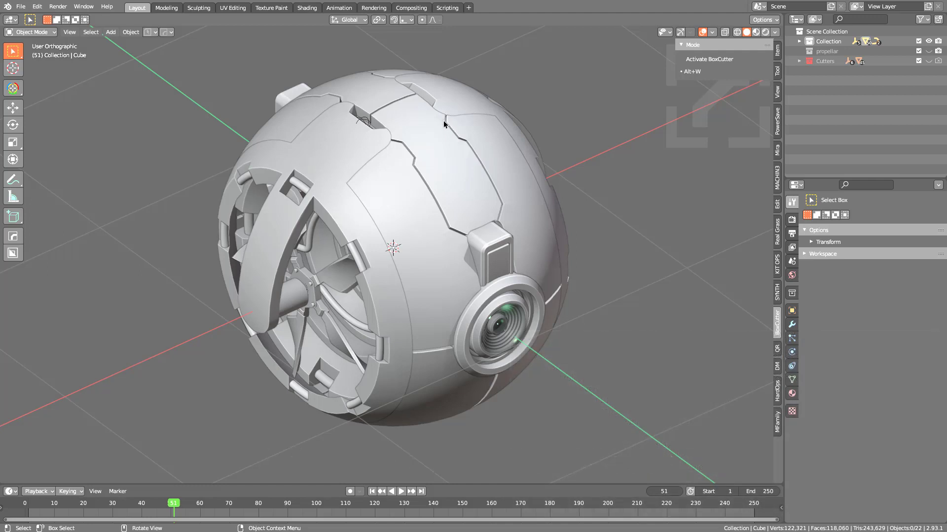
Step: Switch back and forth between the BoxCutter and Select Box tools, and hide and restore the tool shelf
left_click(15, 260)
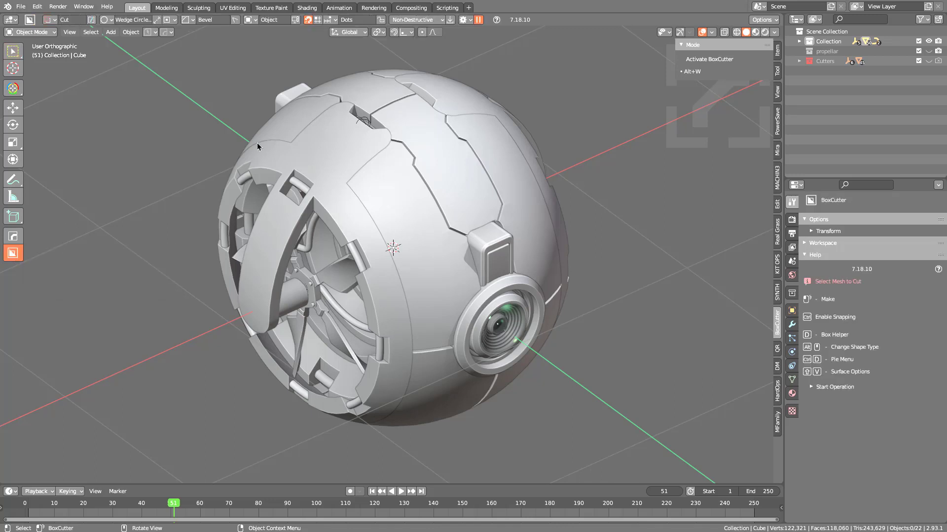
key("w")
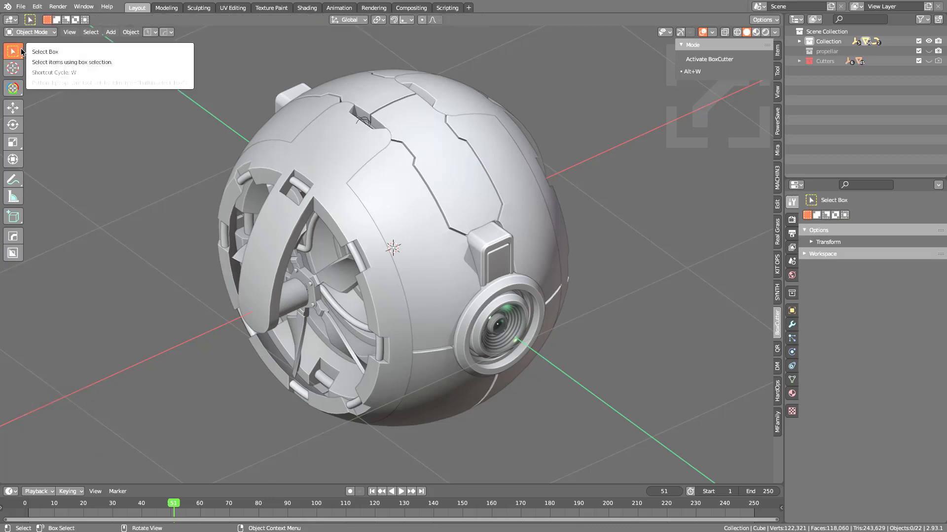
left_click(12, 256)
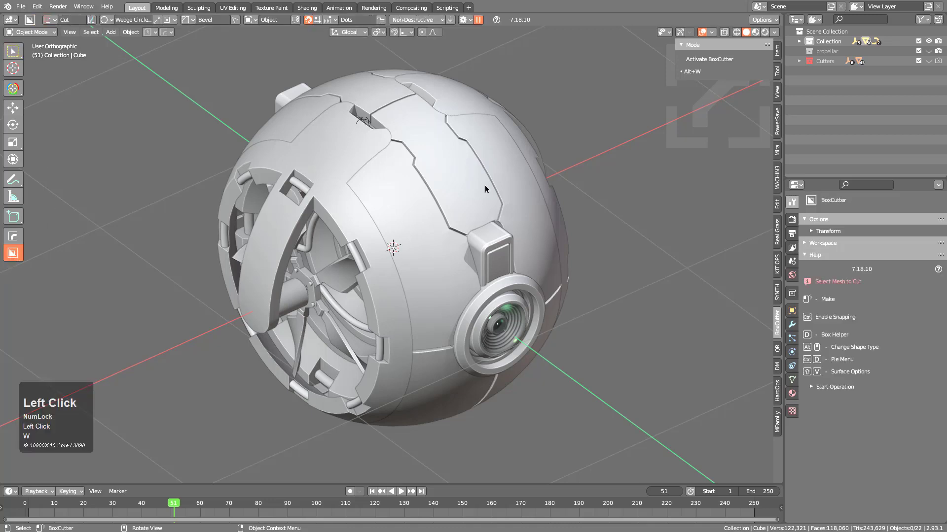
key("w")
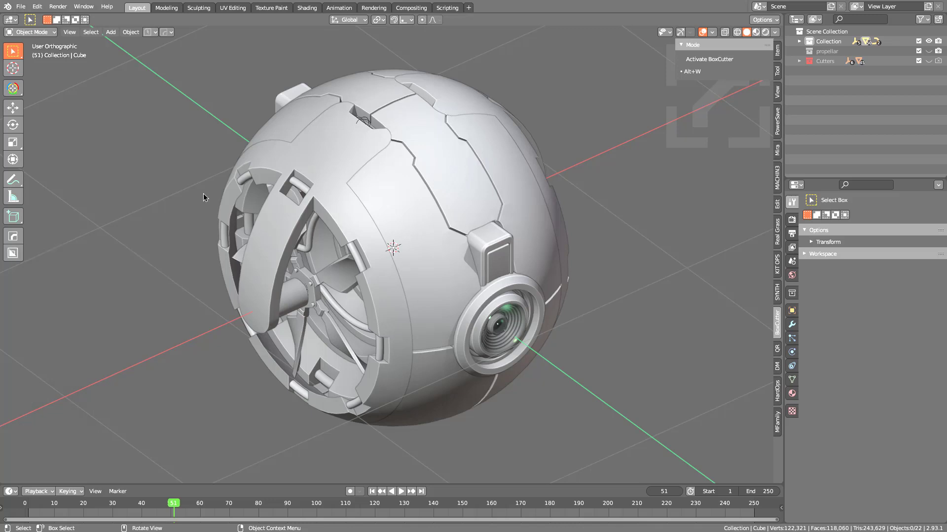
key("t")
key("t")
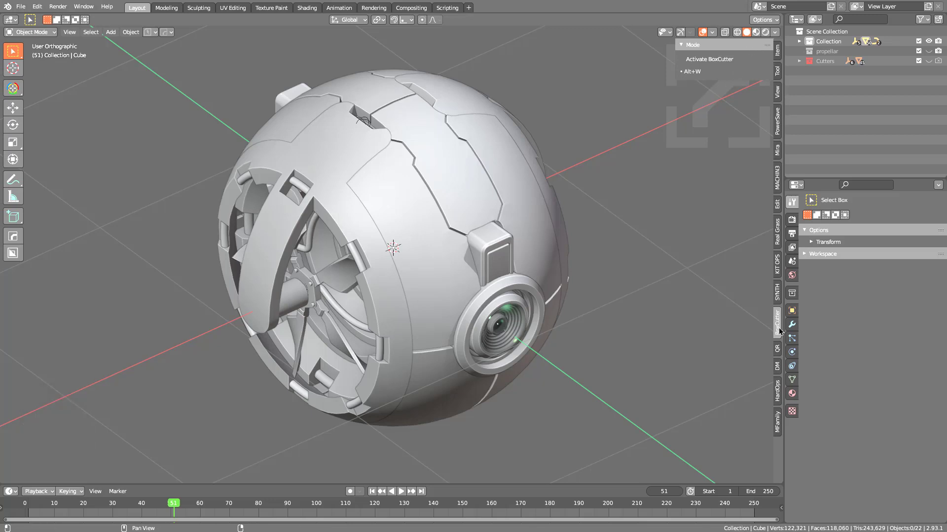
Step: Activate BoxCutter, return to Select Box, and activate BoxCutter again
left_click(710, 59)
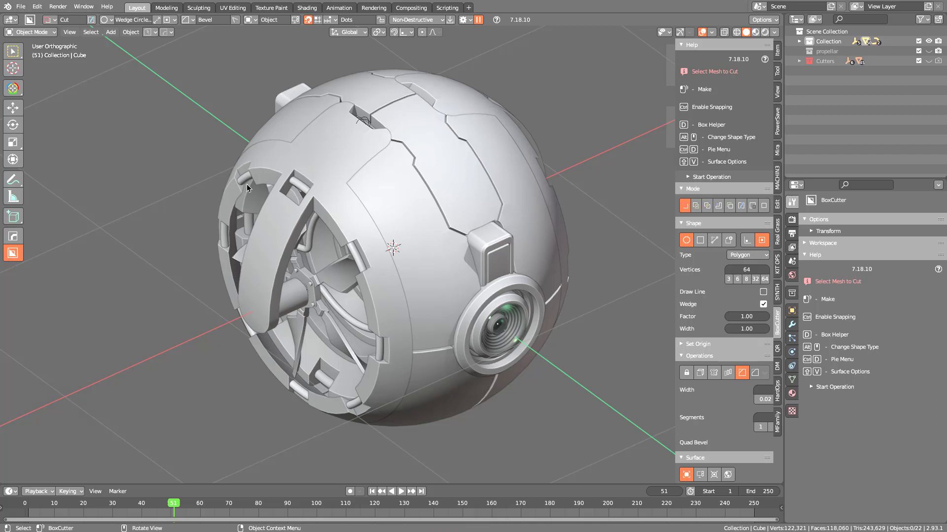
key("w")
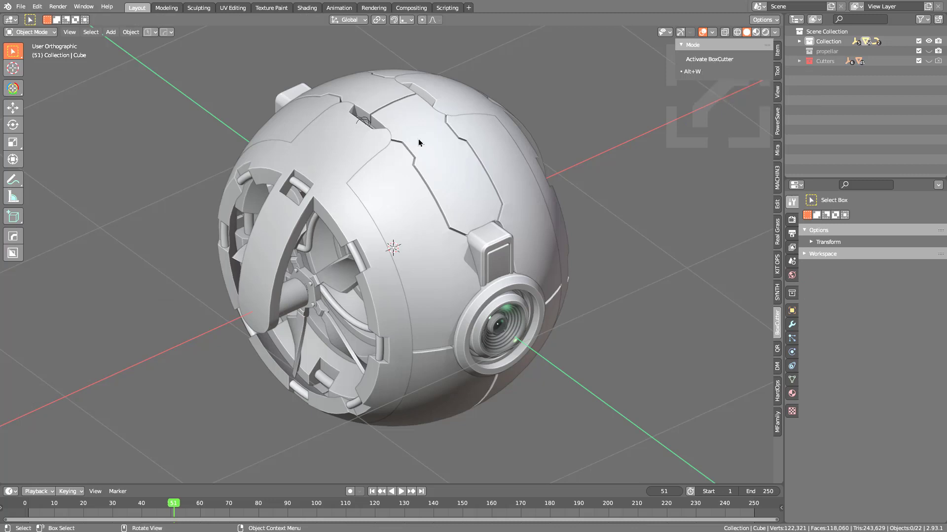
key("alt+w")
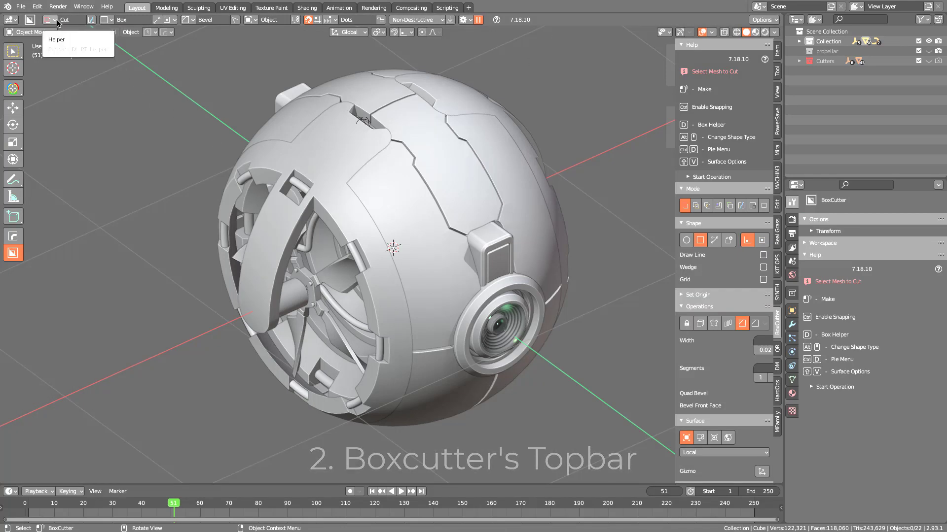
Step: Toggle the BoxCutter mode between Knife and Cut, leaving it on Cut
left_click(92, 21)
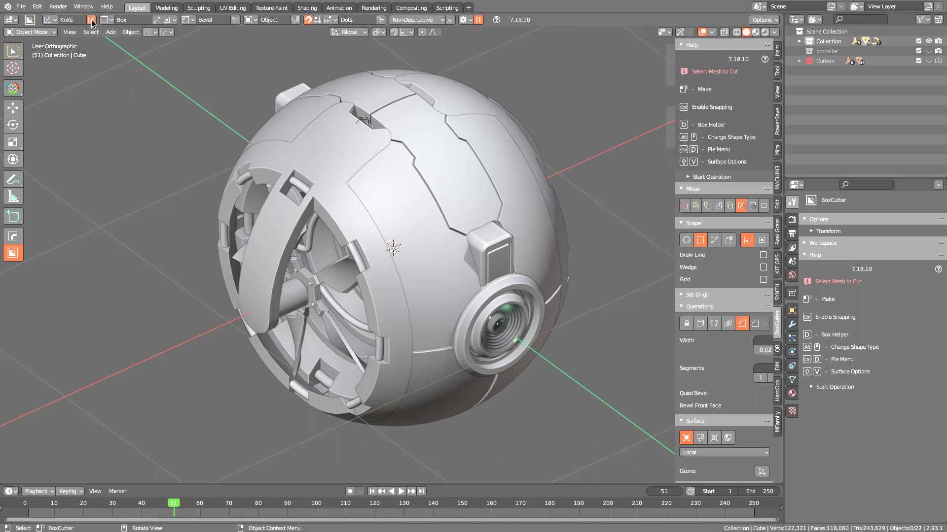
left_click(92, 21)
left_click(92, 21)
left_click(91, 21)
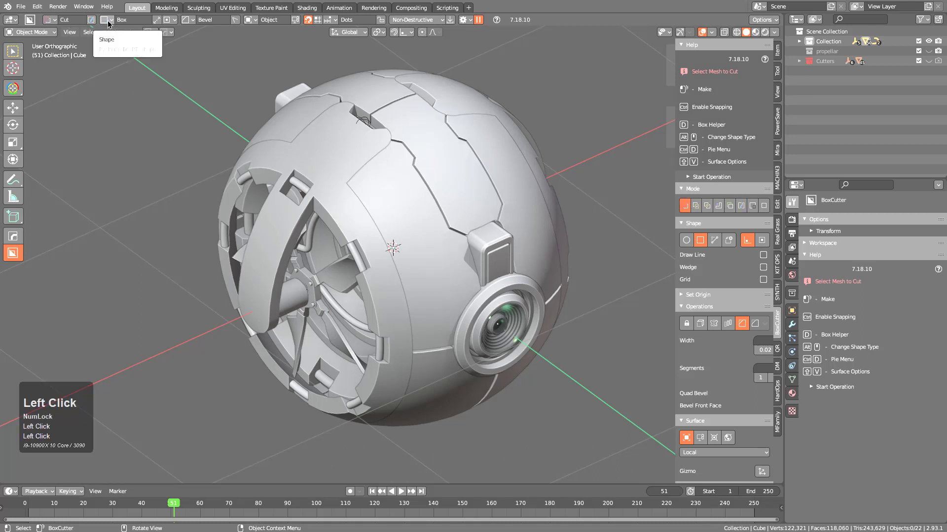
Step: View the shape options and toggle Draw Line for the Box shape, leaving it off
left_click(108, 20)
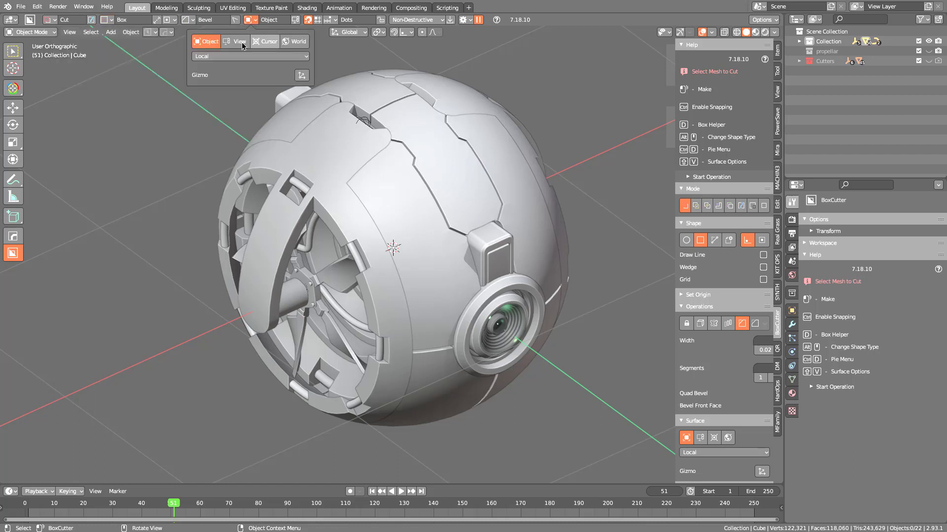
left_click(158, 21)
left_click(161, 22)
left_click(160, 22)
left_click(160, 23)
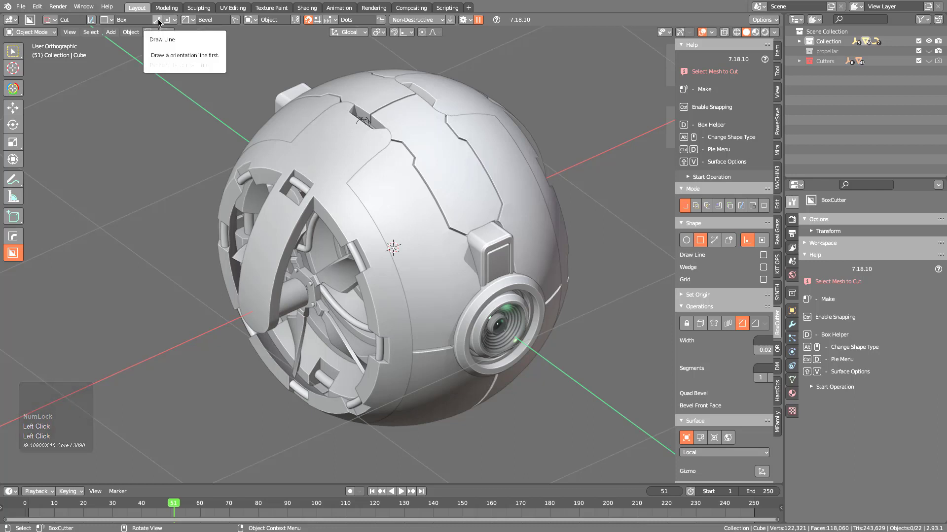
Step: Change the cutter shape to Ngon and toggle its Cyclic option, leaving it enabled
left_click(107, 19)
left_click(95, 42)
left_click(157, 22)
left_click(157, 21)
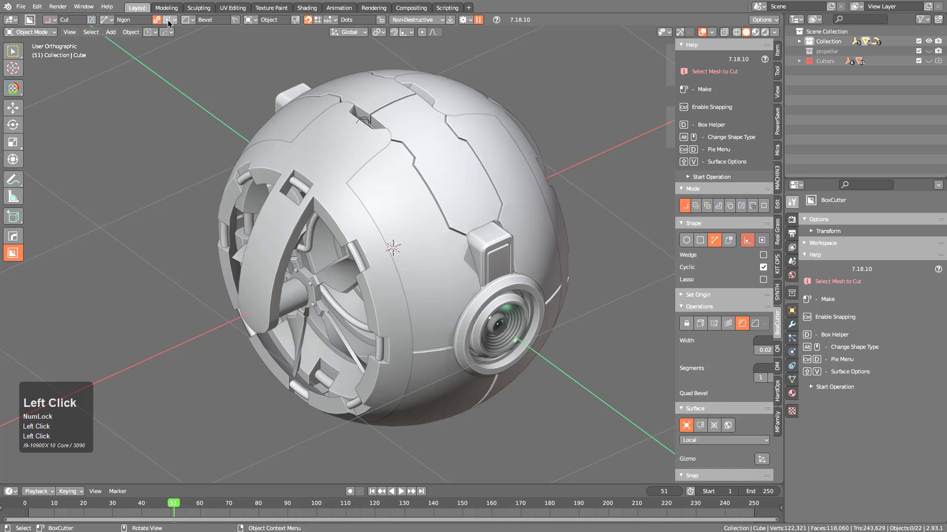
Step: View the shape origin options, try Taper as the start operation, and set it to Array
left_click(174, 21)
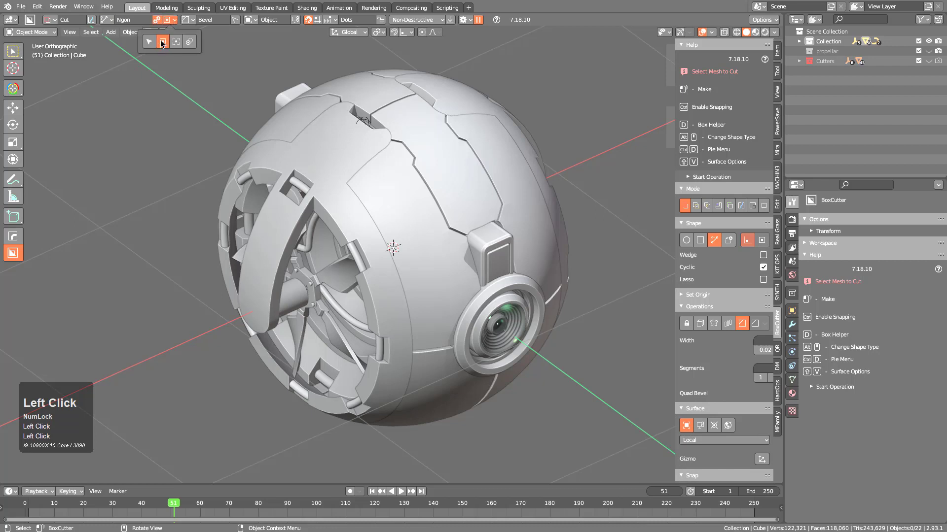
left_click(188, 20)
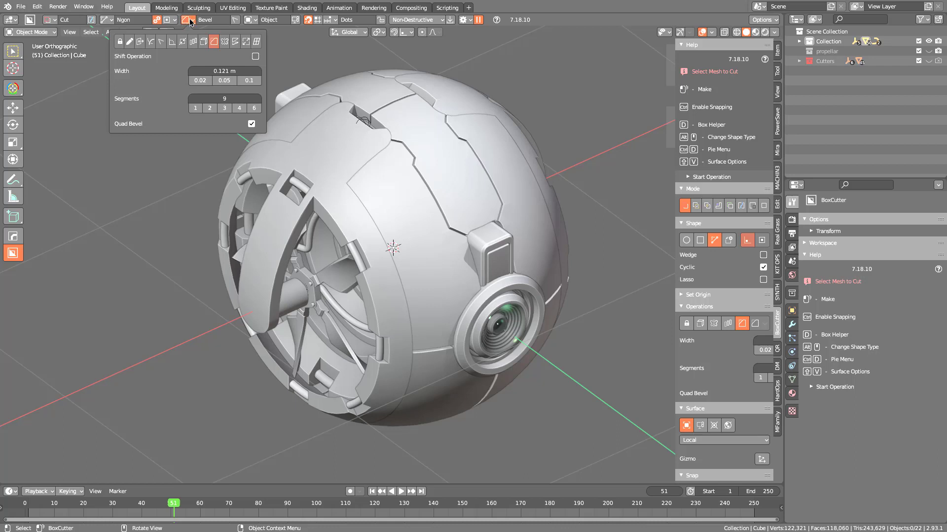
left_click(215, 43)
left_click(245, 42)
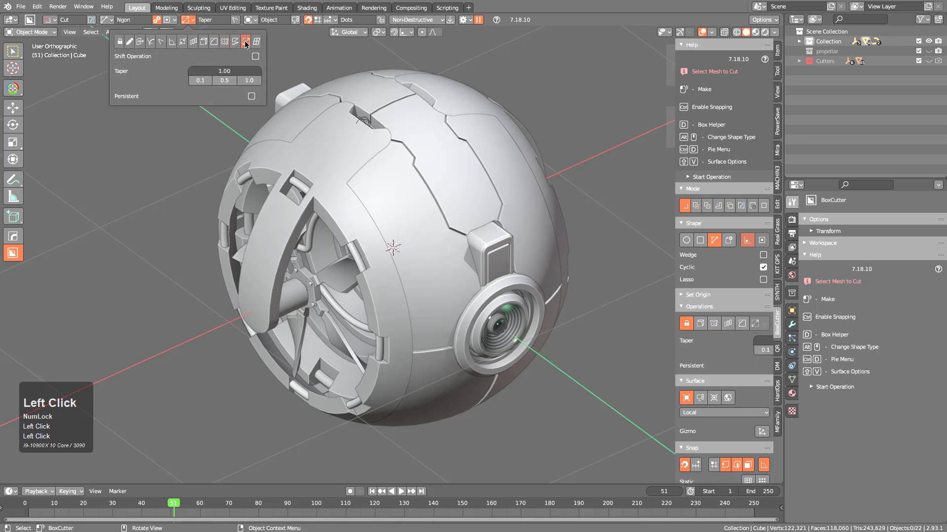
left_click(199, 43)
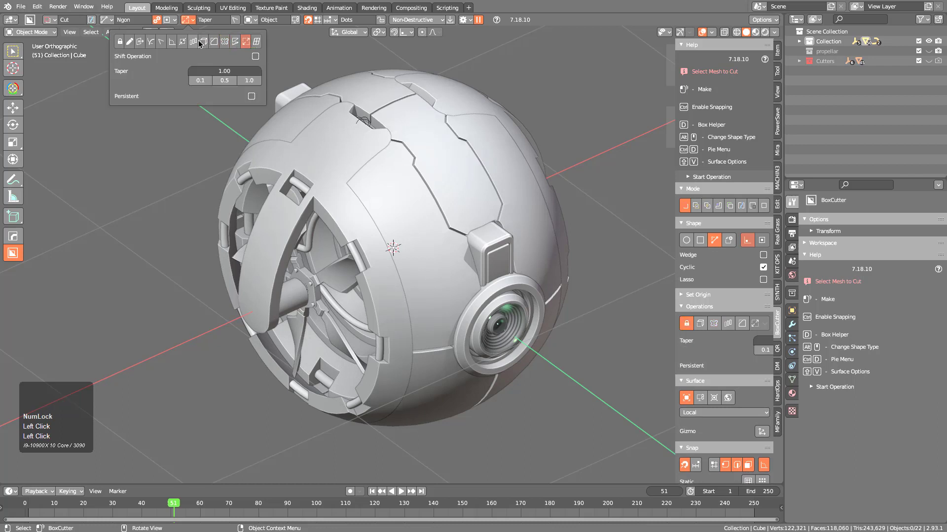
Step: Set the BoxCutter surface alignment to View and turn snapping off
left_click(254, 22)
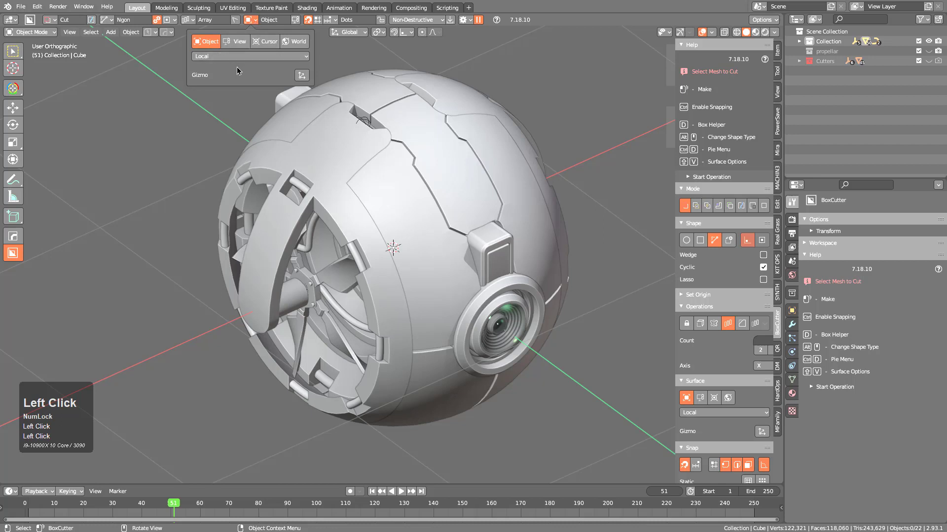
left_click(235, 42)
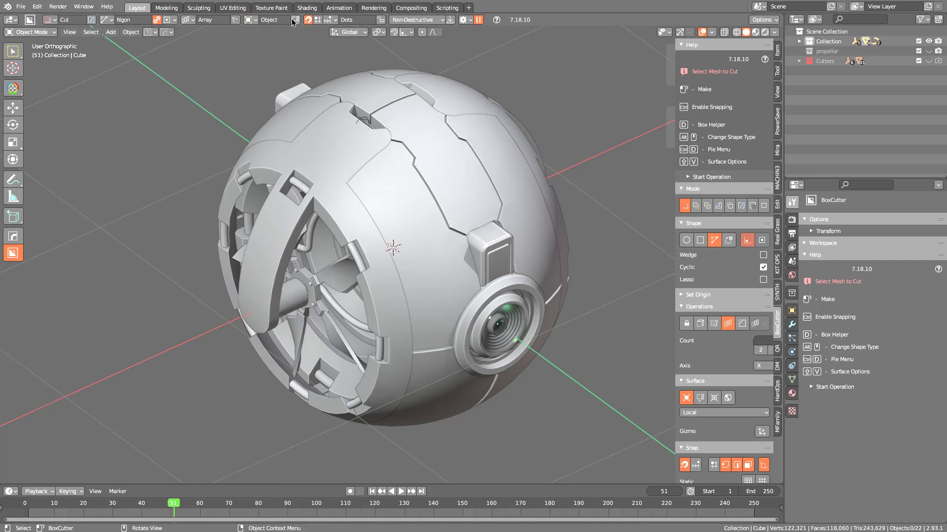
left_click(296, 22)
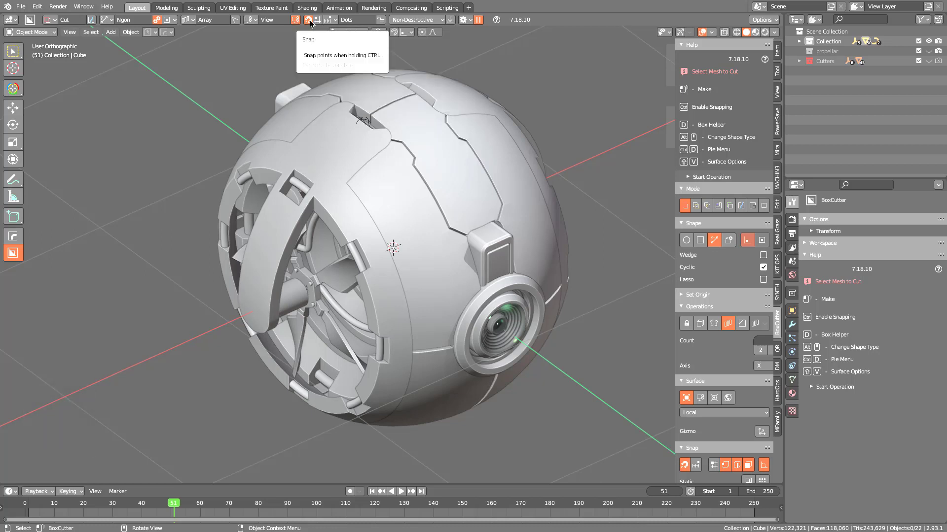
left_click(311, 23)
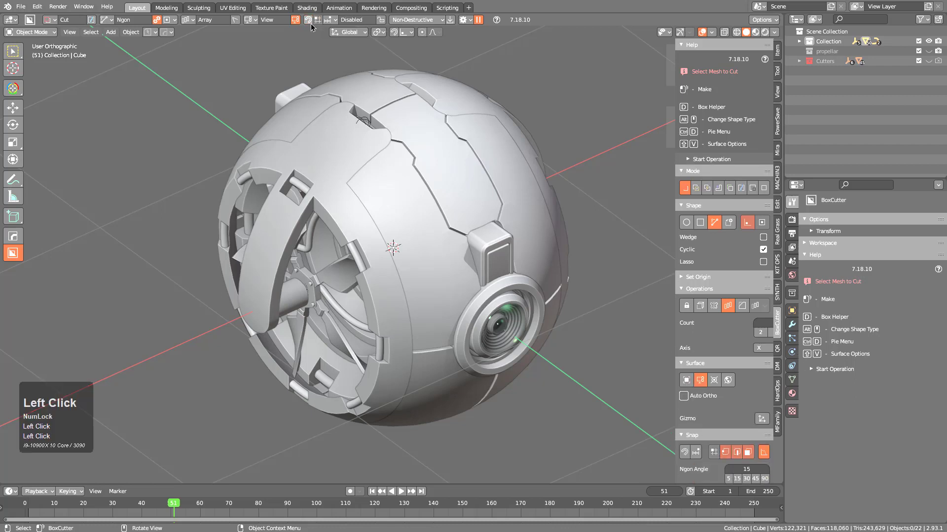
left_click(464, 20)
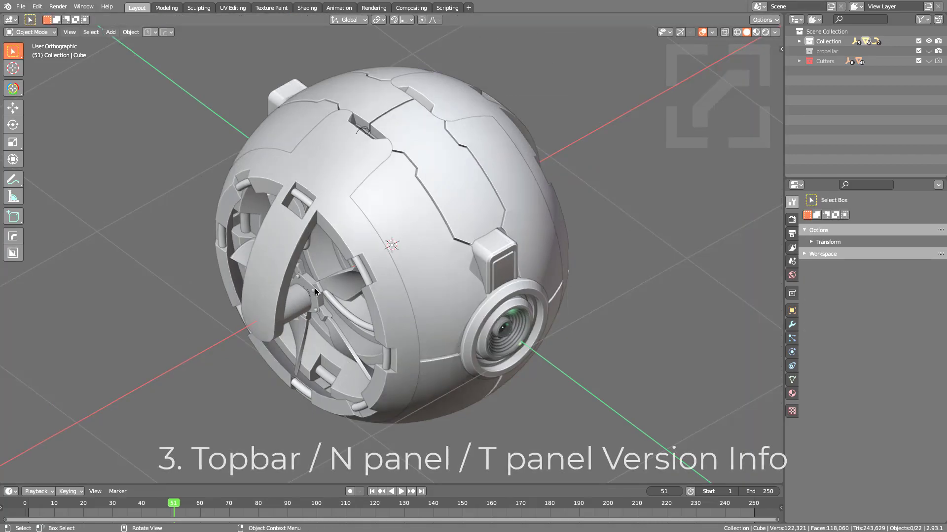
Step: Reactivate BoxCutter and show the sidebar to examine its version information
left_click(13, 253)
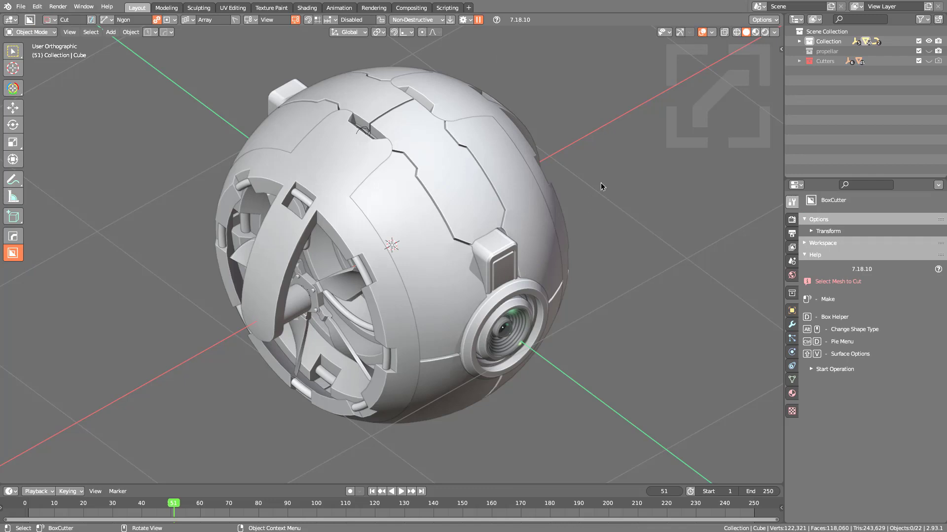
key("n")
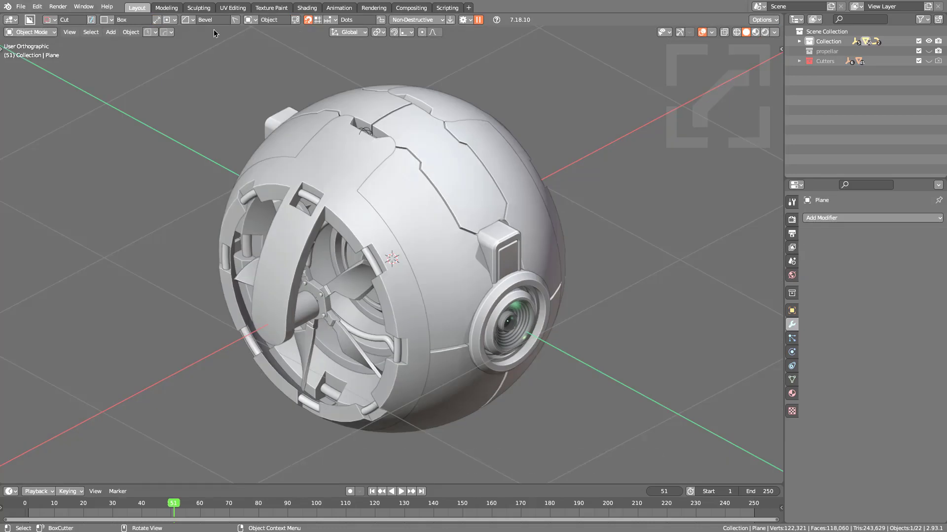
Step: Open the BoxCutter add-on preferences at the topbar display options
key("F4")
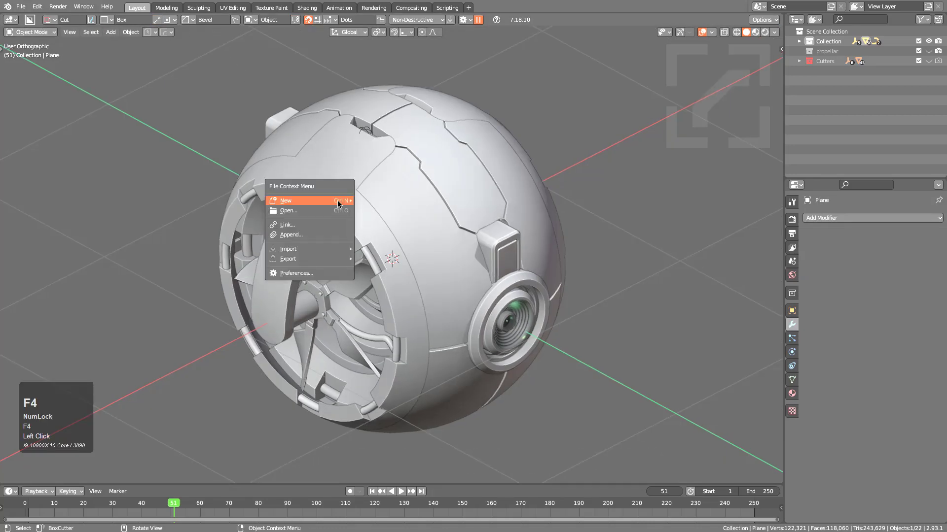
left_click(309, 270)
left_click(411, 21)
left_click_drag(394, 111, 381, 85)
left_click(385, 207)
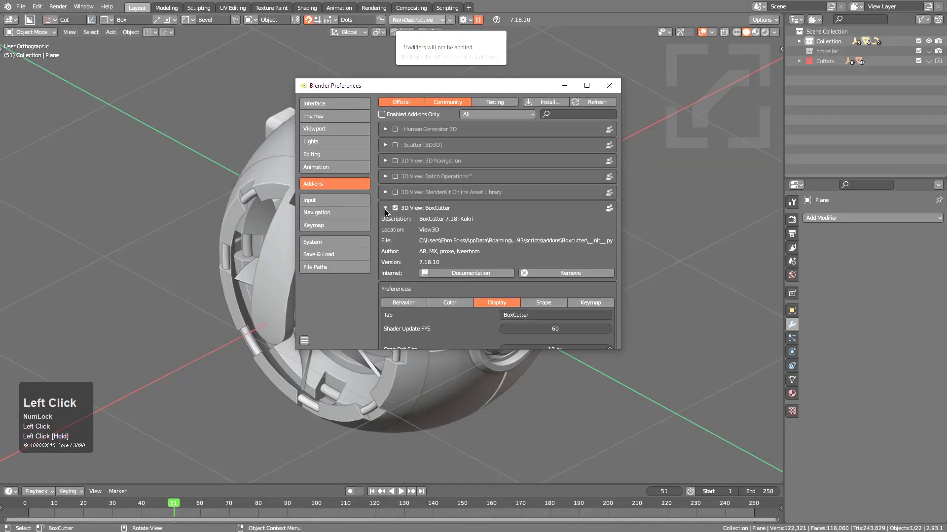
scroll(502, 305, "down", 15)
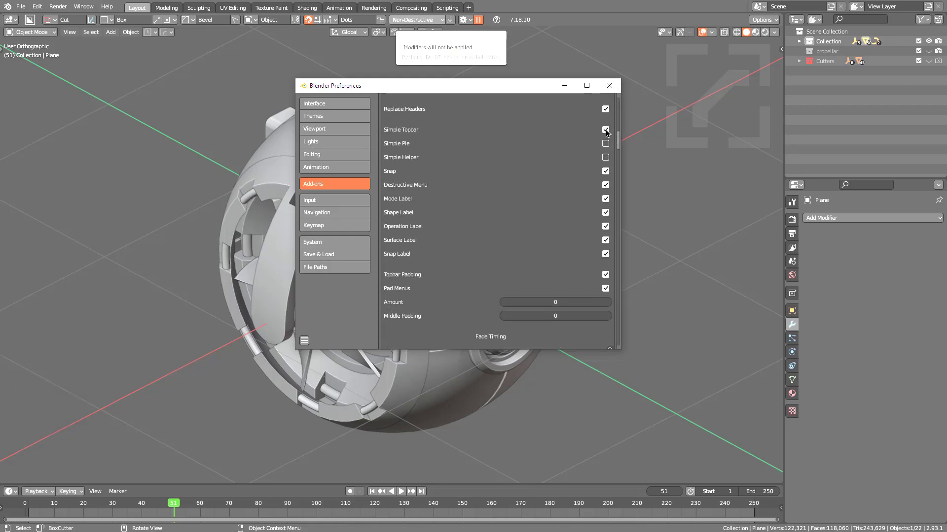
Step: Turn Simple Topbar off and back on, and disable and re-enable the options from Snap through Surface Label
left_click(606, 130)
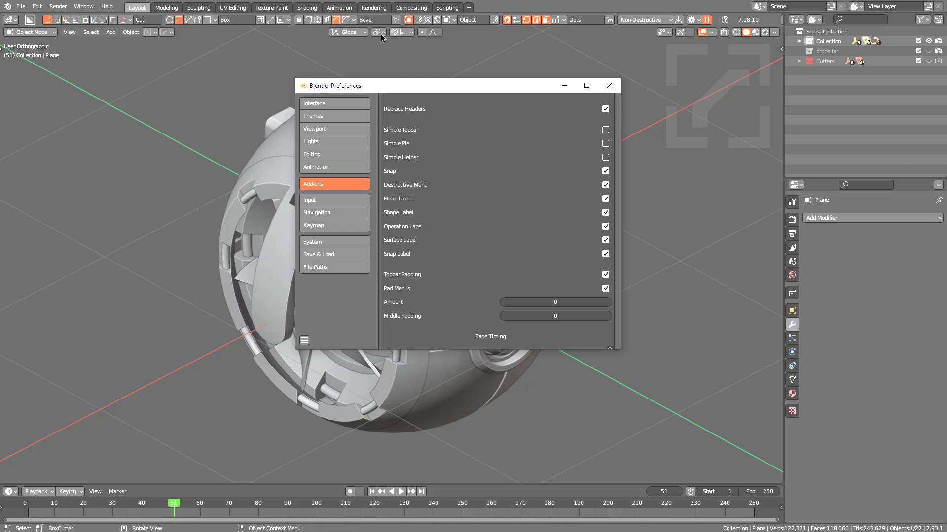
left_click(606, 130)
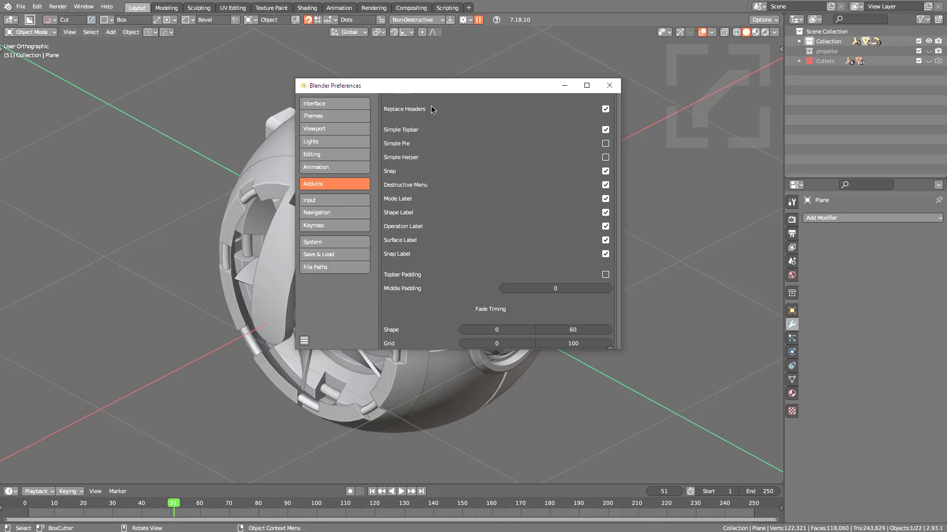
left_click_drag(605, 172, 607, 241)
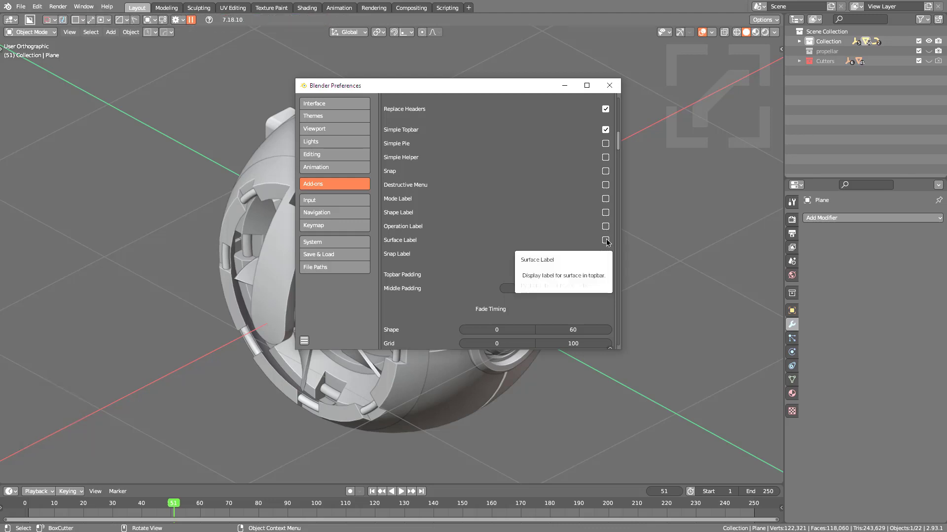
left_click_drag(605, 240, 606, 172)
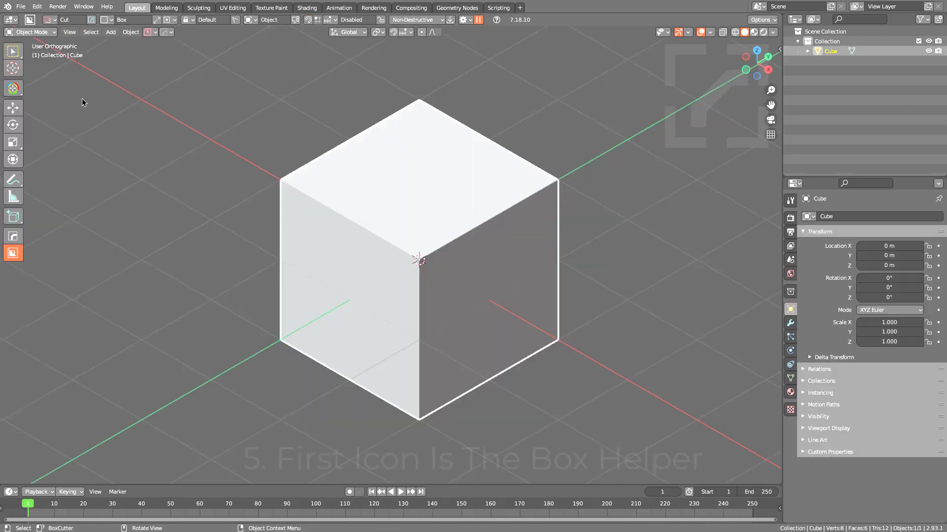
Step: In the Box Helper, set the cutter shape to Circle and the start operation to Bevel
left_click(53, 24)
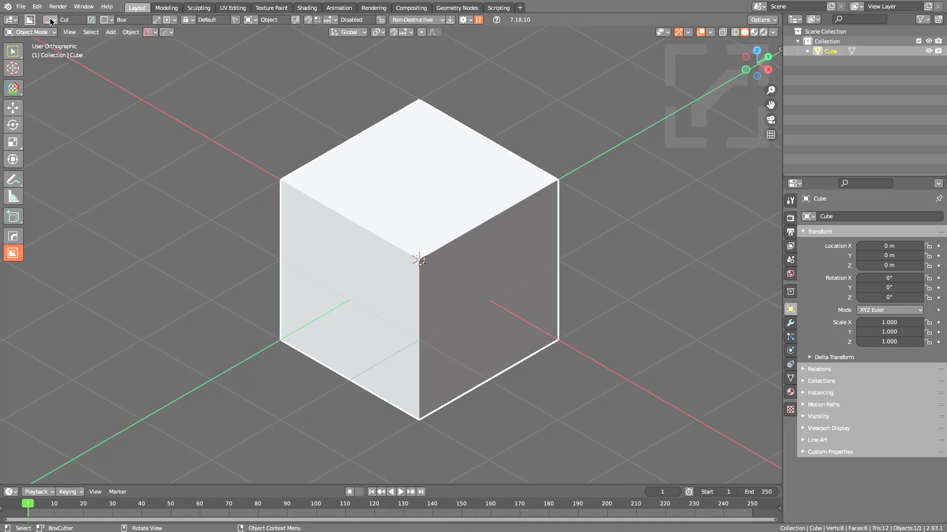
left_click(51, 22)
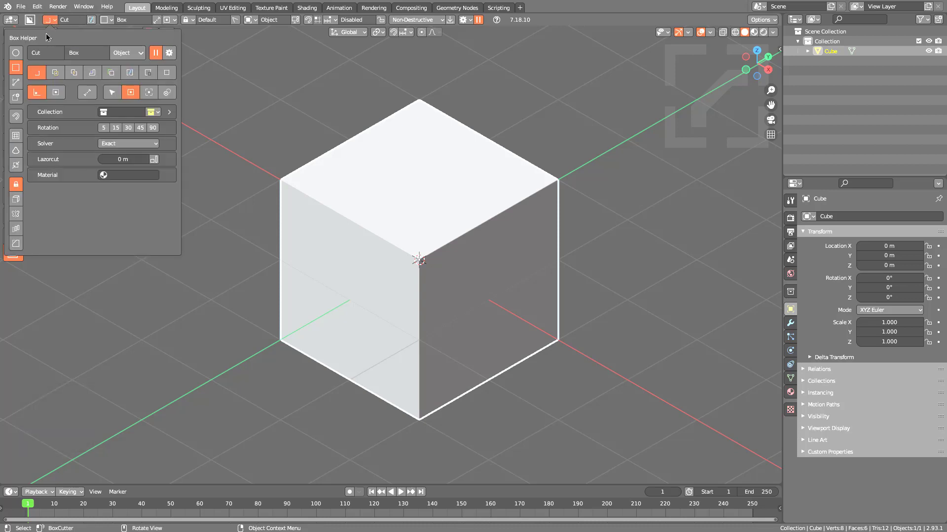
left_click(16, 53)
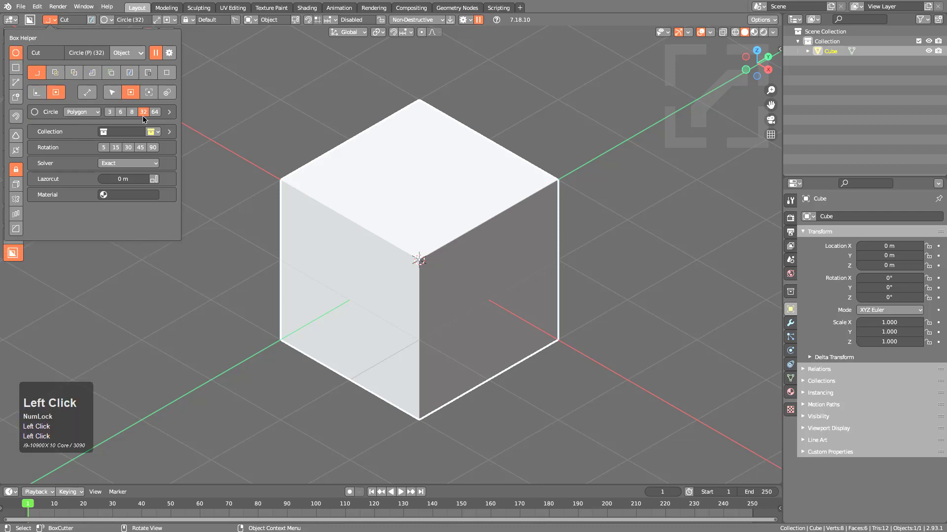
left_click(18, 228)
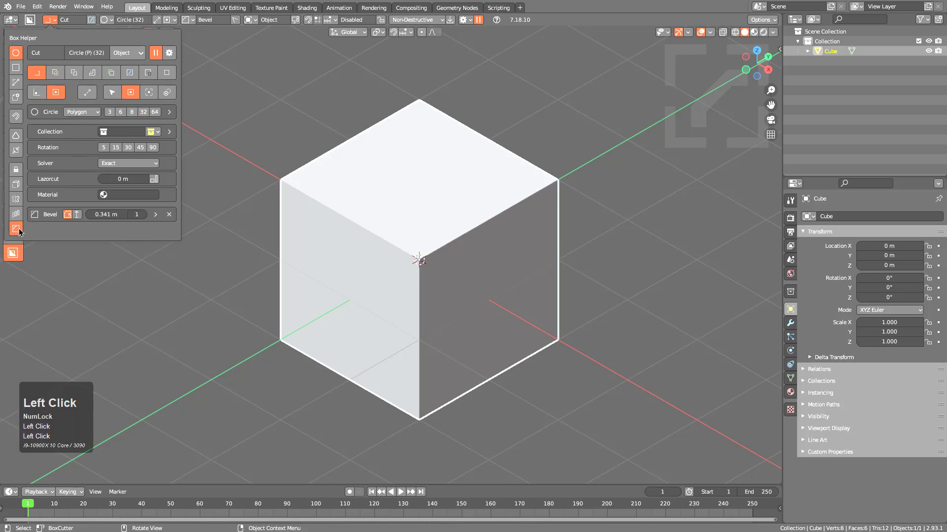
Step: Toggle the bevel option in the Box Helper and turn on Dots snapping for the cutter
left_click(68, 214)
middle_click_drag(131, 226, 423, 348)
scroll(423, 348, "down", 1)
scroll(438, 313, "down", 1, "ctrl")
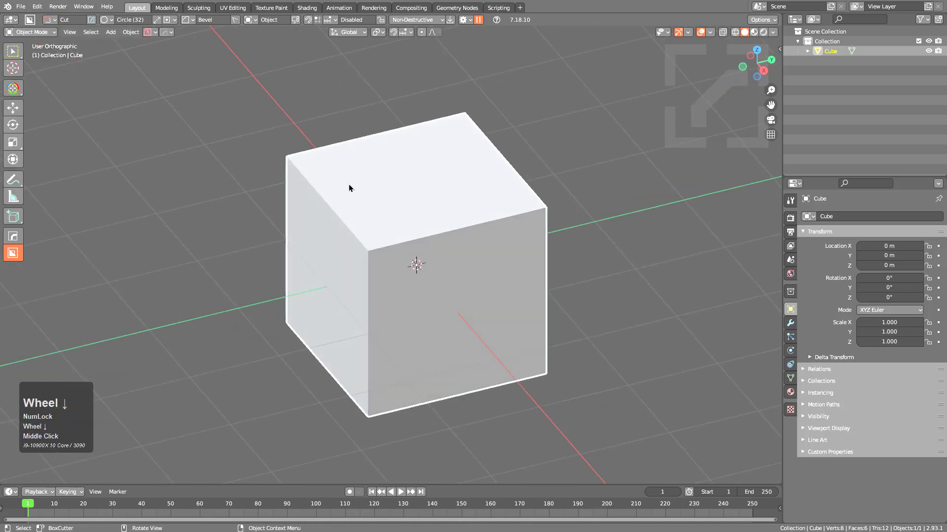
left_click(49, 20)
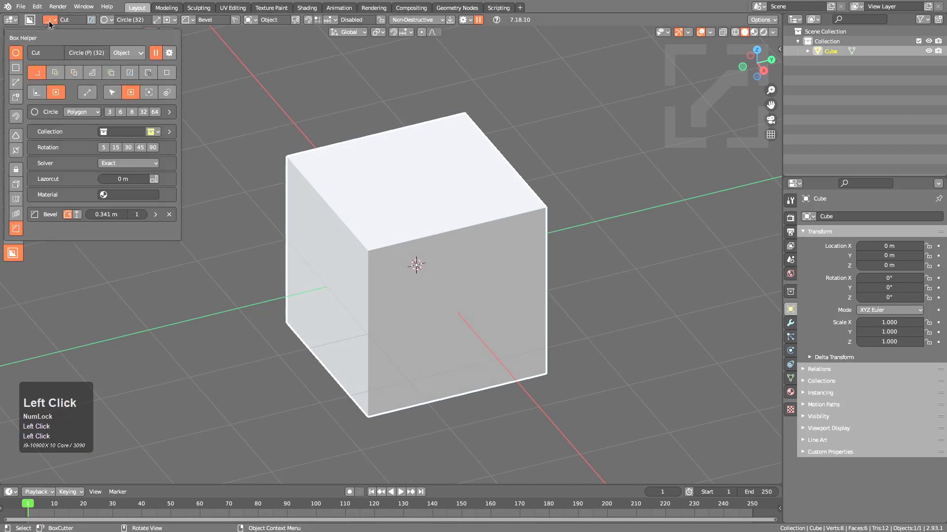
left_click(16, 117)
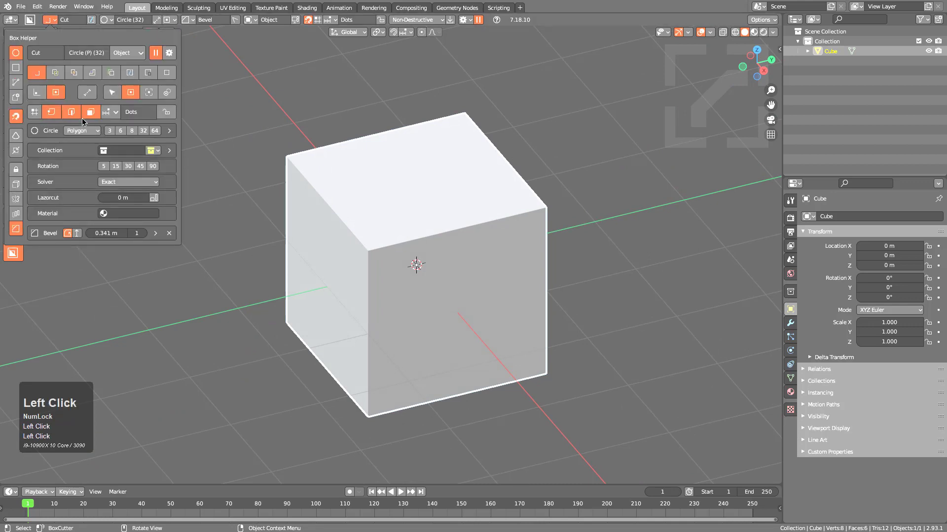
Step: Draw a circular cutter from the snap dot at the centre of the cube's side face, extrude it about 0.97 m and lock its shape
key("ctrl")
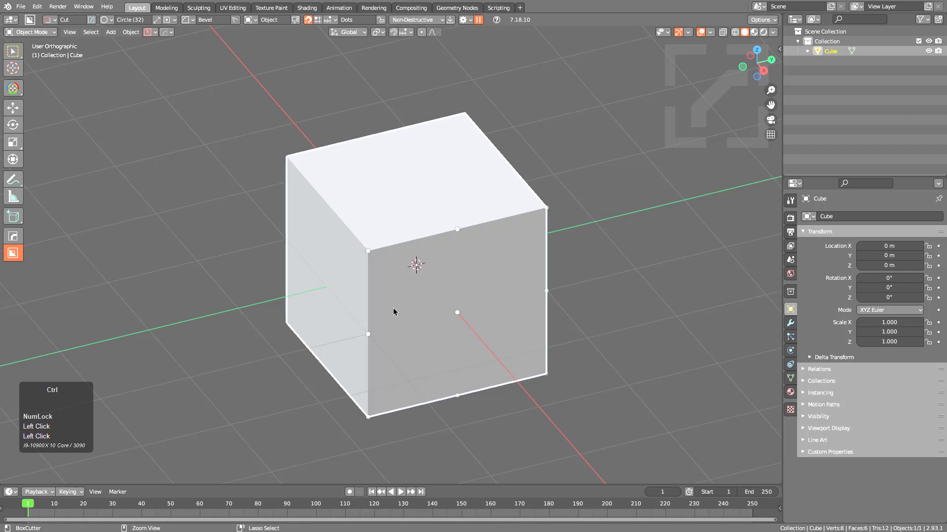
left_click_drag(457, 312, 513, 340, "ctrl")
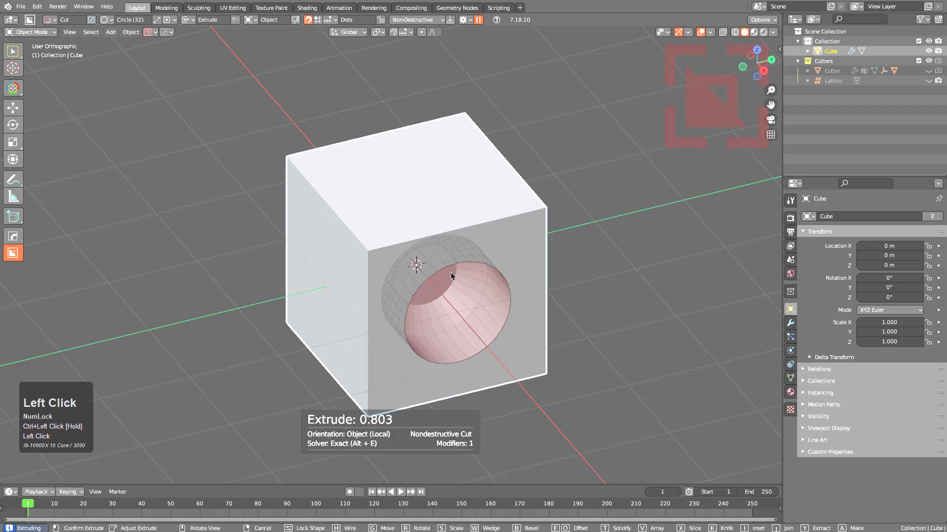
key("Tab")
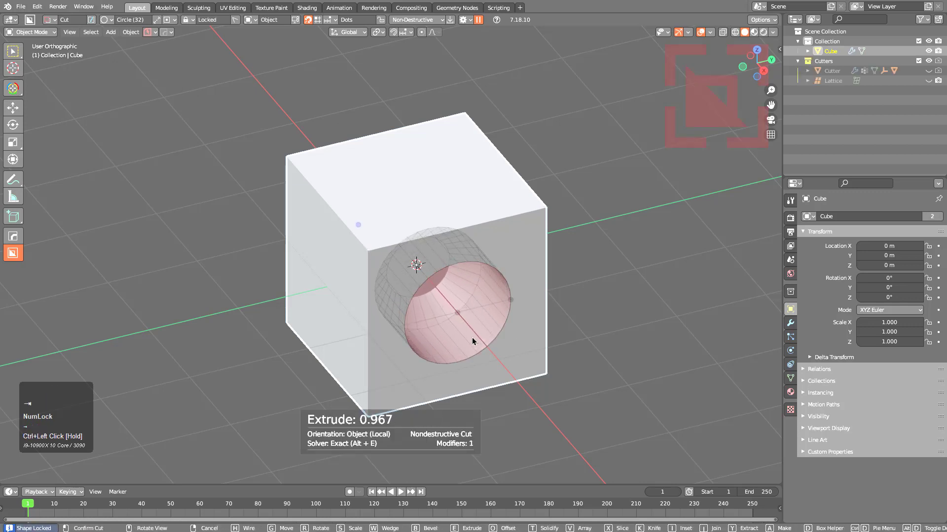
Step: Flip the locked beveled circular cutter on Z and adjust it with its dot in the viewport
left_click(50, 19)
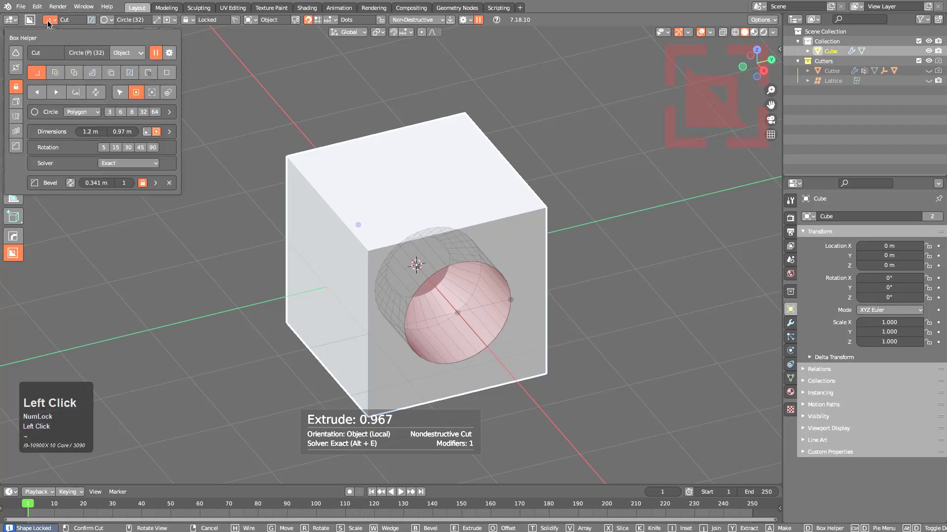
left_click(71, 183)
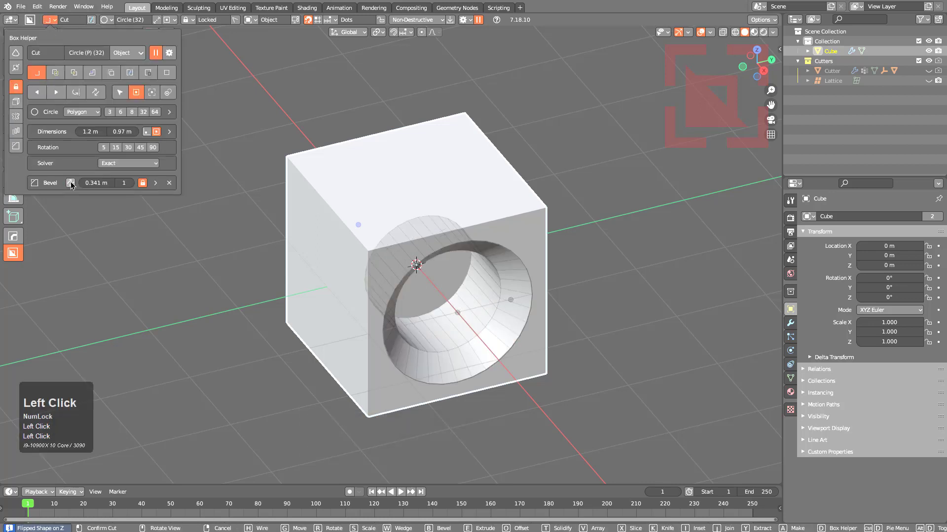
left_click_drag(394, 256, 372, 226)
left_click(490, 226)
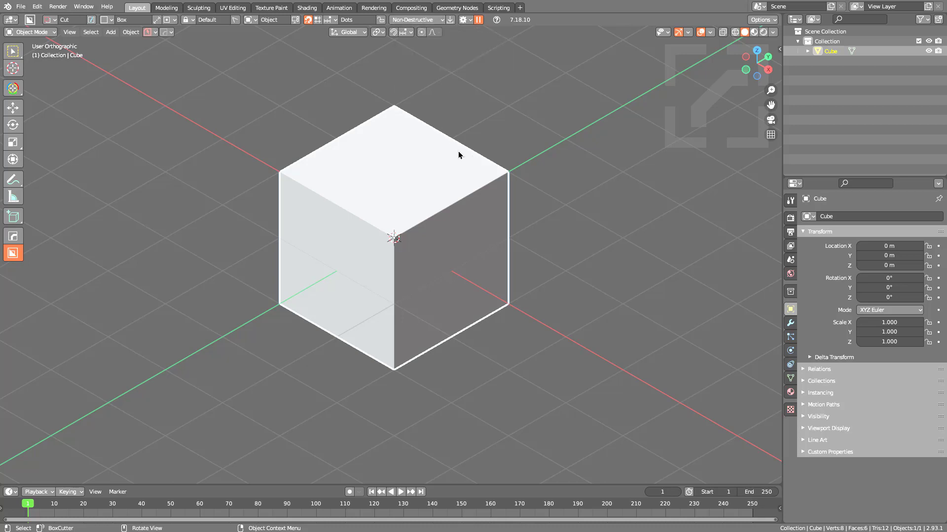
Step: Try a box cut about 1.1 deep starting on the cube's top face, and cancel it
left_click_drag(435, 159, 371, 299)
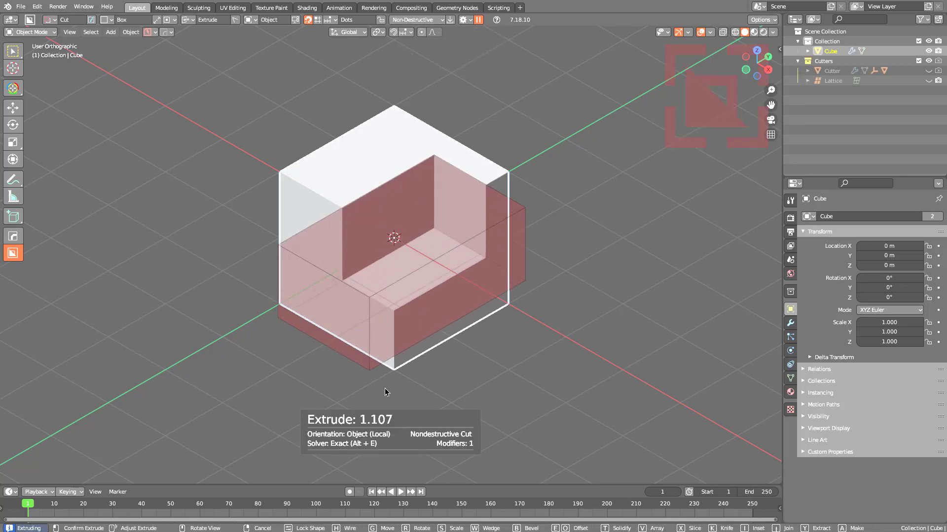
right_click(408, 313)
Step: Make four box cuts starting outside the mesh, removing the cube's right end, upper part and a notch on each side
mouse_move(594, 42)
left_mouse_down()
mouse_move(476, 399)
mouse_move(448, 372)
mouse_move(450, 413)
left_mouse_up()
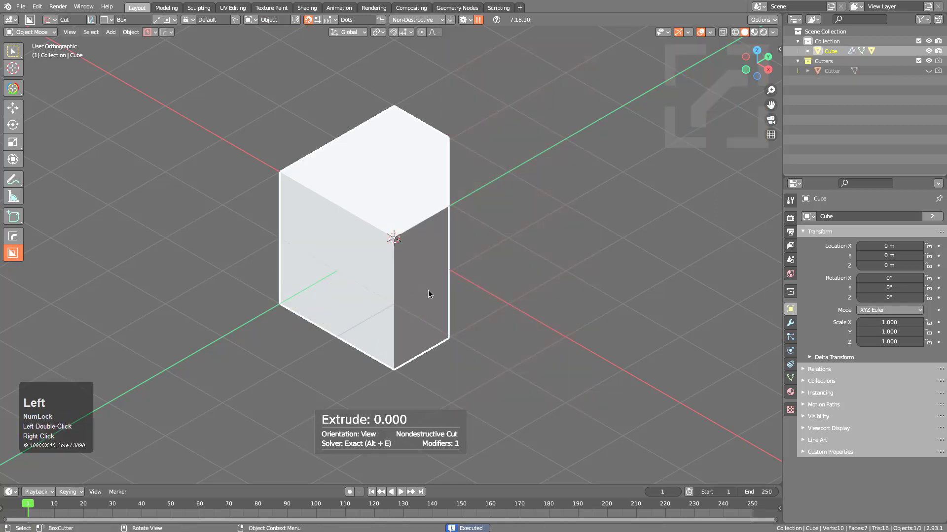
mouse_move(303, 70)
left_mouse_down()
mouse_move(524, 158)
mouse_move(518, 178)
left_mouse_up()
mouse_move(462, 193)
left_mouse_down()
mouse_move(415, 239)
mouse_move(410, 257)
left_mouse_up()
mouse_move(238, 179)
left_mouse_down()
mouse_move(377, 260)
mouse_move(382, 288)
mouse_move(389, 281)
left_mouse_up()
key("g")
Step: Show the BoxCutter sidebar help and compare its hints with the cube deselected and selected
left_click(359, 214)
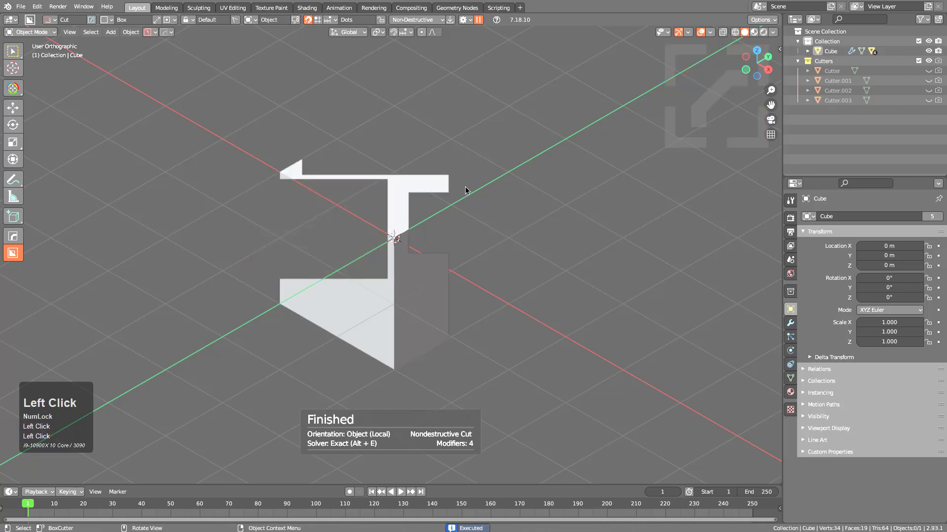
key("n")
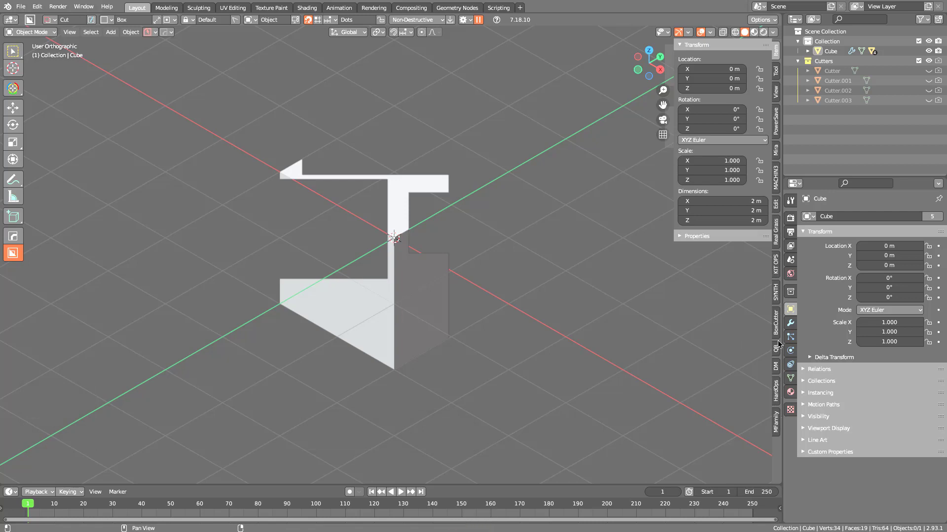
left_click(776, 319)
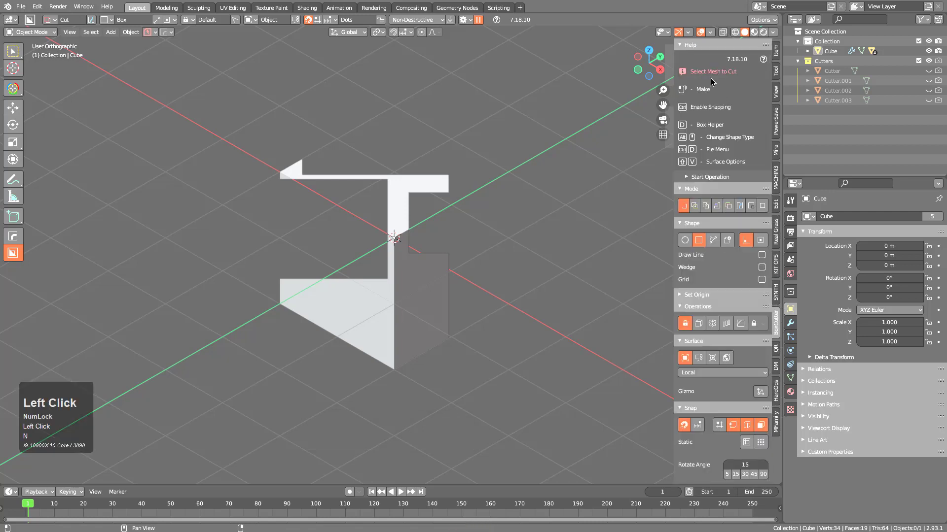
left_click(404, 206)
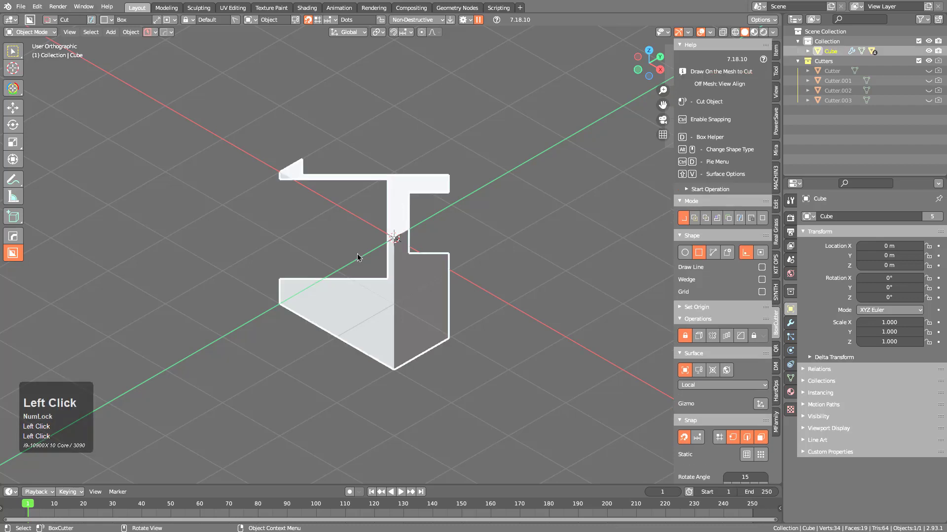
left_click(565, 165)
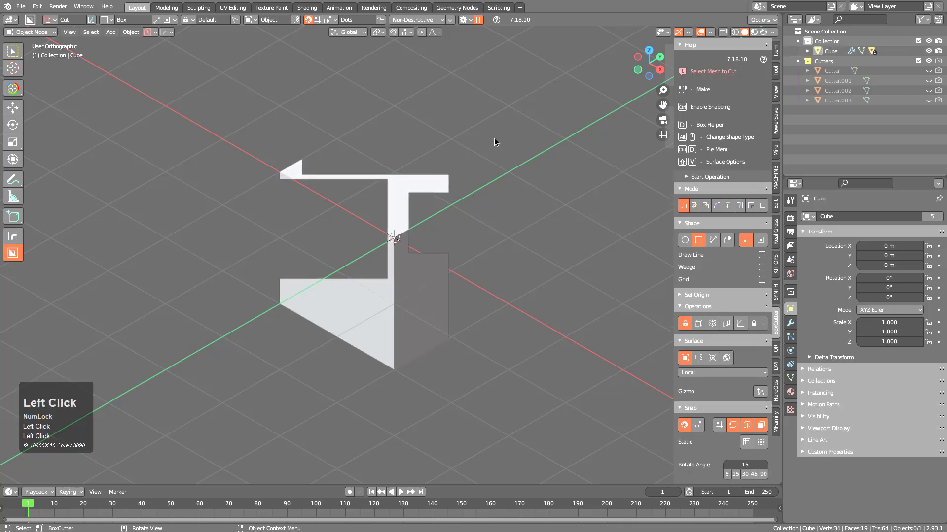
left_click(428, 185)
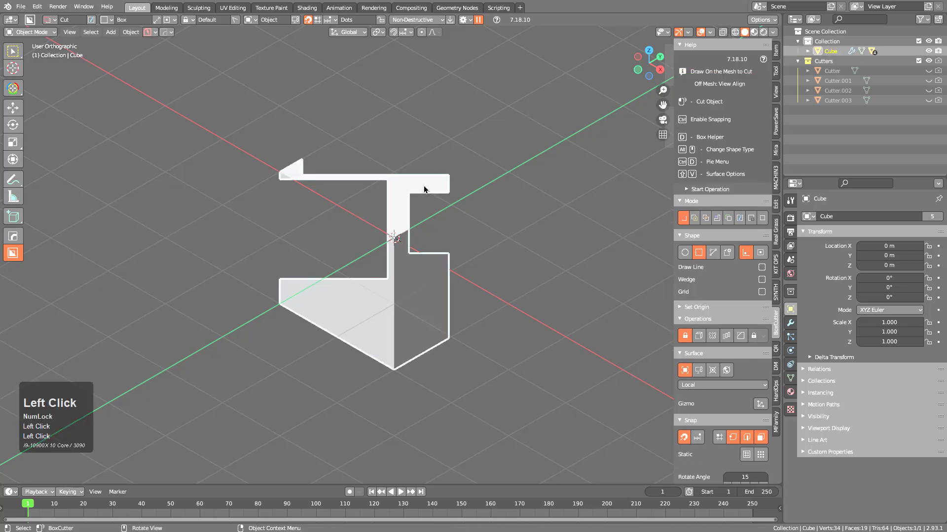
Step: Enlarge the right notch with a view-aligned box cut, cut the lower face about 1.9 deep, and draw a tall box cut through the middle
mouse_move(463, 182)
left_mouse_down()
mouse_move(413, 258)
mouse_move(401, 315)
left_mouse_up()
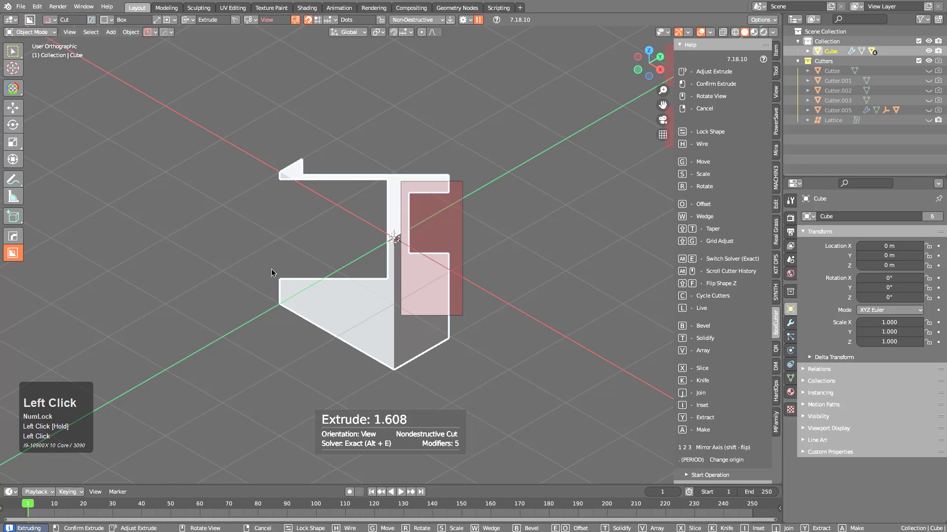
left_click(146, 212)
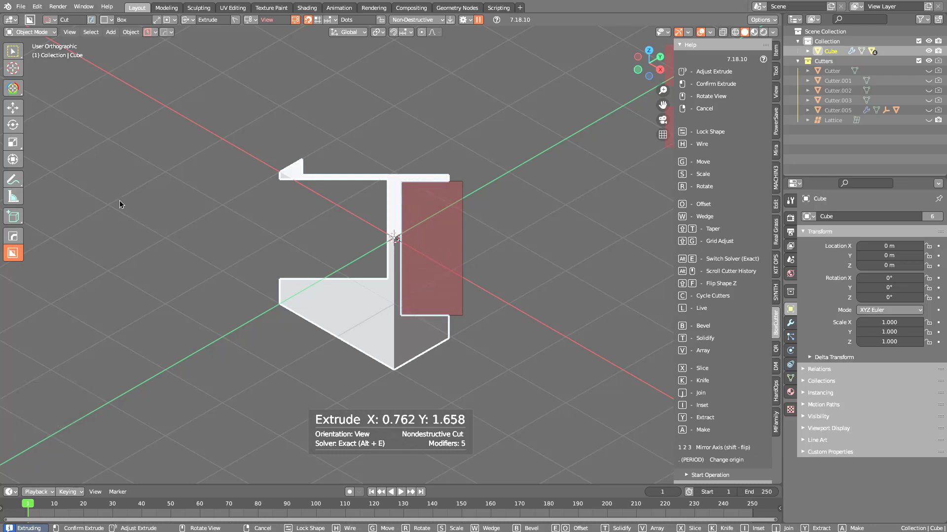
mouse_move(290, 286)
left_mouse_down()
mouse_move(369, 398)
mouse_move(385, 401)
left_mouse_up()
left_click(502, 300)
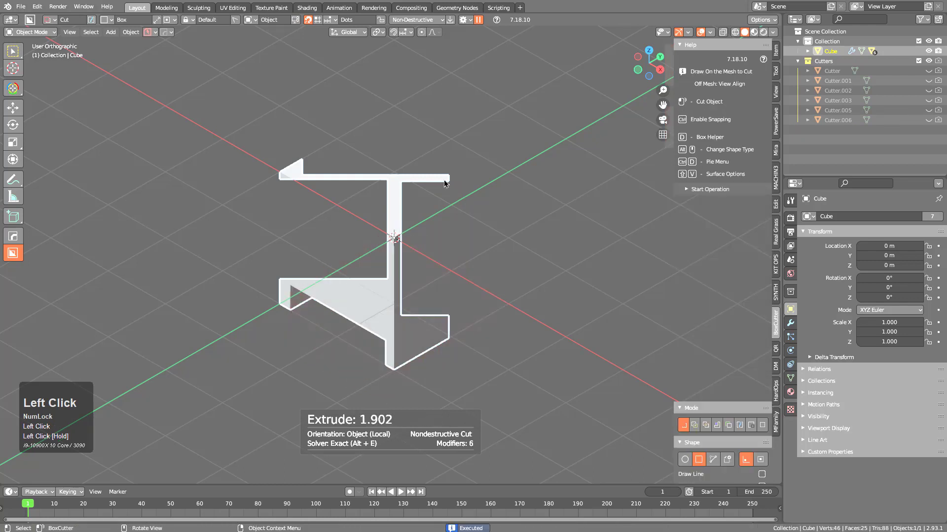
left_click_drag(352, 124, 412, 412)
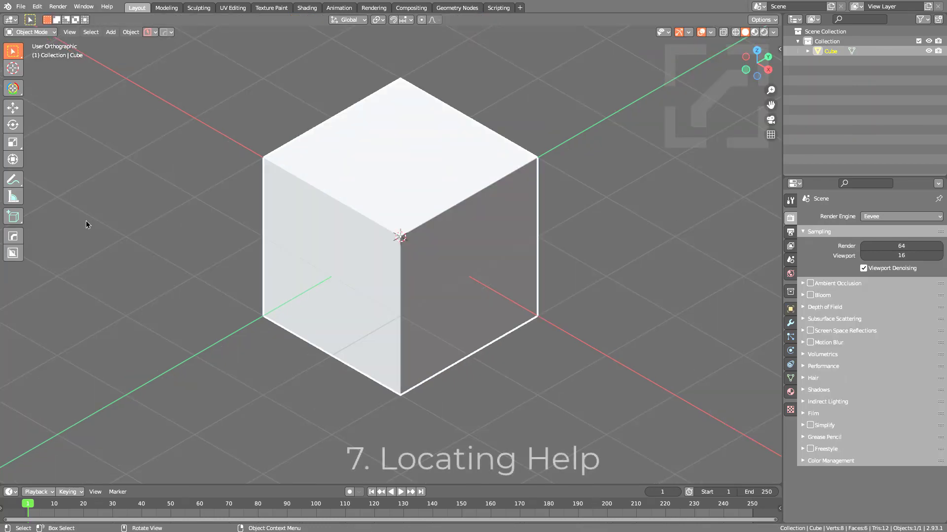
Step: Activate BoxCutter on the fresh cube and show its help in the sidebar
left_click(13, 254)
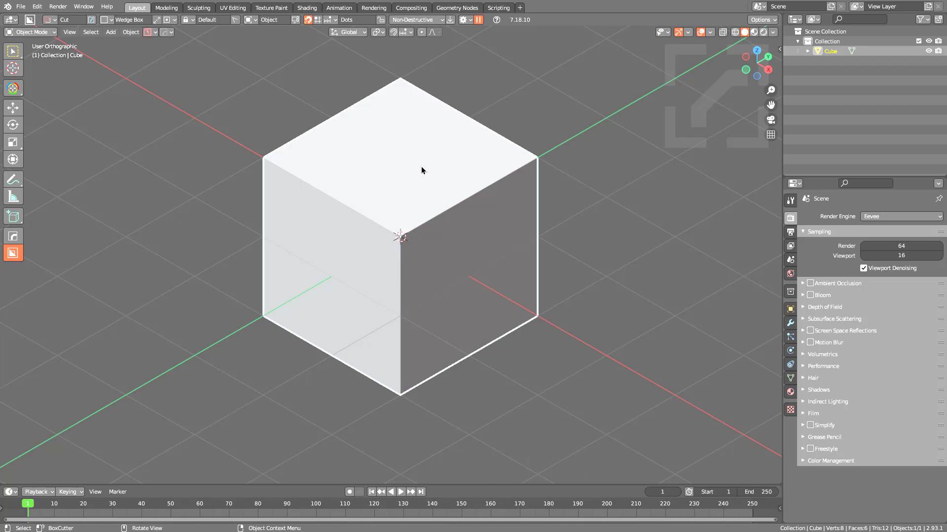
middle_click(490, 238)
key("n")
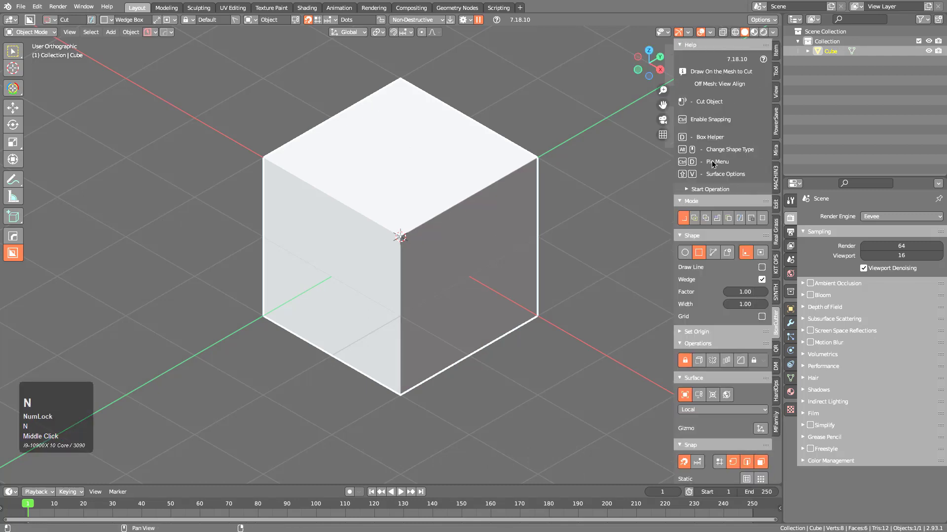
Step: Draw a wedge box cutter on the cube's top face, lock it to examine the sidebar help for that state, and cancel it
mouse_move(467, 144)
left_mouse_down()
mouse_move(386, 269)
mouse_move(387, 340)
left_mouse_up()
key("Tab")
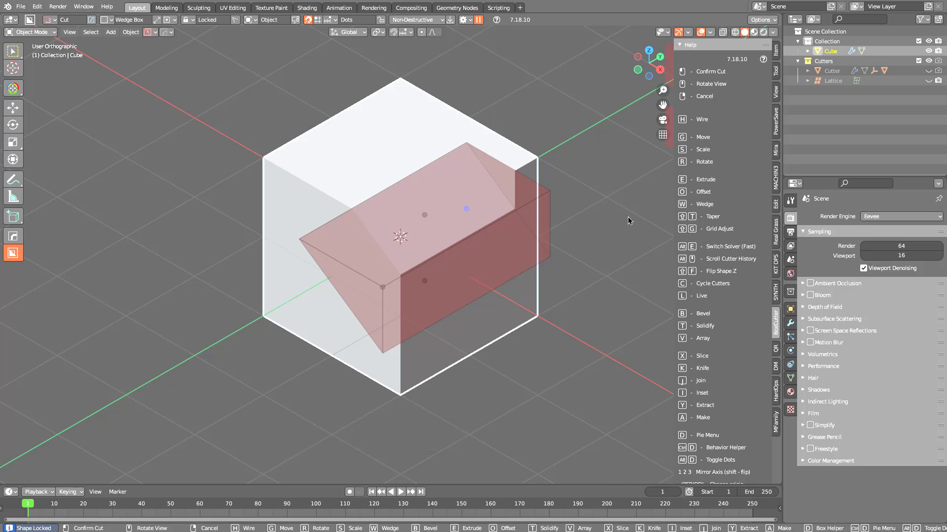
right_click(597, 200)
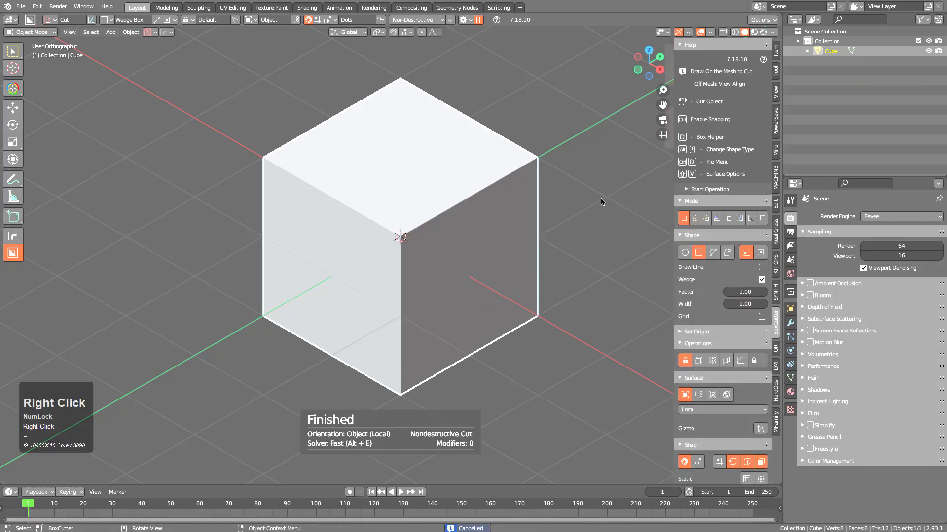
Step: Show the active tool's help in the Properties editor and examine it while drawing and locking a wedge box cutter about 0.86 deep
left_click(791, 200)
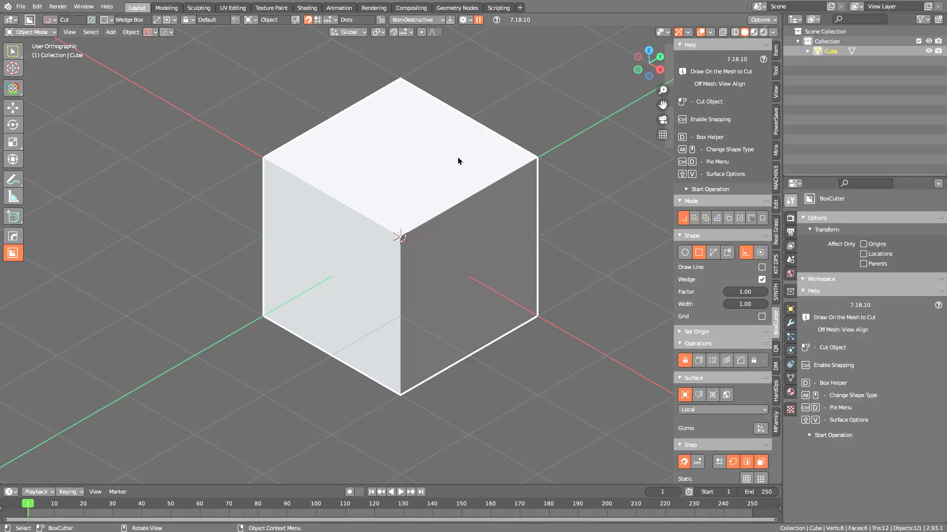
left_click_drag(449, 155, 382, 317)
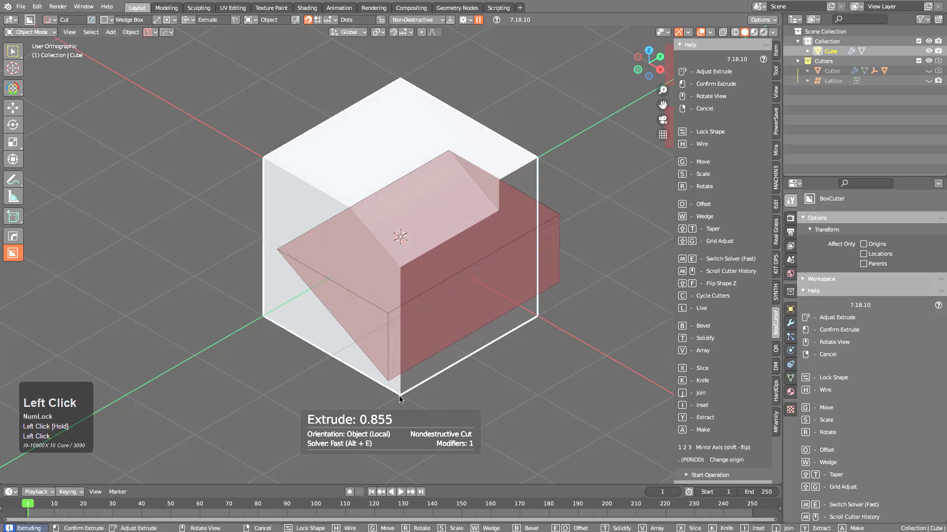
key("Tab")
scroll(844, 400, "down", 5)
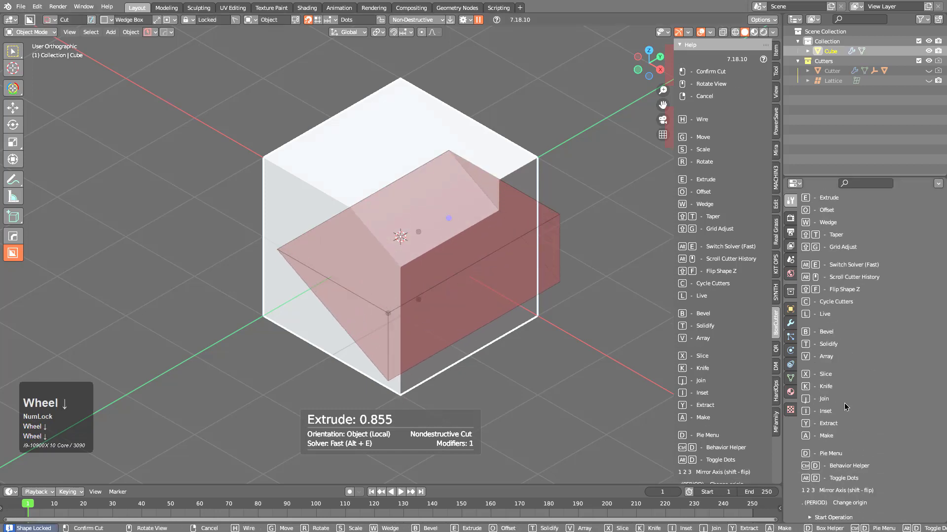
scroll(844, 399, "up", 5)
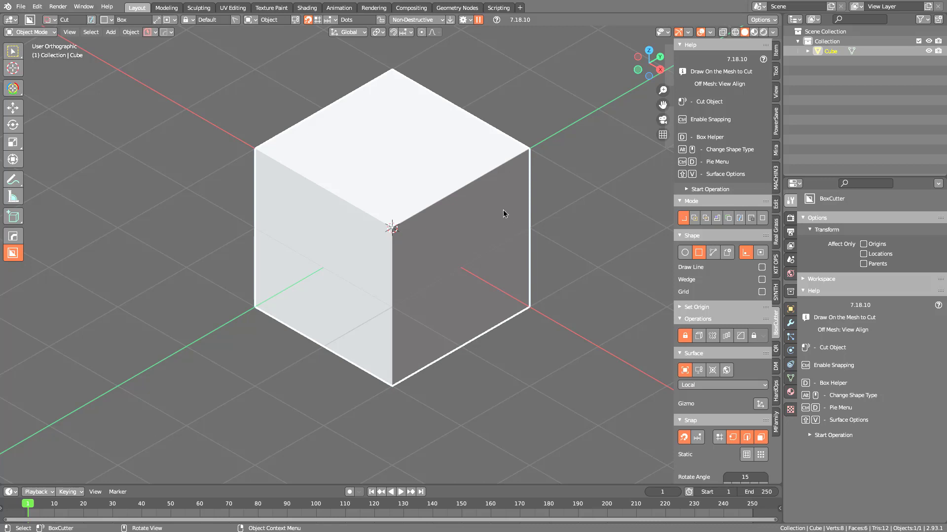
Step: Make the 3D viewport fullscreen and bring up BoxCutter with its topbar
key("ctrl+alt+space")
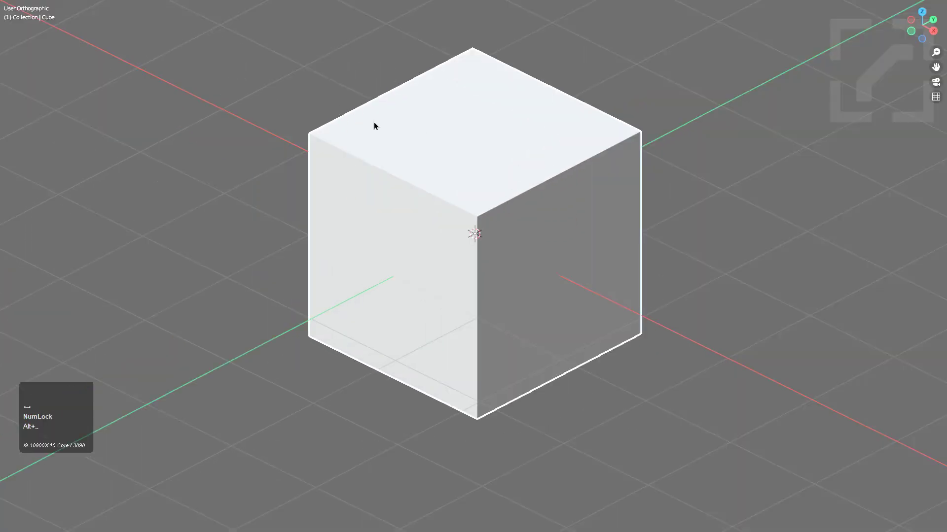
key("alt+w")
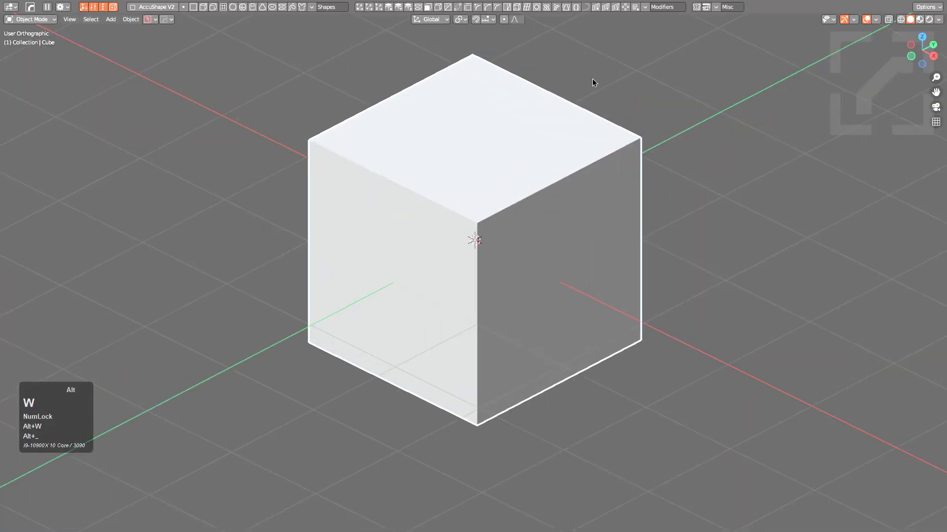
middle_click_drag(362, 281, 519, 143)
Step: Draw and lock a box cutter about 1.28 deep, open the topbar help, move it beside the cube to examine it, and cancel the cutter
left_click_drag(519, 144, 436, 319)
key("Tab")
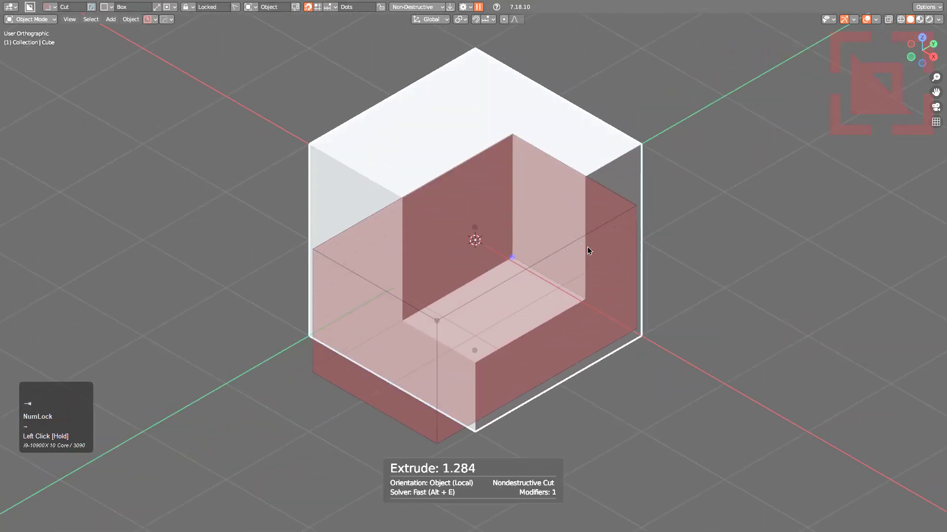
left_click(496, 8)
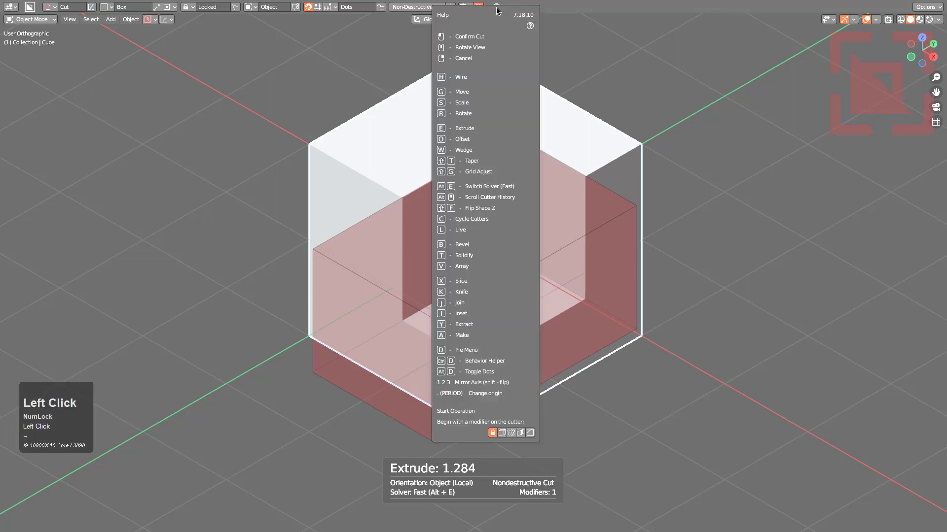
left_click_drag(496, 12, 774, 46)
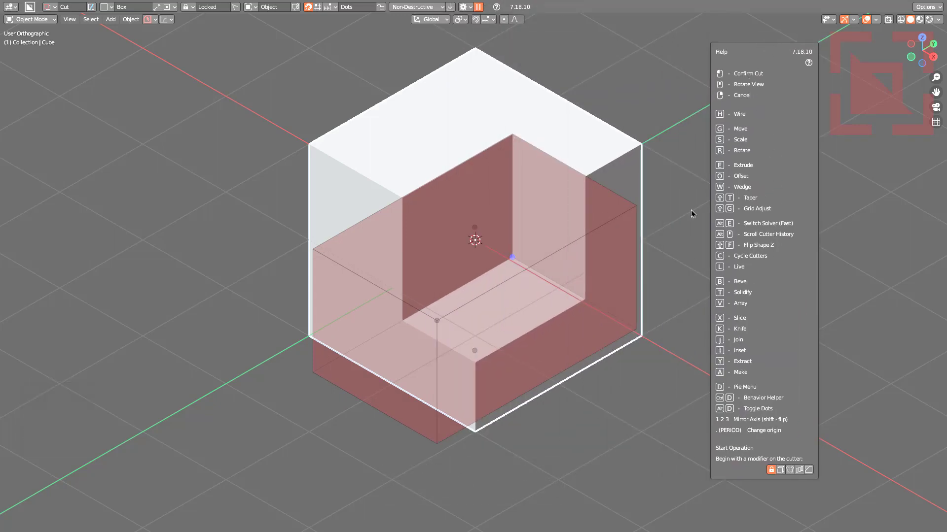
right_click(535, 182)
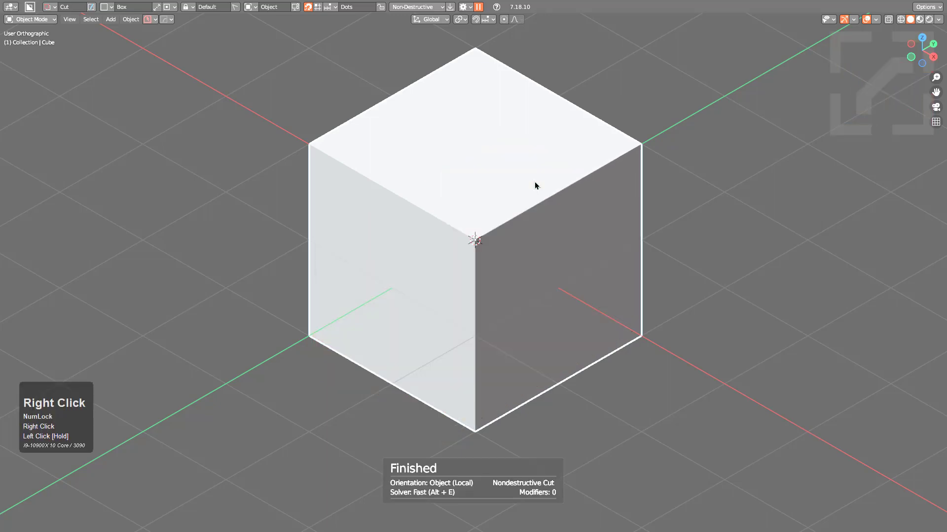
Step: Open BoxCutter's topbar help, move it over the cube to examine the idle-state entries, and close it
left_click(497, 7)
left_click_drag(552, 53, 585, 68)
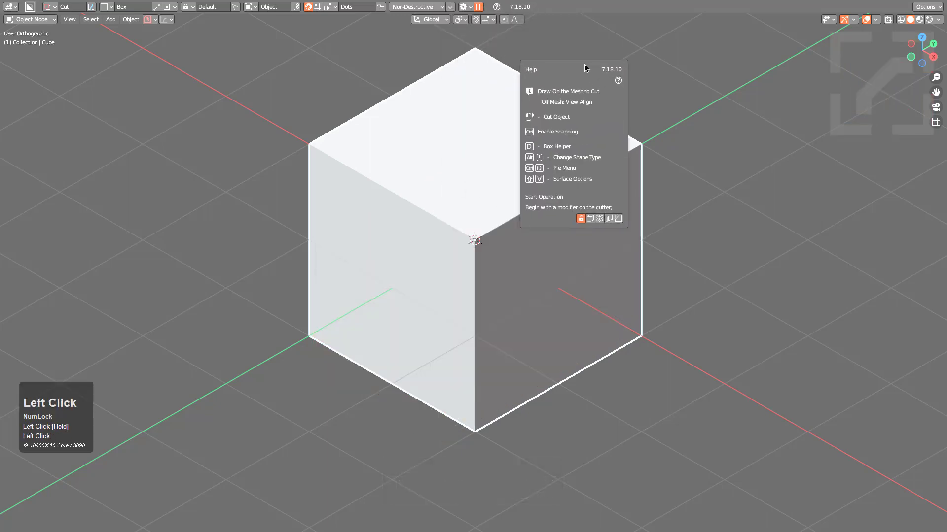
right_click(584, 64)
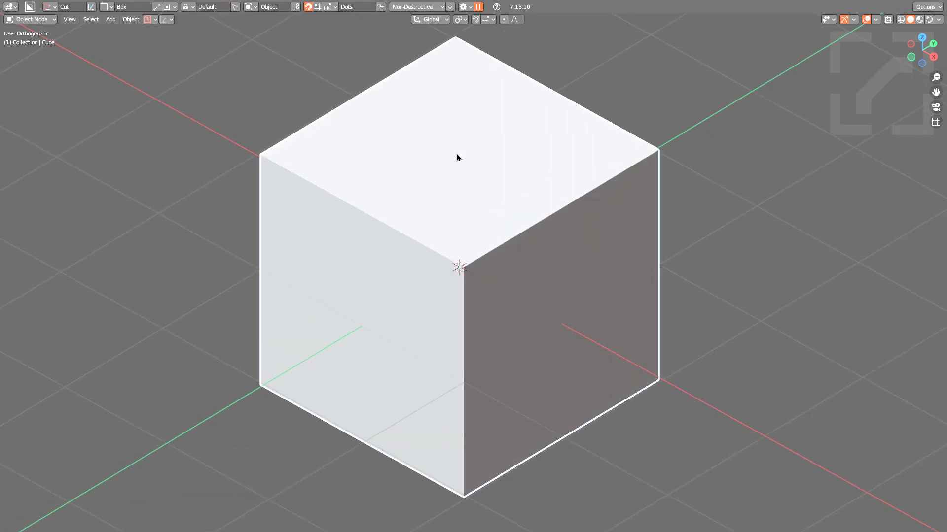
Step: Apply the HardOps Sharpen operation to the cube and run Clean Mesh on it
key("q")
left_click(455, 154)
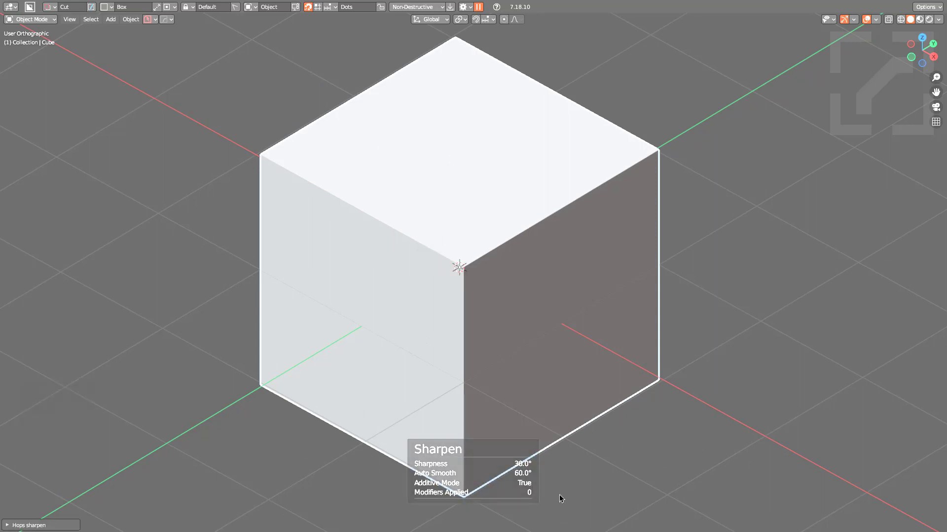
key("q")
mouse_move(469, 251)
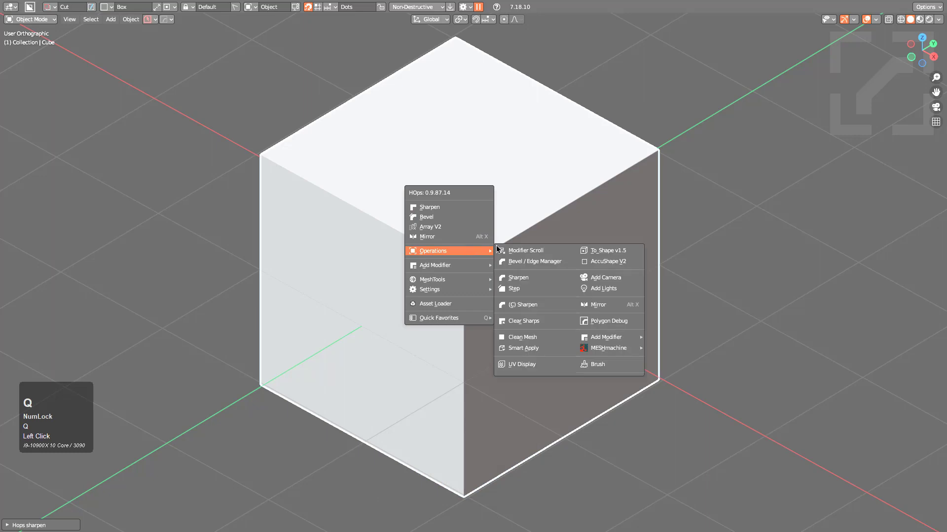
left_click(530, 337)
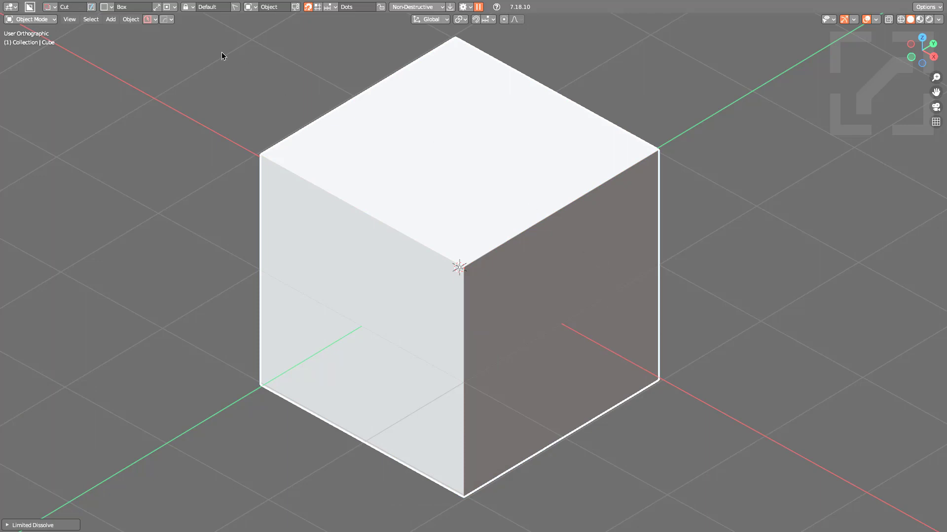
Step: Enable Boxcutter Notifications in the HardOps opt-ins, test them with a box cutter about 0.77 deep on the cube's top face, and cancel it
left_click(166, 19)
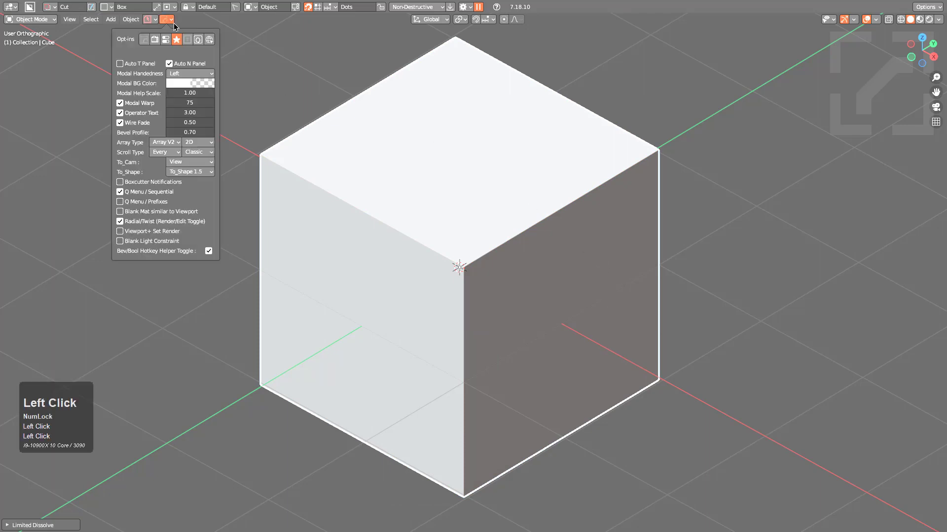
left_click(141, 183)
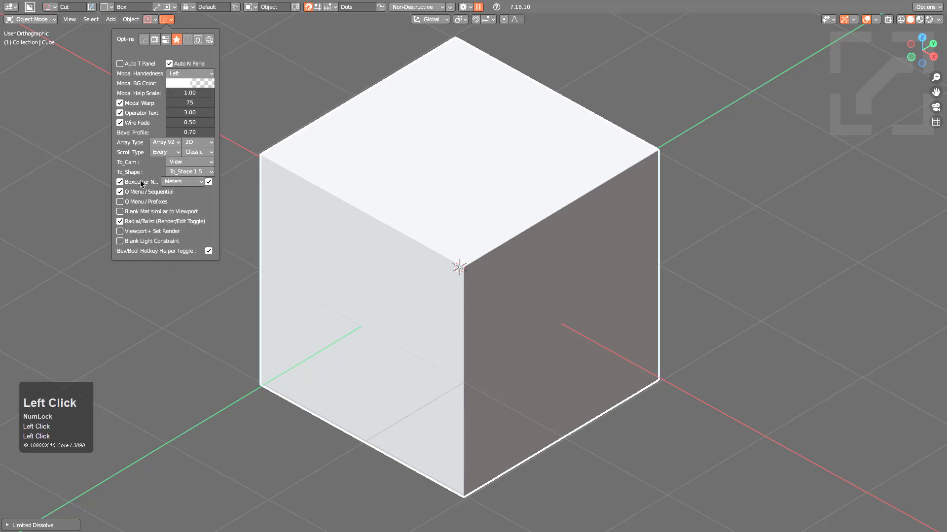
left_click_drag(448, 108, 462, 324)
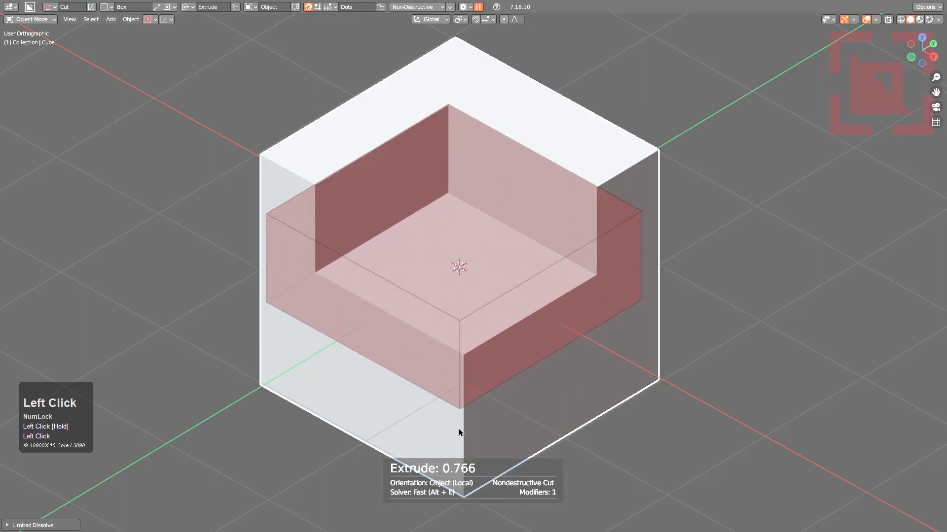
right_click(479, 415)
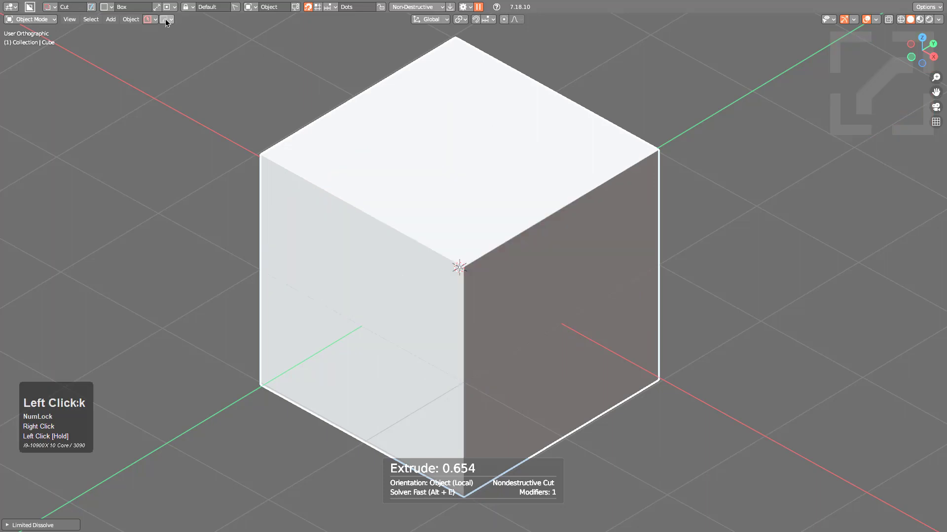
Step: Turn off the extra option beside Boxcutter Notifications, test the shorter notification with a box cutter about 0.71 deep, and cancel it
left_click(166, 21)
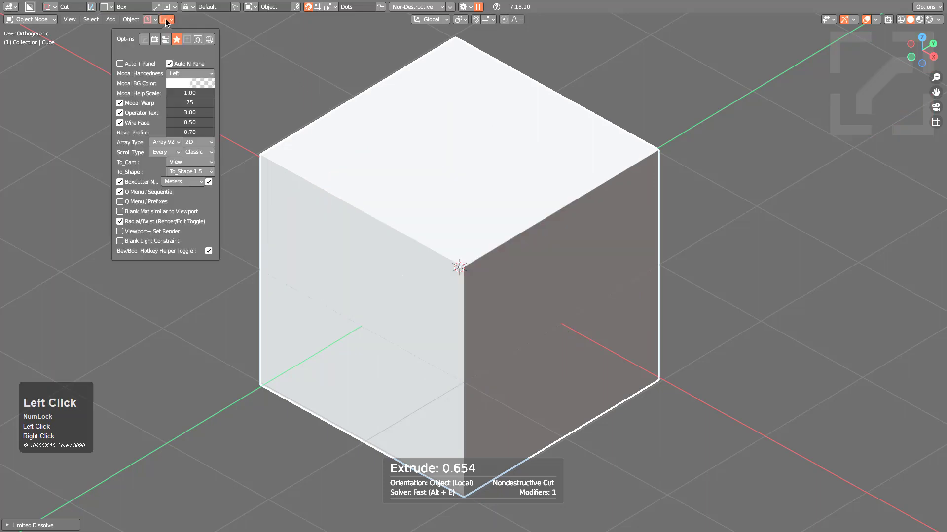
left_click(209, 183)
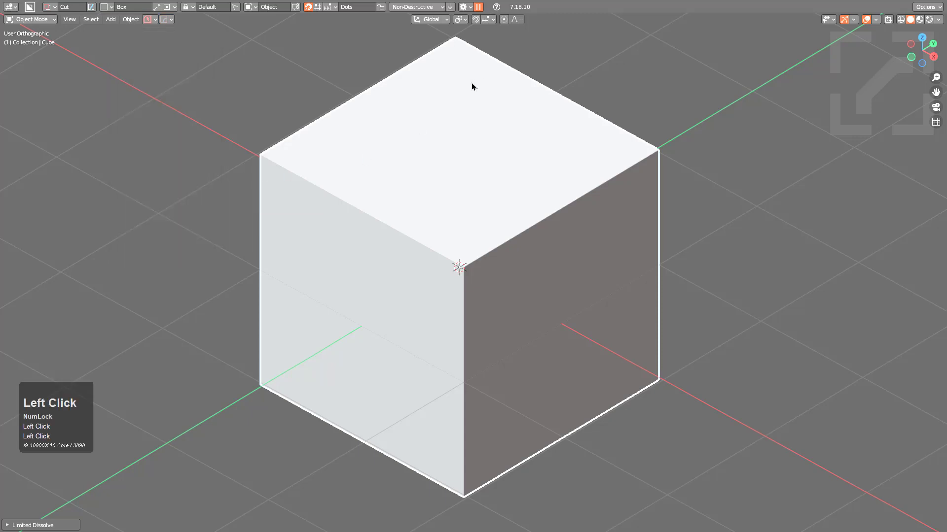
left_click_drag(471, 87, 423, 302)
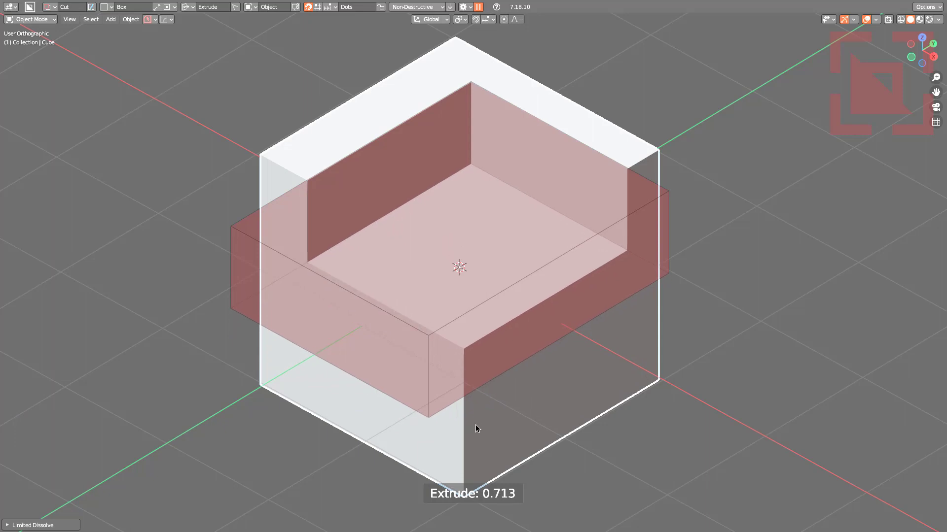
right_click(478, 404)
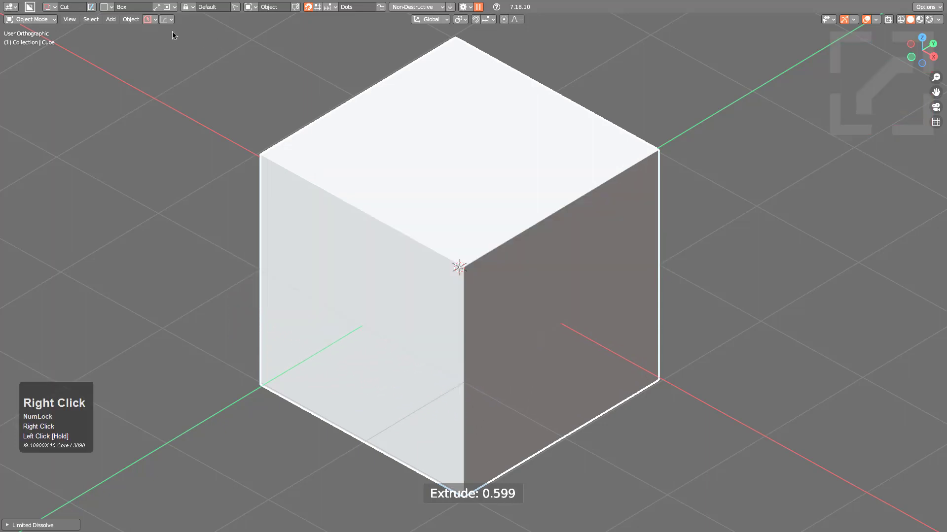
Step: Turn the extra Boxcutter Notifications option back on, test it with a box cutter about 0.33 deep, and cancel it
left_click(202, 40)
left_click(211, 184)
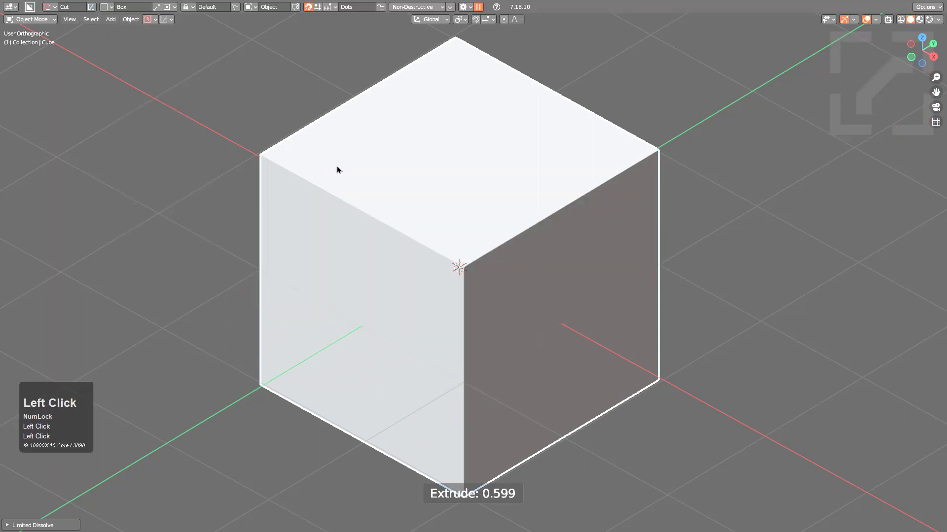
mouse_move(456, 60)
left_mouse_down()
mouse_move(450, 247)
mouse_move(491, 366)
left_mouse_up()
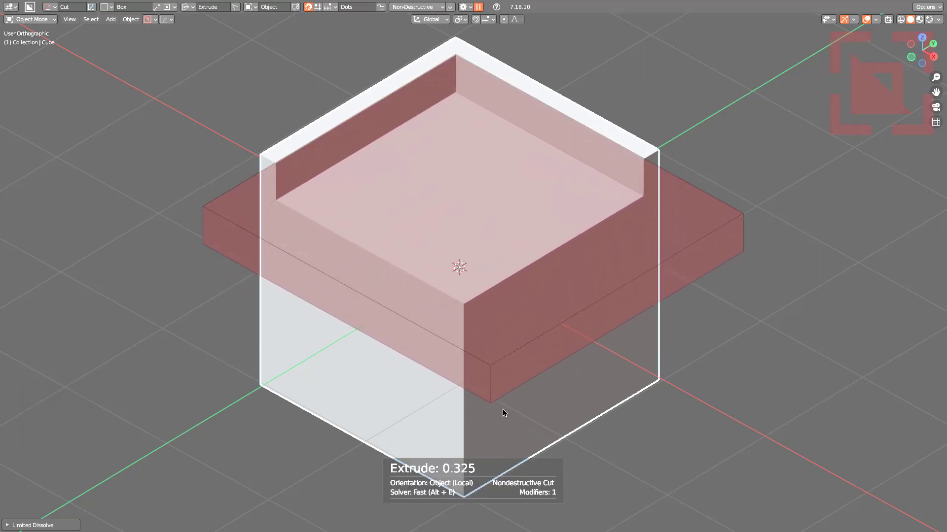
right_click(508, 444)
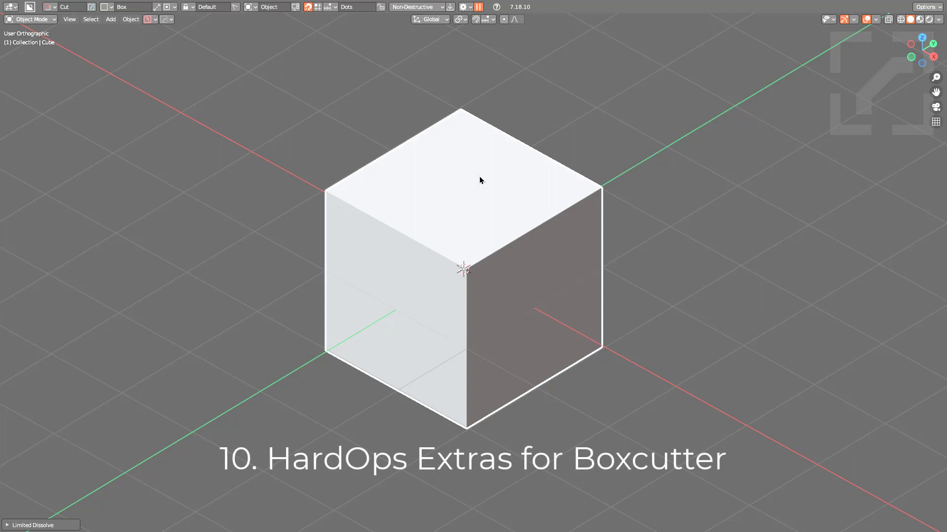
Step: Open the shared add-on preferences, collapse the HardOps Fast UI options, examine BoxCutter's Keymap settings, and close the preferences
middle_click_drag(483, 194, 483, 195)
key("ctrl+k")
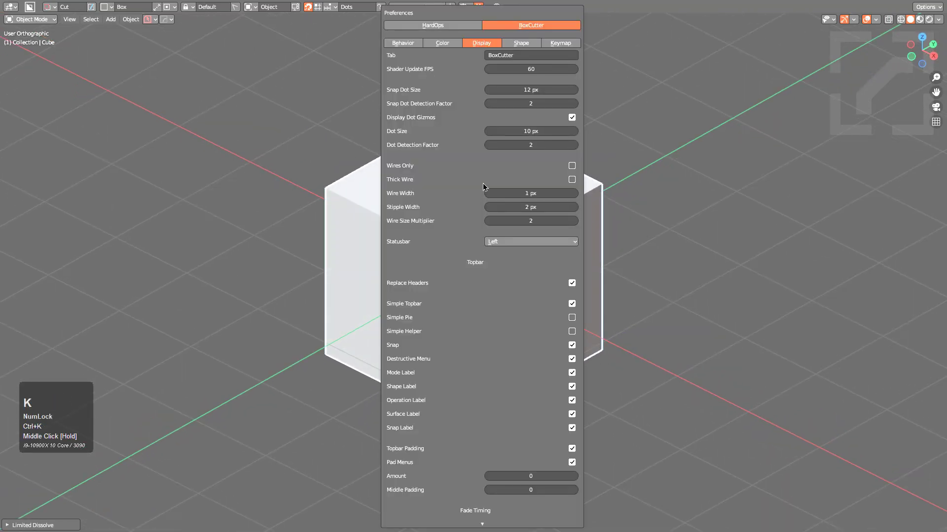
left_click(449, 25)
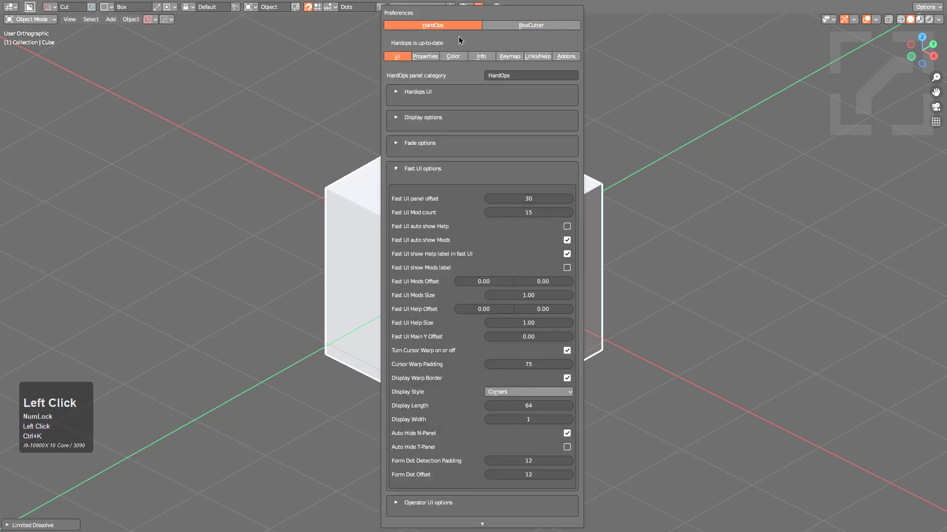
left_click(400, 176)
left_click(484, 23)
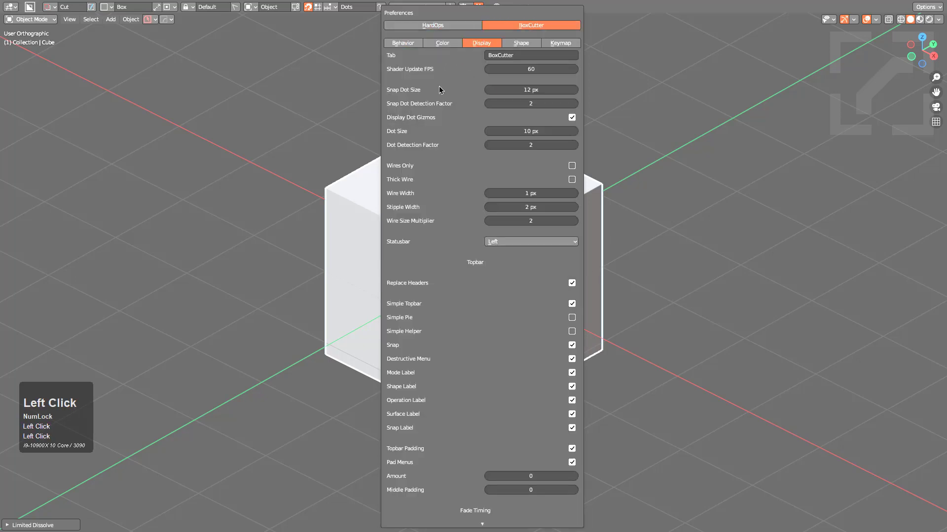
left_click(402, 44)
left_click(555, 44)
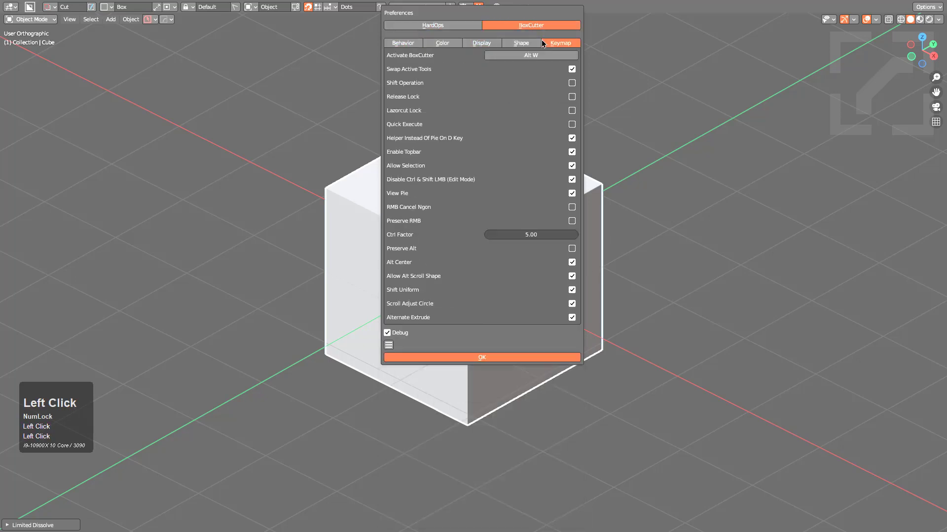
left_click_drag(510, 17, 508, 82)
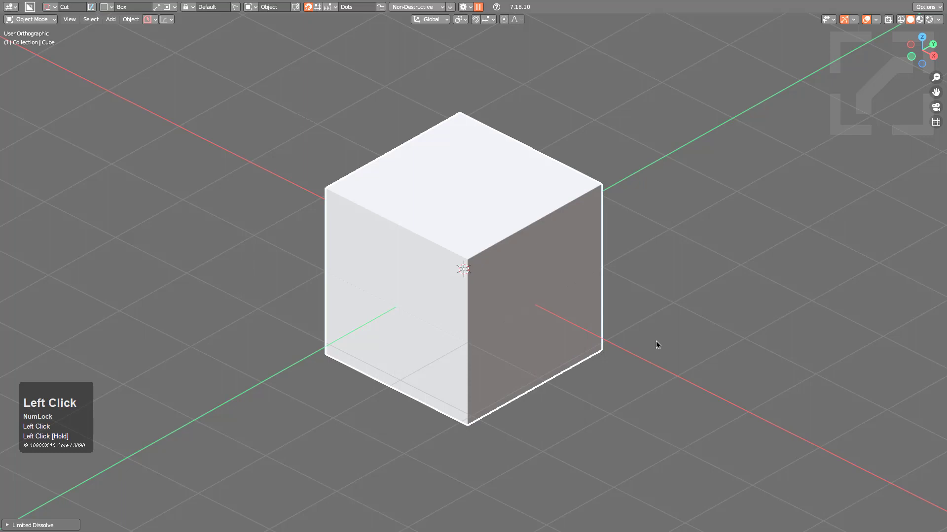
Step: Reopen the shared preferences, reposition the dialog over the cube, and compare the HardOps and BoxCutter pages
key("ctrl+k")
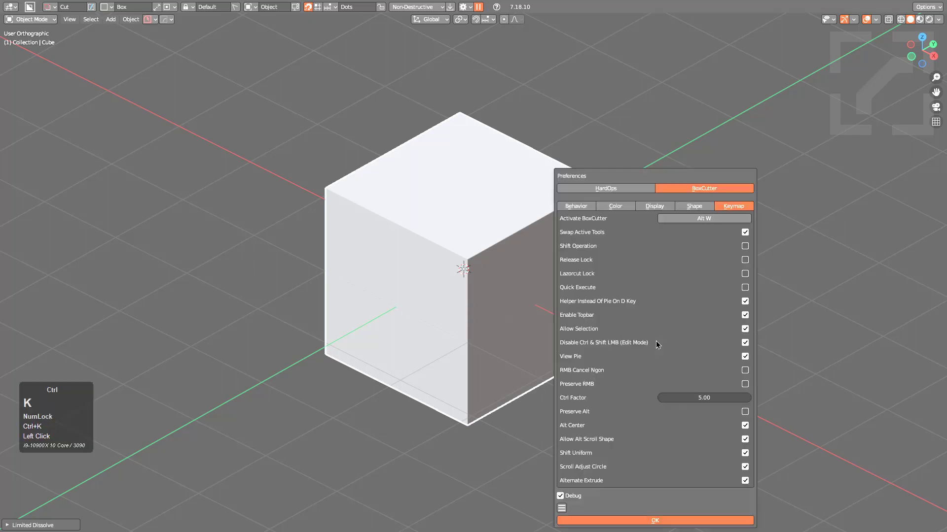
left_click_drag(660, 176, 576, 136)
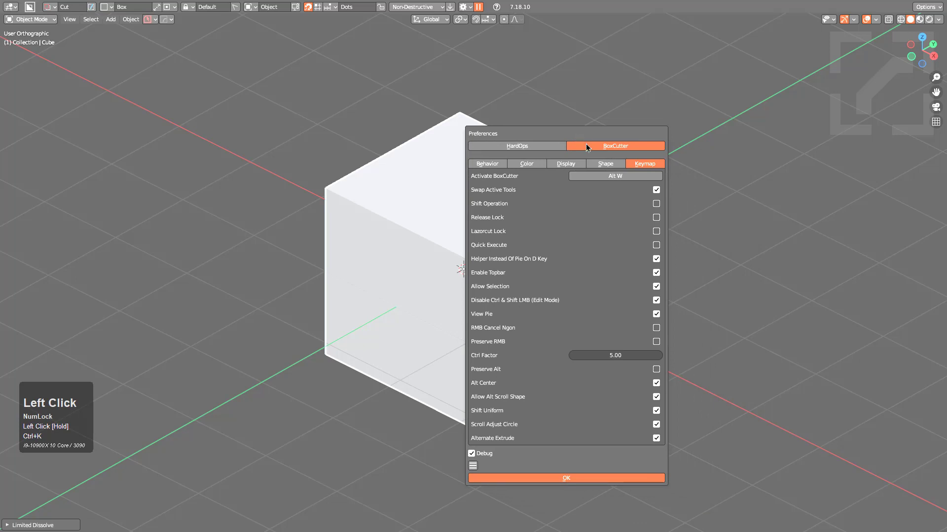
left_click(558, 148)
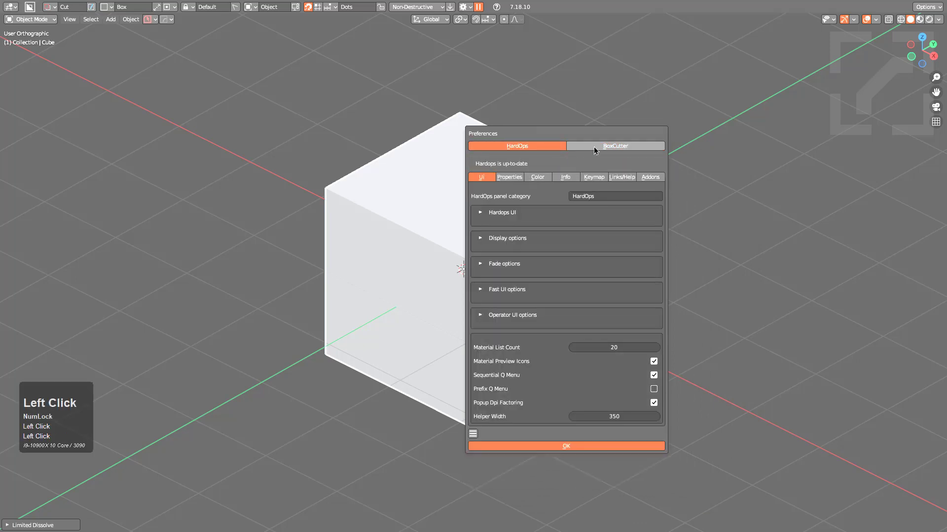
left_click(584, 149)
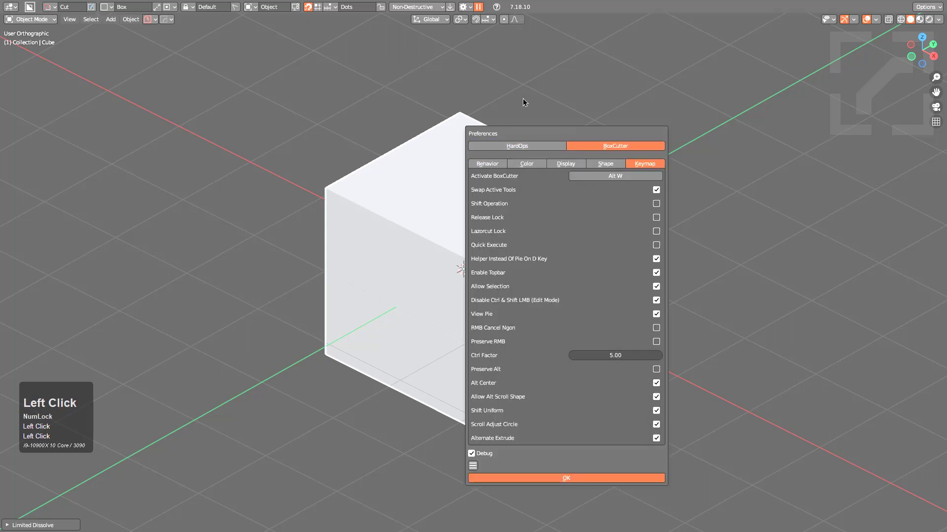
Step: Set BoxCutter's mode to Knife in the Box Helper and examine the Sharp Options in the HOps Helper
left_click(49, 7)
left_click(123, 60)
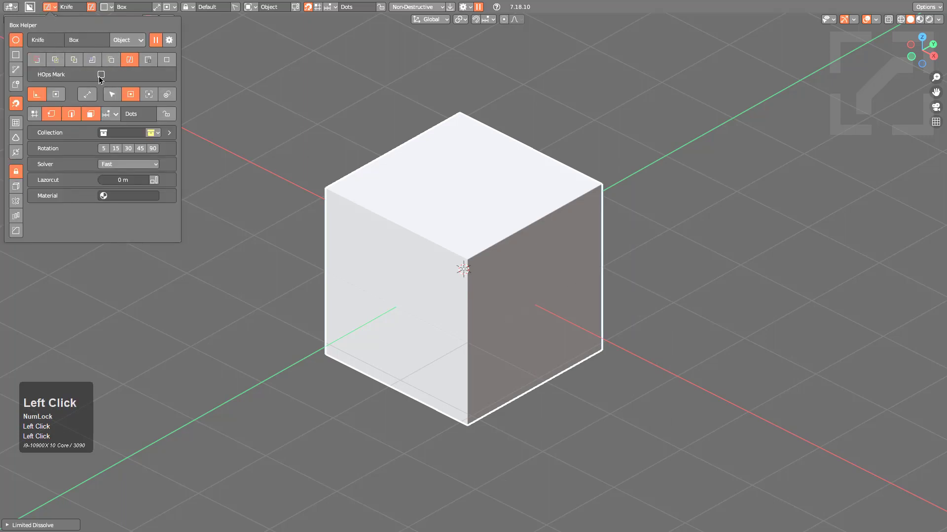
key("ctrl+grave")
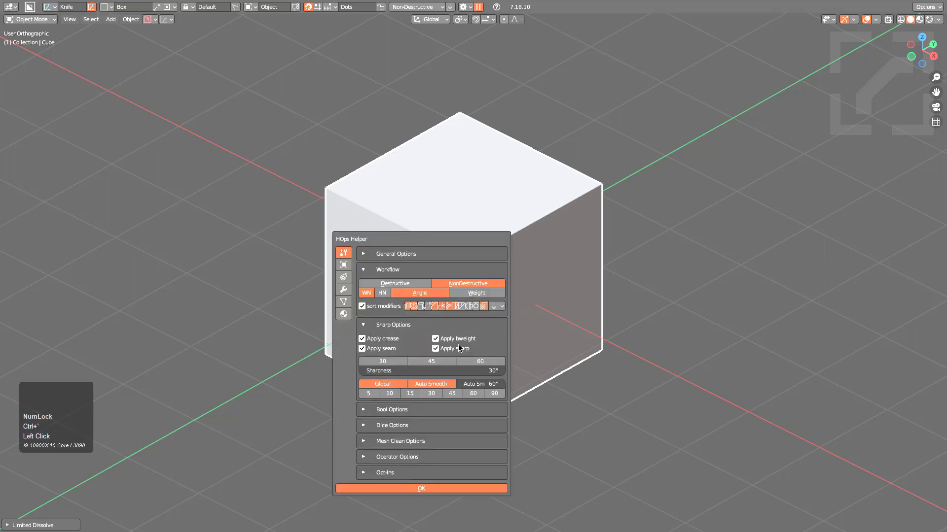
left_click(495, 168)
Step: Sharpen the cube again with HardOps and inspect its edges in Edit Mode before returning to Object Mode
key("q")
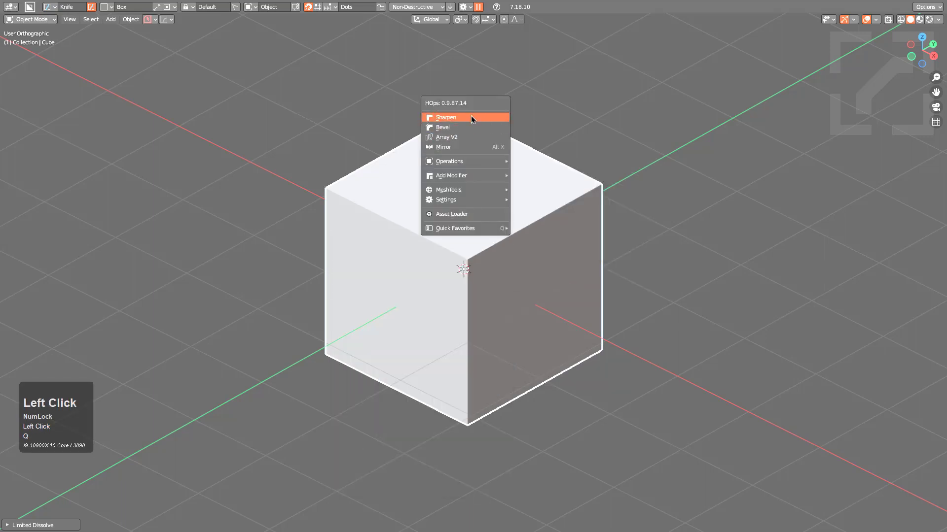
left_click(472, 120)
key("Tab")
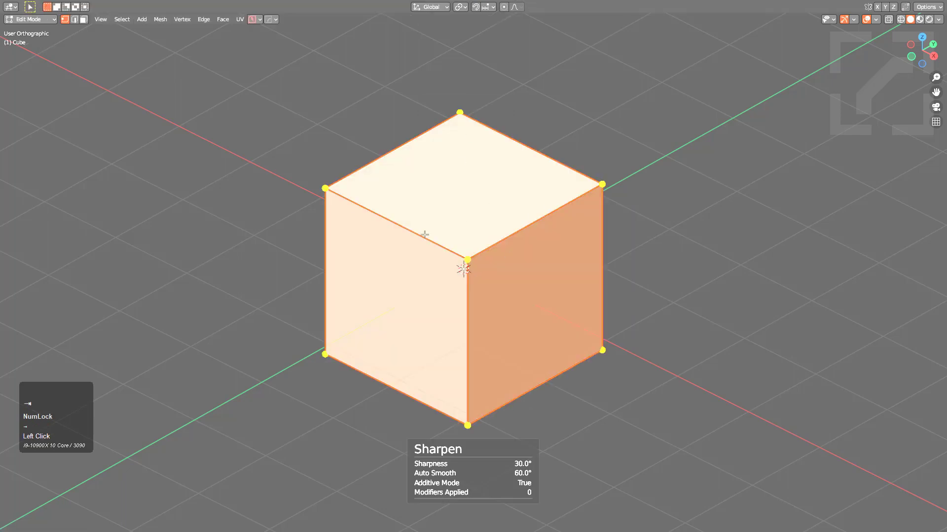
key("Tab")
Step: Enable HOps Mark in the Box Helper, knife a box about 1.23 deep into the cube's top, and inspect its edges in Edit Mode
left_click(50, 7)
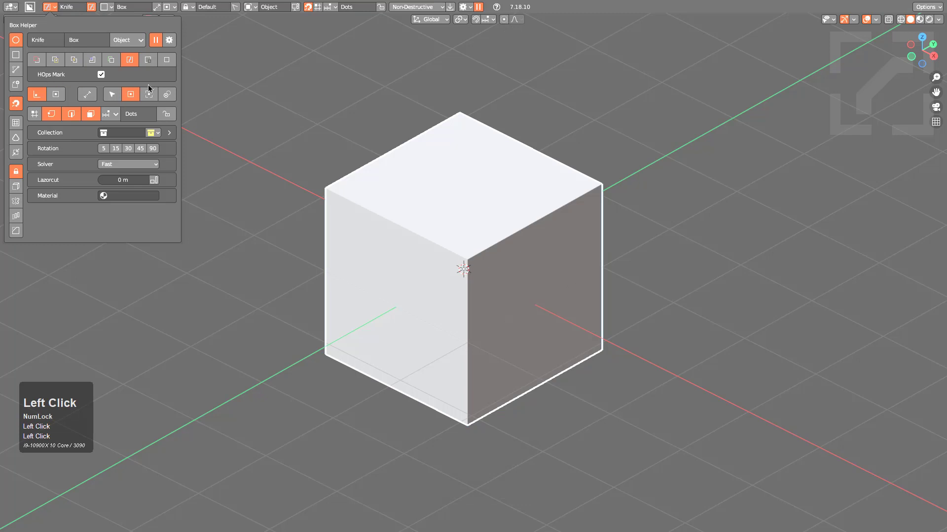
left_click_drag(463, 158, 480, 282)
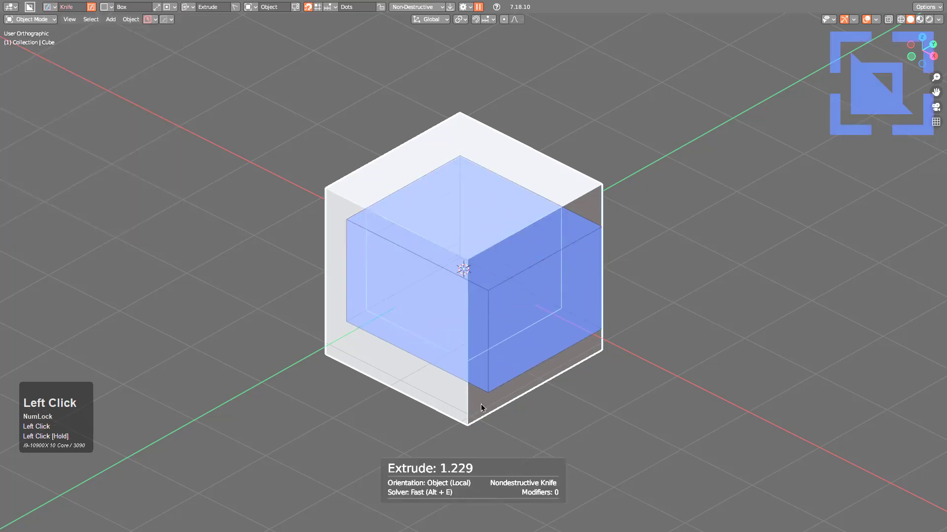
left_click(481, 402)
key("alt+a")
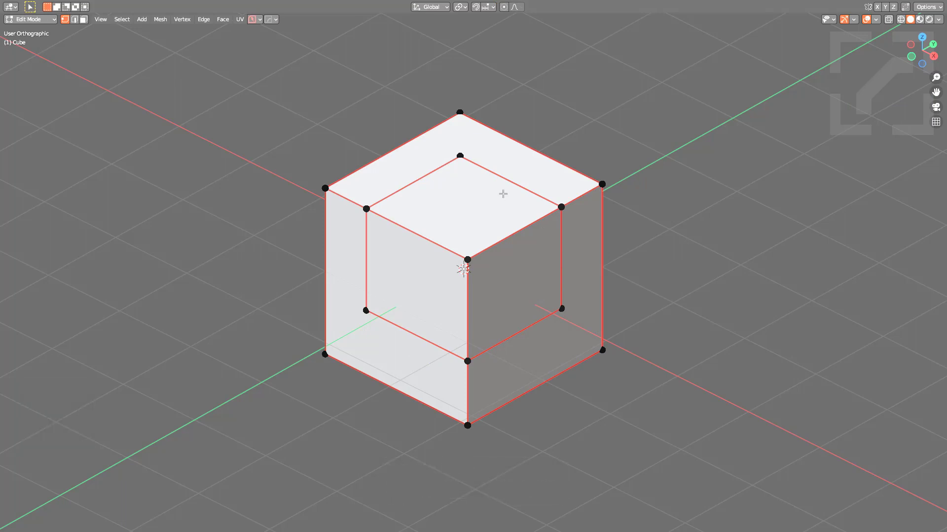
key("Tab")
Step: Duplicate the cube five times, placing the copies in a loose cluster beside the original
scroll(503, 196, "down", 3)
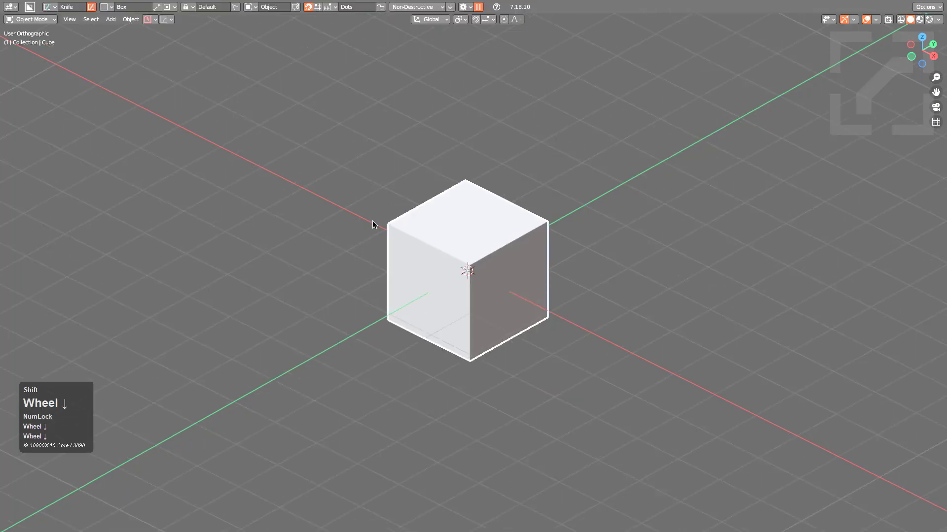
middle_click_drag(440, 240, 510, 239, "shift")
key("shift+d")
left_click(312, 211)
key("shift+d")
left_click(386, 313)
key("shift+d")
left_click(295, 373, "shift")
key("shift+d")
left_click(197, 289)
key("shift+d")
left_click(247, 194)
Step: Select the five cube copies, give each a unique blank material with HardOps, and deselect them
left_click(247, 194, "shift")
left_click(281, 310, "shift")
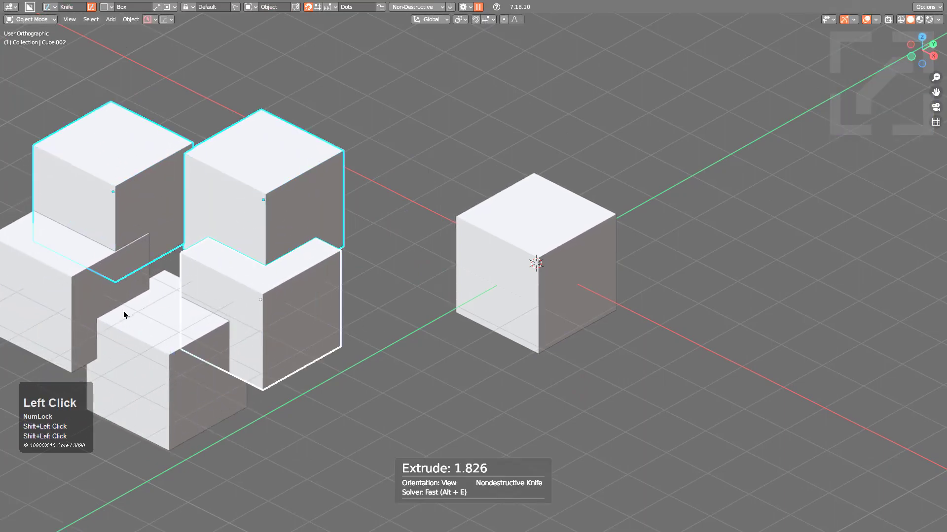
left_click(76, 295, "shift")
left_click(170, 341, "shift")
key("alt+m")
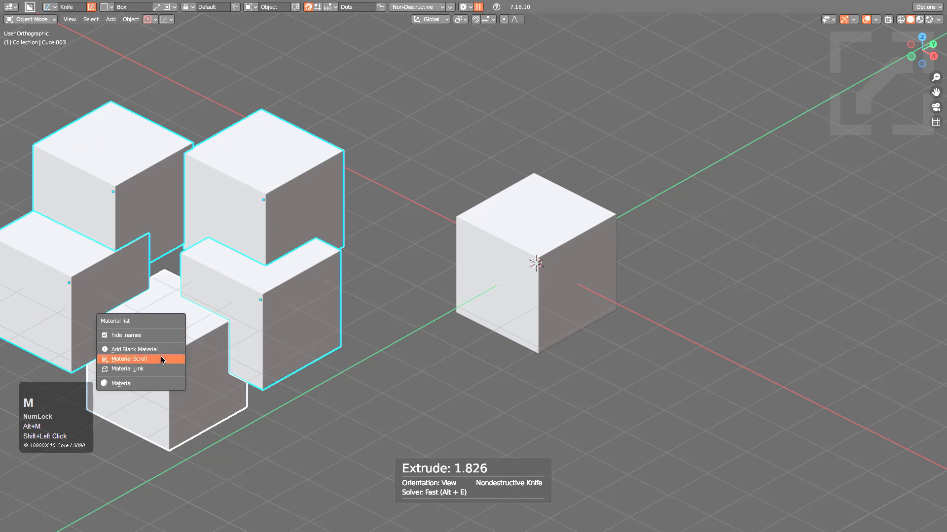
left_click(167, 350, "ctrl")
key("alt+a")
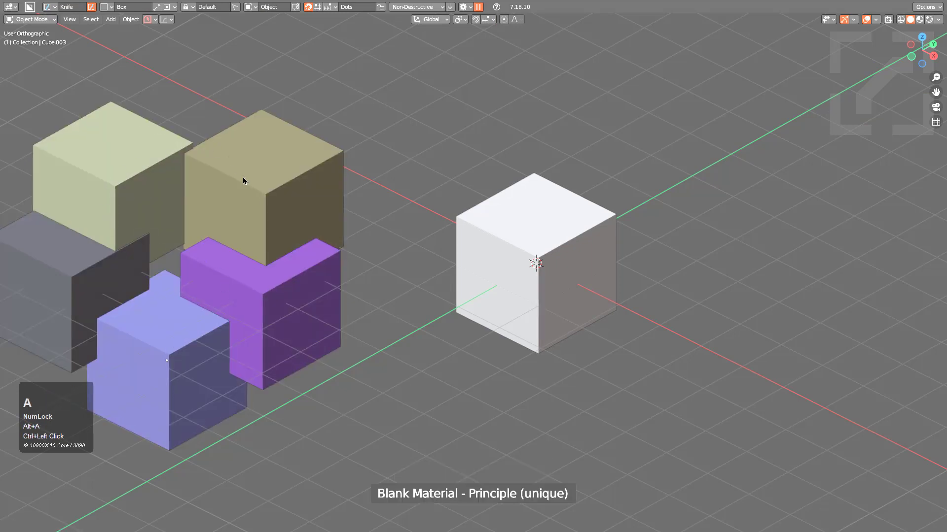
Step: Switch BoxCutter to Cut mode and cut a box about 0.88 deep into the white cube's top corner, cycling the cutter material to Material.005
left_click(508, 266)
scroll(516, 221, "up", 3)
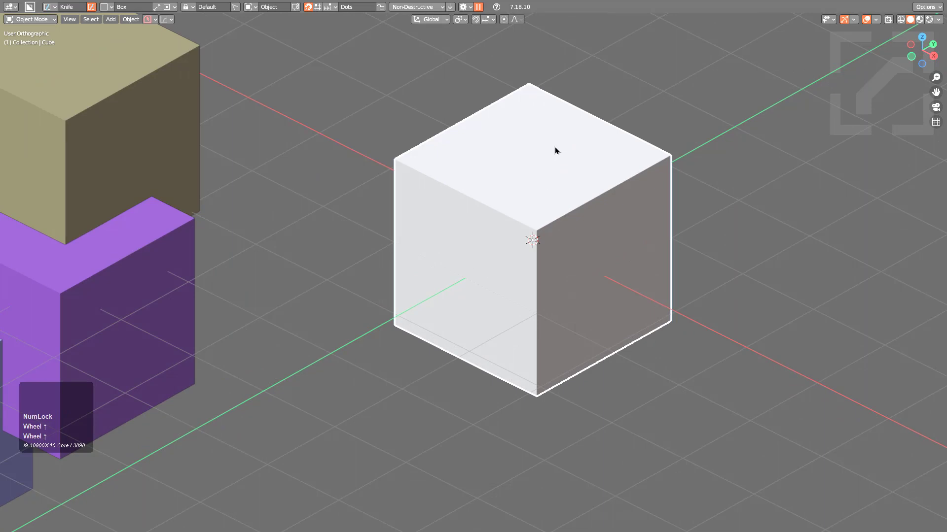
key("d")
left_click(661, 150)
mouse_move(537, 136)
left_mouse_down()
mouse_move(553, 372)
mouse_move(581, 300)
left_mouse_up()
key("m")
key("m")
key("m")
key("m")
key("m")
key("m")
key("m")
key("m")
key("m")
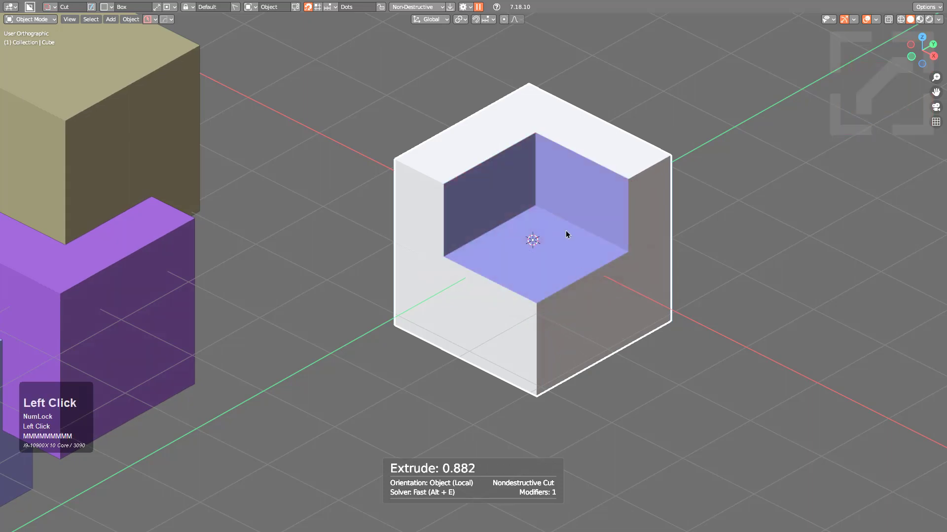
Step: Clear the cutter material, reassign Material.005 in the Box Helper, and cut a box about 0.34 deep into the cube's side
left_click(50, 7)
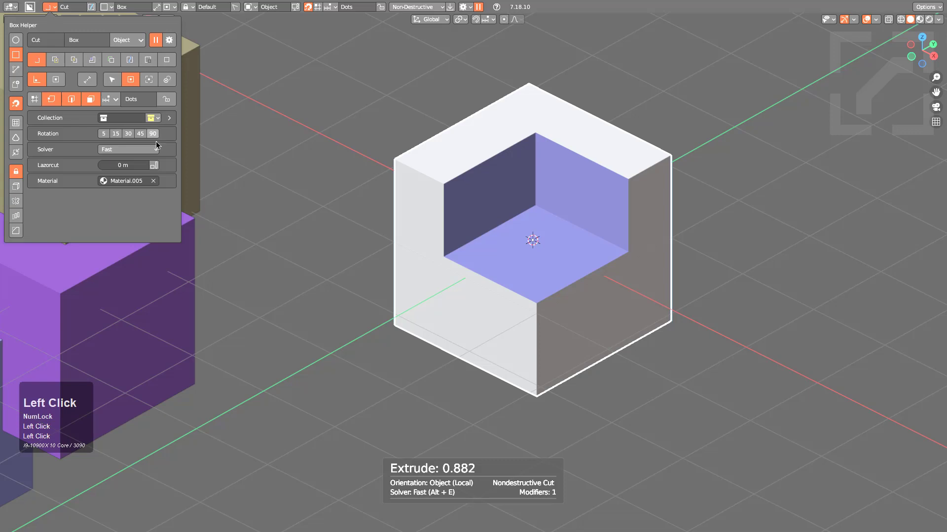
left_click(152, 181)
left_click(139, 183)
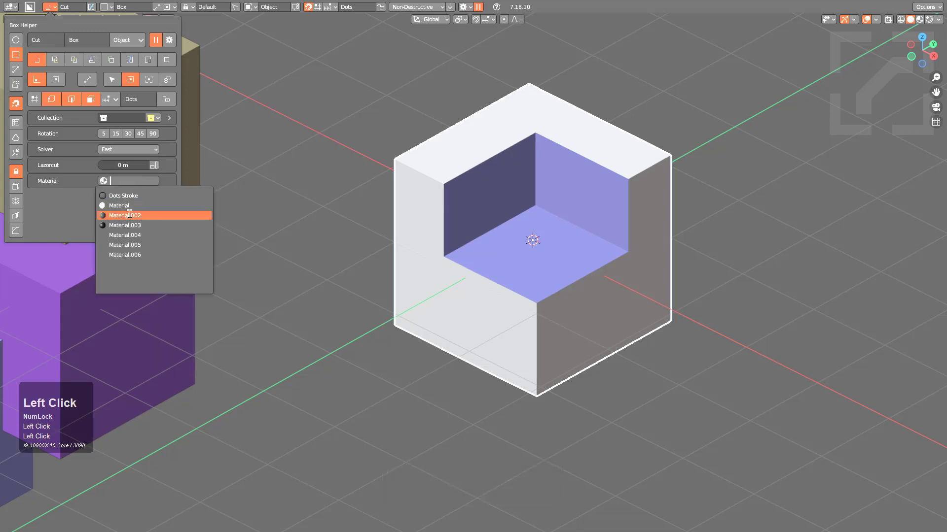
left_click(129, 235)
left_click_drag(408, 301, 619, 169)
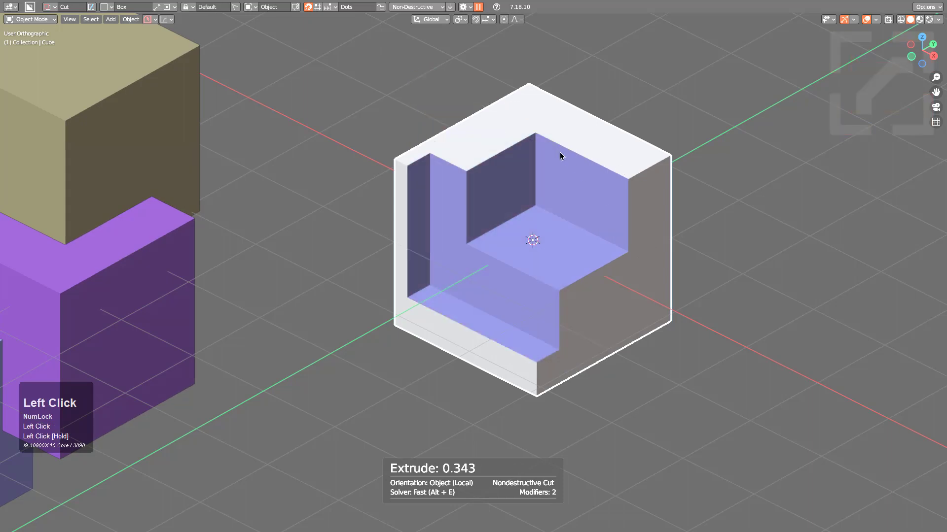
Step: Set the cutter material to Material.003 in the Box Helper and make two more box cuts in the cube
left_click(49, 7)
left_click(132, 180)
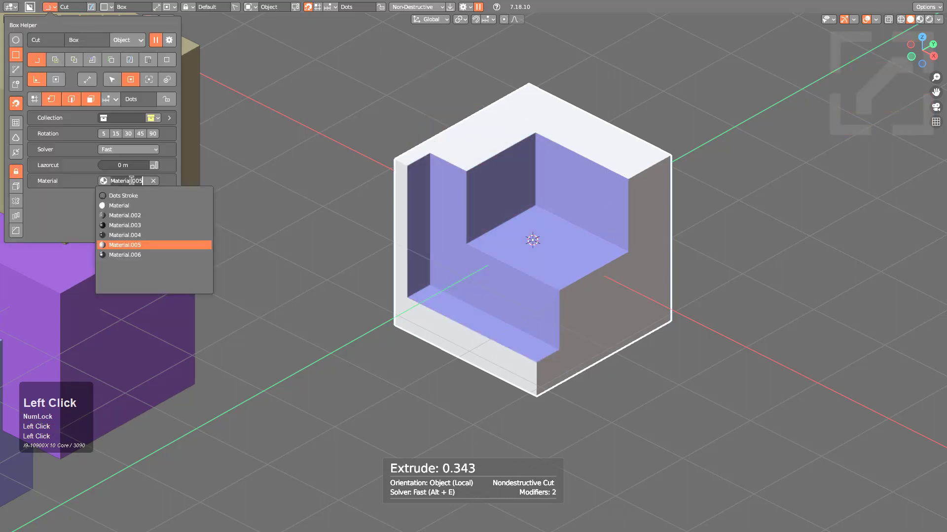
left_click(125, 225)
mouse_move(535, 112)
left_mouse_down()
mouse_move(553, 234)
mouse_move(579, 294)
mouse_move(540, 163)
left_mouse_up()
mouse_move(624, 313)
left_mouse_down()
mouse_move(582, 281)
mouse_move(484, 250)
left_mouse_up()
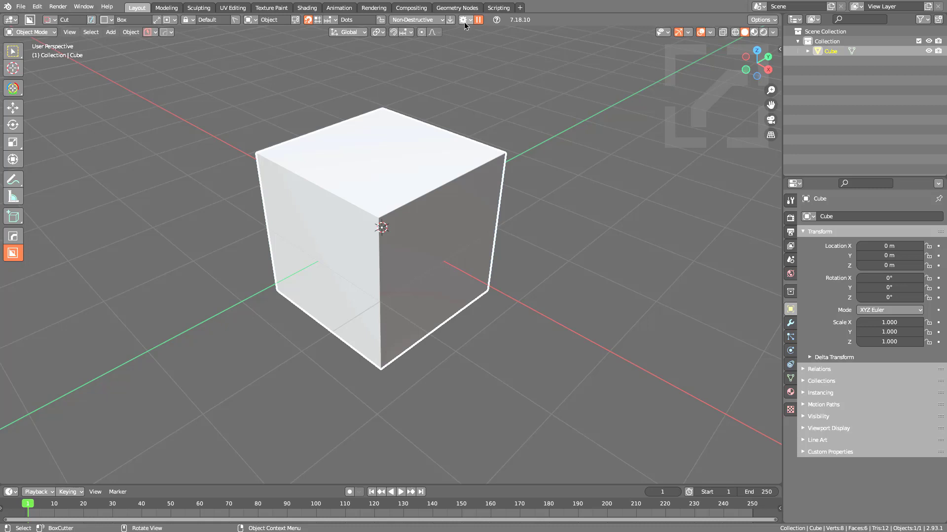
Step: Scale the new cube to 0.44 along Z and cut a box about 0.13 deep along its top edge
left_click(464, 21)
key("s")
key("z")
left_click(461, 272)
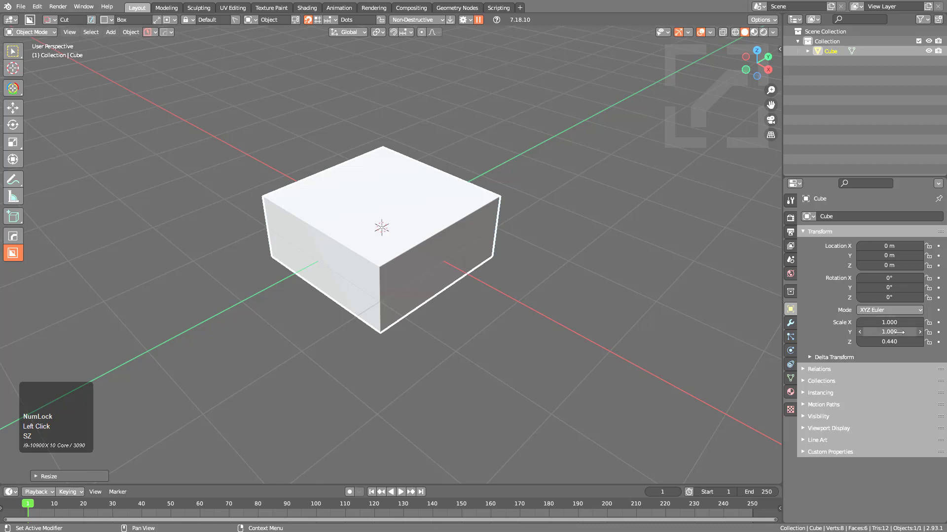
left_click_drag(430, 199, 376, 296)
left_click(383, 312)
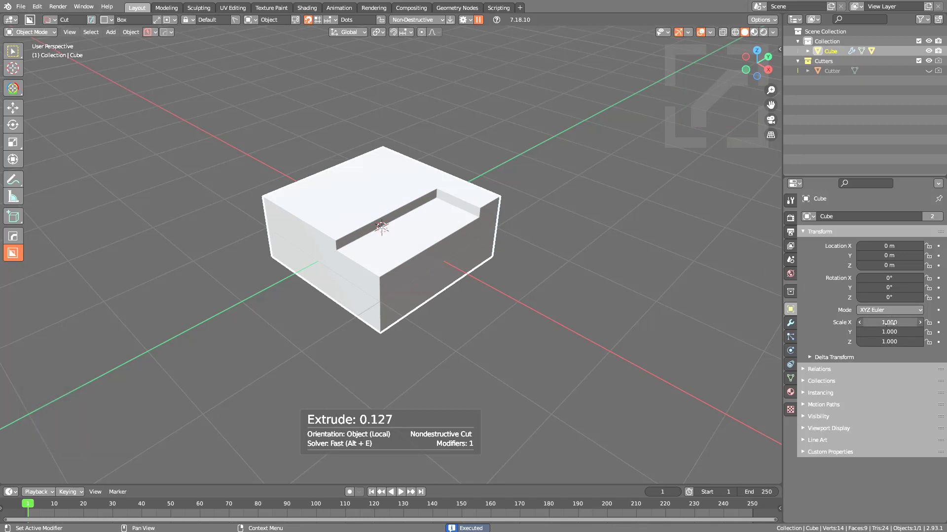
Step: Try to add a HardOps bevel to the cut block
scroll(420, 240, "down", 2)
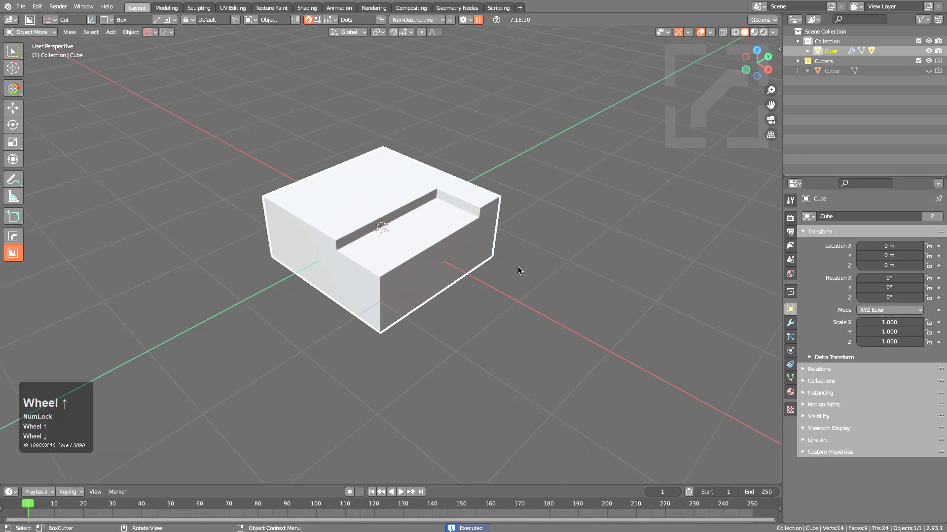
scroll(507, 263, "up", 3)
key("q")
left_click(507, 206)
right_click(477, 254)
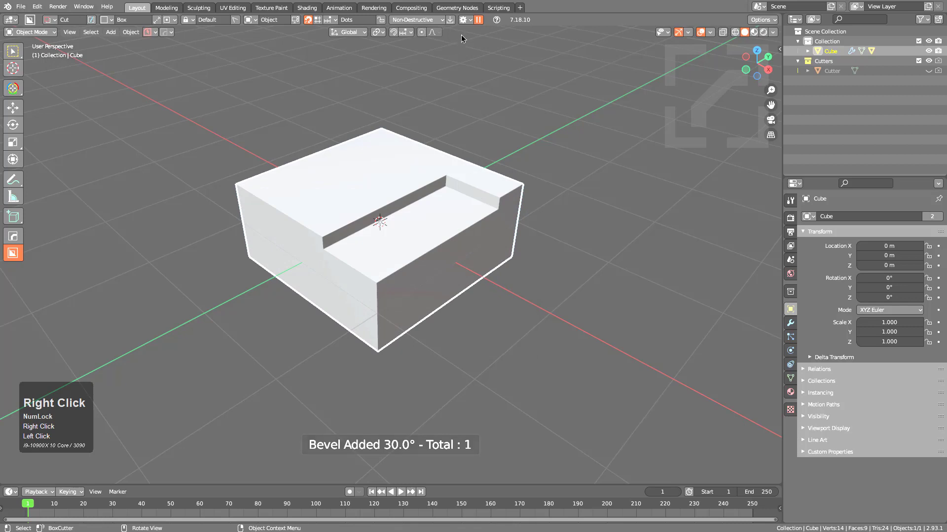
Step: Review BoxCutter's Behavior settings and cut a box about 0.77 by 1.58 with beveled corners down through the ledge
left_click(463, 20)
left_click(517, 228)
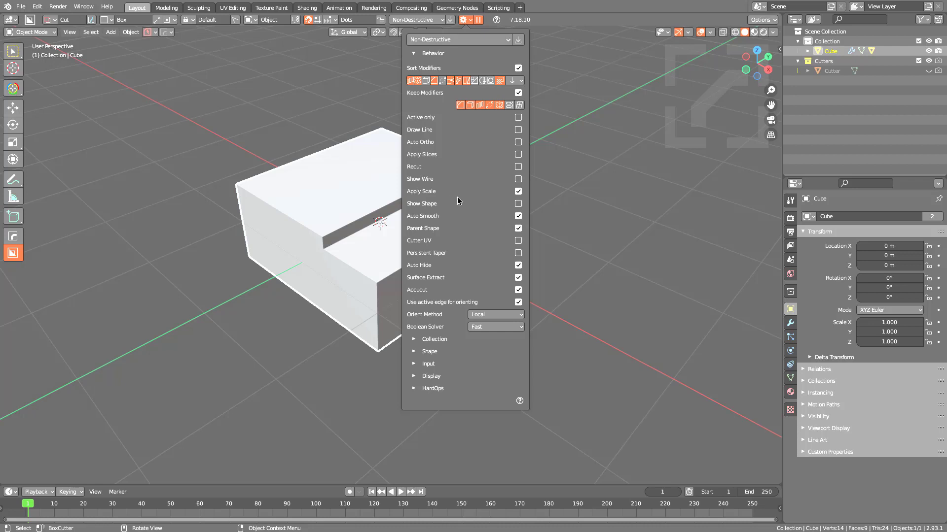
scroll(427, 218, "up", 3)
left_click_drag(417, 257, 377, 365)
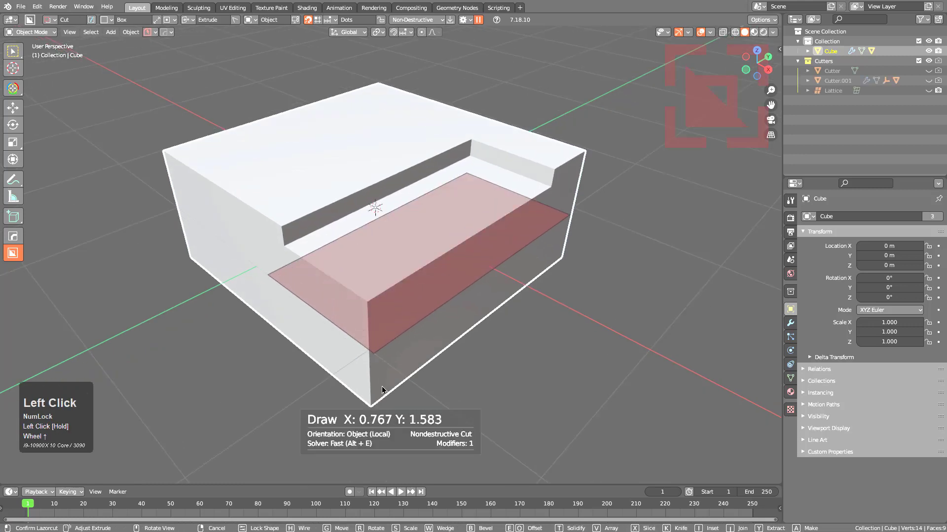
key("b")
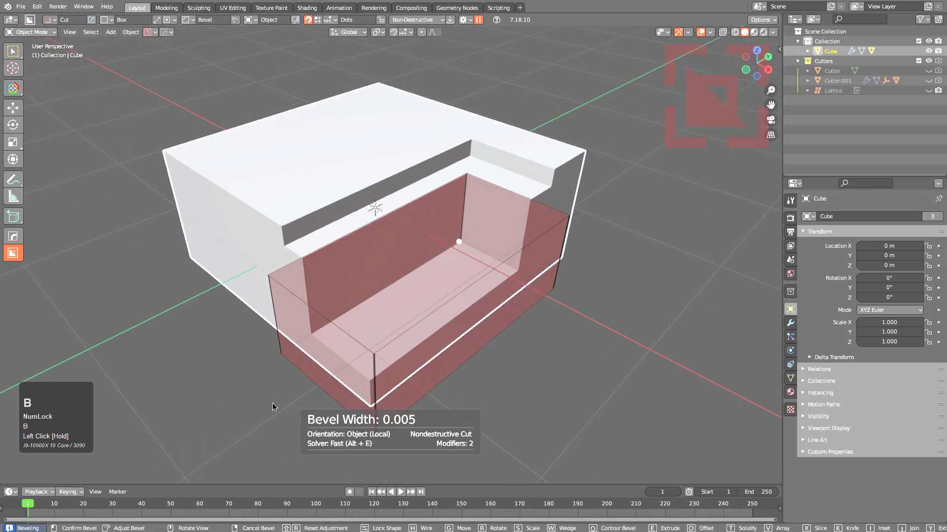
left_click(485, 253)
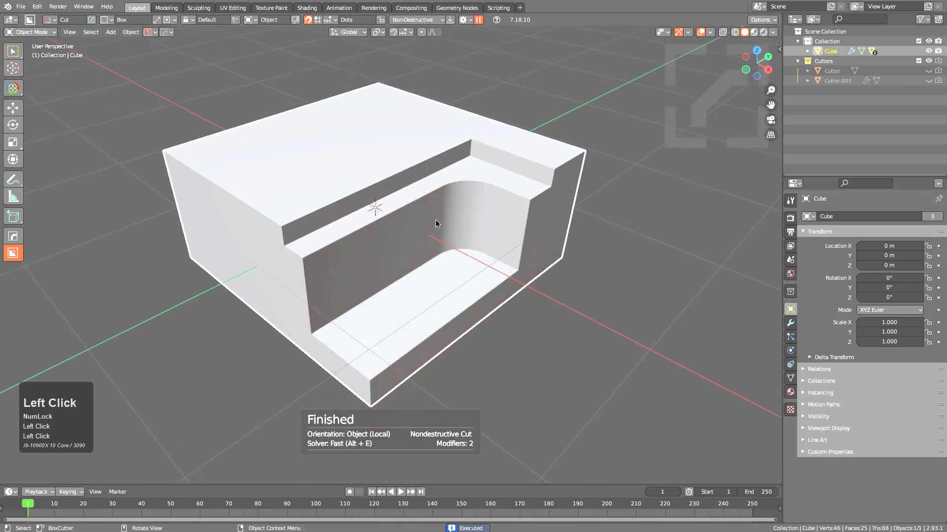
Step: Cut a second box beside the rounded pocket, down from the block's top, with corners beveled about 0.2
key("d")
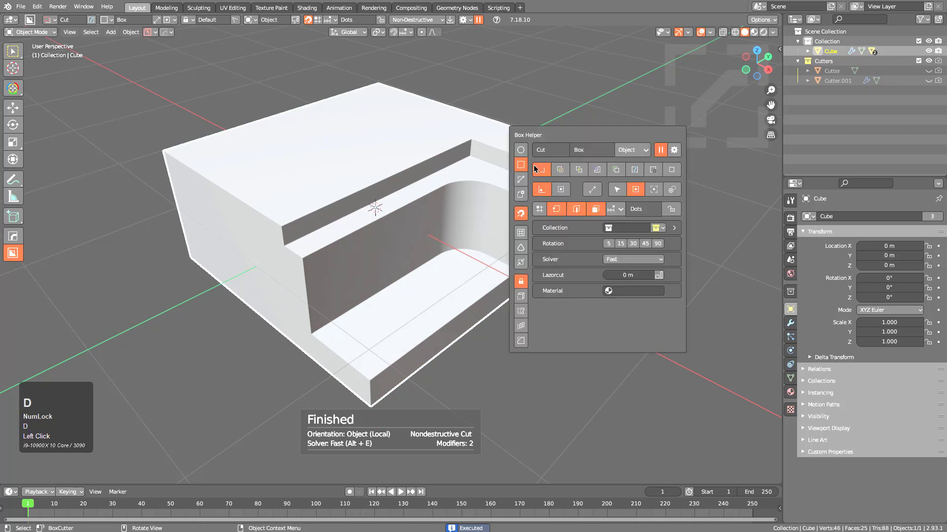
left_click(467, 21)
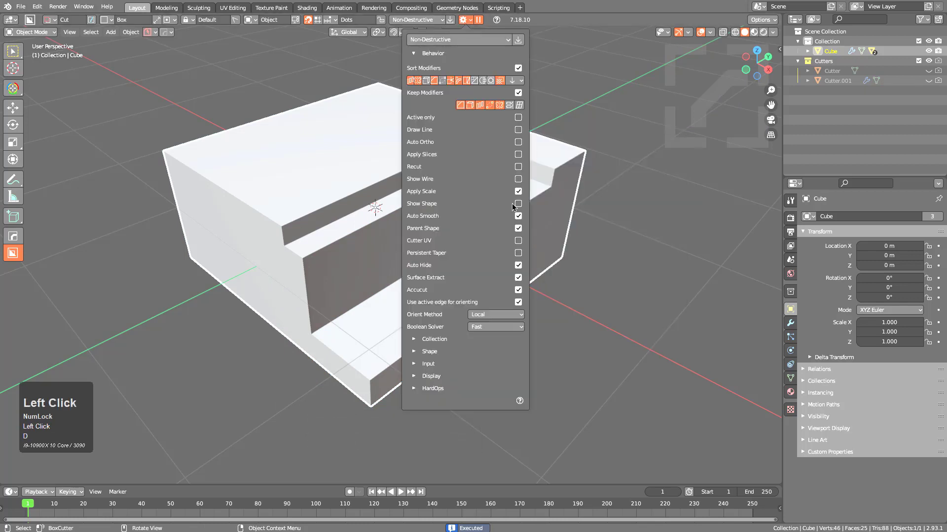
left_click_drag(395, 156, 311, 286)
key("b")
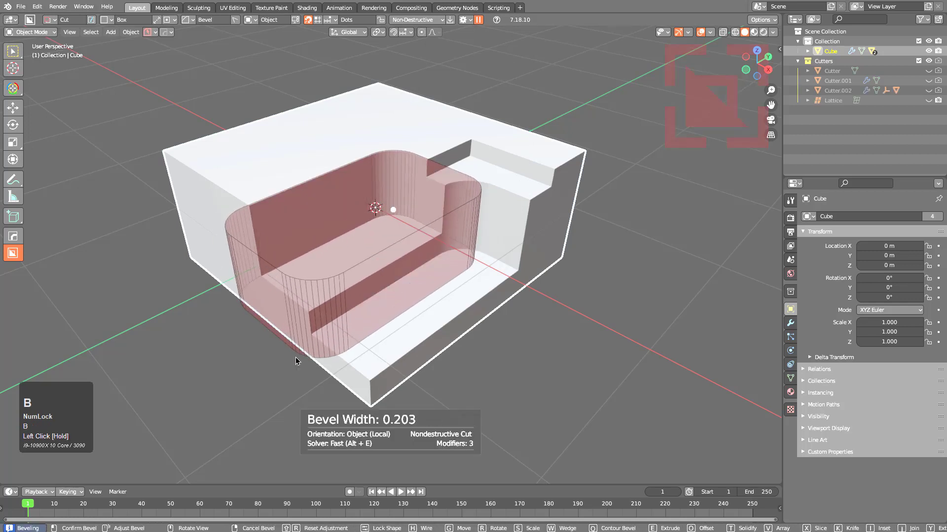
left_click(294, 357)
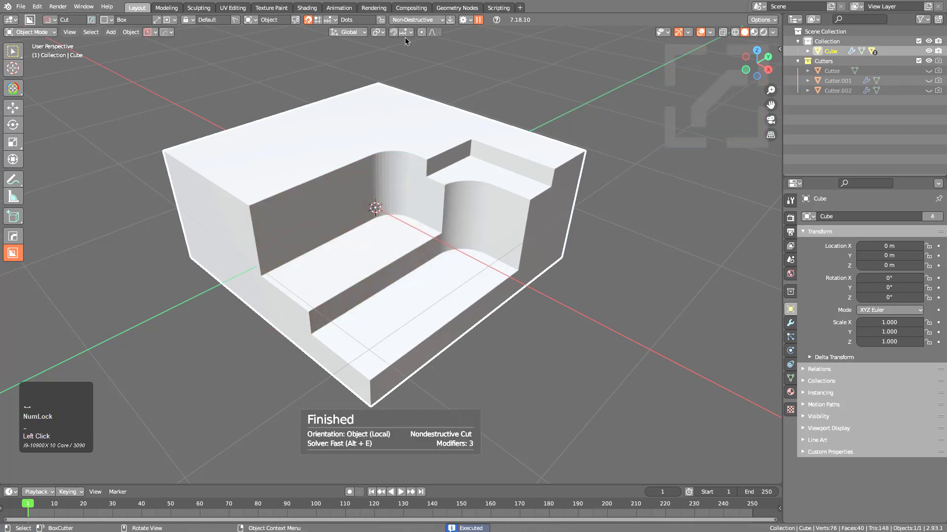
Step: Review the Behavior settings and try moving the block together with its cutters
left_click(465, 20)
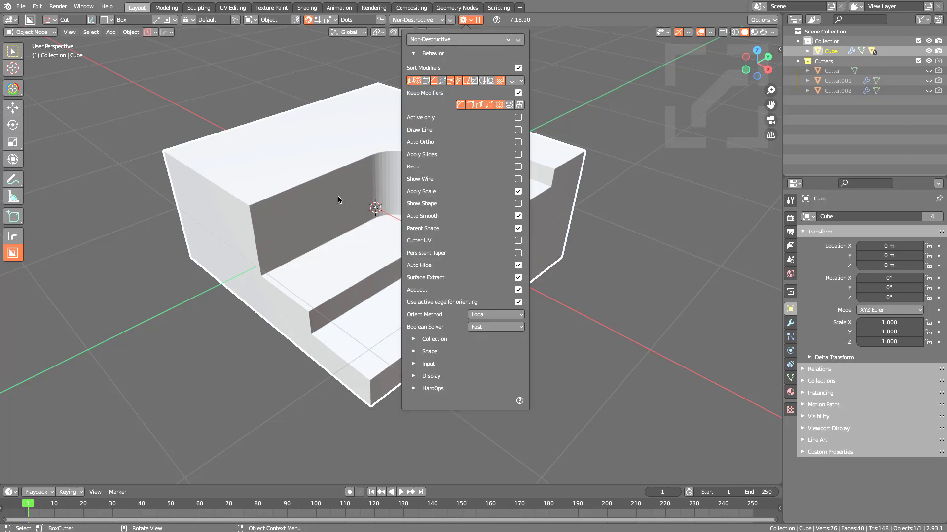
left_click(322, 197)
key("g")
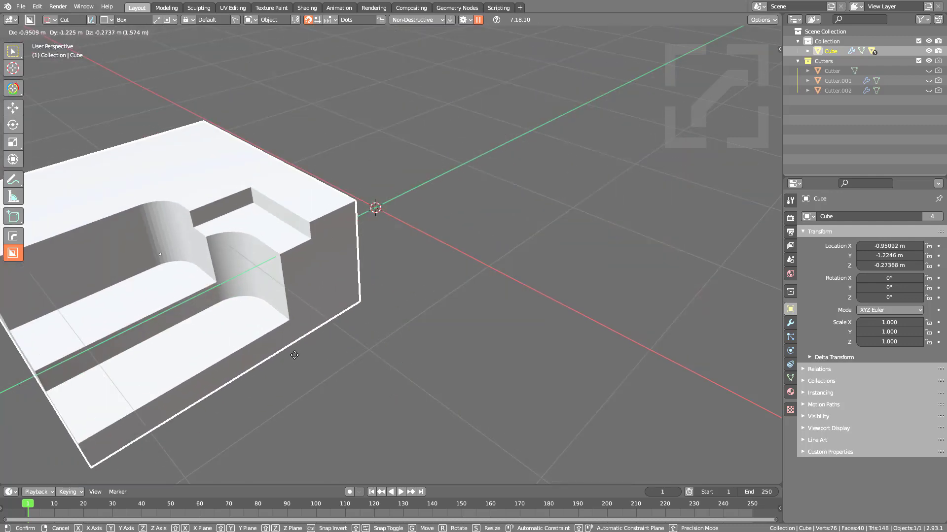
right_click(472, 241)
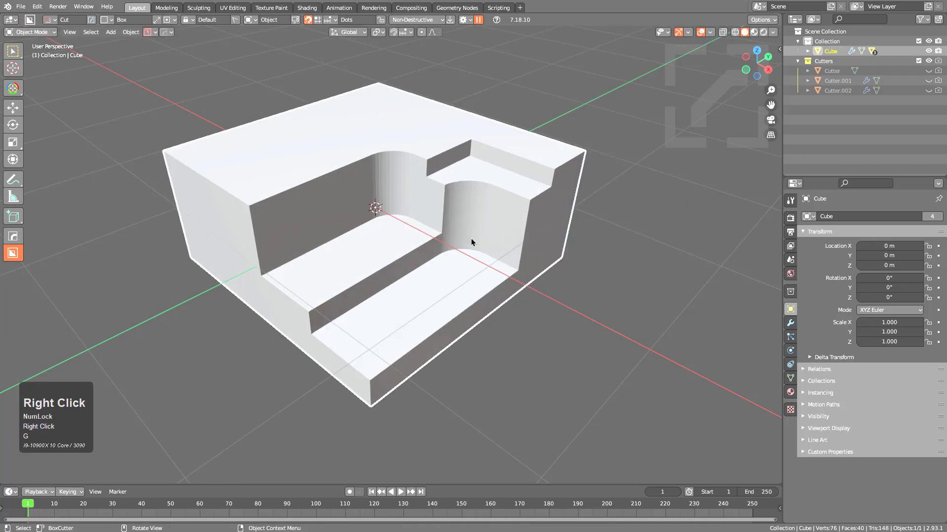
Step: Cut a box about 0.68 by 0.45 through an uncut edge of the block and a long recess into another side face
left_click(463, 20)
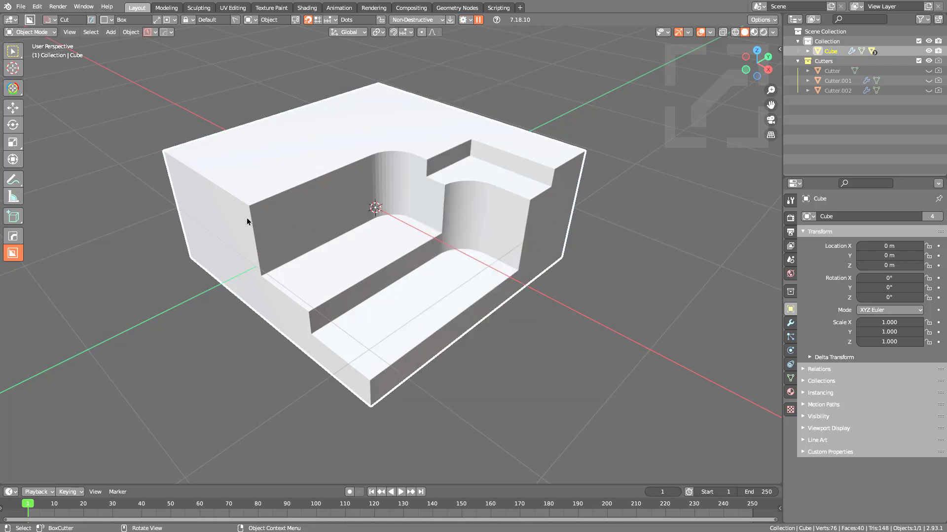
middle_click_drag(224, 177, 239, 181)
mouse_move(186, 195)
left_mouse_down()
mouse_move(247, 266)
mouse_move(241, 271)
left_mouse_up()
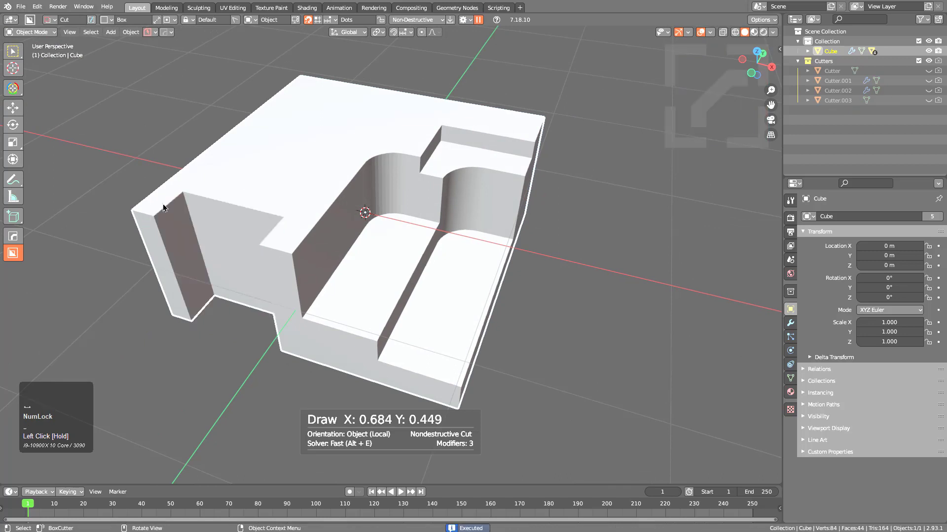
middle_click_drag(270, 284, 255, 219)
left_click_drag(265, 195, 217, 365)
Step: Scroll through the block's boolean modifiers with HardOps from Boolean.004 to Boolean.003, revealing their cutters
middle_click_drag(173, 188, 334, 236)
key("q")
left_click(287, 240)
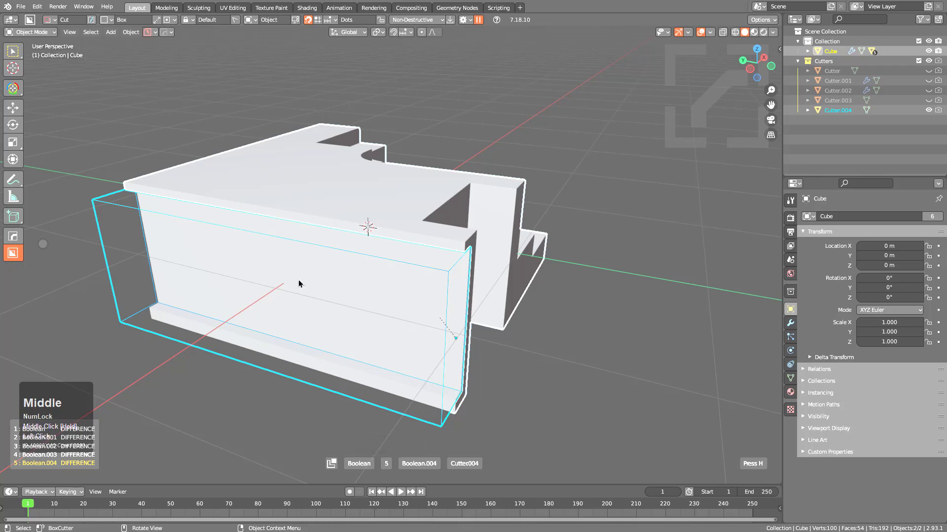
scroll(423, 296, "down", 1)
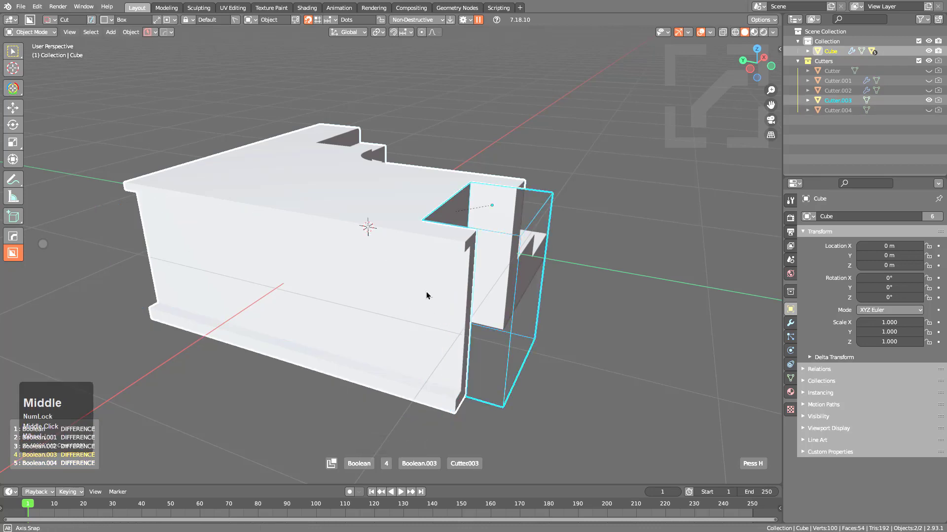
middle_click_drag(429, 296, 353, 296)
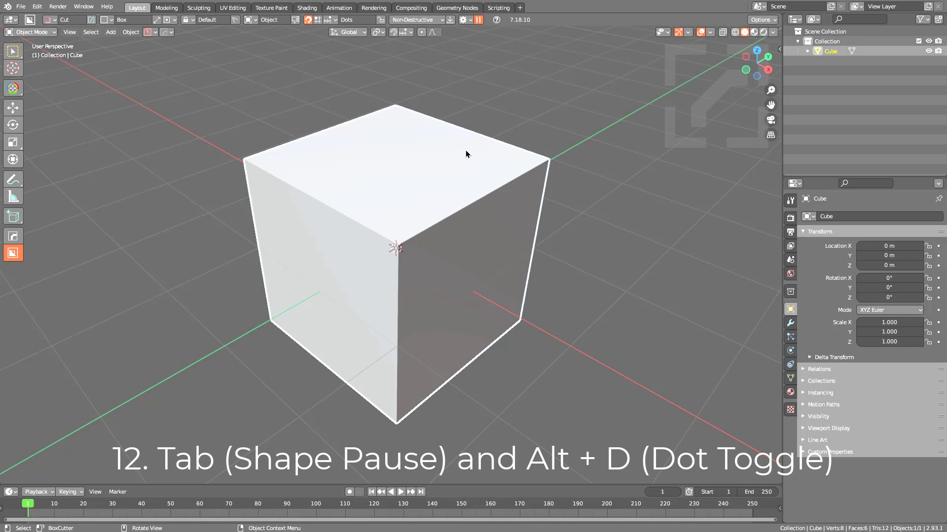
Step: Draw a box cut about 1.1 deep over the new cube's top edge and pause it by locking the shape
left_click_drag(466, 153, 392, 281)
key("Tab")
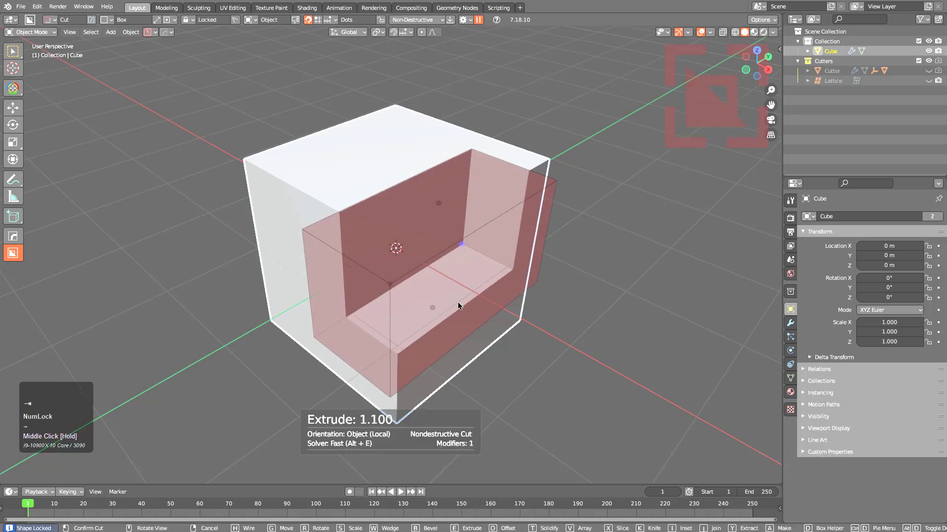
middle_click_drag(344, 332, 413, 313)
Step: Adjust the locked cutter's depth and footprint with its dots, and bevel its vertical corners
left_click(413, 315)
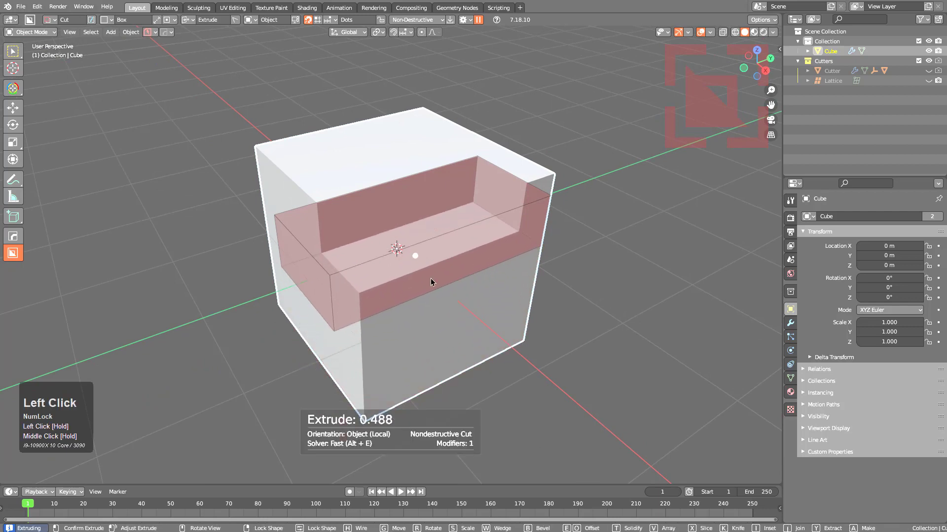
left_click_drag(442, 312, 424, 185)
mouse_move(327, 256)
left_mouse_down()
mouse_move(294, 226)
mouse_move(362, 231)
mouse_move(418, 212)
mouse_move(425, 250)
left_mouse_up()
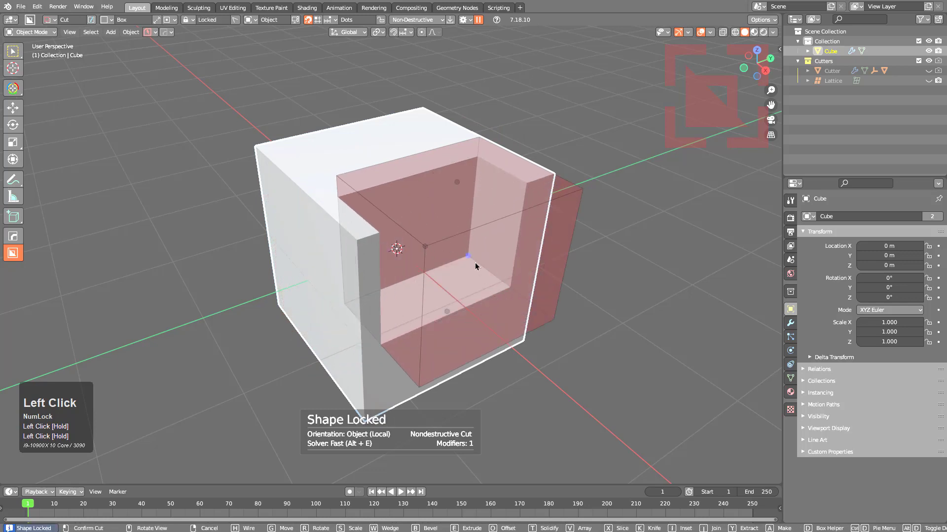
key("b")
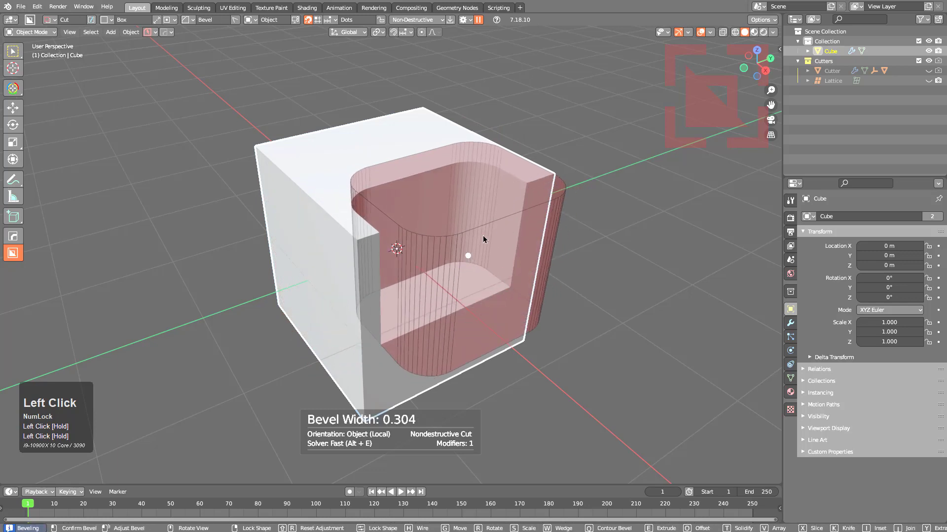
left_click(462, 238)
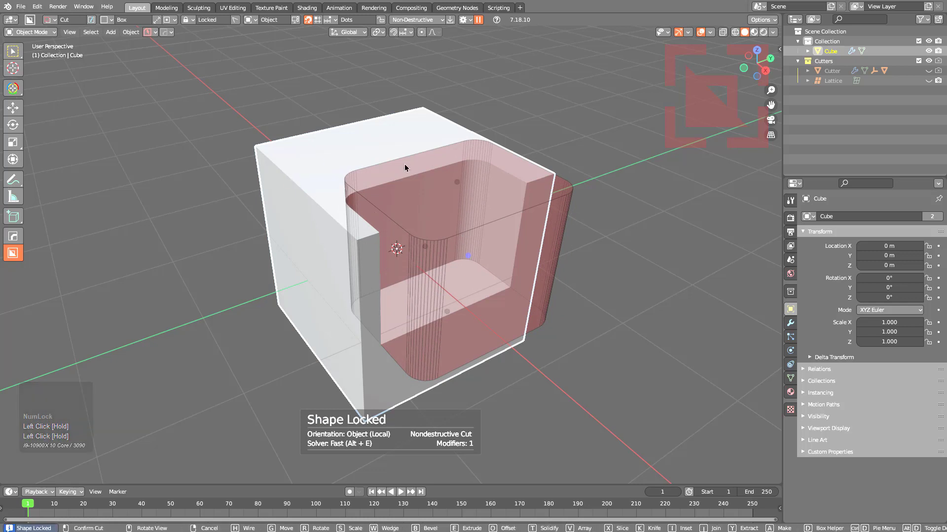
Step: Turn off the dots on the locked, bevelled cutter and cancel the cut
key("alt")
key("alt+d")
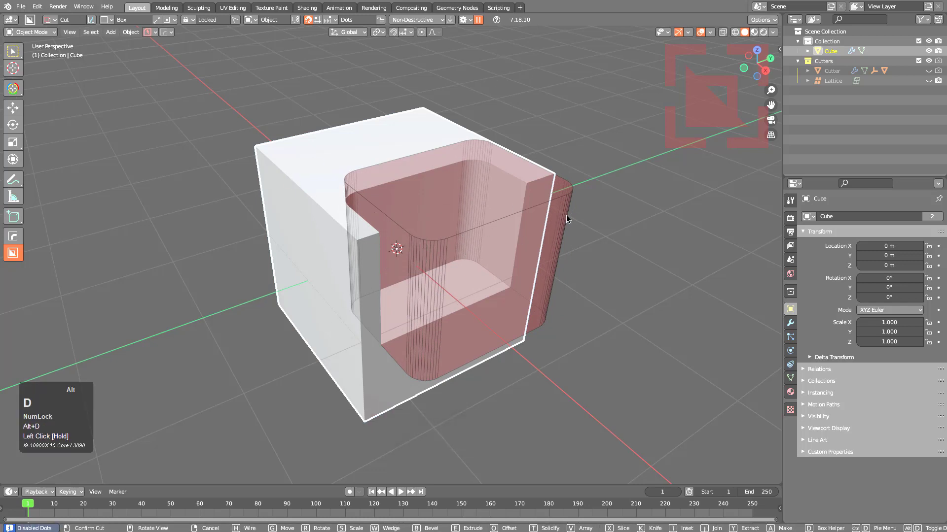
right_click(566, 215)
Step: Collapse BoxCutter's Behavior settings and enable Display Dots in its Display settings
left_click(464, 20)
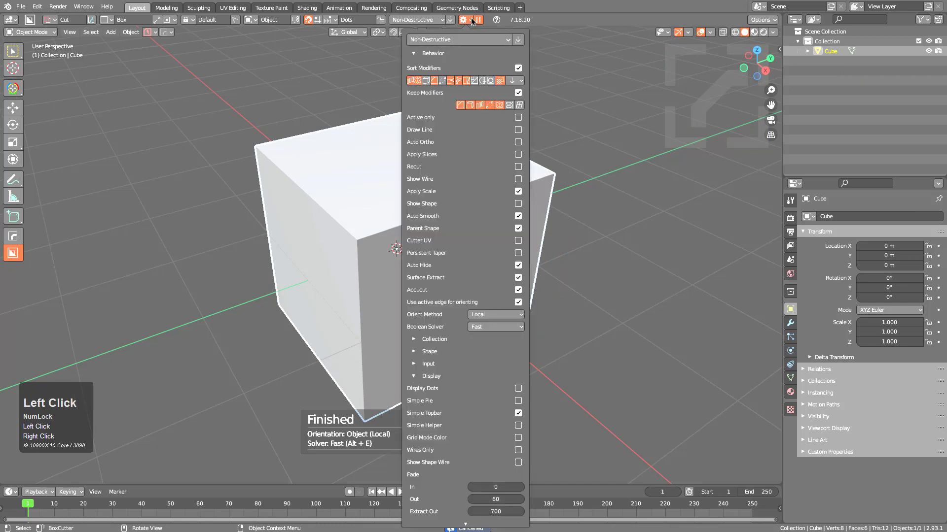
left_click(417, 55)
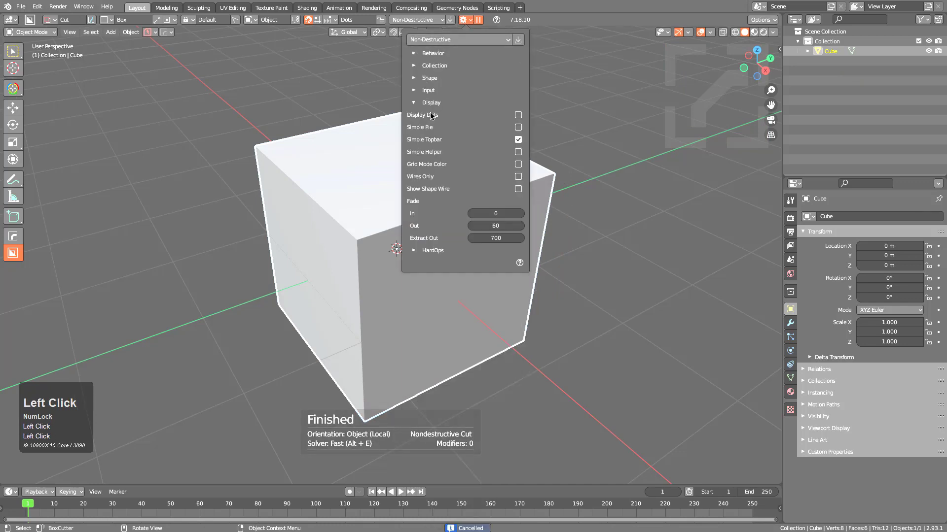
left_click(517, 118)
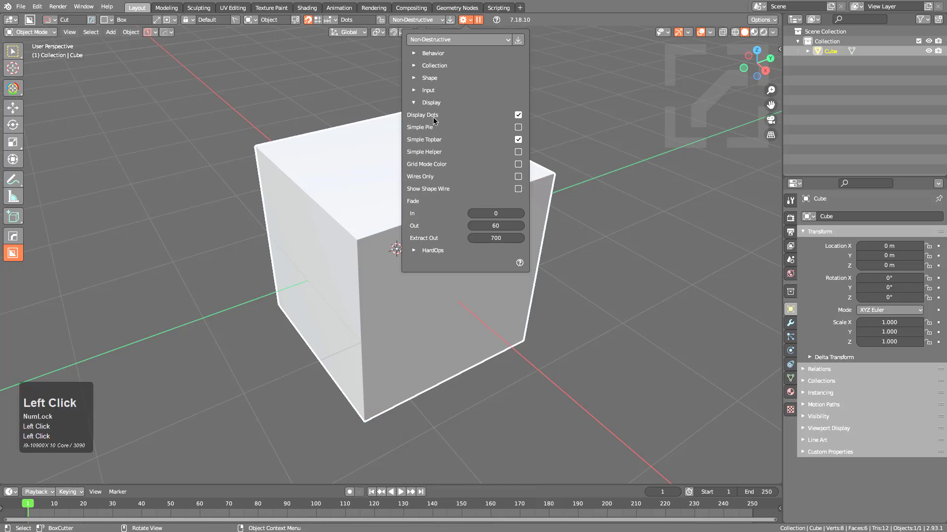
Step: Draw a box cut about 1.35 deep over the cube's top corner and pause it by locking the shape
left_click_drag(420, 129, 351, 297)
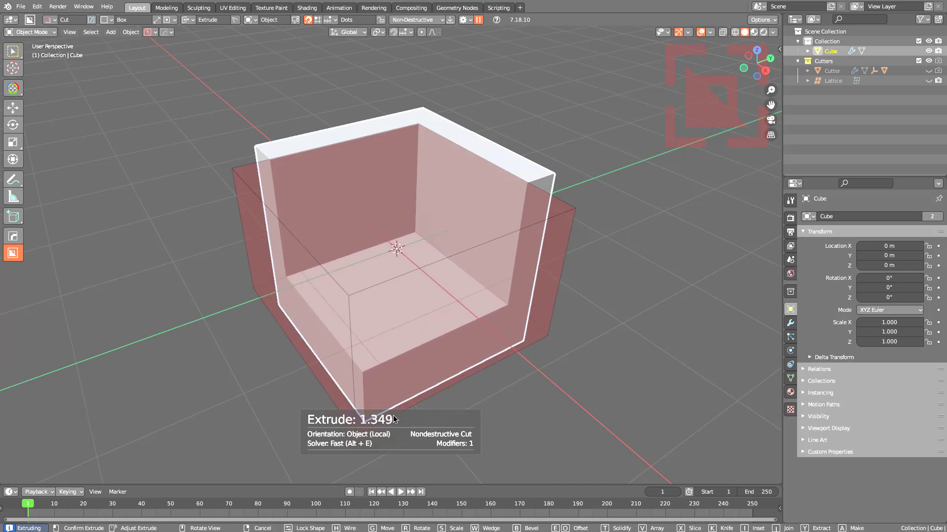
key("Tab")
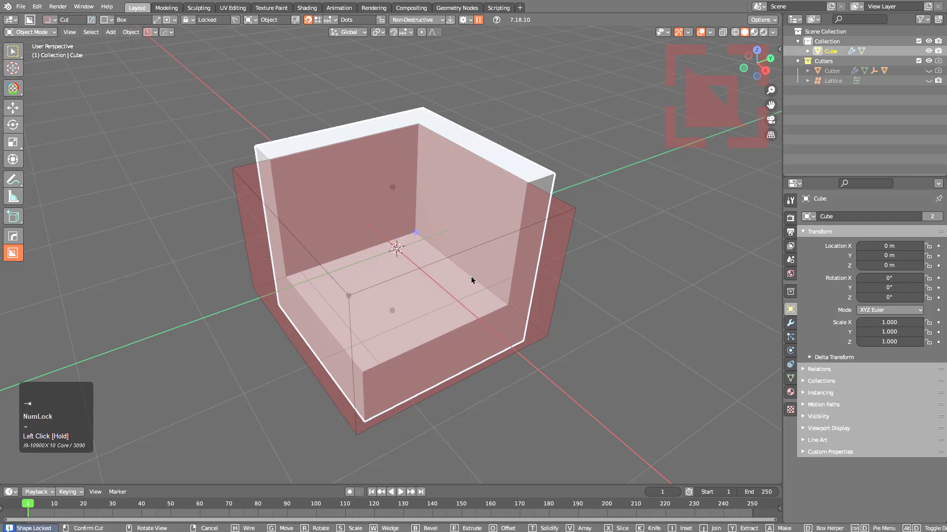
middle_click_drag(564, 276, 454, 286)
scroll(454, 286, "down", 3)
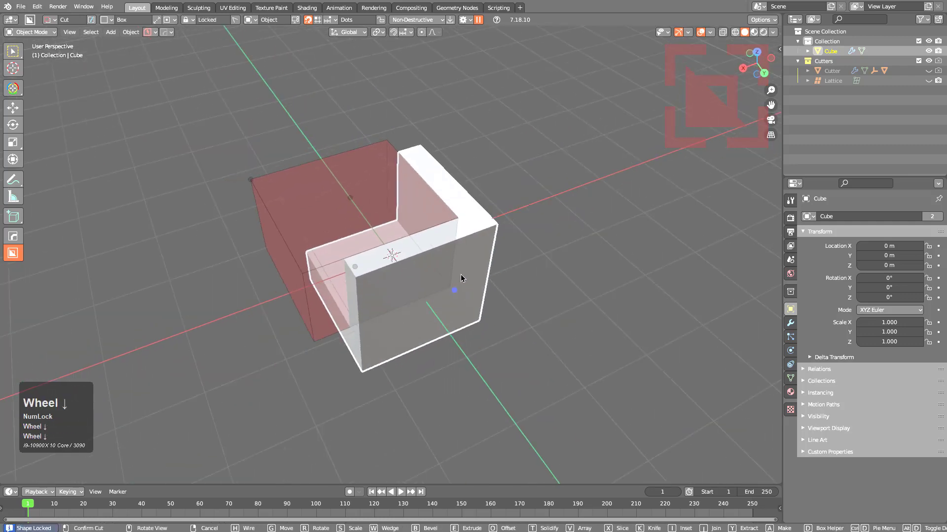
scroll(412, 270, "up", 2)
middle_click_drag(377, 297, 433, 279)
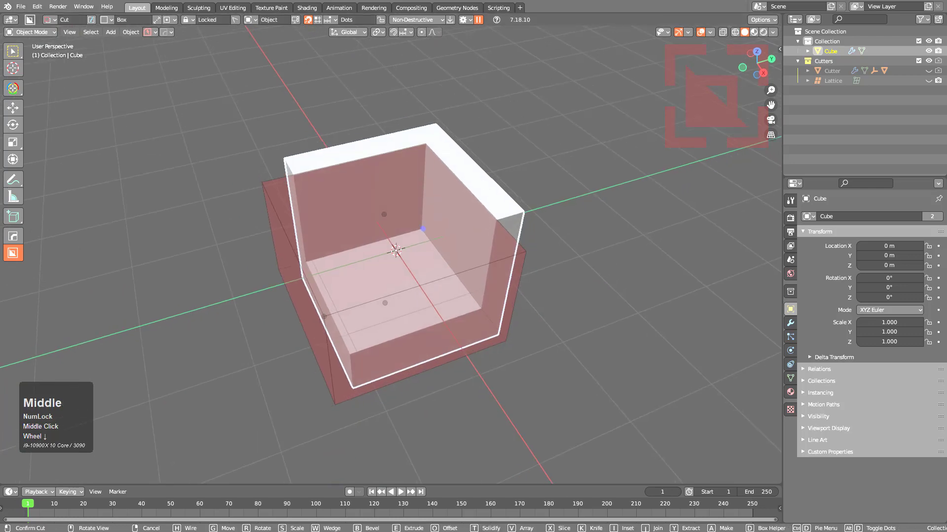
middle_click_drag(461, 197, 503, 197)
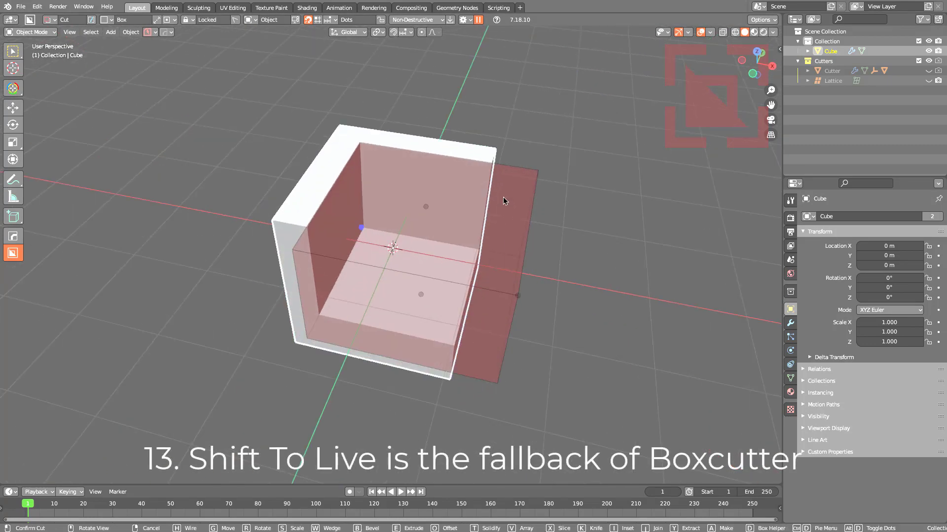
Step: Finish the locked cut with the cutter left live and selected, and delete that cutter
key("shift")
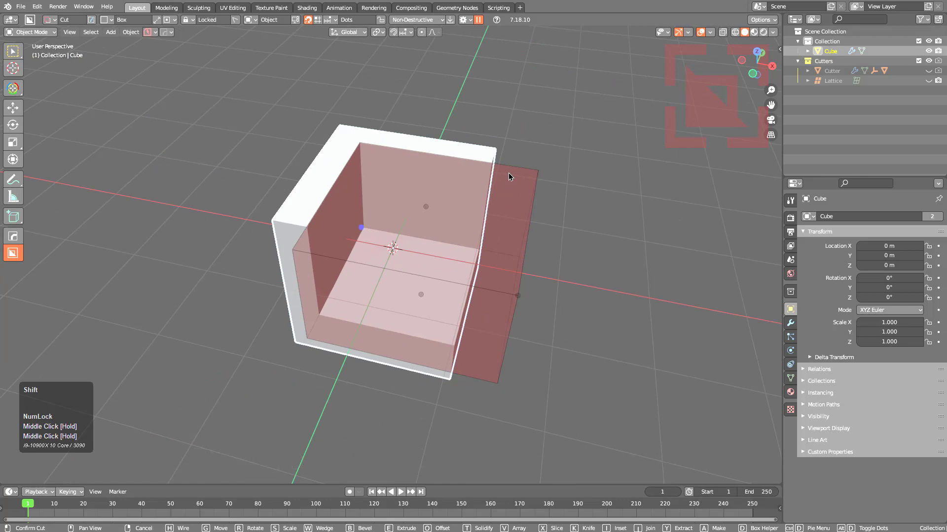
left_click(509, 176, "shift")
middle_click_drag(464, 217, 253, 175)
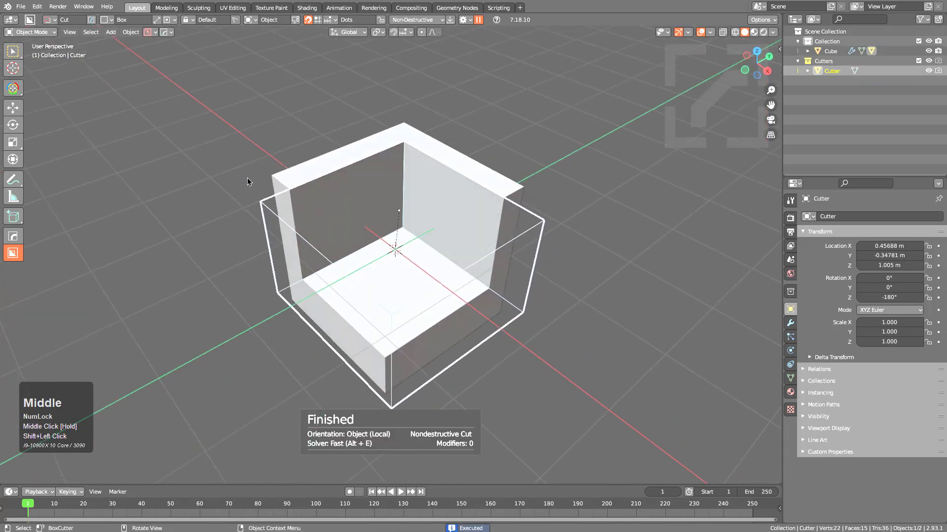
middle_click_drag(279, 258, 295, 232)
key("x")
left_click(305, 240)
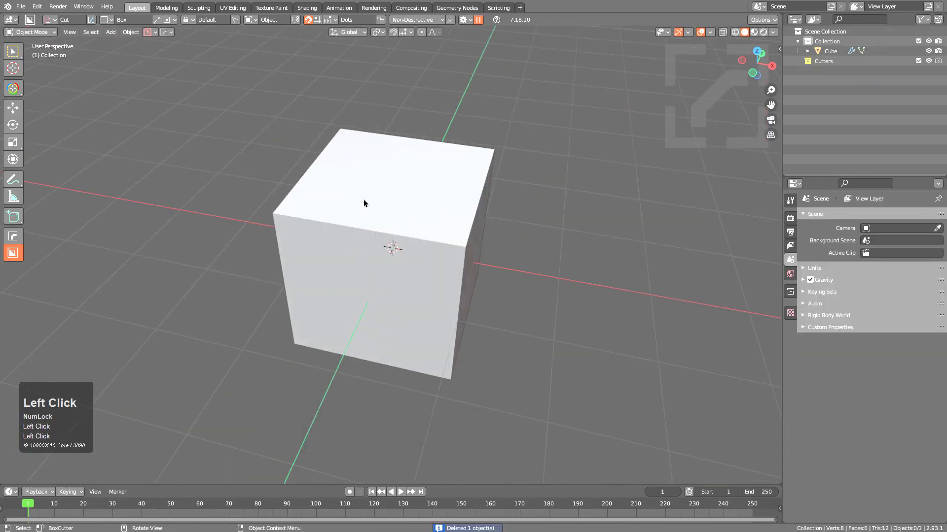
Step: Cut a box about 1.06 deep with bevelled vertical corners into the cube's top, leaving the cutter live and selected
left_click_drag(366, 143, 469, 281)
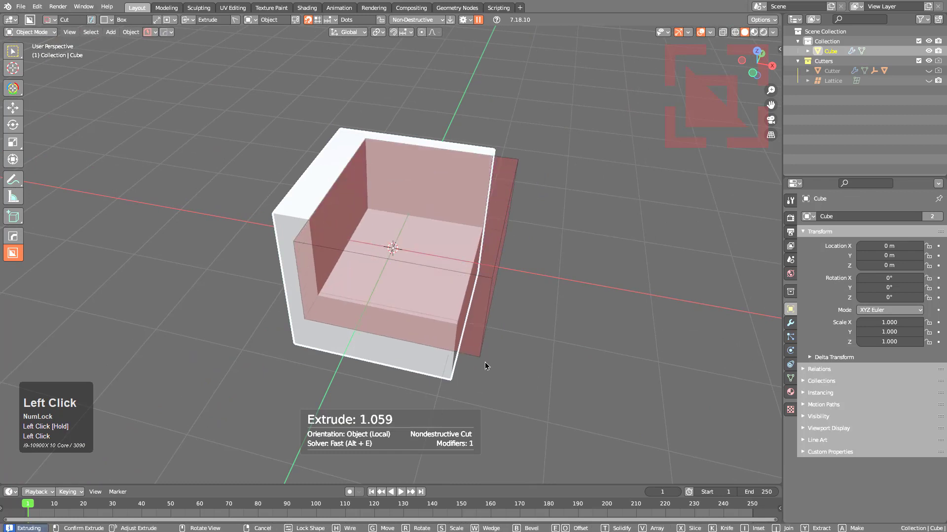
key("b")
left_click(514, 343)
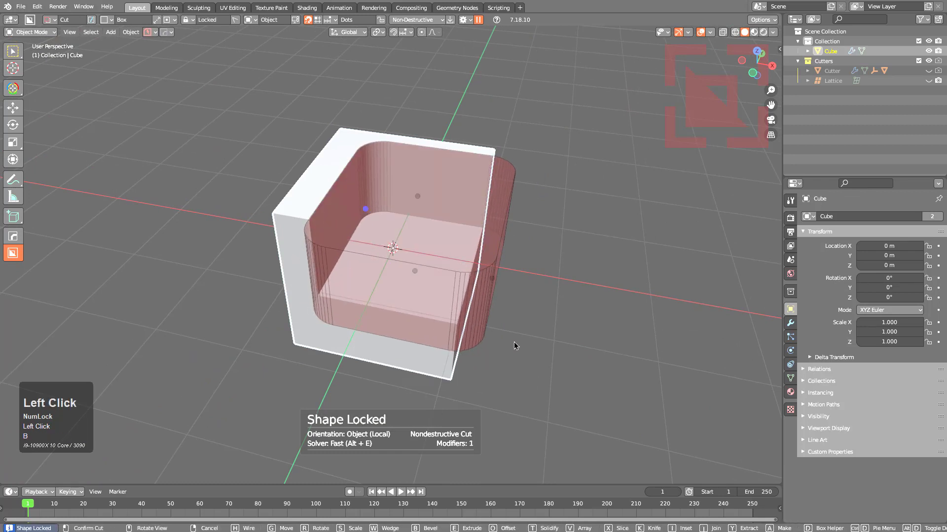
left_click(492, 175)
middle_click_drag(384, 242, 395, 239)
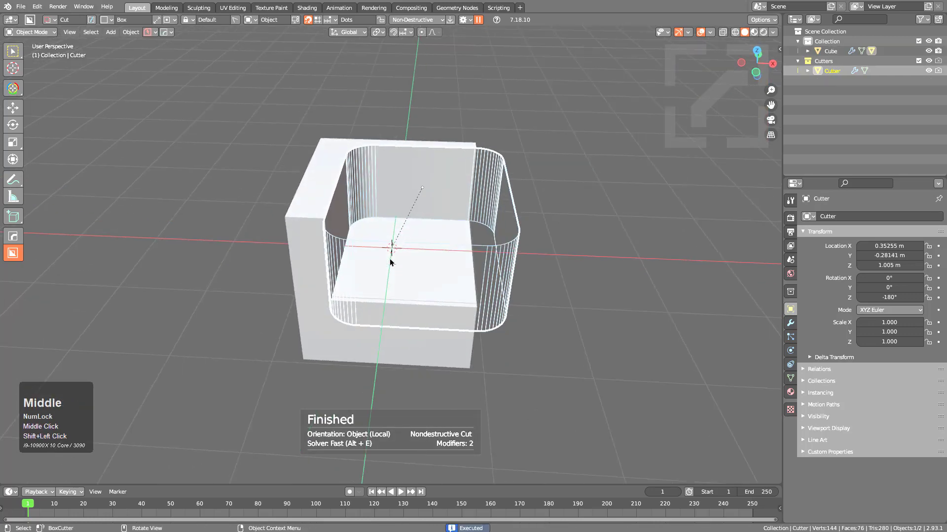
Step: Unmark the cutter's three outer vertical edges with HardOps Mark so only the inner corner stays bevelled
key("Tab")
key("2")
left_click(322, 281)
left_click(507, 295, "shift")
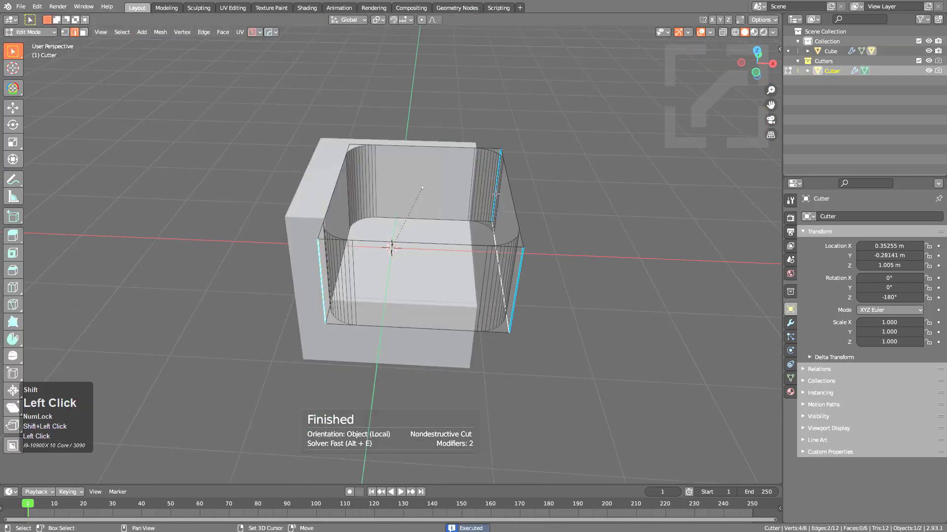
left_click(516, 290, "shift")
key("q")
left_click(610, 249)
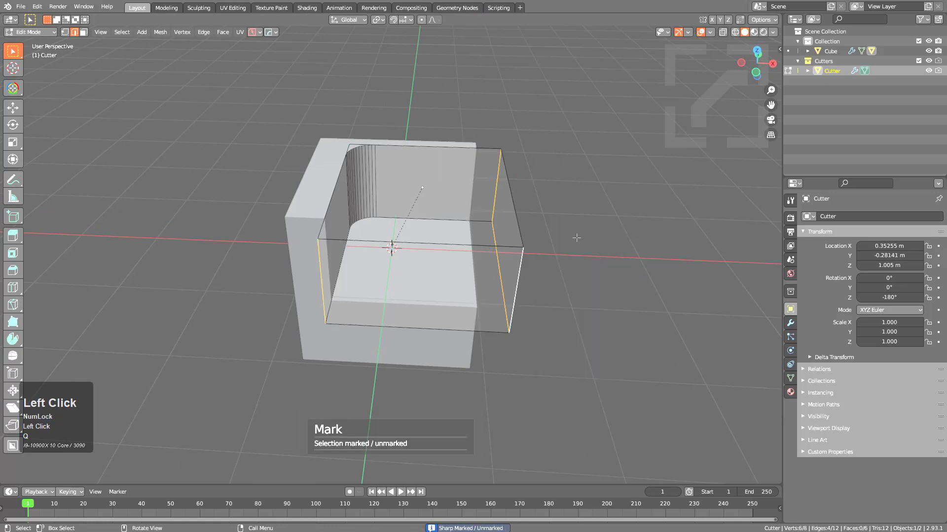
key("Tab")
Step: Widen the cutter's inner corner bevel and raise its segment count with HardOps Bevel
middle_click_drag(385, 207, 409, 172)
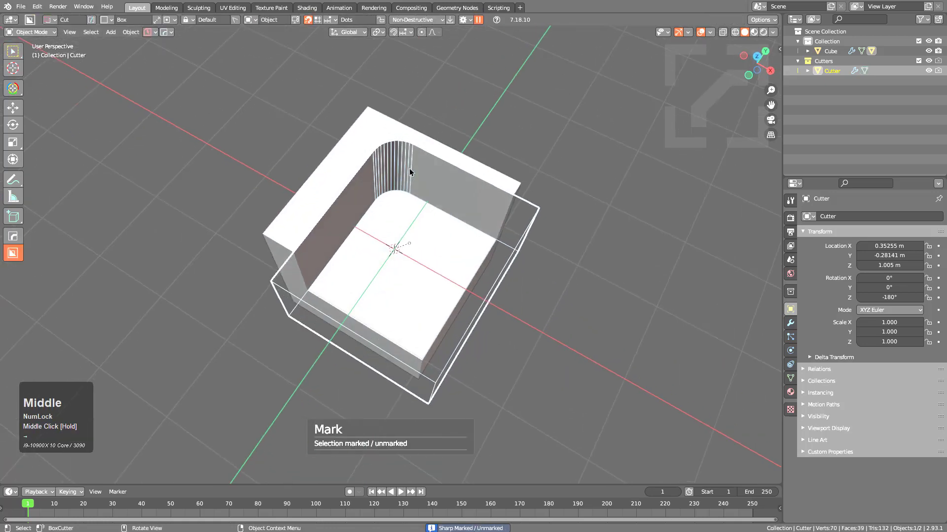
key("q")
left_click(483, 209)
scroll(413, 219, "up", 3)
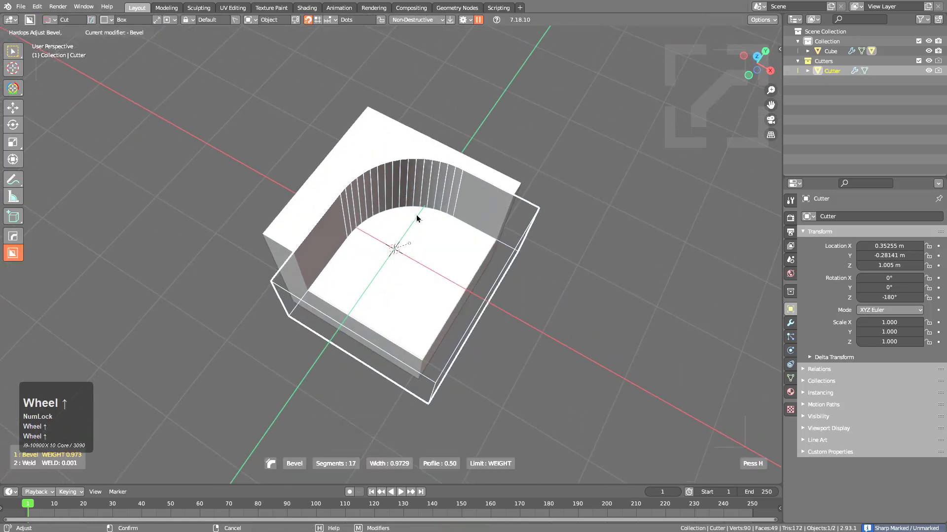
left_click(437, 213)
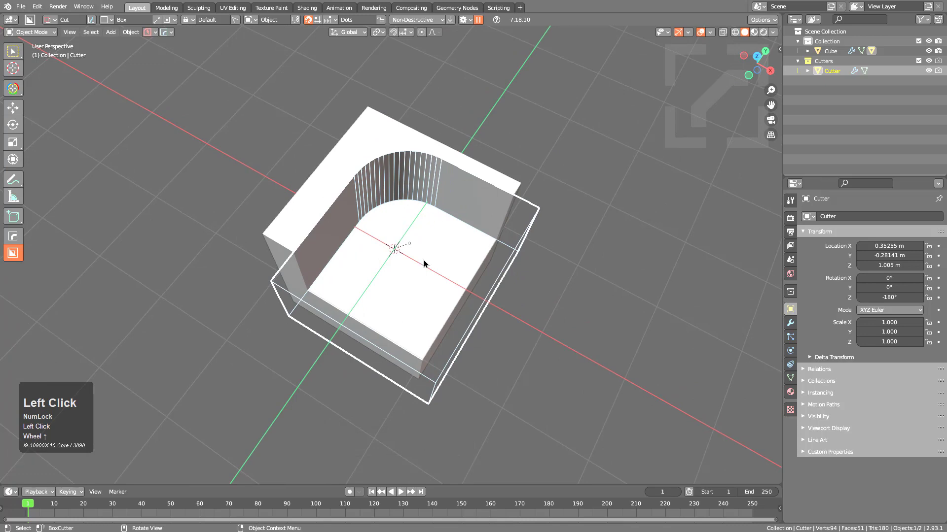
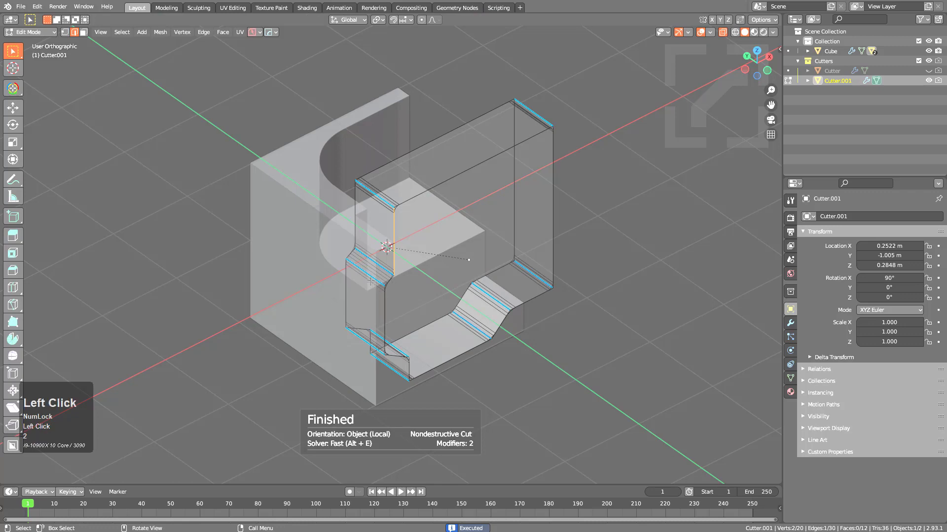
Step: Set the bevel weight of four edges along the ngon cutter's stepped side to 0.2 with HardOps
left_click(387, 284, "shift")
scroll(375, 296, "up", 2)
scroll(370, 306, "up", 1, "shift")
left_click(370, 306, "shift")
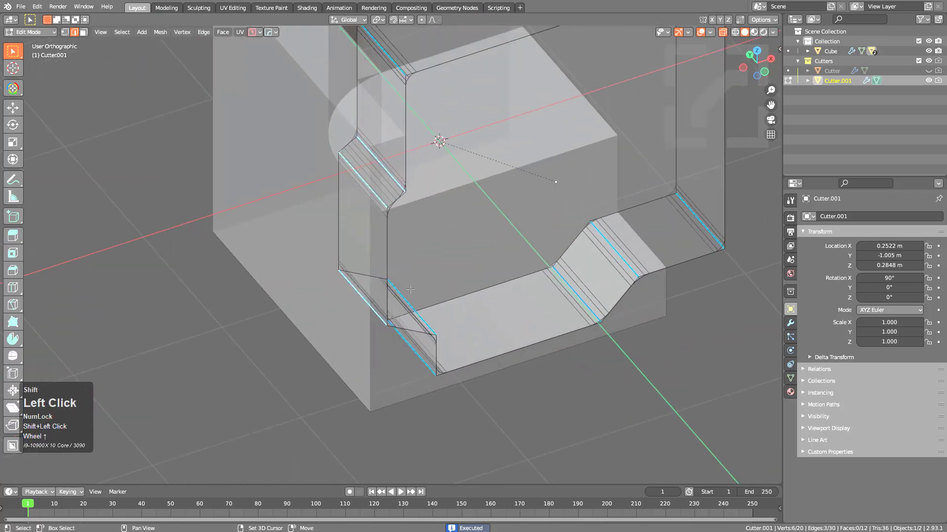
left_click(412, 309, "shift")
scroll(439, 253, "down", 2)
key("q")
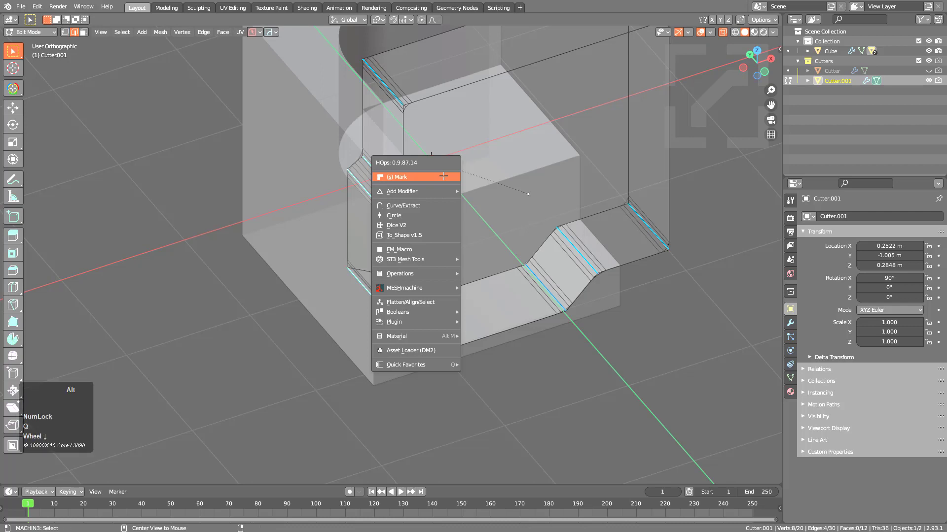
left_click(444, 176, "alt")
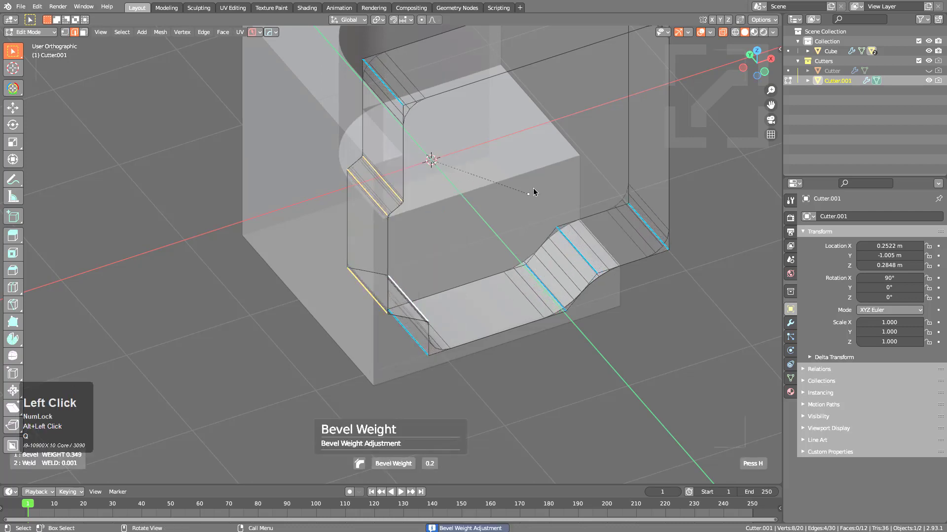
left_click(535, 191)
key("Tab")
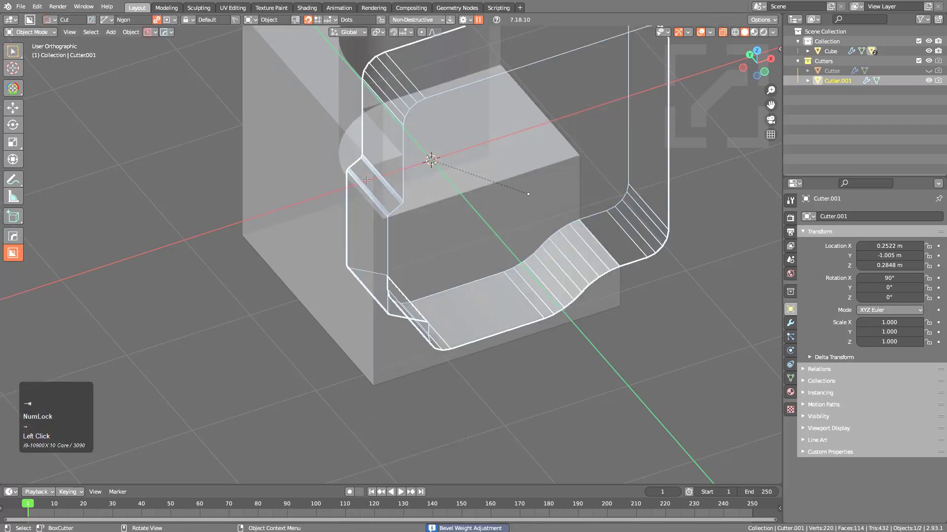
Step: Adjust the width of the ngon cutter's weighted bevel with HardOps
key("q")
left_click(515, 96)
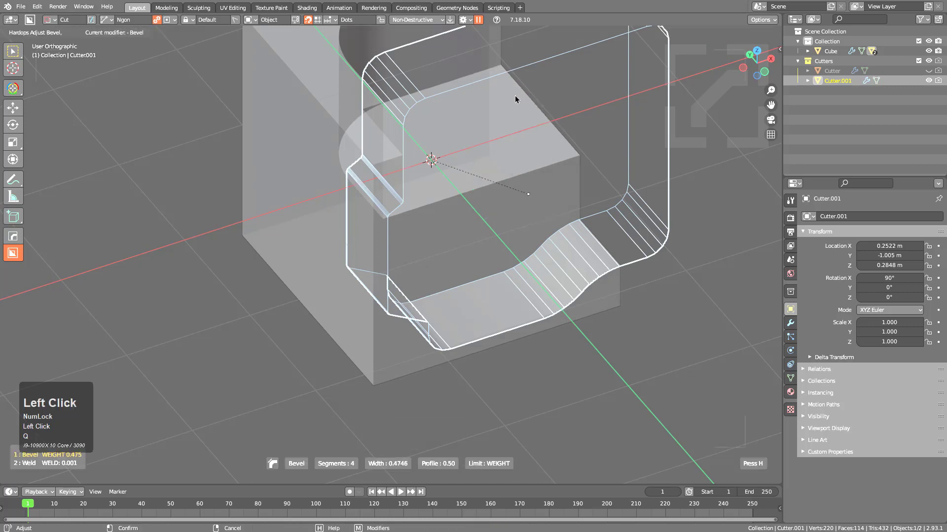
left_click(608, 131)
Step: Lower the bevel weight of three edges along the ngon cutter's bottom with HardOps Mark
middle_click_drag(608, 130, 379, 271)
key("Tab")
scroll(394, 227, "up", 4)
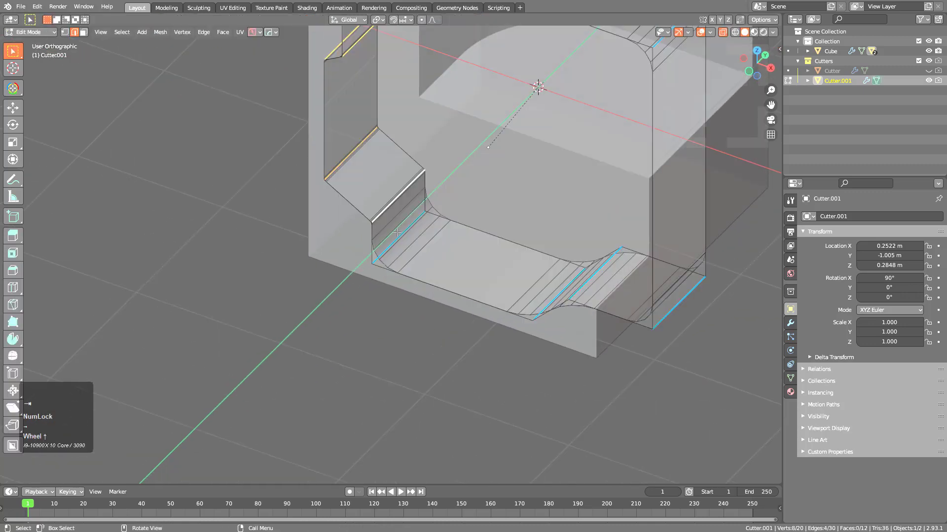
left_click(394, 226)
middle_click_drag(395, 227, 539, 257)
left_click(570, 246, "shift")
left_click(540, 256, "alt")
key("q")
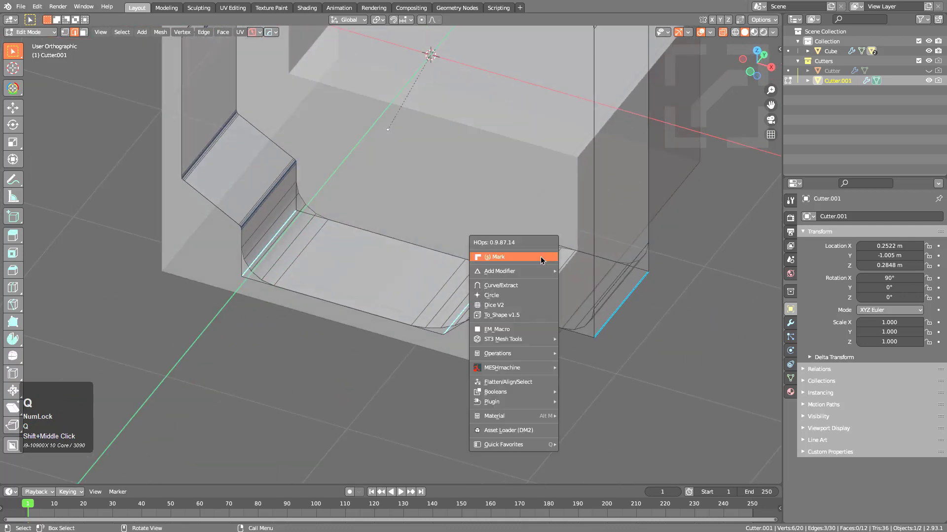
left_click(534, 256)
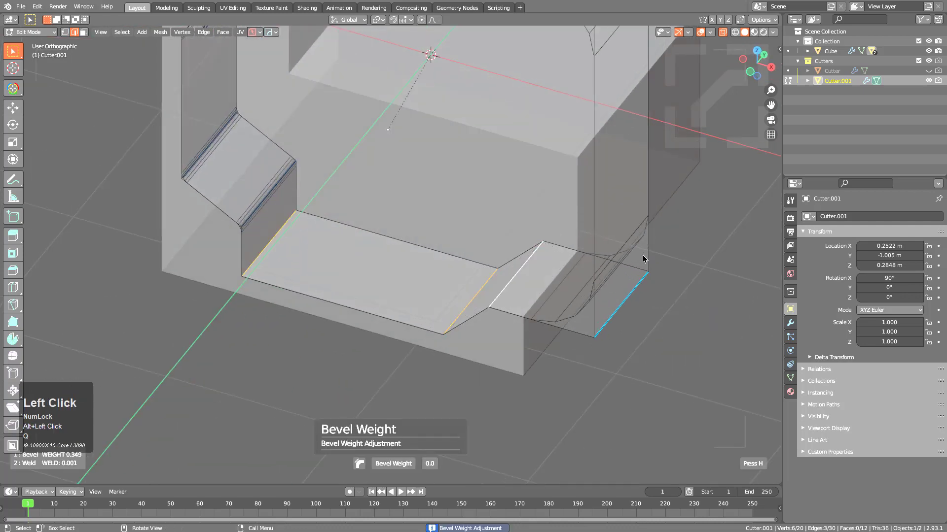
left_click(617, 256)
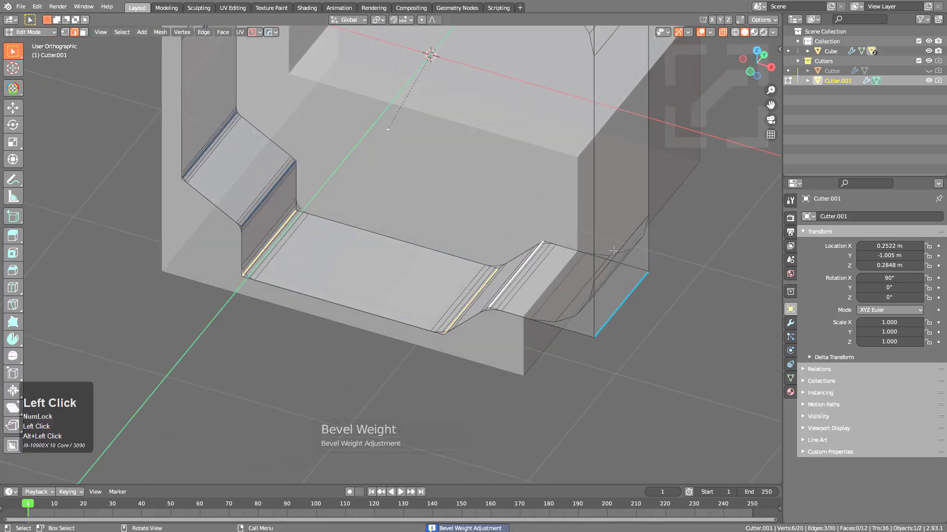
Step: Set the ngon cutter's bevel to 9 segments and a width of about 0.40 with HardOps Bevel in Object Mode
middle_click_drag(617, 257, 533, 102)
middle_click_drag(465, 167, 475, 193)
key("q")
left_click(475, 193)
key("q")
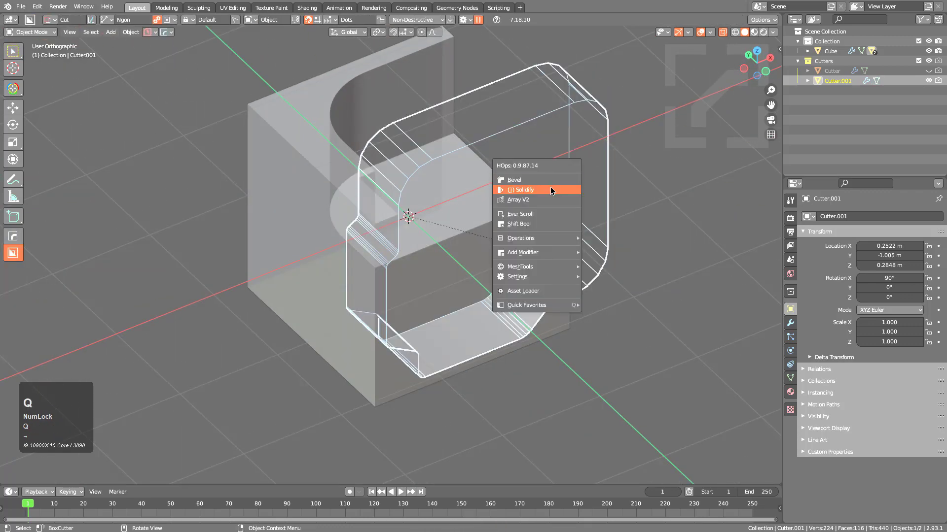
left_click(526, 186)
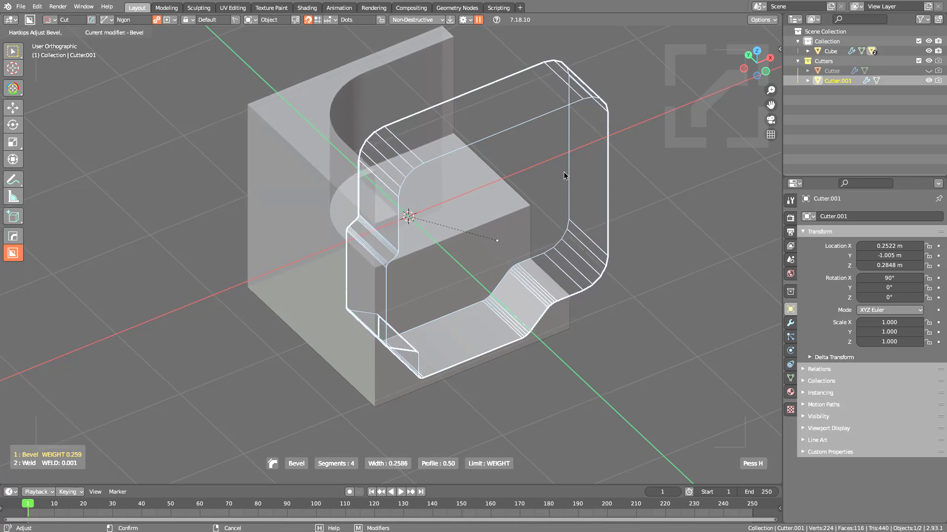
scroll(563, 173, "up", 5)
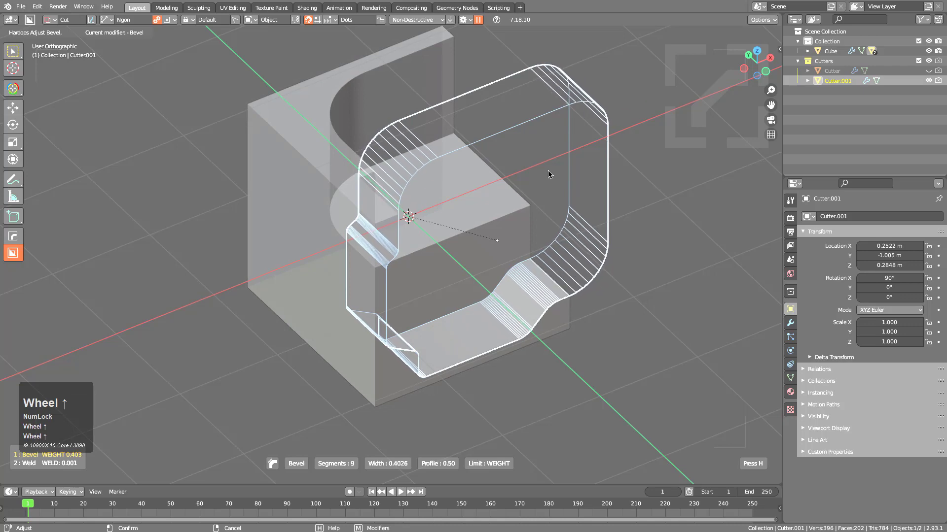
left_click(546, 174)
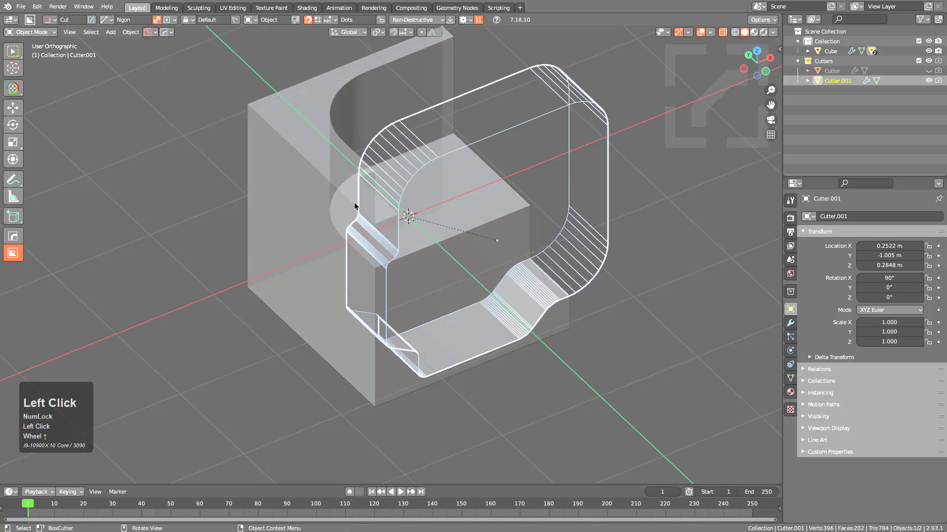
middle_click_drag(398, 255, 356, 259)
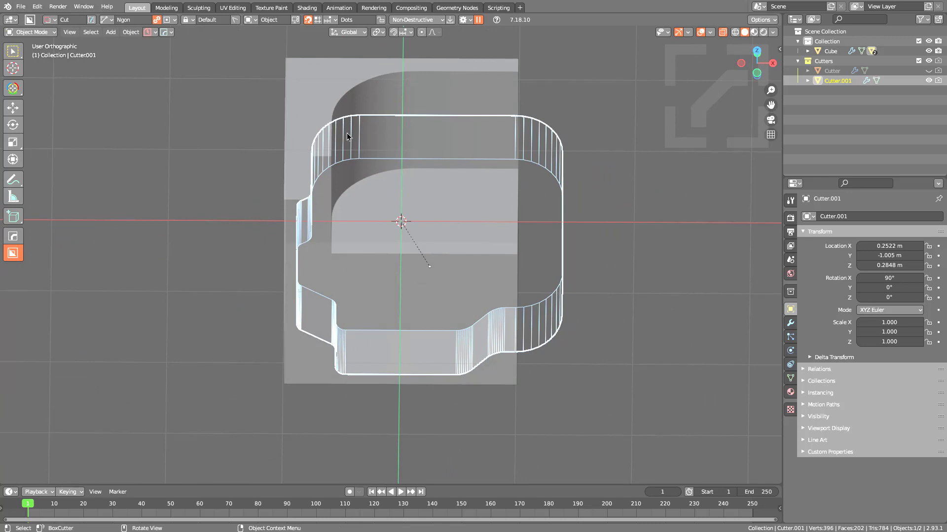
Step: Switch the BoxCutter shape to Box and cut a box about 1.549 by 0.381 through the ngon cutter from the top view
middle_click_drag(423, 137, 432, 221)
key("d")
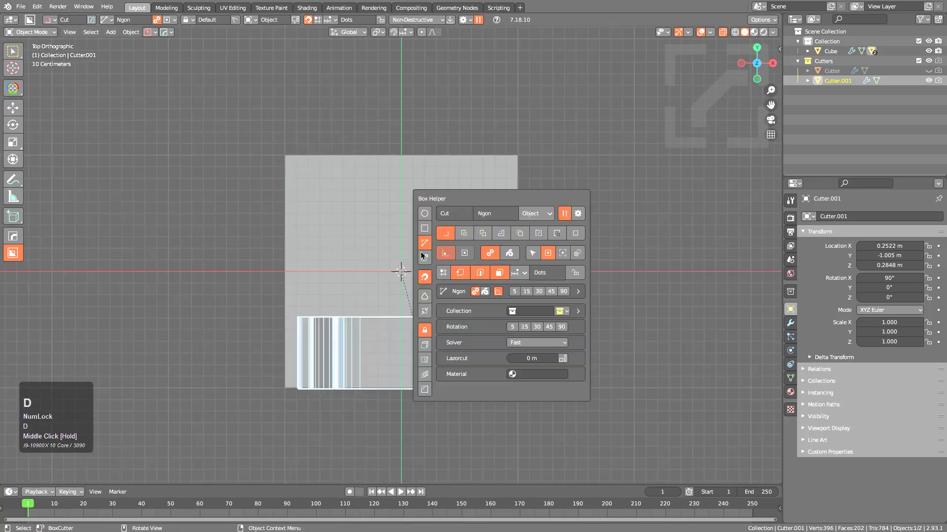
left_click(421, 252)
scroll(274, 212, "up", 3)
mouse_move(271, 211)
left_mouse_down()
mouse_move(490, 282)
mouse_move(481, 295)
left_mouse_up()
scroll(493, 241, "down", 2)
mouse_move(493, 228)
left_mouse_down()
mouse_move(567, 259)
mouse_move(710, 285)
mouse_move(690, 283)
left_mouse_up()
middle_click_drag(614, 308, 547, 225)
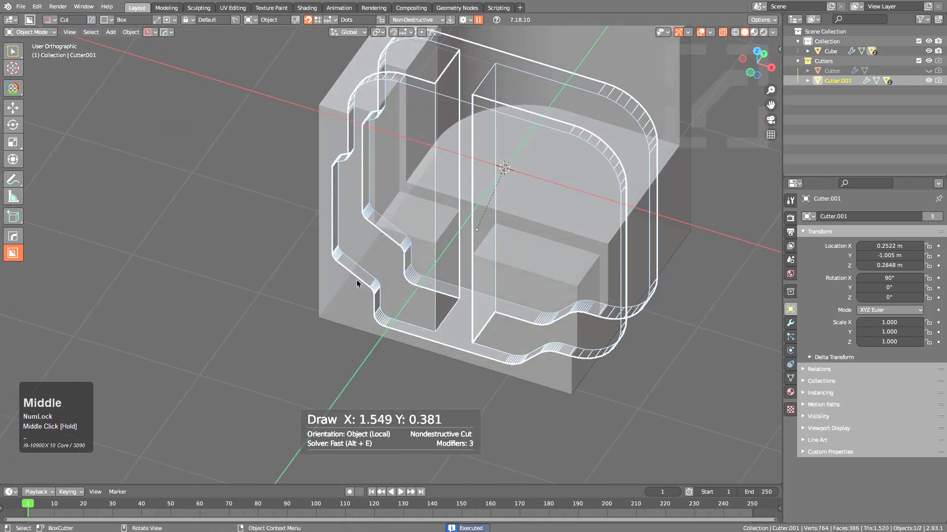
key("alt+z")
middle_click_drag(357, 280, 370, 154)
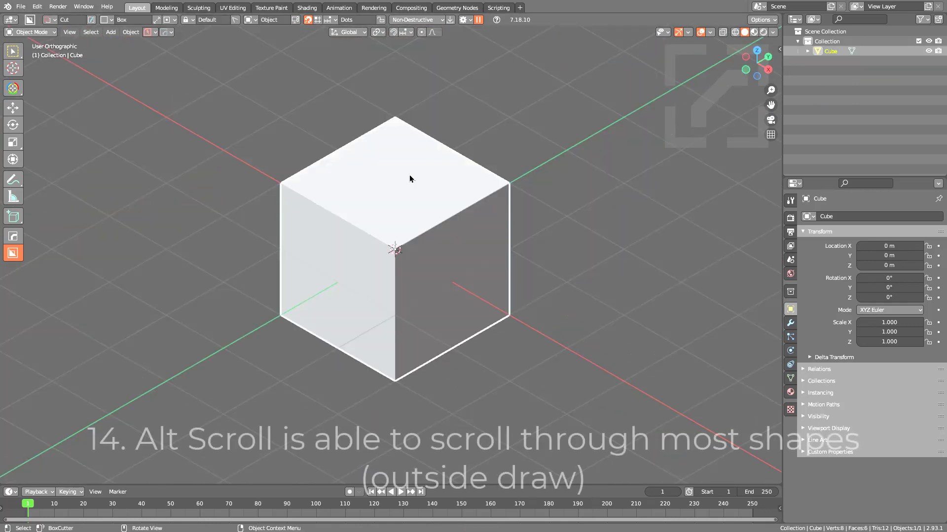
Step: Cycle the shape type from Box through Custom and on to Wedge Box outside of drawing
scroll(419, 202, "up", 3)
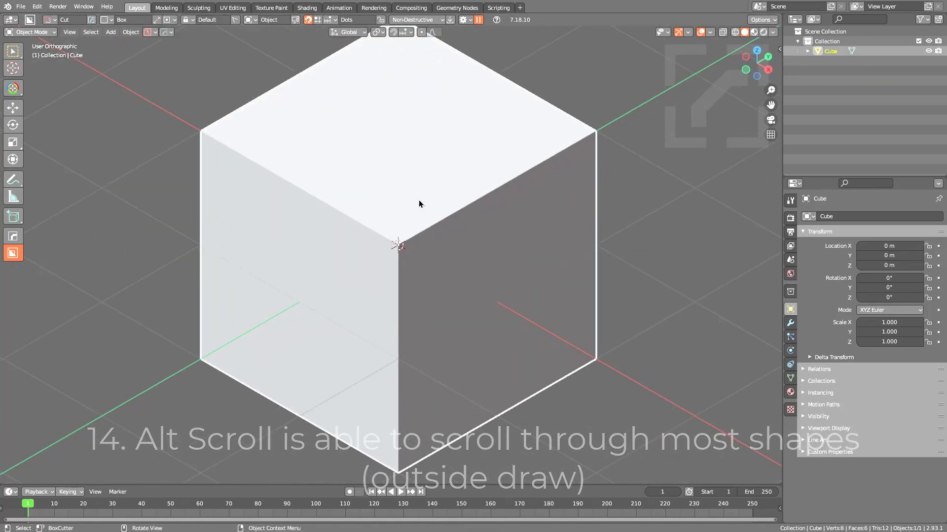
scroll(419, 203, "up", 1, "alt")
scroll(419, 203, "up", 4, "alt")
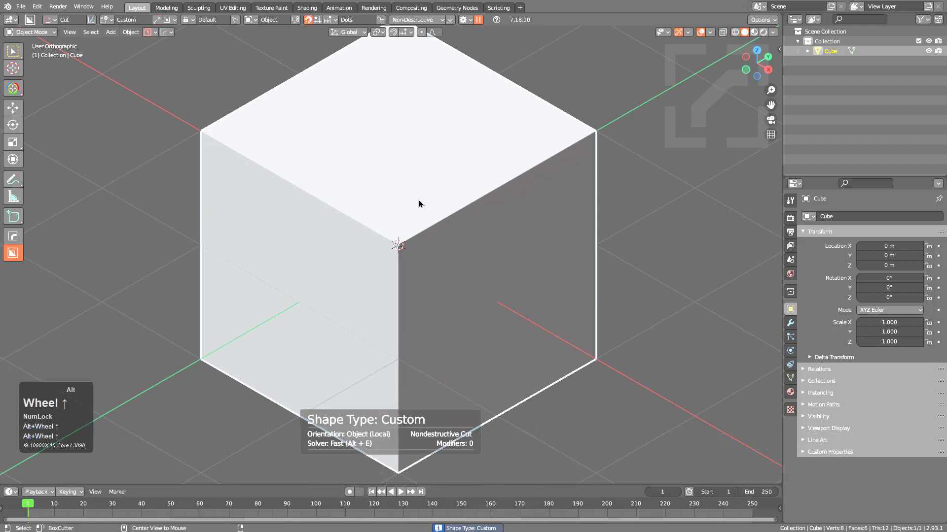
scroll(419, 203, "up", 4, "alt")
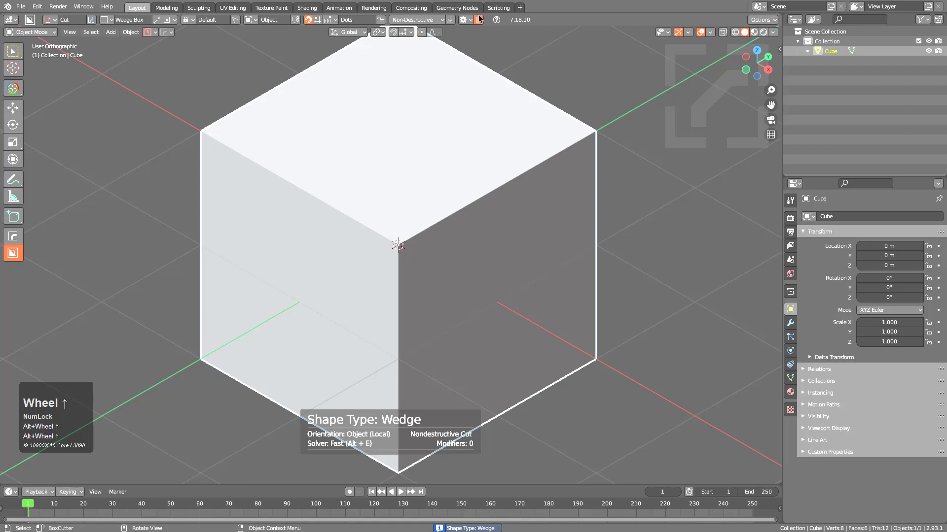
Step: Disable Alt Scroll Change Shape in the BoxCutter Input settings and try to cycle the shape type
left_click(463, 20)
left_click(424, 102)
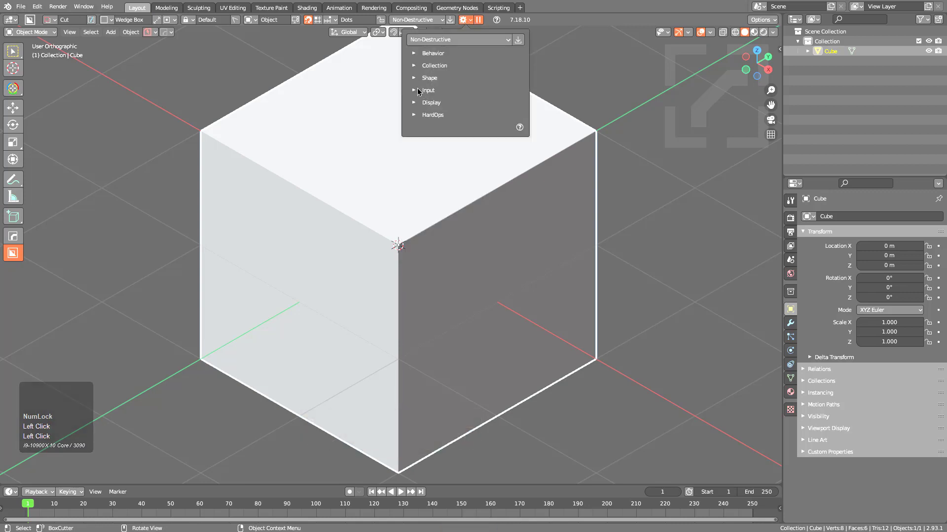
left_click(417, 89)
left_click(518, 312)
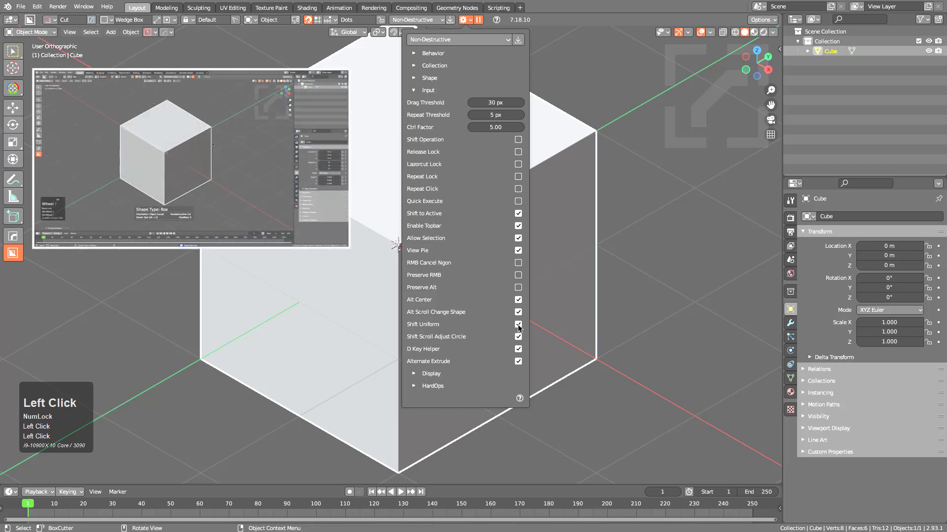
scroll(439, 235, "down", 9, "alt")
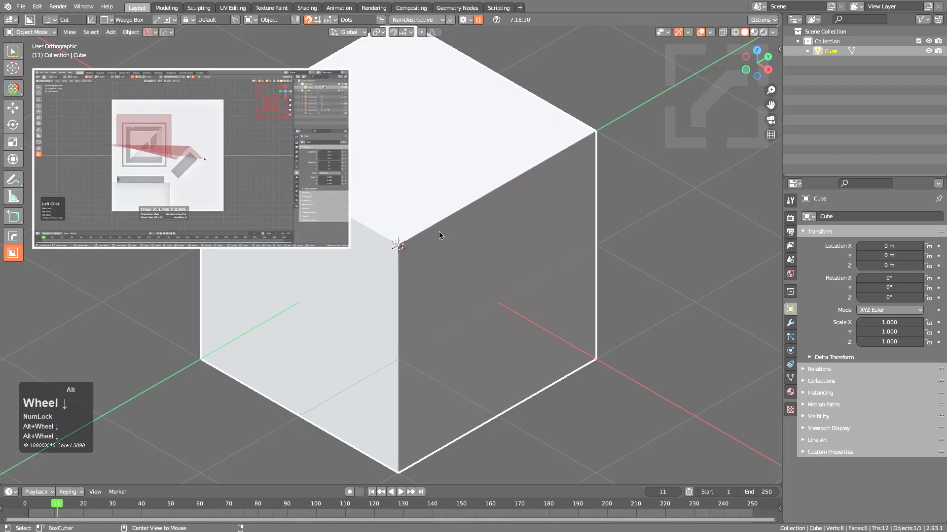
scroll(439, 235, "up", 9, "alt")
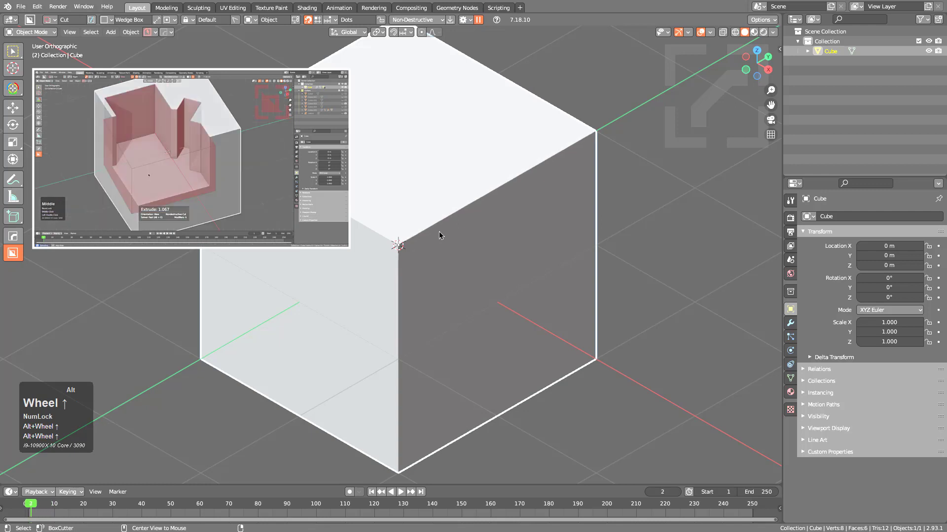
Step: Re-enable Alt Scroll Change Shape in the Input settings and cycle the shape type through Circle
left_click(462, 19)
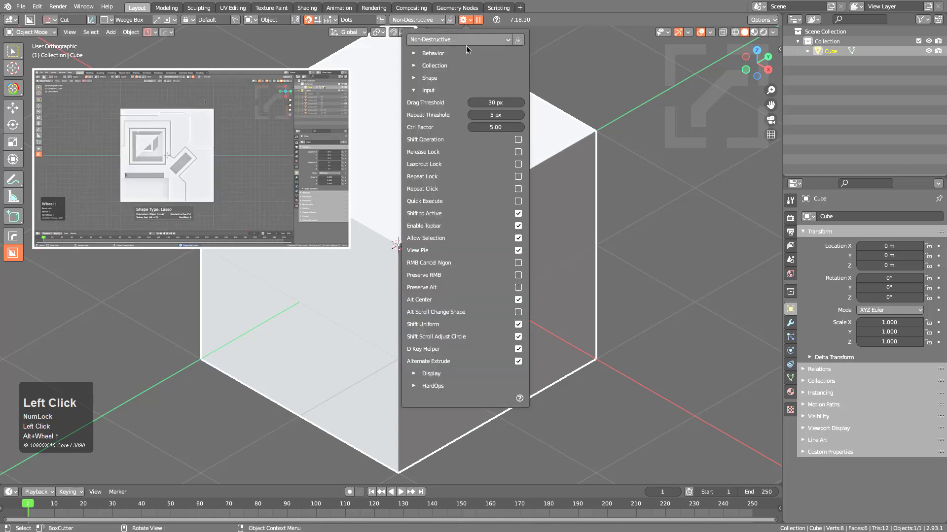
left_click(519, 312)
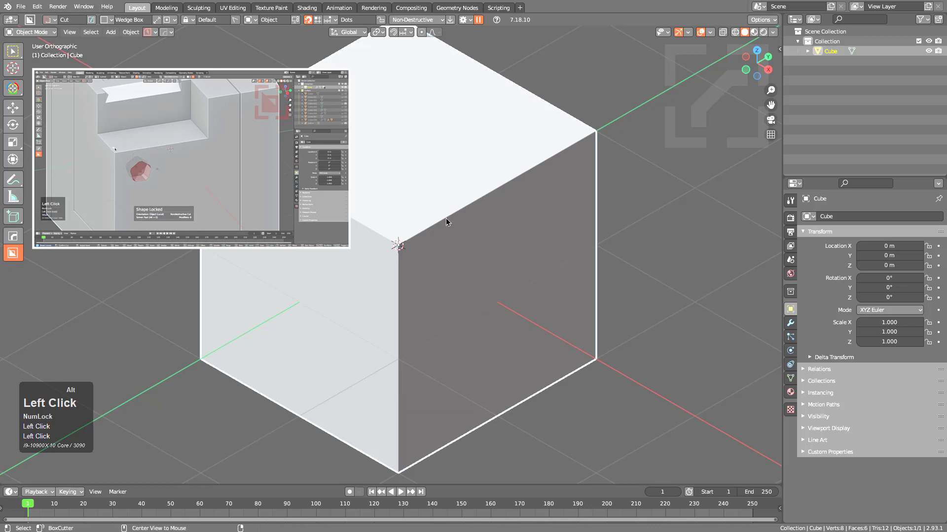
scroll(444, 225, "up", 3, "alt")
scroll(443, 228, "up", 4, "alt")
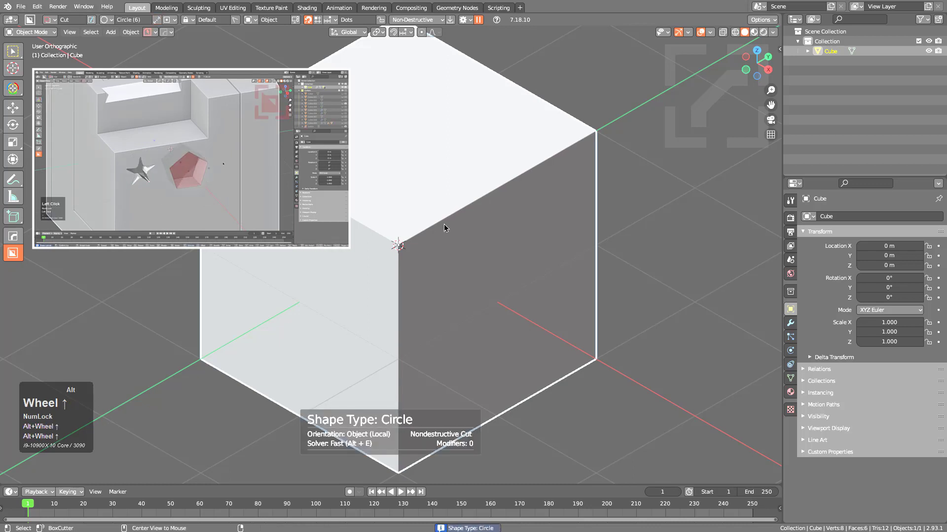
scroll(447, 228, "up", 1, "alt")
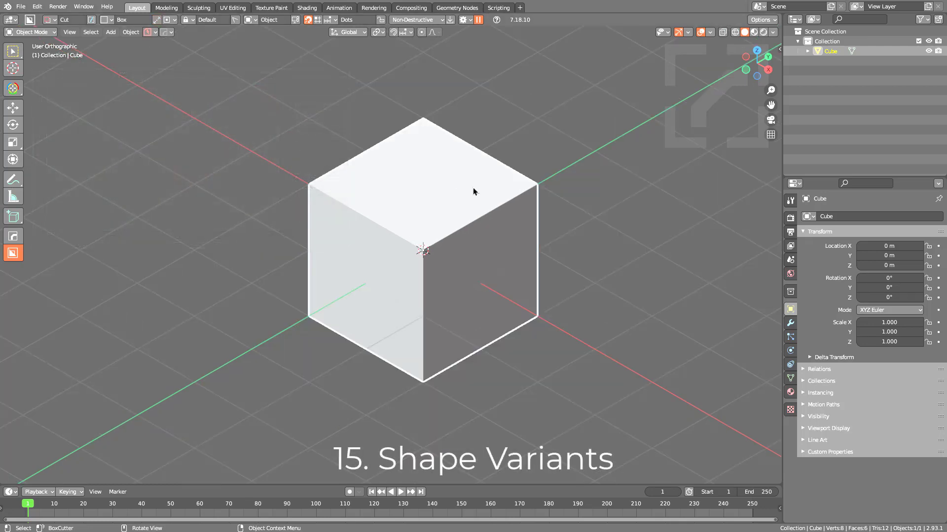
Step: Cut a box 1.078 deep from the cube's top face through its front corner
left_click_drag(473, 191, 409, 296)
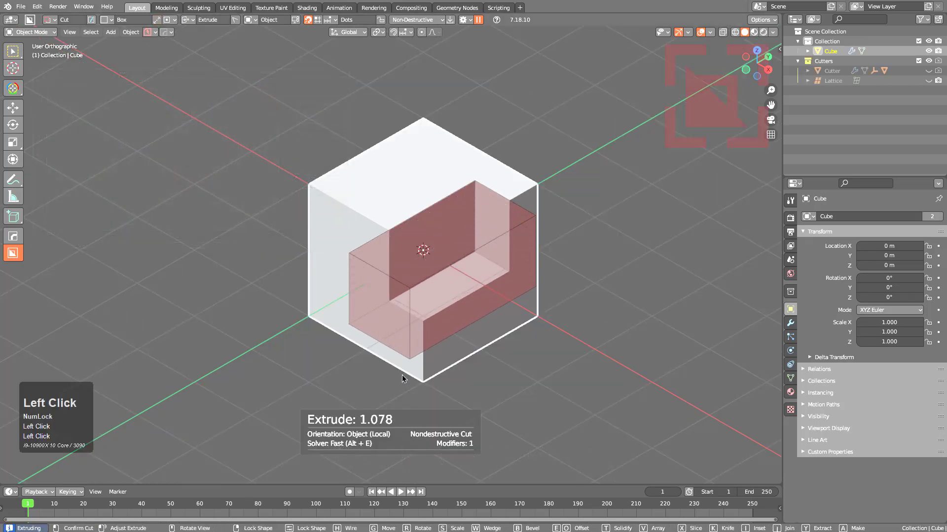
left_click(401, 375)
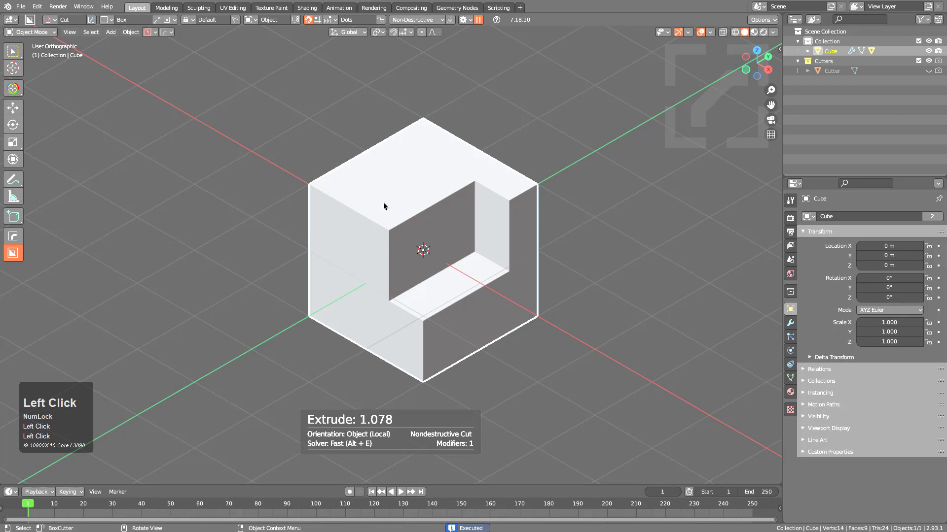
Step: Enable Draw Line for the box and cut a rectangular opening in the cube's top, plus an angled box 1.415 deep into the recess wall
left_click(157, 21)
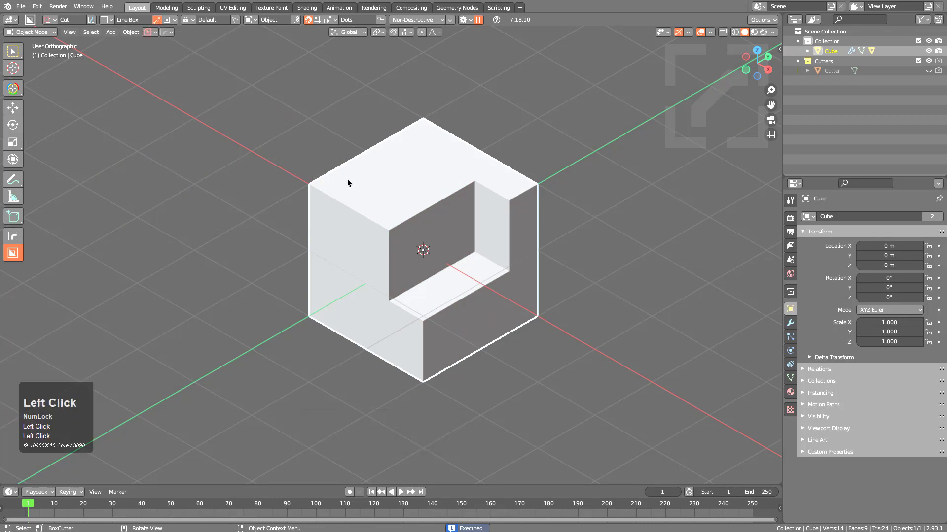
mouse_move(381, 213)
left_mouse_down()
mouse_move(417, 210)
mouse_move(411, 164)
left_mouse_up()
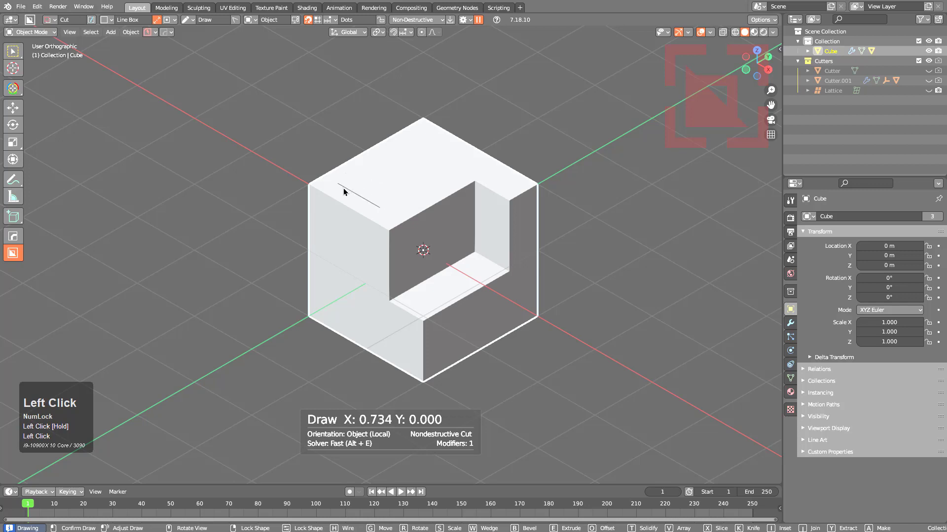
left_click_drag(348, 192, 434, 173)
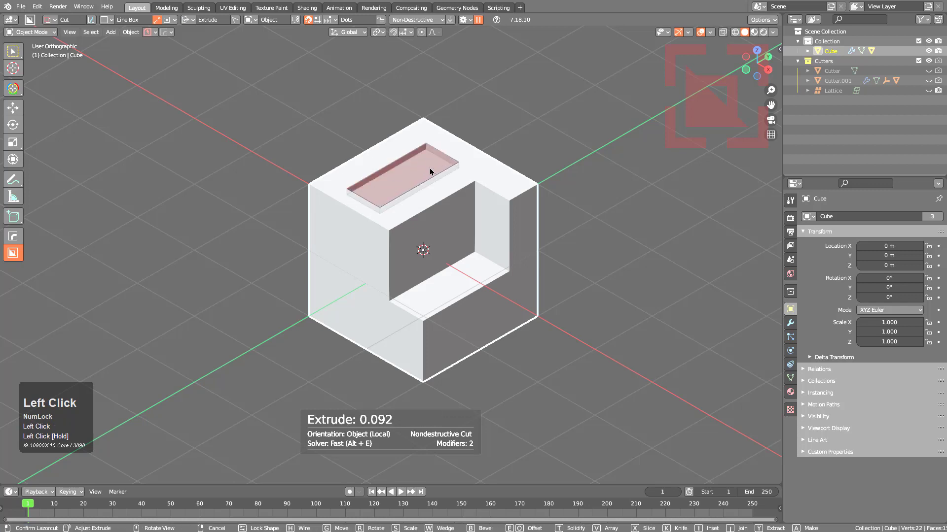
left_click(405, 236)
mouse_move(416, 227)
left_mouse_down()
mouse_move(403, 255)
mouse_move(437, 256)
mouse_move(383, 224)
left_mouse_up()
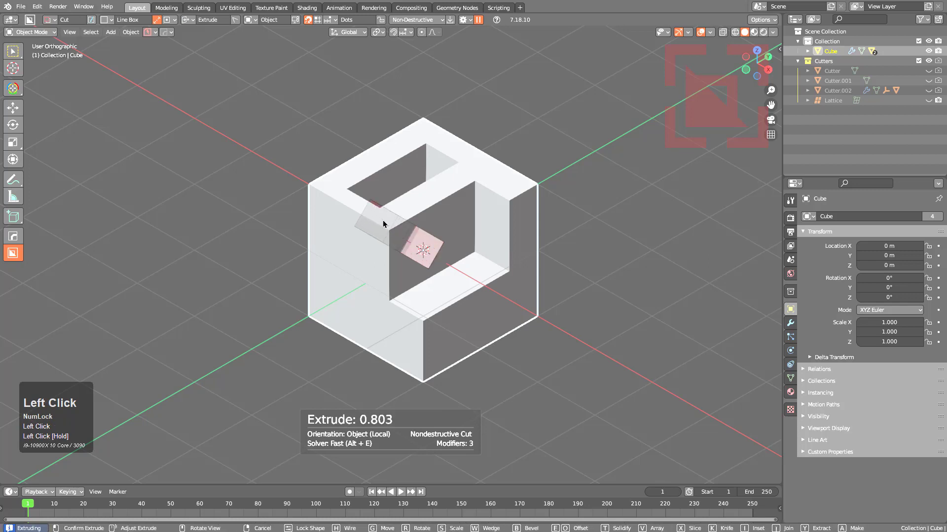
left_click_drag(320, 178, 320, 177)
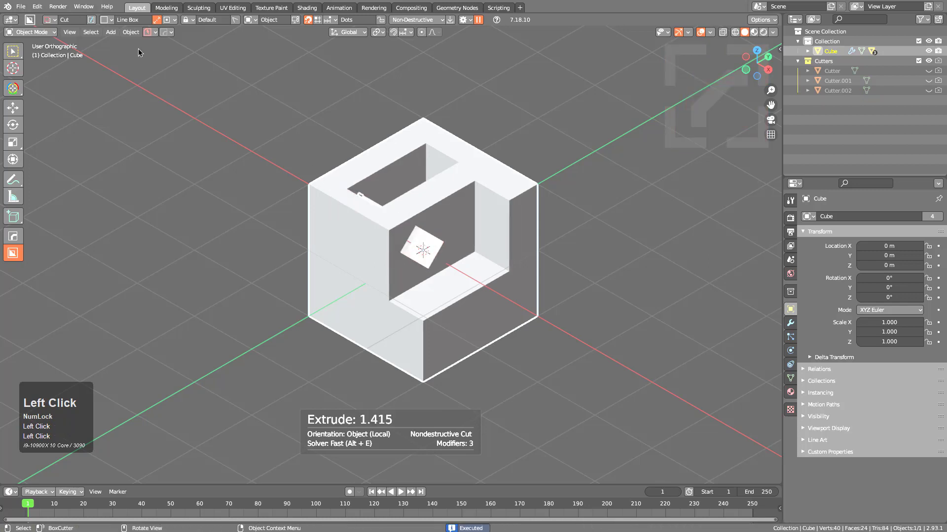
Step: Turn off Draw Line, enable the Grid variant, and cut a grid 2.015 deep through the cube's side face
left_click(158, 20)
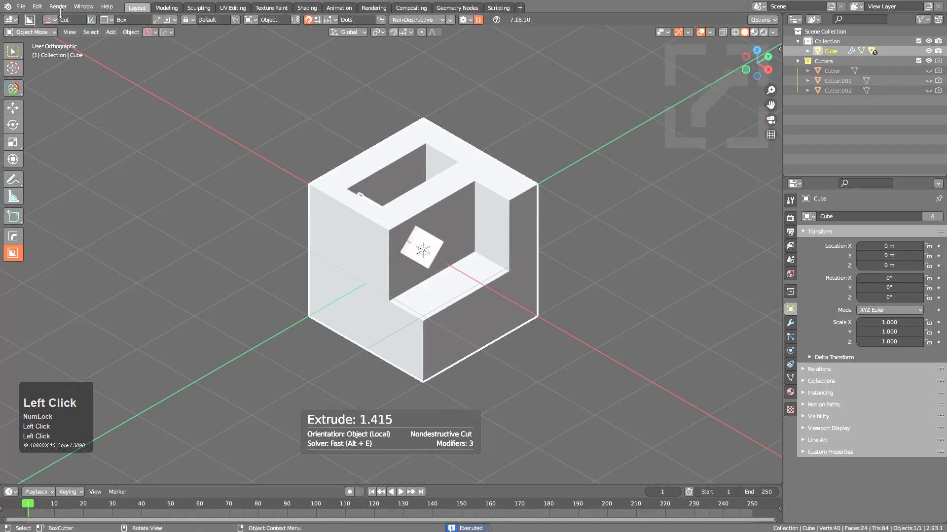
left_click(109, 21)
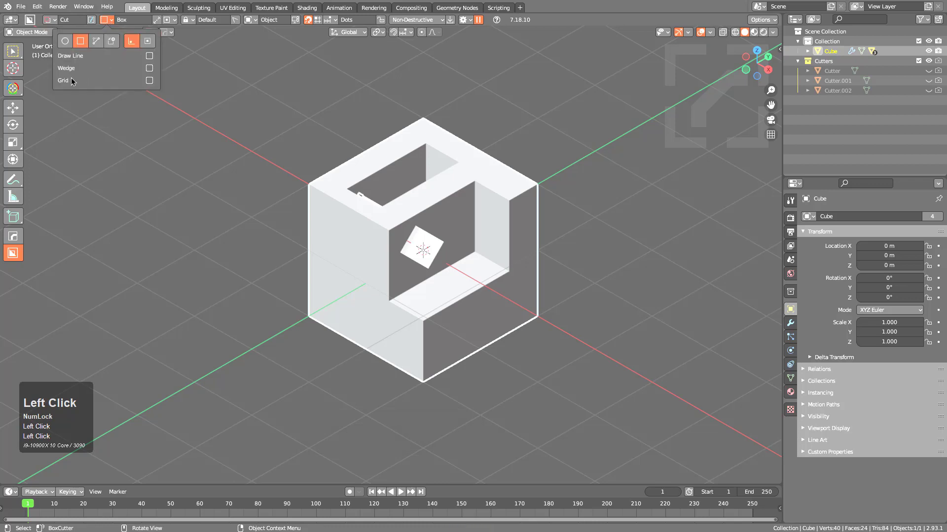
left_click(148, 81)
left_click_drag(315, 201, 412, 363)
left_click(568, 207)
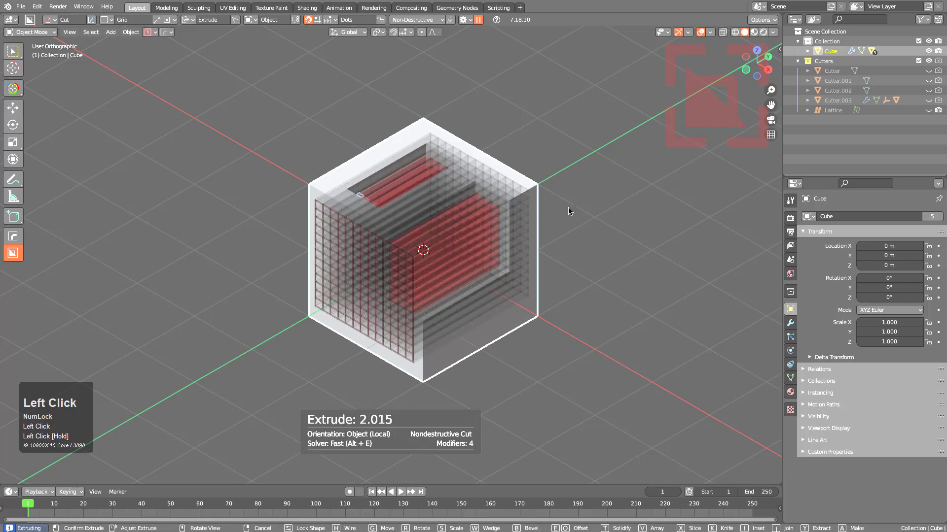
middle_click_drag(404, 252, 377, 189)
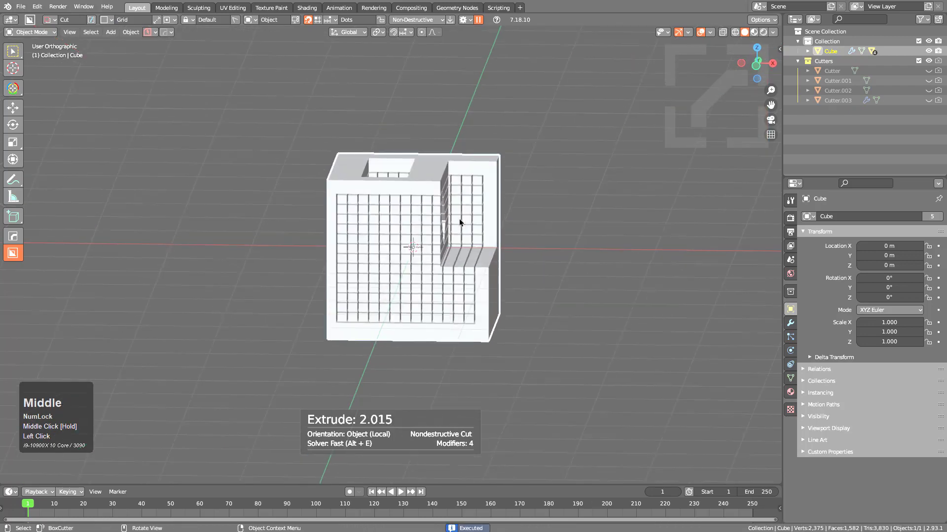
middle_click_drag(459, 222, 428, 253)
Step: Switch the BoxCutter shape to Circle, with the Polygon type and 32 vertices
left_click(105, 21)
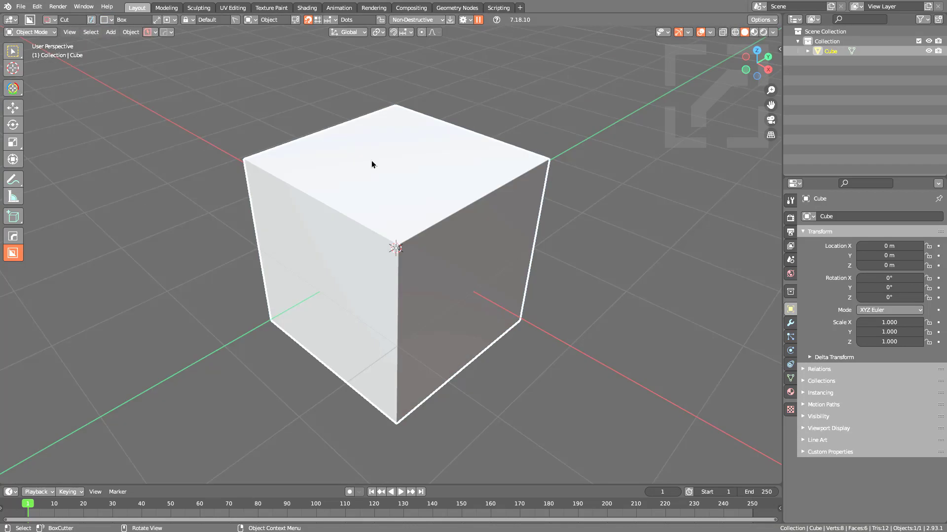
left_click(105, 21)
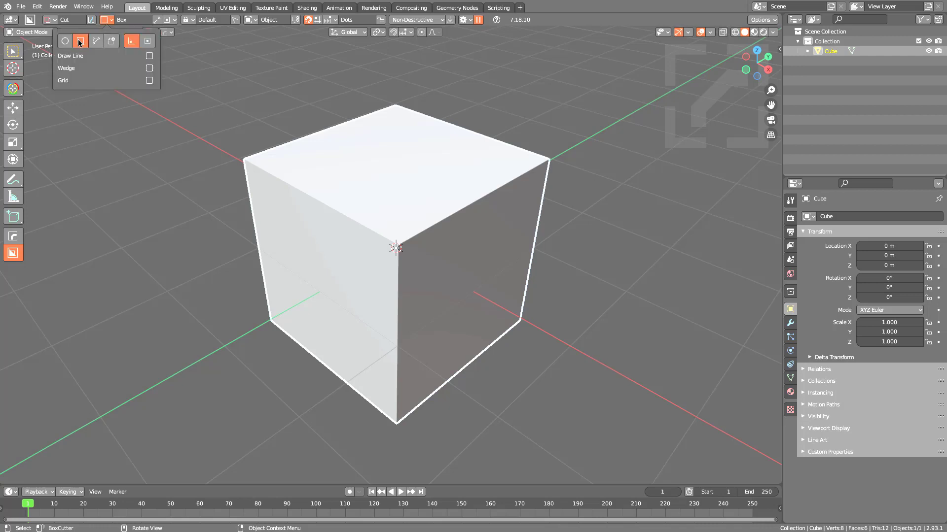
left_click(67, 41)
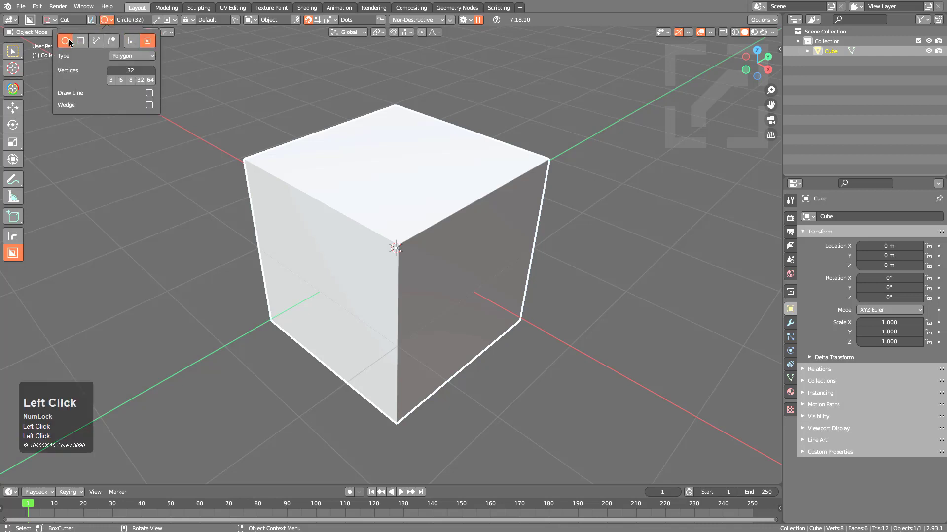
left_click(129, 58)
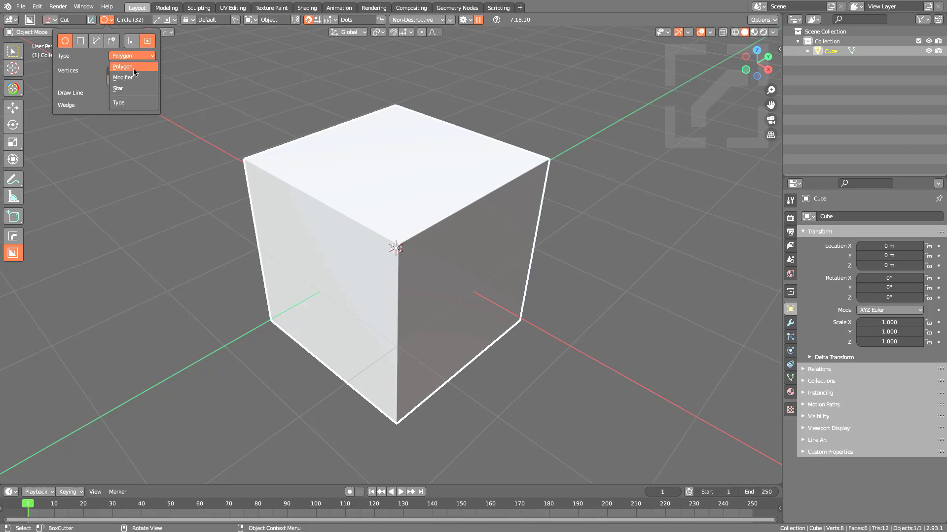
left_click(131, 69)
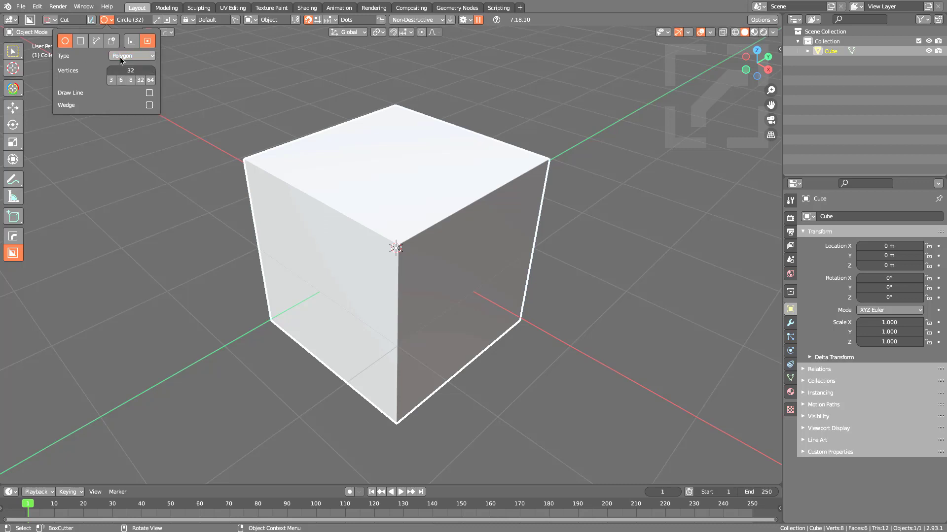
left_click(141, 82)
left_click(143, 81)
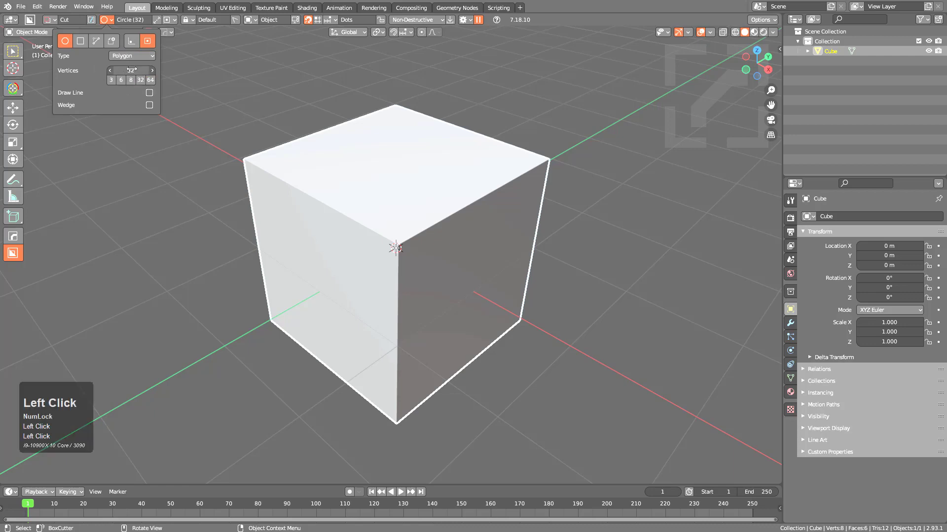
left_click(141, 82)
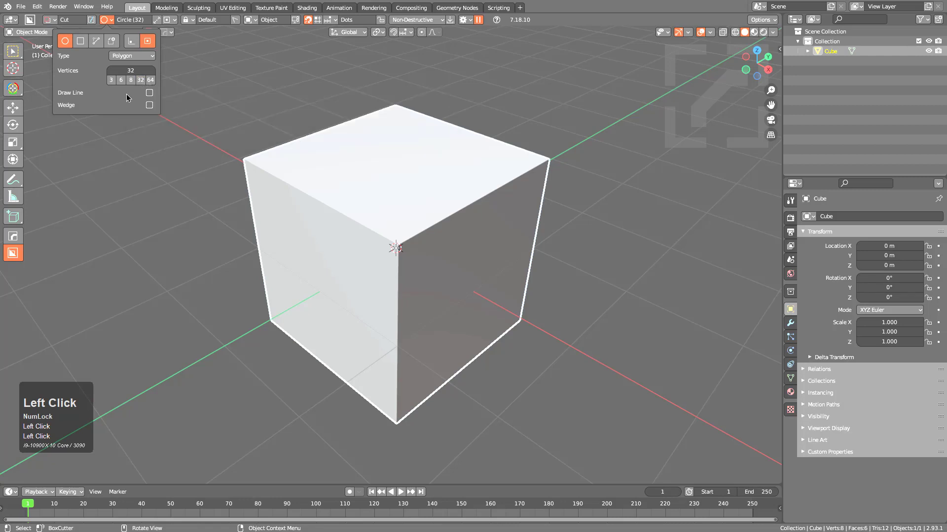
Step: Draw a circle from the centre of the cube's side face, extrude it 0.978 inward, and bevel the cutter by 0.287 m
middle_click_drag(398, 260, 382, 256)
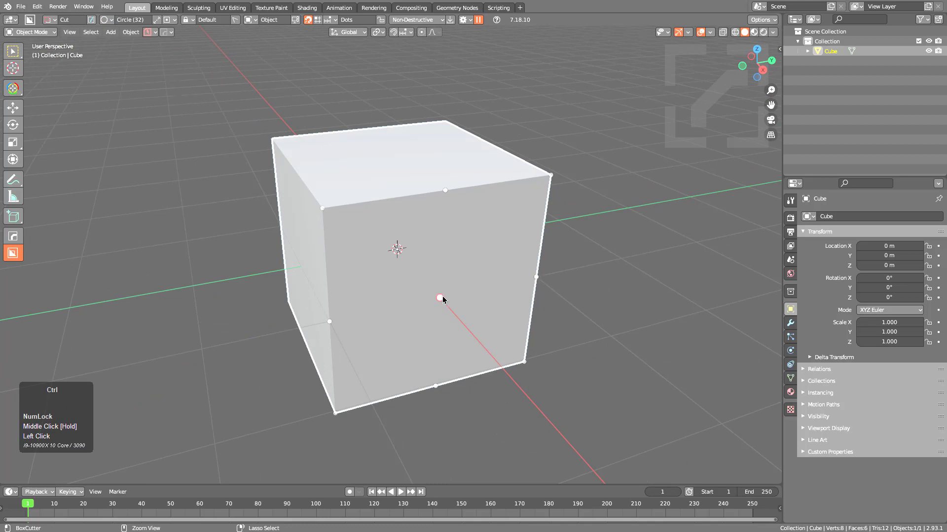
left_click_drag(442, 299, 498, 310, "ctrl")
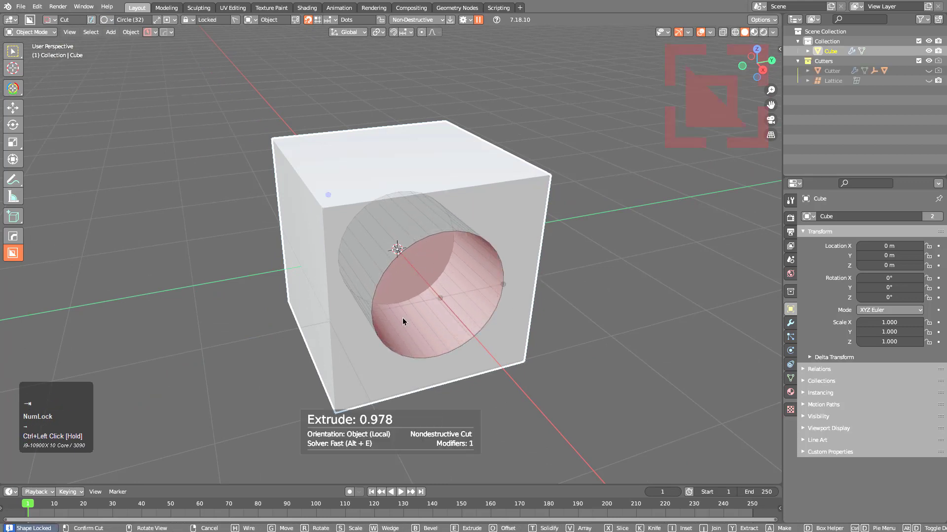
key("b")
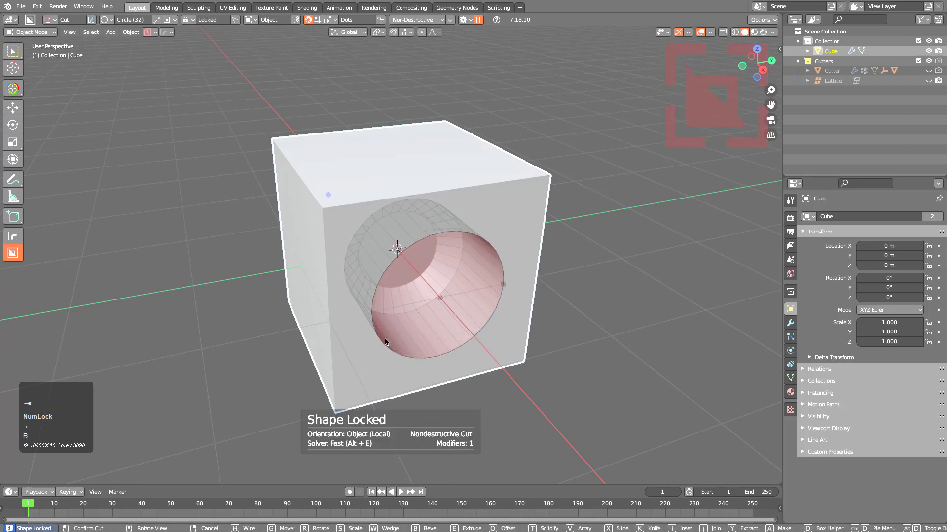
Step: Flip the bevel to the outer rim of the circular hole and apply the cut
left_click(47, 20)
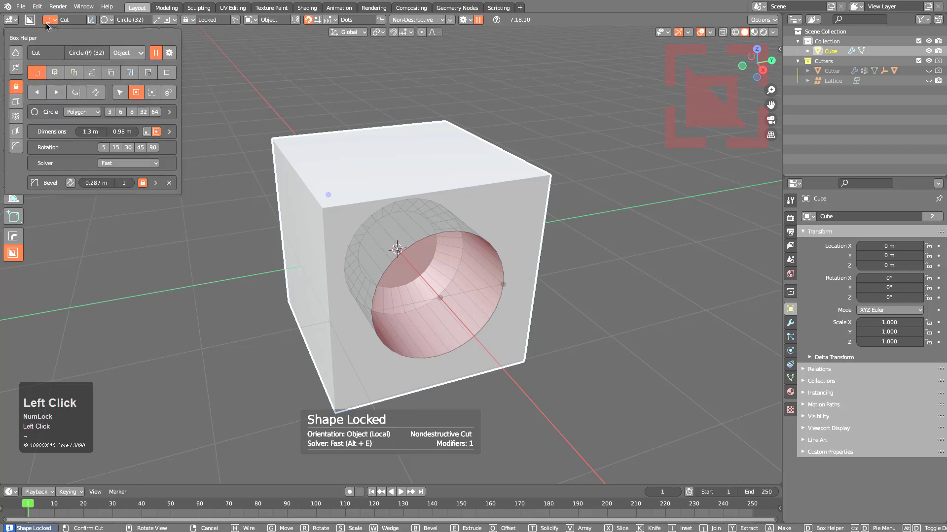
left_click(69, 187)
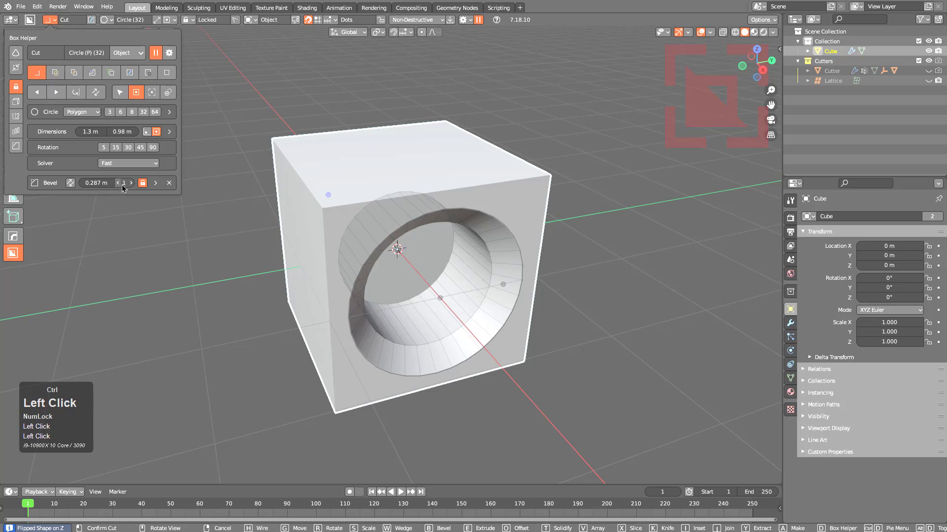
scroll(123, 184, "up", 1, "ctrl")
scroll(123, 185, "down", 1, "ctrl")
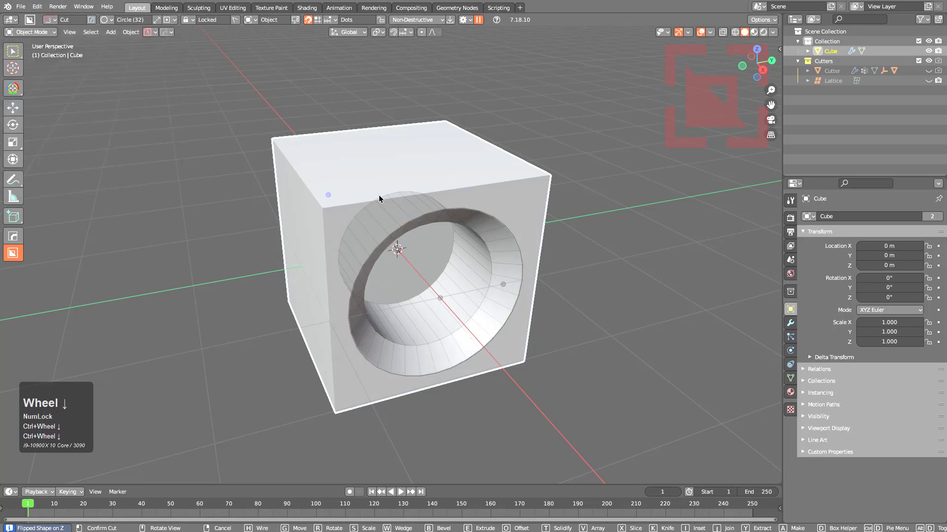
left_click(436, 212)
Step: Set the circle type to Modifier and draw a locked circle cutter 0.92 m wide, 0.6 m deep with a 0.294 m bevel on the adjacent face
left_click(105, 20)
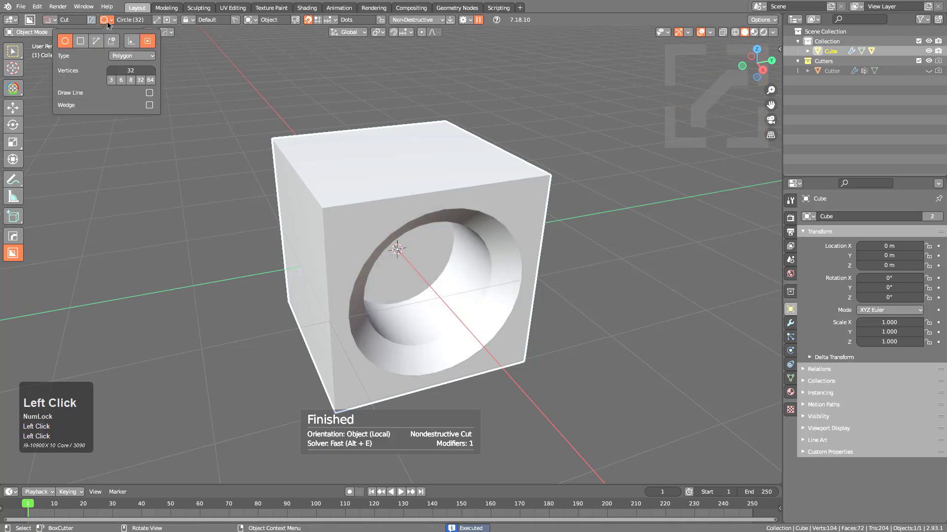
left_click(130, 56)
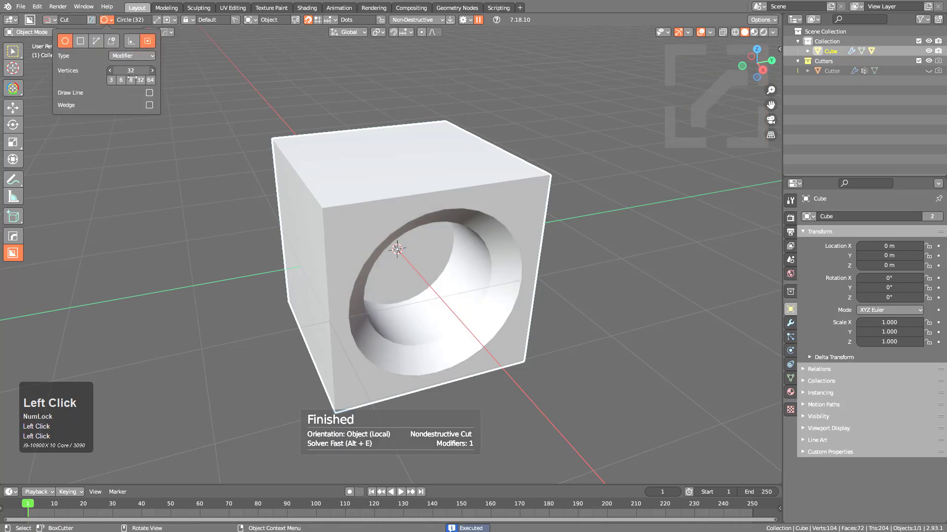
middle_click_drag(316, 254, 409, 255)
key("ctrl")
mouse_move(362, 297)
left_mouse_down("ctrl")
mouse_move(395, 297)
mouse_move(411, 276)
left_mouse_up("ctrl")
key("b")
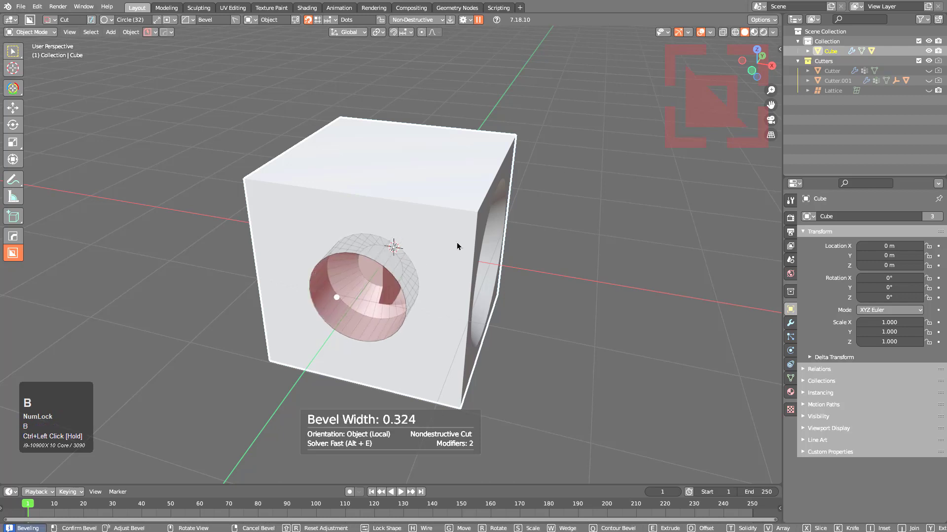
key("Tab")
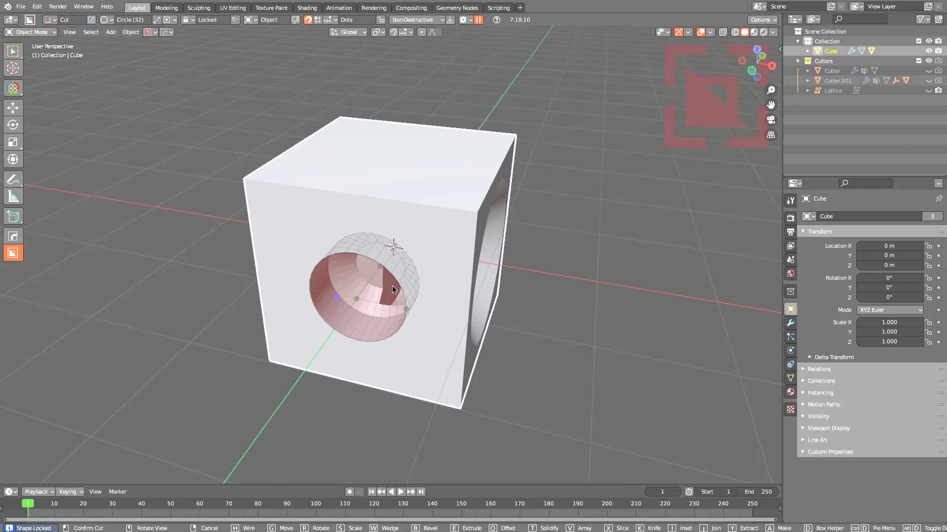
Step: Flip the Modifier circle's bevel between the cutter's two ends and apply the cut
left_click(49, 19)
left_click(71, 183)
left_click(72, 183)
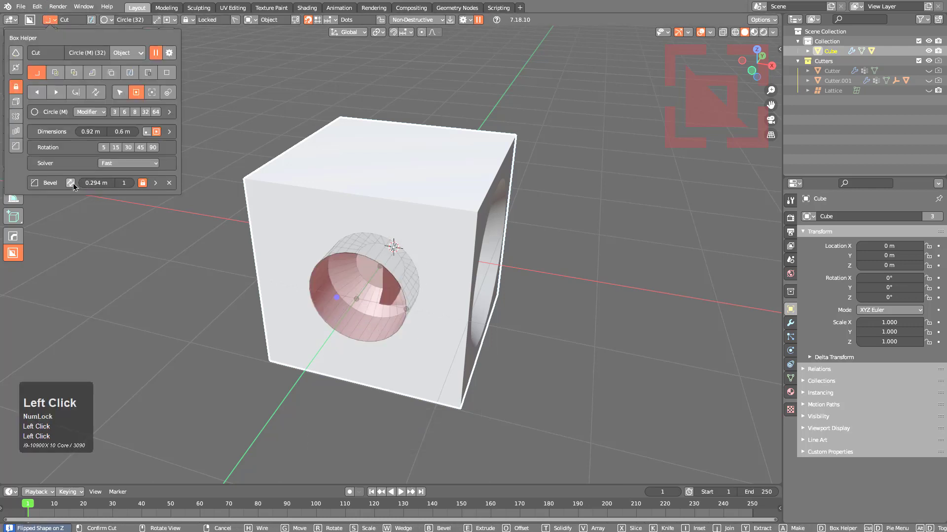
left_click(72, 182)
left_click(72, 183)
middle_click_drag(308, 242, 427, 217)
middle_click_drag(363, 251, 186, 123)
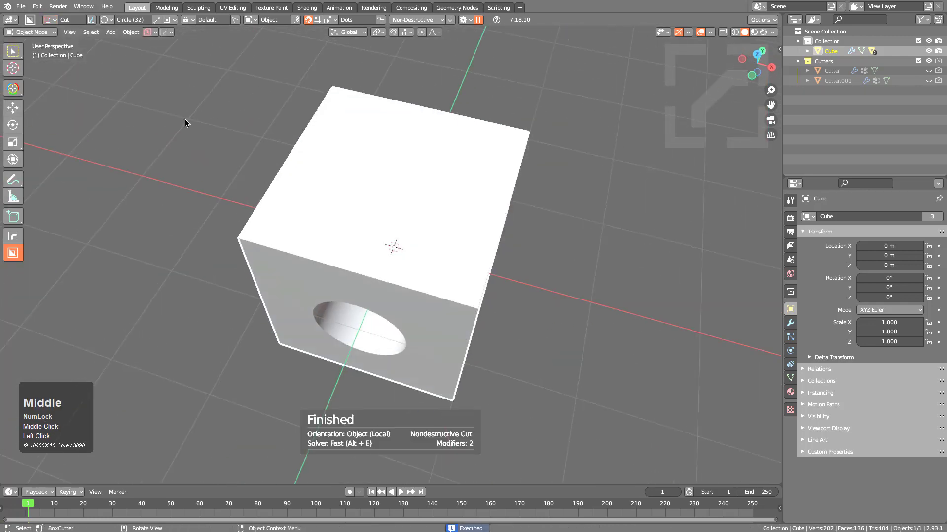
Step: Switch the circle type to Star with 6 vertices and draw a star cutter extruded about 0.249 deep in the cube's top face
left_click(102, 20)
left_click(141, 56)
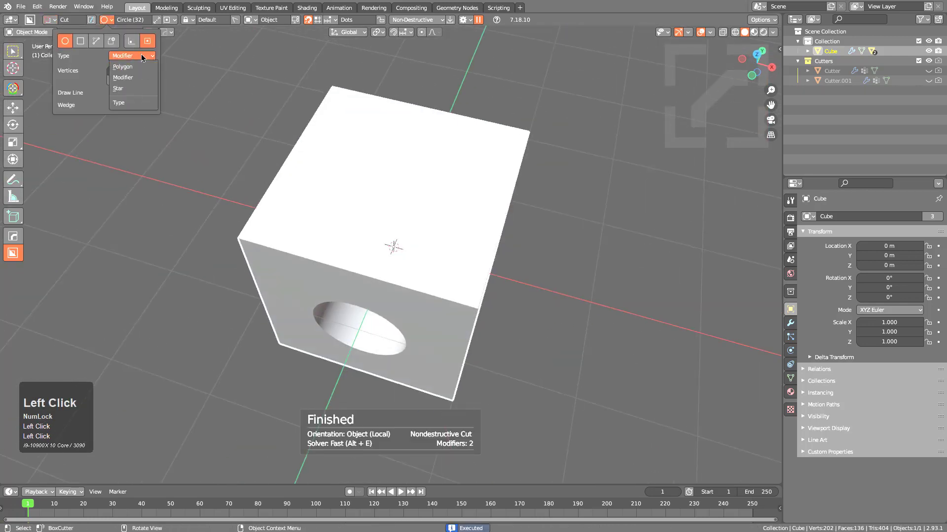
left_click(129, 87)
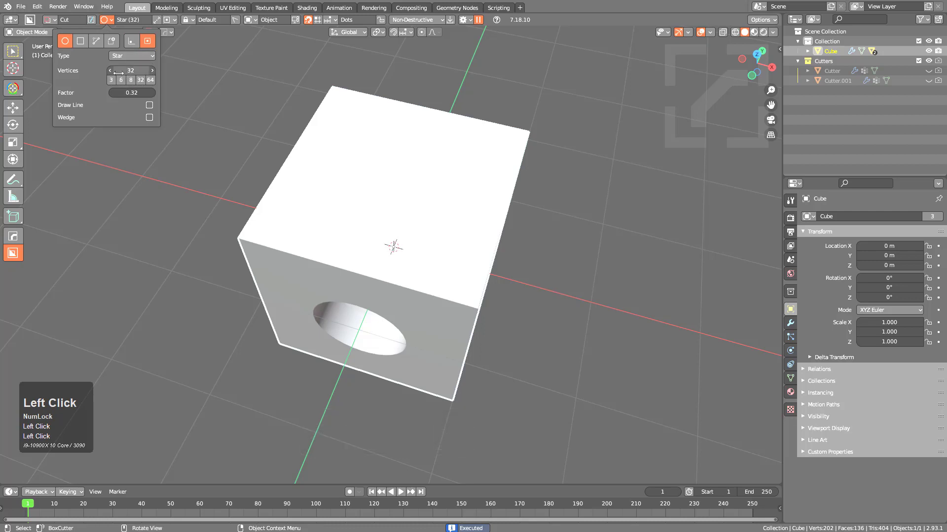
left_click(121, 80)
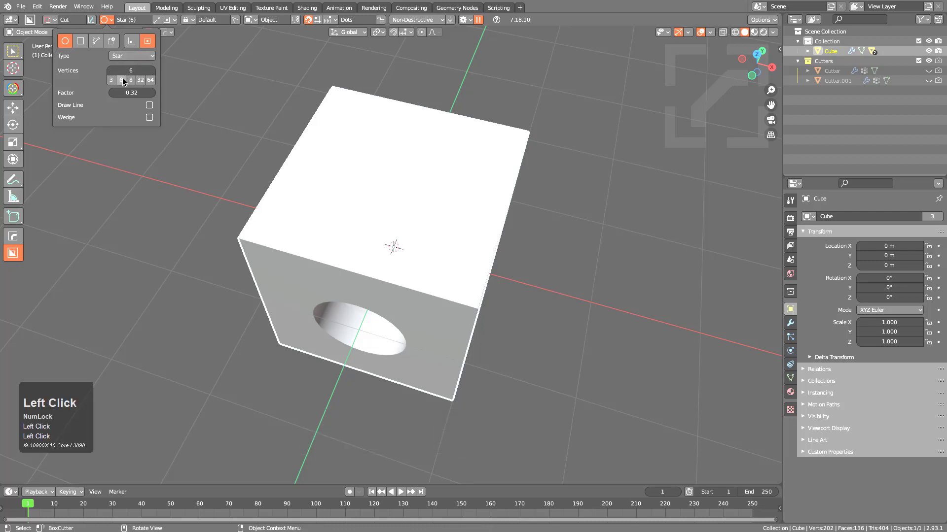
middle_click_drag(427, 233, 404, 198)
mouse_move(395, 180)
left_mouse_down("ctrl")
mouse_move(471, 179)
mouse_move(505, 190)
mouse_move(495, 217)
left_mouse_up("ctrl")
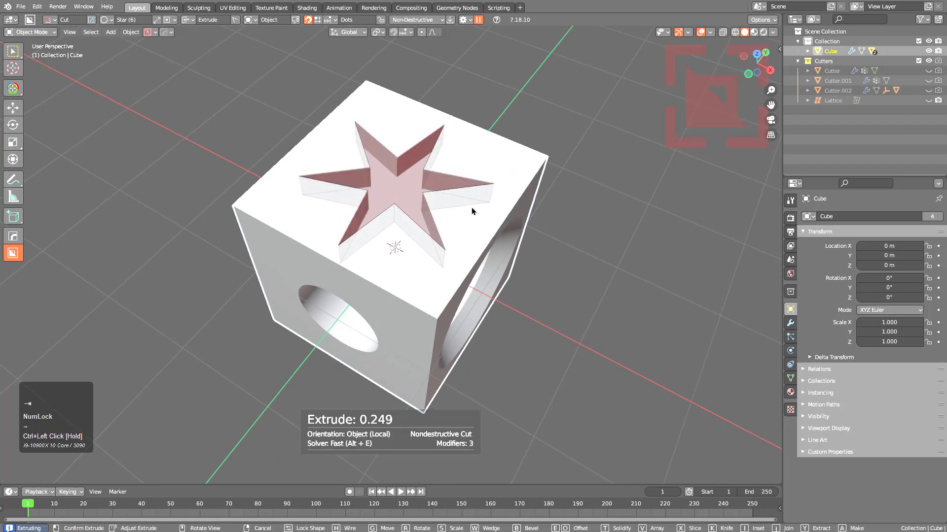
Step: Try 64 vertices on the live star cutter and settle on 32 vertices
left_click(110, 20)
left_click(150, 80)
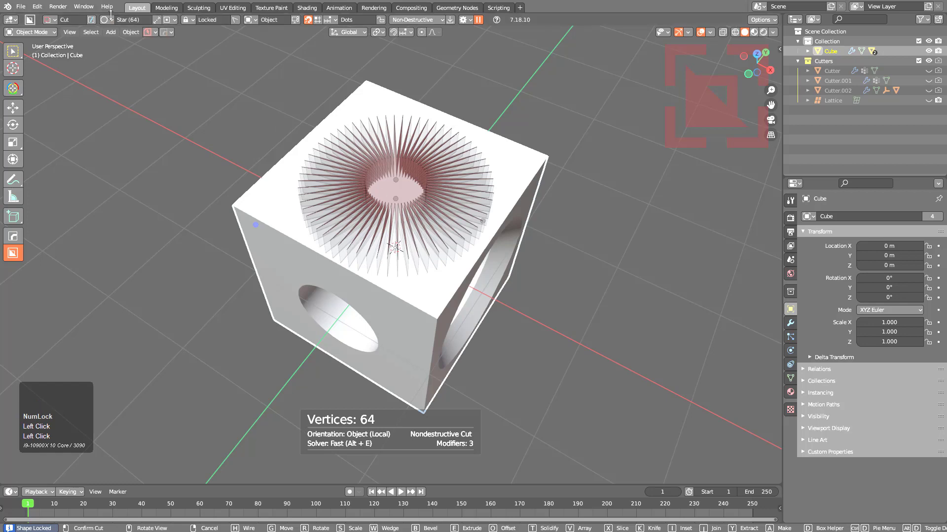
left_click(108, 21)
left_click(141, 80)
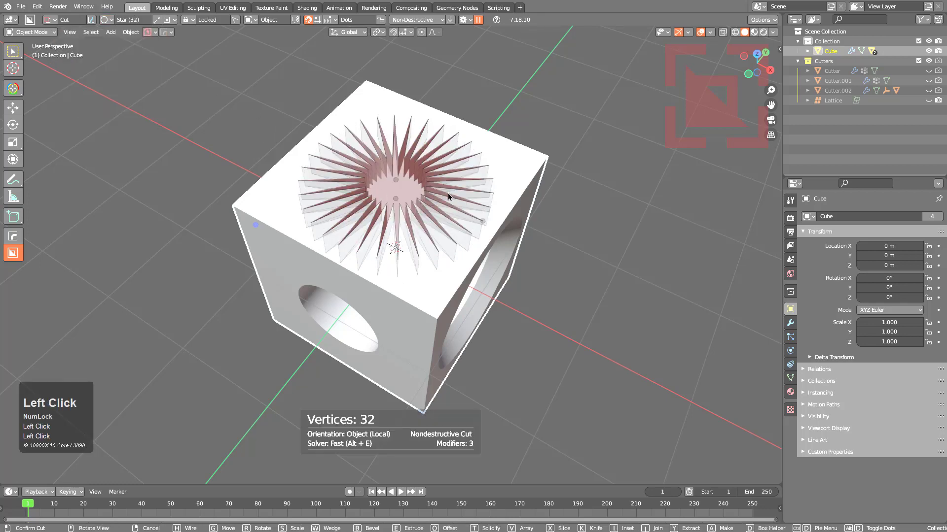
Step: Bevel the 32-vertex star cutter by about 0.249 into a gear-like ring of blunt teeth and lock the shape
scroll(446, 203, "up", 6)
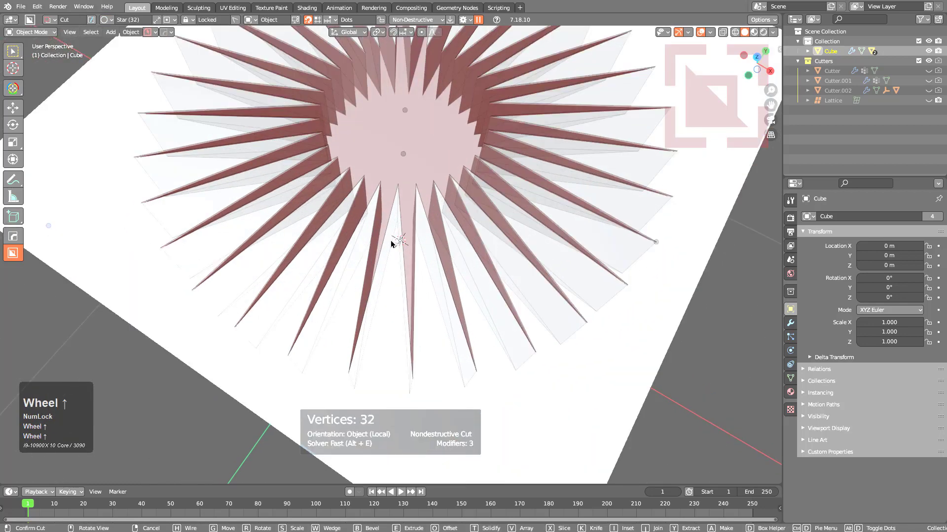
key("b")
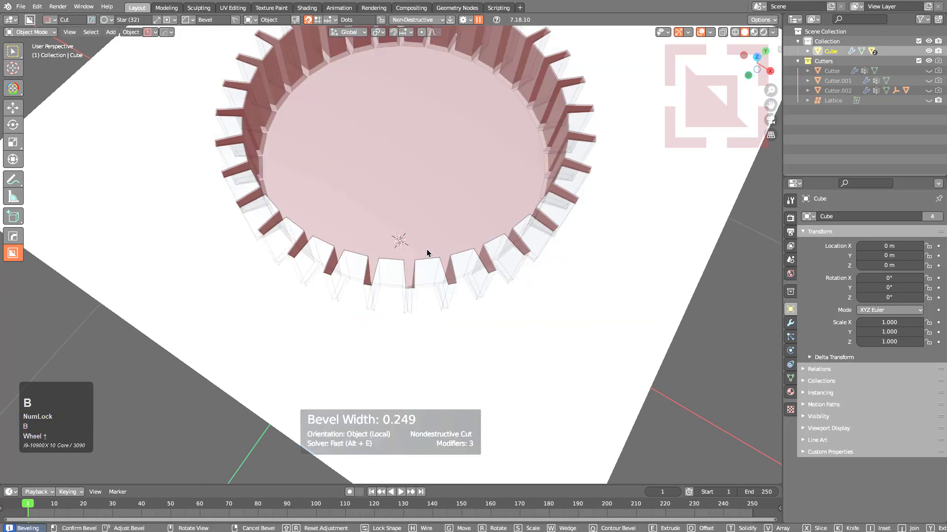
left_click(342, 232)
scroll(370, 227, "down", 5)
middle_click_drag(431, 224, 370, 158)
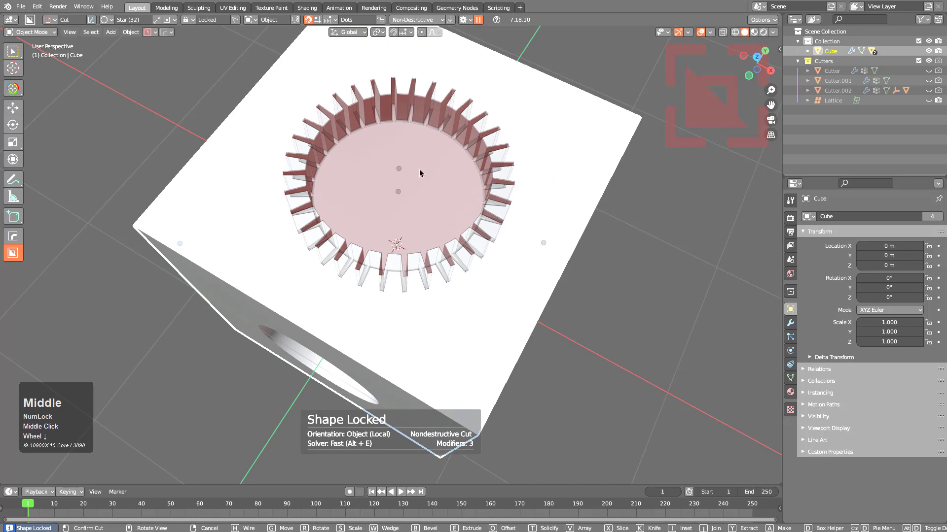
Step: Taper the beveled star cutter so it narrows toward its bottom
key("t")
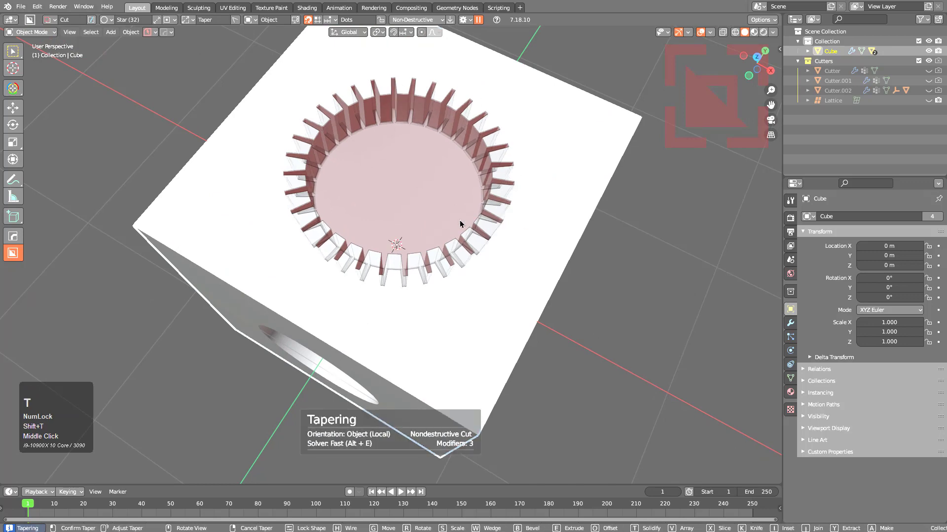
left_click(416, 211)
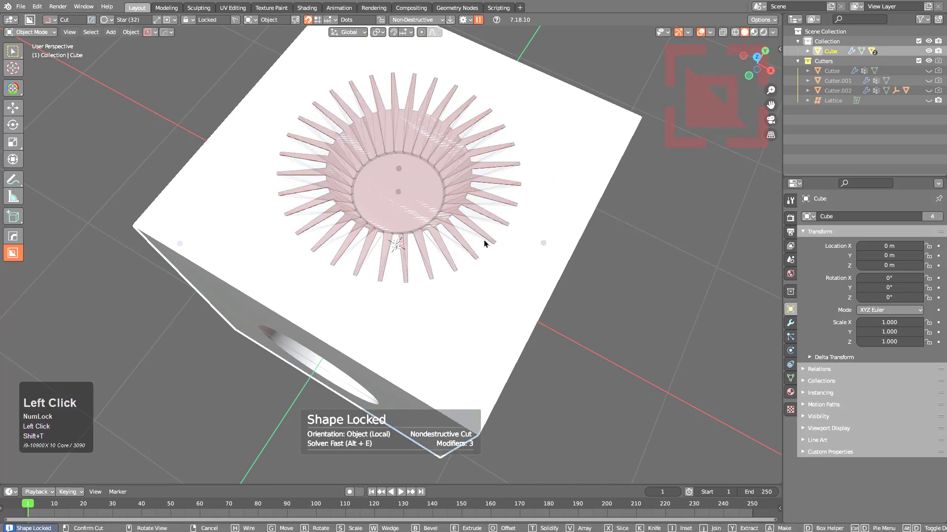
middle_click_drag(449, 234, 433, 226)
scroll(431, 212, "up", 2)
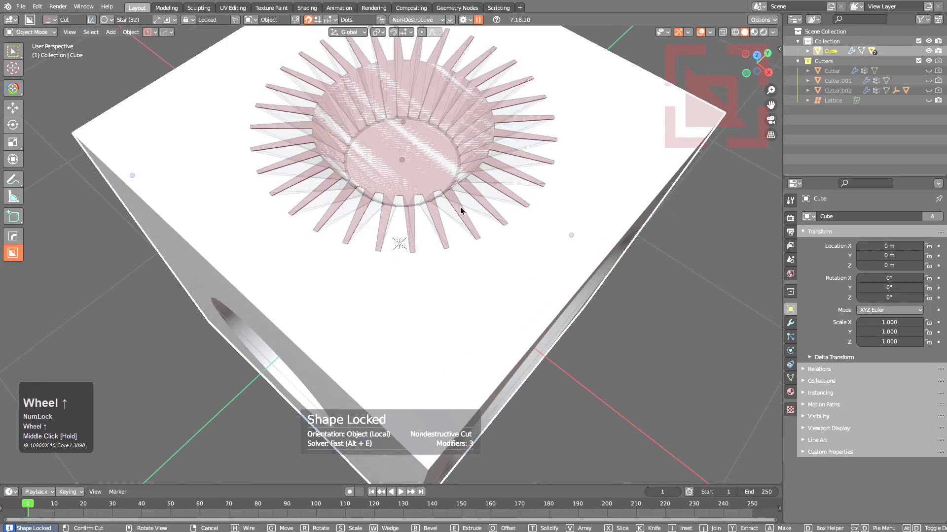
Step: Rework the tapered star cutter's bevel to a width of about 0.136 with a changed segment count for rounded inner corners
key("b")
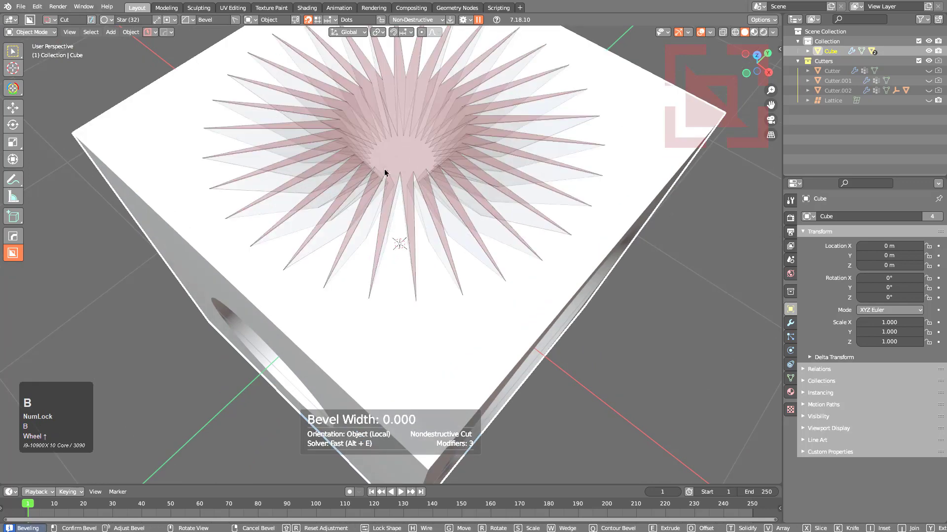
scroll(433, 185, "down", 3)
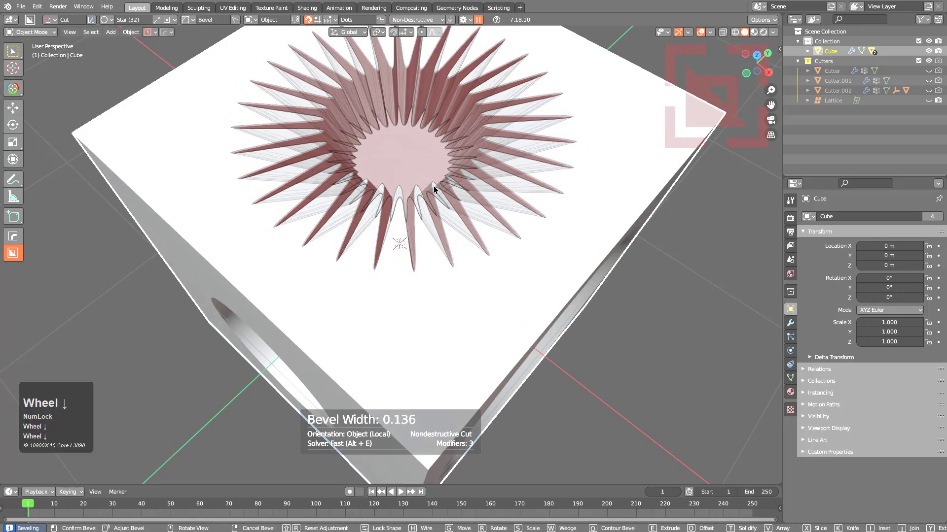
left_click(391, 180)
scroll(390, 179, "down", 3)
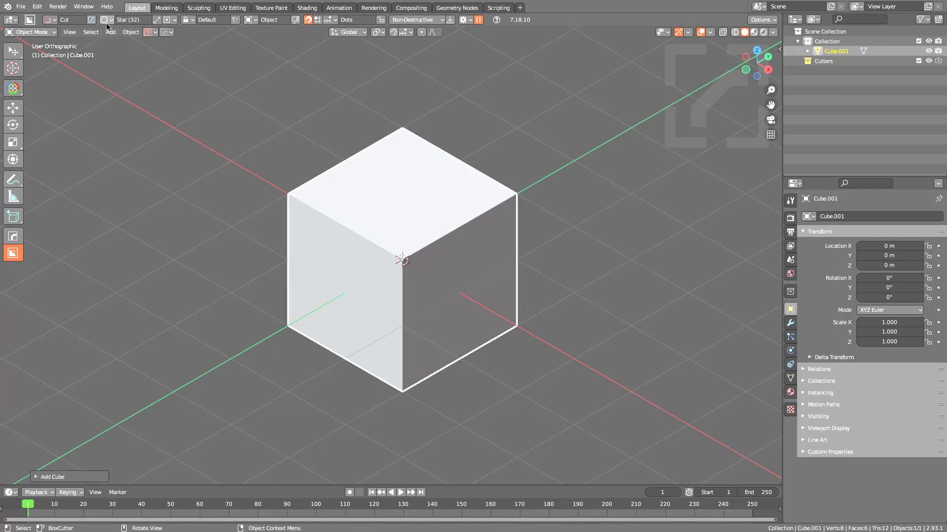
Step: Switch the shape to Ngon and cut a notched eight-point polygon 2.015 deep through the side face of the new cube
left_click(106, 21)
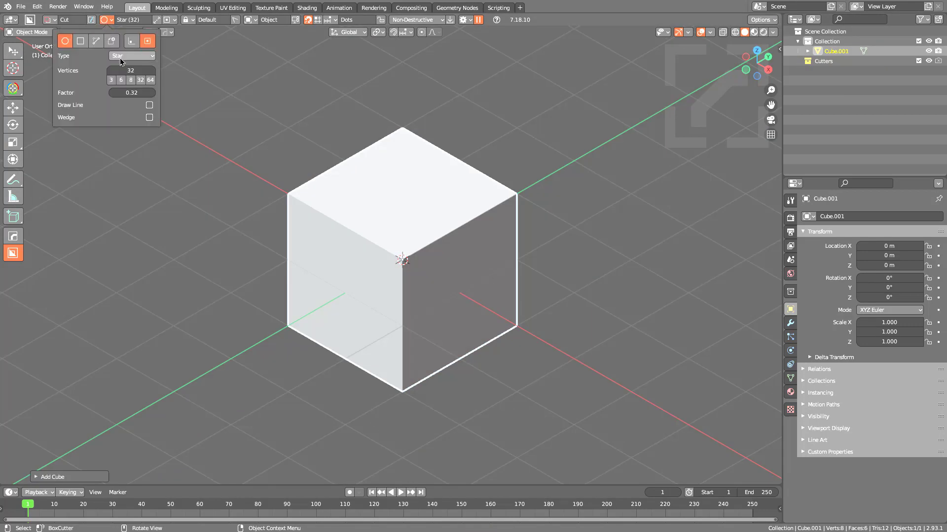
left_click(94, 41)
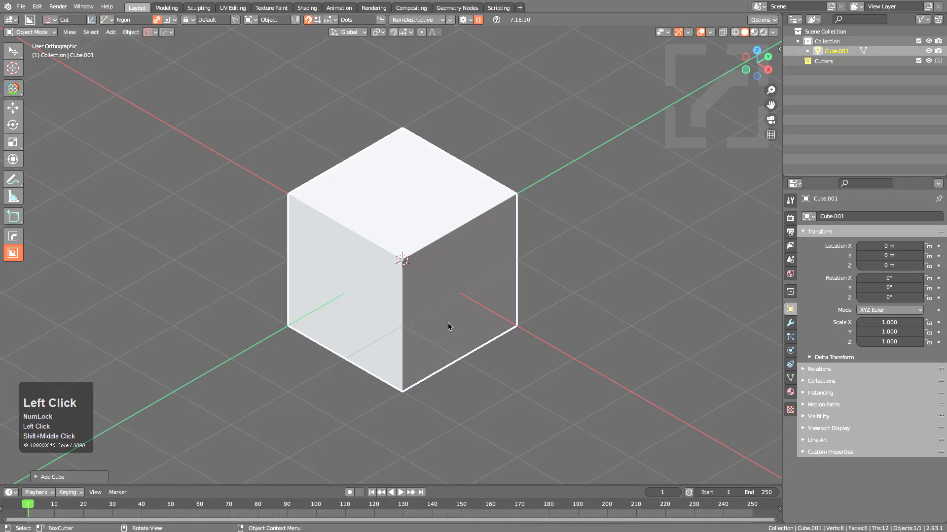
middle_click_drag(448, 327, 334, 247)
scroll(333, 247, "up", 3)
left_click_drag(325, 240, 402, 230)
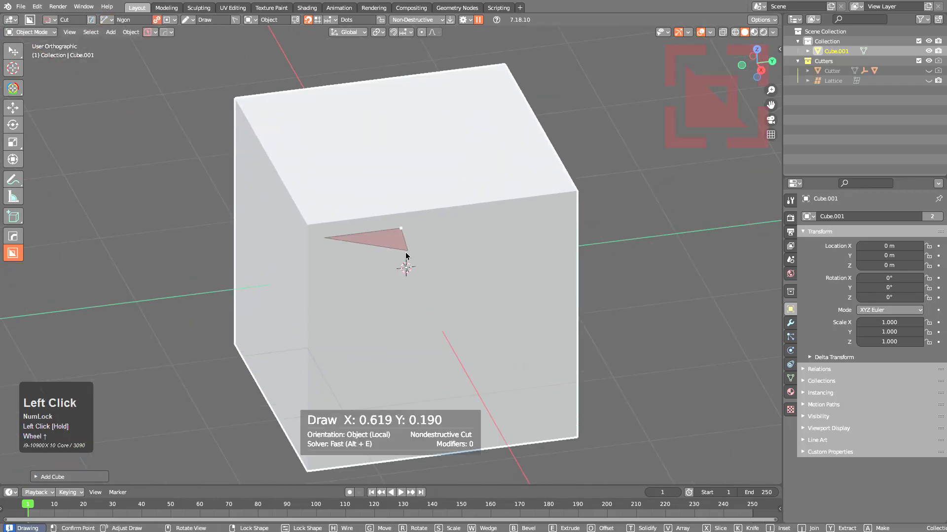
left_click(407, 250)
left_click(465, 244)
left_click(464, 276)
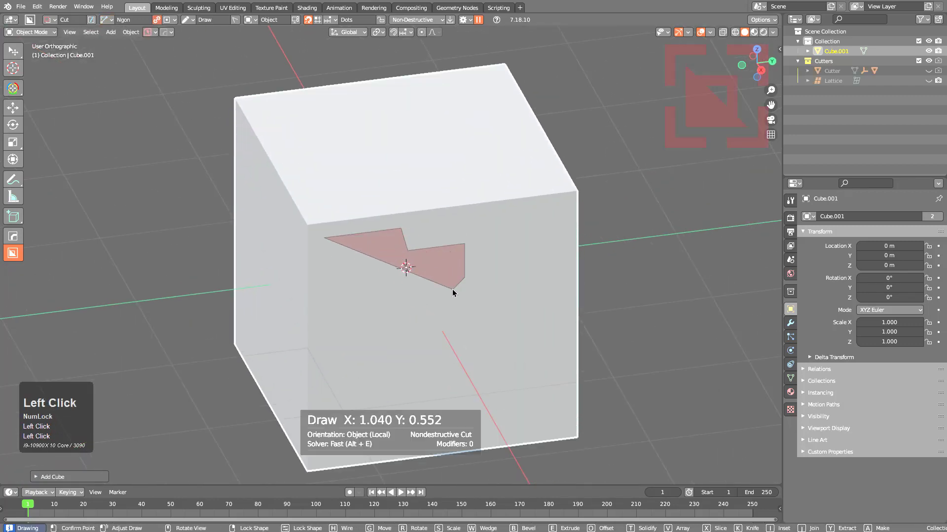
left_click(452, 289)
left_click(453, 355)
double_click(325, 373)
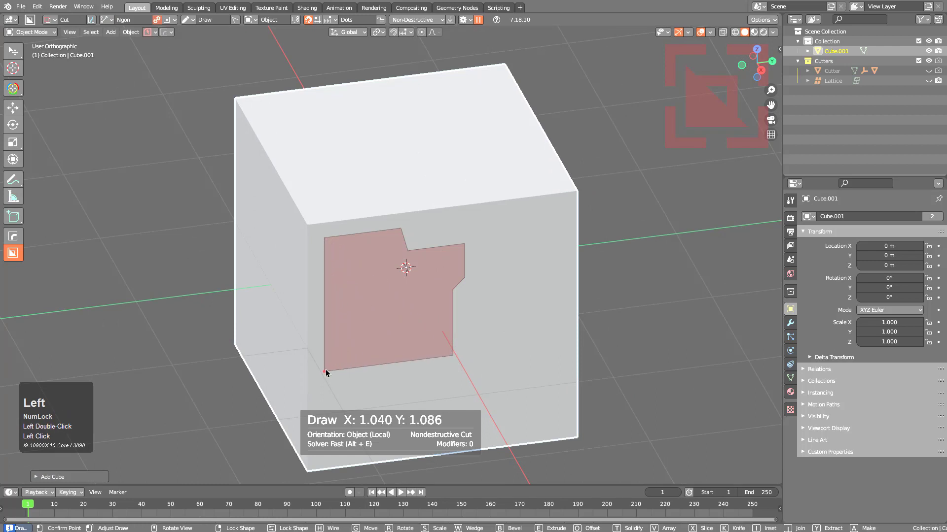
left_click(300, 287)
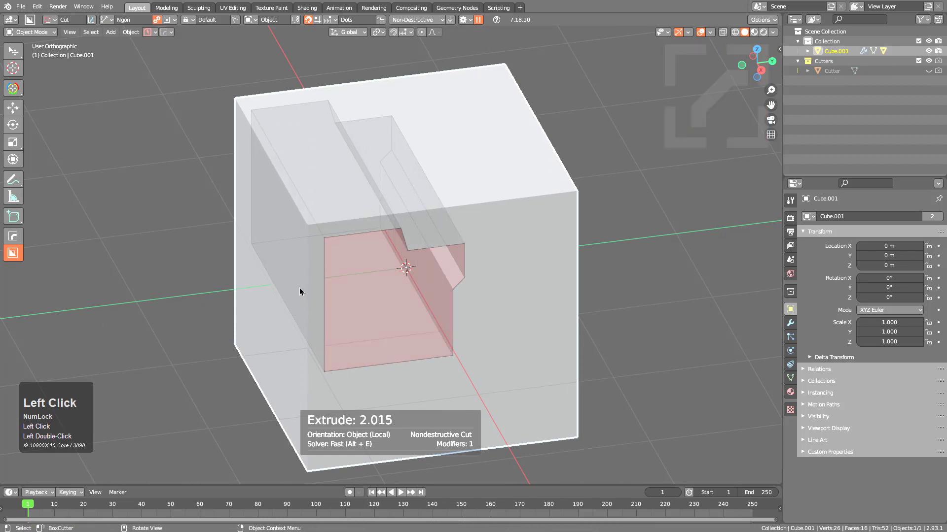
Step: Draw a stepped Ngon on the cube's side face, turn it into an open line with Cyclic off, and cut it 2.015 deep
left_click(416, 227)
left_click(511, 215)
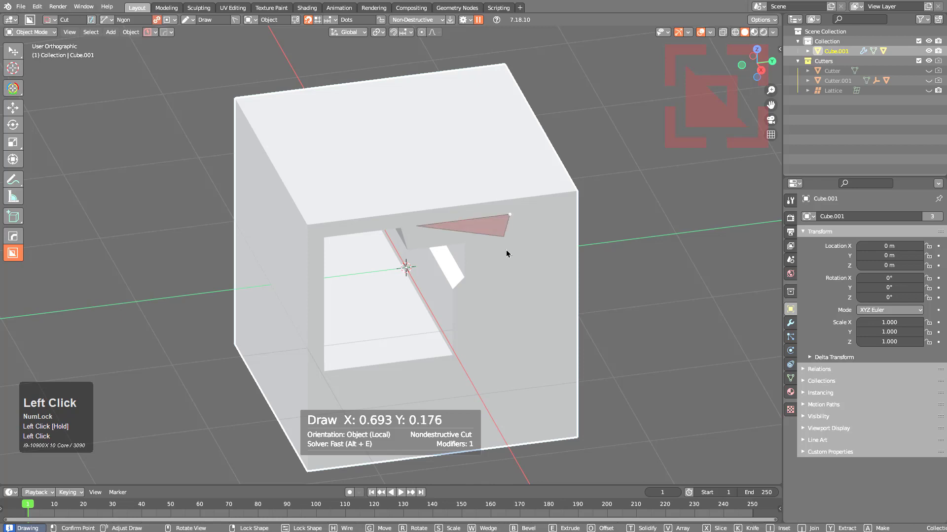
left_click(510, 260)
left_click(496, 275)
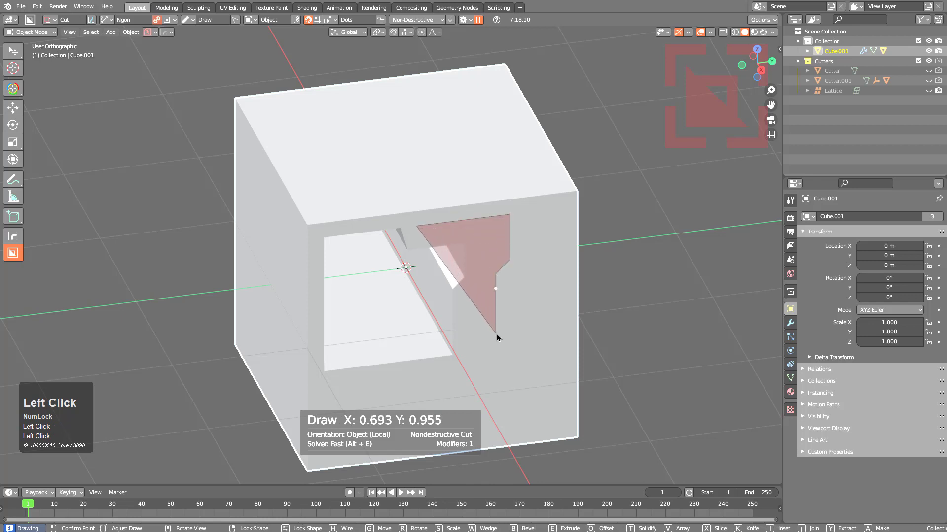
key("c")
left_click(501, 354)
left_click(511, 363)
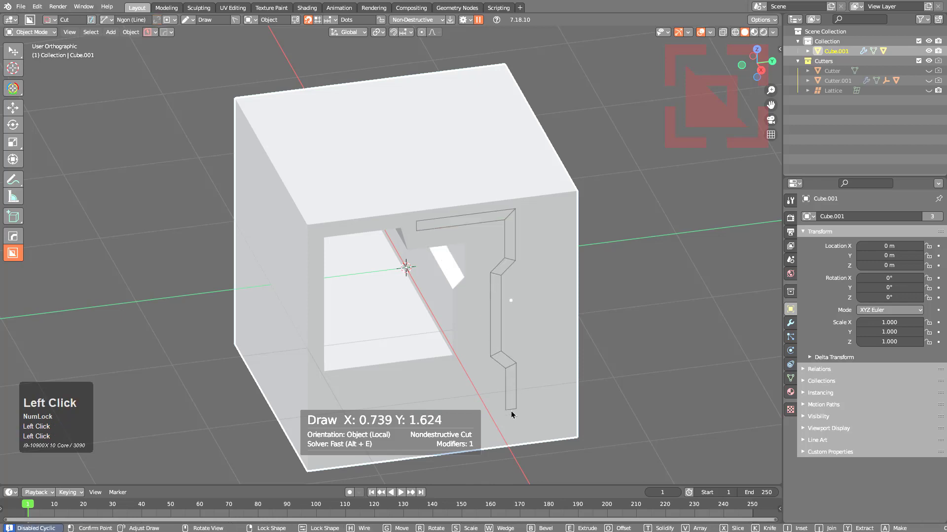
double_click(401, 344)
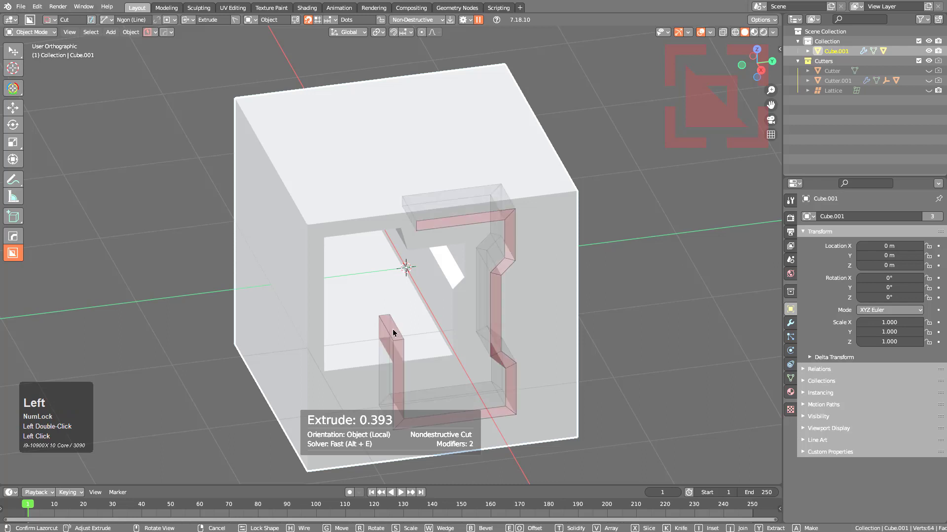
left_click(340, 222)
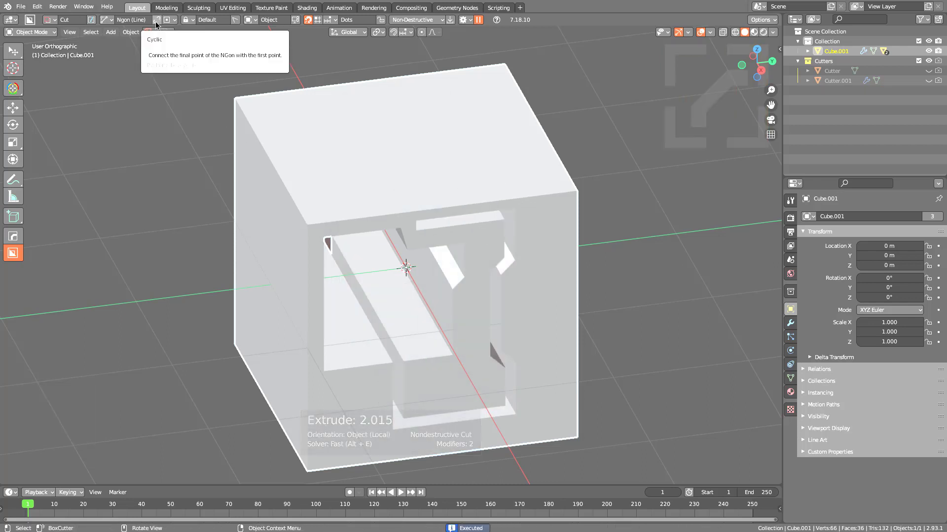
Step: Cut a non-cyclic Ngon line with angled jogs 2.015 deep across the top face, running past the cube's side edge
left_click(156, 22)
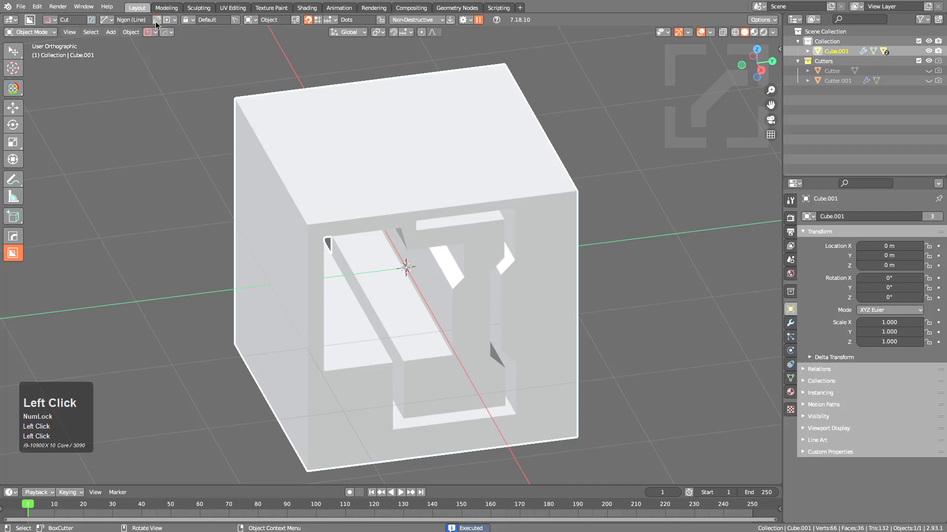
middle_click_drag(215, 72, 351, 310)
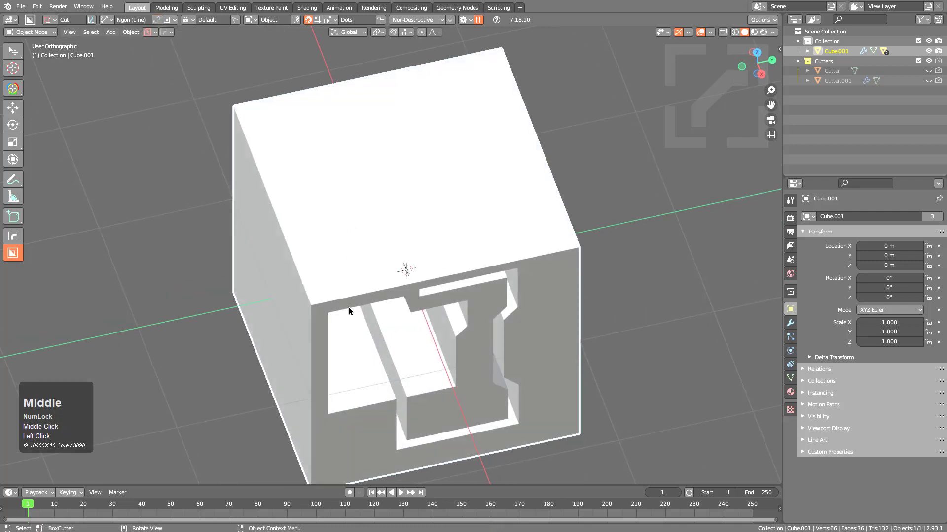
mouse_move(315, 277)
left_mouse_down()
mouse_move(363, 271)
mouse_move(441, 238)
mouse_move(439, 253)
left_mouse_up()
left_click(467, 220)
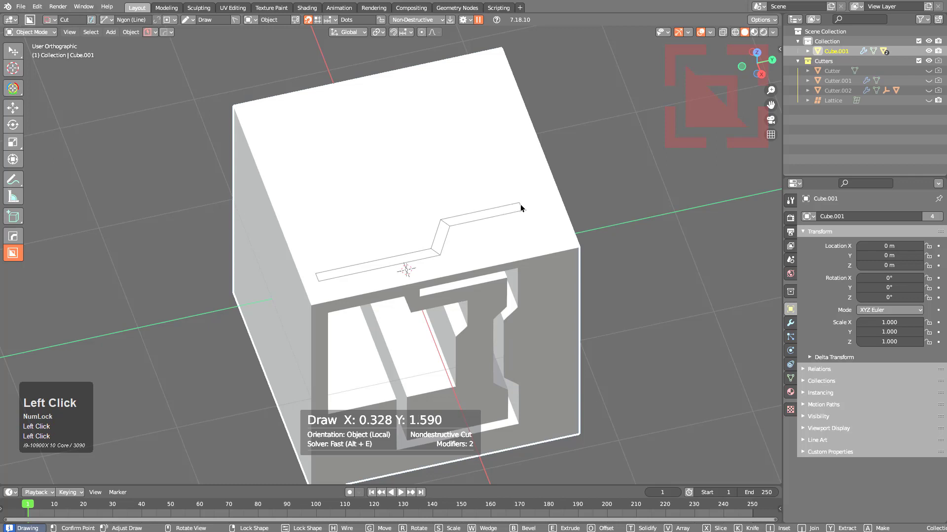
double_click(612, 205)
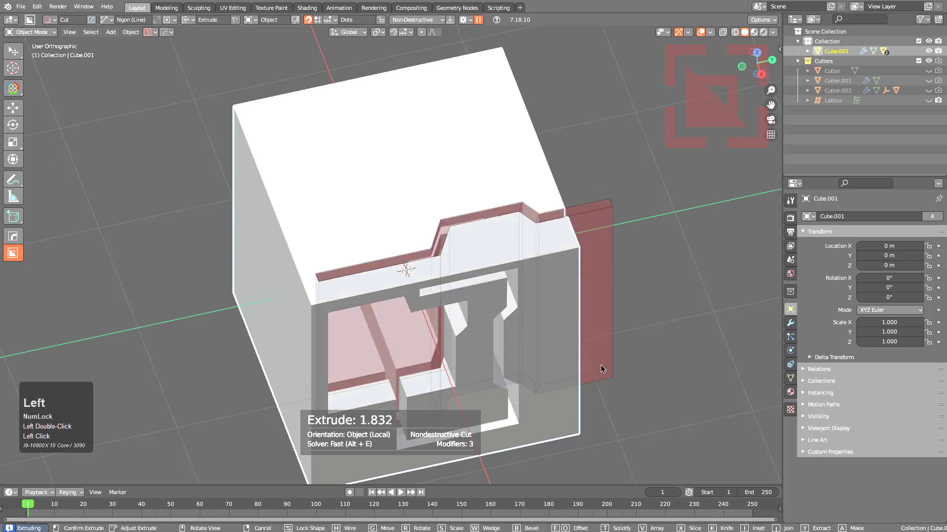
left_click(587, 425)
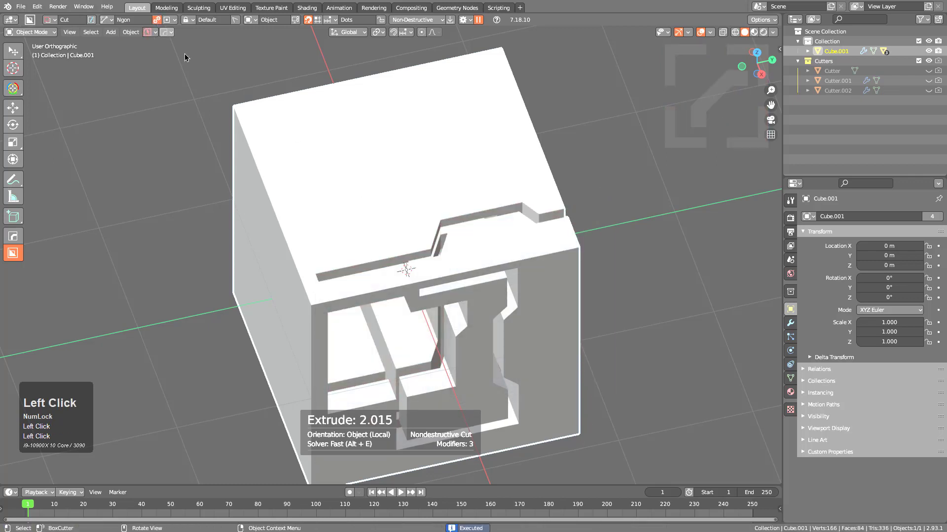
Step: Cut a closed four-point cyclic Ngon 2.015 deep into the top face beside the line cut
left_click_drag(314, 277, 433, 245)
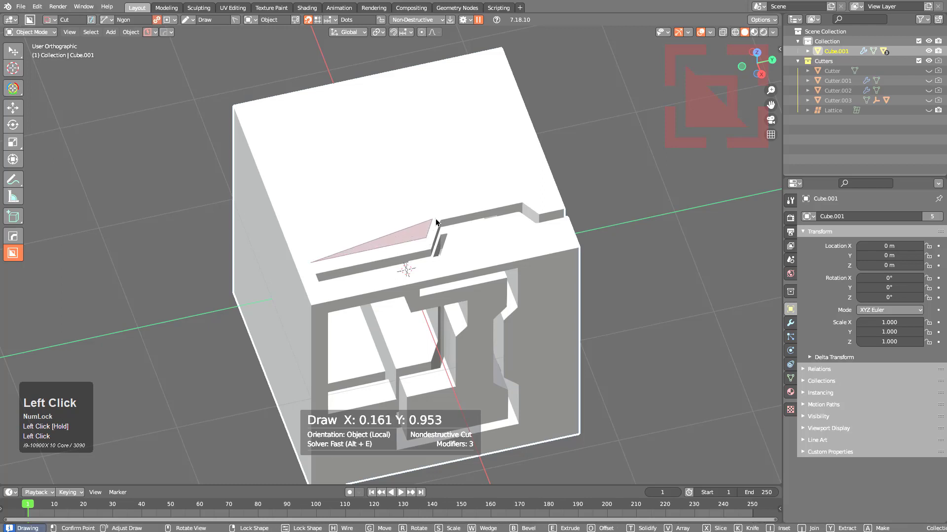
left_click(433, 218)
double_click(308, 250)
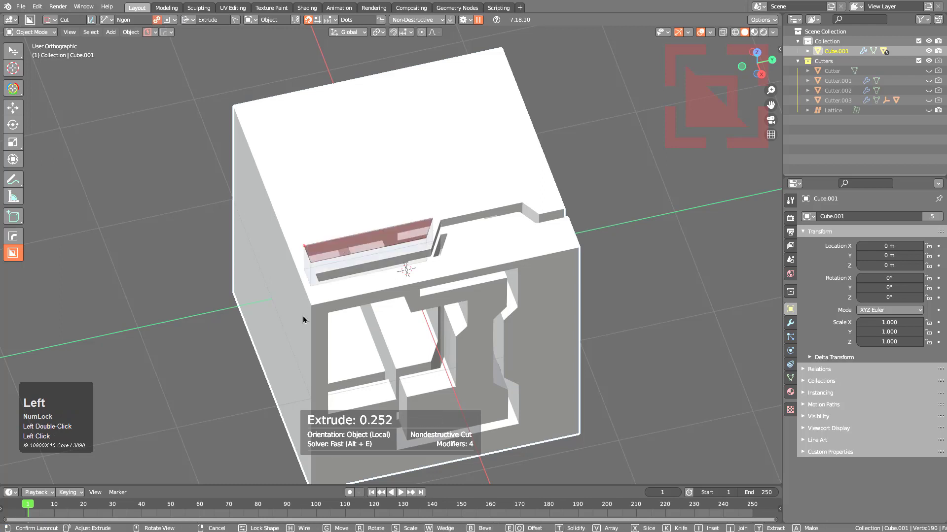
left_click(315, 377)
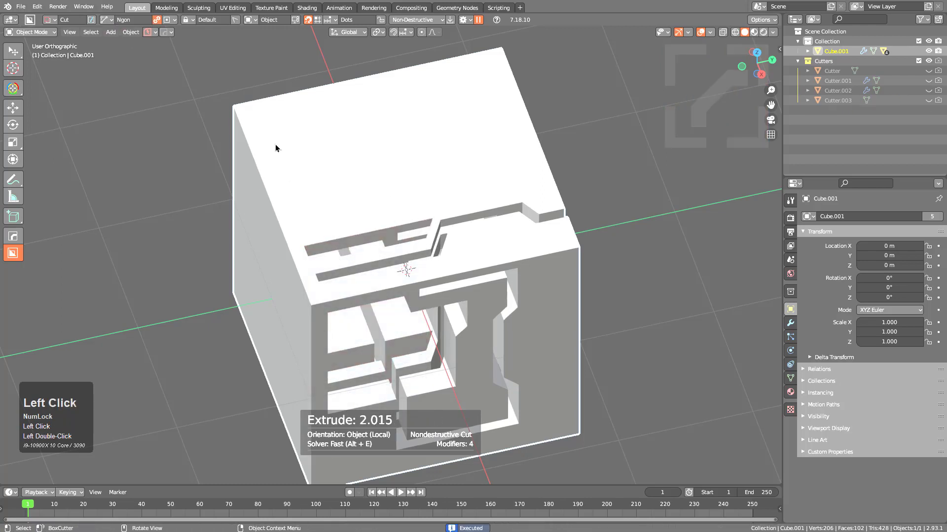
Step: Enable Lasso for the Ngon shape and cut two freehand curved sections off the far corners of the cube
left_click(150, 32)
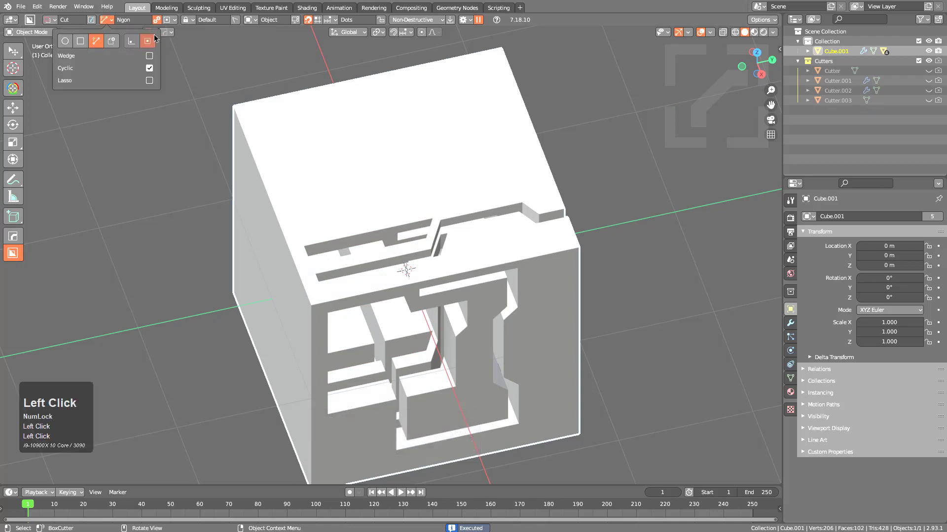
left_click(106, 20)
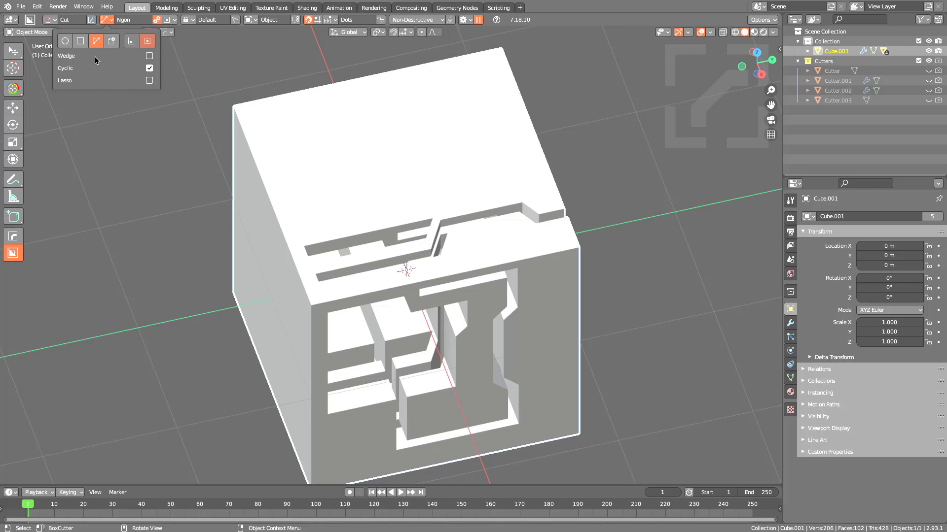
left_click(149, 81)
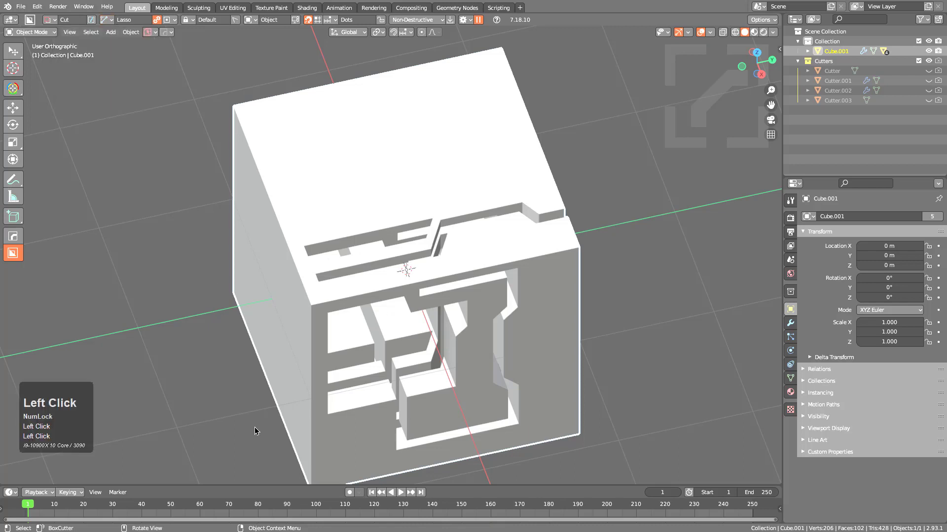
mouse_move(254, 431)
left_mouse_down()
mouse_move(236, 356)
mouse_move(267, 278)
mouse_move(247, 218)
mouse_move(364, 142)
mouse_move(271, 61)
mouse_move(110, 144)
mouse_move(126, 323)
mouse_move(175, 377)
left_mouse_up()
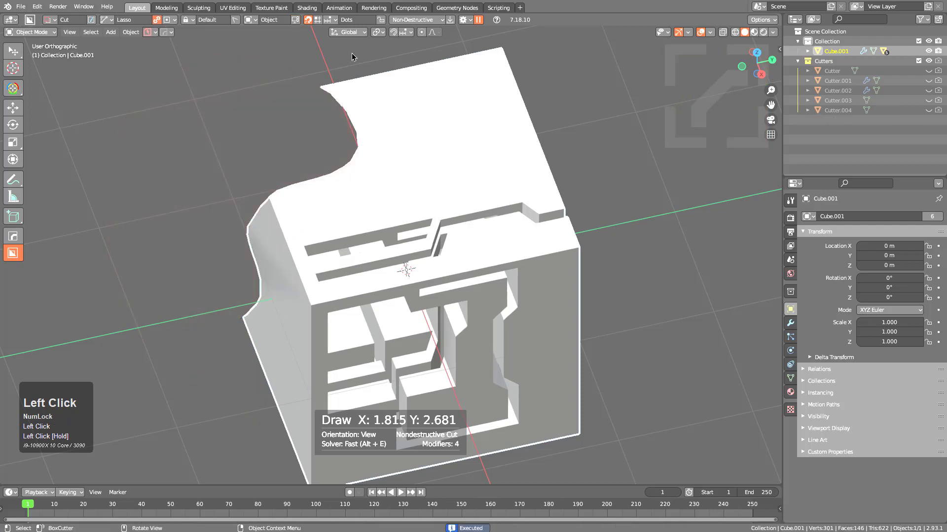
mouse_move(351, 57)
left_mouse_down()
mouse_move(364, 104)
mouse_move(440, 99)
mouse_move(491, 135)
mouse_move(504, 189)
mouse_move(591, 163)
mouse_move(578, 68)
mouse_move(516, 25)
mouse_move(439, 26)
mouse_move(402, 46)
left_mouse_up()
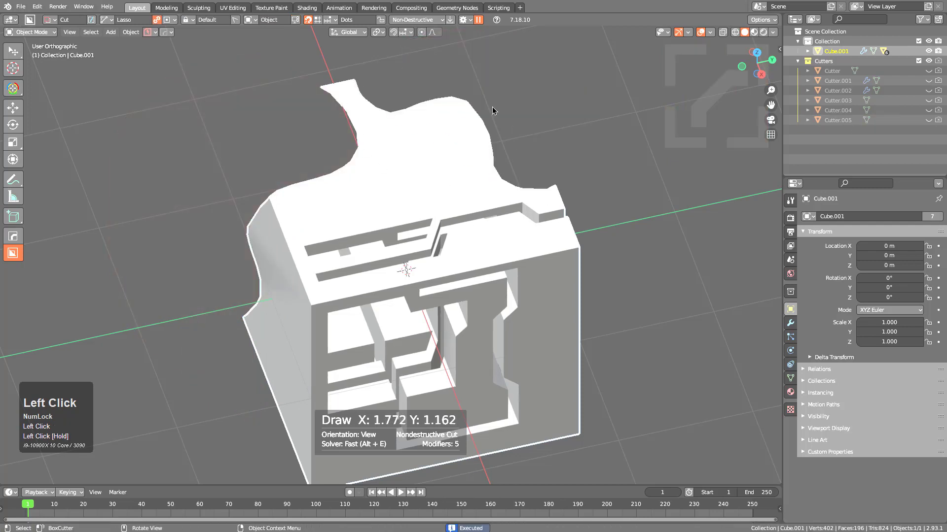
Step: Turn off Cyclic for the lasso and cut a winding freehand line 2.015 deep through the top of the cube
left_click(155, 21)
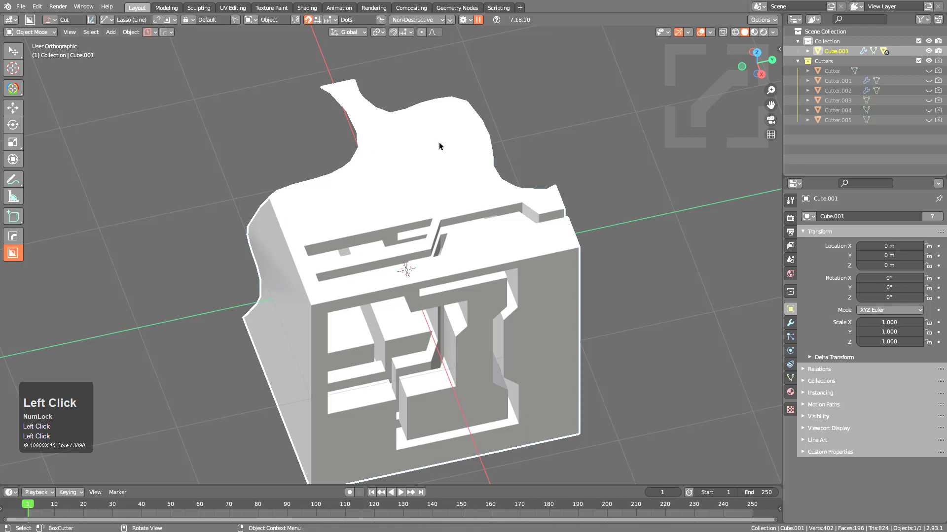
mouse_move(462, 135)
left_mouse_down()
mouse_move(450, 113)
mouse_move(425, 123)
mouse_move(431, 165)
mouse_move(460, 182)
mouse_move(439, 207)
mouse_move(407, 206)
mouse_move(380, 176)
mouse_move(340, 203)
mouse_move(401, 256)
left_mouse_up()
mouse_move(360, 280)
left_mouse_down()
mouse_move(453, 339)
mouse_move(517, 262)
mouse_move(488, 237)
left_mouse_up()
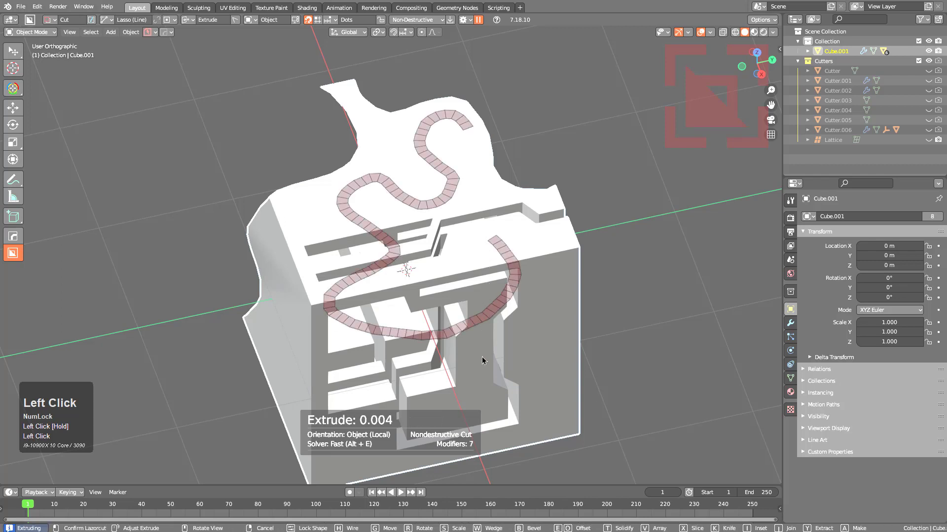
scroll(488, 468, "down", 2)
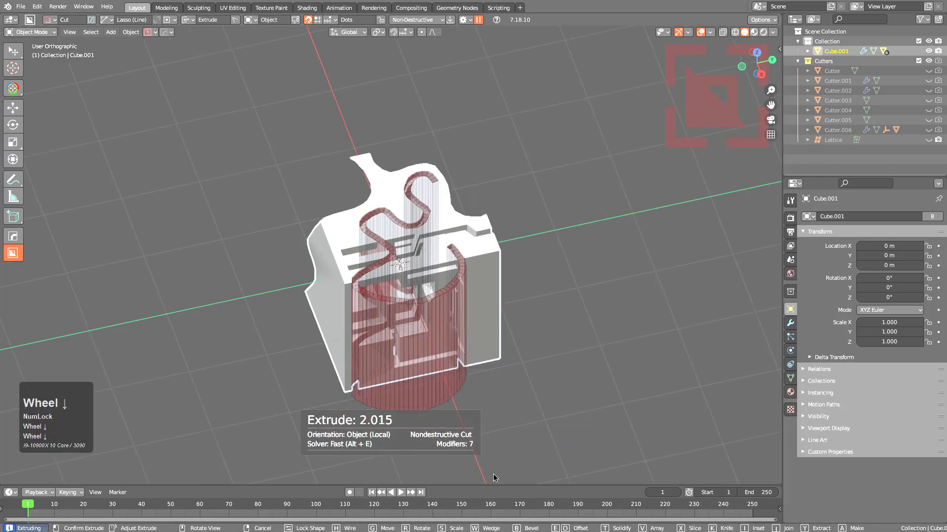
left_click(475, 407)
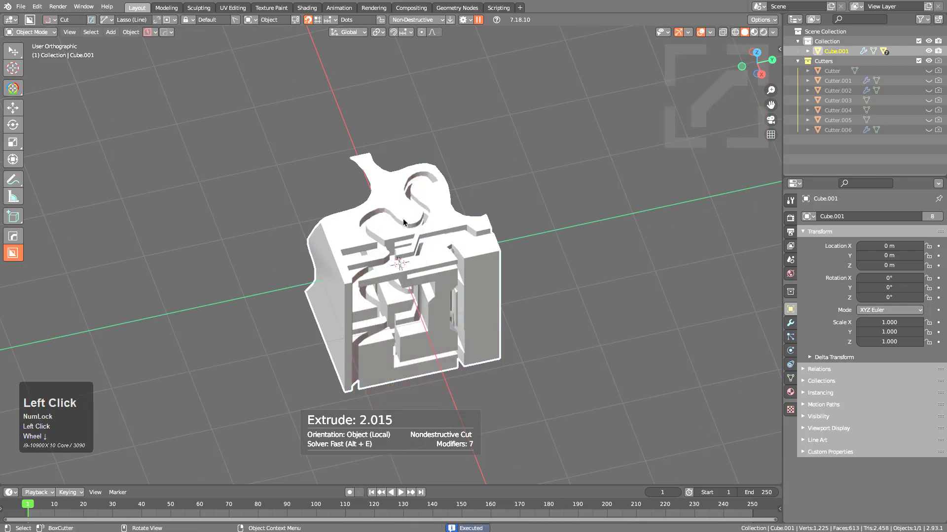
Step: Switch the shape to Custom and cut the default custom shape 0.236 deep across most of the new cube's top face
left_click(106, 20)
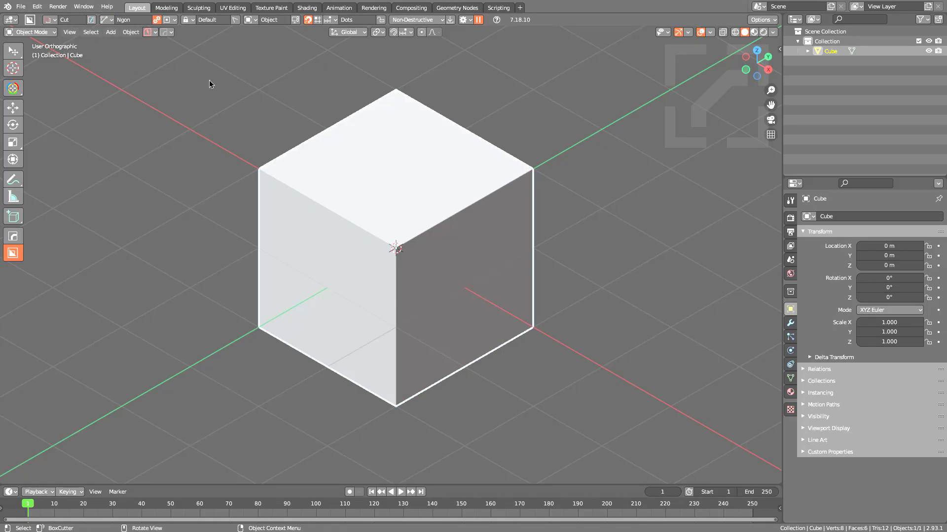
left_click(108, 23)
left_click(112, 41)
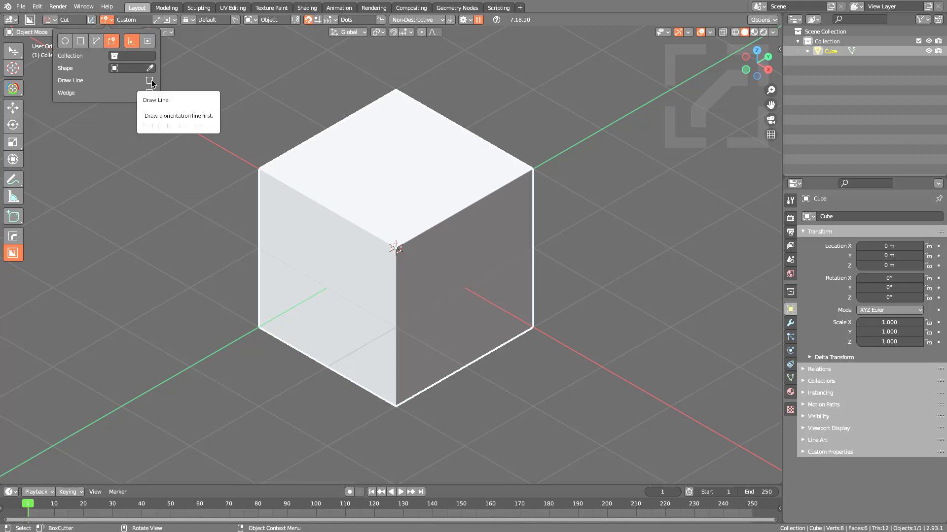
mouse_move(398, 104)
left_mouse_down()
mouse_move(380, 211)
mouse_move(395, 202)
mouse_move(400, 226)
mouse_move(395, 186)
mouse_move(371, 248)
mouse_move(377, 280)
mouse_move(388, 248)
mouse_move(387, 135)
mouse_move(401, 228)
left_mouse_up()
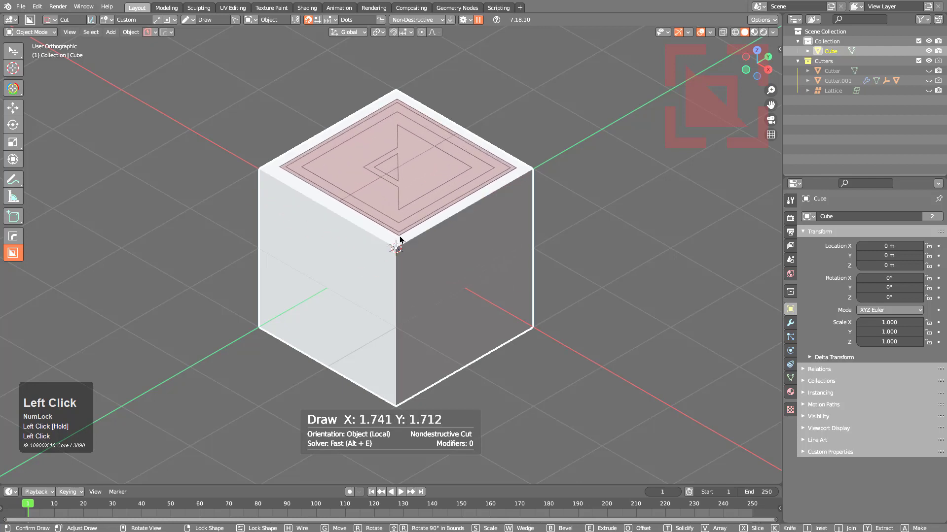
key("Escape")
mouse_move(395, 167)
left_mouse_down()
mouse_move(607, 232)
mouse_move(469, 173)
mouse_move(563, 212)
mouse_move(483, 166)
mouse_move(534, 195)
mouse_move(501, 167)
mouse_move(685, 224)
mouse_move(666, 141)
mouse_move(197, 288)
mouse_move(463, 217)
mouse_move(415, 370)
mouse_move(383, 188)
mouse_move(410, 262)
mouse_move(392, 235)
mouse_move(397, 241)
left_mouse_up()
left_click(415, 253)
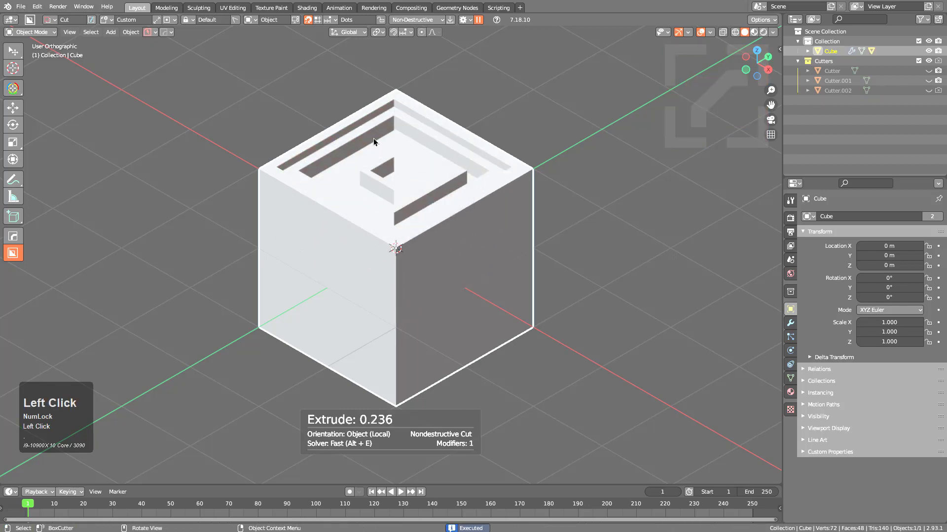
Step: Enable Draw Line for the custom shape and cut it 0.139 deep along a tilted line on the cube's side face
left_click(156, 21)
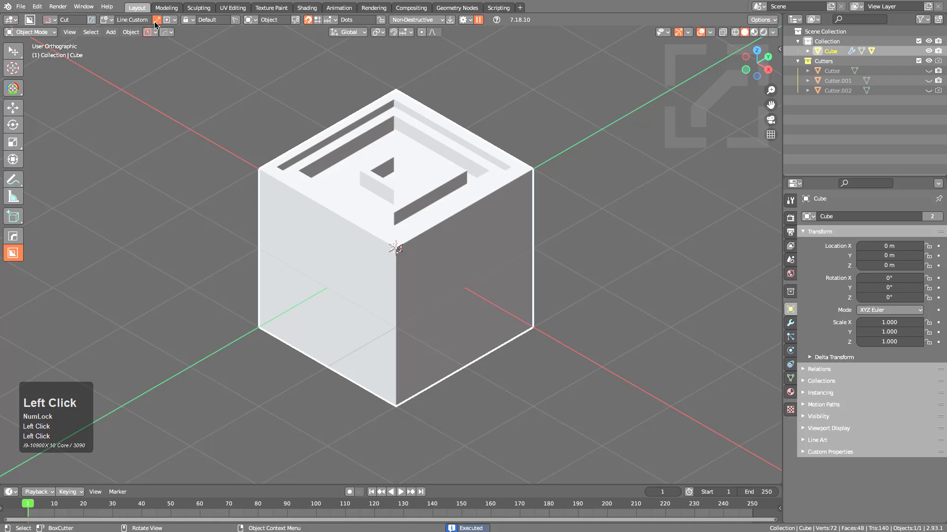
middle_click_drag(403, 277, 395, 283)
scroll(424, 239, "up", 2)
mouse_move(441, 215)
left_mouse_down()
mouse_move(417, 265)
mouse_move(368, 321)
mouse_move(473, 364)
mouse_move(469, 383)
mouse_move(450, 359)
mouse_move(454, 386)
mouse_move(439, 401)
mouse_move(453, 377)
left_mouse_up()
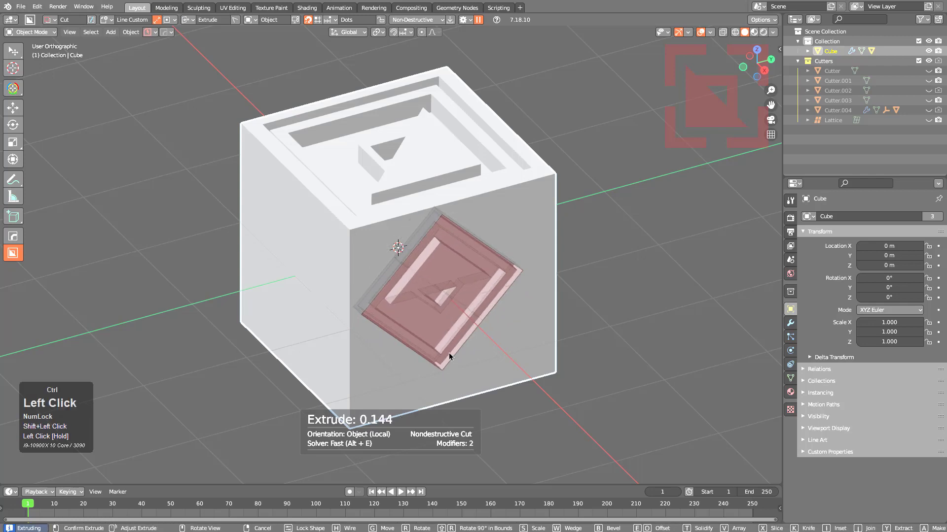
left_click(417, 292)
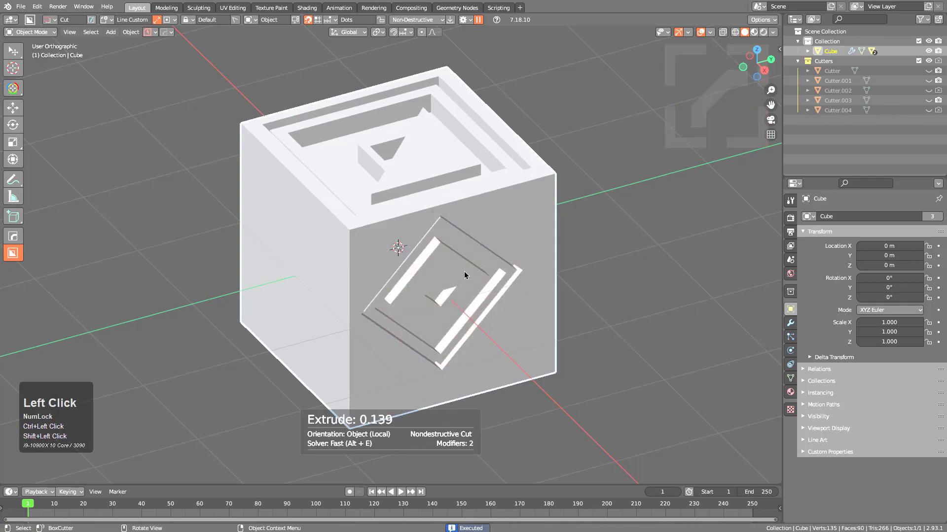
middle_click_drag(465, 274, 291, 310)
scroll(298, 211, "up", 3)
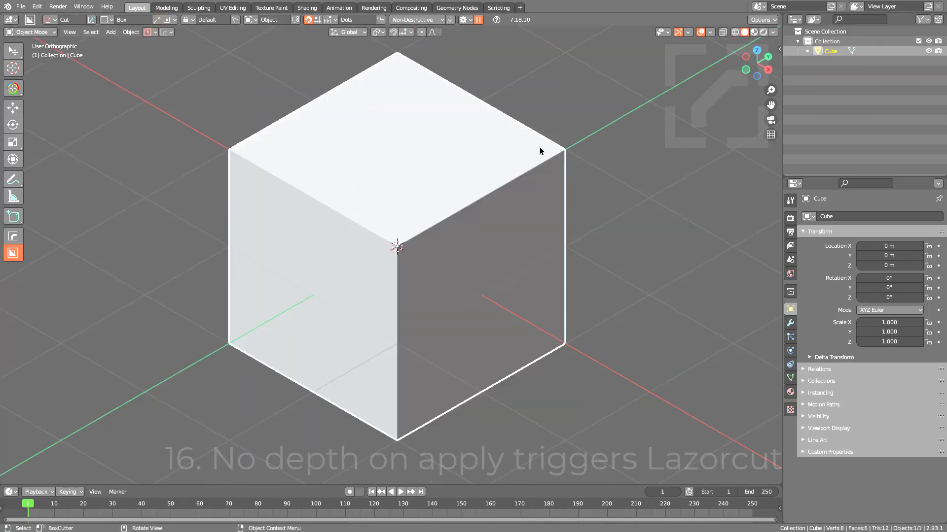
Step: Lazorcut a box of about 0.454 by 0.993 at the new cube's top edge without depth, and cut a second box 2.708 deep
mouse_move(541, 151)
left_mouse_down()
mouse_move(486, 196)
mouse_move(495, 217)
left_mouse_up()
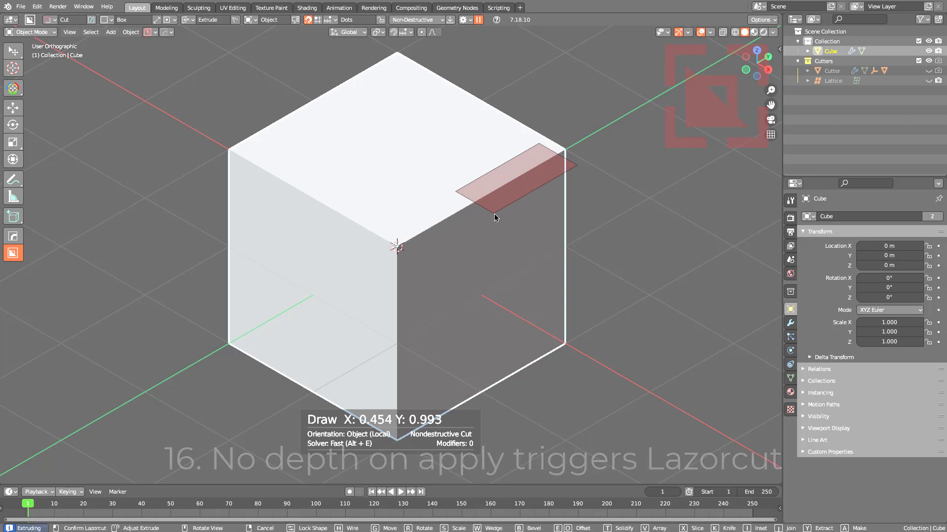
left_click(494, 214)
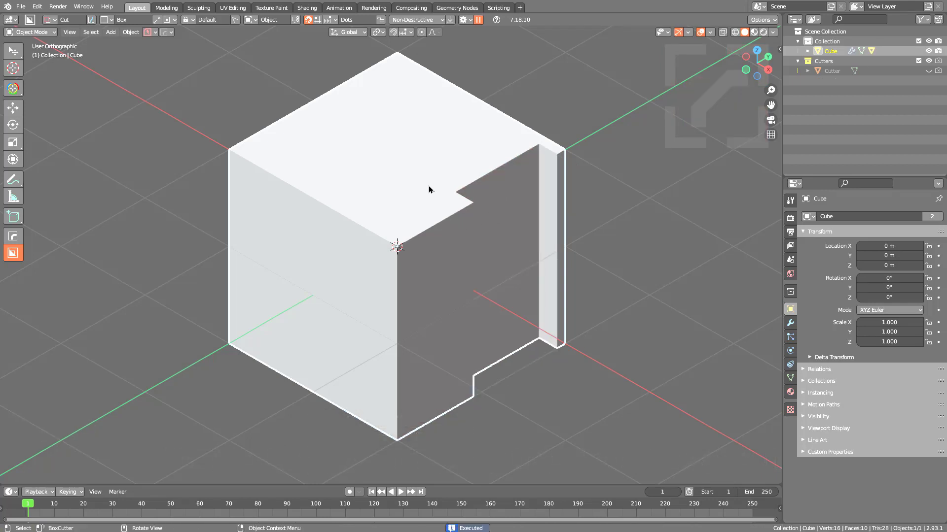
mouse_move(429, 190)
left_mouse_down()
mouse_move(423, 245)
mouse_move(448, 257)
left_mouse_up()
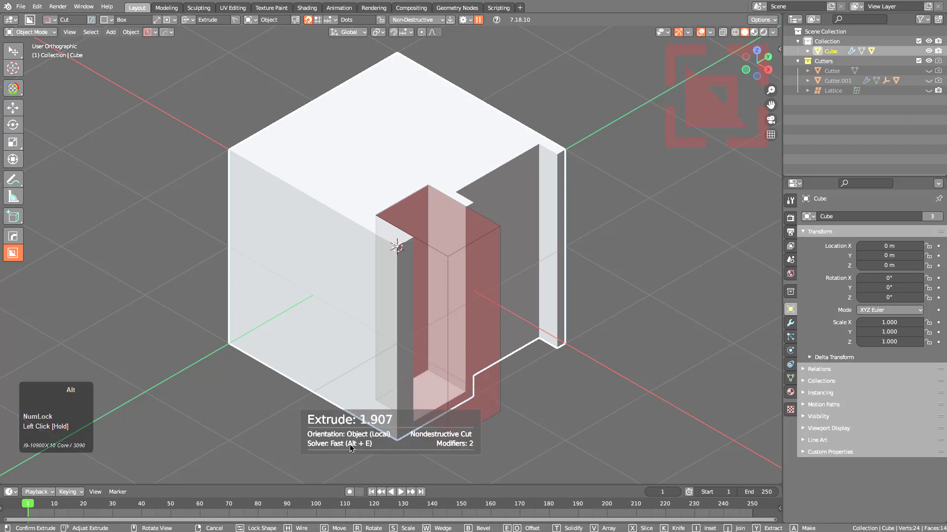
scroll(360, 444, "down", 3)
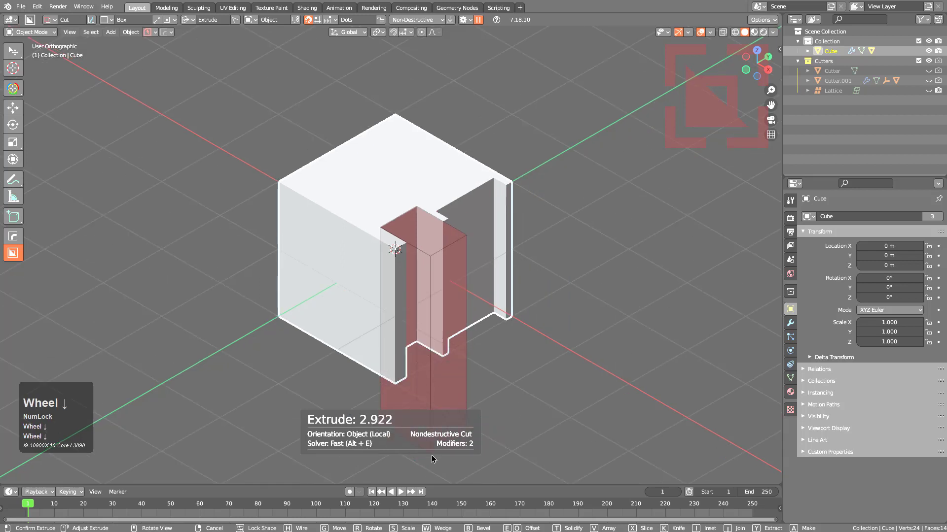
left_click(460, 442)
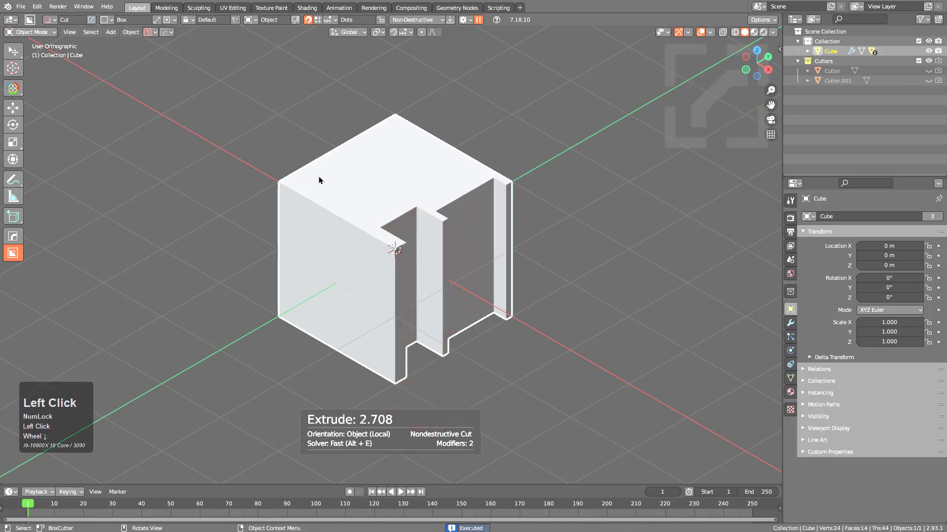
Step: Lazorcut boxes of about 0.548 by 0.784 and 0.317 by 1.094 at the top face's edges, plus one across the rear side edge
left_click_drag(319, 181, 305, 221)
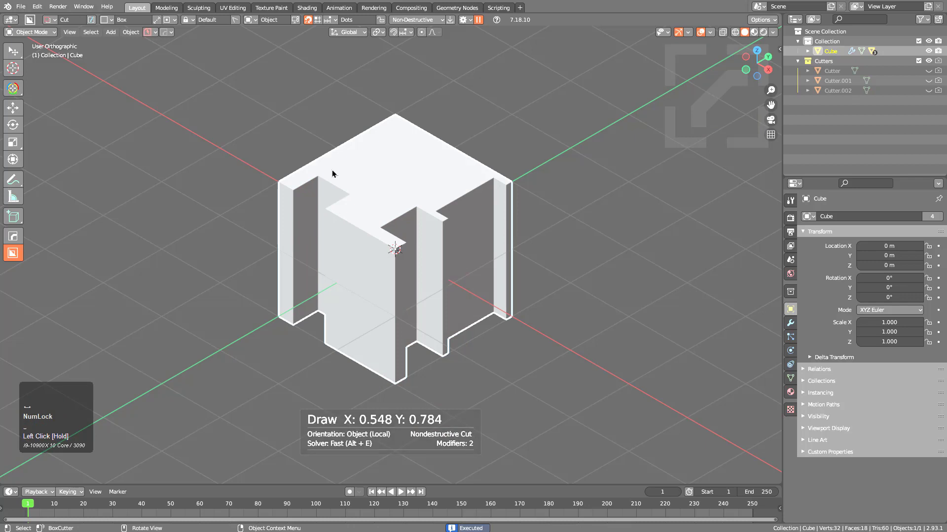
left_click_drag(329, 176, 387, 111)
left_click(393, 148)
double_click(480, 120)
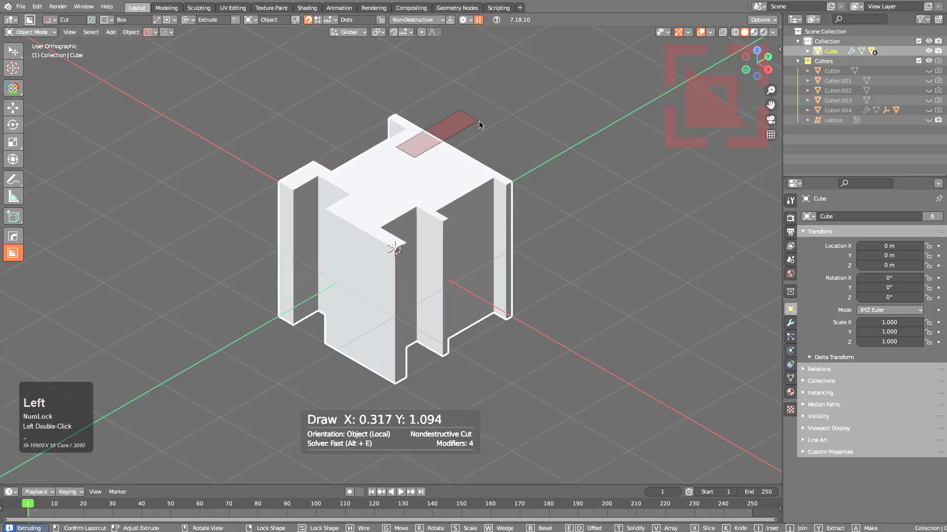
Step: Lazorcut a box of about 0.649 by 0.896 at the rear edge and one of 0.399 by 0.990 inside the top face
left_click(489, 170)
left_click(517, 149)
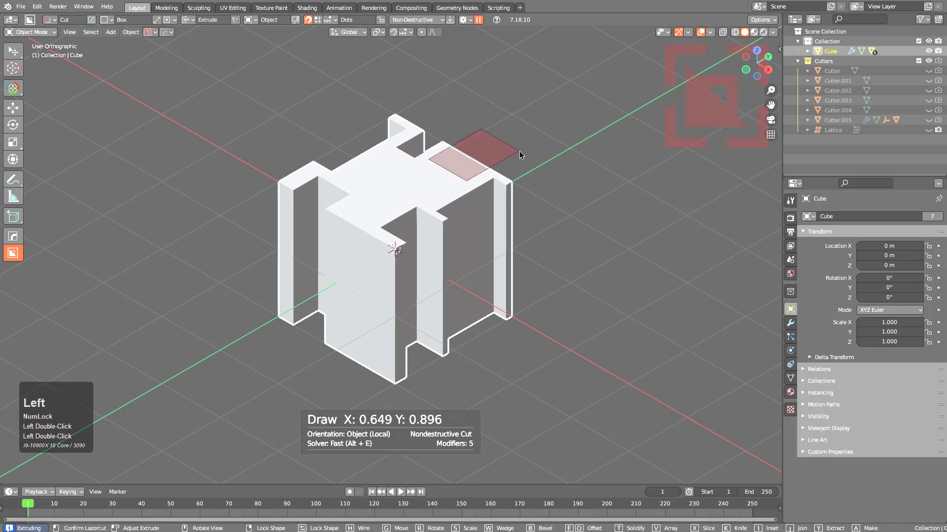
left_click_drag(422, 166, 389, 215)
left_click(388, 216)
Step: Switch the shape to Circle and lazorcut it into the cube's front side face
key("d")
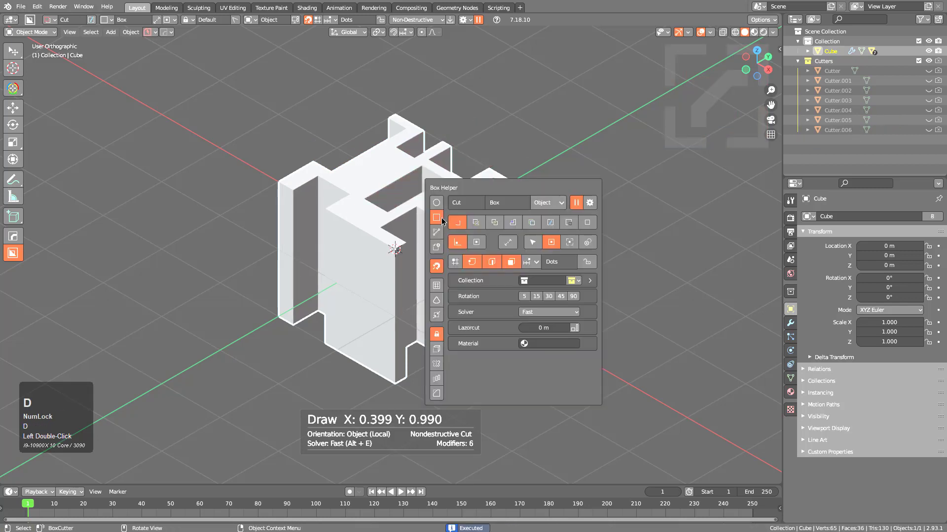
left_click(438, 208)
left_click(360, 267)
left_click(391, 315)
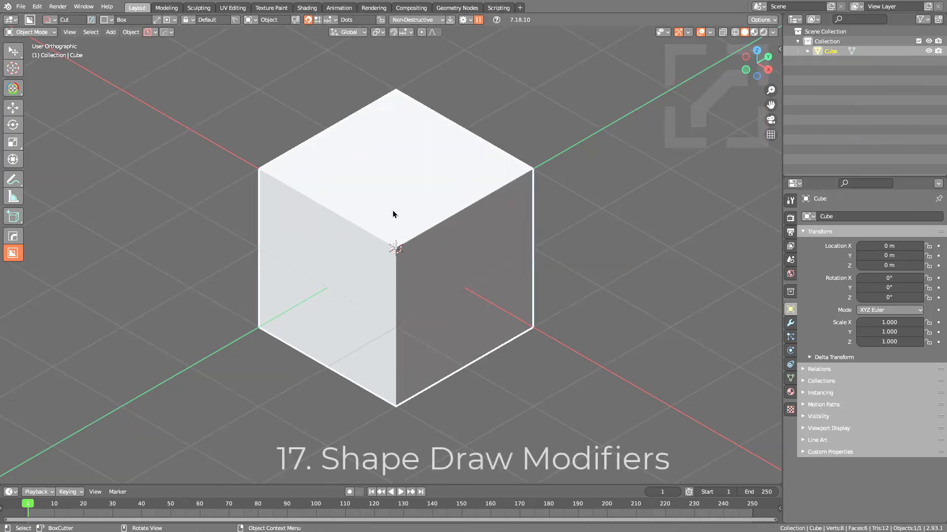
Step: Cut a box 1.726 deep centred on the back corner of the new cube's top face
mouse_move(396, 98)
left_mouse_down()
mouse_move(395, 266)
mouse_move(382, 197)
mouse_move(386, 220)
left_mouse_up()
key("alt")
left_click(355, 387)
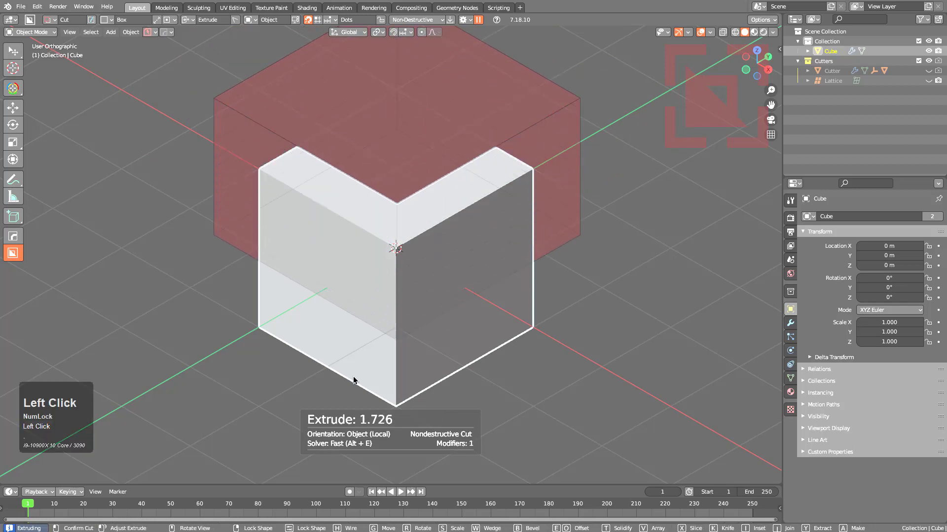
Step: Switch the shape to Circle and cut a large round hole through the wall's outer side face
middle_click_drag(423, 241, 402, 232)
key("d")
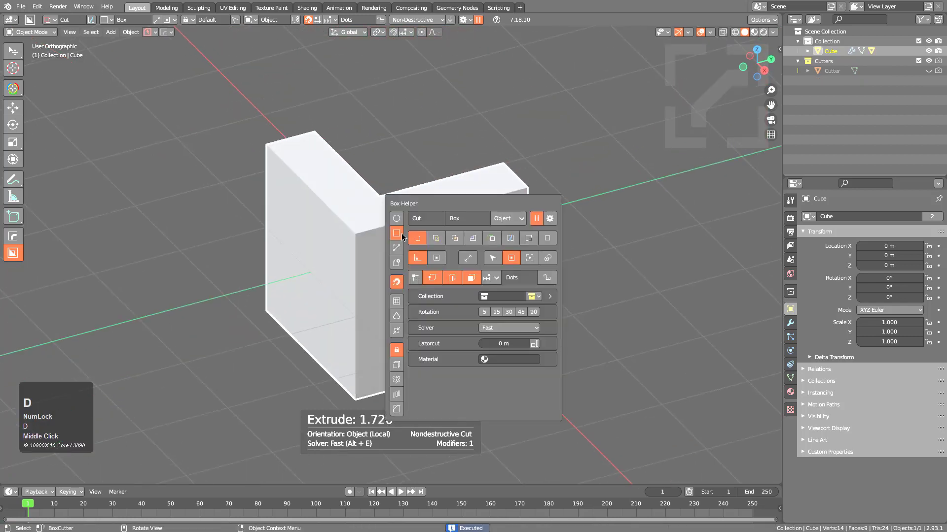
left_click(397, 219)
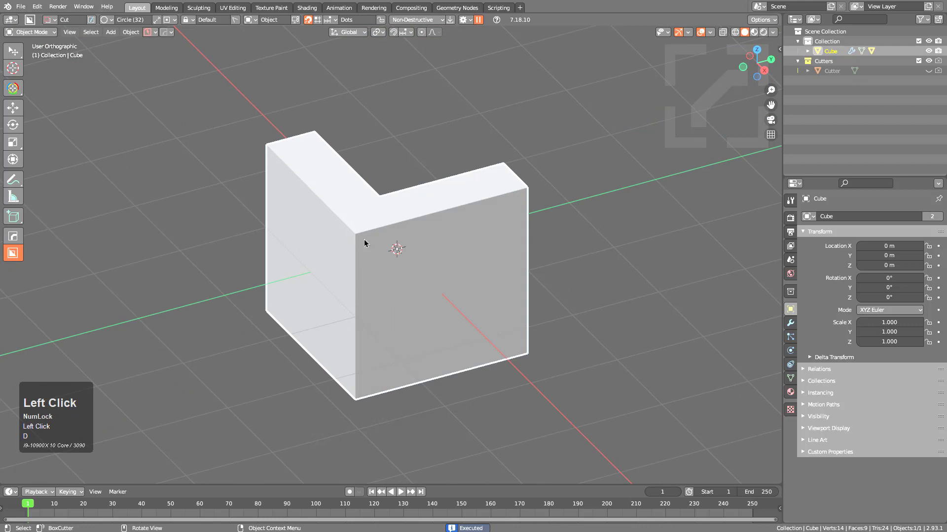
mouse_move(372, 243)
left_mouse_down()
mouse_move(442, 271)
mouse_move(421, 251)
mouse_move(446, 262)
mouse_move(397, 236)
mouse_move(483, 294)
mouse_move(516, 355)
mouse_move(424, 359)
mouse_move(508, 314)
mouse_move(488, 380)
mouse_move(429, 363)
mouse_move(409, 380)
mouse_move(502, 321)
mouse_move(481, 334)
mouse_move(482, 309)
mouse_move(392, 245)
mouse_move(463, 268)
mouse_move(412, 303)
mouse_move(425, 269)
mouse_move(427, 285)
mouse_move(510, 331)
left_mouse_up()
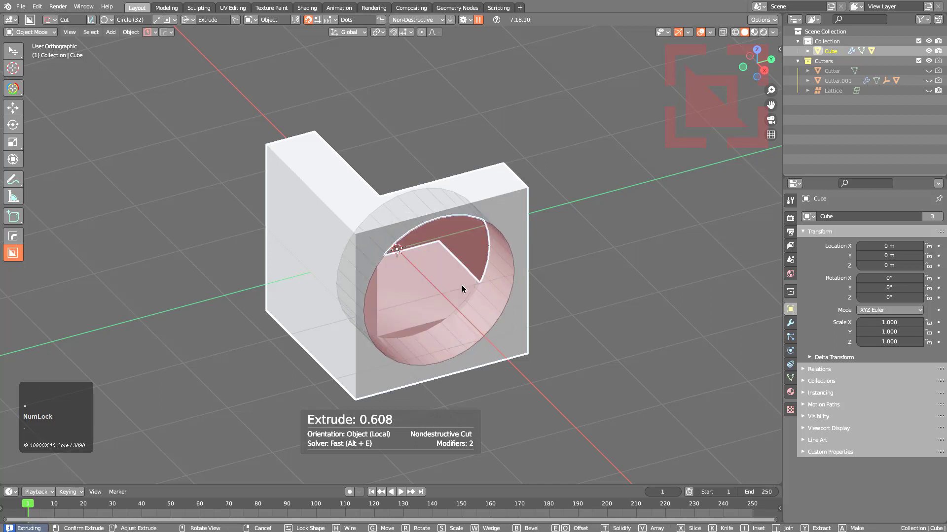
left_click(428, 255)
Step: Switch the cutter shape to Custom
mouse_move(381, 314)
middle_mouse_down()
mouse_move(393, 312)
mouse_move(389, 326)
middle_mouse_up()
key("d")
left_click(389, 338)
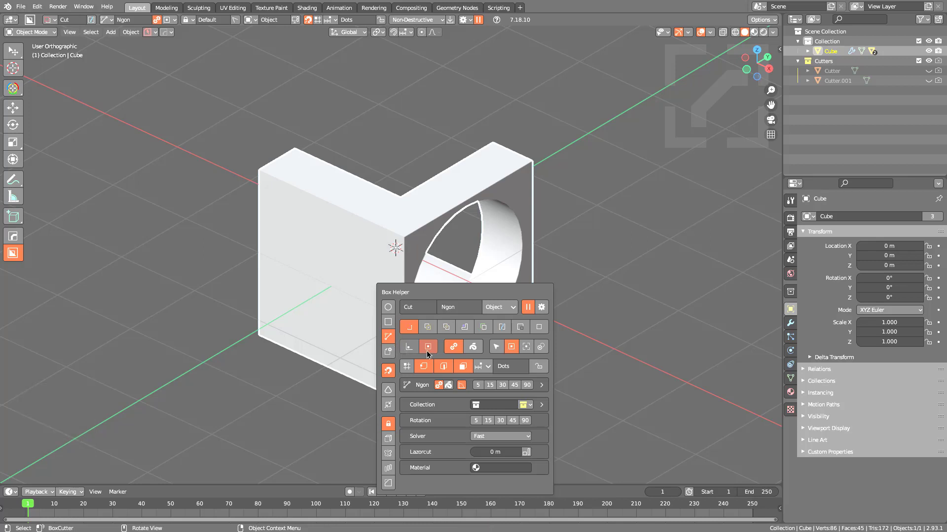
left_click(389, 351)
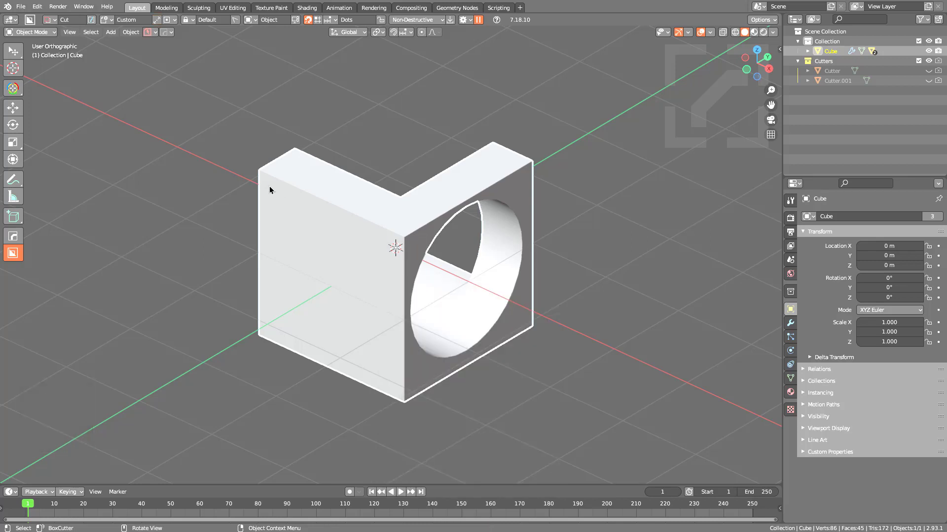
mouse_move(271, 191)
left_mouse_down()
mouse_move(348, 328)
mouse_move(318, 261)
left_mouse_up()
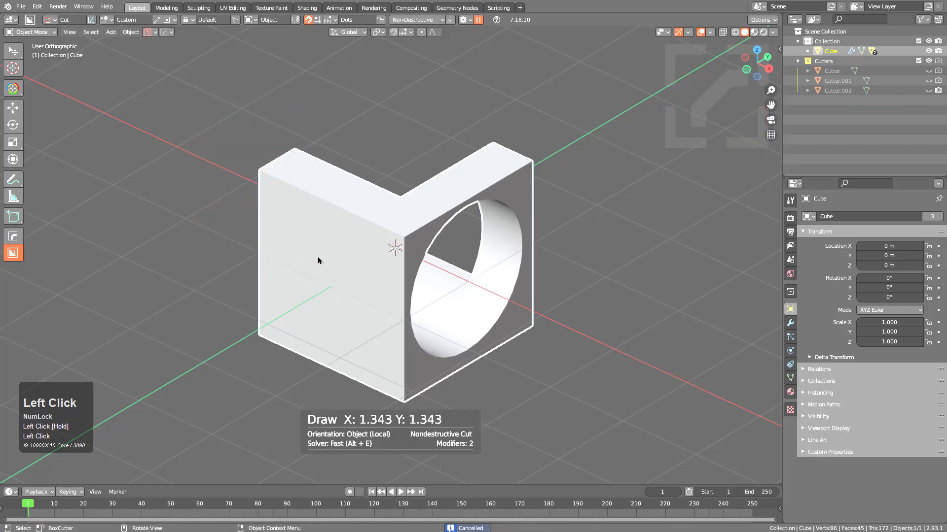
key("d")
left_click(344, 247)
mouse_move(271, 188)
left_mouse_down()
mouse_move(369, 366)
mouse_move(354, 318)
mouse_move(391, 386)
mouse_move(367, 332)
mouse_move(380, 338)
mouse_move(342, 270)
mouse_move(377, 329)
mouse_move(353, 287)
mouse_move(359, 311)
mouse_move(362, 300)
left_mouse_up()
right_click(386, 281)
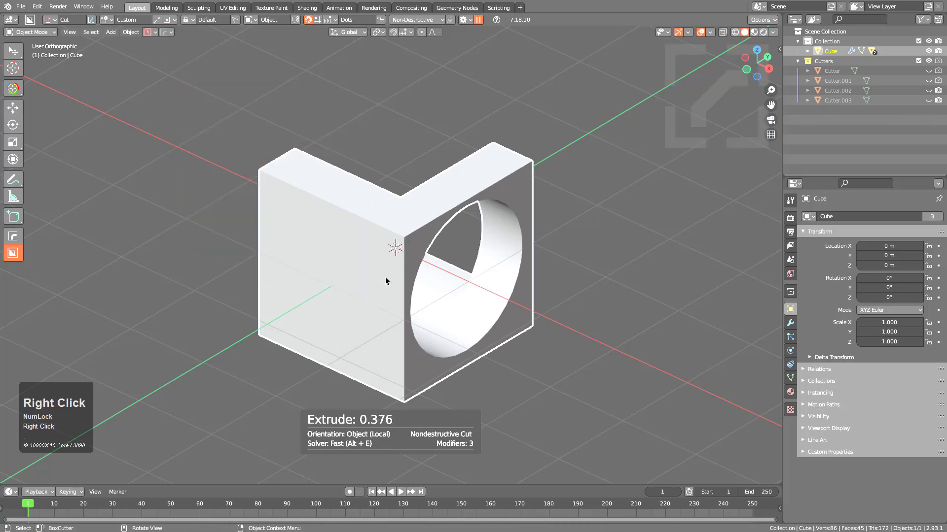
Step: Adjust the custom shape's draw settings and cut it from corner to corner across the plain side face
key("d")
left_click(384, 239)
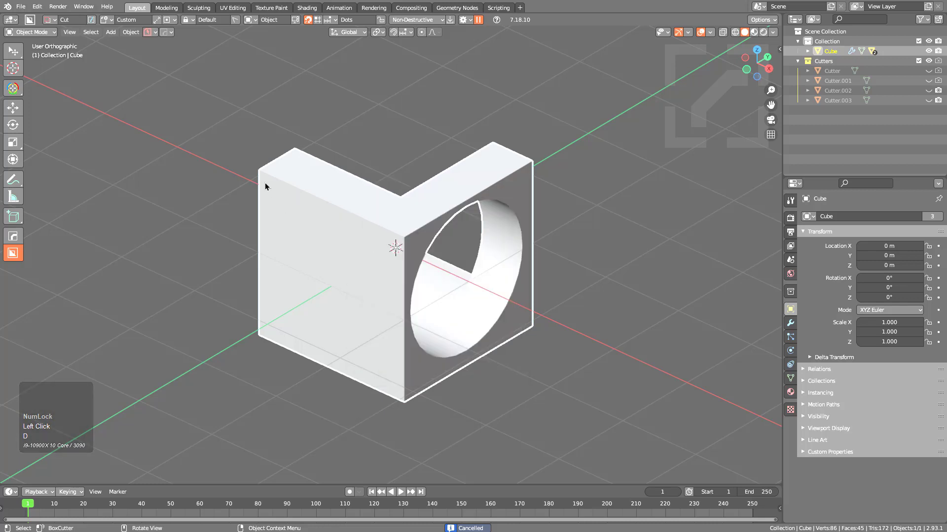
mouse_move(266, 186)
left_mouse_down()
mouse_move(351, 358)
mouse_move(390, 384)
left_mouse_up()
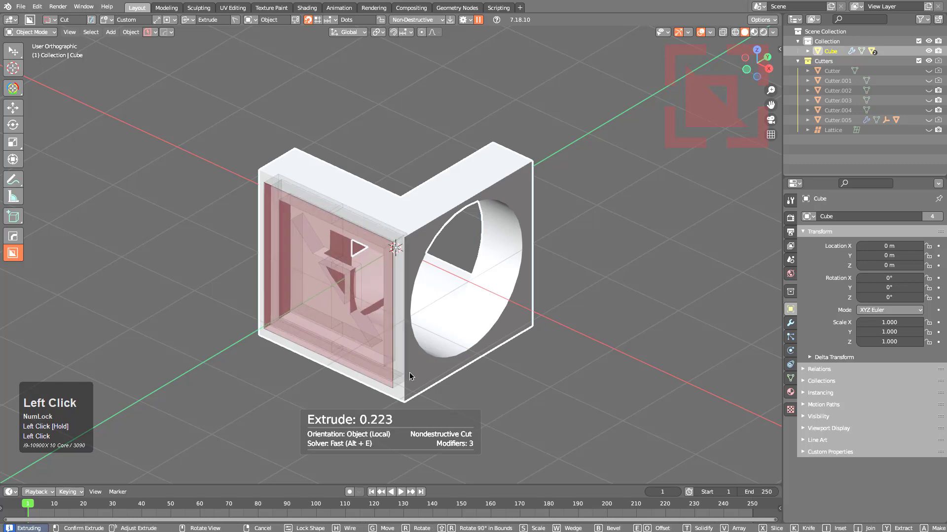
left_click(356, 317)
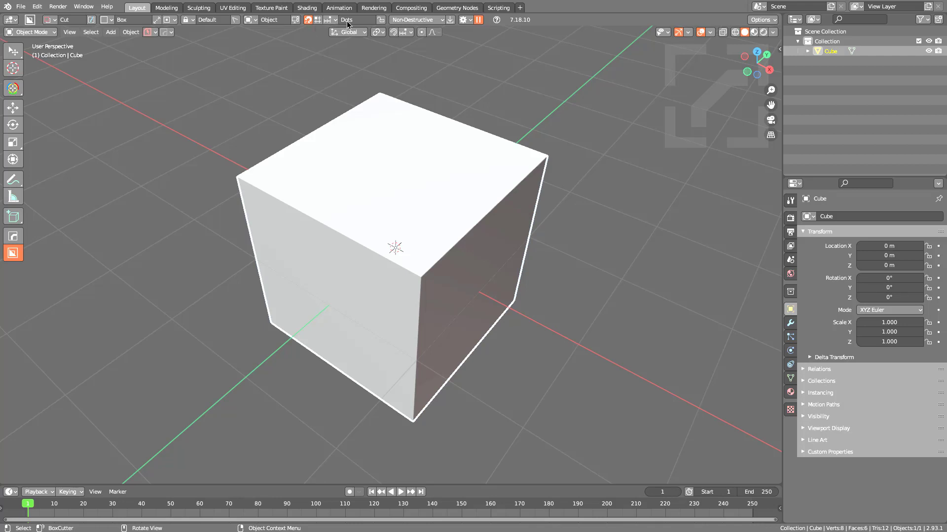
Step: Snap to the midpoint dot of the new cube's top edge and cut a box 2.015 deep centred along that edge
key("ctrl")
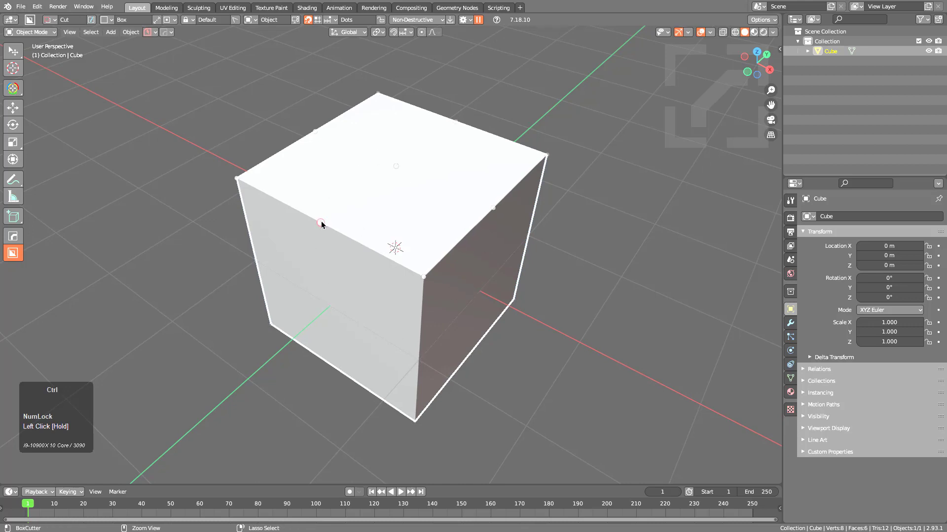
left_click_drag(321, 225, 399, 288)
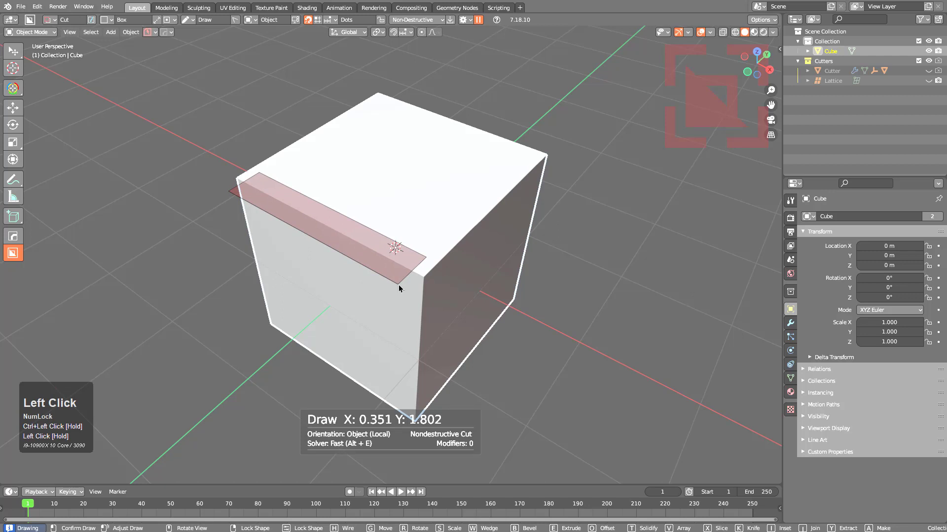
mouse_move(400, 289)
left_mouse_down()
mouse_move(437, 363)
mouse_move(469, 282)
mouse_move(547, 220)
mouse_move(429, 334)
mouse_move(408, 327)
mouse_move(374, 268)
mouse_move(399, 291)
mouse_move(386, 292)
left_mouse_up()
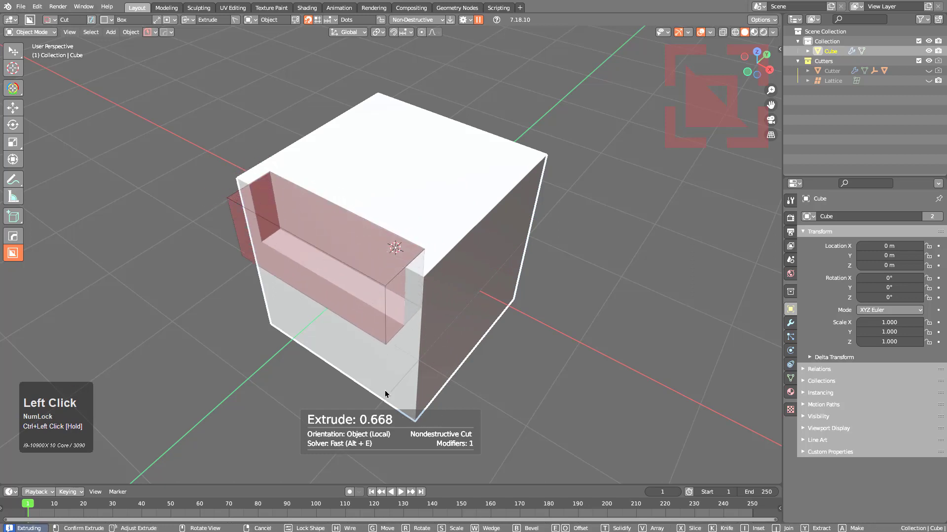
left_click(141, 386)
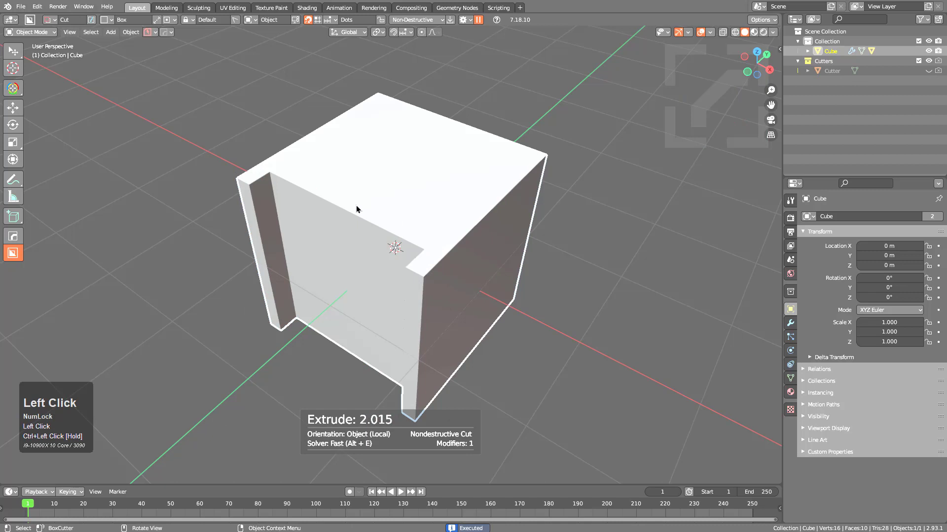
Step: Cut a box-shaped hole into the top face near the notched edge, and try a second box overlapping it
mouse_move(367, 205)
left_mouse_down()
mouse_move(497, 176)
mouse_move(441, 183)
mouse_move(498, 192)
mouse_move(406, 176)
mouse_move(509, 183)
left_mouse_up()
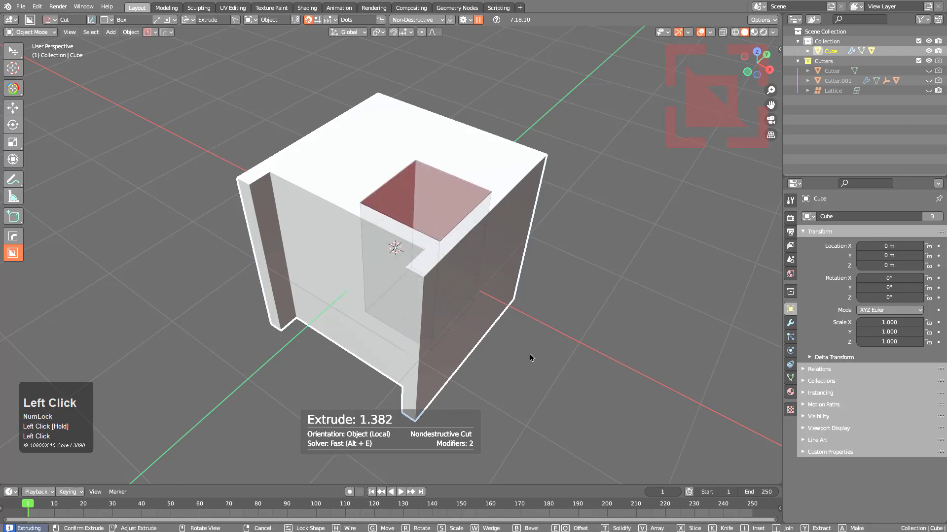
left_click(532, 372)
mouse_move(373, 137)
left_mouse_down()
mouse_move(350, 269)
mouse_move(407, 216)
left_mouse_up()
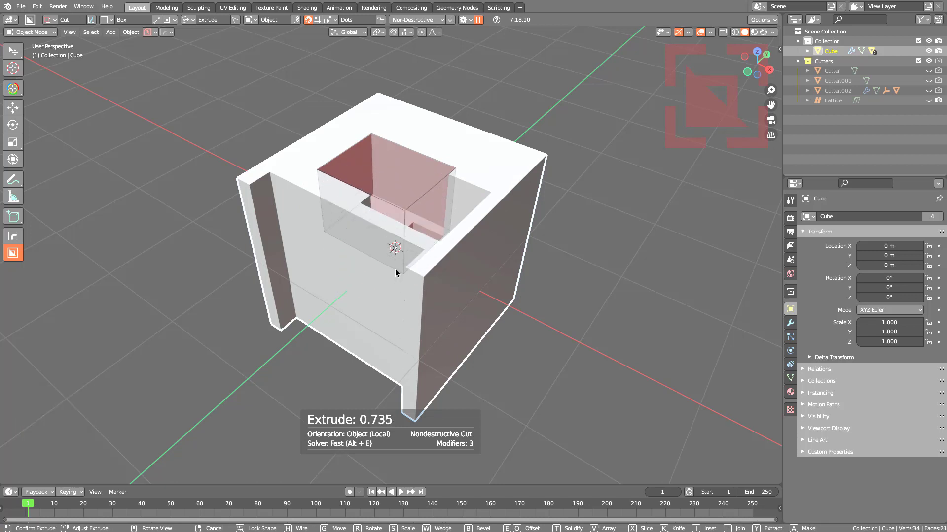
right_click(404, 209)
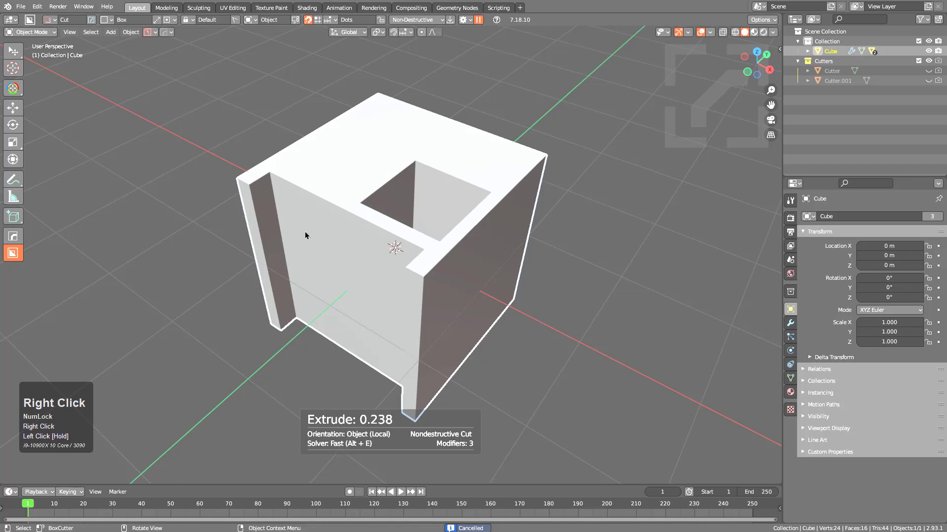
Step: Enable incremental snapping at 0.6 m and cut a large box through the top face using snapped increments
left_click(333, 22)
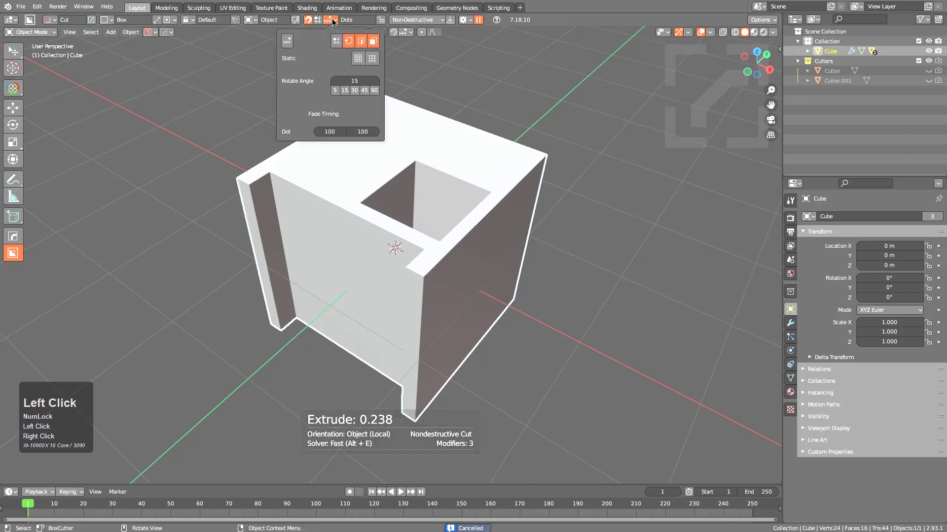
left_click(288, 41)
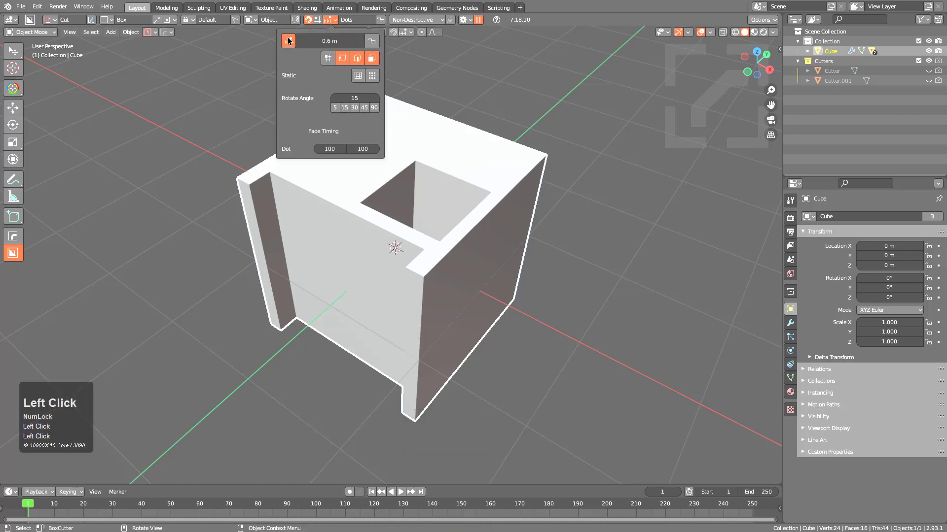
left_click_drag(406, 122, 394, 222, "ctrl")
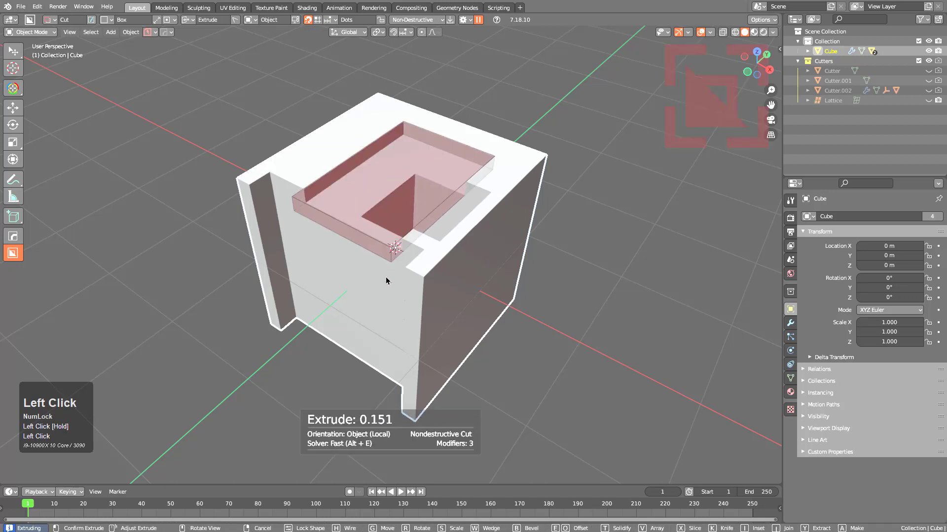
left_click_drag(385, 319, 377, 266, "ctrl")
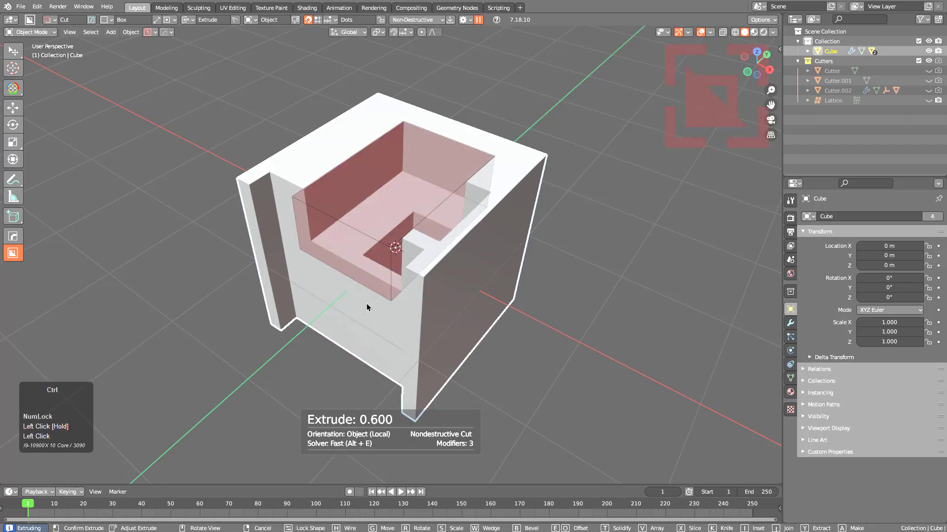
left_click(344, 480)
Step: Cut a box 0.531 deep into the notched side of the cube
middle_click_drag(359, 213, 391, 267)
mouse_move(391, 267)
left_mouse_down()
mouse_move(502, 312)
mouse_move(448, 281)
mouse_move(450, 272)
mouse_move(417, 287)
mouse_move(461, 297)
left_mouse_up()
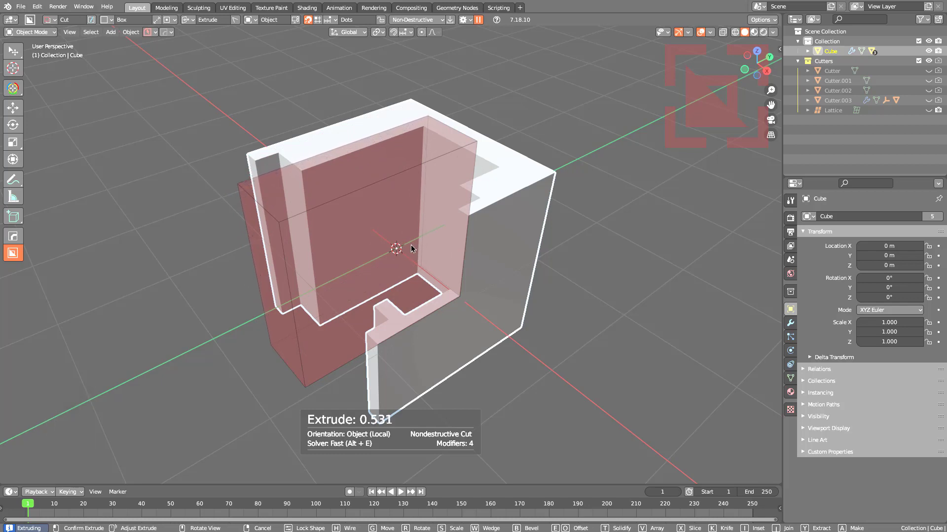
left_click(411, 247)
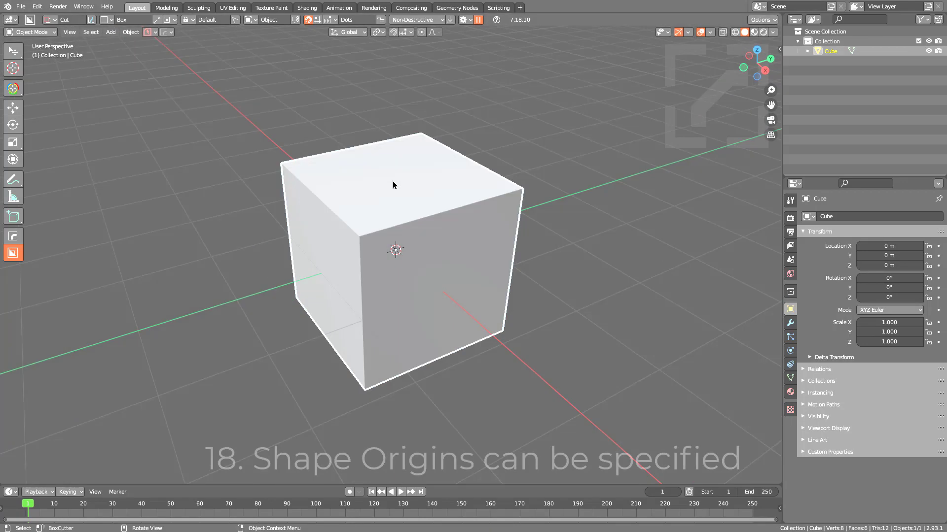
Step: Try a box cut on the new cube's top face, and open the shape origin options
mouse_move(392, 184)
left_mouse_down()
mouse_move(557, 191)
mouse_move(516, 195)
mouse_move(628, 217)
mouse_move(546, 199)
mouse_move(482, 199)
left_mouse_up()
right_click(483, 199)
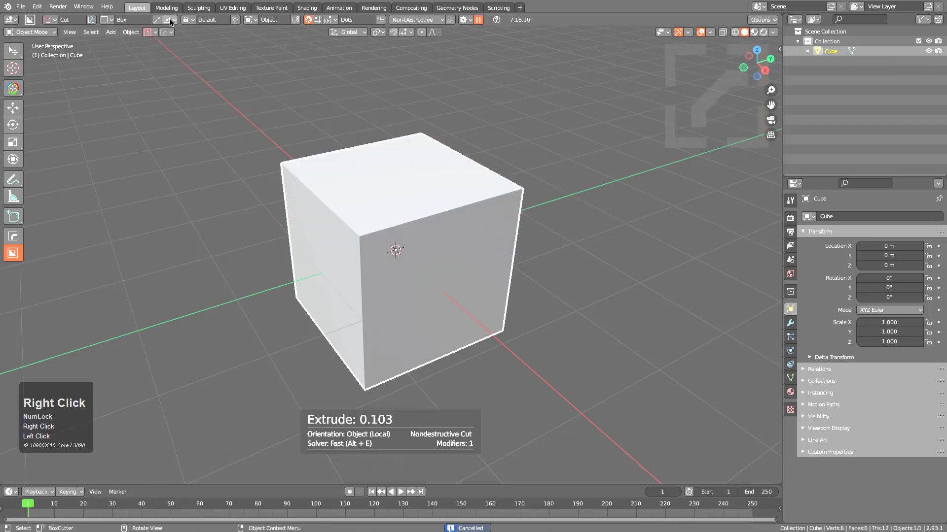
left_click(171, 22)
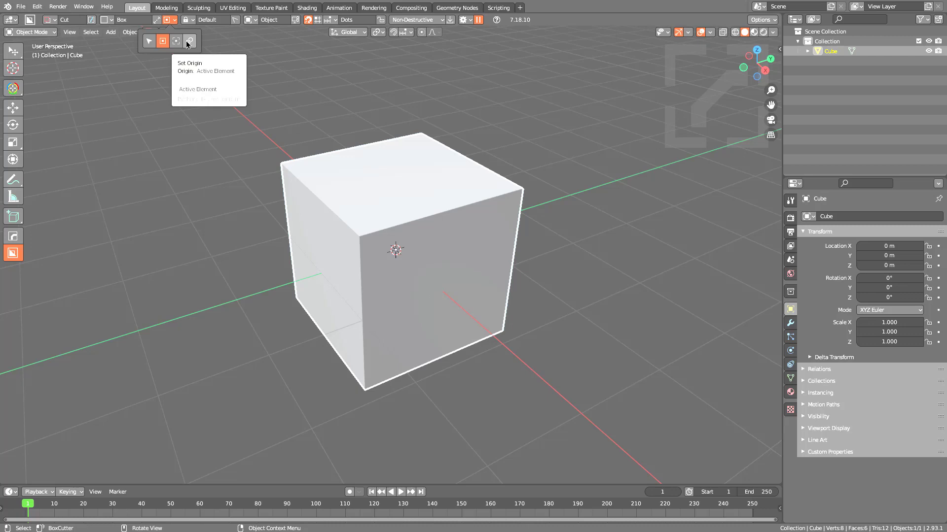
Step: Draw a box cutter about 0.784 deep over the cube's top edge and scale it up
mouse_move(404, 320)
middle_mouse_down()
mouse_move(449, 258)
mouse_move(461, 175)
middle_mouse_up()
mouse_move(461, 156)
left_mouse_down()
mouse_move(488, 217)
mouse_move(487, 387)
left_mouse_up()
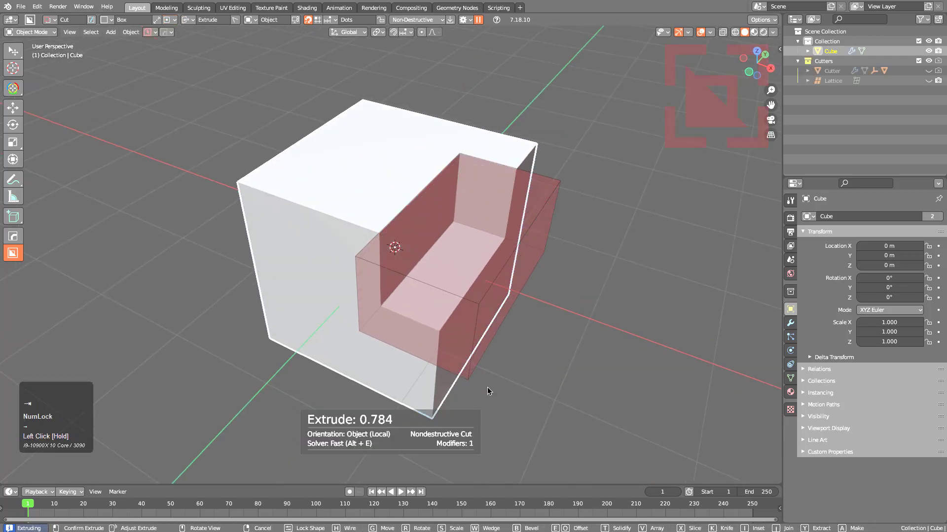
key("s")
left_click(559, 290)
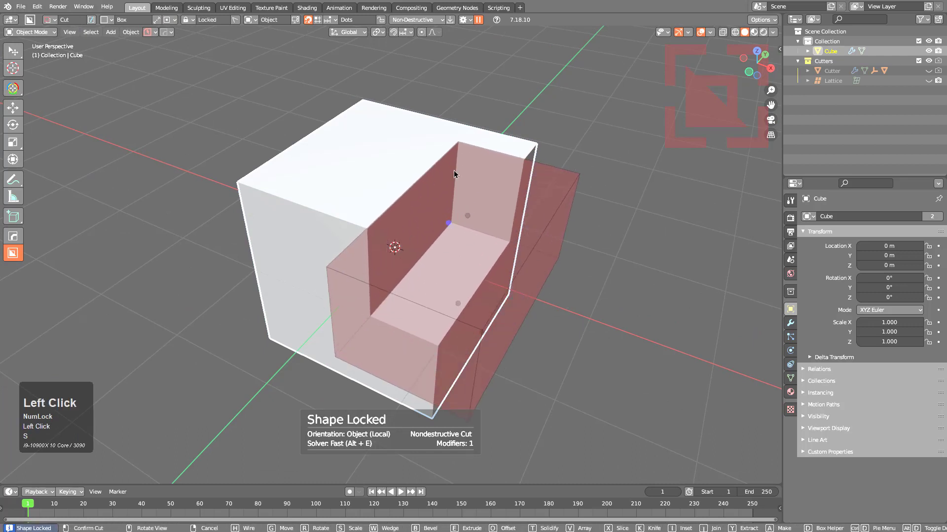
Step: Scale the locked box cutter over the cube's top edge several times, shrinking it to a small notch and enlarging it again
key("s")
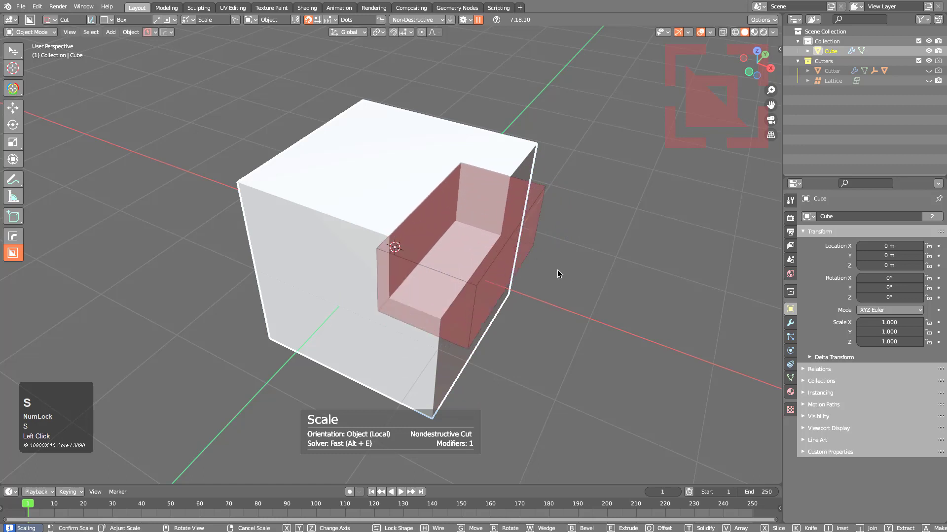
left_click(484, 219)
key("s")
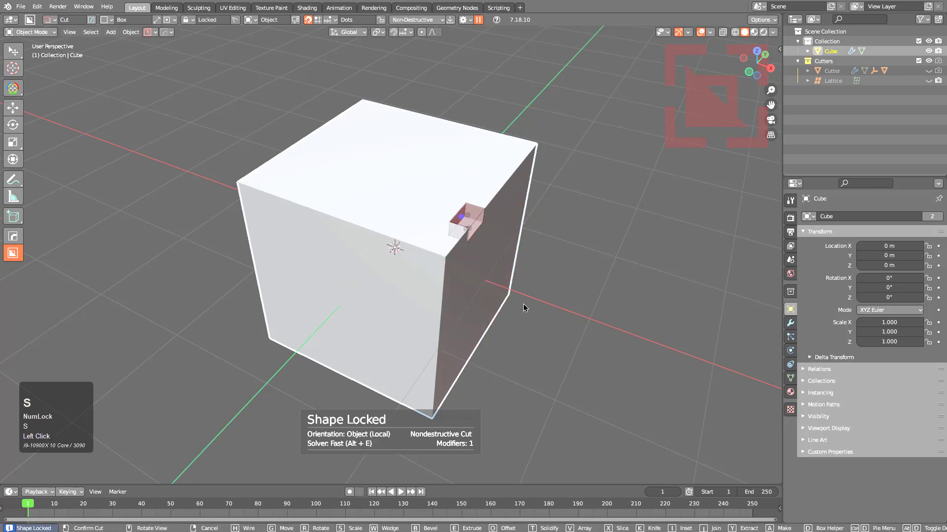
left_click(516, 228)
key("s")
left_click(581, 275)
Step: Move the box cutter to the opposite side of the cube's top face and scale it down to fit inside the face
key("g")
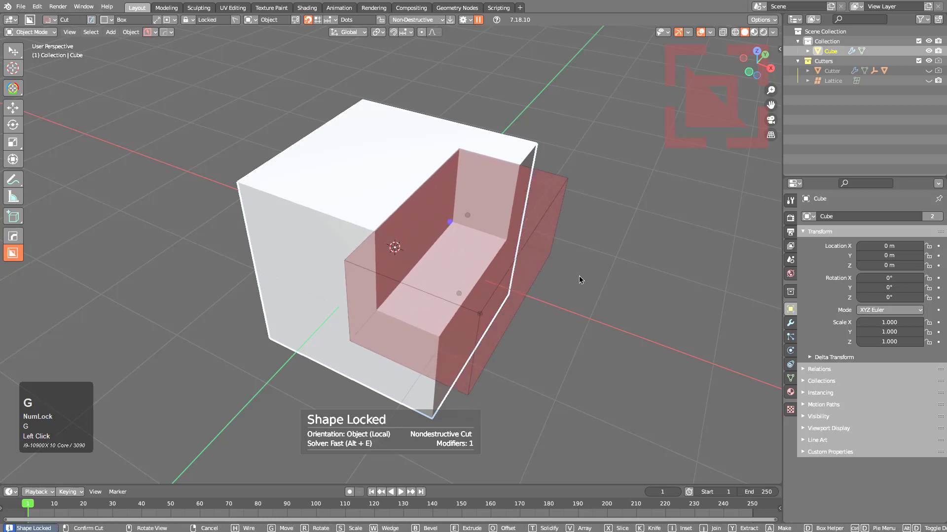
left_click(408, 190)
key("s")
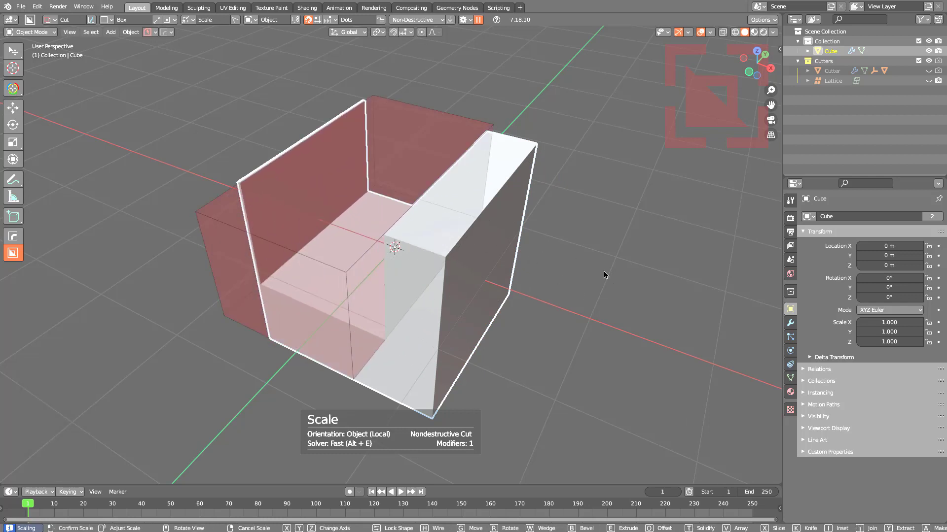
left_click(452, 215)
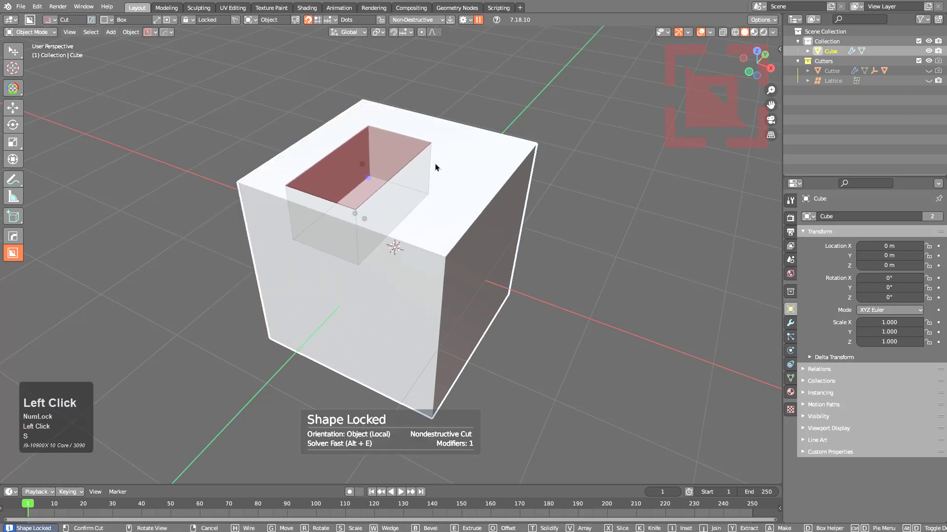
Step: Set the shape origin to Mouse and scale the cutter up until it breaks through the cube's front side
left_click(173, 24)
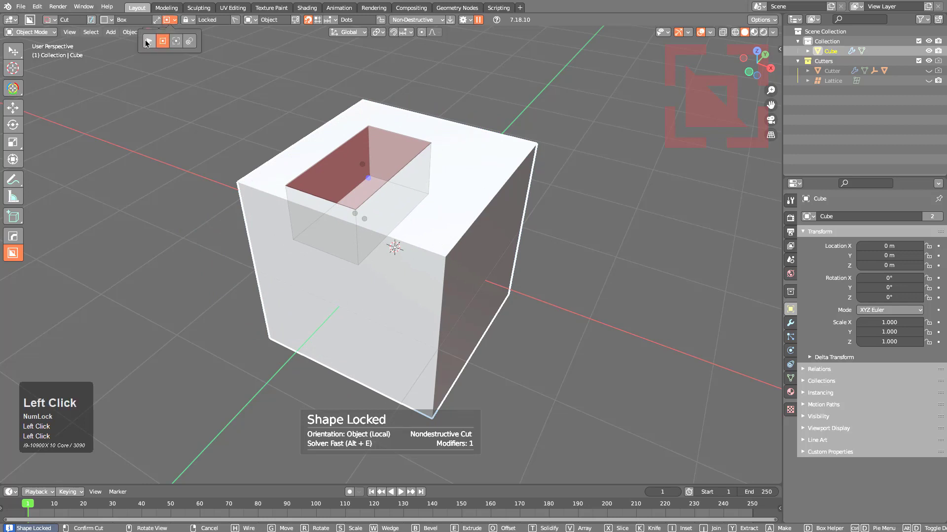
left_click(147, 43)
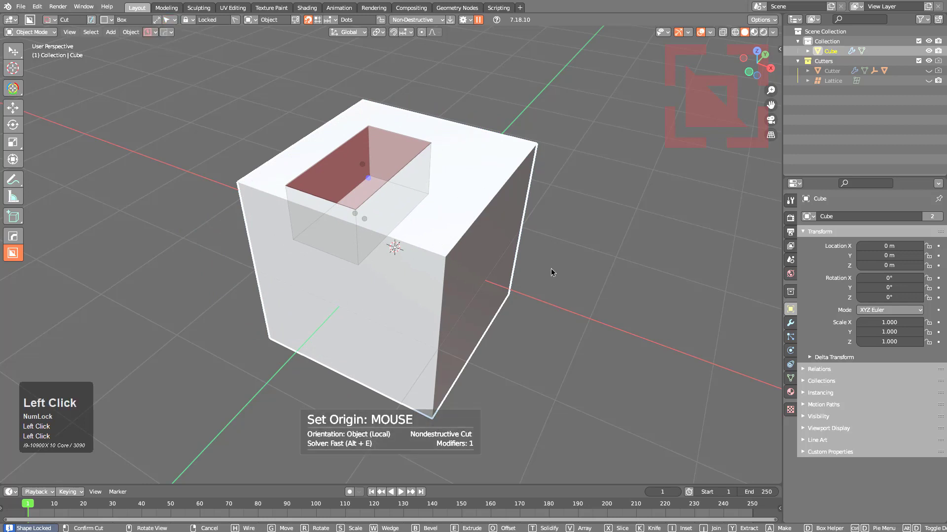
key("s")
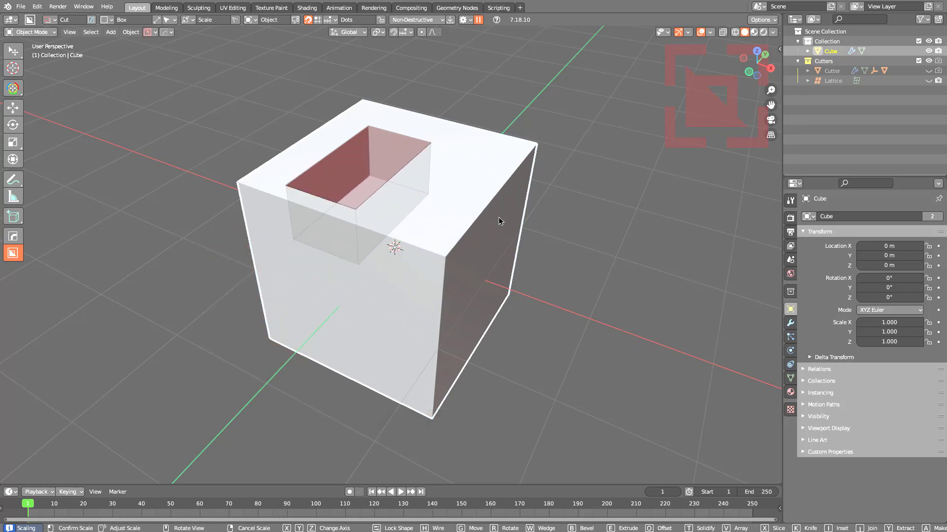
left_click(584, 328)
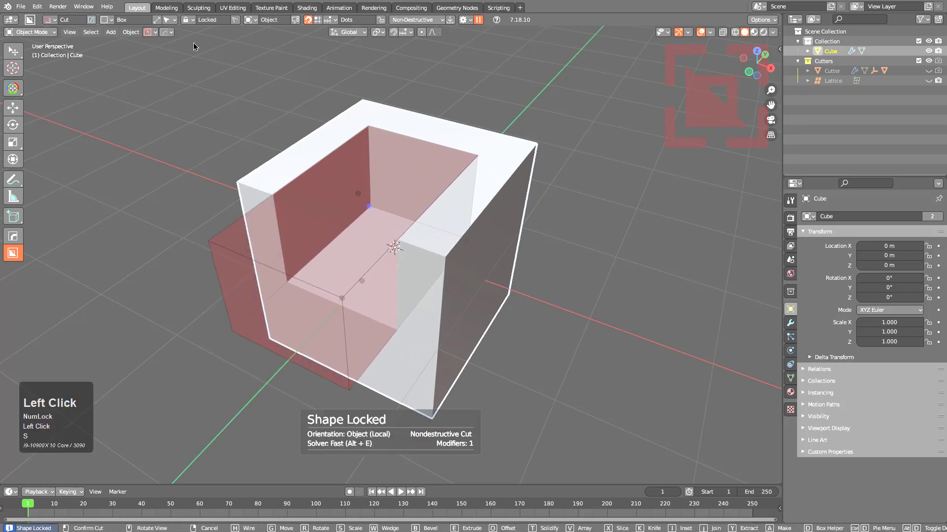
Step: Switch the shape origin to the third option, between Center and Active, and scale the cutter up slightly
left_click(168, 21)
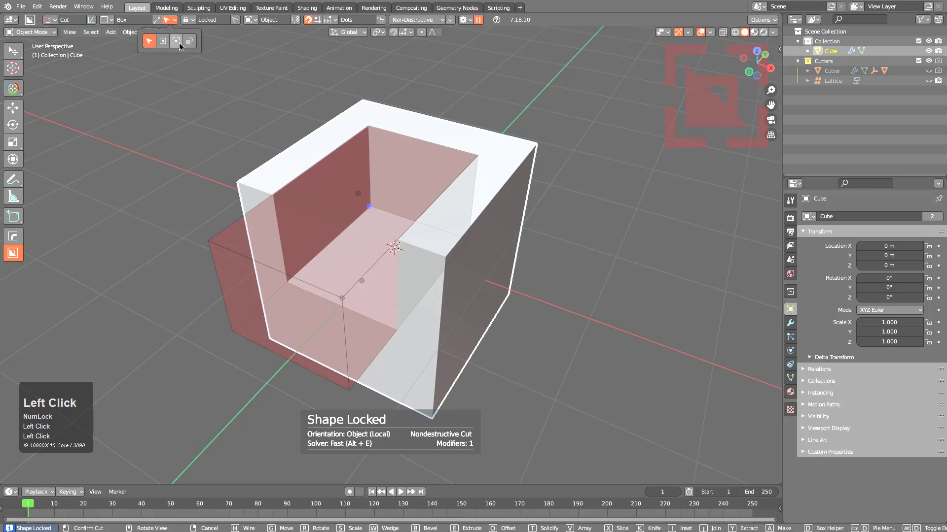
left_click(178, 43)
middle_click_drag(316, 232, 359, 223)
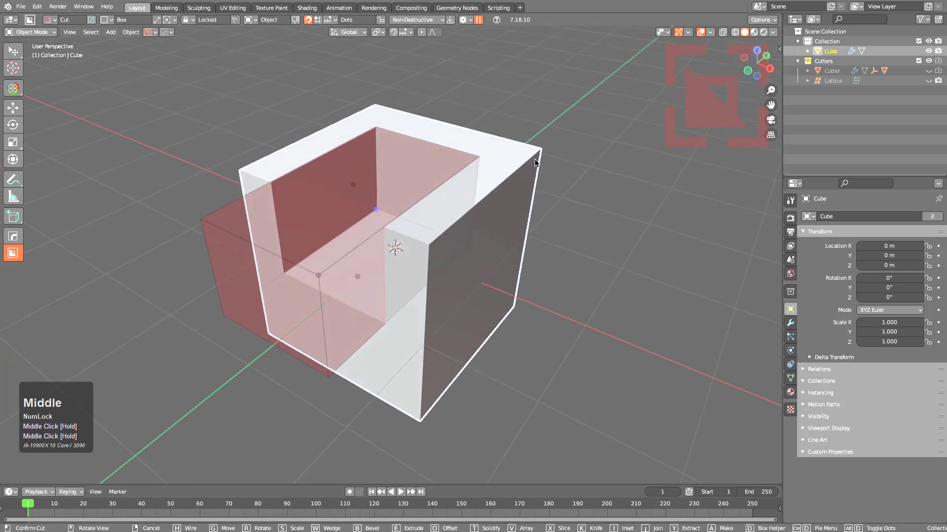
key("s")
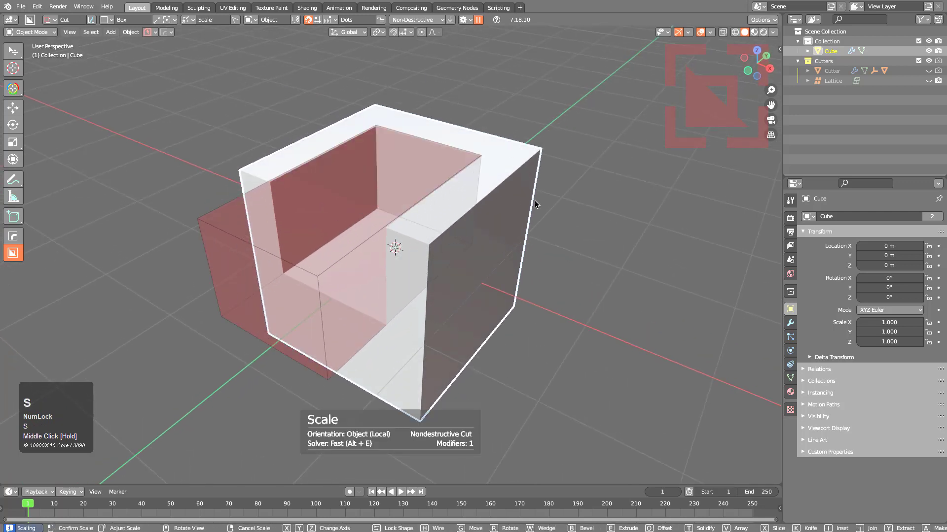
left_click(470, 166)
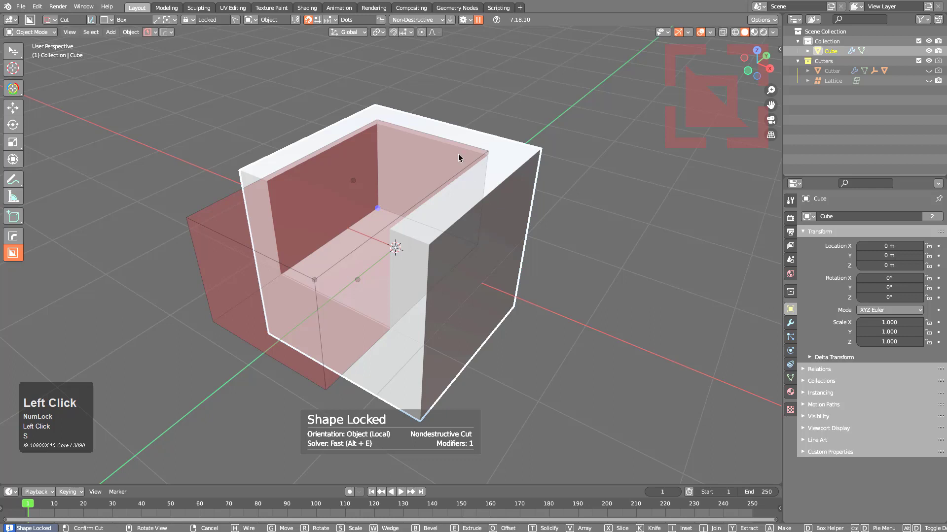
Step: Set the shape origin to Active and scale the cutter so it extends farther out of the cube
left_click(174, 20)
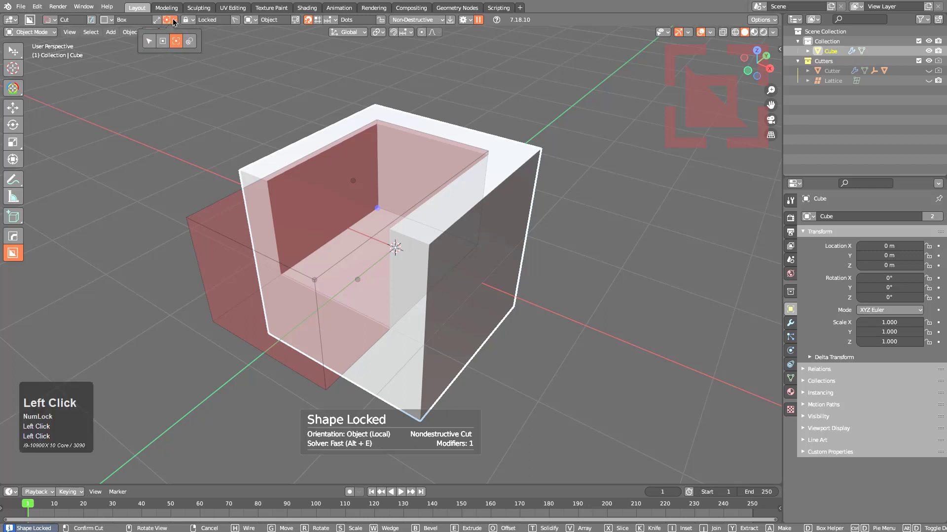
left_click(192, 43)
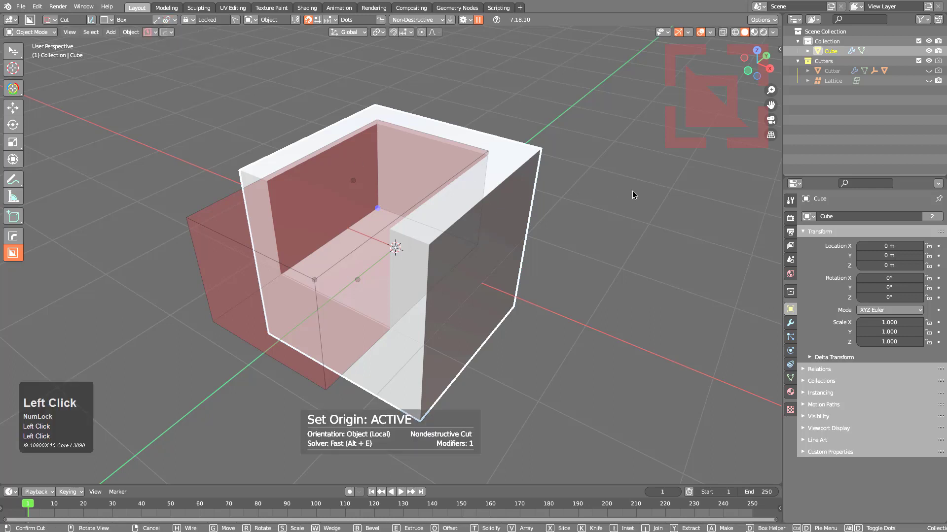
key("s")
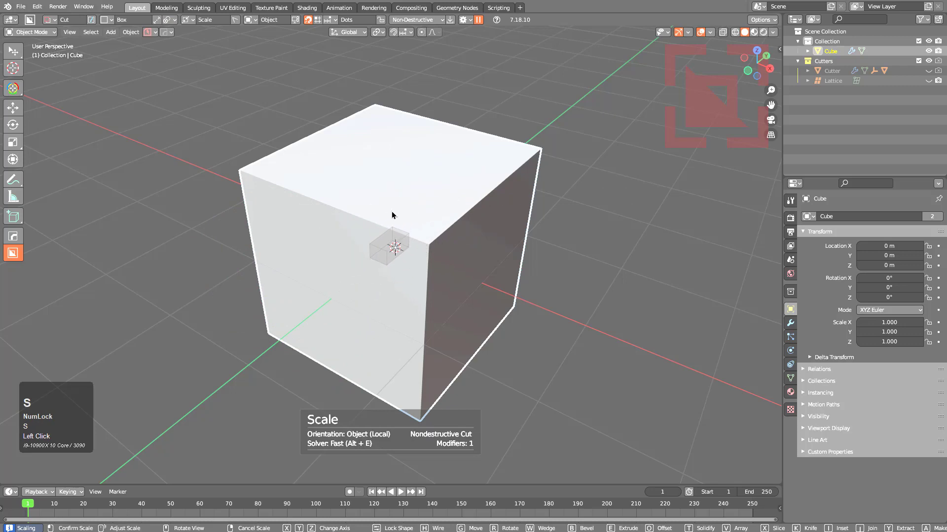
middle_click_drag(360, 218, 172, 147)
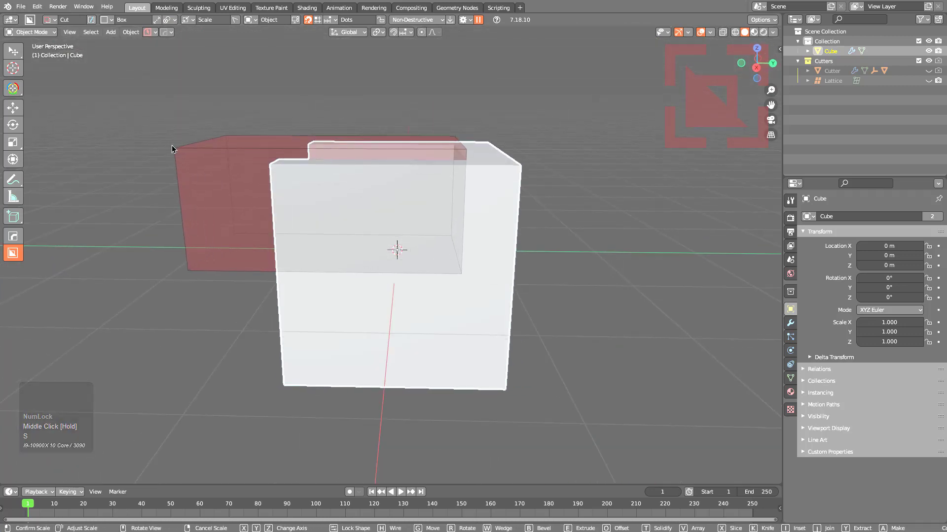
left_click(172, 147)
middle_click_drag(320, 229, 385, 209)
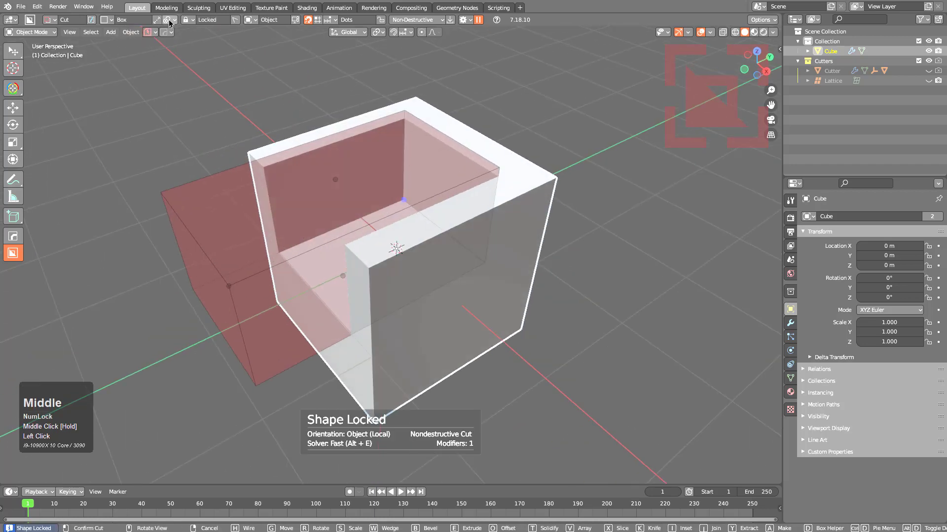
Step: Set the shape origin to Center and scale the cutter down
left_click(169, 21)
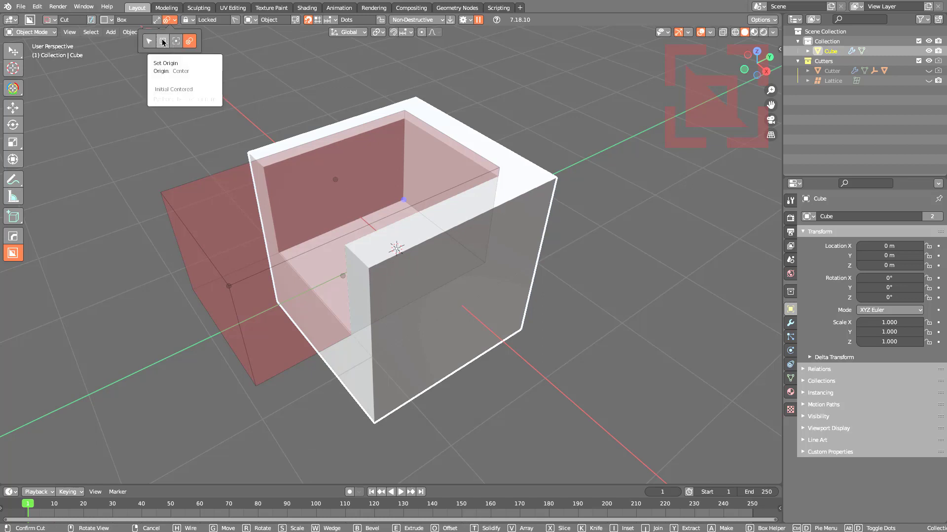
left_click(163, 43)
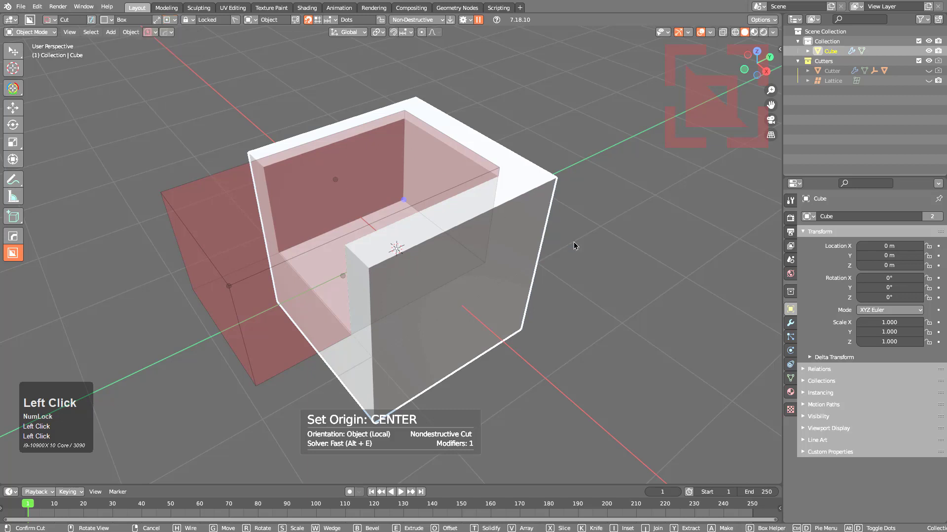
key("s")
left_click(322, 142)
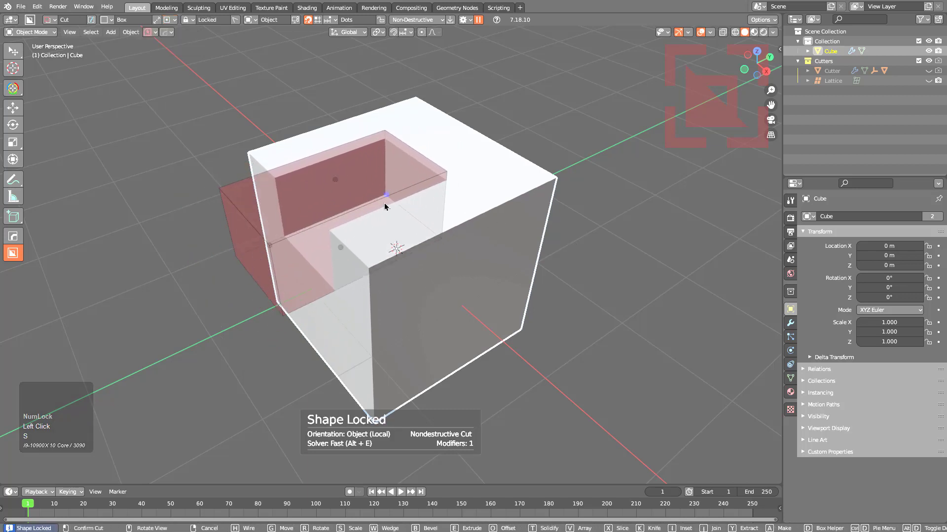
Step: Move the cutter to the cube's opposite top corner and scale it up
key("g")
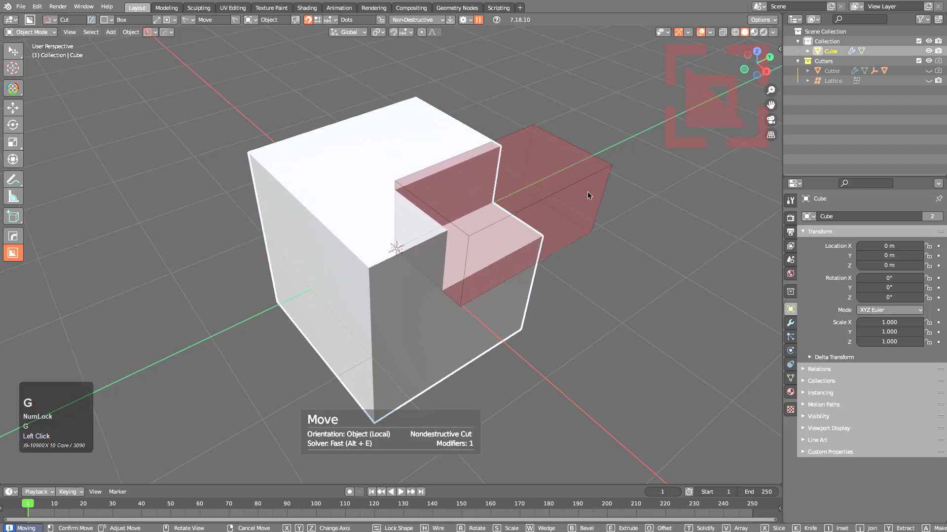
left_click(614, 220)
key("s")
left_click(641, 252)
Step: Toggle the cutter to live so its shape stays shown, and confirm the corner cut
mouse_move(528, 217)
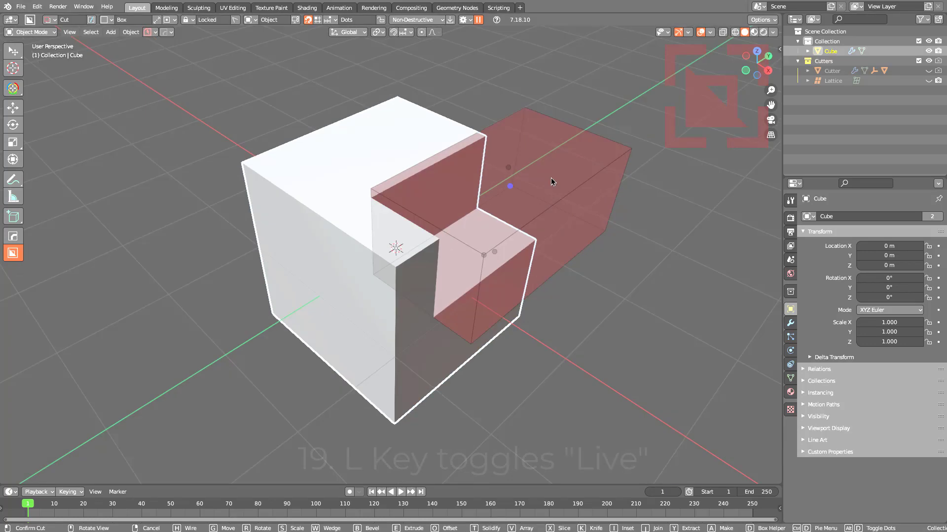
middle_click_drag(550, 185, 541, 185)
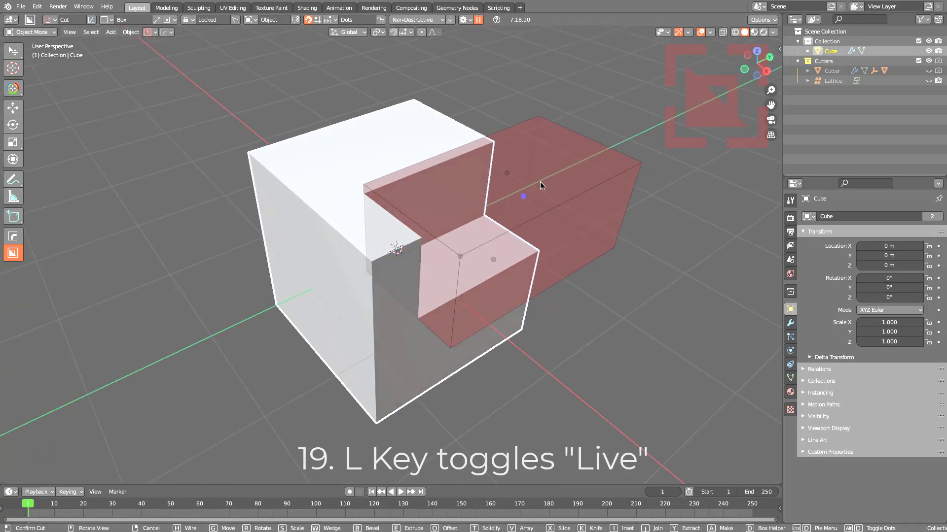
key("l")
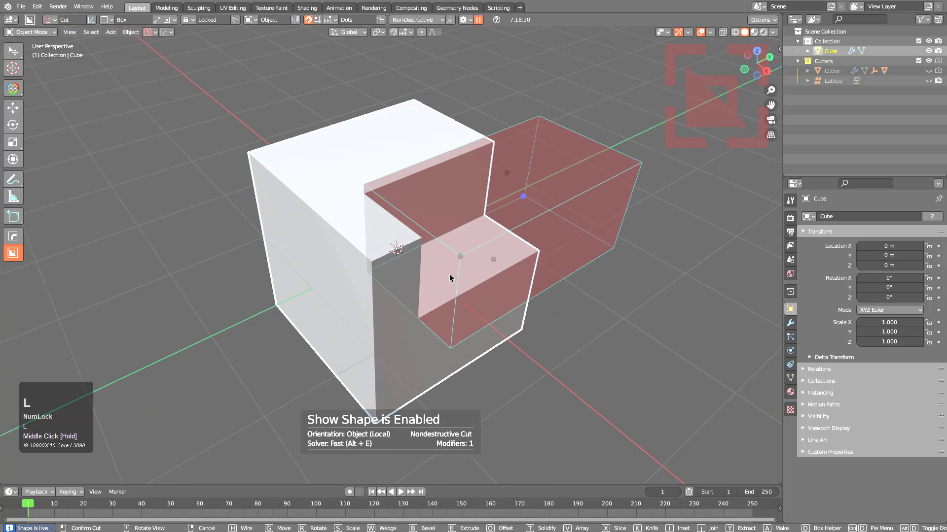
left_click(607, 179)
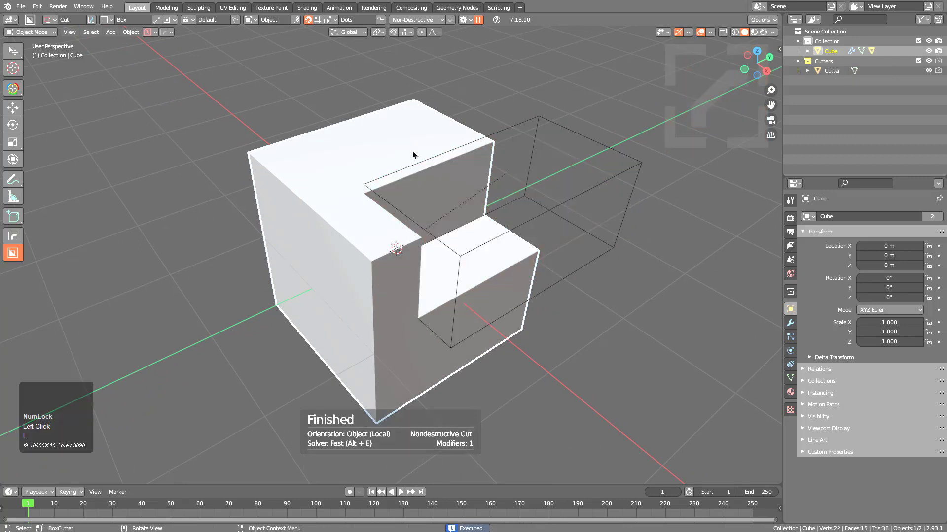
Step: Make further live box cuts through the notched cube, one about 1.840 deep, toggle live again and draw another cut across the side
mouse_move(417, 130)
left_mouse_down()
mouse_move(397, 157)
mouse_move(432, 323)
left_mouse_up()
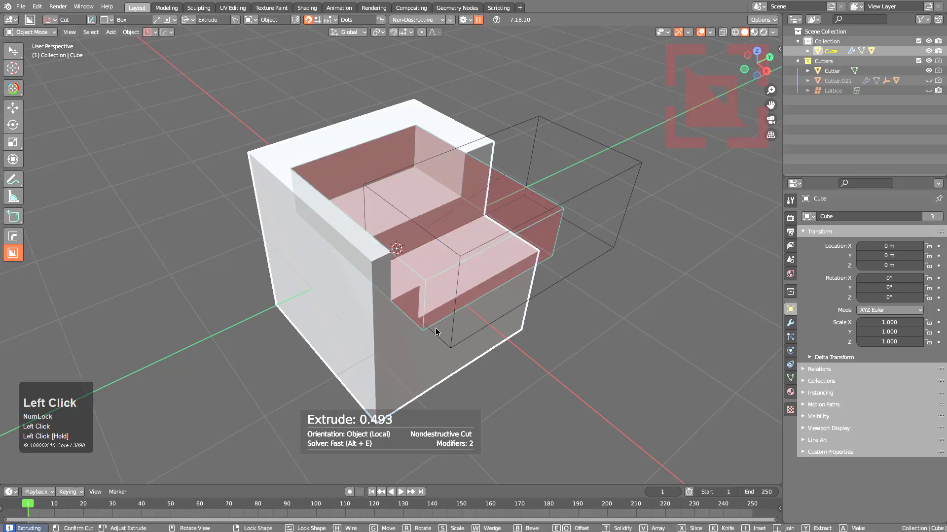
mouse_move(307, 281)
left_mouse_down()
mouse_move(391, 212)
mouse_move(390, 186)
mouse_move(415, 185)
left_mouse_up()
mouse_move(302, 335)
left_mouse_down()
mouse_move(429, 261)
mouse_move(482, 253)
mouse_move(521, 232)
left_mouse_up()
key("l")
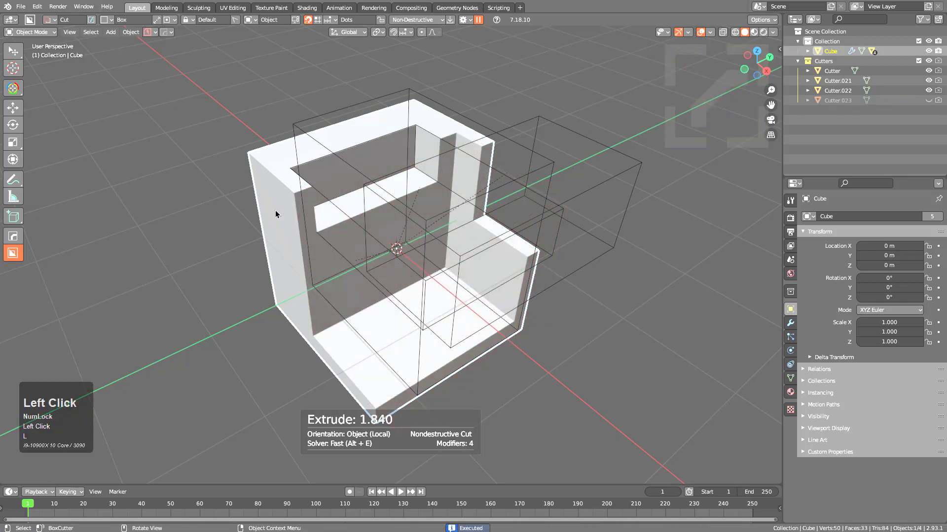
mouse_move(275, 214)
left_mouse_down()
mouse_move(327, 313)
mouse_move(347, 327)
mouse_move(593, 236)
left_mouse_up()
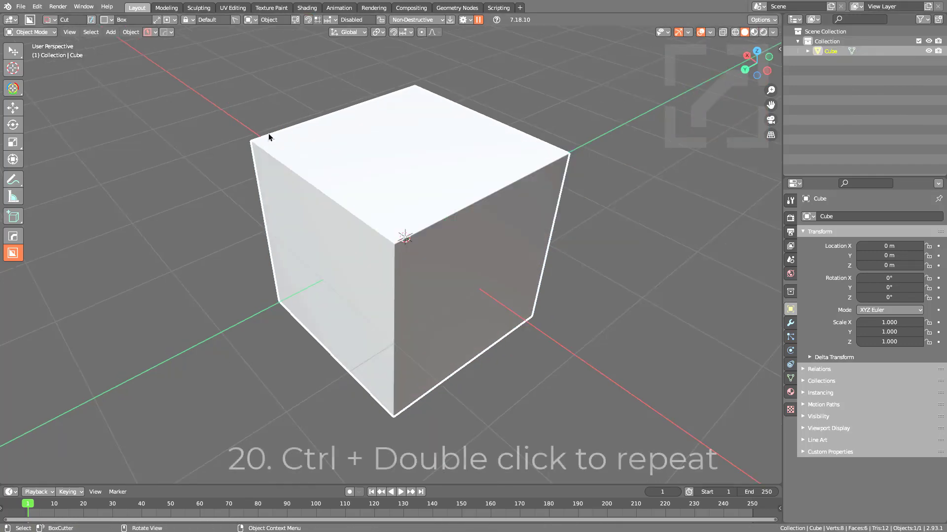
Step: Change the cutter shape to Circle, enable grid snapping and bring up the snap grid on the new cube's side face
left_click(108, 20)
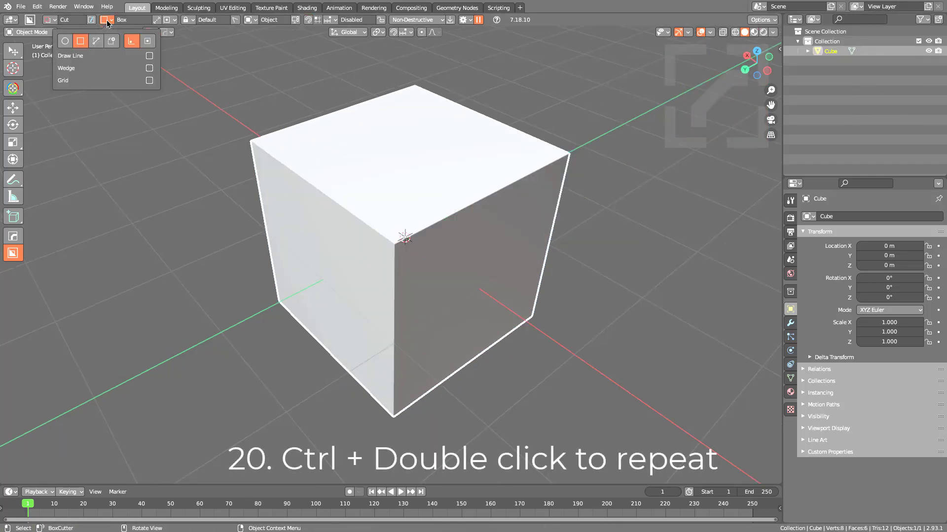
left_click(65, 41)
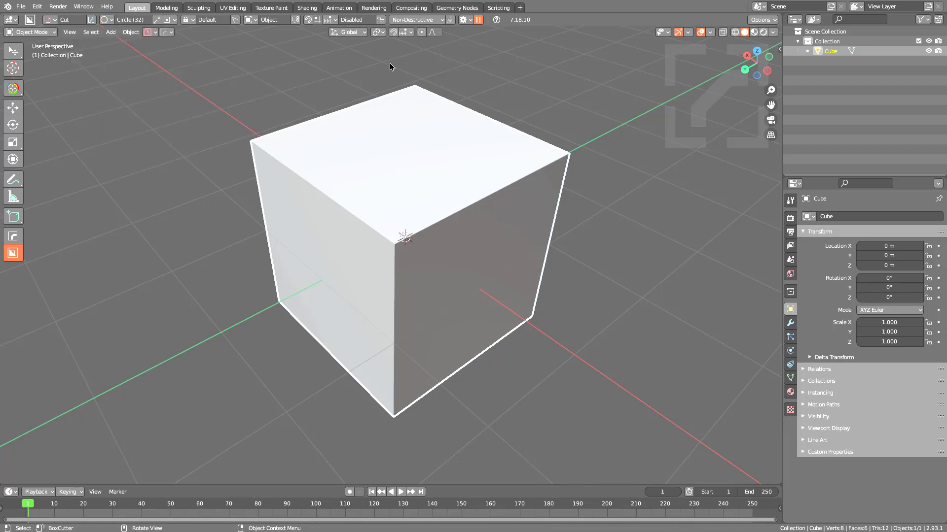
left_click(318, 22)
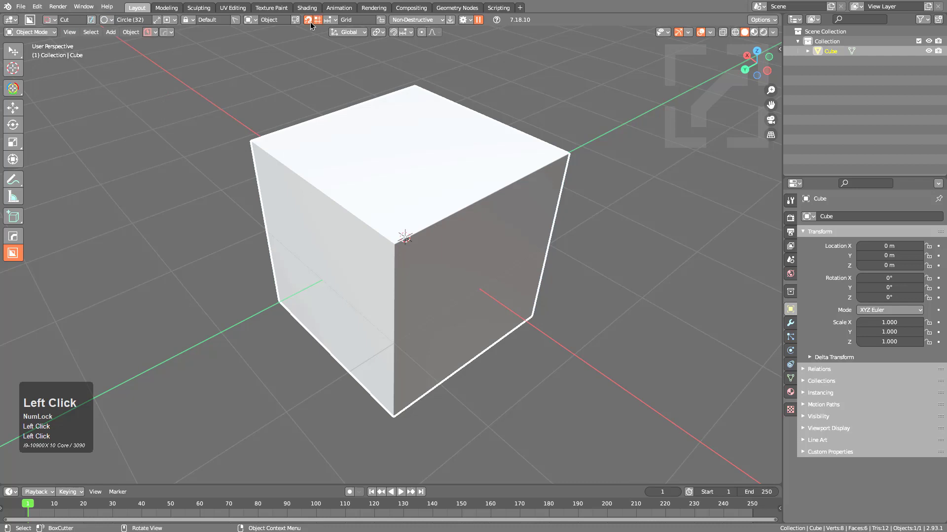
middle_click_drag(460, 277, 447, 268)
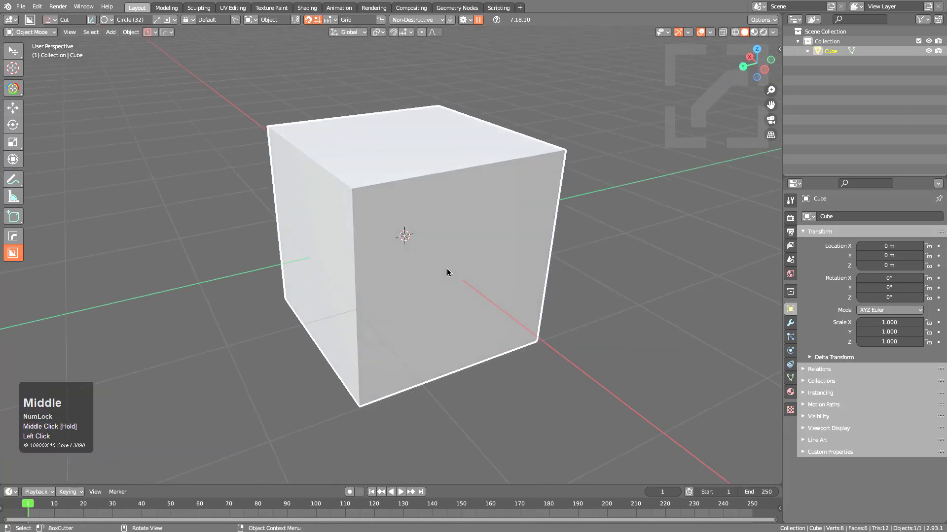
key("ctrl")
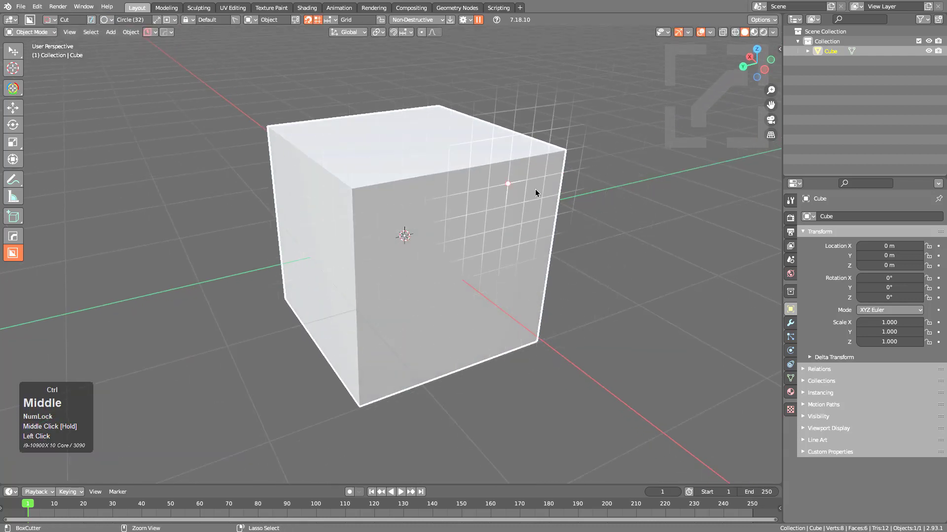
key("ctrl")
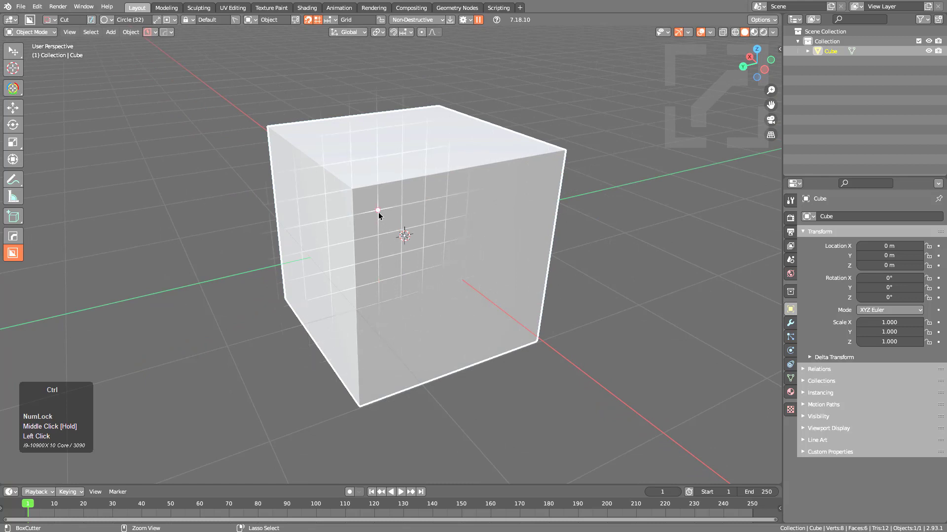
Step: Draw a circular cutter about 0.2 m wide and 0.44 m deep near the side face's upper corner, bevel it about 0.098 m and lock the shape
left_click_drag(379, 213, 392, 215, "ctrl")
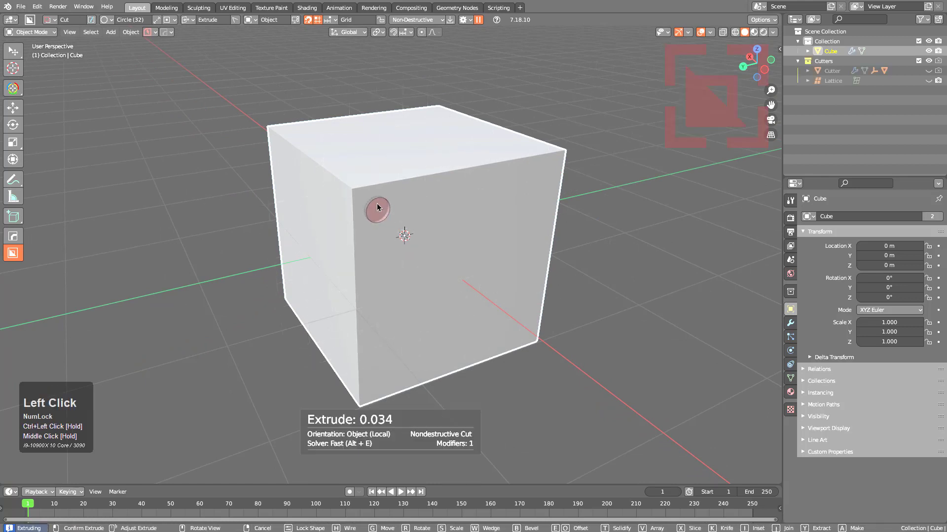
key("b")
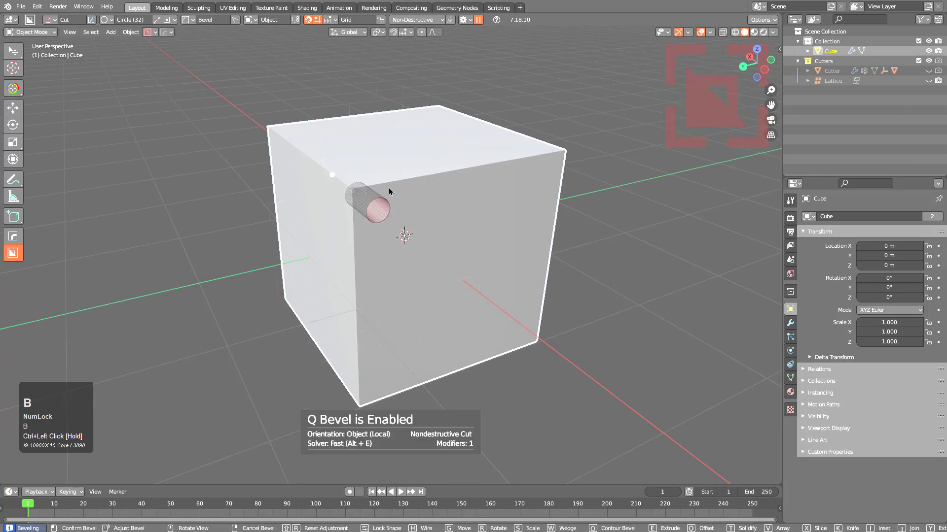
key("Tab")
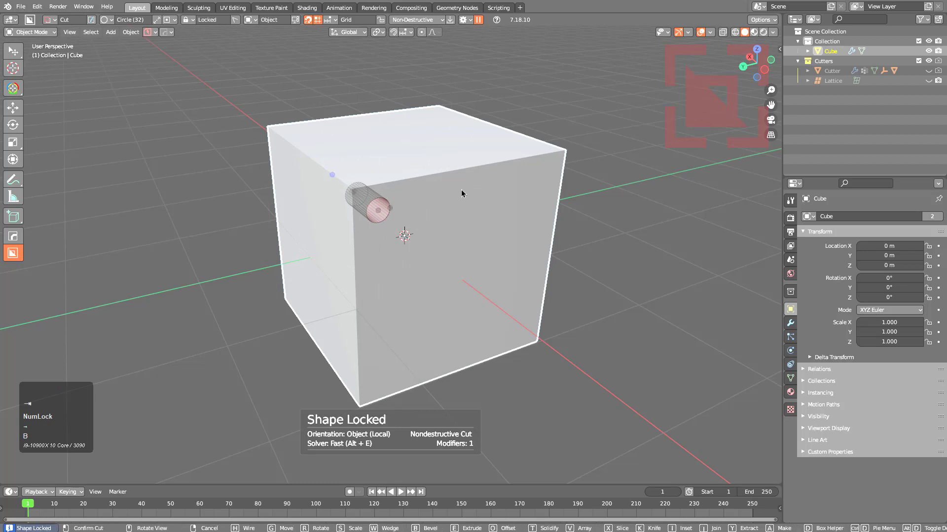
Step: Flip the cutter's bevel to its other end using the Box Helper, and confirm the cut
key("d")
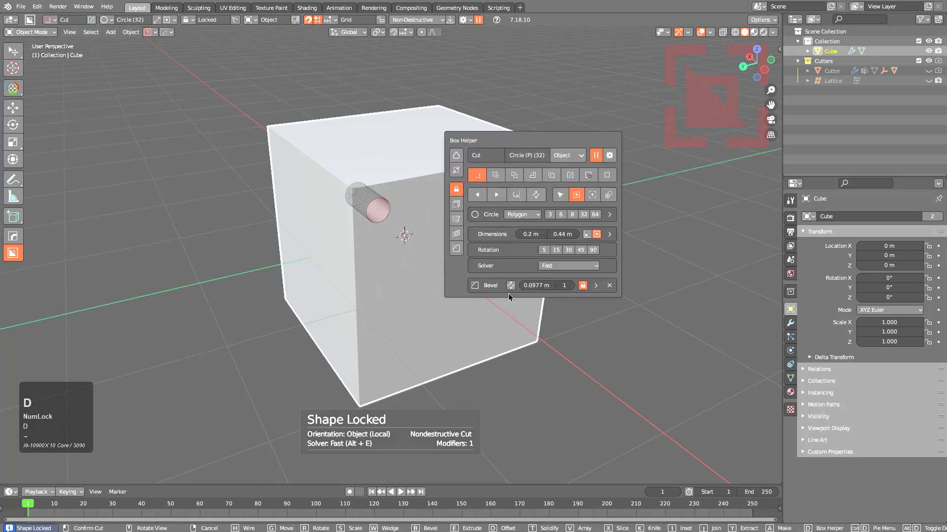
left_click(511, 286)
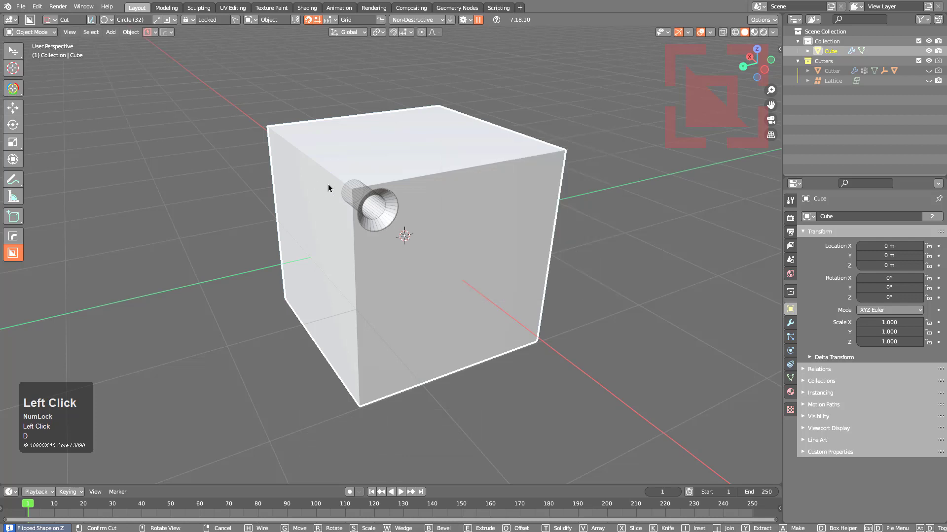
left_click(407, 202)
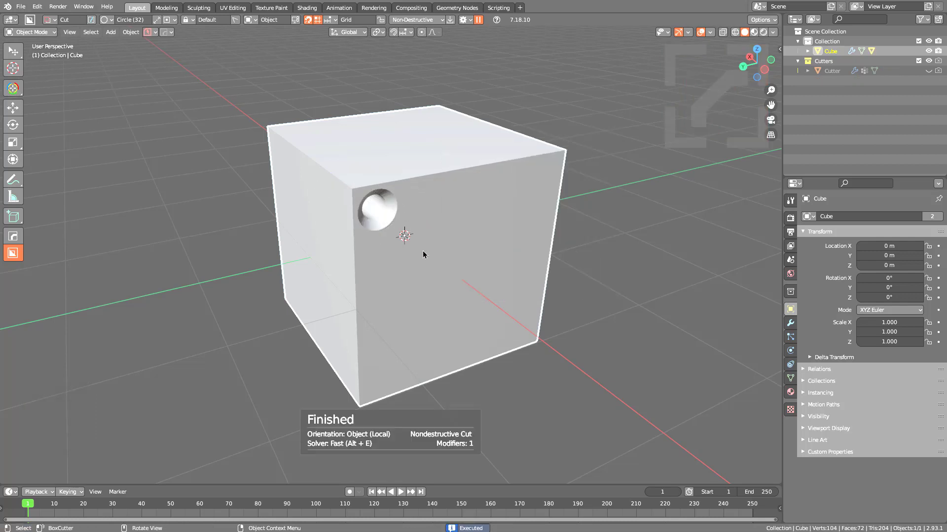
Step: Repeat the beveled circular cut at four more grid points in a row along the side face's upper edge
key("ctrl")
left_click(426, 203, "ctrl")
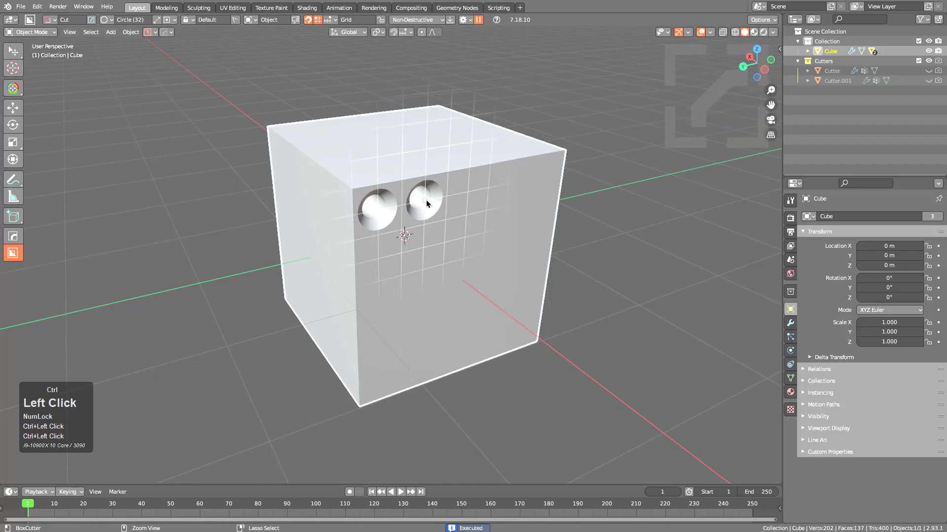
left_click(469, 191, "ctrl")
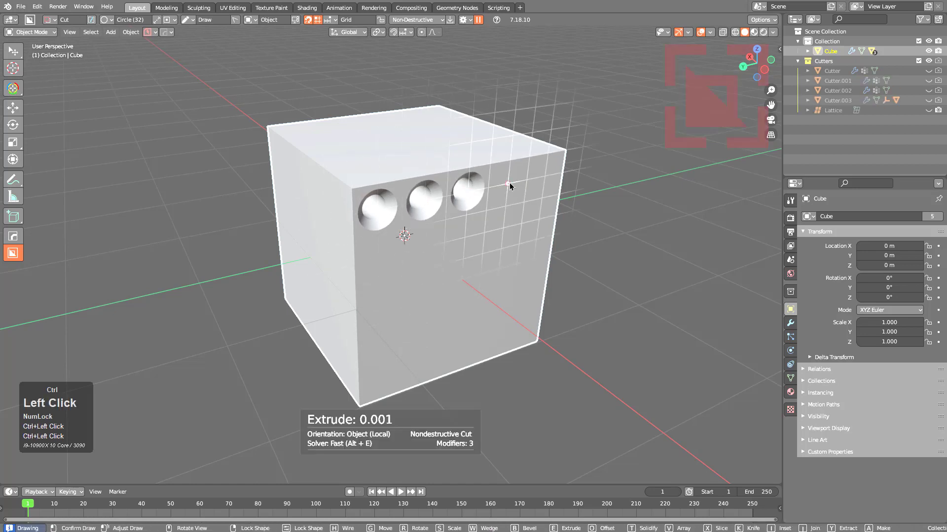
left_click(508, 184, "ctrl")
left_click(544, 178, "ctrl")
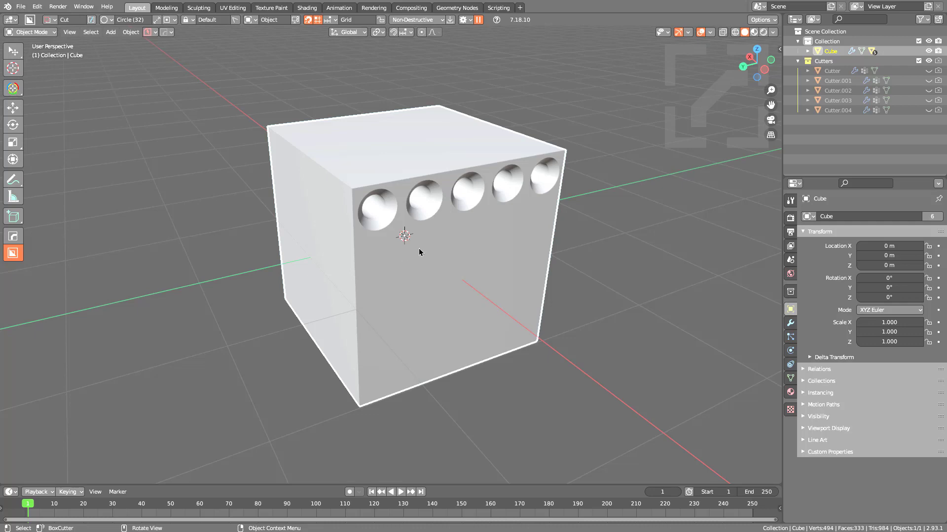
Step: Enable Repeat Click in the BoxCutter input settings
middle_click_drag(461, 234, 472, 233)
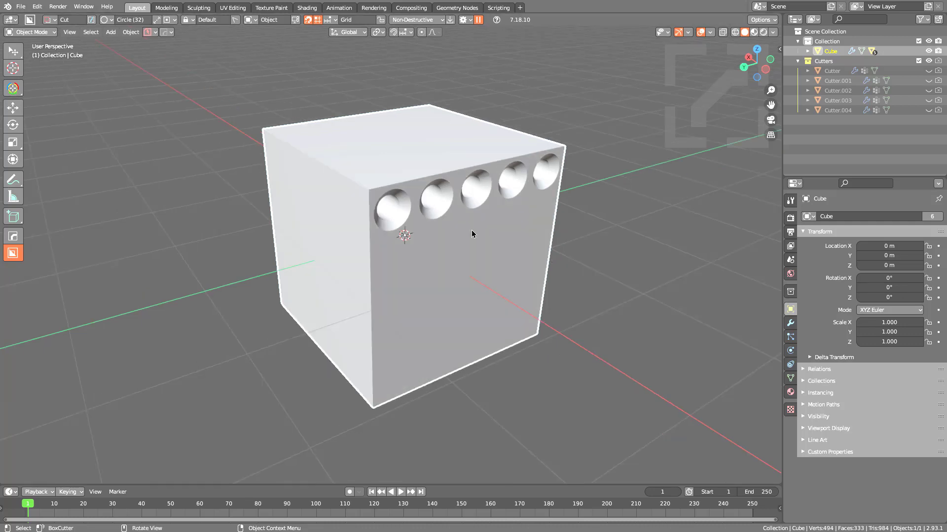
left_click(468, 19)
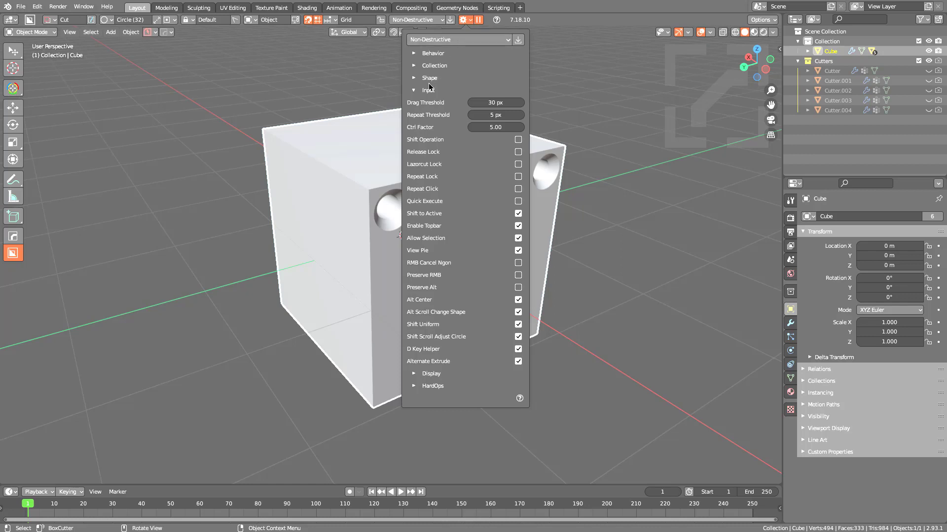
left_click(520, 192)
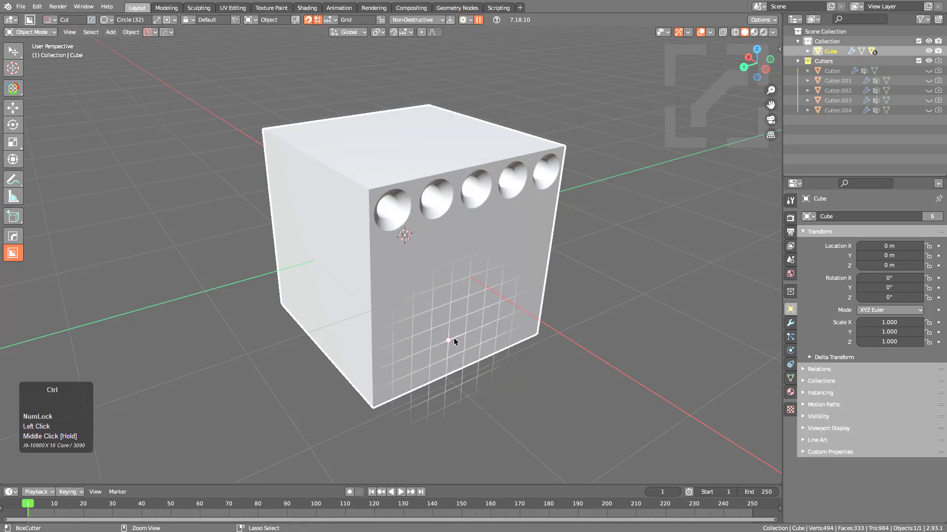
Step: Repeat the last circular cut at nine grid points, forming a 3 by 3 pattern of holes below the row on the side face
left_click(454, 342)
left_click(481, 328, "ctrl")
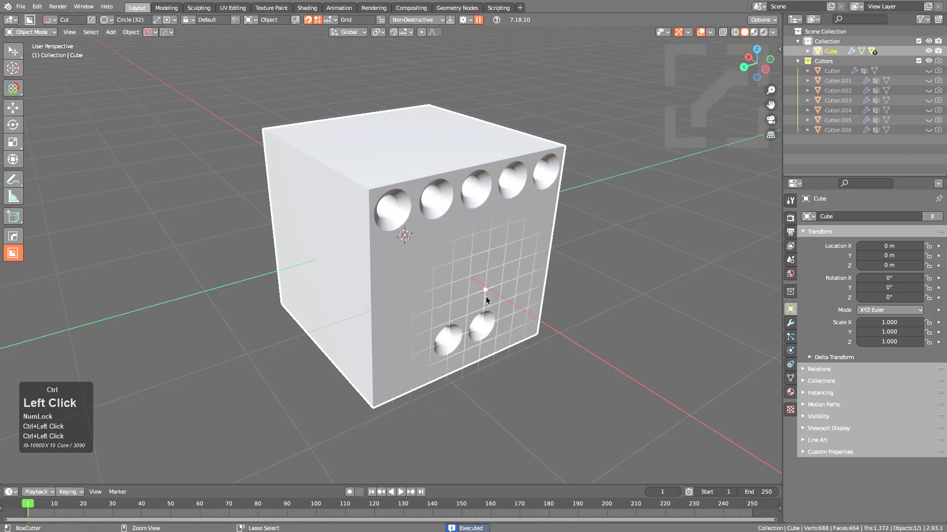
left_click(487, 294, "ctrl")
left_click(445, 302, "ctrl")
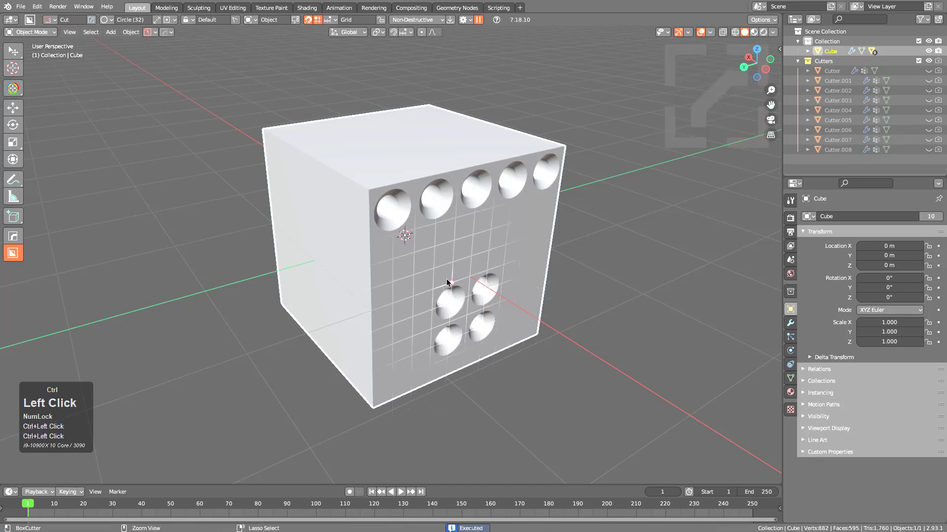
left_click(450, 269, "ctrl")
left_click(488, 250, "ctrl")
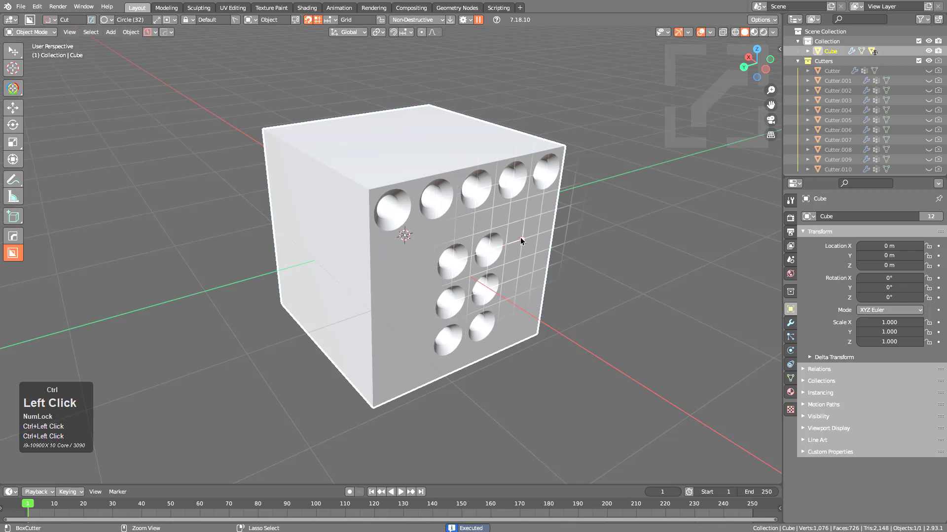
left_click(525, 239, "ctrl")
left_click(518, 275, "ctrl")
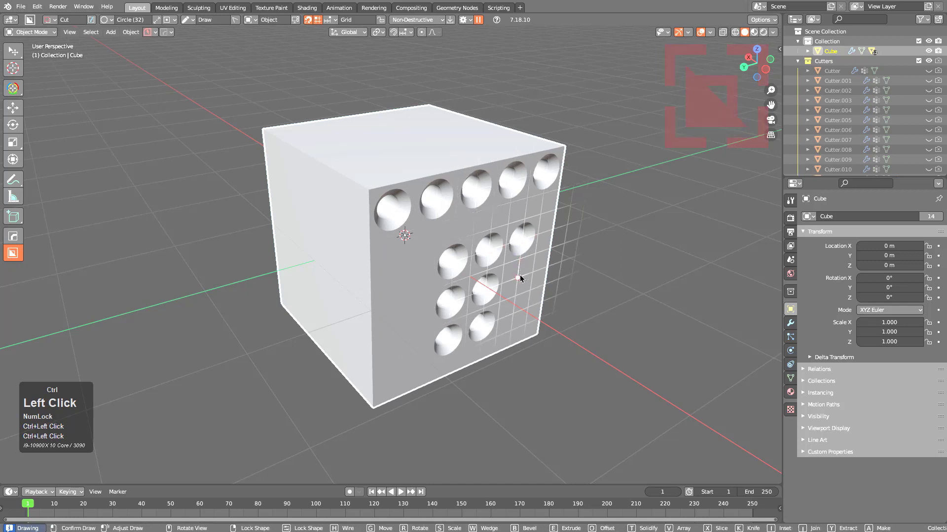
left_click(514, 315, "ctrl")
left_click(447, 317)
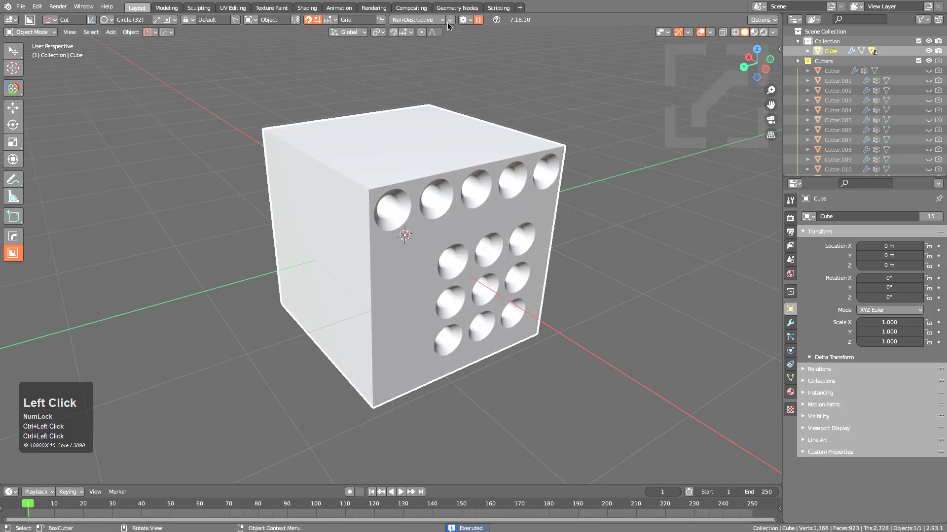
Step: Reopen the BoxCutter input settings
left_click(464, 21)
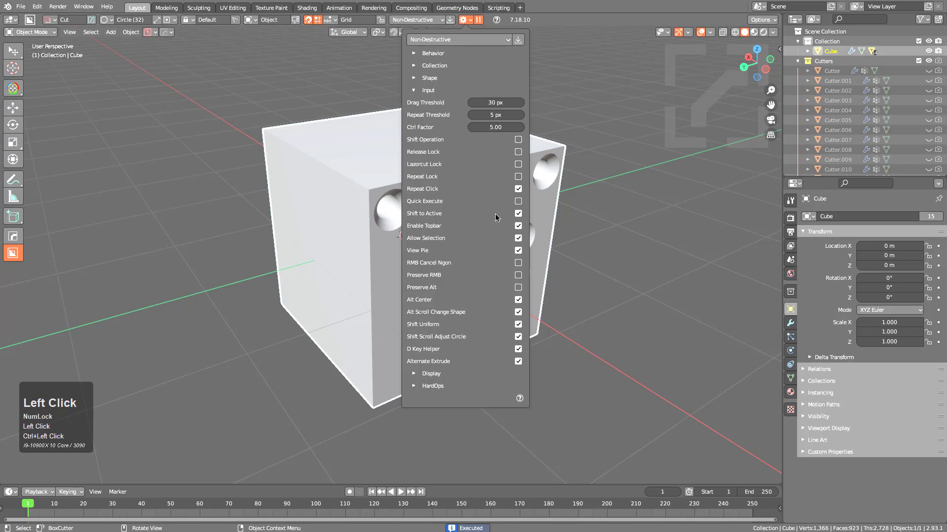
Step: Toggle the Repeat Click option in the BoxCutter input settings
left_click(518, 189)
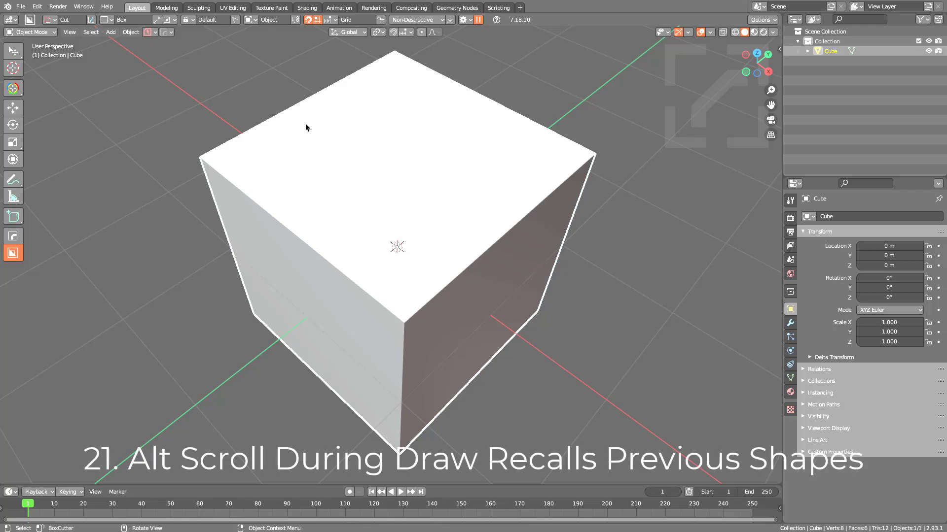
Step: Cut a box notch about 0.392 deep across one edge of the cube's top face, keeping its cutter live for editing
left_click_drag(307, 137, 232, 237)
scroll(241, 276, "up", 1, "alt")
left_click(256, 269)
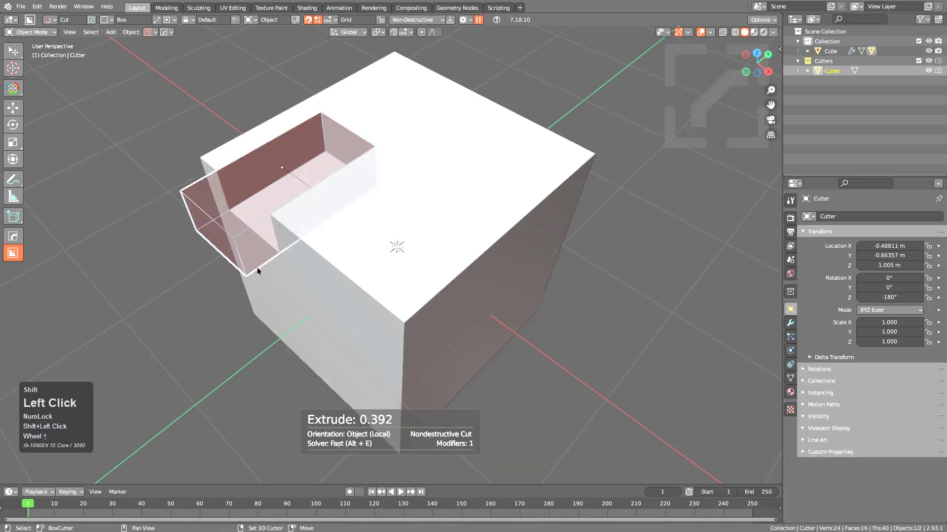
Step: Bevel the inner lower end edge of the live cutter so the notch gets a sloped end
scroll(380, 266, "up", 3)
key("Tab")
left_click(412, 195)
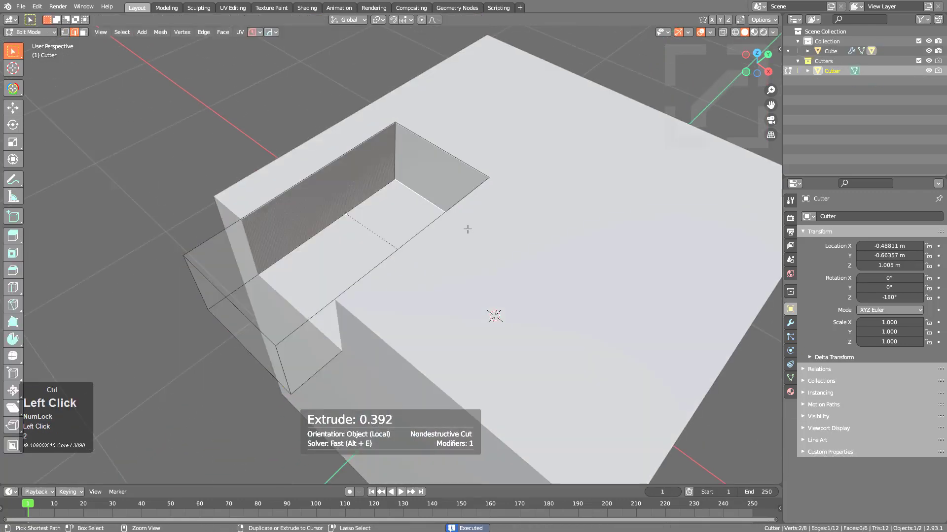
key("ctrl+b")
left_click(509, 256)
scroll(427, 288, "down", 1)
left_click(434, 283)
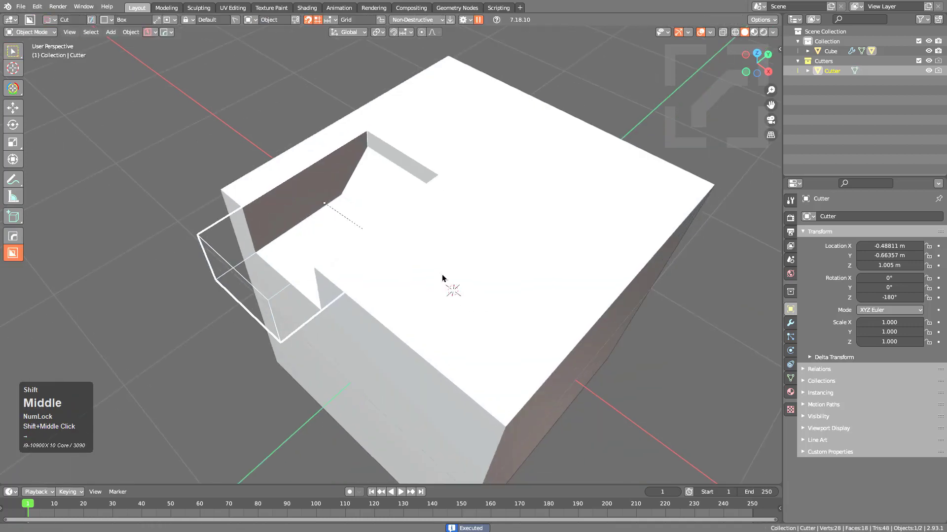
Step: Cut a roughly square box pocket about 0.122 deep in the middle of the cube's top face, keeping its cutter live
middle_click_drag(441, 276, 391, 226, "shift")
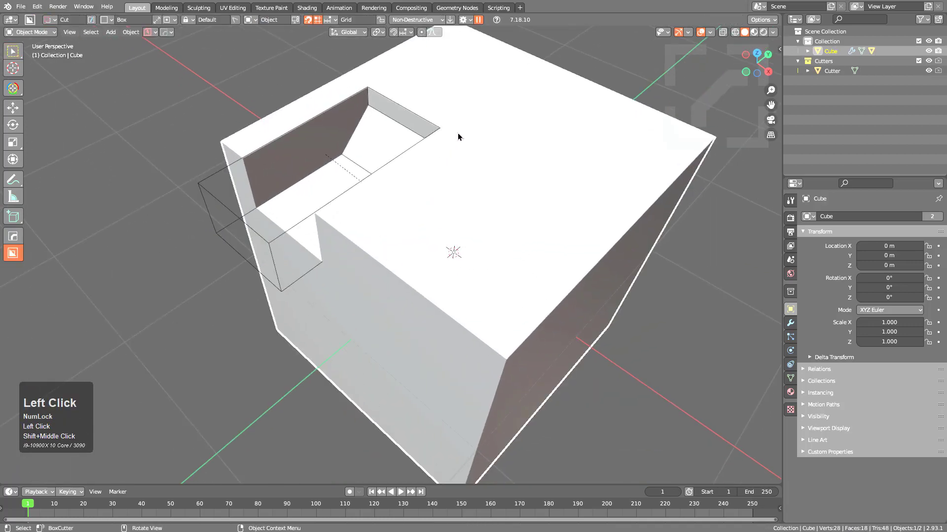
mouse_move(458, 203)
left_mouse_down()
mouse_move(450, 259)
mouse_move(474, 194)
mouse_move(458, 272)
left_mouse_up()
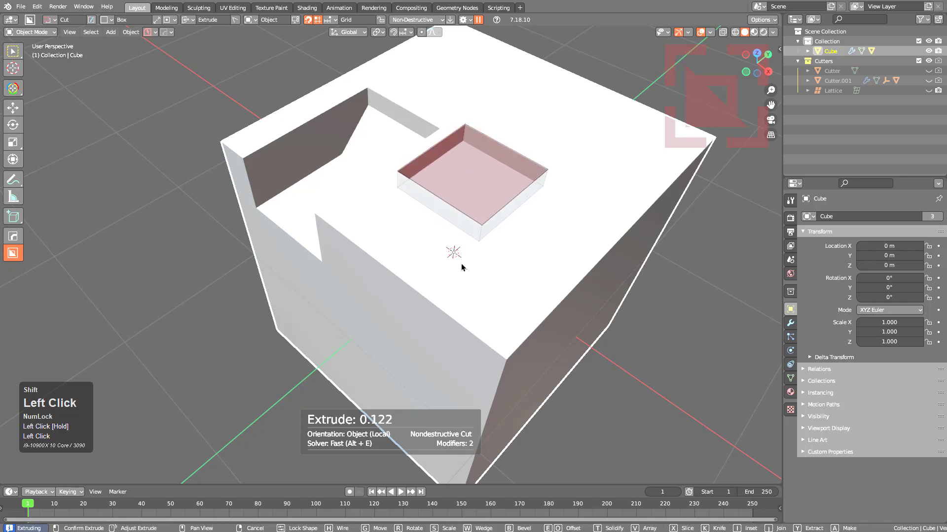
left_click(461, 267)
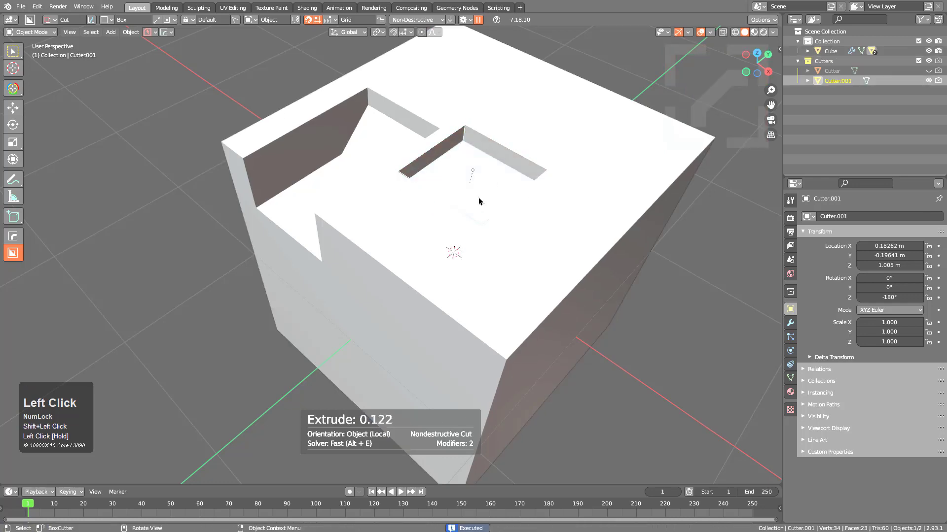
Step: Add a centred loop cut to the square pocket's cutter, dissolve its two far corner edges into a triangular shape, and hide the cutters
right_click(493, 177)
key("alt+z")
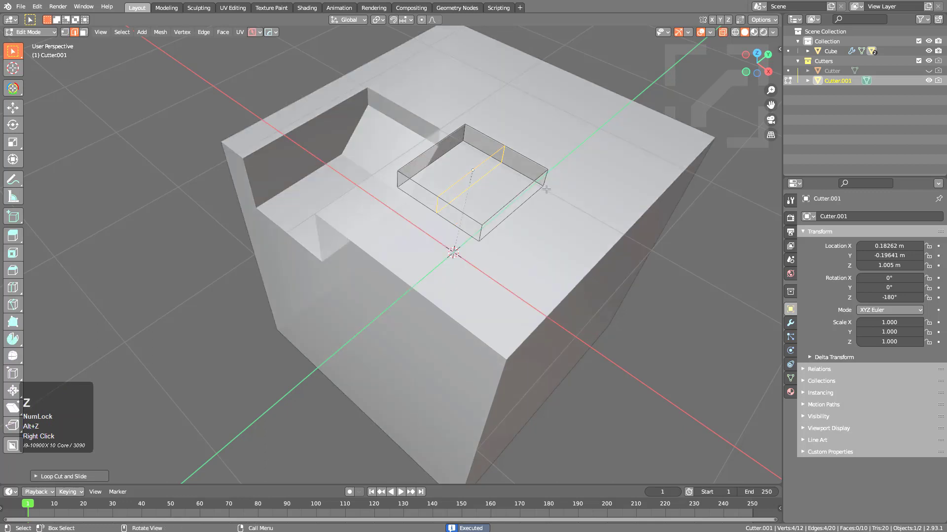
left_click(546, 187)
key("ctrl+x")
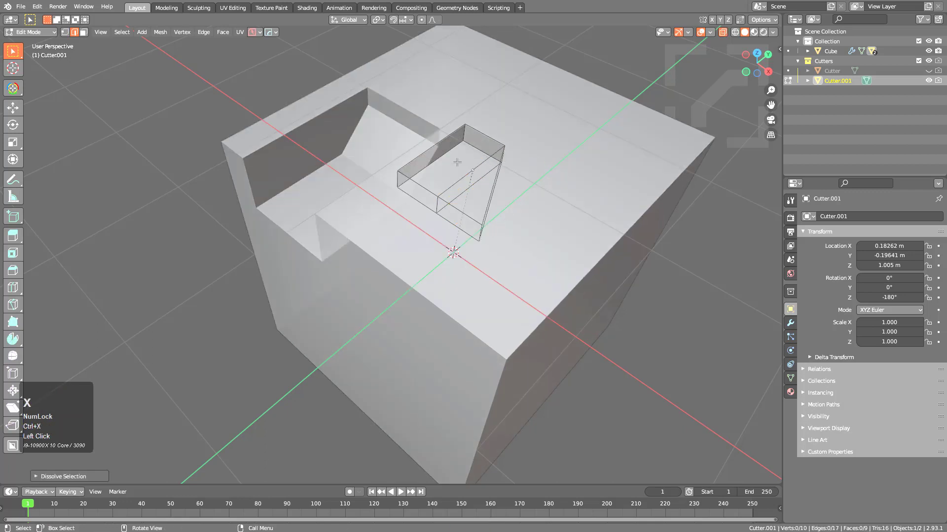
key("ctrl+x")
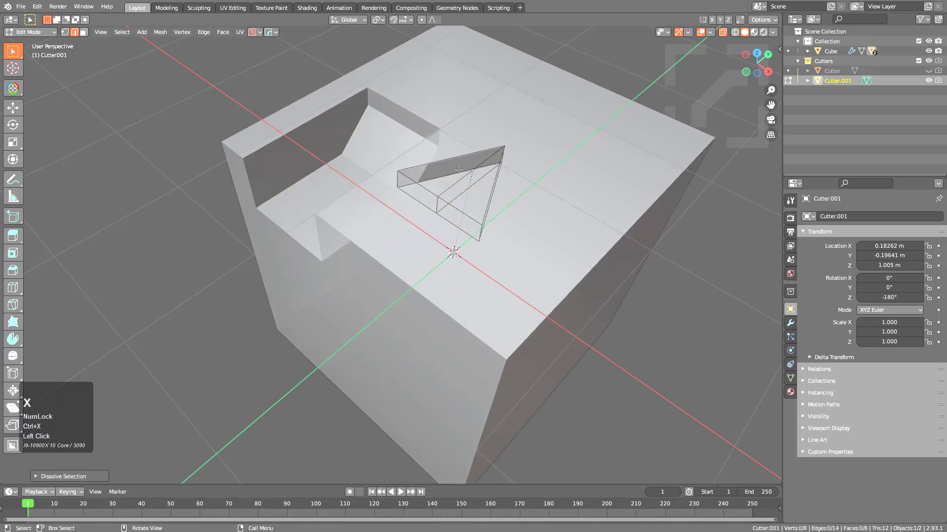
key("Tab")
key("alt+z")
key("1")
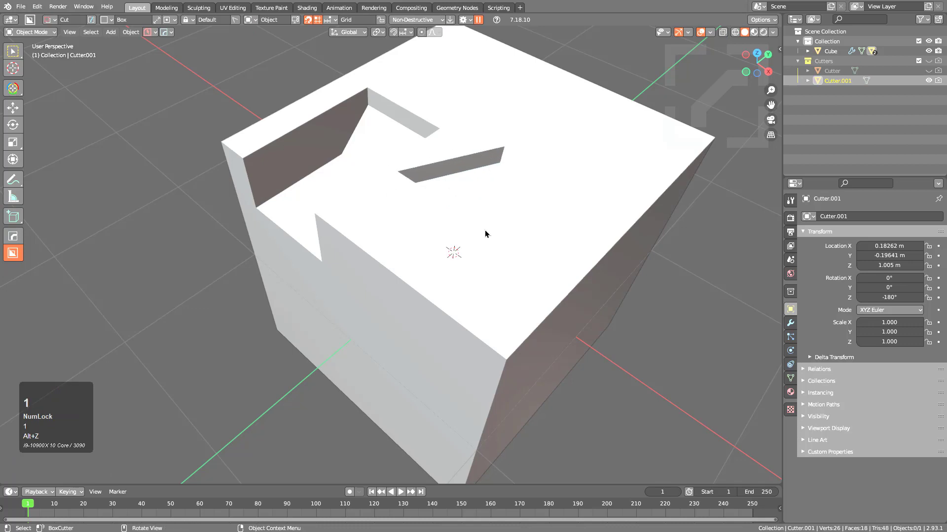
Step: Cut a long box recess about 0.252 deep along the opposite top edge of the cube, keeping its cutter live
middle_click_drag(485, 234, 471, 224)
left_click(513, 190)
left_click_drag(502, 236, 662, 161)
left_click(653, 205, "shift")
middle_click_drag(652, 205, 443, 316, "shift")
Step: Add a centred horizontal loop cut around the long cutter and extrude its upper inner side face about 0.22 m inward over the top
key("Tab")
key("ctrl+r")
left_click(408, 341)
right_click(407, 342)
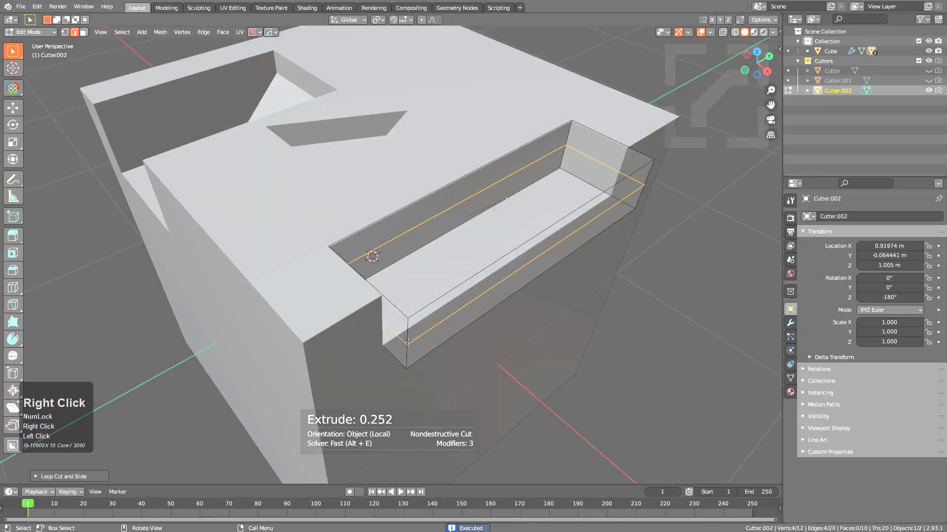
key("3")
key("alt+z")
left_click(466, 193)
key("e")
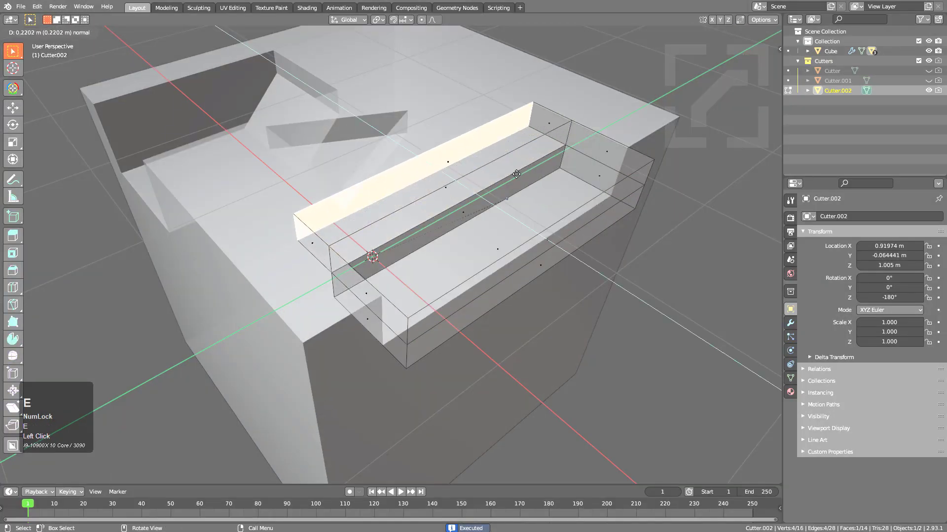
left_click(516, 173)
Step: Extrude the two stacked end faces of the long cutter outward to lengthen its end
key("alt+z")
left_click(606, 145)
left_click(590, 163)
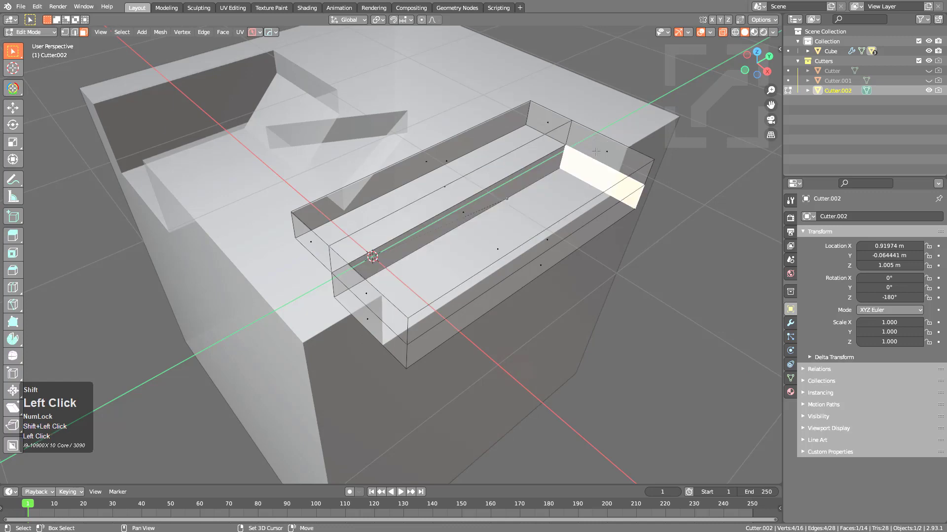
left_click(557, 128, "shift")
key("alt+z")
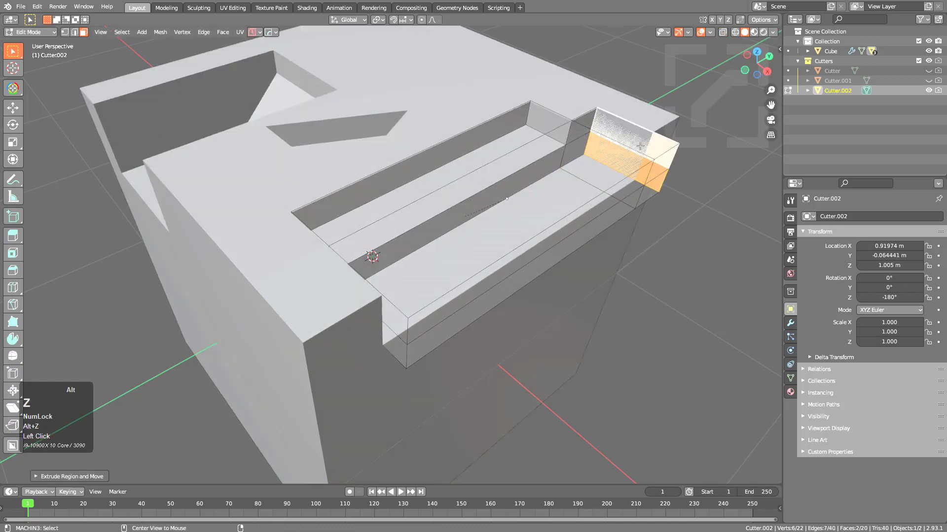
key("Tab")
middle_click_drag(614, 159, 436, 270)
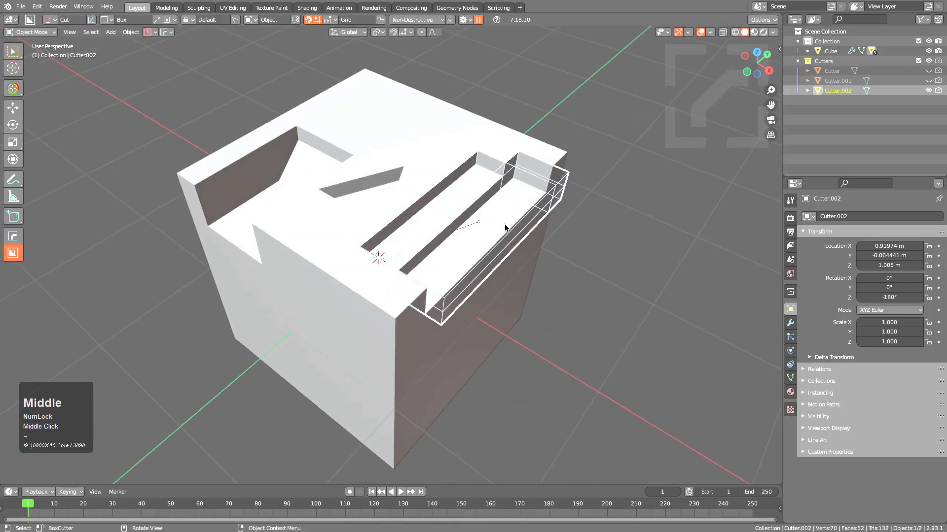
Step: Extrude the bottom face of the long cutter's new end section downward to deepen the recess there
key("Tab")
left_click(528, 206)
key("alt+z")
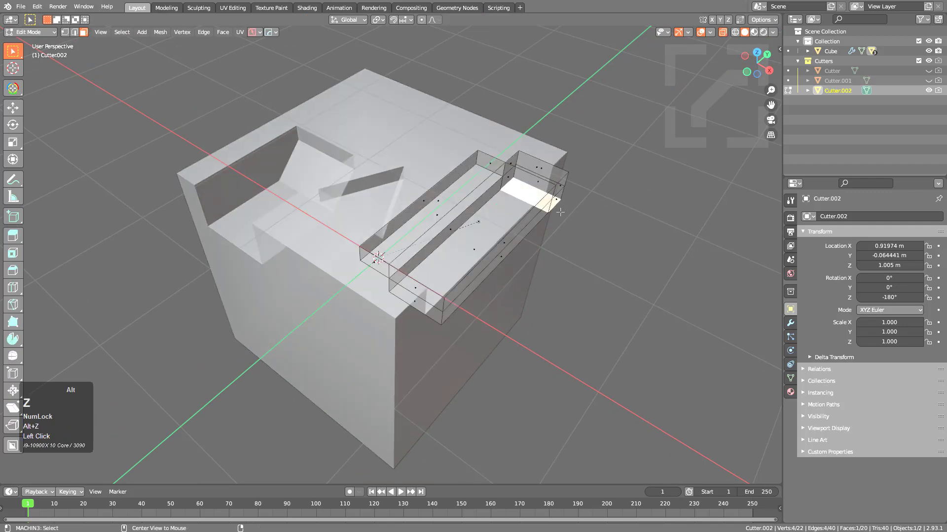
key("alt+z")
key("Tab")
middle_click_drag(553, 227, 524, 252)
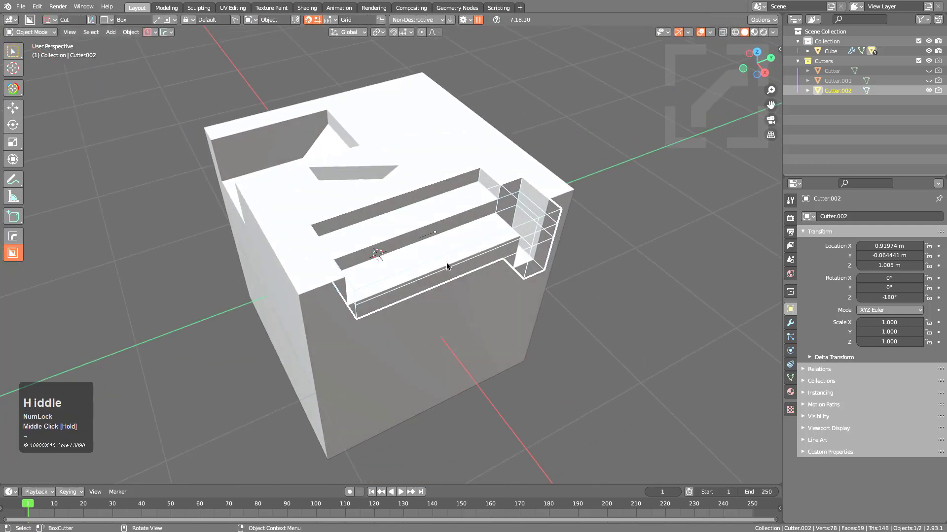
Step: Cut a large box recess about 0.406 deep over another top edge of the cube, keeping its cutter live
middle_click_drag(447, 266, 422, 235)
left_click(421, 250)
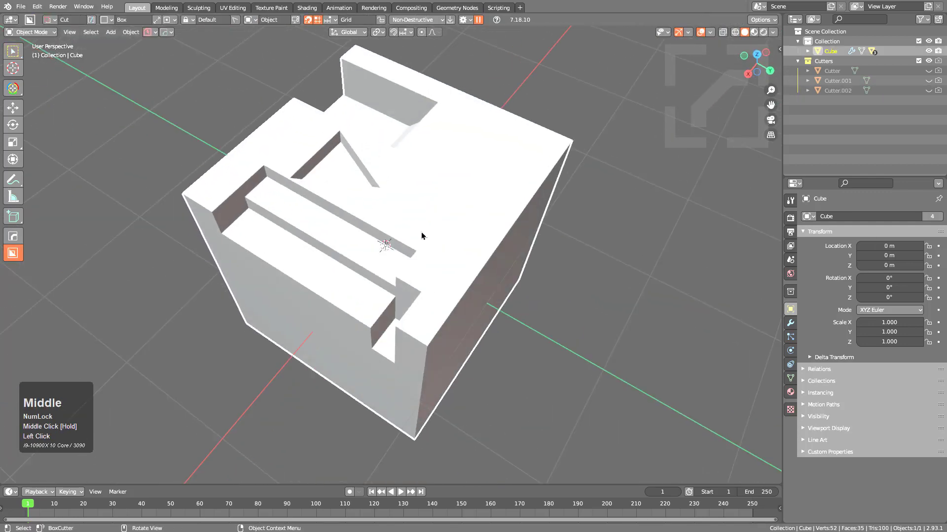
mouse_move(421, 235)
left_mouse_down()
mouse_move(573, 167)
mouse_move(624, 132)
left_mouse_up()
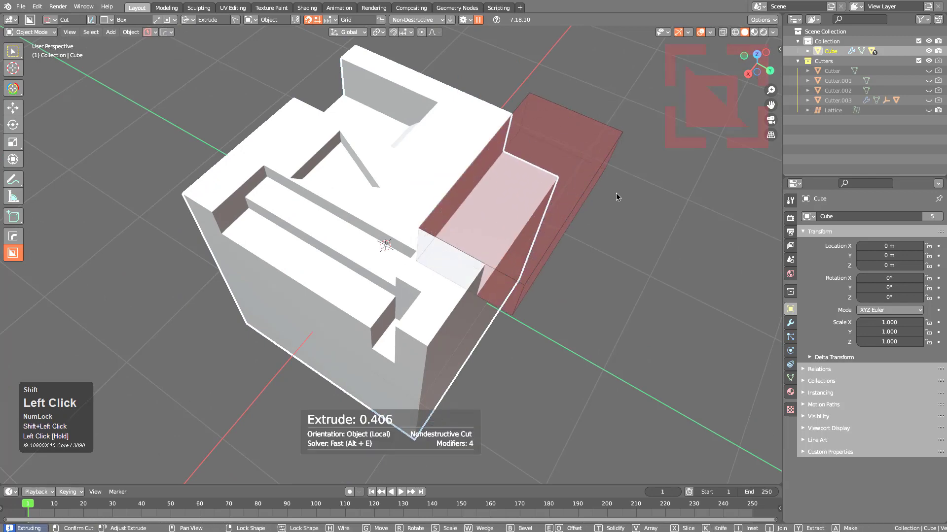
Step: Add a loop cut across the large recess cutter and bevel the lower edge at its inner end
middle_click_drag(616, 197, 566, 211)
key("Tab")
scroll(467, 227, "up", 2)
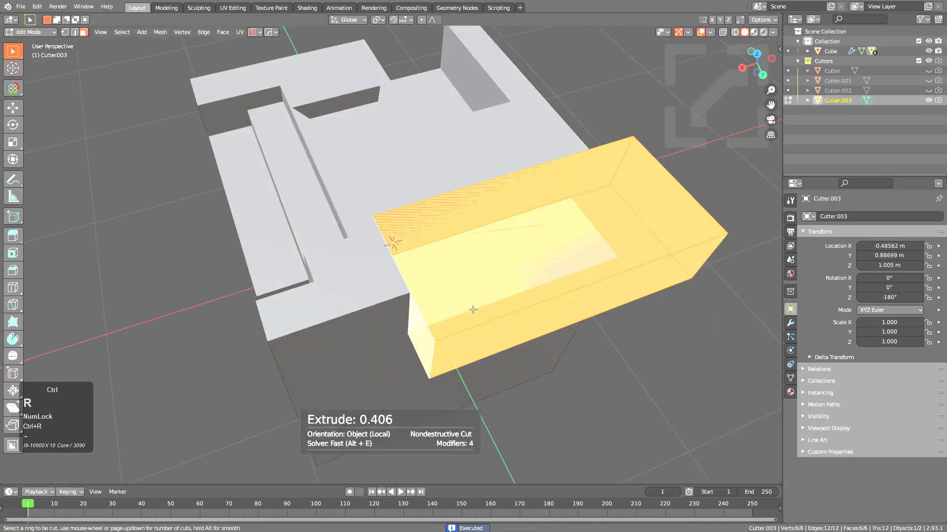
left_click(472, 310)
key("2")
key("ctrl+b")
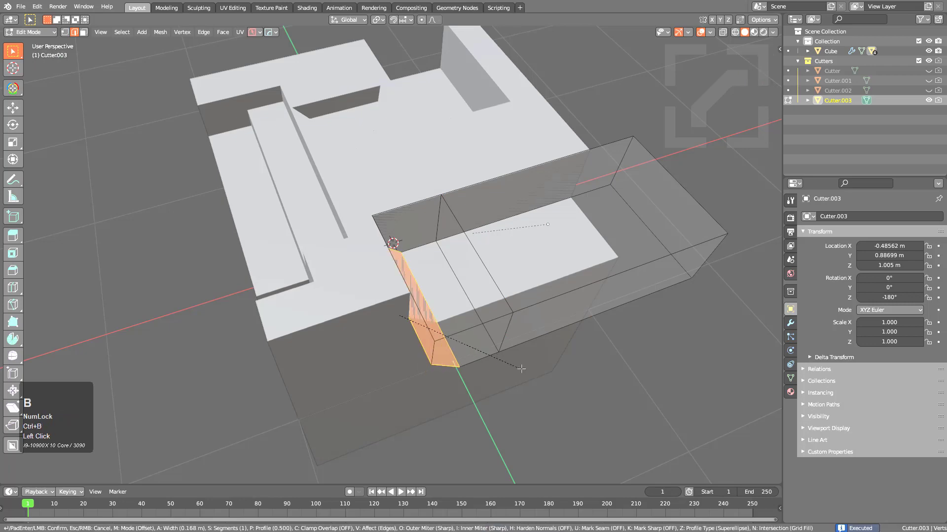
middle_click_drag(531, 375, 463, 271)
Step: Extrude one inner face section of the large recess cutter further into the cube and leave mesh editing
left_click(396, 198)
key("3")
left_click(457, 220)
key("alt+z")
key("alt+z")
left_click(486, 228)
key("e")
left_click(514, 259)
scroll(483, 271, "down", 2)
key("Tab")
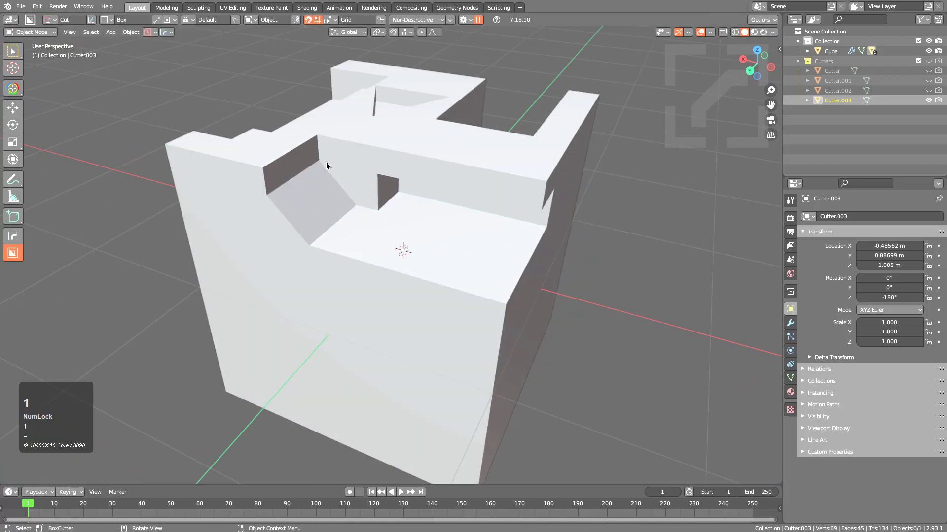
Step: Draw a box cutter about 0.221 deep on the cube's side face and swap it for a previously used custom shape
middle_click_drag(326, 166, 441, 207)
left_click(434, 270)
middle_click_drag(434, 270, 324, 247)
left_click(402, 294)
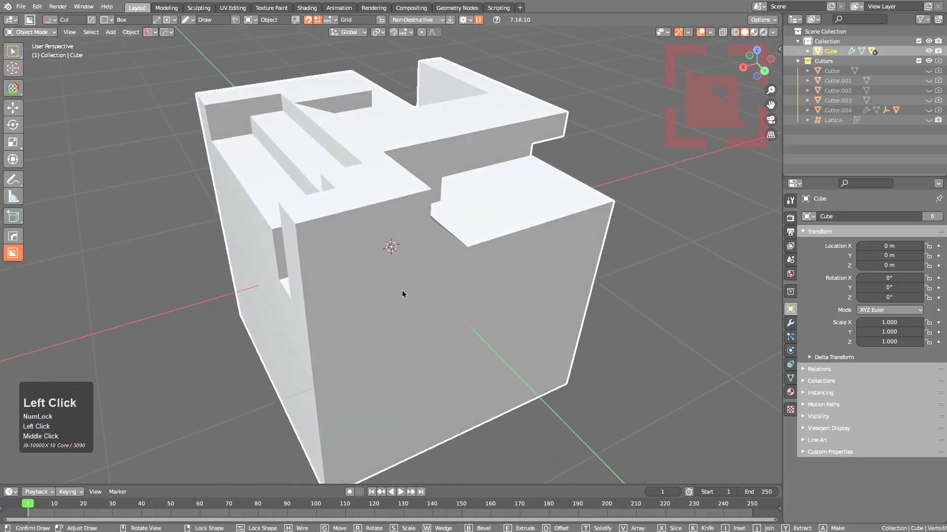
mouse_move(402, 294)
left_mouse_down()
mouse_move(507, 382)
mouse_move(473, 397)
left_mouse_up()
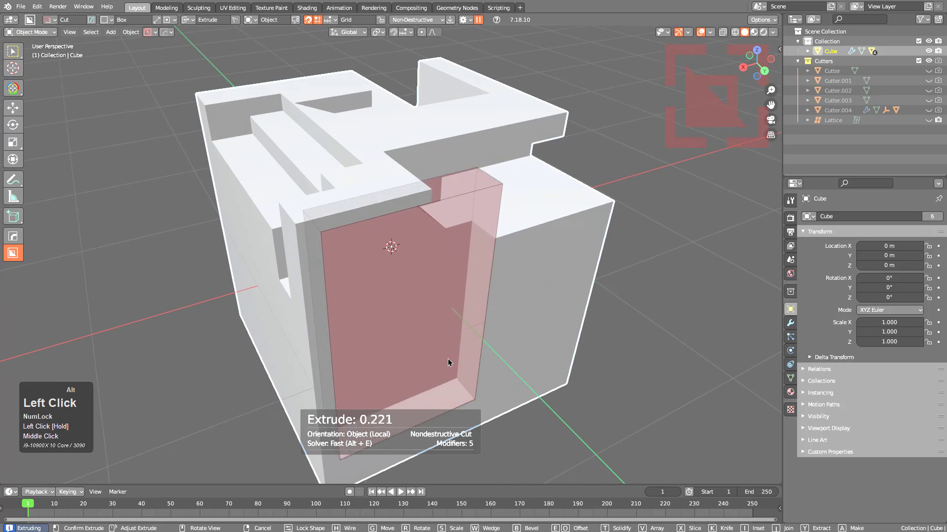
scroll(448, 359, "down", 3, "alt")
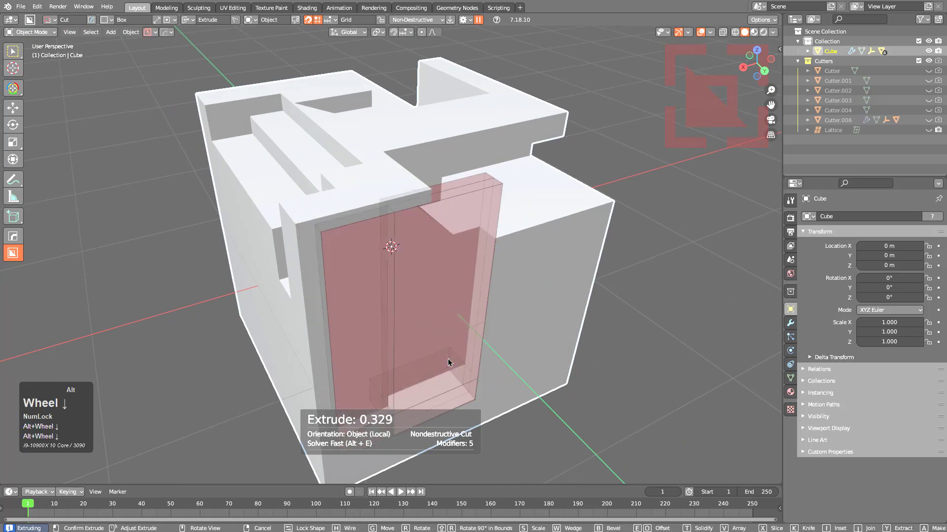
scroll(448, 363, "down", 4, "alt")
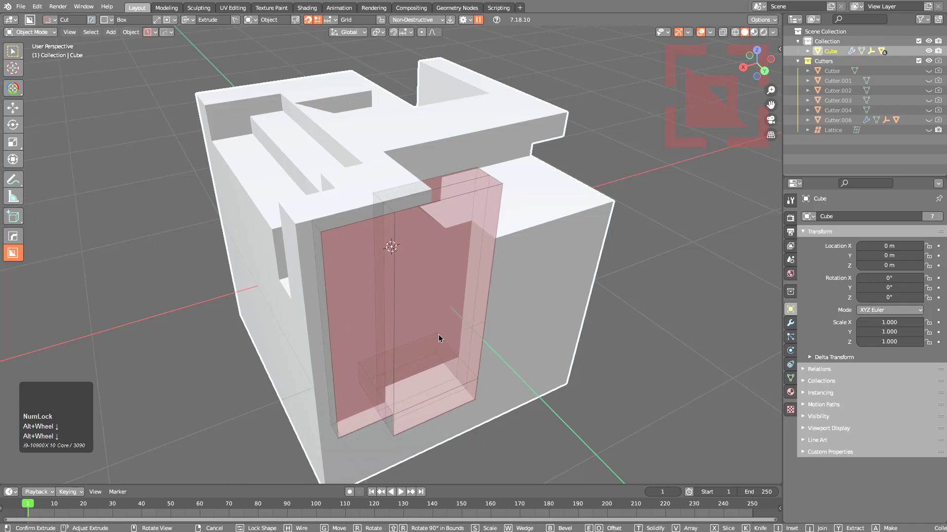
Step: Lock and shrink the custom cutter on the side face, and switch it to the earlier triangular shape
middle_click_drag(440, 338, 450, 387)
mouse_move(429, 409)
left_mouse_down()
mouse_move(423, 281)
mouse_move(355, 359)
mouse_move(357, 334)
mouse_move(372, 310)
mouse_move(384, 369)
mouse_move(325, 286)
mouse_move(439, 364)
mouse_move(354, 289)
mouse_move(397, 324)
left_mouse_up()
middle_click_drag(396, 325, 448, 359)
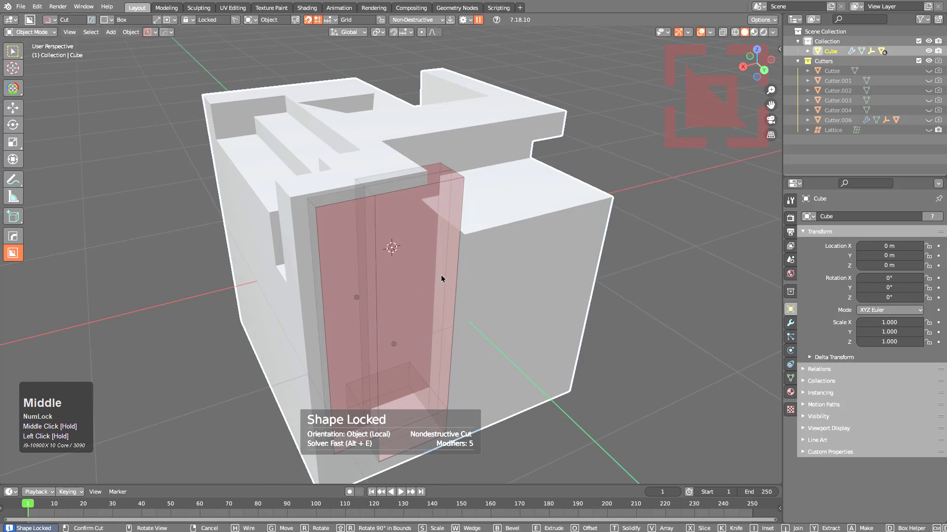
middle_click_drag(441, 279, 418, 288)
scroll(418, 288, "down", 2)
scroll(418, 266, "down", 1, "alt")
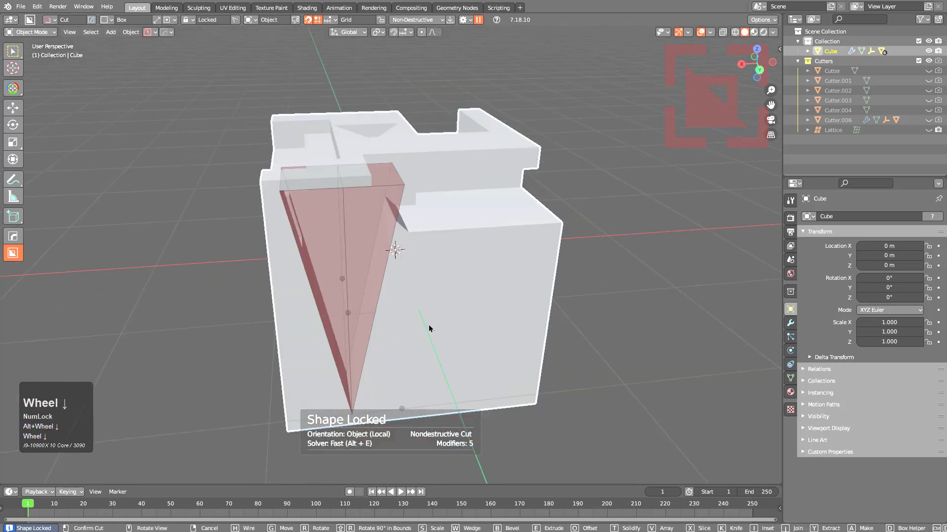
middle_click_drag(429, 329, 400, 323)
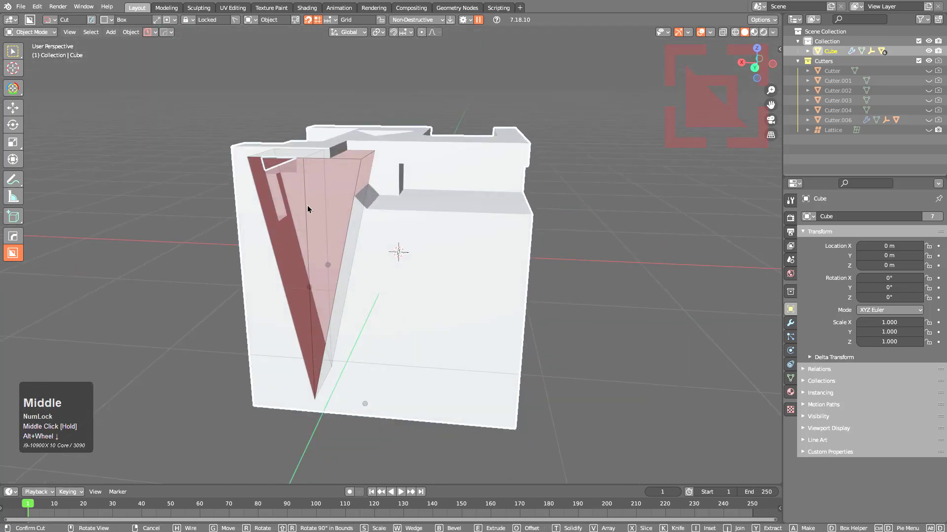
Step: Shorten the triangular cutter from its lower end and apply the cut to the cube's side face
mouse_move(364, 409)
left_mouse_down()
mouse_move(387, 339)
mouse_move(463, 357)
mouse_move(374, 264)
mouse_move(382, 268)
left_mouse_up()
middle_click_drag(382, 268, 372, 249)
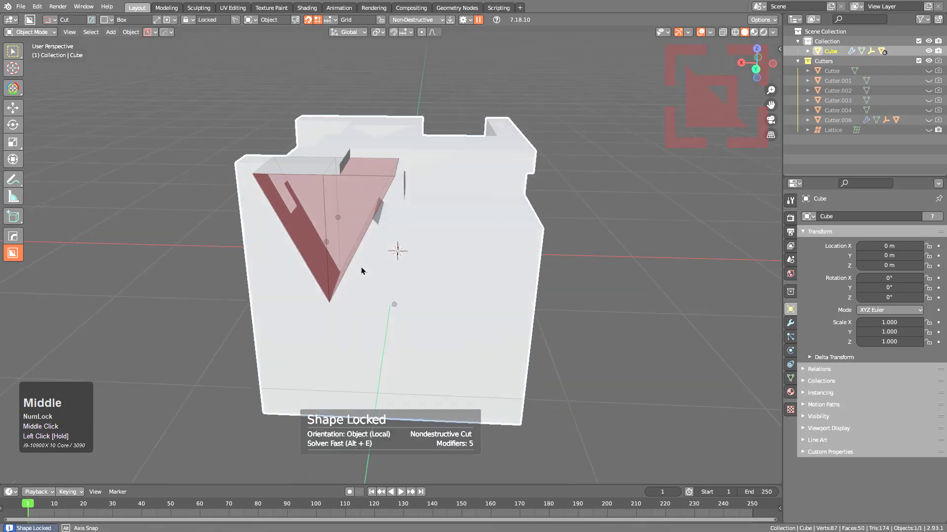
left_click(364, 183)
middle_click_drag(364, 183, 385, 260)
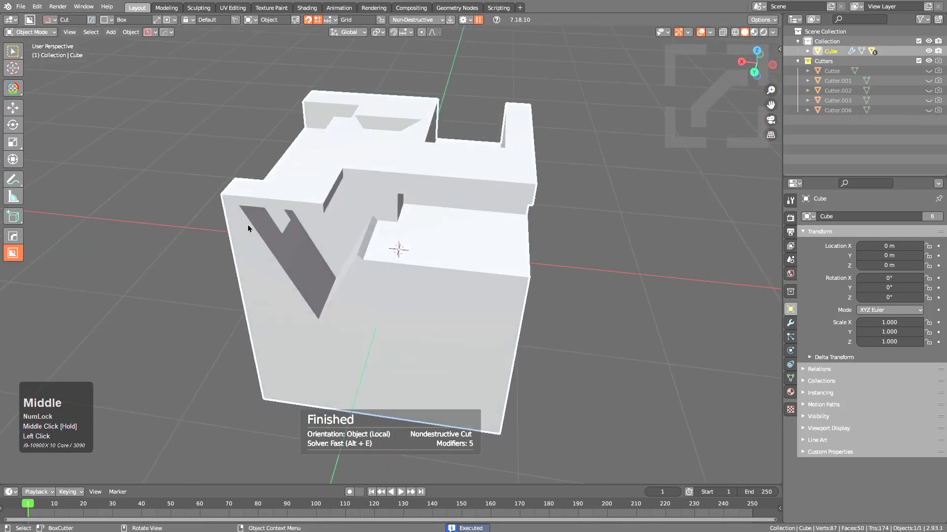
middle_click_drag(312, 290, 318, 143)
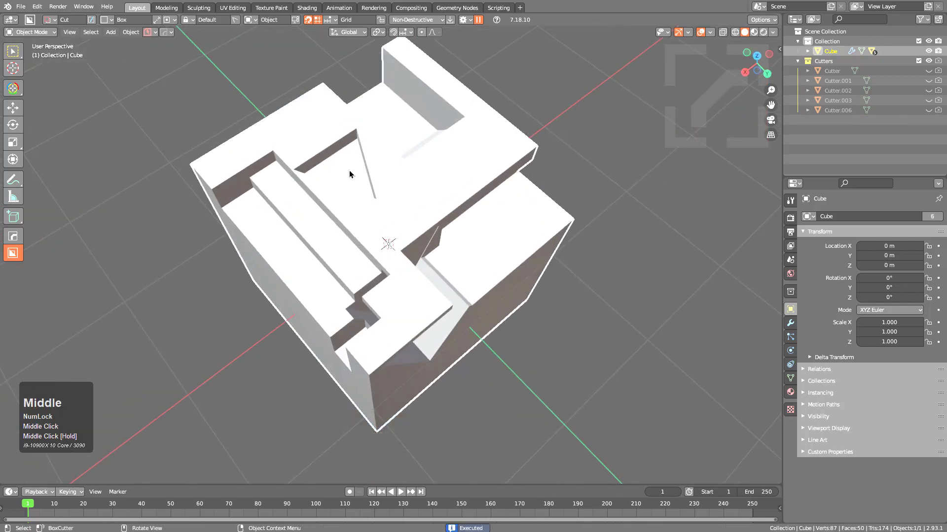
Step: Draw a box cutter about 0.711 deep on the cube's side face, lock it and switch it to the earlier L-shaped custom cutter
middle_click_drag(351, 174, 403, 226)
mouse_move(396, 229)
left_mouse_down()
mouse_move(524, 302)
mouse_move(629, 387)
mouse_move(612, 315)
left_mouse_up()
middle_click_drag(613, 315, 557, 323)
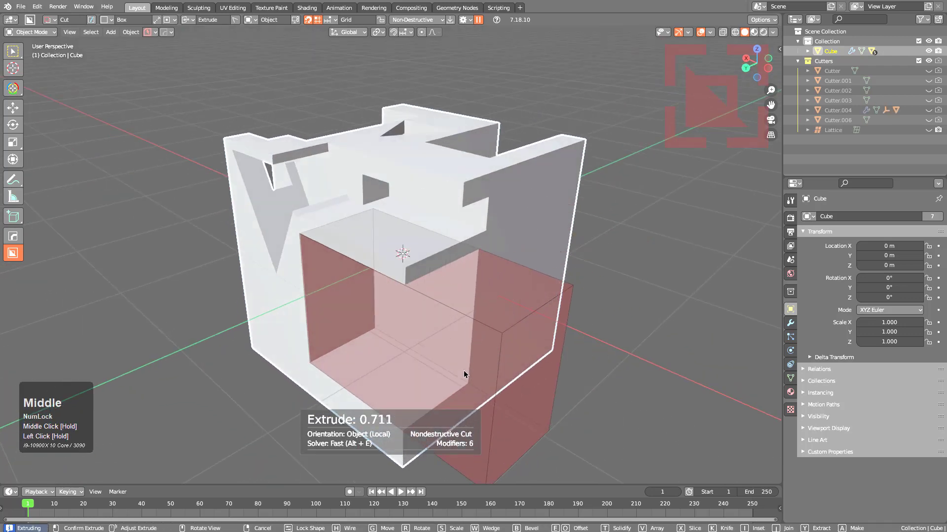
key("Tab")
scroll(527, 256, "down", 3, "alt")
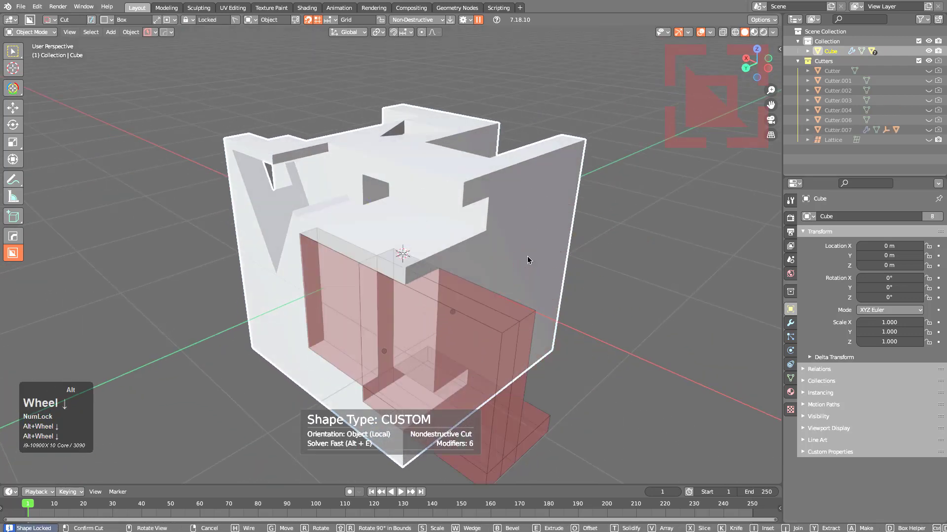
middle_click_drag(496, 294, 547, 306)
scroll(547, 306, "up", 1)
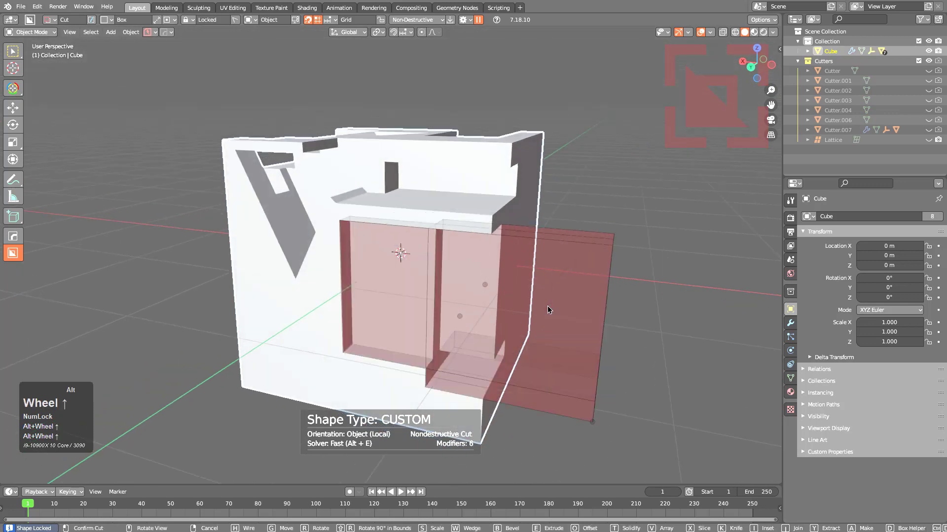
scroll(547, 306, "down", 1, "alt")
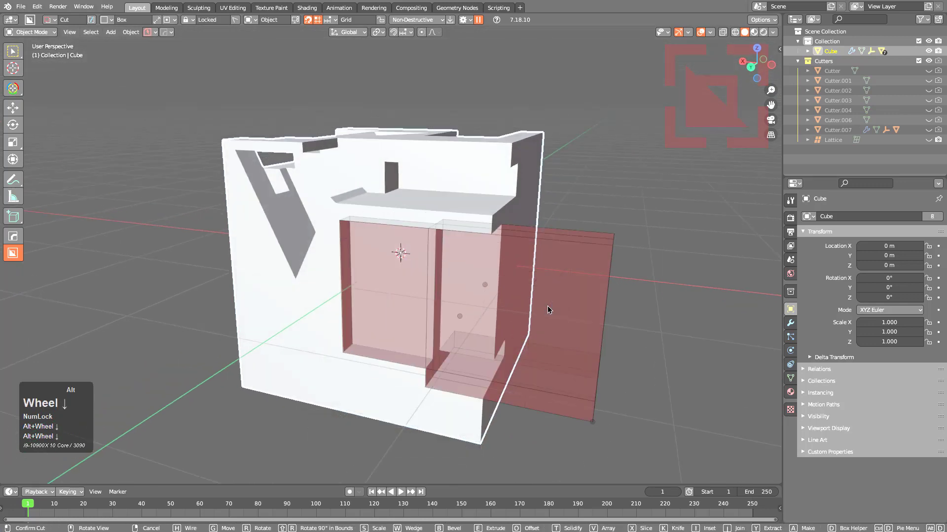
middle_click_drag(518, 313, 451, 333)
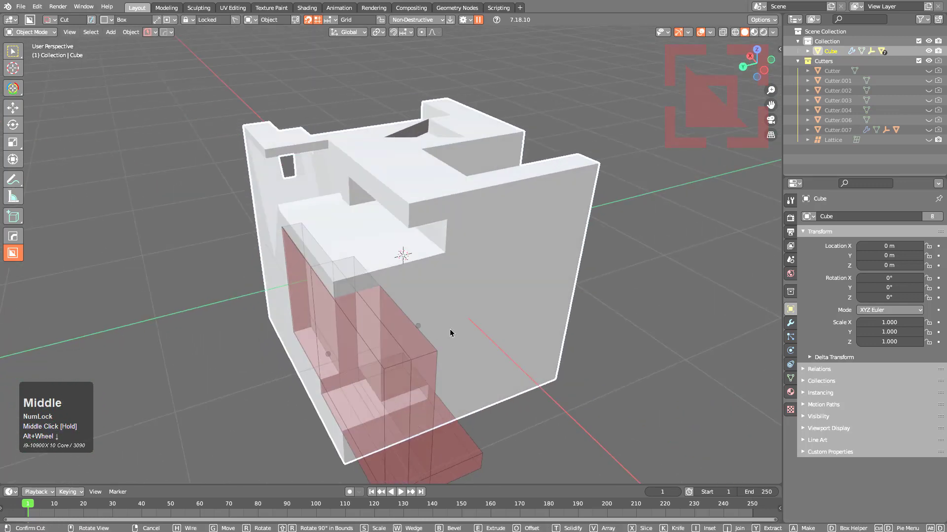
Step: Deepen the custom cutter, redraw its outline narrower and taller down to the cube's lower edge, and apply the cut
left_click(414, 326)
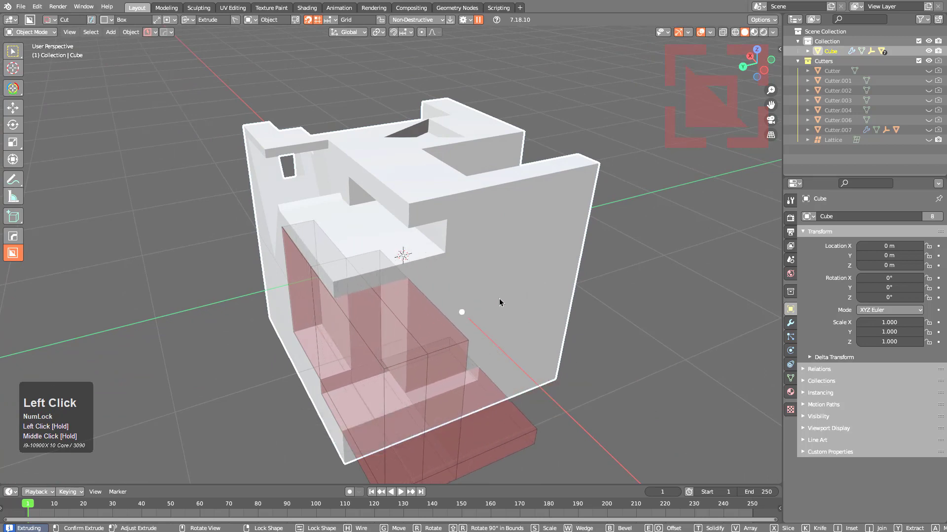
mouse_move(451, 304)
middle_mouse_down()
mouse_move(486, 309)
mouse_move(487, 227)
mouse_move(608, 389)
middle_mouse_up()
left_click(608, 389)
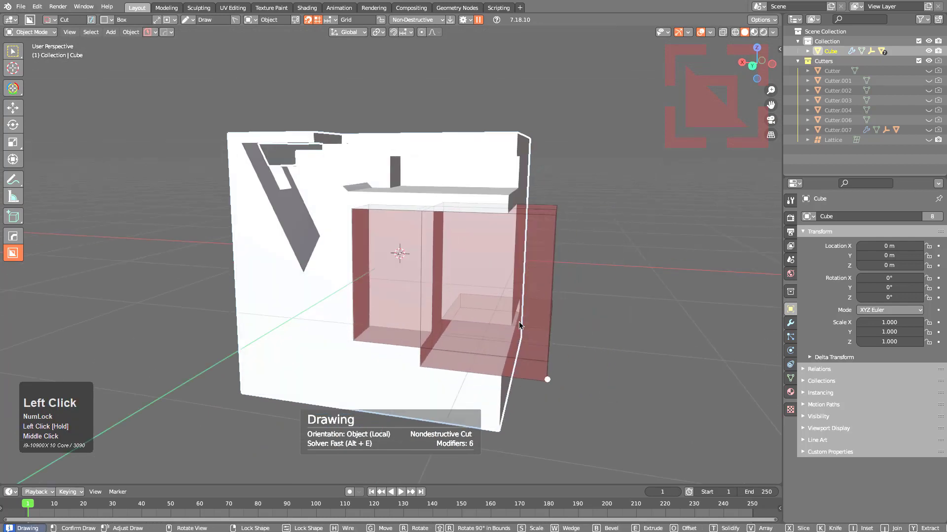
key("shift")
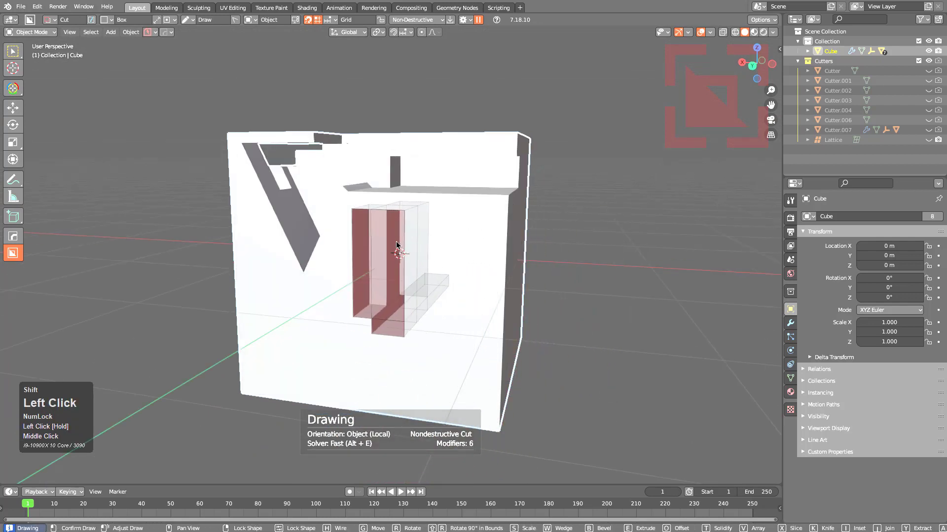
left_click(444, 282)
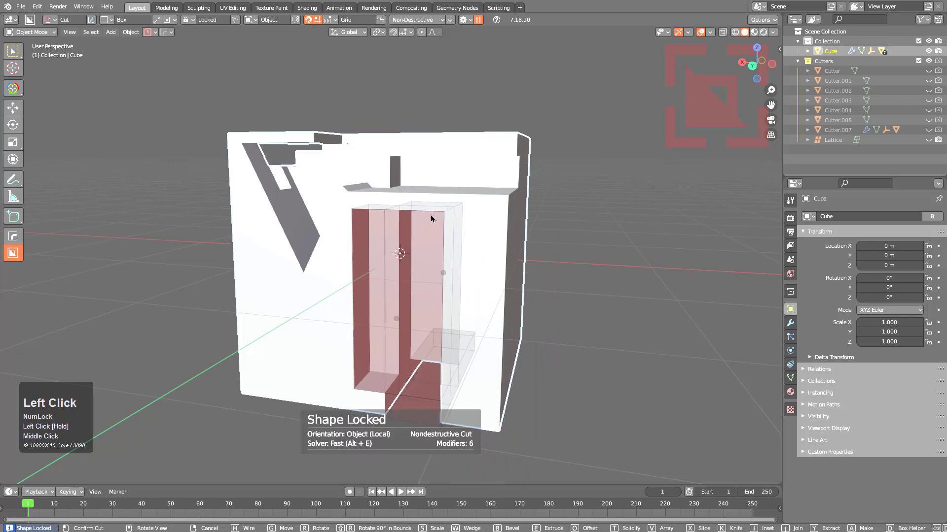
middle_click_drag(355, 255, 405, 199)
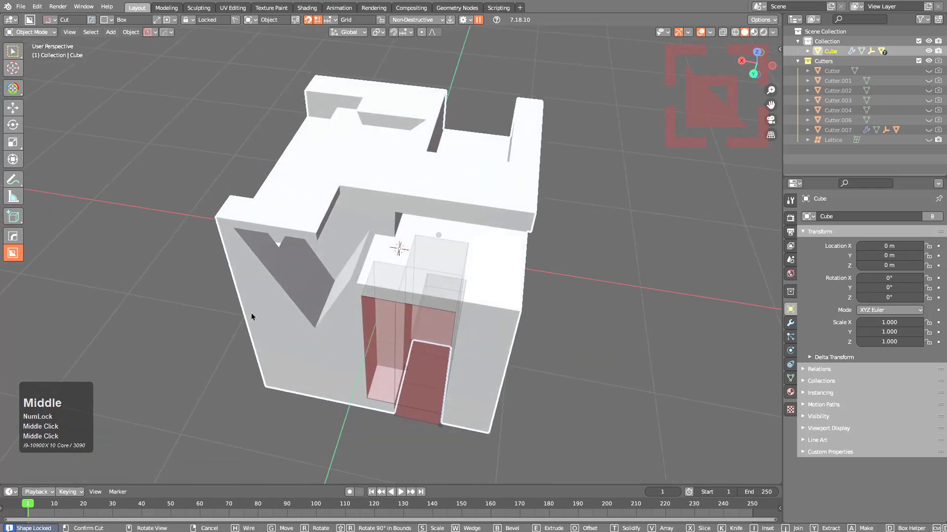
left_click(359, 334)
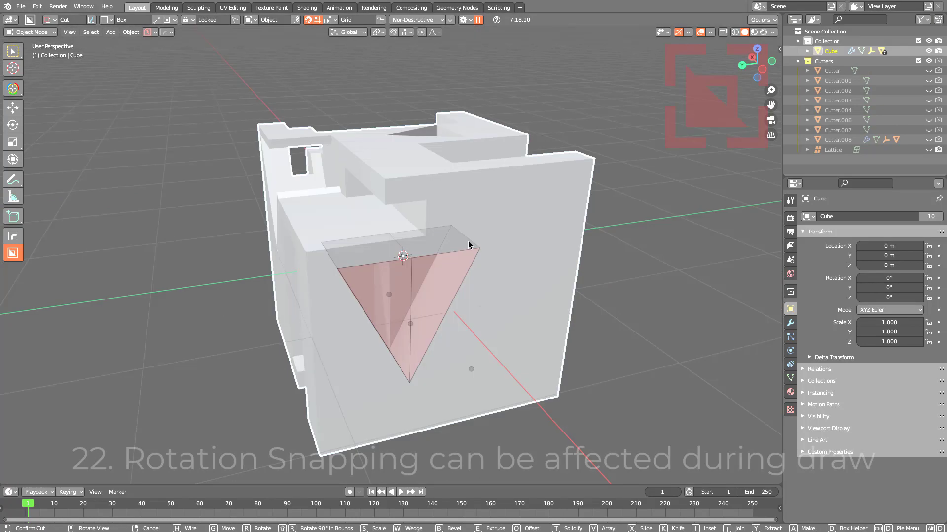
Step: Try rotating the live triangular cutter on the cube's side face, using a rotation option of 90 degrees
key("r")
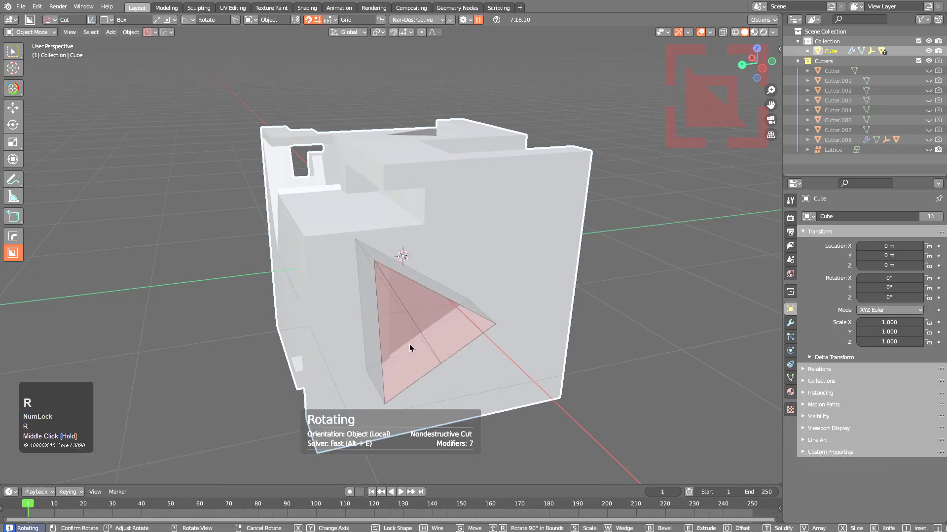
left_click(451, 295)
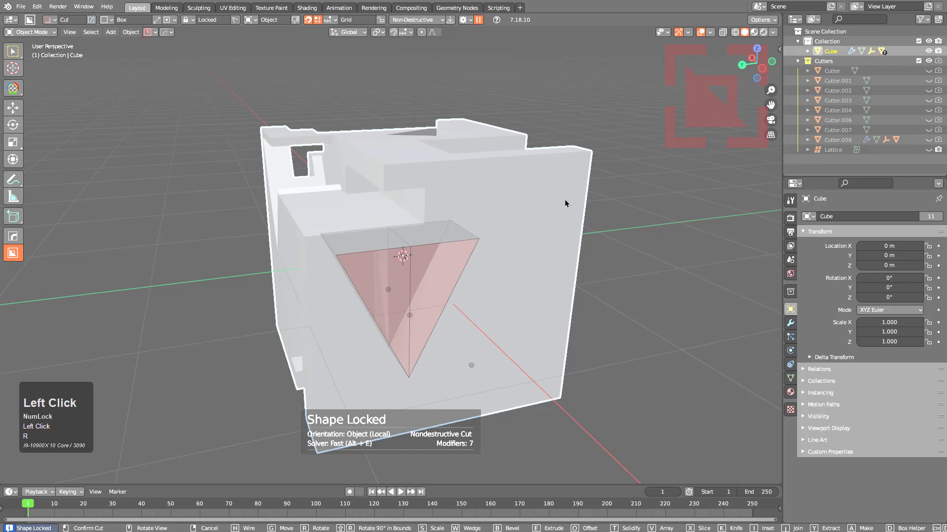
key("d")
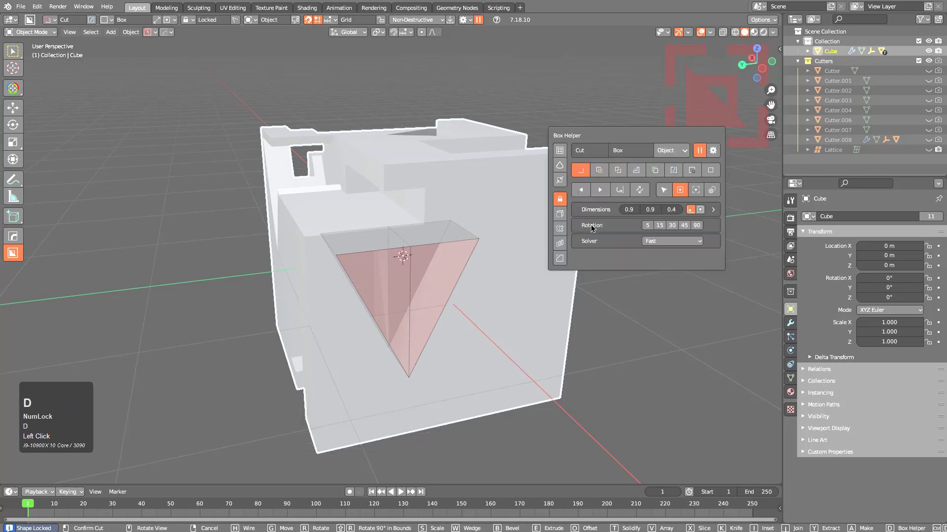
left_click(697, 226)
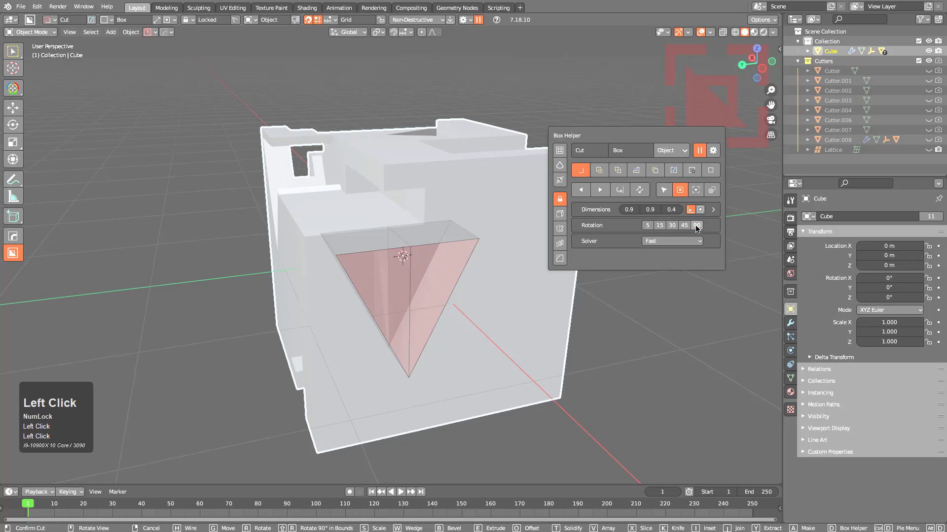
key("r")
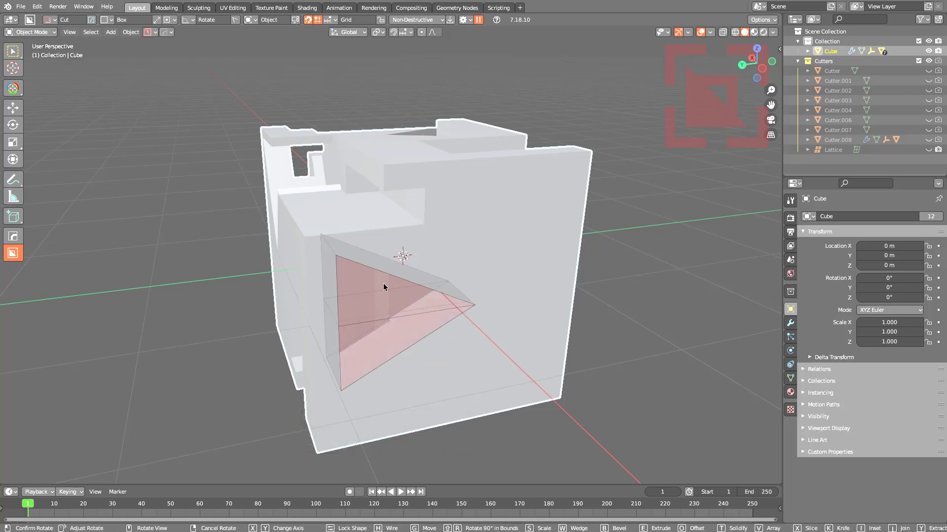
key("shift")
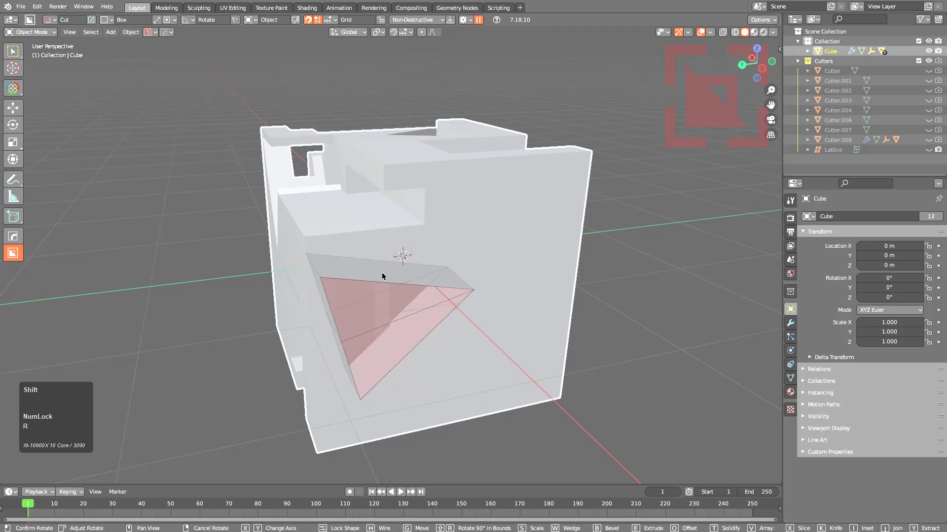
left_click(456, 302)
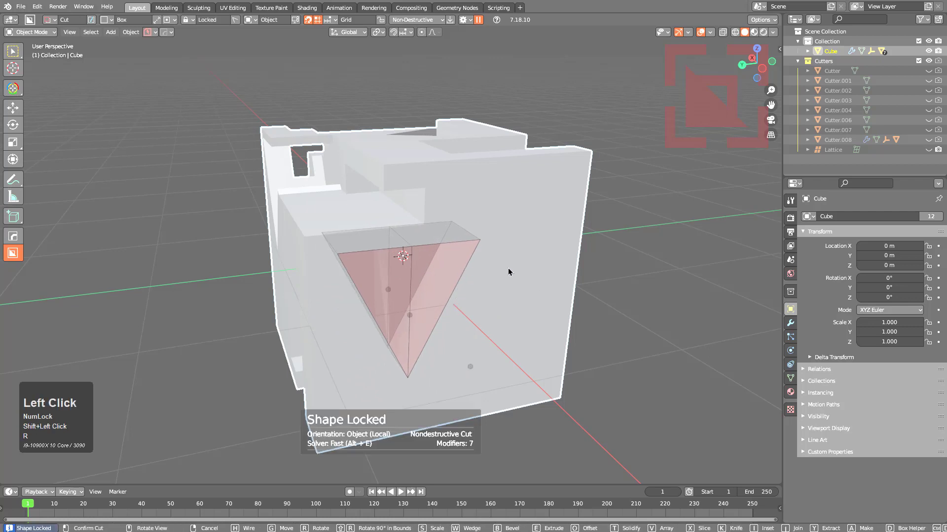
Step: Set the cutter's rotation option to 15 degrees and rotate the triangular cutter, also with snapping modified during the rotation
key("d")
left_click(608, 295)
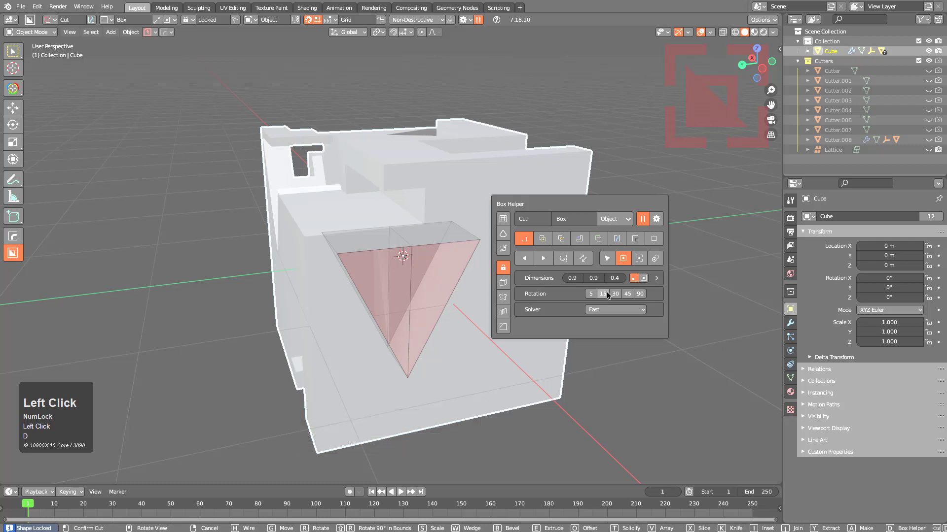
key("r")
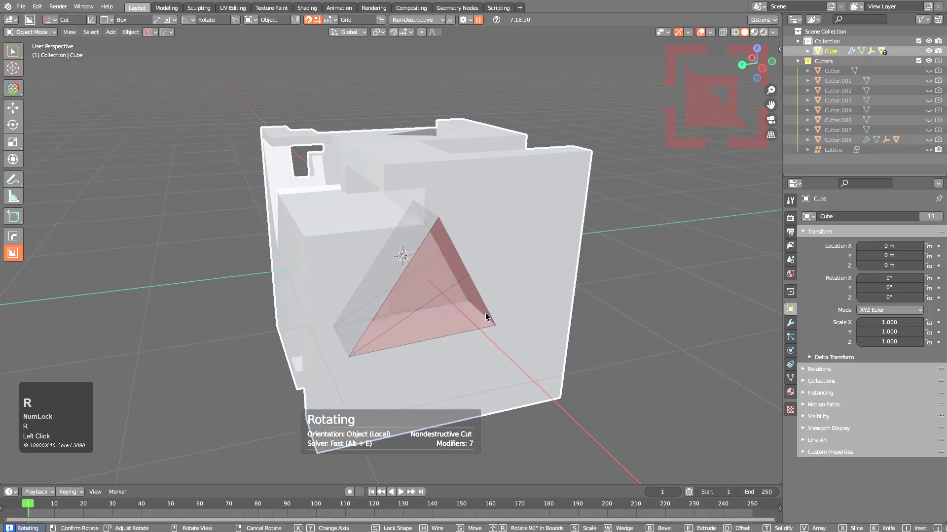
left_click(477, 270)
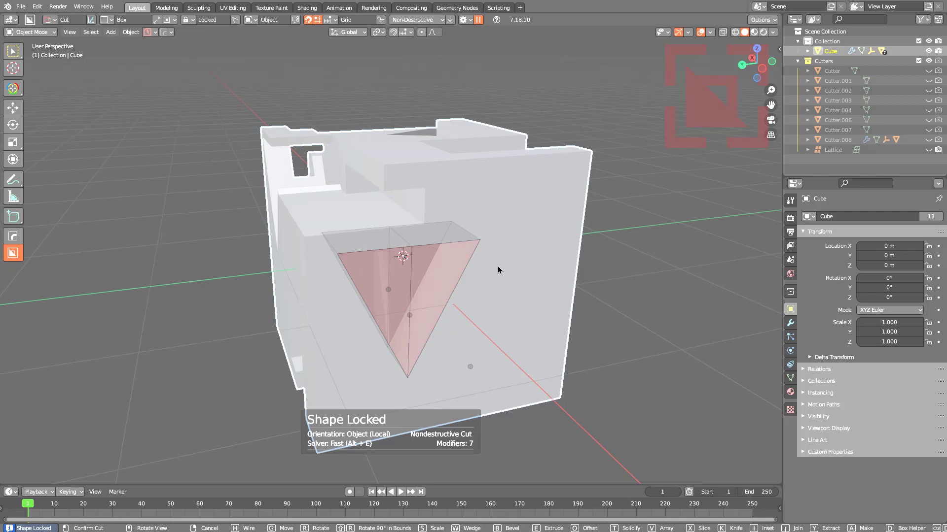
key("shift+r")
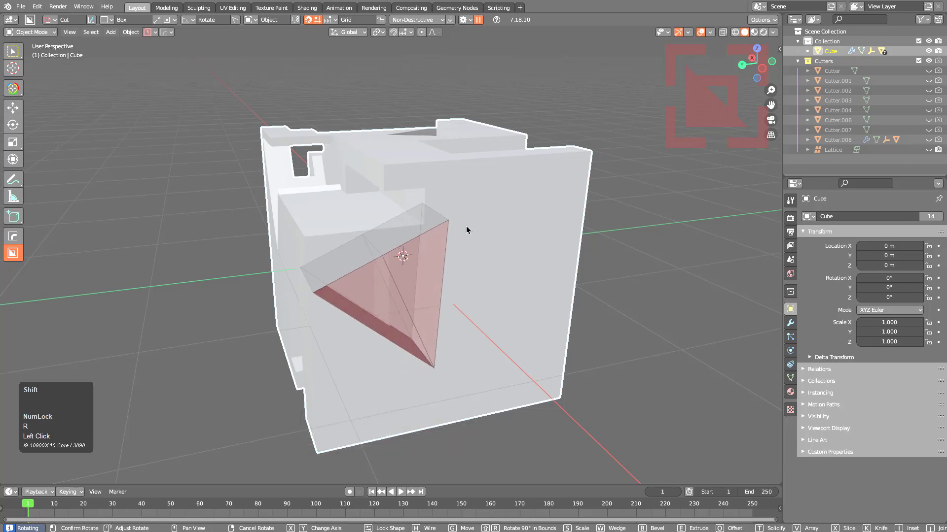
left_click(471, 229)
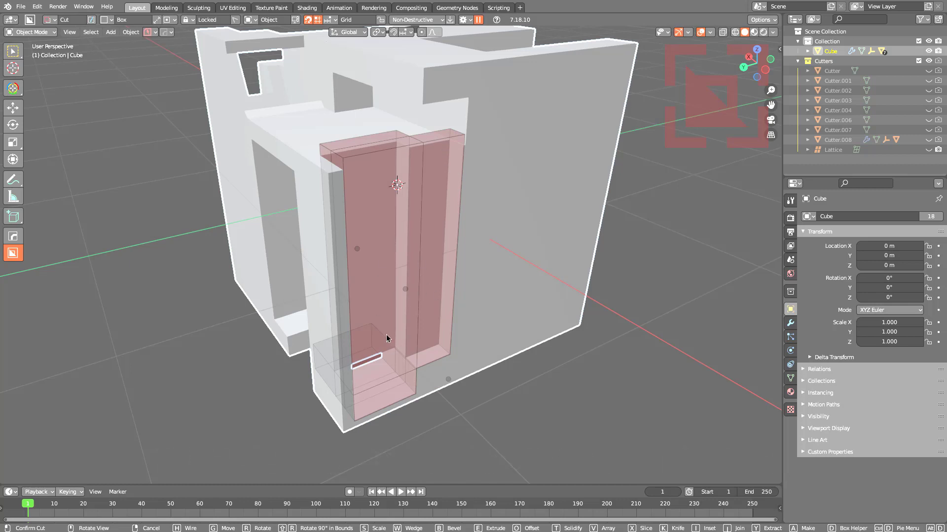
Step: Toggle the custom cutter's wire display, leave it on, and apply the cut at the cube's corner
key("h")
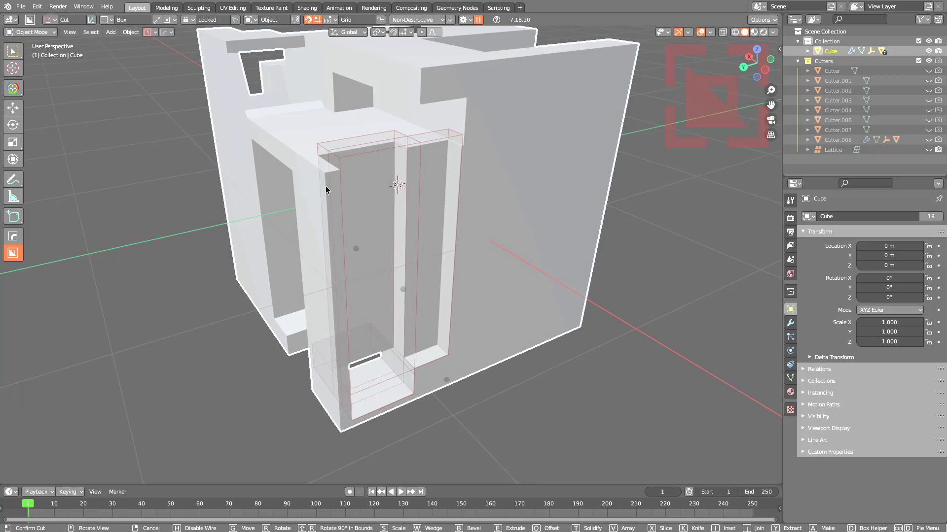
key("h")
key("h")
key("h")
key("h")
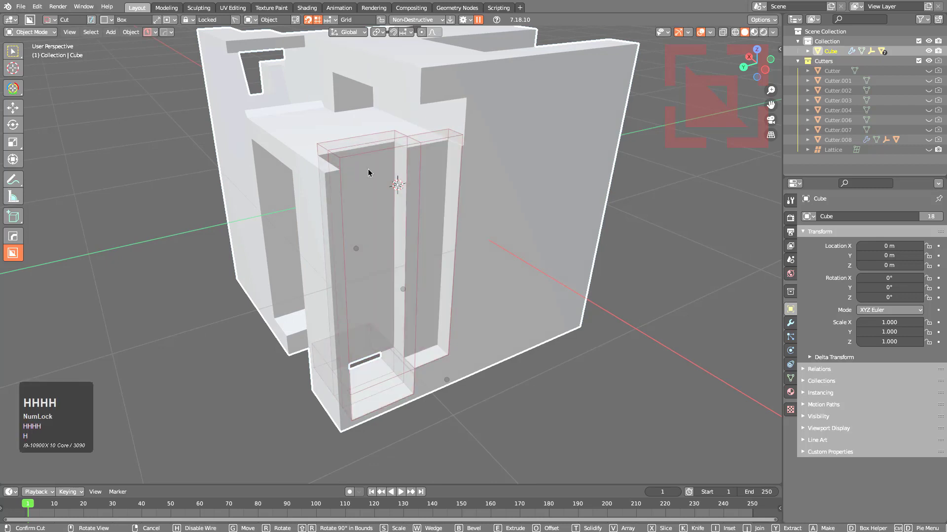
key("h")
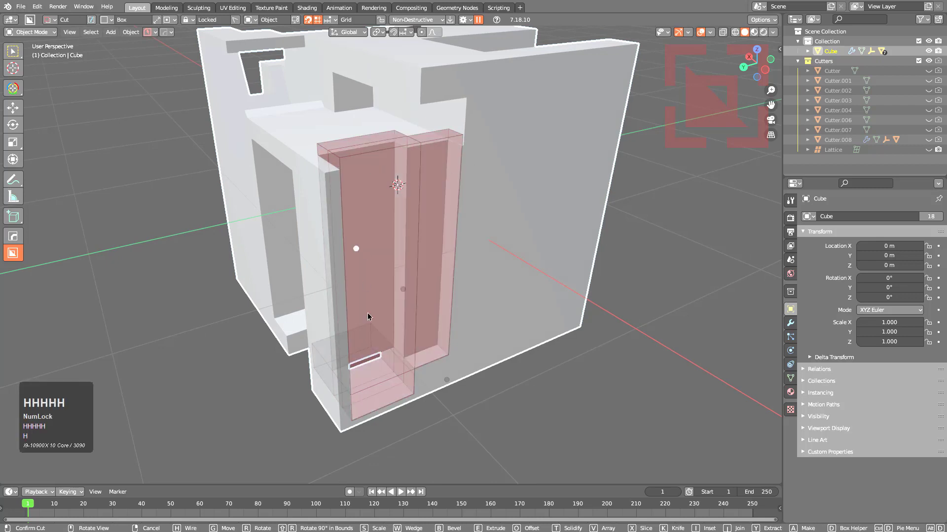
key("h")
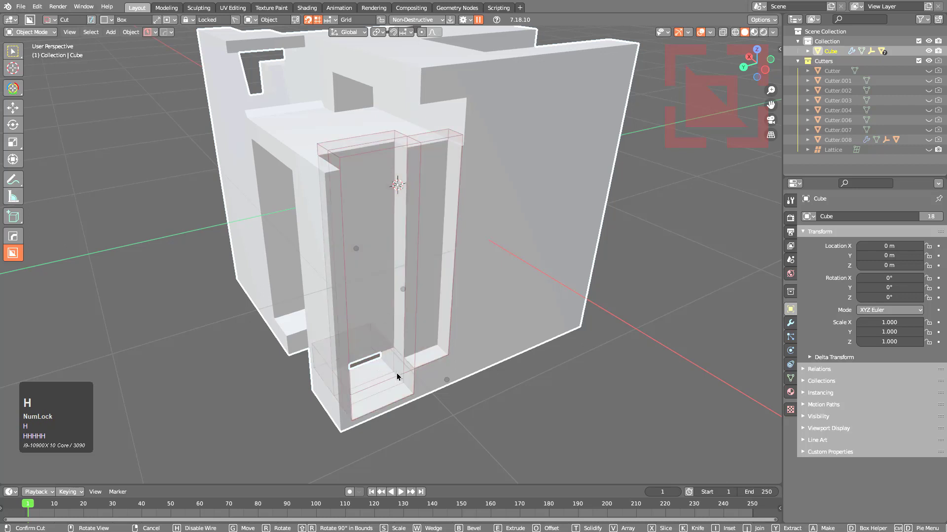
left_click(398, 377)
Step: Draw a large box cutter about 0.698 deep across the cube's side face, with wire display off, and lock its shape
scroll(482, 239, "down", 2)
middle_click_drag(422, 214, 501, 162)
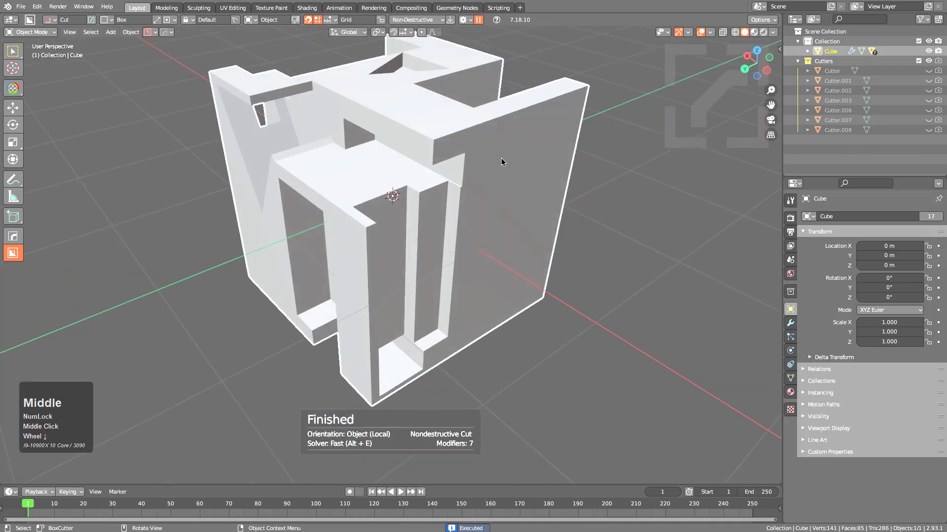
left_click_drag(501, 162, 397, 351)
left_click_drag(341, 398, 340, 394)
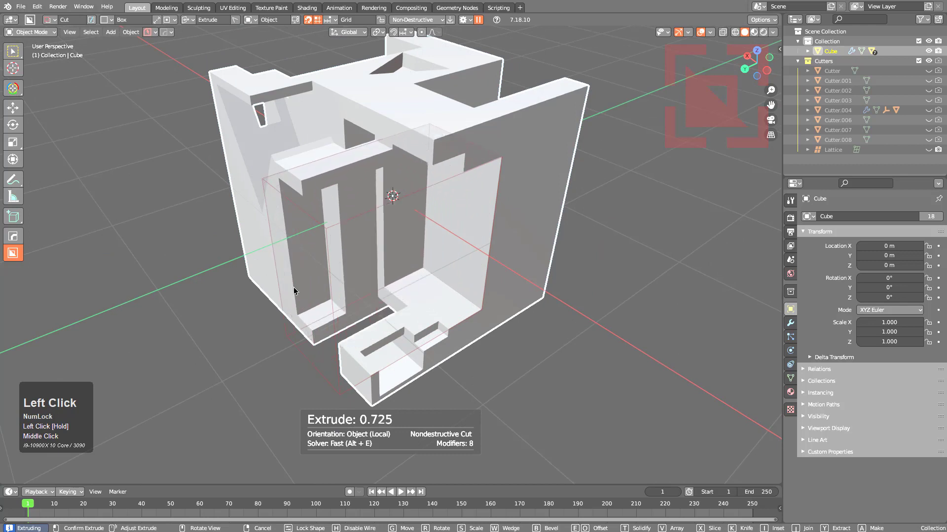
key("h")
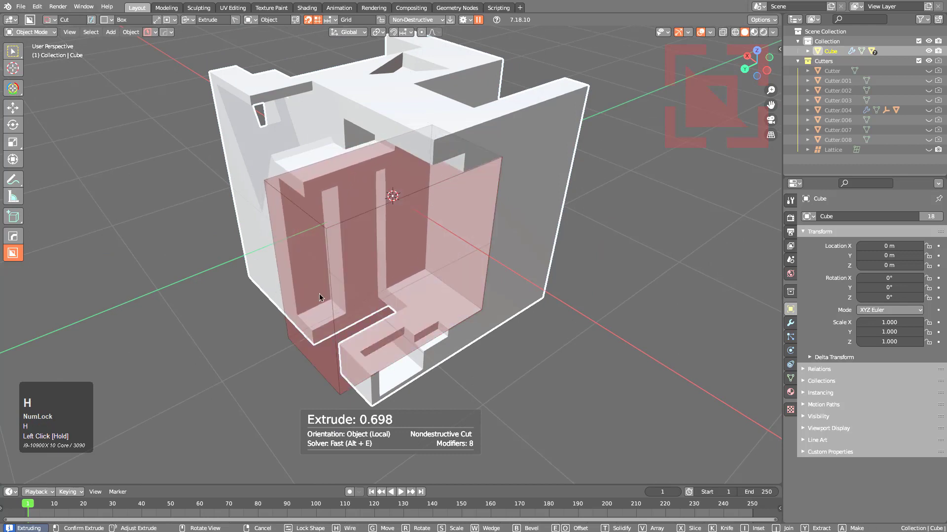
key("Tab")
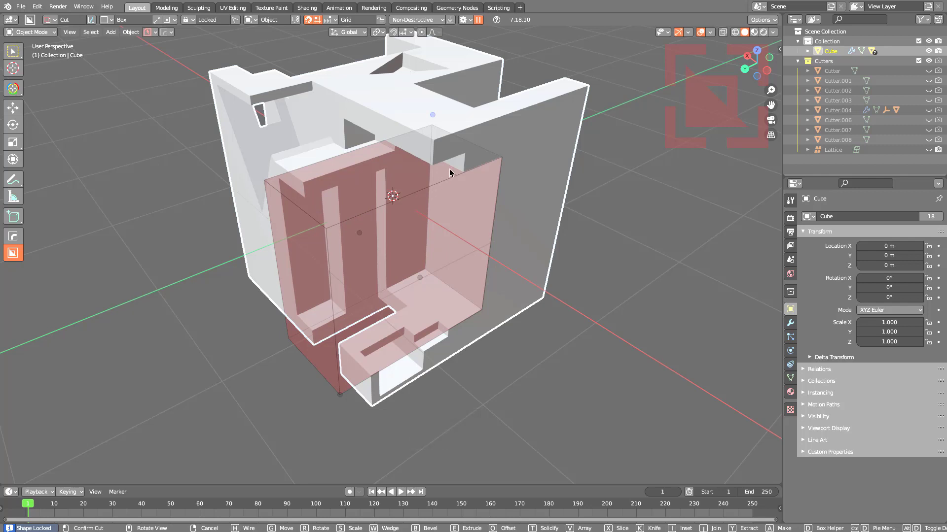
Step: Toggle the cube's wire edges and the viewport's wireframe shading around the locked cutter, and return to solid shading
key("z")
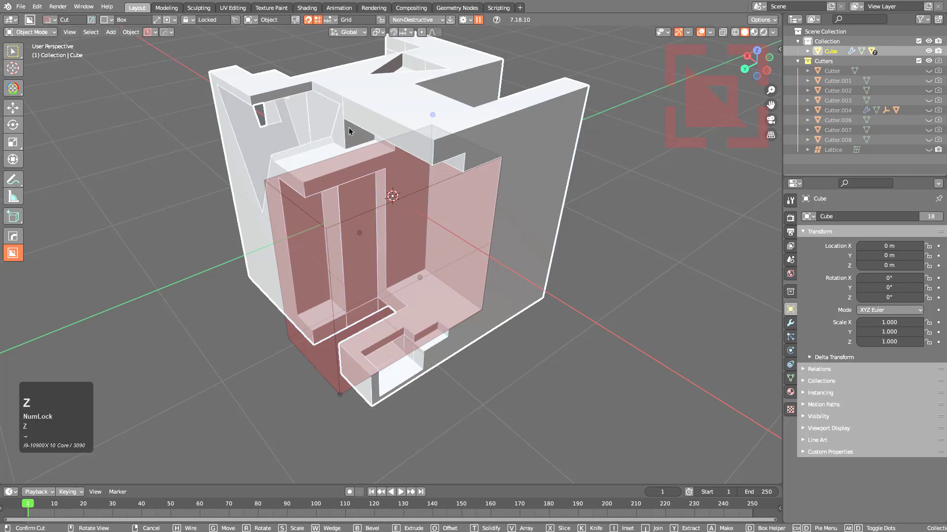
key("z")
key("z")
key("shift+z")
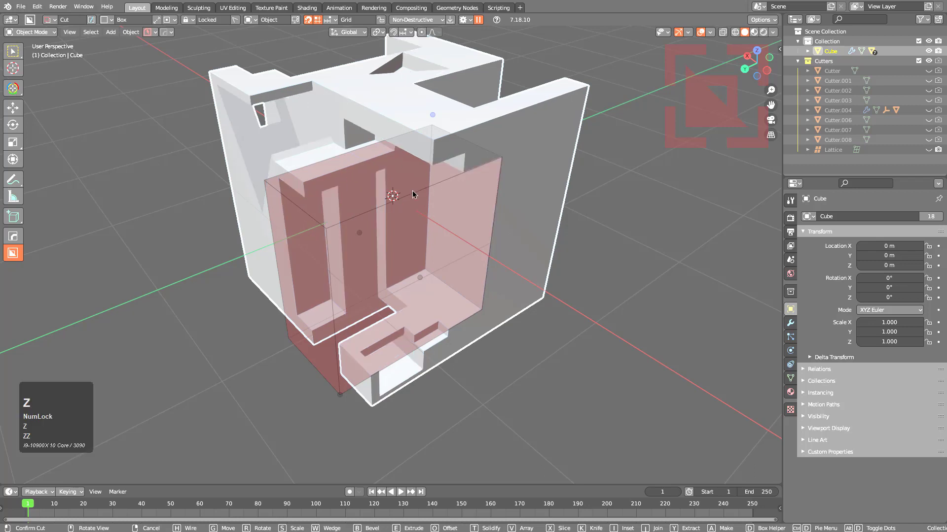
key("z")
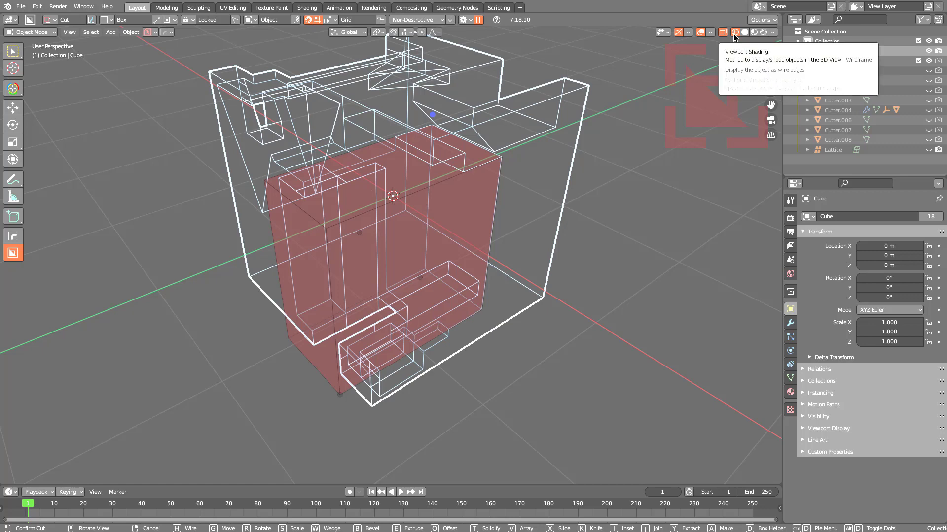
key("shift+z")
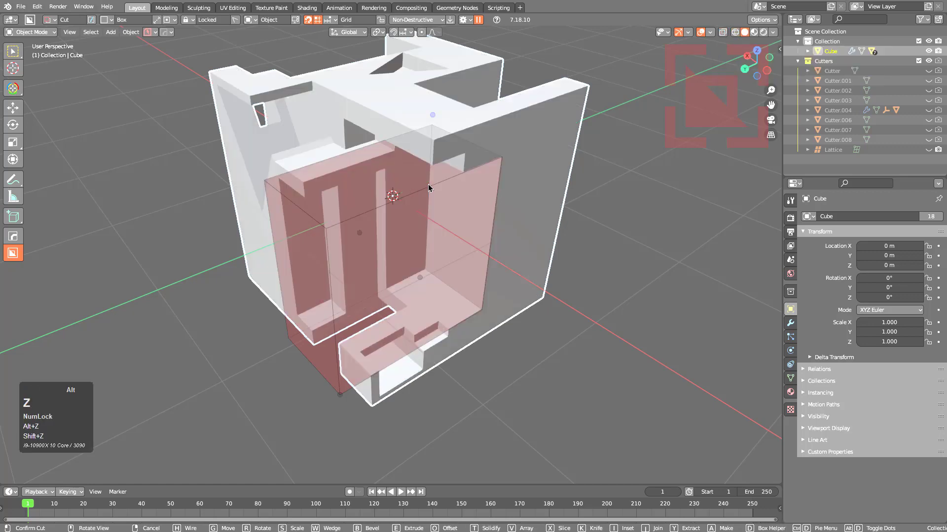
Step: Compare the locked cutter on the cube with viewport X-ray on and off and in wireframe shading, then restore solid shading
key("alt+z")
key("alt+z")
key("alt+z")
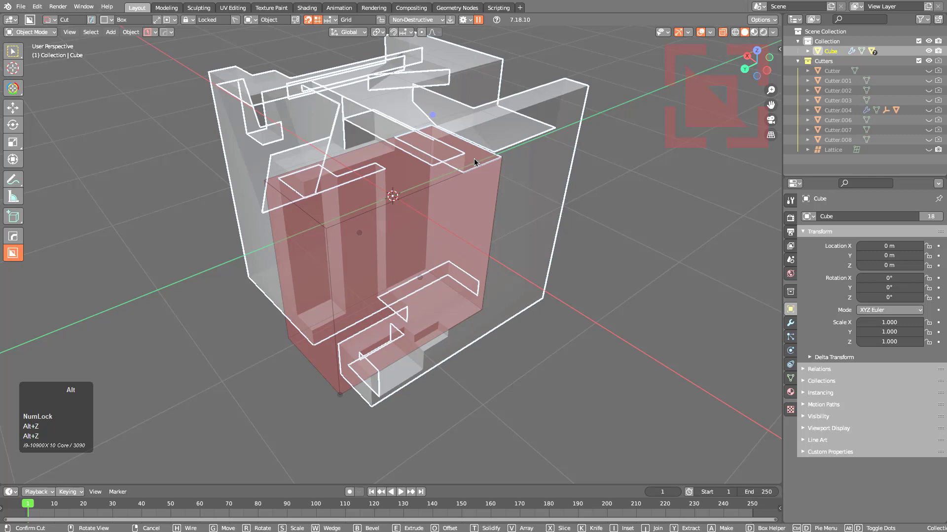
key("alt+z")
key("alt+z")
key("alt+z")
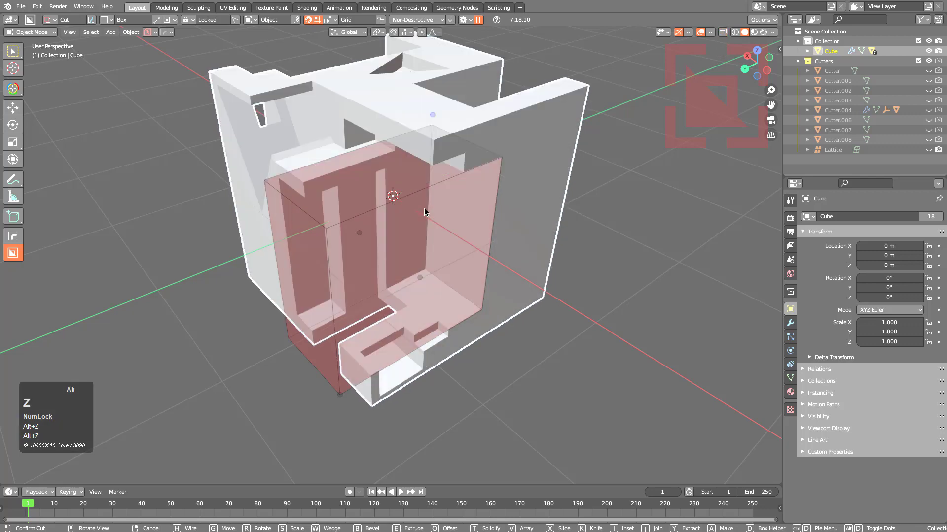
middle_click_drag(417, 212, 433, 286)
key("alt+z")
key("alt+z")
key("alt+z")
key("alt+z")
key("alt+z")
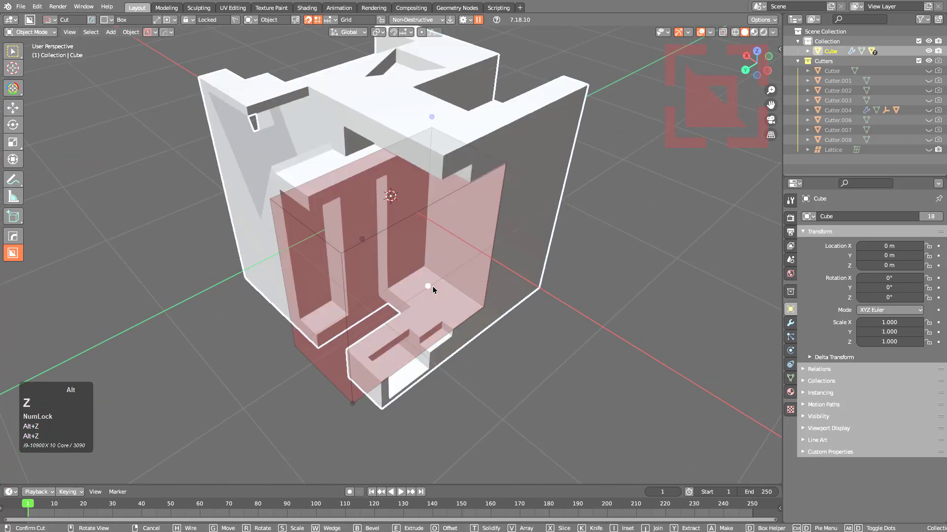
key("alt+z")
key("shift+z")
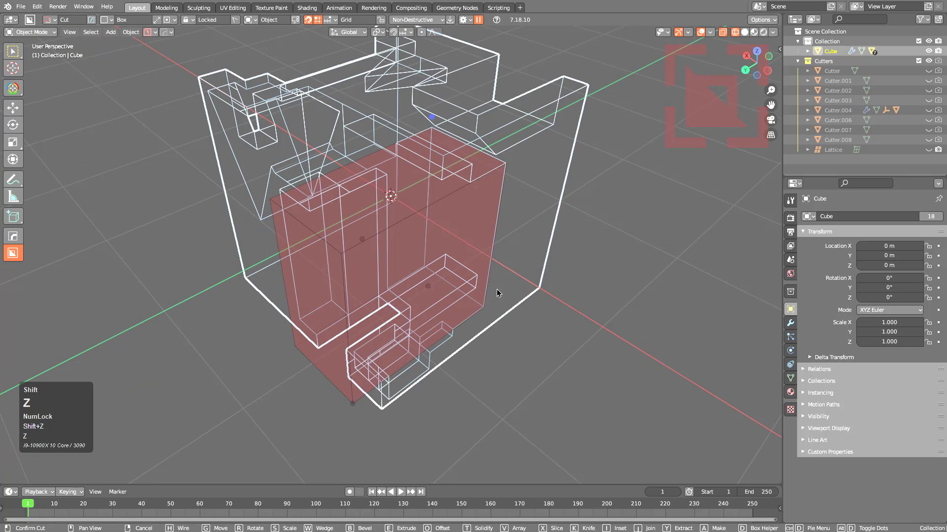
key("shift+z")
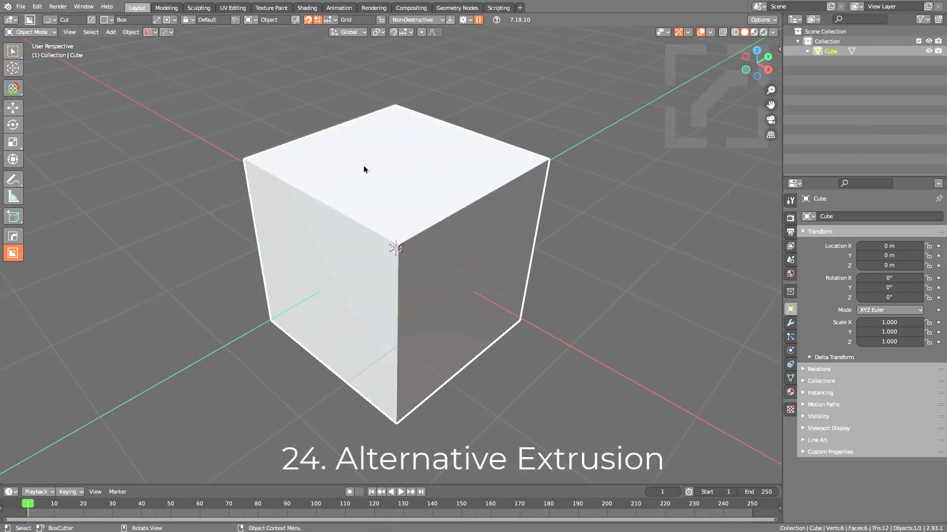
Step: Draw a box cutter from the cube's top face over its side edge, extrude it up to 2.015, and cancel the cut
left_click_drag(349, 157, 355, 245)
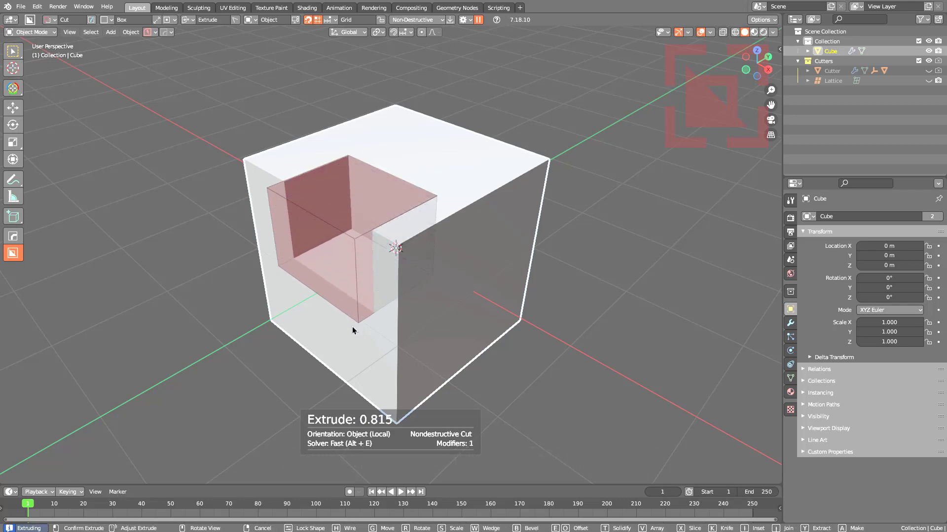
left_click_drag(353, 331, 355, 425)
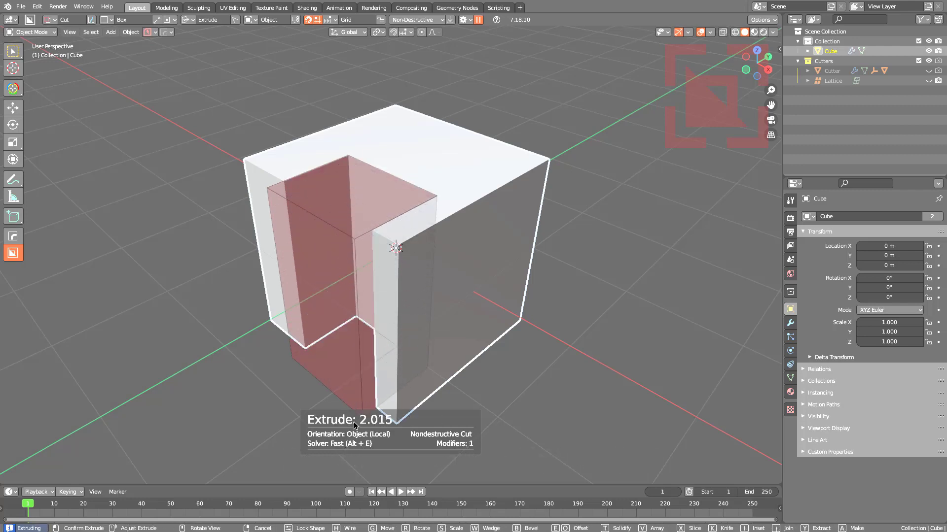
right_click(364, 263)
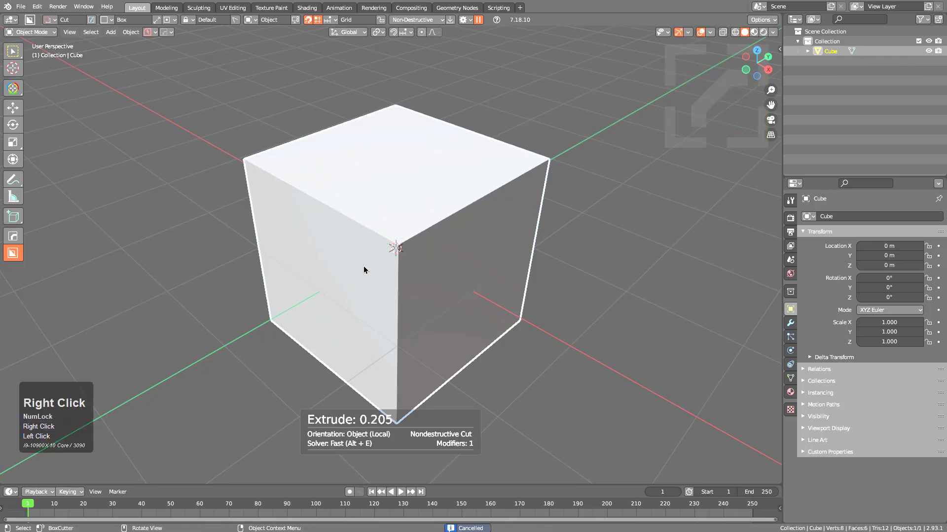
Step: Try a large box cutter on the cube's face in front orthographic view, inspect its extrusion from an angle, and cancel it
middle_click_drag(364, 270, 430, 274)
key("KP_5")
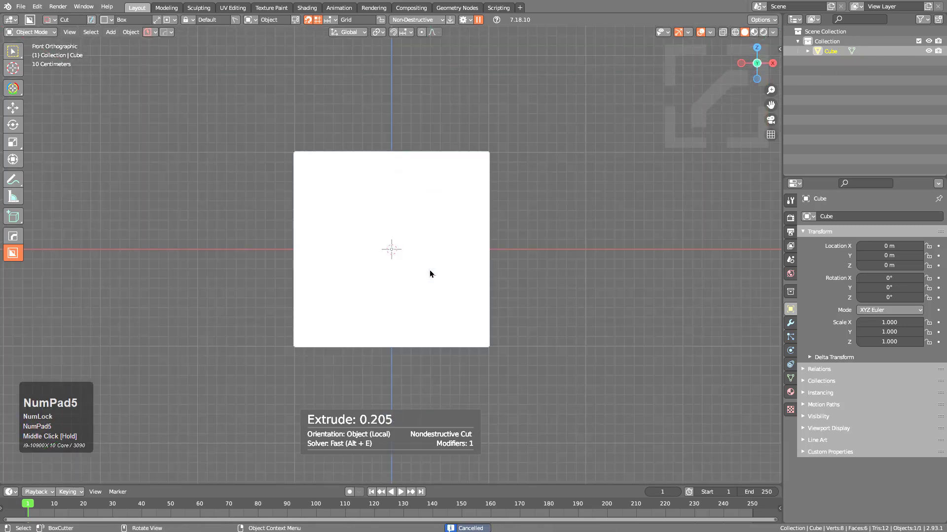
scroll(430, 274, "up", 3)
mouse_move(269, 114)
left_mouse_down()
mouse_move(494, 366)
mouse_move(528, 388)
left_mouse_up()
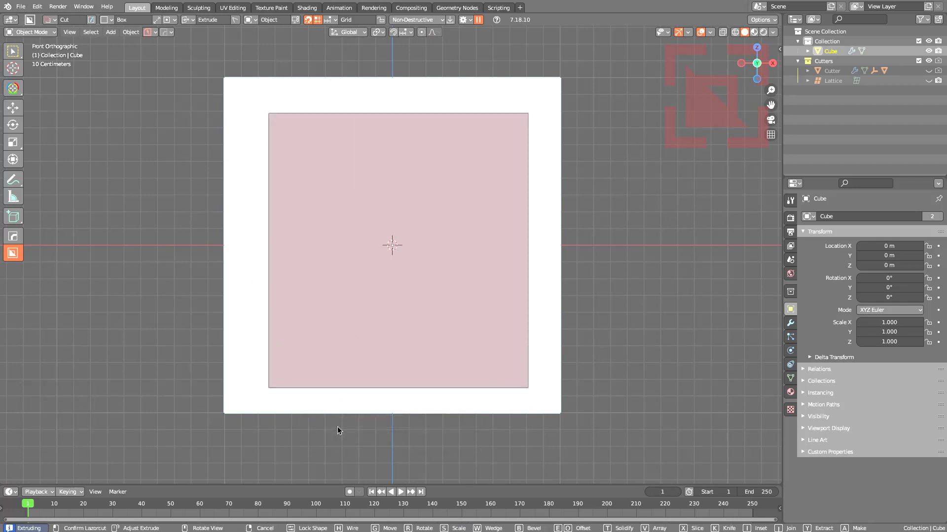
scroll(367, 229, "down", 1)
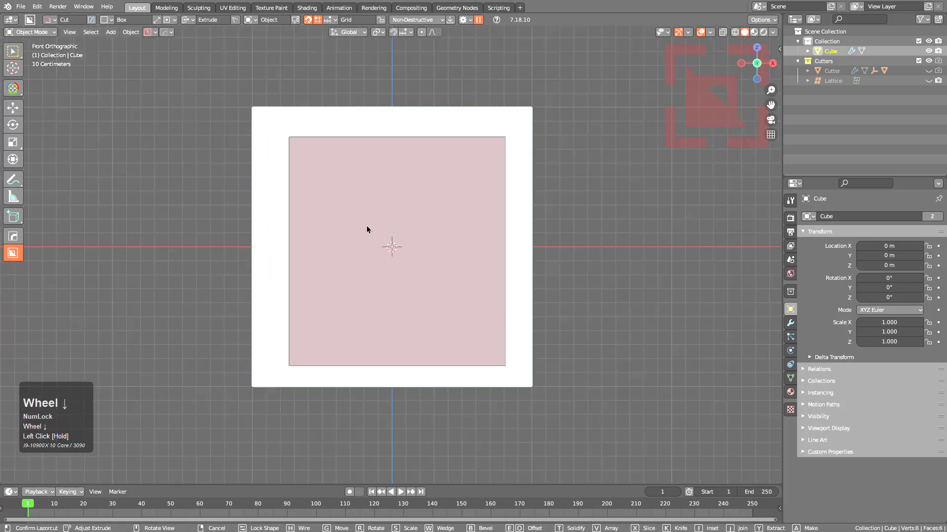
middle_click_drag(306, 152, 416, 221)
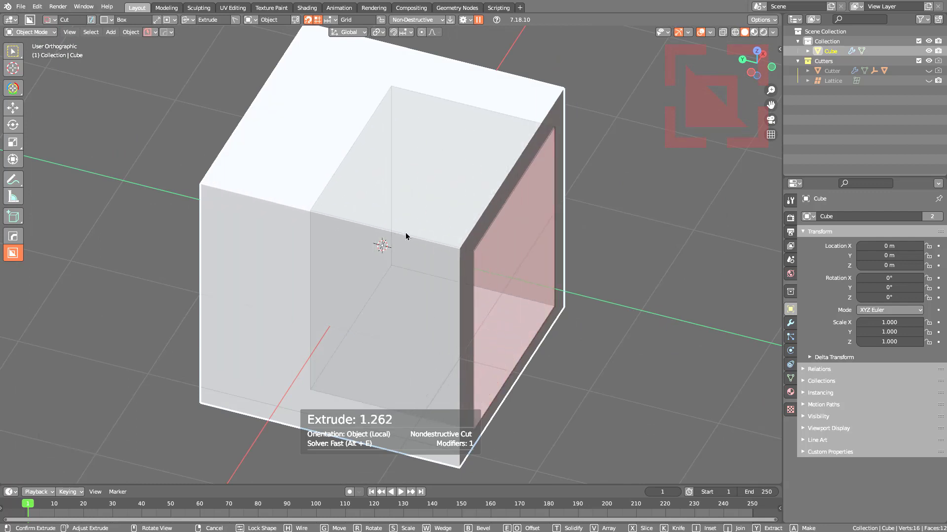
right_click(510, 267)
Step: Return to the front view and enable the Alternate Extrude option in BoxCutter's input settings
middle_click_drag(511, 266, 454, 245, "alt")
left_click(467, 20)
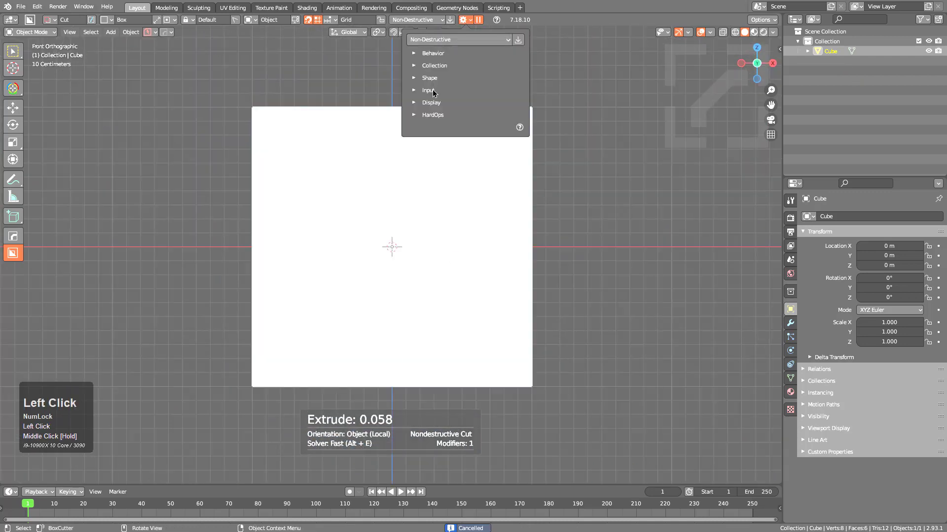
left_click(424, 91)
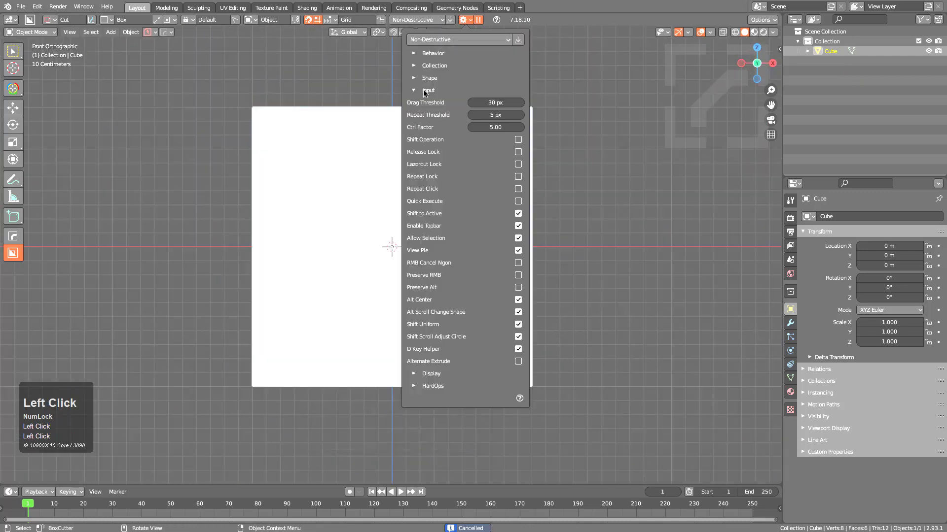
left_click(519, 362)
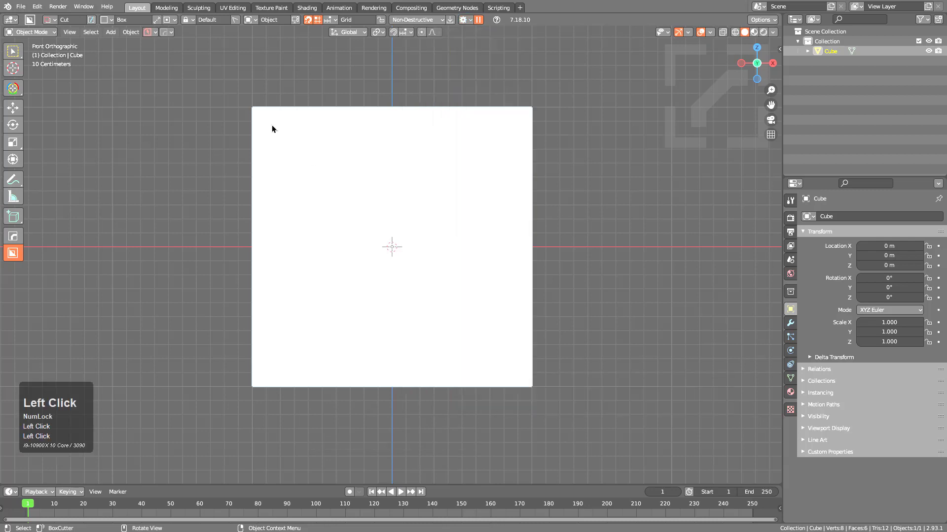
Step: Draw a box cutter filling most of the cube's front face, extrude it about 1.400 deep, and apply the cut
left_click_drag(271, 119, 519, 374)
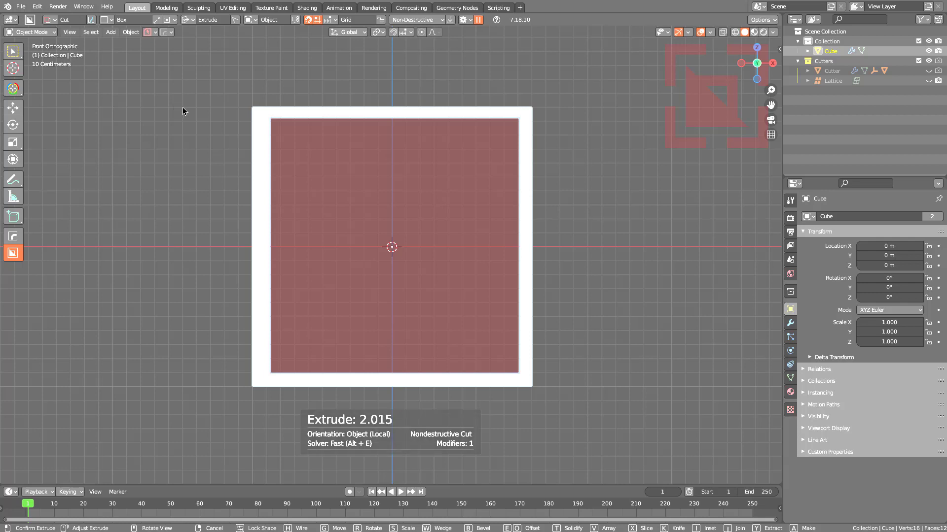
left_click(410, 216)
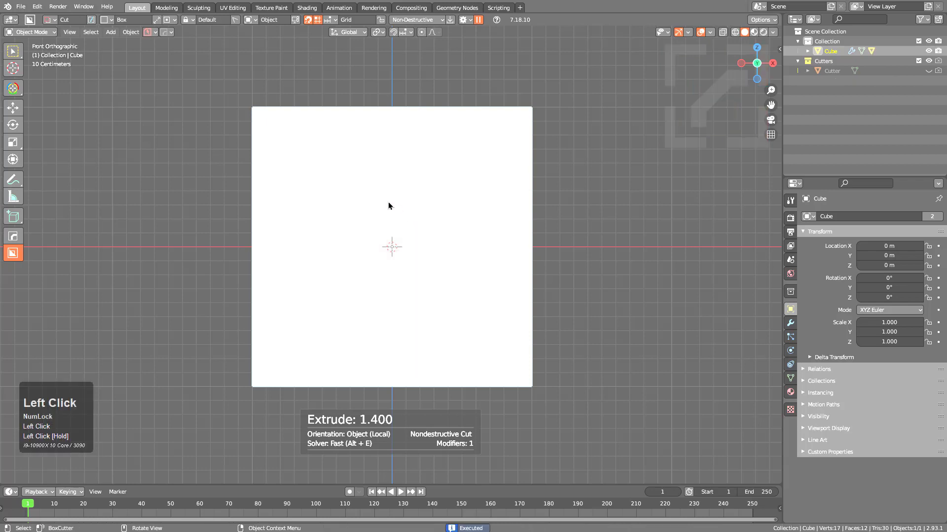
middle_click_drag(388, 205, 448, 255)
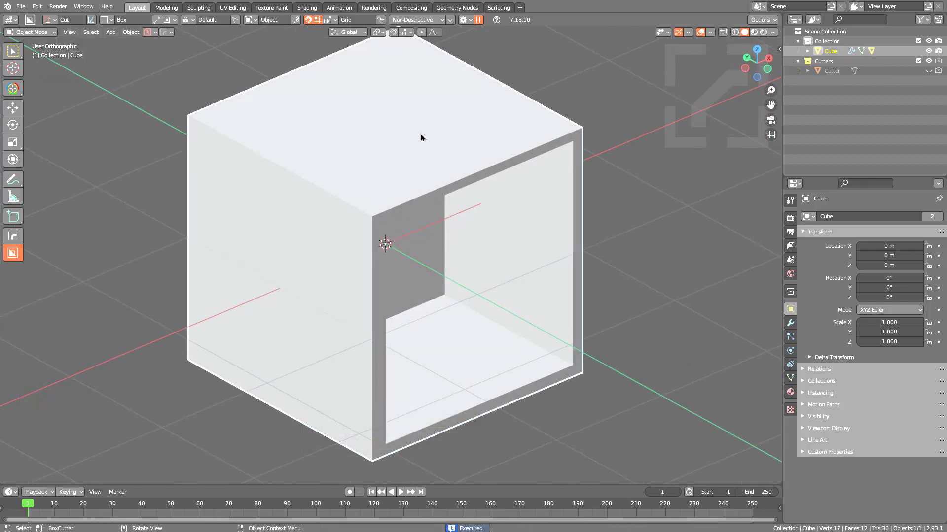
Step: Draw a long narrow box cutter across the cube's top face and past its edge, extrude it deep downward, and apply it
left_click_drag(450, 130, 281, 250)
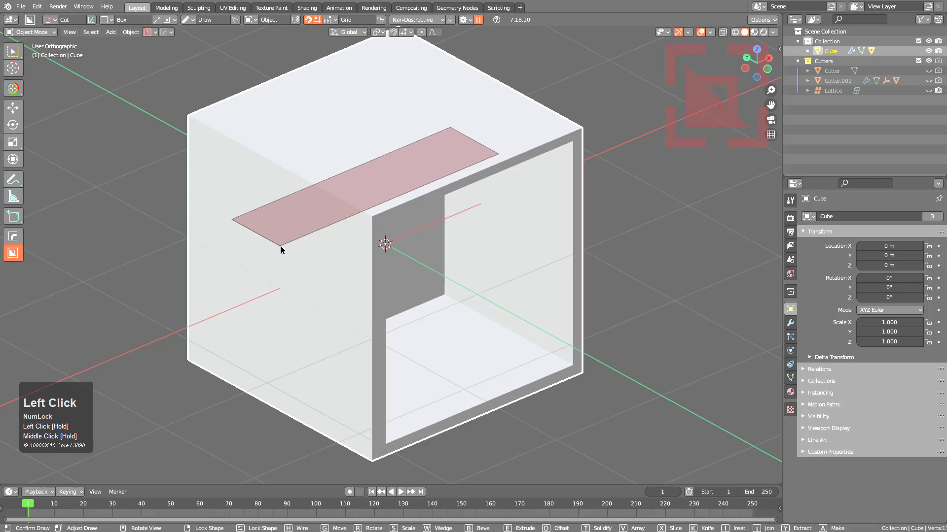
left_click(281, 249)
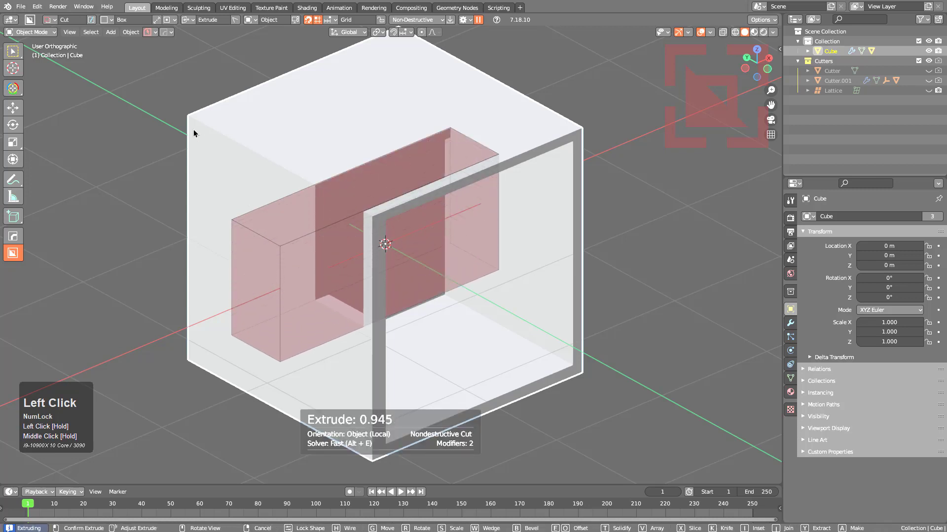
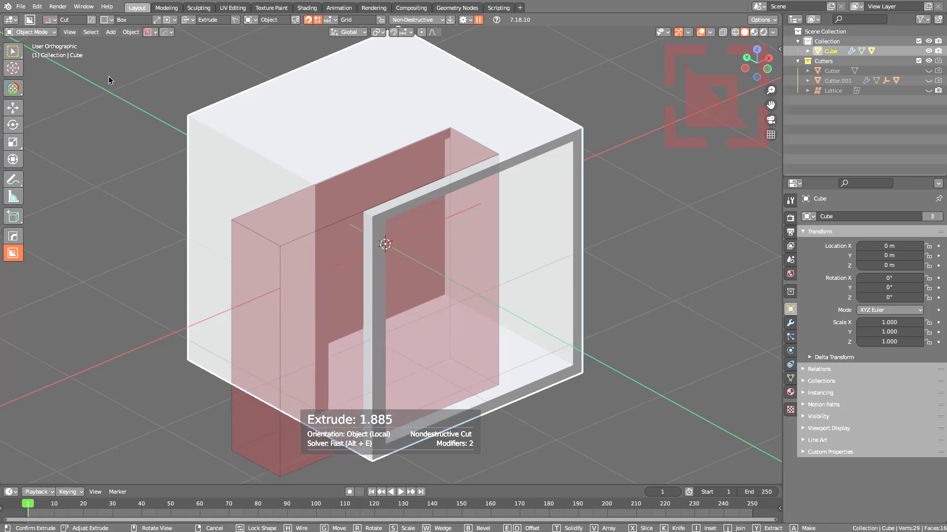
left_click(69, 57)
Step: In left orthographic view, draw a box cutter overlapping the cube's side edge, extrude it 2.015, and apply the cut
middle_click_drag(207, 182, 264, 154)
left_click_drag(316, 141, 199, 342)
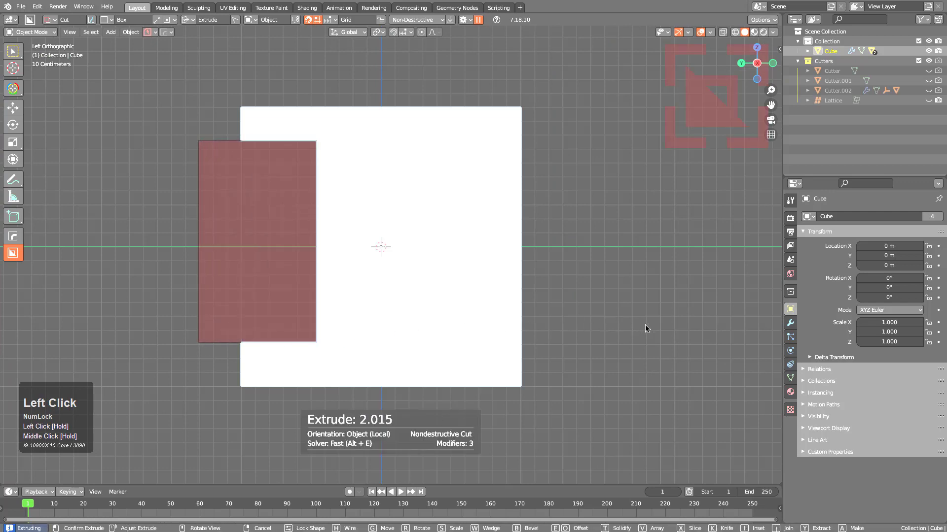
left_click(384, 260)
middle_click_drag(384, 260, 364, 184)
scroll(394, 229, "down", 1)
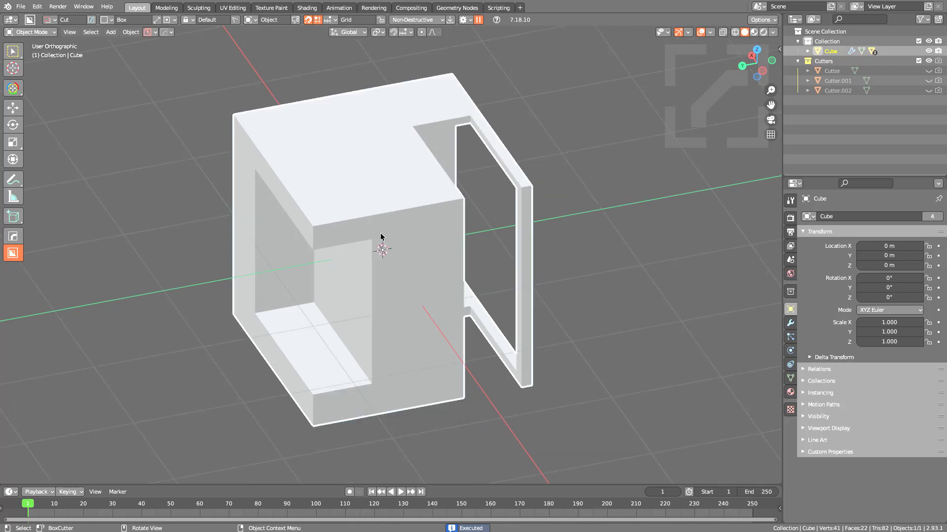
Step: Draw a large box cutter on the cube's side face, vary its extrusion depth, and bring it to 2.015
left_click(464, 20)
mouse_move(323, 236)
left_mouse_down()
mouse_move(454, 410)
mouse_move(457, 399)
left_mouse_up()
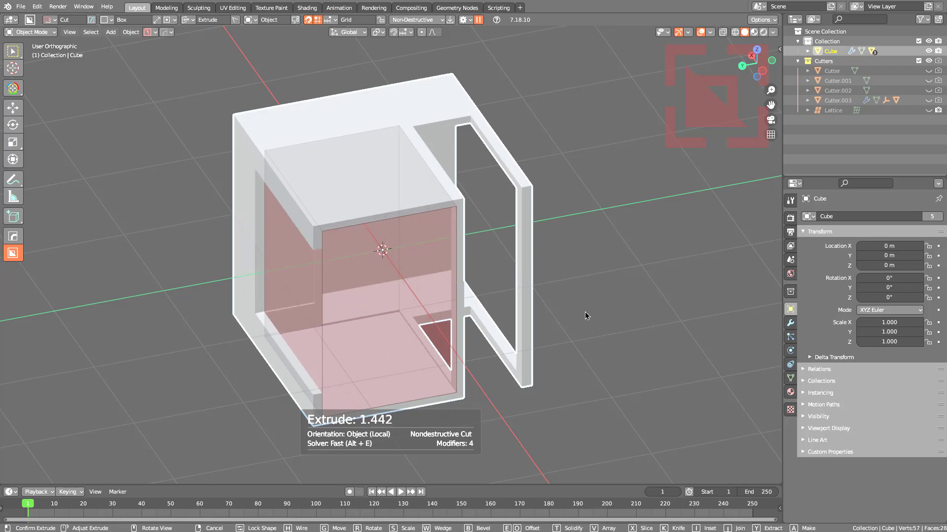
left_click_drag(567, 291, 361, 234)
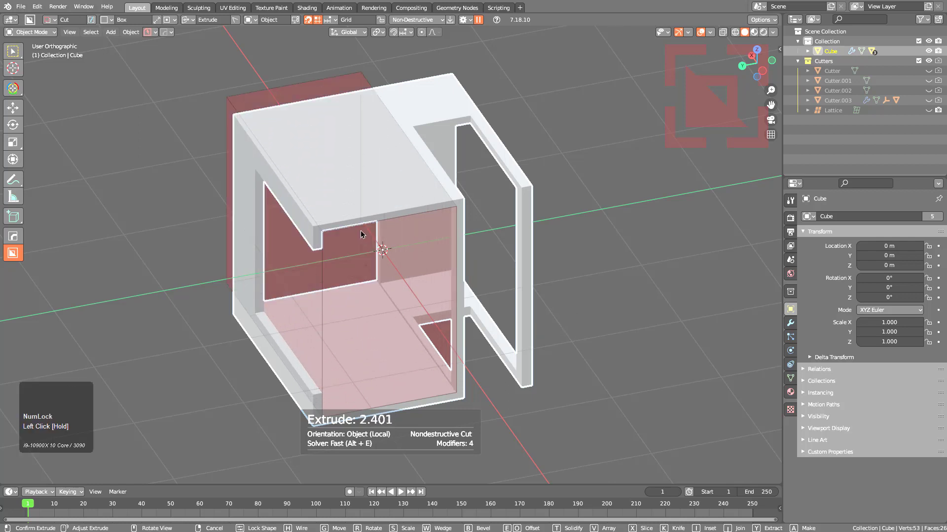
left_click_drag(387, 267, 348, 231)
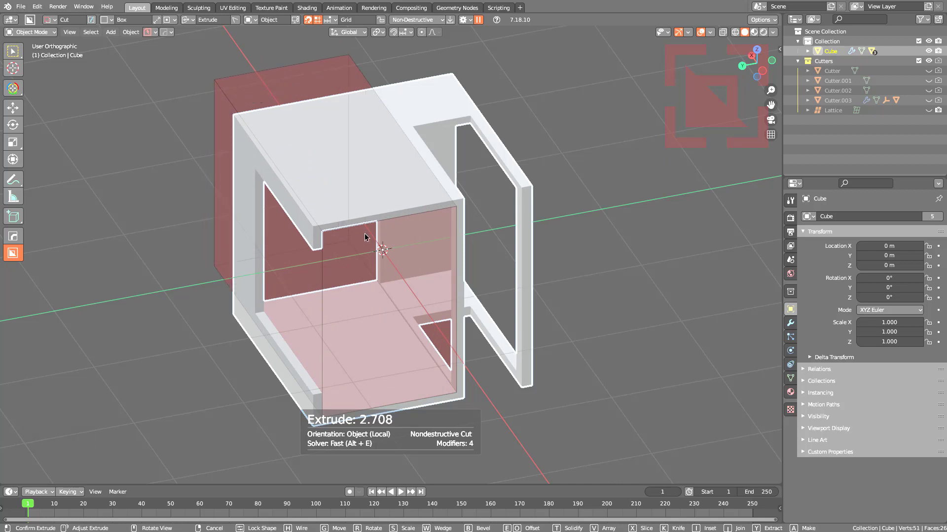
left_click_drag(366, 240, 263, 158)
key("Num_Lock")
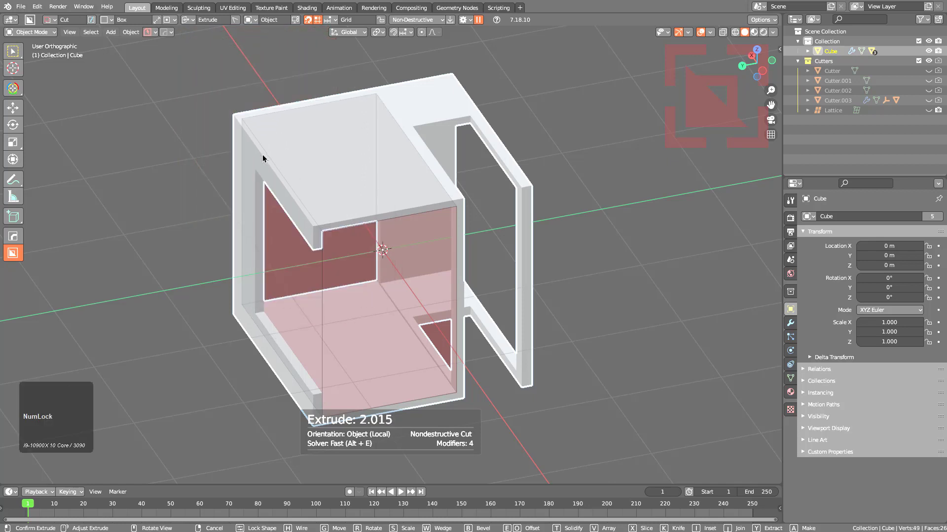
left_click(169, 123)
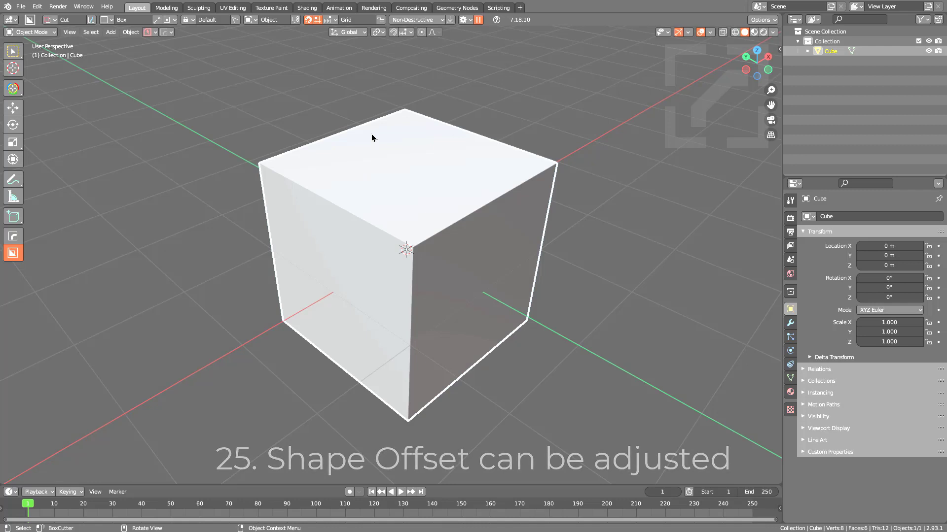
Step: Draw a box cutter about 1.313 deep on the fresh cube's top face, lock it, examine its surface offset up close, and cancel it
mouse_move(376, 130)
left_mouse_down()
mouse_move(311, 223)
mouse_move(306, 258)
mouse_move(290, 203)
mouse_move(306, 249)
mouse_move(309, 222)
left_mouse_up()
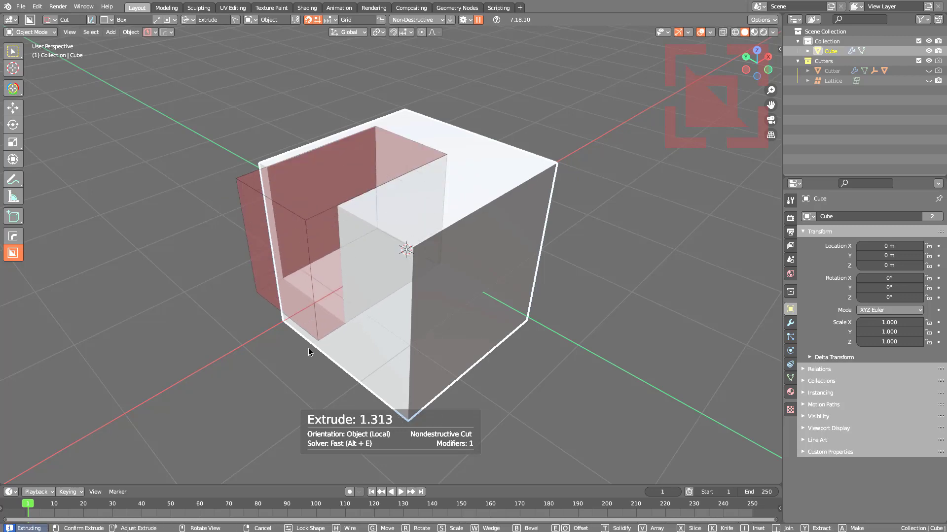
middle_click_drag(357, 259, 439, 321, "shift")
scroll(467, 325, "up", 4)
scroll(440, 273, "up", 2)
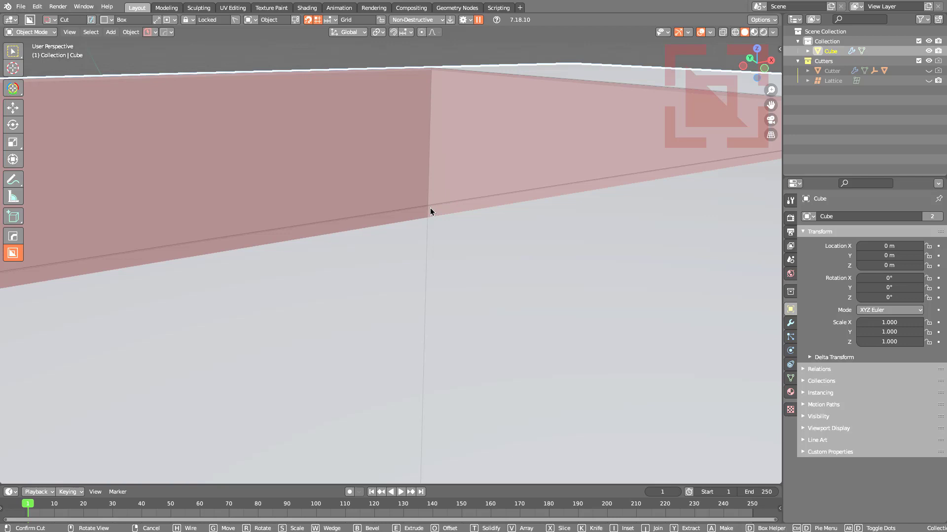
middle_click_drag(430, 209, 533, 317)
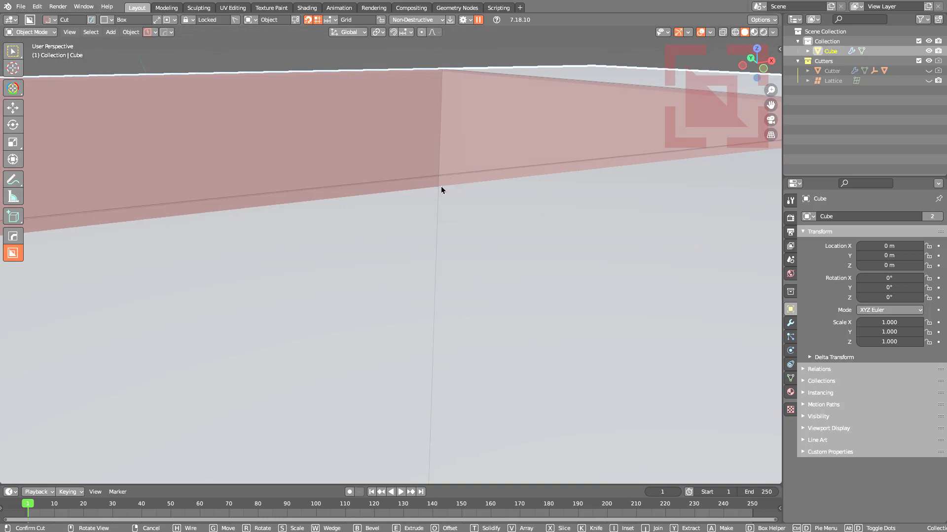
right_click(389, 268)
Step: Open BoxCutter's preferences, move the dialog clear, and turn off Auto-Save Preferences
scroll(395, 242, "down", 3)
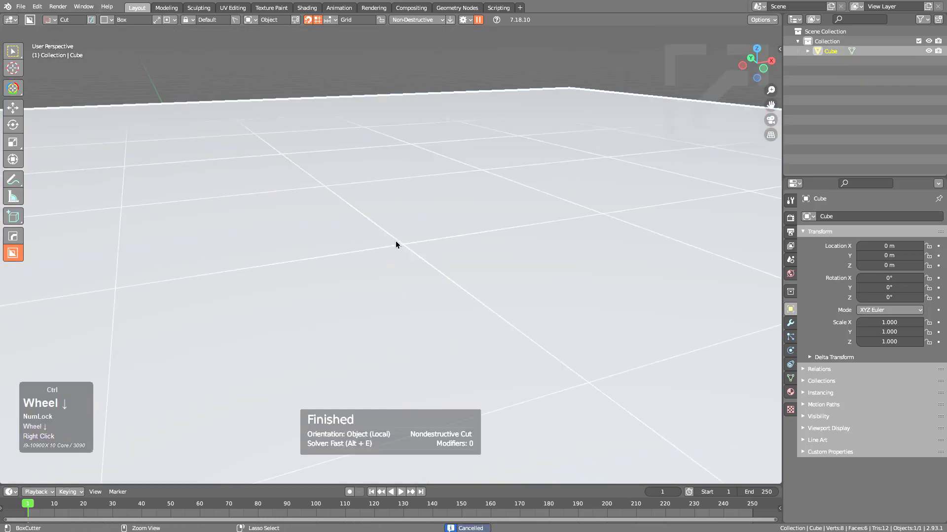
key("ctrl+k")
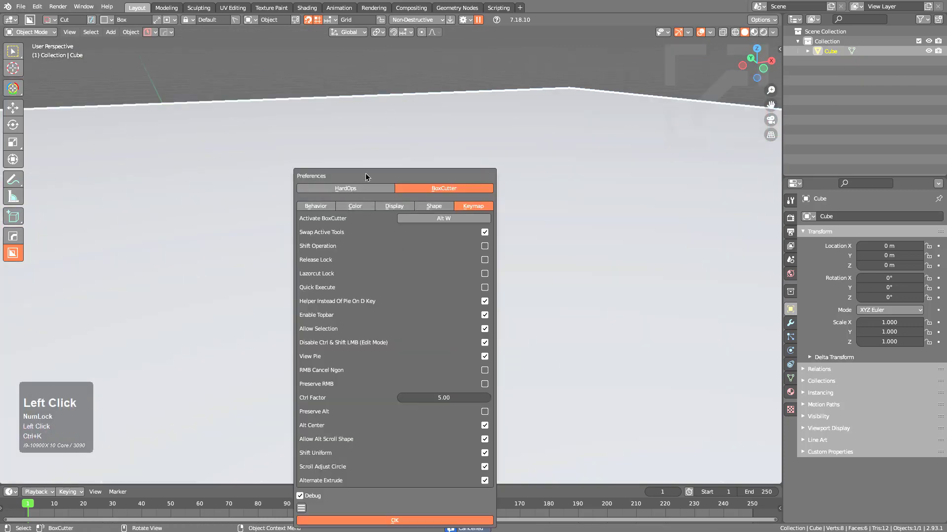
left_click_drag(366, 177, 408, 91)
left_click(344, 420)
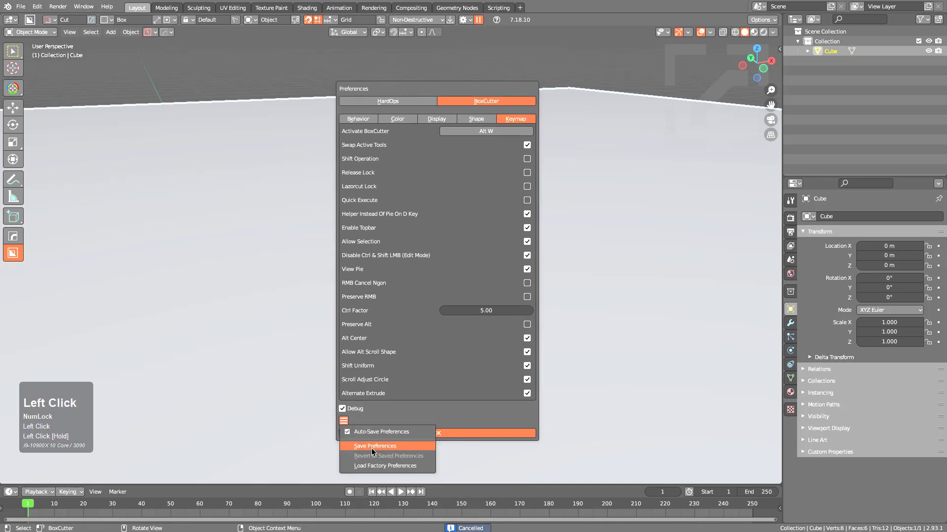
left_click(370, 434)
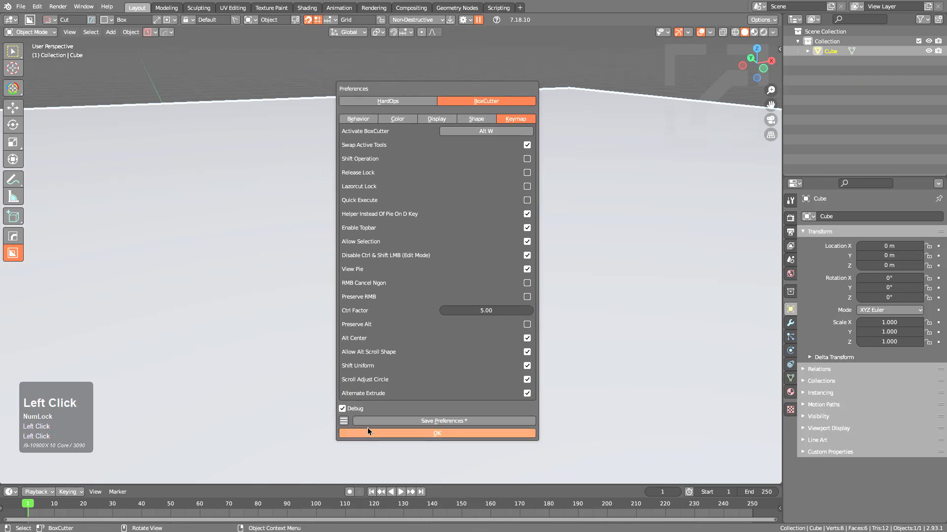
Step: Find the shape settings in BoxCutter's preferences and set Offset to 0 m
left_click(436, 119)
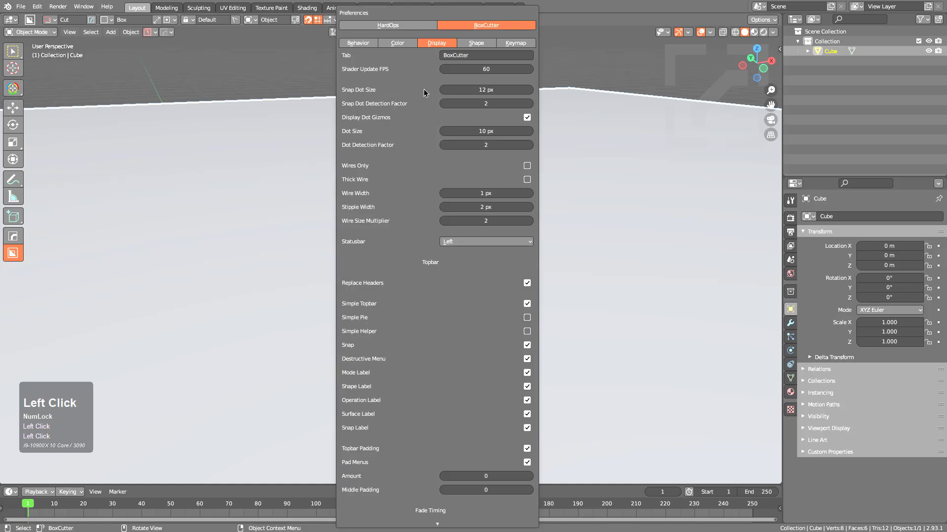
left_click(360, 43)
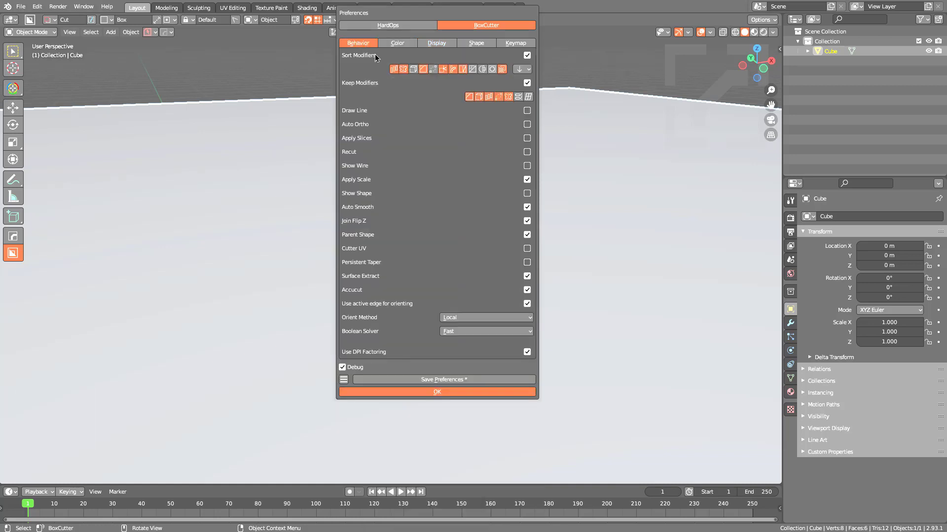
left_click(478, 44)
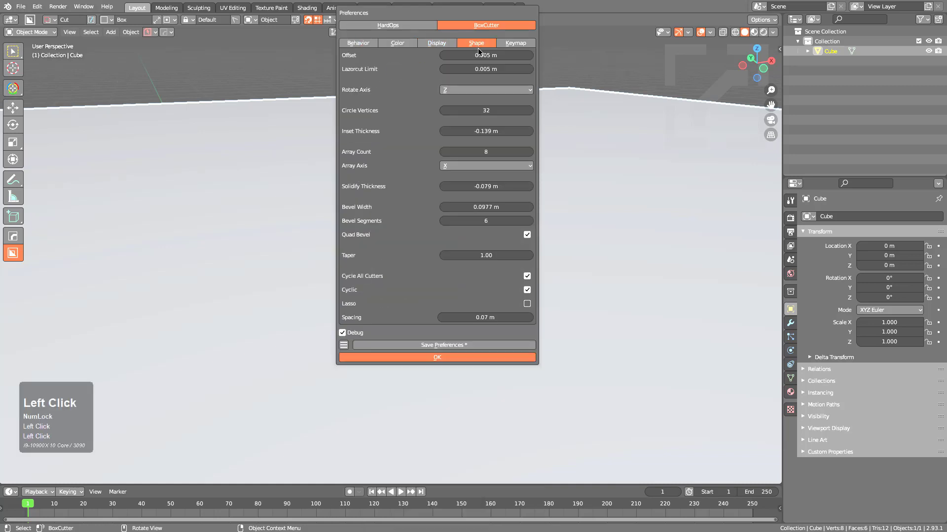
left_click(482, 55)
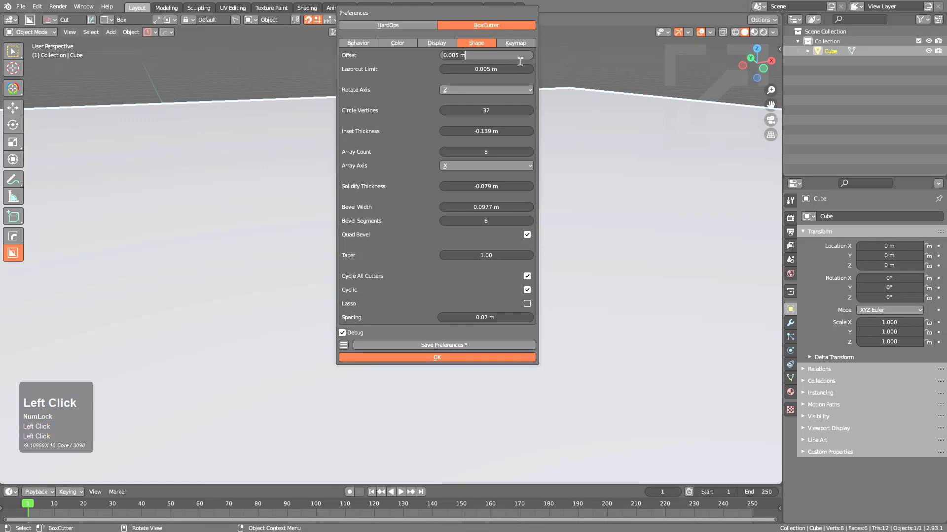
key("KP_Enter")
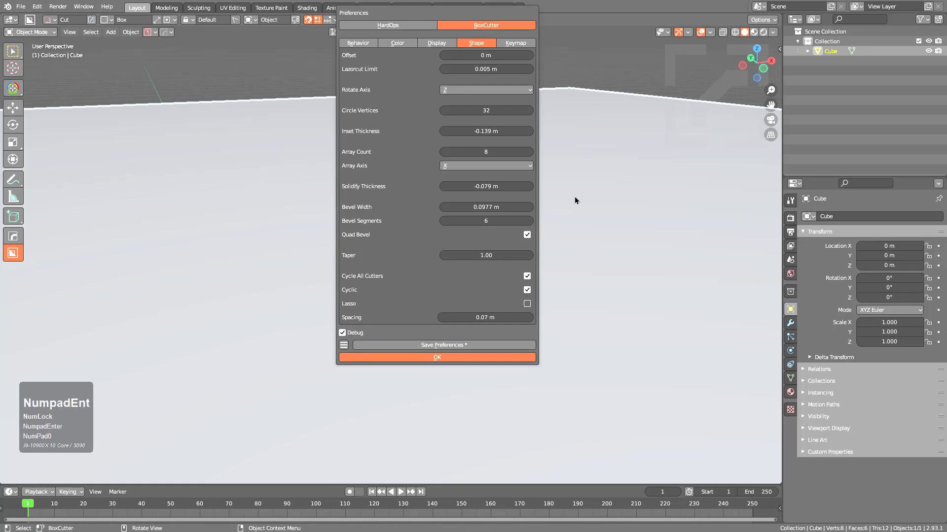
Step: Draw a box cutter overlapping the edge of the cube's top face, extrude it 2.010, and lock the shape for inspection
scroll(684, 220, "down", 1)
scroll(559, 217, "down", 3)
mouse_move(401, 249)
left_mouse_down()
mouse_move(307, 313)
mouse_move(273, 324)
mouse_move(273, 301)
mouse_move(282, 350)
mouse_move(281, 300)
mouse_move(285, 308)
mouse_move(277, 324)
mouse_move(271, 309)
left_mouse_up()
middle_click(291, 365, "shift")
middle_click_drag(297, 369, 357, 269)
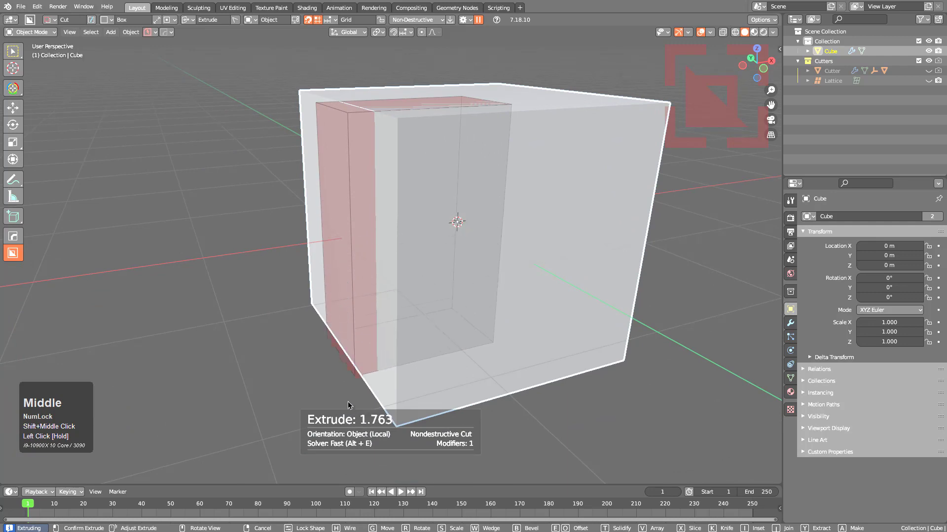
scroll(494, 184, "up", 3)
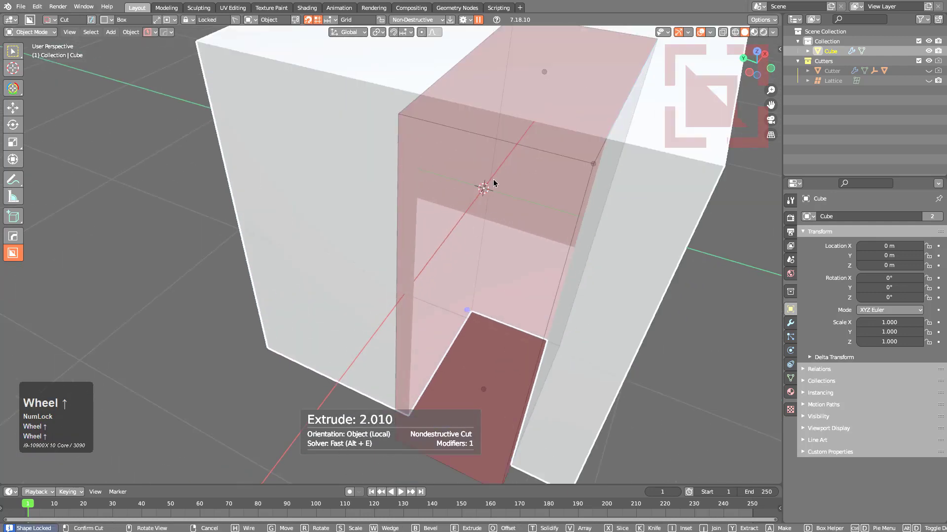
middle_click_drag(635, 111, 403, 127)
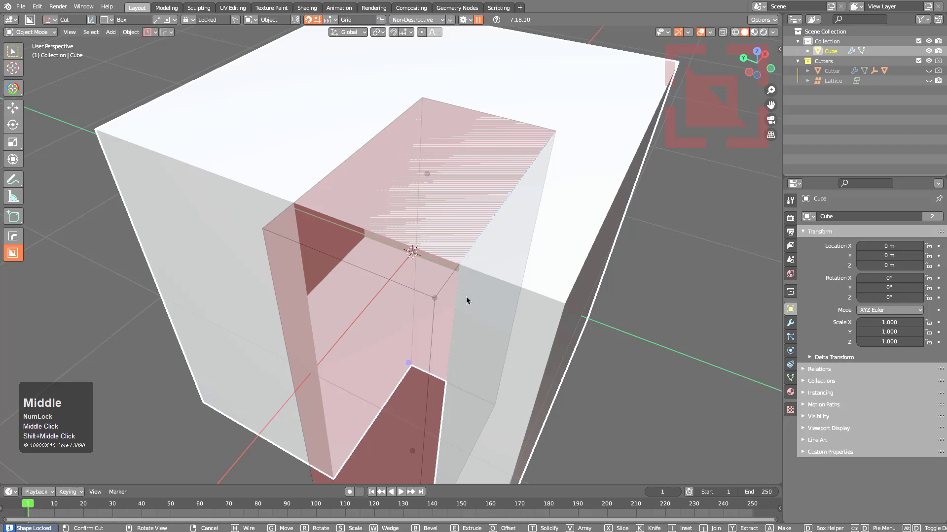
middle_click_drag(486, 247, 474, 229)
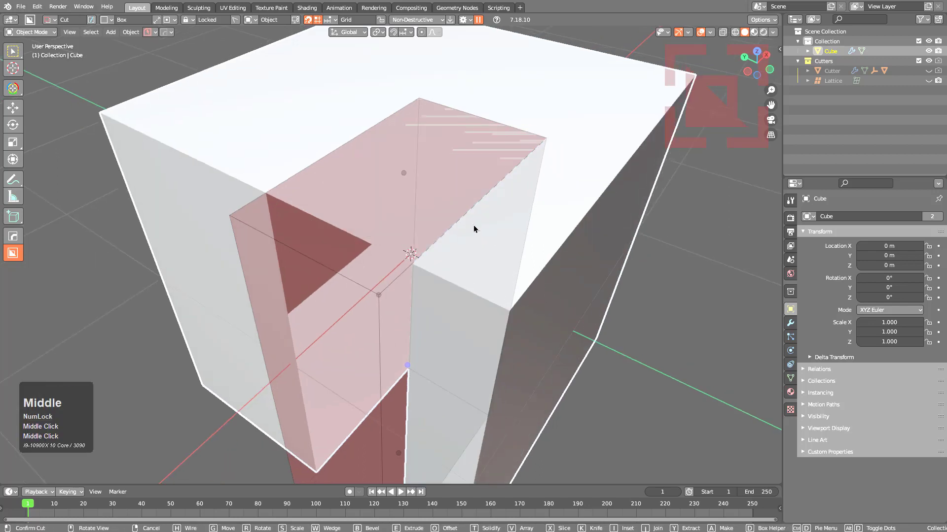
Step: Switch the locked cutter's boolean solver to Exact, inspect the cut surfaces, and apply the cut
key("alt+e")
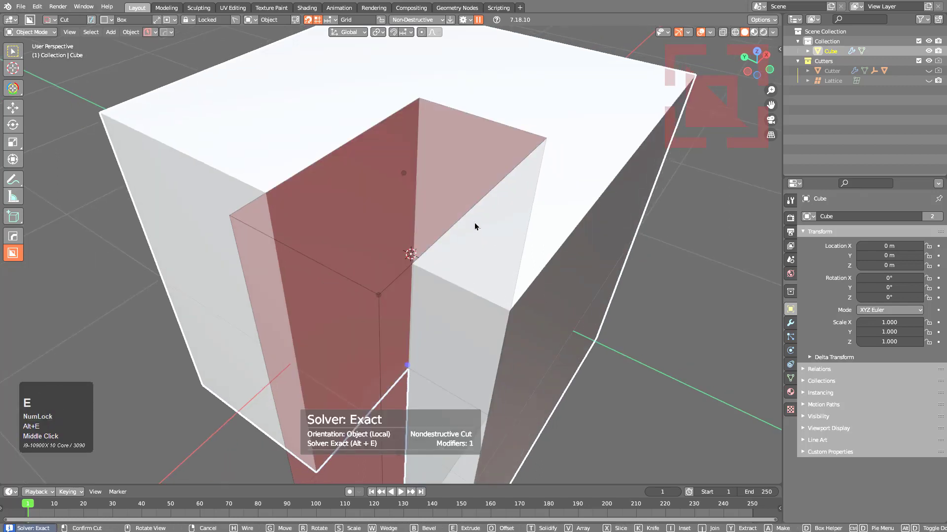
middle_click_drag(445, 176, 507, 84)
scroll(507, 85, "up", 5)
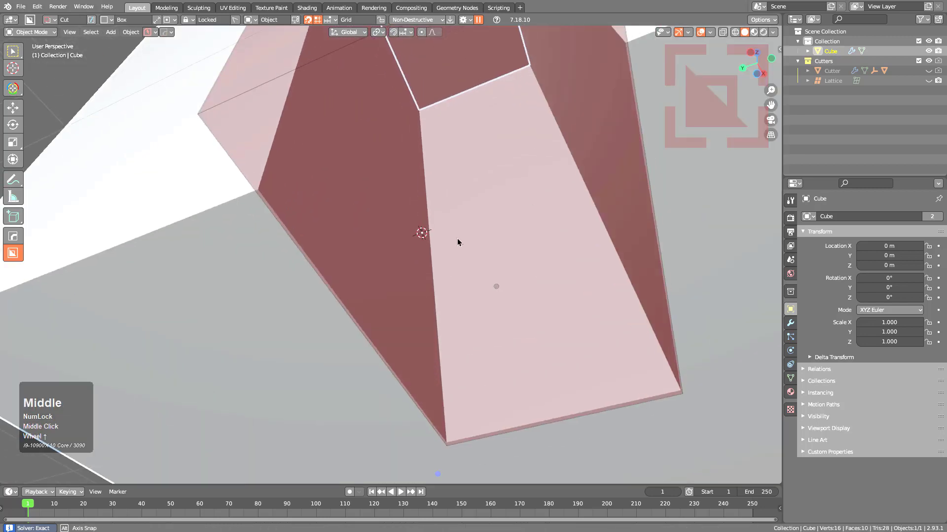
middle_click_drag(272, 220, 316, 167)
scroll(328, 144, "up", 3)
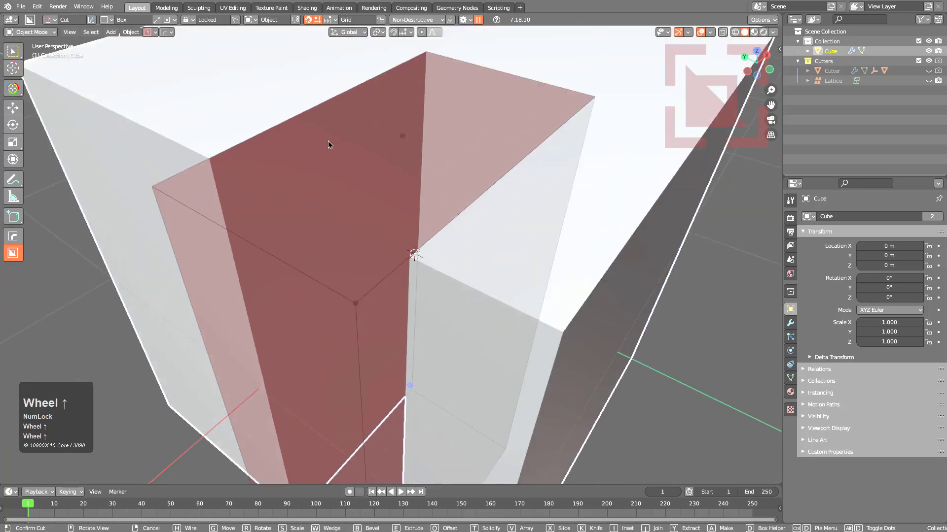
left_click(509, 102)
scroll(493, 128, "down", 3)
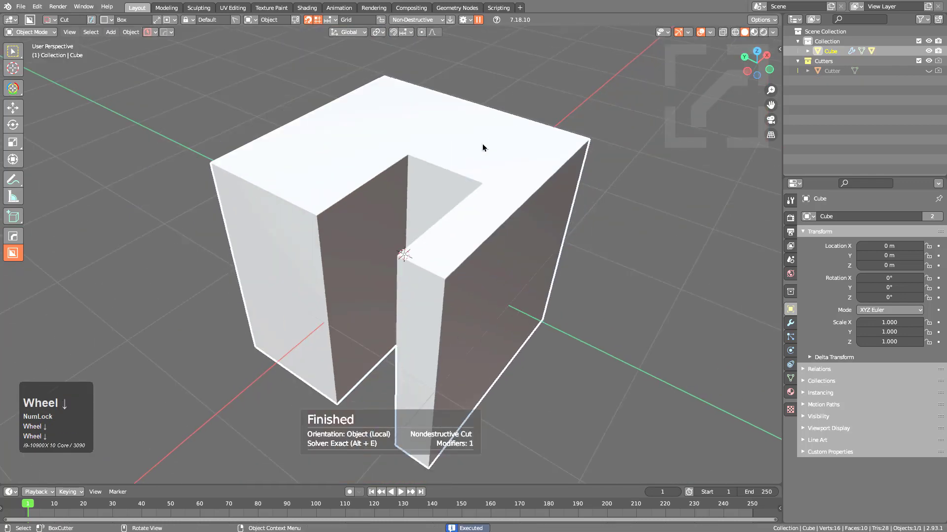
Step: Cut four more overlapping boxes into the cube's top and side corners, the last one 1.433 deep
left_click_drag(477, 189, 438, 380)
mouse_move(450, 133)
left_mouse_down()
mouse_move(422, 222)
mouse_move(430, 261)
left_mouse_up()
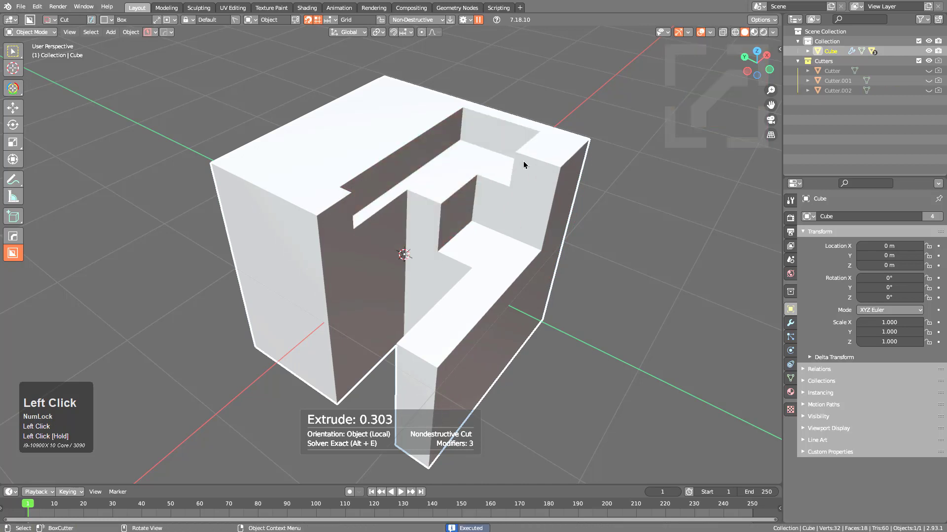
mouse_move(523, 164)
left_mouse_down()
mouse_move(557, 243)
mouse_move(575, 249)
left_mouse_up()
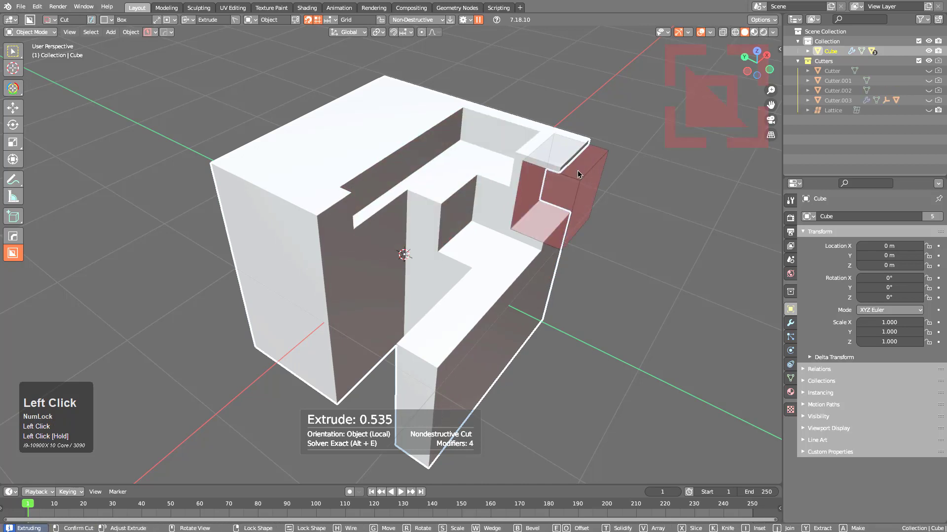
left_click_drag(578, 170, 577, 169)
mouse_move(393, 138)
left_mouse_down()
mouse_move(349, 217)
mouse_move(320, 238)
mouse_move(321, 317)
mouse_move(289, 397)
mouse_move(271, 416)
left_mouse_up()
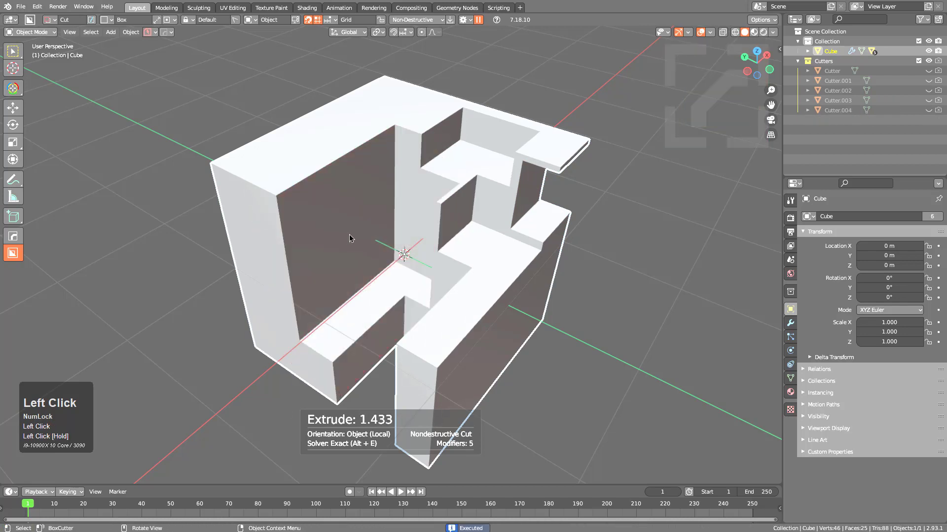
Step: Cut a box into the cube's lower ledge beside the slot and inspect the stepped result
left_click_drag(478, 238, 445, 314)
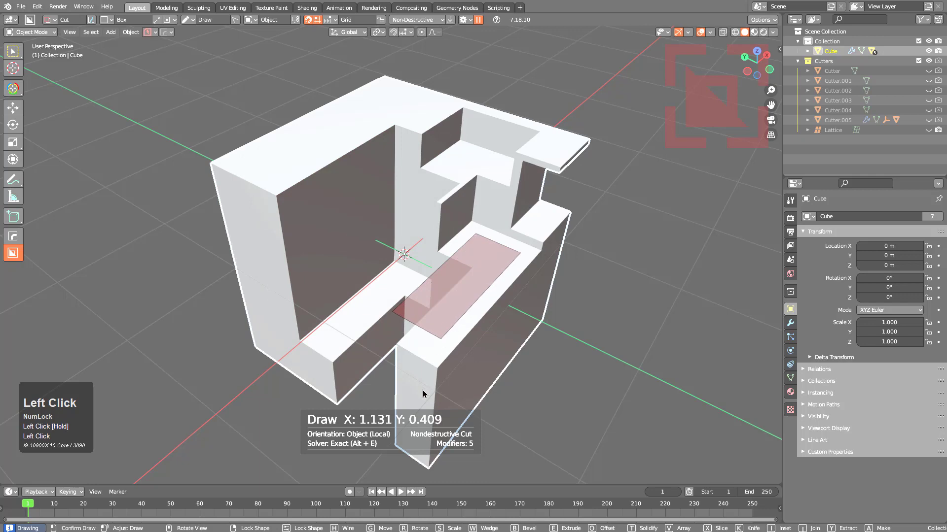
left_click(440, 345)
left_click(457, 279)
middle_click_drag(457, 271, 503, 309)
middle_click_drag(501, 242, 464, 239)
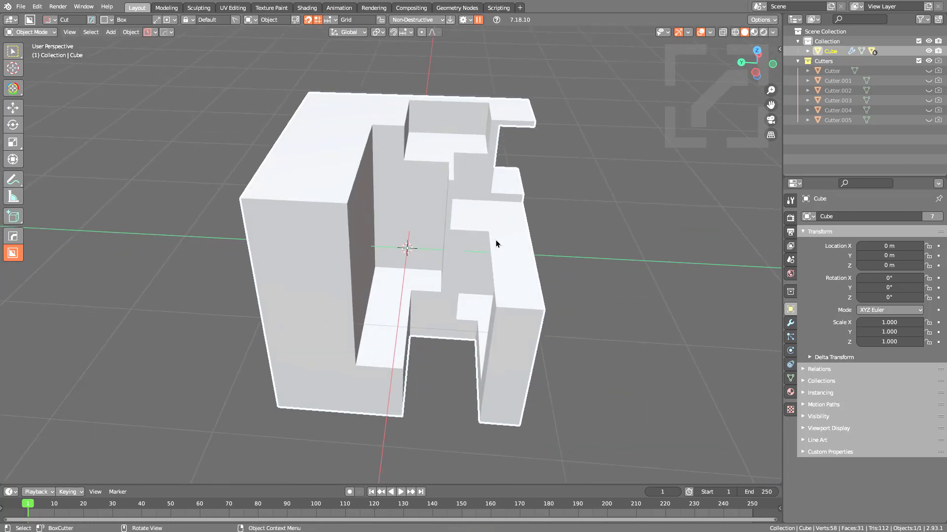
Step: Reopen BoxCutter's preferences, move the dialog up, set the shape Offset to 0.005 m, and close the dialog
key("ctrl+d")
key("d")
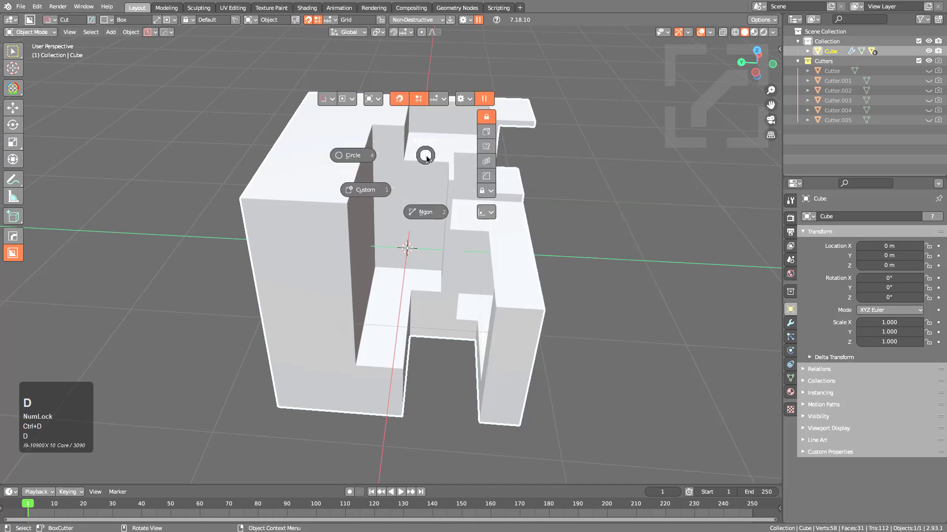
left_click(427, 157)
key("ctrl+k")
left_click(427, 158)
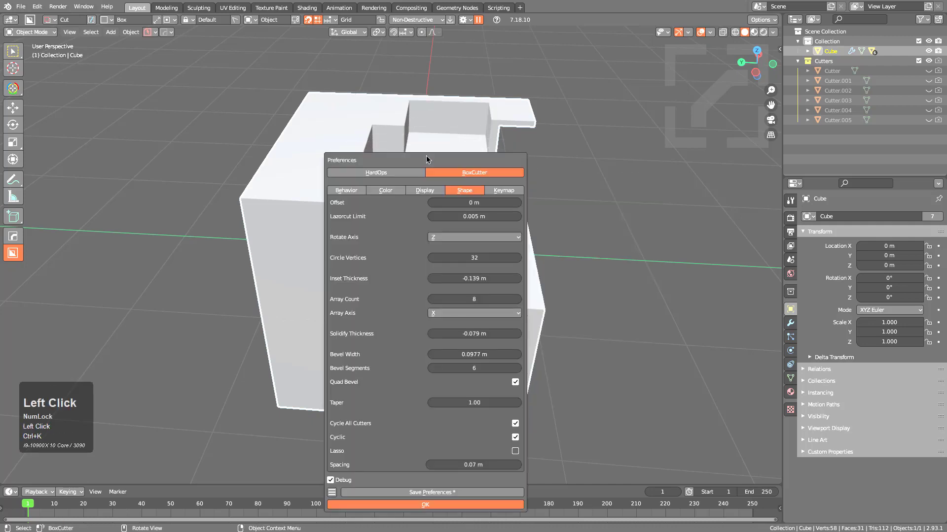
left_click_drag(425, 155, 450, 111)
left_click(496, 157)
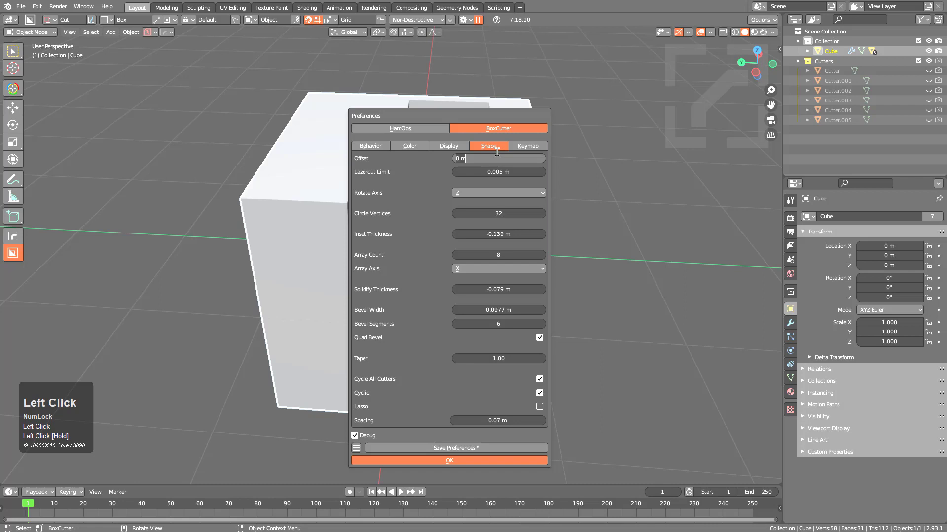
type(".000")
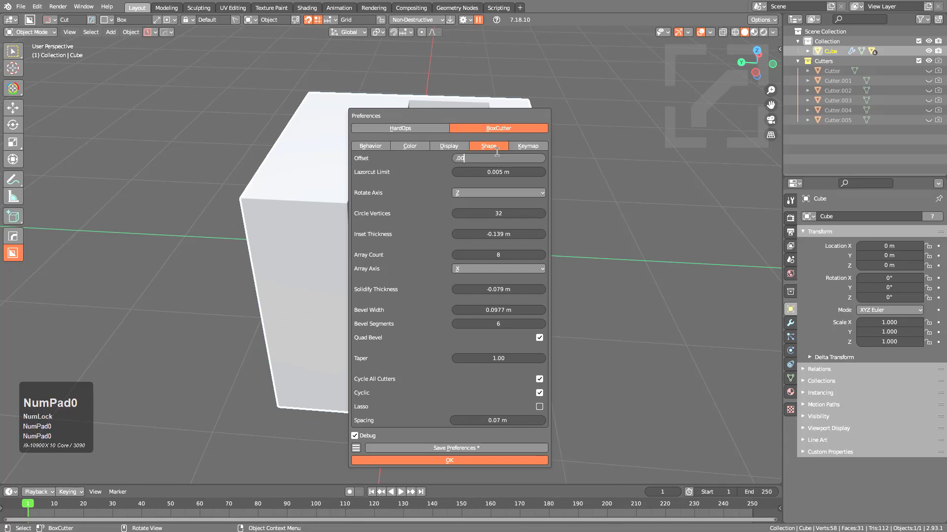
type("5")
key("Return")
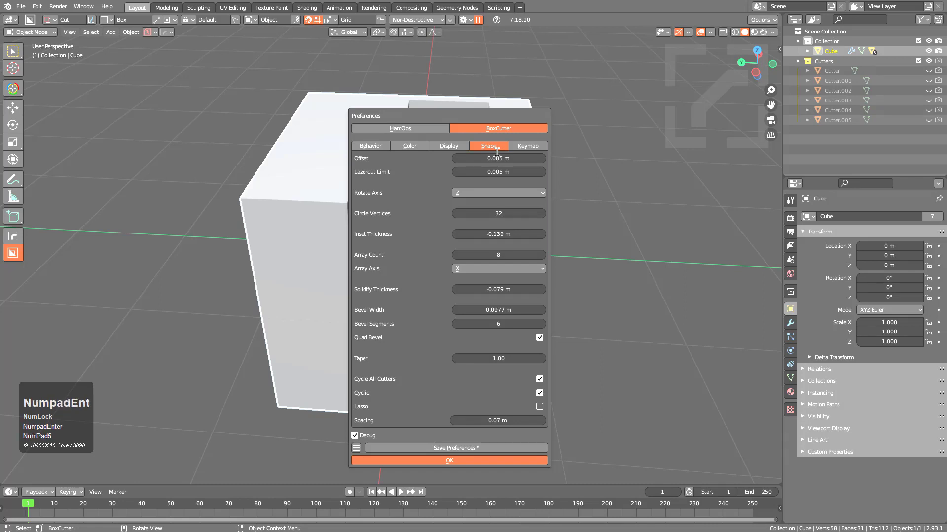
left_click(638, 87)
Step: Cut two more boxes into the cube's narrow ledge and outer corner using the restored shape offset
mouse_move(507, 211)
left_mouse_down()
mouse_move(507, 269)
mouse_move(573, 301)
mouse_move(524, 435)
mouse_move(496, 466)
left_mouse_up()
left_click(506, 269)
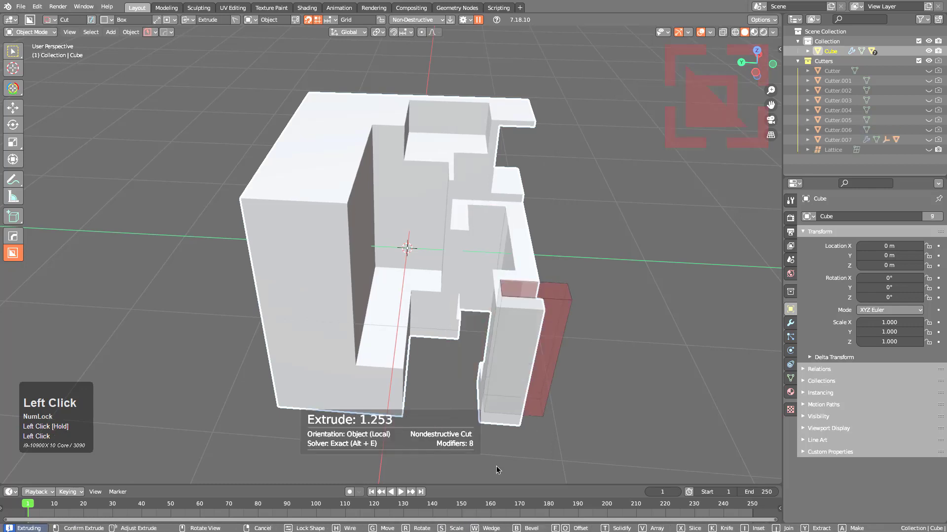
left_click(453, 469)
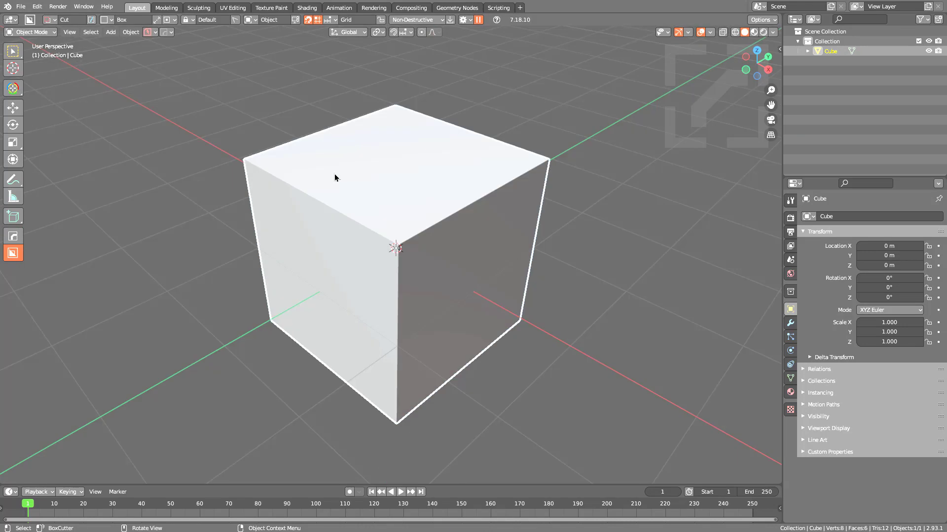
Step: With the fresh cube in view, check the shape Offset setting in BoxCutter's preferences and close the dialog
middle_click_drag(332, 177, 361, 180)
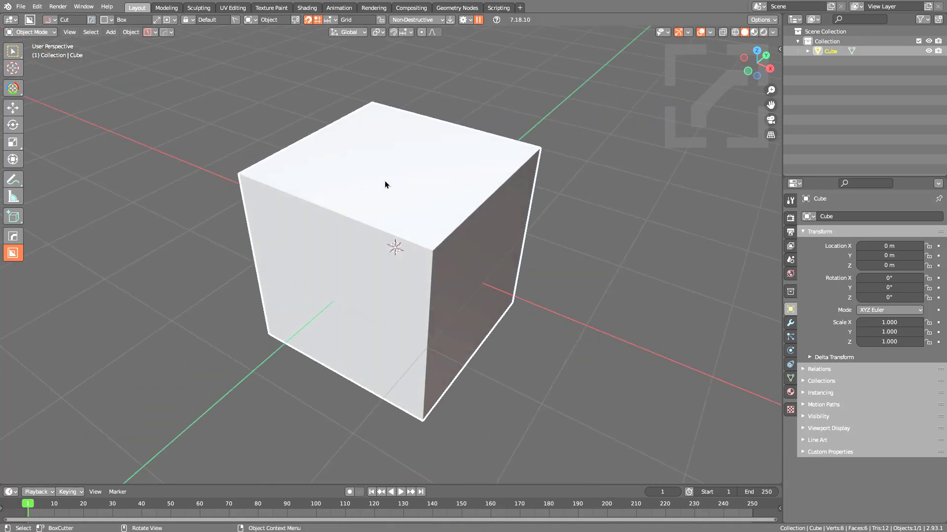
key("ctrl+k")
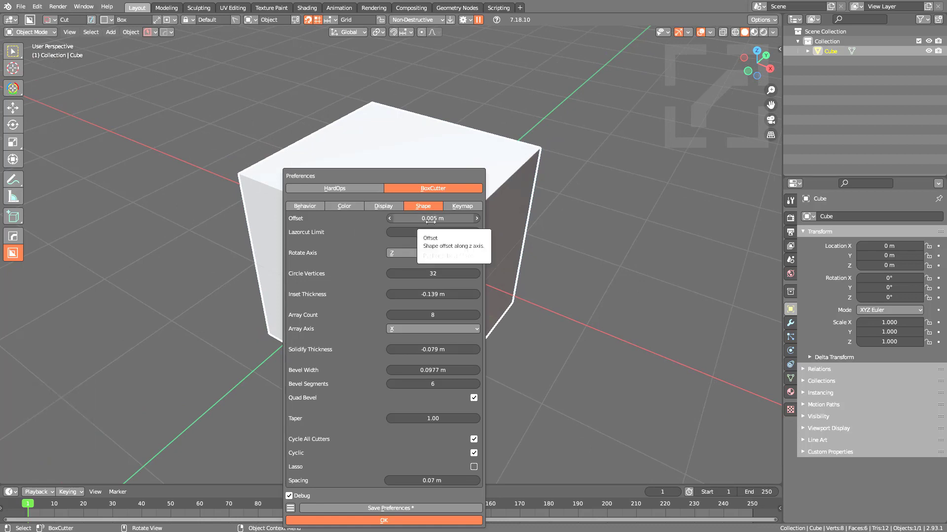
left_click(372, 141)
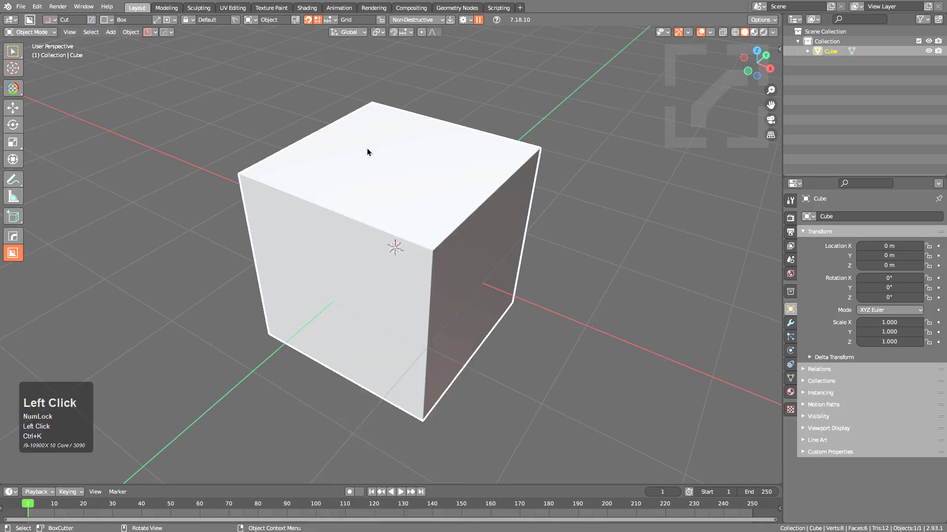
Step: Draw a box overlapping the top face's edge, extrude it 2.015, lock it, and change its operation to Join
left_click_drag(367, 148, 333, 249)
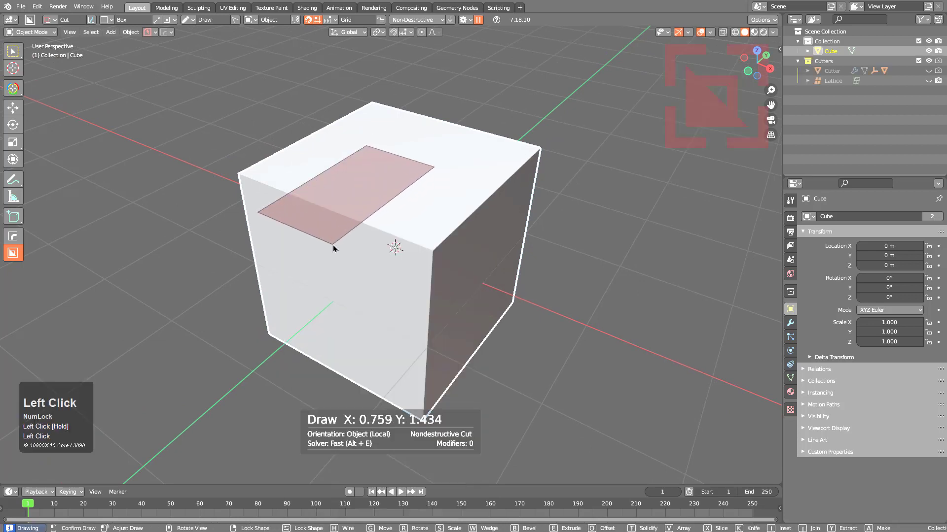
key("Tab")
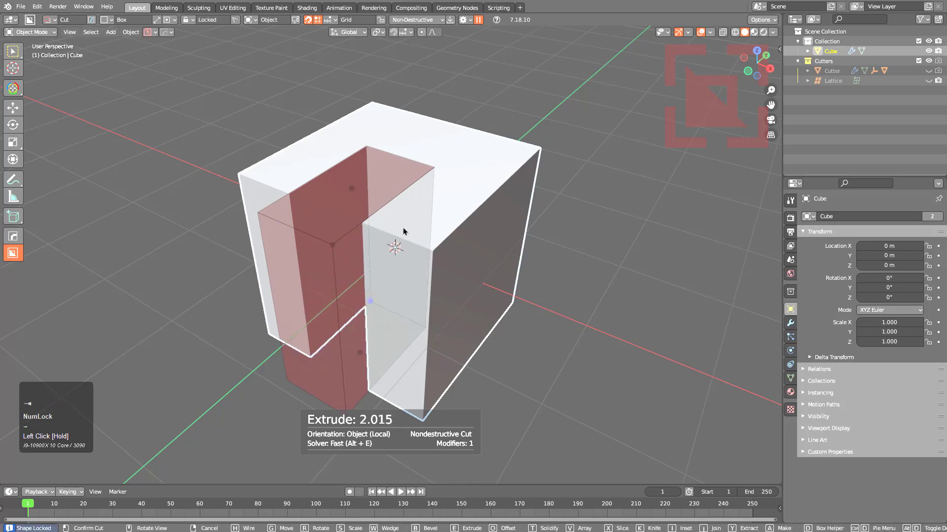
key("j")
scroll(391, 220, "up", 2)
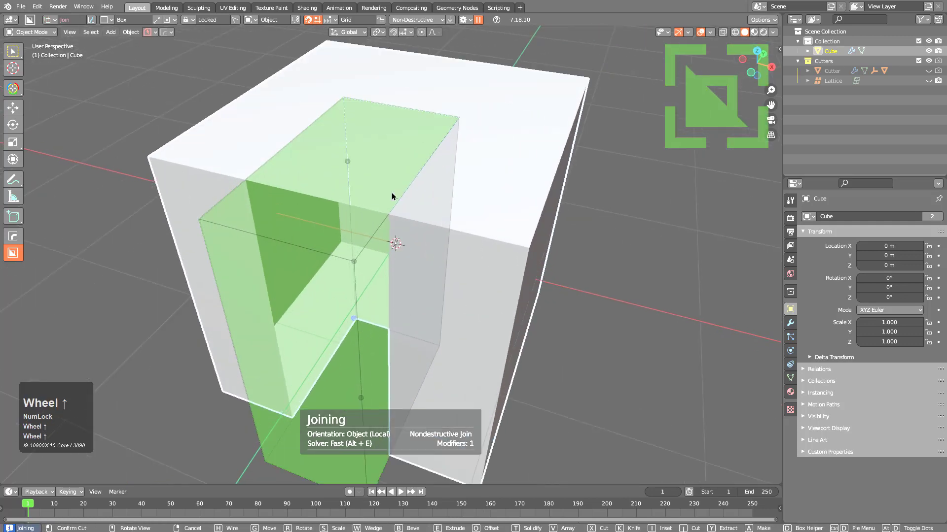
Step: Set the join shape's solver to Exact in the Box Helper and apply the join
key("d")
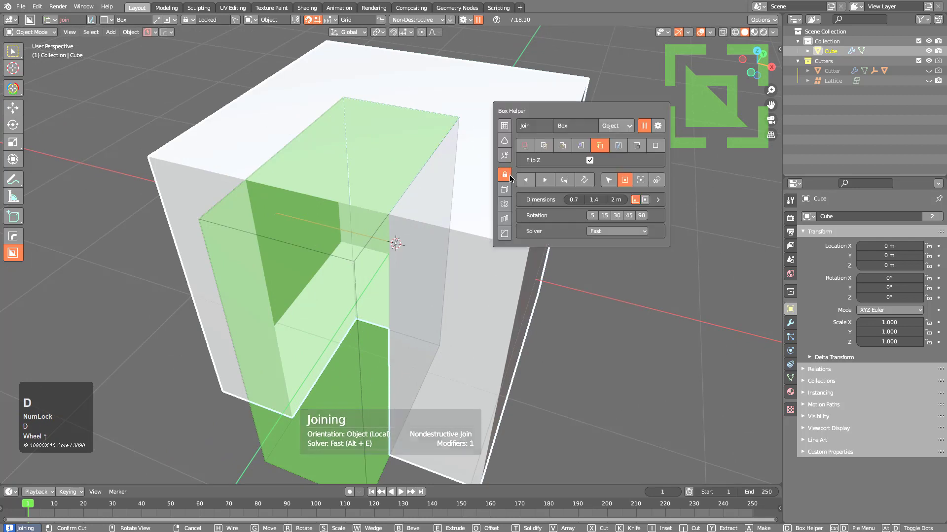
left_click(608, 232)
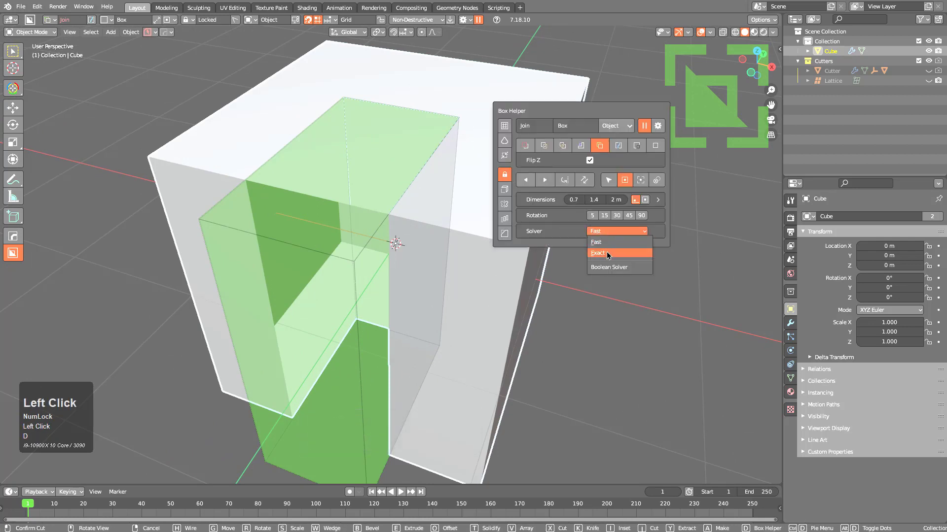
left_click(607, 252)
left_click(323, 143)
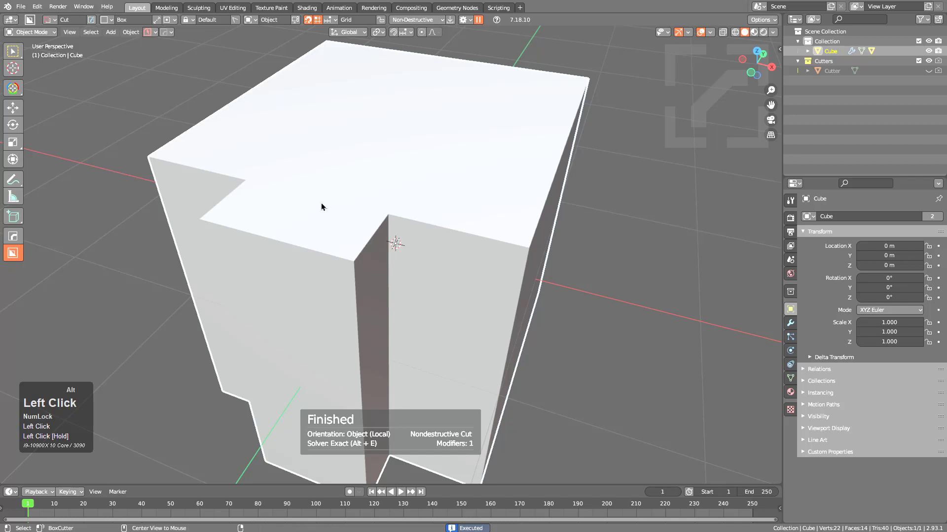
Step: Turn on the viewport's wireframe overlay for the joined cube
key("alt+v")
key("v")
left_click(240, 227)
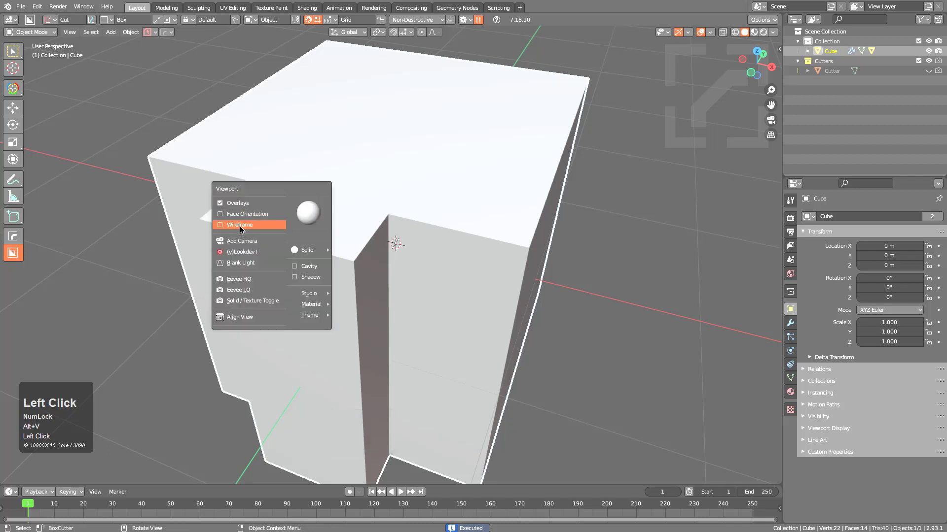
Step: Add a Decimate modifier to the joined cube from the HOps modifier list
middle_click_drag(338, 186, 240, 188)
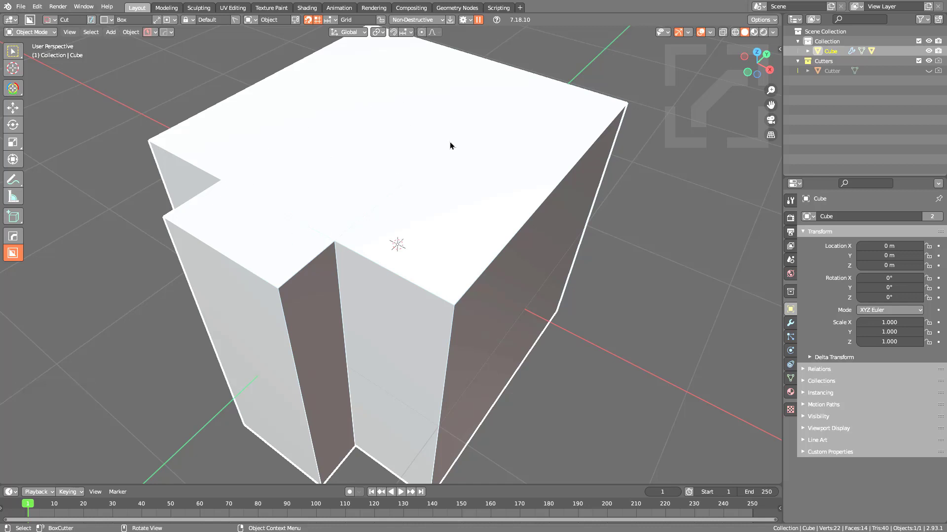
key("q")
mouse_move(448, 180)
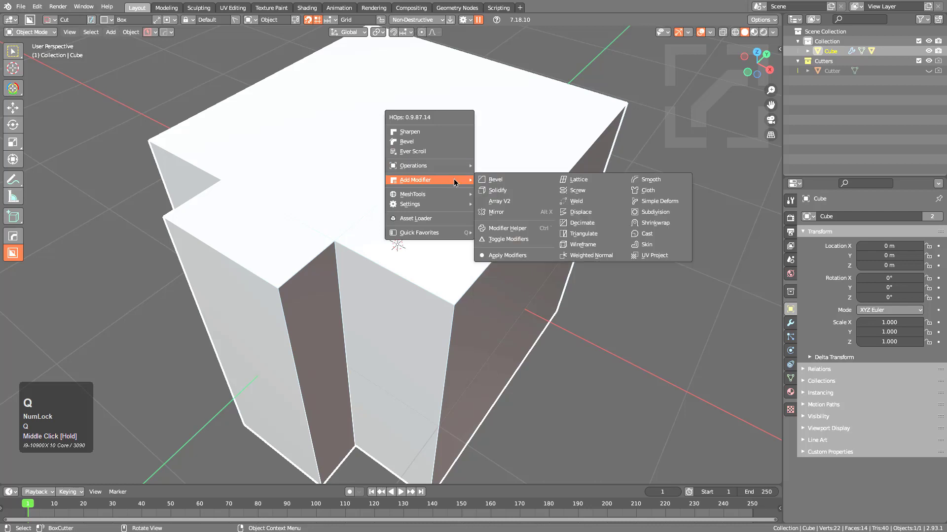
left_click(581, 223)
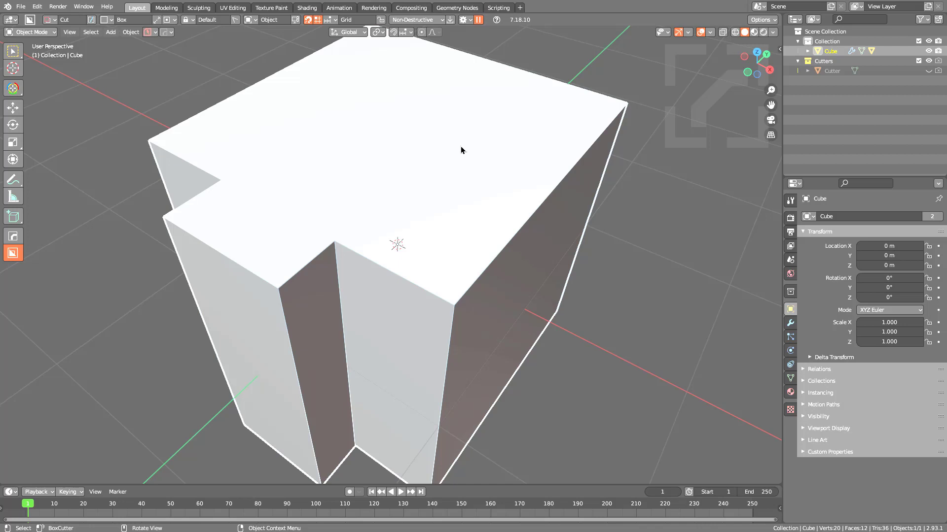
Step: Draw a box over the top face's edge, bevel it into a rounded slot, and extrude it down as an applied Join
mouse_move(443, 122)
left_mouse_down()
mouse_move(585, 255)
mouse_move(672, 254)
mouse_move(650, 255)
left_mouse_up()
key("b")
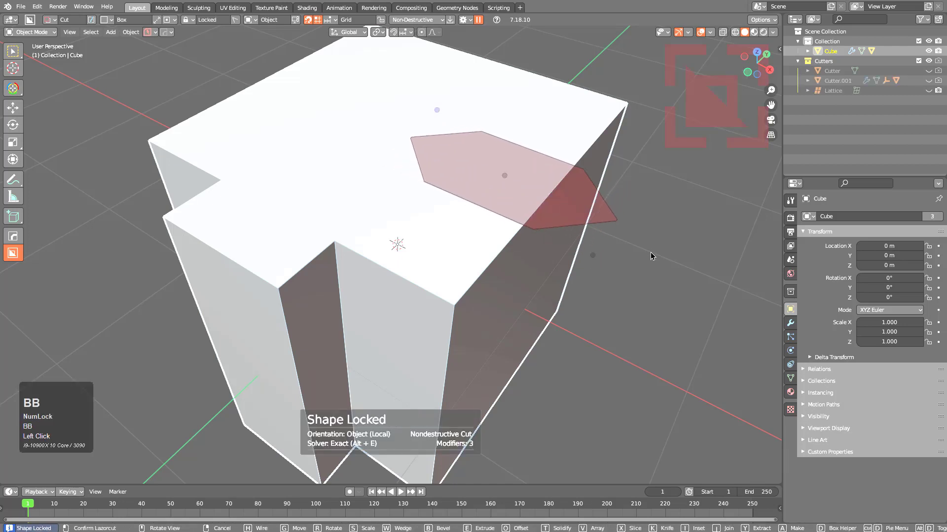
scroll(666, 257, "up", 5)
left_click(667, 256)
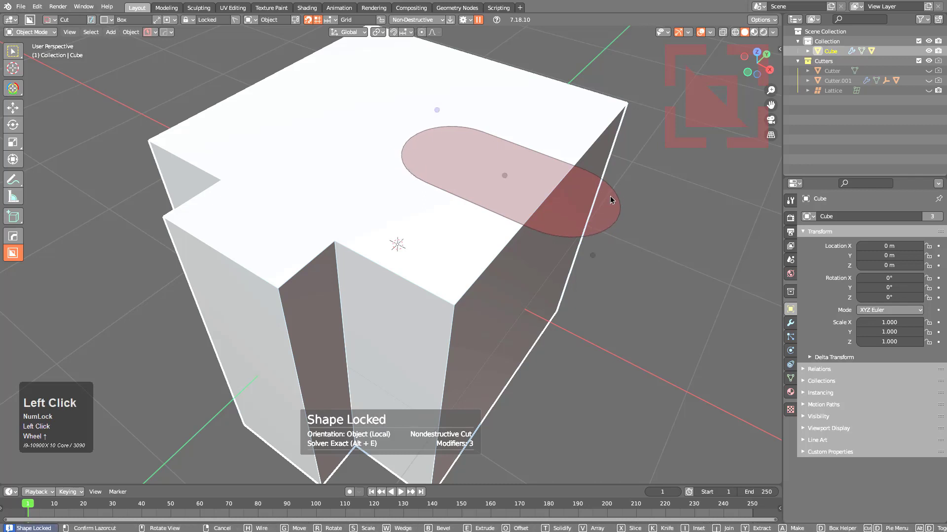
key("j")
left_click_drag(504, 174, 511, 396)
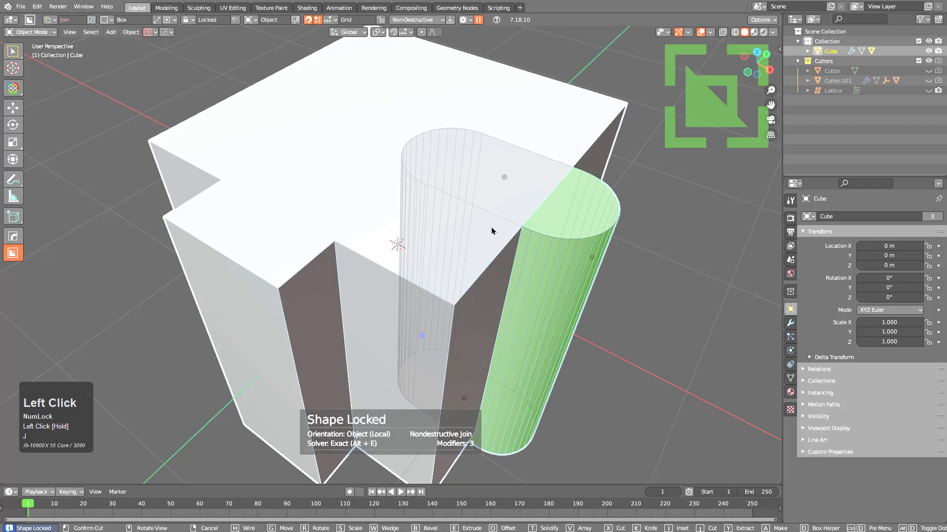
left_click(479, 194)
middle_click_drag(508, 210, 513, 228)
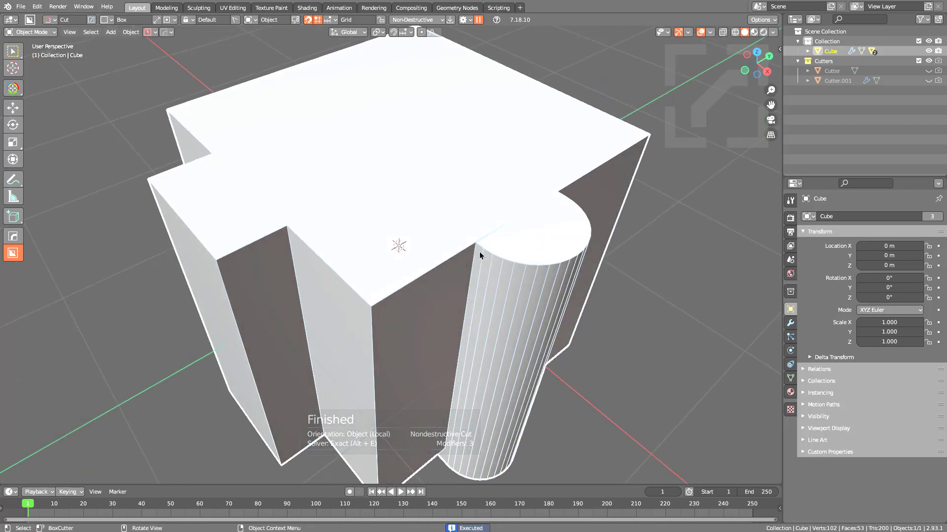
Step: Move the Decimate modifier below Boolean.001 in the stack and inspect the edge where the rounded shape joins
left_click(795, 326)
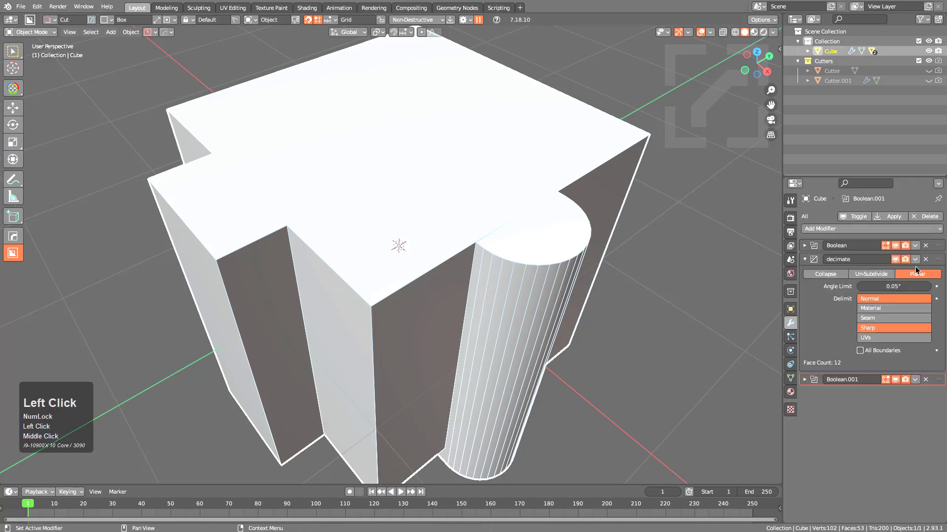
left_click_drag(937, 262, 939, 389)
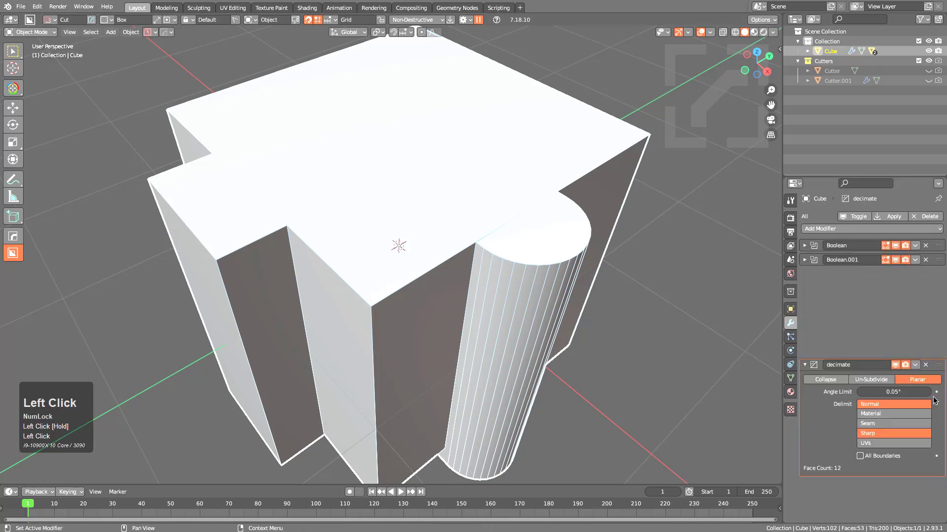
scroll(493, 238, "up", 5)
middle_click_drag(490, 237, 575, 252)
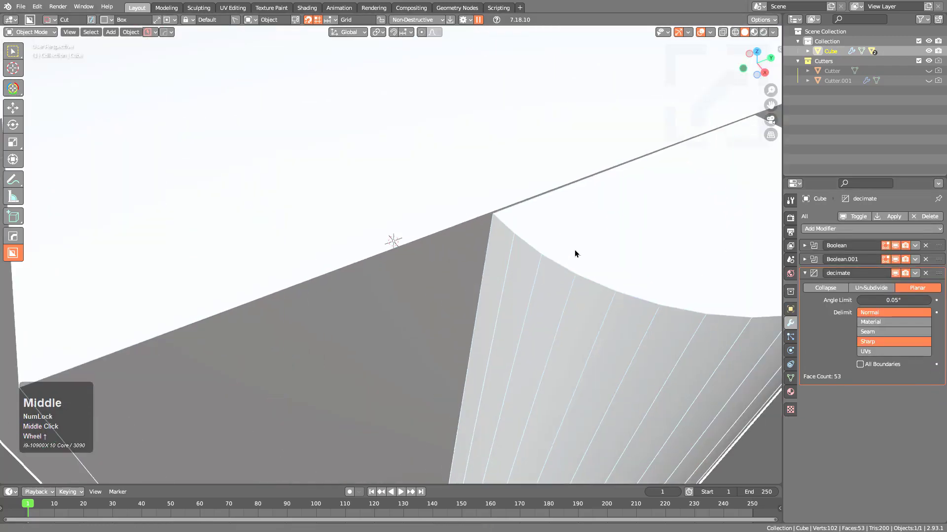
scroll(384, 210, "up", 2)
scroll(378, 204, "down", 6)
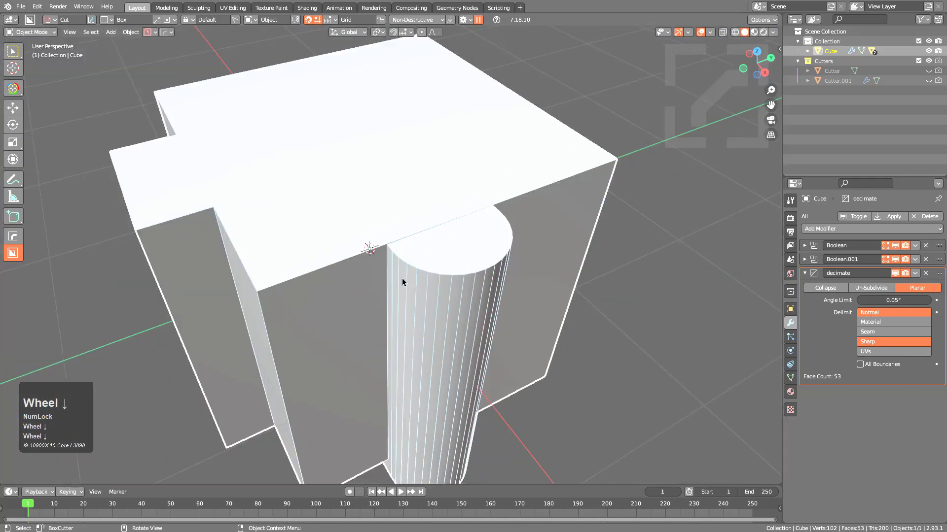
Step: Undo the modifier reordering and the rounded join
middle_click_drag(402, 278, 443, 254)
scroll(443, 268, "down", 1)
key("z")
key("z")
left_click(441, 241)
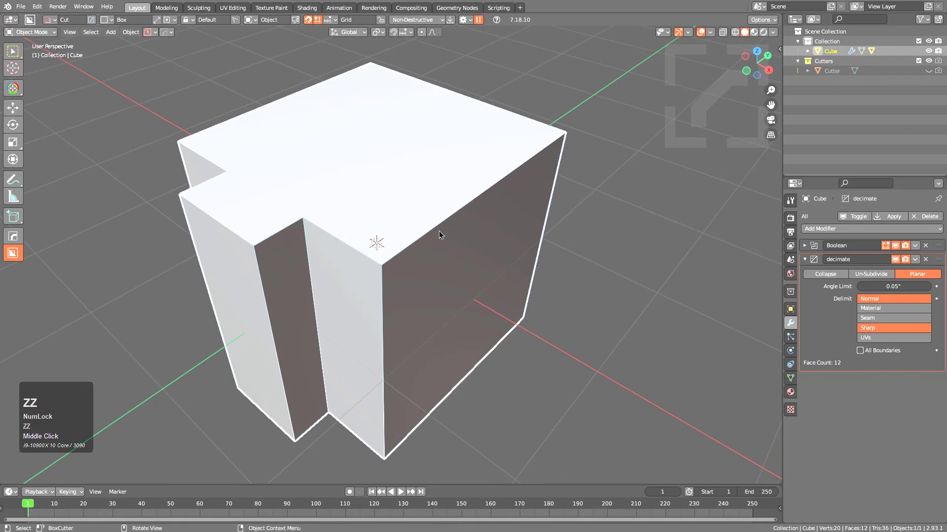
Step: Join a bevelled box extruded 2.015 across the top face's edge, and move Decimate below the new Boolean modifier
left_click_drag(406, 204, 575, 192)
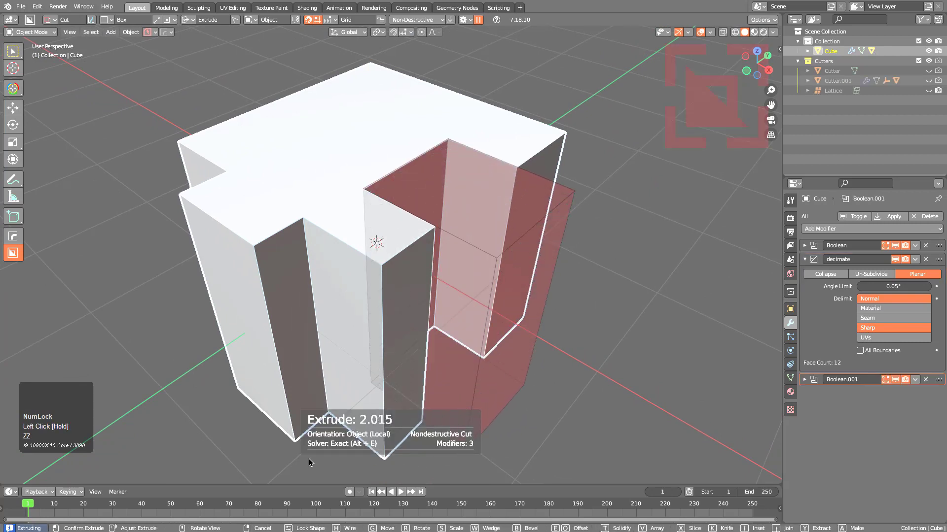
key("Tab")
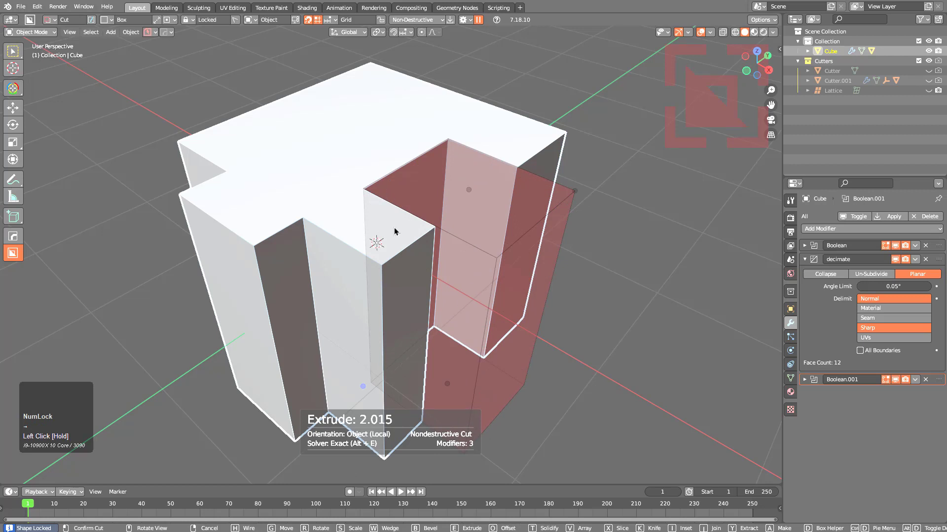
key("b")
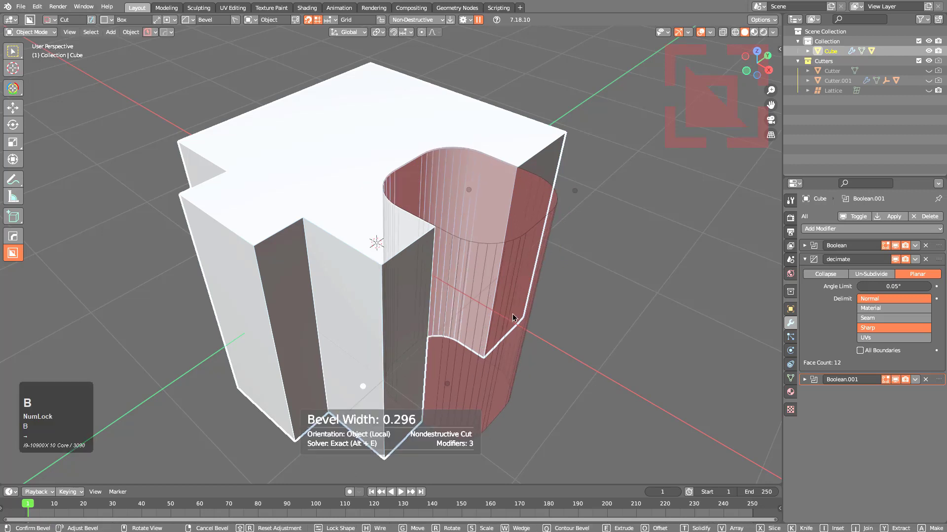
left_click(439, 292)
key("j")
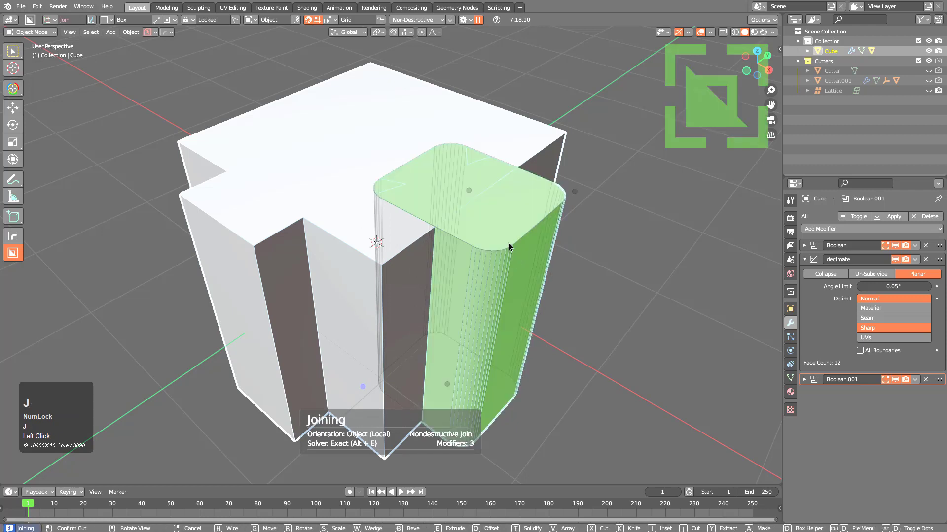
left_click(496, 159)
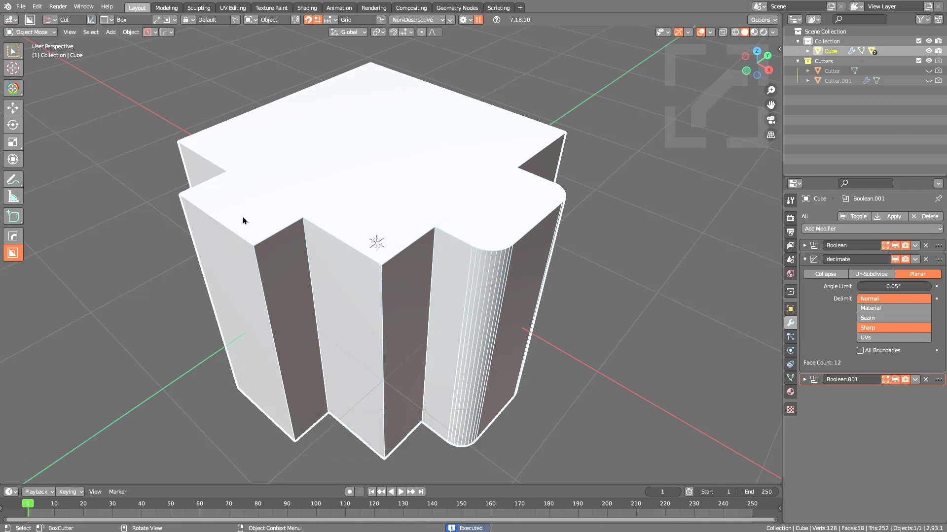
left_click_drag(927, 260, 809, 278)
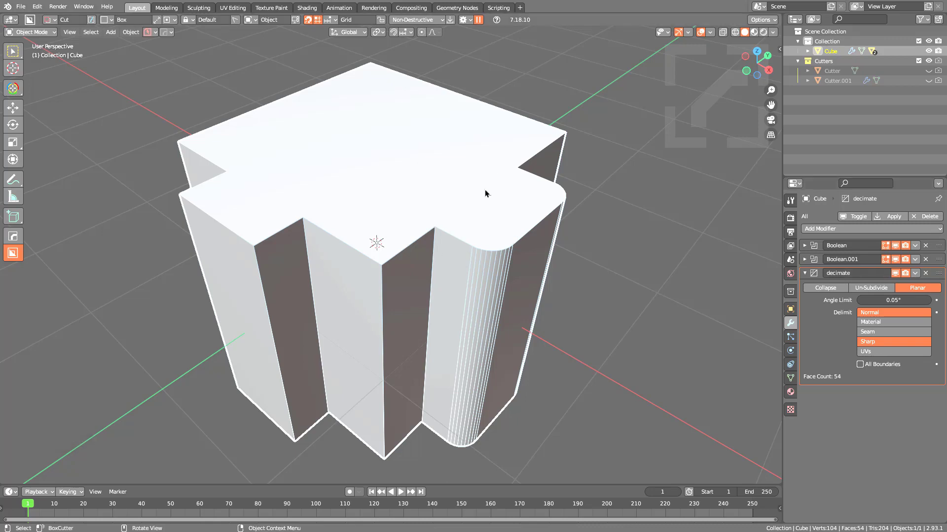
Step: Draw another box overlapping the adjacent edge of the top face, extrude it 2.015, and lock the shape
middle_click_drag(527, 211, 391, 233)
mouse_move(391, 233)
left_mouse_down()
mouse_move(536, 338)
mouse_move(528, 321)
left_mouse_up()
middle_click_drag(519, 303, 543, 303)
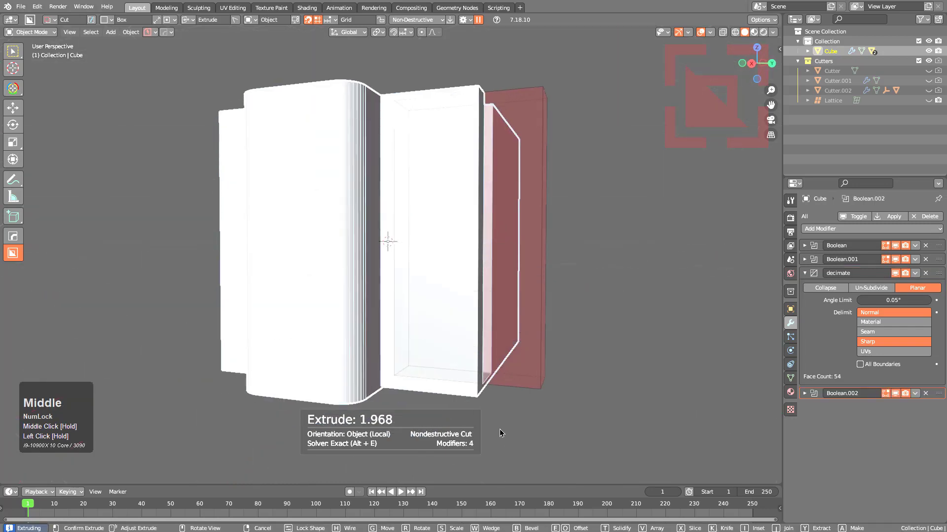
key("Tab")
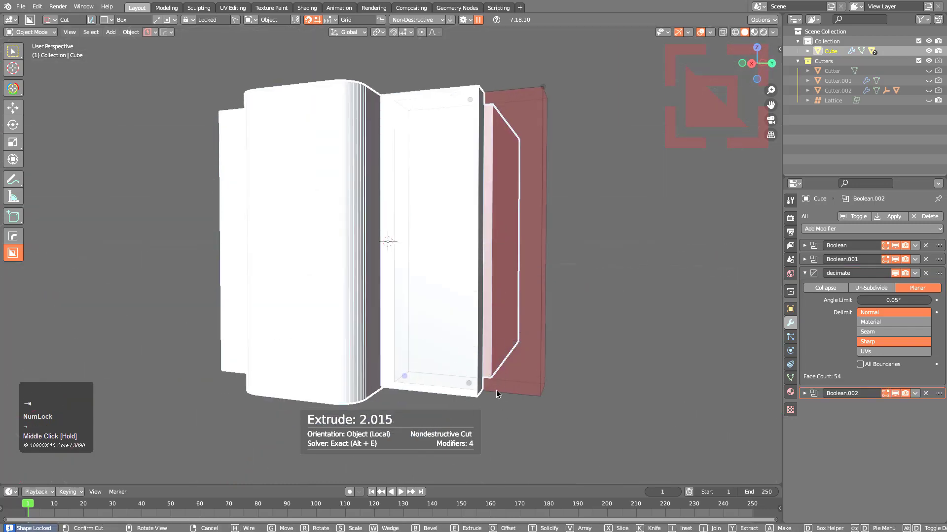
middle_click_drag(501, 222, 468, 248)
scroll(468, 247, "up", 3)
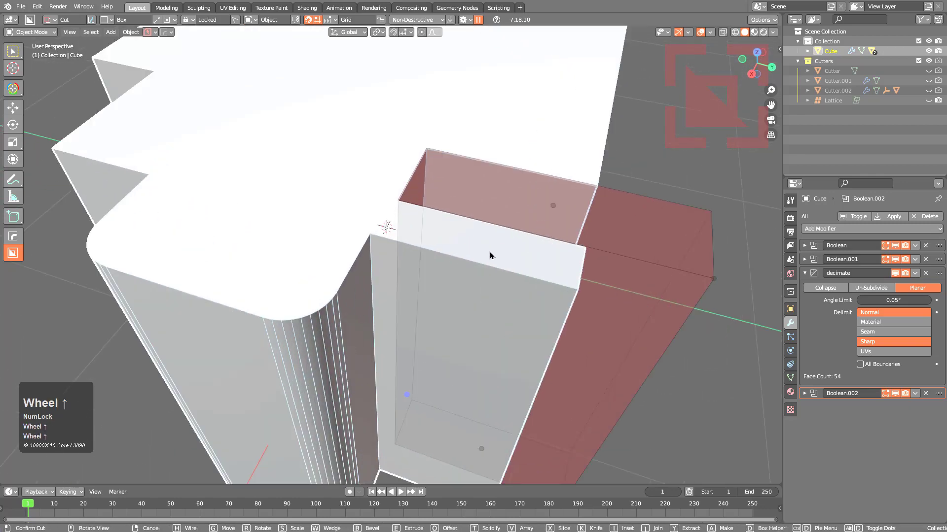
Step: Join the locked box with bevelled corners to the cube, and move Decimate below Boolean.002
key("b")
left_click(532, 272)
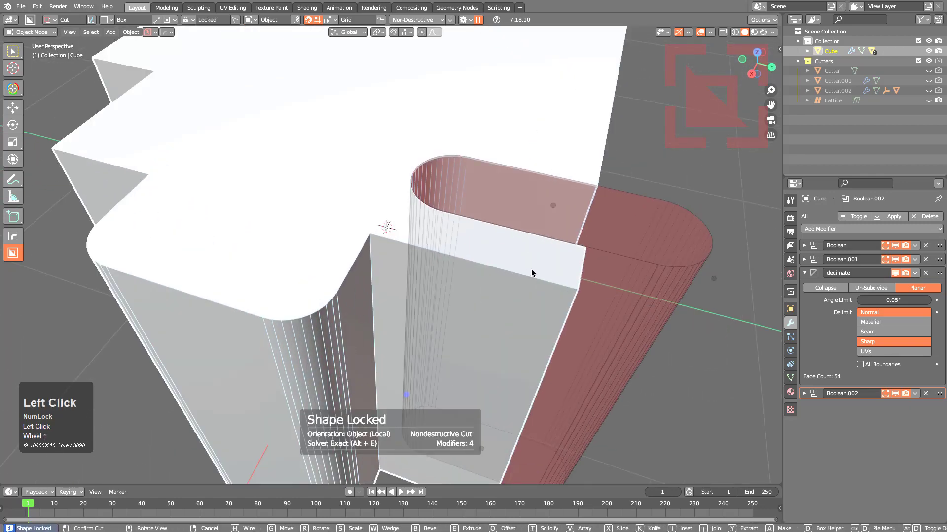
key("j")
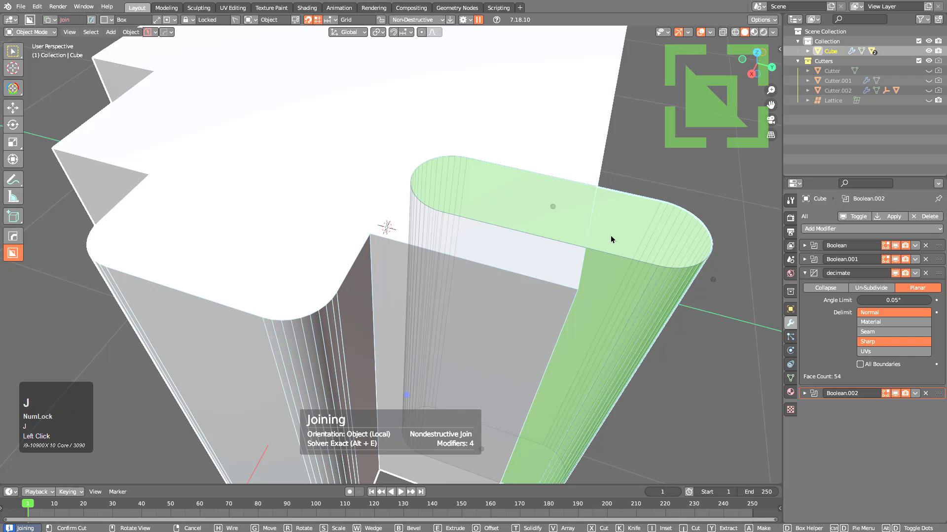
left_click(611, 239)
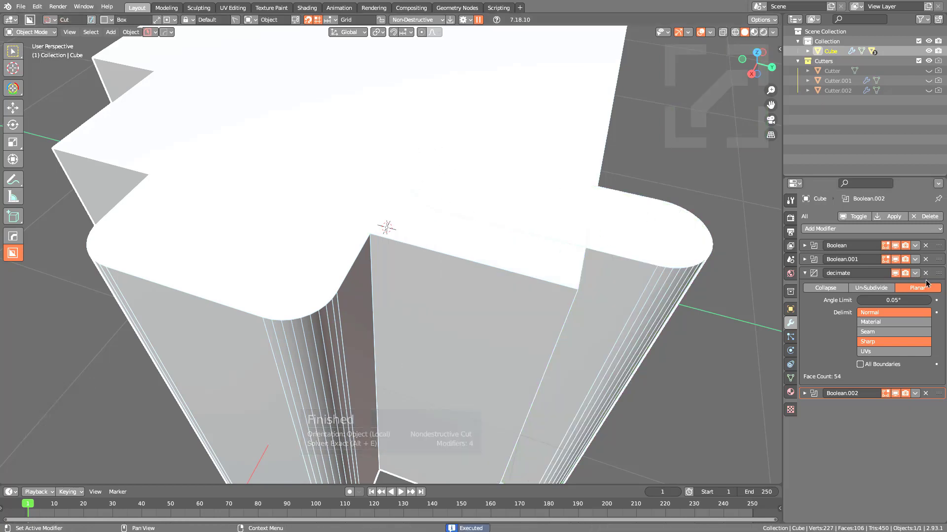
left_click_drag(938, 273, 931, 398)
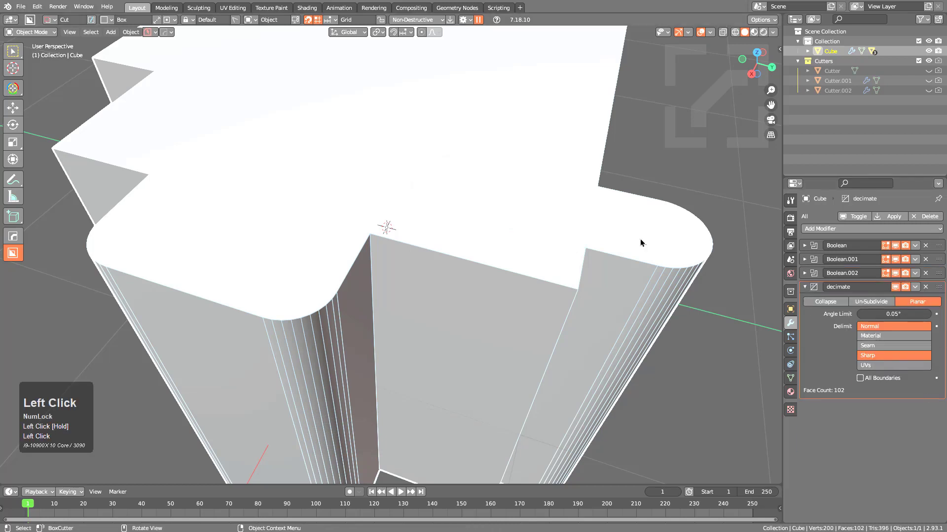
scroll(297, 198, "down", 2)
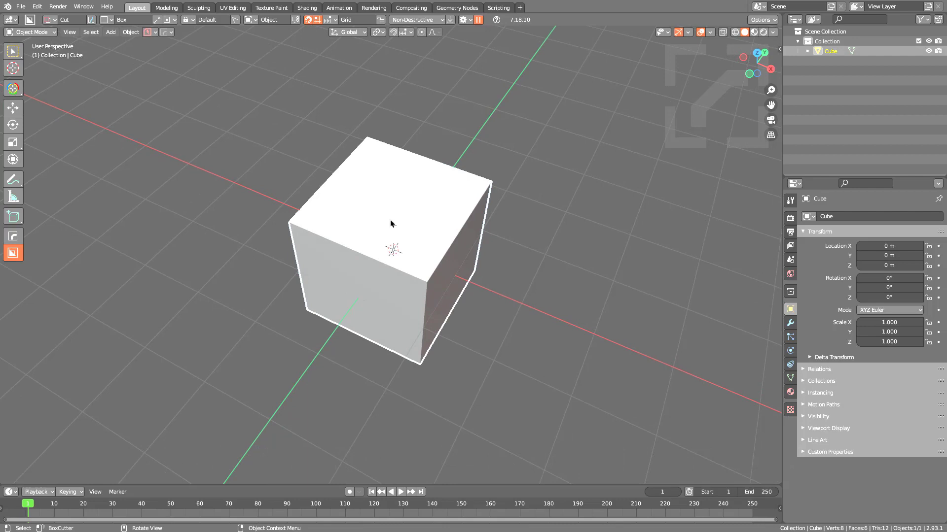
Step: Delete the cube in the fresh scene and add a mesh plane in its place
key("x")
left_click(392, 217)
key("shift+a")
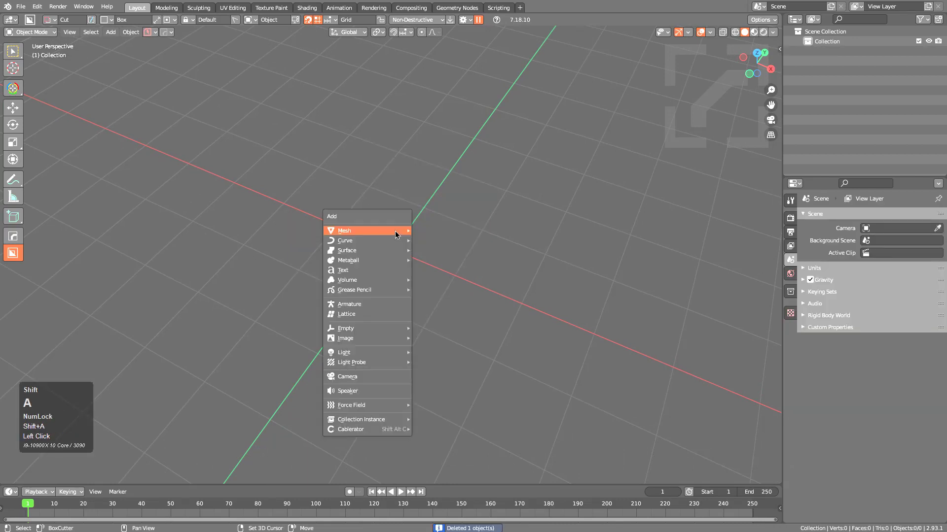
mouse_move(397, 230)
left_click(430, 244)
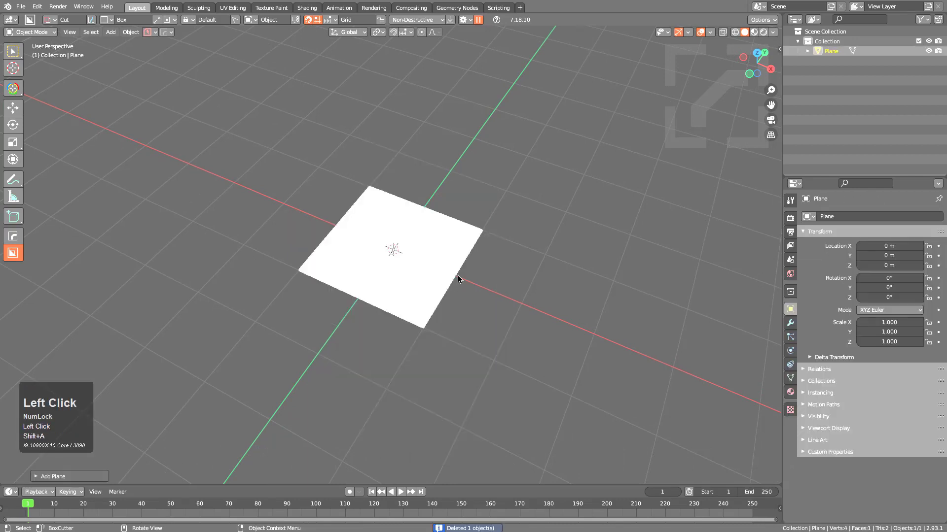
Step: Remove one corner vertex to turn the plane into a triangle, and stretch the adjacent back vertex outward along Y
key("Tab")
left_click(480, 230)
key("x")
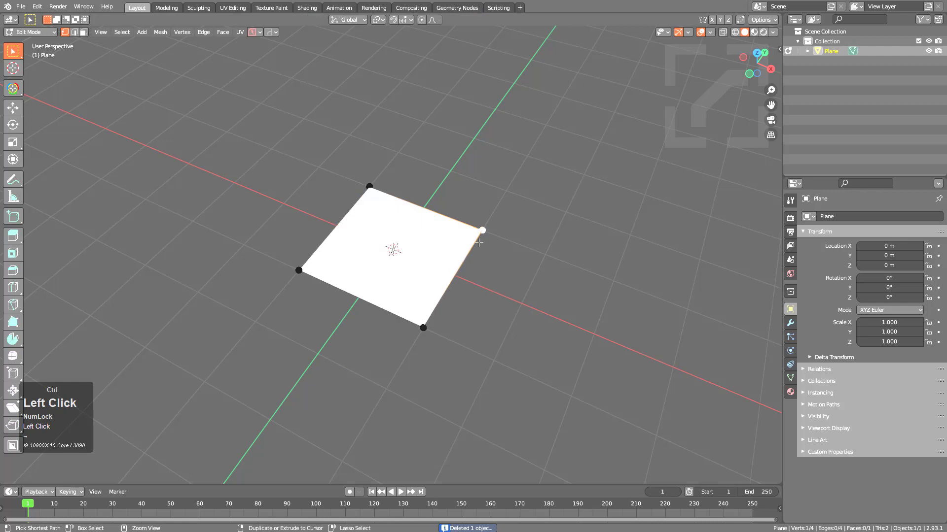
left_click(466, 253)
scroll(406, 261, "up", 1)
key("g")
key("y")
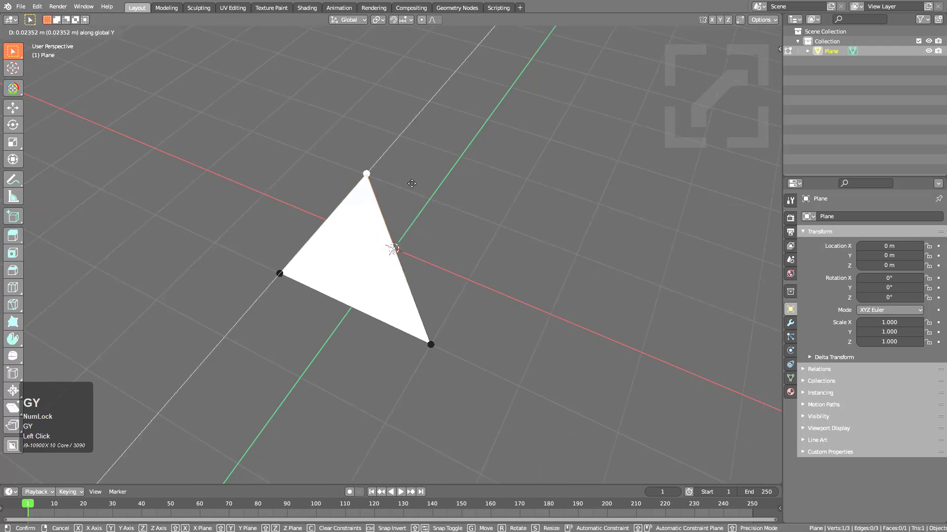
left_click(483, 119)
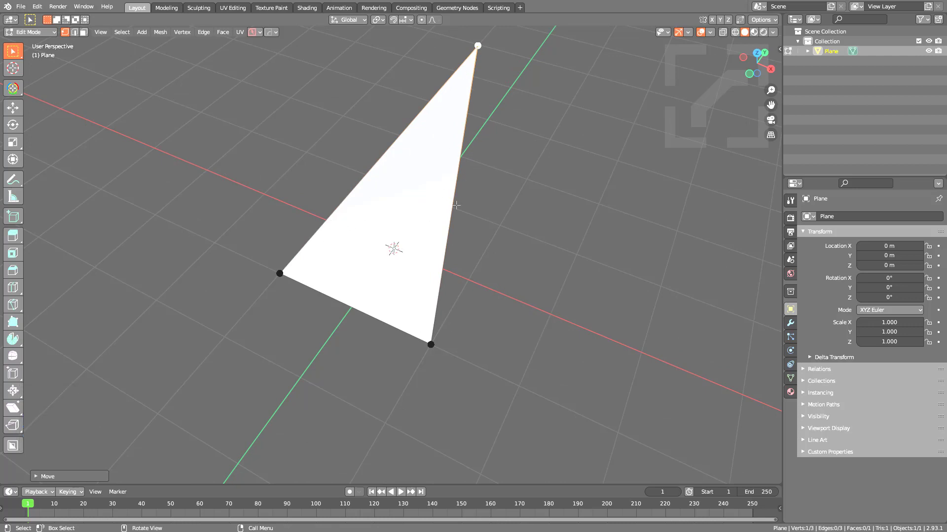
key("Tab")
middle_click_drag(454, 218, 362, 280)
middle_click_drag(340, 345, 350, 283, "shift")
scroll(350, 283, "up", 2)
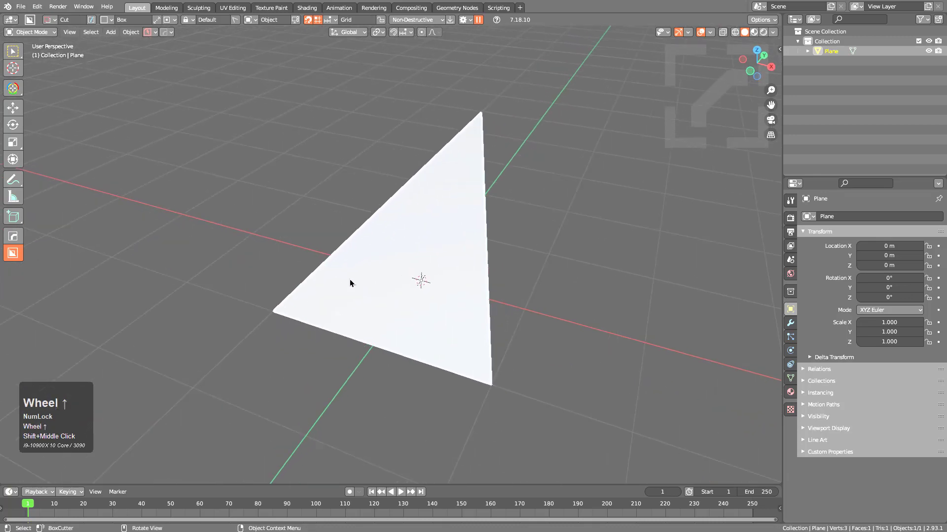
left_click_drag(363, 280, 343, 365)
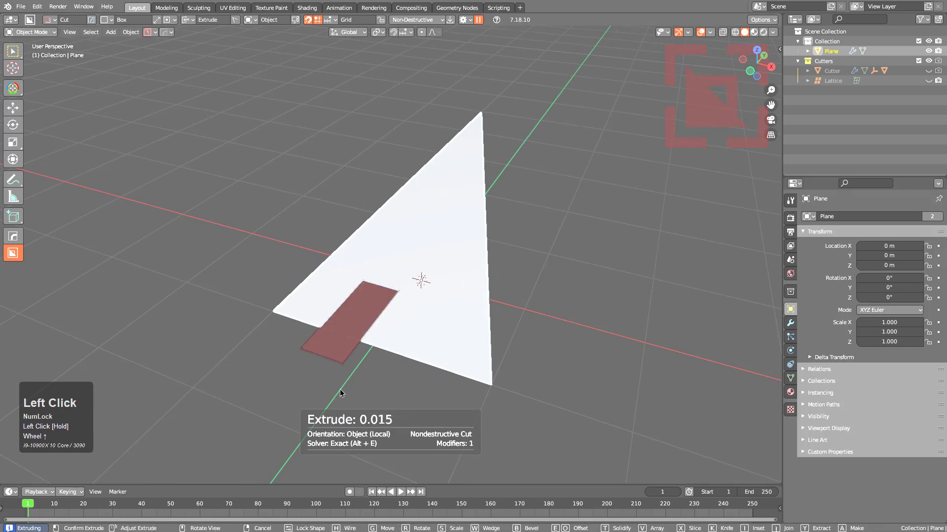
right_click(340, 389)
Step: Rotate the triangular plane 66.6° about the Z axis
key("r")
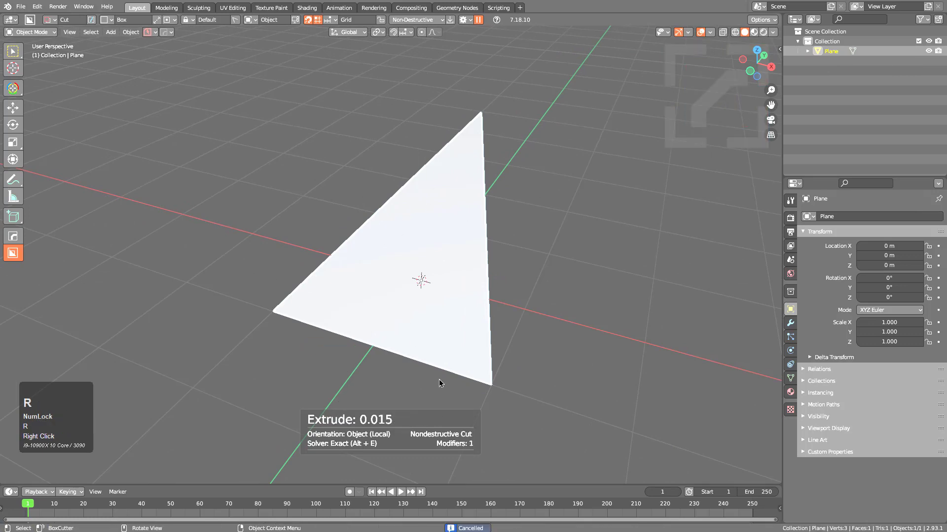
key("z")
left_click(418, 359)
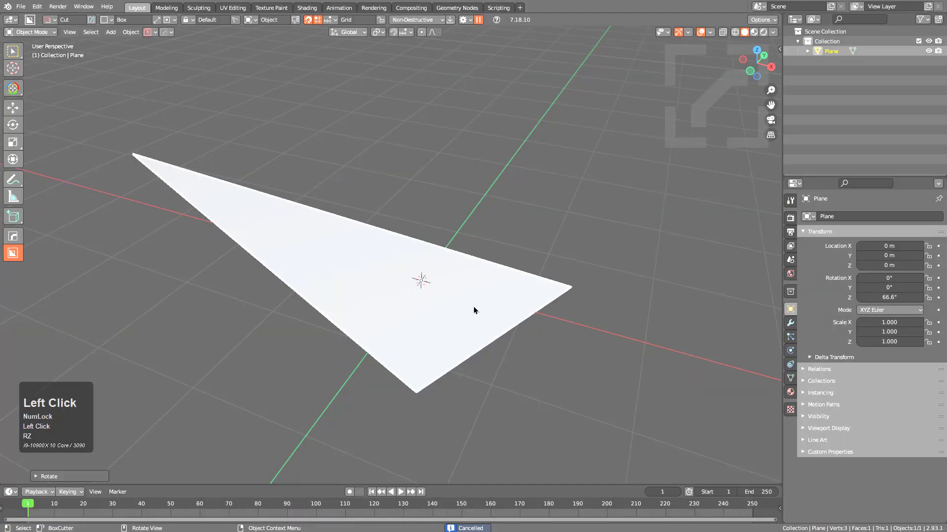
left_click_drag(408, 319, 602, 360)
right_click(584, 443)
mouse_move(428, 286)
left_mouse_down()
mouse_move(340, 232)
mouse_move(339, 270)
mouse_move(372, 280)
mouse_move(433, 239)
mouse_move(543, 279)
left_mouse_up()
right_click(372, 279)
right_click(540, 315)
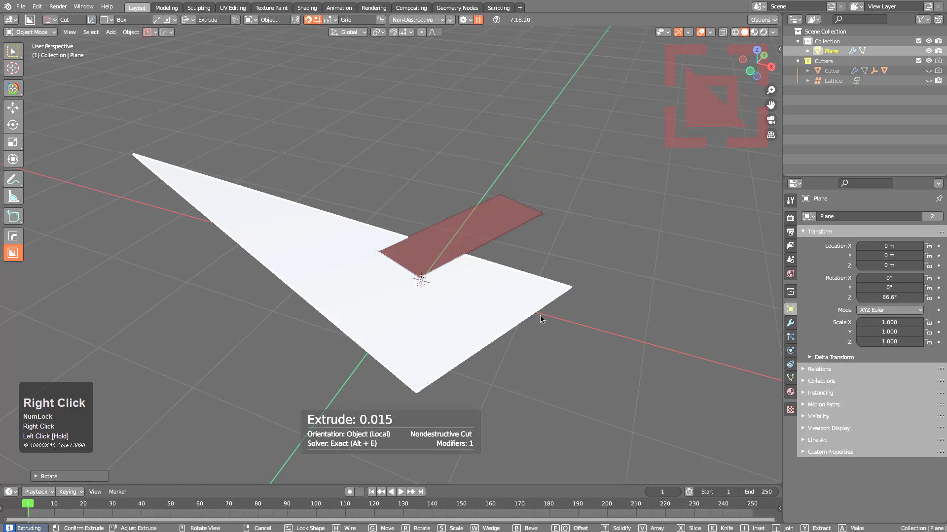
Step: Clear the triangular plane's rotation and set BoxCutter's object orientation to Longest Edge
key("alt+r")
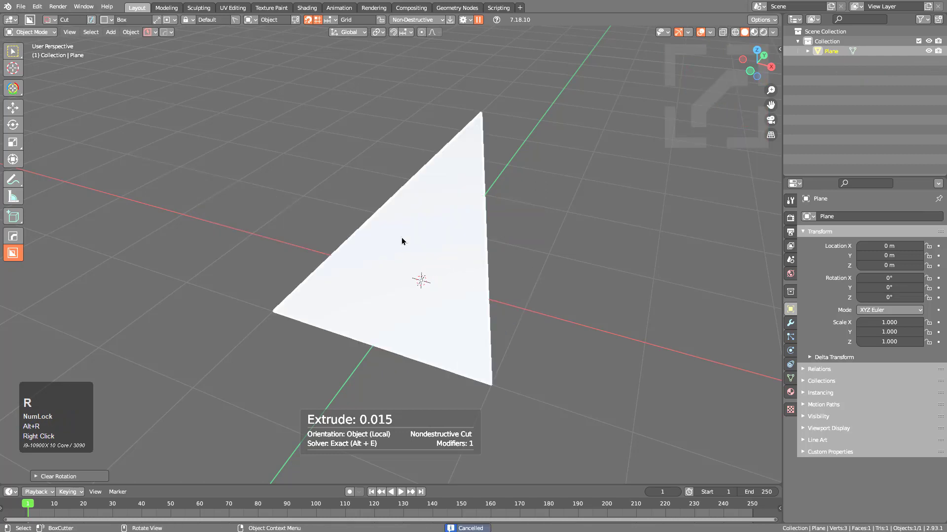
key("shift+v")
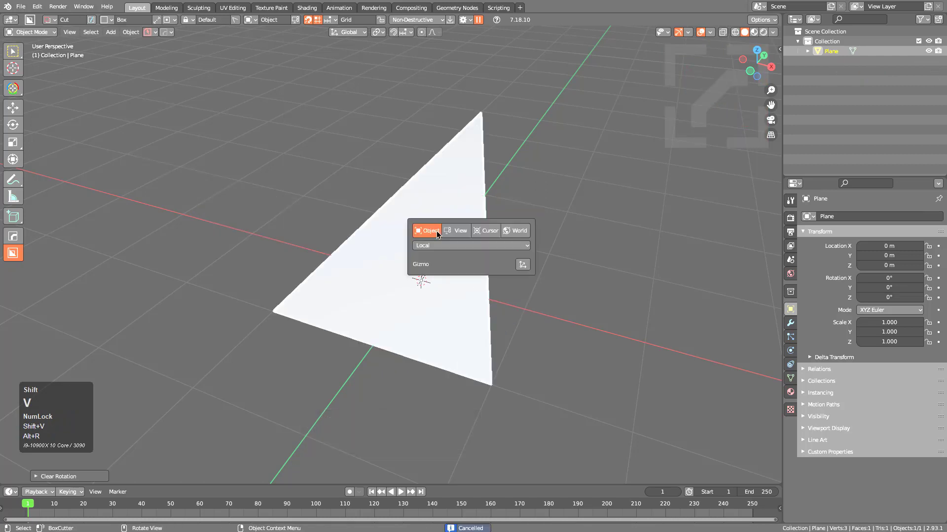
left_click(459, 253)
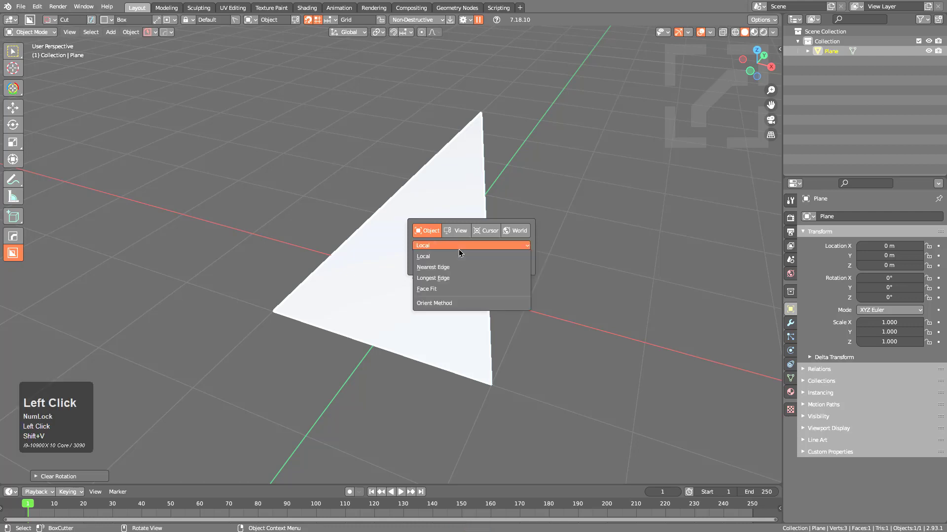
left_click(461, 282)
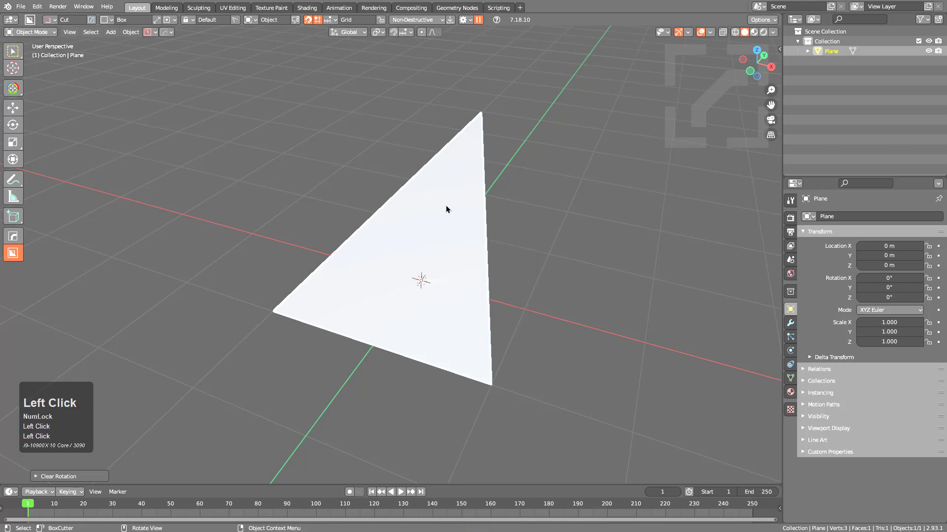
Step: Draw a narrow box cutter on the triangle, move it onto the right long edge and cut a notch there
middle_click_drag(446, 209, 437, 232)
left_click_drag(463, 154, 455, 278)
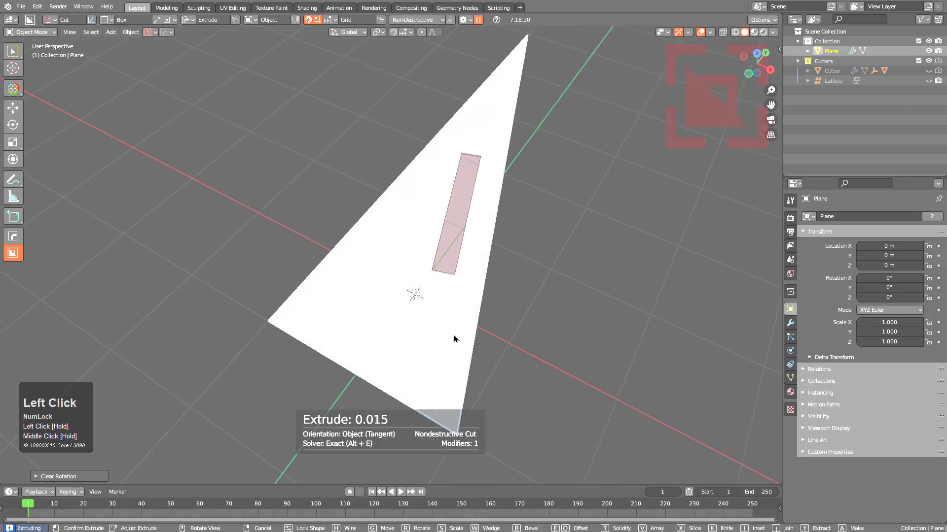
key("g")
left_click(498, 353)
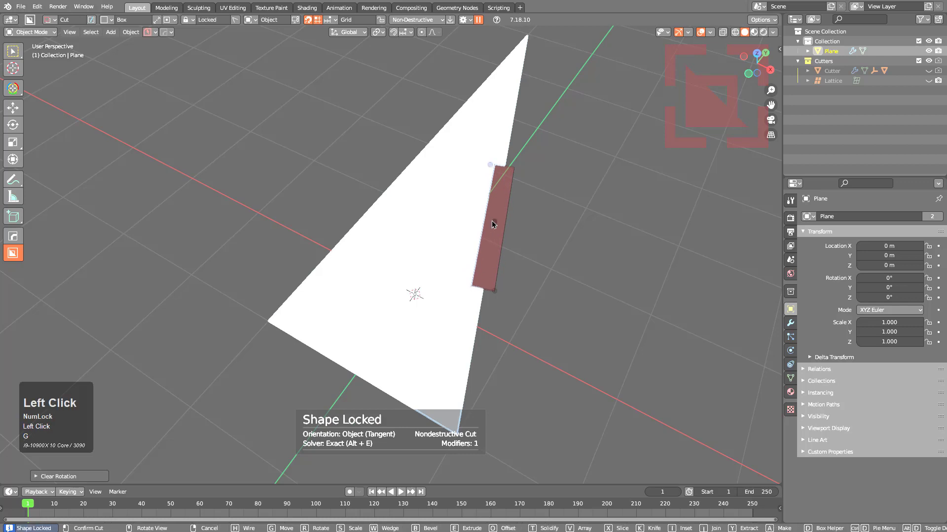
scroll(504, 176, "down", 1)
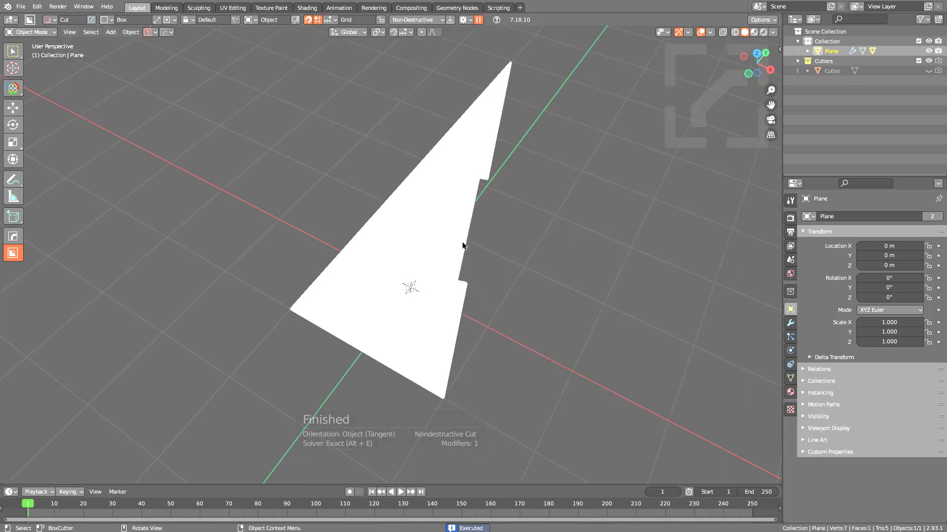
Step: Draw a narrow box aligned with the triangle's left edge, slide it up near the tip and cut a shallow notch
mouse_move(447, 164)
left_mouse_down()
mouse_move(431, 228)
mouse_move(421, 230)
left_mouse_up()
key("g")
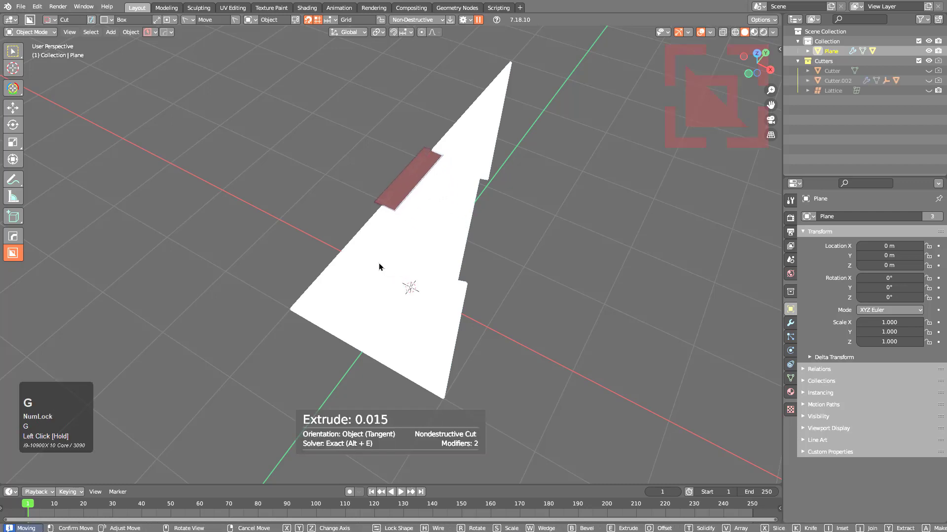
left_click(380, 268)
key("g")
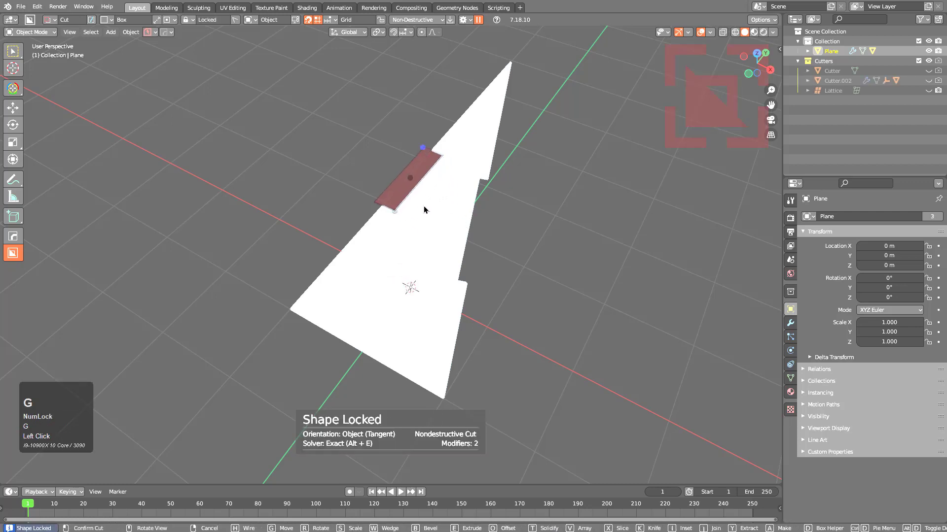
left_click(502, 94)
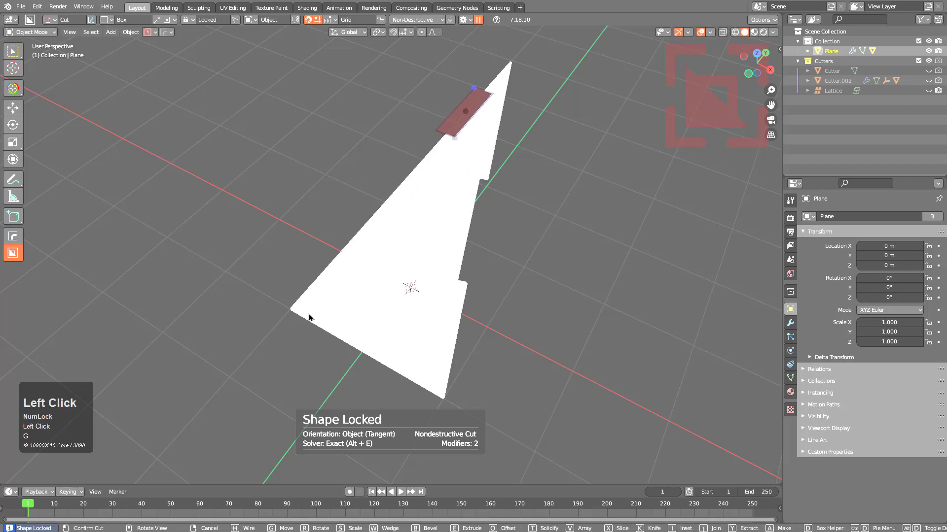
left_click(412, 177)
Step: Draw a wider box aligned with the left edge, move it inside the lower left corner, extrude it downward and cut a rectangular hole
left_click_drag(452, 227, 449, 291)
key("g")
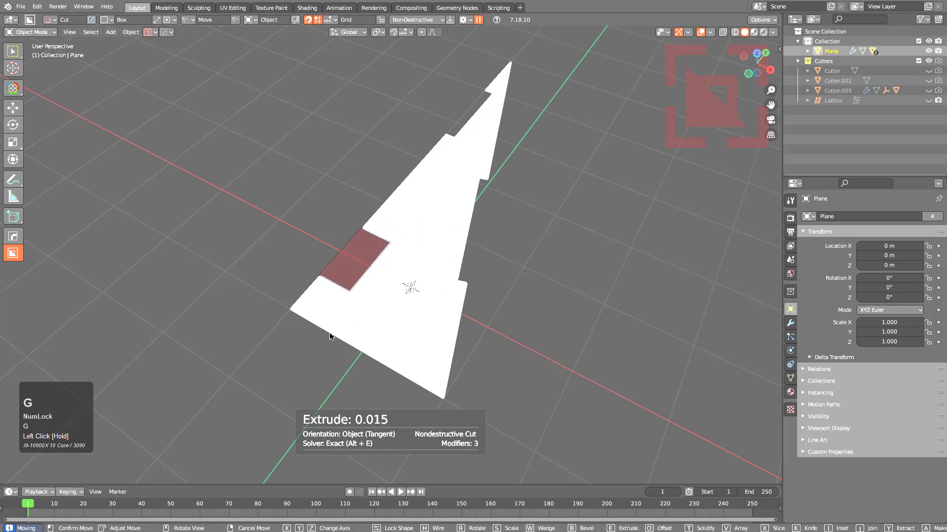
left_click(316, 366)
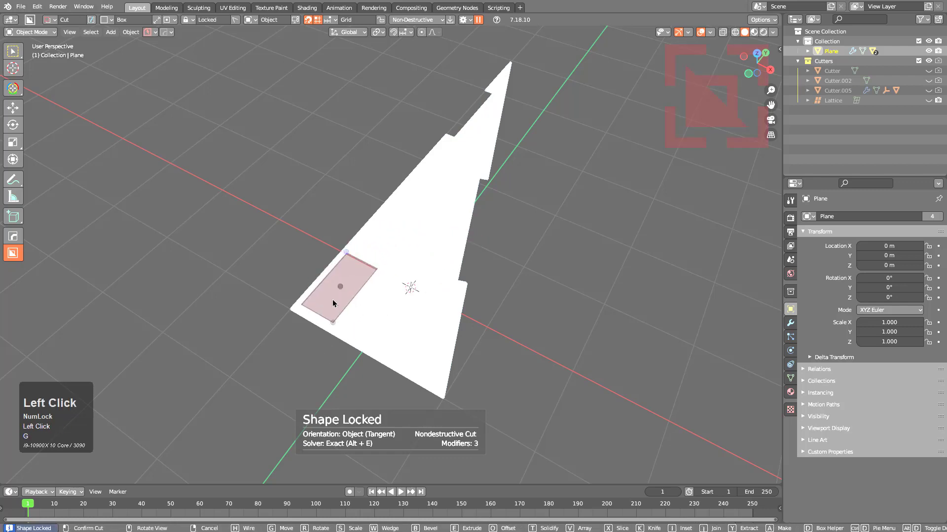
left_click_drag(339, 293, 348, 303)
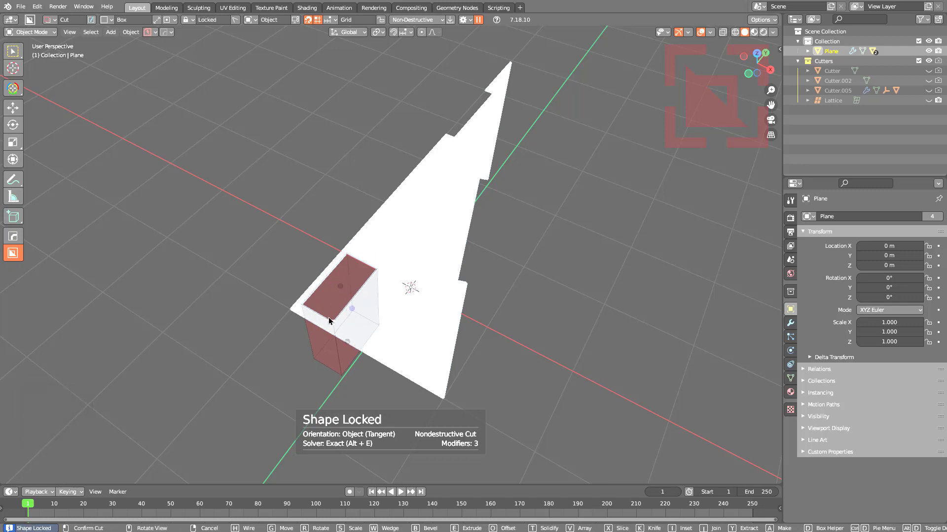
left_click(371, 275)
Step: Set the object orientation to Nearest Edge and cut a narrow slot alongside the notch on the right edge
key("shift")
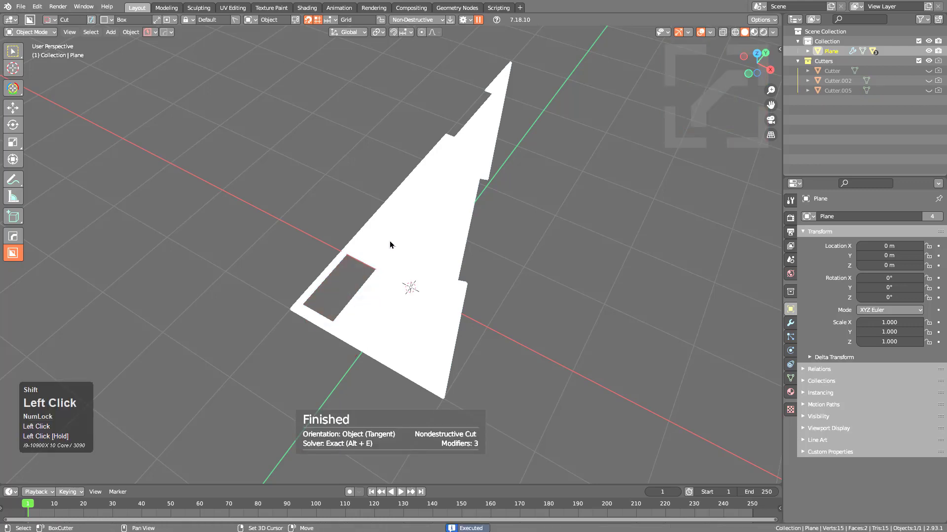
key("shift+v")
left_click(414, 255)
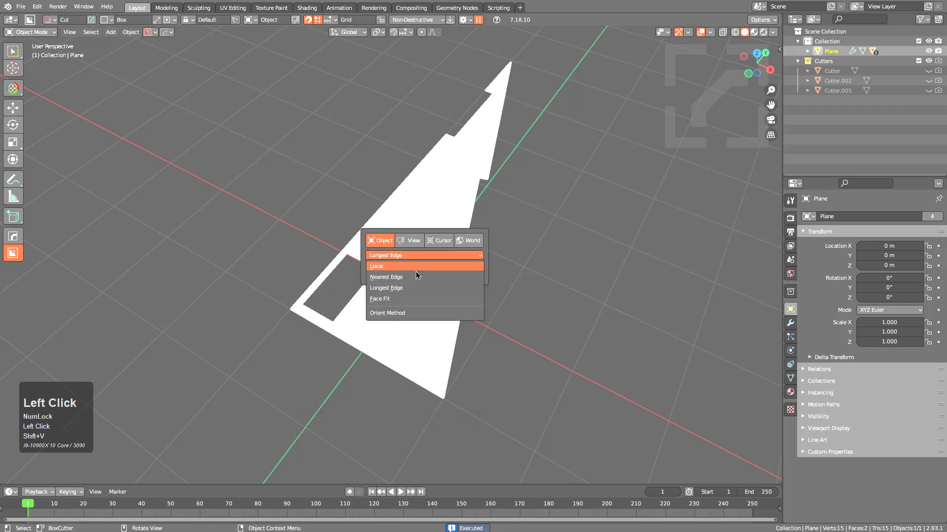
left_click(412, 277)
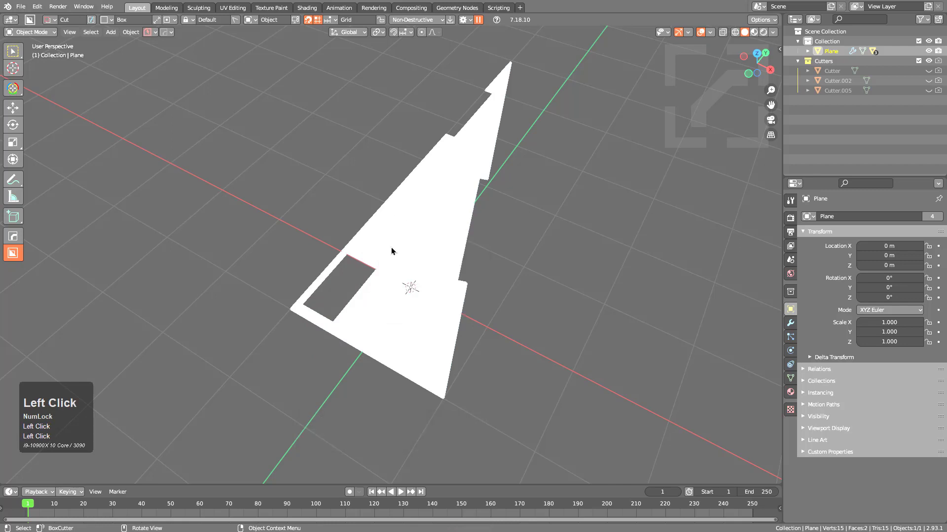
left_click_drag(463, 198, 451, 250)
left_click(453, 295)
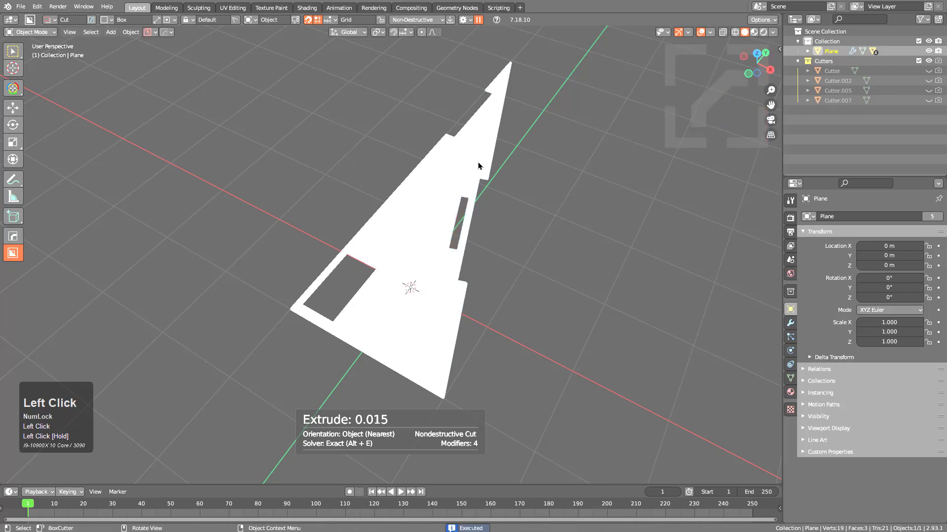
Step: Cut two more narrow slots along the right edge, one above the notch and one below it
left_click_drag(478, 166, 497, 119)
key("g")
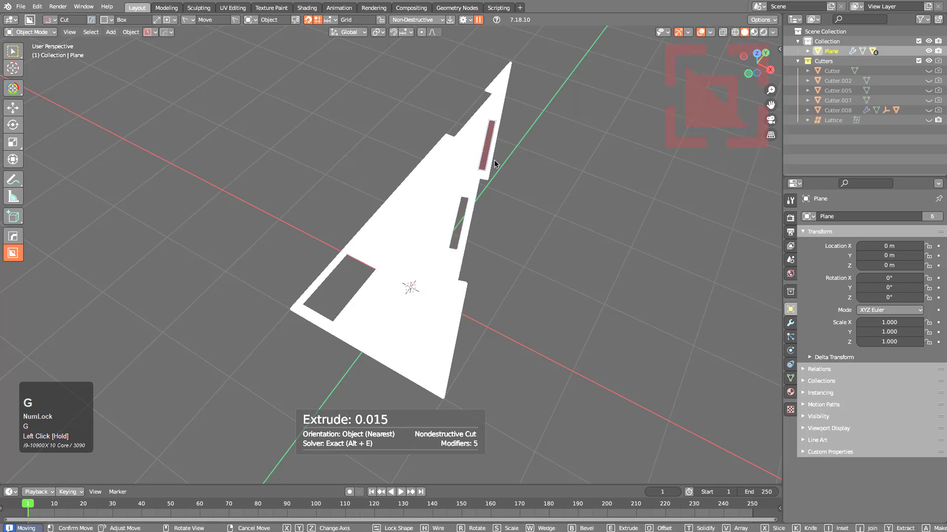
left_click(496, 156)
left_click(498, 172)
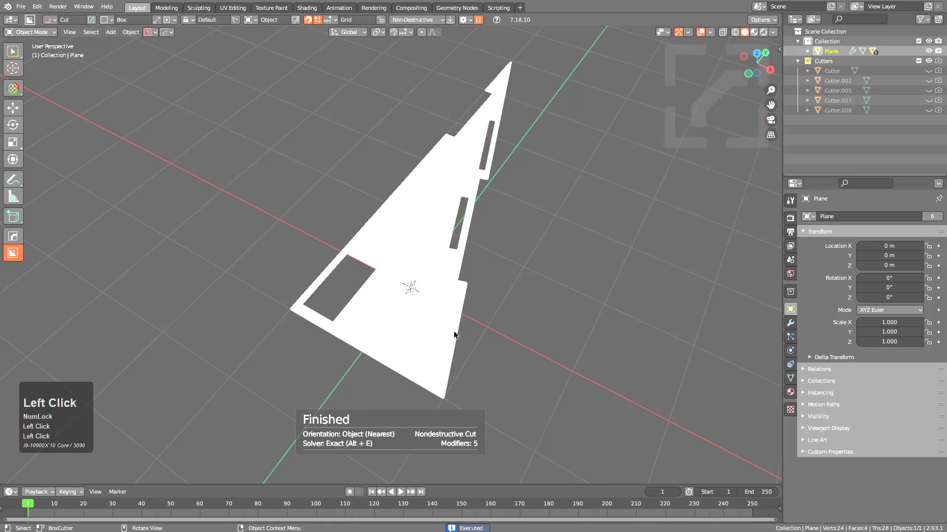
left_click_drag(450, 310, 435, 365)
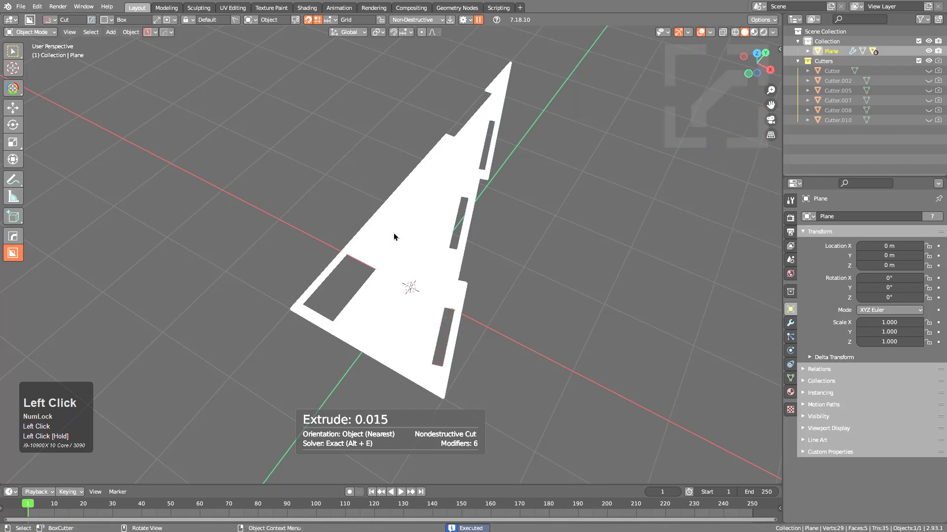
Step: Draw a thin box beside the triangle's left edge, move it up just below the upper notch and cut a slot
mouse_move(371, 229)
left_mouse_down()
mouse_move(415, 194)
mouse_move(417, 225)
mouse_move(414, 205)
mouse_move(434, 193)
left_mouse_up()
key("g")
left_click(430, 210)
key("g")
left_click(448, 179)
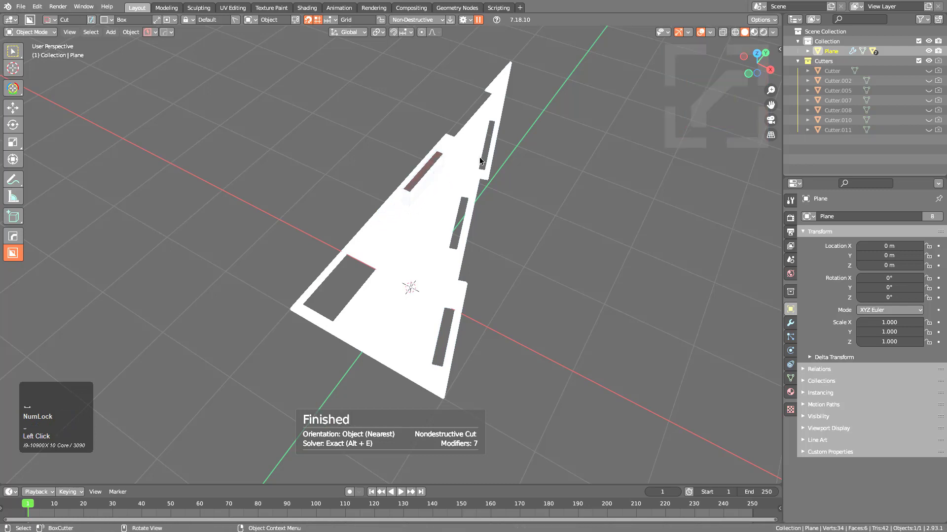
Step: Cut a small notch at the triangle's tip and a short slot between the middle and lower slots of the right edge
left_click_drag(496, 75, 496, 70)
left_click(455, 173)
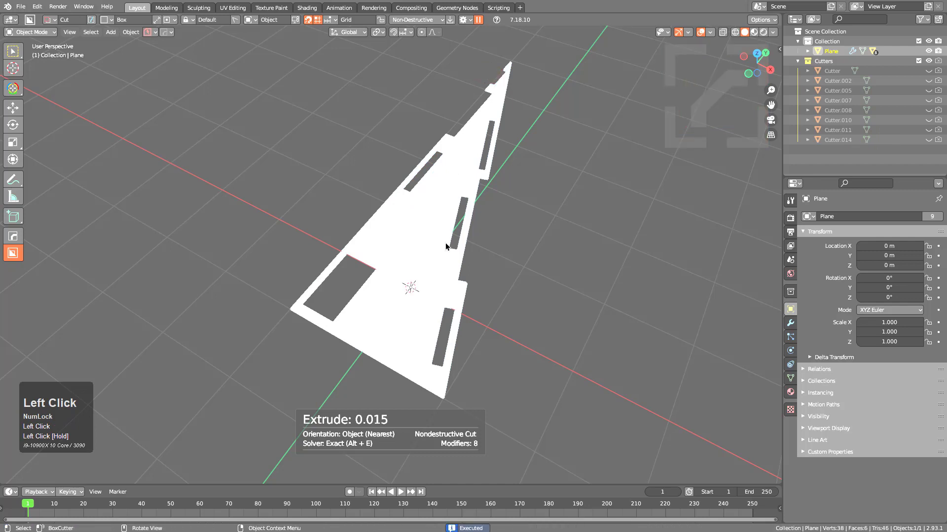
left_click_drag(442, 281, 453, 258)
left_click(475, 195)
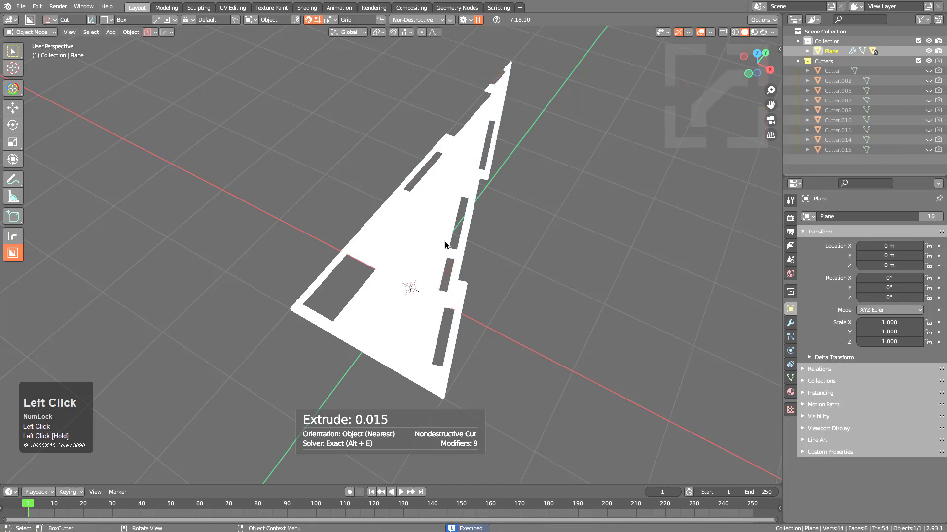
left_click_drag(455, 185, 487, 387)
right_click(486, 386)
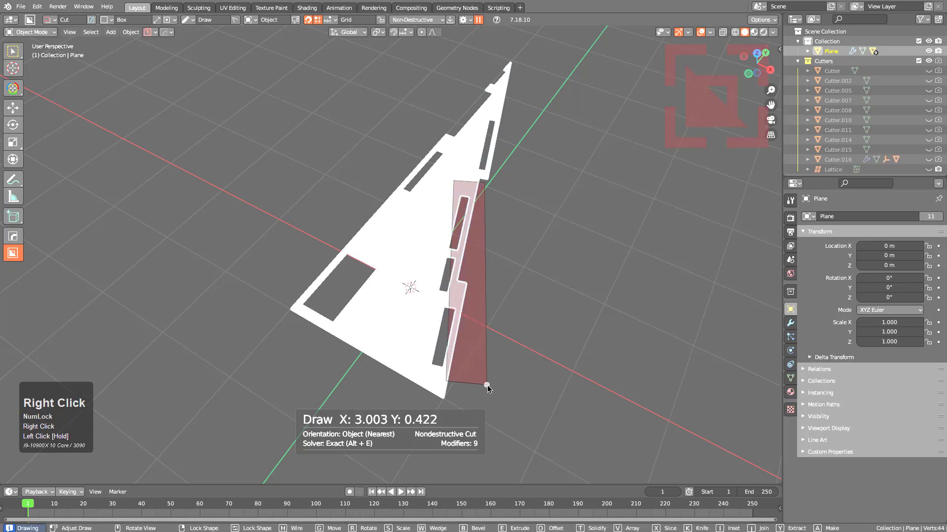
mouse_move(457, 189)
left_mouse_down()
mouse_move(459, 296)
mouse_move(508, 387)
left_mouse_up()
right_click(508, 387)
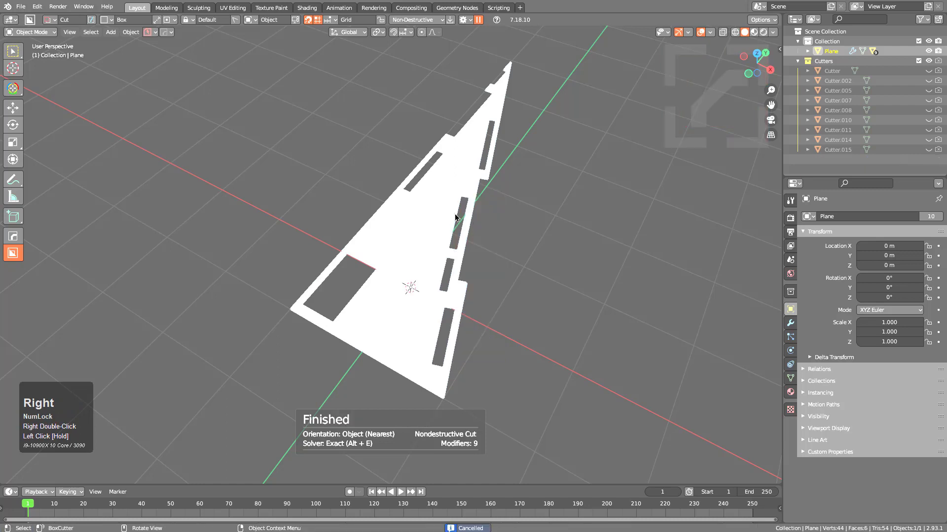
mouse_move(451, 188)
left_mouse_down()
mouse_move(458, 397)
mouse_move(521, 413)
mouse_move(476, 383)
left_mouse_up()
right_click(476, 383)
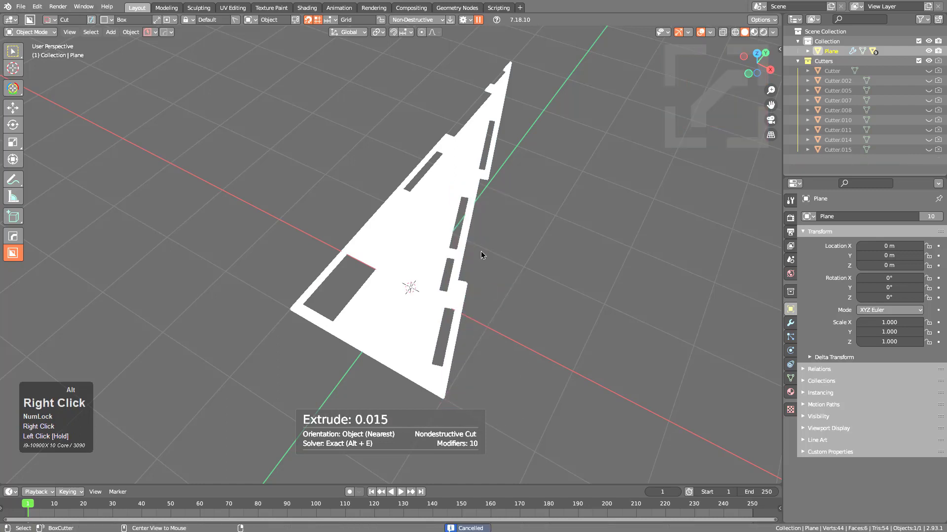
Step: Draw a cutter box about 0.66 by 2.82 aligned with the right edge, positioned to enclose the middle, short and lower slots
left_click(481, 255)
left_click(480, 255)
scroll(482, 192, "up", 2)
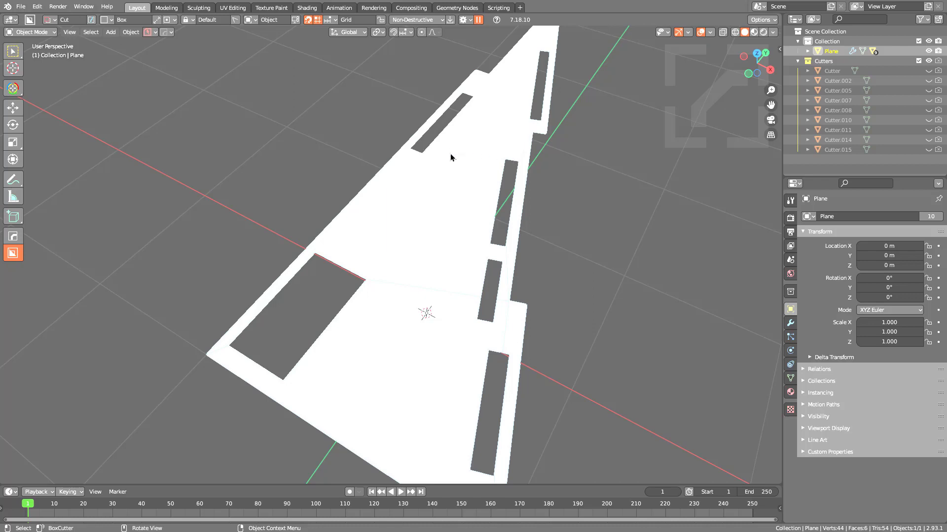
scroll(524, 212, "down", 2)
middle_click_drag(524, 211, 501, 201)
scroll(455, 150, "up", 3)
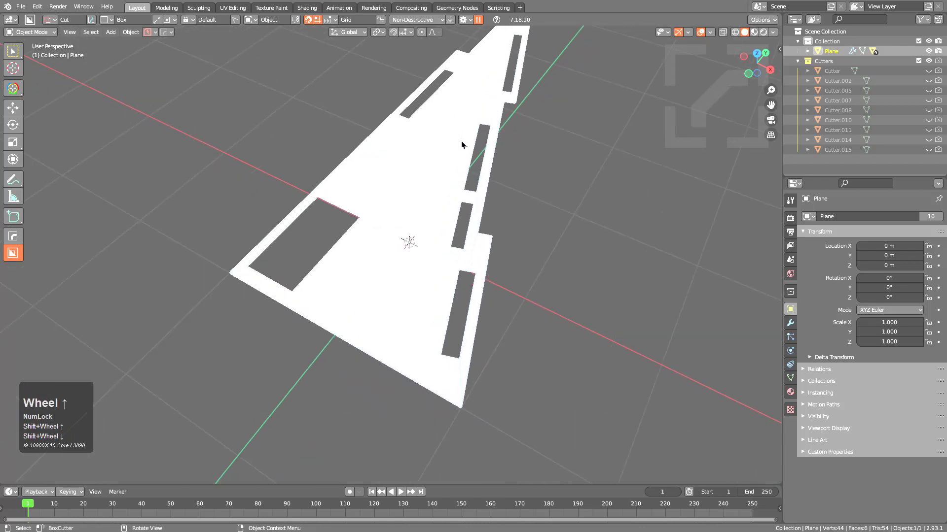
mouse_move(462, 144)
left_mouse_down()
mouse_move(475, 199)
mouse_move(484, 376)
mouse_move(498, 412)
left_mouse_up()
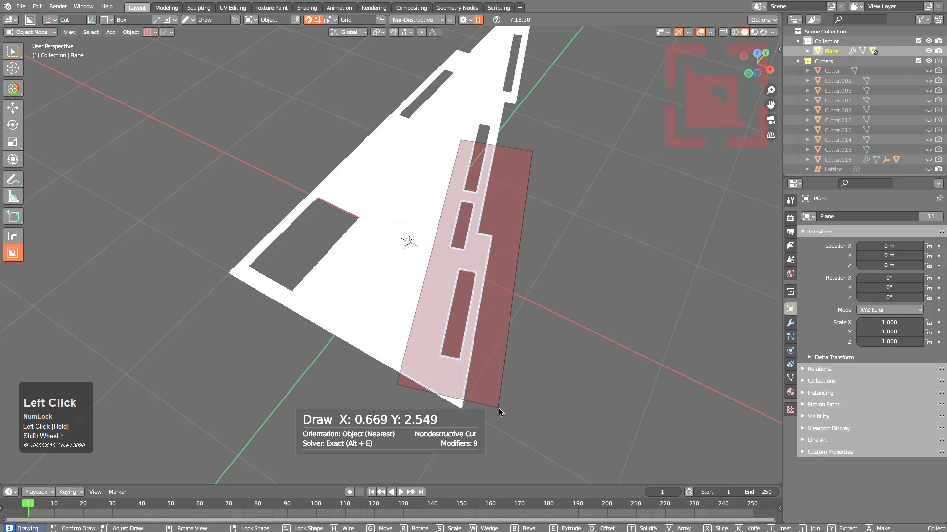
key("g")
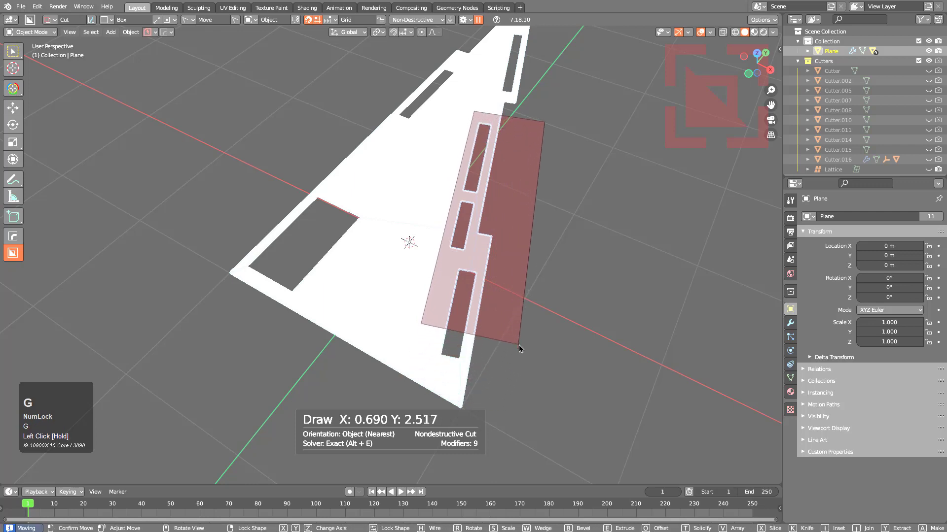
left_click(515, 345)
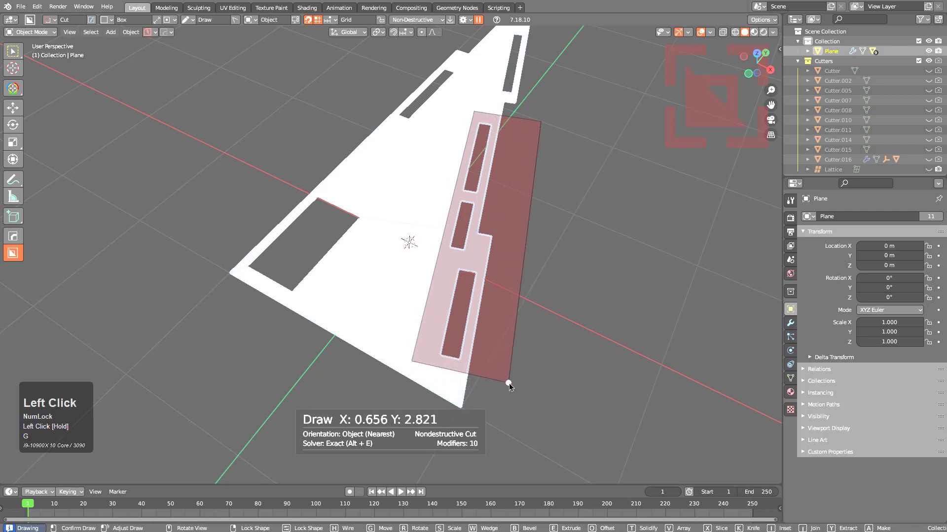
Step: Extrude the cutter box through the plane, solidify it with a thickness of about -0.035 and cut a thin outline around the slots
key("e")
left_click(567, 350)
key("t")
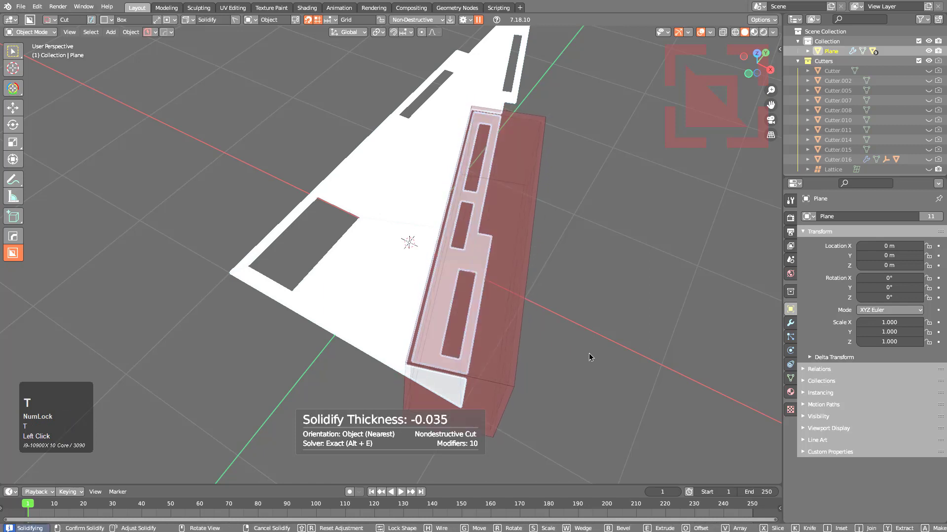
left_click(588, 353)
left_click(464, 289)
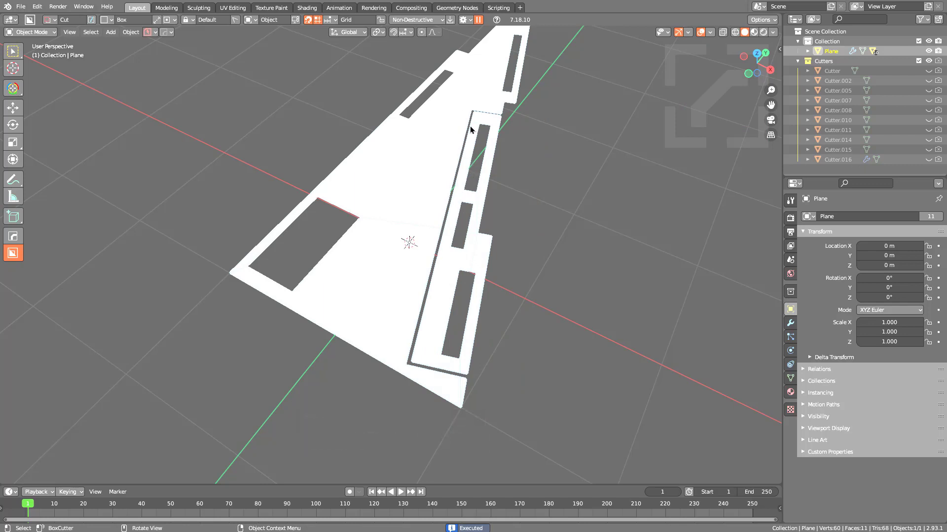
middle_click_drag(514, 113, 492, 158, "shift")
scroll(492, 157, "up", 2)
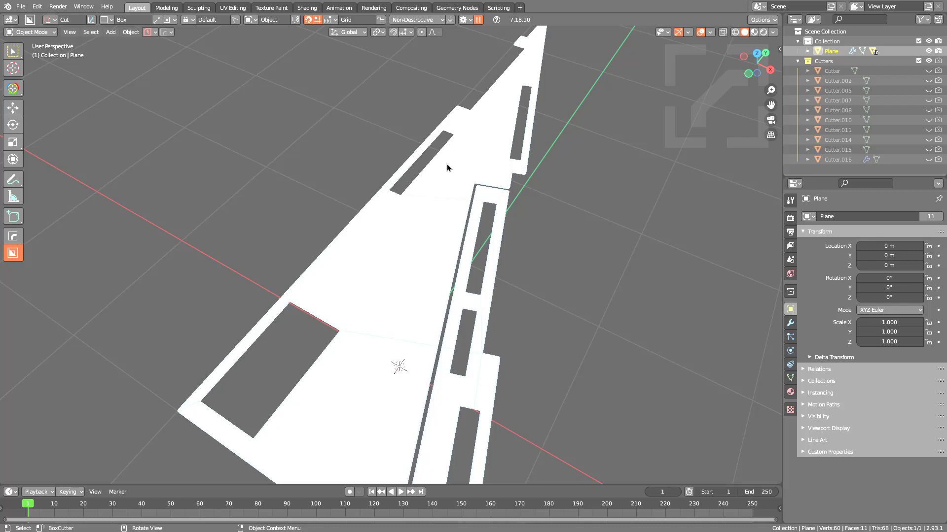
Step: Draw a cutter box around the slot below the upper notch on the triangle's left edge, solidify it and cut a thin outline
left_click_drag(448, 168, 313, 232)
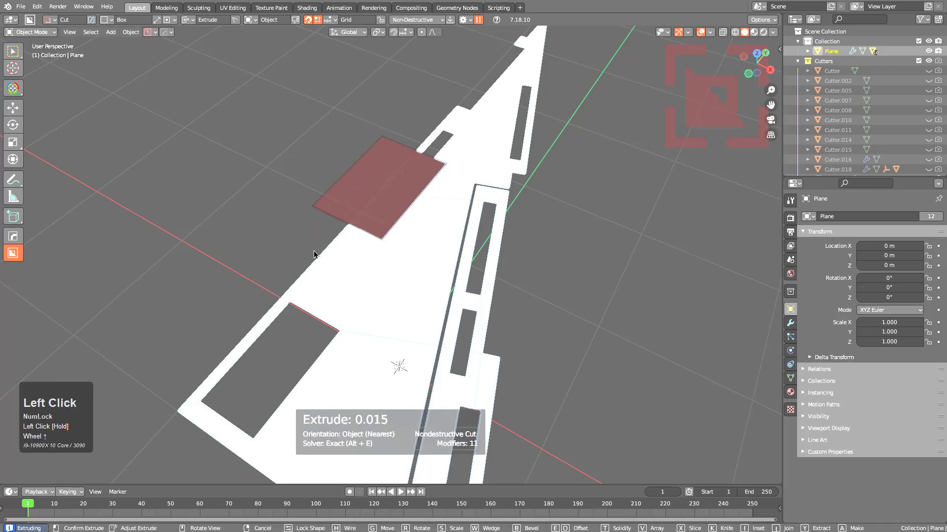
key("Tab")
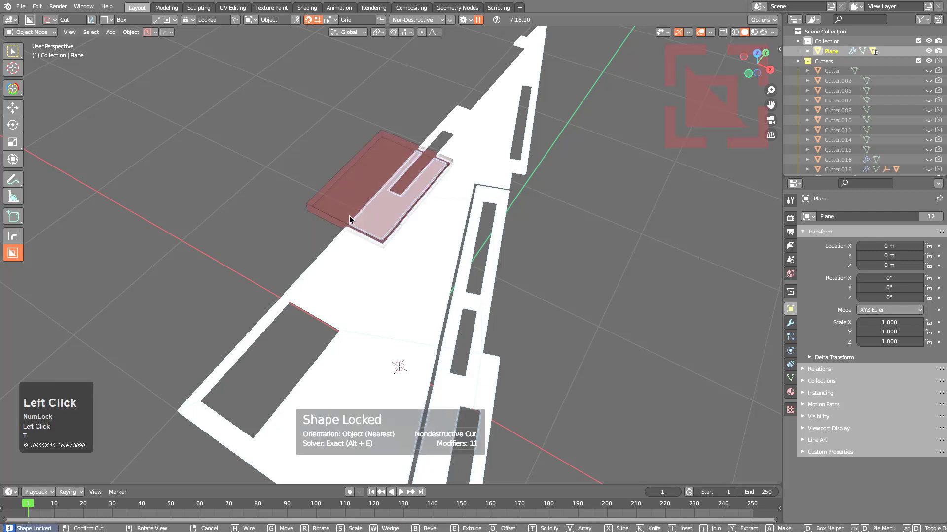
left_click(451, 156)
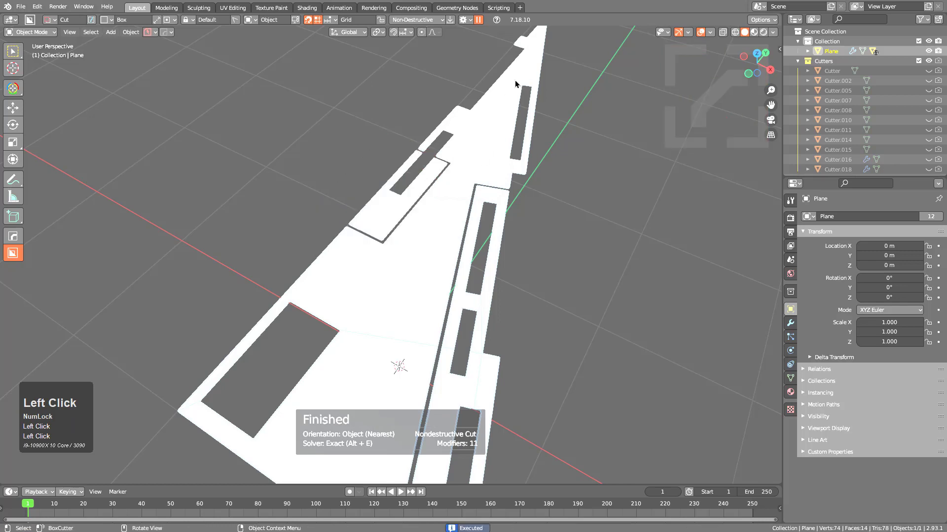
Step: Draw a cutter box aligned with the triangle's right edge, move it to enclose the uppermost slot and extrude it through the plane
left_click_drag(515, 84, 538, 173)
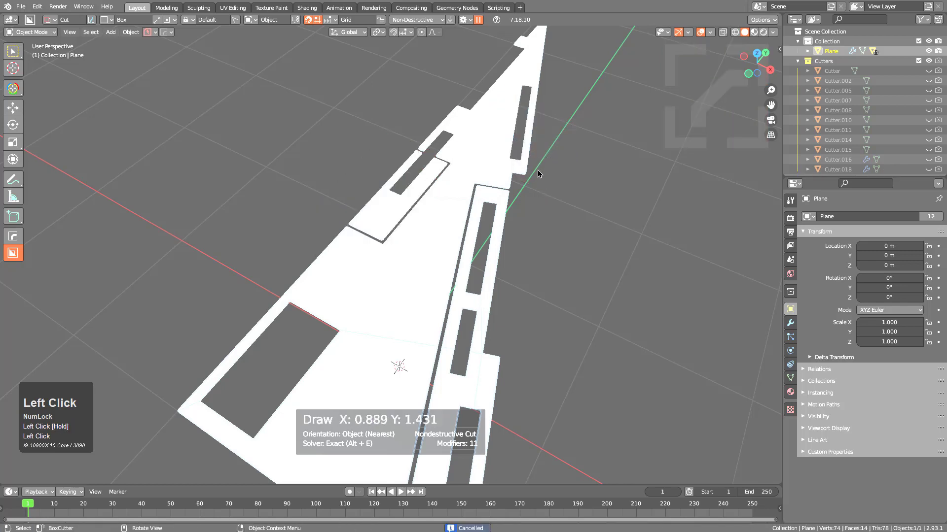
mouse_move(512, 105)
left_mouse_down()
mouse_move(532, 200)
mouse_move(558, 222)
mouse_move(558, 210)
left_mouse_up()
key("g")
key("g")
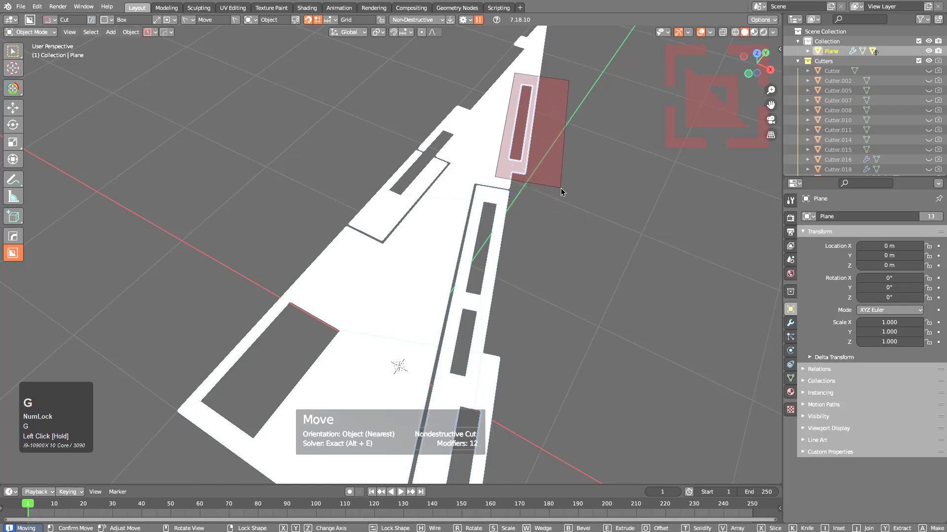
key("e")
left_click(590, 231)
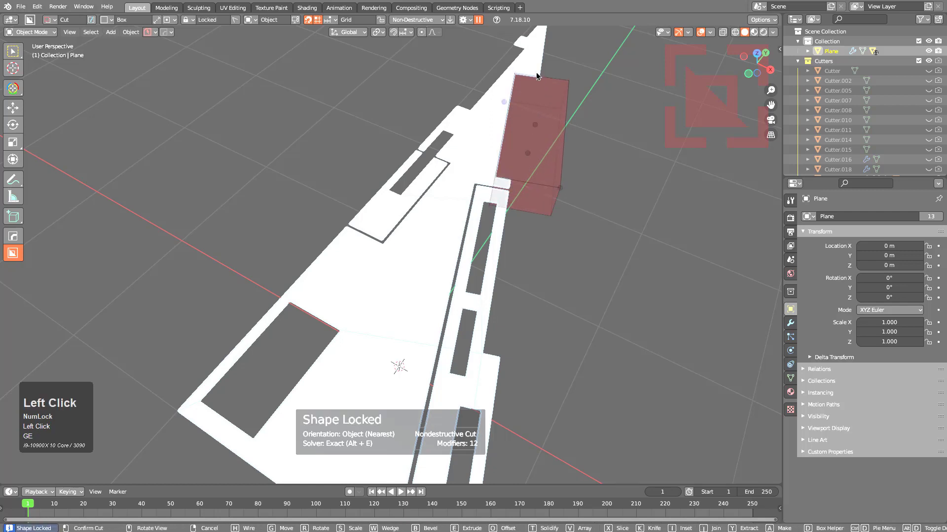
Step: Solidify the cutter box around the uppermost right slot and apply it as a thin outline cut
key("t")
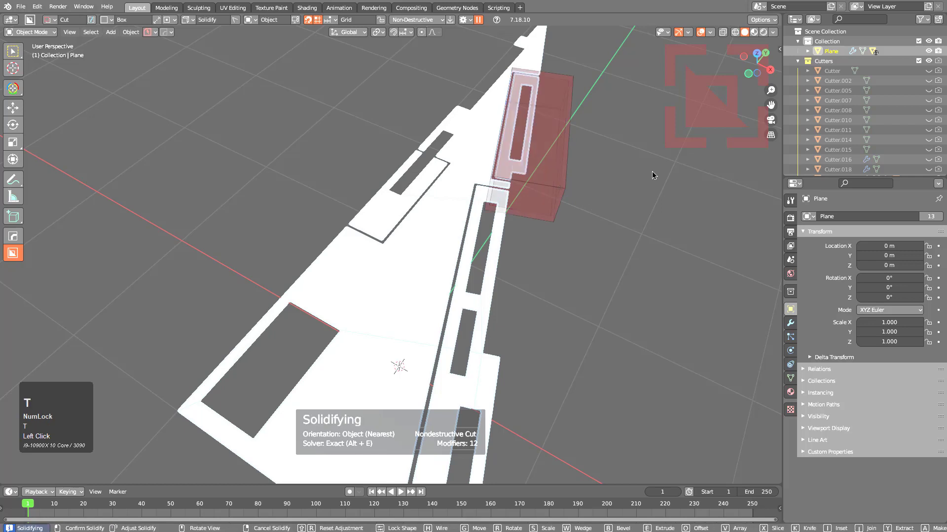
left_click(572, 151)
left_click(529, 79)
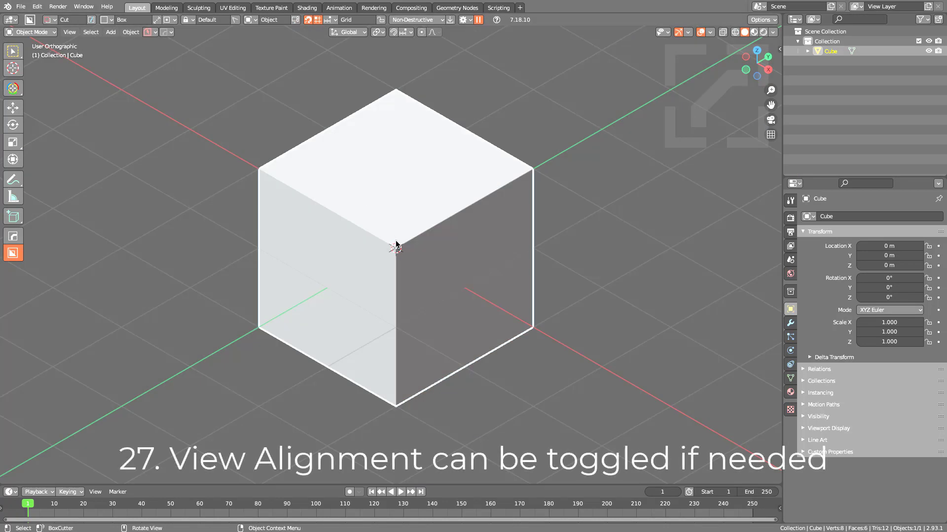
Step: Cut box pockets about 0.37 and 1.21 deep into the cube's top and trim its left side with two view-aligned cuts
left_click_drag(406, 157, 380, 287)
left_click_drag(382, 378, 409, 309)
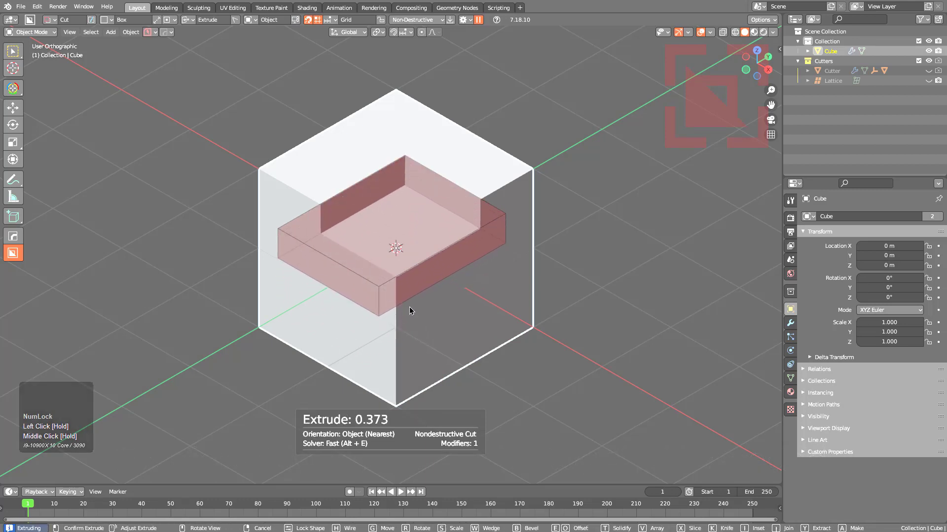
left_click_drag(229, 37, 286, 406)
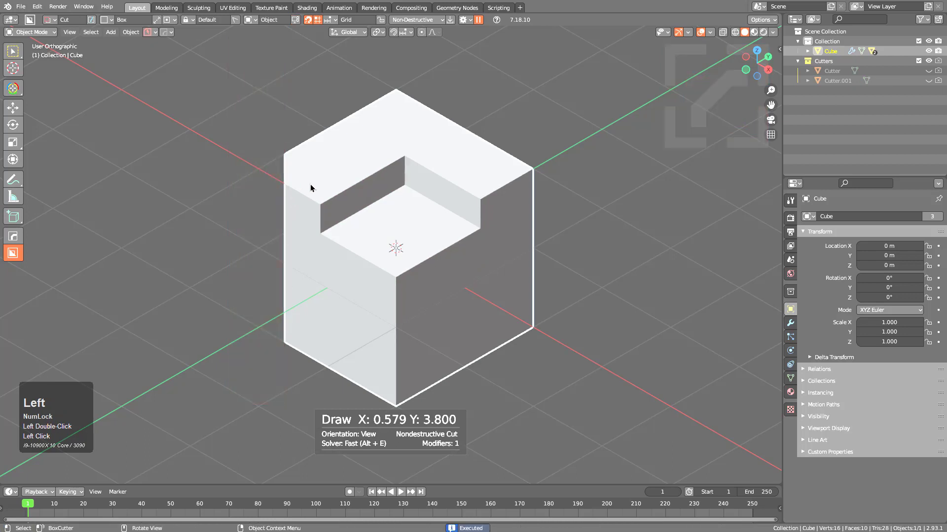
left_click_drag(264, 172, 303, 331)
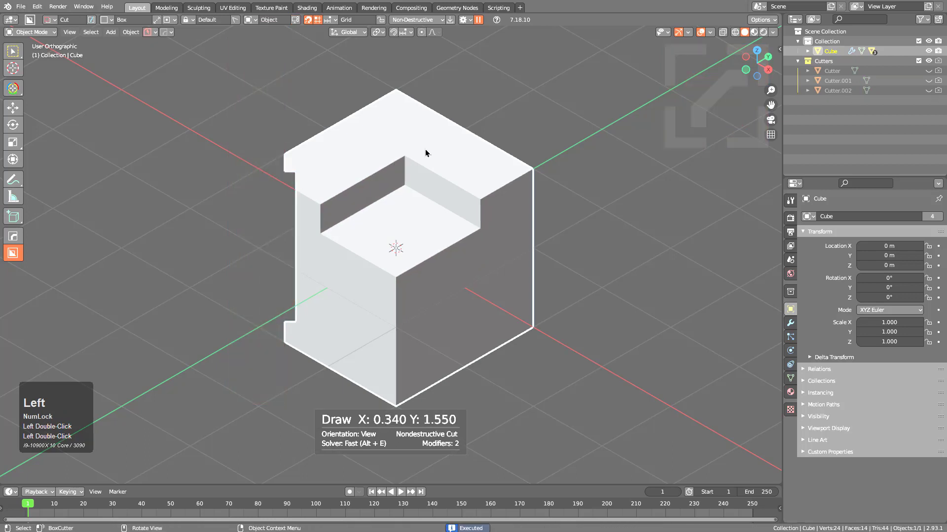
mouse_move(426, 153)
left_mouse_down()
mouse_move(469, 200)
mouse_move(474, 320)
left_mouse_up()
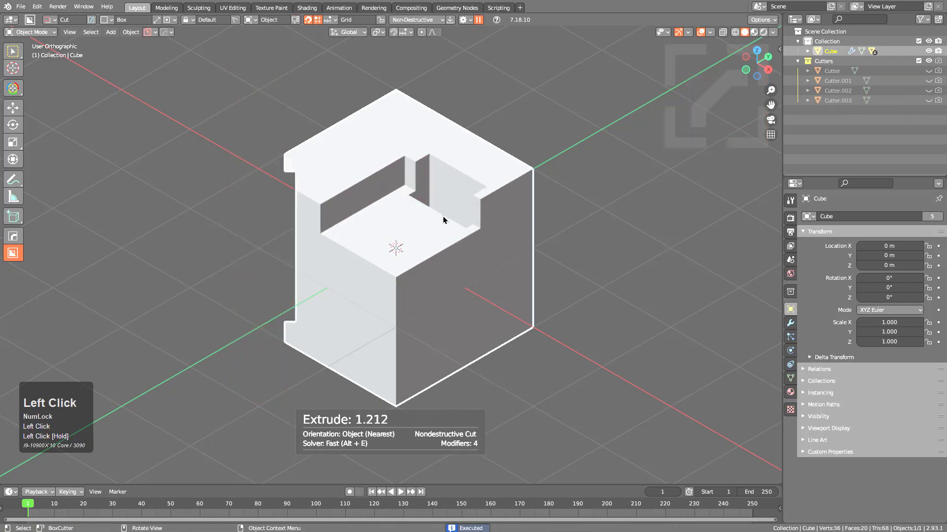
left_click_drag(570, 112, 559, 345)
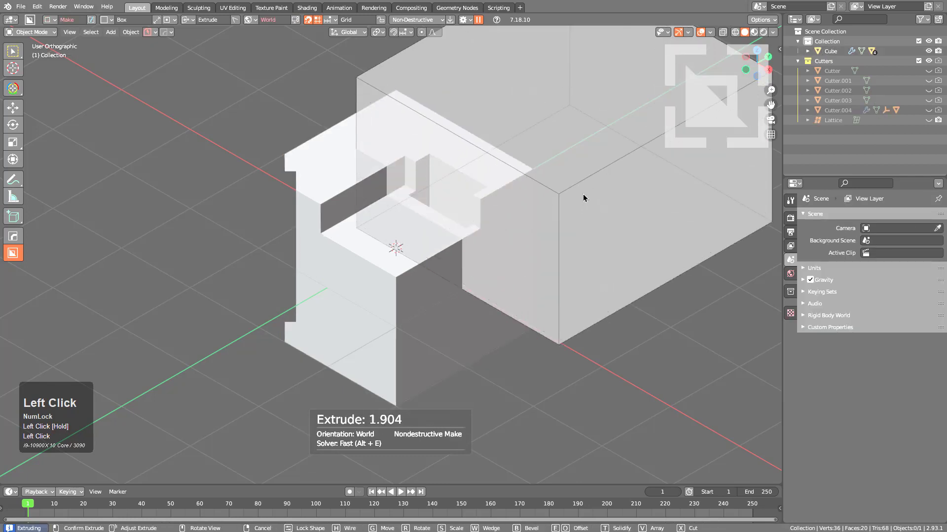
left_click(582, 194)
key("Delete")
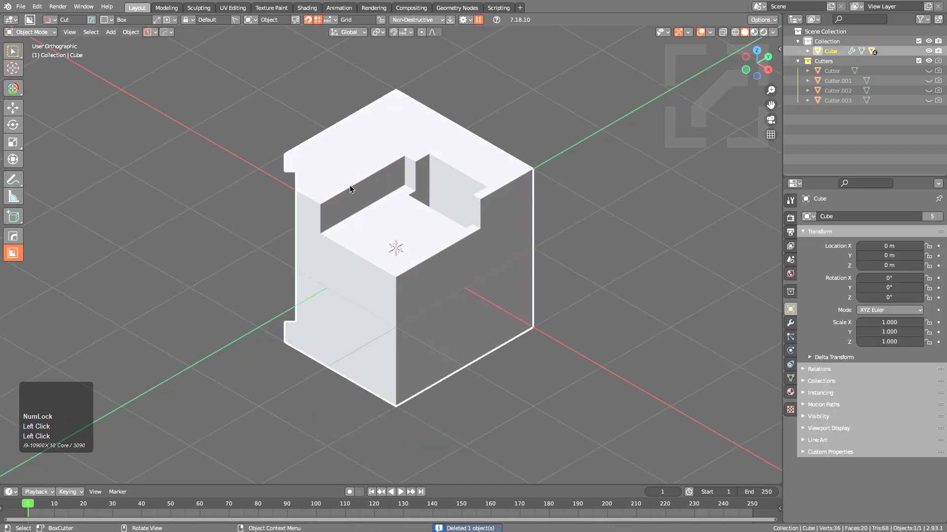
Step: Switch the cut alignment to View and cut a tall slot and an opening about 0.89 by 0.67 through the cube
left_click(296, 21)
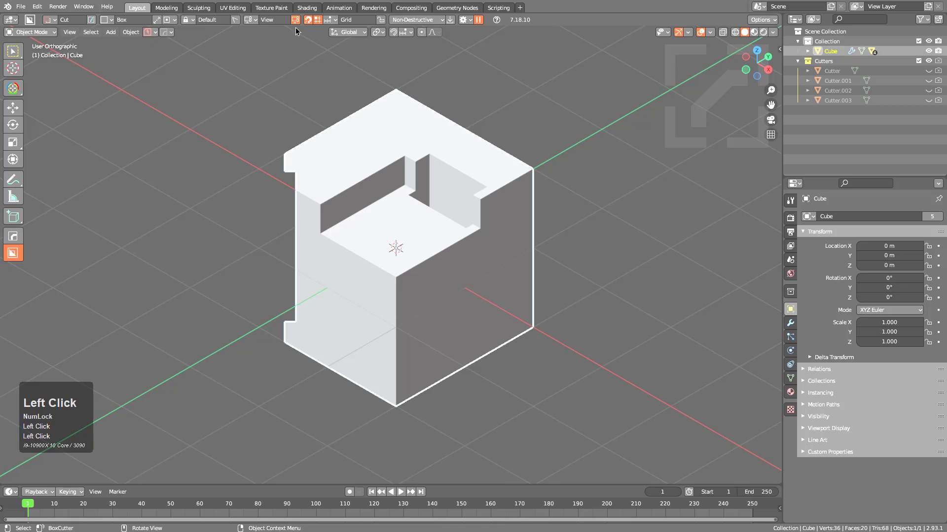
left_click_drag(340, 144, 391, 320)
left_click(404, 229)
left_click(493, 298)
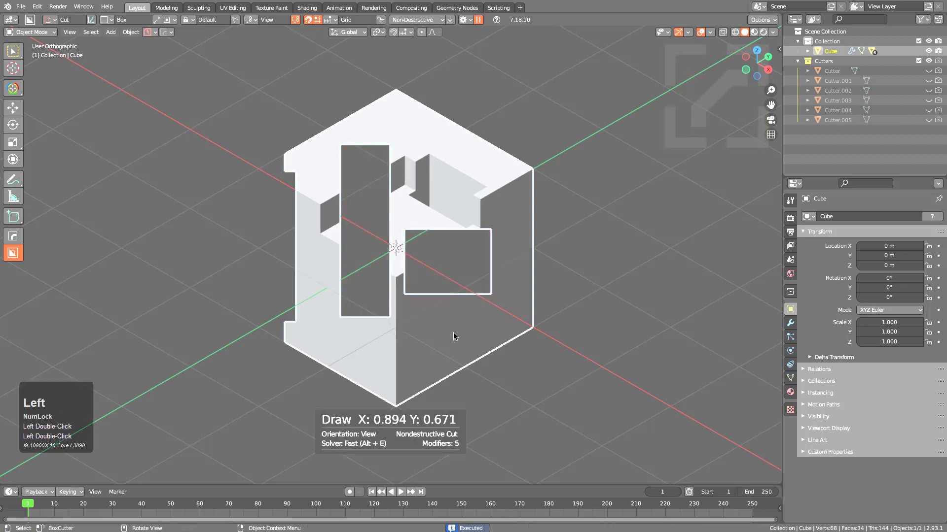
Step: Cut an opening about 1.07 by 0.49 below the tall slot and trim the cube's bottom corner with a box about 1.17 by 0.57
left_click(460, 314)
left_click(357, 363)
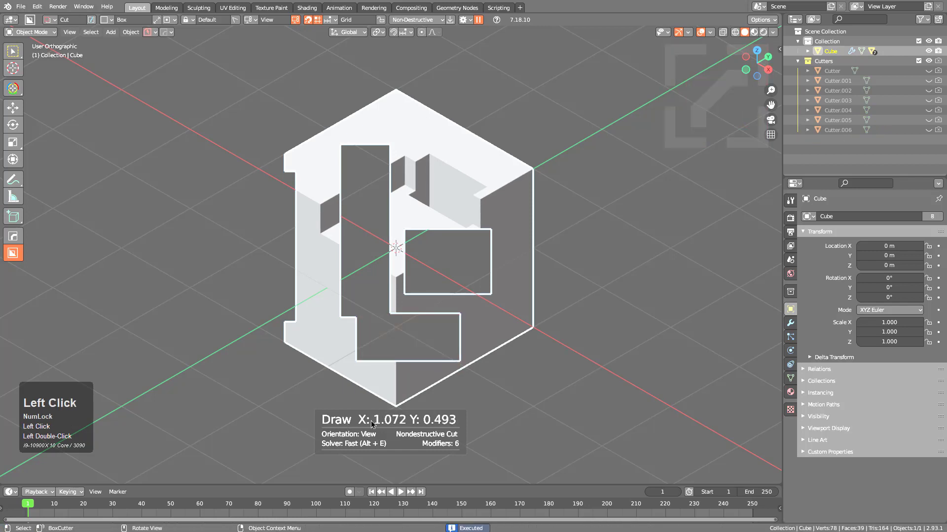
left_click_drag(346, 409, 459, 368)
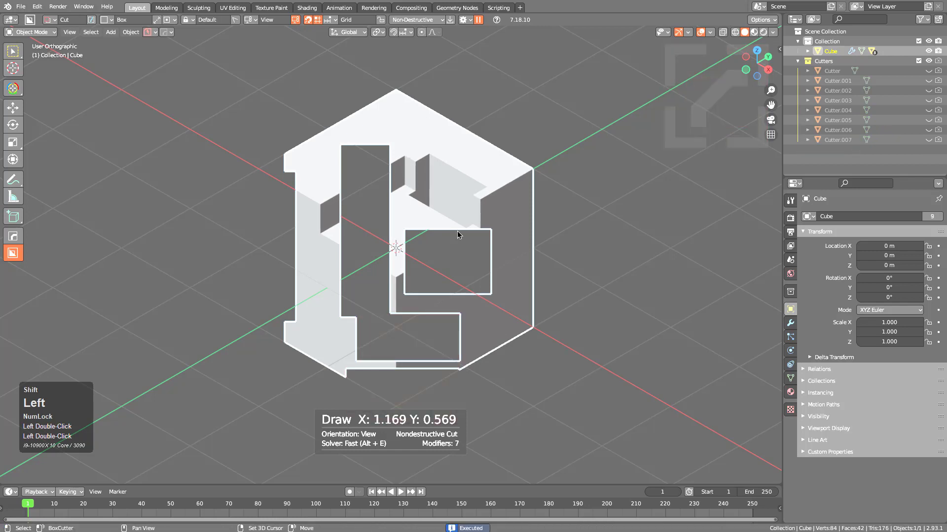
Step: Enable Auto Ortho for view alignment and, starting from perspective, cut a tall strip off the cube's right side
key("v")
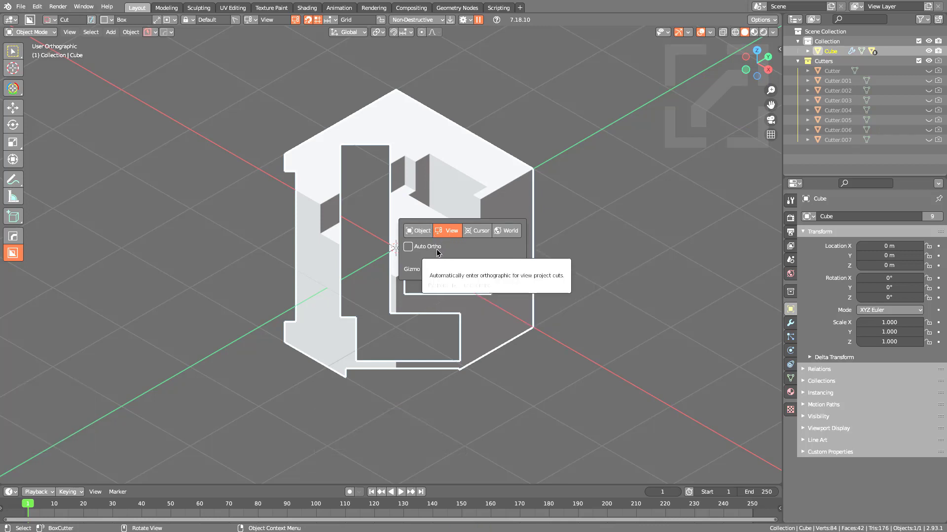
left_click(437, 252)
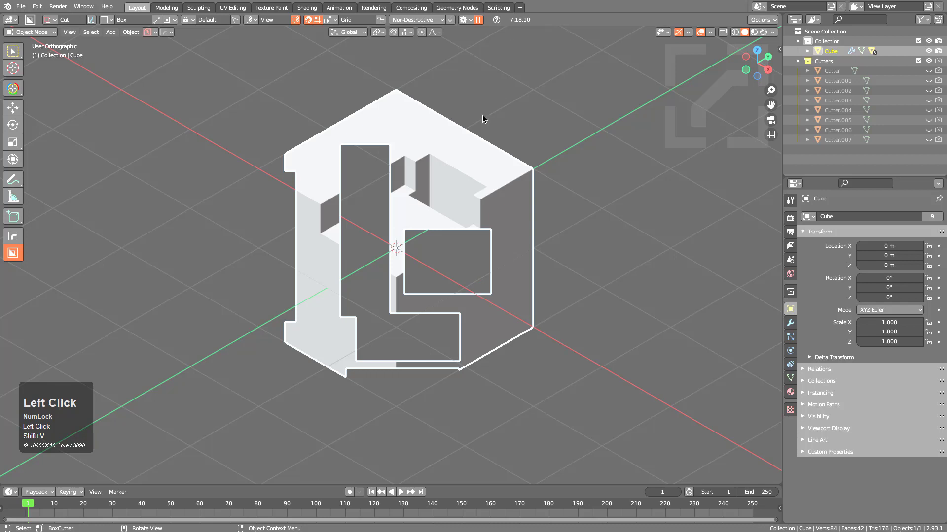
key("KP_5")
mouse_move(597, 72)
left_mouse_down()
mouse_move(534, 238)
mouse_move(512, 392)
mouse_move(497, 410)
mouse_move(511, 382)
left_mouse_up()
key("g")
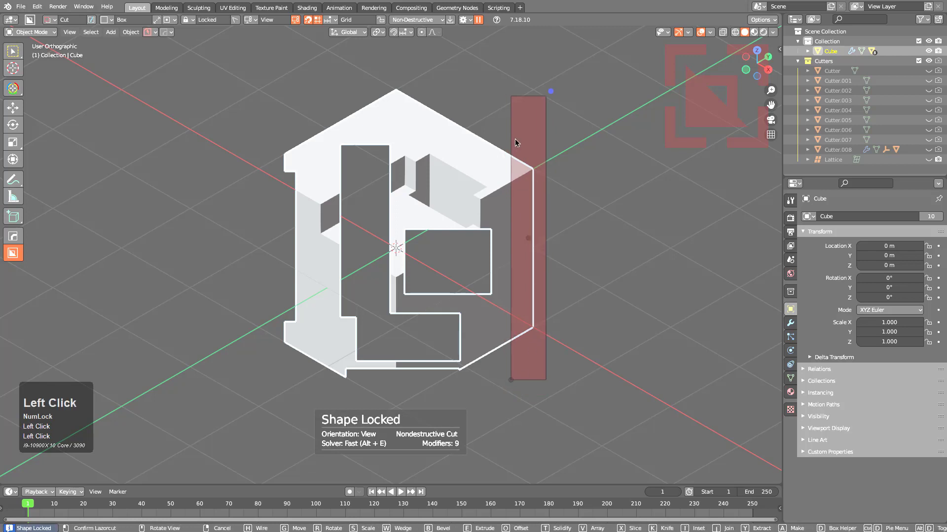
left_click(516, 143)
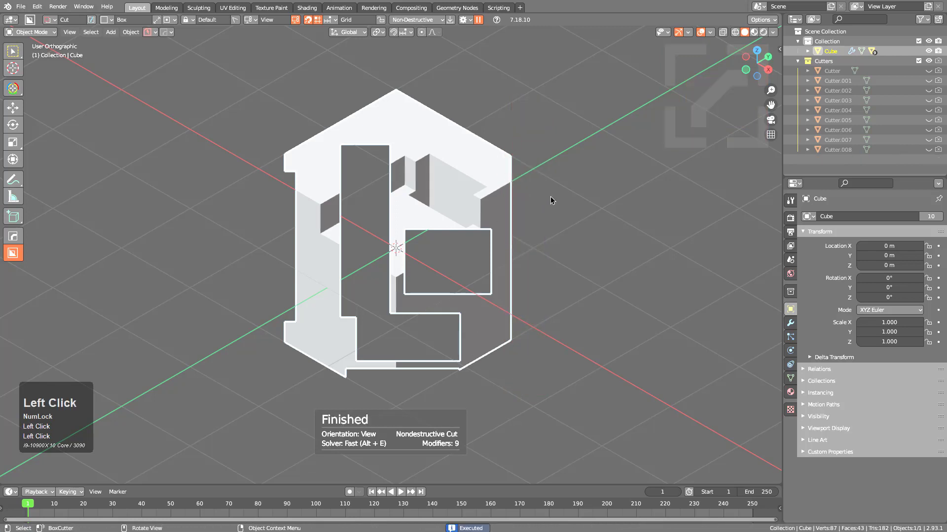
Step: Disable Auto Ortho, switch to perspective and try a view-aligned cut about 0.63 by 1.64 near the cube's right side
key("v")
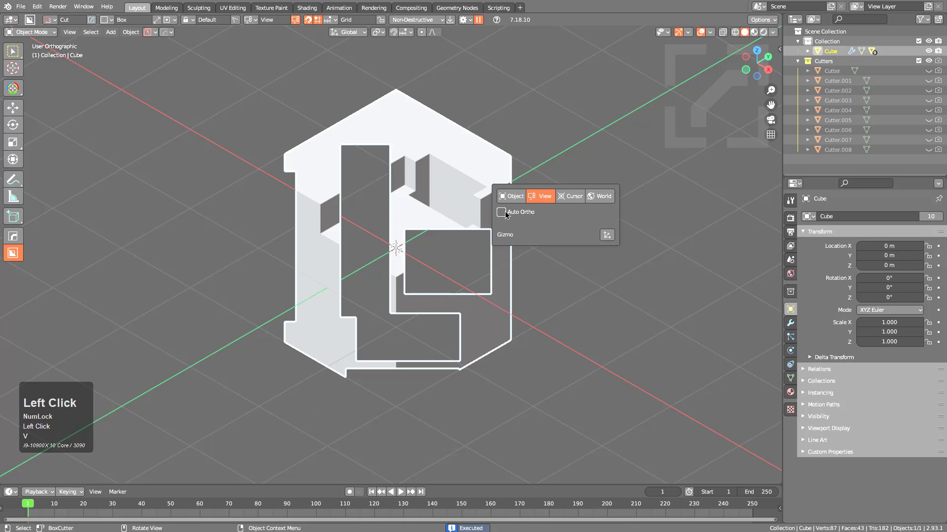
key("KP_5")
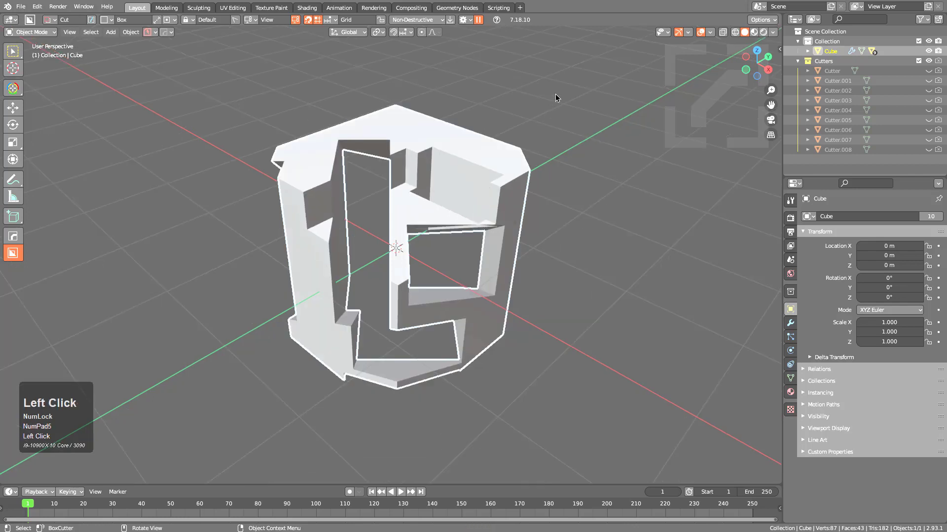
mouse_move(555, 94)
left_mouse_down()
mouse_move(465, 317)
mouse_move(419, 289)
left_mouse_up()
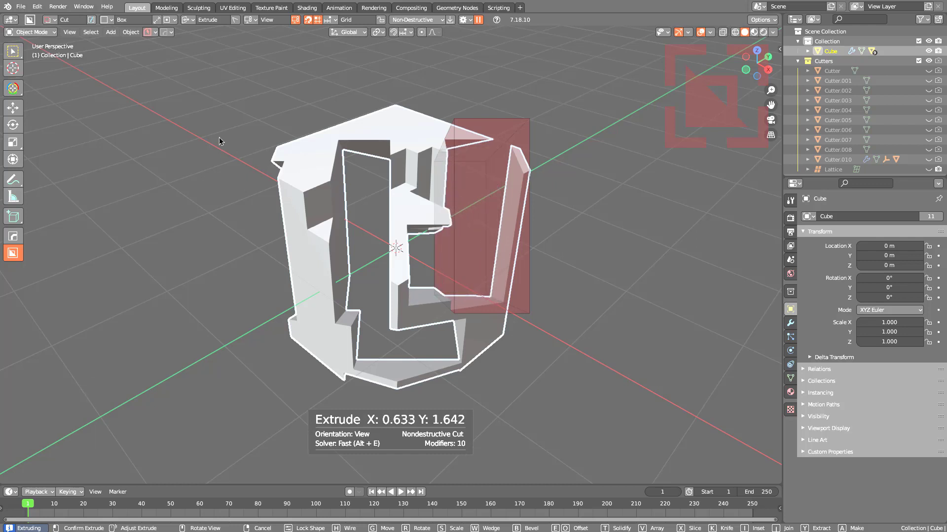
right_click(276, 160)
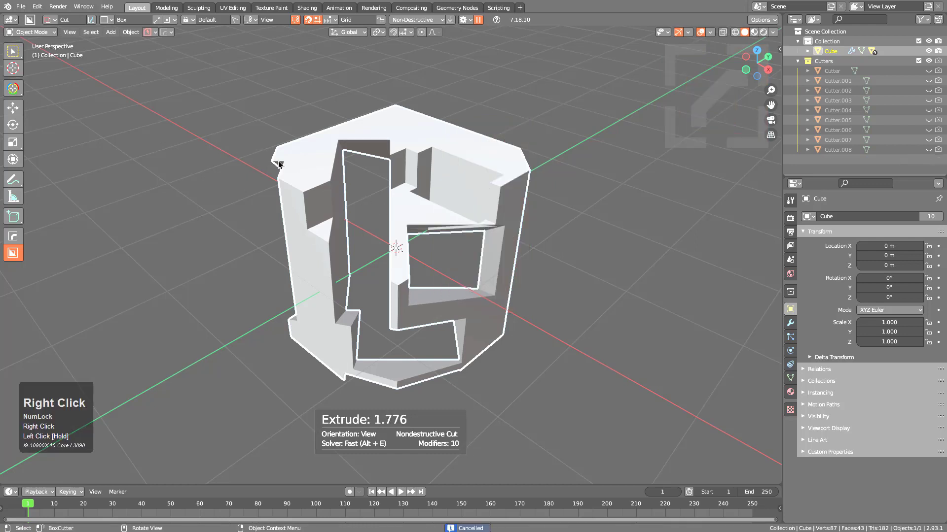
Step: Return to orthographic projection and draw view-aligned cuts across the upper part of the cube
key("KP_5")
mouse_move(264, 60)
left_mouse_down()
mouse_move(531, 119)
mouse_move(561, 137)
left_mouse_up()
mouse_move(401, 123)
left_mouse_down()
mouse_move(433, 147)
mouse_move(471, 147)
left_mouse_up()
mouse_move(543, 125)
left_mouse_down()
mouse_move(490, 212)
mouse_move(496, 221)
left_mouse_up()
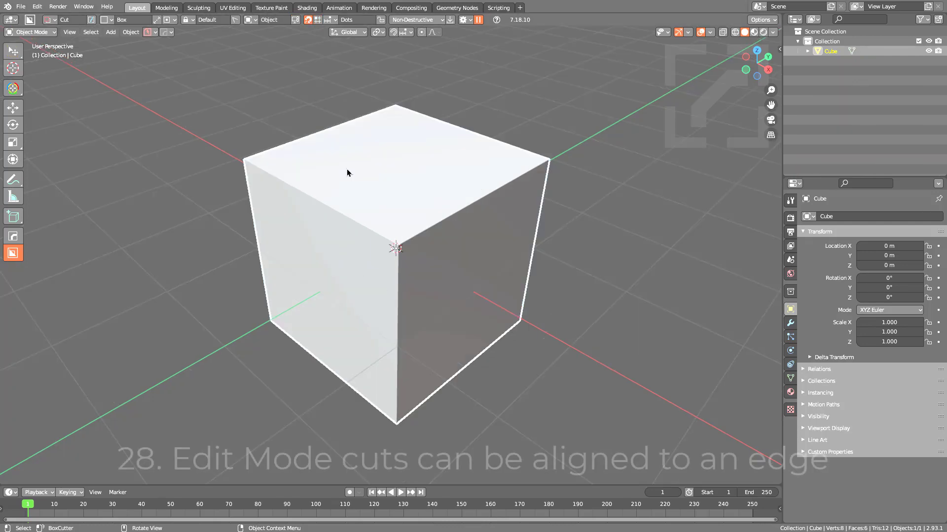
Step: In Edit Mode, select two opposite corner vertices of the new cube's top face and connect them with a diagonal edge
middle_click_drag(348, 176, 405, 231)
key("Tab")
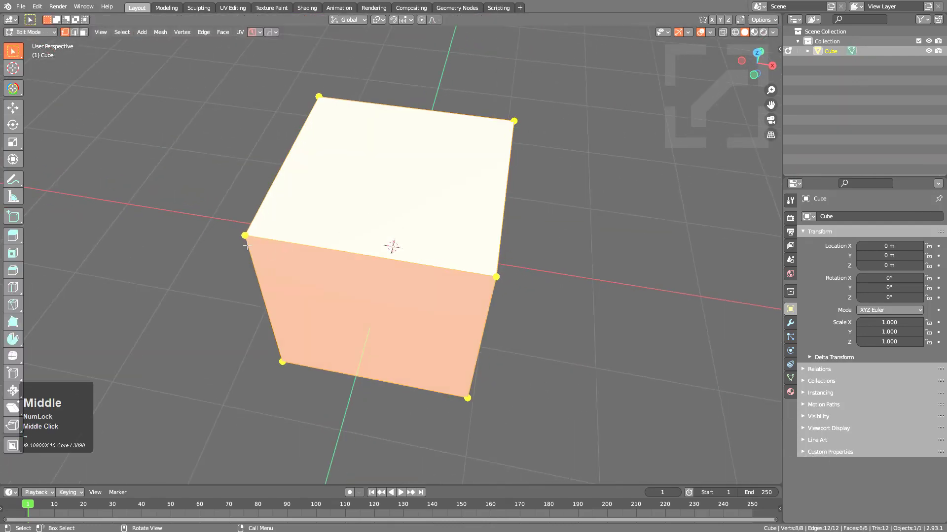
left_click(246, 243)
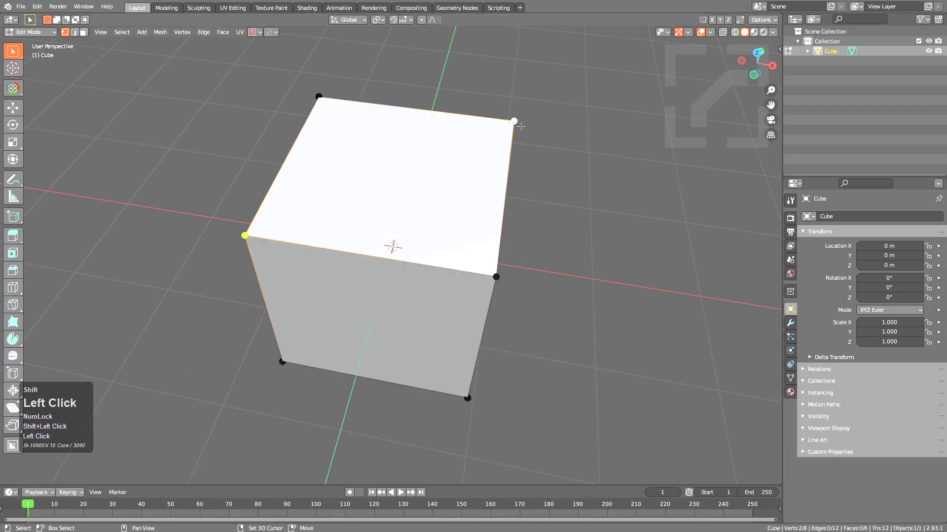
key("j")
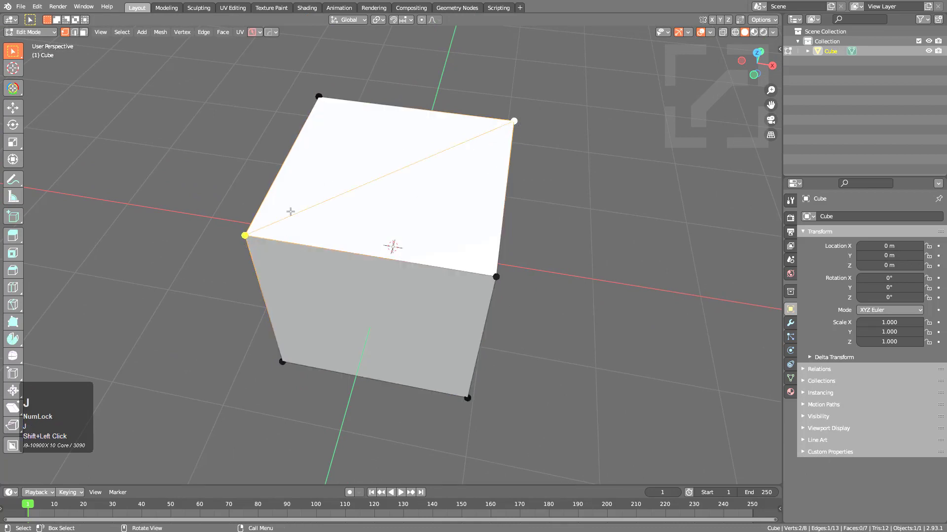
Step: Activate BoxCutter with edge selection and open the Object orientation options containing Use active edge
key("alt+w")
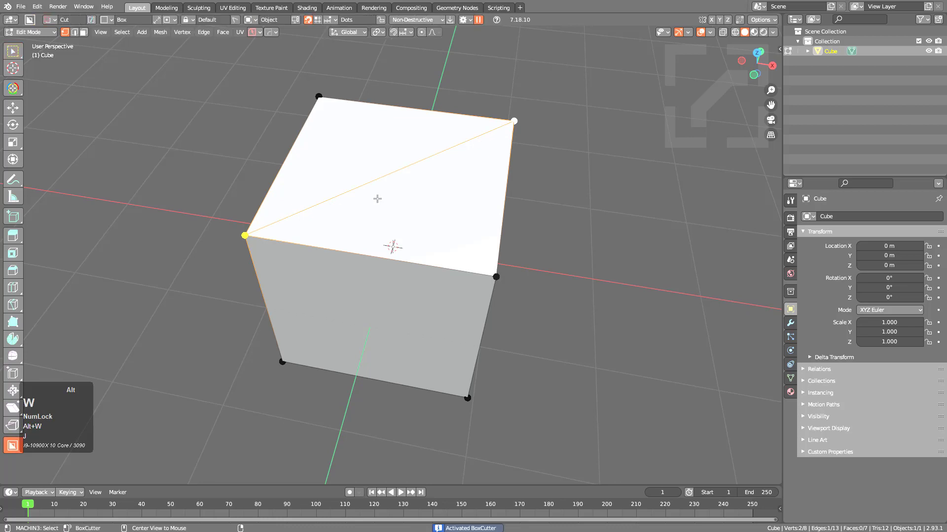
key("2")
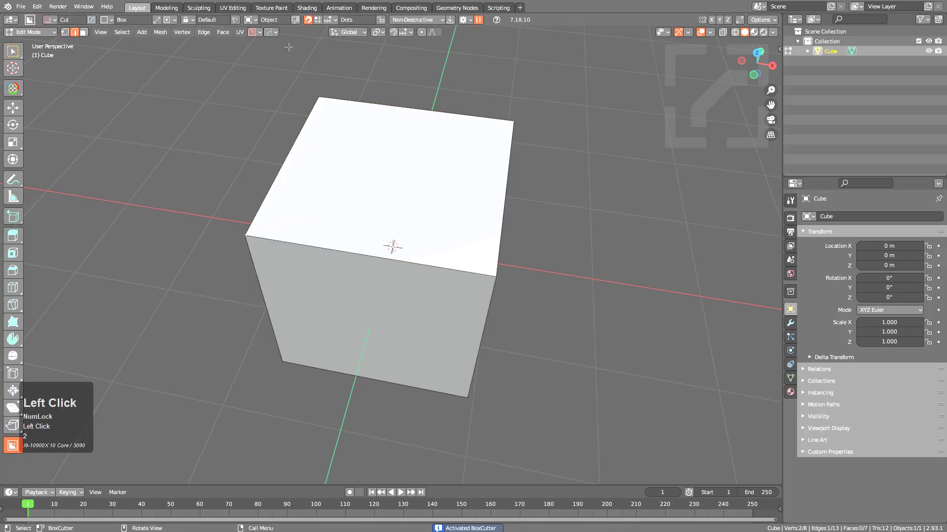
left_click(250, 19)
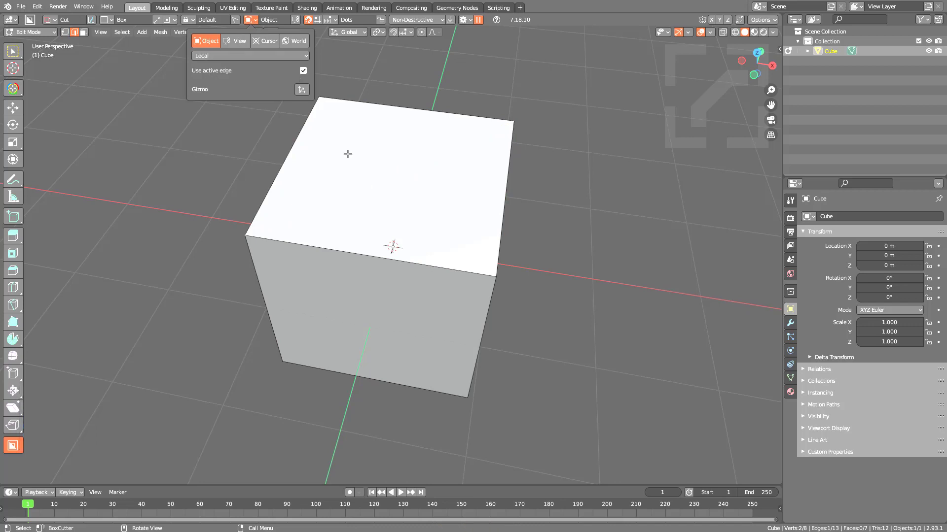
Step: Cut two deep box pockets aligned to the diagonal edge into the front half of the cube's top
mouse_move(359, 205)
left_mouse_down()
mouse_move(454, 281)
mouse_move(499, 334)
mouse_move(575, 300)
mouse_move(572, 308)
left_mouse_up()
left_click(563, 354)
left_click_drag(348, 214, 422, 356)
left_click(485, 166)
Step: Cut more boxes aligned to the diagonal edge into the right, back and left parts of the cube's top
left_click_drag(470, 157, 562, 145)
mouse_move(476, 91)
left_mouse_down()
mouse_move(444, 134)
mouse_move(296, 80)
mouse_move(197, 59)
left_mouse_up()
left_click(433, 143)
left_click(302, 201)
left_click_drag(302, 201, 160, 165)
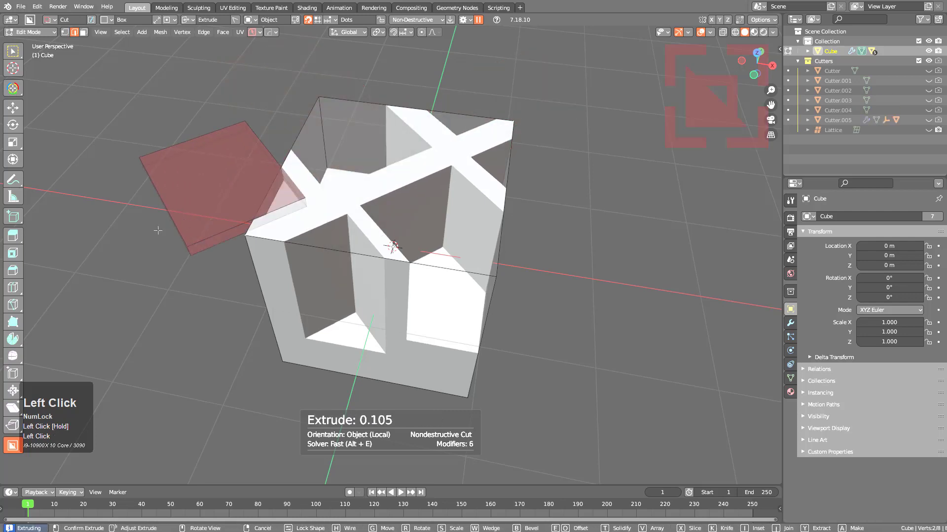
left_click(163, 257)
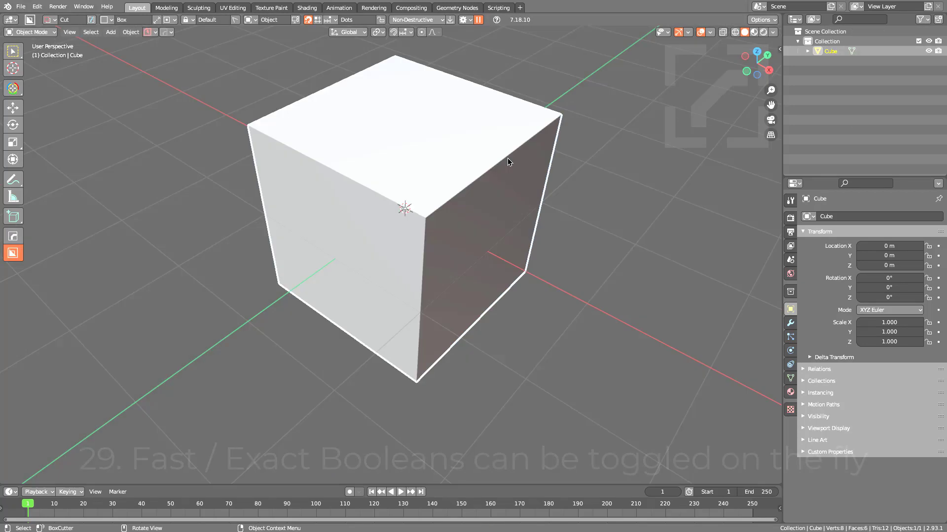
Step: Cut a box along the cube's top right edge, toggling the boolean solver between Fast and Exact and finishing on Exact
mouse_move(518, 117)
left_mouse_down()
mouse_move(397, 217)
mouse_move(365, 219)
left_mouse_up()
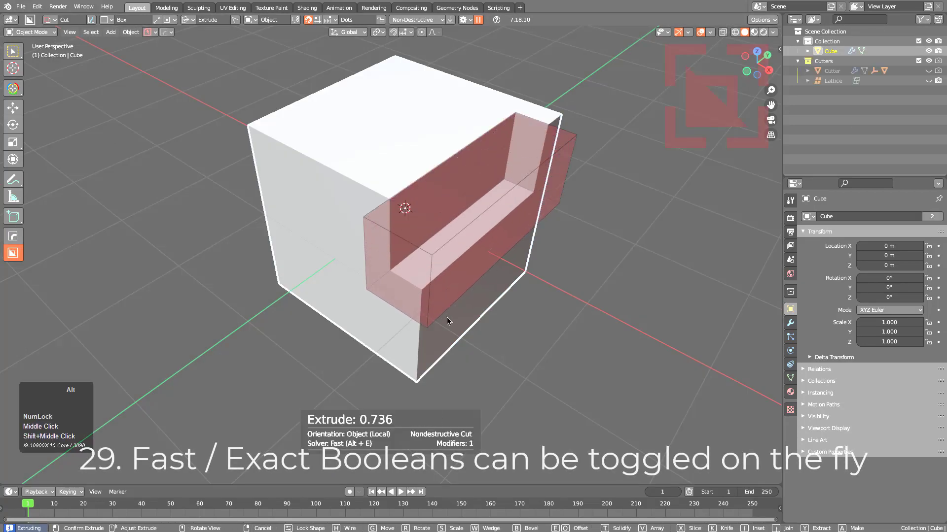
key("alt+e")
key("alt+e")
key("alt+e")
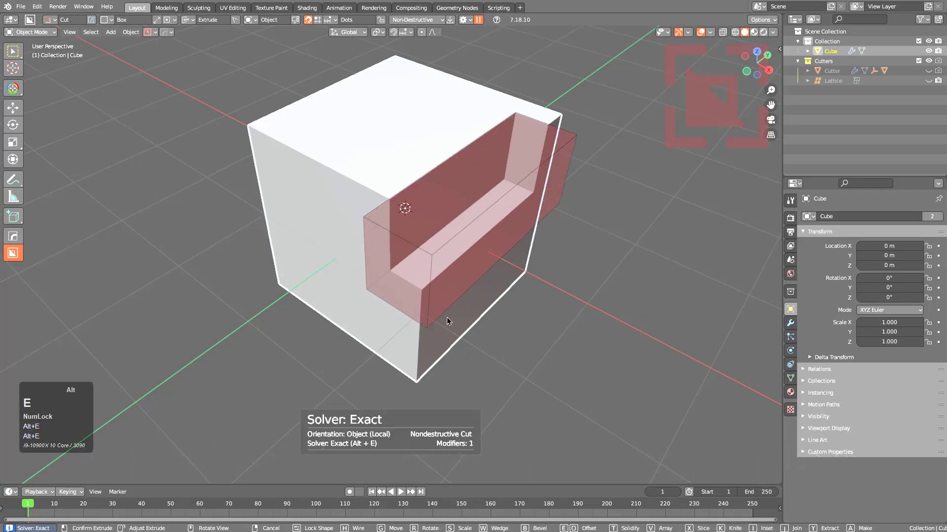
key("alt+e")
key("alt+e")
key("alt+e")
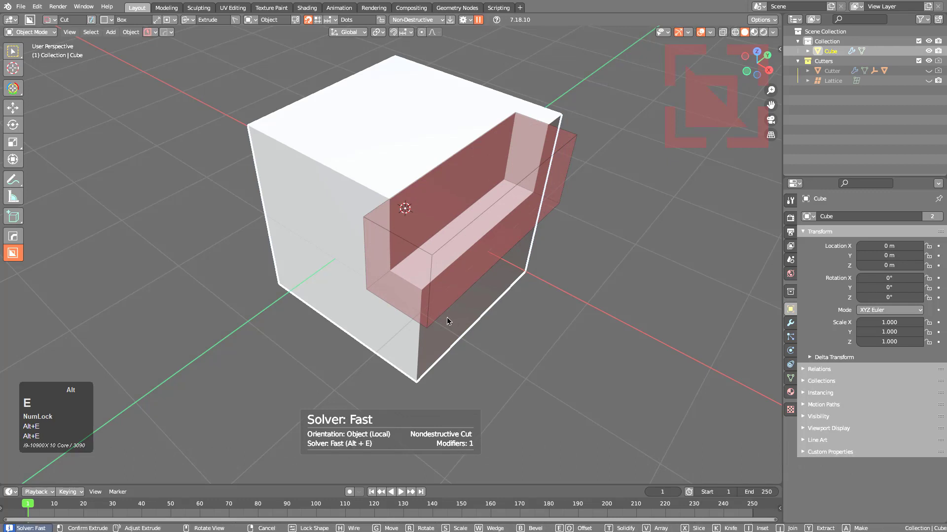
key("alt+e")
key("alt+e")
key("alt+e")
key("alt+e")
key("alt+e")
key("alt+e")
key("alt+e")
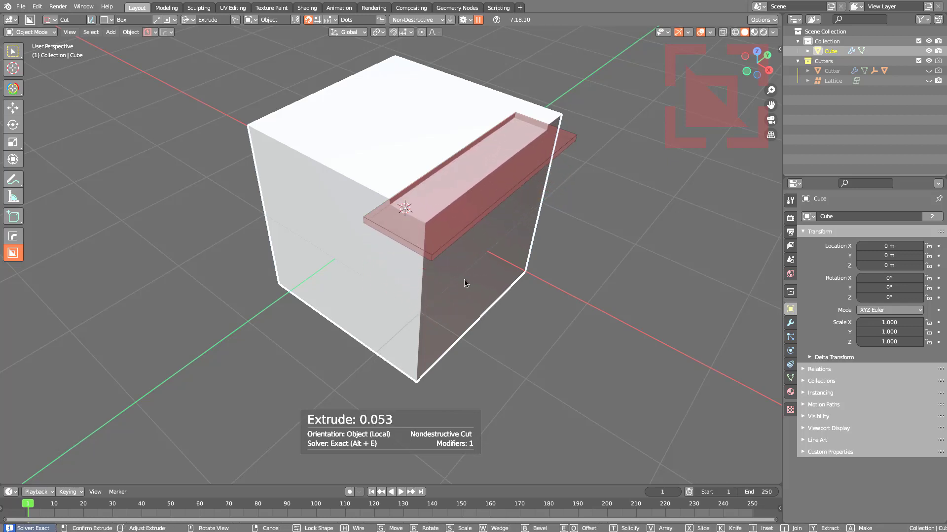
left_click(462, 293)
Step: Cut three boxes through the cube's left and right side faces, making the last one about 1.780 deep
mouse_move(498, 236)
left_mouse_down()
mouse_move(382, 348)
mouse_move(349, 407)
mouse_move(310, 391)
left_mouse_up()
left_click(395, 241)
left_click_drag(480, 199, 415, 298)
left_click(440, 362)
left_click_drag(463, 207, 410, 320)
left_click(486, 198)
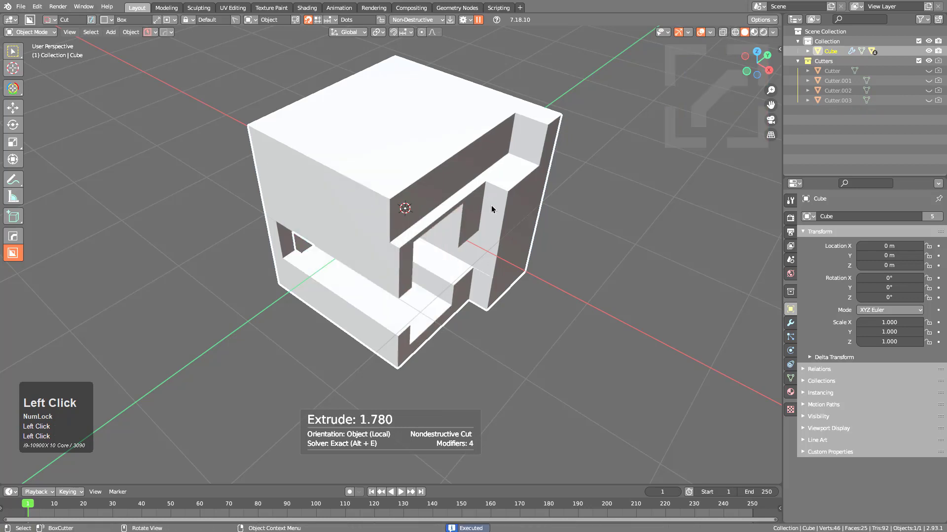
Step: Cut boxes about 0.812 deep into the lower right corner and about 1.592 and 0.944 deep into the cube's top
left_click_drag(491, 209, 508, 320)
left_click(644, 190)
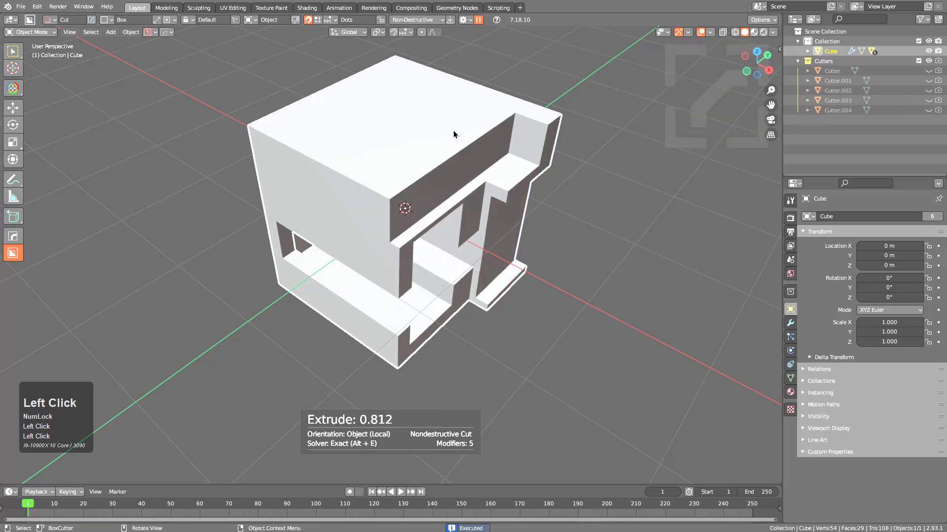
left_click_drag(453, 134, 439, 217)
left_click(408, 142)
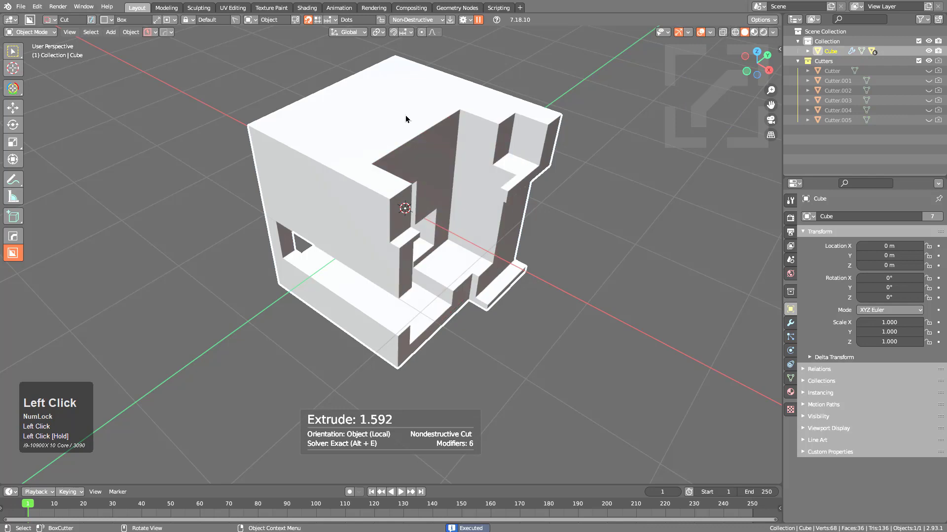
mouse_move(406, 119)
left_mouse_down()
mouse_move(301, 197)
mouse_move(296, 207)
mouse_move(316, 232)
left_mouse_up()
left_click(442, 169)
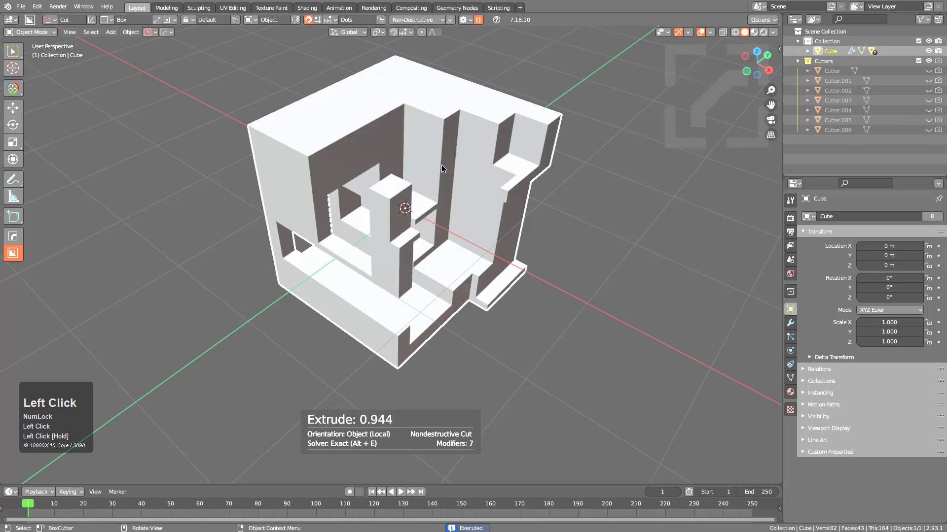
Step: Cut a box through the left part of the opened-up wall and another about 0.798 deep into the wall behind the front column
middle_click_drag(442, 168, 368, 223)
left_click_drag(367, 202, 393, 279)
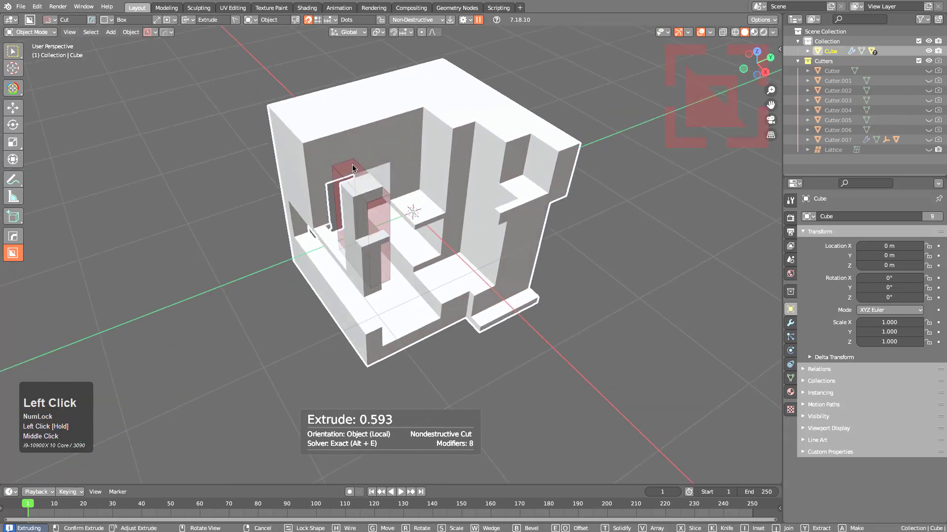
left_click(358, 143)
left_click_drag(354, 139, 408, 175)
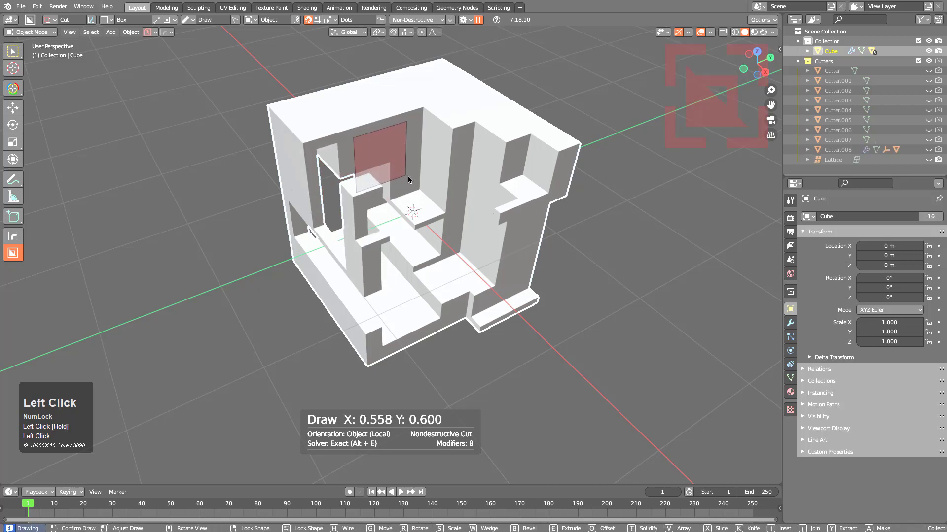
left_click_drag(348, 117, 347, 116)
left_click(444, 180)
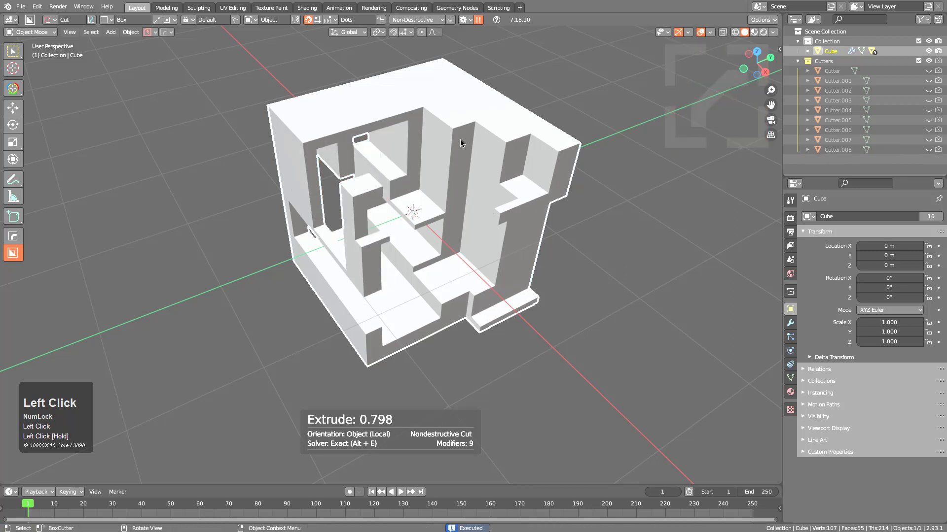
Step: Cut a tall box into the inner corner column and another about 0.545 deep into the wall to its right
left_click_drag(460, 139, 435, 257)
left_click_drag(390, 211, 387, 207)
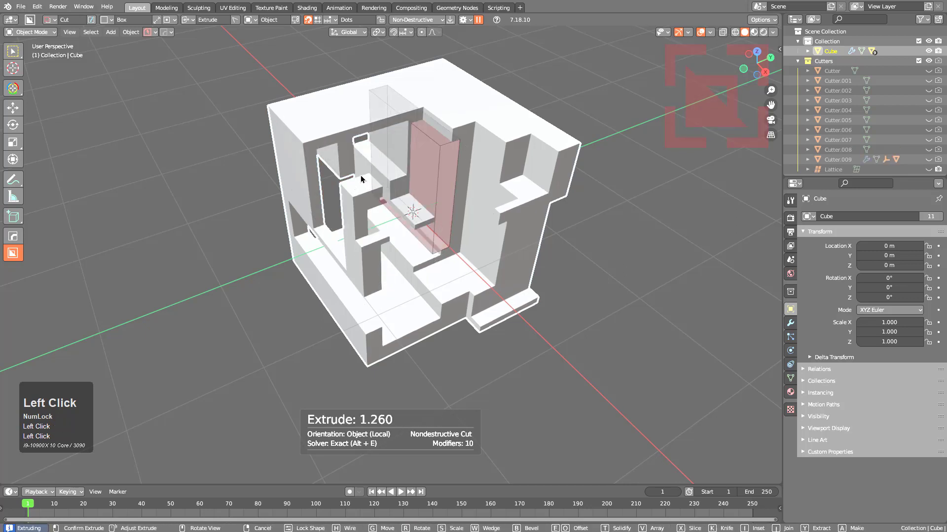
left_click(477, 173)
left_click_drag(485, 143, 501, 236)
left_click(505, 140)
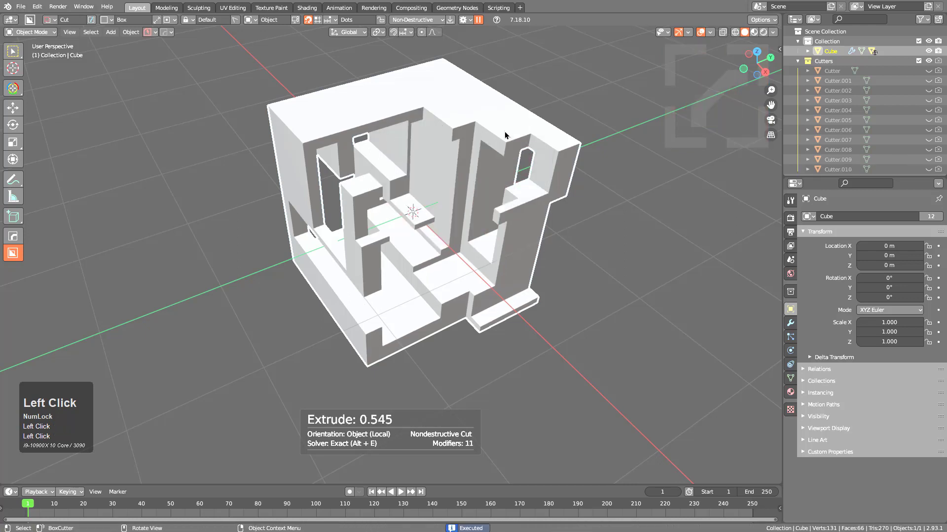
Step: Cut a strip about 1.461 by 0.808 along the roof's back edge and a box about 2.015 deep from its left side
left_click_drag(504, 133, 474, 57)
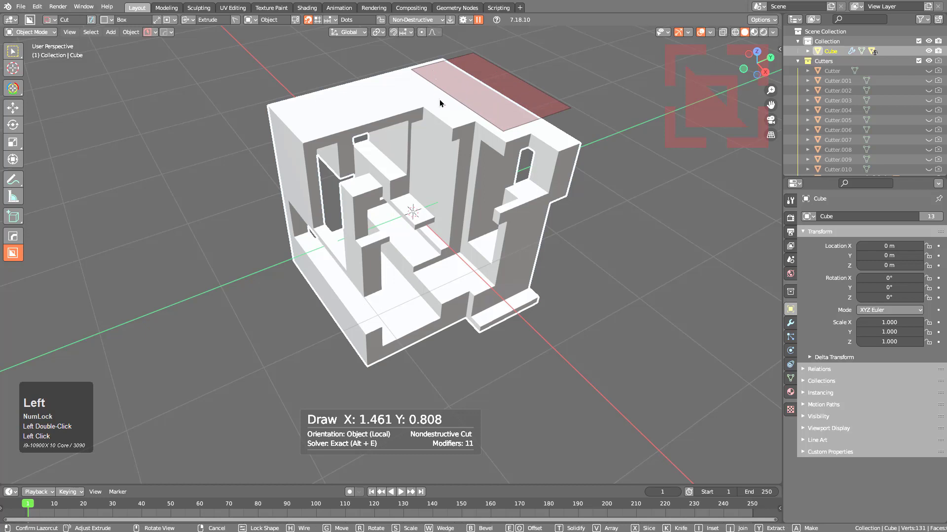
mouse_move(367, 118)
left_mouse_down()
mouse_move(296, 158)
mouse_move(262, 213)
left_mouse_up()
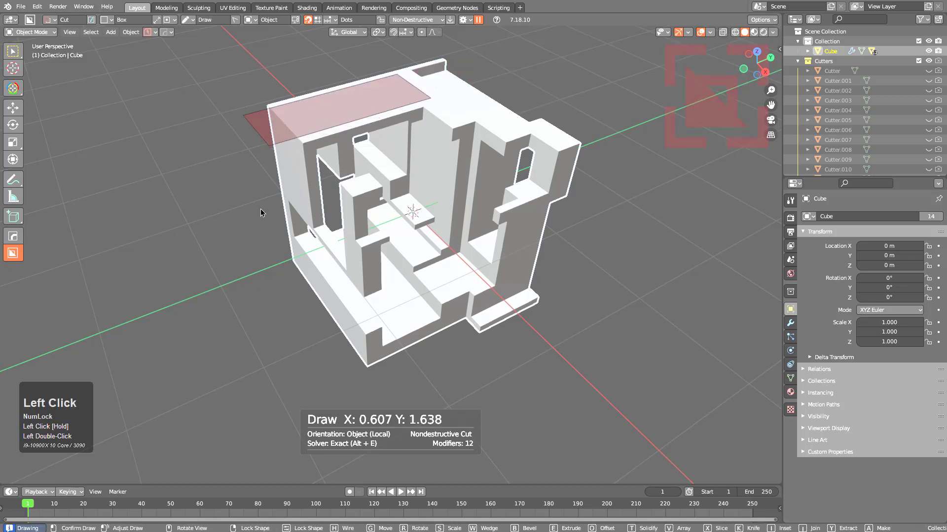
left_click_drag(288, 322, 291, 325)
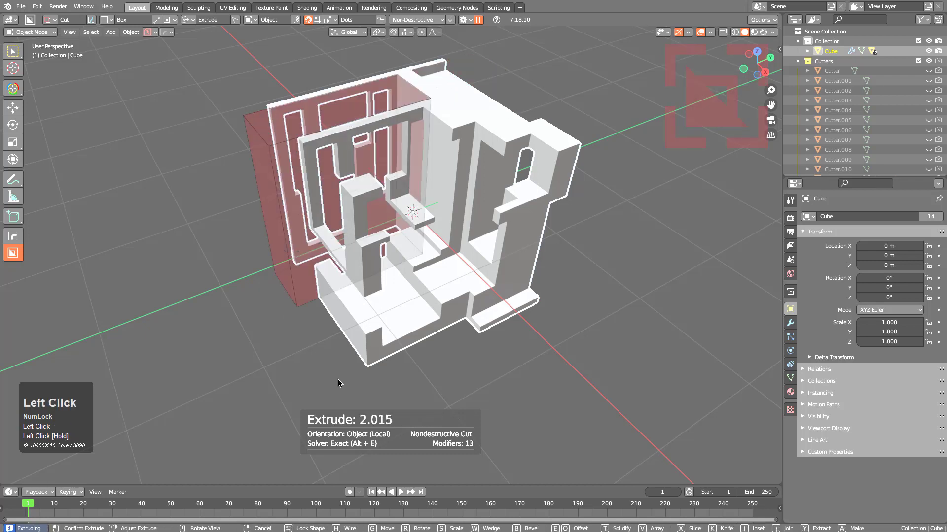
Step: Cut a box about 0.843 by 0.913 into the lower front block and one about 0.592 by 1.068, 1.857 deep, into the opposite lower wall
middle_click_drag(385, 344, 380, 275)
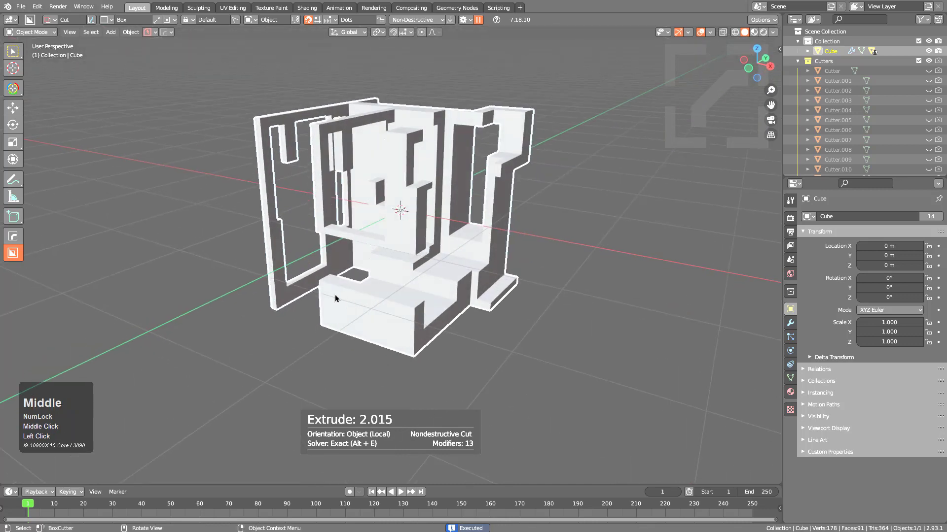
left_click_drag(331, 293, 407, 397)
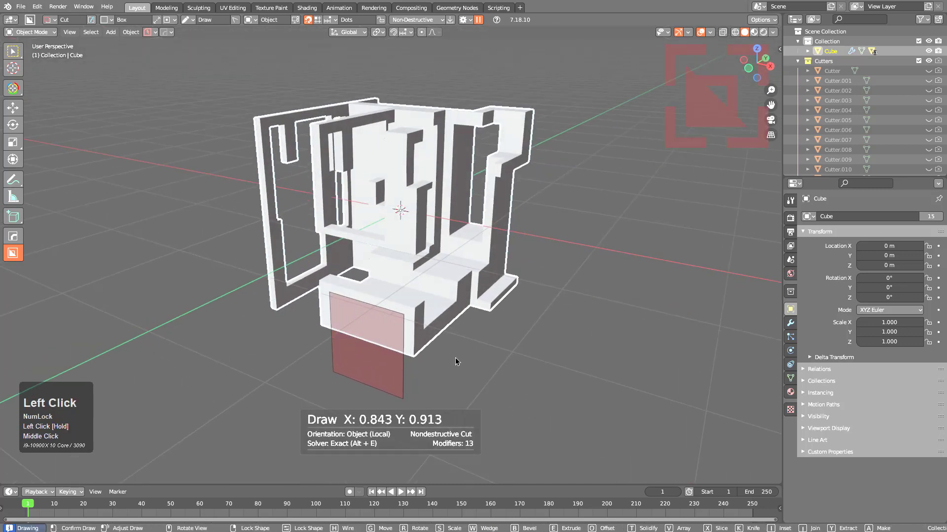
left_click_drag(510, 313, 513, 311)
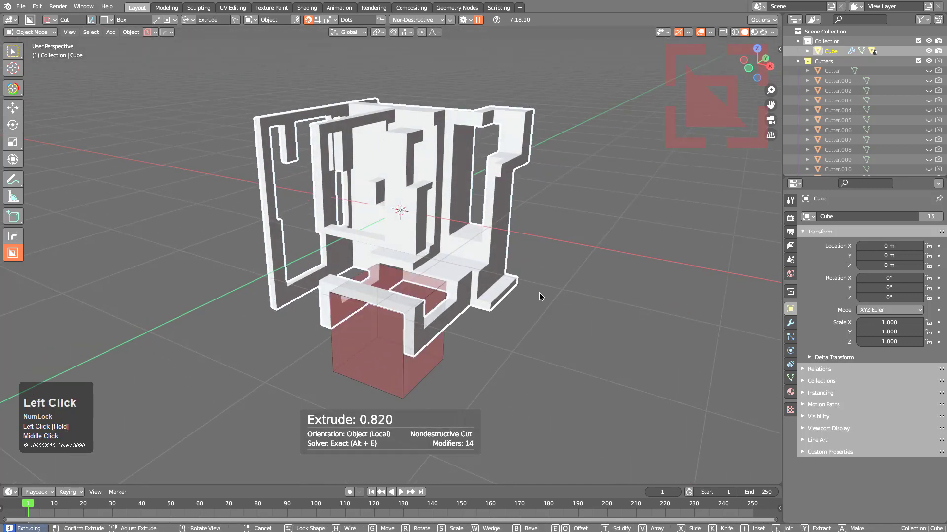
left_click(627, 239)
middle_click_drag(537, 254, 444, 225)
mouse_move(444, 219)
left_mouse_down()
mouse_move(502, 309)
mouse_move(517, 352)
left_mouse_up()
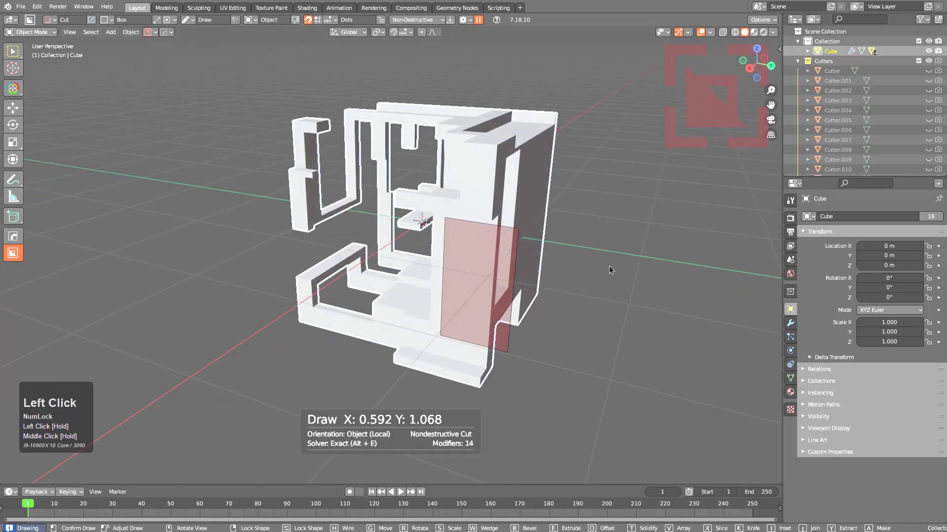
left_click_drag(610, 270, 634, 233)
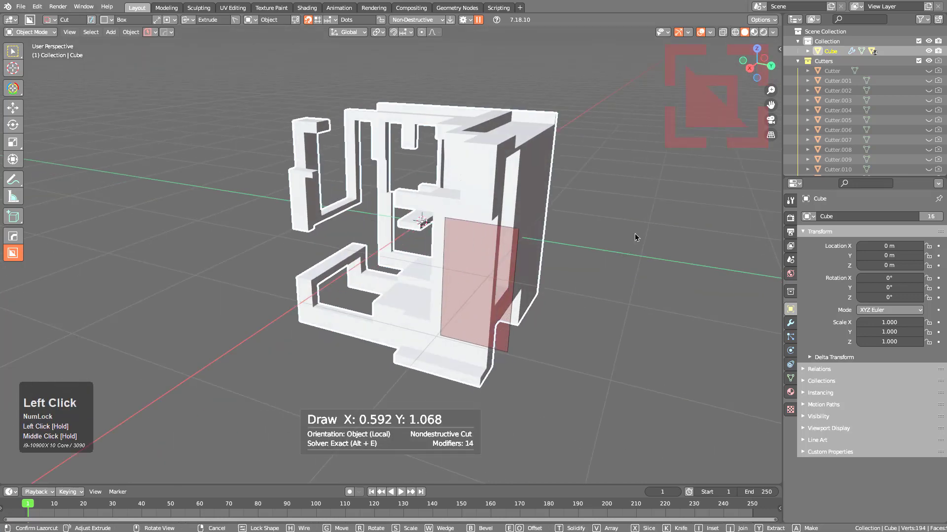
left_click(661, 202)
Step: Cut a box about 1.421 by 0.394 and 1.789 deep into the upper part of the back wall
middle_click_drag(602, 232, 547, 256)
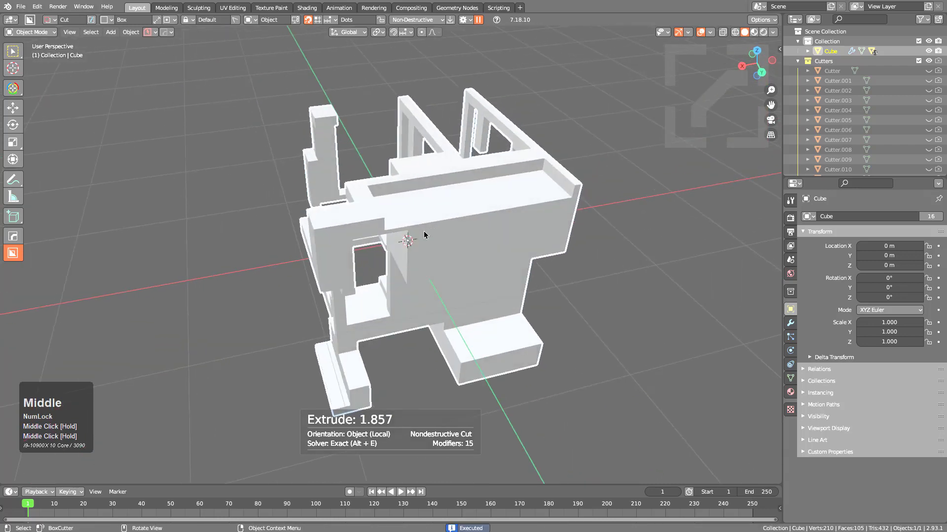
left_click_drag(422, 233, 593, 245)
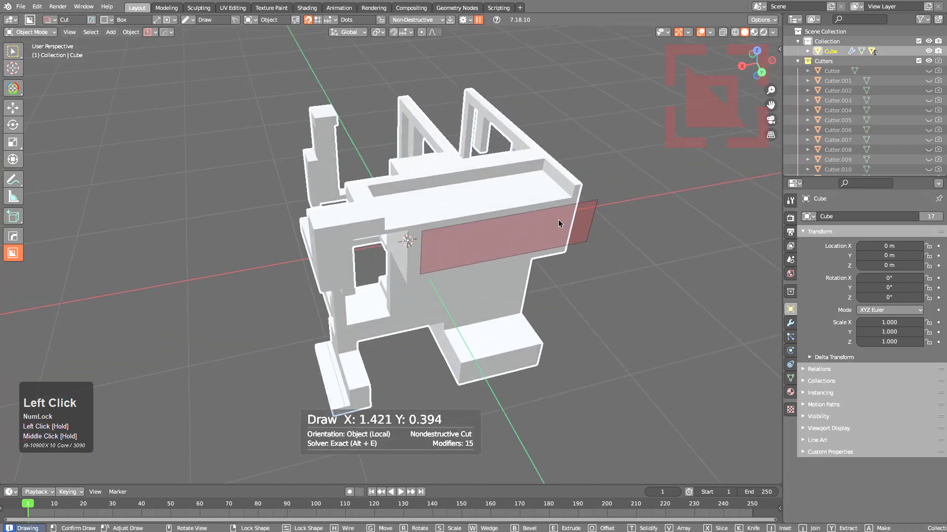
left_click_drag(536, 202, 530, 197)
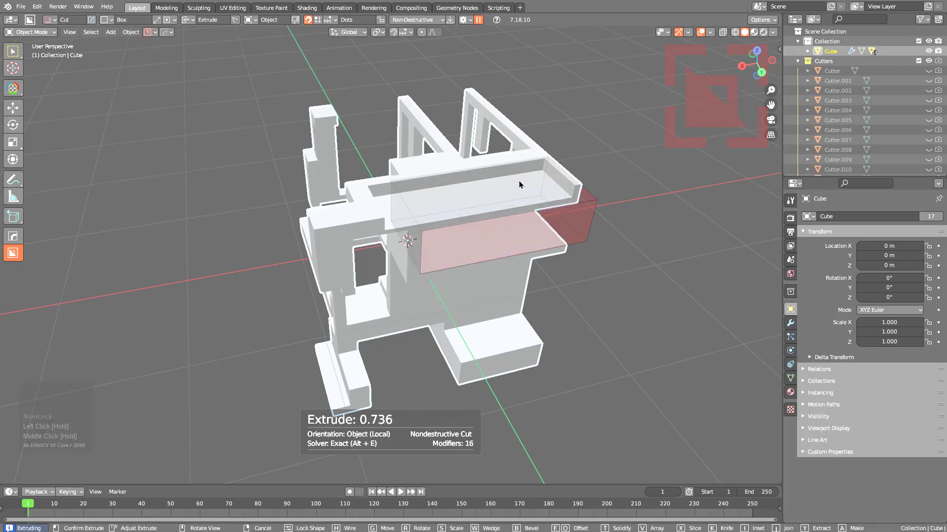
left_click(481, 146)
Step: Switch all of the cube's boolean modifiers to the Fast solver through the Hard Ops Bevel Helper
middle_click_drag(437, 205, 515, 216)
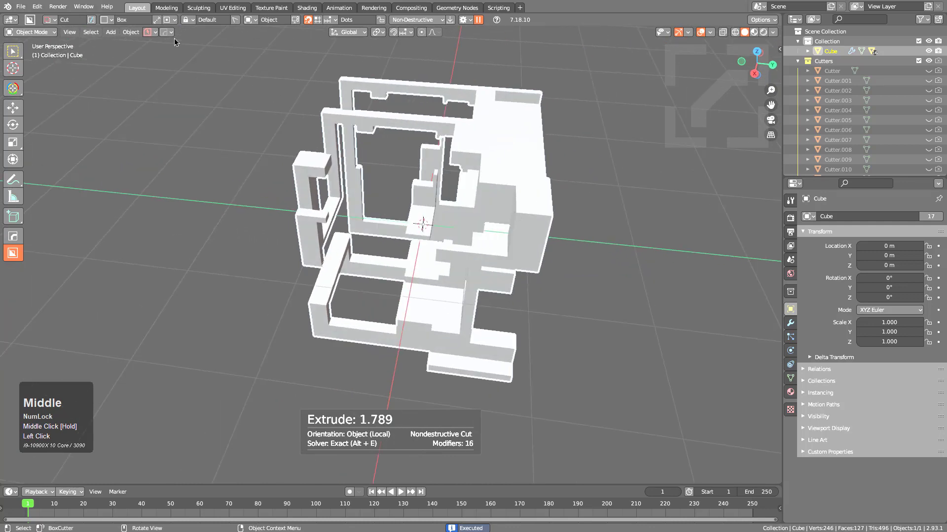
left_click(165, 32)
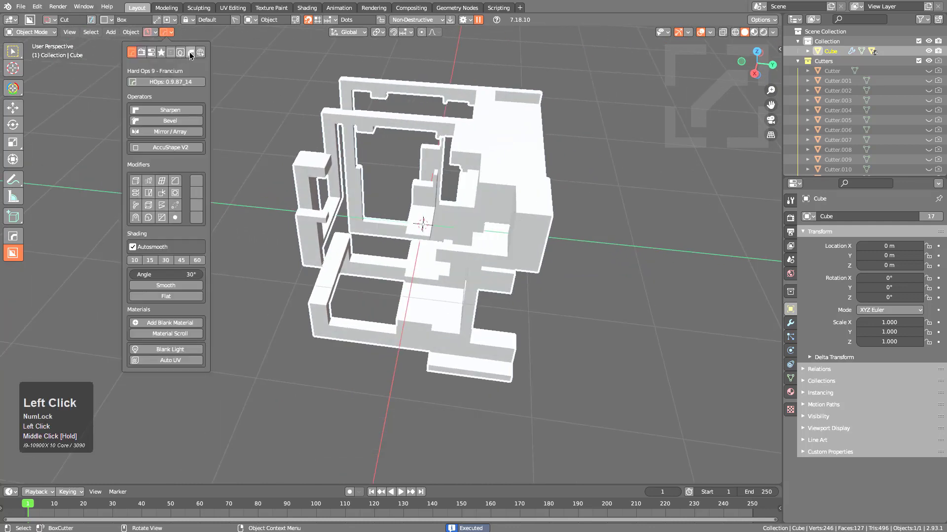
left_click(190, 54)
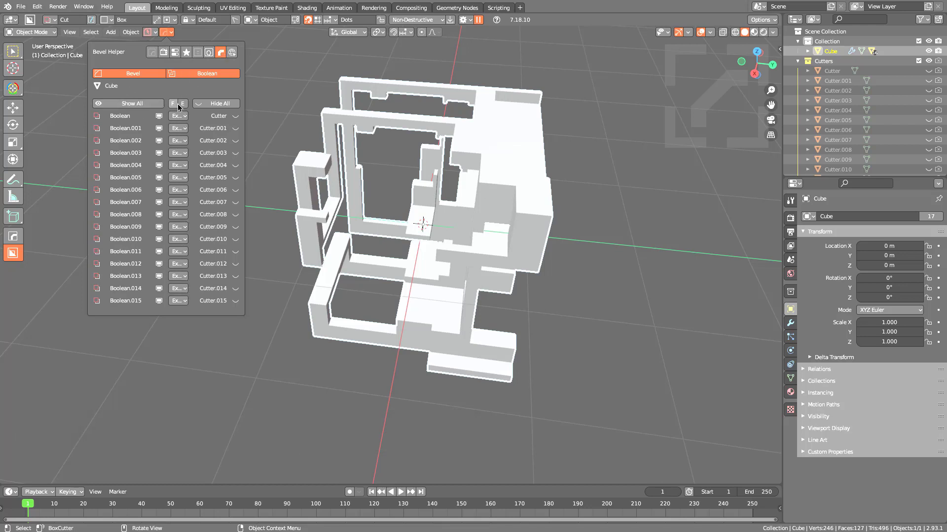
left_click(174, 103)
Step: Cut a box about 2.689 deep downward from the ledge on the back side, switching its solver to Fast
mouse_move(546, 205)
middle_mouse_down()
mouse_move(492, 217)
mouse_move(431, 207)
middle_mouse_up()
mouse_move(431, 207)
left_mouse_down()
mouse_move(538, 220)
mouse_move(555, 288)
left_mouse_up()
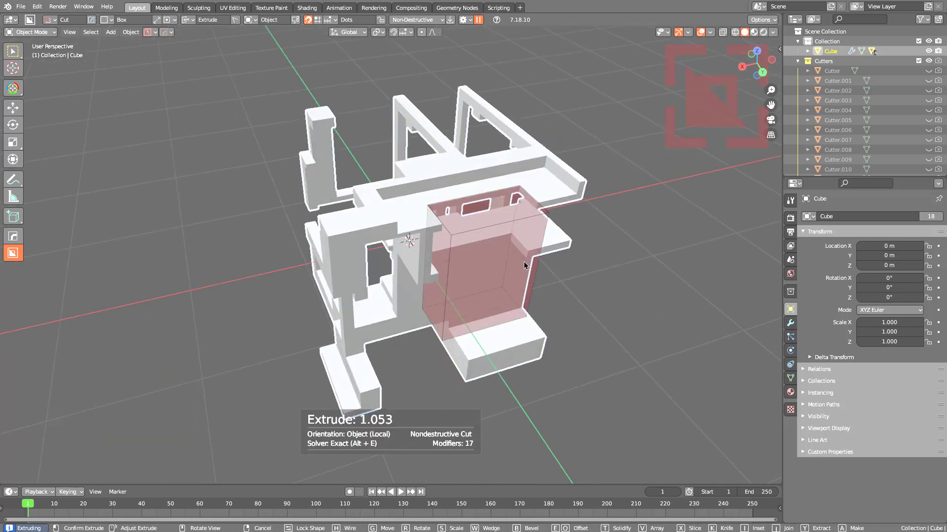
key("alt+e")
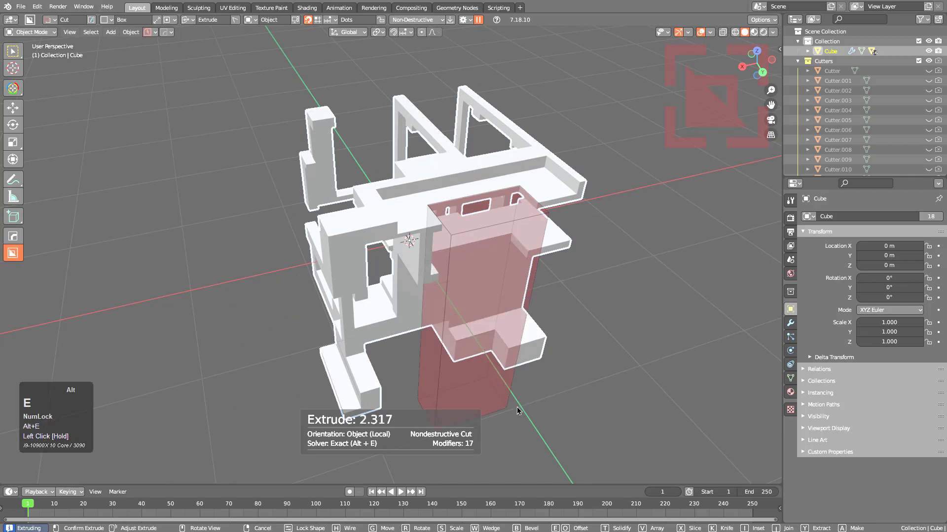
left_click(520, 357)
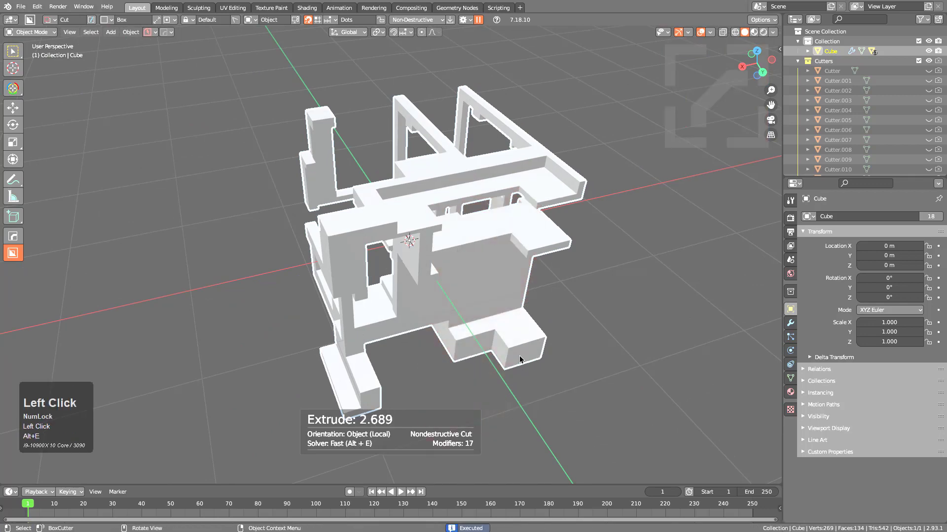
Step: Cut a large box into the lower side wall and another about 2.015 deep down through the top slab
middle_click_drag(520, 357, 436, 302)
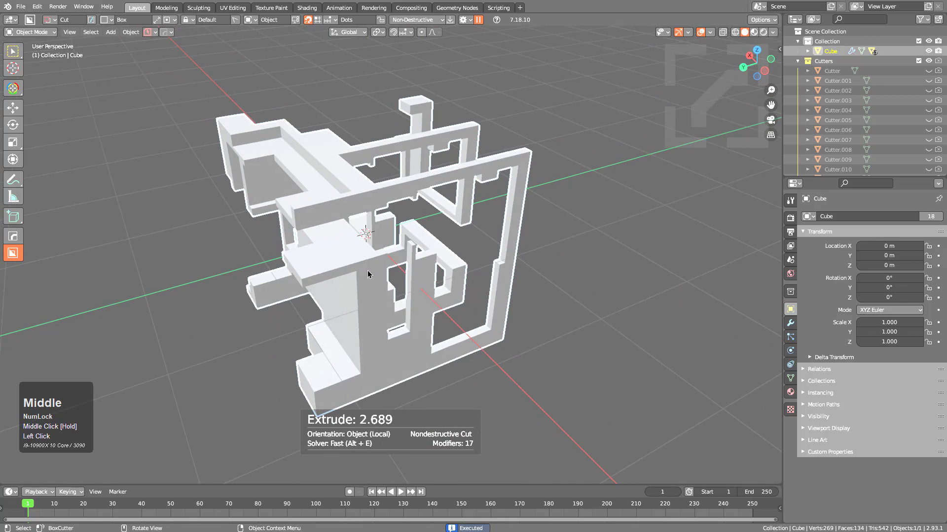
left_click_drag(368, 274, 492, 383)
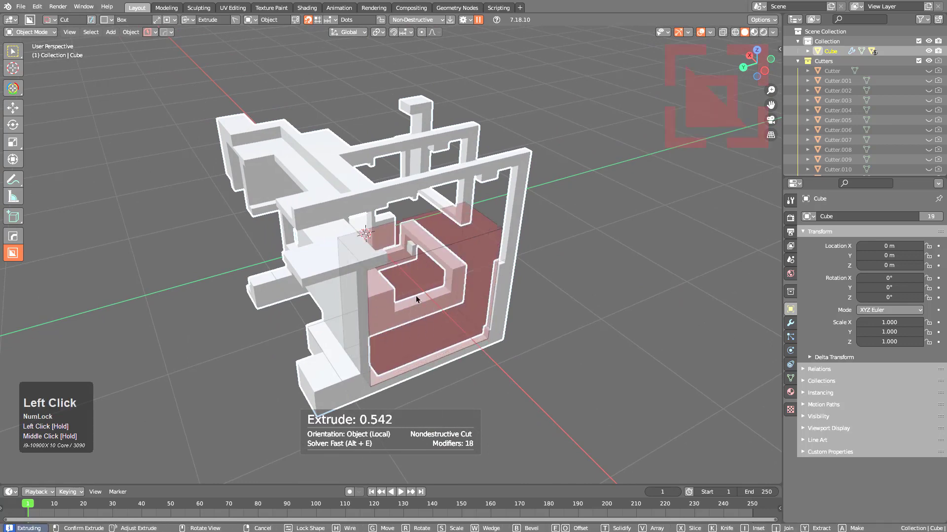
left_click(324, 218)
left_click_drag(312, 214, 374, 270)
left_click(342, 168)
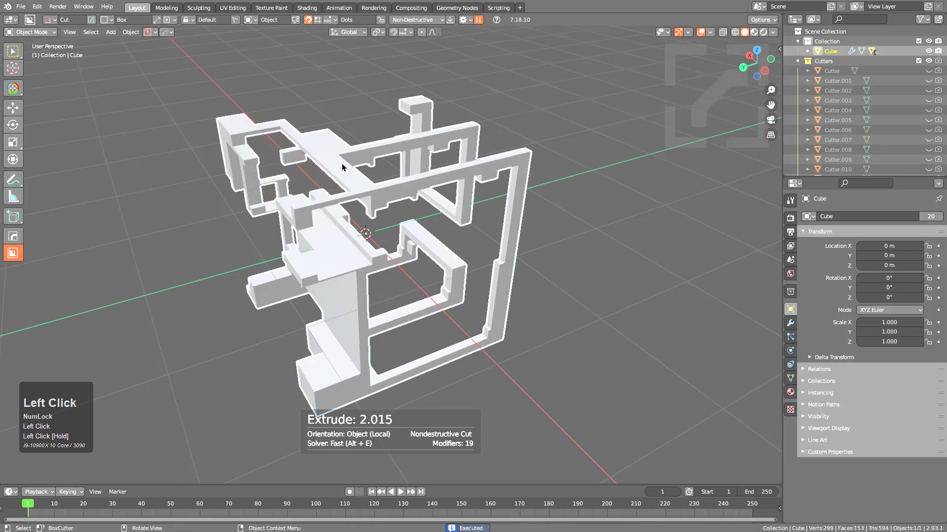
Step: Cut more boxes into the remaining frame, one about 1.780 deep at the outer end and one about 1.398 deep through the lower column
mouse_move(313, 137)
left_mouse_down()
mouse_move(419, 184)
mouse_move(493, 164)
mouse_move(529, 173)
left_mouse_up()
middle_click_drag(529, 172, 495, 235)
left_click(475, 196)
mouse_move(475, 193)
left_mouse_down()
mouse_move(504, 266)
mouse_move(518, 359)
left_mouse_up()
left_click(454, 163)
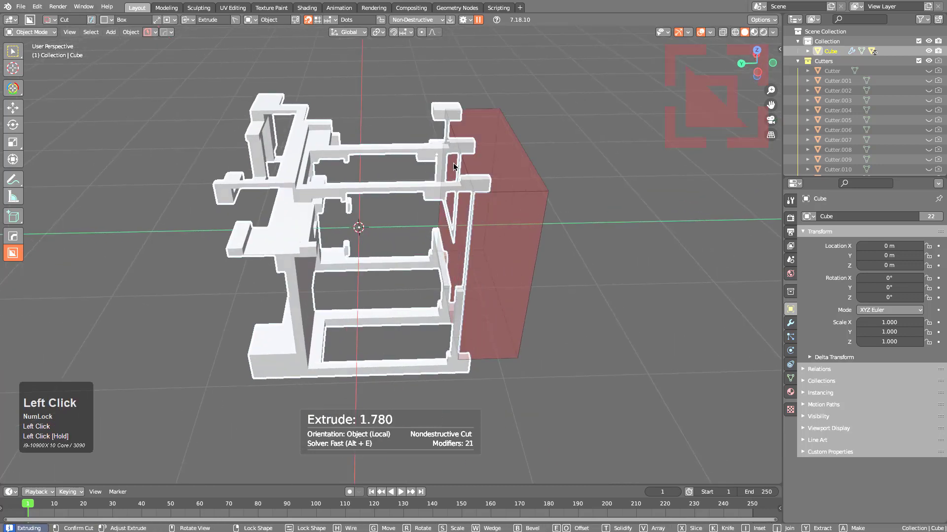
left_click_drag(283, 231, 296, 259)
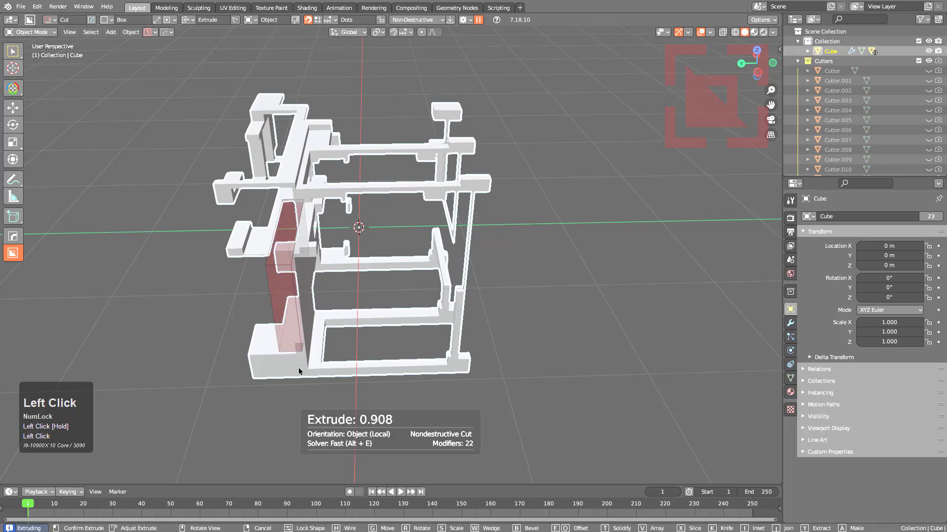
left_click(298, 396)
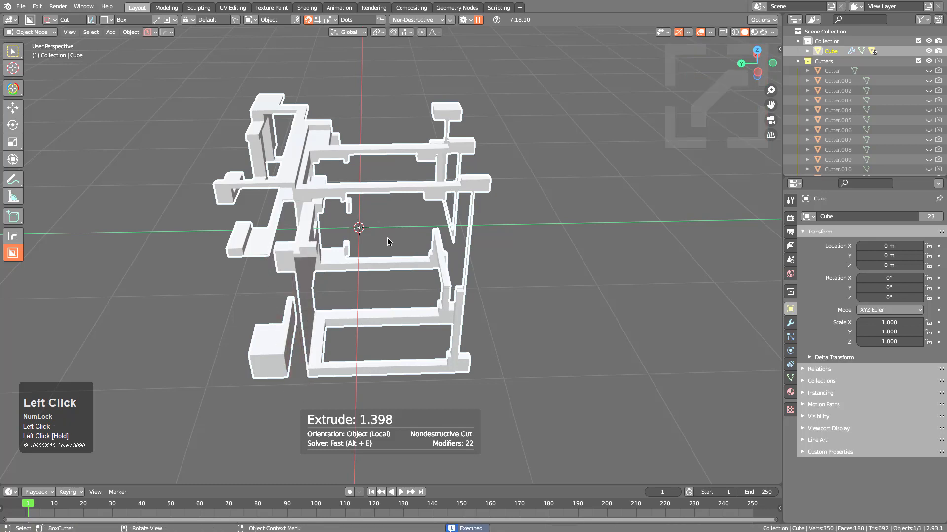
Step: Examine the Solver option in the Box Helper and the BoxCutter tool settings
middle_click_drag(387, 242, 334, 191)
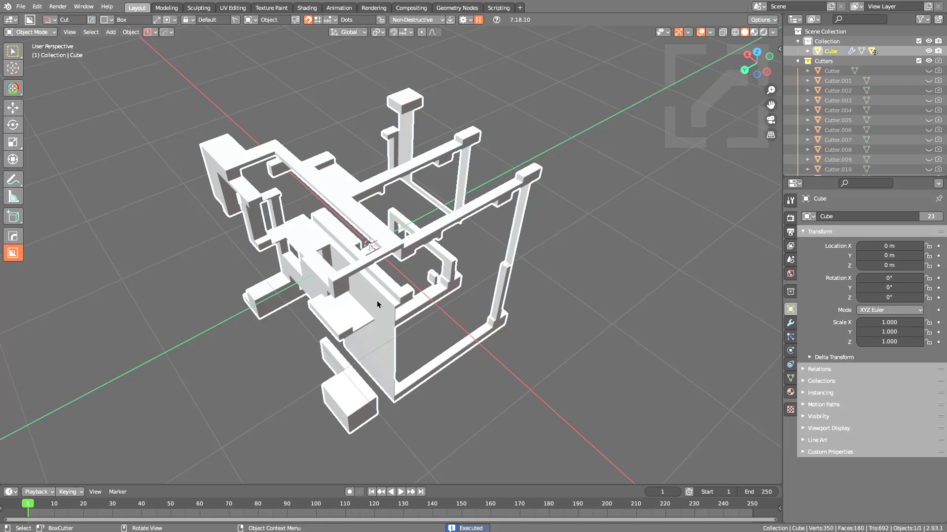
key("d")
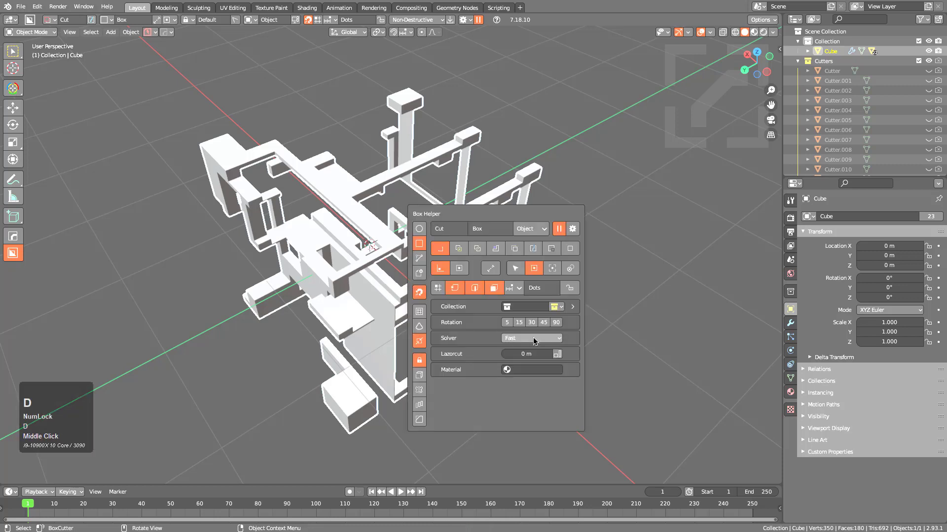
left_click(464, 20)
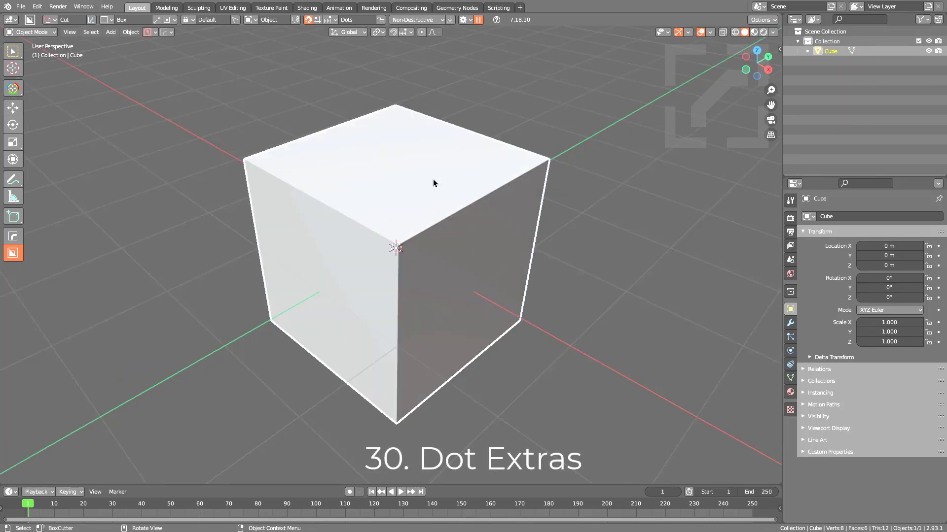
Step: Draw a box cutter over the fresh cube's top front corner, extrude it about 0.709 deep and lock the shape
left_click_drag(407, 135, 391, 272)
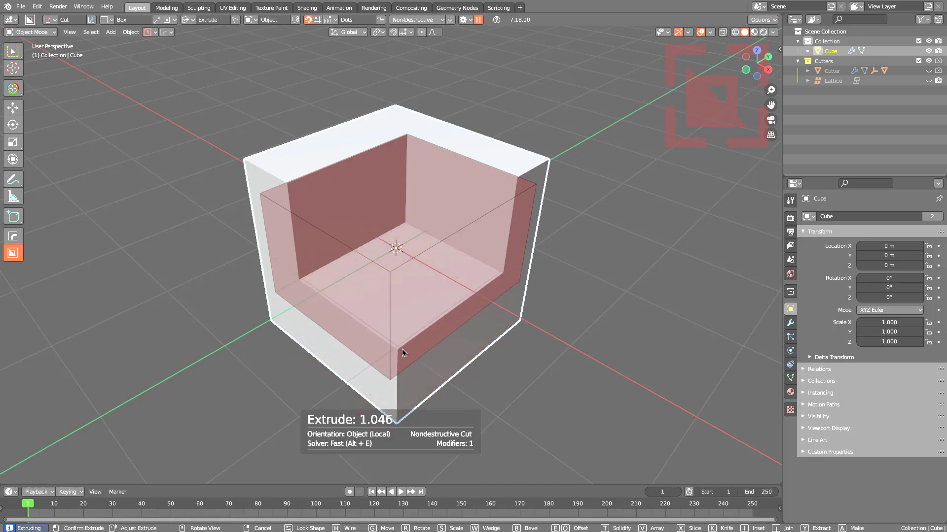
middle_click(496, 313)
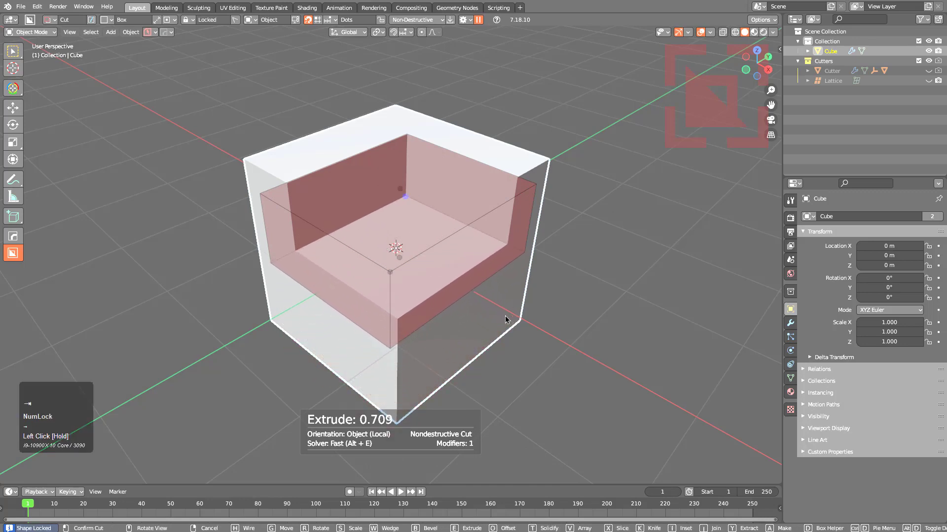
scroll(464, 326, "up", 1)
middle_click_drag(508, 321, 436, 208)
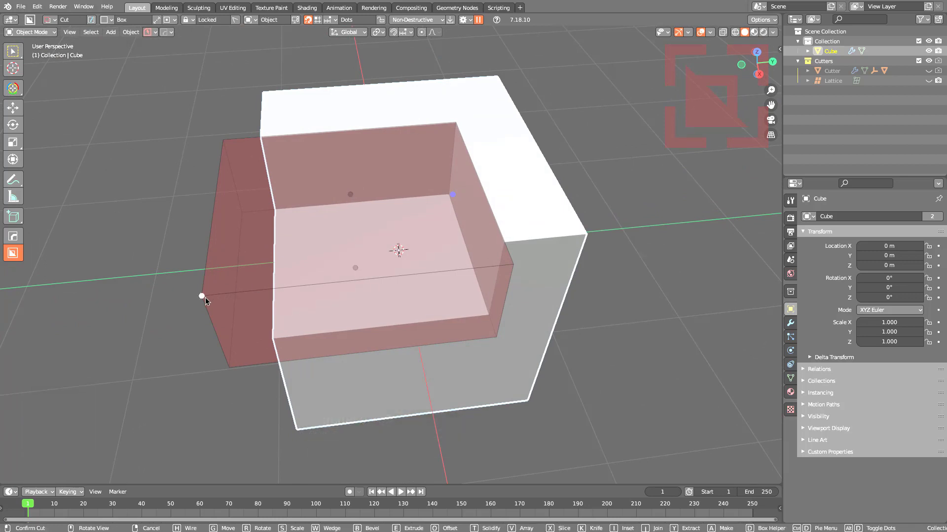
Step: Shift the locked box cutter with its dot's alternate function and taper its lower end inward
key("shift")
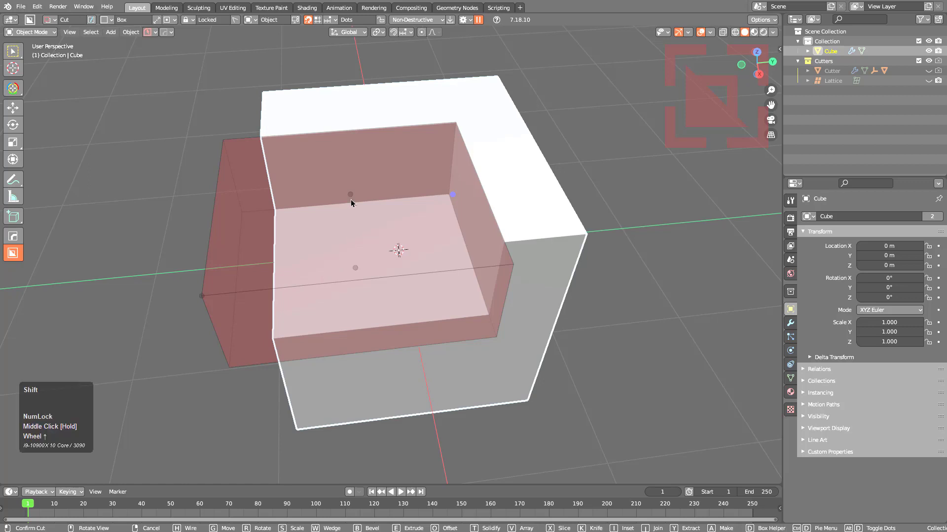
left_click_drag(351, 196, 313, 279, "shift")
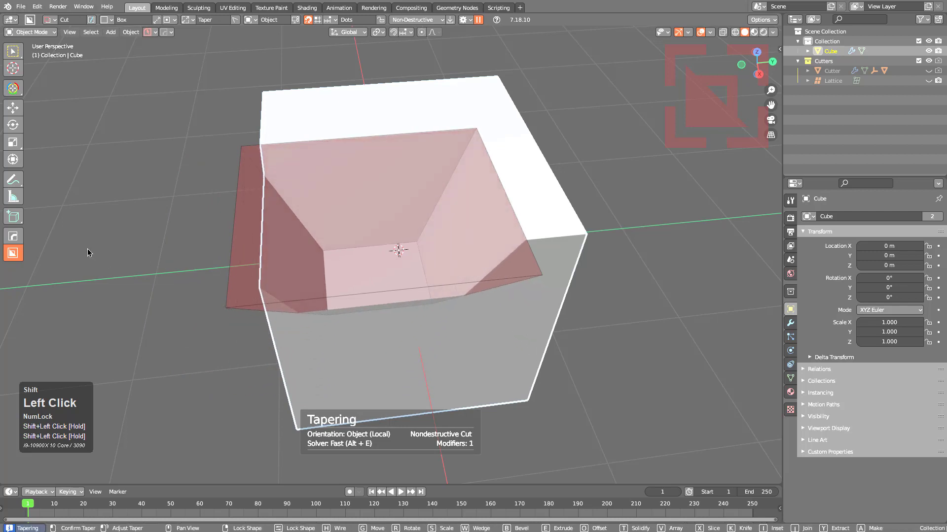
left_click(293, 269)
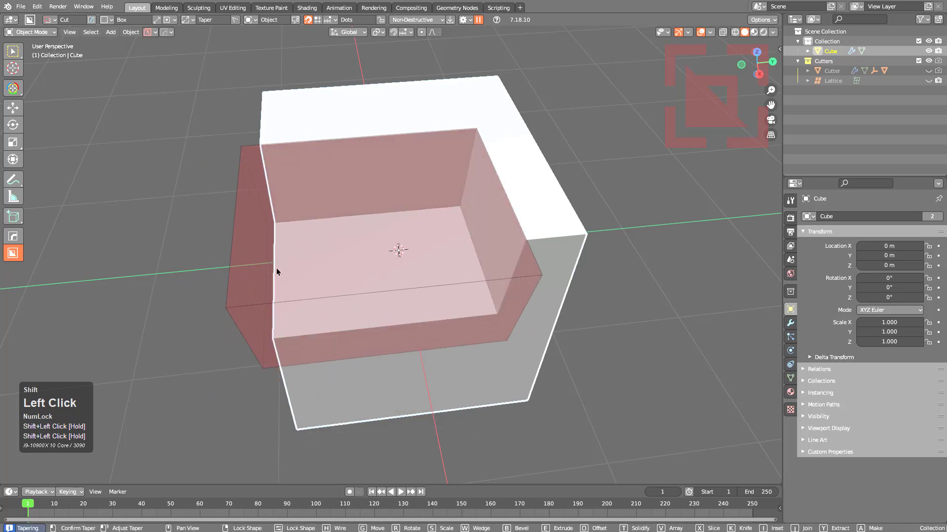
left_click(96, 243)
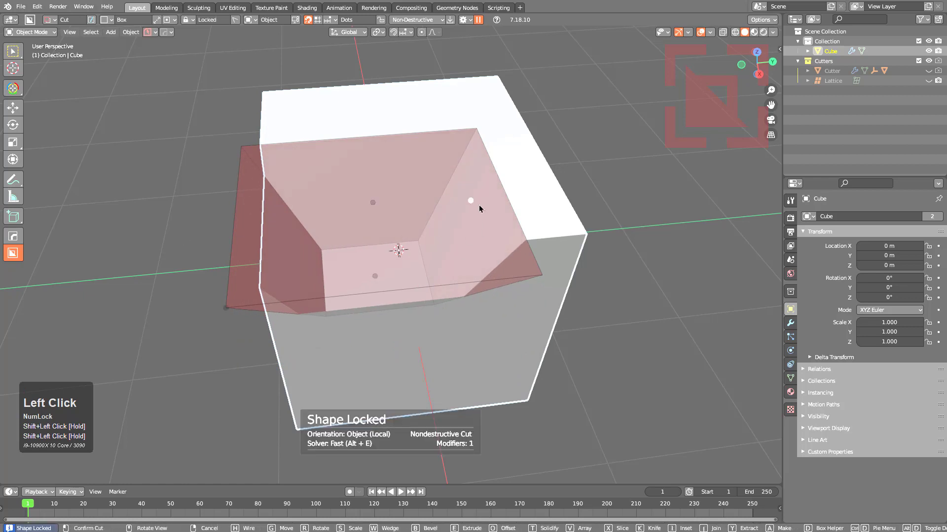
Step: Try solidifying the tapered cutter into a thin shell through its dot, and discard the shape
key("shift")
key("t")
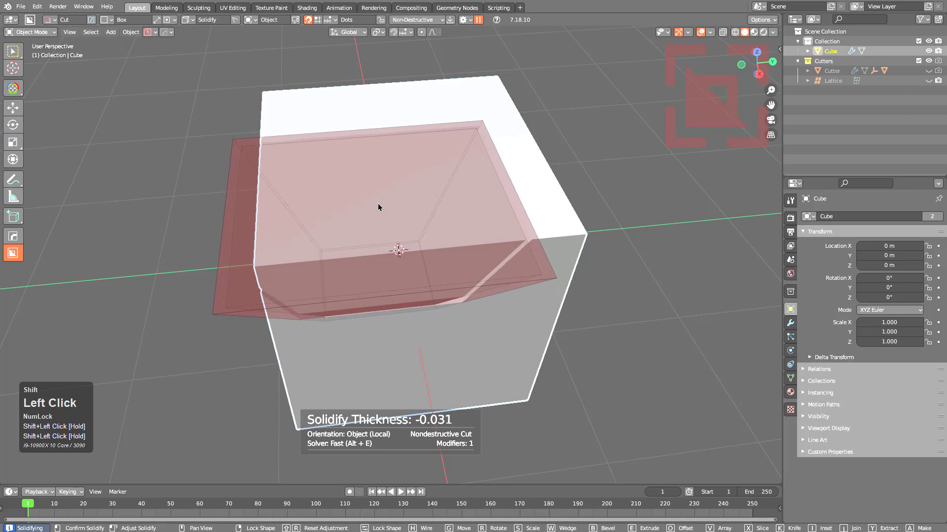
left_click(338, 194)
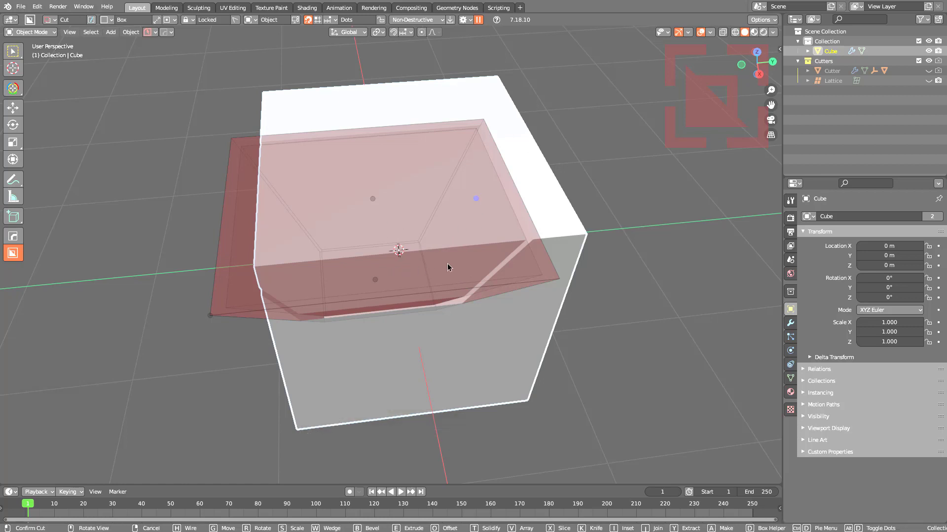
right_click(471, 296)
Step: Draw a box cutter over the cube's front top edge and use its dots to adjust offset, depth, corner bevel and footprint
mouse_move(314, 162)
left_mouse_down()
mouse_move(495, 304)
mouse_move(403, 220)
mouse_move(422, 217)
left_mouse_up()
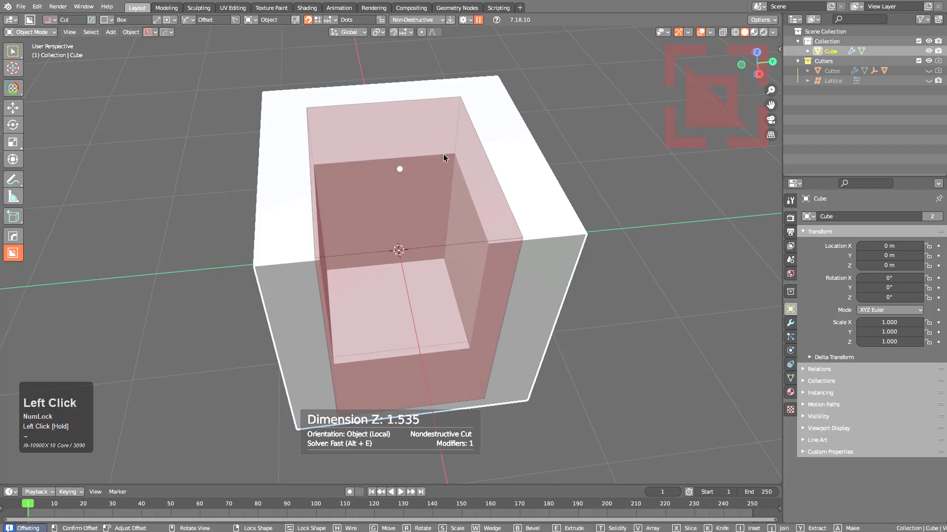
left_click_drag(396, 321, 380, 308)
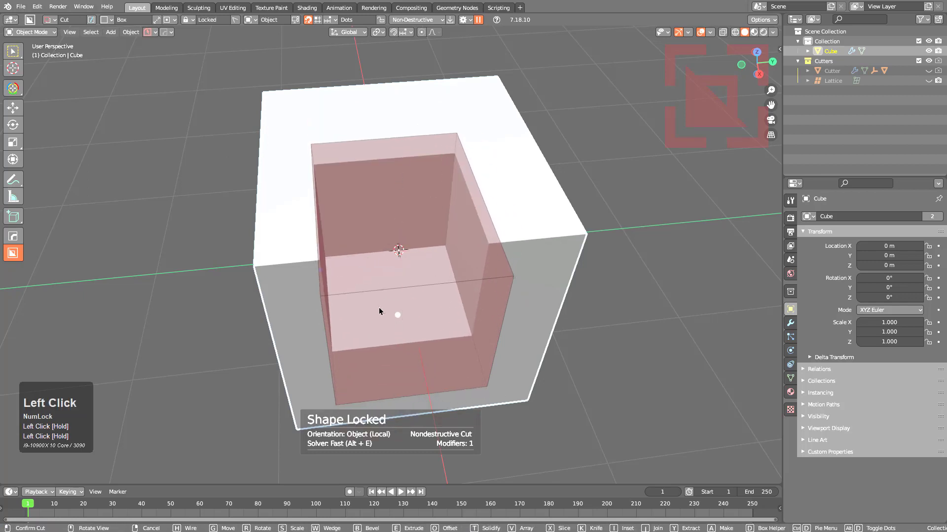
mouse_move(318, 257)
left_mouse_down()
mouse_move(219, 235)
mouse_move(275, 247)
left_mouse_up()
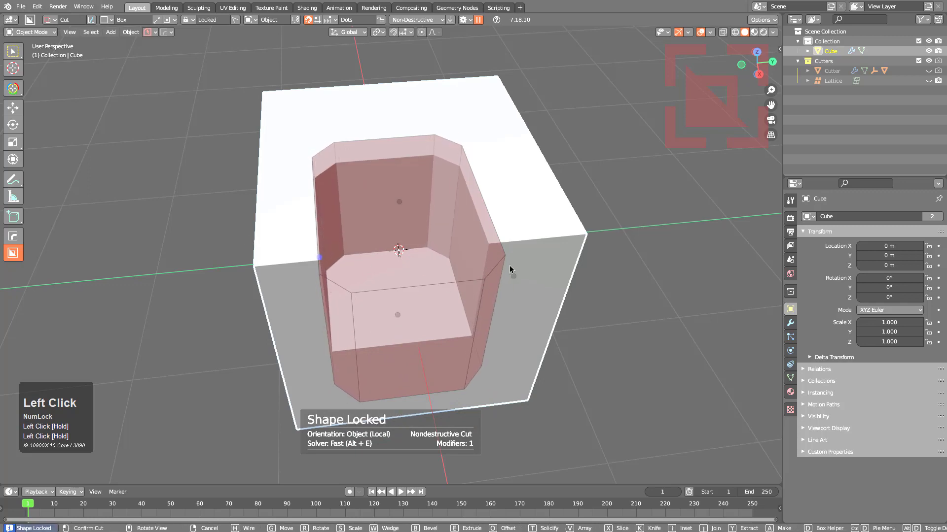
mouse_move(513, 268)
left_mouse_down()
mouse_move(513, 334)
mouse_move(535, 313)
mouse_move(595, 307)
left_mouse_up()
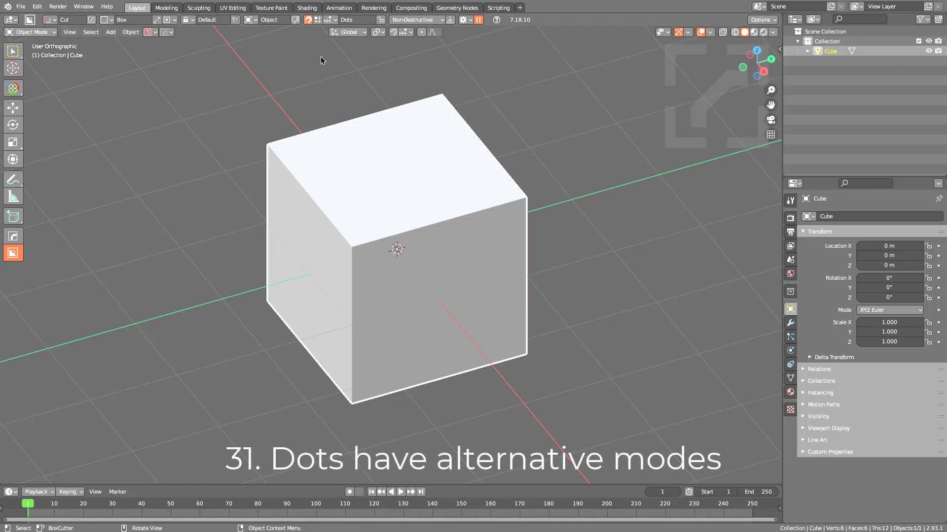
Step: Cut a centred box 2.015 deep down through the new cube, starting from the snapping dot at the front top edge's midpoint
left_click(316, 23)
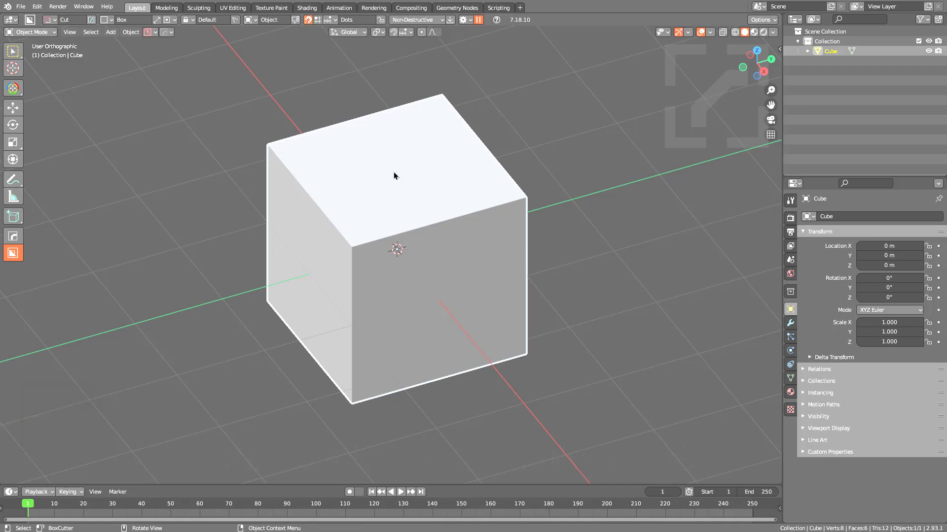
middle_click_drag(439, 264, 439, 273)
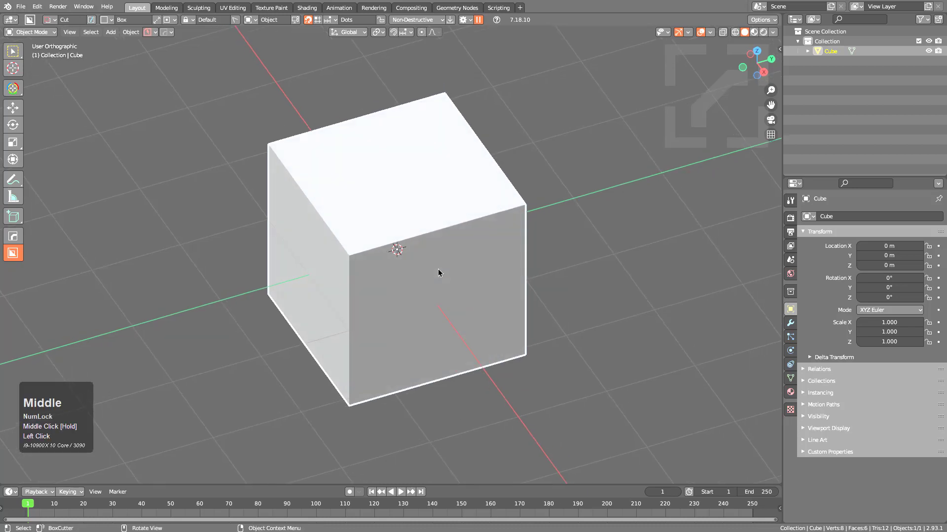
scroll(438, 256, "up", 1)
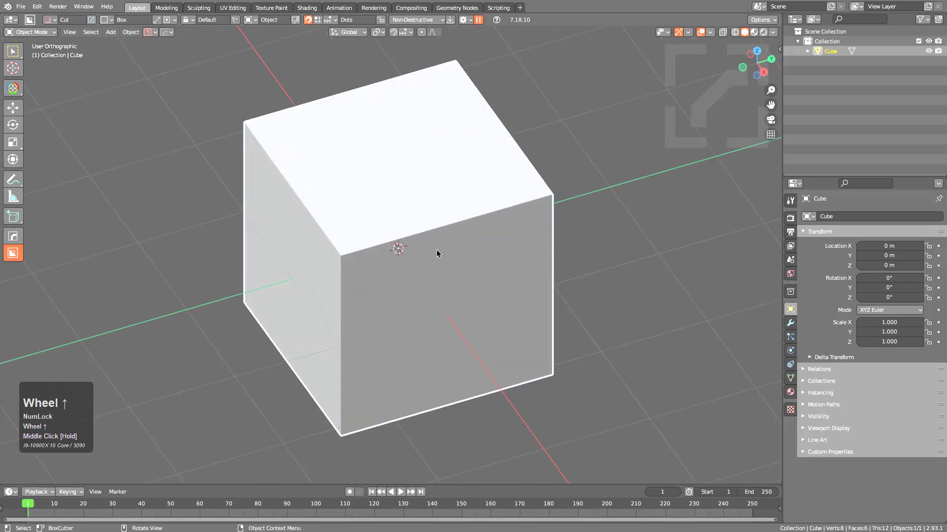
key("ctrl")
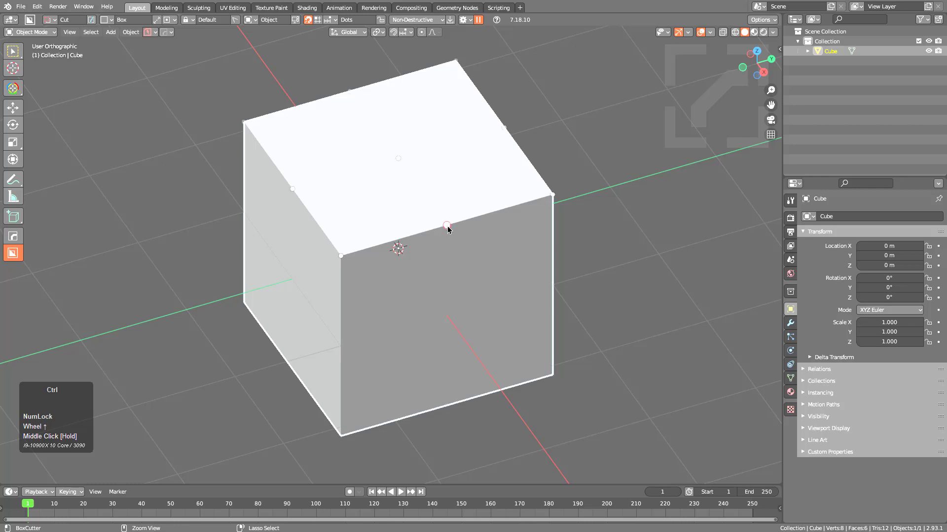
mouse_move(446, 226)
left_mouse_down("ctrl")
mouse_move(551, 207)
mouse_move(541, 225)
mouse_move(549, 207)
mouse_move(550, 220)
left_mouse_up("ctrl")
left_click(522, 378)
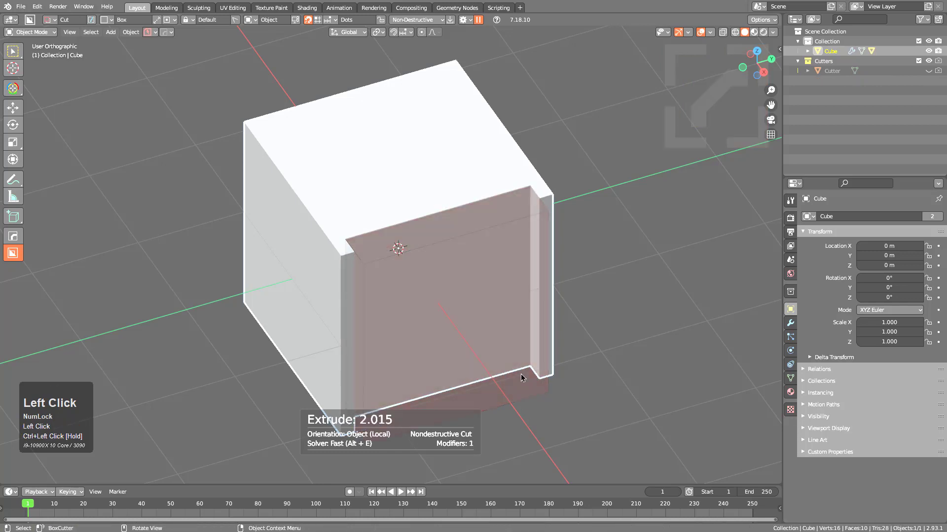
Step: Cut a centred box 2.015 deep through the adjacent side face, starting from the snapping dot at its centre
middle_click_drag(339, 280, 380, 334)
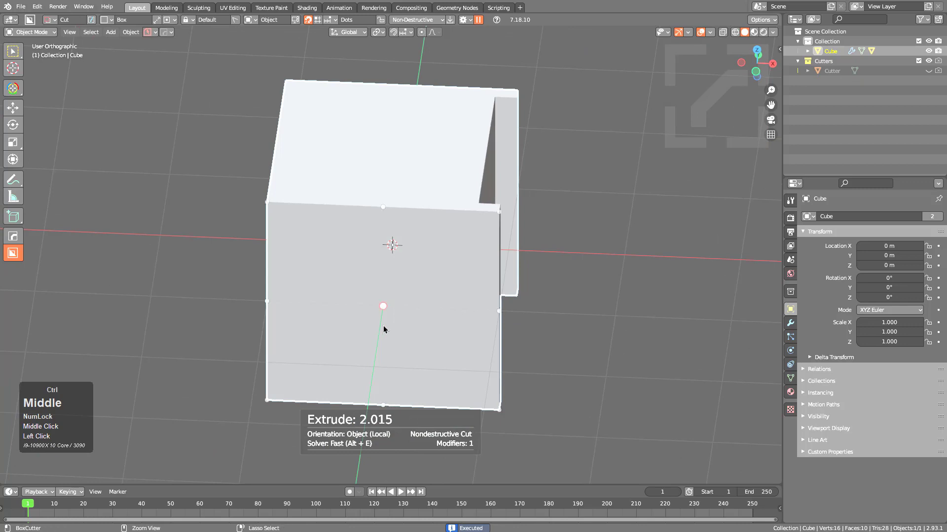
mouse_move(383, 308)
left_mouse_down("ctrl")
mouse_move(481, 380)
mouse_move(489, 373)
left_mouse_up("ctrl")
left_click(548, 206)
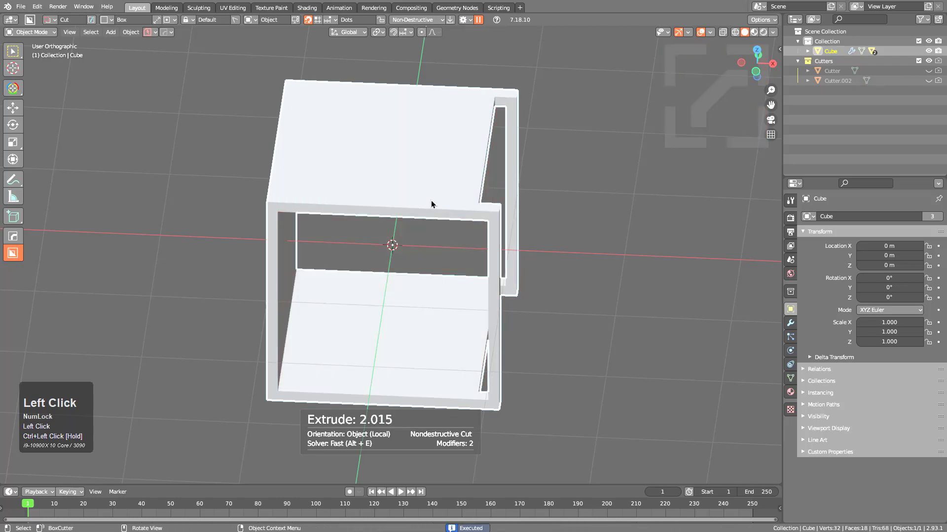
Step: Cut centred boxes 2.015 deep downward from the midpoints of the top edge opposite the first cut and the adjoining framed side's top edge
middle_click_drag(348, 144, 297, 133)
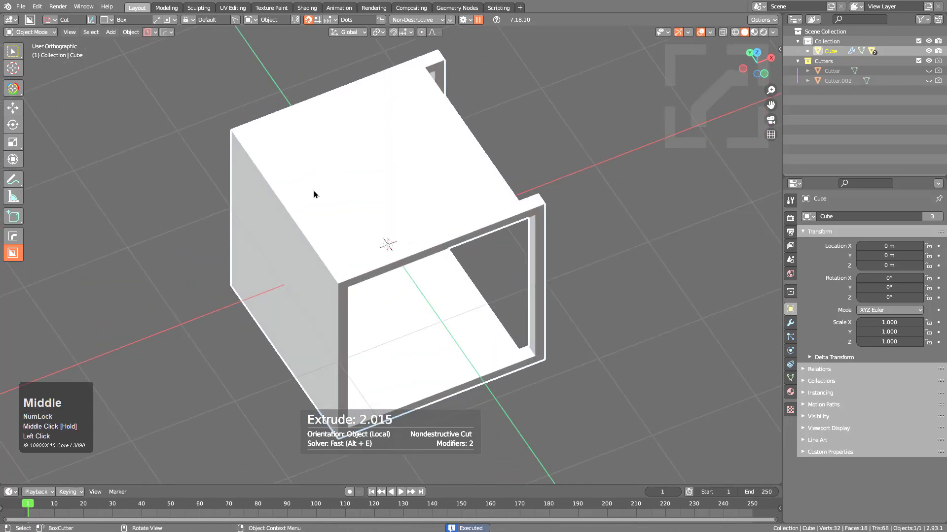
left_click(291, 212)
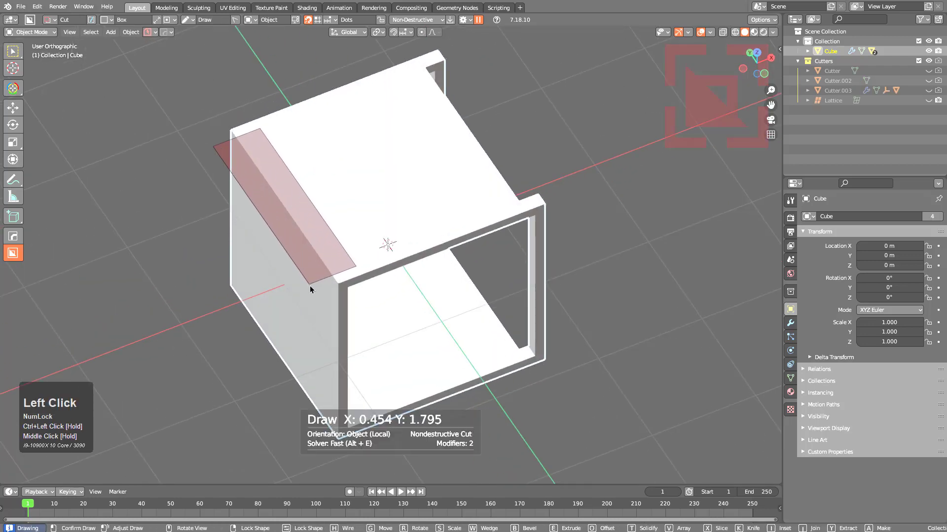
left_click(310, 286)
left_click(274, 458)
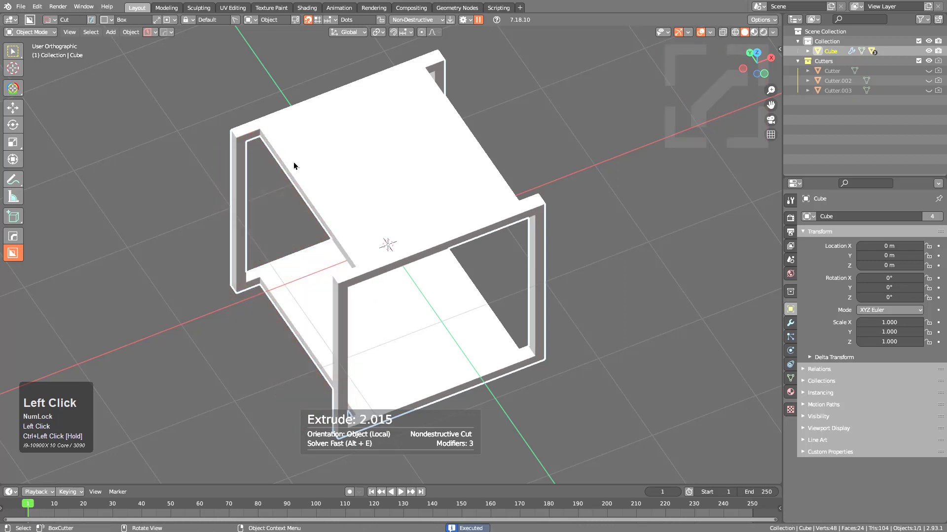
left_click(445, 237)
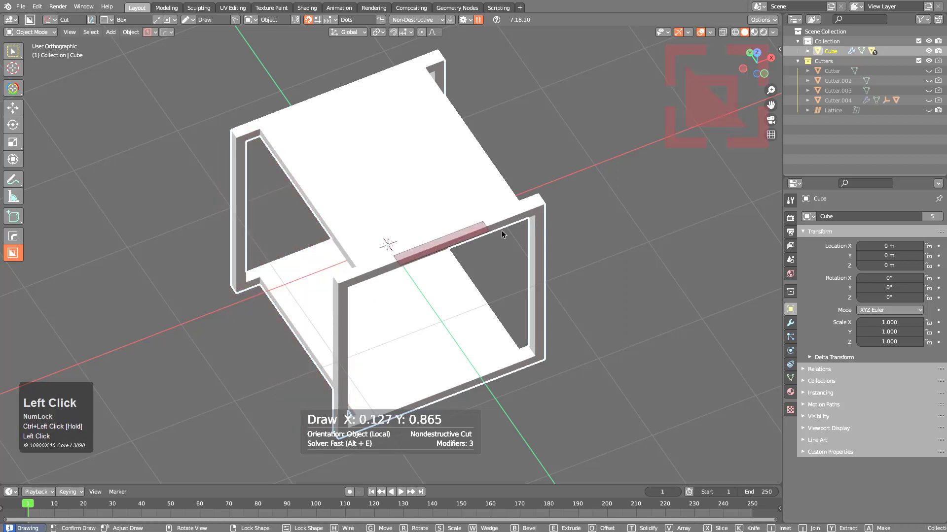
left_click(518, 254)
left_click(454, 338)
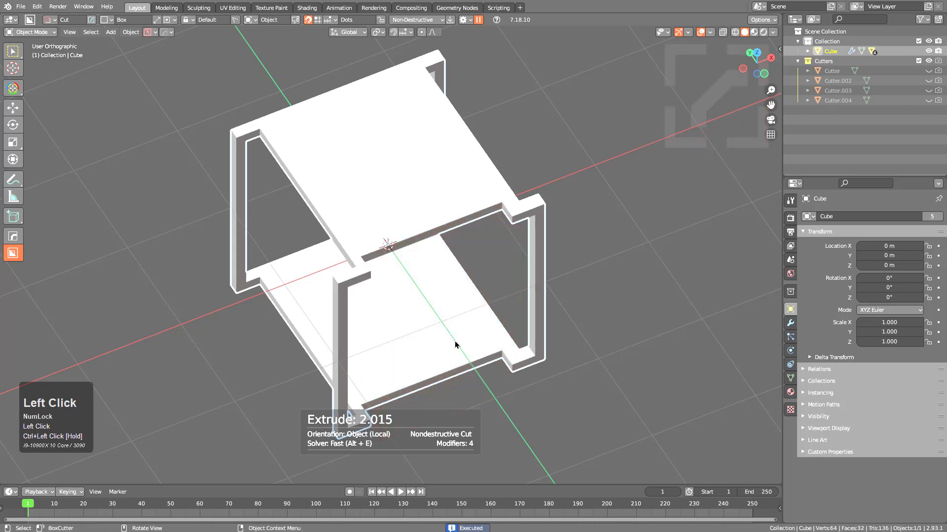
Step: Cut two more centred boxes 2.015 deep downward from the recessed top edges' midpoints, stepping the first-cut side and the adjoining side
mouse_move(417, 226)
left_mouse_down()
mouse_move(515, 189)
mouse_move(537, 200)
left_mouse_up()
right_click(537, 200)
middle_click_drag(538, 200, 439, 235)
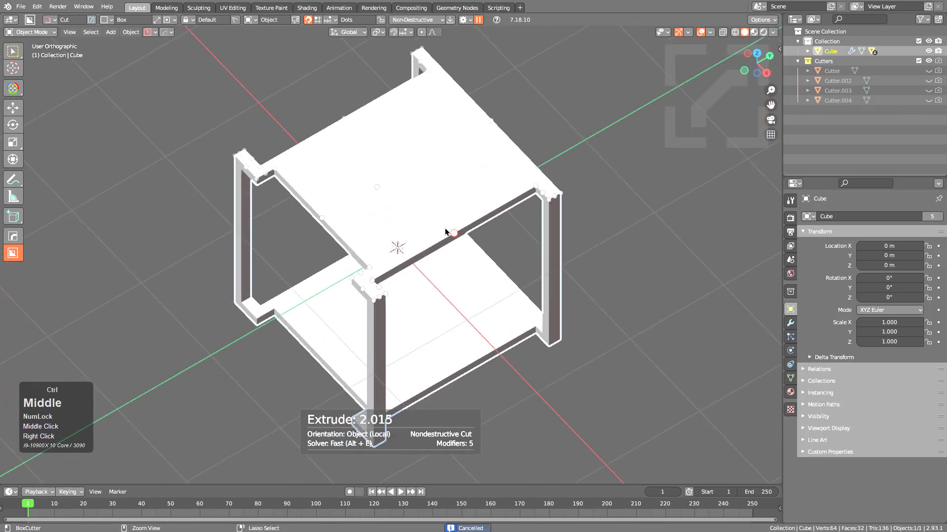
left_click(381, 258)
left_click(530, 208)
left_click(454, 250)
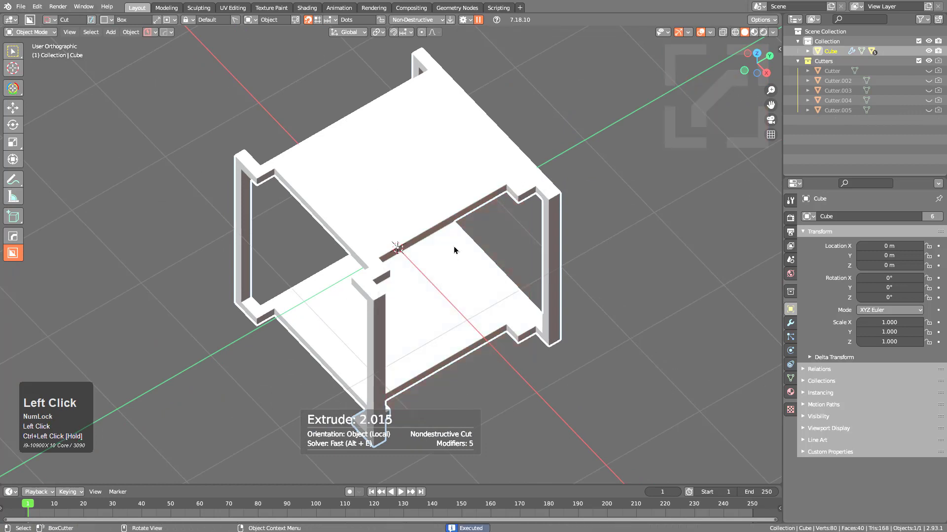
left_click(325, 213)
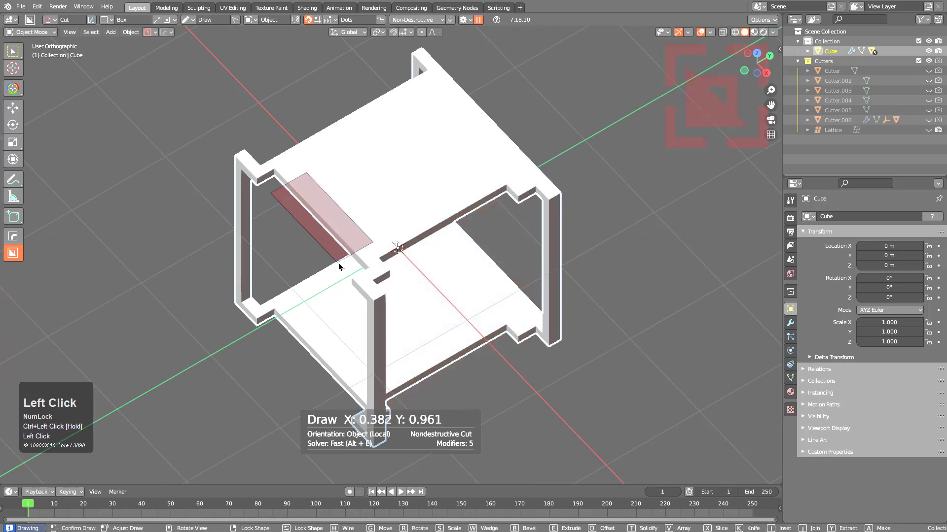
left_click(346, 266)
left_click(299, 434)
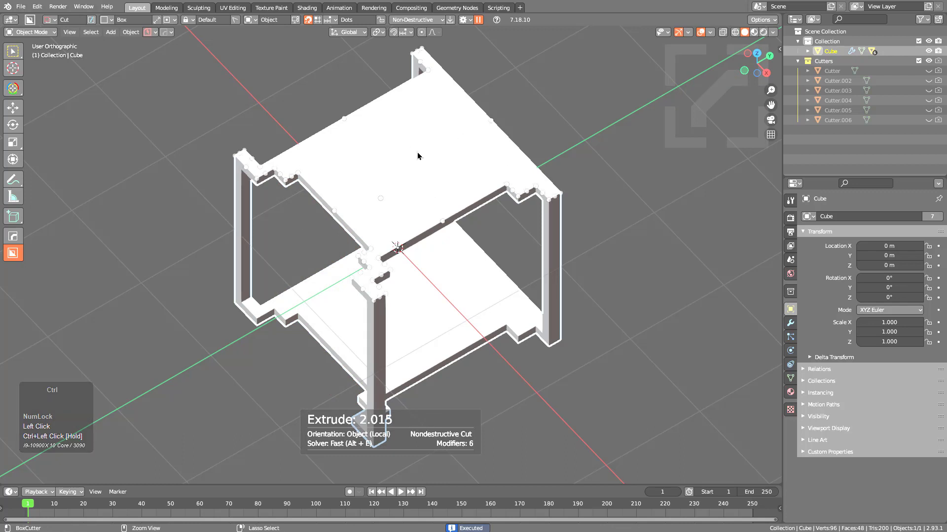
Step: Cut a centred box 2.015 deep downward through the top face, starting from the face dot nearer the front corner
left_click(382, 198, "ctrl")
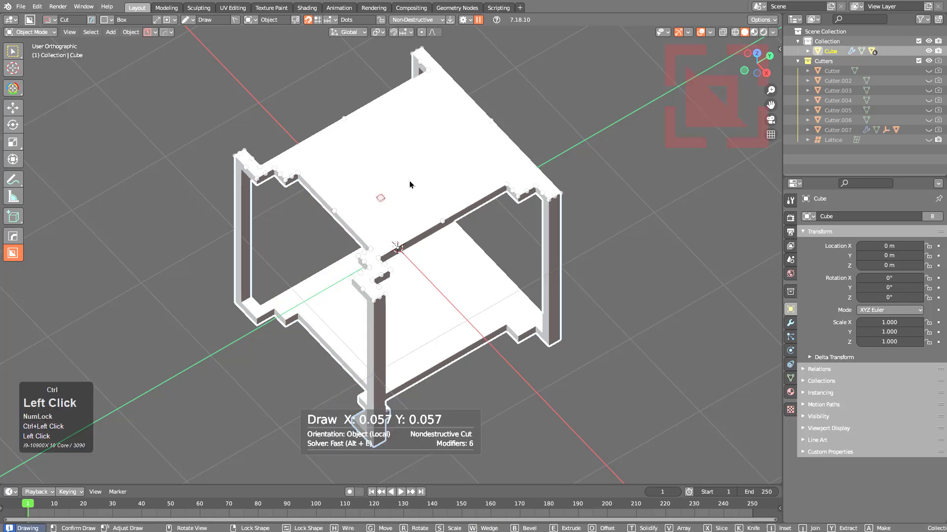
left_click(434, 219)
left_click(418, 411)
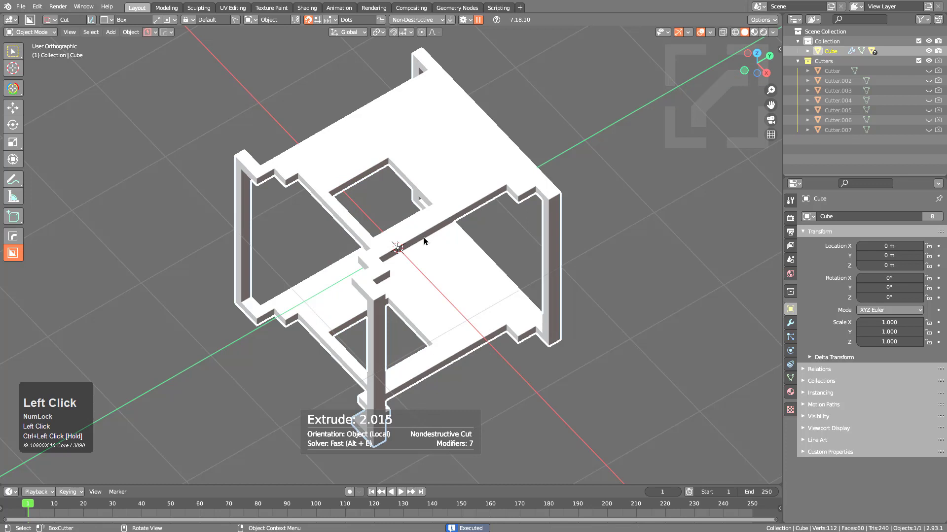
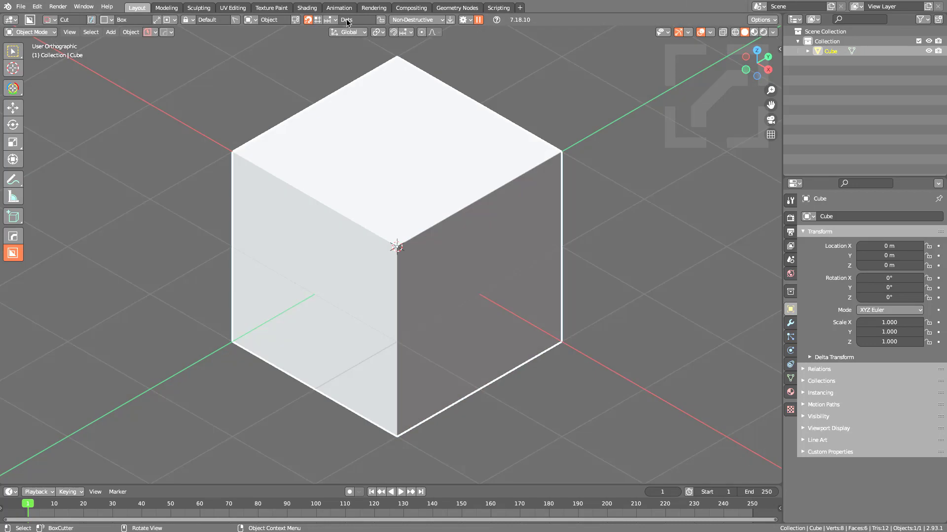
Step: Switch BoxCutter's snapping on the fresh cube to Static Dots and display the dots on a side face
left_click(329, 23)
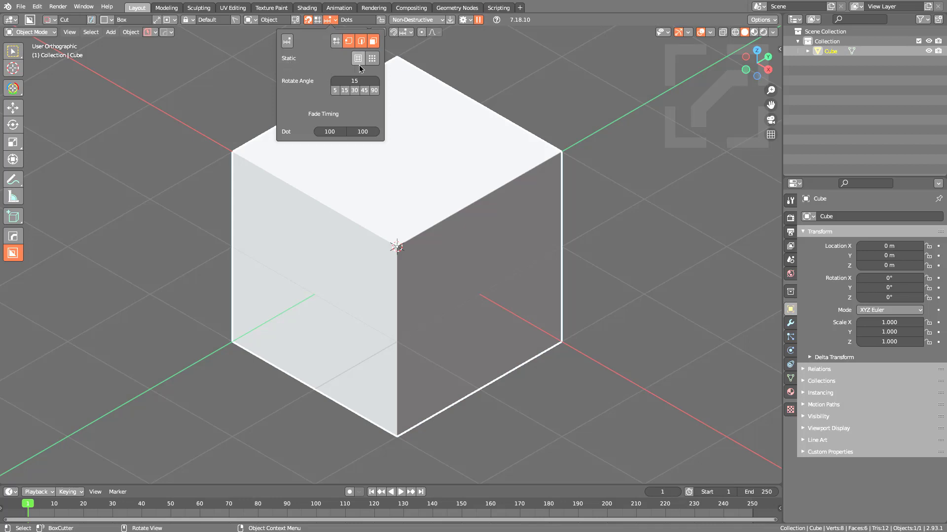
left_click(373, 59)
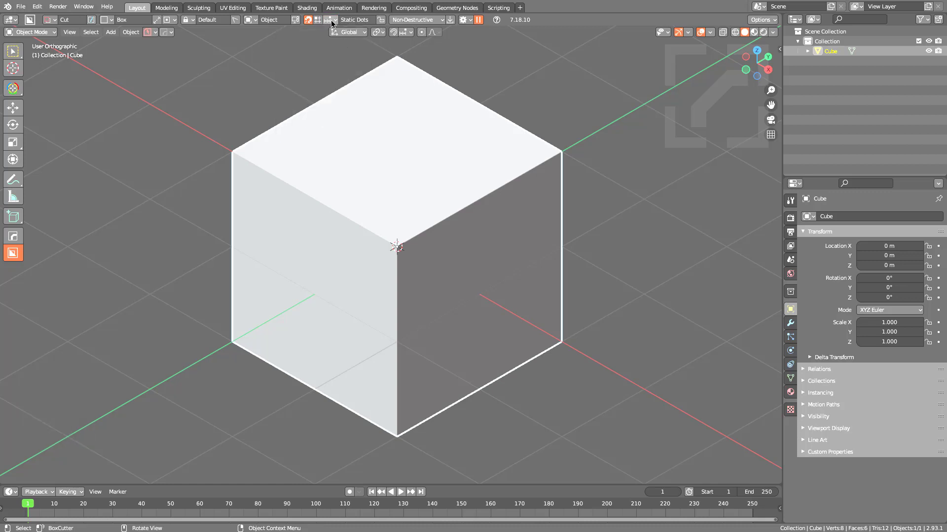
left_click(331, 20)
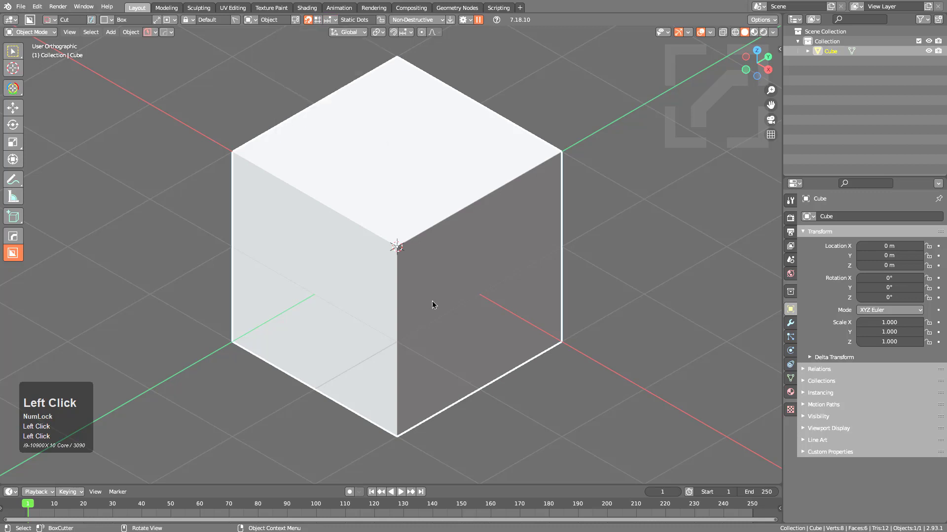
key("ctrl")
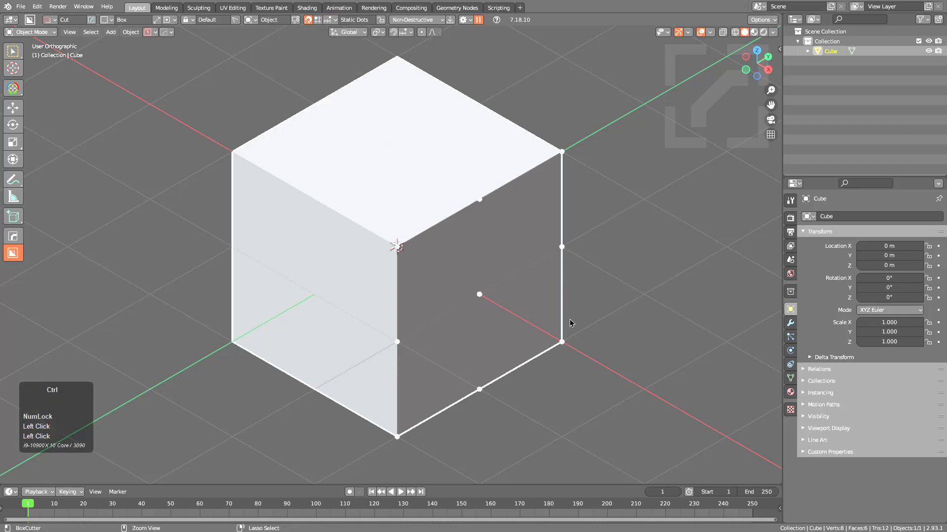
Step: Increase the static dot grid's subdivision until dots densely cover the cube's side face
key("ctrl+q")
key("ctrl+q")
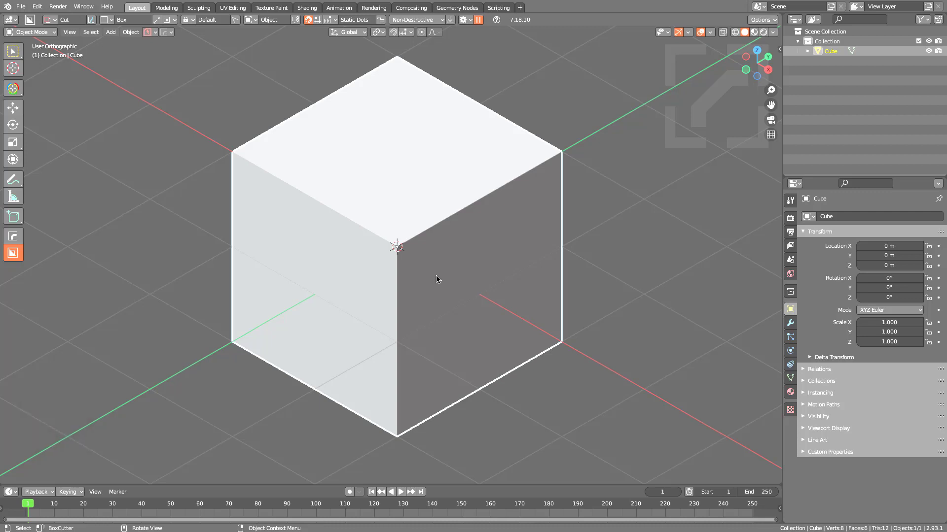
key("ctrl")
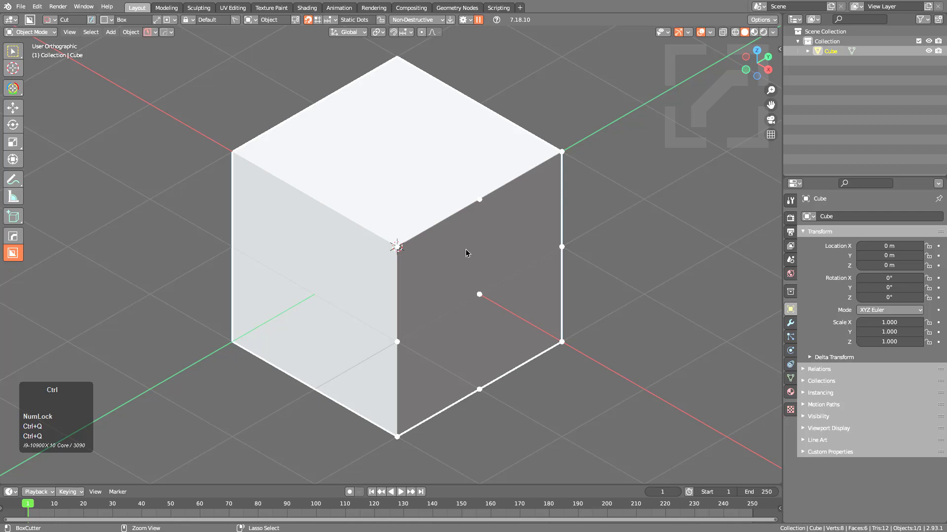
scroll(468, 252, "up", 2, "ctrl+shift")
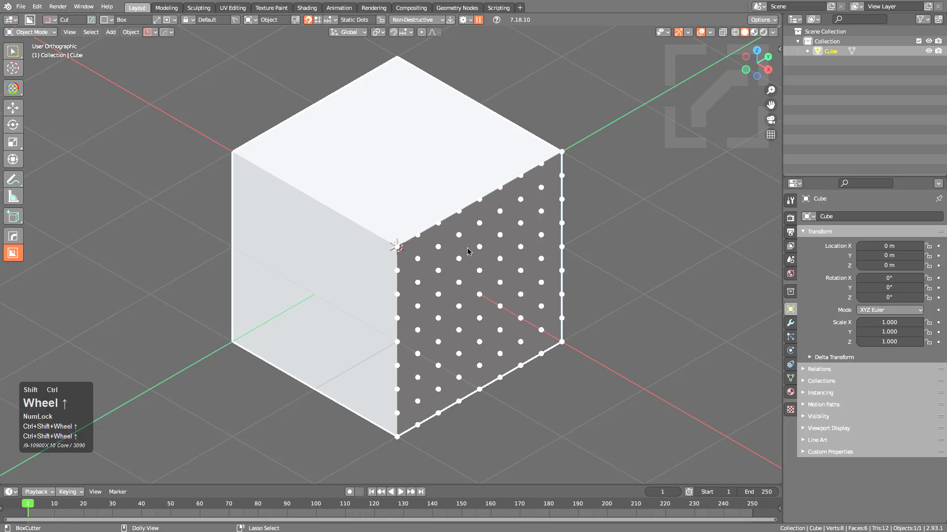
scroll(467, 248, "up", 2, "ctrl+shift")
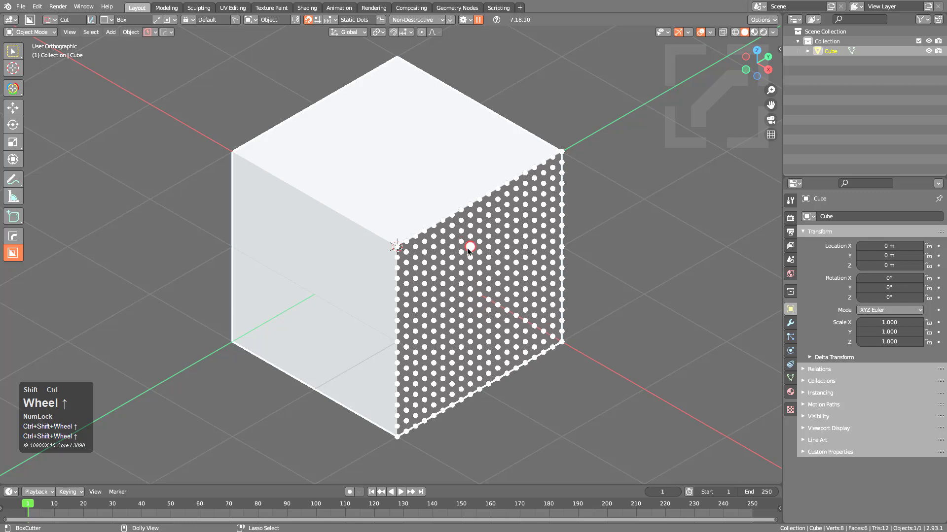
Step: Cut a horizontal box near the dotted side face's front upper corner and a vertical one 0.193 deep beneath it
mouse_move(481, 320)
middle_mouse_down()
mouse_move(484, 330)
mouse_move(468, 332)
middle_mouse_up()
scroll(374, 259, "up", 5)
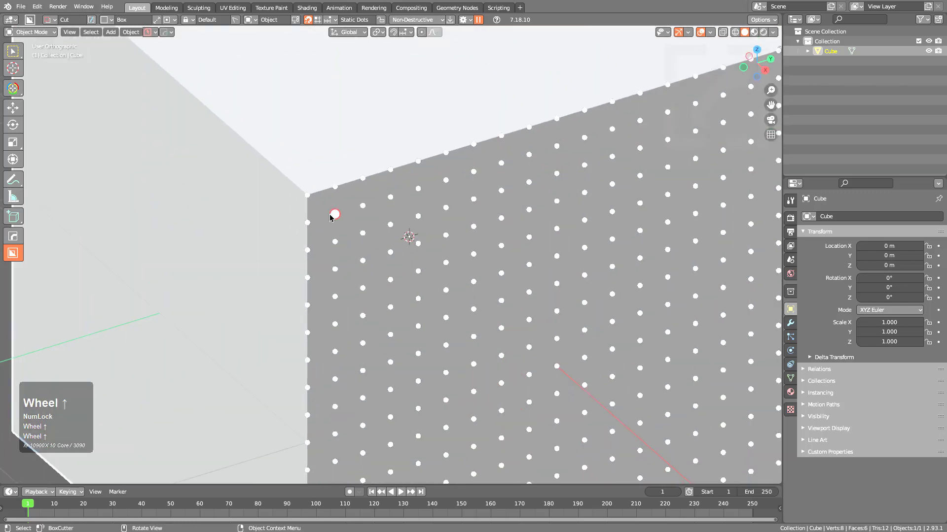
mouse_move(335, 214)
left_mouse_down()
mouse_move(463, 239)
mouse_move(495, 220)
mouse_move(494, 209)
left_mouse_up()
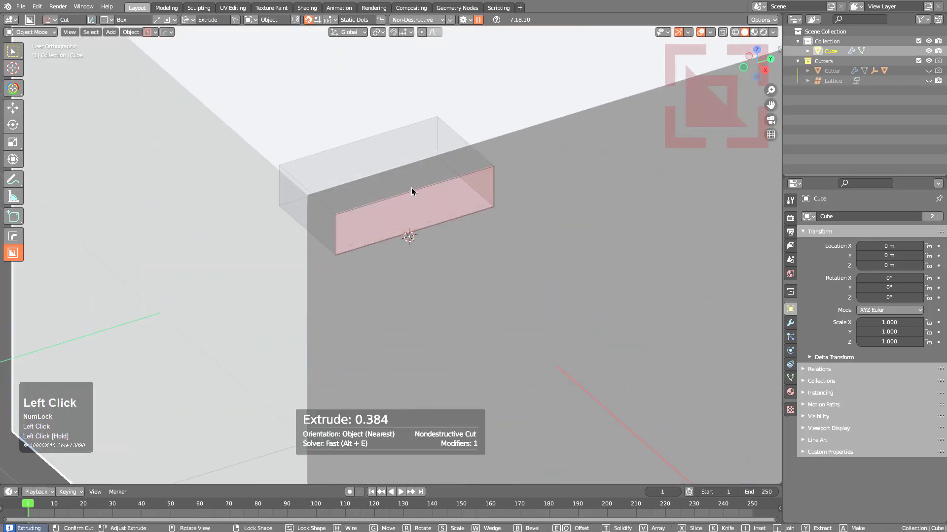
left_click(411, 187)
mouse_move(345, 269)
left_mouse_down()
mouse_move(393, 293)
mouse_move(399, 367)
left_mouse_up()
left_click(372, 336)
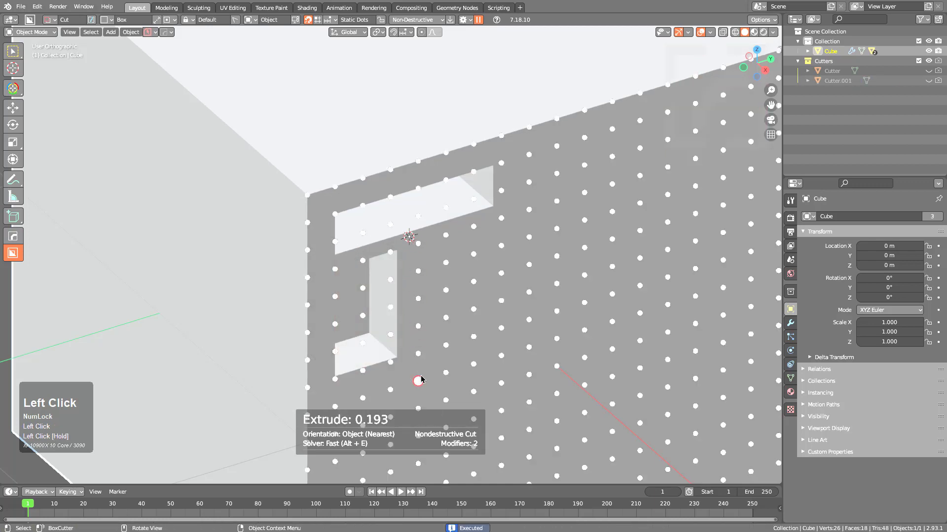
Step: Enable Dot to Dot Snap and cut a rectangular pocket 0.296 deep beside the vertical cut
left_click(329, 21)
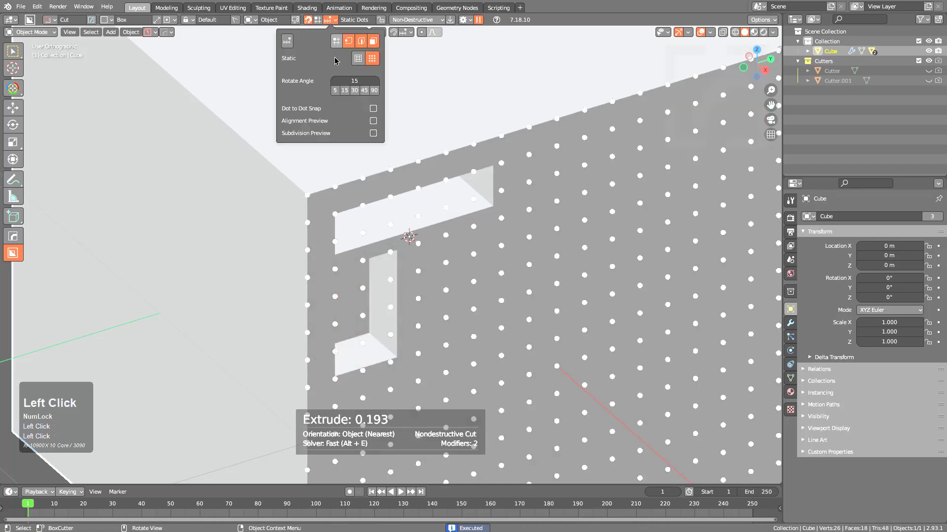
left_click(373, 109)
left_click_drag(419, 252, 503, 307)
left_click(445, 281)
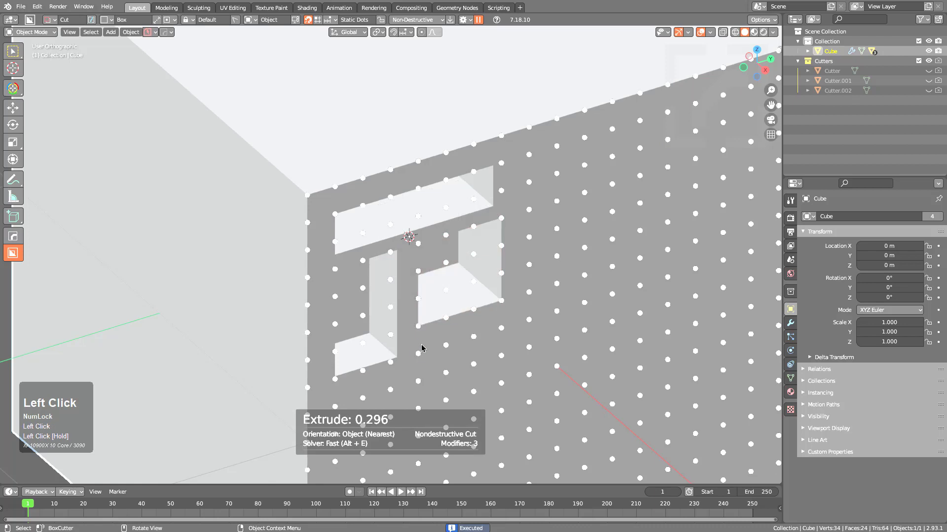
Step: Cut a low horizontal pocket 0.433 deep below the rectangular one and a tall vertical slot 0.332 deep beside them
mouse_move(418, 379)
left_mouse_down()
mouse_move(505, 364)
mouse_move(455, 332)
mouse_move(518, 275)
left_mouse_up()
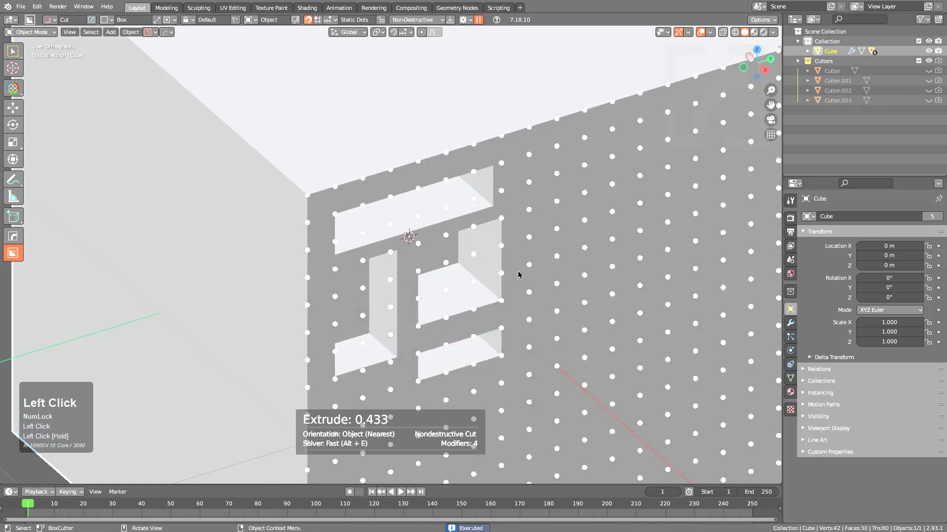
mouse_move(532, 353)
left_mouse_down()
mouse_move(544, 197)
mouse_move(558, 144)
left_mouse_up()
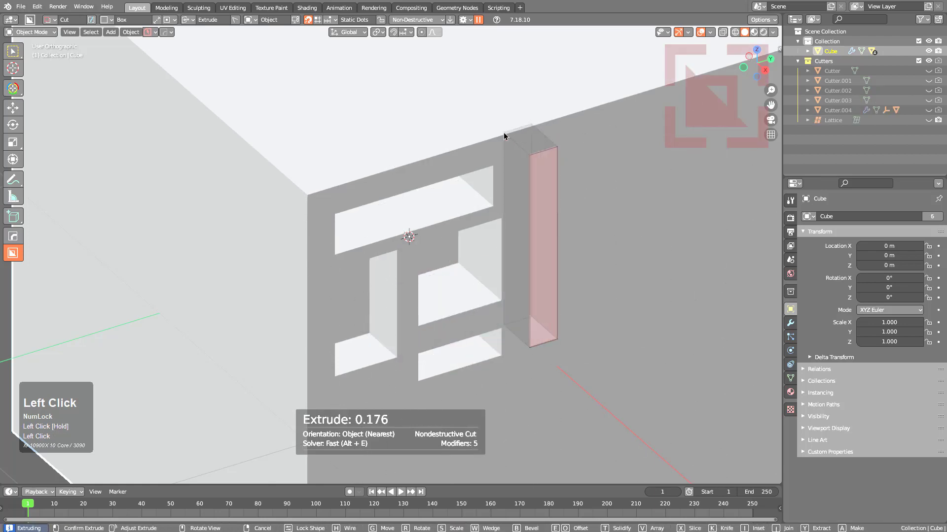
left_click(537, 176)
scroll(532, 326, "down", 3)
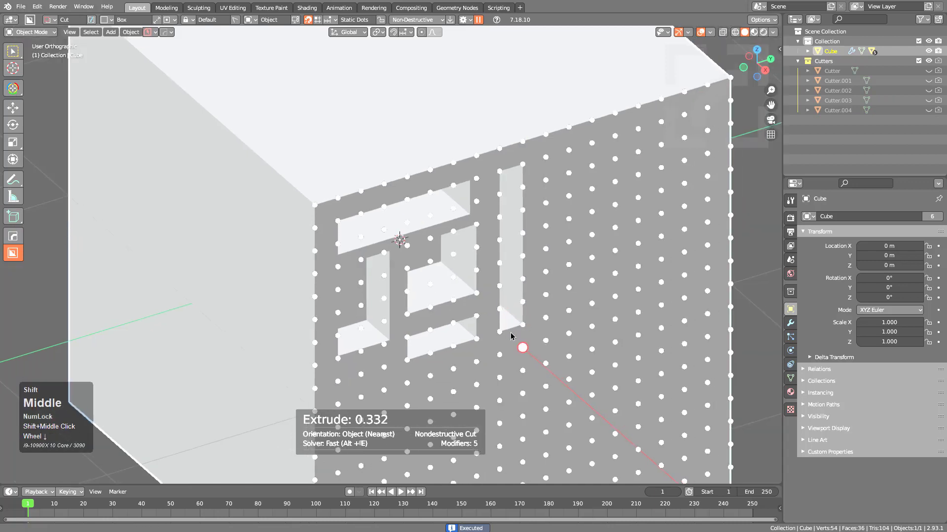
Step: Set the cutter shape to Ngon and plot its upper outline dot to dot from beside the tall slot toward the face's far edge
scroll(502, 311, "up", 5)
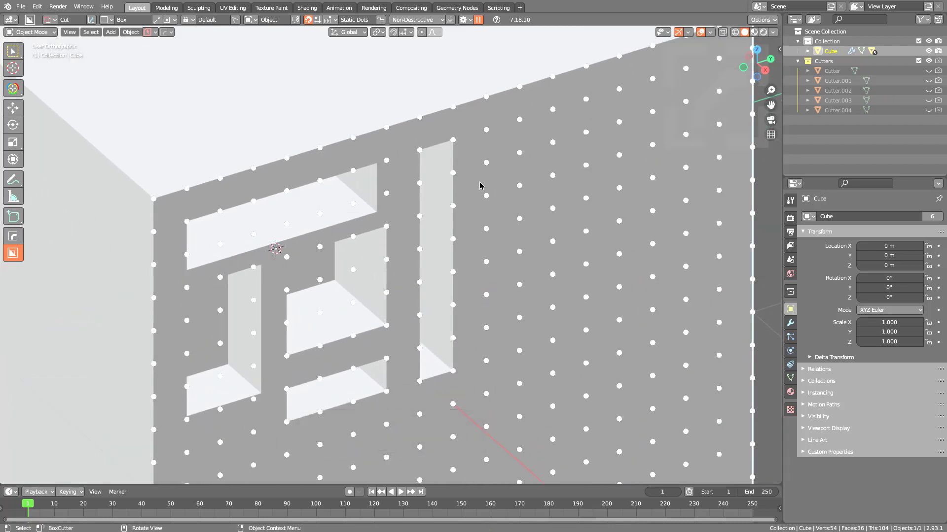
key("d")
left_click(473, 196)
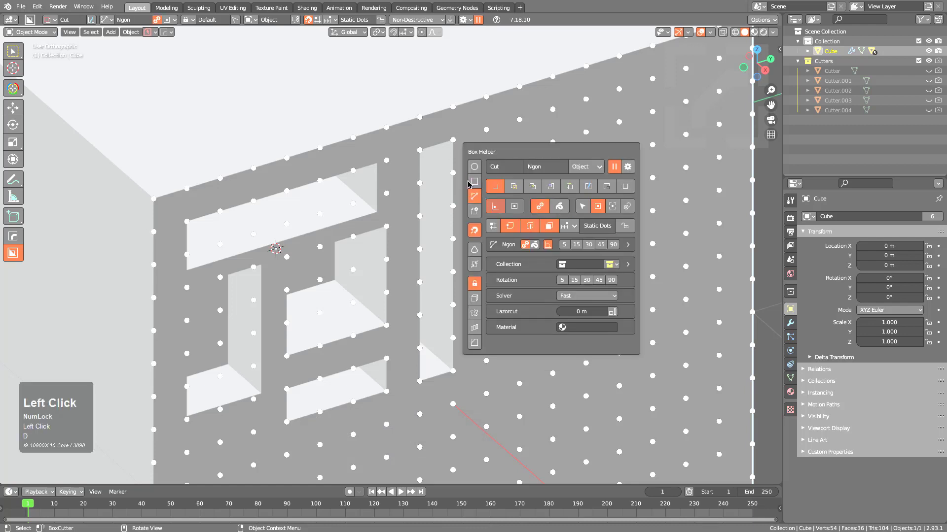
mouse_move(486, 130)
left_mouse_down()
mouse_move(534, 123)
mouse_move(552, 109)
left_mouse_up()
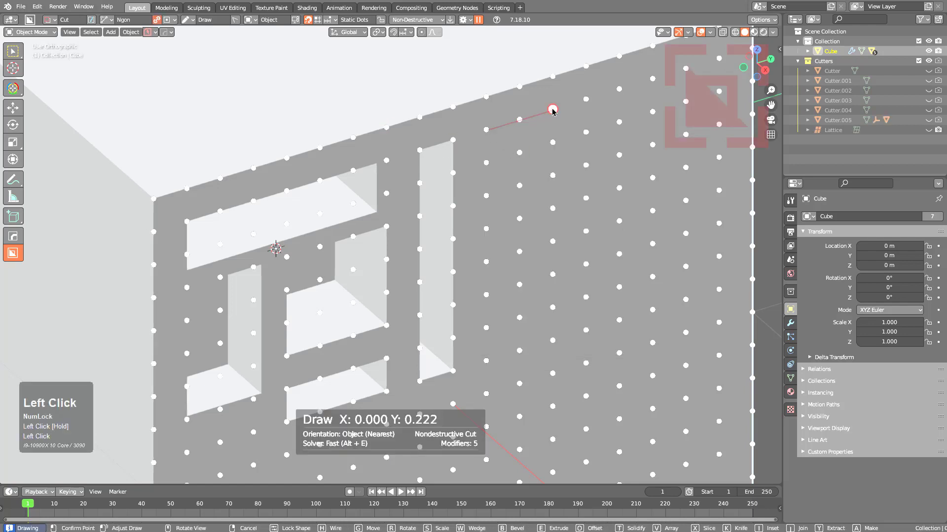
left_click(586, 131)
left_click(652, 112)
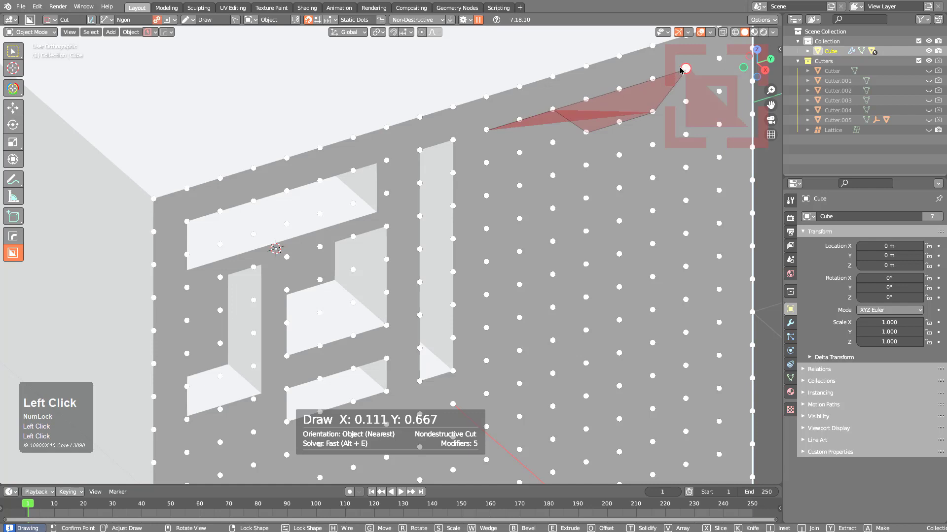
left_click(686, 68)
left_click(723, 60)
left_click(719, 126)
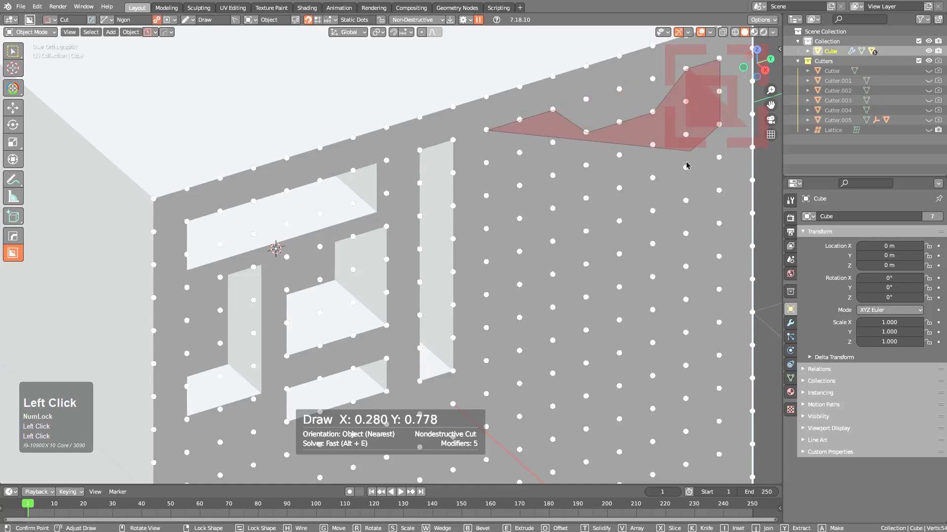
Step: Complete the Ngon's stepped lower outline back toward the tall slot and cut it 2.015 deep through the cube
left_click(684, 197)
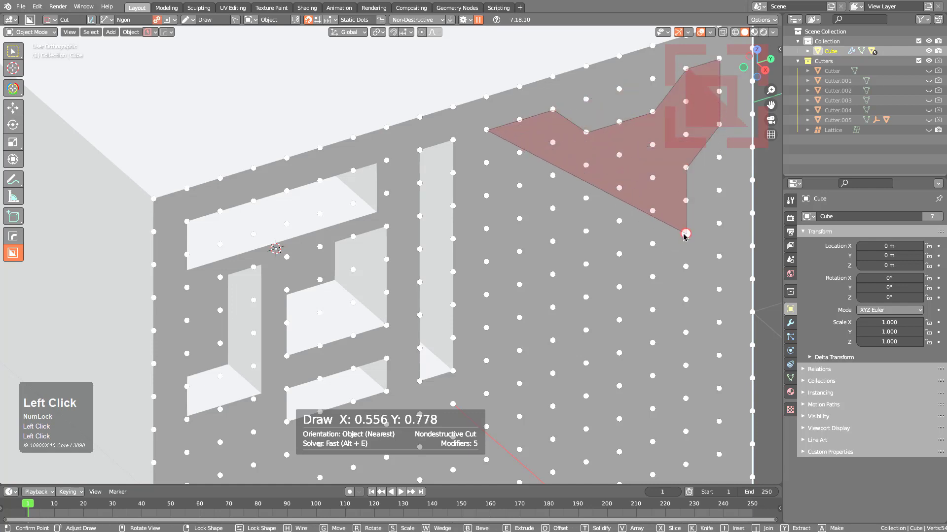
left_click(684, 235)
left_click(653, 245)
left_click(586, 299)
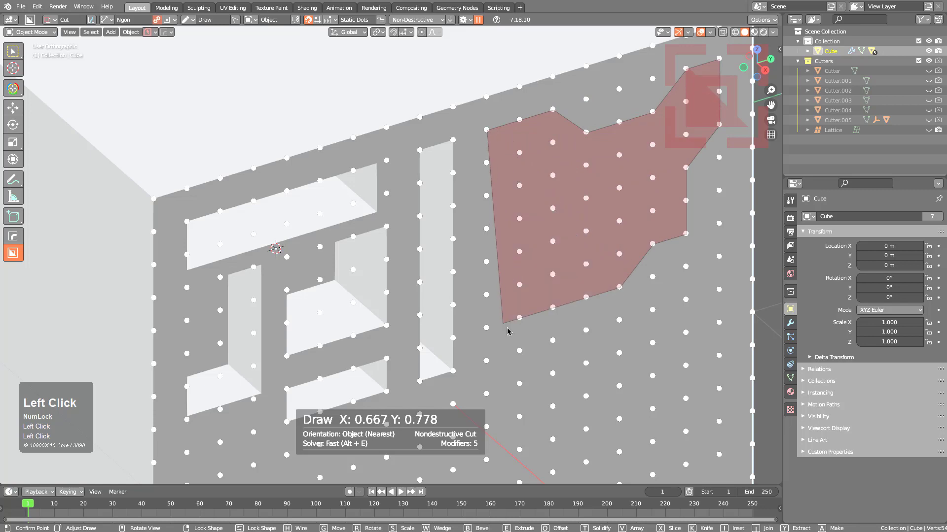
double_click(486, 329)
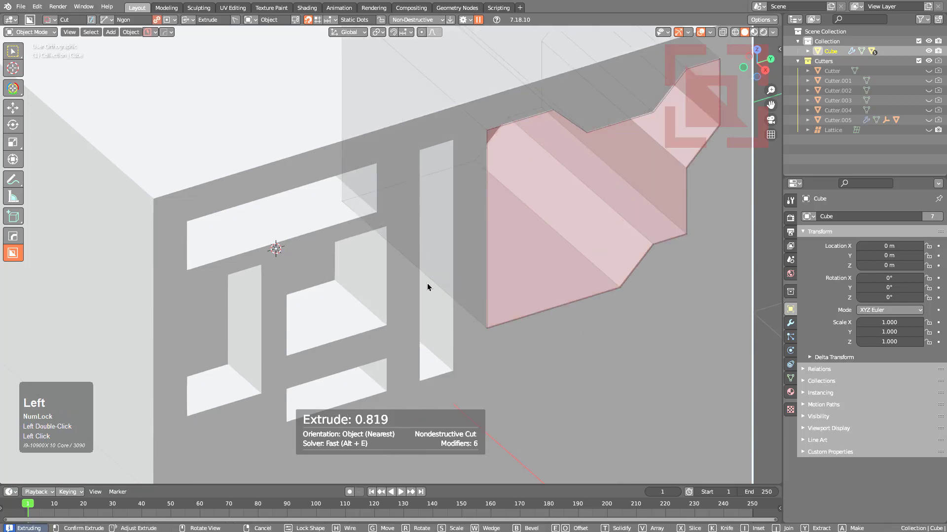
left_click(149, 77)
scroll(436, 200, "down", 3)
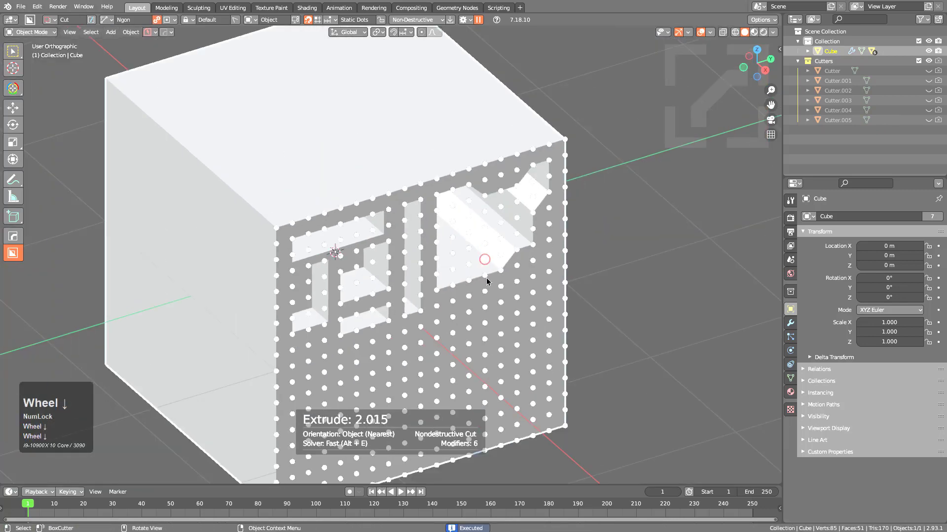
Step: Enable Alignment Preview in the snapping options and return to regular dots around the pocket cuts
scroll(481, 281, "up", 3)
left_click(328, 20)
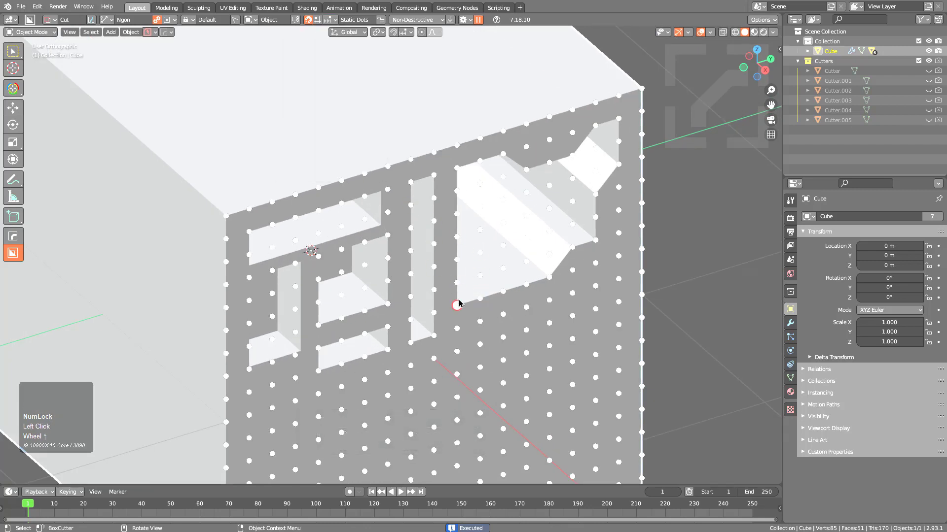
left_click(331, 20)
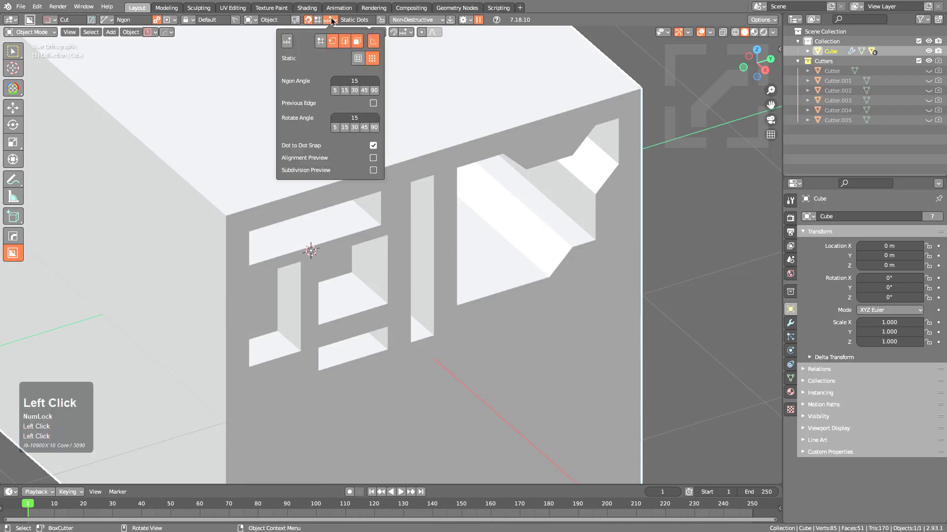
scroll(375, 157, "down", 1)
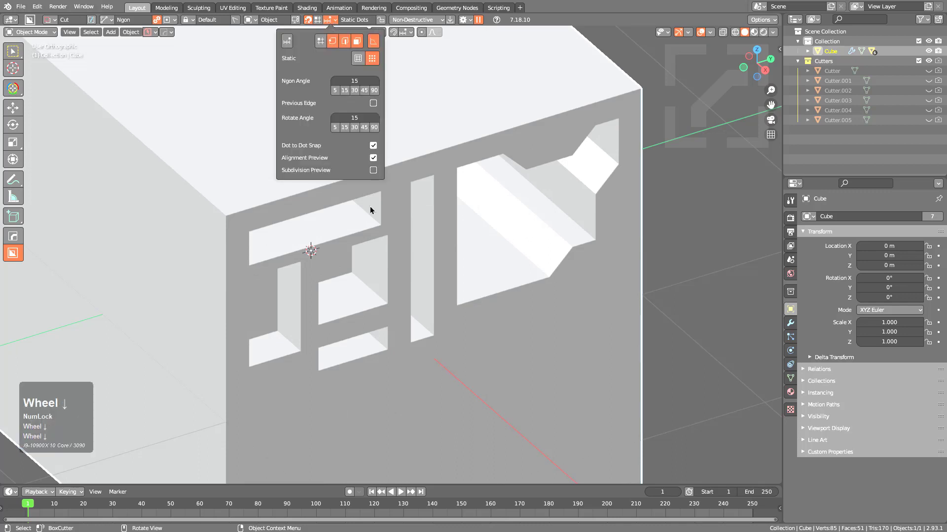
middle_click_drag(294, 271, 428, 216, "shift")
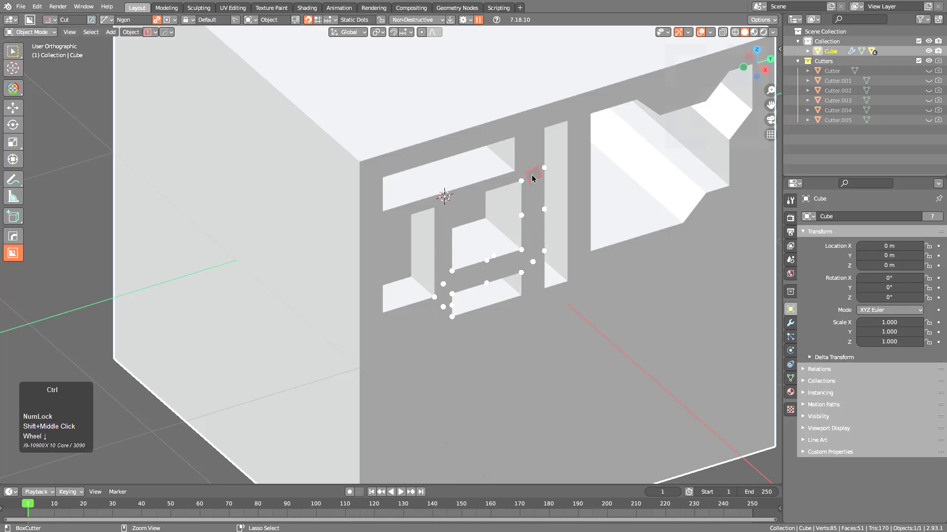
key("shift+v")
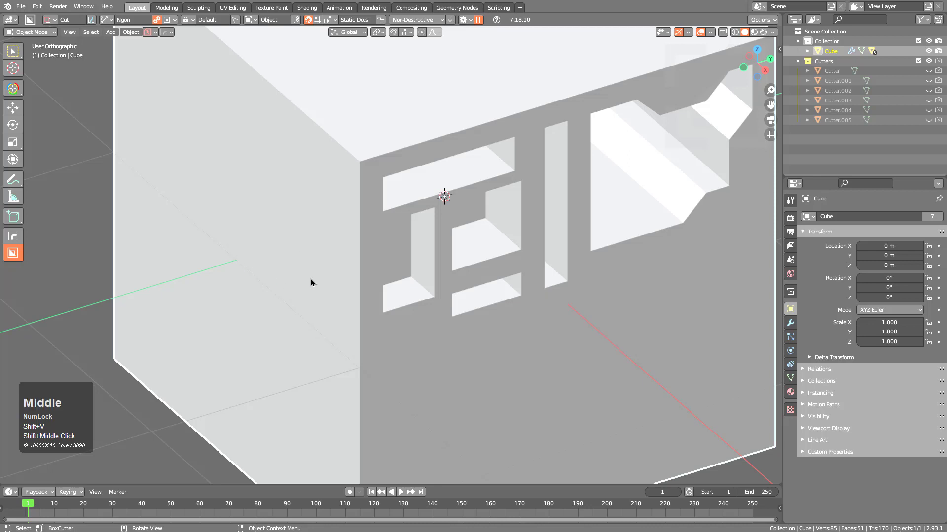
Step: Connect two opposite corner vertices of the adjacent uncut side face with a diagonal edge in Edit Mode, and return to Object Mode
middle_click_drag(312, 281, 360, 274)
scroll(360, 273, "down", 3)
key("Tab")
left_click(232, 128)
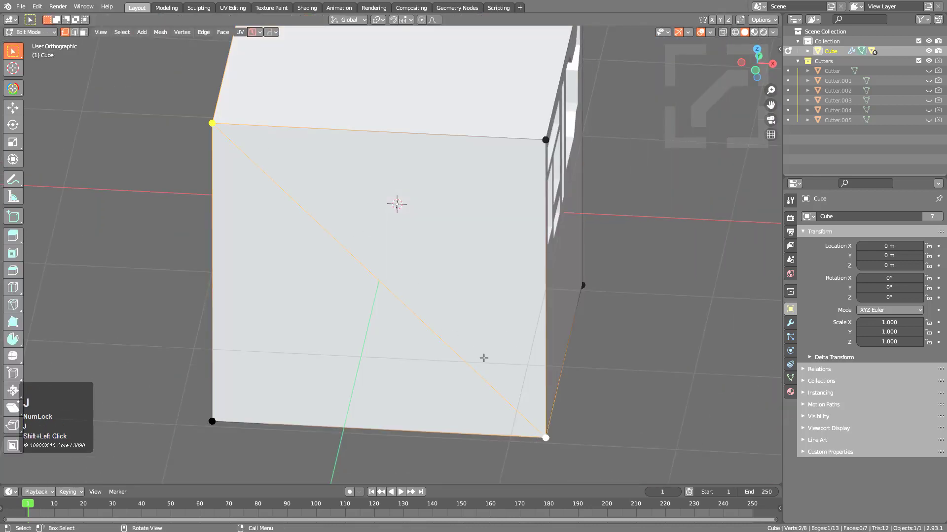
key("Tab")
Step: Abandon an Ngon outline started at the diagonal's midpoint on the uncut side face and switch the cutter shape to Box
left_click(382, 290, "ctrl")
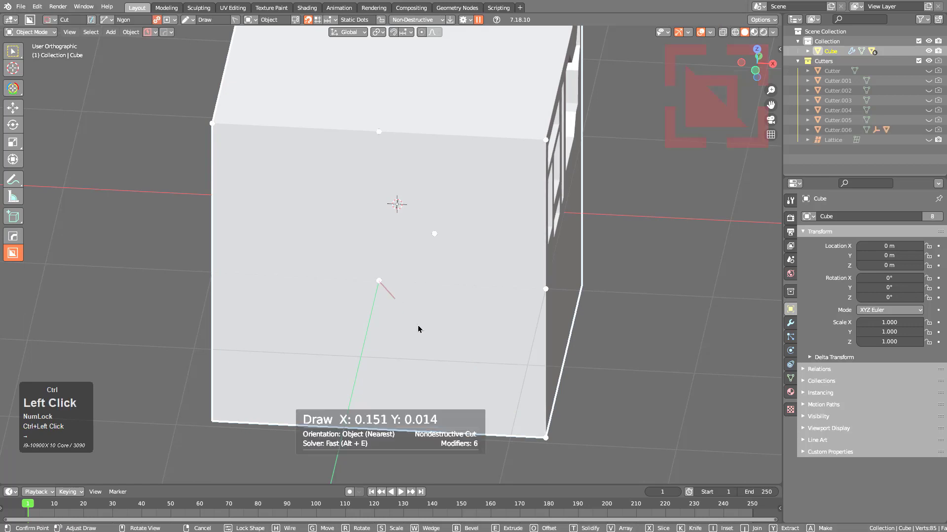
left_click(457, 355)
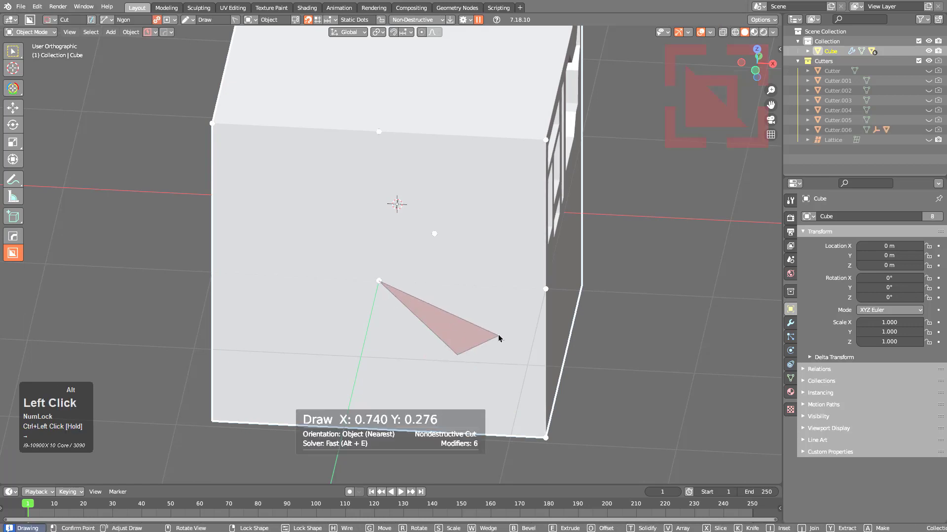
key("d")
left_click(494, 315)
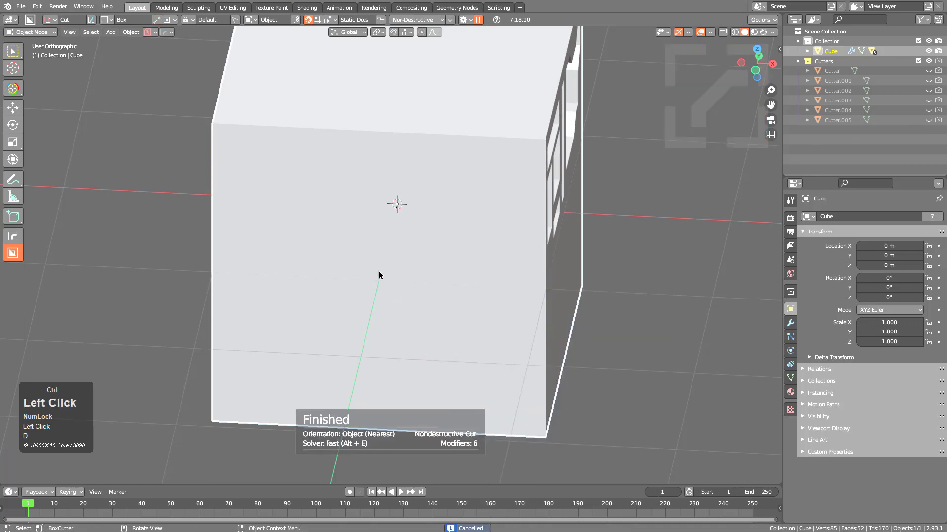
Step: Cut two box slots aligned to the side face's diagonal edge, a wide one 0.548 deep and a narrower one beside it 0.610 deep
left_click_drag(376, 280, 458, 381, "ctrl")
left_click(380, 282)
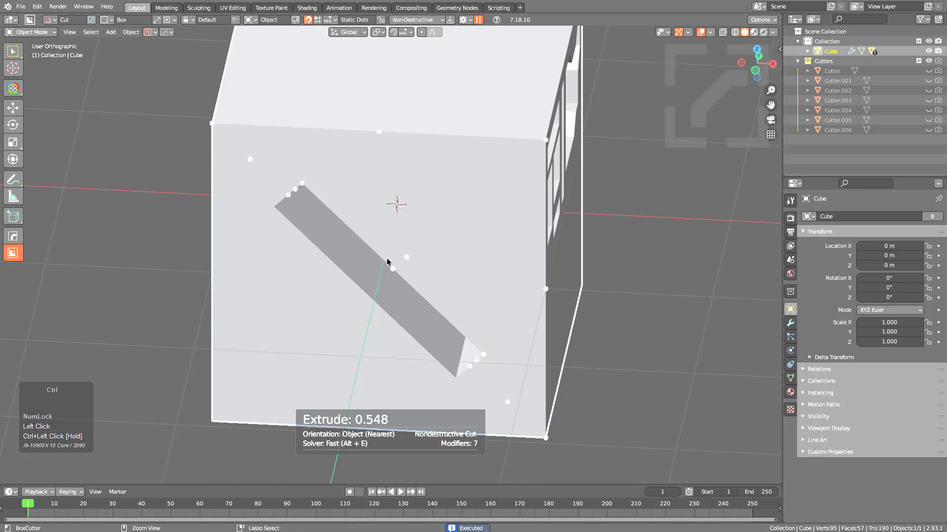
mouse_move(403, 259)
left_mouse_down("ctrl")
mouse_move(454, 317)
mouse_move(463, 295)
left_mouse_up("ctrl")
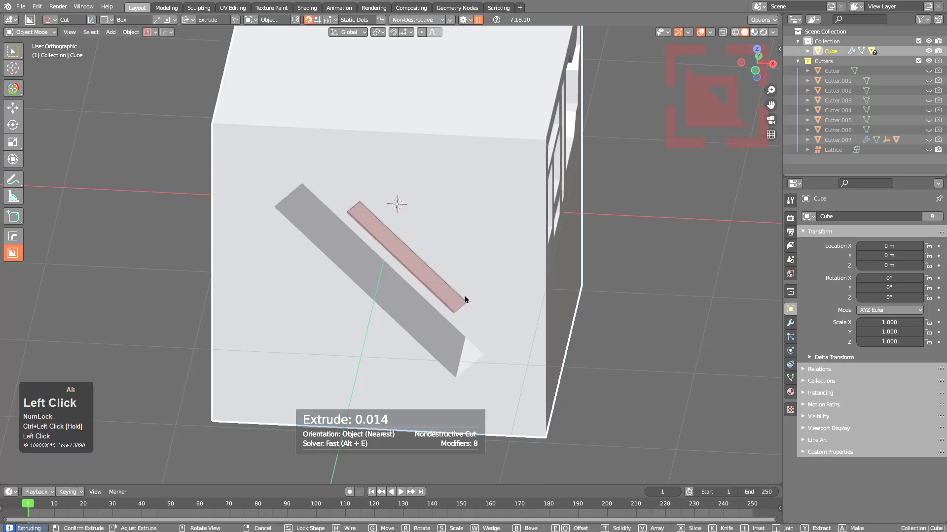
left_click(416, 228)
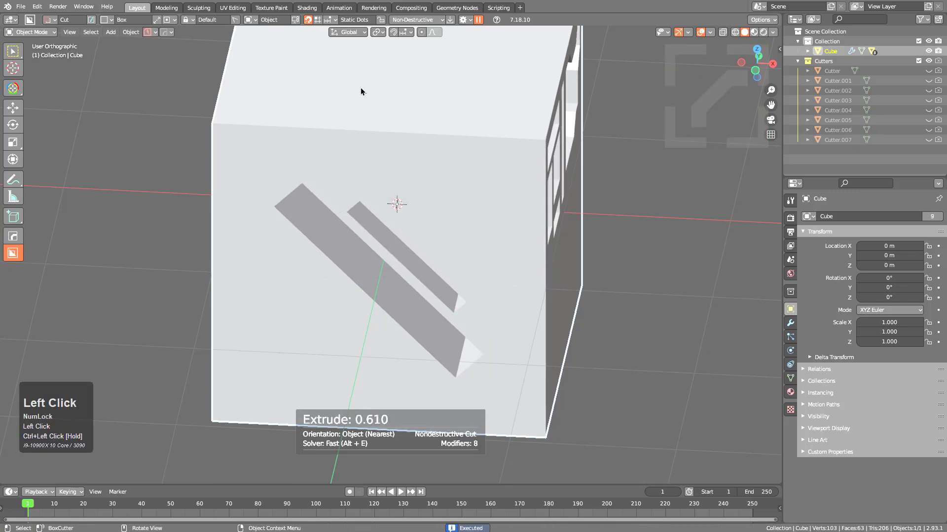
Step: Enable Subdivision Preview in the snapping options and subdivide the top face's snapping dots into a six-by-six grid
left_click(339, 25)
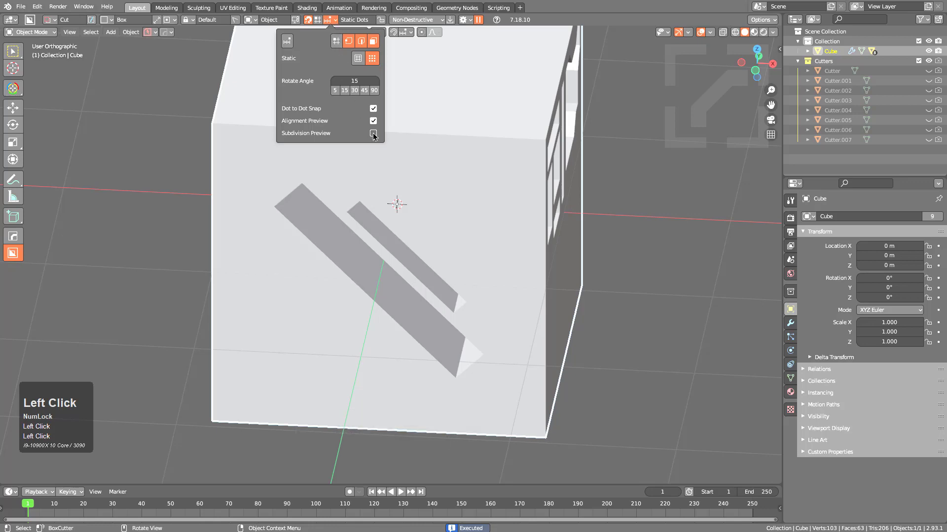
middle_click_drag(375, 163, 357, 191)
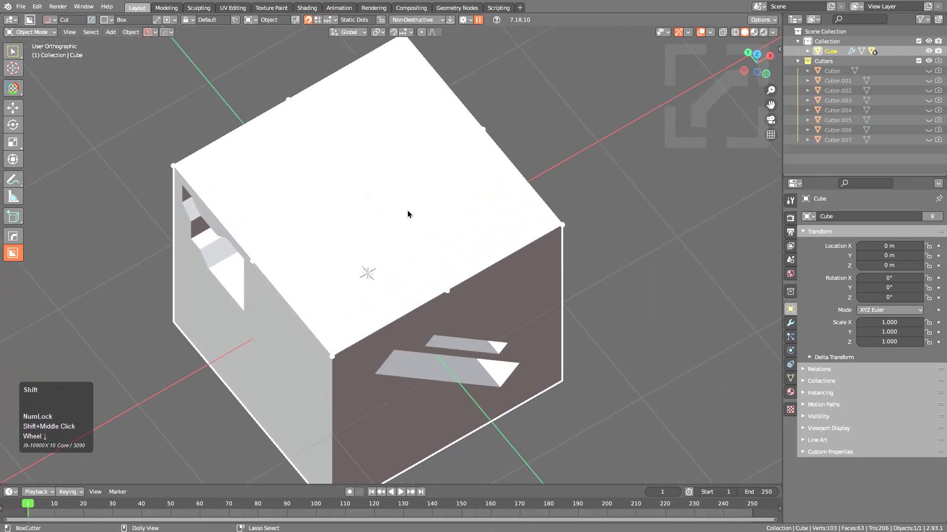
scroll(408, 214, "up", 5, "shift")
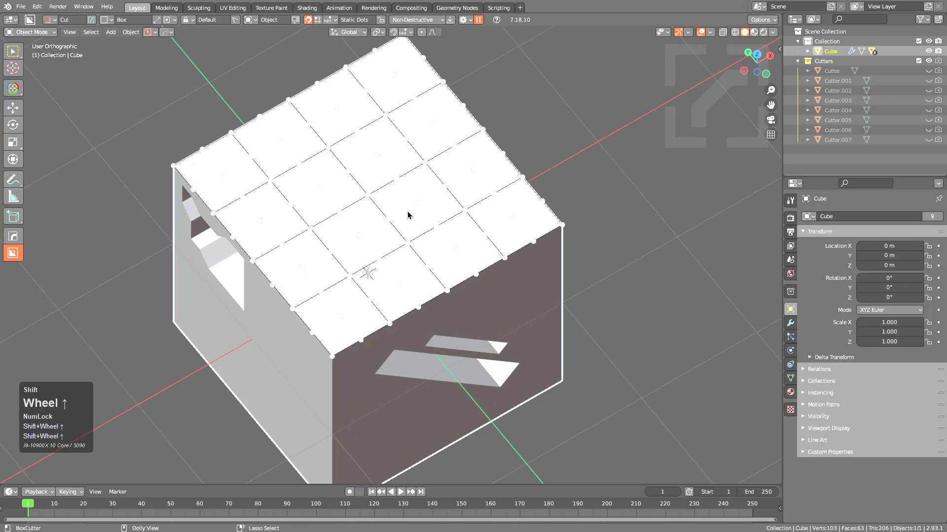
scroll(407, 214, "up", 2, "shift")
scroll(329, 211, "up", 4)
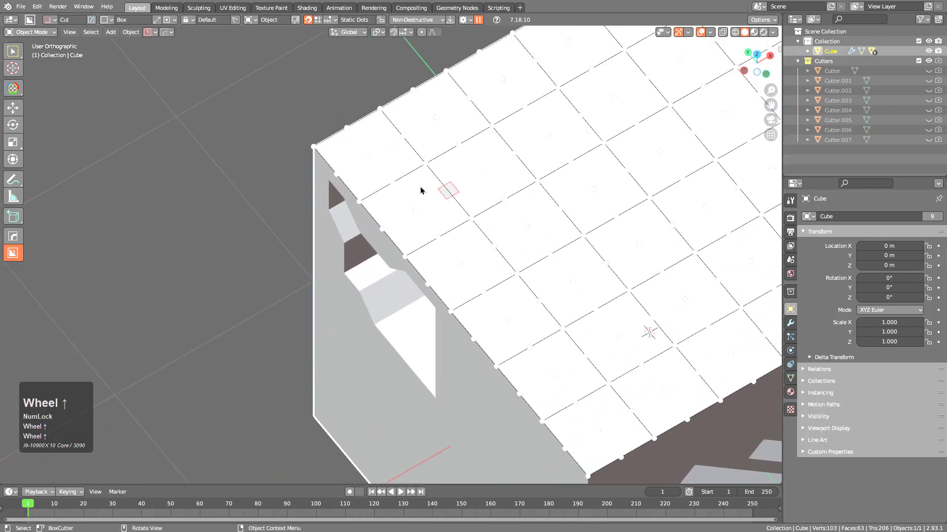
middle_click_drag(544, 204, 454, 207, "shift")
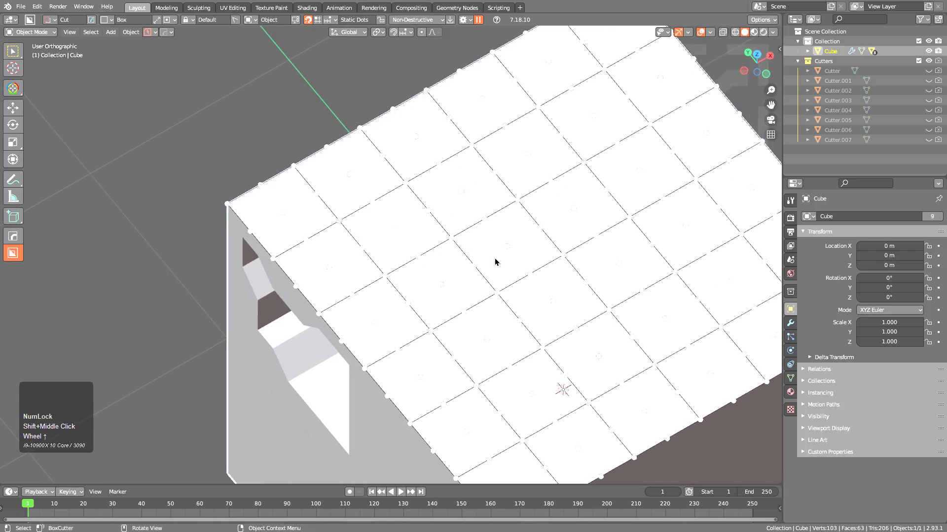
scroll(531, 265, "down", 2)
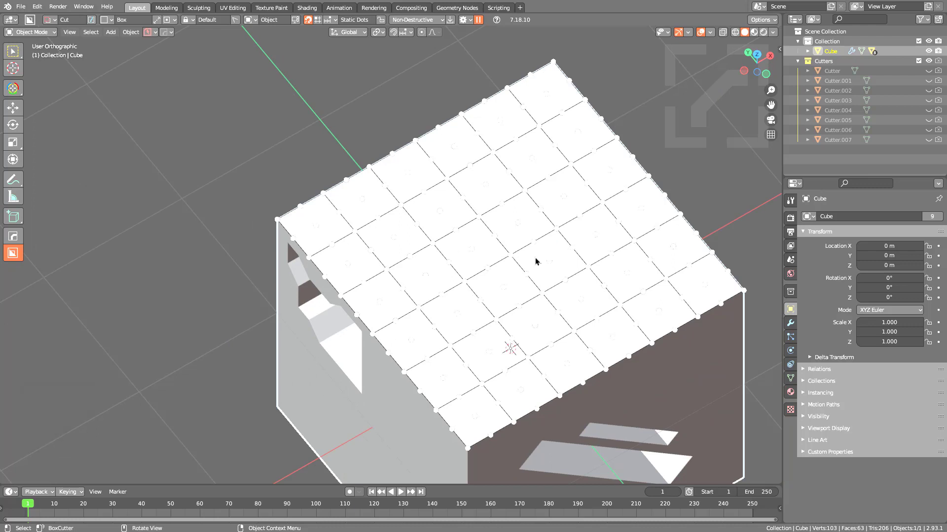
Step: Cut a 0.312 deep box pocket centred on a grid cell of the top face and repeat it in the next two cells of that row
left_click_drag(475, 248, 499, 256)
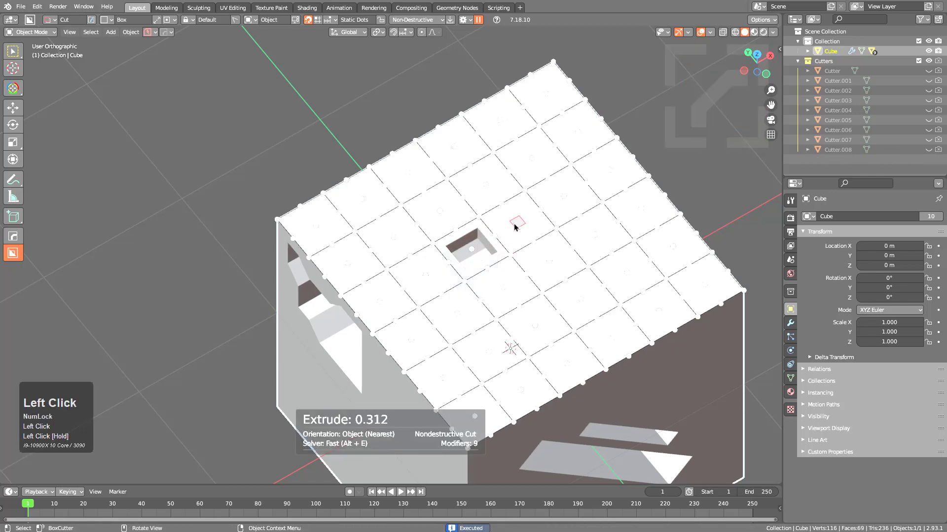
double_click(515, 223, "ctrl")
left_click(560, 198, "ctrl")
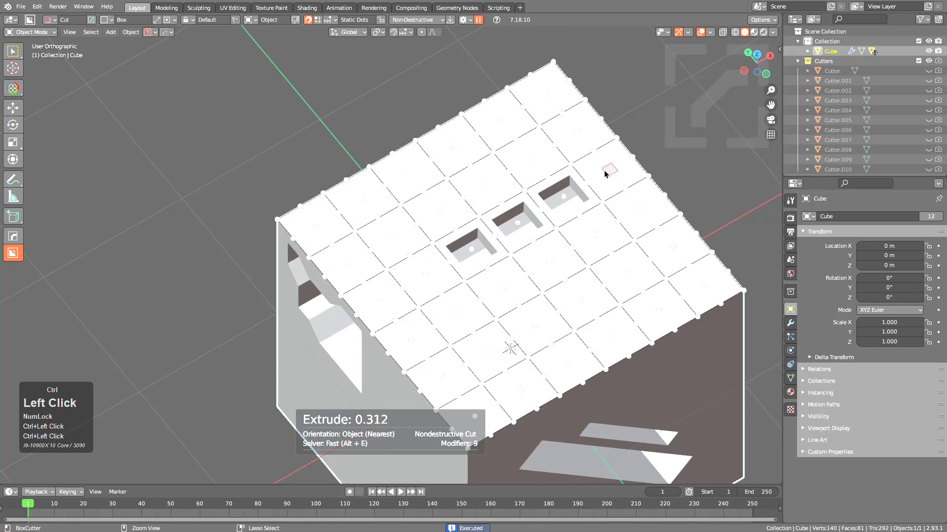
Step: Cut square pockets into the cube's top face at the static dots, completing a six-row by four-column array
left_click(607, 174, "ctrl")
left_click(640, 211, "ctrl")
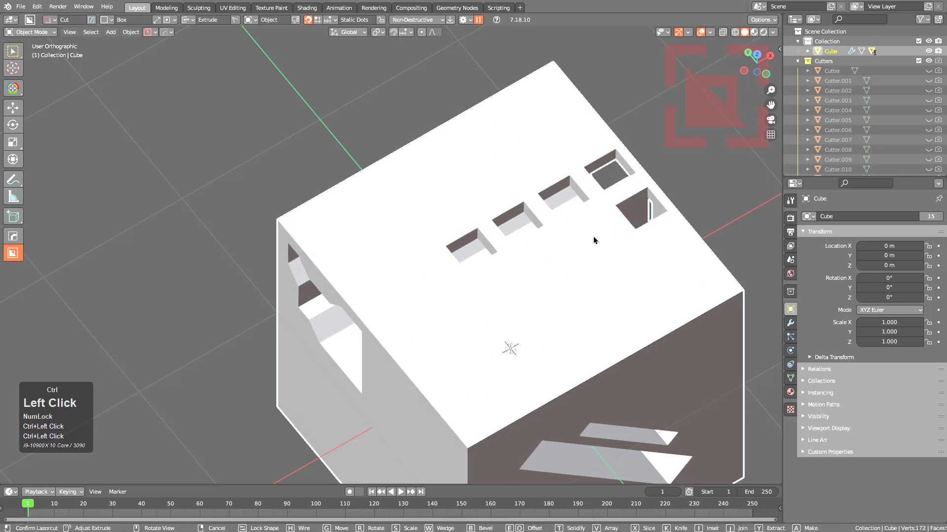
left_click(594, 237, "ctrl")
left_click(548, 260, "ctrl")
left_click(503, 286, "ctrl")
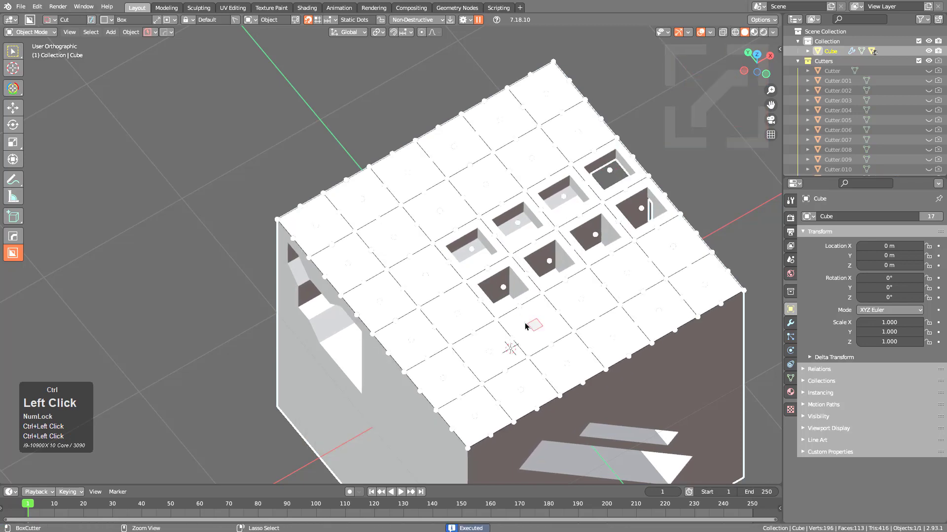
left_click(534, 325, "ctrl")
left_click(580, 299, "ctrl")
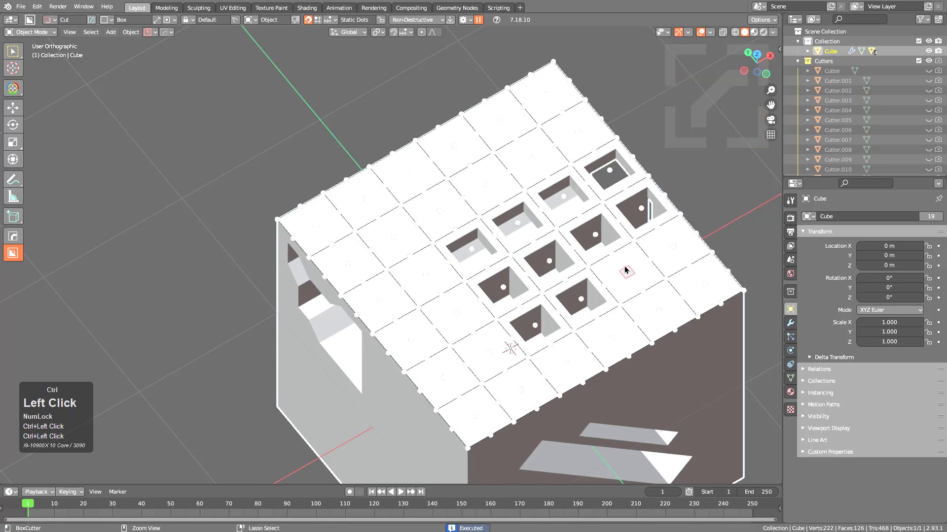
left_click(626, 272, "ctrl")
left_click(672, 251, "ctrl")
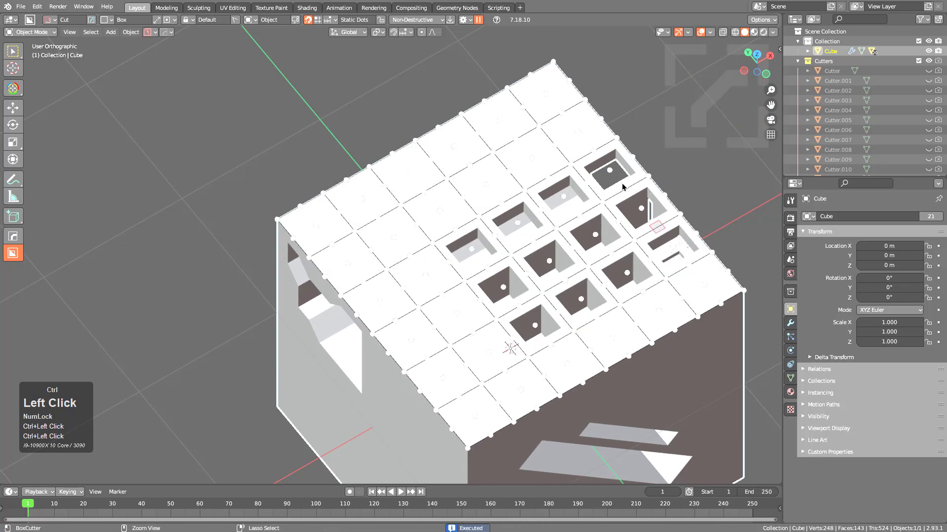
left_click(578, 134, "ctrl")
left_click(532, 158, "ctrl")
left_click(490, 188, "ctrl")
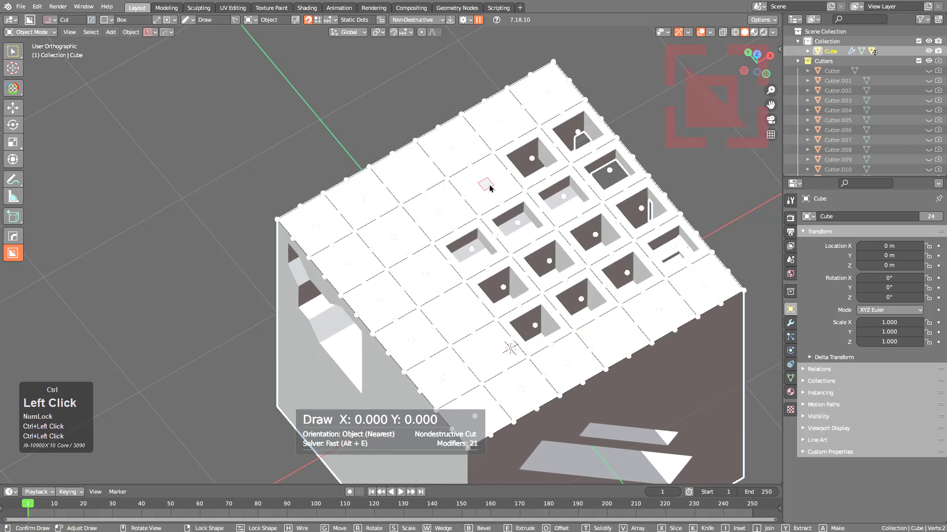
left_click(438, 211, "ctrl")
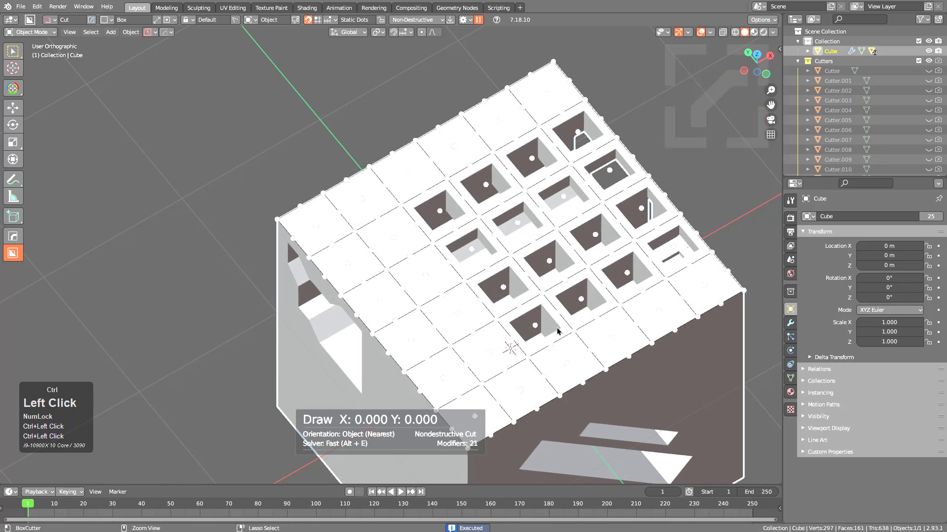
left_click(567, 364, "ctrl")
left_click(613, 340, "ctrl")
left_click(659, 312, "ctrl")
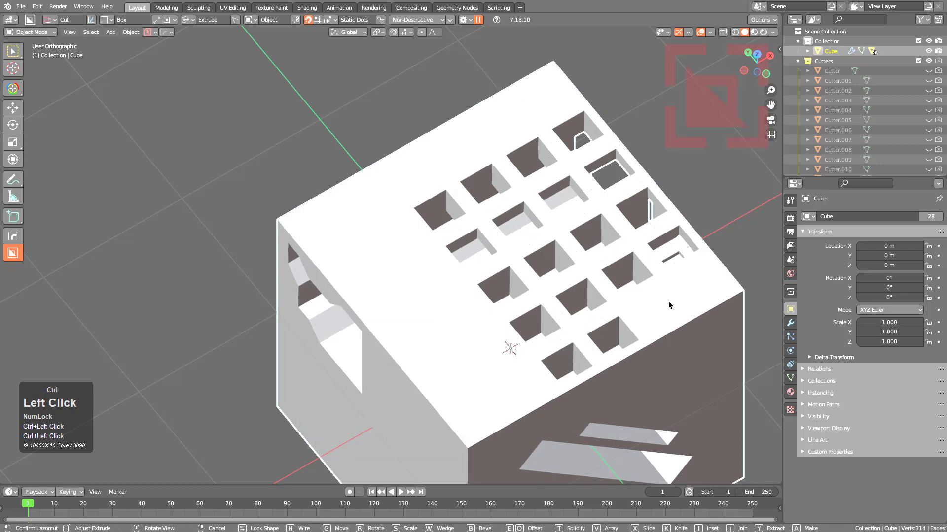
left_click(707, 286, "ctrl")
left_click(547, 99, "ctrl")
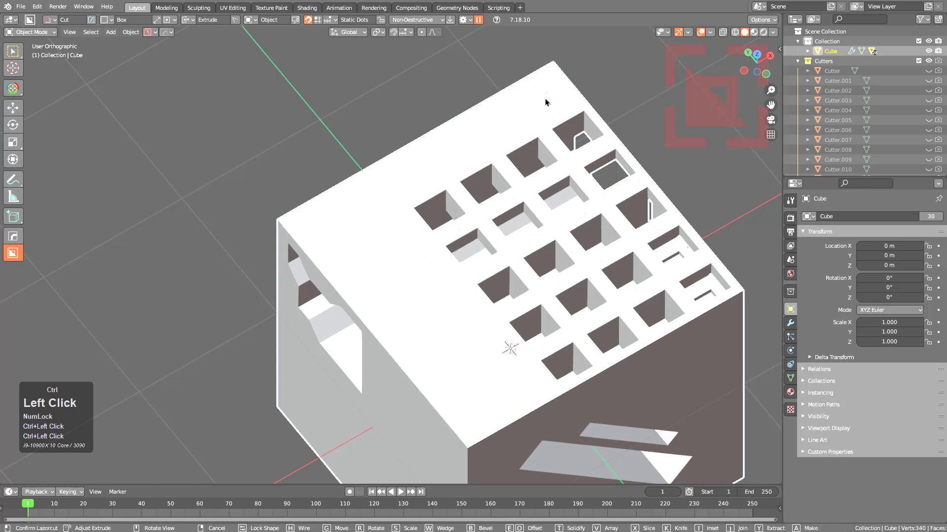
left_click(501, 121, "ctrl")
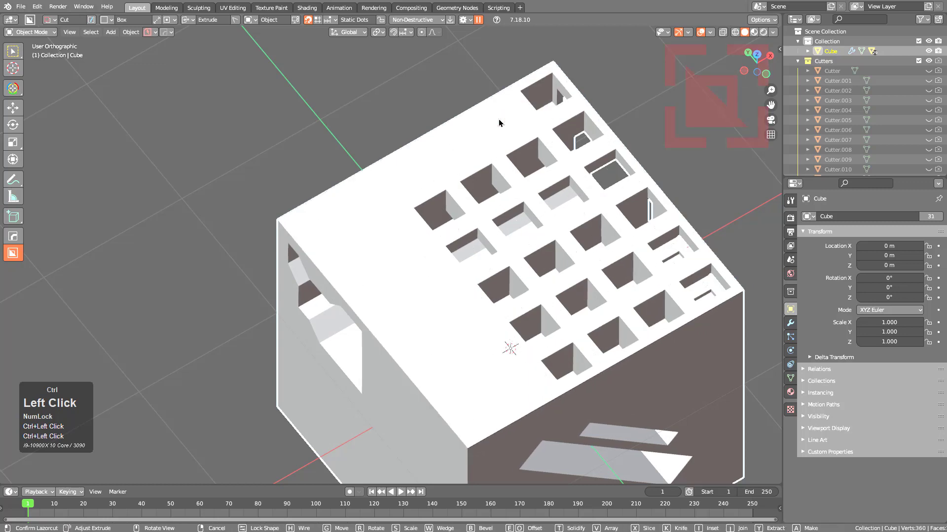
left_click(438, 153, "ctrl")
left_click(408, 175, "ctrl")
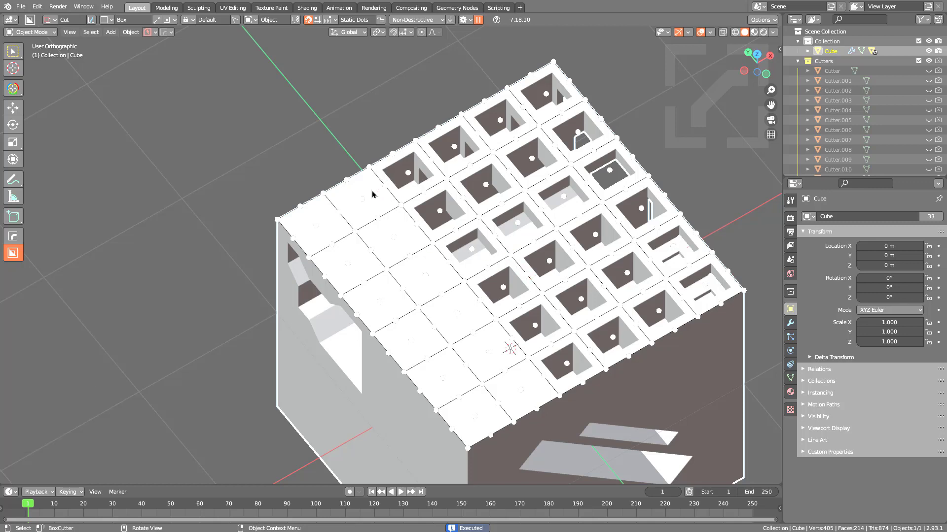
Step: Draw one long box cut diagonally across the uncut cells beside the pocket array on the top face
mouse_move(365, 199)
left_mouse_down()
mouse_move(423, 385)
mouse_move(468, 418)
mouse_move(471, 436)
left_mouse_up()
left_click(402, 240)
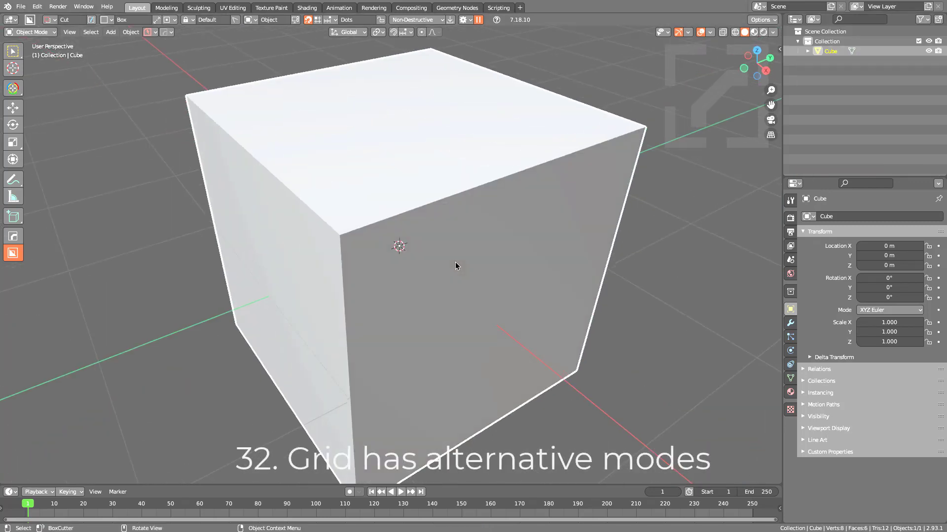
Step: Switch the cutter snapping for the new cube from Dots to Grid
key("ctrl")
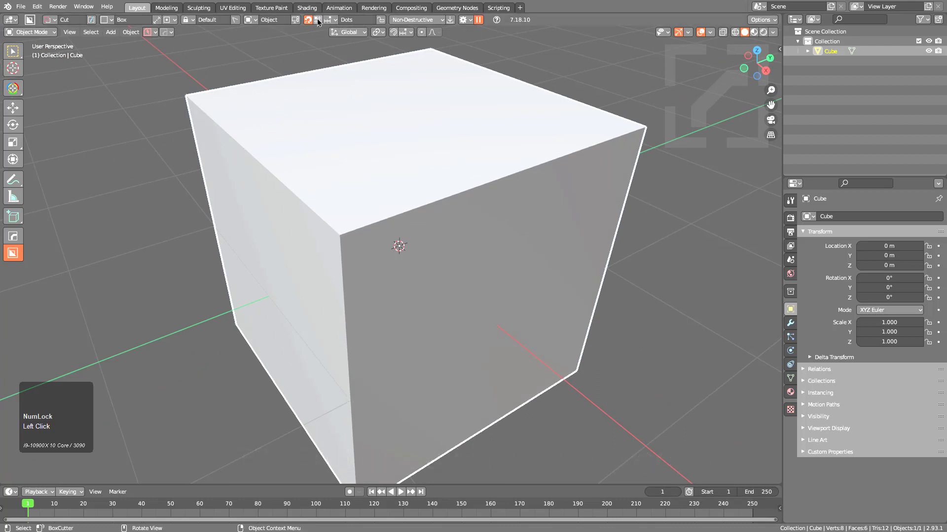
scroll(455, 301, "down", 3)
middle_click_drag(455, 301, 329, 66)
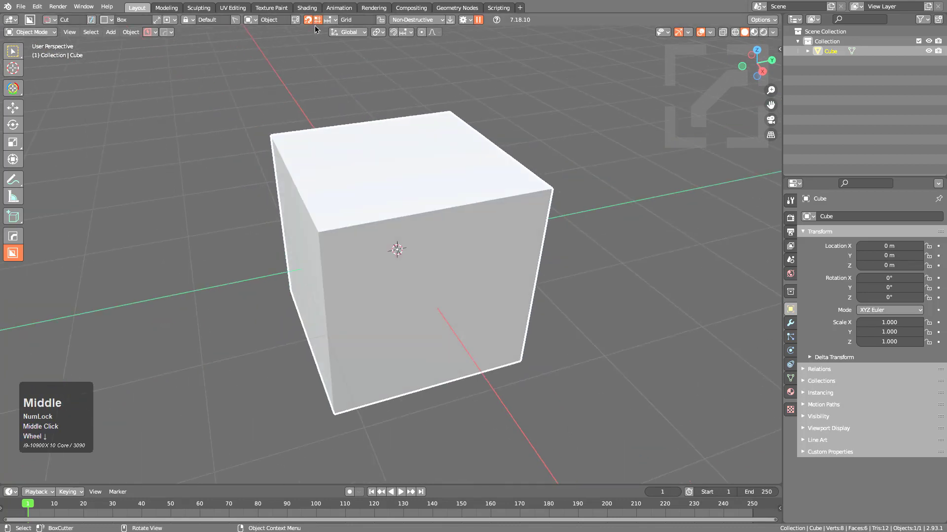
Step: Reduce the snapping grid size to 0.09 and cut a tall, narrow slot about 2.015 deep near the front face's side edge
scroll(380, 274, "down", 2, "ctrl")
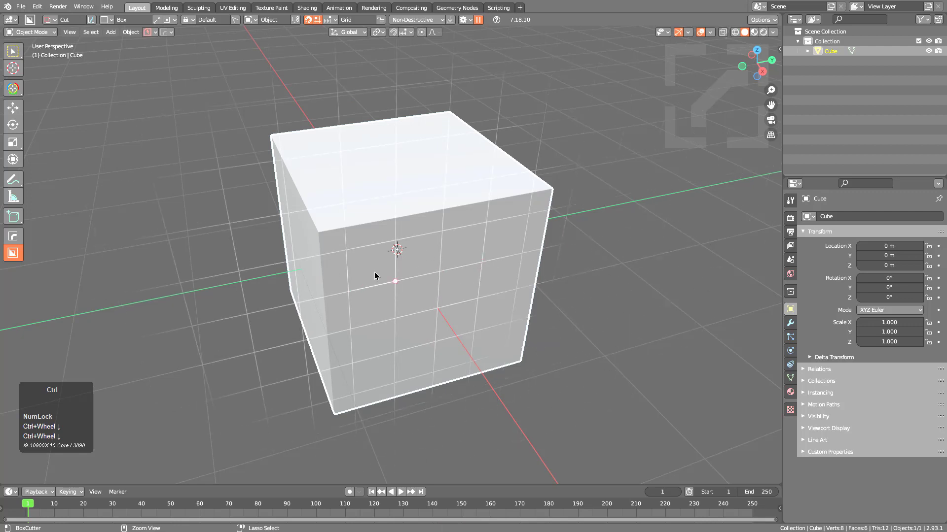
scroll(401, 265, "down", 1, "ctrl")
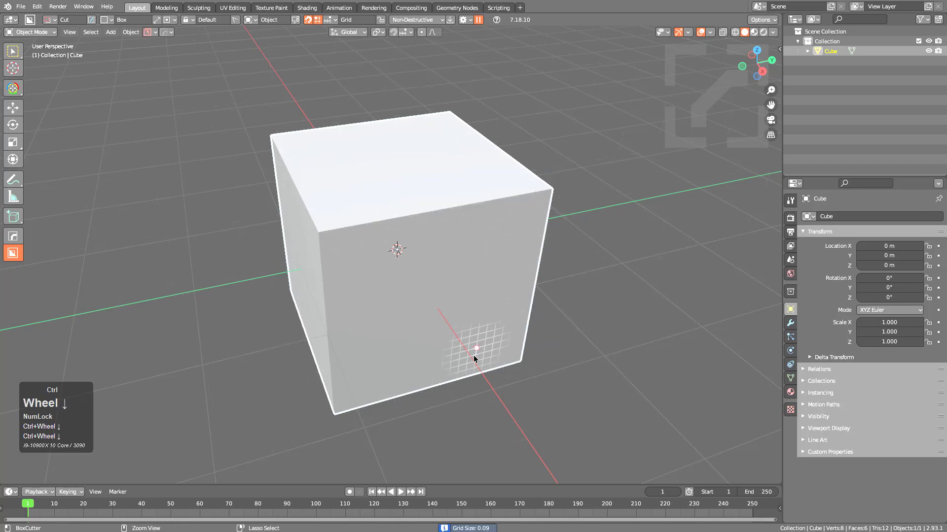
mouse_move(336, 246)
left_mouse_down("ctrl")
mouse_move(371, 368)
mouse_move(370, 399)
left_mouse_up("ctrl")
left_click(274, 170)
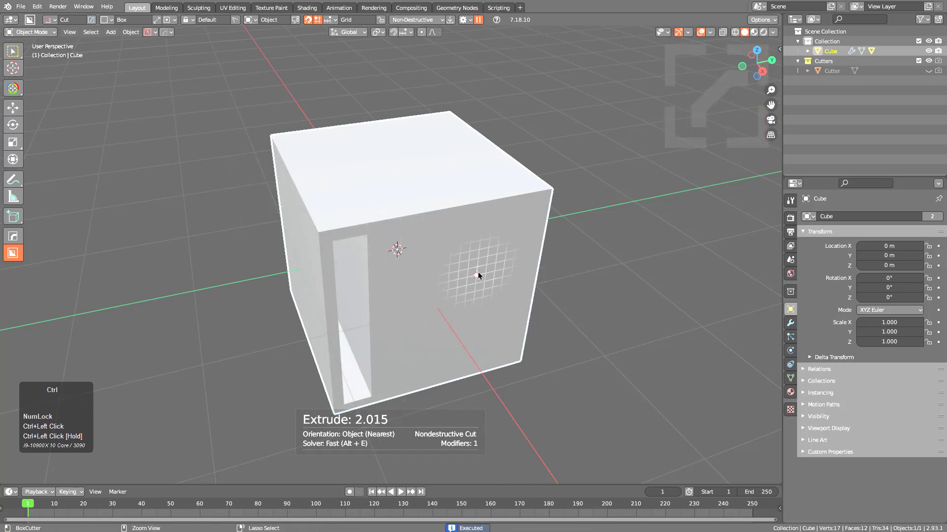
Step: Change the snapping grid type to Static Grid
left_click(331, 20)
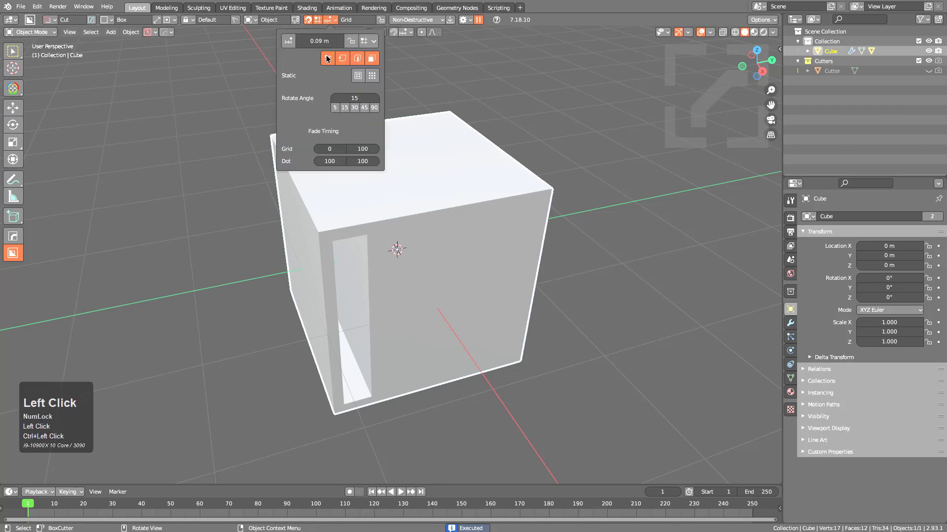
left_click(357, 76)
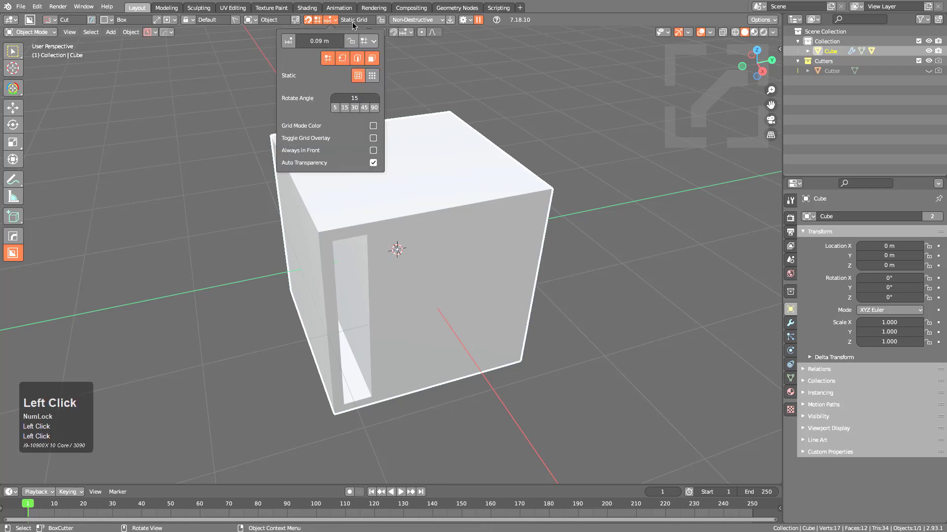
left_click(330, 21)
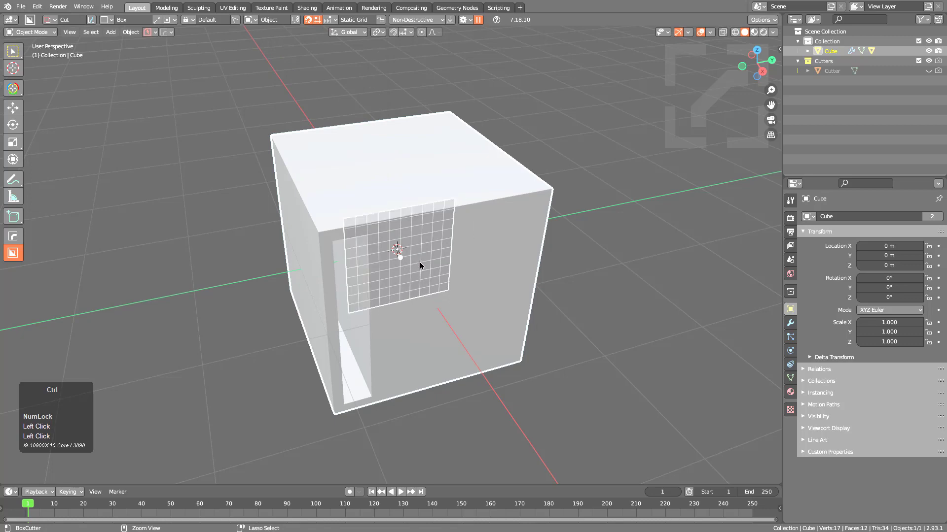
Step: Set the static grid's unit size to 0.30 and pin the grid on the cube's front face
scroll(427, 254, "up", 2, "ctrl")
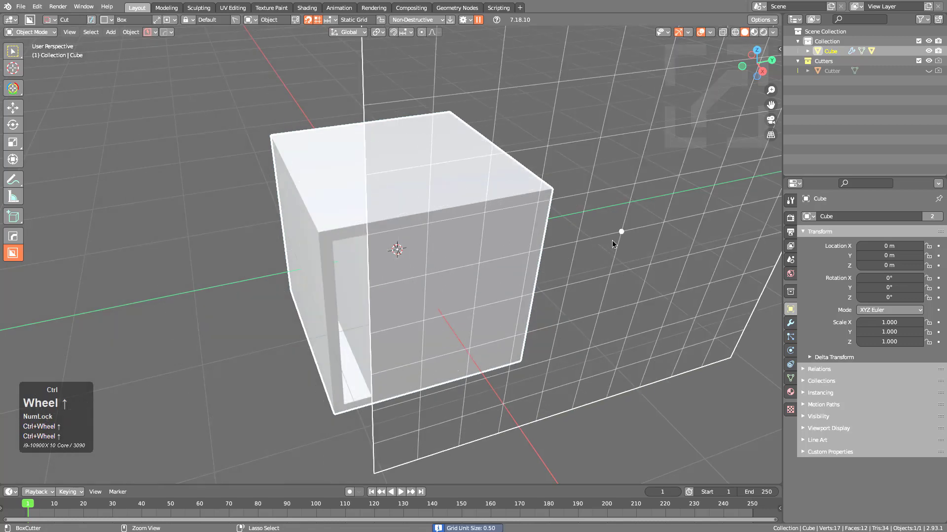
scroll(498, 249, "down", 1, "ctrl")
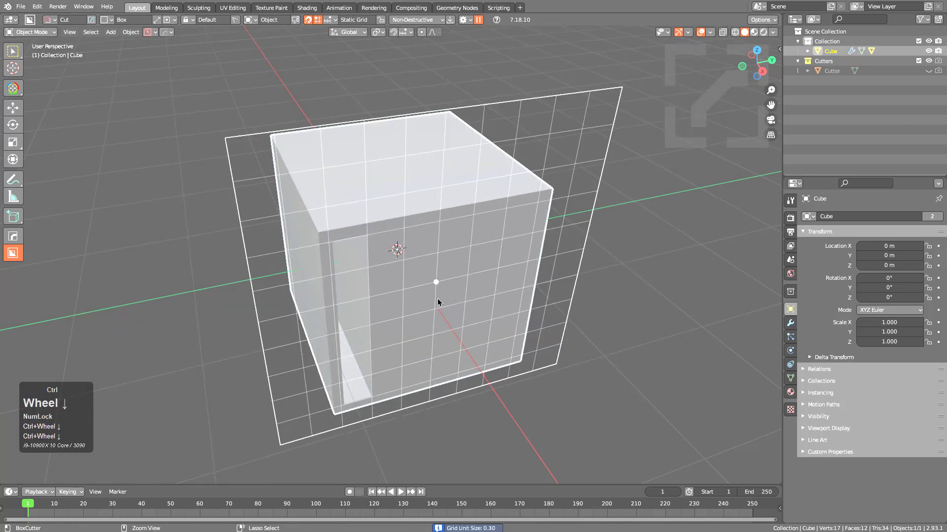
right_click(468, 303, "ctrl")
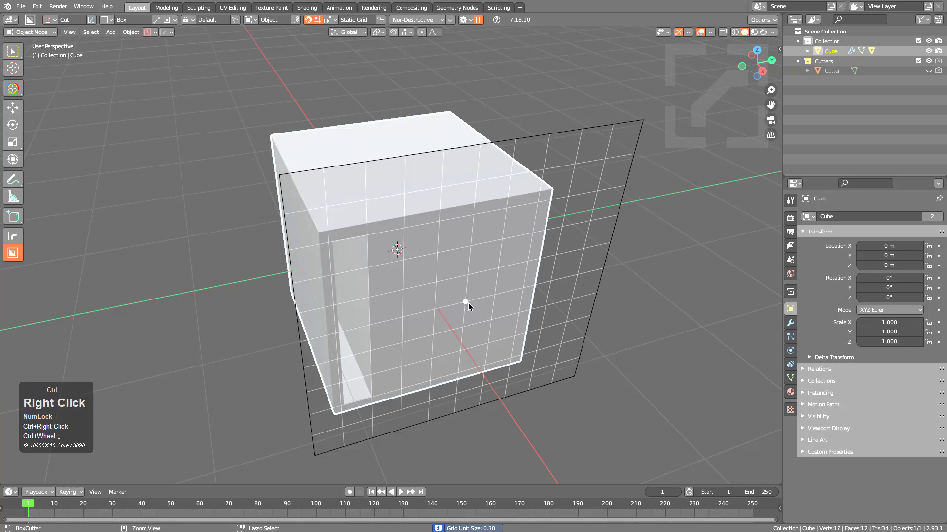
Step: Try widening the pinned grid beyond the cube and varying its subdivision density, and dismiss the grid
middle_click_drag(546, 308, 431, 310)
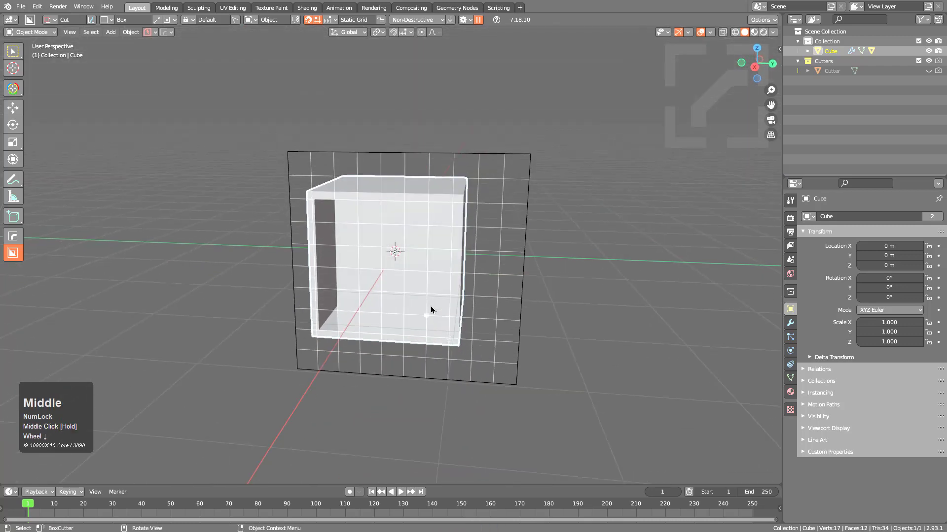
mouse_move(401, 274)
middle_mouse_down()
mouse_move(401, 249)
mouse_move(417, 269)
mouse_move(403, 265)
middle_mouse_up()
mouse_move(403, 264)
right_mouse_down("ctrl+shift")
mouse_move(669, 341)
mouse_move(673, 286)
mouse_move(726, 395)
mouse_move(762, 397)
mouse_move(616, 359)
mouse_move(447, 372)
mouse_move(589, 449)
mouse_move(711, 375)
mouse_move(719, 406)
mouse_move(714, 374)
right_mouse_up("ctrl+shift")
scroll(514, 276, "up", 3, "shift")
scroll(515, 276, "down", 1, "shift")
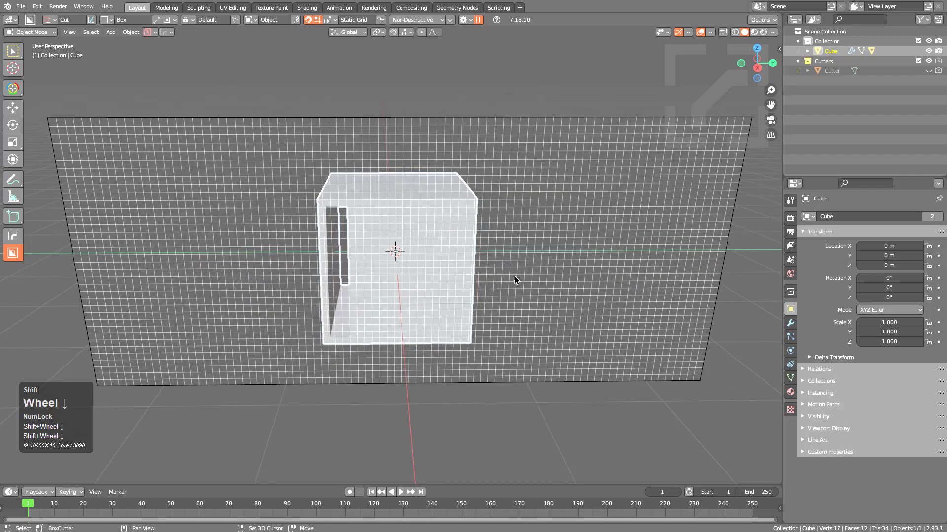
scroll(514, 276, "up", 1, "shift")
scroll(515, 277, "down", 1, "shift")
scroll(513, 276, "up", 1, "shift")
scroll(513, 276, "down", 2, "shift")
right_click(328, 140)
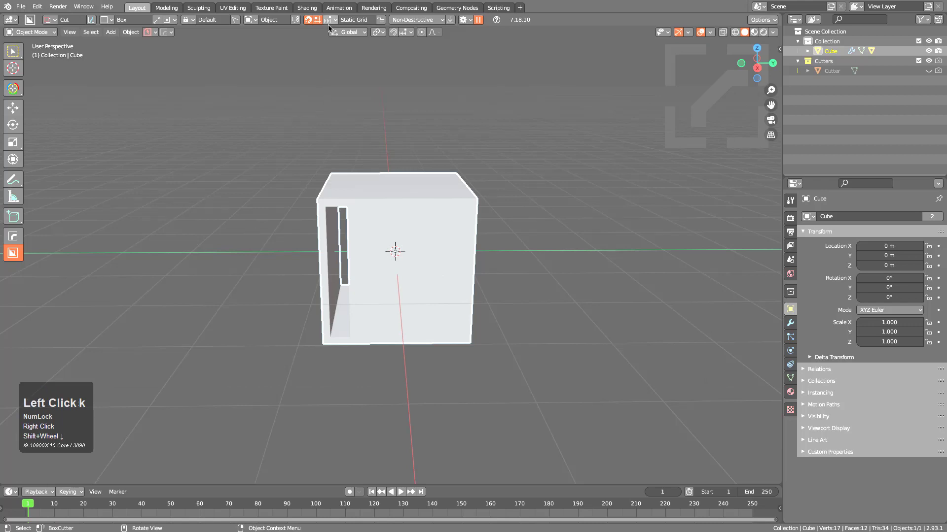
Step: Turn on Grid Mode Color and display the static grid over the cube's front face in Cut mode
left_click(328, 24)
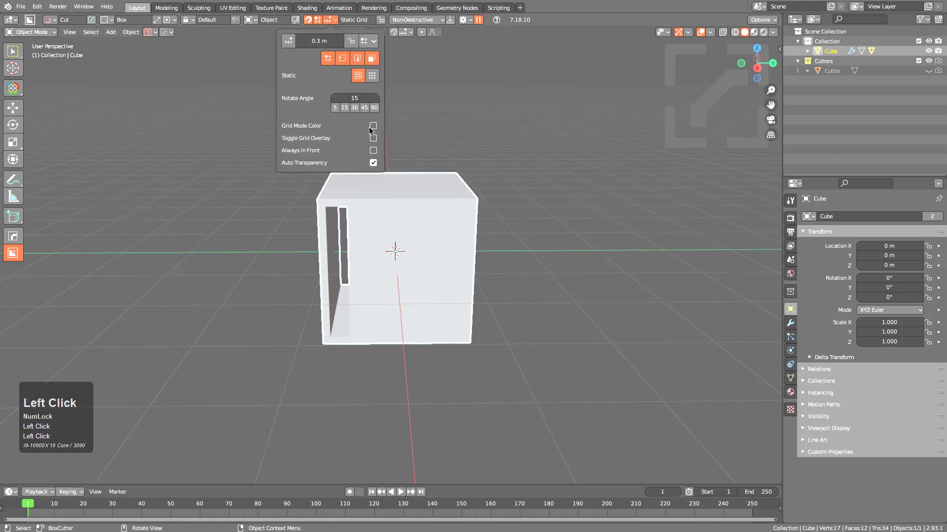
key("ctrl")
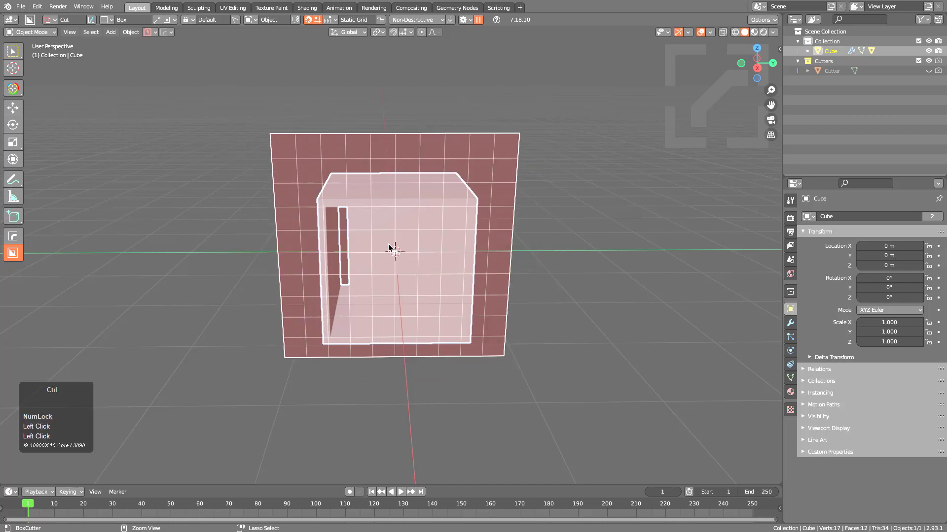
Step: Switch the cutting mode to Slice and to Knife, displaying the static grid on the front face in each mode
key("d")
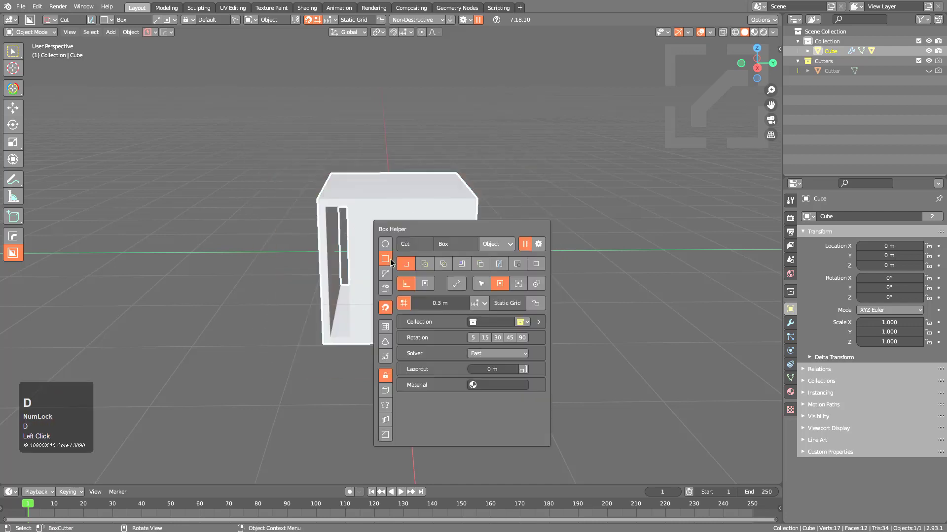
left_click(424, 266)
key("ctrl")
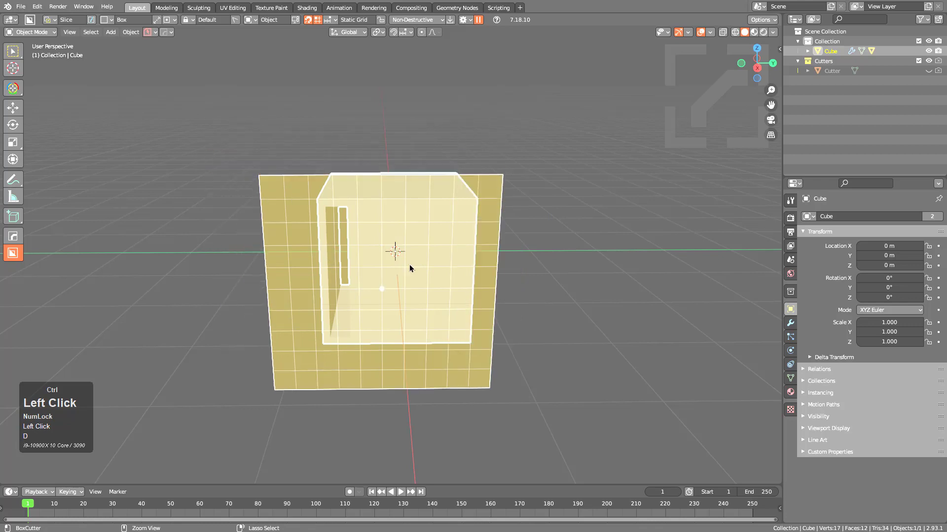
key("d")
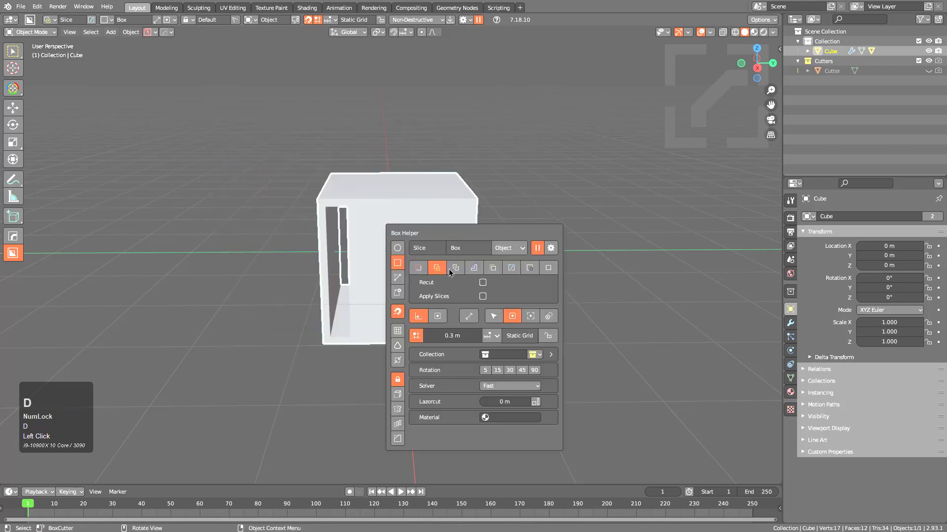
left_click(510, 269)
key("ctrl")
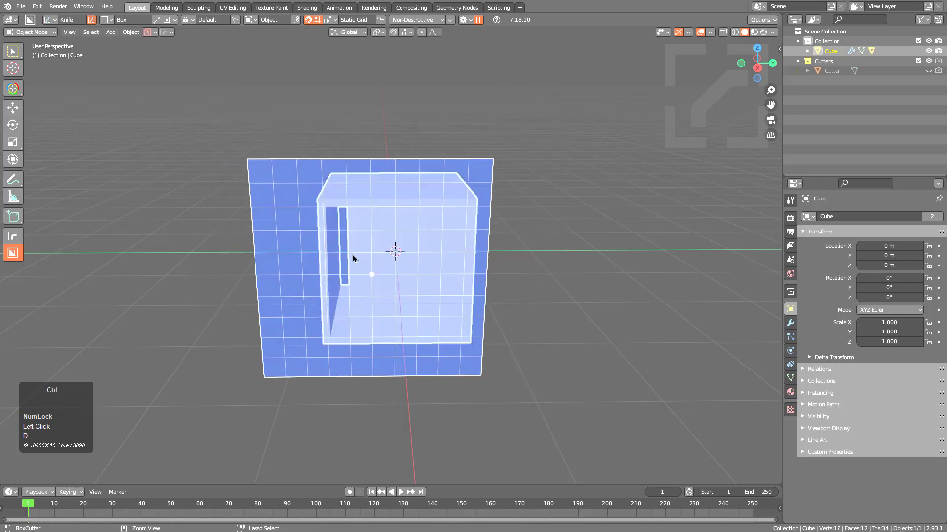
Step: Set the cutting mode back to Cut and turn off Grid Mode Color, displaying the static grid on the front face
key("d")
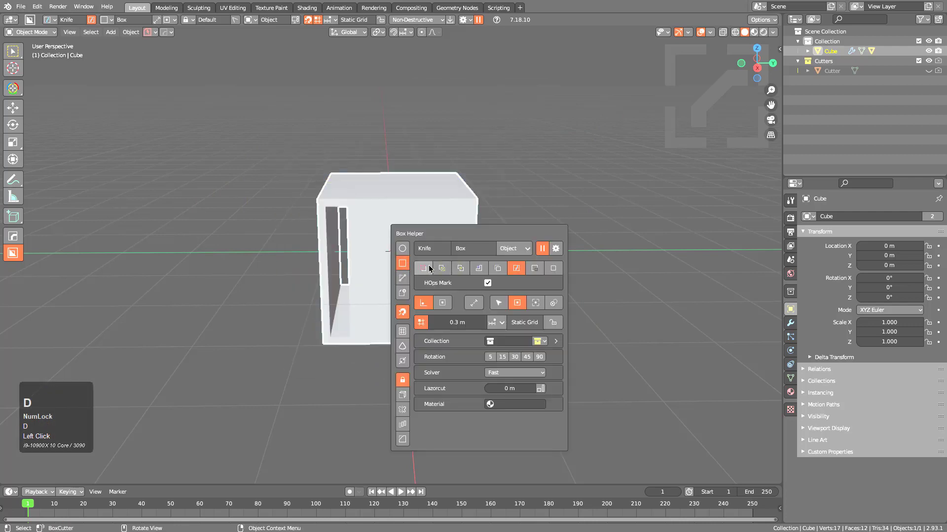
left_click(429, 269)
key("ctrl")
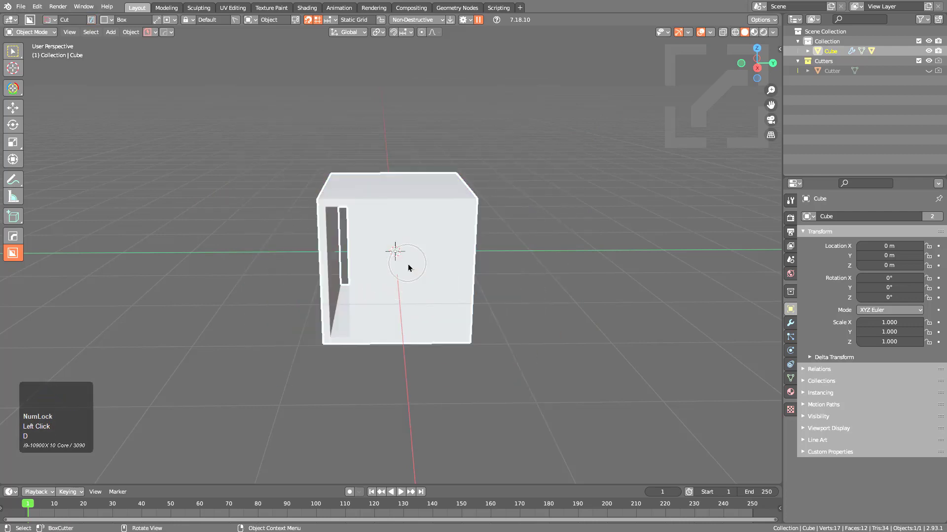
left_click(334, 21)
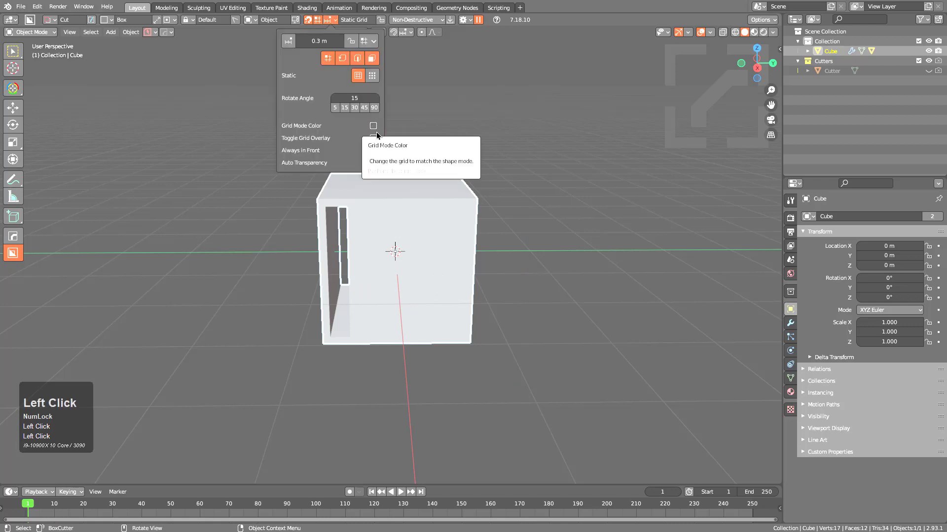
key("ctrl")
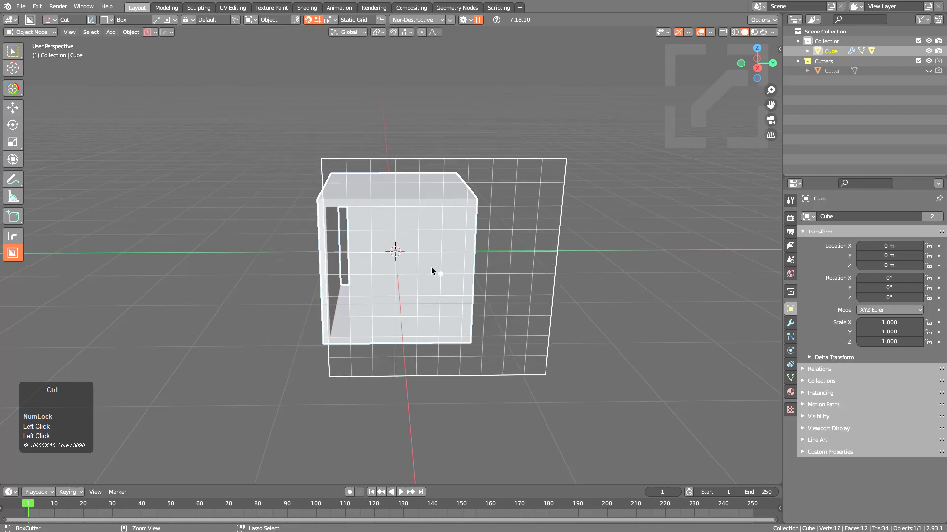
Step: Dismiss the static grid and turn on the grid's Always in Front option
left_click(404, 264)
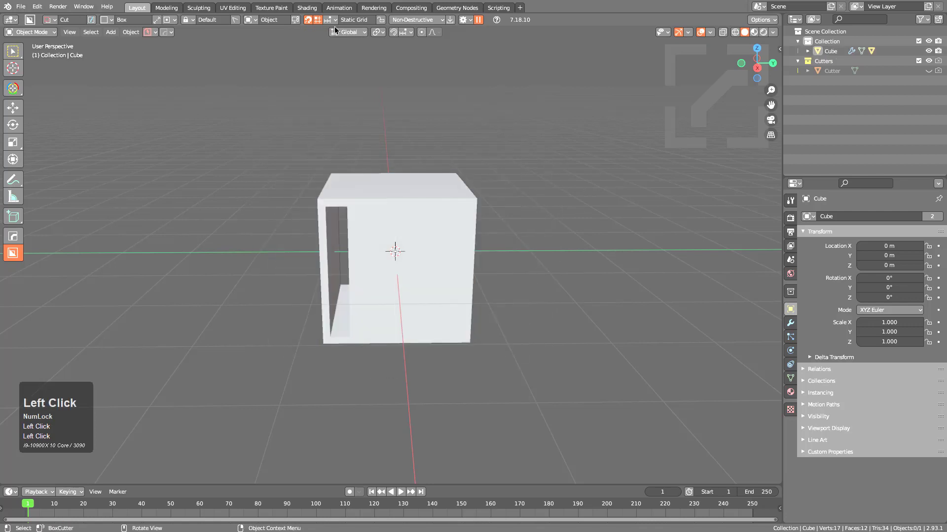
left_click(334, 21)
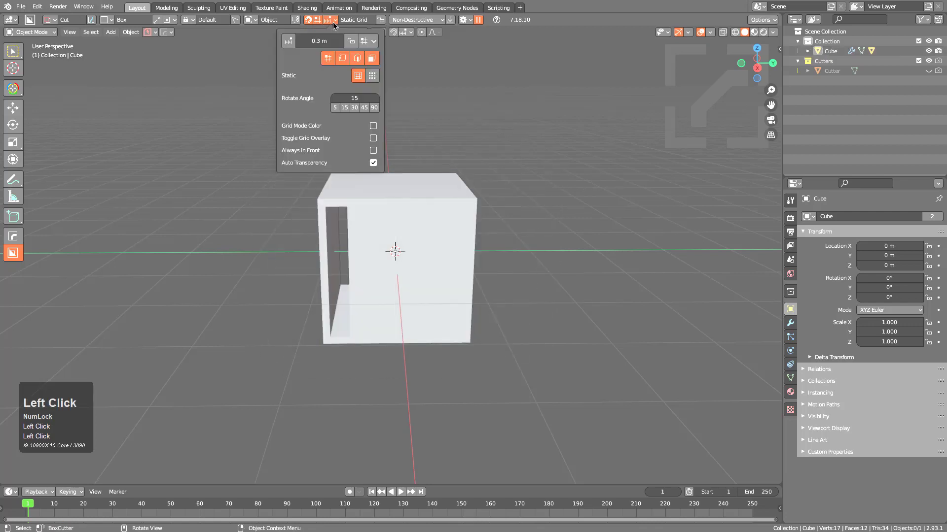
left_click(374, 147)
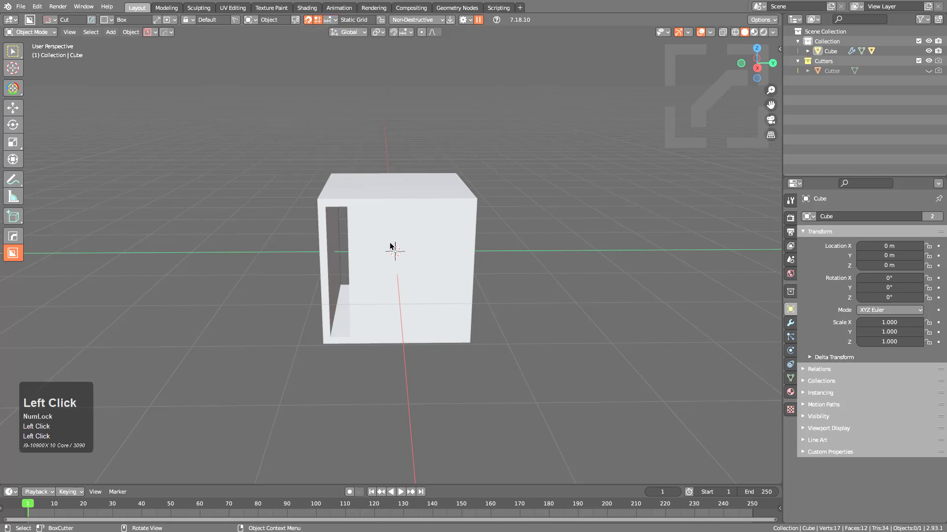
Step: Display the static grid over the cube in the front, right and top orthographic views
middle_click_drag(385, 256, 392, 253)
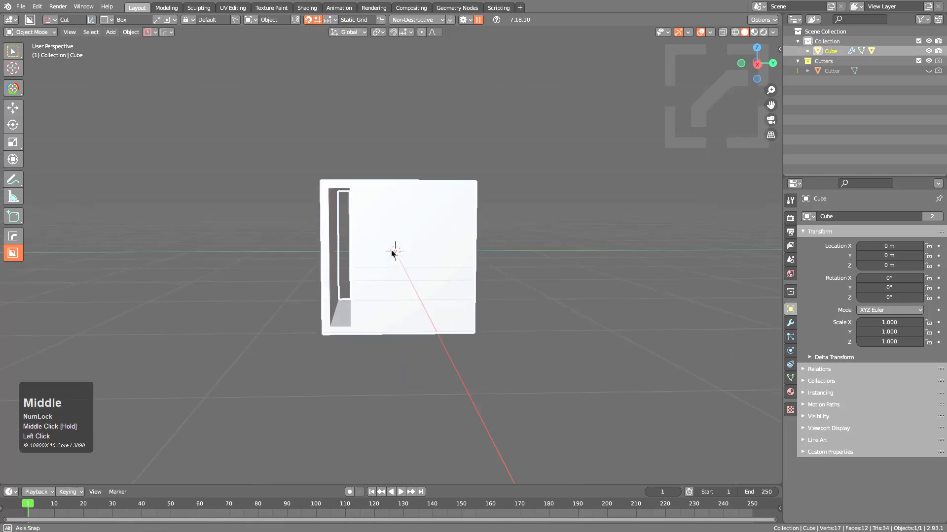
key("KP_2")
key("KP_5")
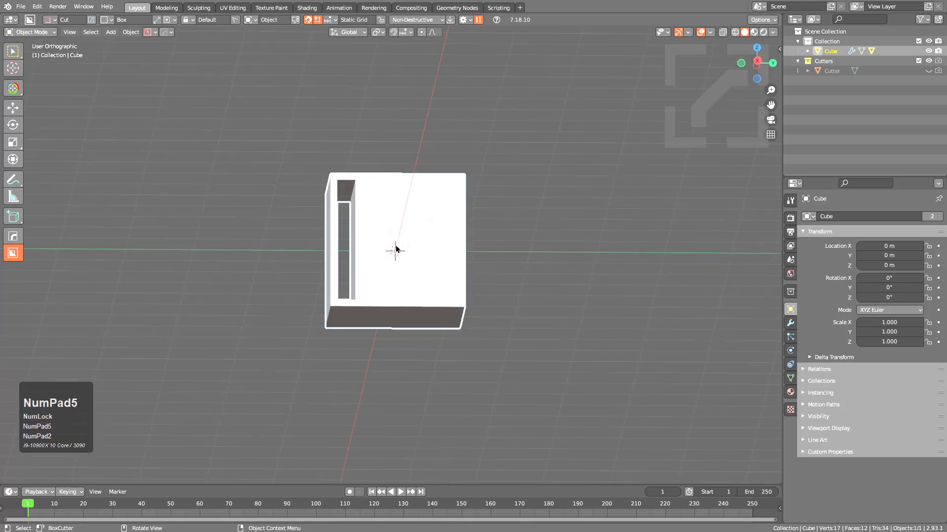
key("KP_1")
scroll(425, 249, "up", 2)
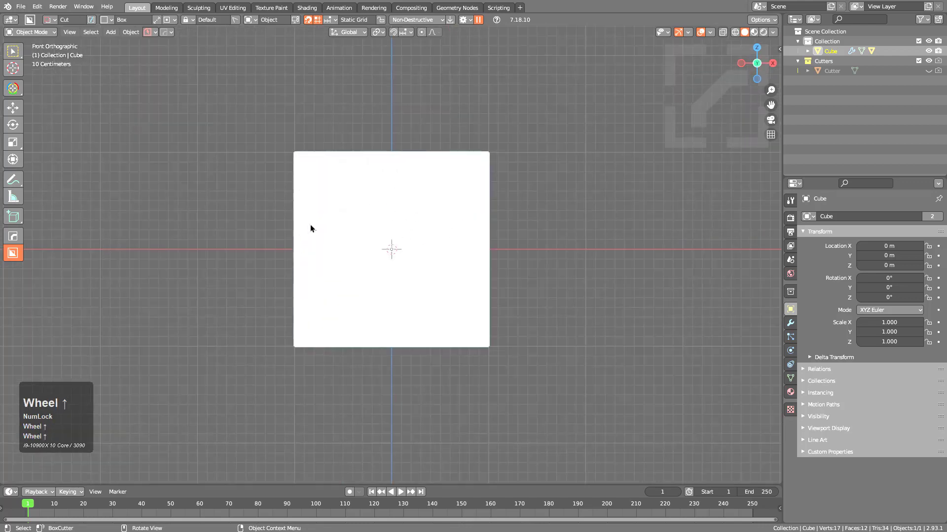
key("ctrl")
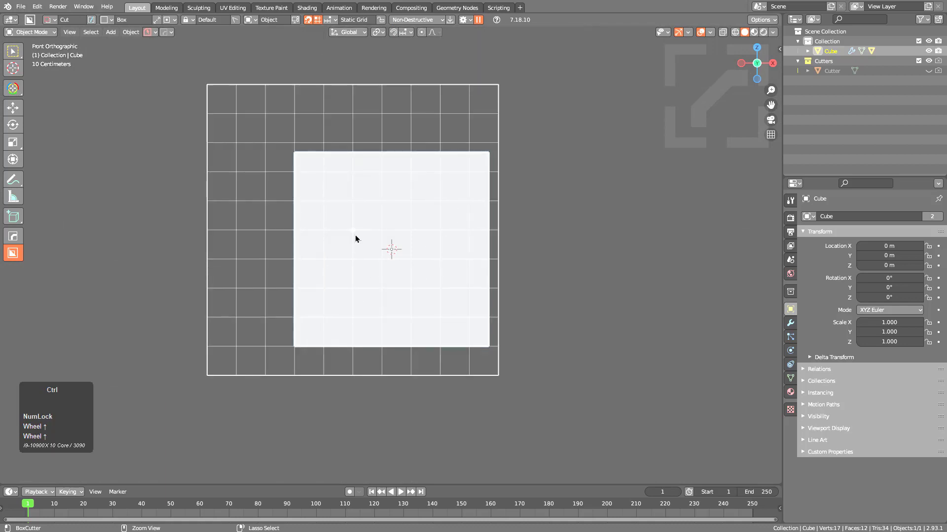
right_click_drag(355, 239, 471, 269, "ctrl")
middle_click_drag(511, 228, 399, 239)
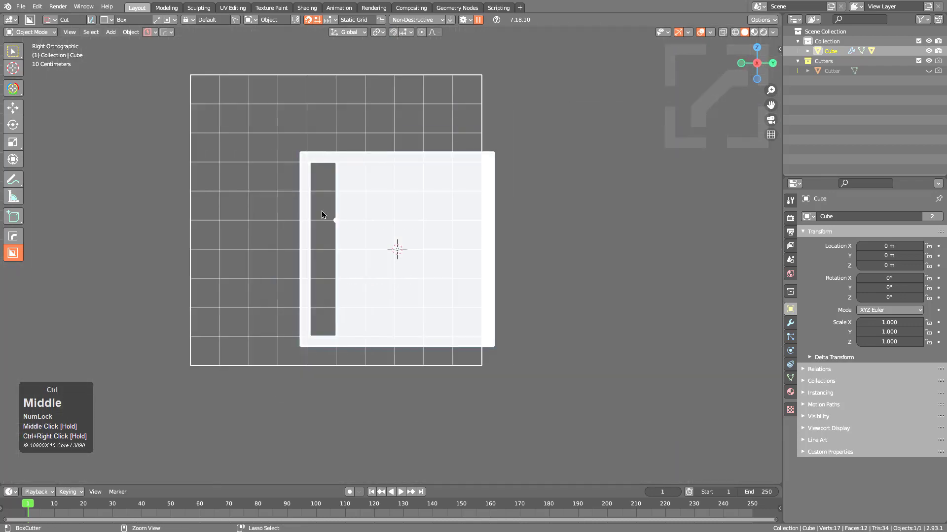
middle_click_drag(364, 209, 401, 250)
key("ctrl")
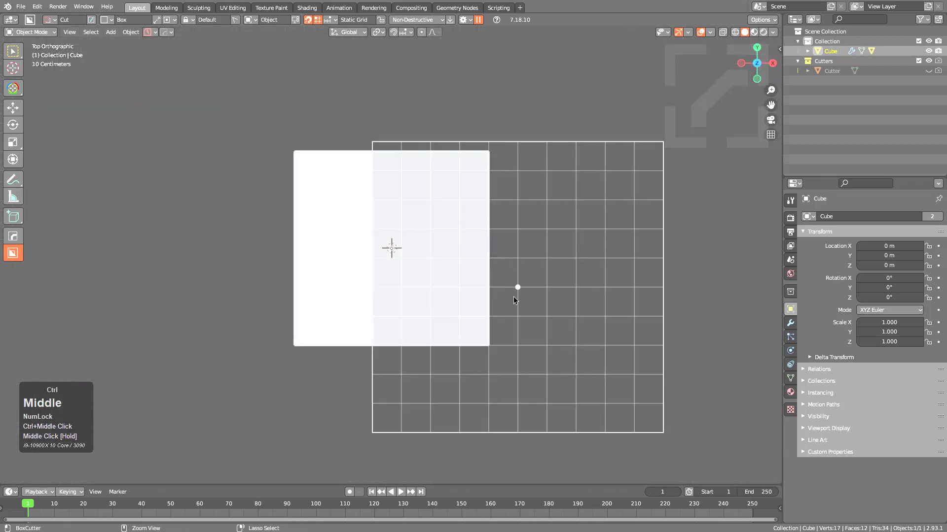
Step: Pin the static grid across the cube with Always in Front on and examine it from several oblique angles
left_click(334, 19)
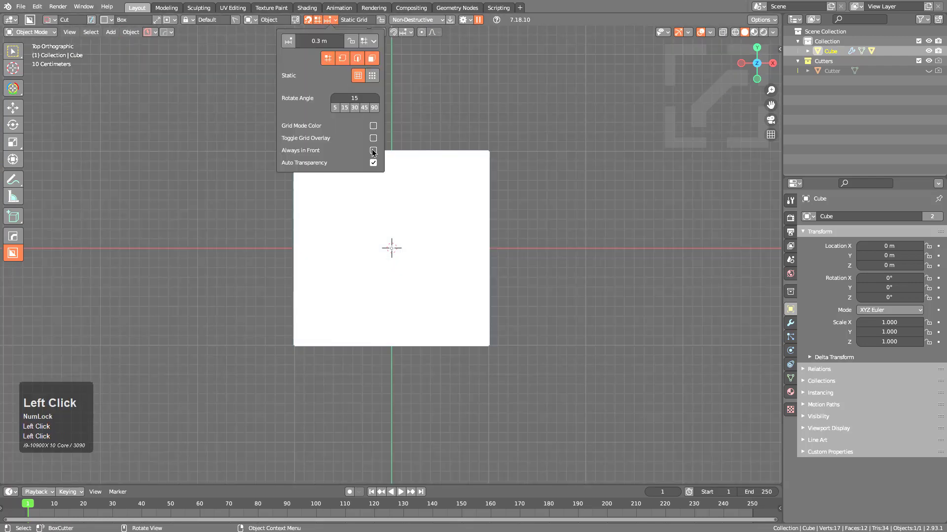
middle_click_drag(421, 327, 493, 262)
scroll(379, 256, "up", 4)
key("ctrl")
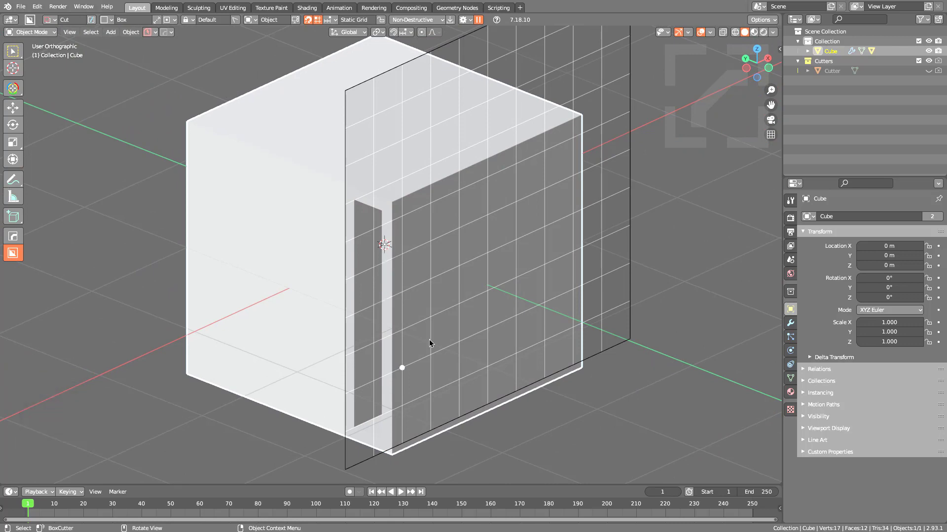
middle_click_drag(476, 294, 489, 292)
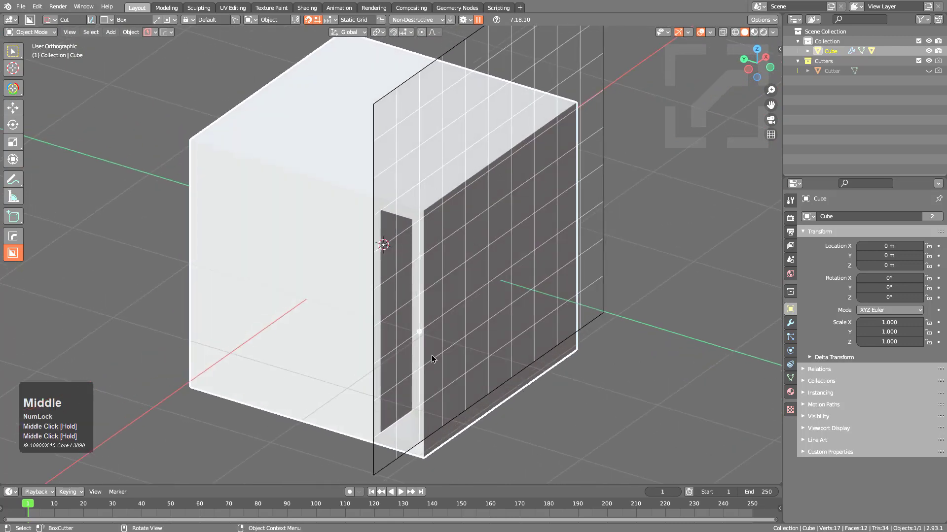
middle_click_drag(431, 359, 503, 277)
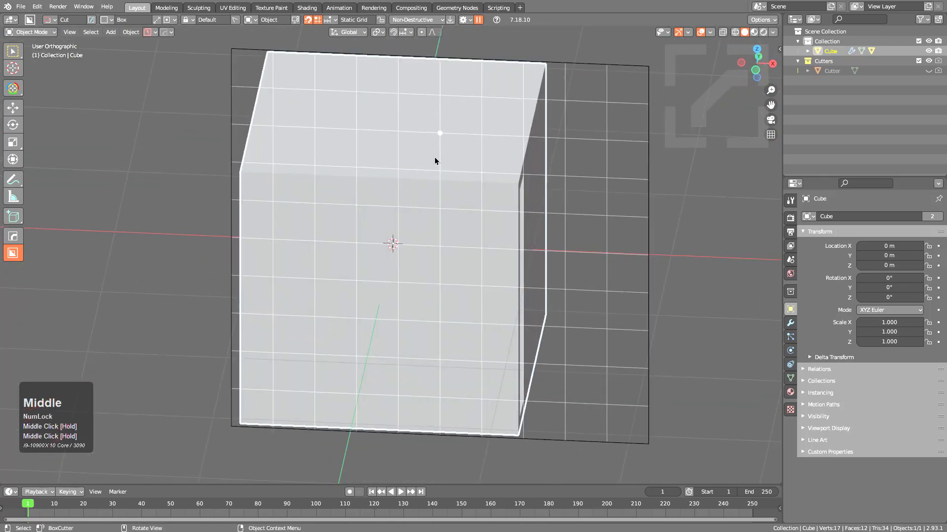
Step: Turn off Always in Front, pin the static grid through the cube and examine it from several angles
left_click(334, 20)
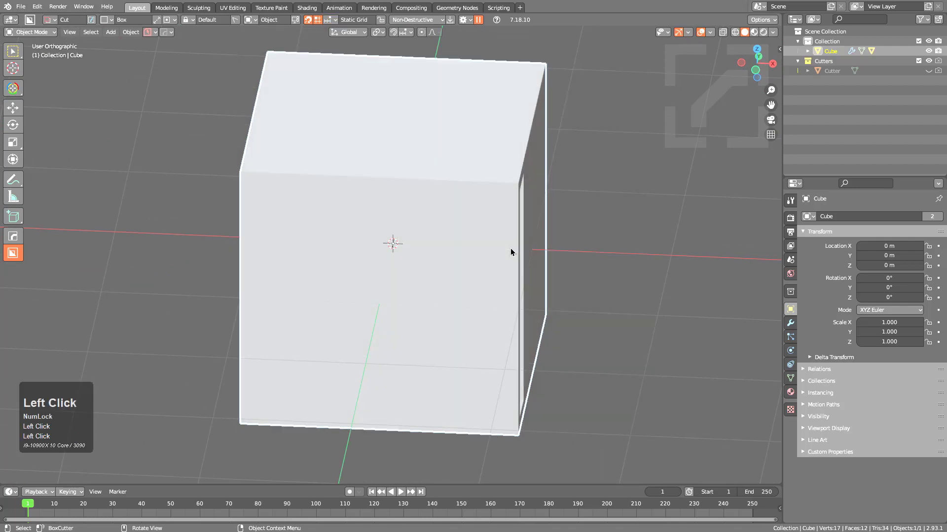
middle_click_drag(511, 247, 445, 266)
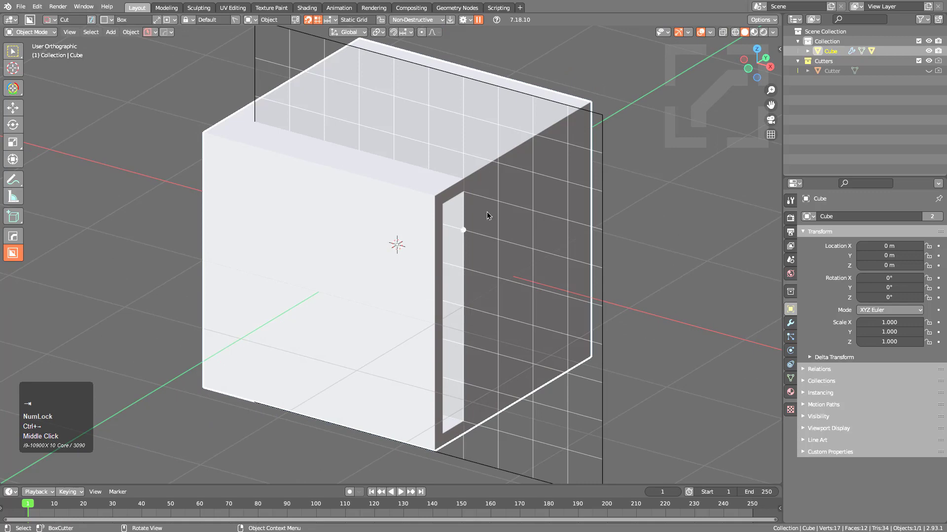
middle_click_drag(488, 214, 539, 185)
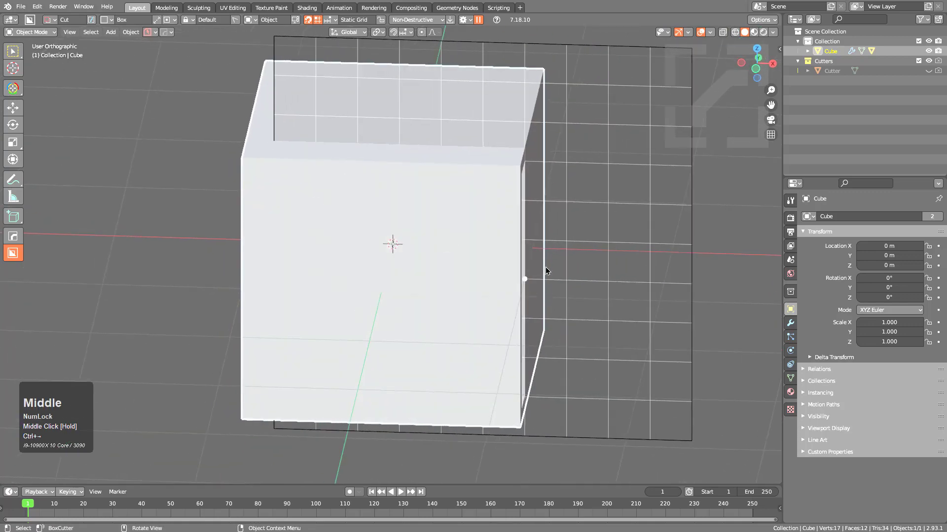
middle_click_drag(376, 178, 394, 200)
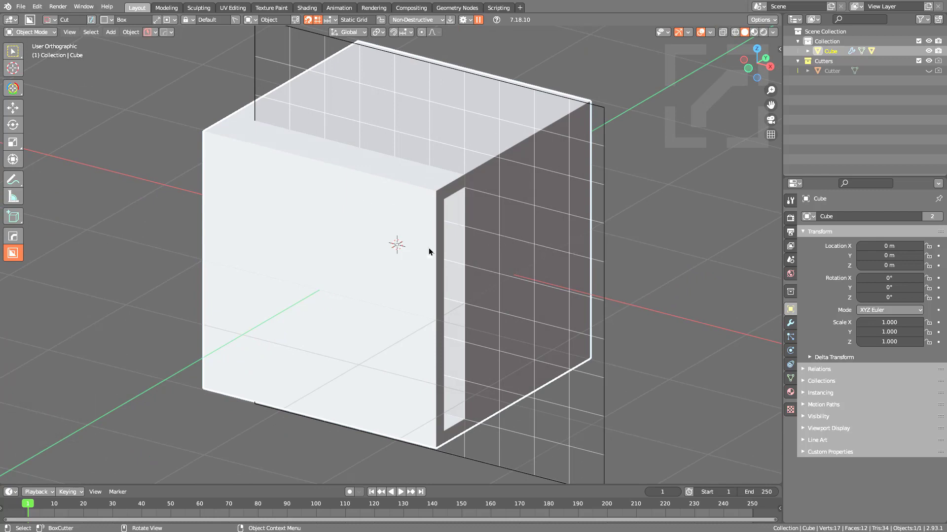
Step: Turn on Toggle Grid Overlay and Always in Front, and display the static grid over the cube
left_click(329, 20)
left_click(376, 138)
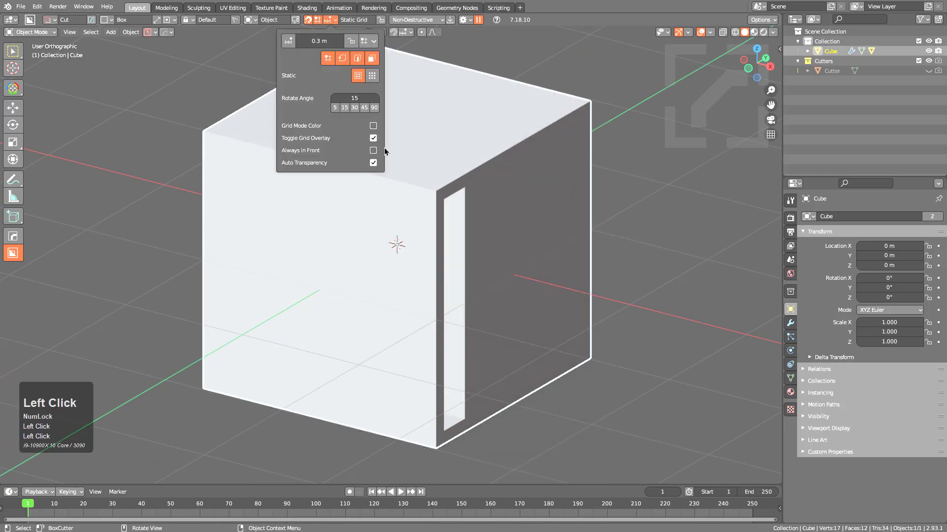
left_click(325, 22)
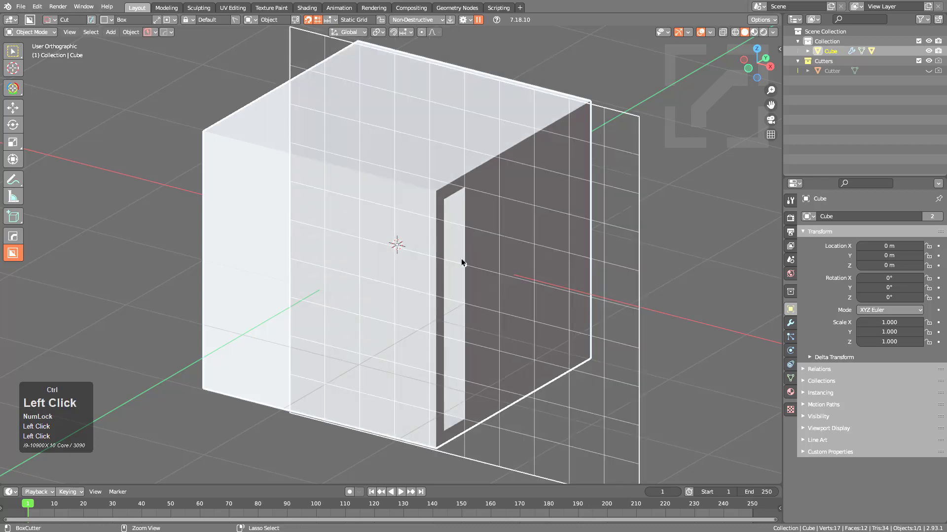
left_click(332, 20)
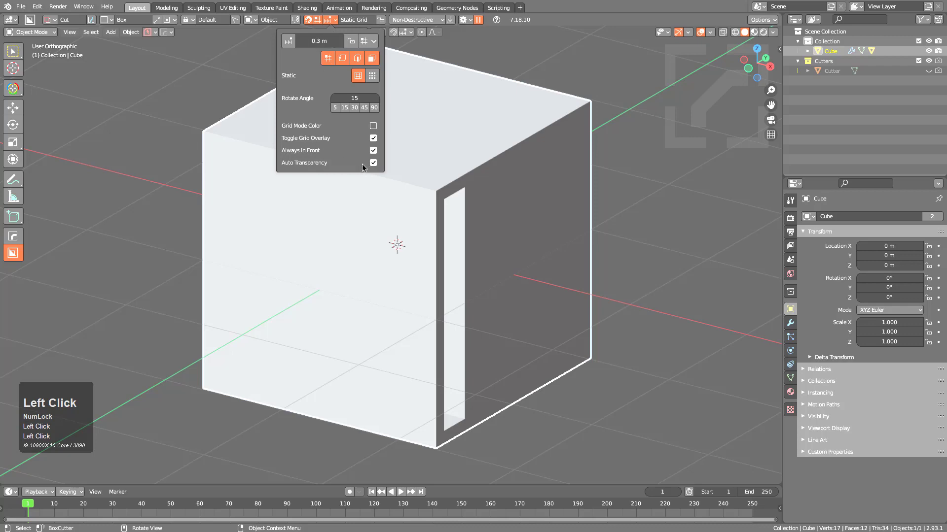
Step: Try pinning the static grid over the slotted face in right orthographic view, extending it beyond the cube, and dismiss it
middle_click_drag(535, 247, 393, 198)
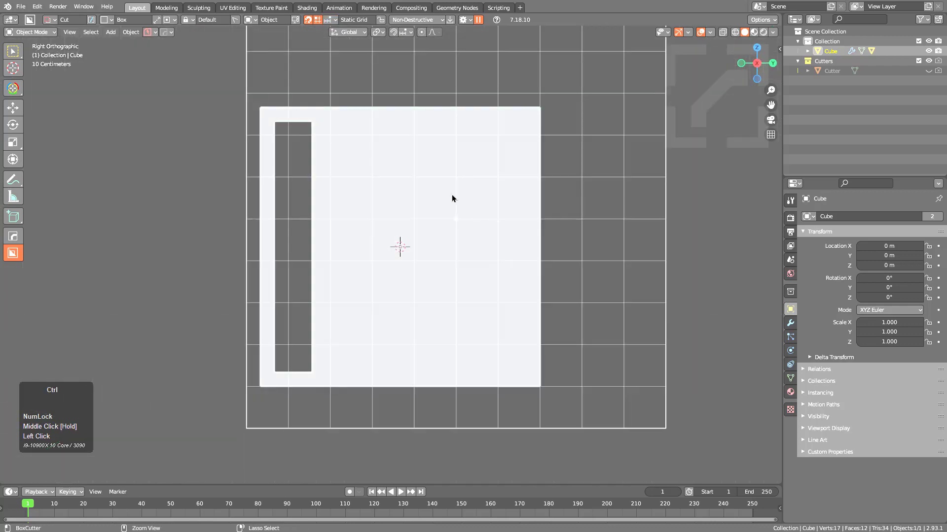
right_click_drag(450, 199, 544, 257, "ctrl")
key("Tab")
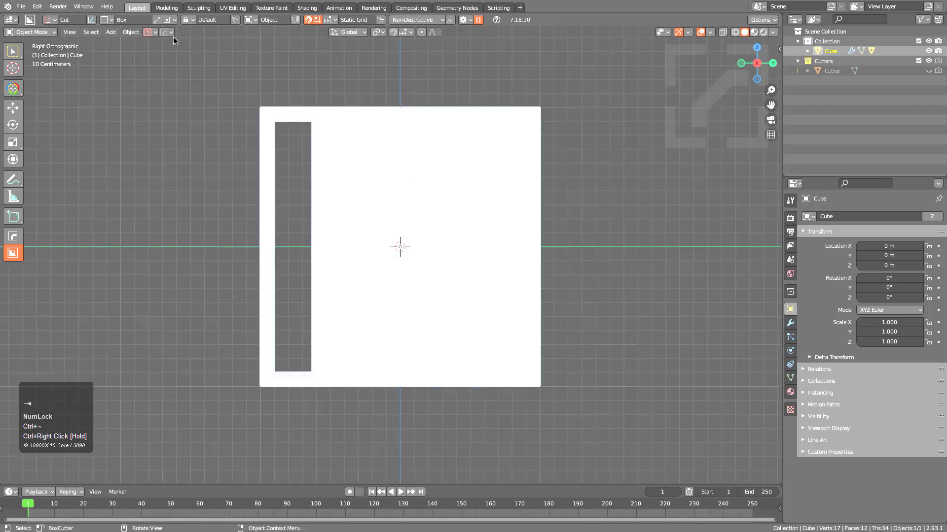
right_click_drag(431, 223, 754, 397, "ctrl")
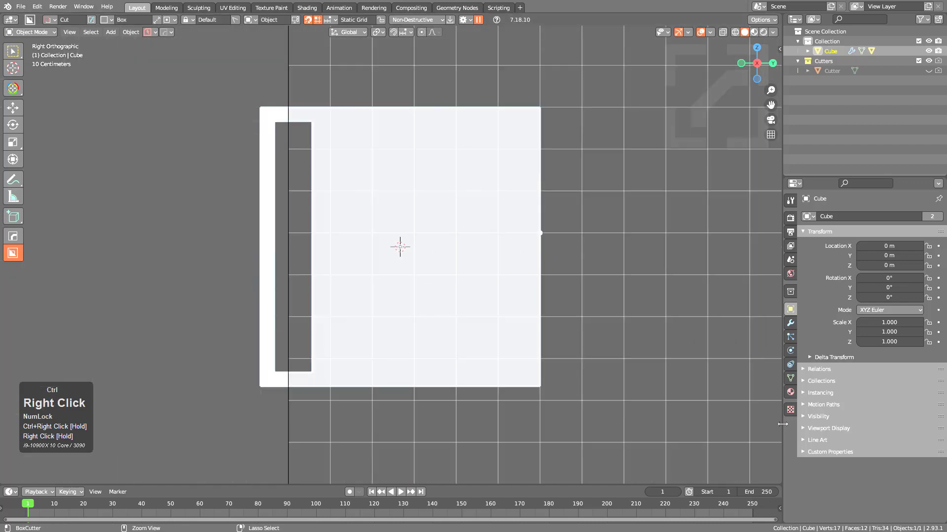
key("Tab")
Step: Turn on the Wireframe overlay in the viewport and examine the cube's edges
key("alt+v")
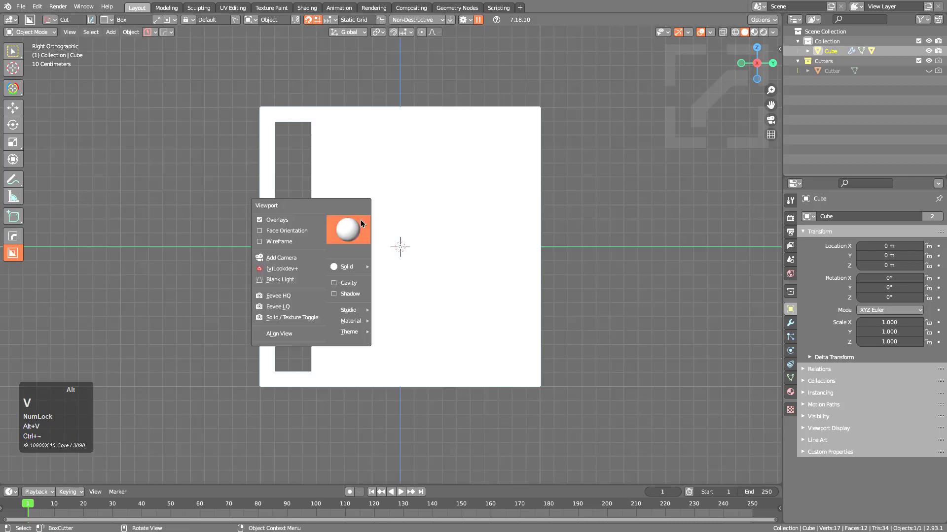
left_click(368, 212)
scroll(365, 209, "up", 2)
middle_click_drag(361, 204, 388, 231)
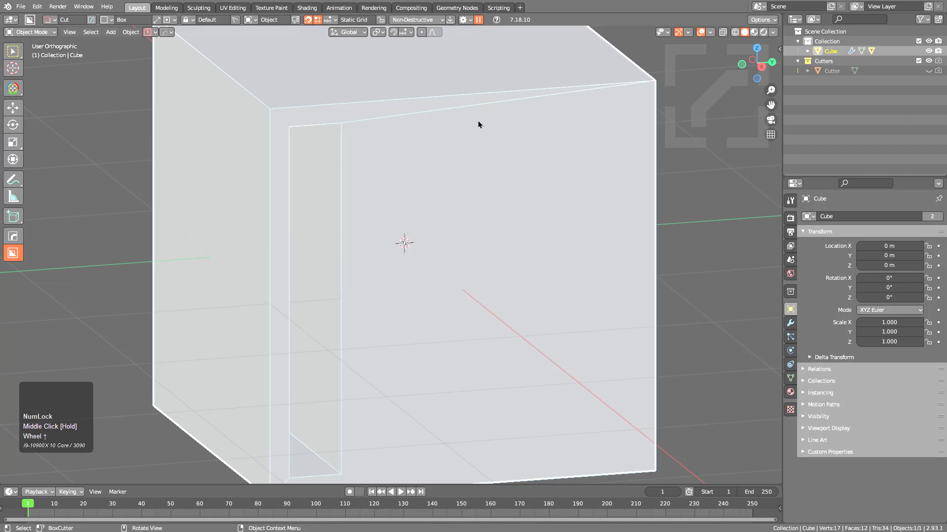
scroll(469, 190, "down", 2)
Step: Pin the static grid over the slotted face in right orthographic view and extend it beyond the cube
middle_click_drag(469, 190, 454, 183, "alt")
key("ctrl")
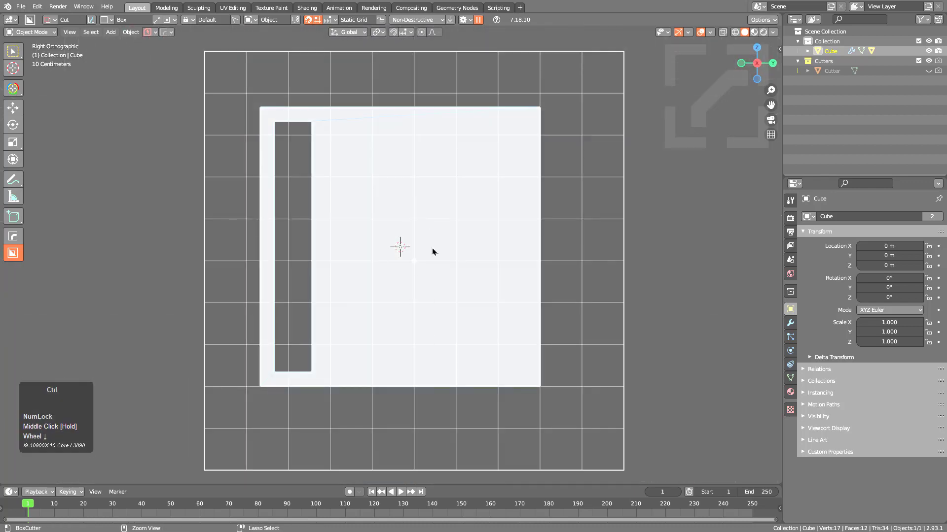
right_click(518, 286)
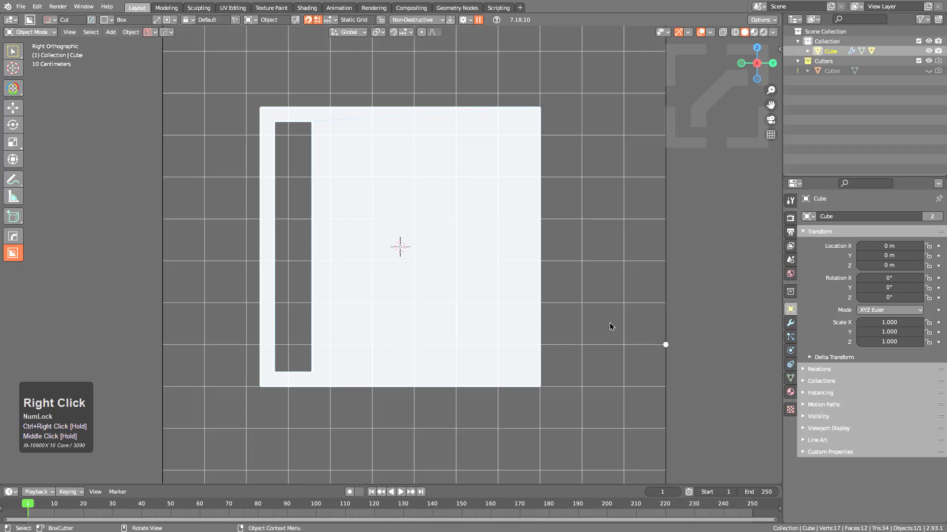
Step: Try drawing a 0.300 by 1.200 vertical box cut snapped to the pinned grid beside the slot, twice
left_click_drag(379, 178, 433, 361)
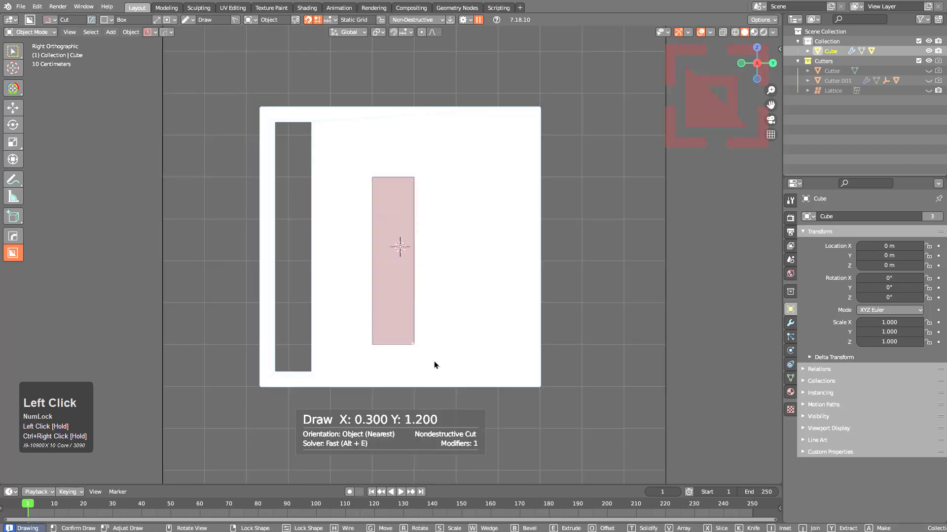
right_click(435, 365)
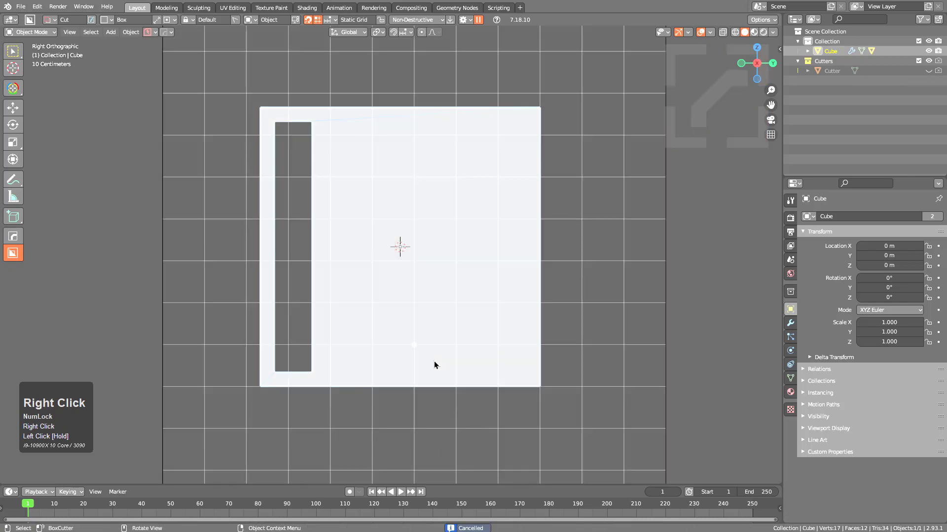
left_click_drag(373, 176, 419, 354)
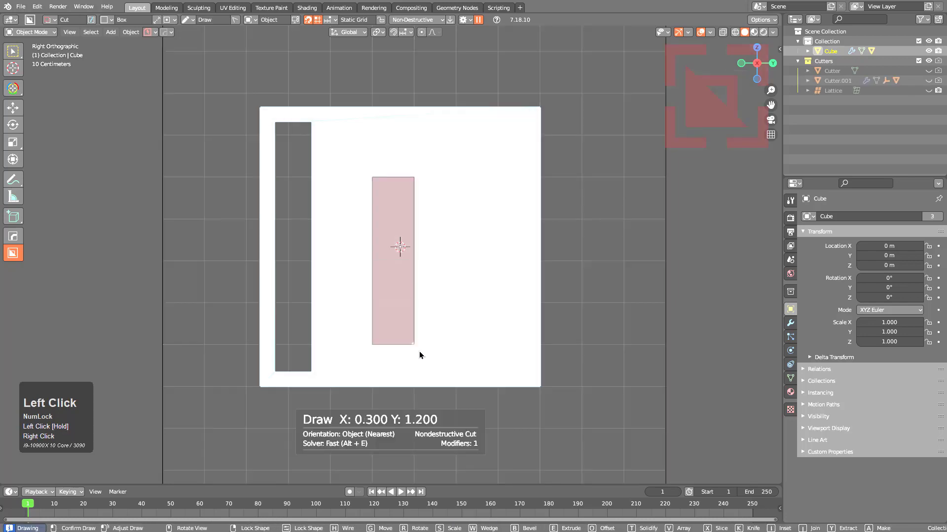
right_click(419, 355)
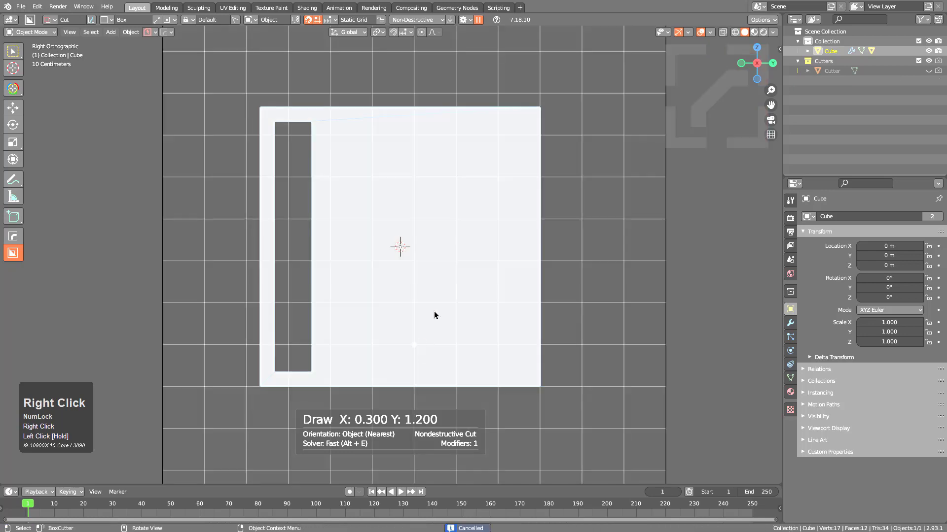
Step: Turn on Grid Mode Color, dismiss the pinned grid and pin a new one over the slotted face
left_click(327, 19)
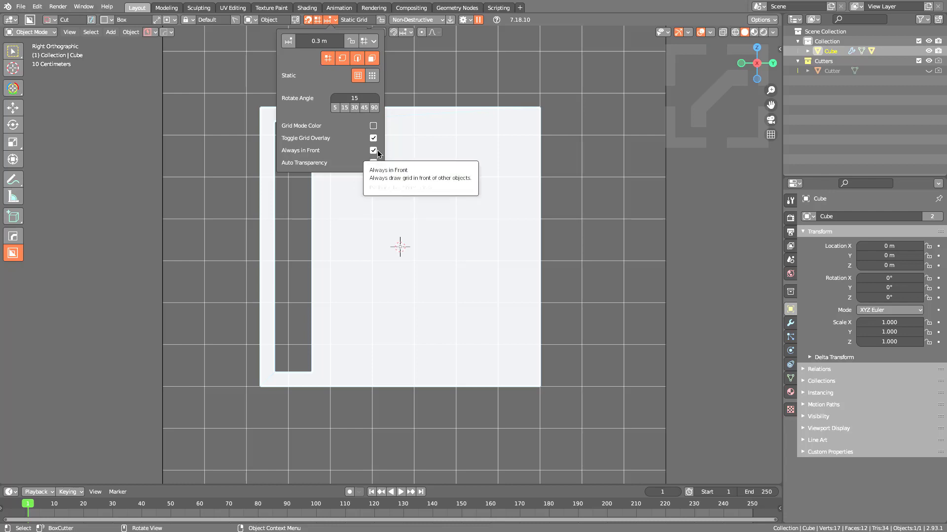
left_click(373, 126)
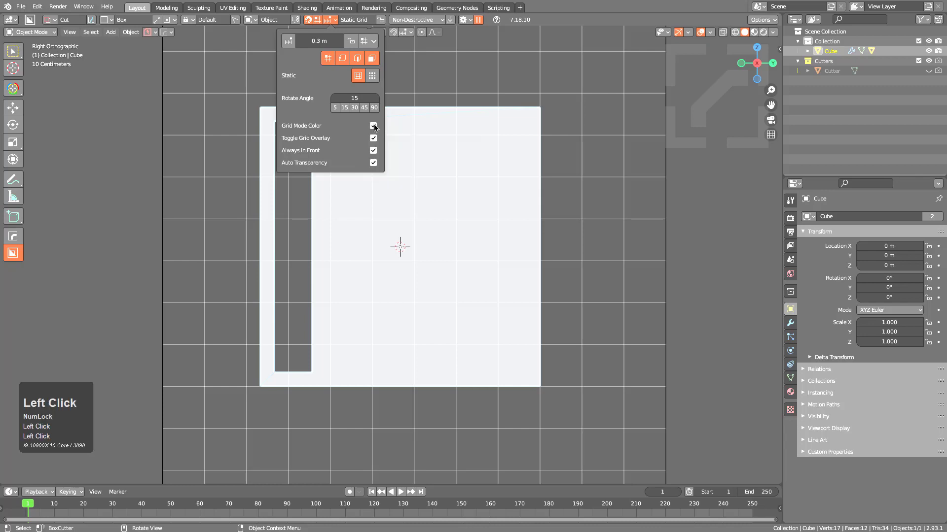
right_click(450, 170)
right_click(341, 184)
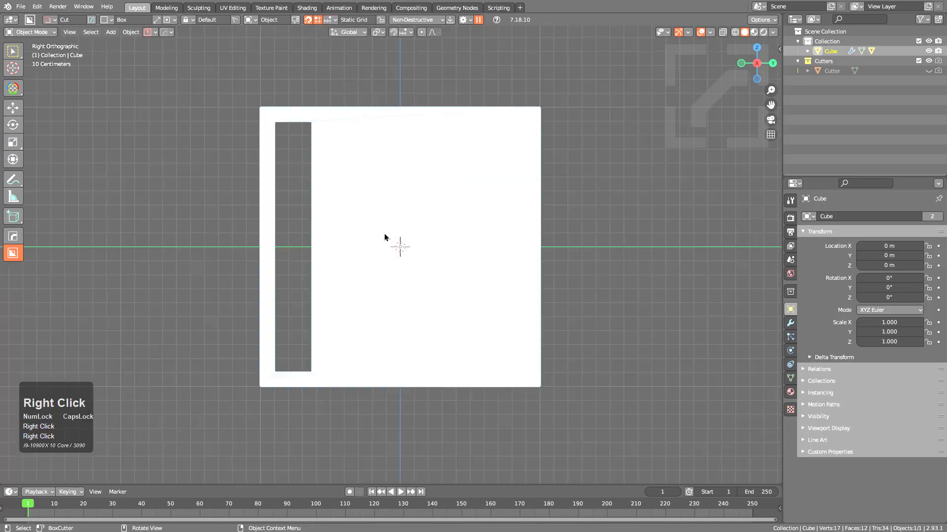
right_click(419, 229, "ctrl")
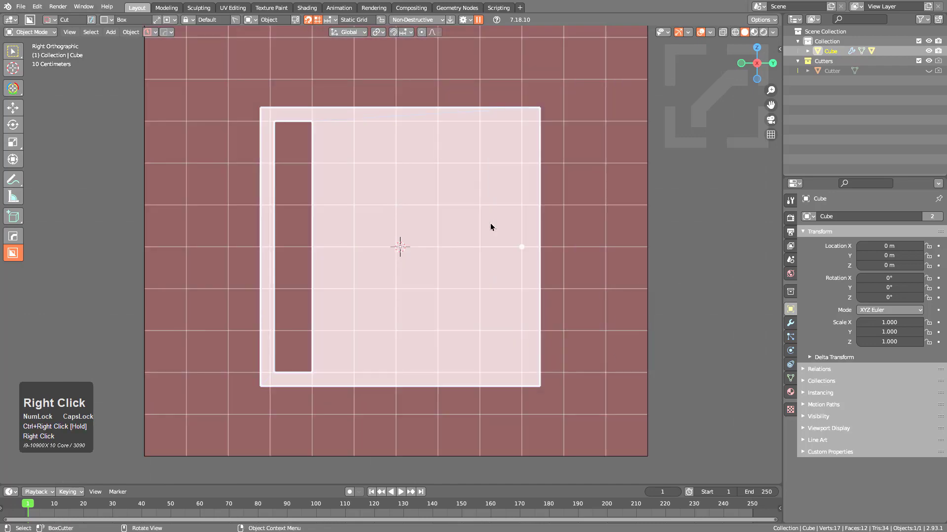
Step: Make the pinned grid's spacing finer, turn off Grid Mode Color and pin a new grid over the slotted face
scroll(397, 207, "up", 1)
scroll(424, 219, "down", 3, "shift")
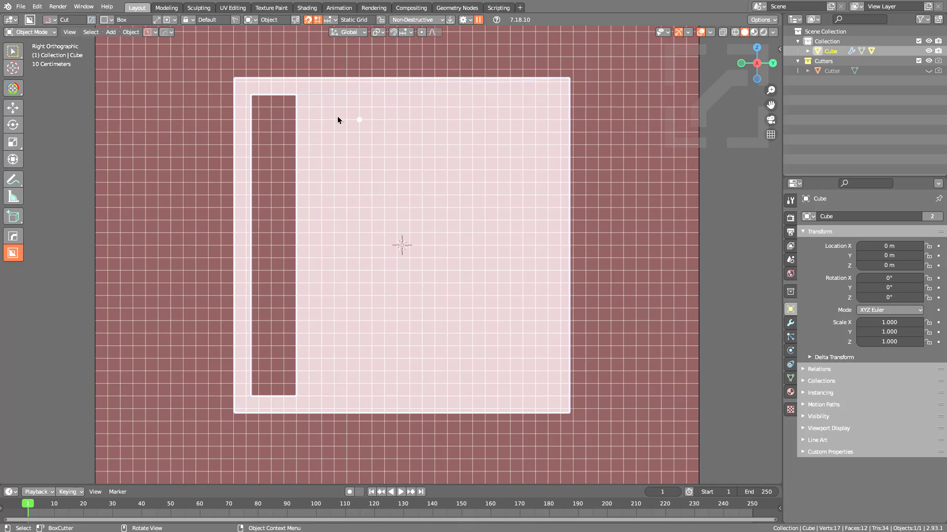
left_click(316, 20)
left_click(378, 133)
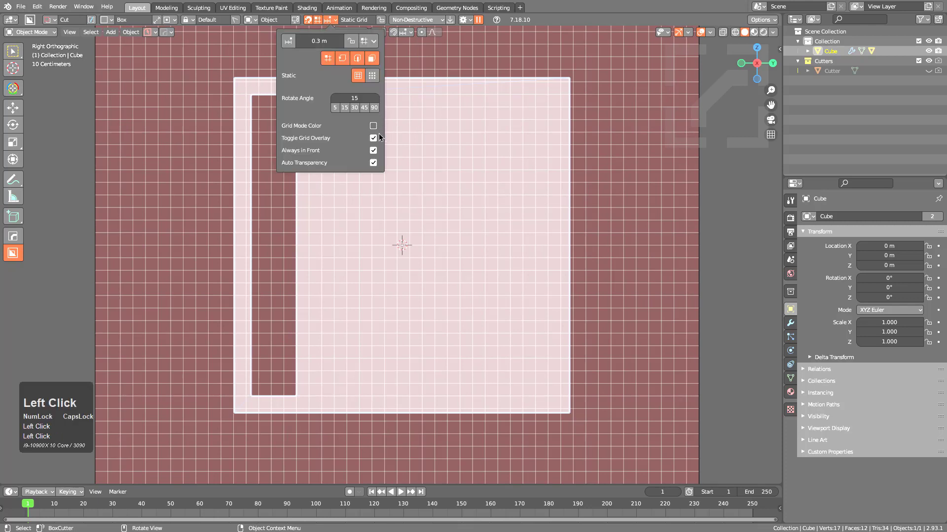
right_click_drag(397, 200, 567, 270)
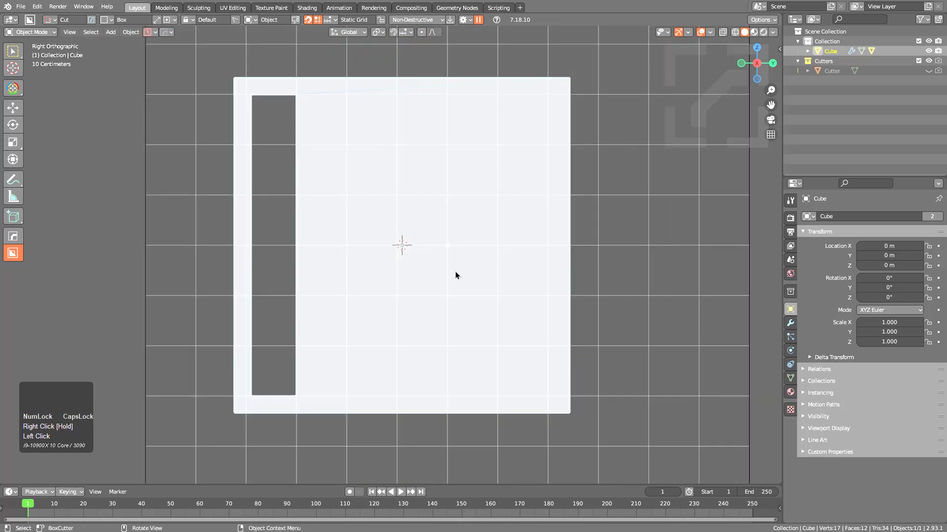
scroll(446, 219, "up", 1, "shift")
scroll(446, 220, "up", 1)
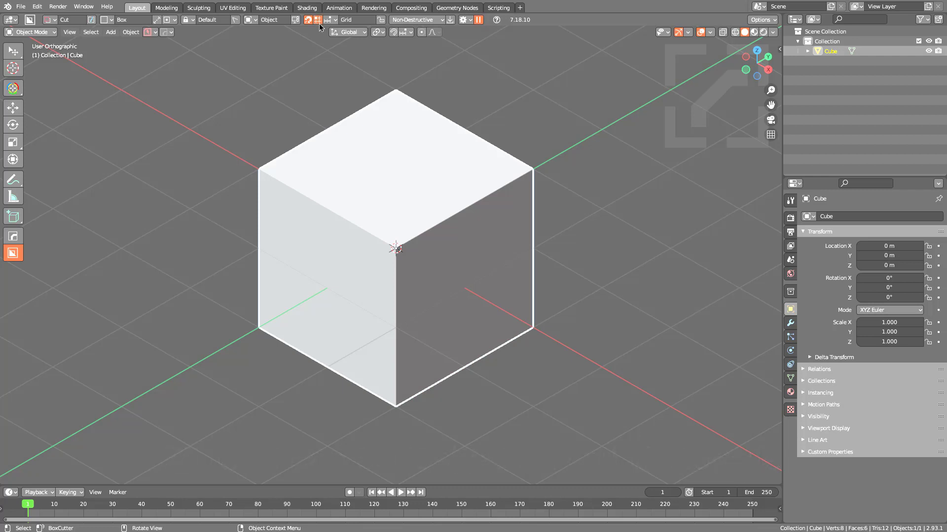
Step: Lock the snapping grid on the cube's side face and inspect it from different angles
key("ctrl")
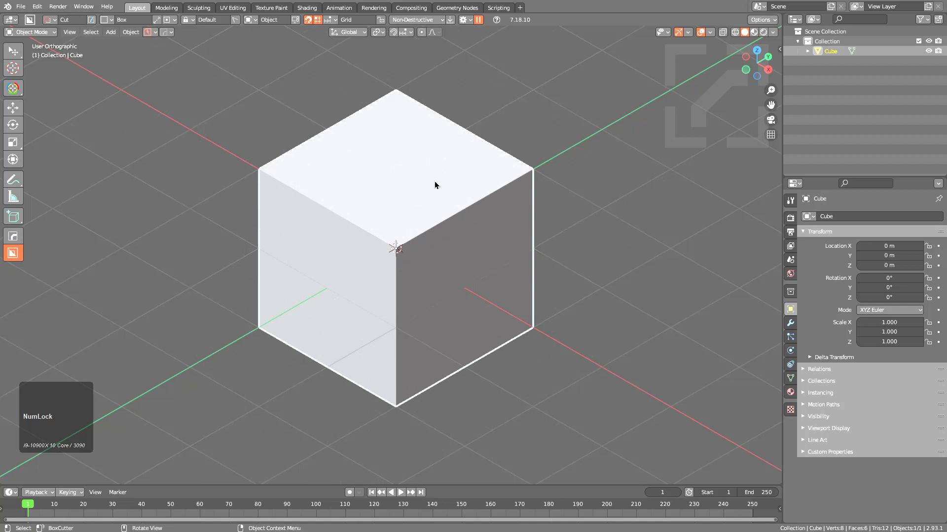
left_click(382, 20)
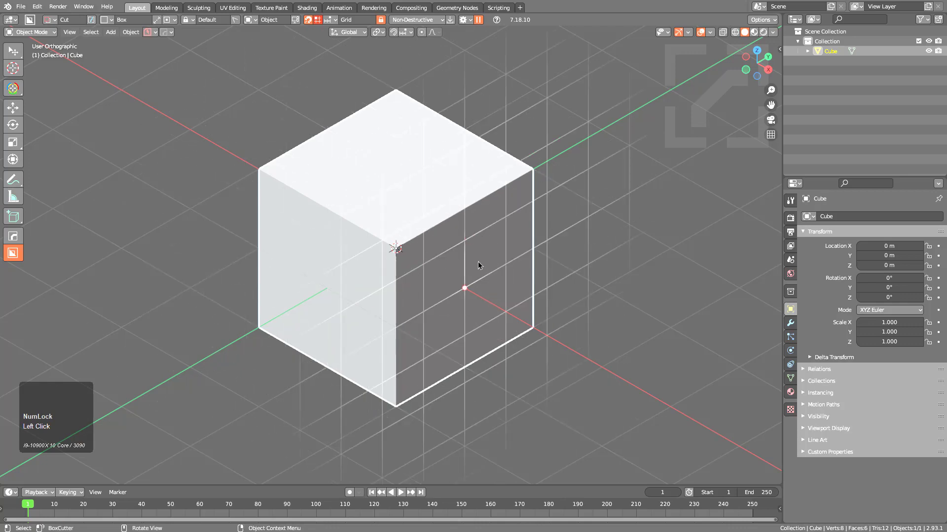
scroll(567, 240, "down", 2)
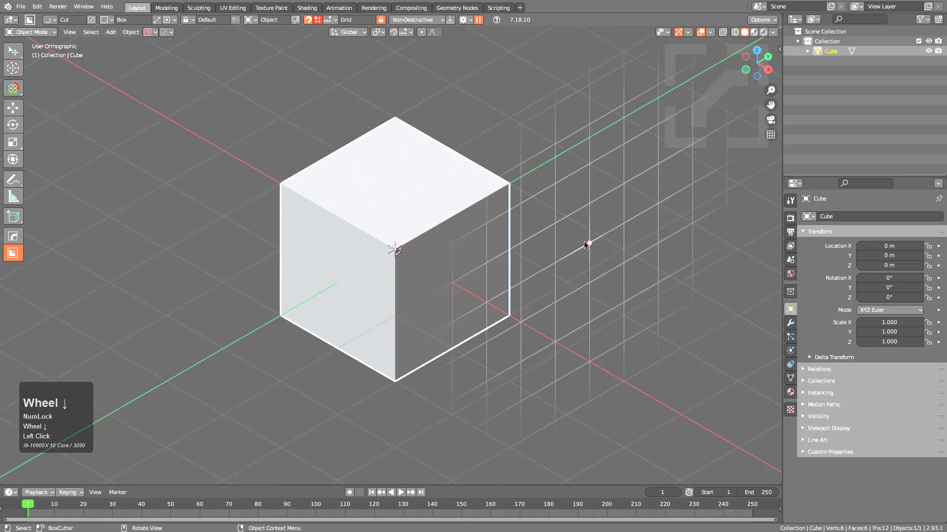
middle_click_drag(587, 241, 311, 275)
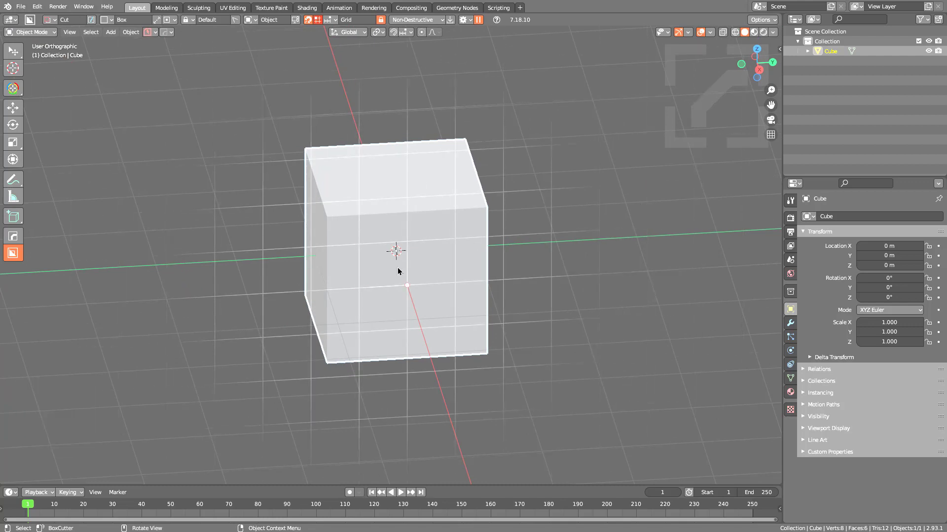
middle_click_drag(419, 277, 552, 208)
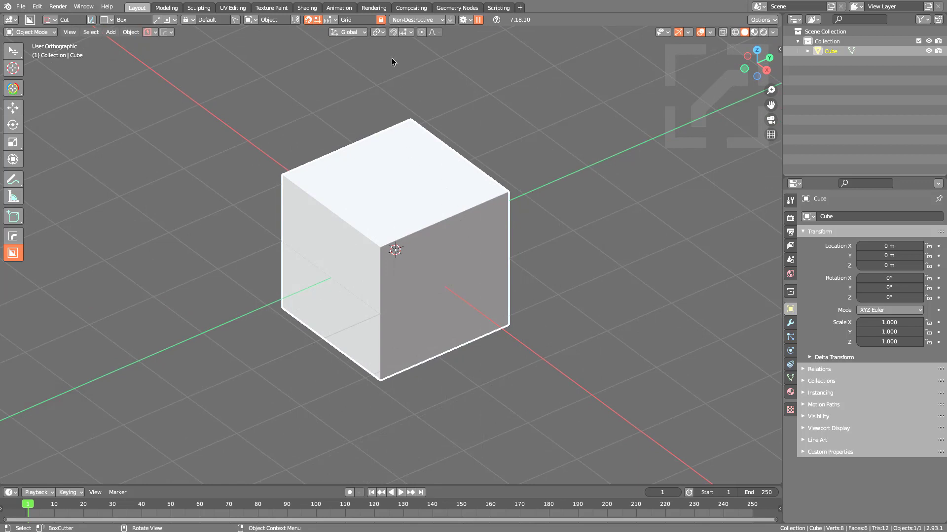
Step: Unlock the snapping grid, re-enable grid snapping and preview the grid on the cube's top face
left_click(382, 22)
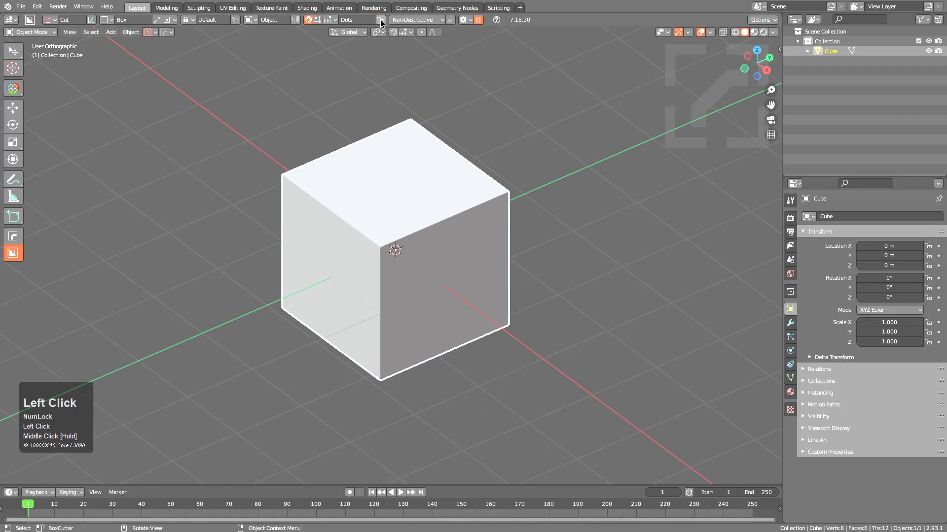
left_click(317, 21)
key("ctrl")
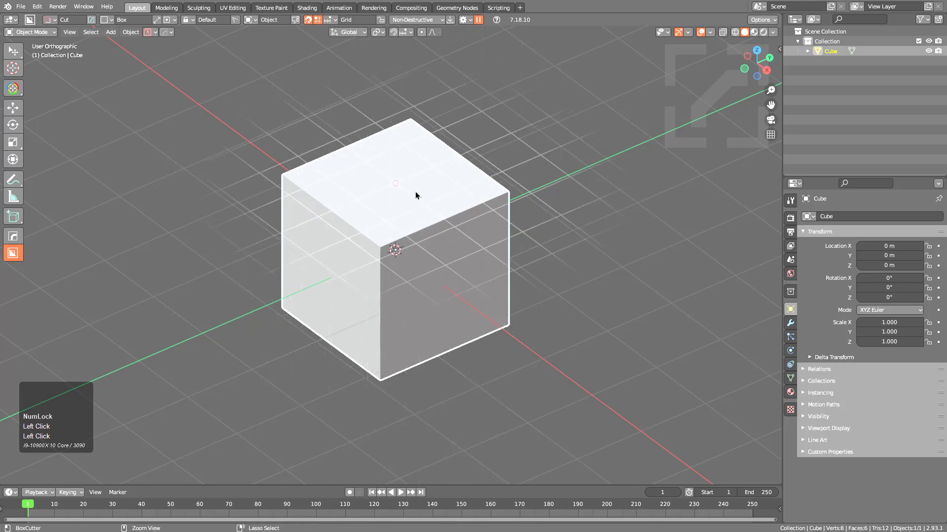
Step: Switch snapping from the dynamic Grid to Static Grid and preview it over the cube's side face
left_click(333, 22)
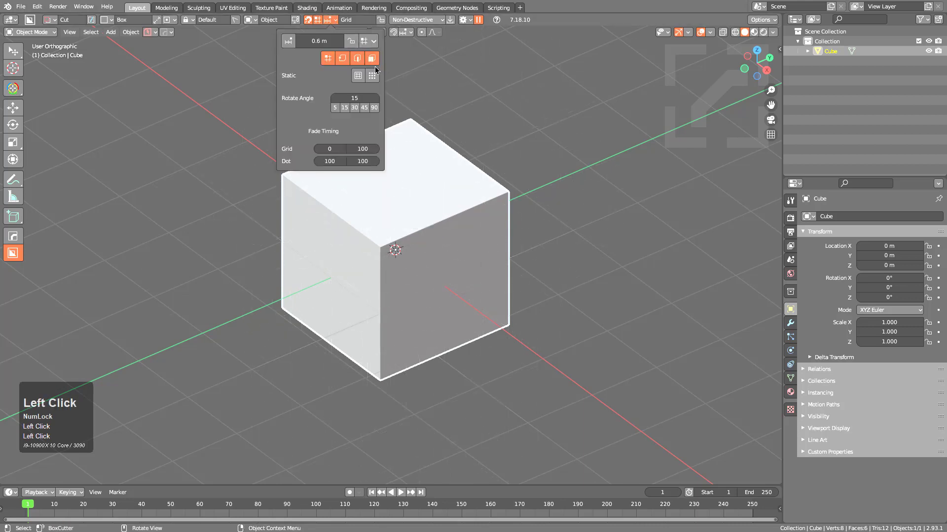
left_click(357, 76)
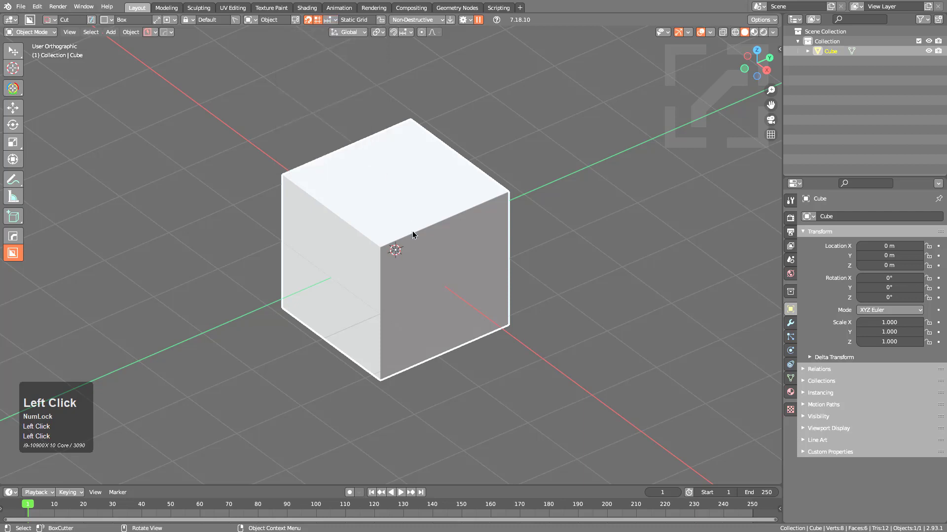
key("ctrl")
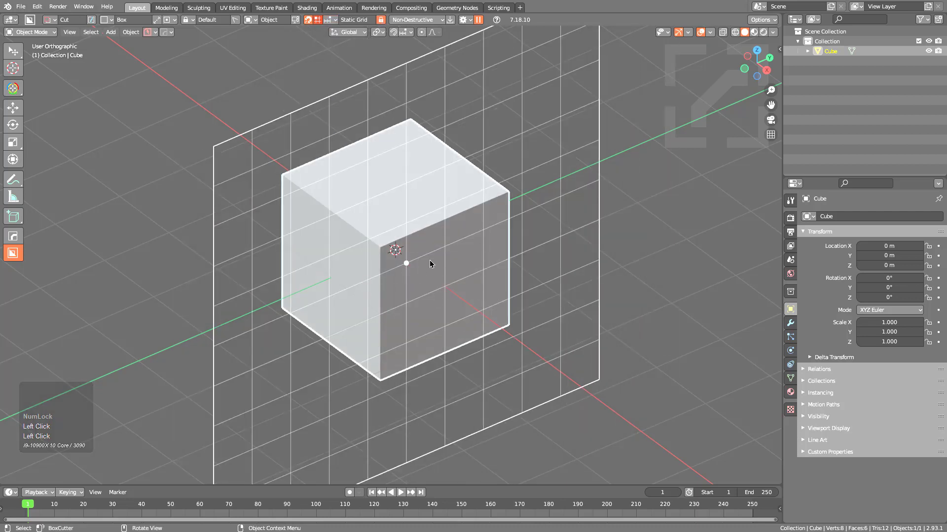
left_click(450, 259)
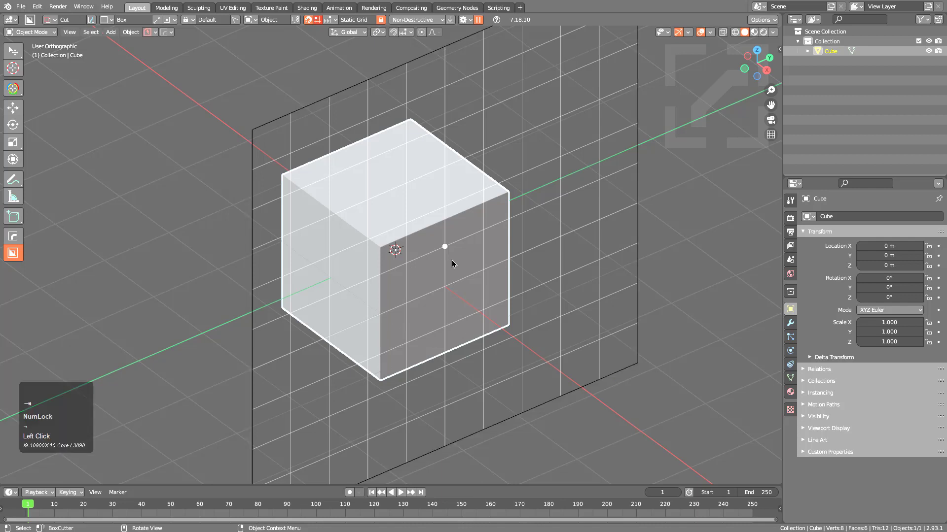
key("ctrl")
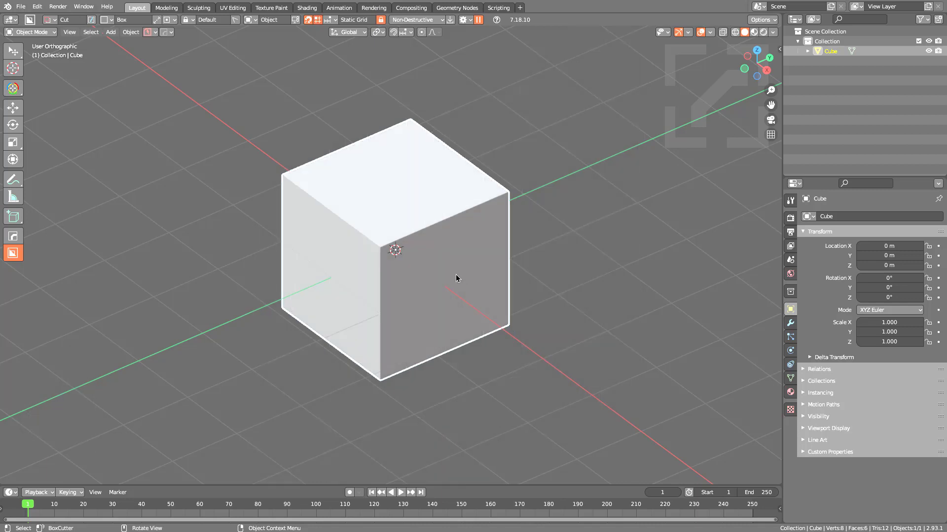
Step: Preview the static grid on both visible side faces of the cube and turn the Static grid option off
key("ctrl")
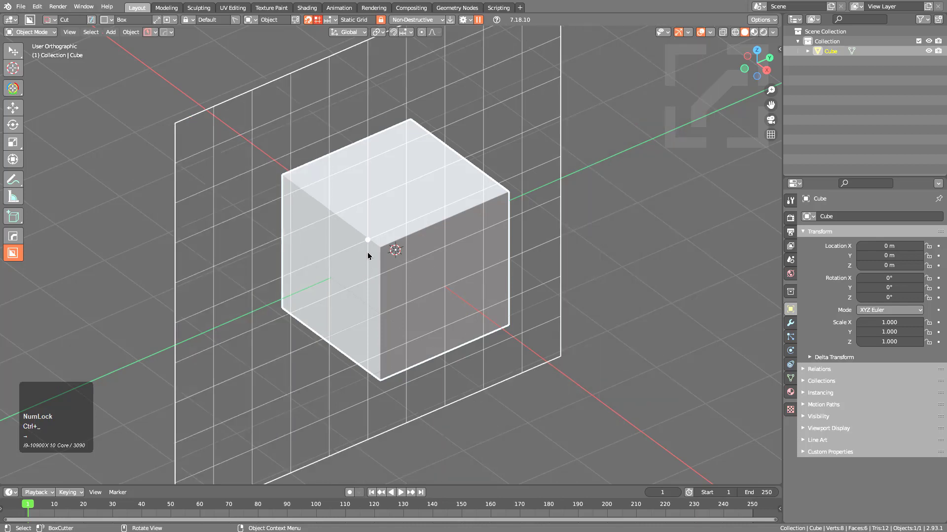
key("ctrl")
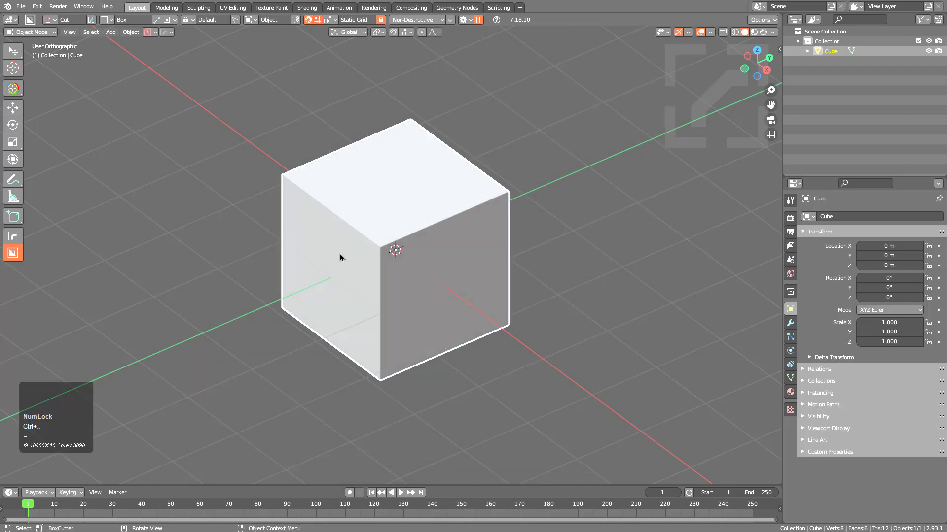
key("ctrl")
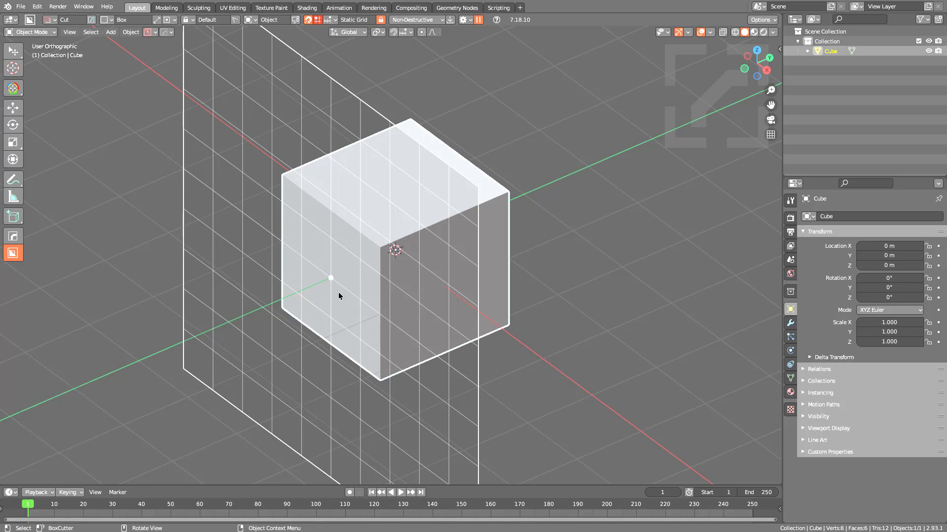
left_click(332, 19)
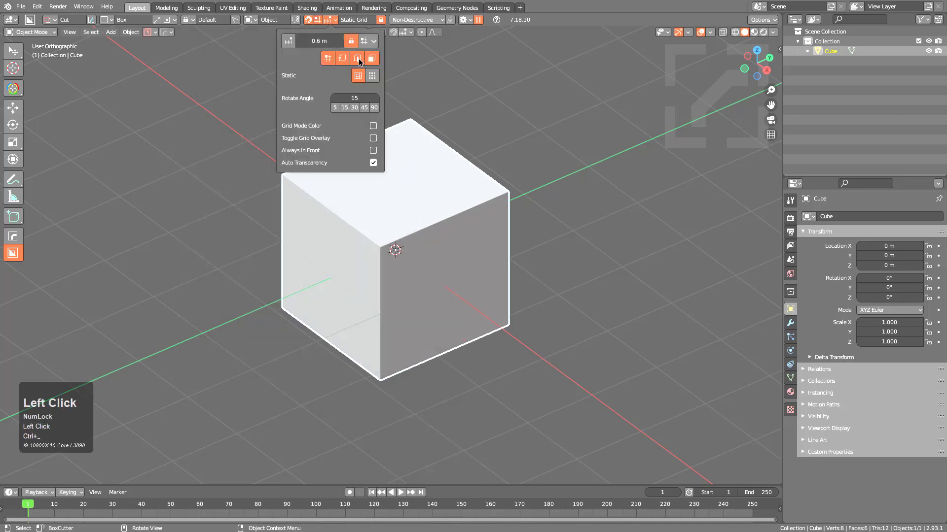
left_click(361, 78)
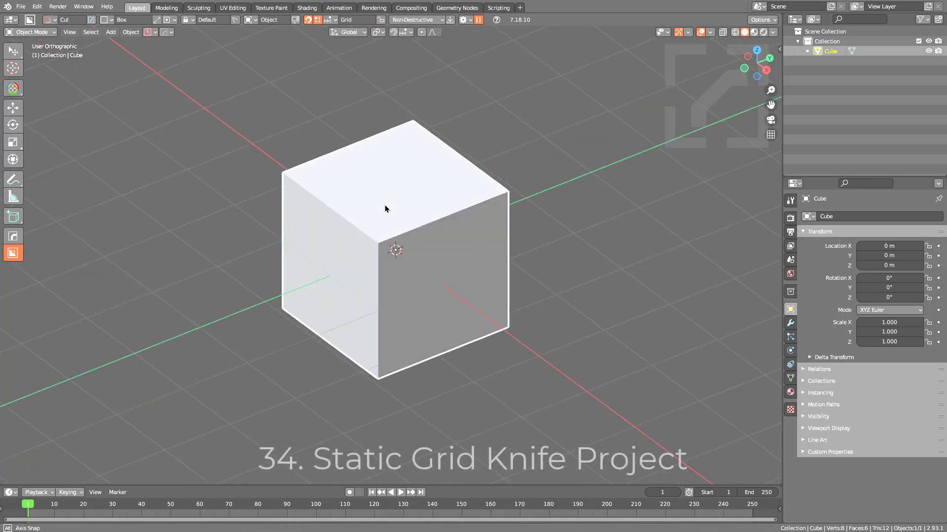
Step: Flatten the cube to a Z scale of about 0.293 and stretch it to an X scale of about 2.518
key("ctrl")
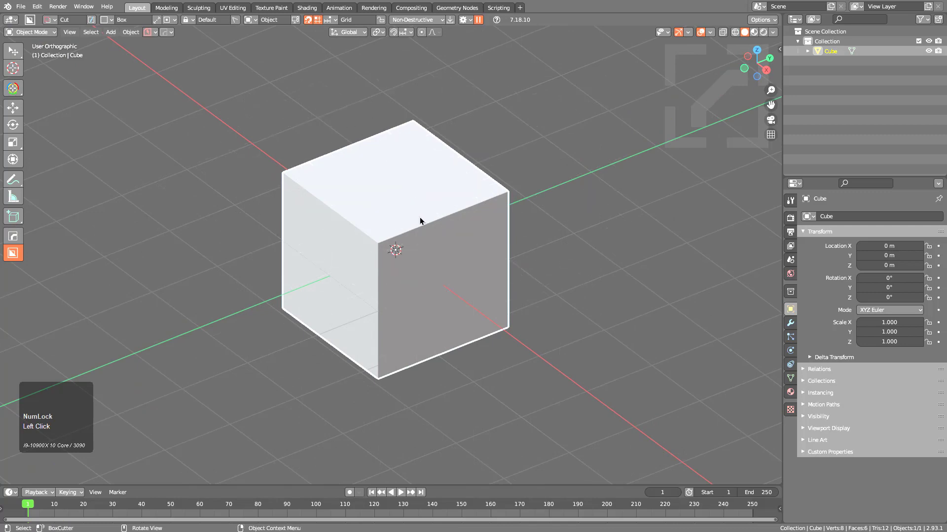
middle_click_drag(427, 222, 494, 355)
scroll(395, 291, "down", 2)
key("s")
key("z")
left_click(429, 276)
key("s")
key("x")
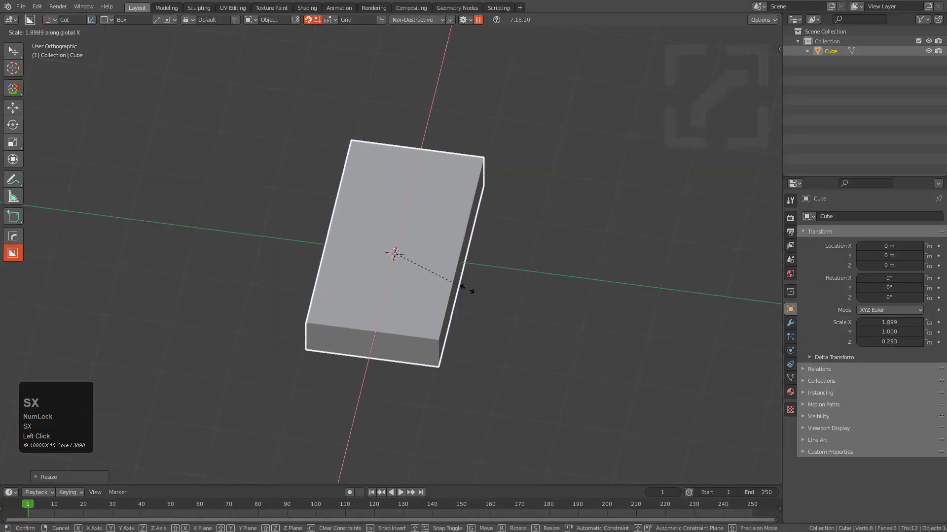
left_click(490, 299)
Step: Enter Edit Mode and add one centred loop cut running lengthwise around the flattened block
middle_click_drag(490, 298, 345, 316)
scroll(291, 327, "up", 2)
key("Tab")
key("ctrl+r")
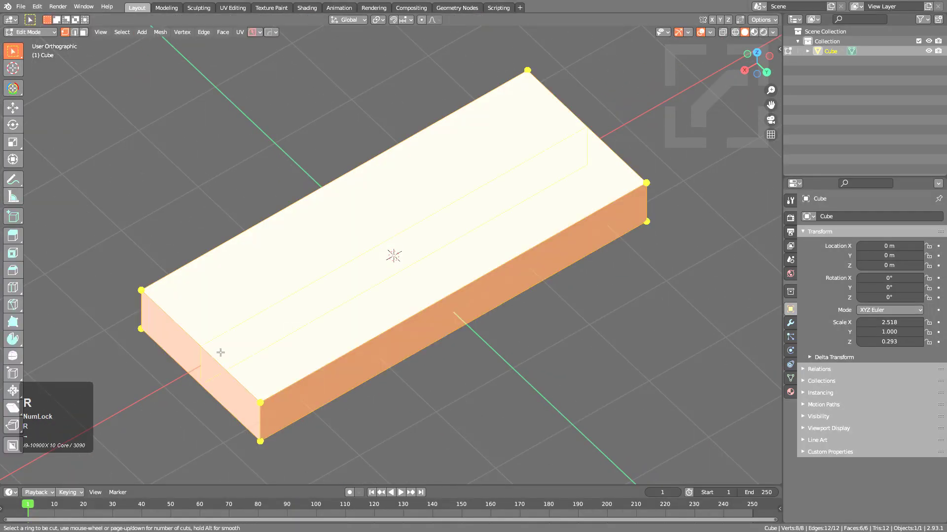
left_click(220, 352)
right_click(235, 341)
Step: Raise the block's top centre edge along Z to form a ridge
key("2")
left_click(317, 282)
key("g")
key("z")
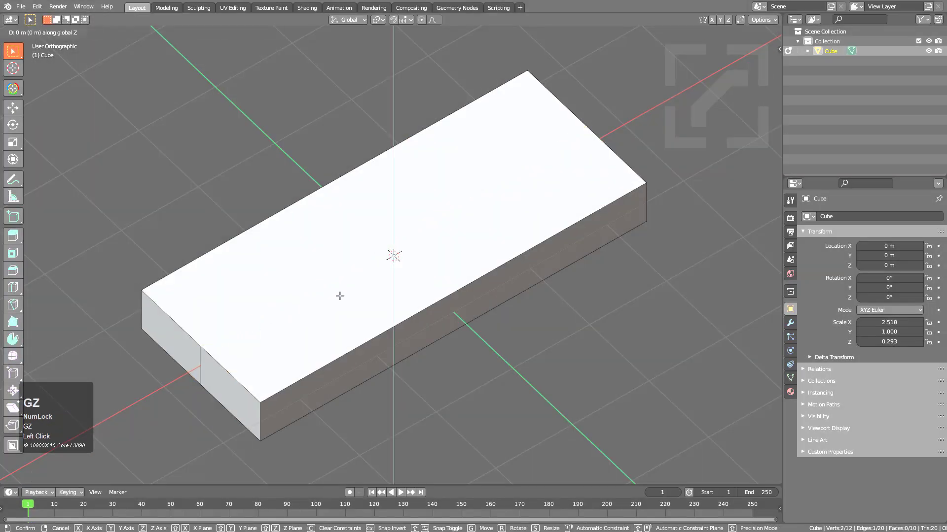
left_click(336, 259)
Step: Bevel the centre edge loop about 1.13 m wide with 5 segments to round the top, and return to Object Mode
key("1")
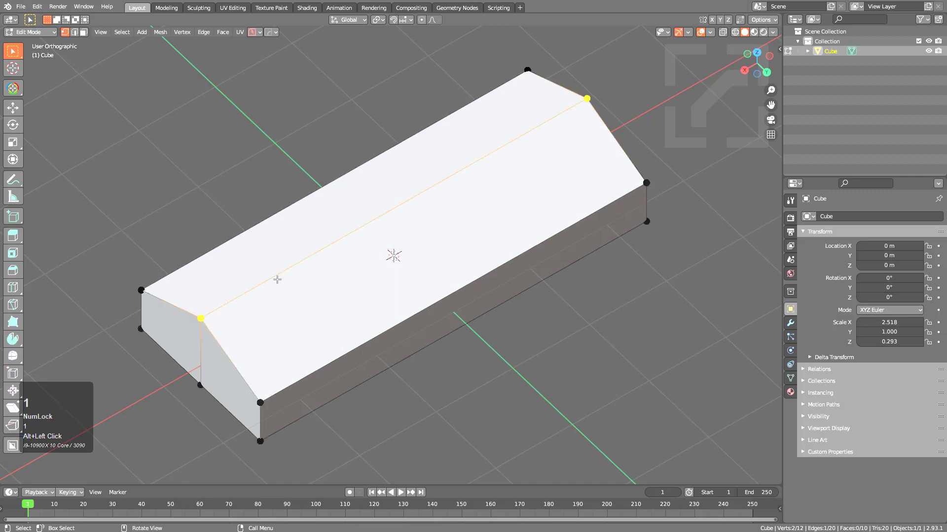
left_click(275, 277, "alt")
key("ctrl+b")
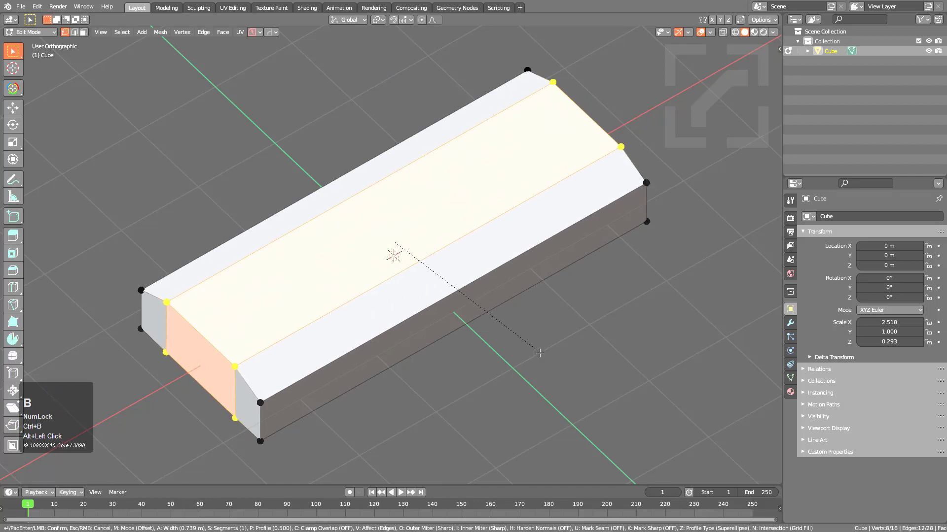
scroll(543, 348, "up", 3)
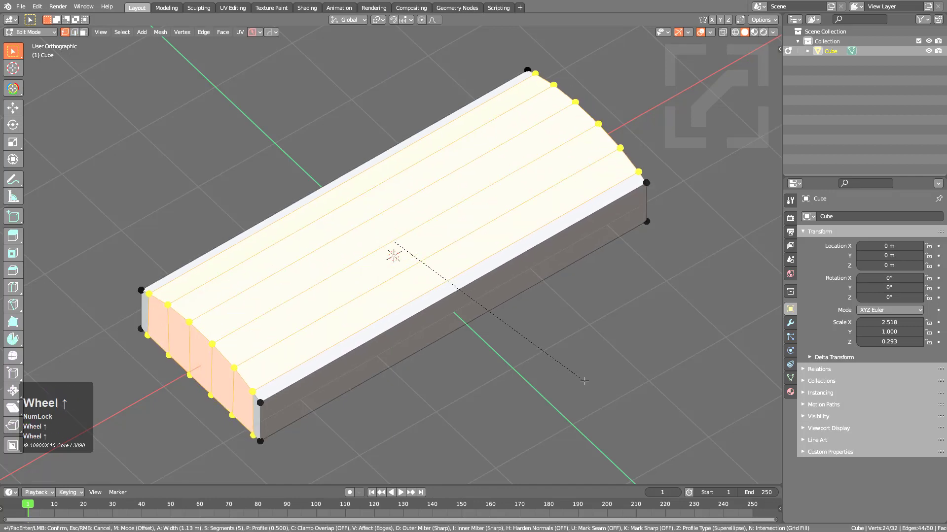
left_click(584, 381)
key("Tab")
Step: Switch the cutter shape to Circle (32) and draw a circular cut near one end of the curved top, extruding it downward
middle_click_drag(429, 270, 421, 264)
key("d")
left_click(421, 256)
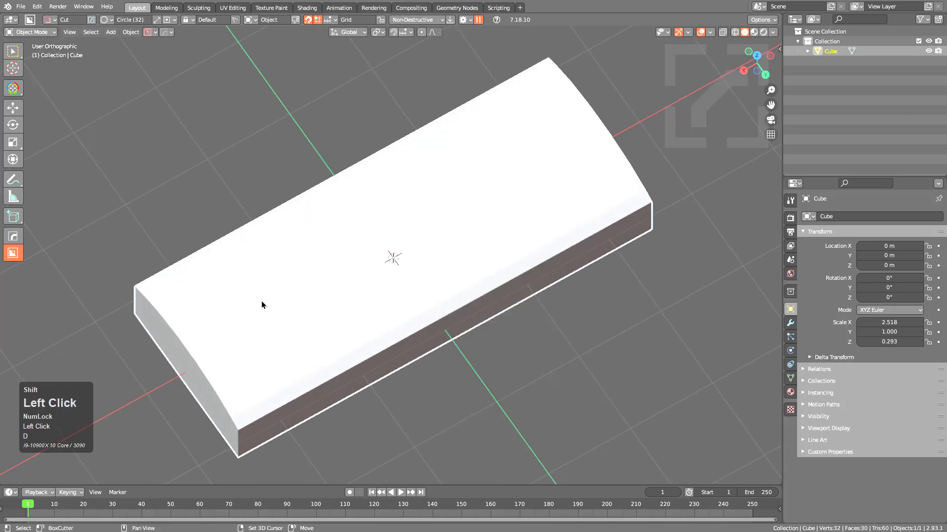
middle_click_drag(262, 302, 324, 252)
left_click(349, 234, "ctrl")
mouse_move(379, 247)
left_mouse_down()
mouse_move(460, 264)
mouse_move(444, 262)
mouse_move(439, 277)
left_mouse_up()
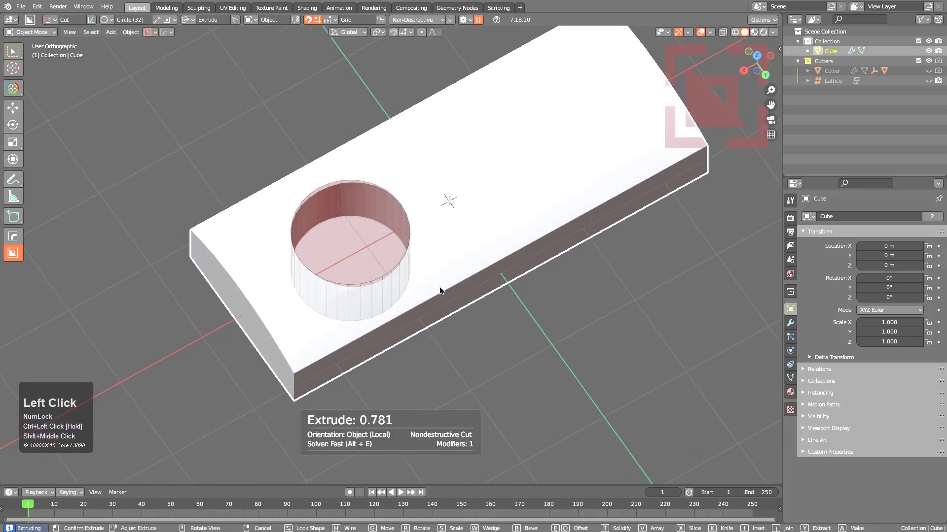
Step: Taper the circular cutter so the hole narrows toward its bottom, and finish the cut
key("Tab")
key("t")
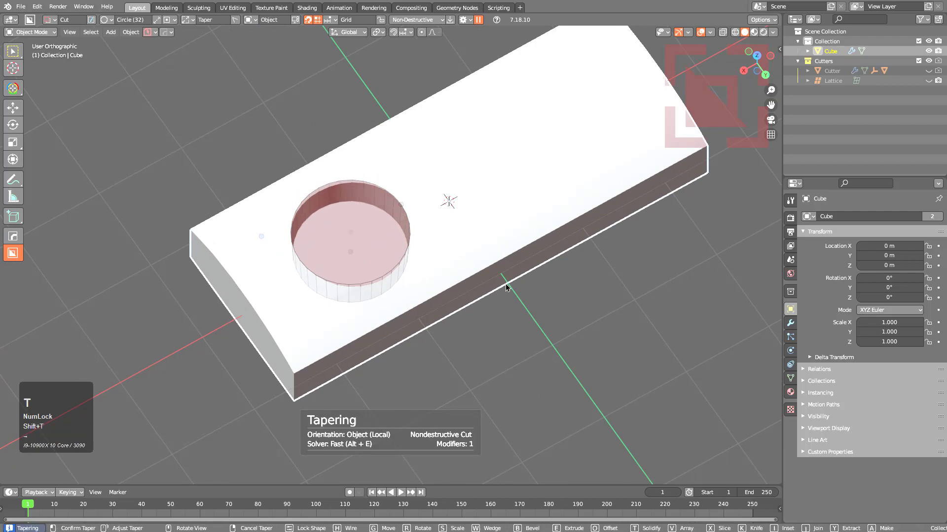
left_click(368, 215)
left_click(316, 208)
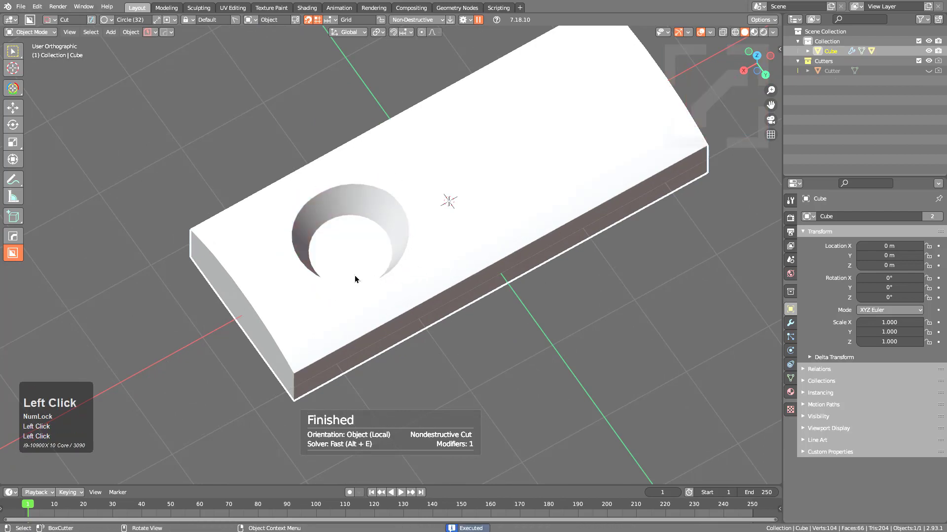
Step: Turn on the wireframe display to show the edges of the cut block
middle_click_drag(355, 279, 440, 244)
key("alt+v")
left_click(376, 272)
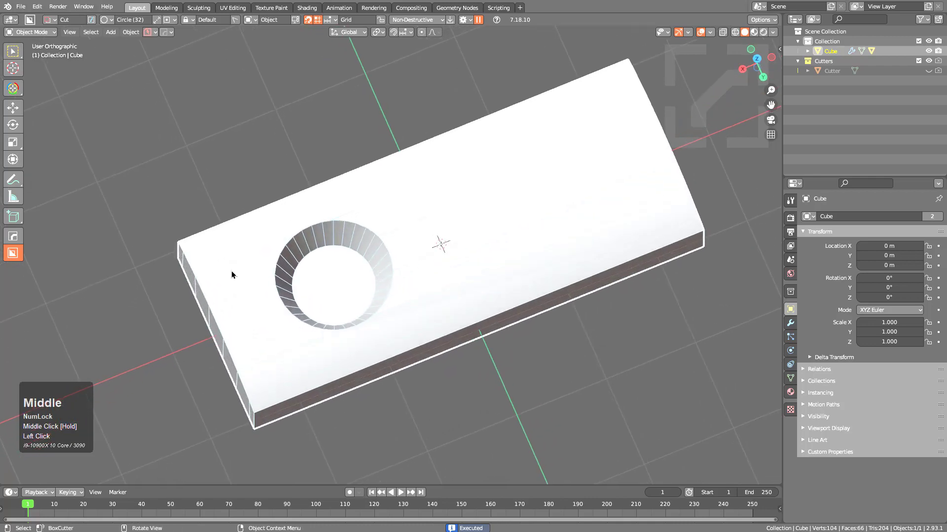
Step: Convert the block to a mesh so the circular cut is applied to its geometry
key("ctrl+a")
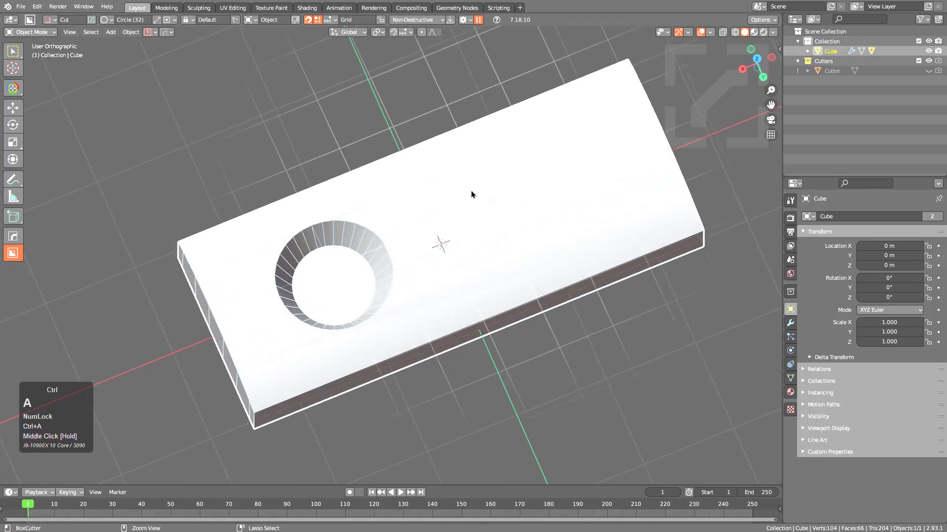
left_click(456, 309)
middle_click_drag(457, 311, 440, 248)
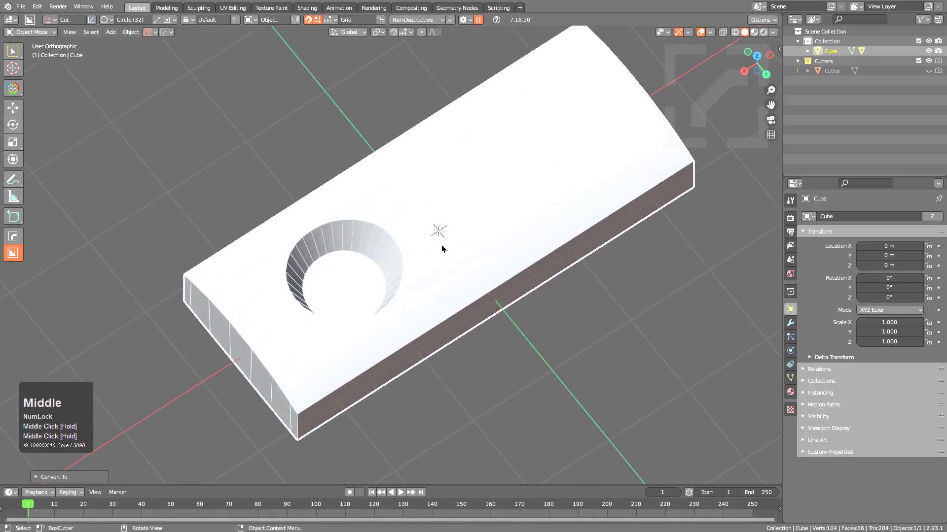
Step: Mark the block's sharp edges with Sharpen at 30° sharpness and 60° Auto Smooth, and go into face editing
key("Tab")
key("3")
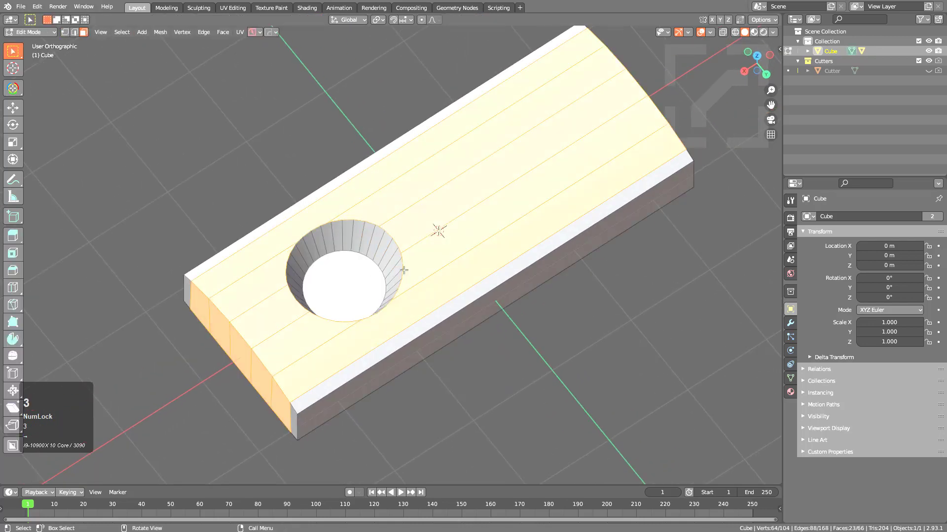
key("Tab")
key("q")
left_click(444, 206)
key("Tab")
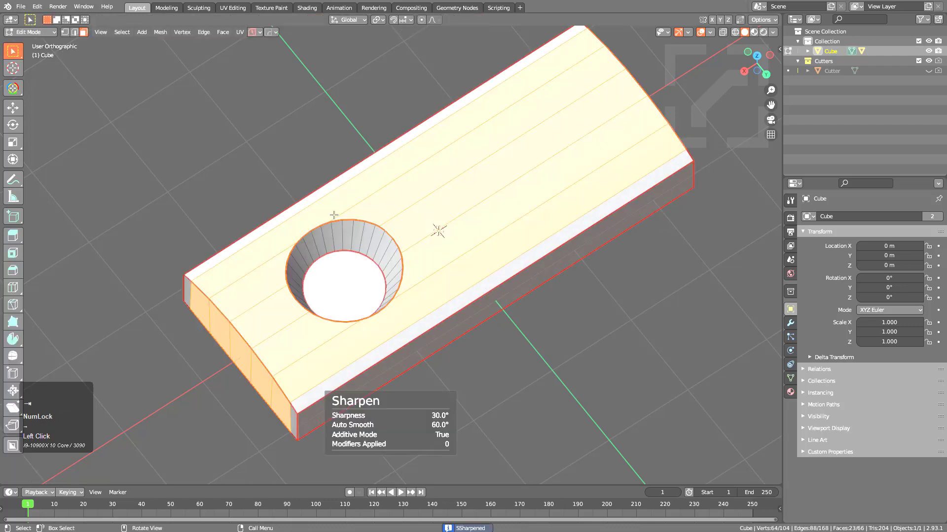
Step: Isolate the block's curved top faces by selecting the linked region and hiding all unselected faces, and view it from the top
key("alt+a")
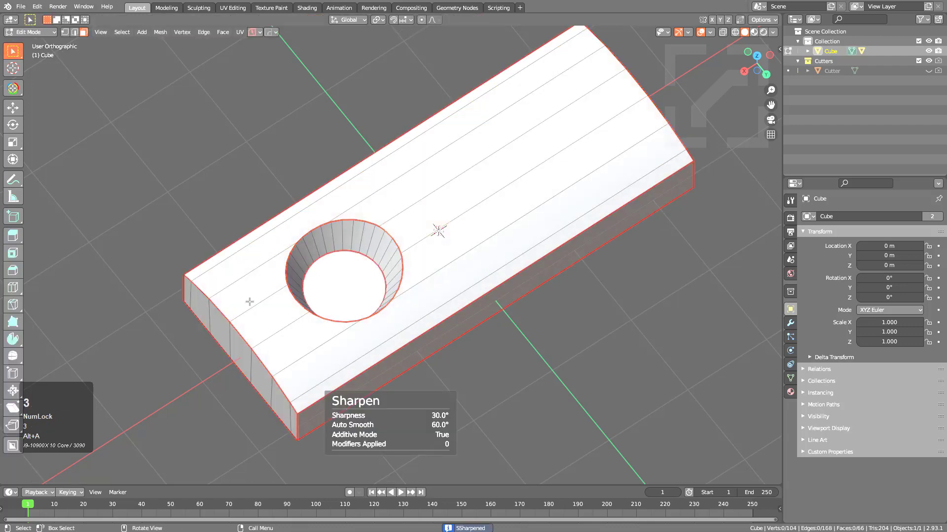
key("l")
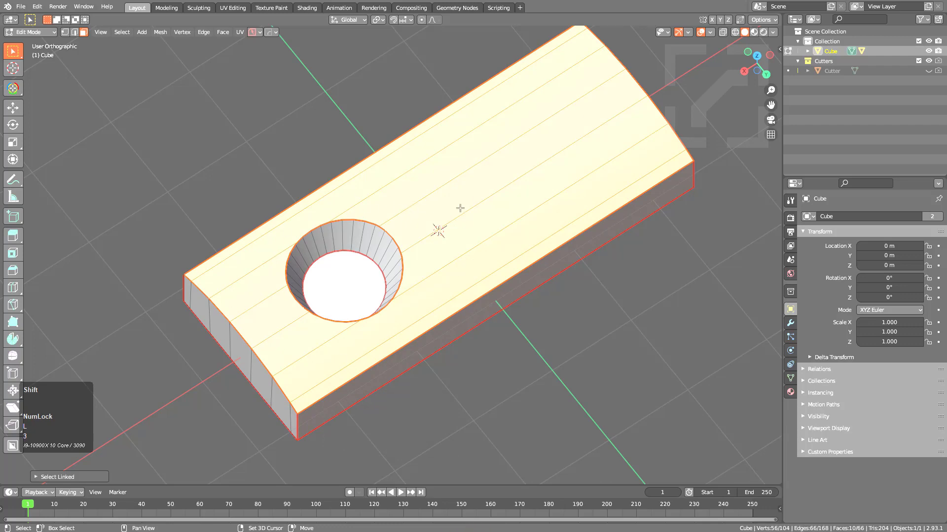
key("shift+h")
middle_click_drag(452, 214, 422, 271)
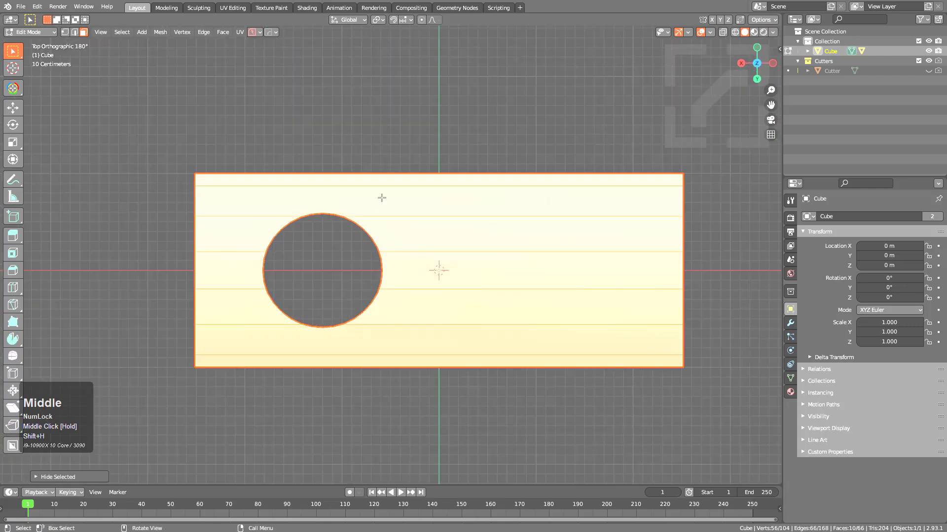
Step: Activate BoxCutter in Edit Mode and switch its snapping from Grid to Static Grid
key("alt+w")
left_click(337, 21)
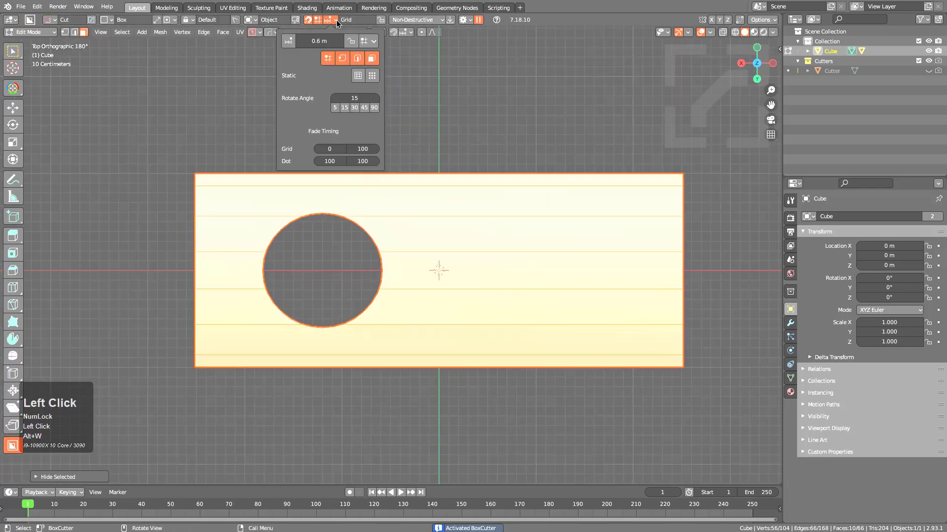
left_click(373, 76)
Step: Place a static grid over the curved top, extend it past both ends, reposition it and increase its density
scroll(186, 249, "down", 2)
scroll(404, 263, "down", 1, "ctrl")
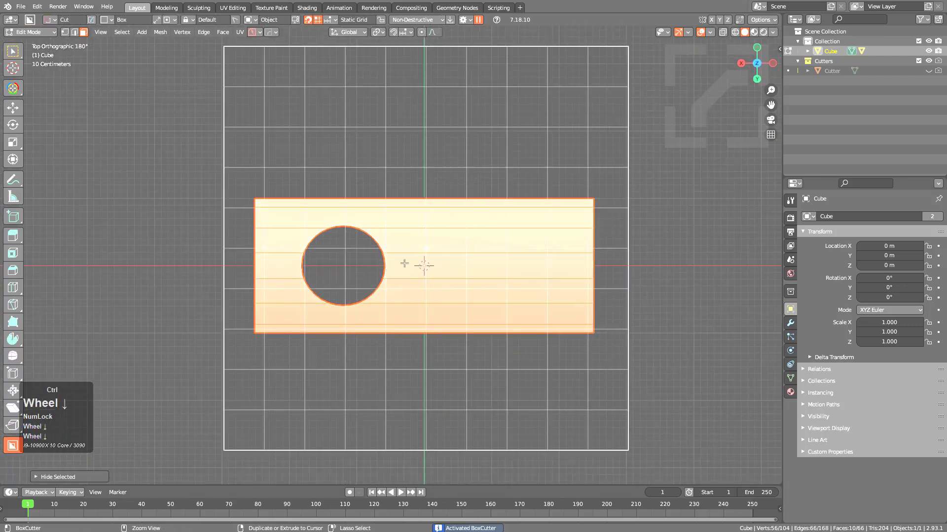
right_click_drag(404, 264, 574, 299, "ctrl")
key("g")
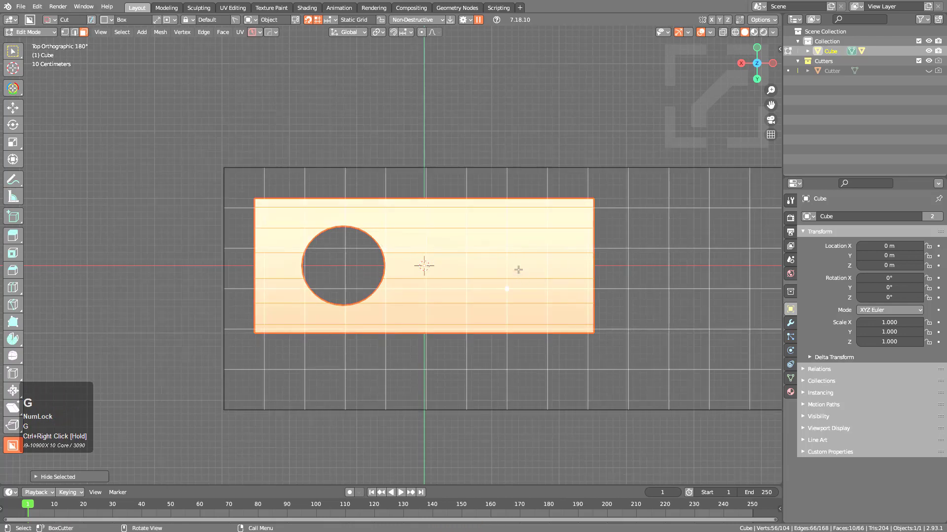
key("shift+g")
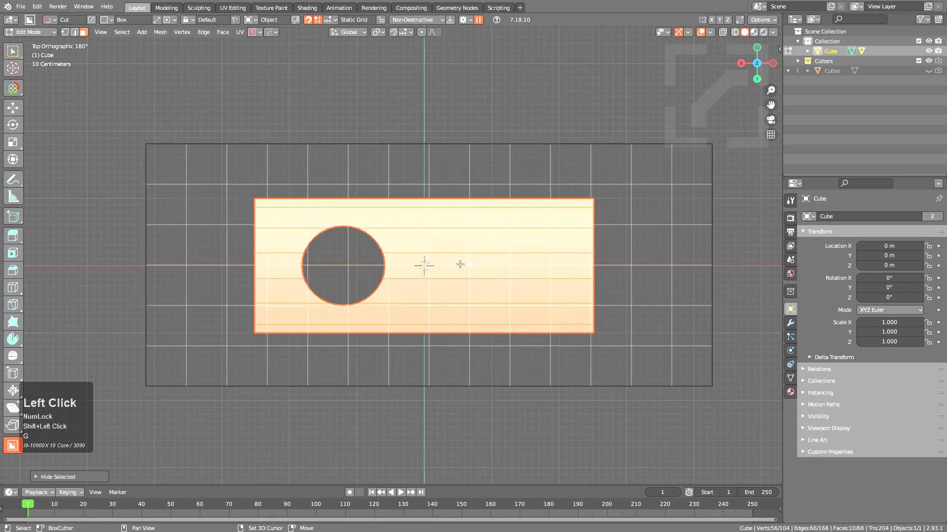
scroll(460, 264, "up", 4, "shift")
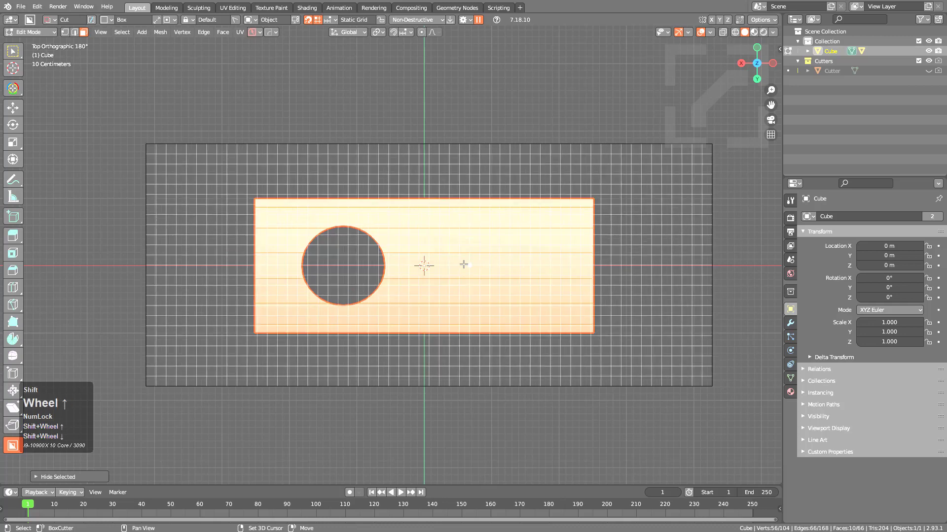
scroll(463, 265, "down", 1, "shift")
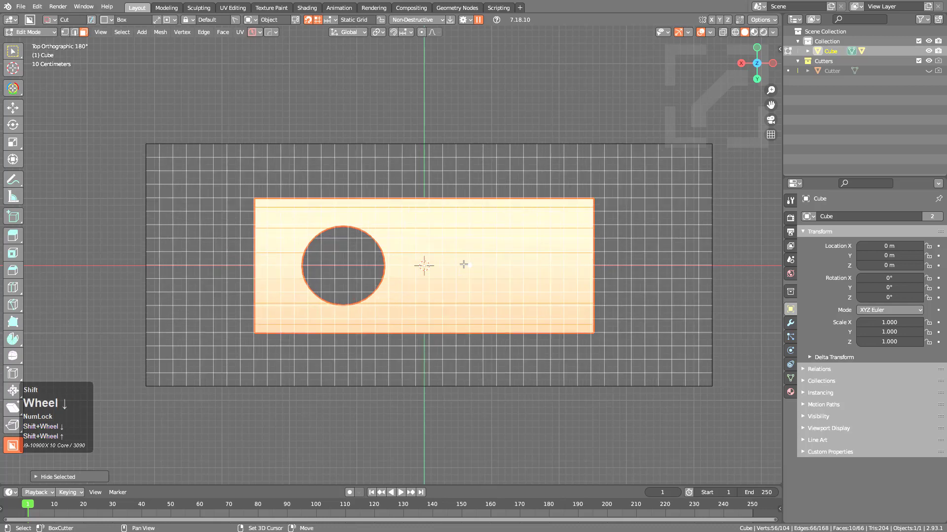
Step: Knife the static grid into the curved top faces, clear the selection and change to edge selection
left_click(456, 235)
scroll(461, 256, "up", 5)
key("alt+a")
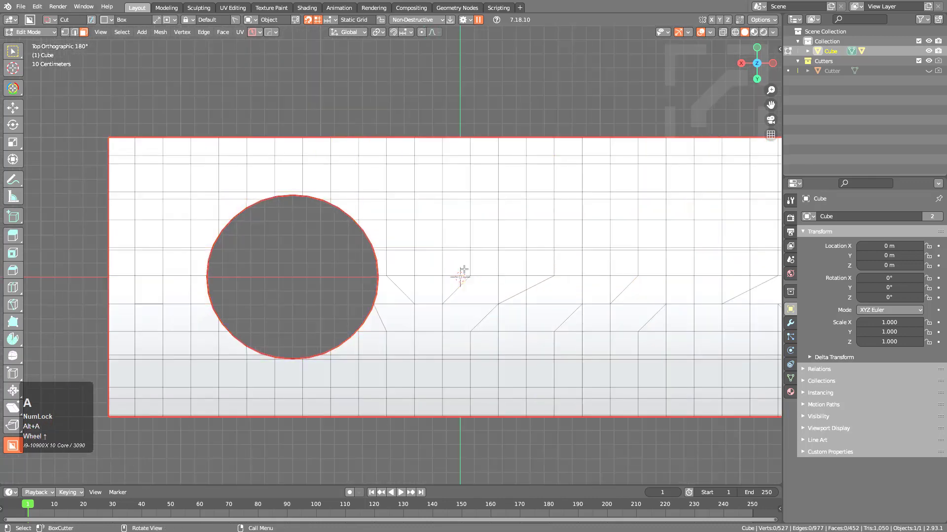
key("2")
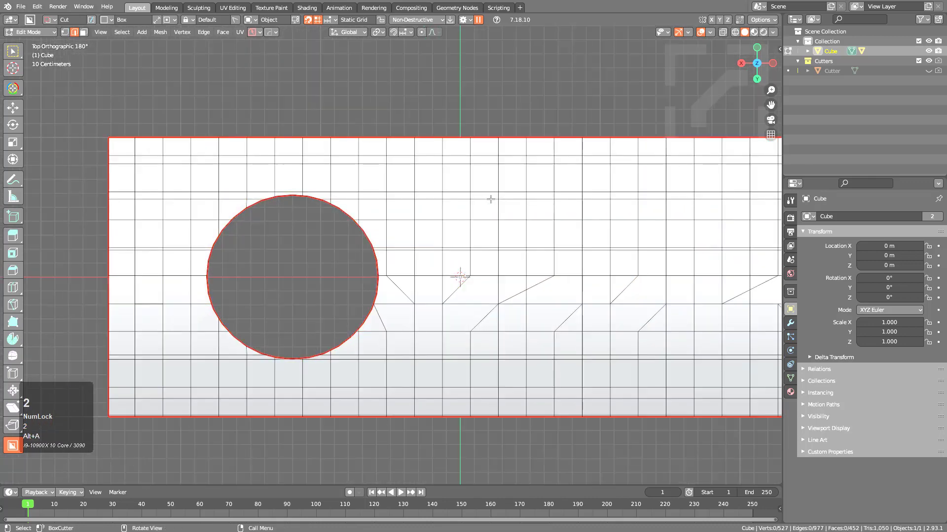
Step: Dissolve the redundant lengthwise edges between the block's upper long edge and its centreline
left_click(462, 199, "alt")
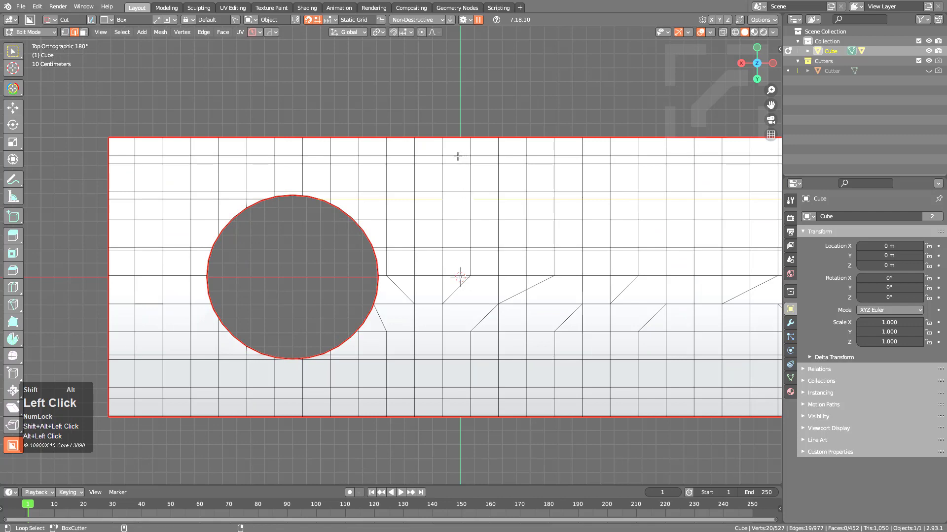
key("ctrl+x")
middle_click(456, 298, "alt")
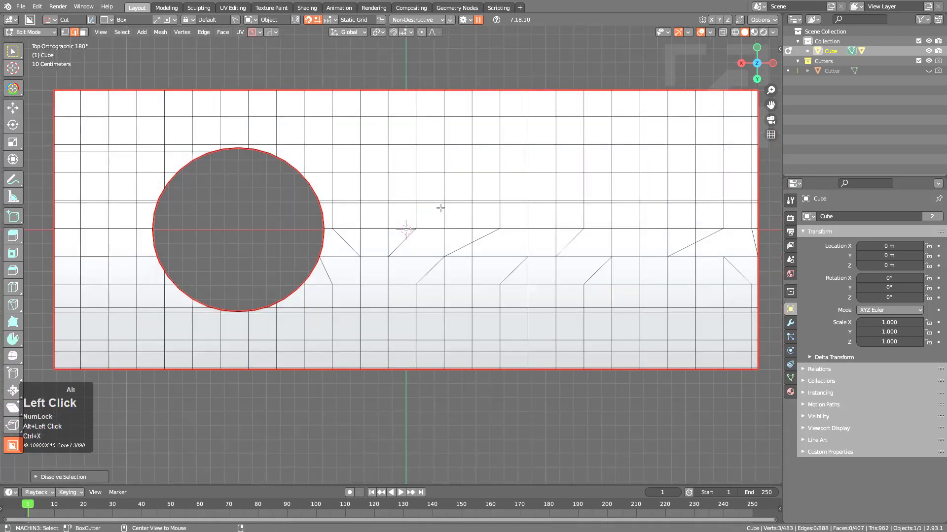
left_click(440, 208, "alt")
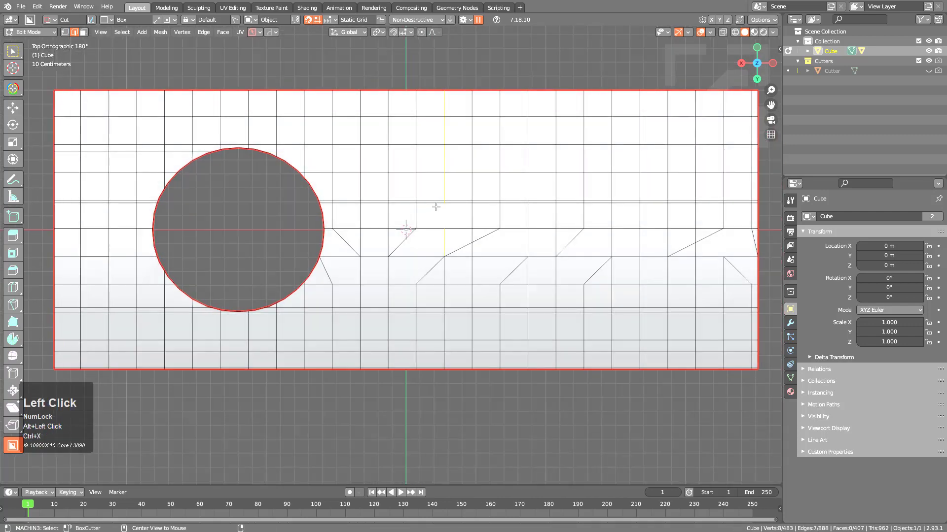
key("ctrl+x")
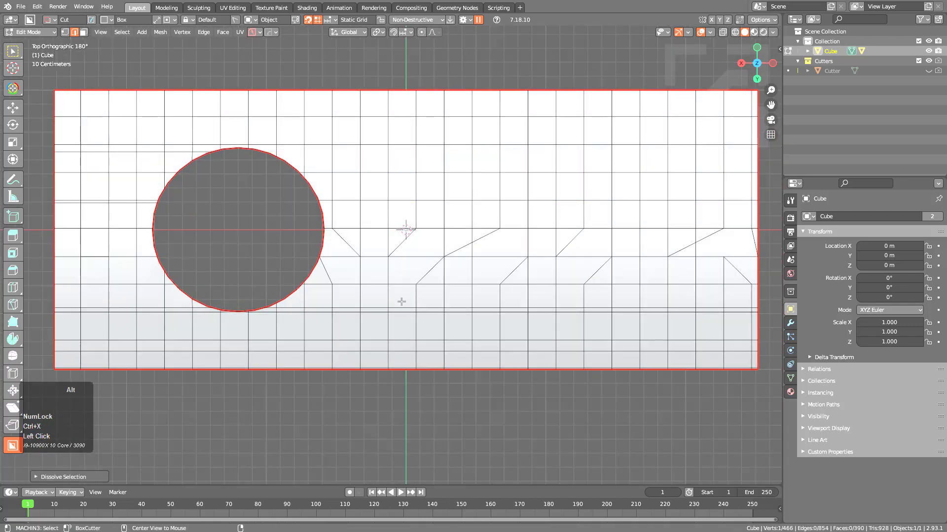
Step: Dissolve the redundant lengthwise edges below the centreline, including the short segments beside the hole
left_click(396, 309, "alt")
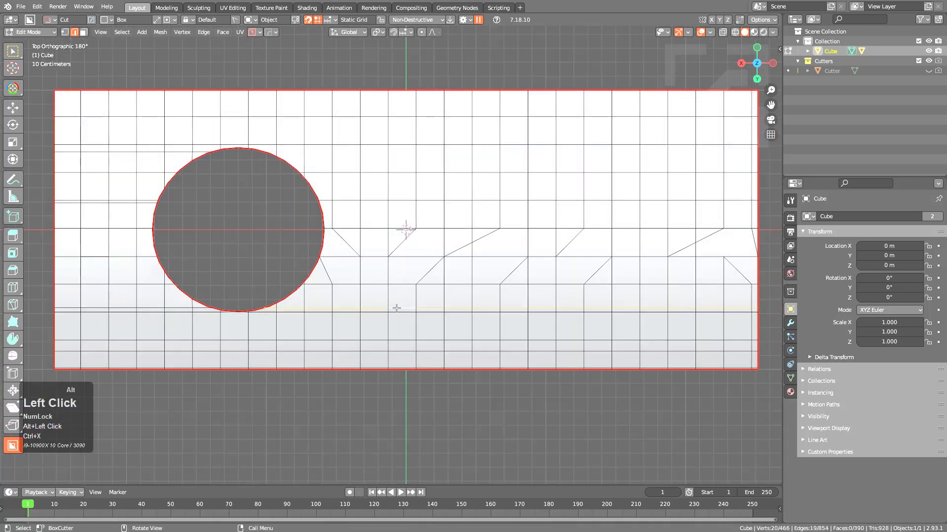
key("ctrl+x")
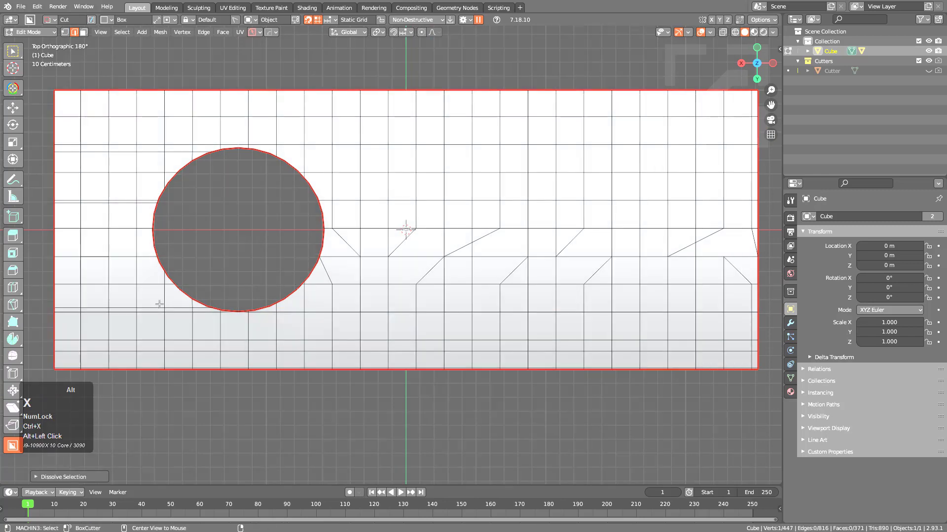
left_click(152, 316, "alt")
left_click(148, 342, "alt")
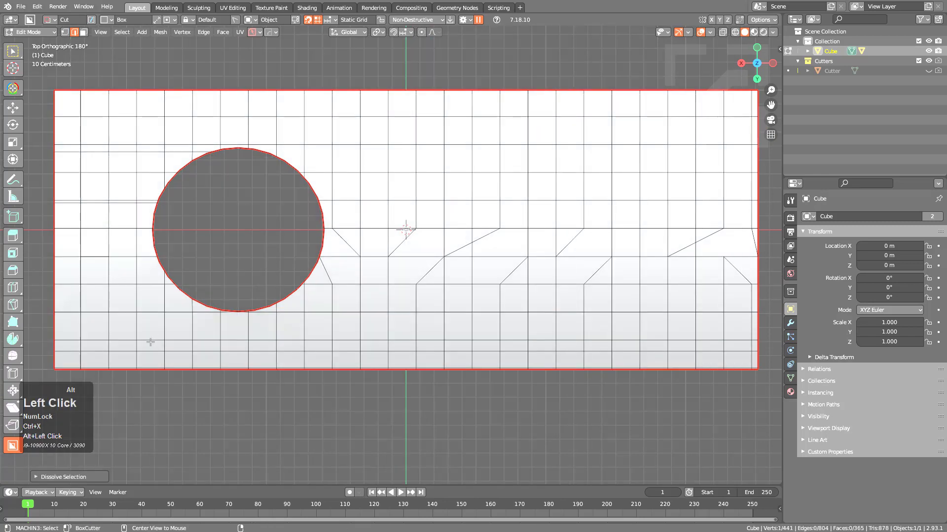
key("ctrl+x")
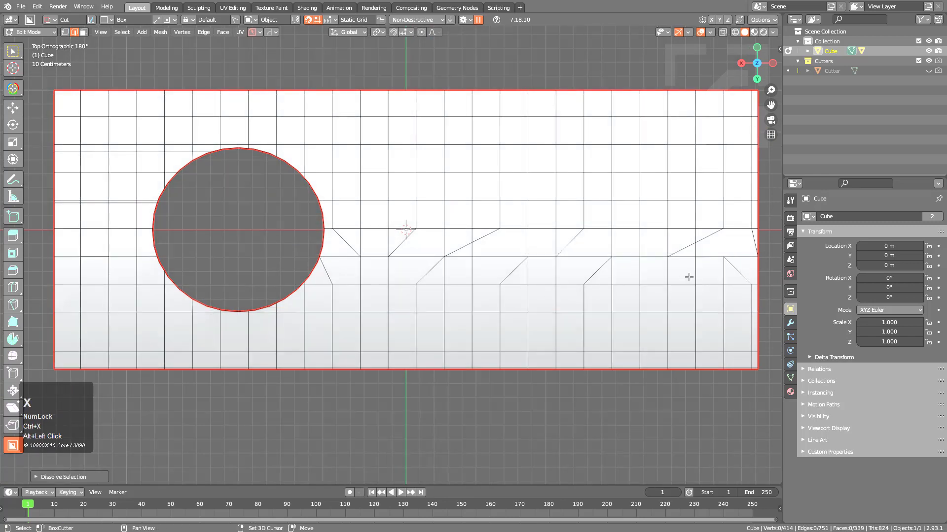
Step: Undo the edge cleanup and the grid knife cut on the curved top
middle_click_drag(688, 277, 613, 294, "shift")
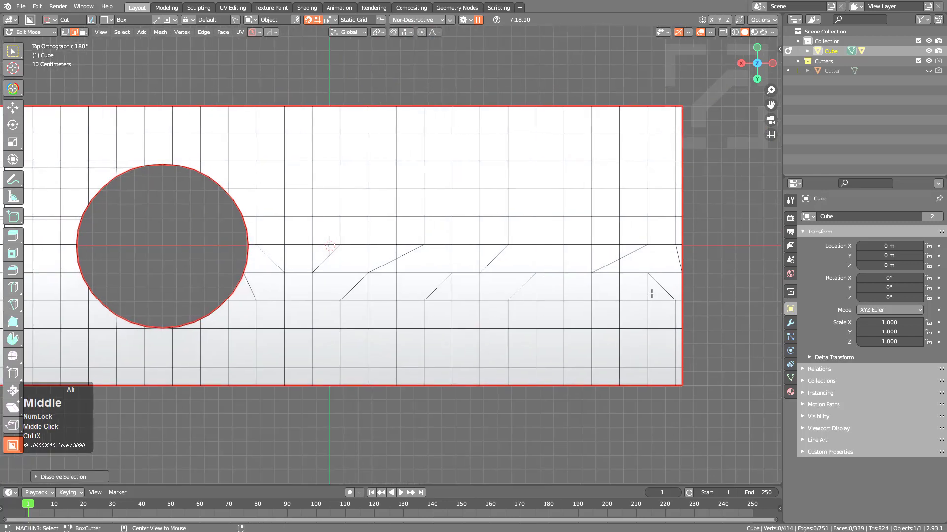
left_click(645, 293, "alt")
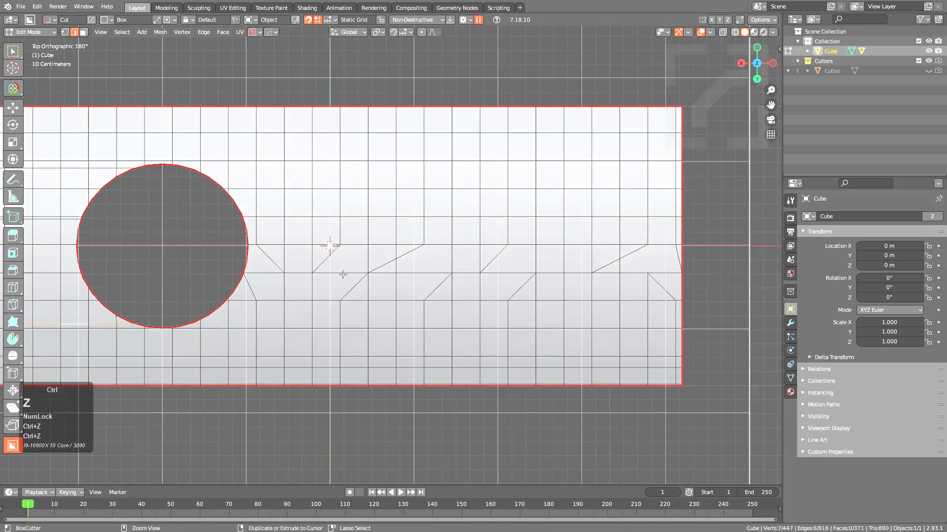
scroll(333, 281, "down", 3)
middle_click_drag(332, 289, 425, 266)
key("ctrl+z")
key("ctrl+z")
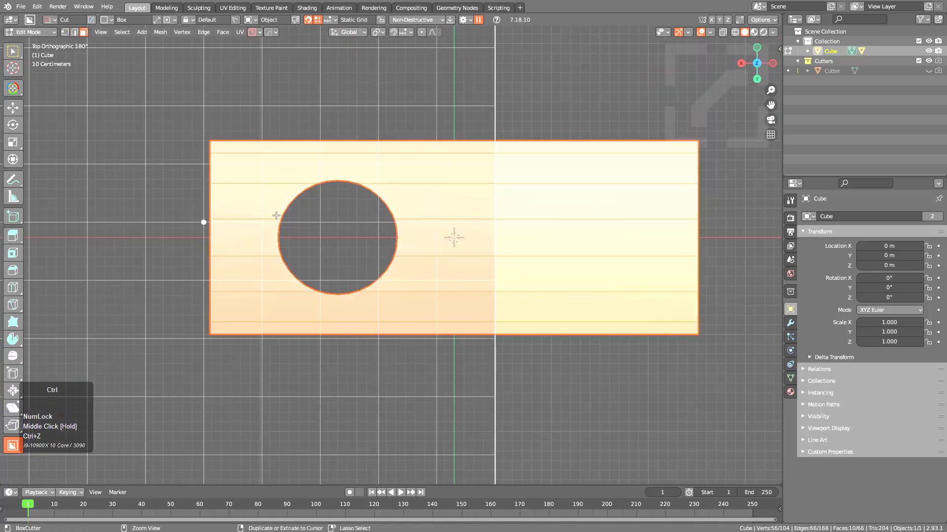
Step: Create a new static grid over the top, extend it beyond the block, realign it to the centreline and make it finer
right_click_drag(440, 227, 568, 282, "ctrl+shift")
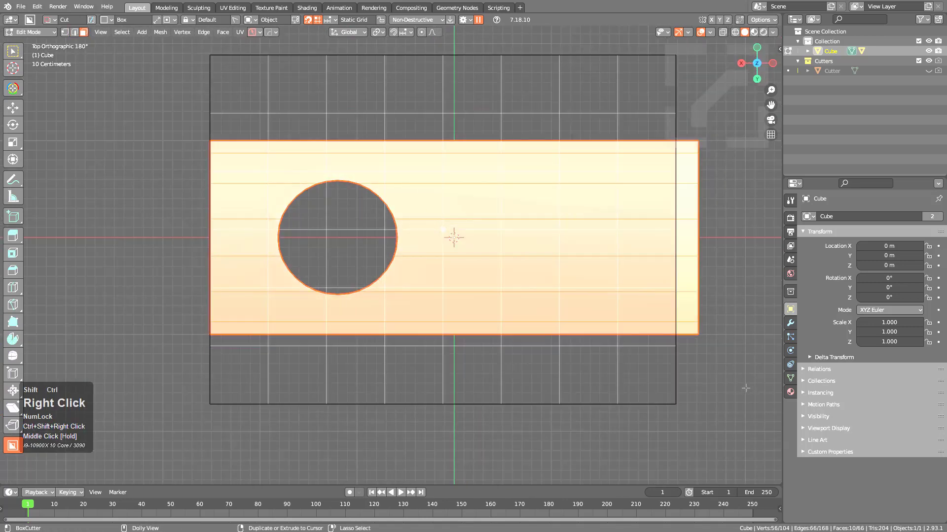
key("g")
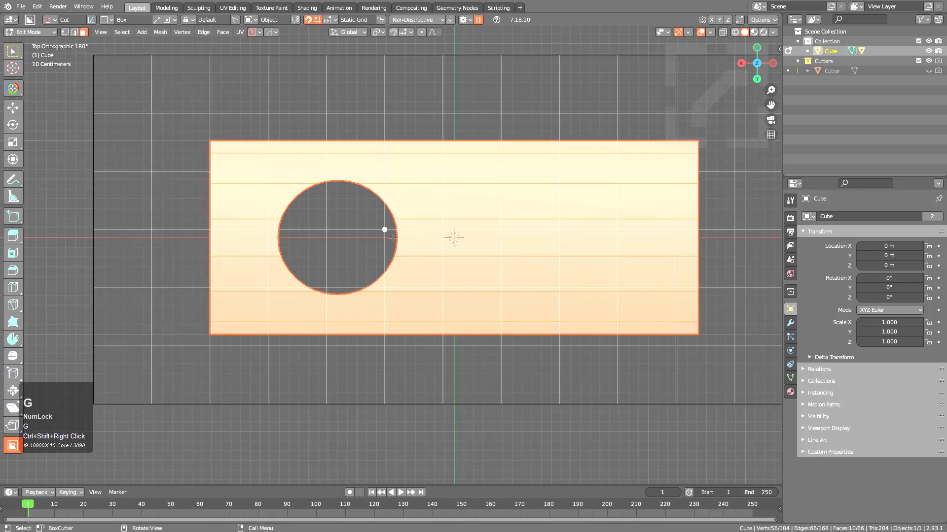
key("shift+g")
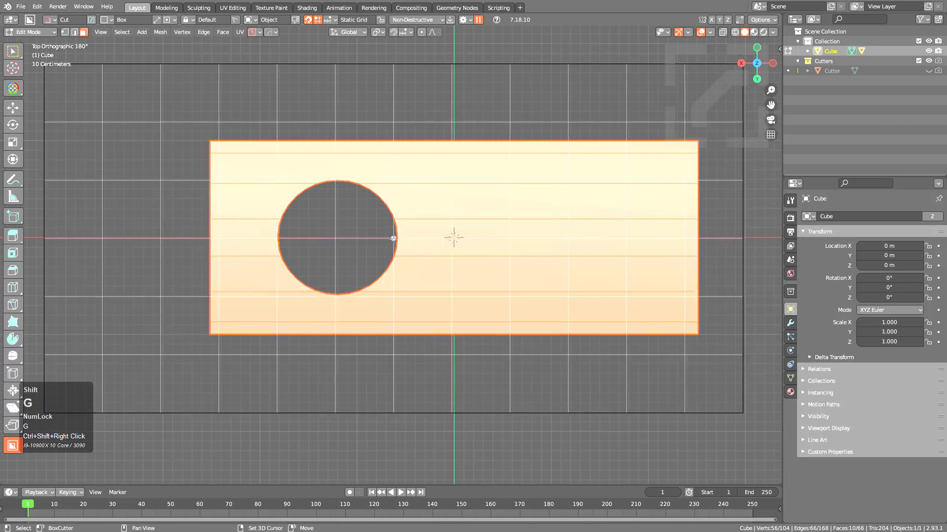
left_click(437, 238, "shift")
scroll(503, 260, "up", 3, "shift")
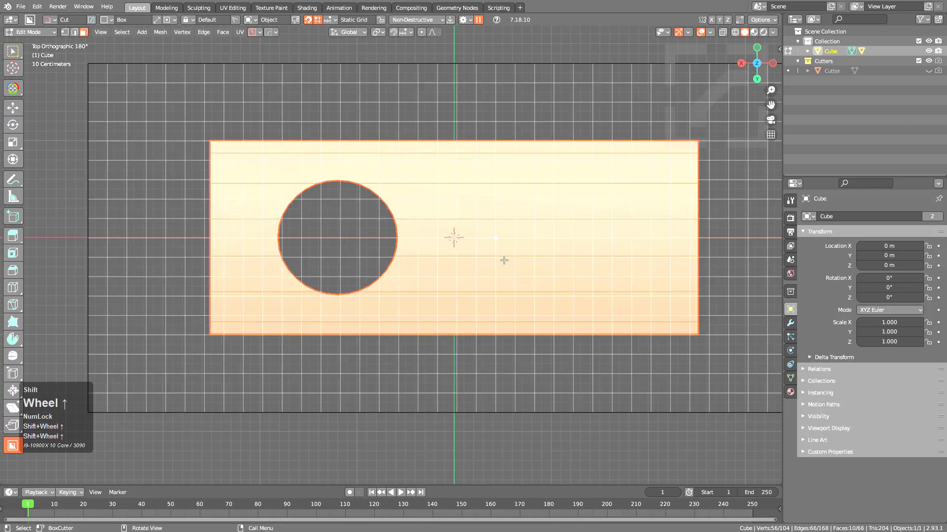
Step: Knife the realigned grid into the selected top faces, then deselect everything and enable edge selection
key("shift+k")
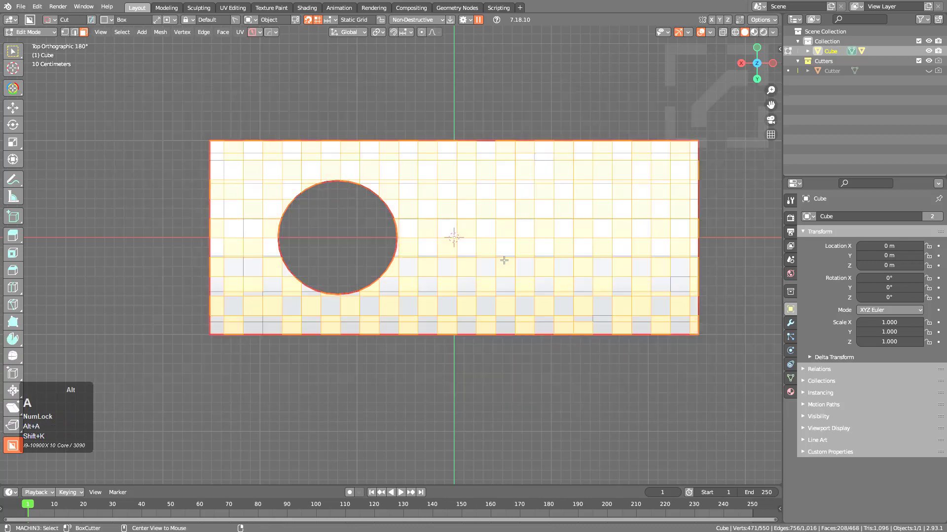
key("alt+a")
key("2")
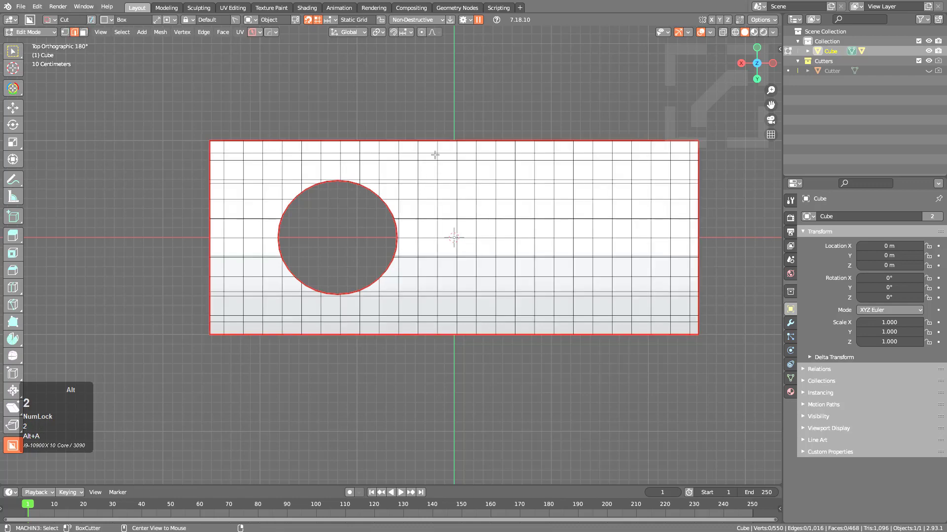
Step: Dissolve the redundant lengthwise edge loops above the hole and the short doubled edges between the hole and the block's nearest end
left_click(427, 153, "alt")
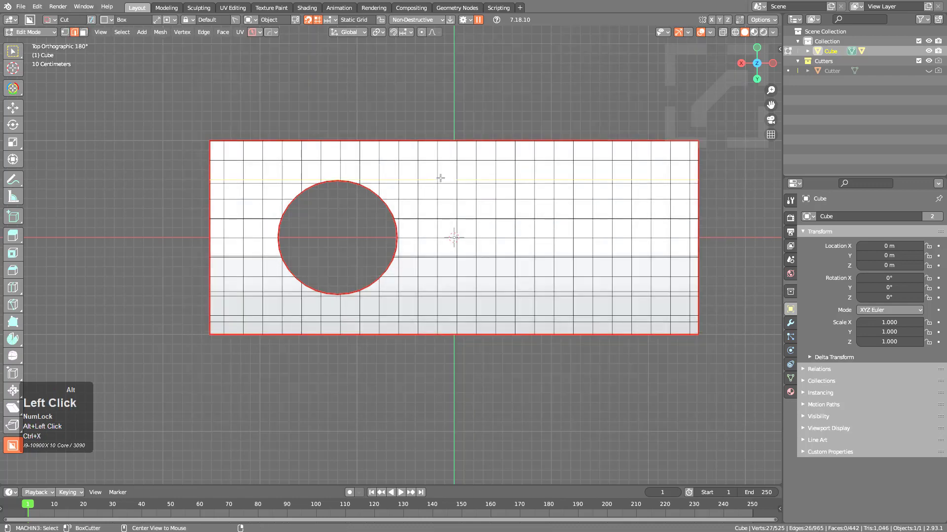
key("x")
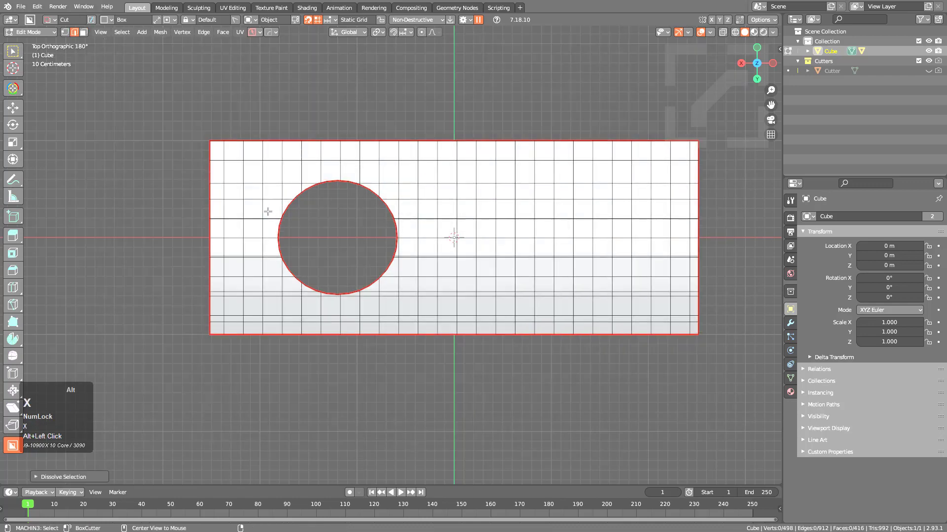
left_click(268, 211, "alt")
left_click(270, 211, "alt")
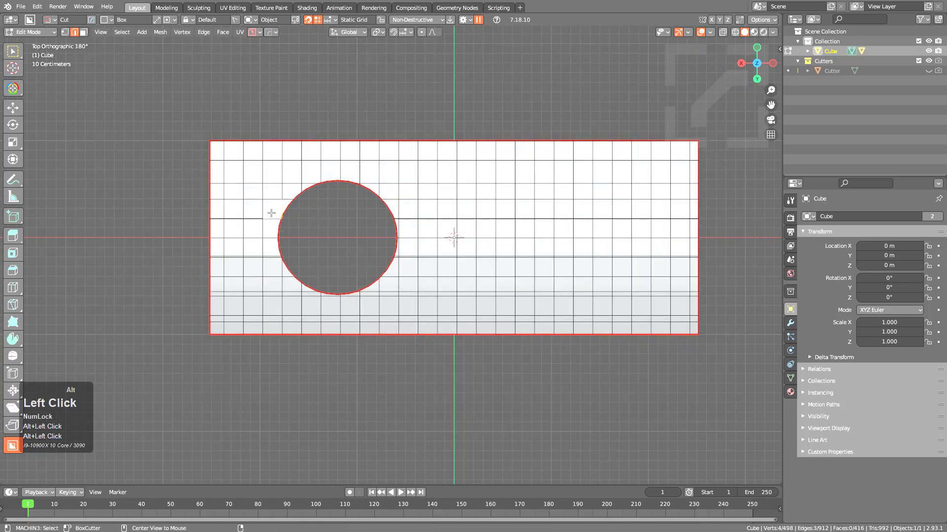
left_click(246, 215, "alt")
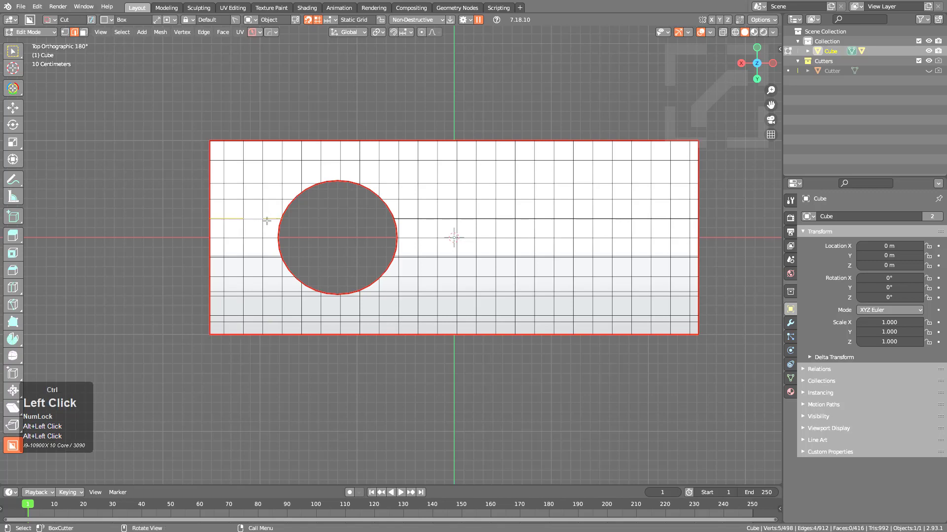
key("x")
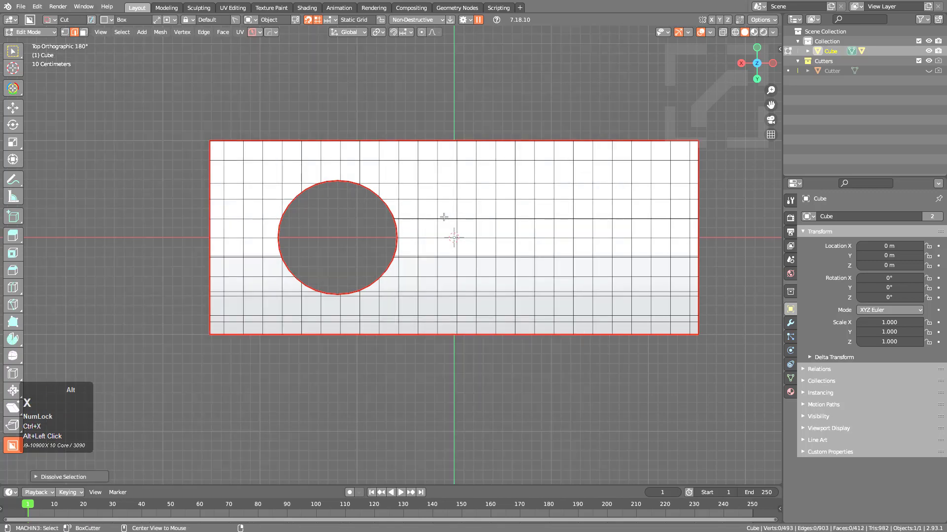
Step: Dissolve redundant lengthwise edges on both sides of the hole and the doubled full-length loop nearest the block's lower long side
left_click(443, 216, "alt")
key("x")
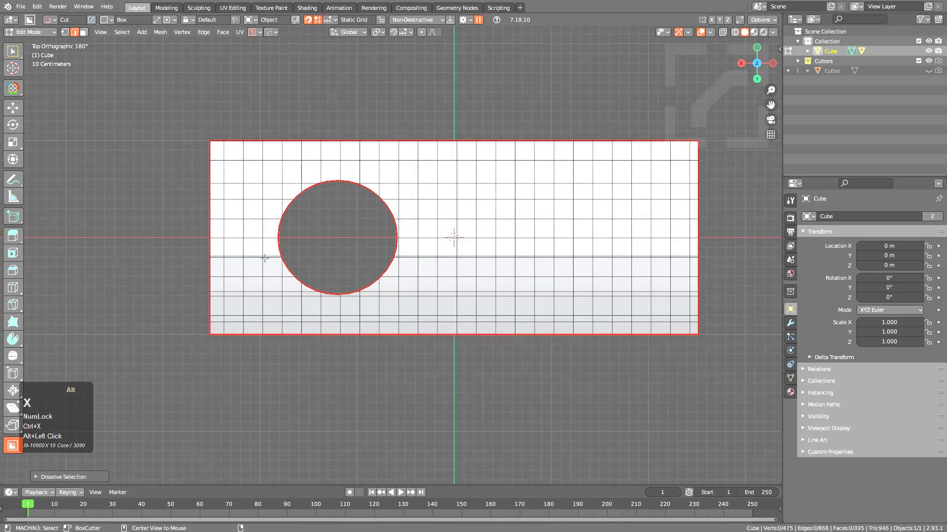
left_click(262, 253, "alt")
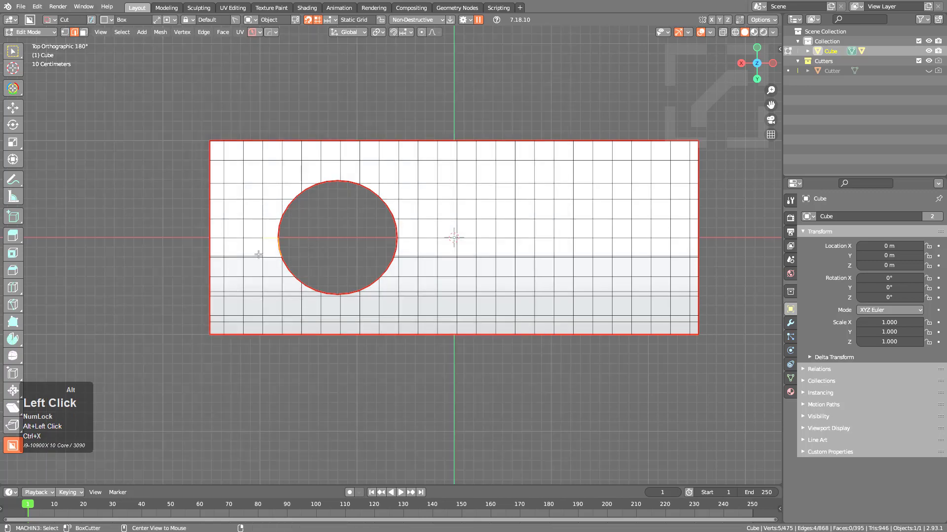
key("x")
left_click(256, 310, "alt")
key("ctrl+x")
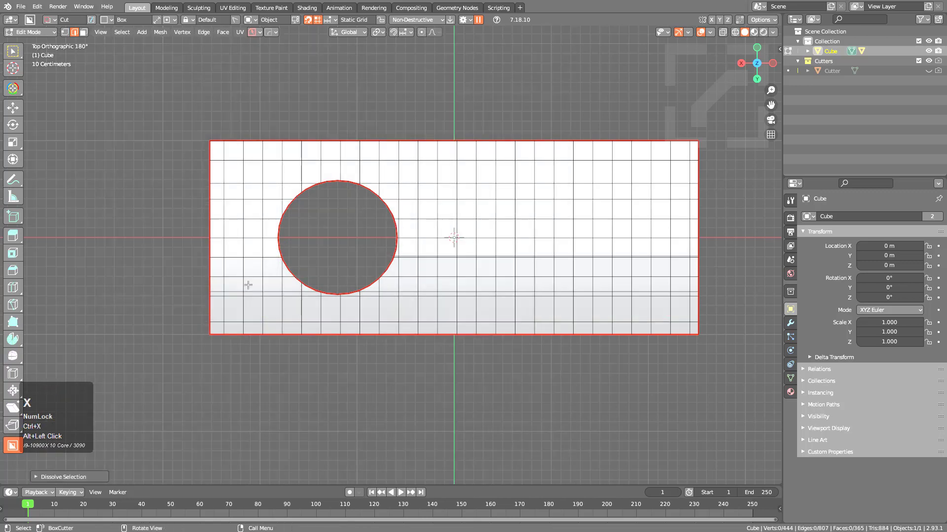
Step: Dissolve the doubled lengthwise loop just below the hole and the last doubled edge run between the hole and the far end
left_click(253, 286, "alt")
key("ctrl+x")
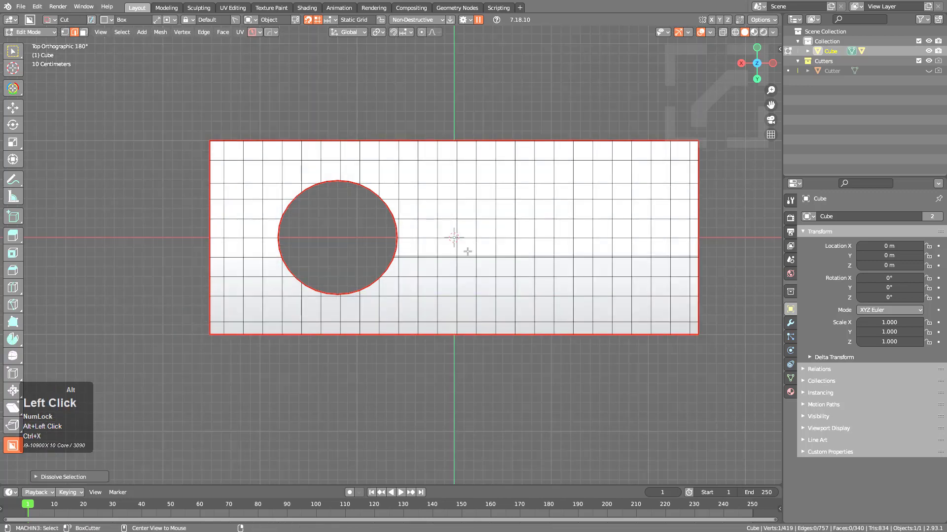
left_click(467, 252, "alt")
key("ctrl+x")
Step: Check the cleaned grid on the curved top, return to Object Mode and inspect the whole block around the hole
scroll(454, 245, "up", 3)
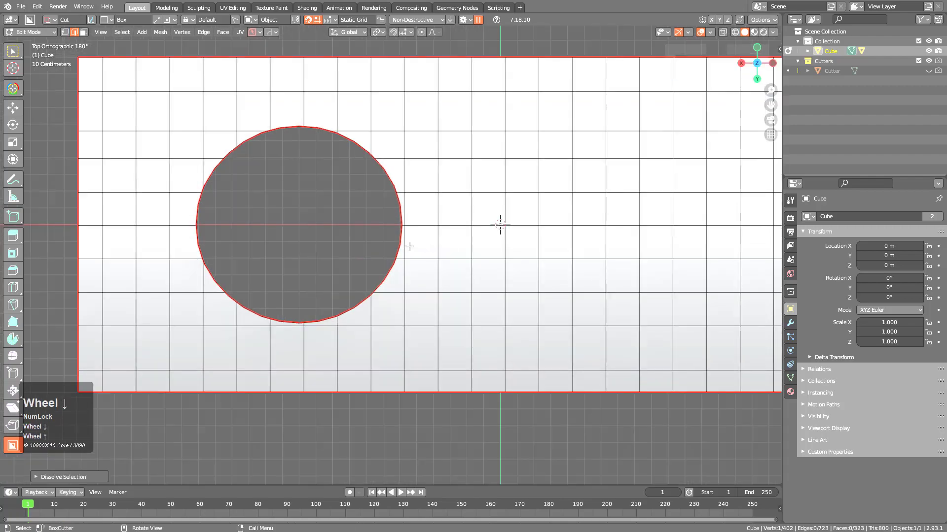
mouse_move(410, 246)
middle_mouse_down()
mouse_move(401, 276)
mouse_move(422, 260)
middle_mouse_up()
scroll(427, 261, "up", 3)
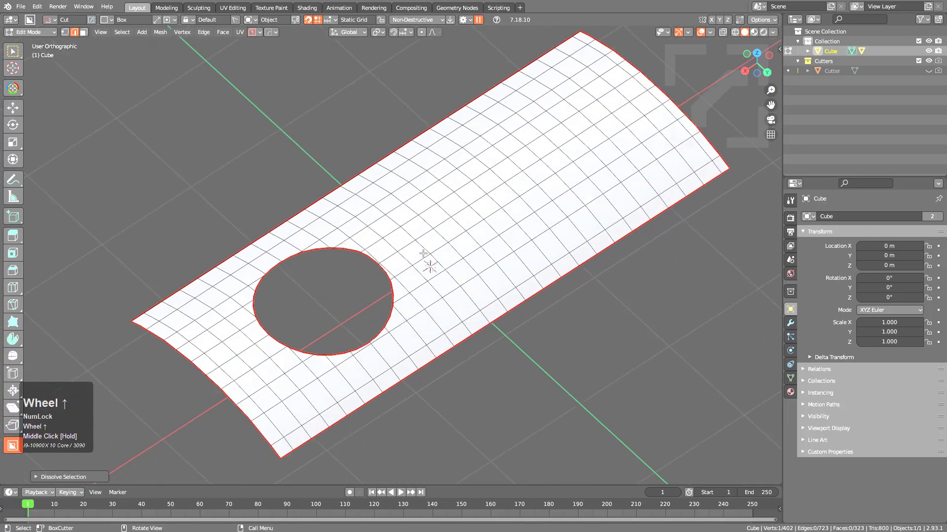
scroll(364, 301, "up", 3, "shift")
key("Tab")
scroll(461, 186, "down", 3)
middle_click_drag(460, 186, 446, 228)
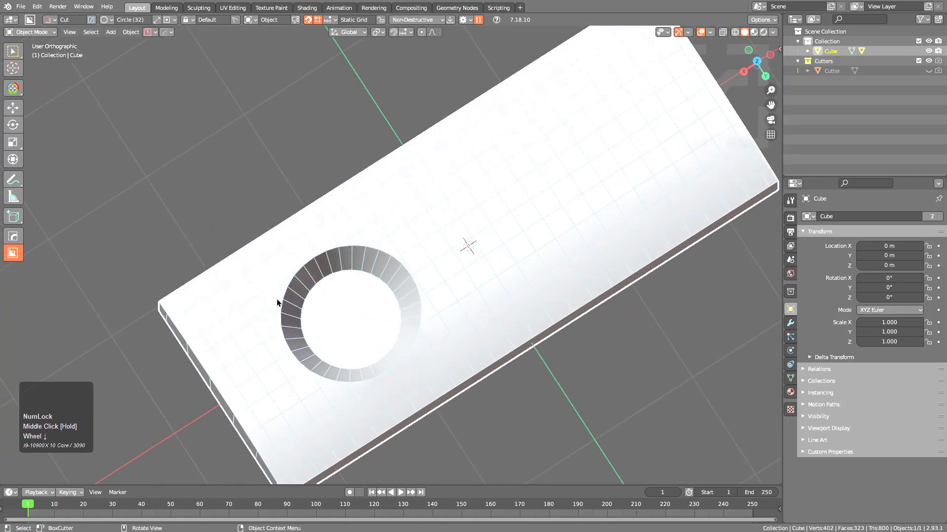
Step: In Edit Mode, select all wall faces of the circular hole and reduce the selection to the hole's upper rim edges
key("Tab")
middle_click_drag(355, 341, 372, 292)
scroll(376, 270, "up", 2)
left_click(358, 312)
key("ctrl+KP_Add")
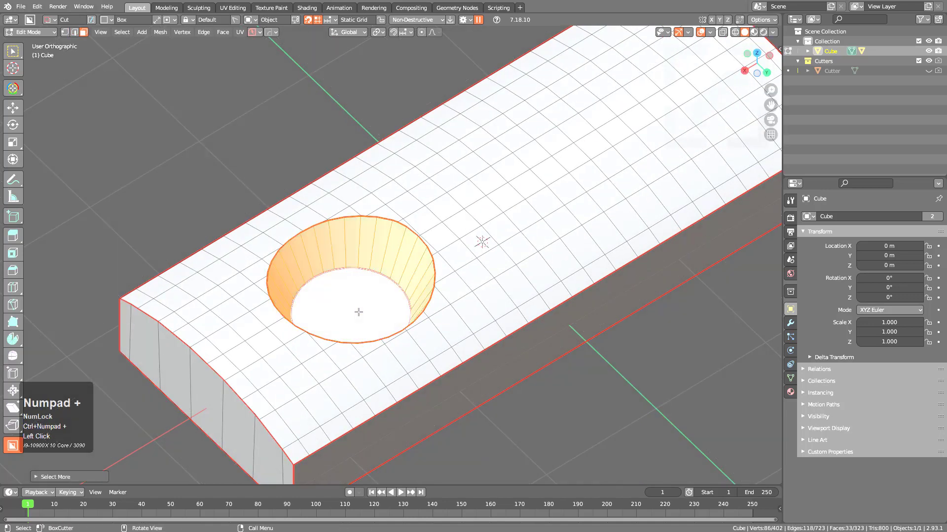
key("2")
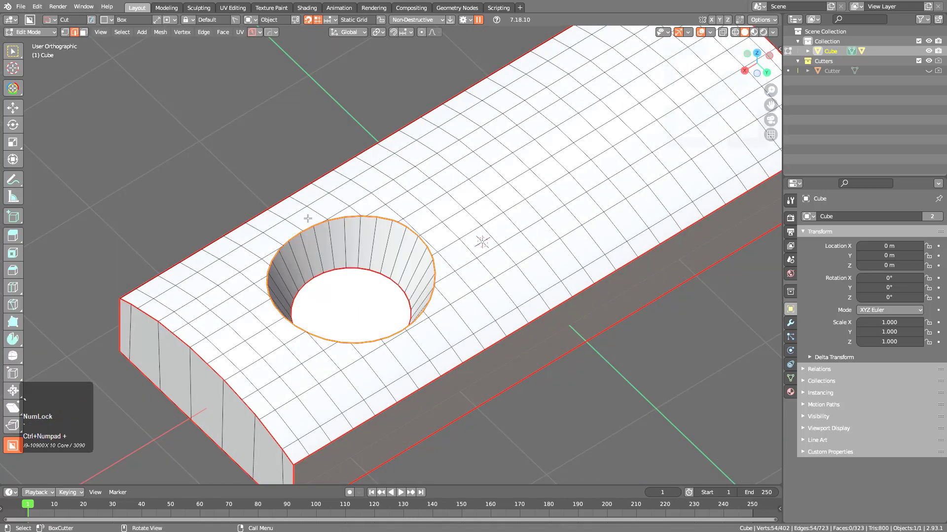
Step: Run MESHmachine's Boolean Cleanup on the selected hole rim to merge its surplus vertices
key("y")
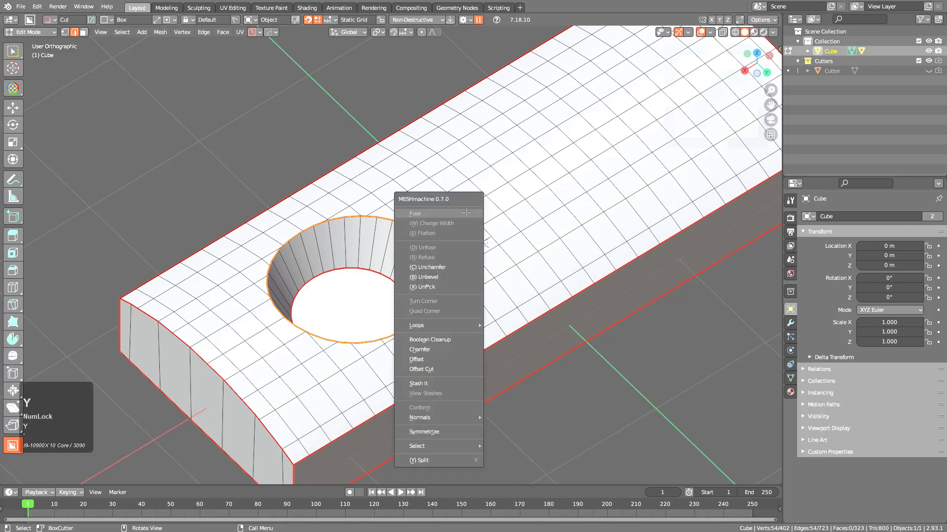
left_click(446, 341)
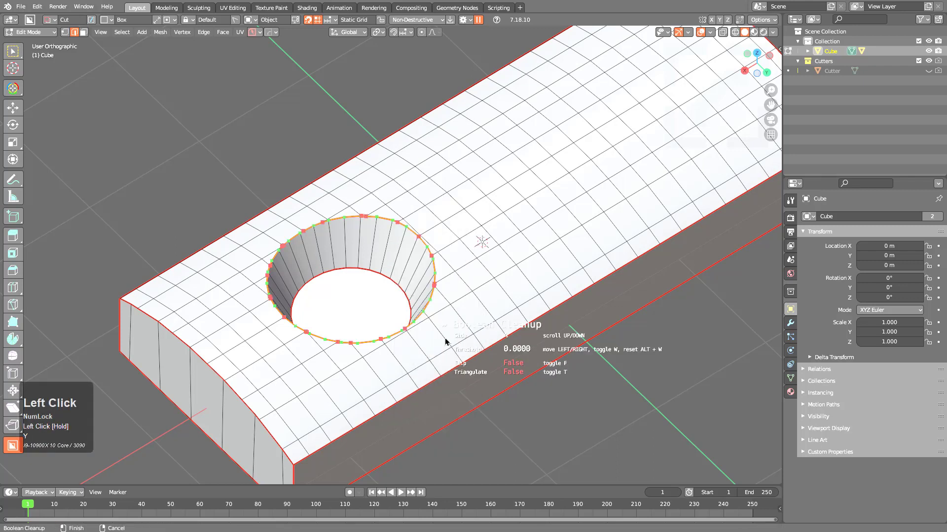
scroll(444, 337, "up", 1)
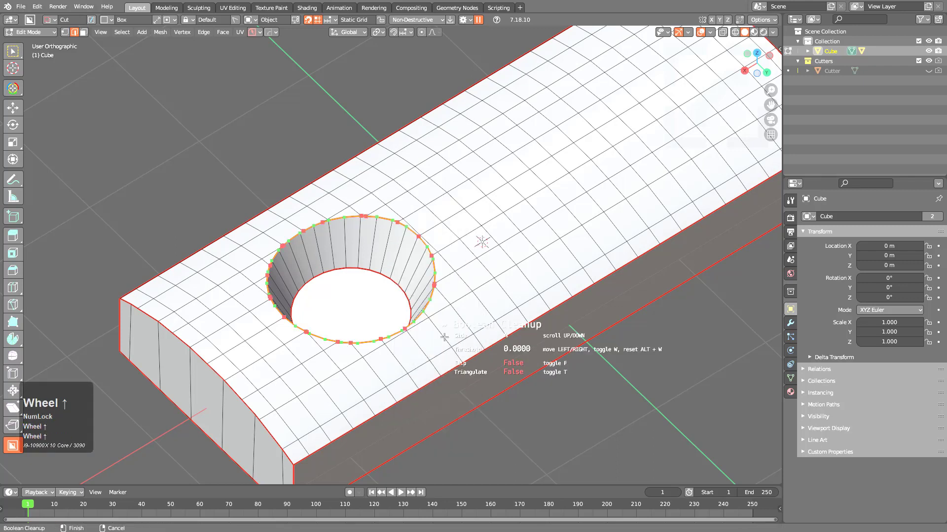
left_click(335, 191)
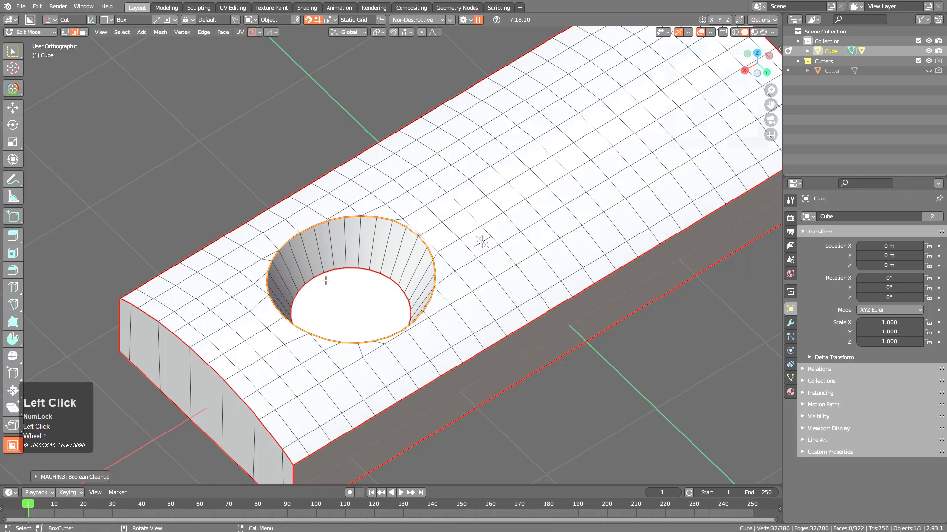
Step: Return to Object Mode and turn off the block's wireframe display to check the shading around the hole
key("Tab")
mouse_move(325, 280)
middle_mouse_down()
mouse_move(397, 256)
mouse_move(393, 265)
middle_mouse_up()
key("alt+v")
left_click(432, 301)
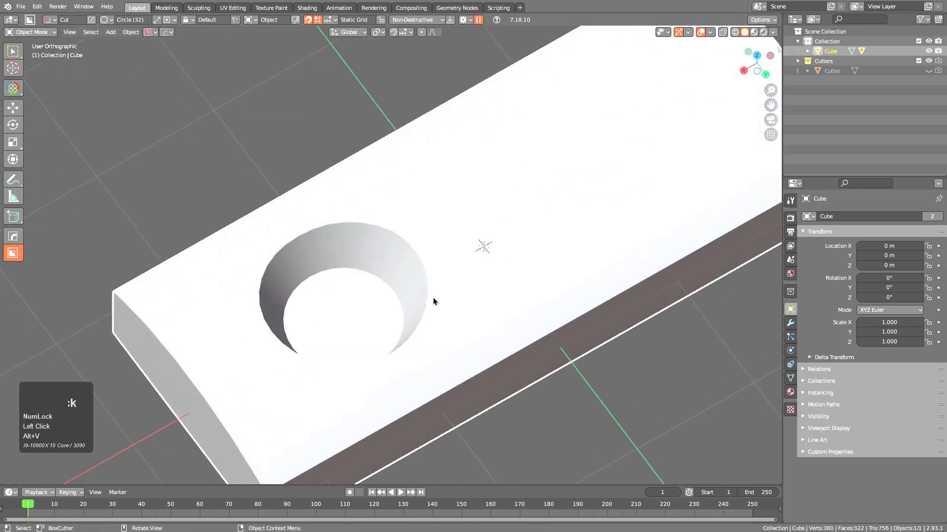
middle_click_drag(433, 301, 433, 323)
scroll(301, 361, "down", 1)
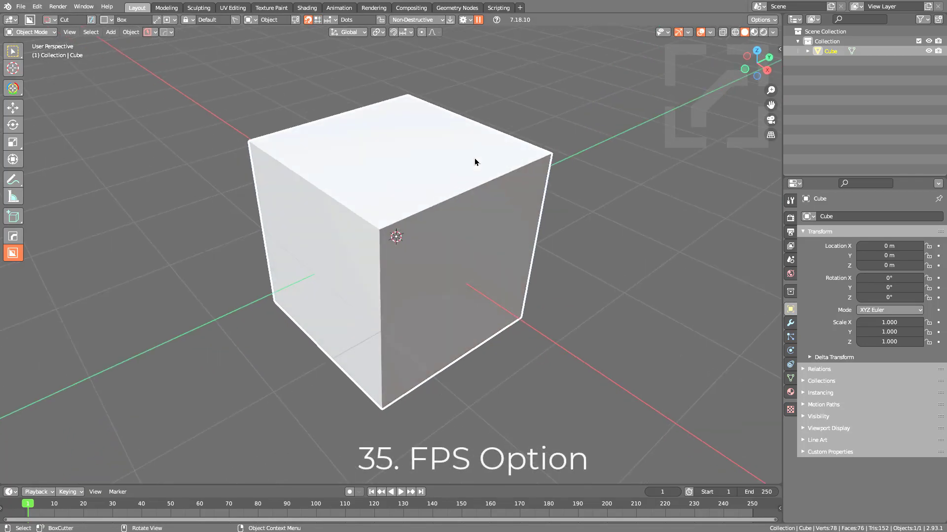
Step: Make five box cuts in the cube, starting at its near top corner and continuing on the newly exposed inner faces
left_click_drag(475, 165, 359, 275)
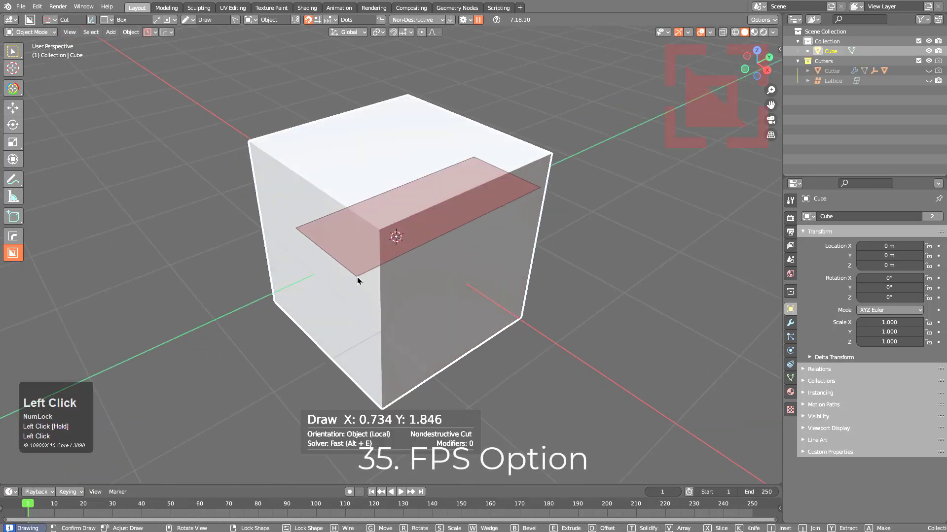
left_click(386, 408)
mouse_move(442, 203)
left_mouse_down()
mouse_move(327, 321)
mouse_move(291, 323)
left_mouse_up()
left_click(225, 186)
left_click_drag(446, 186, 332, 346)
left_click(392, 263)
left_click_drag(453, 203, 380, 285)
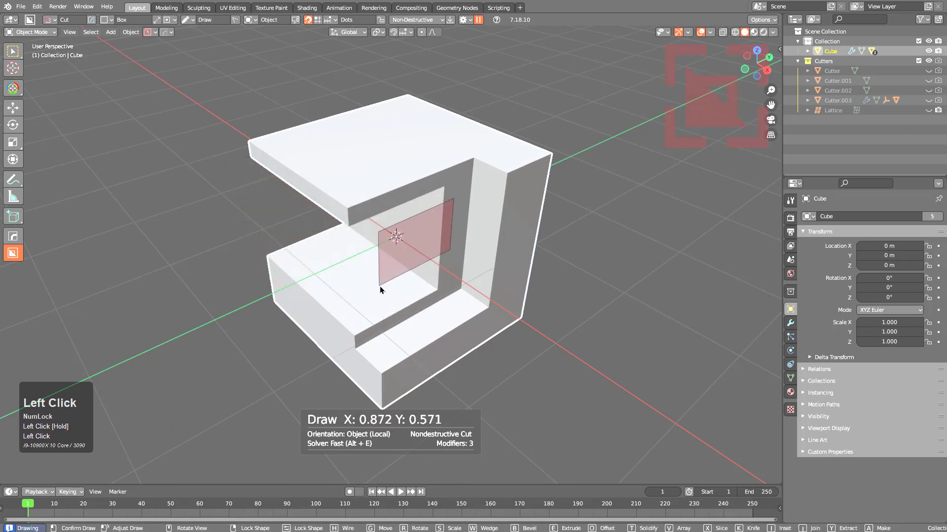
left_click(393, 202)
left_click_drag(419, 192, 364, 336)
left_click(470, 213)
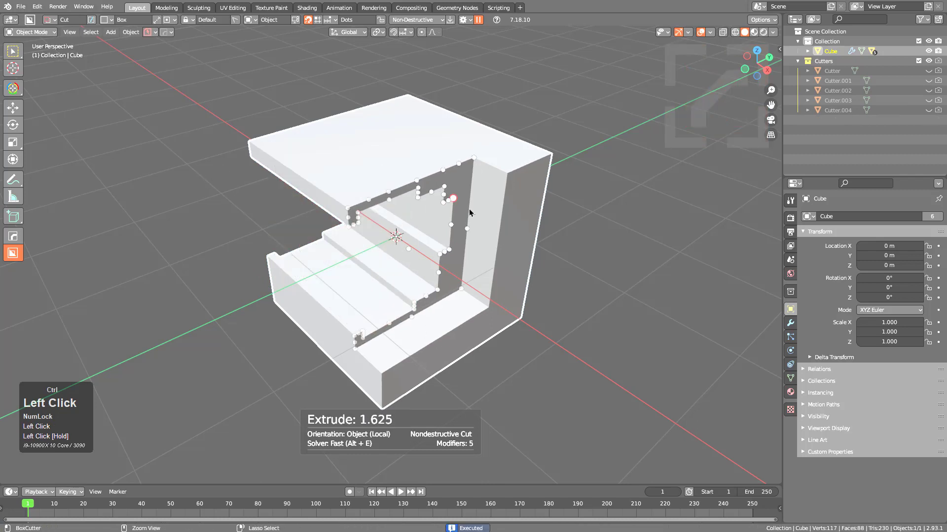
Step: Open the BoxCutter preferences and show the Display settings
key("ctrl+k")
left_click_drag(481, 173, 521, 110)
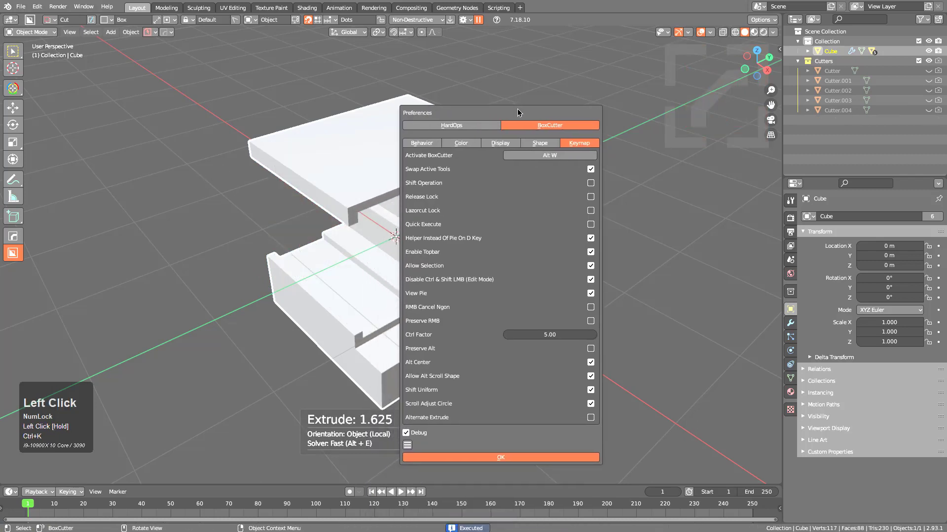
left_click(509, 143)
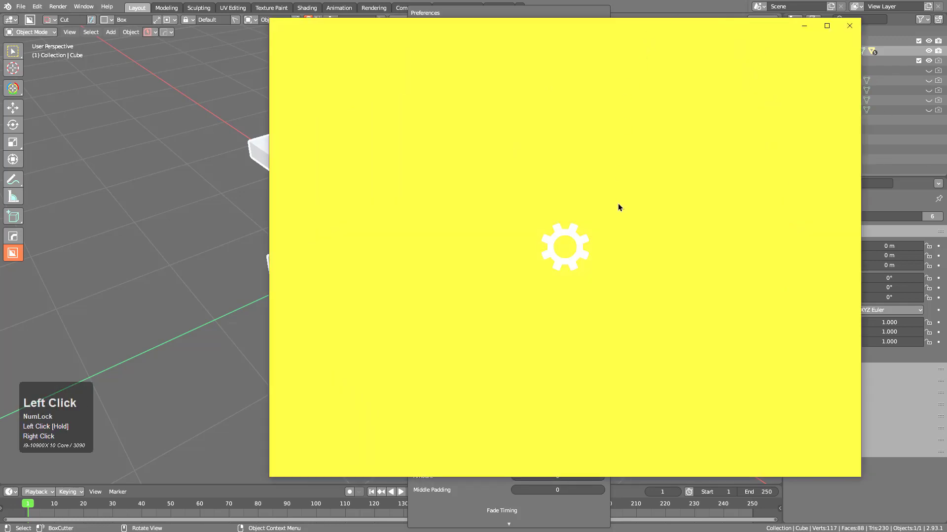
Step: Switch to Windows Settings, check the refresh rate of Display 1: ROG PG35V under the advanced display settings, and close the window
scroll(577, 327, "down", 3)
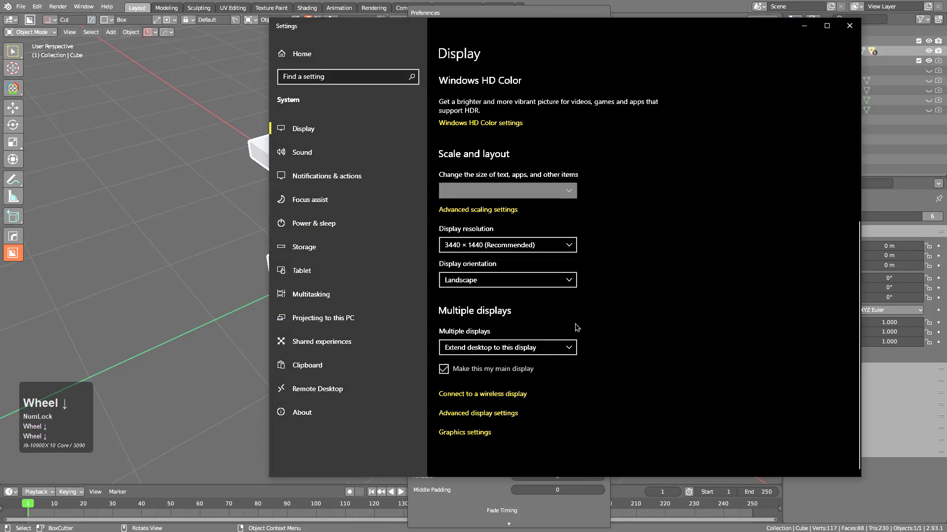
left_click(493, 417)
left_click(374, 122)
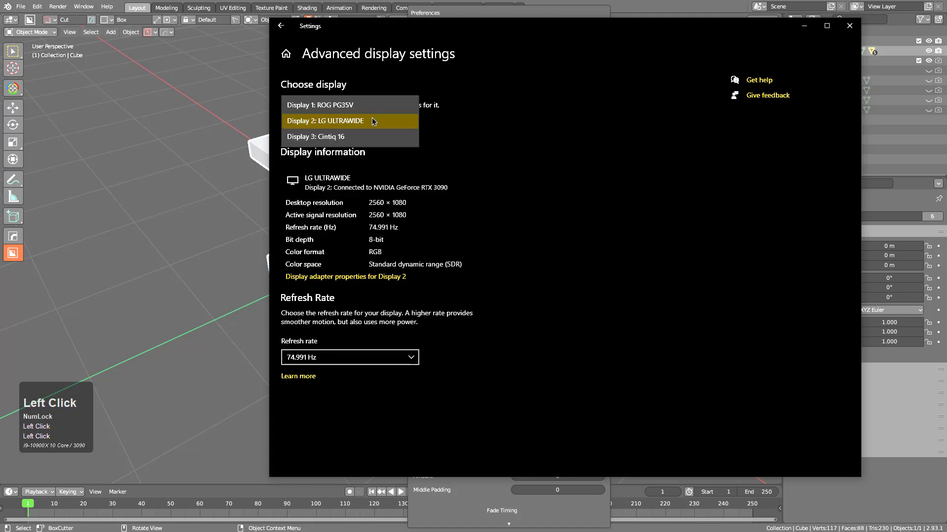
left_click(349, 106)
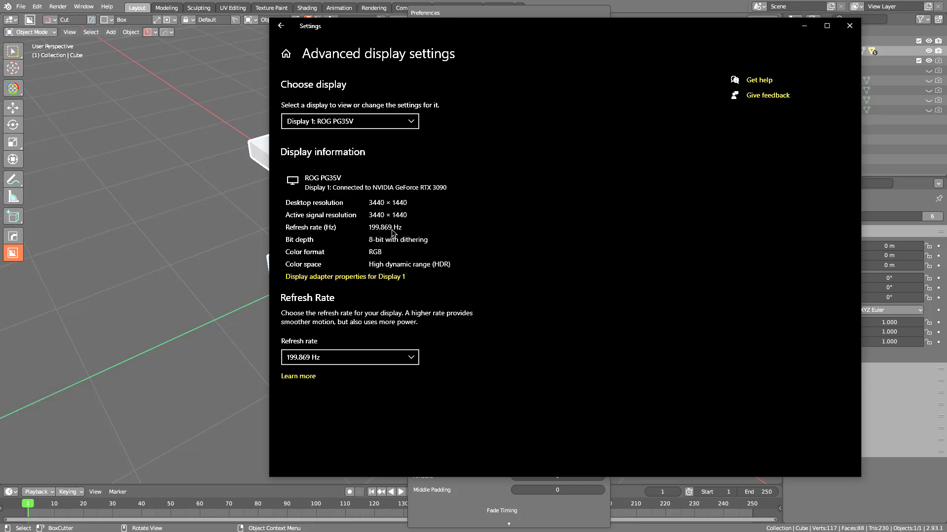
left_click(849, 25)
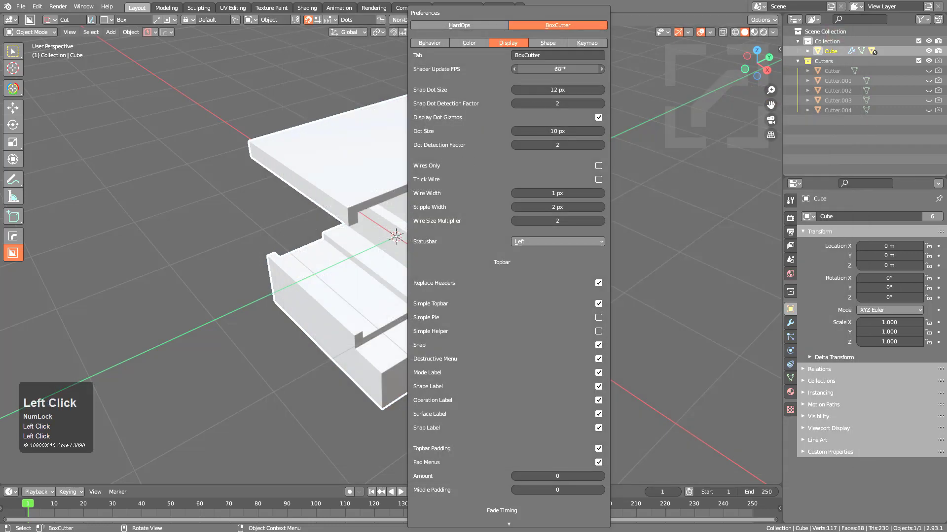
Step: Set BoxCutter's Shader Update FPS to 200 and close the preferences
left_click(557, 69)
type("60")
type("00")
key("KP_Enter")
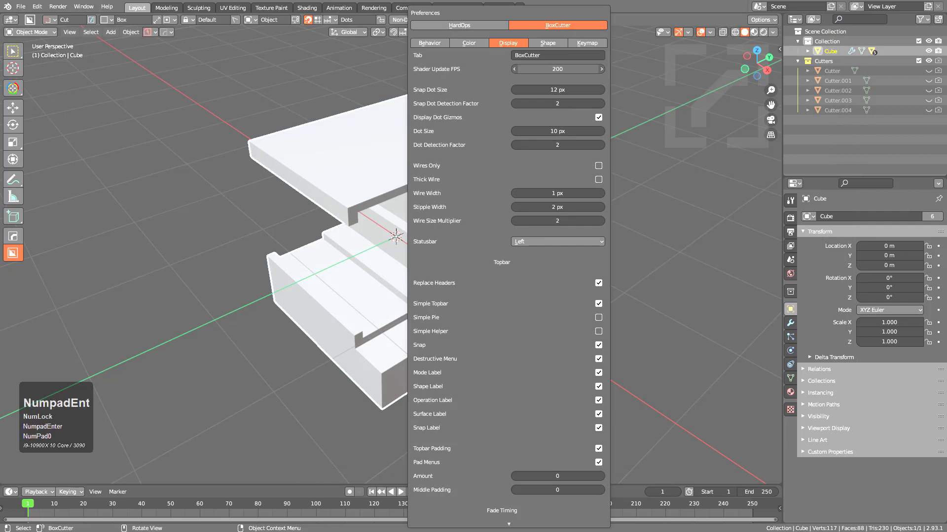
left_click(324, 188)
Step: Make three more box cuts in the cube, at the top slab's inner corner, the lower front side and the near bottom corner
left_click_drag(471, 145, 390, 200)
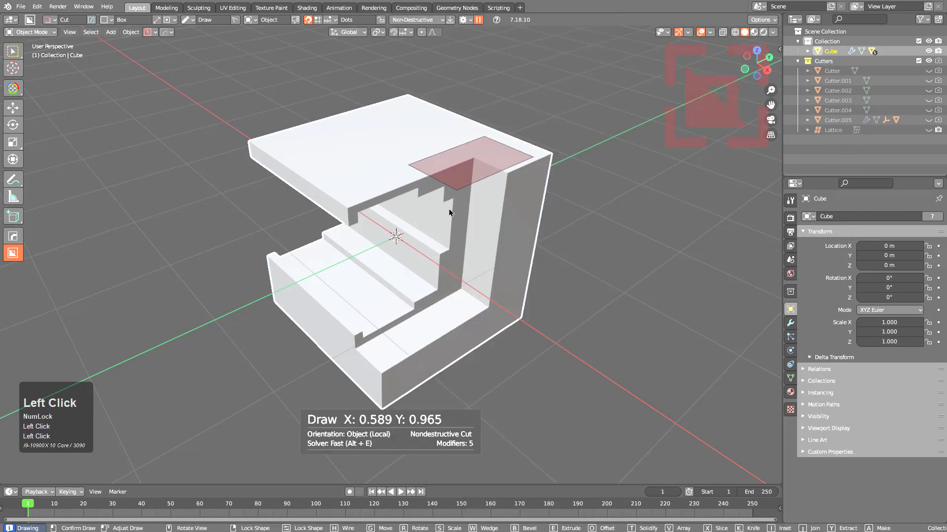
left_click(515, 291)
mouse_move(516, 291)
left_mouse_down()
mouse_move(451, 363)
mouse_move(374, 399)
left_mouse_up()
left_click(404, 367)
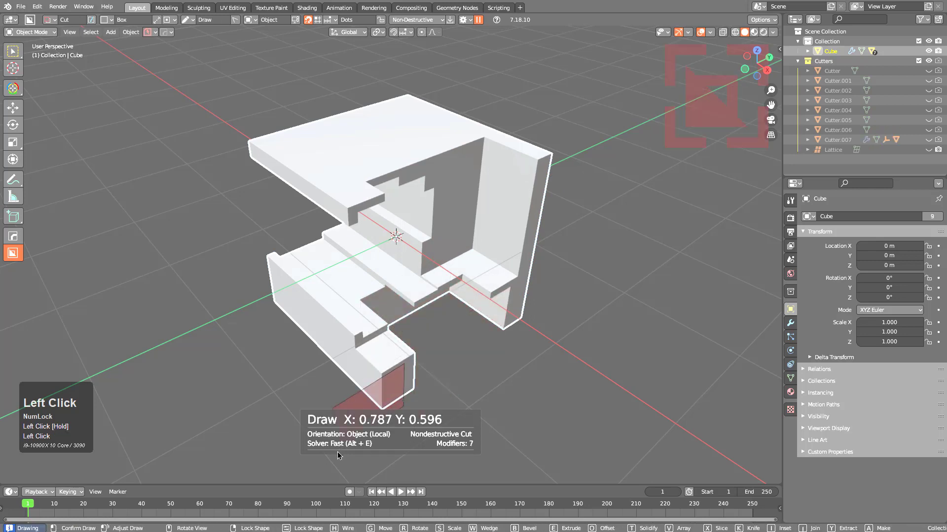
left_click(218, 279)
Step: Make four further box cuts through the cube's top slab and its remaining upright walls
mouse_move(350, 194)
left_mouse_down()
mouse_move(448, 98)
mouse_move(406, 227)
left_mouse_up()
left_click(474, 167)
left_click_drag(474, 168, 547, 266)
left_click(471, 176)
left_click_drag(421, 130, 463, 246)
left_click(562, 173)
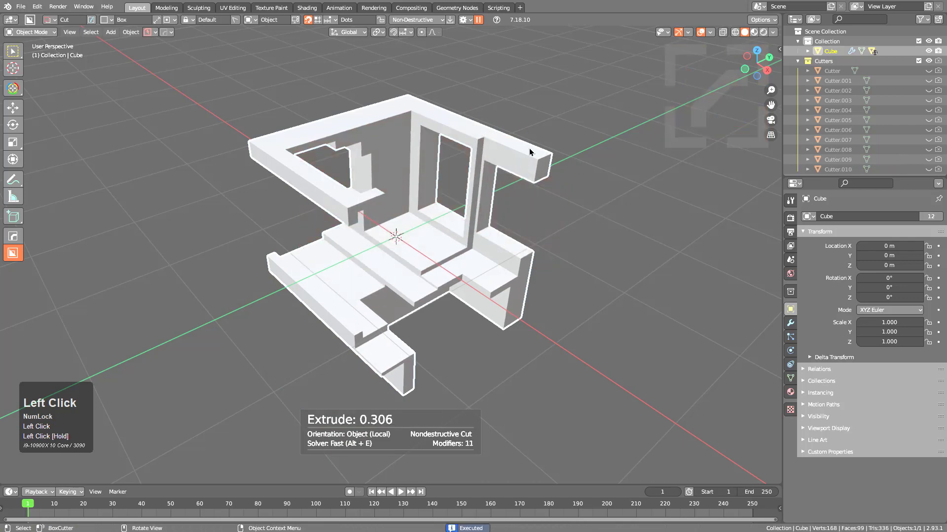
mouse_move(346, 203)
left_mouse_down()
mouse_move(418, 120)
mouse_move(410, 137)
left_mouse_up()
left_click(409, 137)
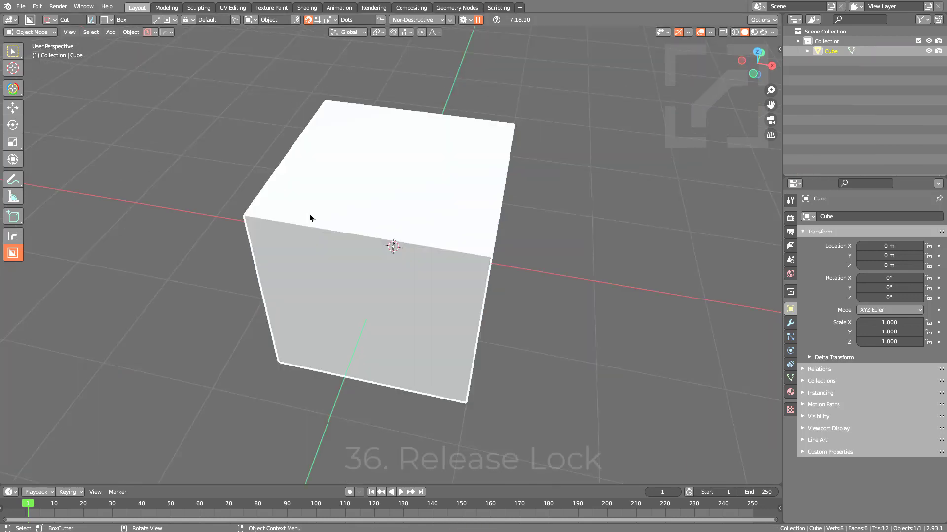
Step: Cut a slot about 1.434 deep from the new cube's top near one end, plus a full-height recess along its front
mouse_move(305, 160)
left_mouse_down()
mouse_move(287, 223)
mouse_move(314, 261)
left_mouse_up()
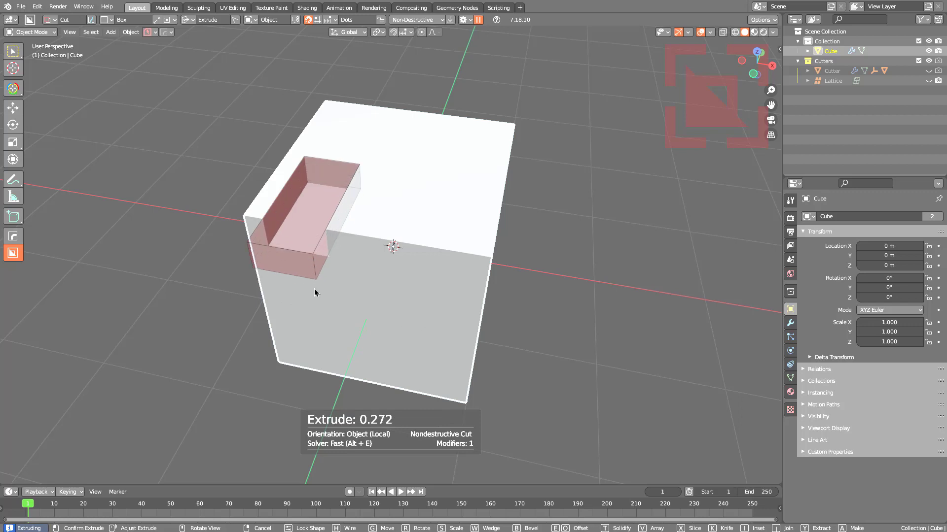
left_click(327, 360)
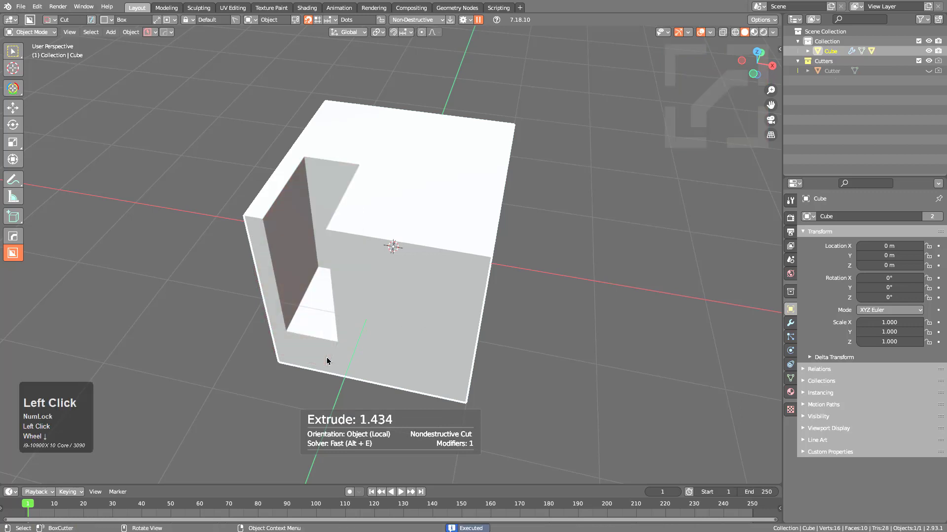
left_click_drag(347, 218, 471, 270)
left_click(472, 270)
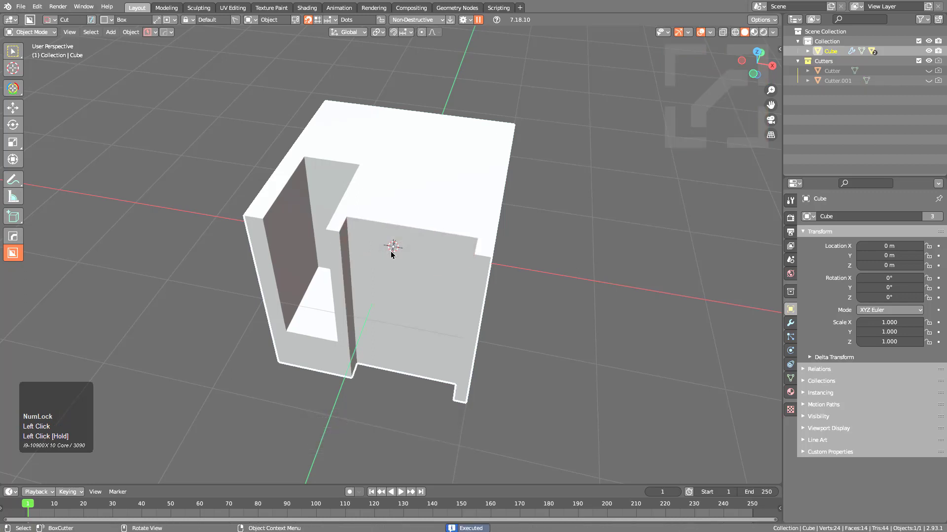
Step: Cut five more full-height rectangular notches around the cube's sides from its top, the last about 0.453 by 0.759
left_click_drag(425, 204, 563, 201)
middle_click_drag(571, 248, 457, 239)
left_click_drag(518, 219, 613, 205)
mouse_move(456, 202)
left_mouse_down()
mouse_move(502, 175)
mouse_move(556, 174)
left_mouse_up()
mouse_move(555, 173)
middle_mouse_down()
mouse_move(543, 206)
mouse_move(420, 272)
middle_mouse_up()
left_click_drag(420, 272, 585, 252)
mouse_move(482, 225)
left_mouse_down()
mouse_move(518, 228)
mouse_move(521, 153)
left_mouse_up()
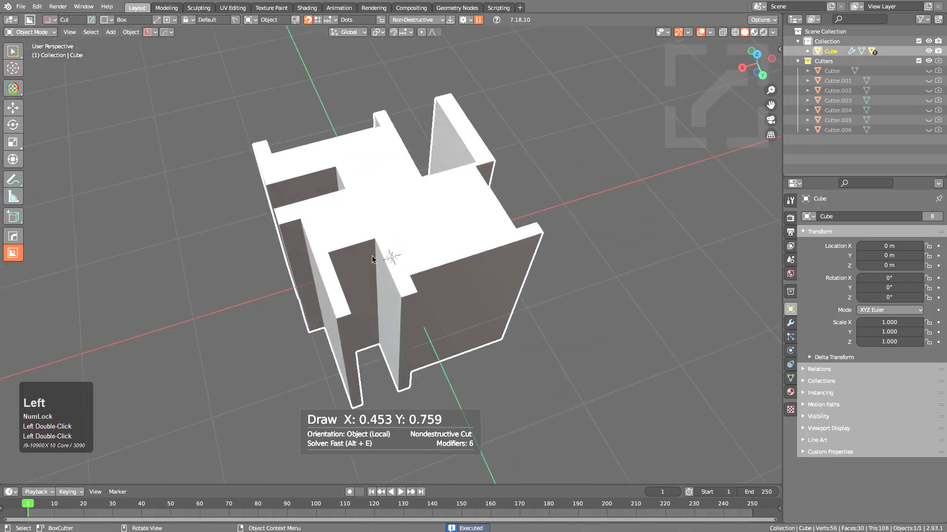
Step: Turn on BoxCutter's Release Lock option and look over the notched cube
middle_click_drag(372, 259, 166, 85)
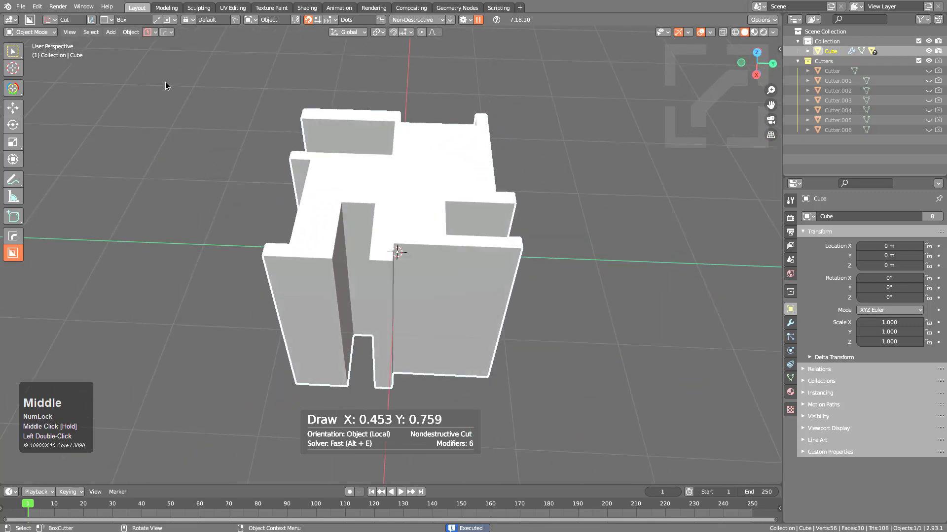
left_click(235, 21)
middle_click_drag(341, 160, 453, 201)
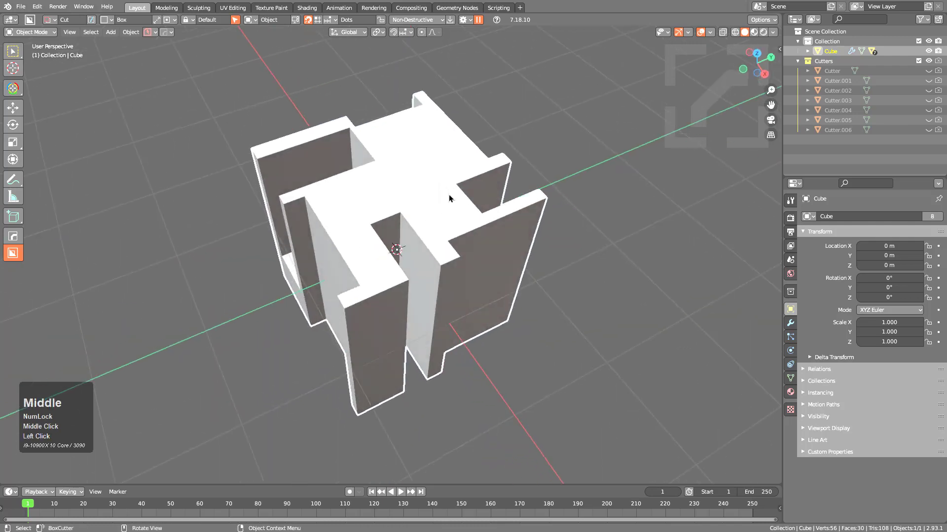
Step: Draw a locked box about 1.924 by 1.723 across the notched cube's top, extrude it partway down and apply the cut
mouse_move(432, 122)
left_mouse_down()
mouse_move(353, 345)
mouse_move(427, 325)
left_mouse_up()
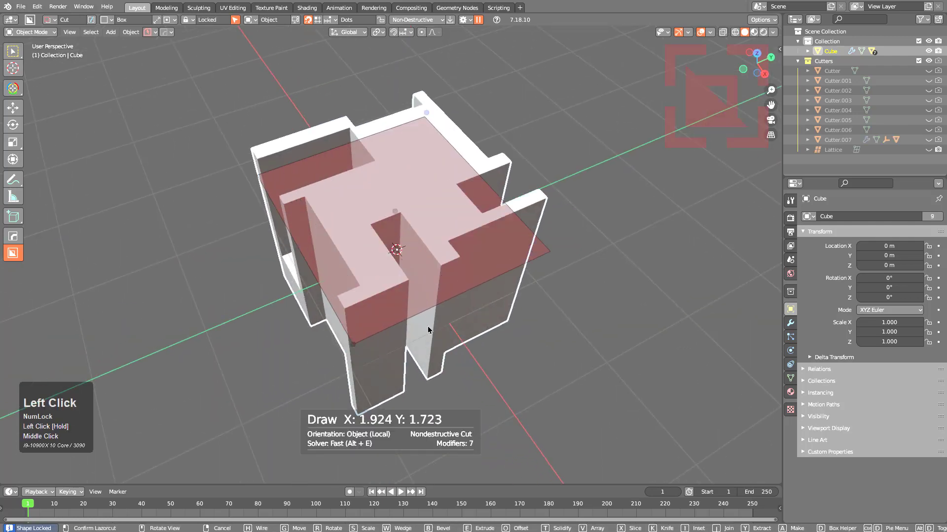
mouse_move(427, 326)
middle_mouse_down()
mouse_move(563, 340)
mouse_move(470, 151)
middle_mouse_up()
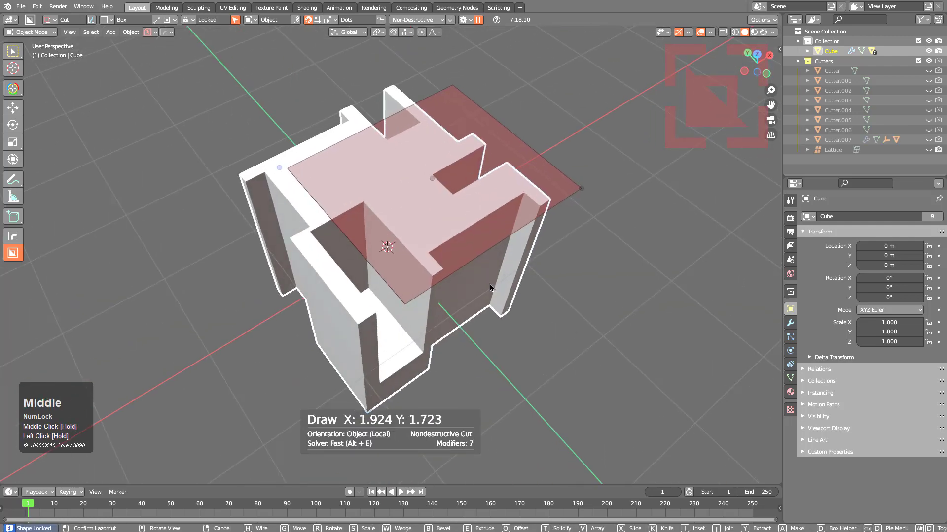
mouse_move(489, 283)
middle_mouse_down()
mouse_move(484, 247)
mouse_move(500, 275)
middle_mouse_up()
left_click_drag(432, 162, 501, 176)
left_click(492, 140)
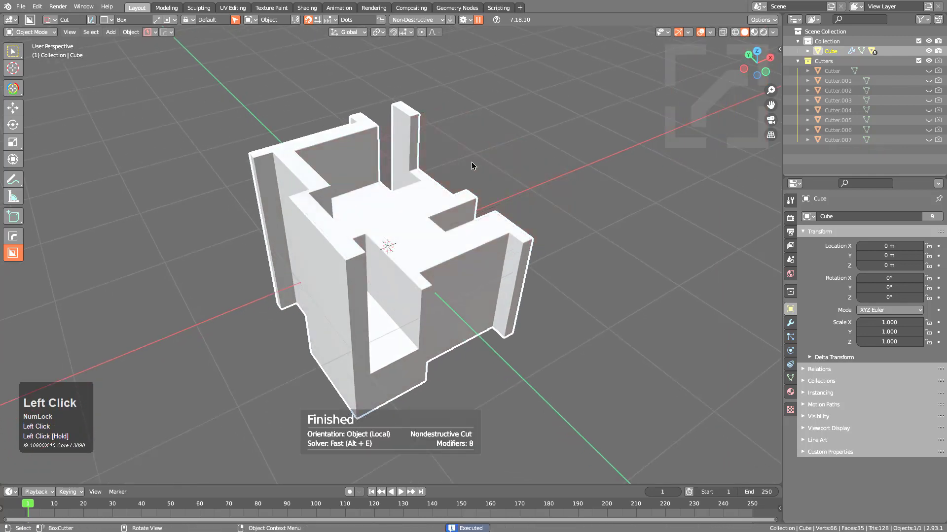
Step: Cut a thin rounded outline groove around the lowered top's corner using a repositioned, extruded, bevelled and solidified locked box
mouse_move(376, 216)
left_mouse_down()
mouse_move(573, 221)
mouse_move(555, 290)
left_mouse_up()
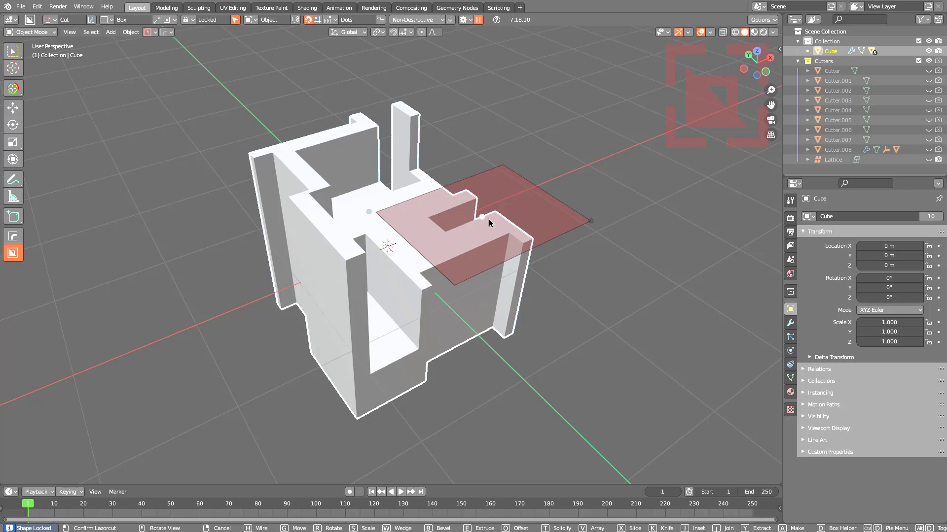
mouse_move(490, 223)
left_mouse_down("shift")
mouse_move(434, 212)
mouse_move(450, 226)
mouse_move(499, 227)
mouse_move(487, 217)
left_mouse_up("shift")
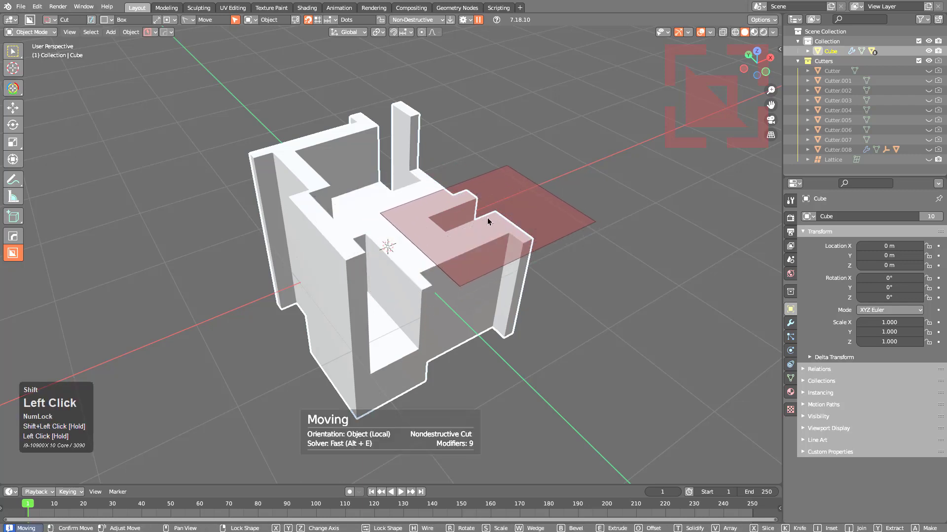
left_click(494, 243)
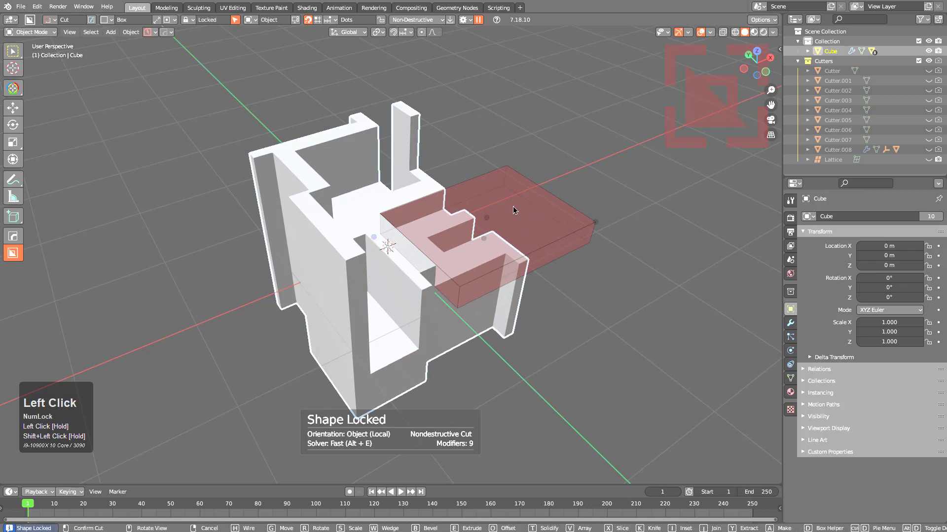
key("ctrl")
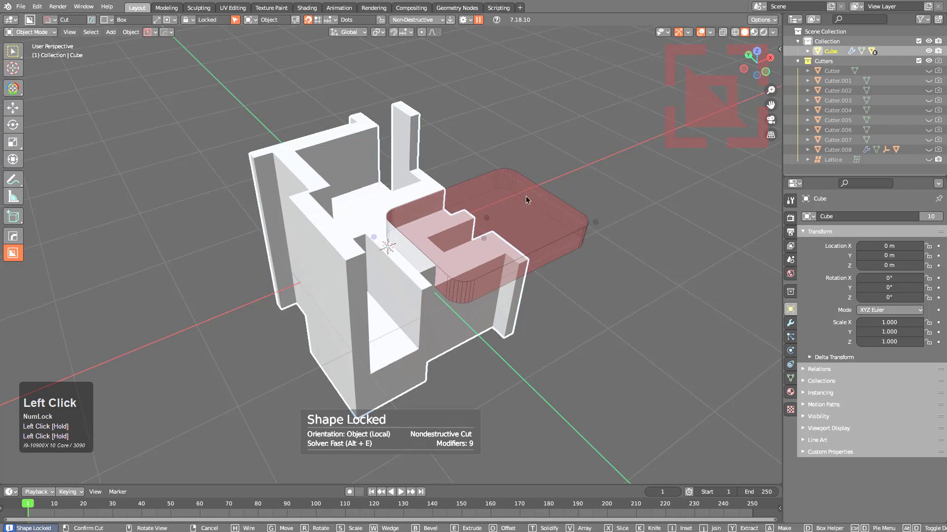
key("t")
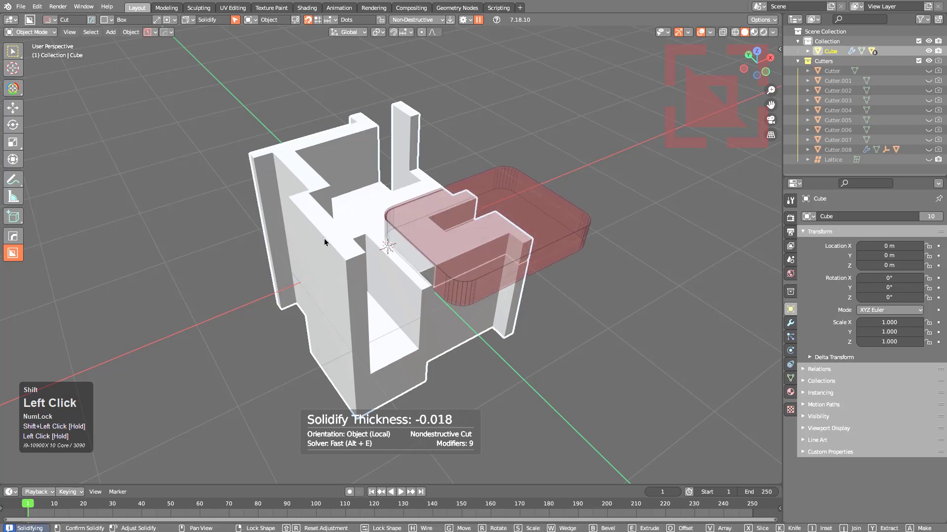
left_click(298, 243)
left_click(503, 186)
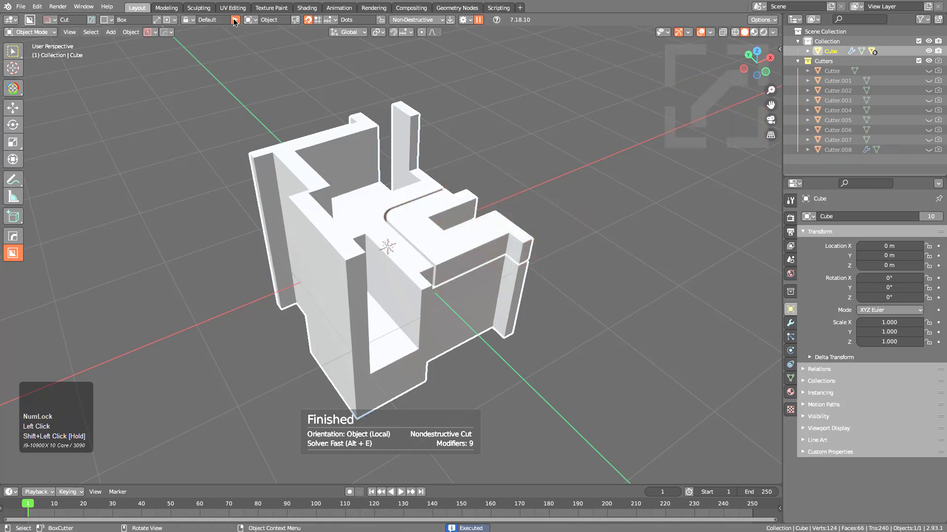
Step: Enable Release Lock Lazorcut and Repeat Lock in BoxCutter's Release Lock options
key("shift")
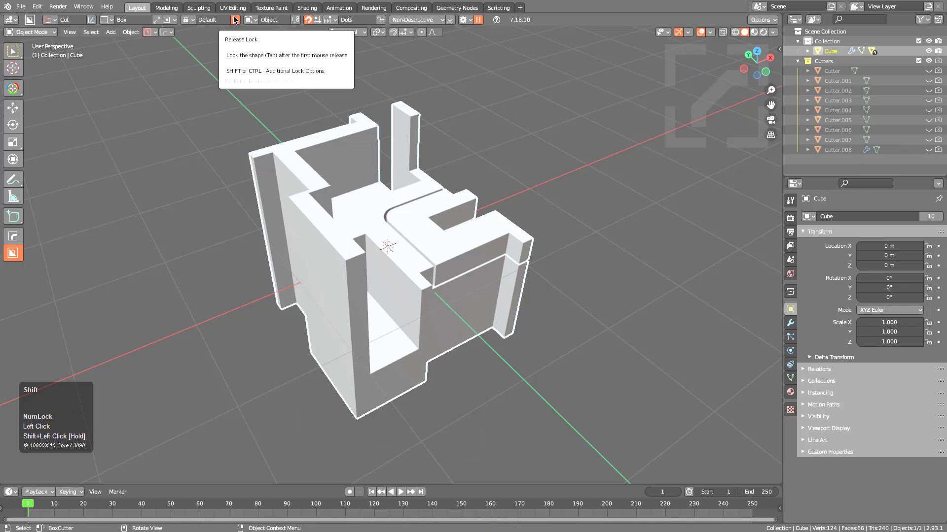
left_click(235, 20, "shift")
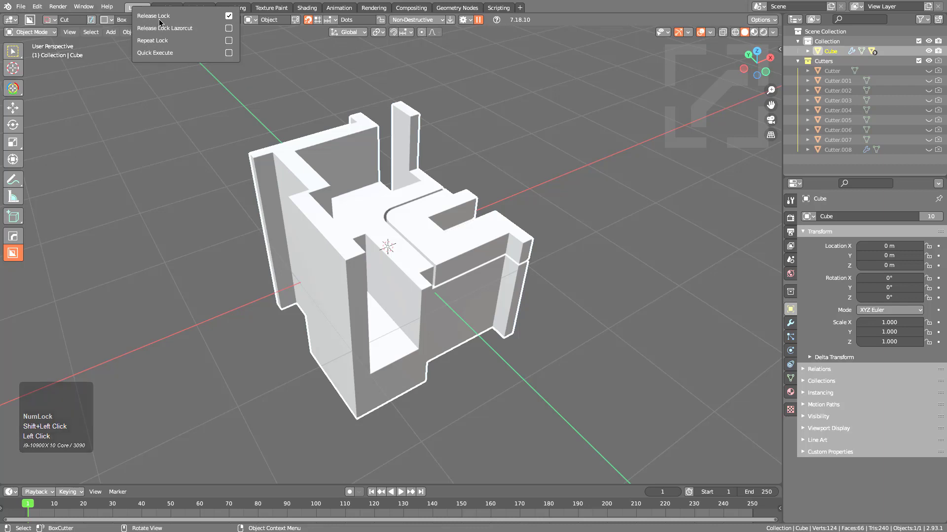
left_click(228, 29)
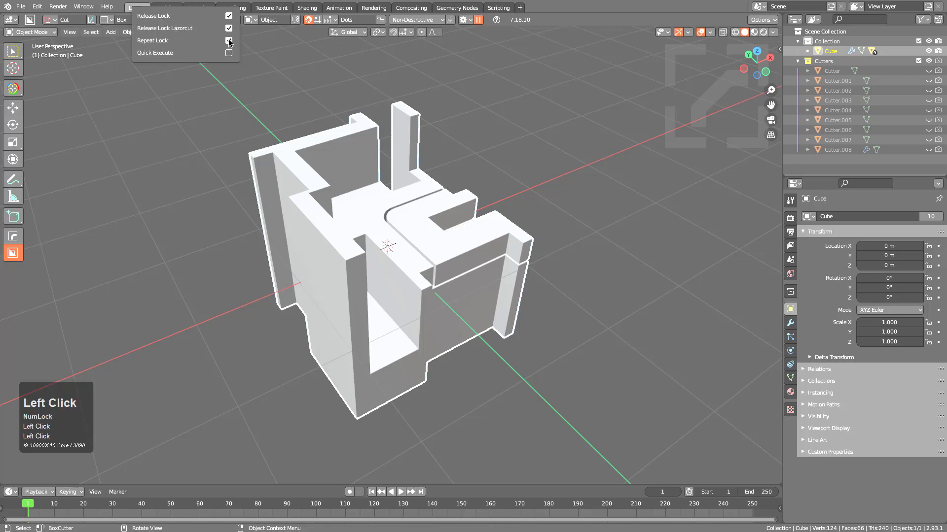
Step: Lazorcut a box about 0.566 by 0.825 into the upper edge of the tall side wall, applying it from its locked state
middle_click_drag(345, 173, 387, 271)
scroll(382, 223, "up", 3)
middle_click_drag(381, 223, 456, 224)
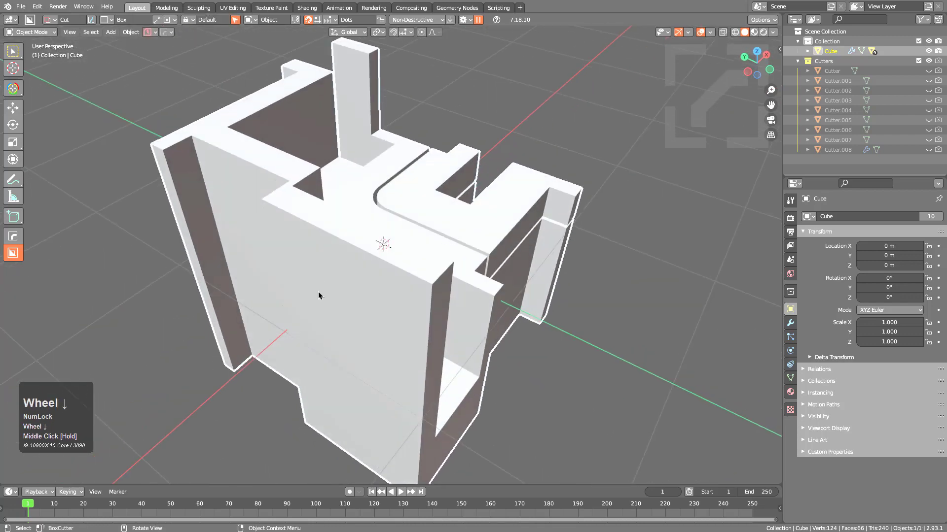
mouse_move(318, 292)
left_mouse_down()
mouse_move(381, 199)
mouse_move(409, 211)
left_mouse_up()
left_click(388, 317)
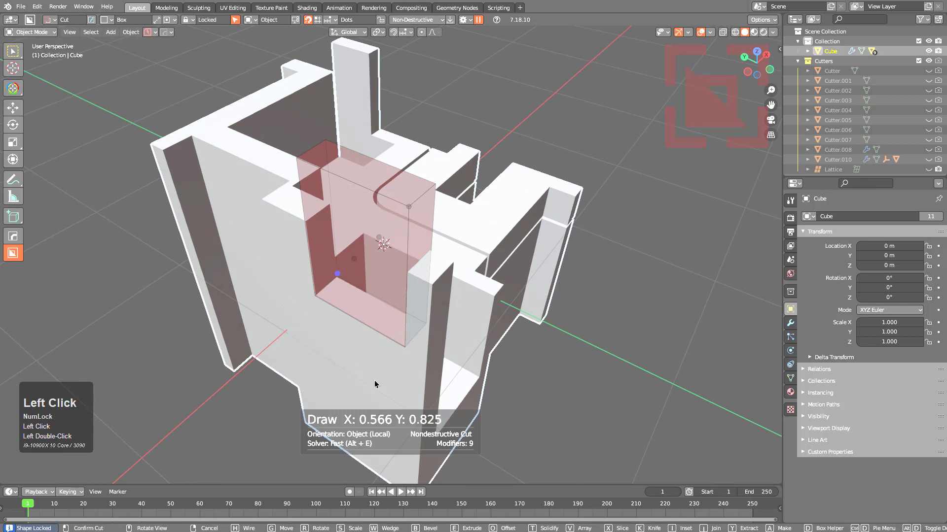
middle_click_drag(403, 316, 328, 346)
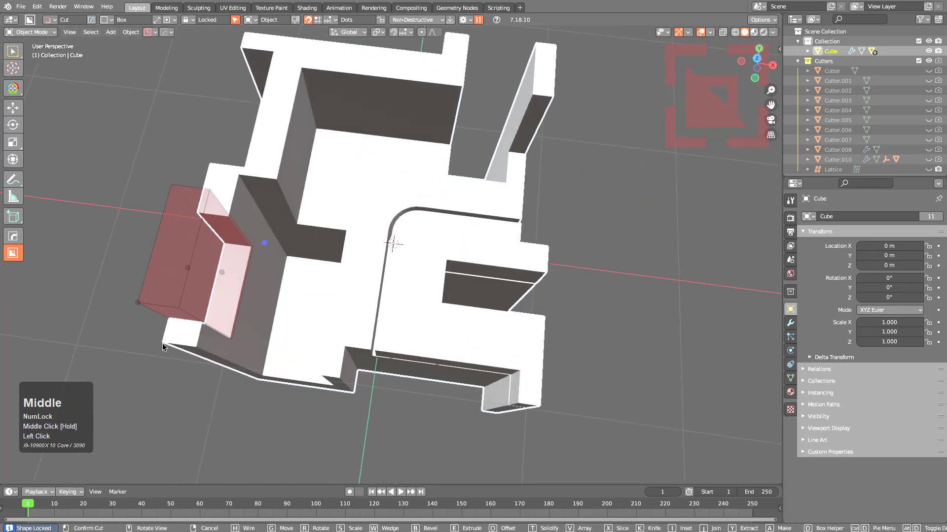
middle_click_drag(211, 262, 306, 261)
left_click(247, 271)
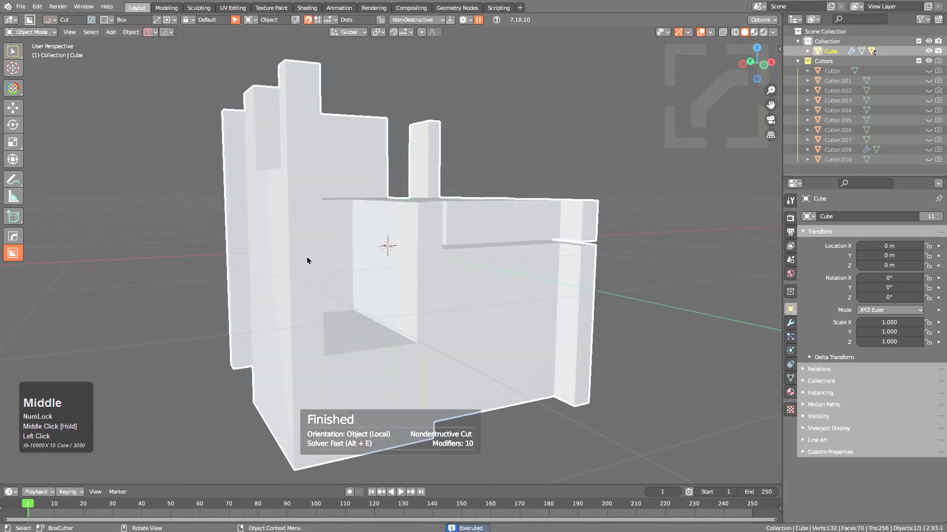
Step: Cut a box about 0.683 by 0.852 through the block's lower corner, rounding its edges and shifting it outward before applying
left_click_drag(307, 256, 425, 401)
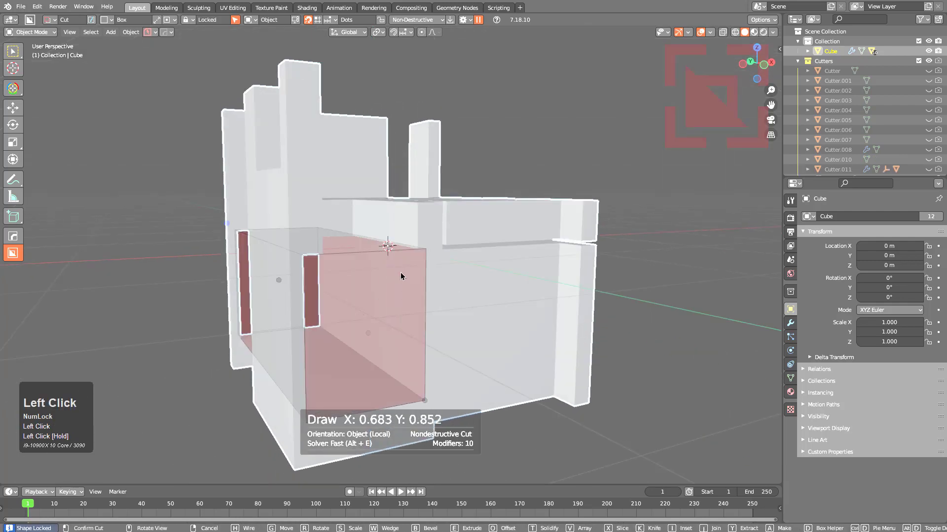
middle_click_drag(400, 276, 463, 291)
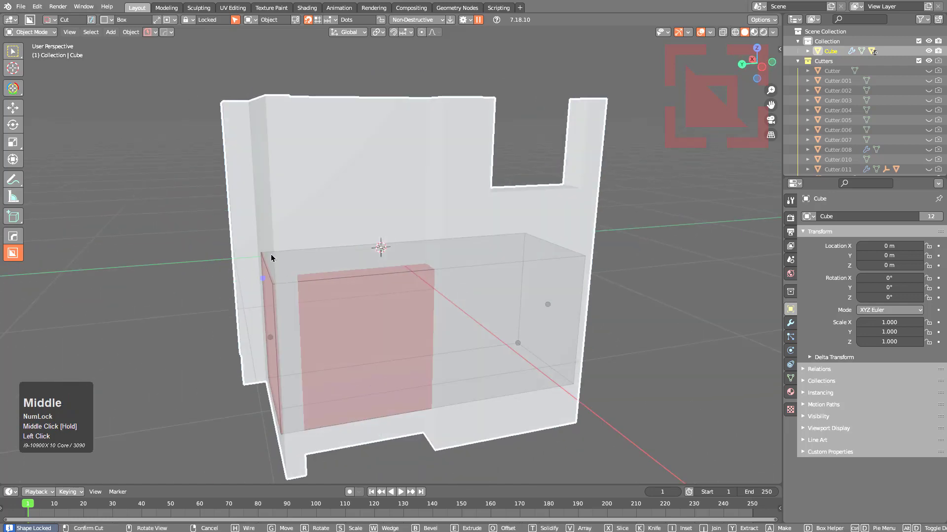
middle_click_drag(271, 257, 336, 314)
middle_click_drag(449, 296, 356, 284)
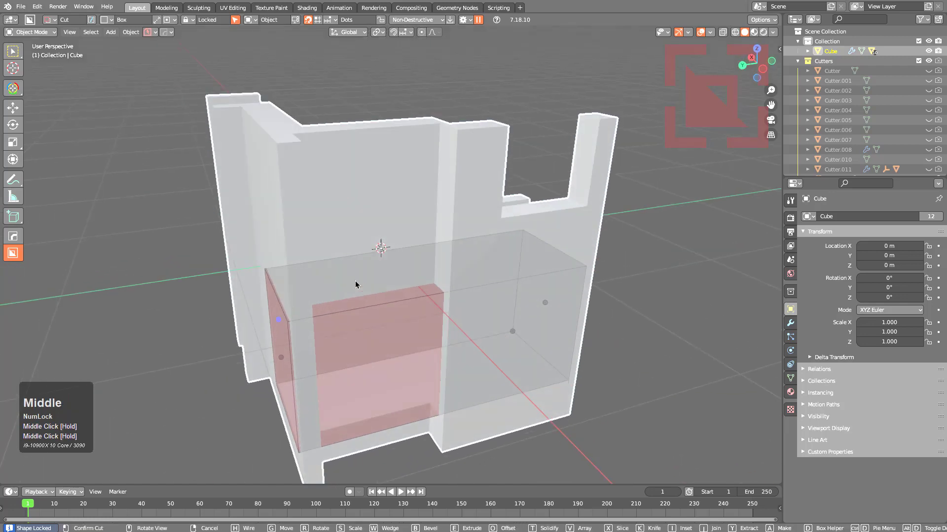
middle_click_drag(376, 372, 418, 296)
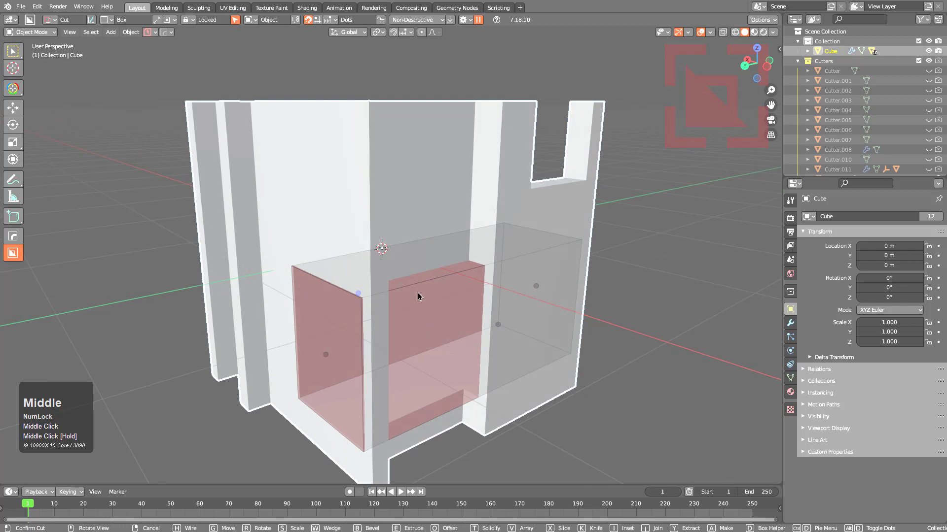
left_click_drag(358, 295, 325, 294)
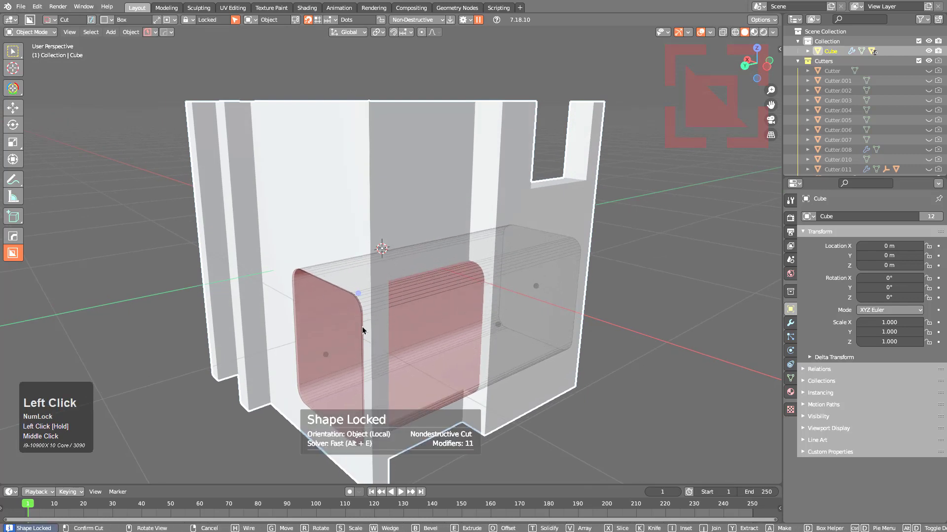
left_click_drag(326, 355, 569, 274, "shift")
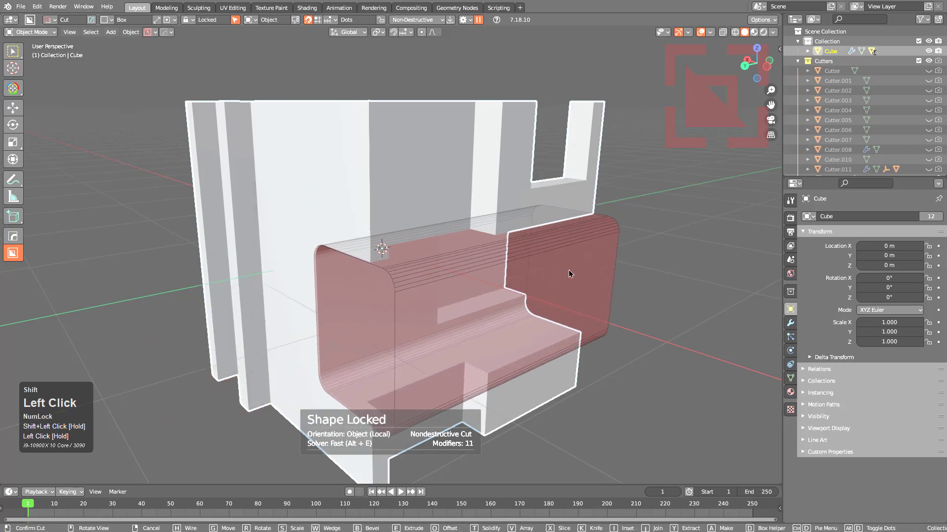
left_click(453, 281)
Step: Turn off Release Lock, then cut a window through the wall's upper part and two notches below it, about 0.158 and 0.193 deep
scroll(395, 276, "down", 2)
middle_click_drag(395, 276, 336, 200)
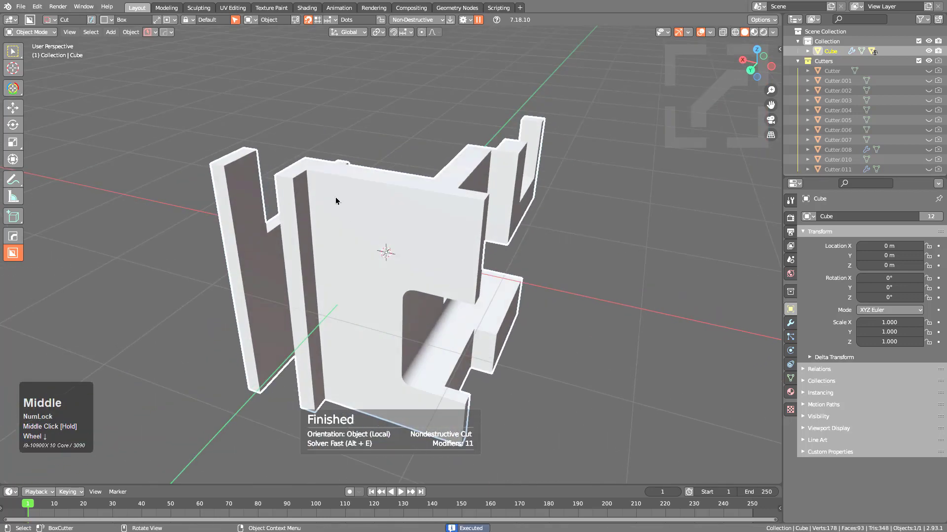
left_click(236, 20)
mouse_move(330, 197)
left_mouse_down()
mouse_move(512, 269)
mouse_move(530, 264)
left_mouse_up()
middle_click_drag(532, 263, 378, 249)
left_click_drag(372, 244, 445, 304)
left_click(396, 321)
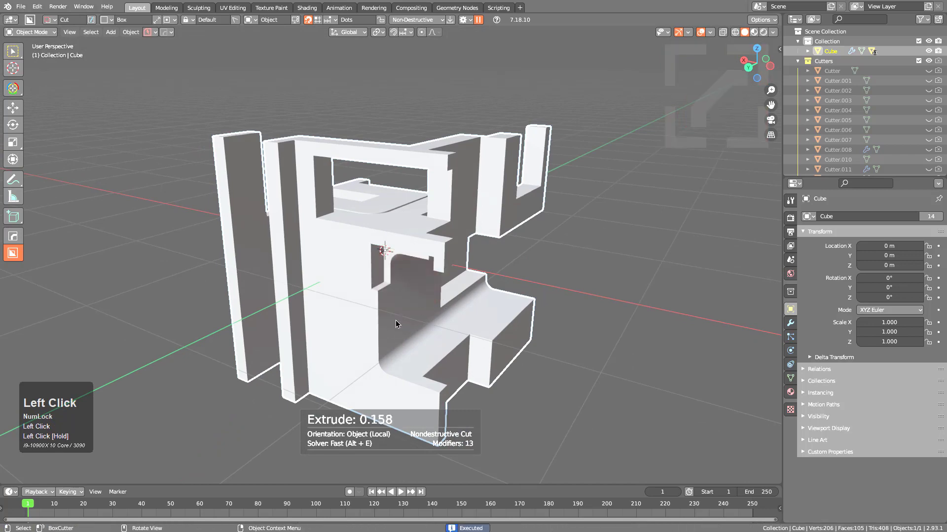
left_click_drag(364, 306, 414, 400)
left_click(348, 367)
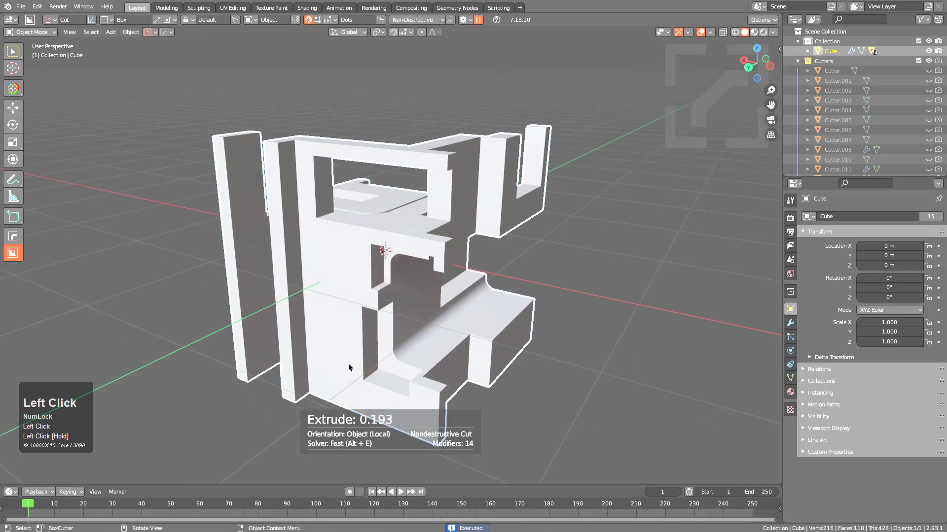
Step: Lazorcut a slot about 0.263 by 0.731 through the wall beside the notches and apply the locked shape
double_click(314, 247)
middle_click_drag(321, 246, 417, 229)
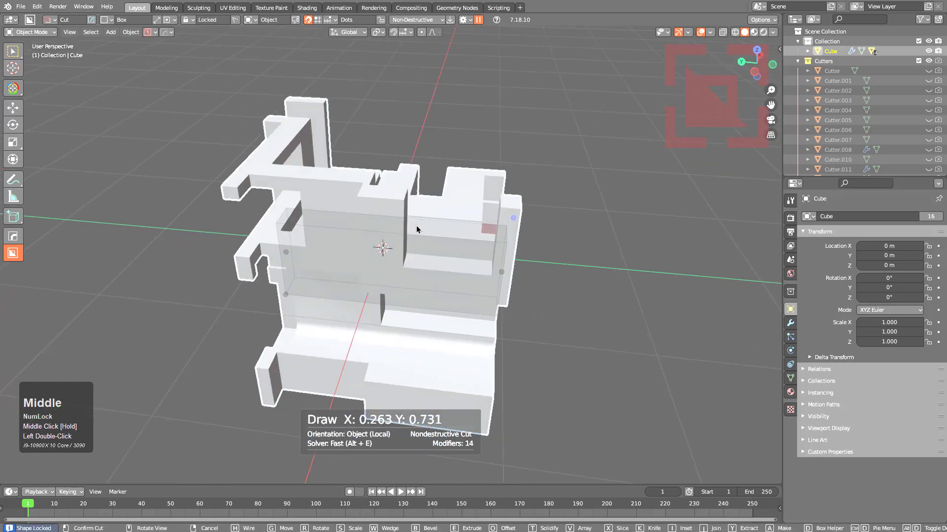
left_click(381, 242)
Step: Open the Release Lock options, then lazorcut a box about 0.358 by 0.480 through the upper side wall
left_click(234, 22, "shift")
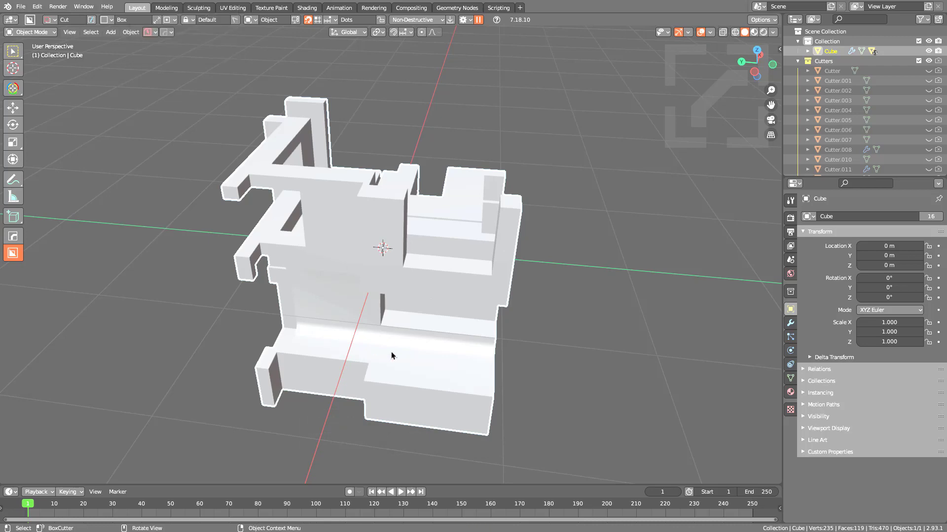
middle_click_drag(393, 353, 373, 257)
left_click_drag(366, 200, 420, 276)
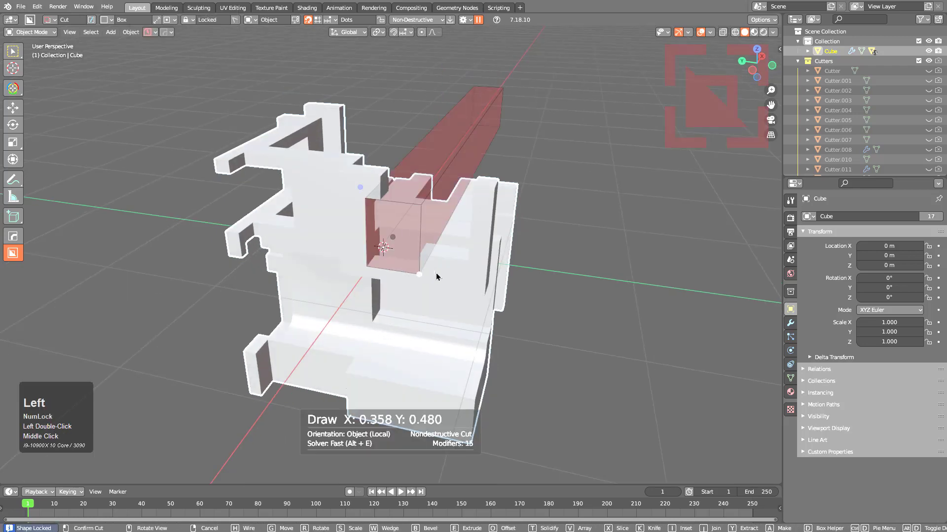
middle_click_drag(511, 166, 501, 218)
scroll(501, 217, "down", 4)
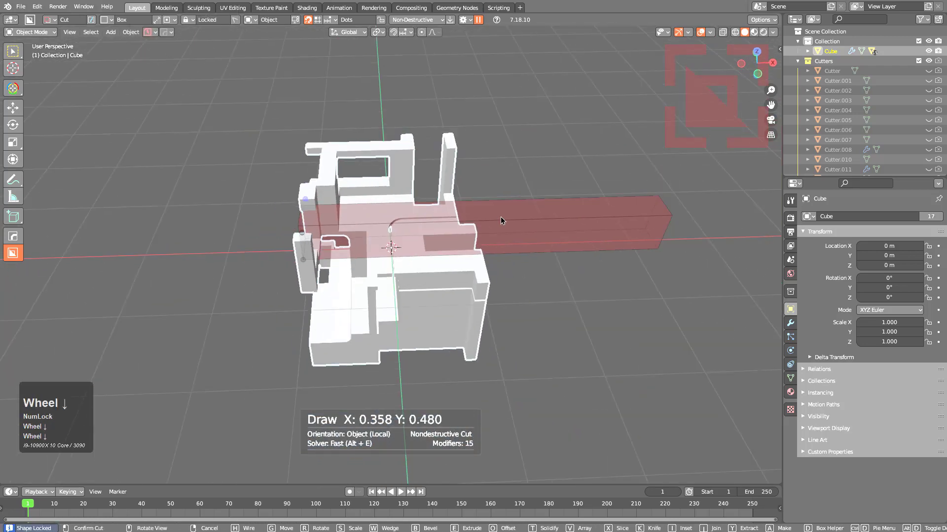
middle_click_drag(382, 211, 446, 227)
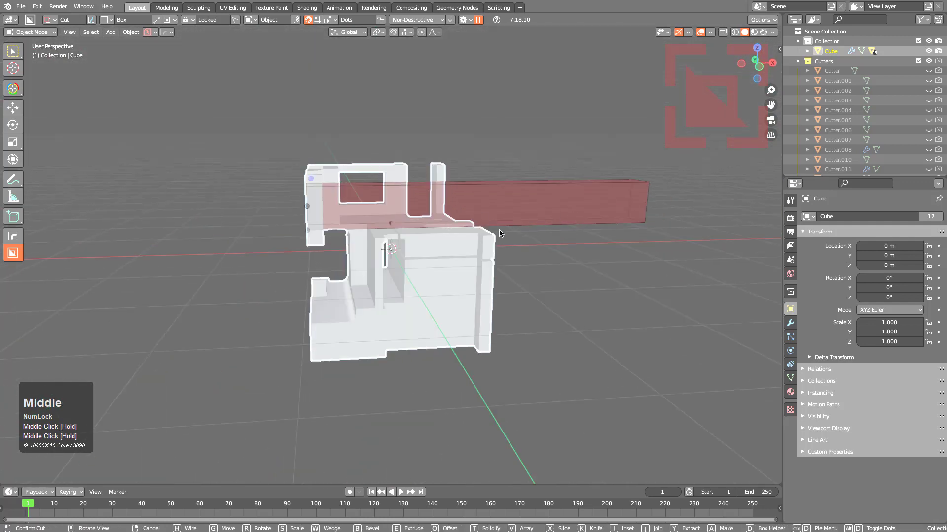
left_click(499, 233)
Step: Lazorcut a box about 0.574 by 0.762 through the lower side of the block and apply it
scroll(493, 252, "up", 5)
left_click_drag(333, 270, 438, 396)
double_click(436, 397)
mouse_move(434, 397)
middle_mouse_down()
mouse_move(422, 292)
mouse_move(359, 258)
middle_mouse_up()
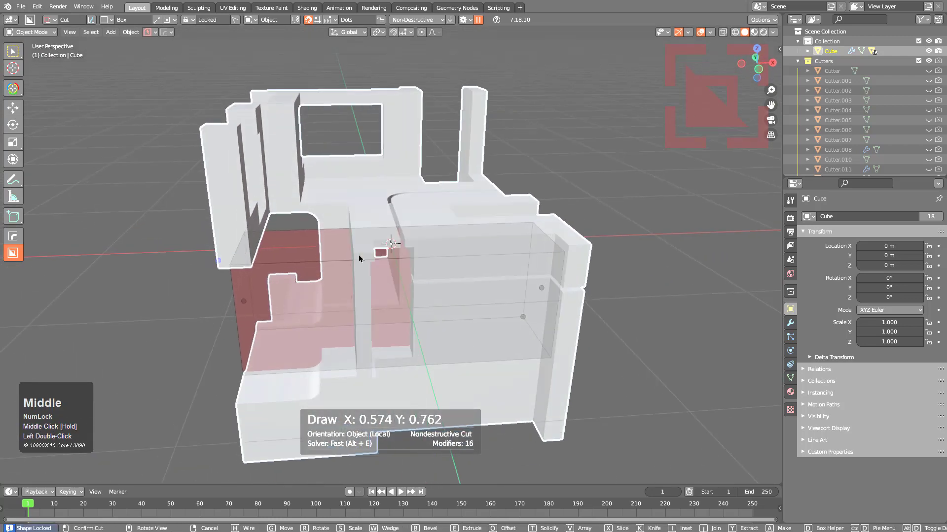
middle_click_drag(277, 296, 310, 365)
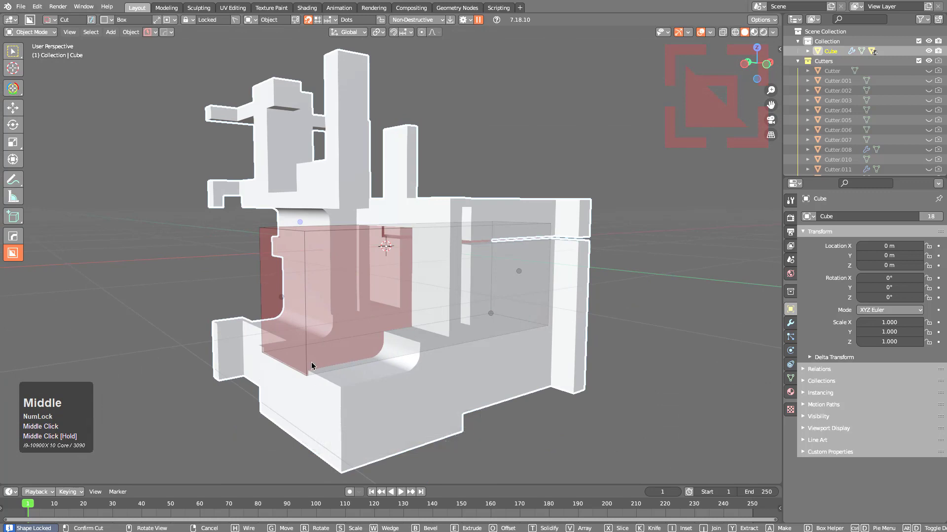
scroll(426, 335, "down", 2)
left_click(405, 251)
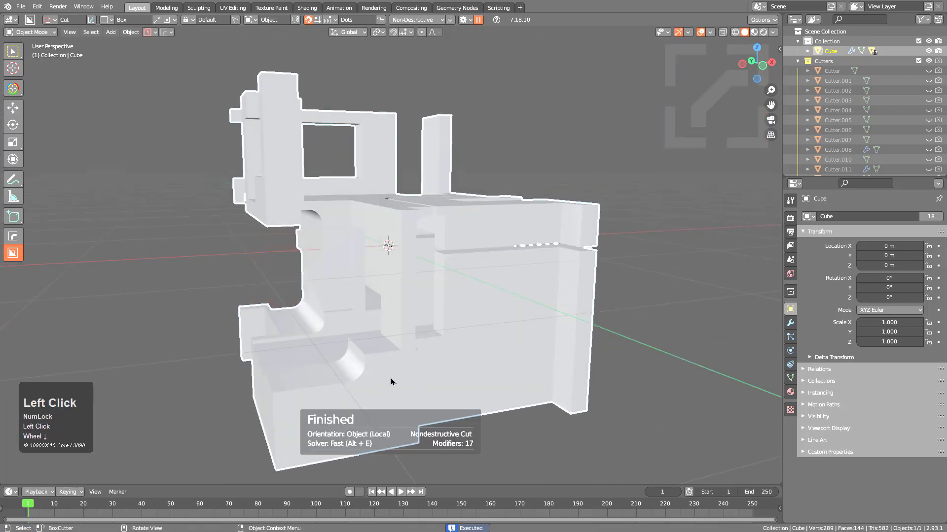
Step: Lazorcut another low rectangular opening through the block's base and apply the locked shape
mouse_move(382, 362)
left_mouse_down()
mouse_move(450, 400)
mouse_move(508, 412)
left_mouse_up()
double_click(508, 412)
middle_click_drag(507, 411, 383, 326)
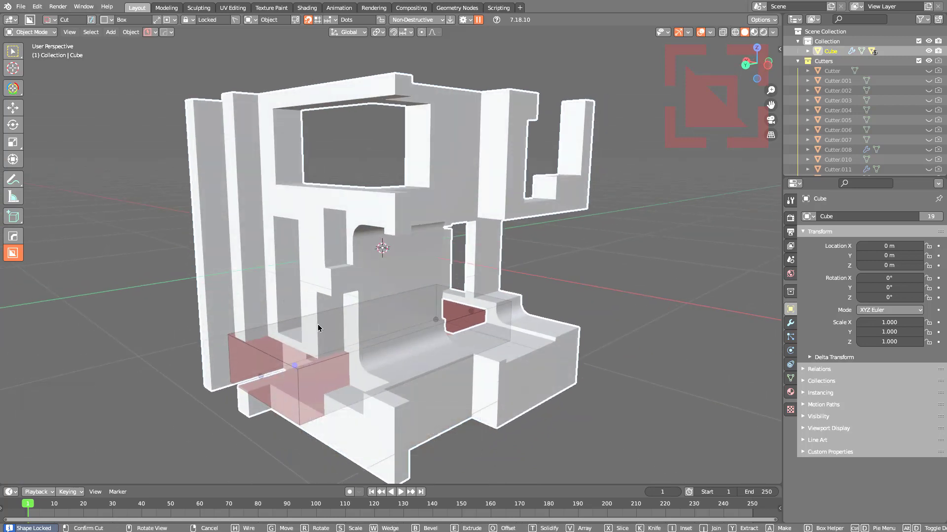
left_click(366, 340)
middle_click_drag(365, 340, 295, 31)
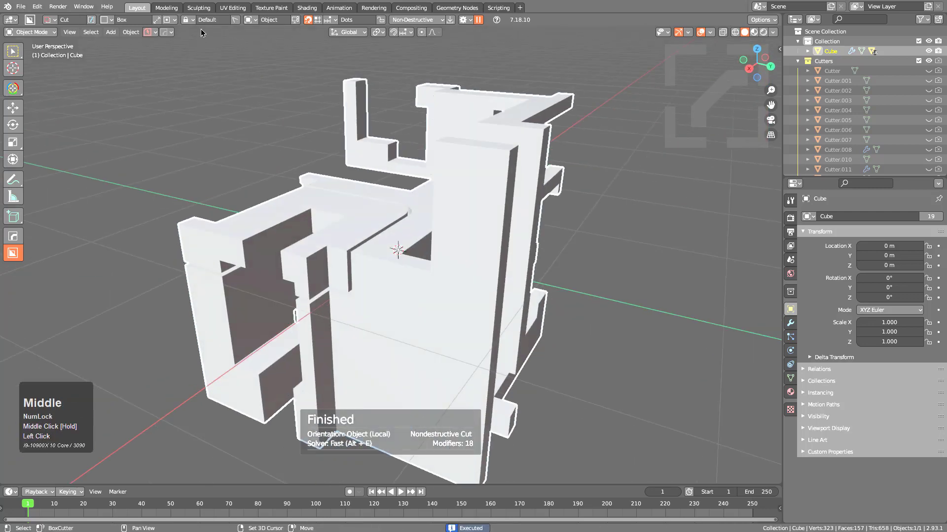
Step: Enable Repeat Lock, then cut a small box about 0.107 deep near the top of the tall tower's face
left_click(235, 22)
left_click(229, 40)
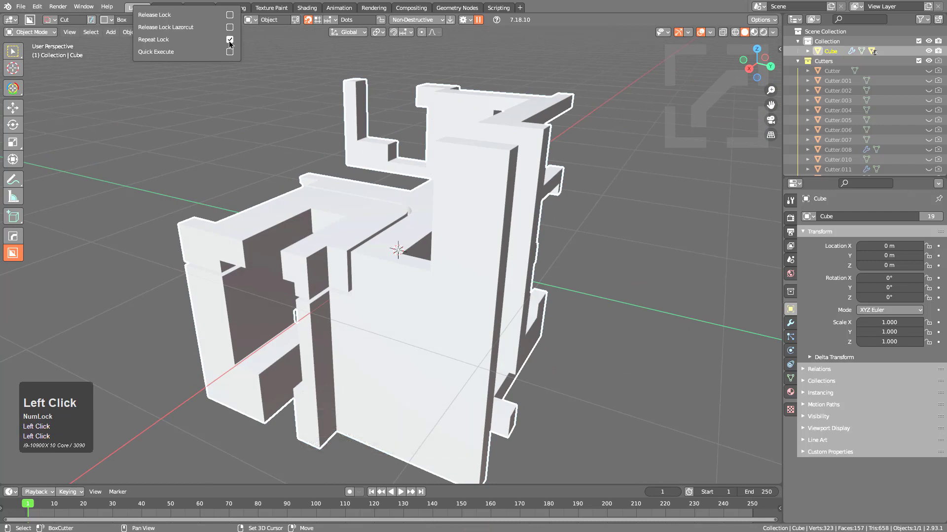
middle_click(345, 114)
left_click(454, 175)
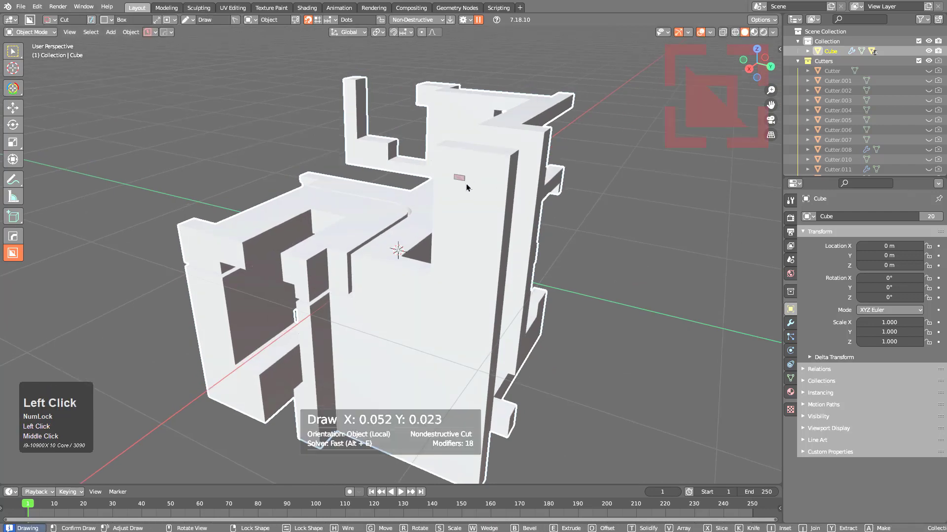
left_click_drag(468, 190, 468, 192)
left_click(466, 232)
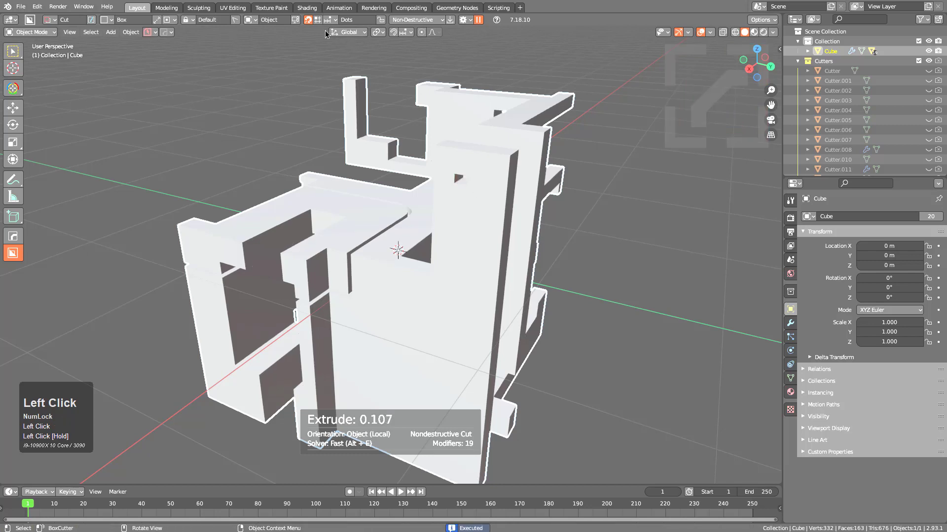
Step: Repeat the last cut as a locked shape on the tower, rotate it and position it beside the first hole
left_click(485, 217, "ctrl")
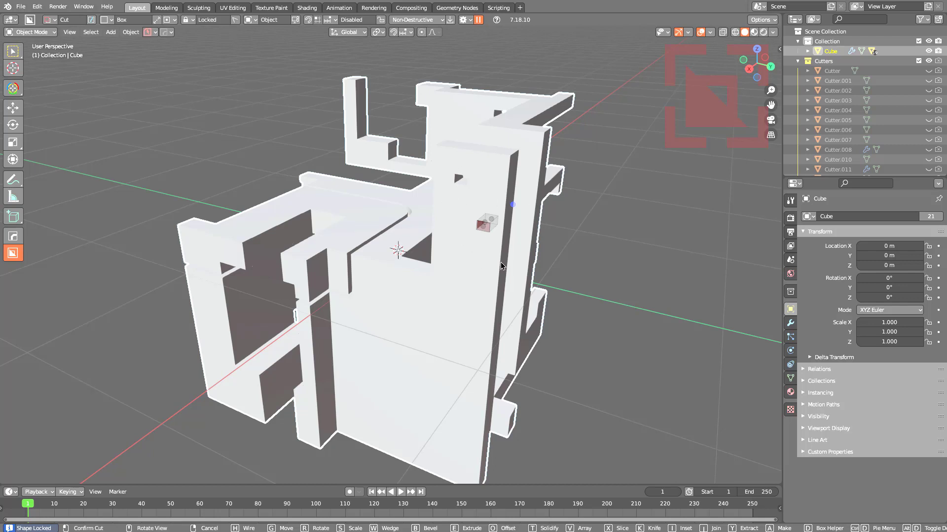
key("r")
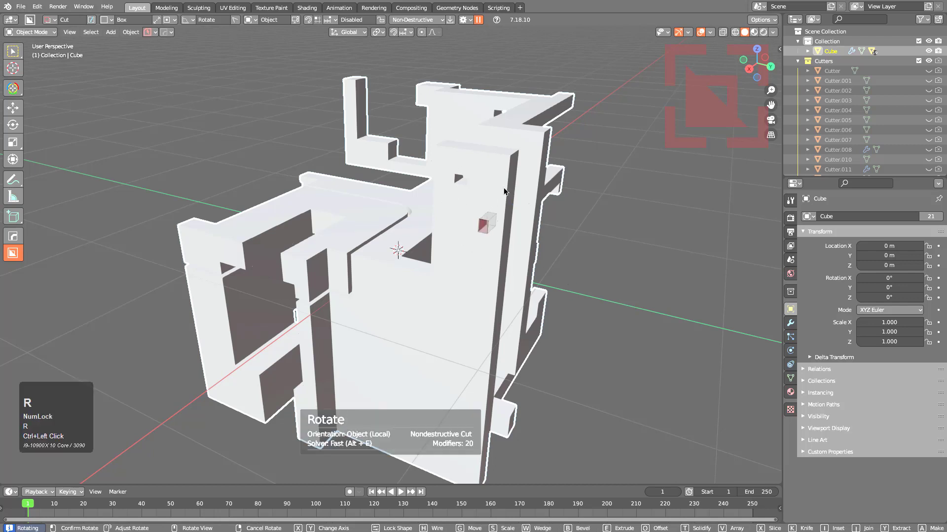
left_click(504, 191)
key("g")
left_click(518, 254)
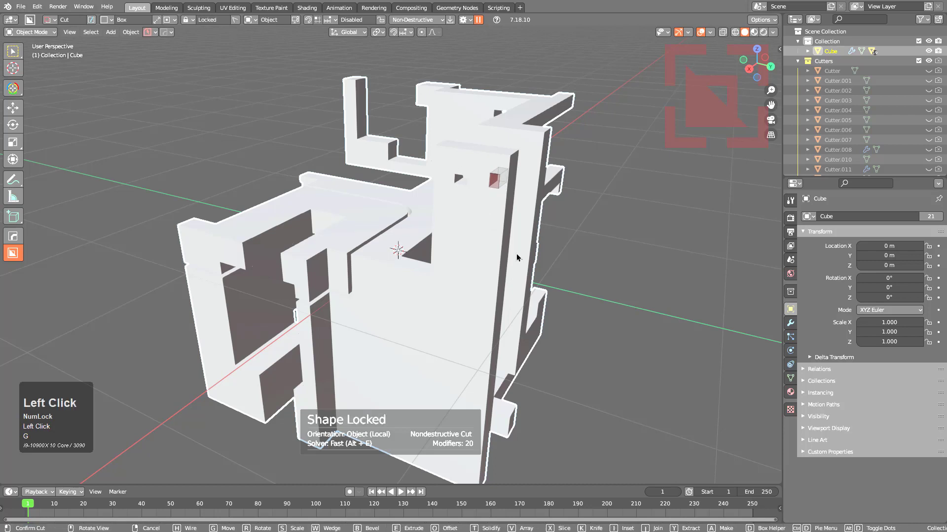
Step: Repeat the small cut again, rotate it, move it to the tower's inner corner by the stepped ledge and apply it
left_click(451, 246, "ctrl")
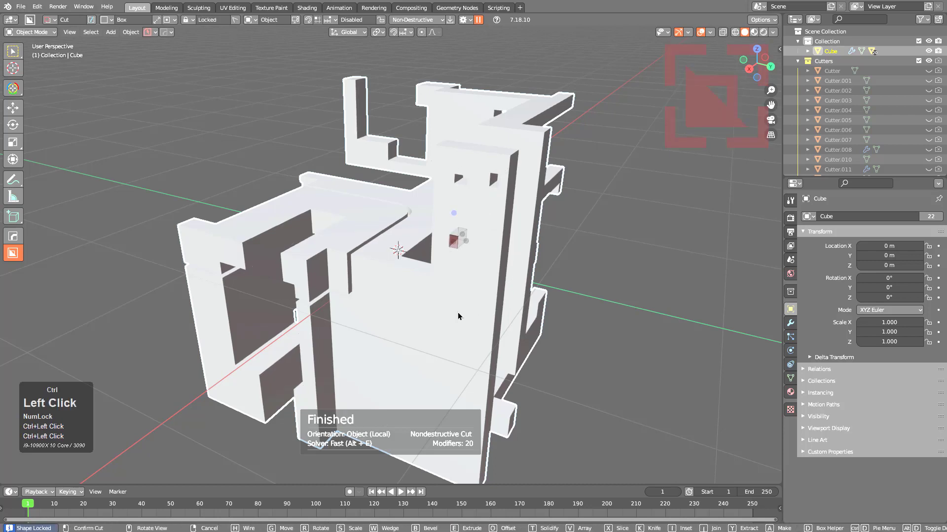
key("r")
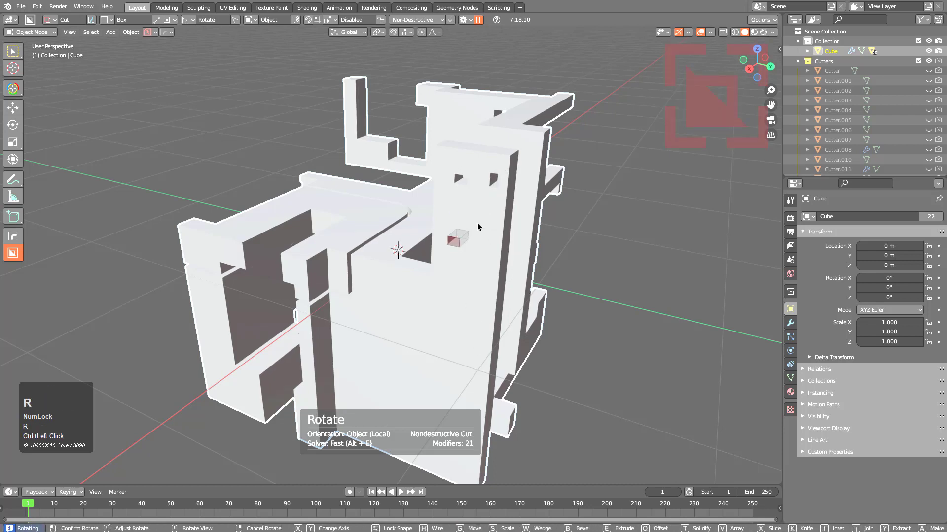
left_click(478, 228)
key("g")
left_click(475, 307)
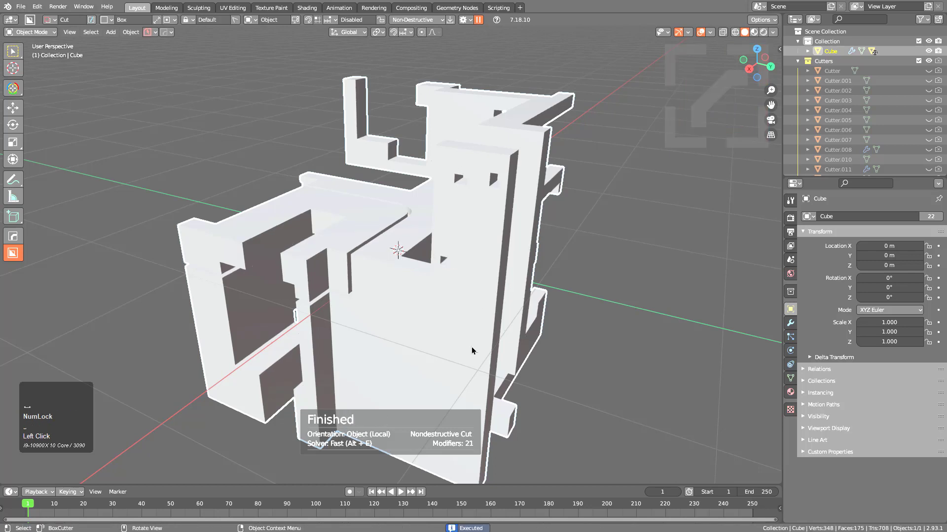
Step: Repeat the small cut once more, rotate and move it beside the vertical groove on the front wall, and apply it
left_click(476, 292, "ctrl")
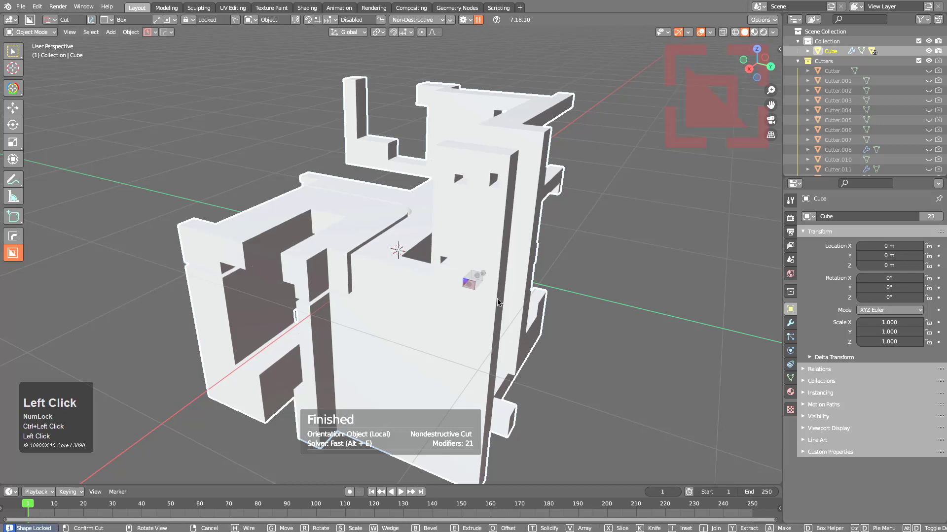
key("g")
left_click(394, 342)
key("r")
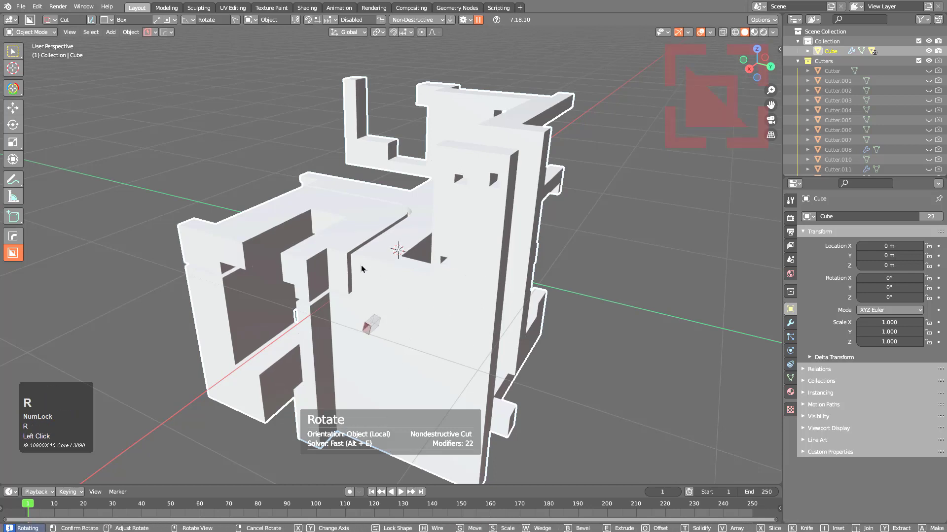
left_click(362, 268)
key("g")
left_click(400, 306)
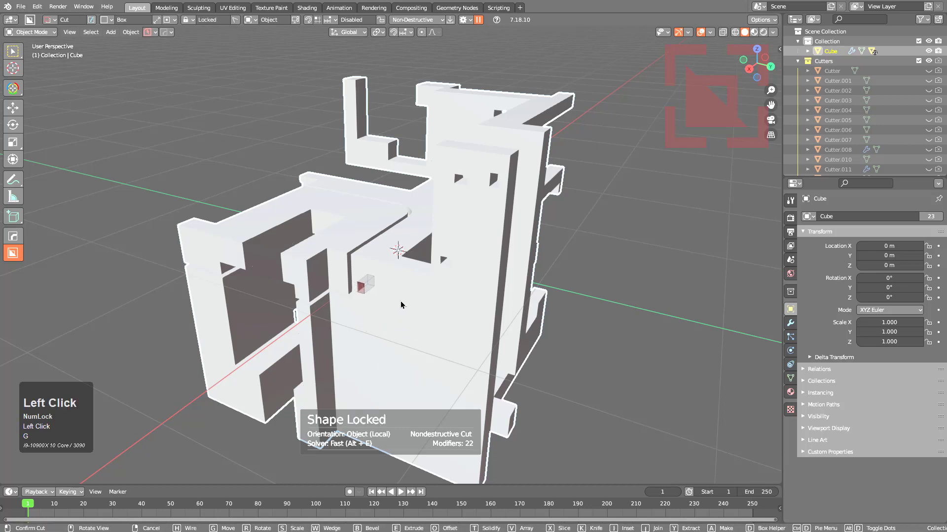
key("space")
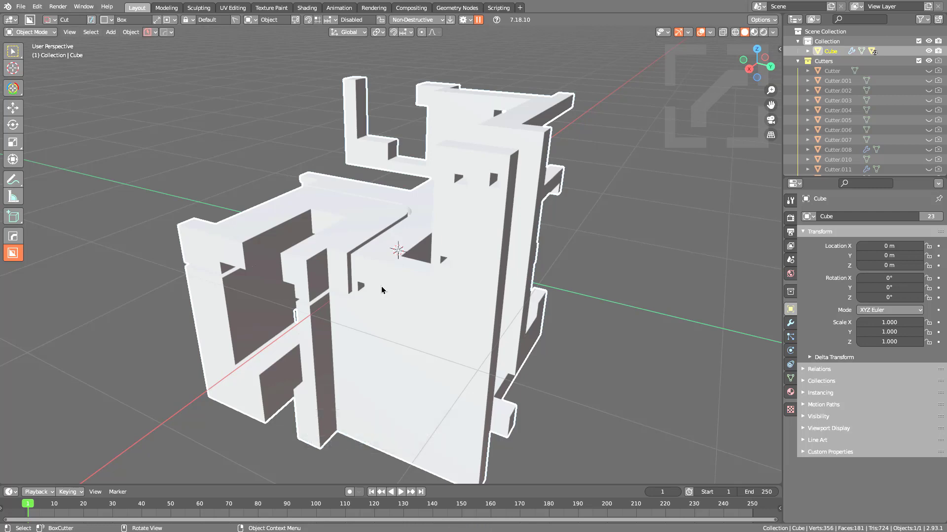
Step: Turn off Repeat Lock and enable Quick Execute in the release lock options
middle_click_drag(382, 290, 422, 296)
scroll(428, 307, "up", 1)
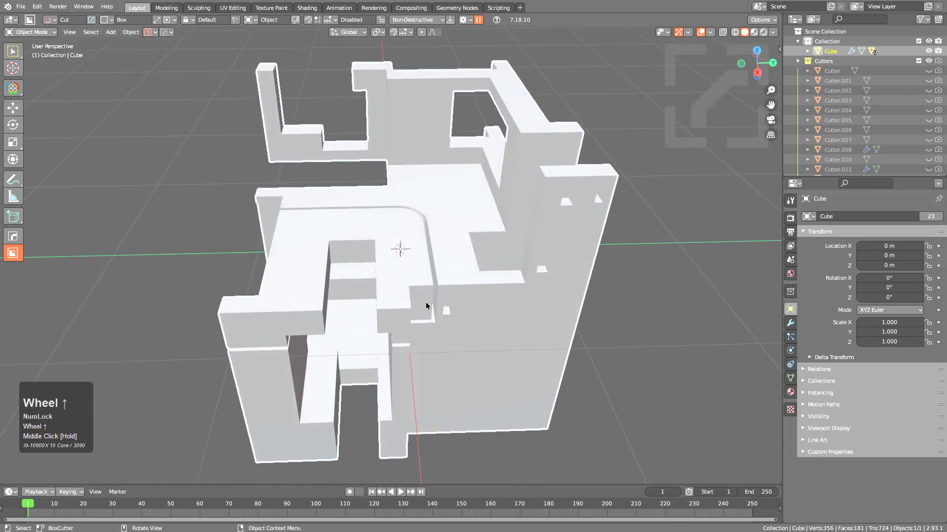
scroll(424, 306, "down", 2)
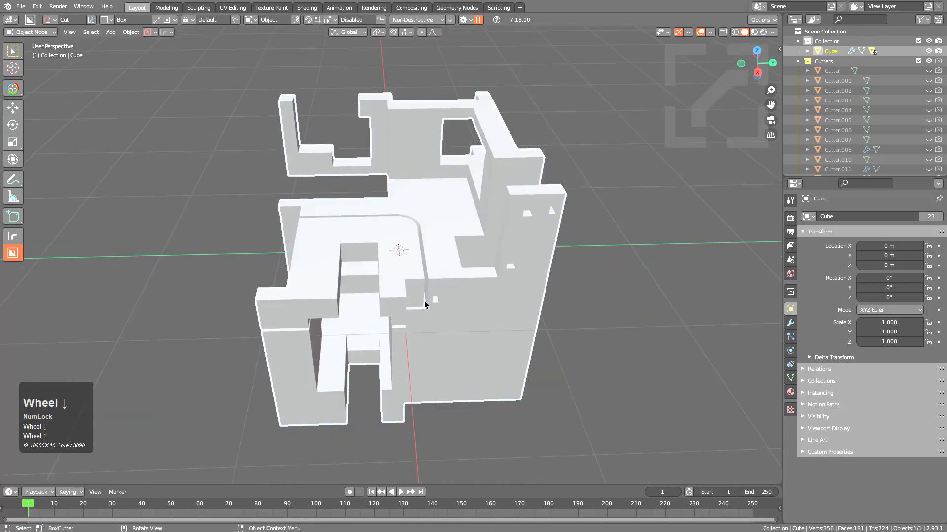
left_click(236, 20)
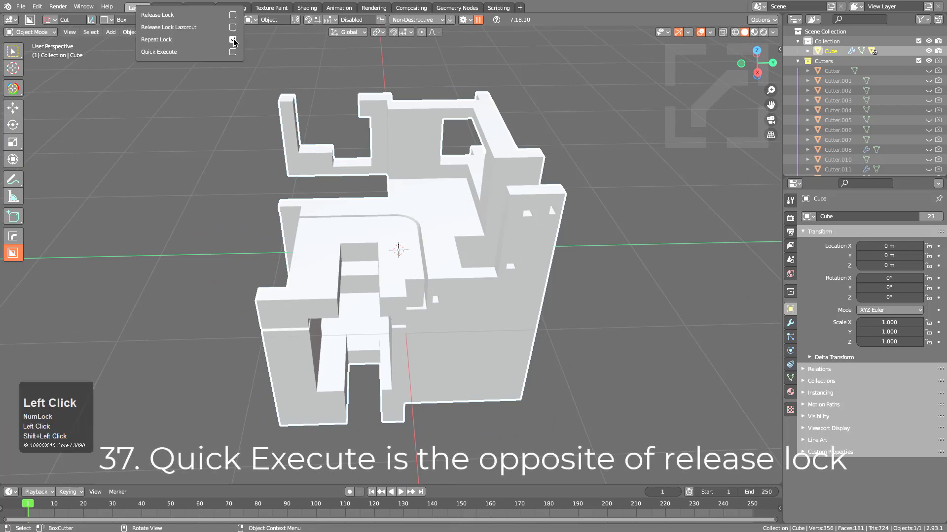
left_click(233, 52)
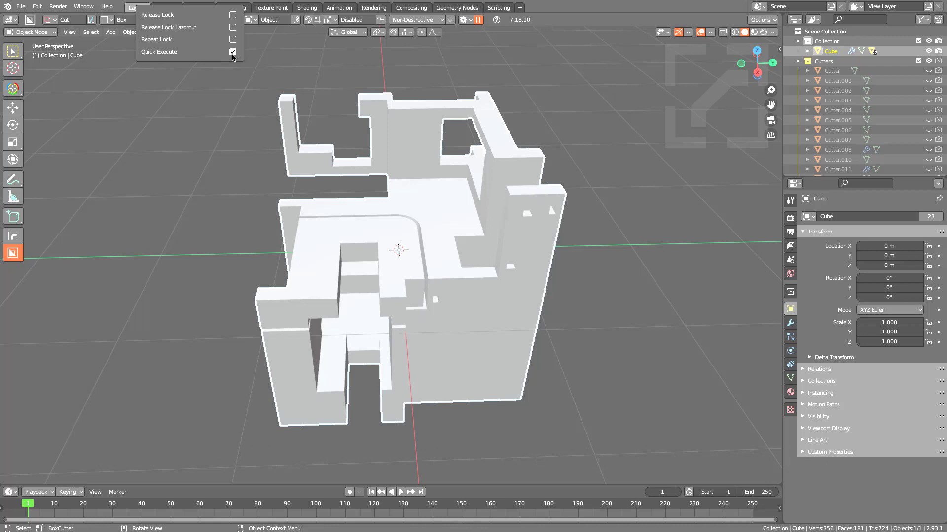
left_click(434, 276)
Step: Box-cut openings in the upper part of the front wall, one of them about 0.462 by 0.199
middle_click_drag(433, 275, 457, 212)
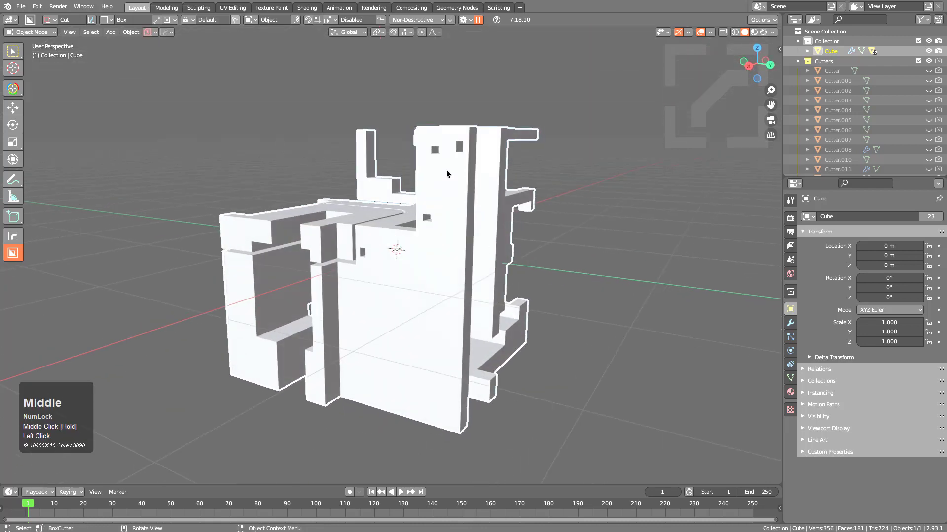
left_click(457, 212)
mouse_move(457, 212)
left_mouse_down()
mouse_move(473, 302)
mouse_move(497, 340)
mouse_move(483, 328)
left_mouse_up()
middle_click_drag(465, 307, 429, 254)
scroll(414, 238, "up", 4)
left_click_drag(353, 185, 464, 249)
Step: Cut rectangular openings through the lower front wall, including one about 0.466 by 0.729 and a narrow one about 0.130 by 0.680
scroll(427, 289, "down", 3)
scroll(427, 288, "up", 5)
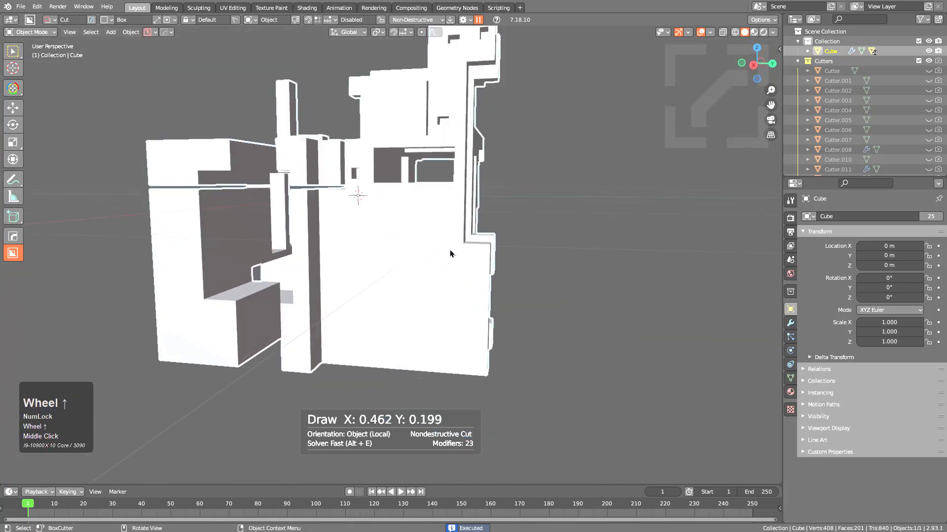
left_click_drag(466, 179, 355, 395)
left_click_drag(368, 239, 466, 399)
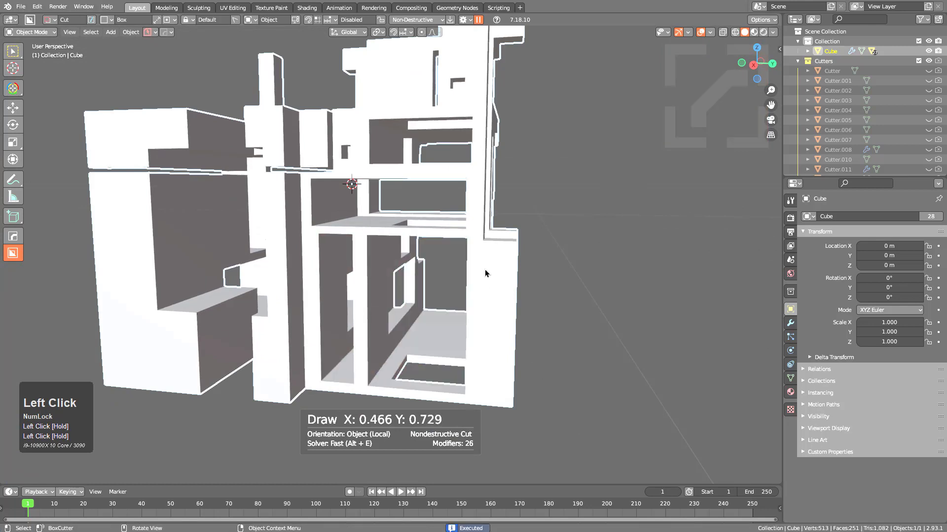
left_click_drag(479, 251, 511, 405)
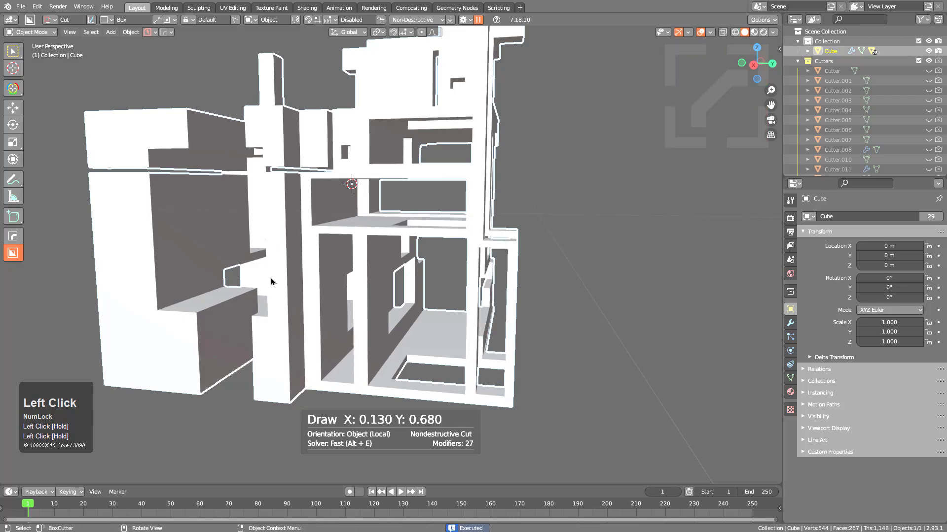
Step: Cut openings through the narrow front pillar, including a tall one about 0.234 by 0.761 at its lower end
middle_click_drag(511, 405, 344, 301)
left_click_drag(315, 313, 377, 401)
mouse_move(319, 250)
left_mouse_down()
mouse_move(366, 206)
mouse_move(499, 195)
left_mouse_up()
middle_click_drag(498, 194, 319, 273)
mouse_move(319, 273)
left_mouse_down()
mouse_move(350, 305)
mouse_move(371, 397)
left_mouse_up()
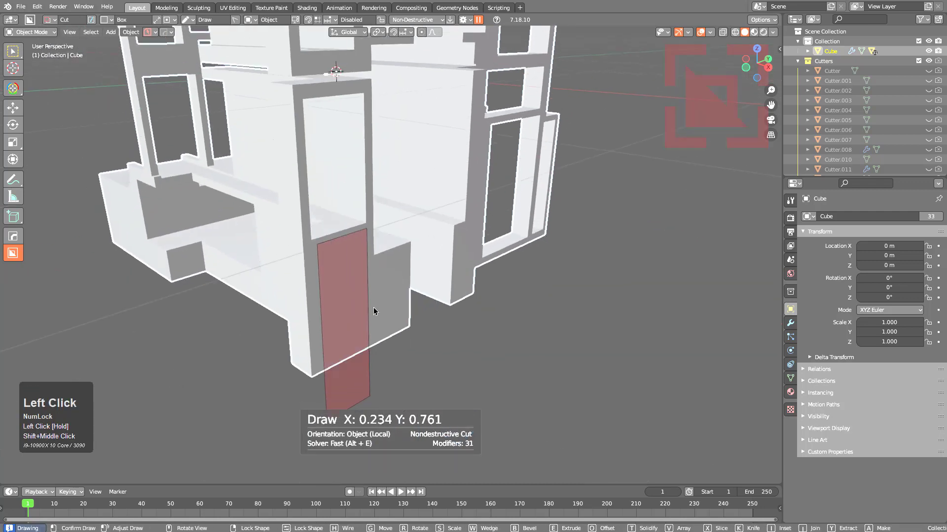
Step: Cut openings about 0.608 by 0.326 and 0.484 by 0.575 through the side walls beside the front pillar
left_click_drag(375, 264, 474, 227)
mouse_move(474, 228)
middle_mouse_down("shift")
mouse_move(481, 220)
mouse_move(422, 220)
middle_mouse_up("shift")
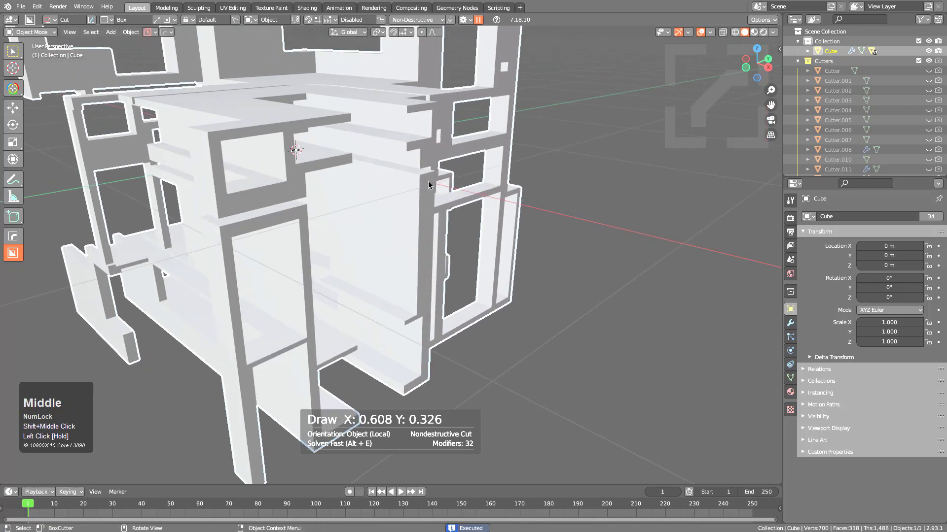
mouse_move(428, 185)
left_mouse_down()
mouse_move(405, 271)
mouse_move(346, 346)
left_mouse_up()
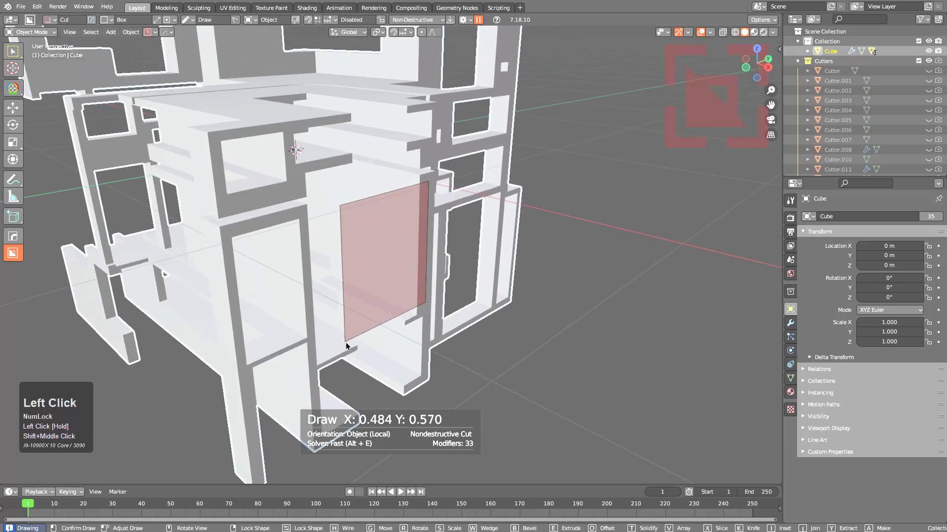
Step: Cut three slots into the upper deck, about 0.403 by 0.134, 0.461 by 0.101 and 0.089 by 0.509
middle_click_drag(409, 203, 307, 190)
scroll(307, 189, "down", 2)
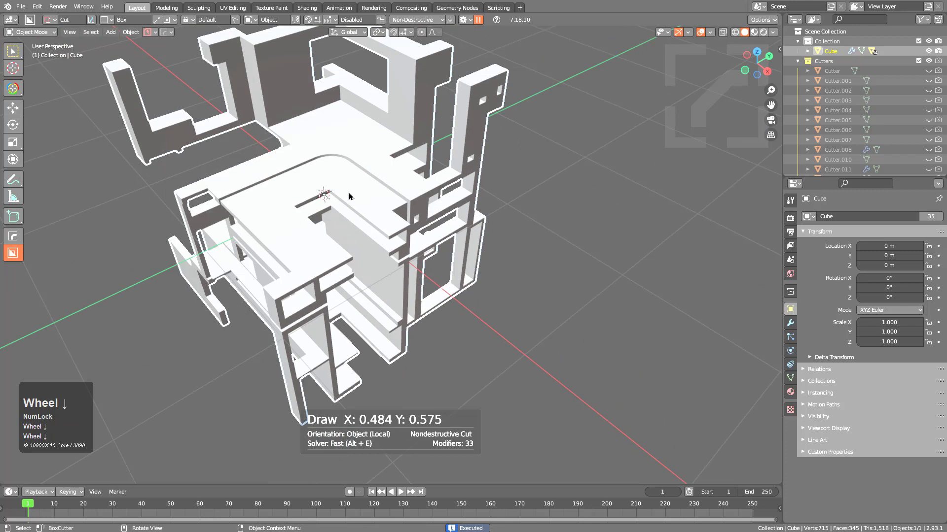
left_click_drag(350, 196, 368, 192)
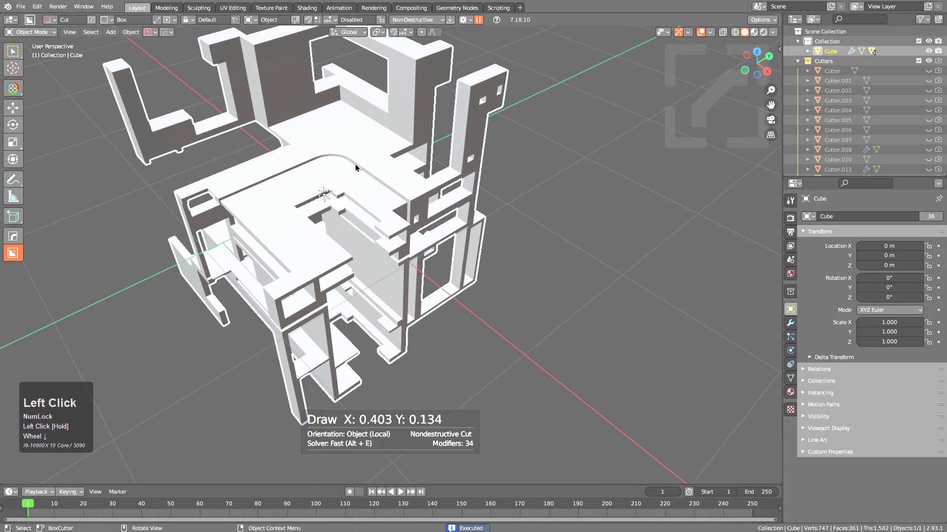
right_click(393, 198)
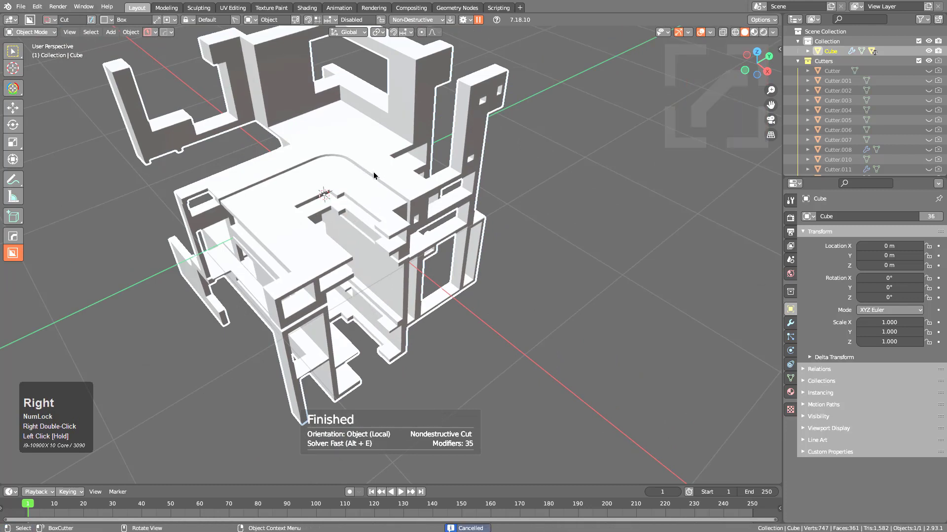
left_click_drag(374, 175, 290, 203)
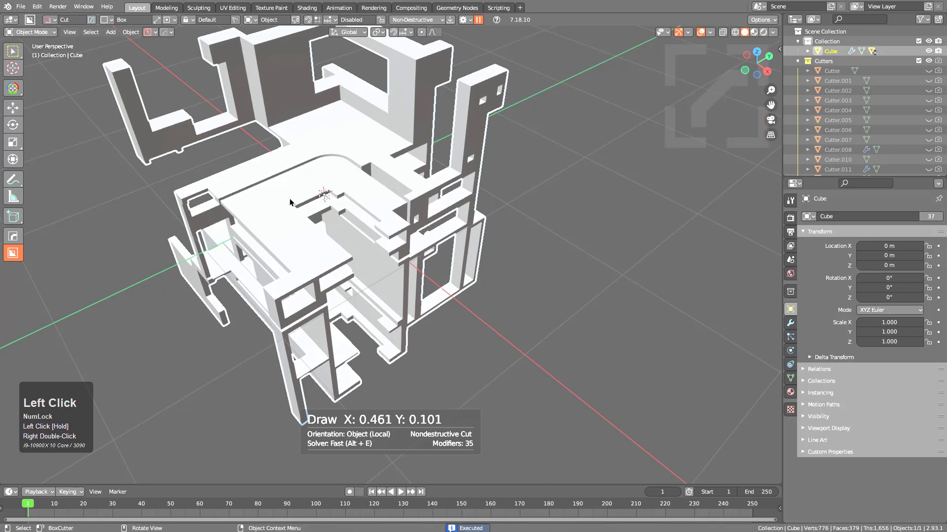
scroll(290, 203, "up", 5)
mouse_move(230, 140)
left_mouse_down()
mouse_move(124, 203)
mouse_move(134, 202)
left_mouse_up()
scroll(334, 261, "down", 3)
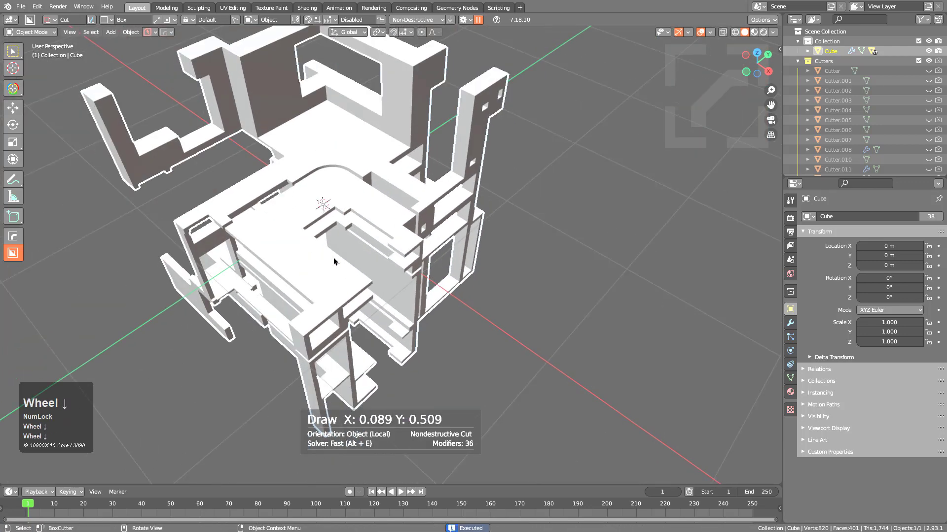
Step: Cut a slot about 0.222 by 0.050 in the ledge below the tower and one about 0.062 by 0.365 across the tower's top
middle_click_drag(334, 261, 336, 236)
scroll(276, 136, "up", 3)
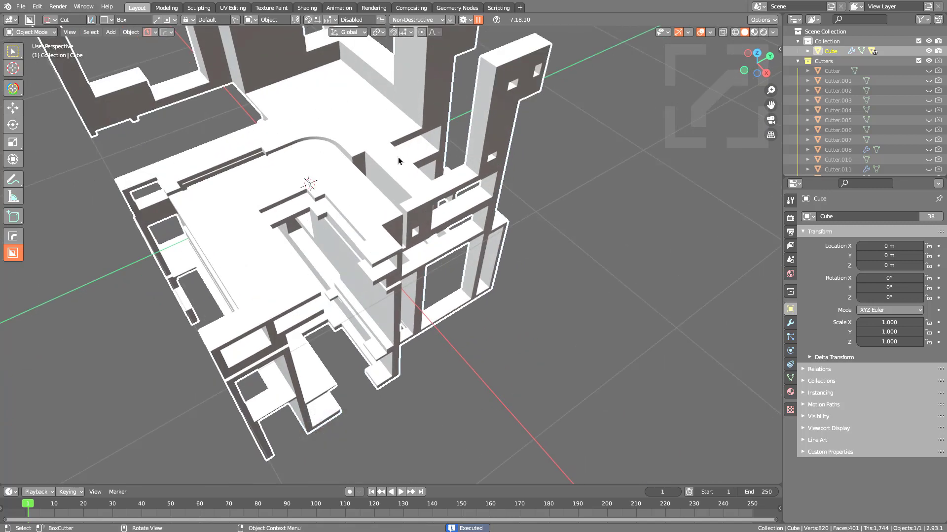
left_click_drag(399, 160, 417, 192)
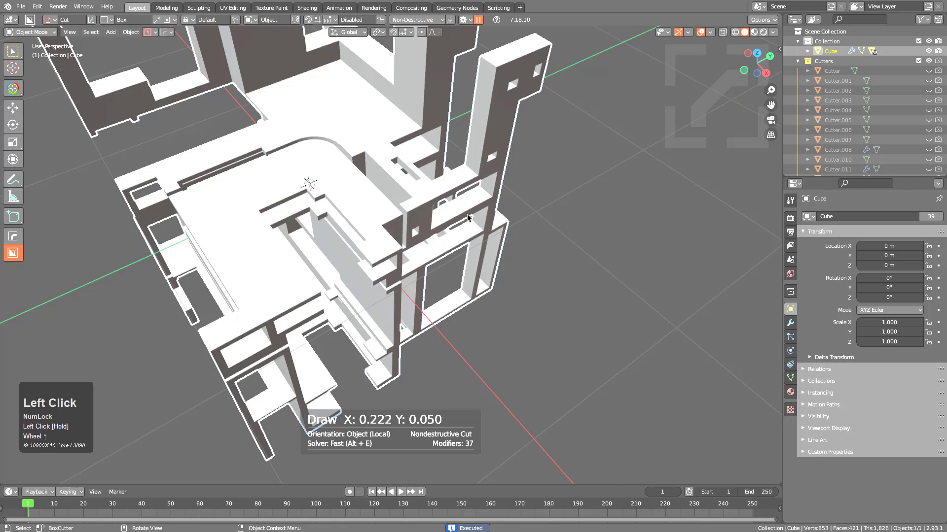
left_click_drag(509, 53, 456, 83)
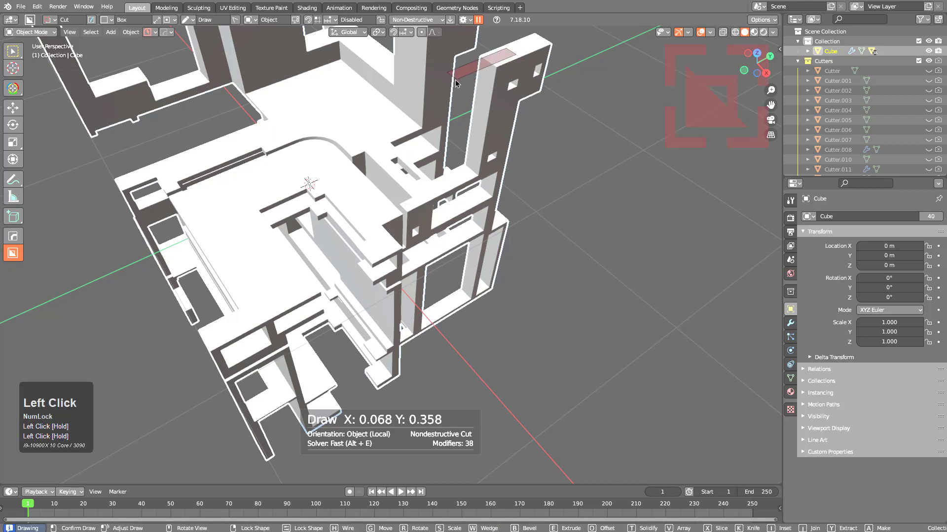
left_click_drag(382, 250, 485, 127)
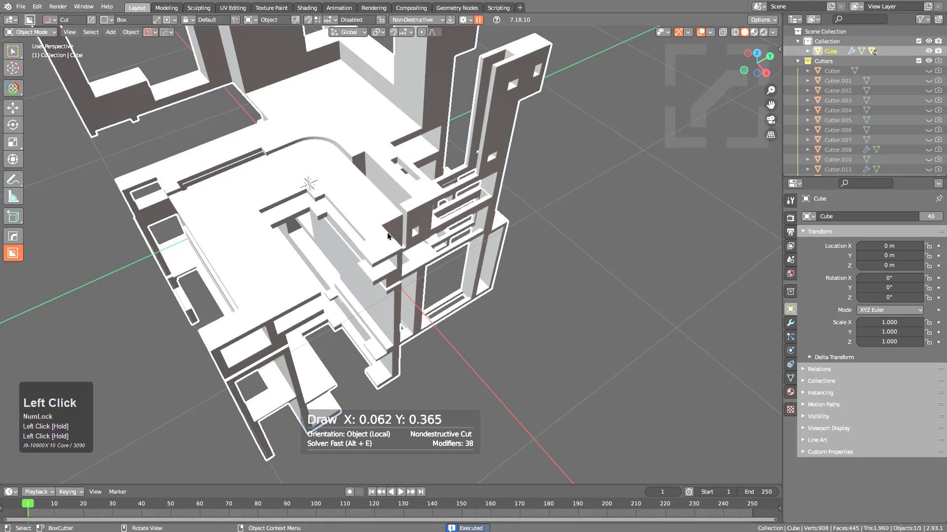
Step: Turn off the Quick Execute option in BoxCutter's behavior settings
scroll(390, 205, "down", 2)
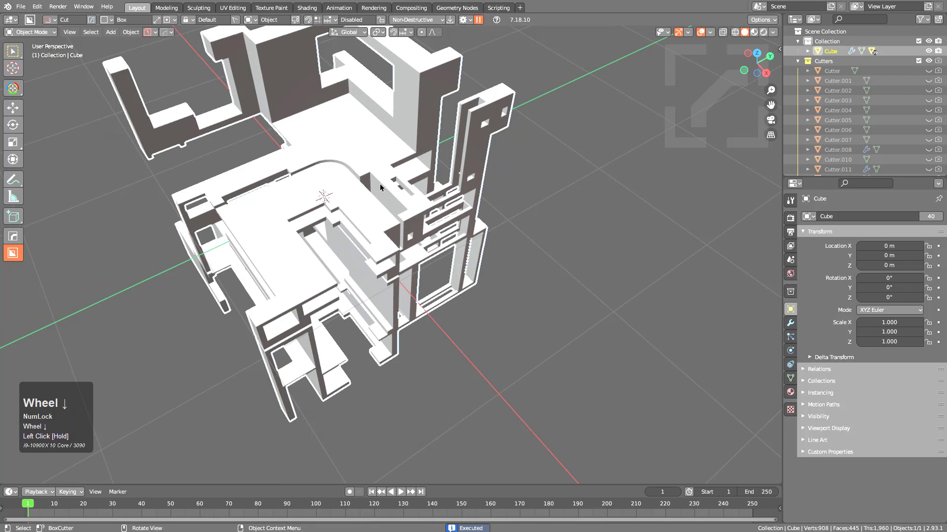
left_click(237, 21)
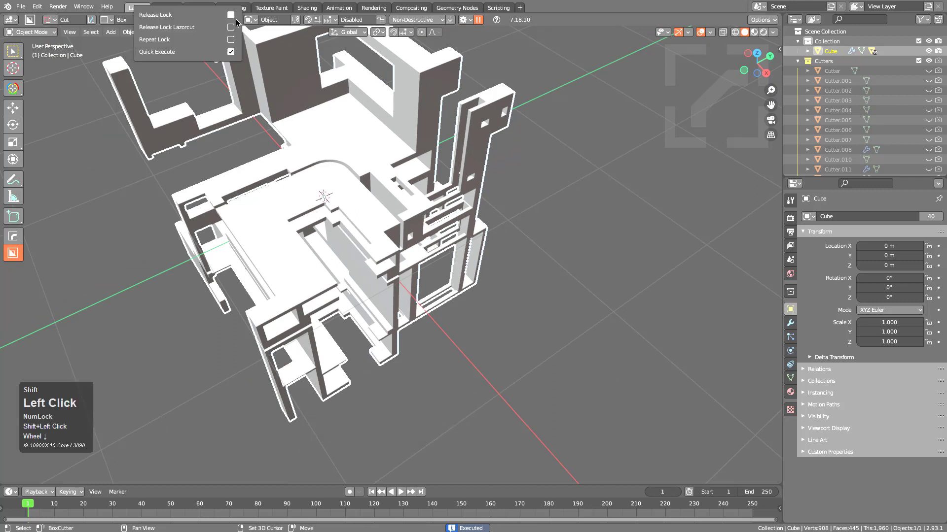
left_click(230, 52)
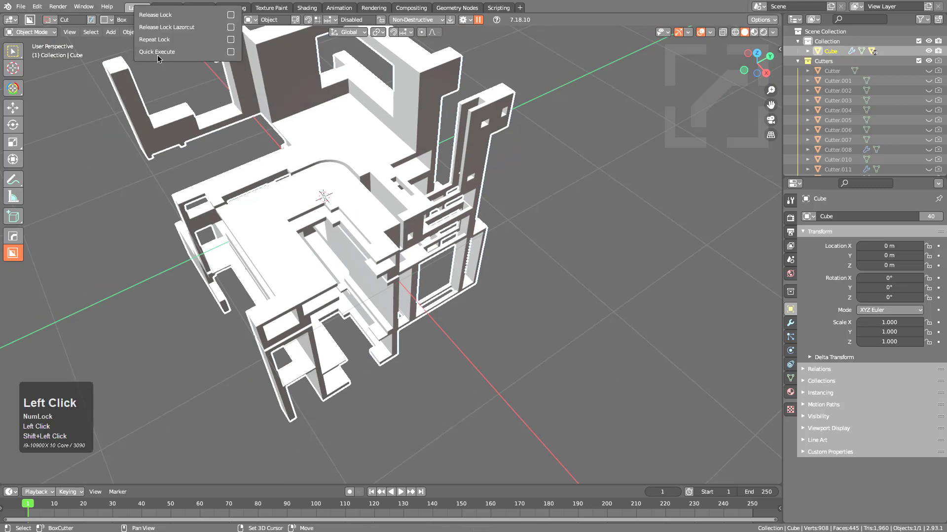
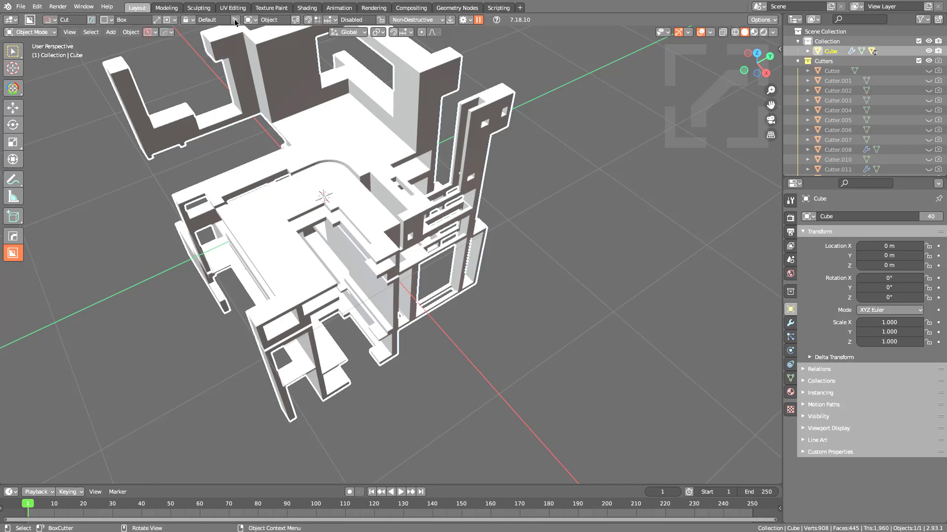
Step: Draw a large box cutter across the model's tall back wall, lock its shape, check it from other angles and apply the cut
left_click(298, 49)
middle_click_drag(422, 128, 429, 92)
mouse_move(424, 84)
left_mouse_down()
mouse_move(542, 170)
mouse_move(596, 244)
left_mouse_up()
mouse_move(597, 244)
middle_mouse_down()
mouse_move(472, 242)
mouse_move(486, 238)
mouse_move(451, 191)
middle_mouse_up()
left_click(451, 191)
left_click(610, 171)
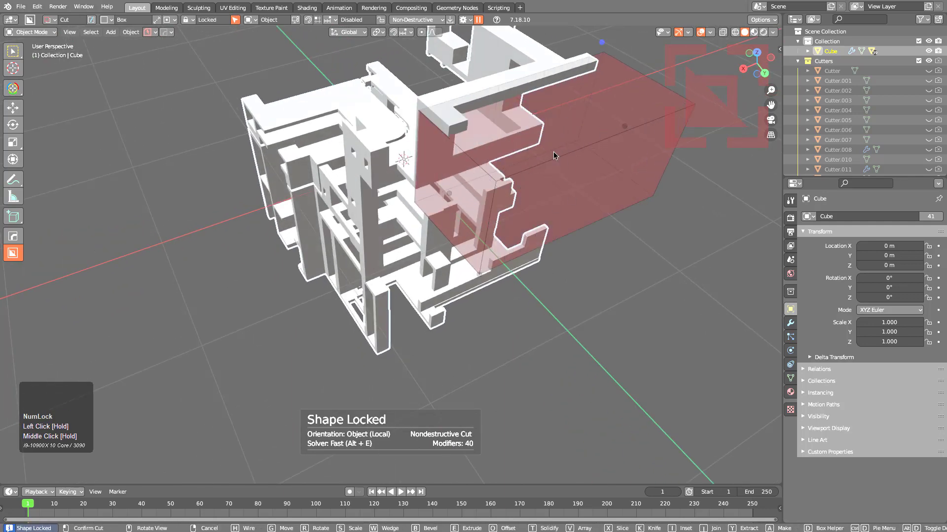
middle_click_drag(540, 179, 557, 131)
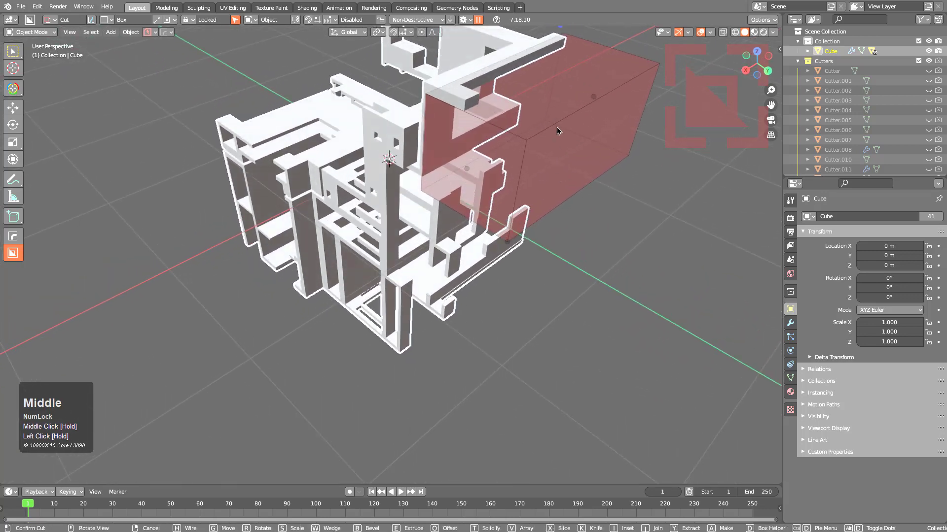
left_click(557, 126)
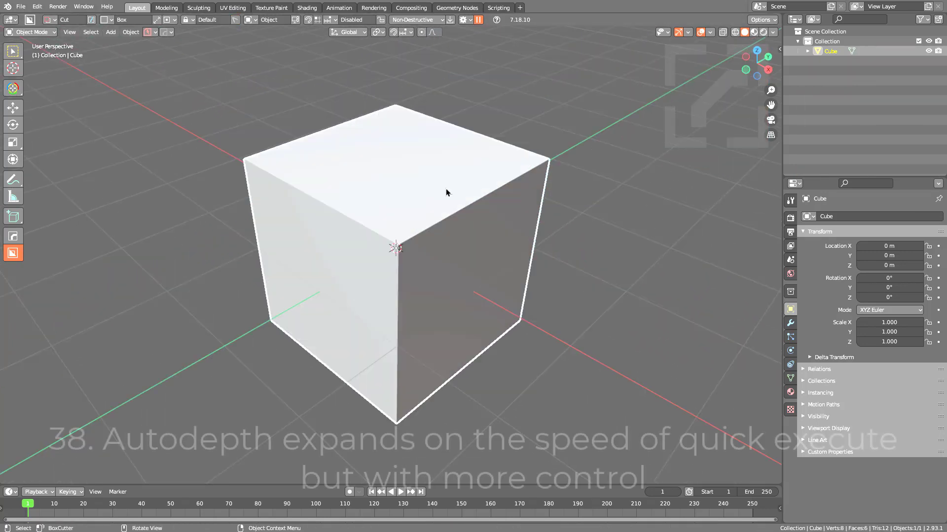
Step: Enable AutoDepth with a multiplier of 1.00 and cut a notch about 0.861 by 0.352 into the cube's upper front edge
key("d")
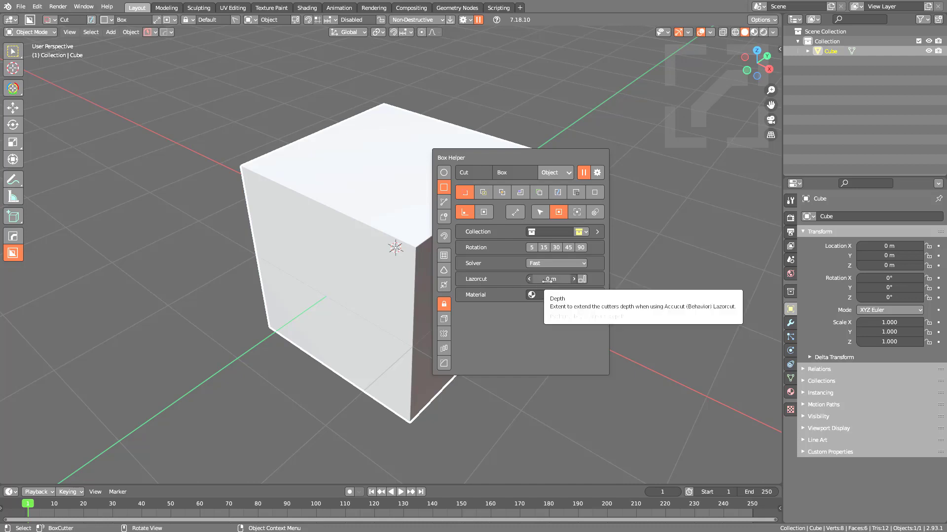
left_click(582, 279)
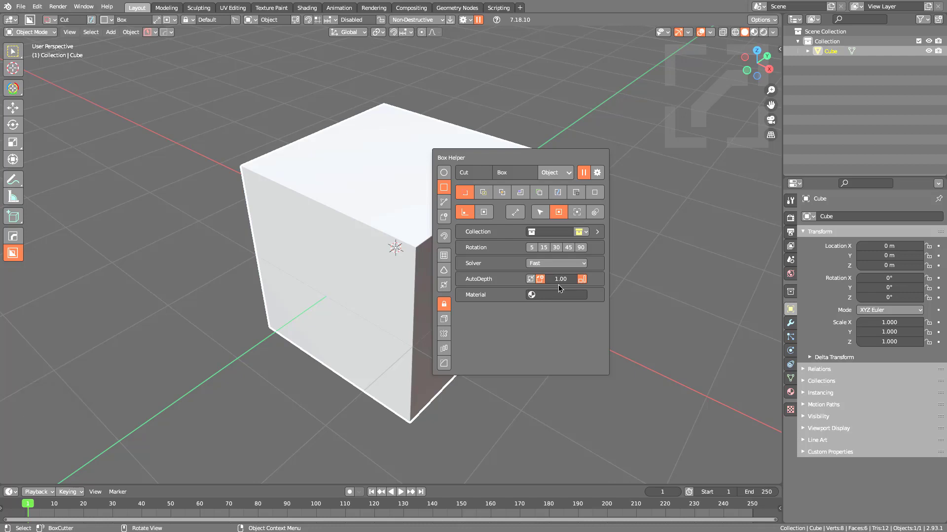
left_click_drag(329, 198, 374, 251)
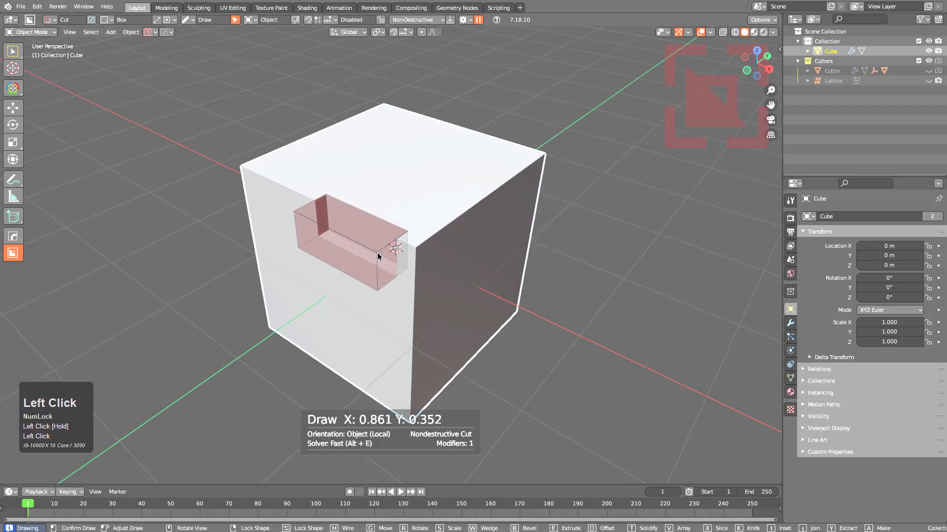
left_click(377, 256)
Step: Cut a box about 0.580 by 1.035 from the cube's near top corner and a smaller notch in the dark side's upper edge
mouse_move(422, 211)
left_mouse_down()
mouse_move(396, 270)
mouse_move(403, 281)
left_mouse_up()
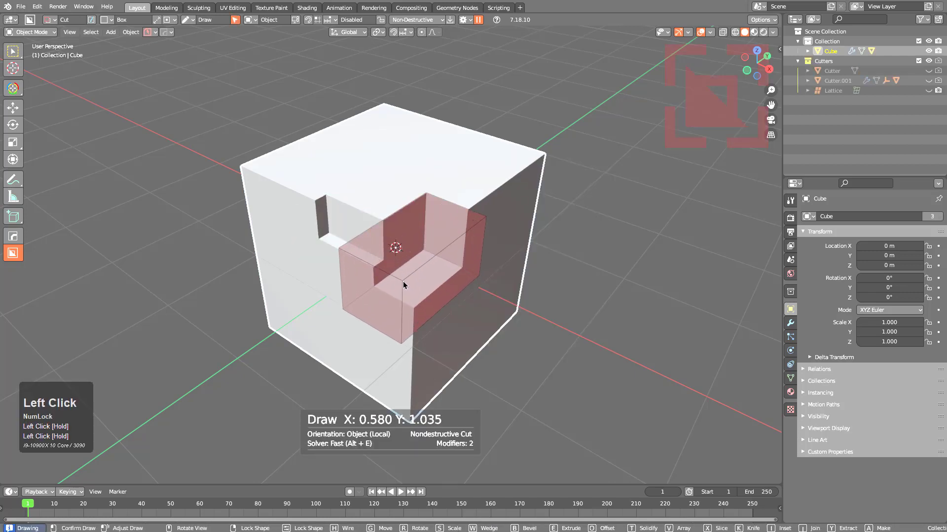
left_click(404, 281)
mouse_move(460, 184)
left_mouse_down()
mouse_move(448, 223)
mouse_move(420, 257)
mouse_move(415, 244)
left_mouse_up()
Step: Draw a box about 1.039 by 1.412 over the notched top corner and solidify it to cut only a thin outline
mouse_move(458, 155)
left_mouse_down()
mouse_move(443, 249)
mouse_move(498, 232)
mouse_move(473, 248)
left_mouse_up()
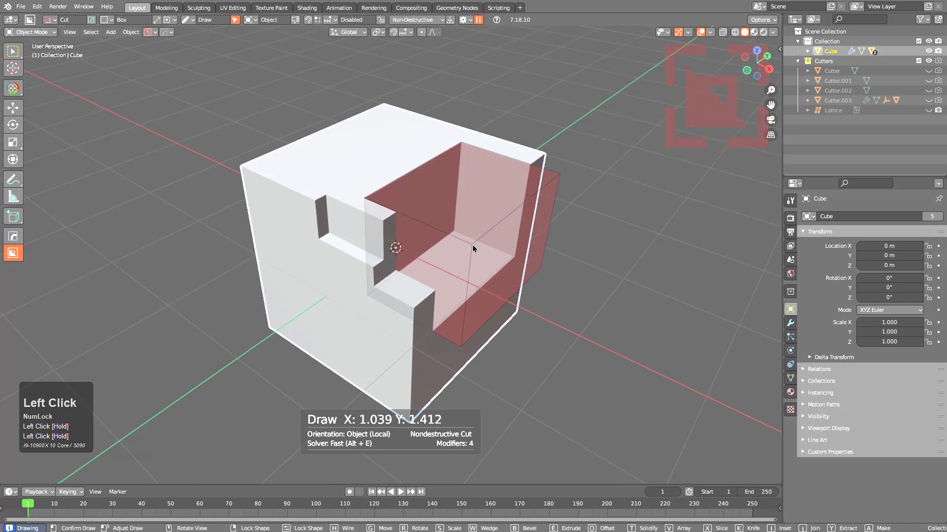
key("t")
key("t")
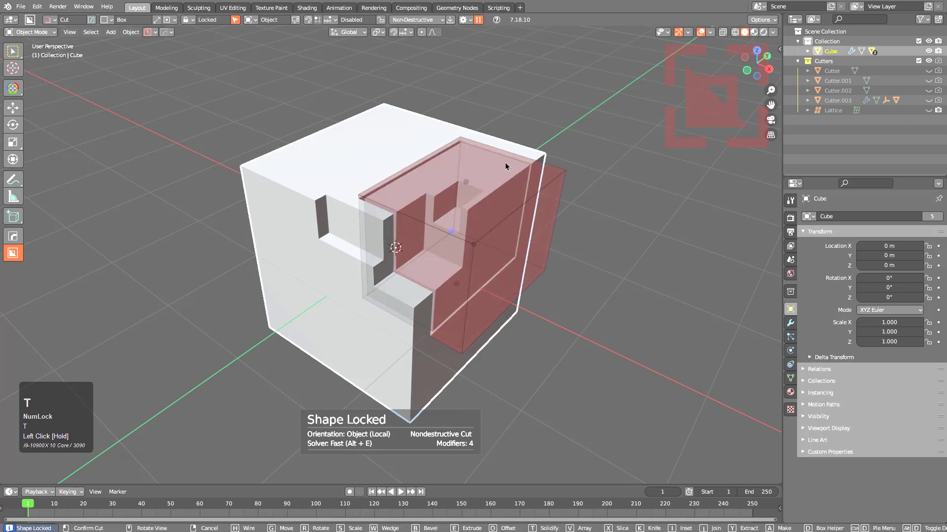
left_click(505, 167)
middle_click_drag(481, 246, 492, 244)
Step: Turn on AutoDepth's remaining option and make cuts about 0.500 by 0.483 and 0.086 by 0.659 in the stepped corner
key("d")
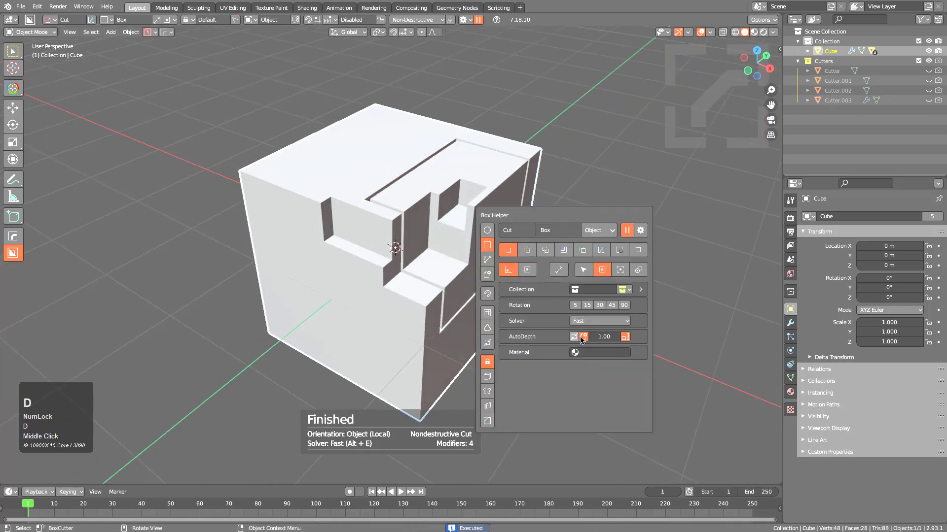
left_click(572, 336)
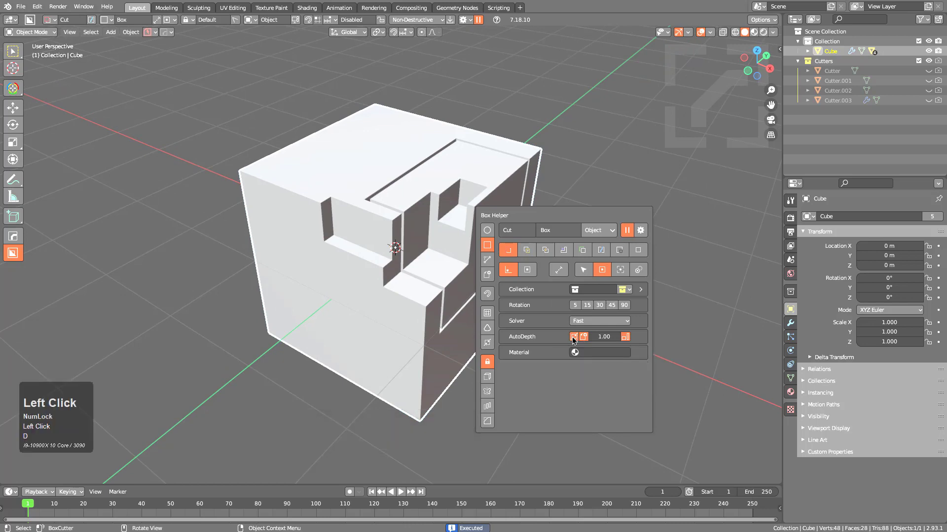
left_click_drag(402, 285, 477, 277)
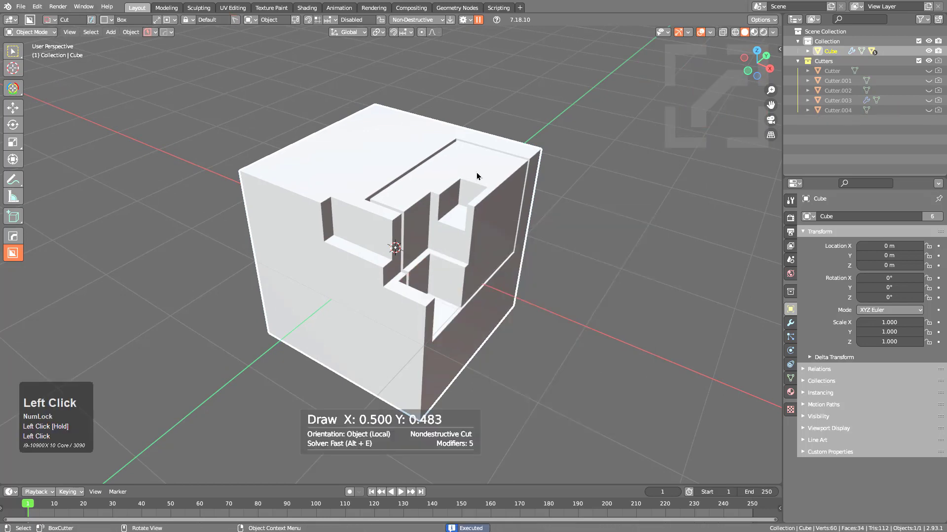
left_click_drag(477, 176, 448, 206)
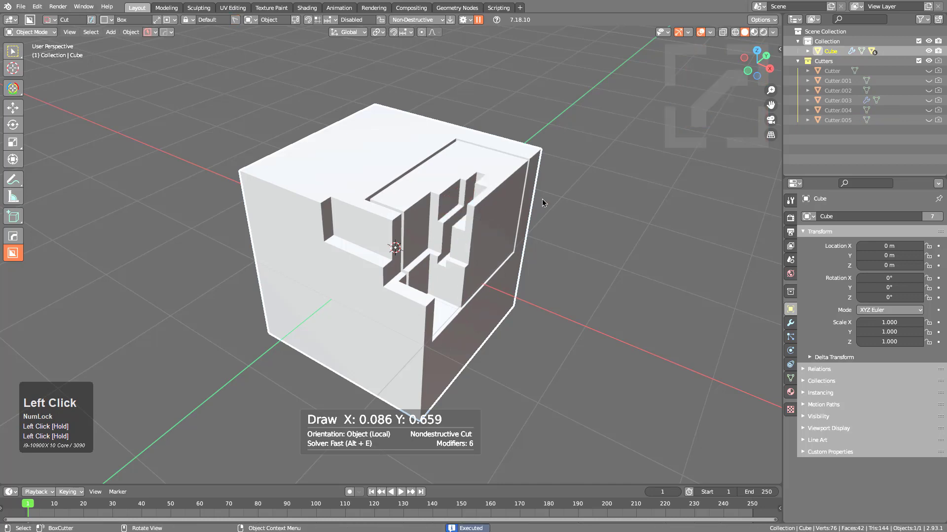
Step: Set the AutoDepth multiplier to 0.3 and cut a pocket about 0.856 by 0.913 into the cube's top face
key("d")
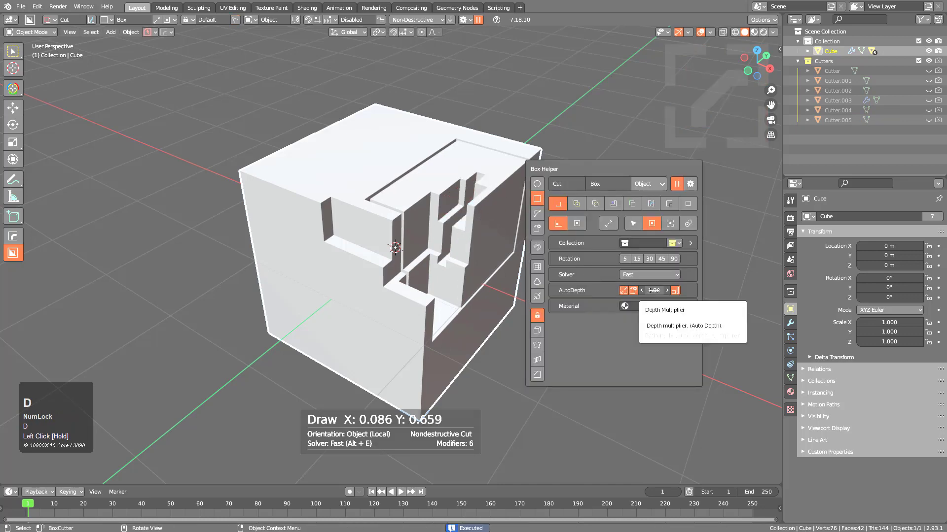
left_click(653, 291)
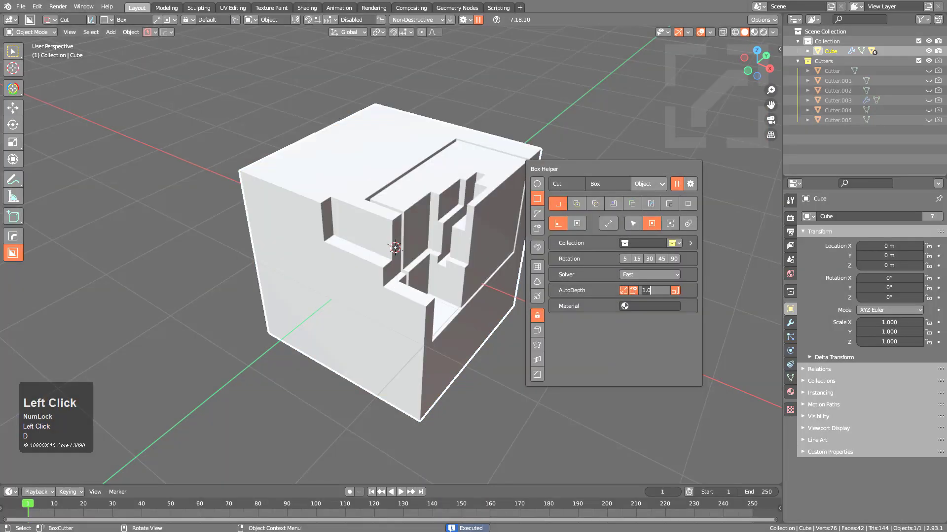
type(".3")
key("Return")
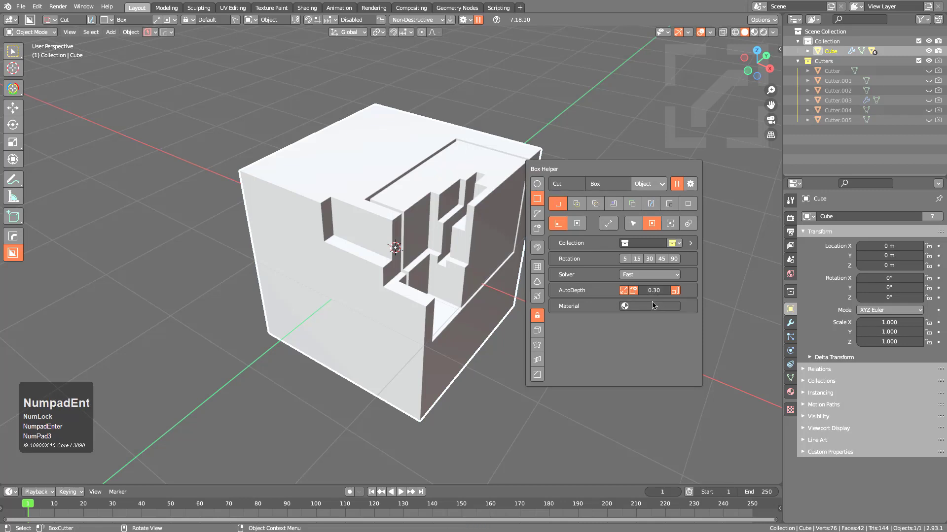
left_click(362, 160)
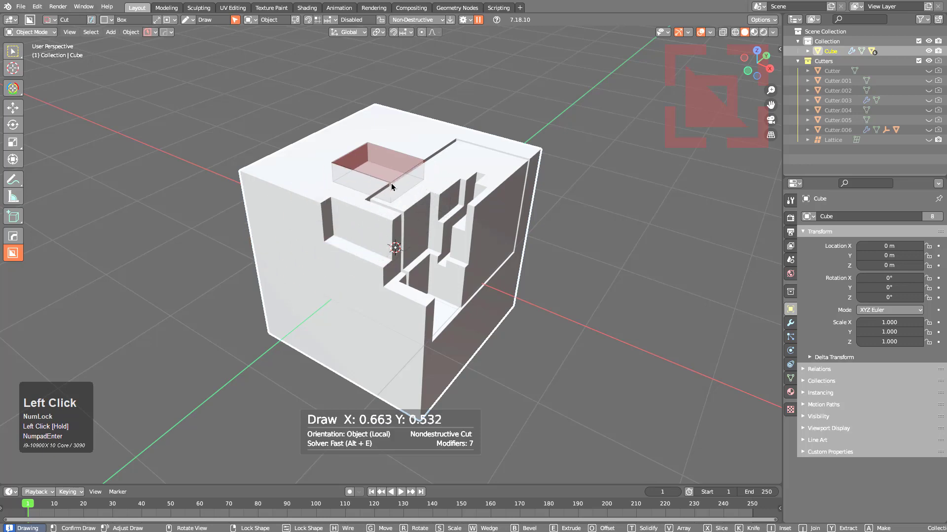
mouse_move(391, 186)
left_mouse_down()
mouse_move(397, 201)
mouse_move(387, 205)
left_mouse_up()
Step: Set the AutoDepth multiplier to 0.03 and turn off the AutoDepth option beside Custom Proportions
key("d")
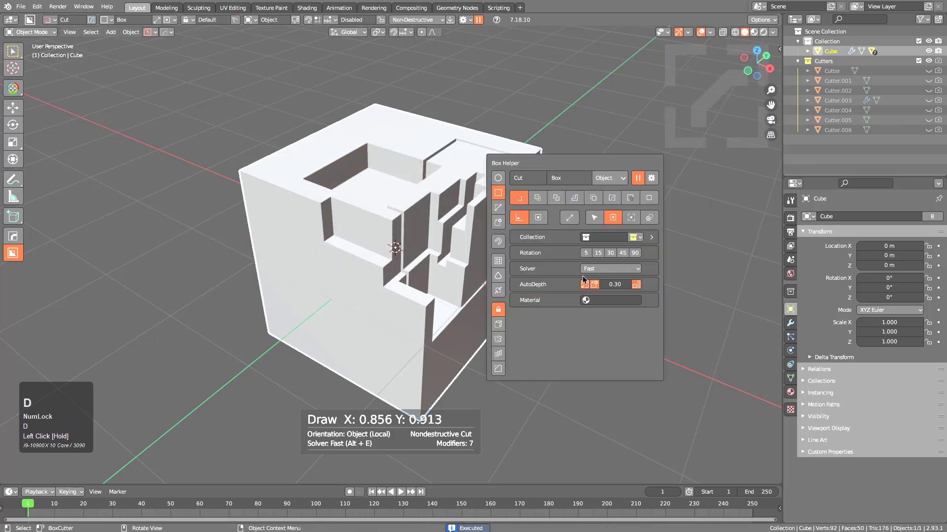
left_click(584, 282)
key("KP_0")
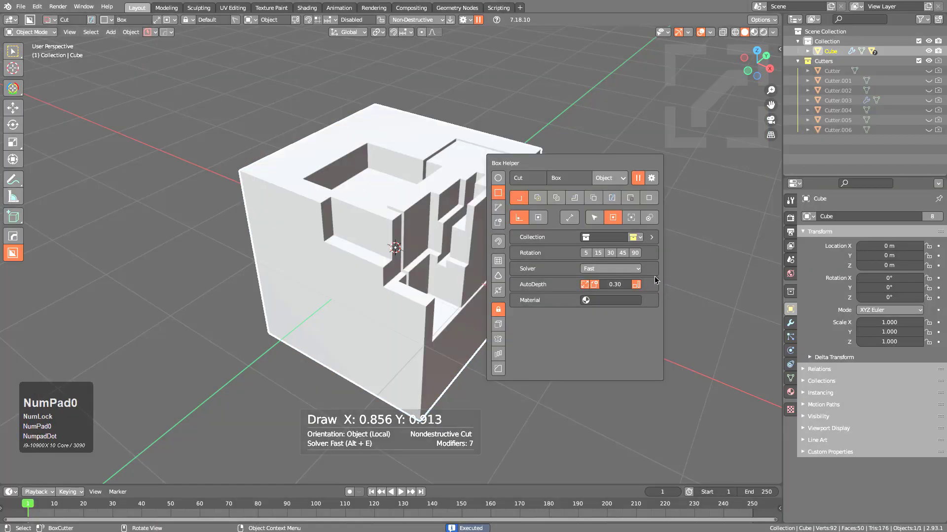
left_click(614, 285)
type("0.03")
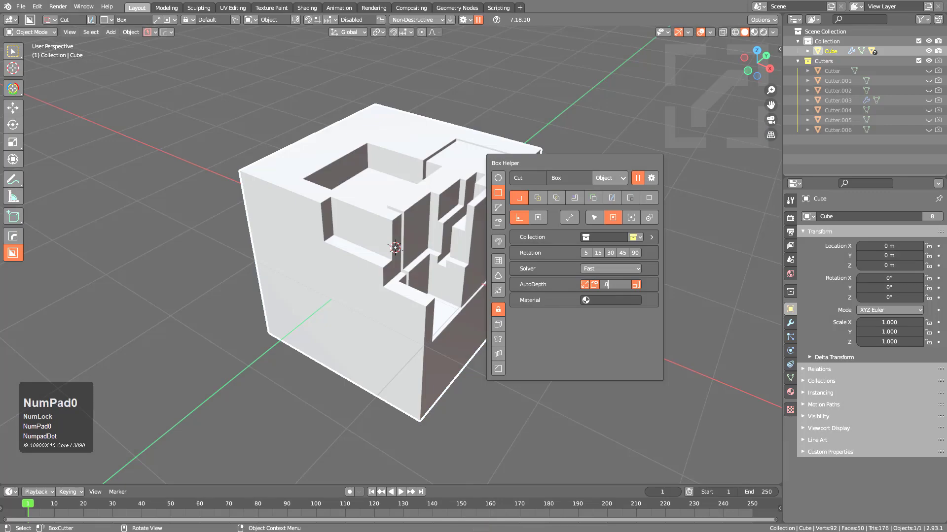
key("KP_Enter")
left_click(591, 288)
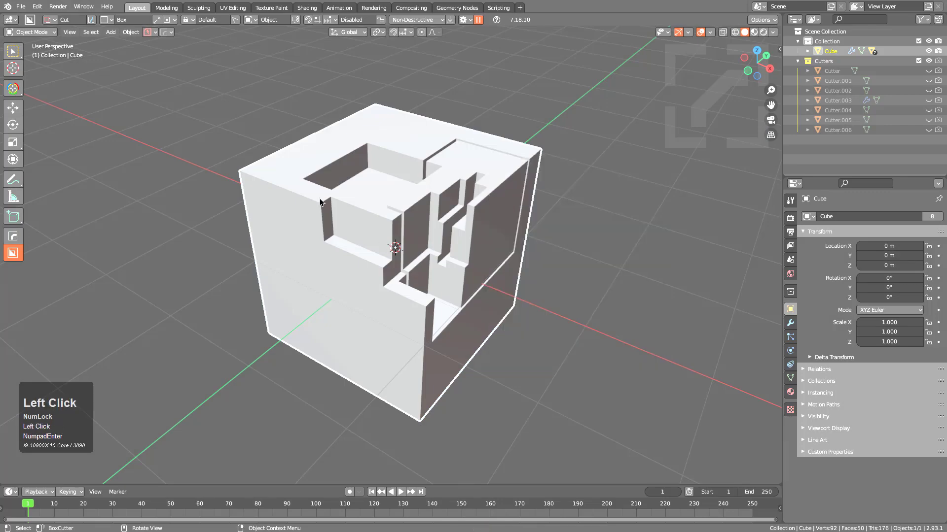
Step: Cut shallow overlapping panels into the cube's top and front side, including ones about 0.823 by 1.518, 1.280 by 1.629 and 0.290 by 0.955
mouse_move(361, 130)
left_mouse_down()
mouse_move(461, 155)
mouse_move(414, 207)
mouse_move(369, 199)
left_mouse_up()
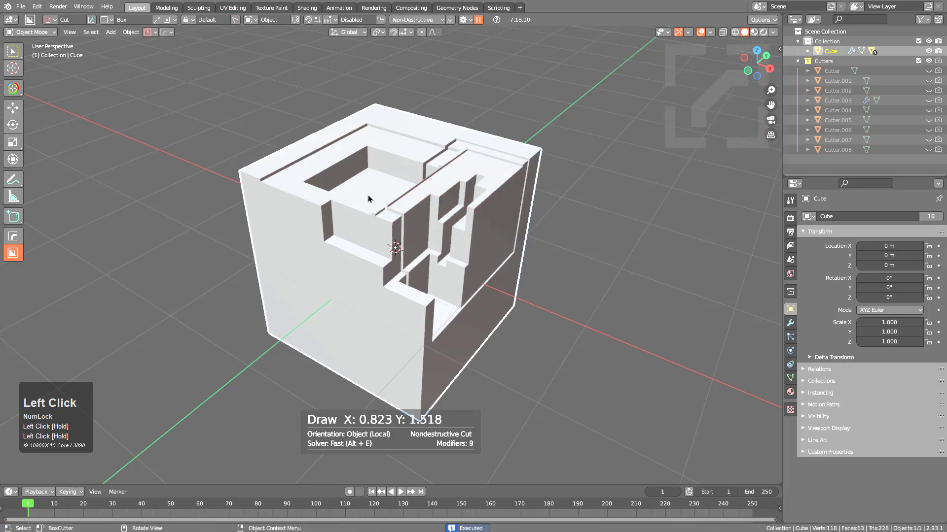
mouse_move(376, 143)
left_mouse_down()
mouse_move(312, 240)
mouse_move(412, 398)
left_mouse_up()
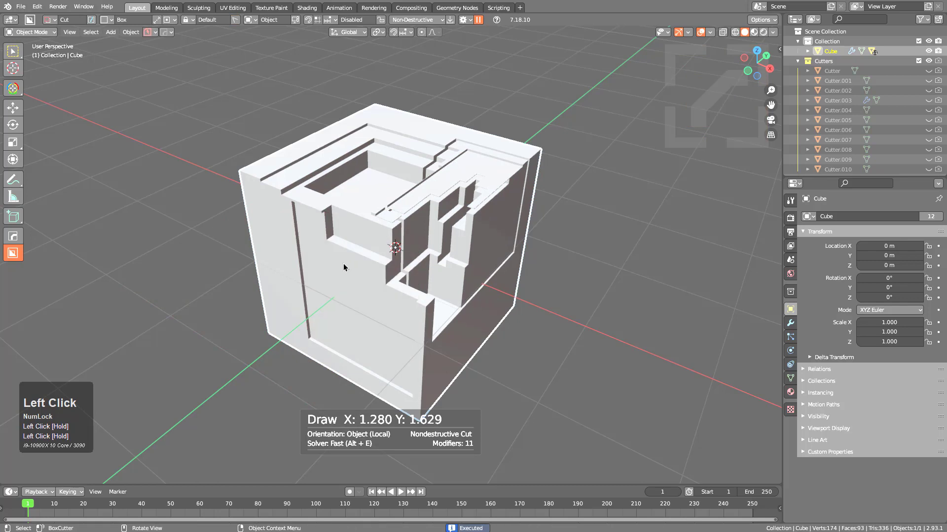
mouse_move(406, 239)
left_mouse_down()
mouse_move(365, 267)
mouse_move(375, 279)
mouse_move(407, 178)
left_mouse_up()
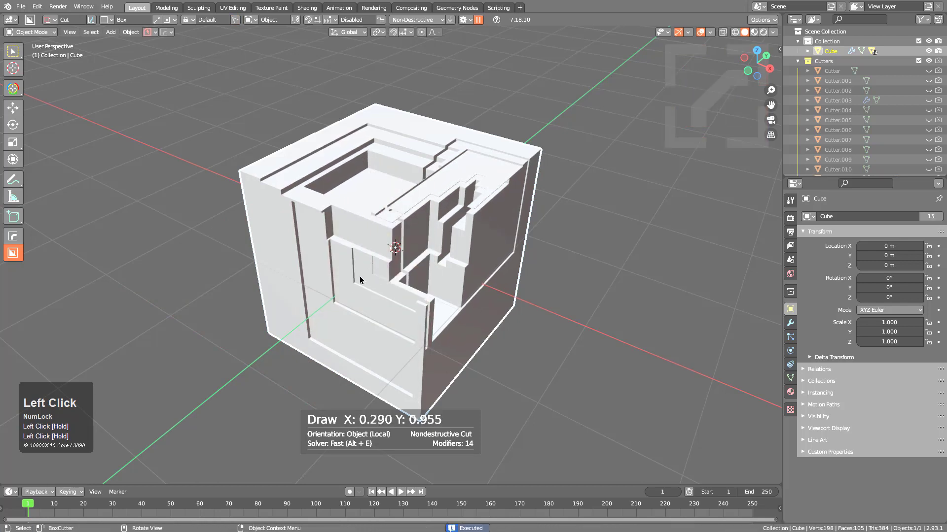
mouse_move(357, 285)
left_mouse_down()
mouse_move(376, 199)
mouse_move(355, 184)
mouse_move(361, 172)
mouse_move(382, 187)
left_mouse_up()
Step: Raise the AutoDepth multiplier to 0.3
scroll(387, 244, "up", 4)
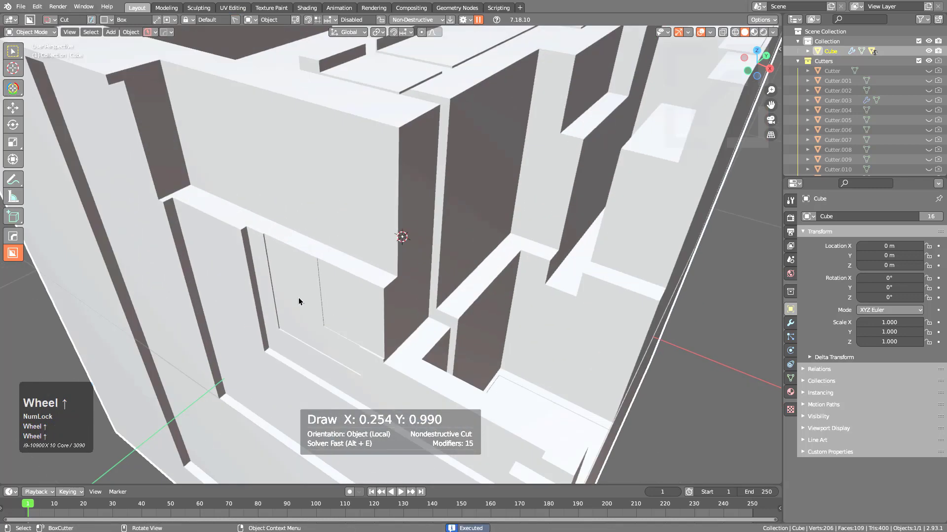
key("d")
left_click(651, 311)
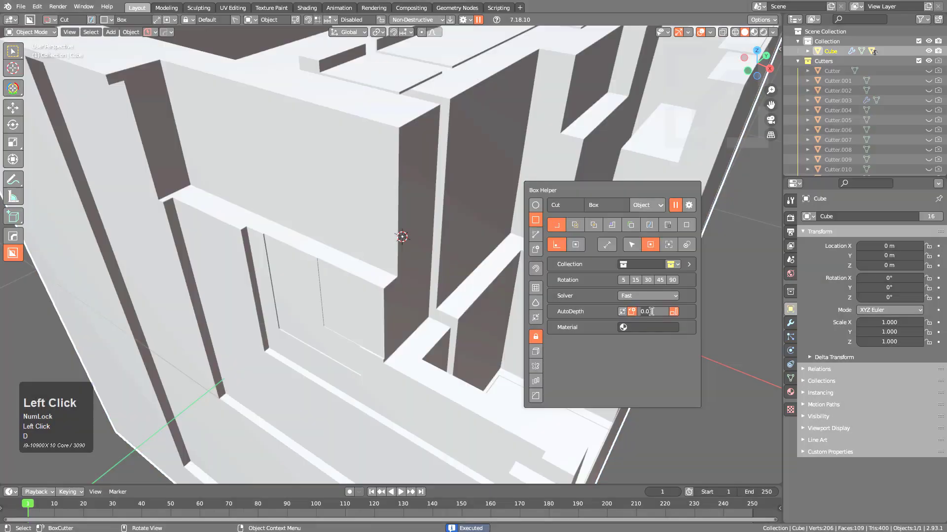
type("3")
key("KP_Enter")
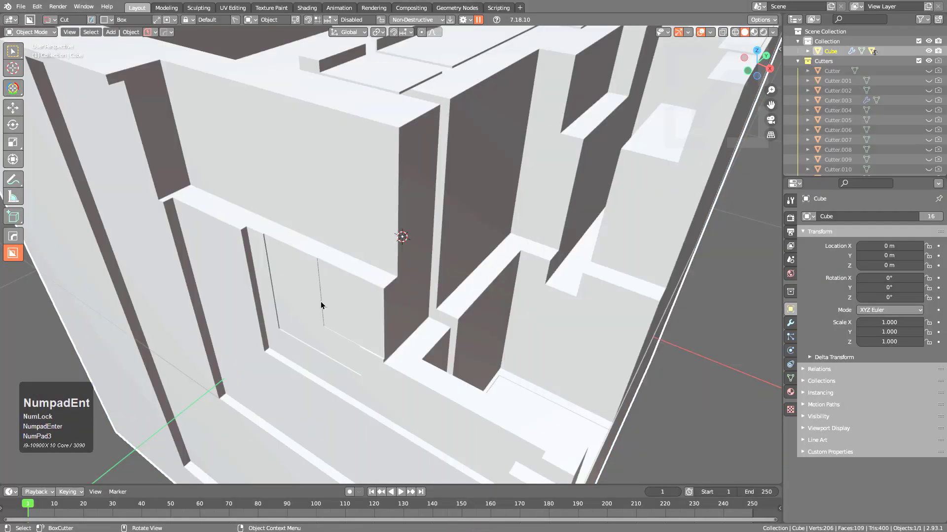
Step: Cut a step about 0.652 by 0.266 above the front ledge and a thin slot about 0.299 by 0.021 beside it
scroll(337, 283, "down", 2)
left_click_drag(273, 186, 347, 178)
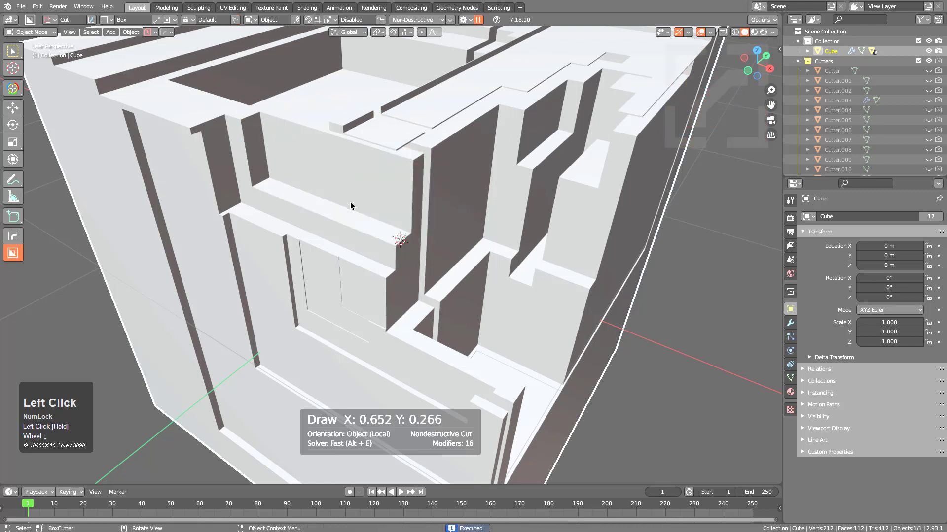
mouse_move(348, 219)
left_mouse_down()
mouse_move(401, 249)
mouse_move(397, 241)
left_mouse_up()
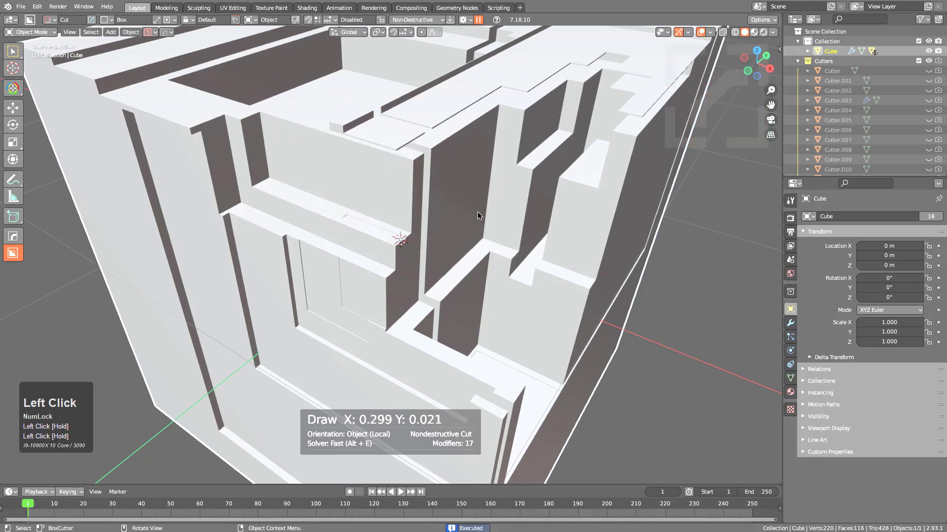
Step: Switch the cutter shape from Box to Custom in the Box Helper
key("d")
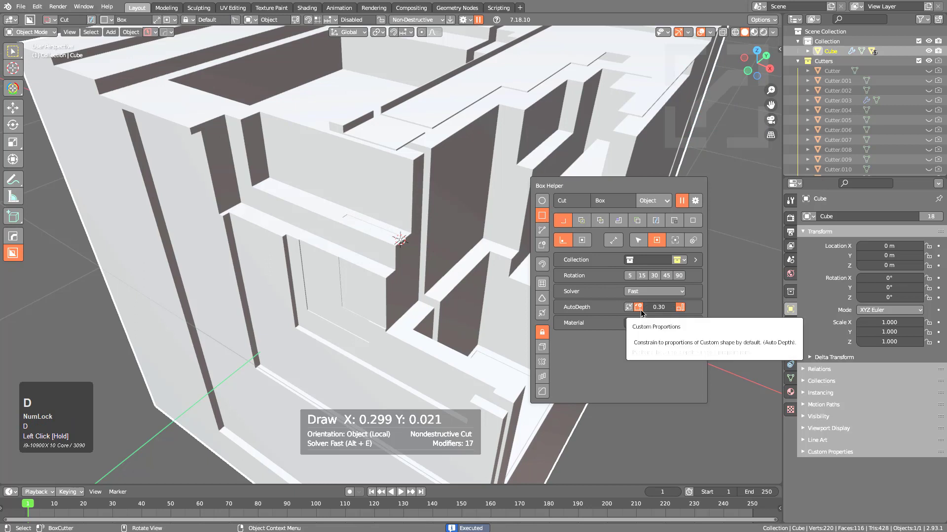
left_click(542, 245)
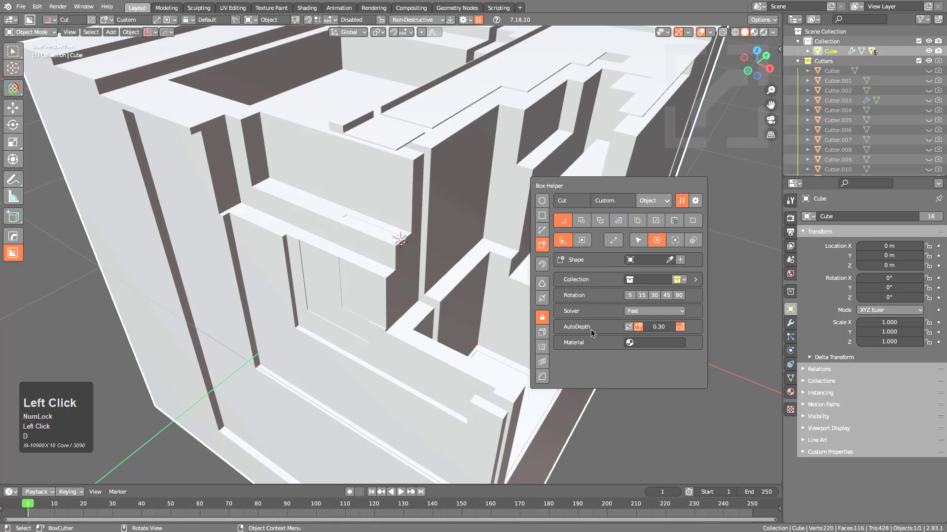
Step: Set the AutoDepth multiplier to 1
left_click(659, 327)
type("1")
key("KP_Enter")
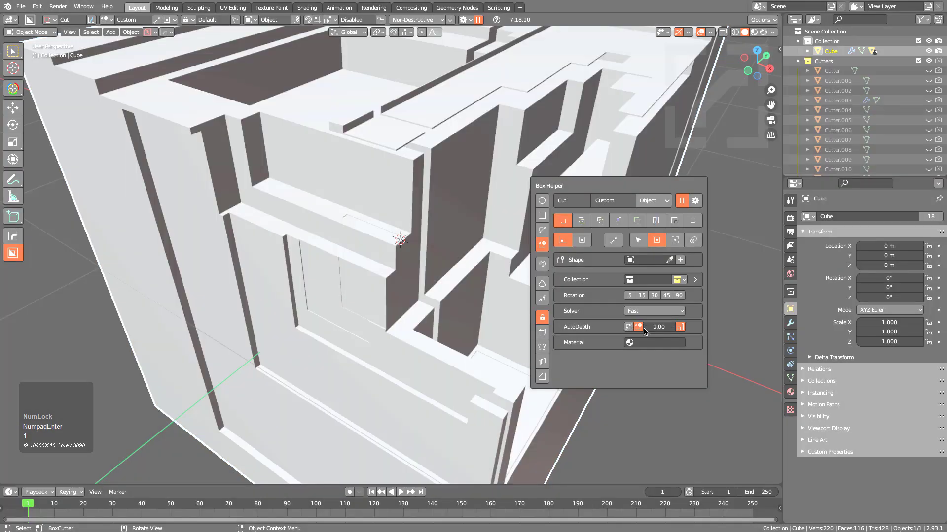
Step: Cut three square panels into the cube's front side with the custom cutter shape
middle_click_drag(345, 257, 305, 264)
scroll(306, 264, "up", 3)
mouse_move(251, 232)
left_mouse_down()
mouse_move(355, 297)
mouse_move(345, 297)
left_mouse_up()
middle_click_drag(345, 298, 294, 198)
scroll(294, 199, "up", 3)
left_click_drag(275, 175, 356, 242)
left_click_drag(291, 294, 354, 364)
Step: Cut two more square custom-shape panels into the front side, about 0.603 by 0.603 low down and 0.329 by 0.329 near the outer edge
middle_click_drag(354, 364, 382, 206, "shift")
left_click_drag(384, 210, 503, 309)
middle_click_drag(358, 256, 400, 290)
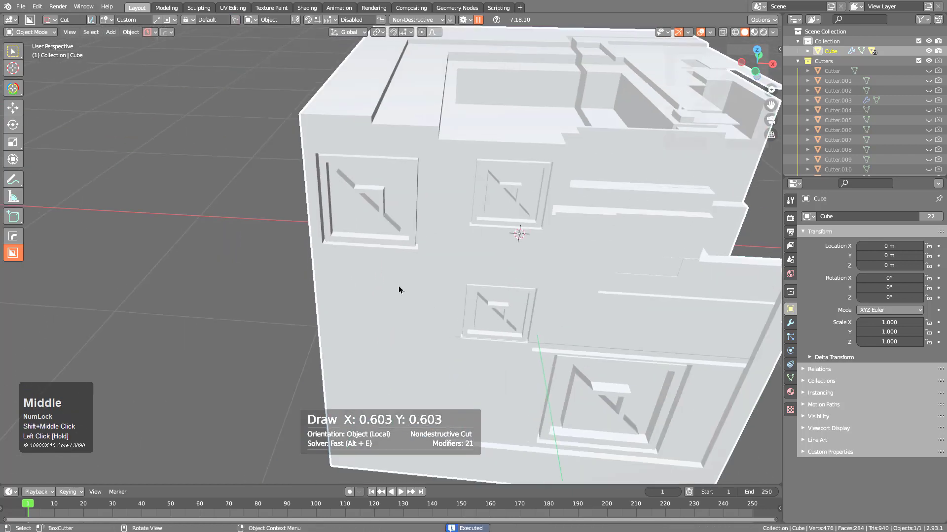
left_click_drag(330, 267, 405, 330)
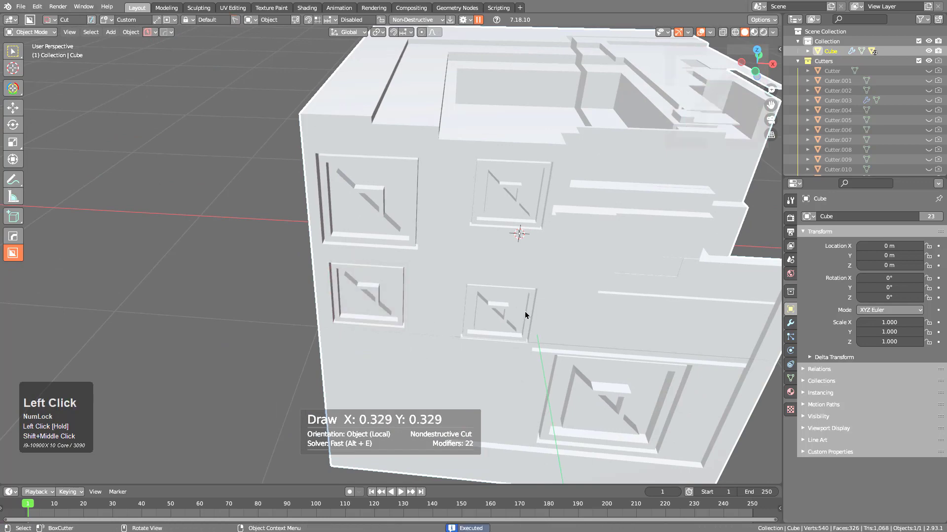
scroll(526, 315, "down", 2)
middle_click_drag(526, 315, 504, 322)
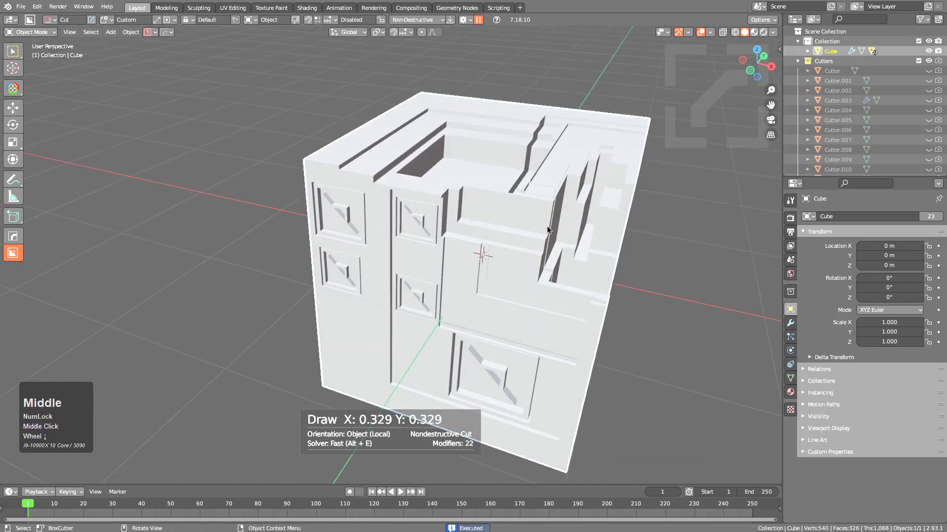
Step: Turn off AutoDepth and cut a custom-shape panel about 0.468 by 0.445 into the front side's lower corner, about 0.058 deep
key("d")
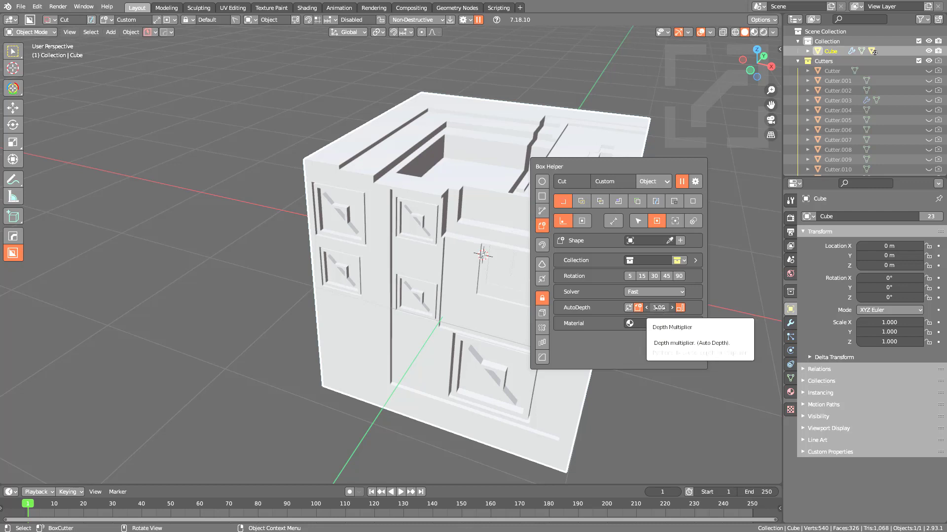
left_click(679, 311)
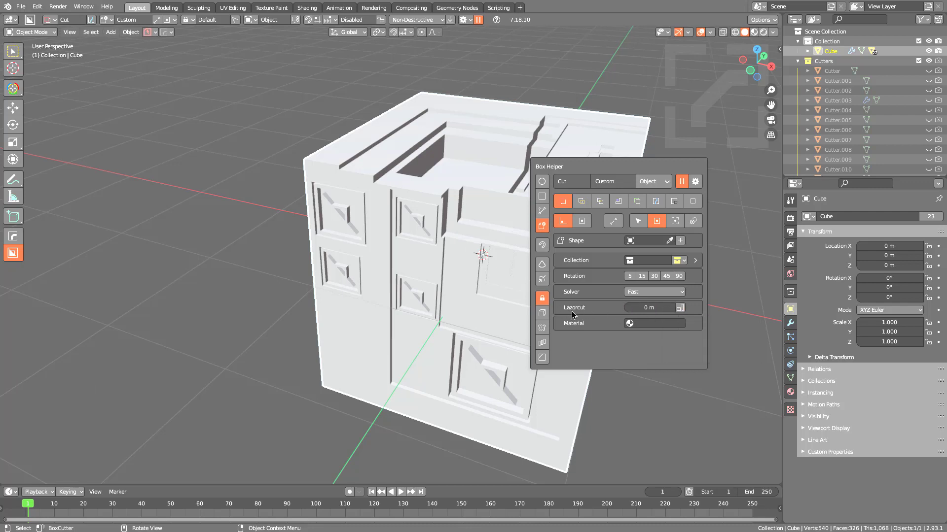
left_click(339, 322)
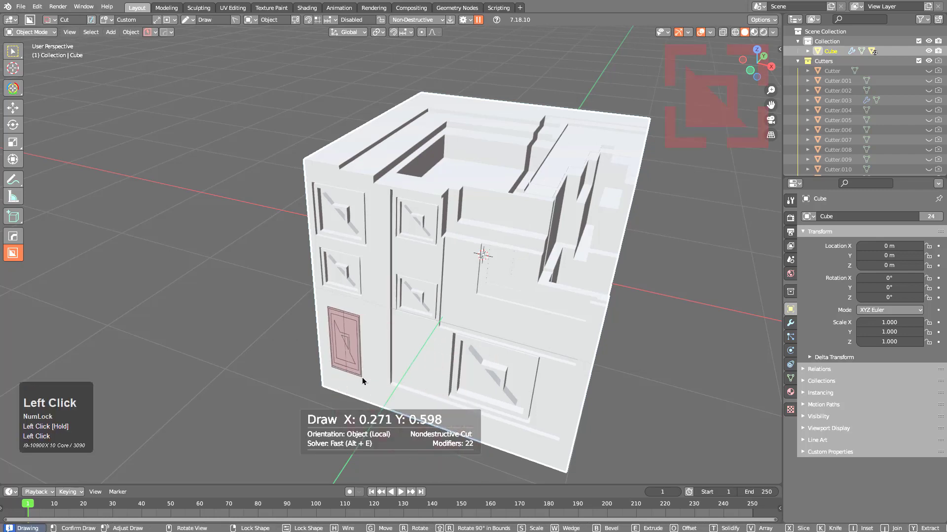
key("shift")
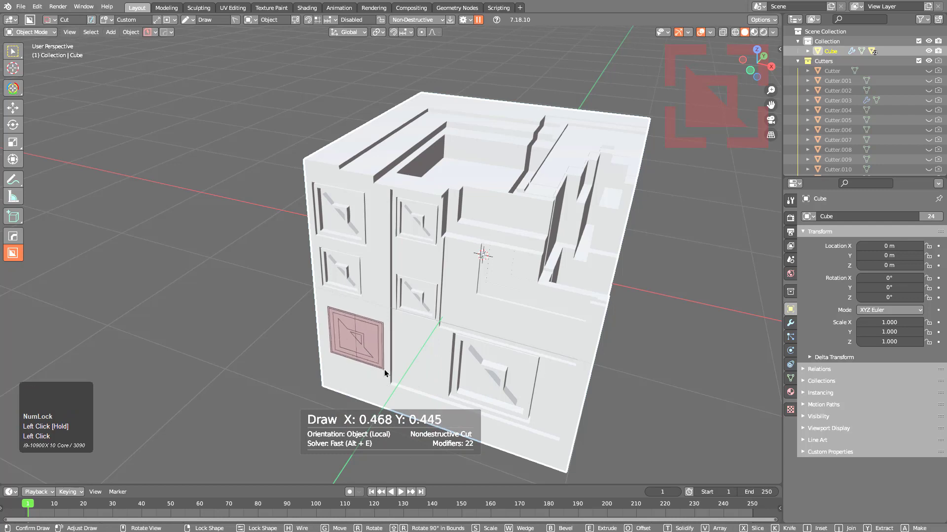
left_click_drag(384, 368, 384, 368)
key("ctrl")
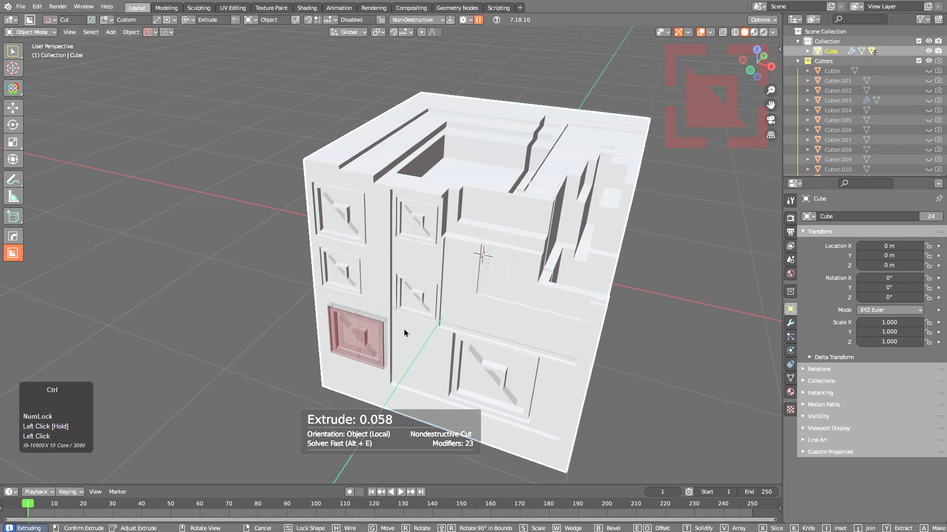
left_click(409, 327, "ctrl")
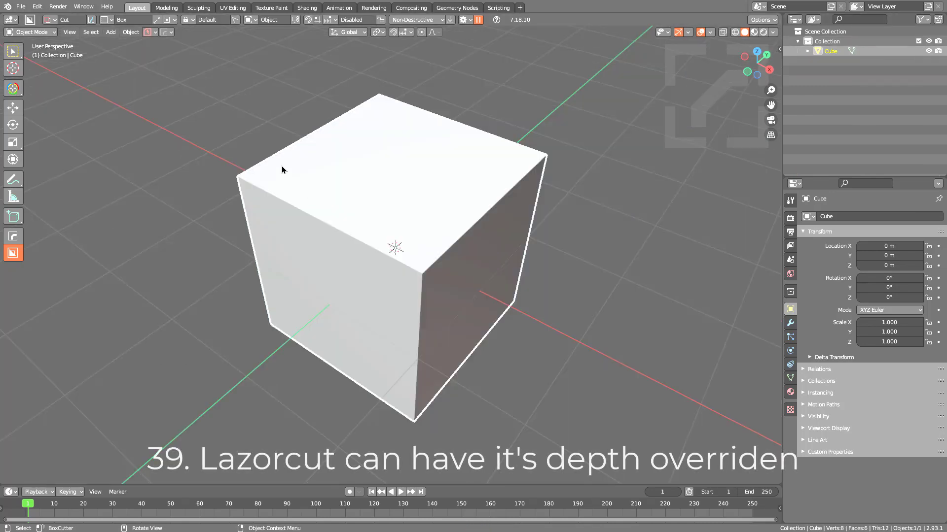
Step: On a fresh cube, cut a box notch about 2.015 deep through the top's front edge and Lazorcut a second notch overlapping it
left_click_drag(282, 170, 323, 256)
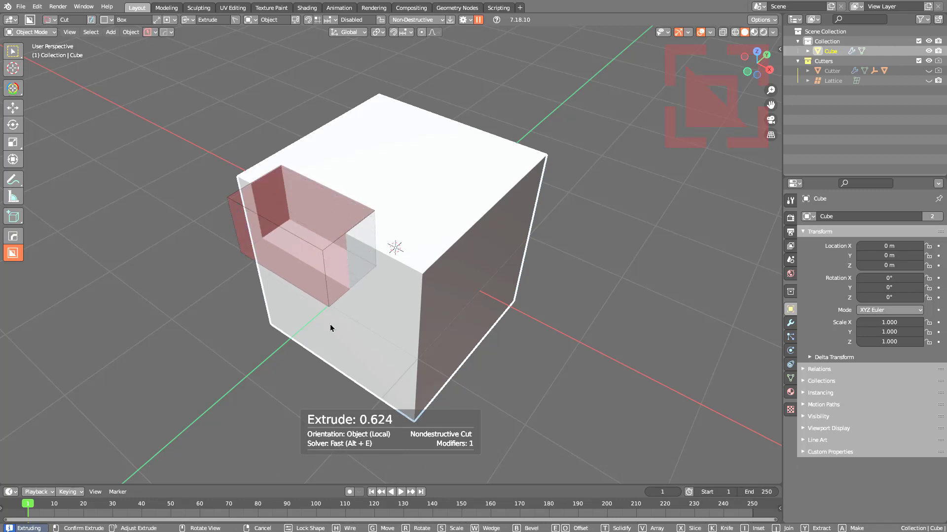
left_click(338, 411)
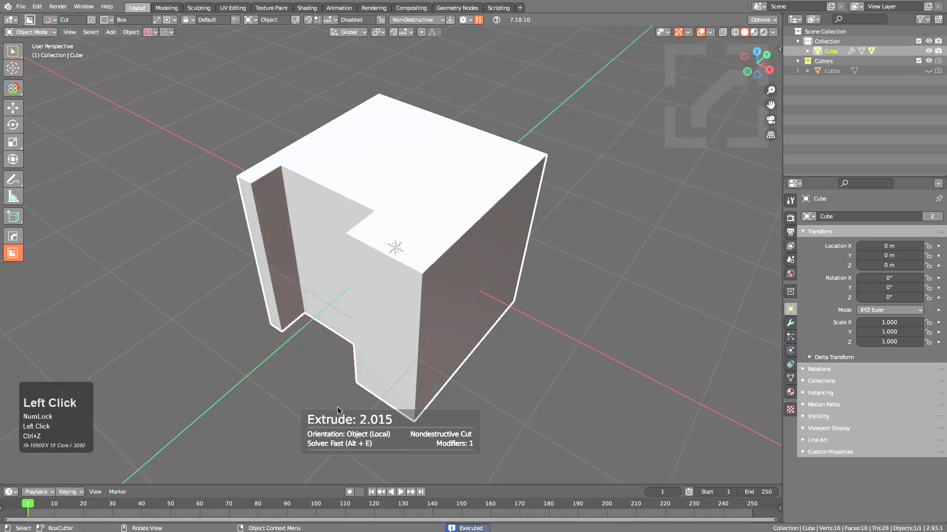
left_click_drag(344, 168, 334, 256)
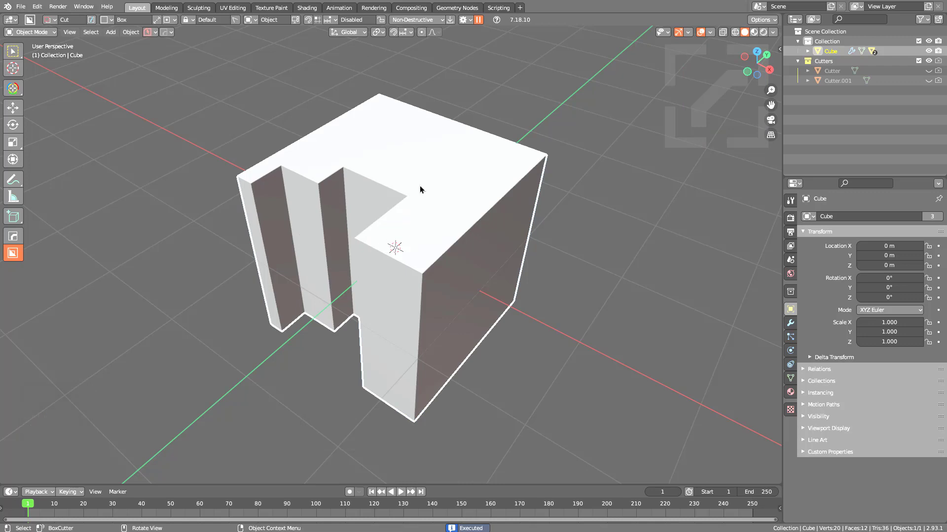
Step: Set the Lazorcut depth to 0.25 m in the Box Helper
key("d")
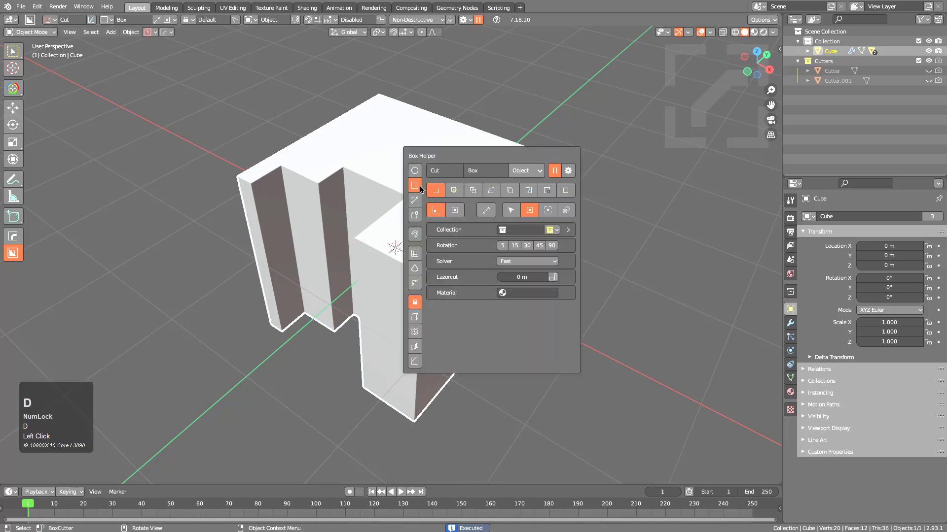
left_click(519, 278)
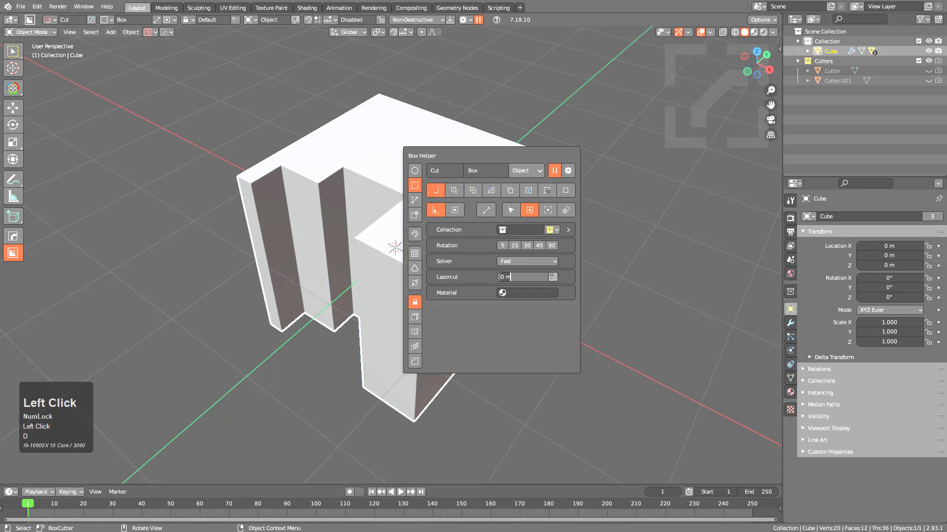
type(".2")
key("KP_Enter")
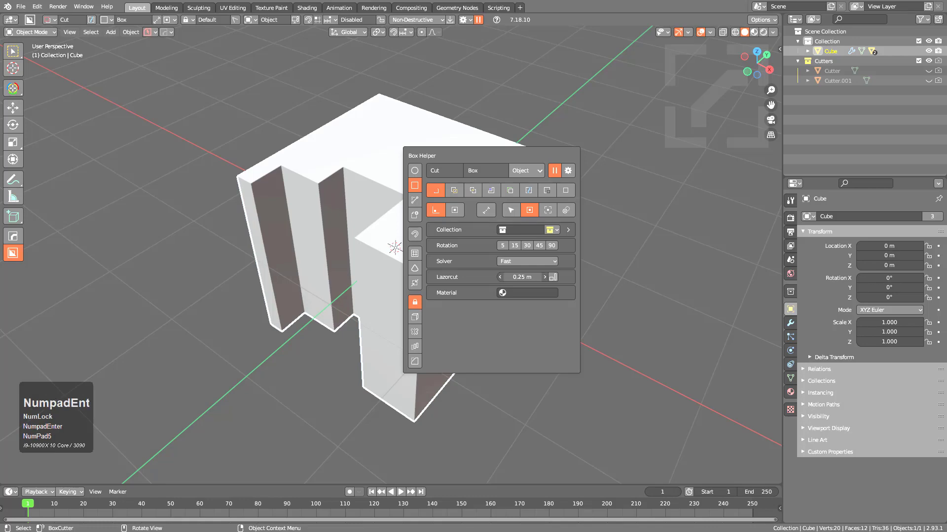
Step: Lazorcut three box recesses into the cube's top, starting with one about 0.628 by 1.271 overlapping the second notch
left_click_drag(399, 171, 363, 268)
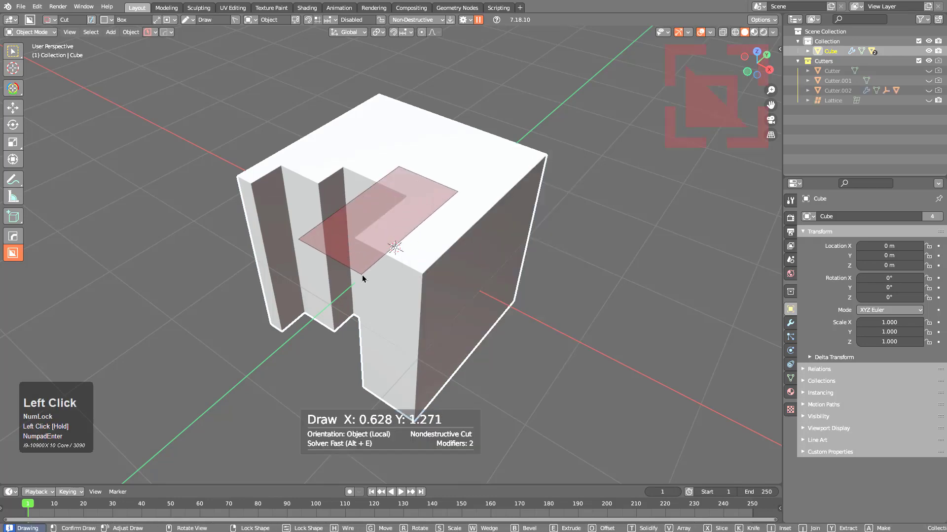
middle_click(395, 258)
middle_click_drag(395, 258, 491, 182)
scroll(491, 182, "up", 2)
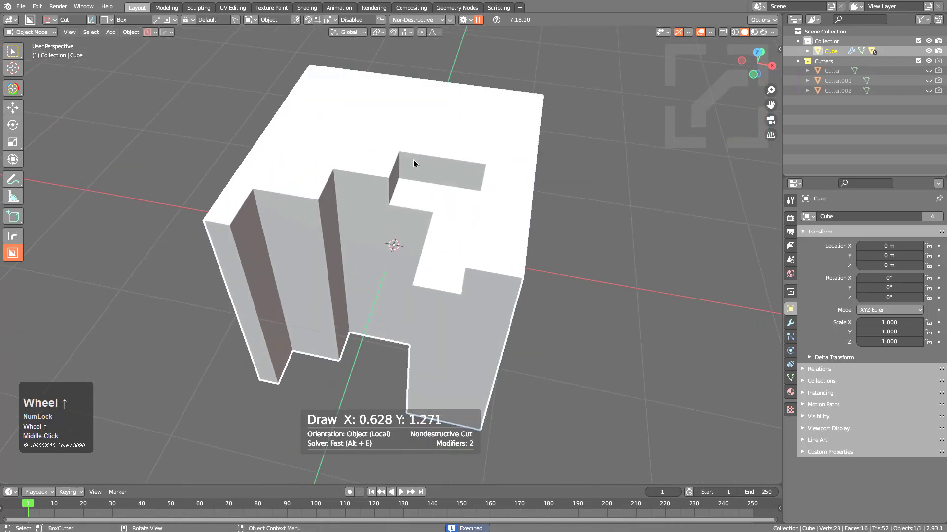
left_click_drag(379, 150, 266, 257)
left_click(267, 256)
left_click_drag(350, 131, 587, 79)
left_click(587, 79)
Step: Try a Lazorcut recess about 0.592 by 1.428 along the top's outer edge, and undo it
mouse_move(586, 79)
middle_mouse_down()
mouse_move(520, 209)
mouse_move(398, 241)
middle_mouse_up()
left_click_drag(398, 240, 146, 310)
left_click(146, 309)
middle_click_drag(288, 289, 430, 264)
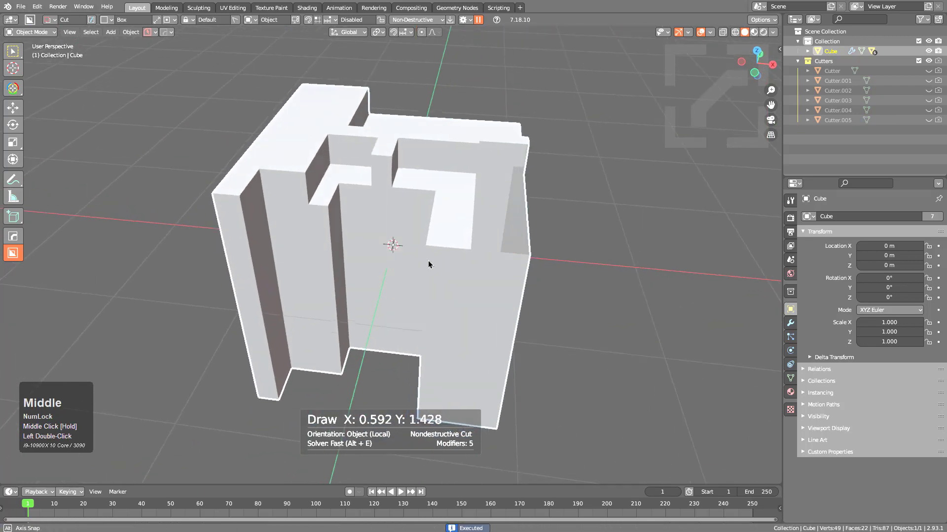
middle_click_drag(439, 146, 491, 204)
scroll(491, 204, "up", 3)
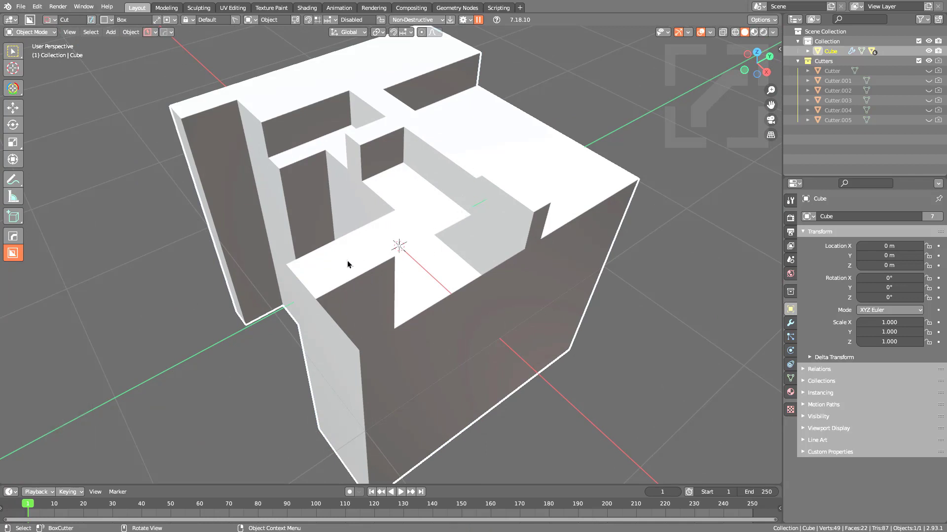
middle_click_drag(348, 265, 360, 277)
key("ctrl+z")
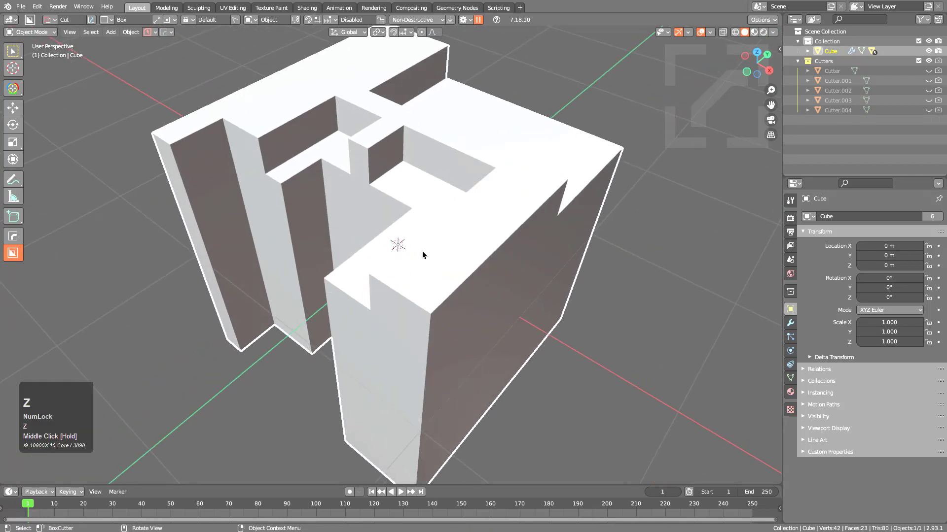
Step: Switch the boolean solver to Exact
key("d")
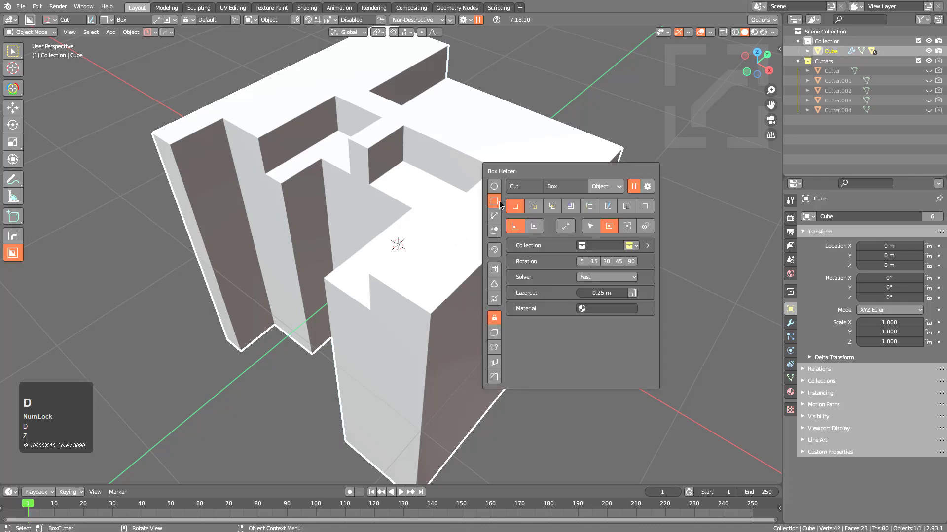
left_click(612, 279)
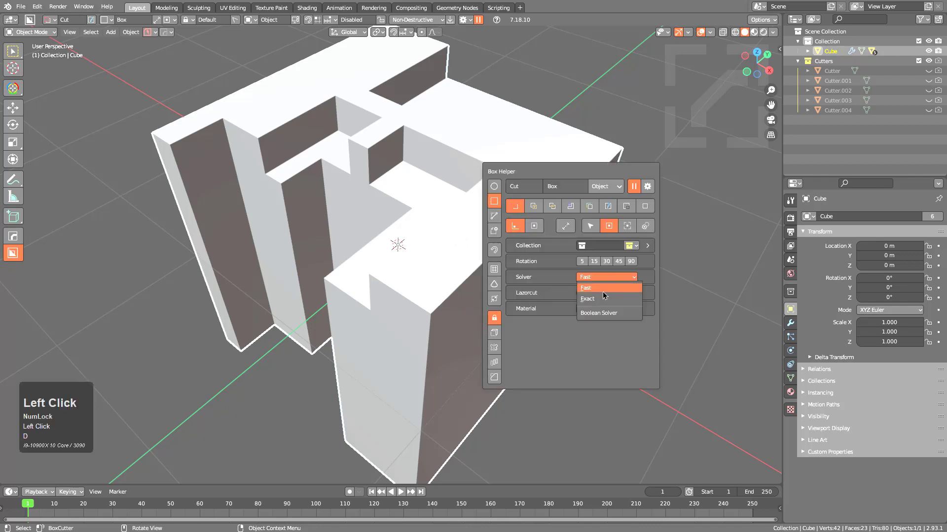
left_click(602, 298)
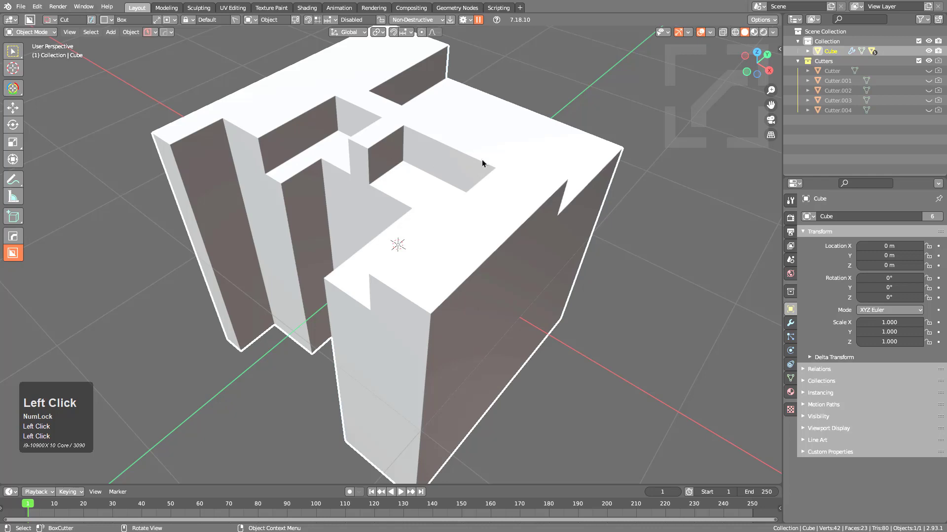
Step: Try a Lazorcut recess about 0.855 by 1.580 over the top's outer corner, and undo it
mouse_move(482, 163)
left_mouse_down()
mouse_move(414, 331)
mouse_move(436, 376)
left_mouse_up()
left_click(434, 338)
mouse_move(433, 338)
middle_mouse_down()
mouse_move(503, 296)
mouse_move(463, 268)
mouse_move(434, 314)
middle_mouse_up()
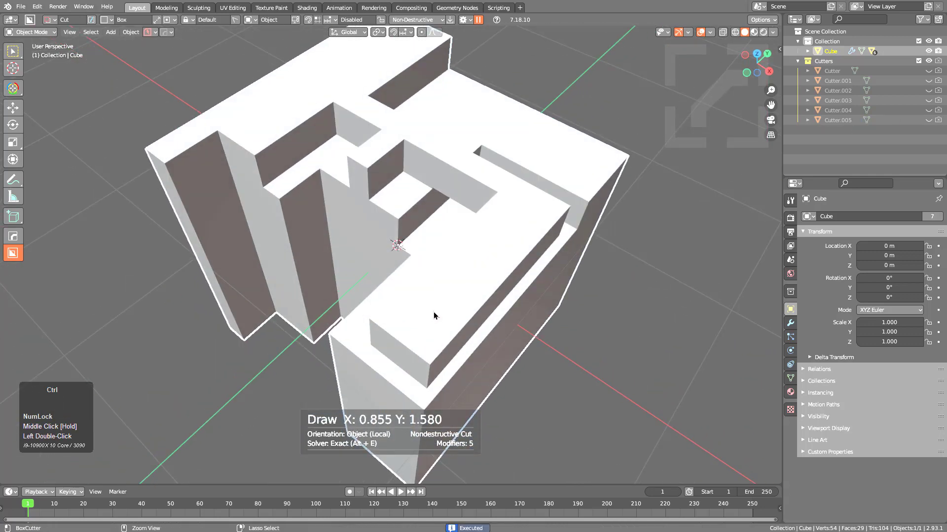
key("ctrl+z")
Step: Configure the viewport to Eevee HQ for soft shadows and reflections
middle_click_drag(484, 267, 460, 220)
key("v")
key("e")
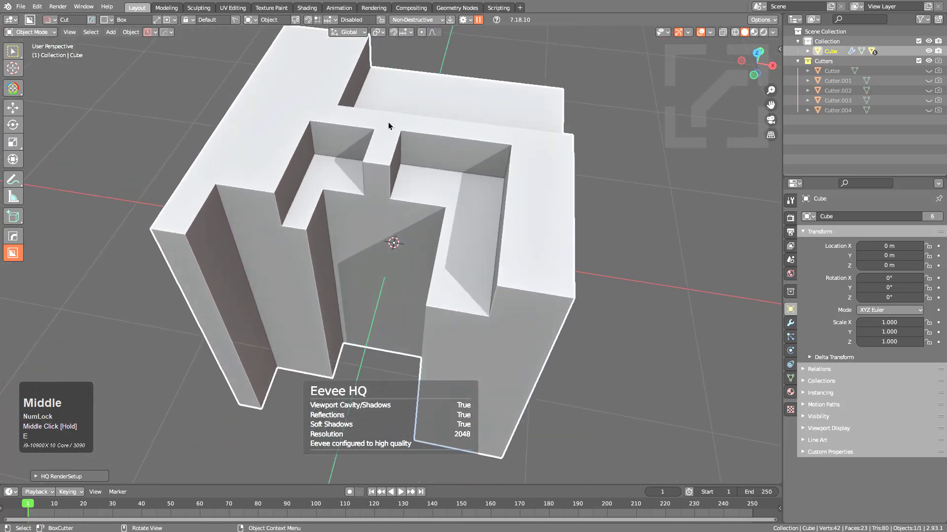
Step: Lazorcut wide overlapping recesses across the cube's top, leaving narrow walls between them
mouse_move(383, 115)
left_mouse_down()
mouse_move(478, 205)
mouse_move(544, 316)
left_mouse_up()
left_click_drag(345, 120, 460, 217)
left_click_drag(297, 116, 88, 218)
middle_click_drag(89, 218, 269, 240)
mouse_move(268, 240)
left_mouse_down()
mouse_move(392, 297)
mouse_move(291, 250)
left_mouse_up()
Step: Lazorcut smaller recesses into the remaining corner of the cube's top, including one about 0.280 by 0.526
left_click_drag(291, 198, 188, 312)
left_click_drag(178, 191, 249, 256)
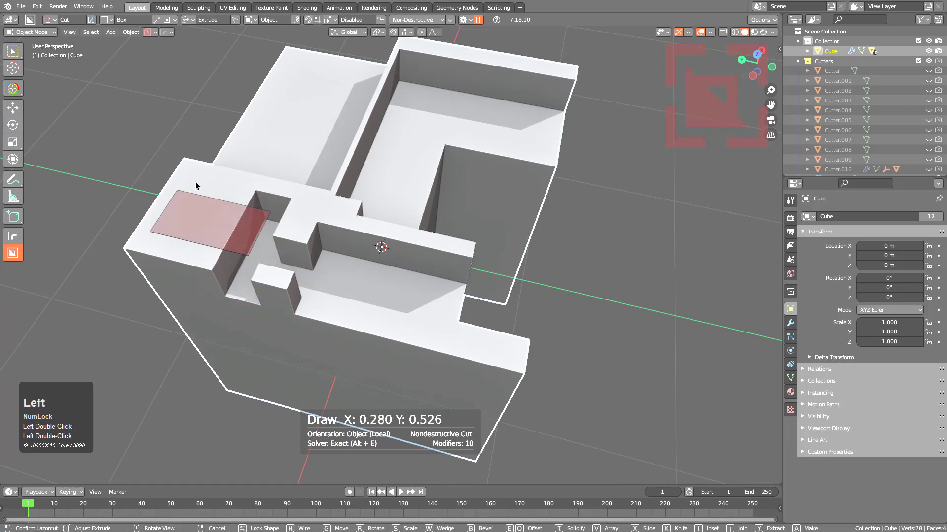
left_click_drag(211, 176, 270, 146)
left_click_drag(287, 228, 361, 108)
mouse_move(403, 245)
middle_mouse_down()
mouse_move(435, 233)
mouse_move(381, 209)
middle_mouse_up()
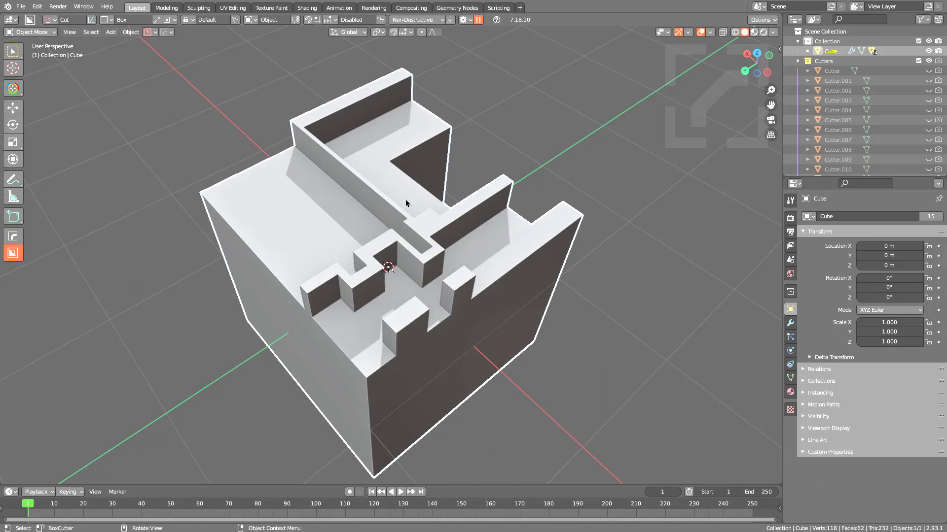
Step: Apply all of the cube's Boolean modifiers so the cuts become real geometry
scroll(405, 203, "up", 1)
key("ctrl+a")
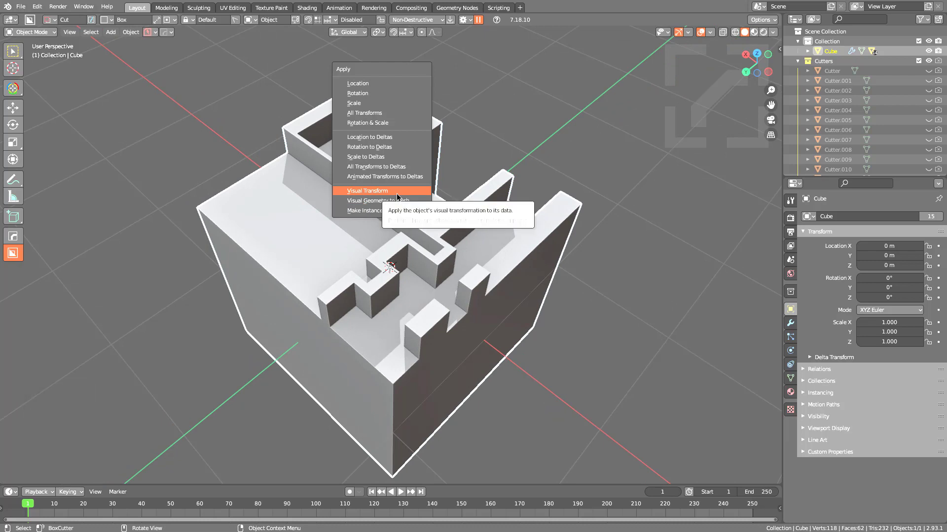
left_click(397, 195)
left_click(573, 206)
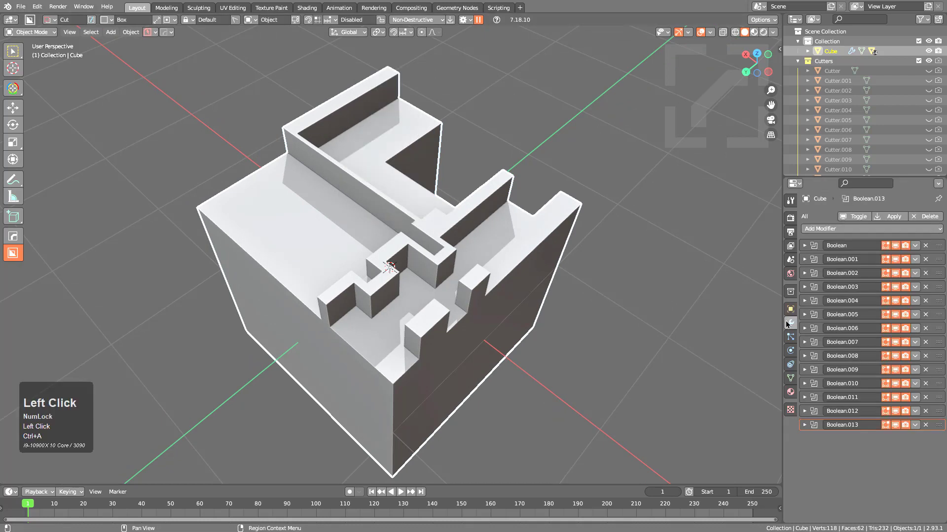
left_click(450, 22)
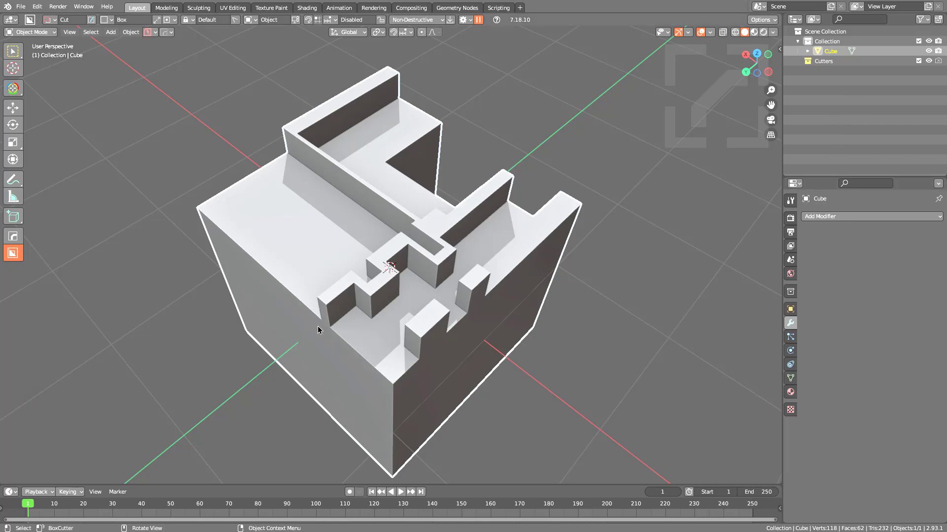
Step: Enter Edit Mode on the cube, activate BoxCutter and cut a box recess about 0.255 deep into the flat top corner
middle_click_drag(295, 329, 465, 258)
key("Tab")
key("w")
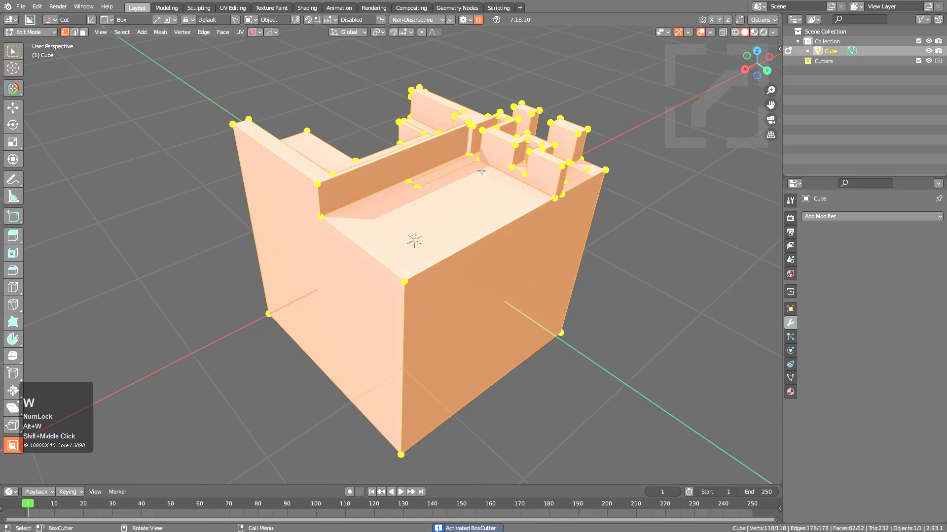
left_click_drag(482, 171, 393, 359)
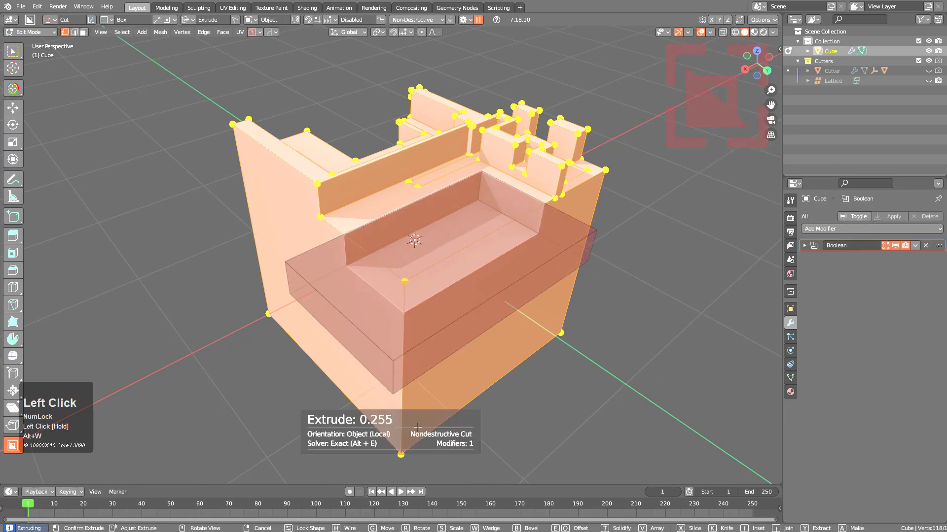
left_click(418, 424)
Step: Chamfer the cutter's inner vertical corner edge, and round the two resulting vertical edges with a multi-segment bevel
scroll(375, 240, "up", 4)
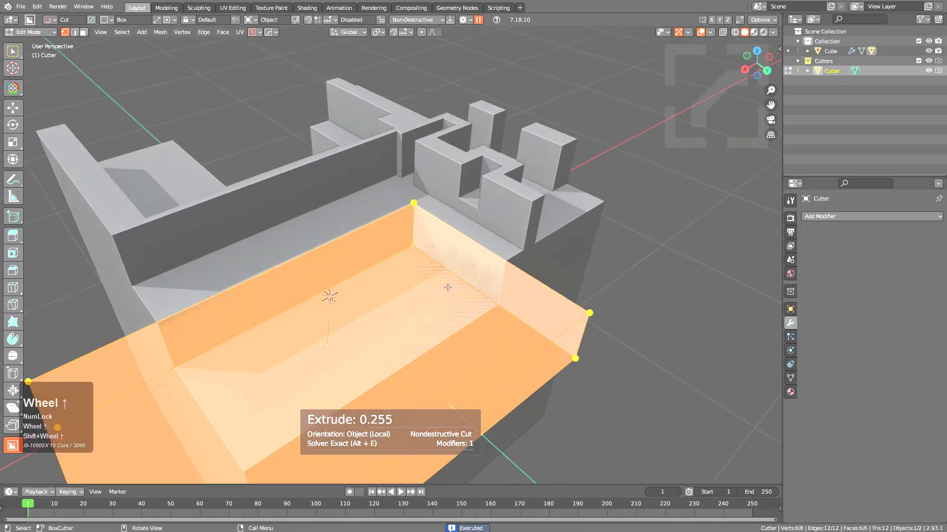
key("2")
left_click(419, 232)
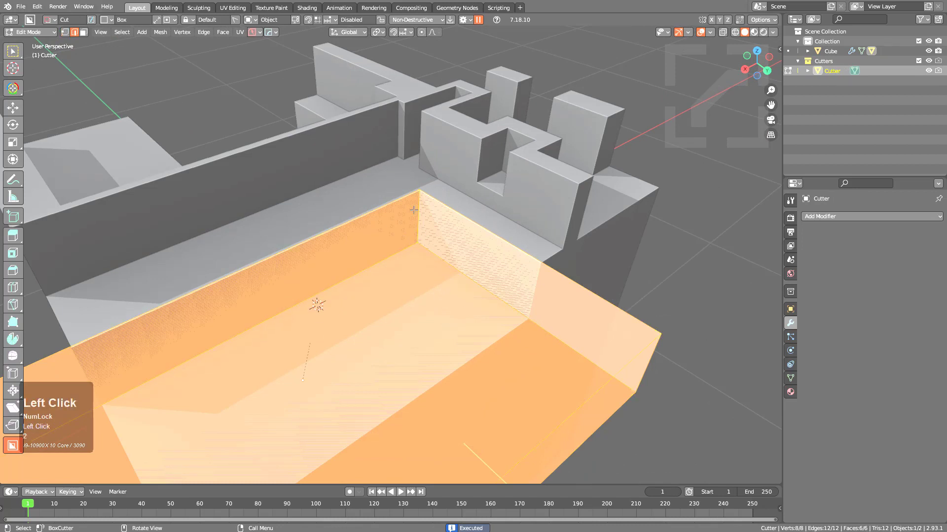
key("ctrl+b")
left_click(562, 310)
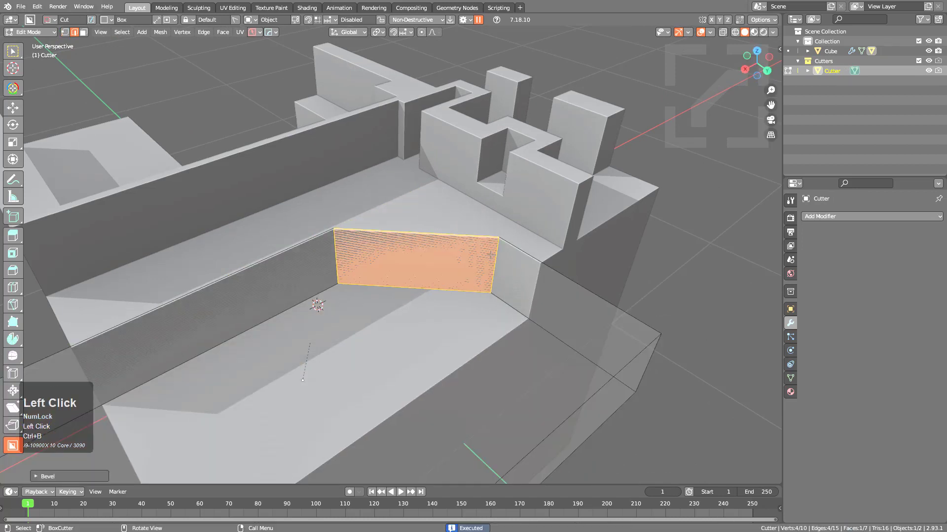
scroll(562, 320, "up", 6)
left_click(570, 322)
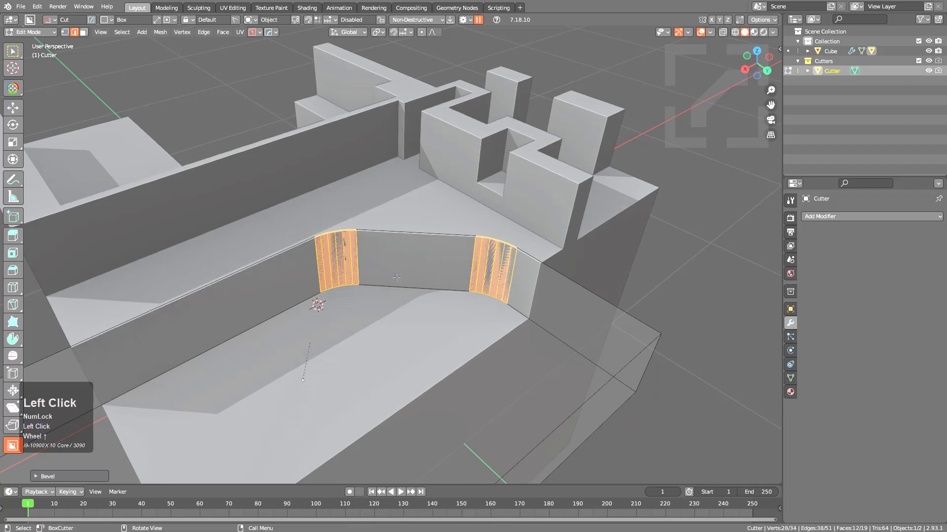
Step: Apply the edited cut to the cube, round the recess's upper rim with a six-segment bevel, and return to Object Mode
left_click(418, 194)
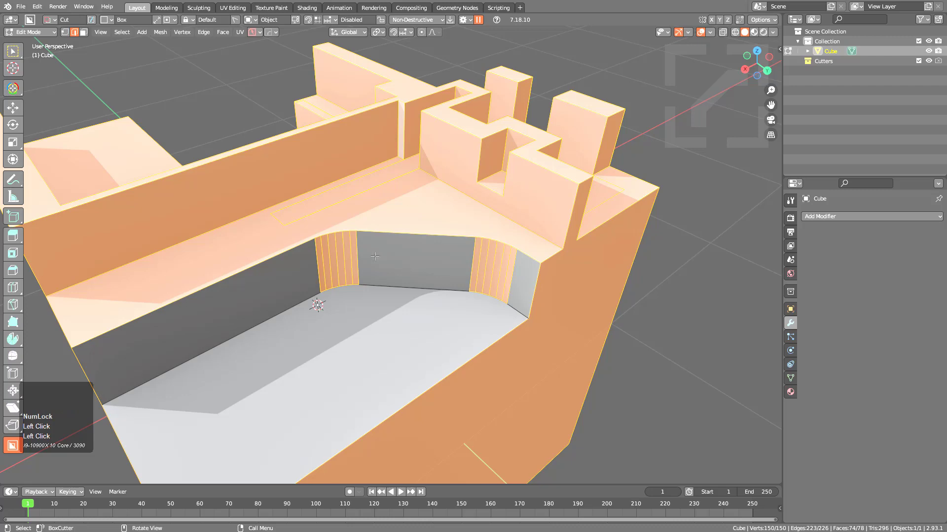
left_click(532, 260)
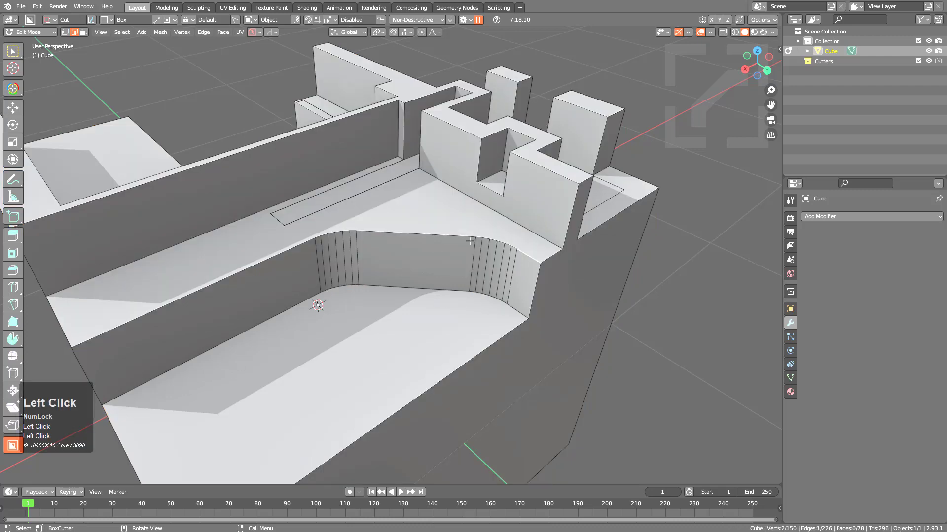
left_click(74, 344, "ctrl")
key("ctrl+b")
left_click(557, 339)
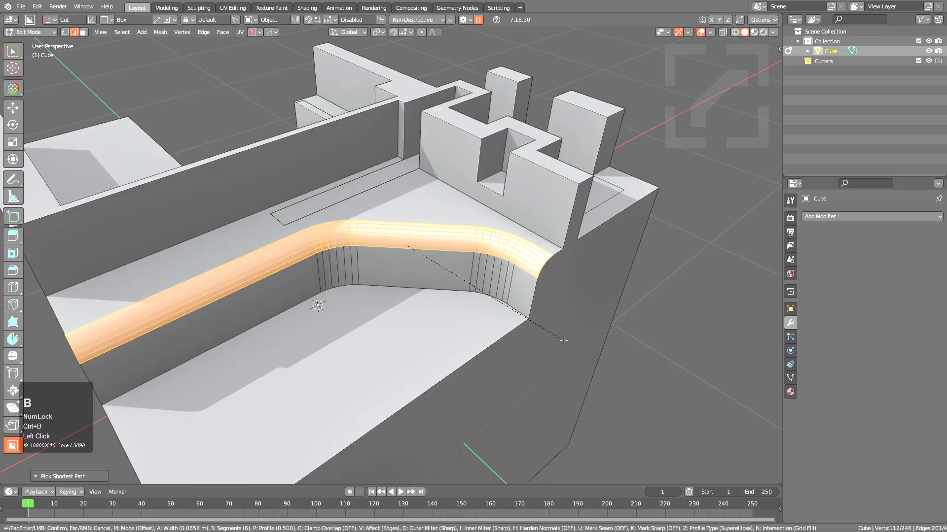
key("Tab")
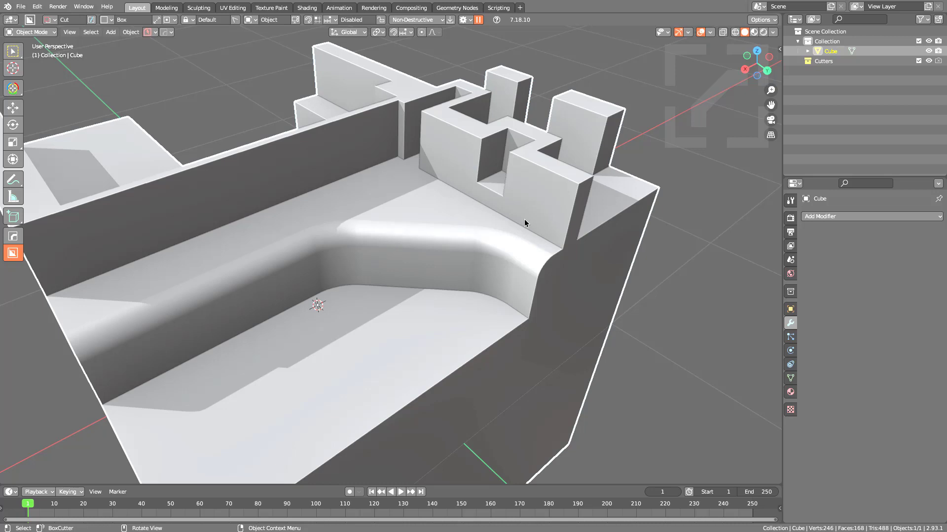
scroll(616, 185, "down", 3)
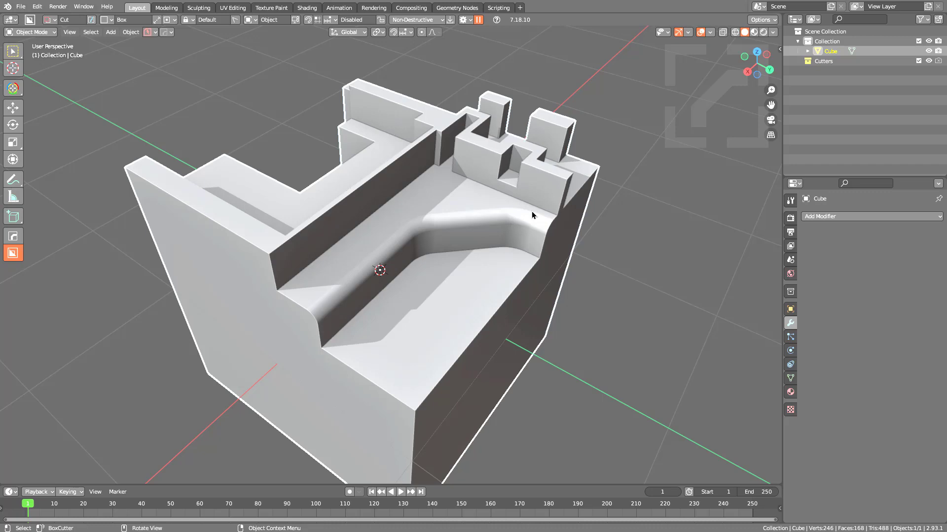
Step: Undo the rim bevel, the Edit Mode recess and the applied modifiers, back to the cube's live Boolean stack
key("ctrl+z")
key("ctrl+z")
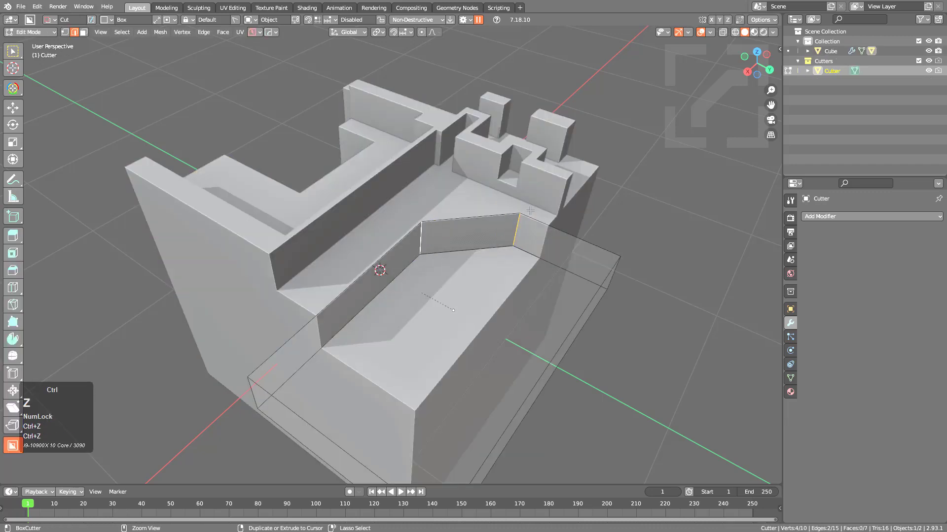
key("ctrl+z")
key("ctrl+z")
key("ctrl+z")
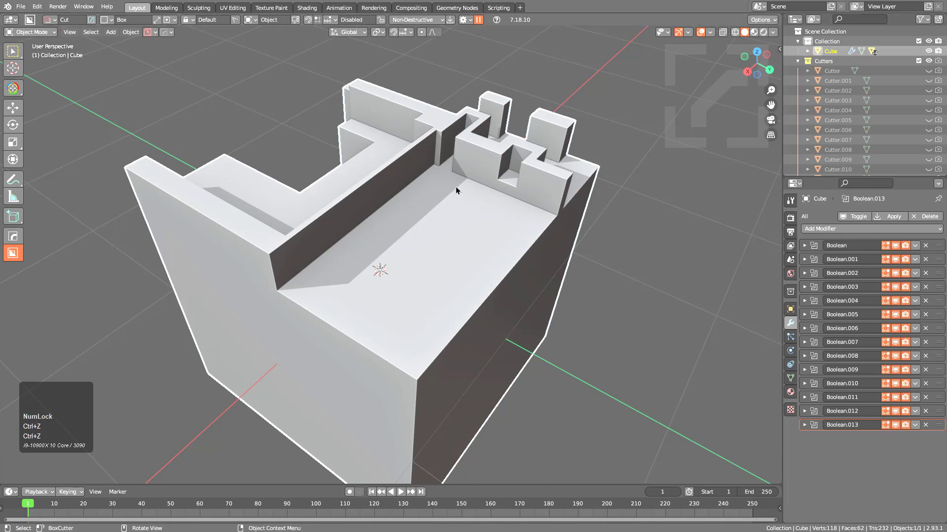
Step: Cut a box recess 0.255 deep into the cube's lower ledge, apply only that Boolean, and check the base mesh in Edit Mode
mouse_move(455, 187)
left_mouse_down()
mouse_move(507, 328)
mouse_move(522, 427)
left_mouse_up()
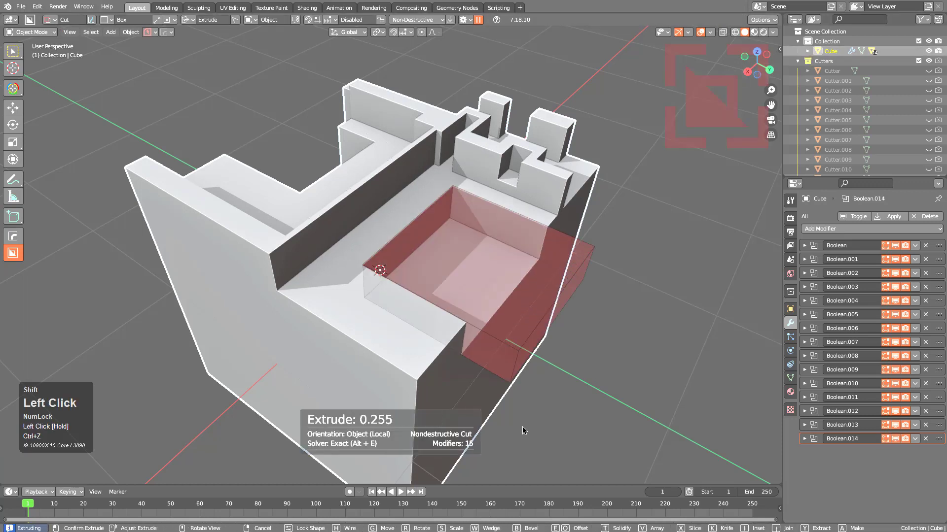
left_click(522, 427)
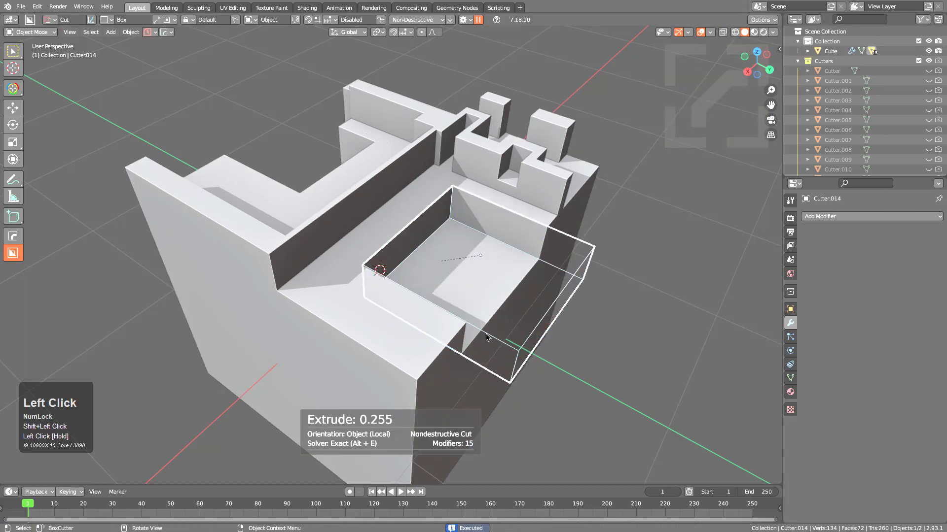
left_click(451, 20)
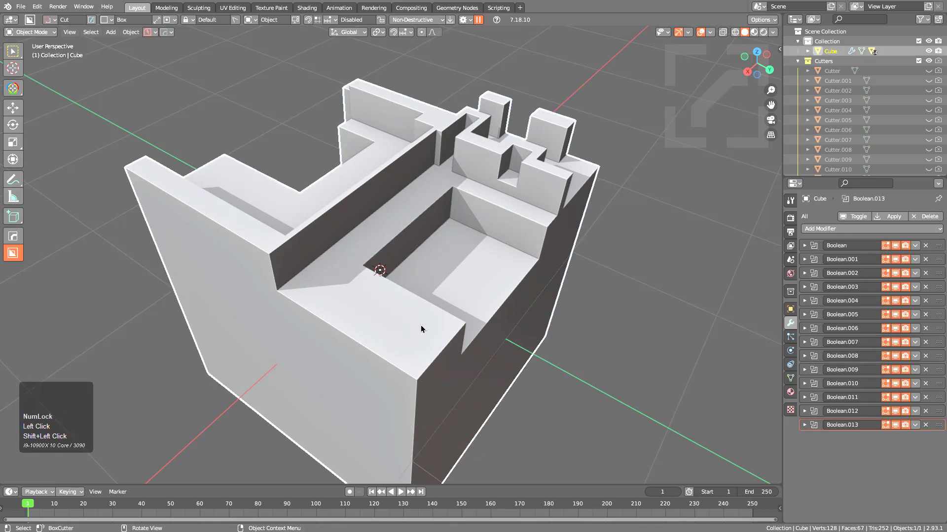
key("Tab")
middle_click_drag(513, 305, 448, 232)
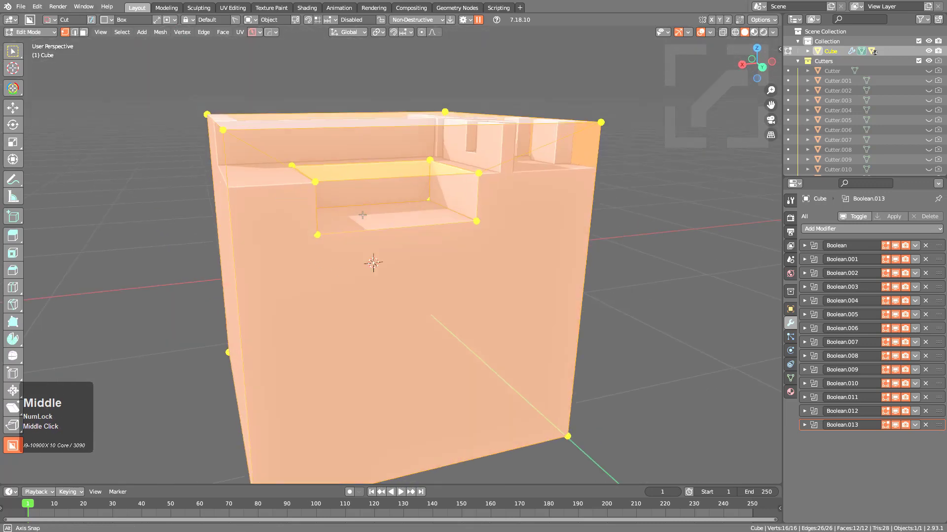
key("Tab")
middle_click_drag(296, 199, 450, 214)
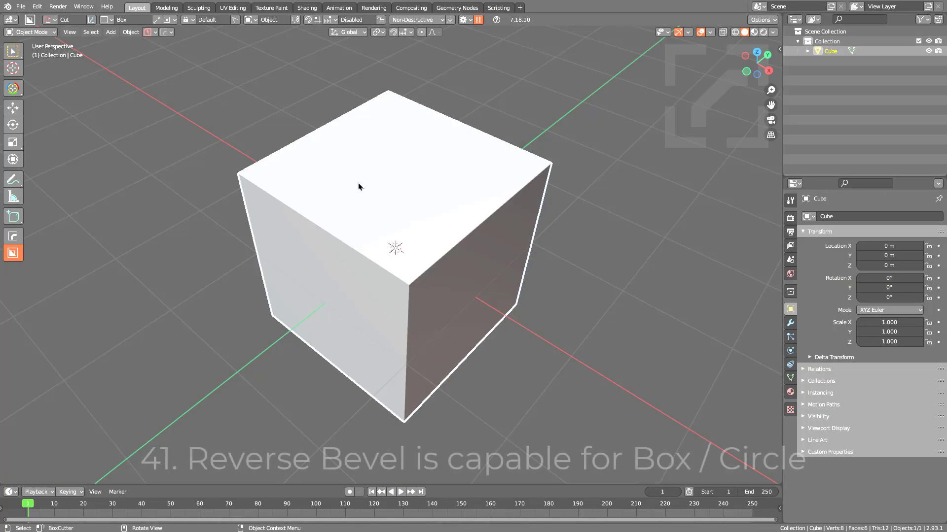
Step: Set the Boolean solver to Fast and the Lazorcut depth to 0 on the new cube scene
left_click_drag(349, 148, 268, 257)
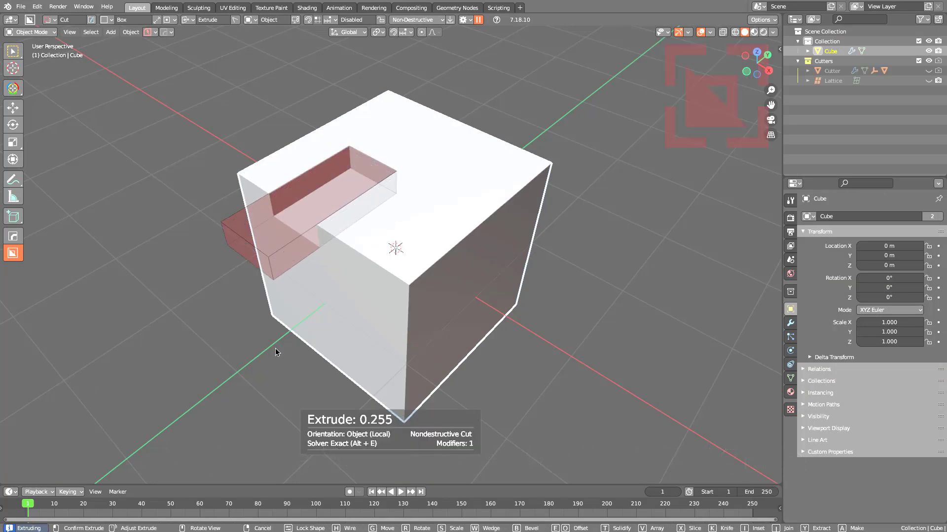
right_click(275, 349)
key("d")
left_click(506, 295)
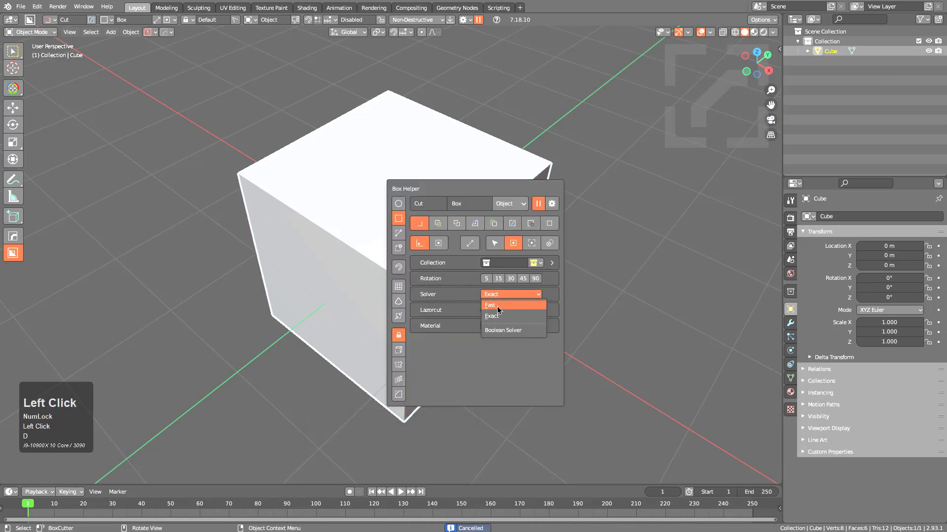
left_click(502, 306)
left_click(509, 311)
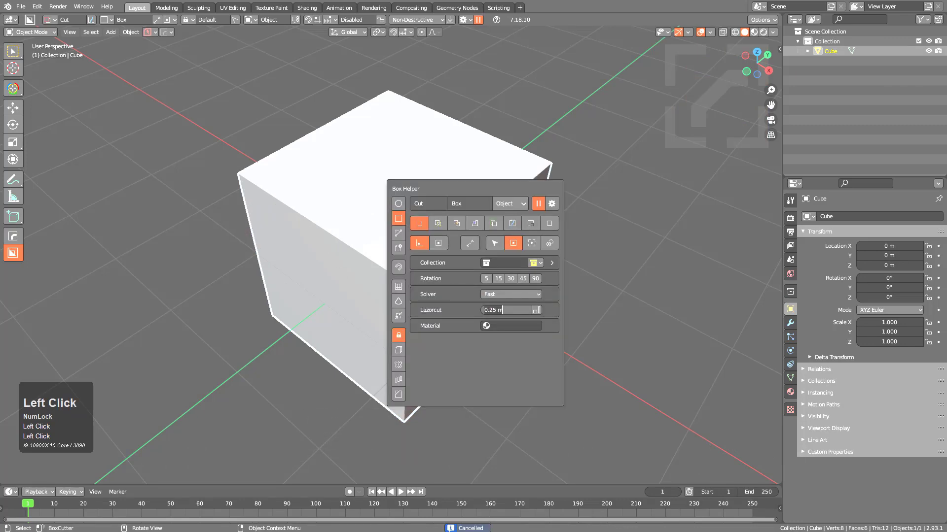
key("KP_Enter")
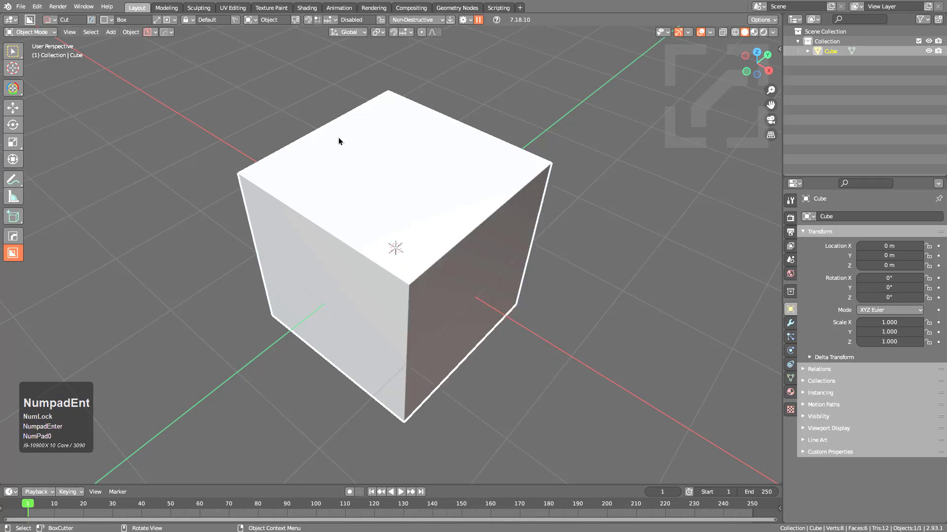
Step: Draw a box cutter about 1 by 0.7 m and 0.5 m deep over the cube's top edge, bevel its corners about 0.12 m and lock it
left_click_drag(337, 139, 278, 246)
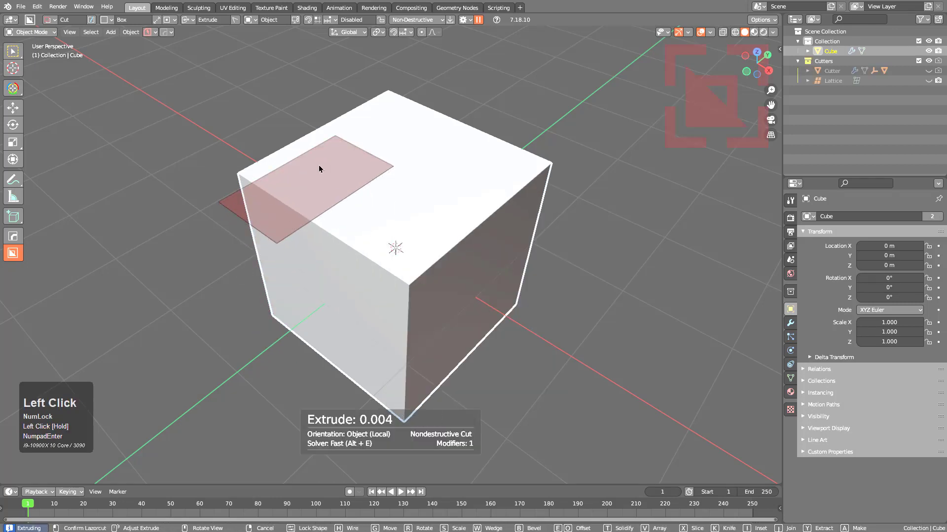
right_click(354, 146)
mouse_move(307, 162)
left_mouse_down()
mouse_move(306, 214)
mouse_move(321, 257)
left_mouse_up()
key("b")
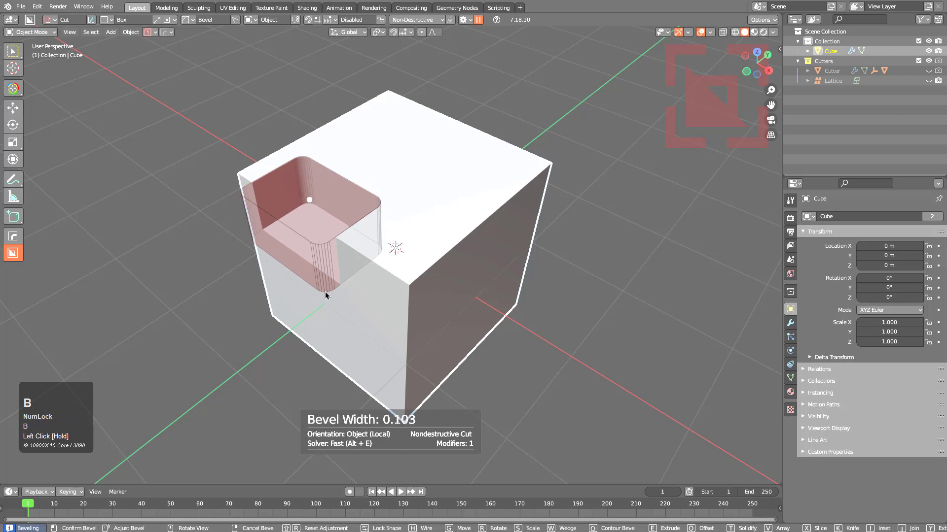
key("Tab")
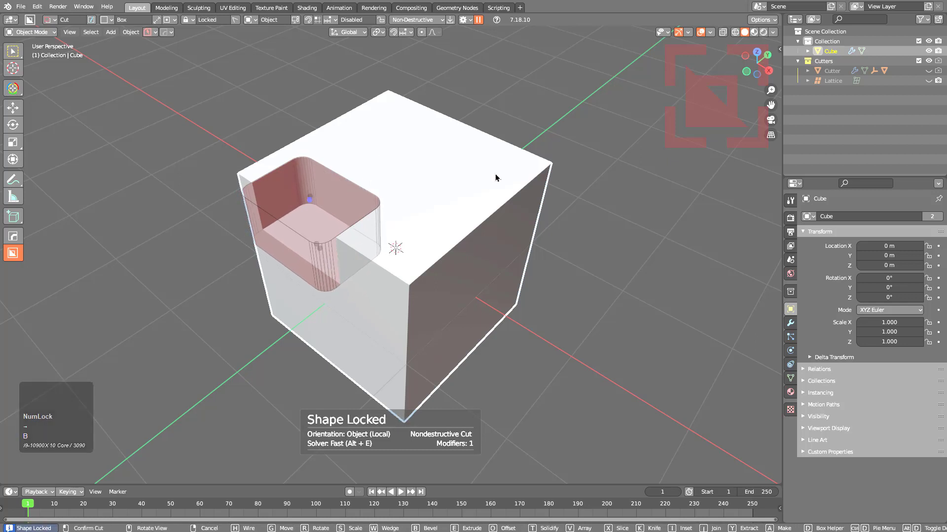
Step: Enable the Q Bevel on the box cutter, flip the shape on its Z axis for a reverse bevel, and confirm the cut
key("d")
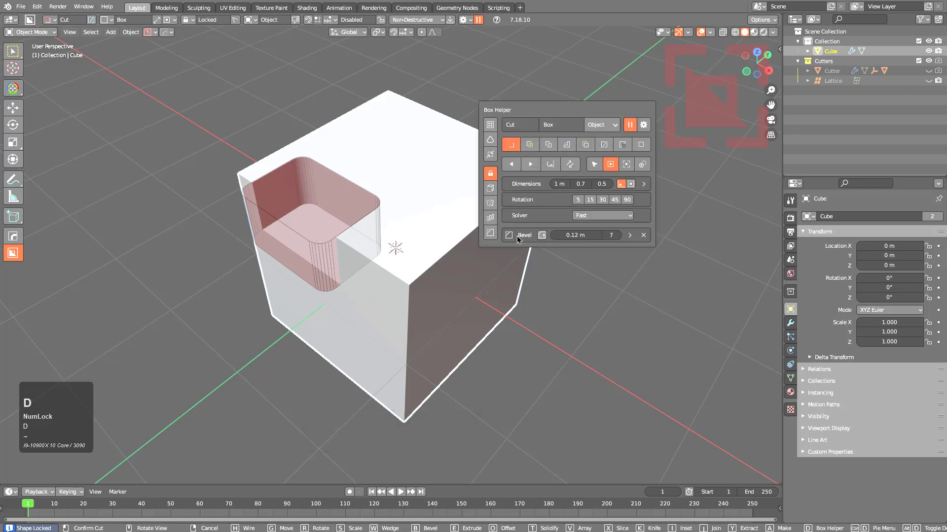
left_click(542, 235)
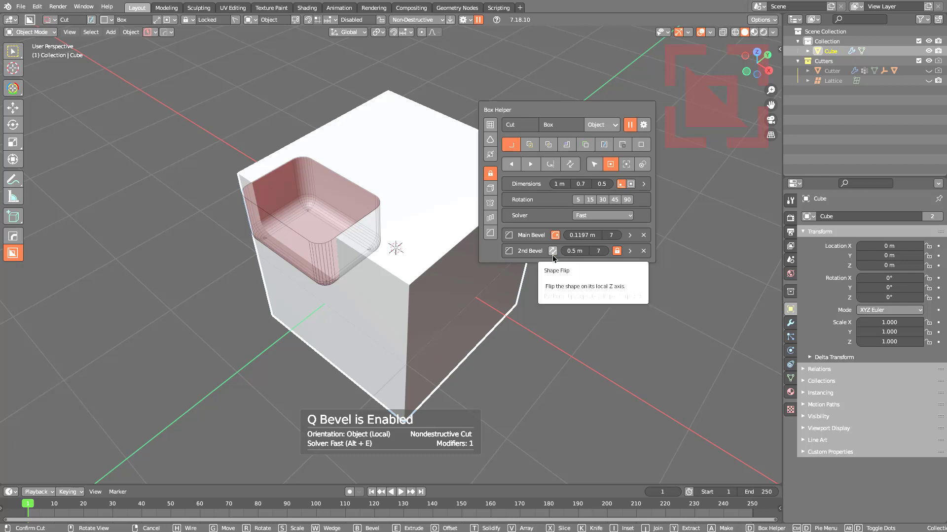
left_click(552, 251)
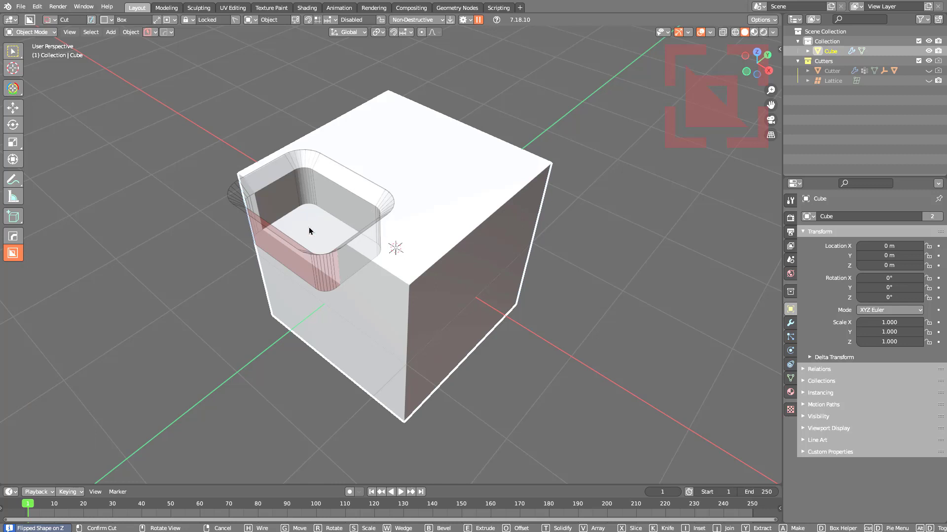
left_click(402, 195)
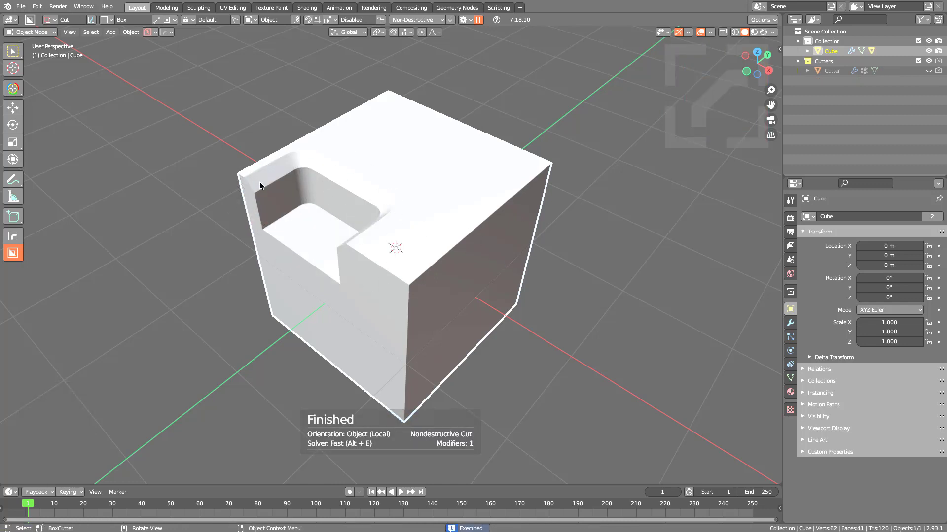
Step: Switch the cutter shape to a 32-vertex circle of the Polygon type
left_click(116, 20)
left_click(68, 42)
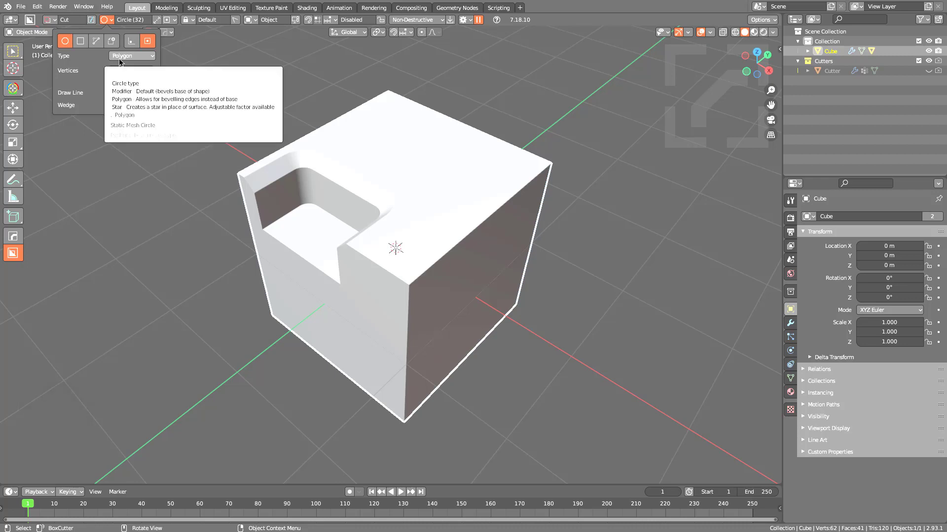
left_click(136, 57)
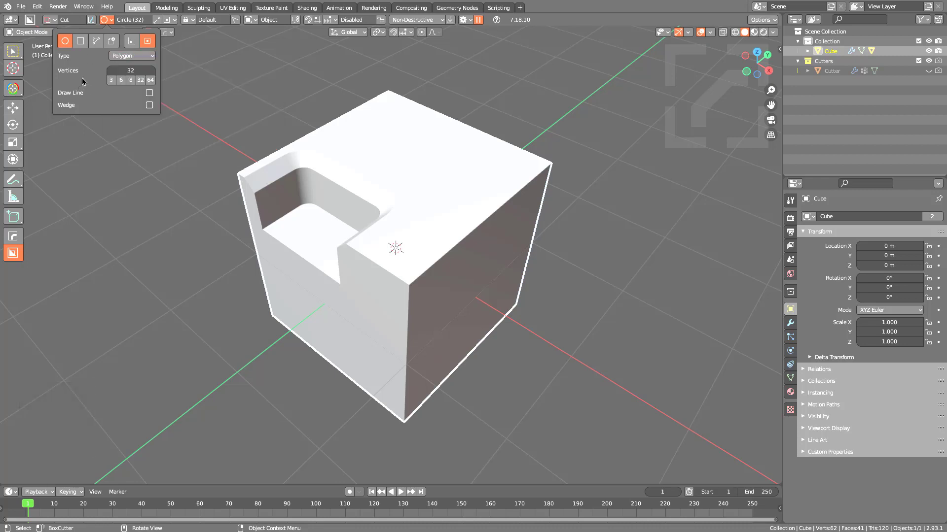
left_click(110, 57)
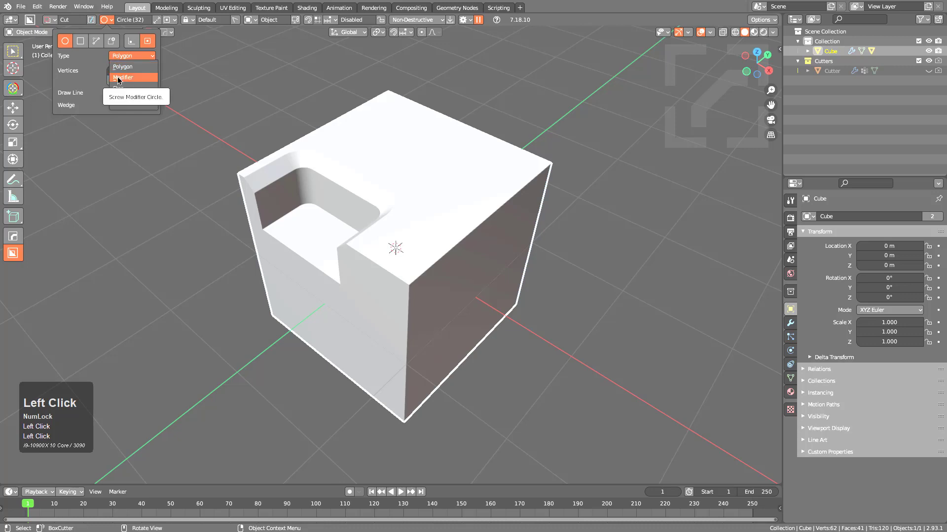
Step: Draw a circle cutter about 0.8 m across and 0.58 m deep on the cube's side face, bevel its base and lock the shape
middle_click_drag(473, 276, 503, 285)
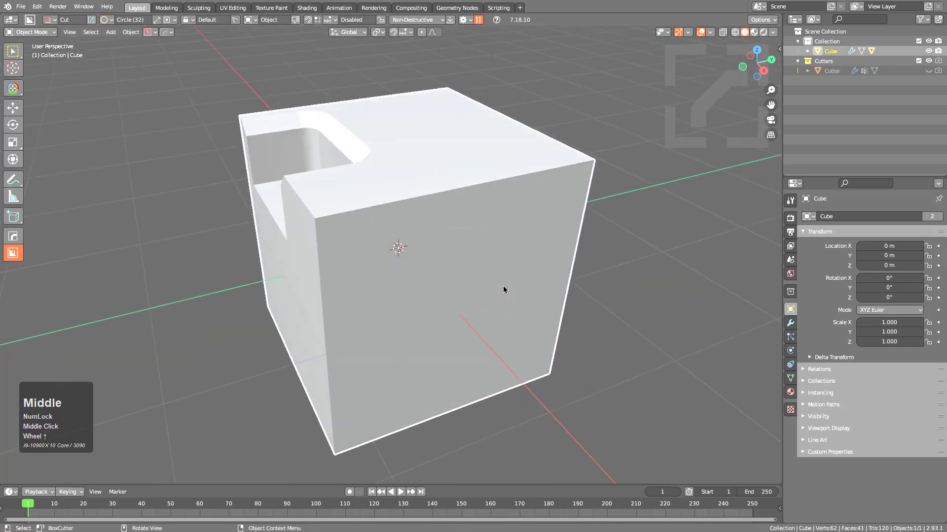
mouse_move(439, 292)
left_mouse_down()
mouse_move(482, 304)
mouse_move(429, 245)
left_mouse_up()
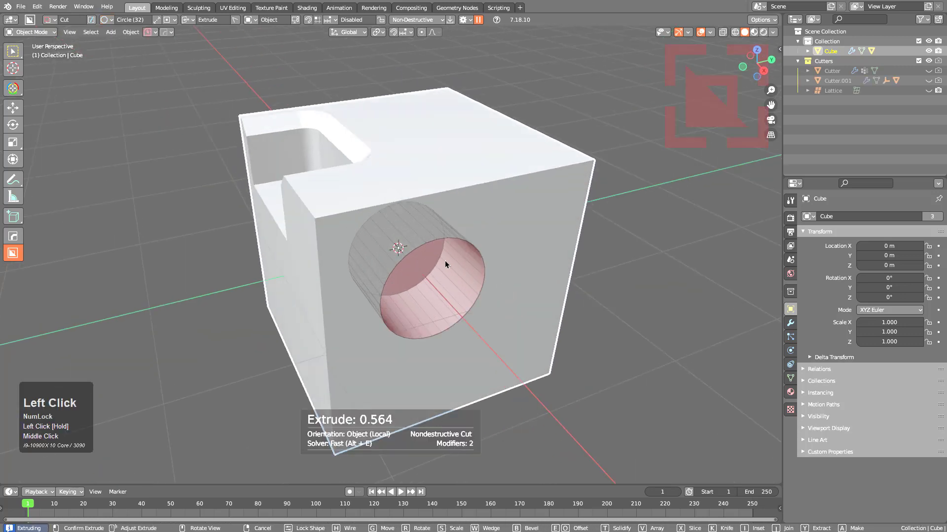
key("b")
left_click(486, 265)
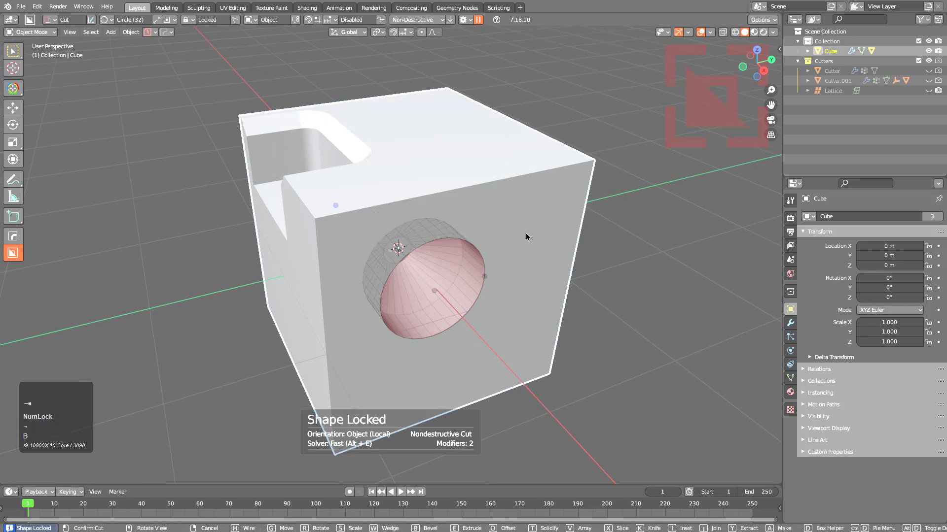
Step: Flip the circle cutter on its Z axis for a reverse bevel, reduce the bevel width, and confirm the cut
key("d")
left_click(576, 333)
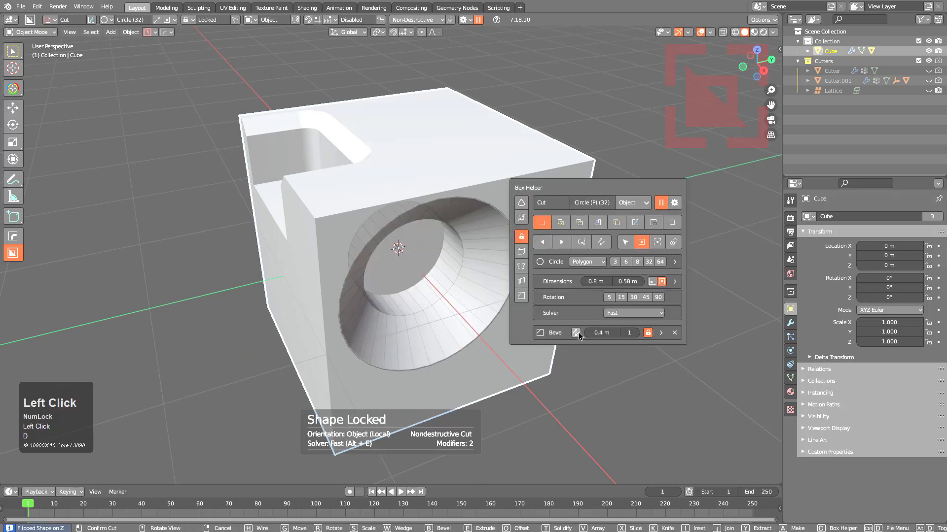
left_click(599, 333, "shift")
left_click_drag(599, 333, 582, 333, "shift")
left_click(490, 233)
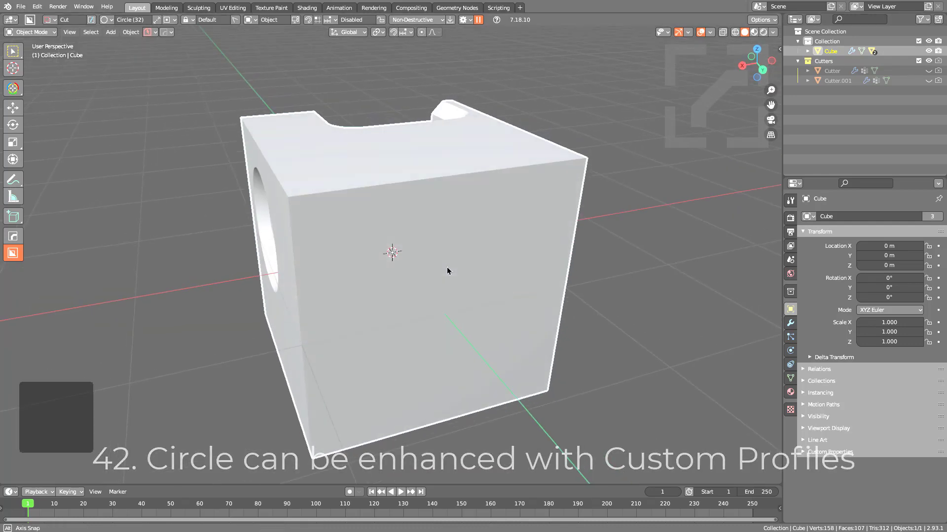
Step: Draw a 32-vertex circle cutter into the cube's uncut side face and bevel its base
middle_click_drag(448, 268, 446, 309)
left_click(444, 317)
left_click_drag(469, 321, 493, 323)
key("b")
left_click_drag(497, 289, 571, 281)
Step: Flip the beveled circle cutter on its Z axis for a reverse bevel and confirm the cut
key("d")
left_click(628, 362)
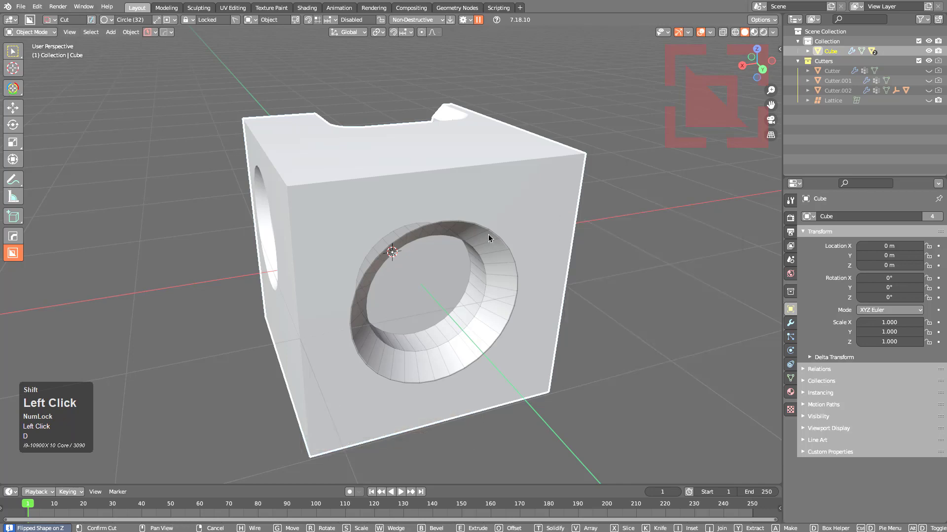
left_click(488, 235)
middle_click(450, 282)
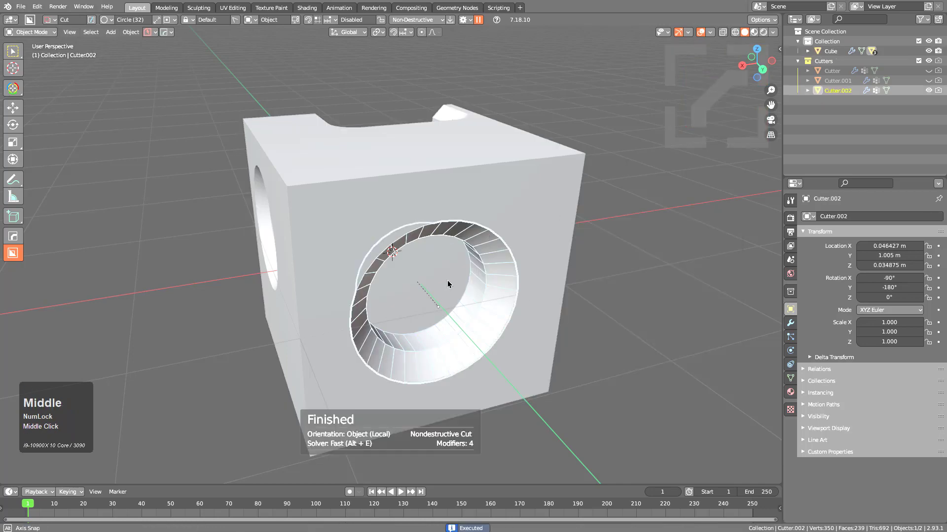
Step: Adjust the circle cutter's rim bevel with HardOps Bevel and enable profile scrolling to apply a custom profile
scroll(450, 282, "up", 3)
key("q")
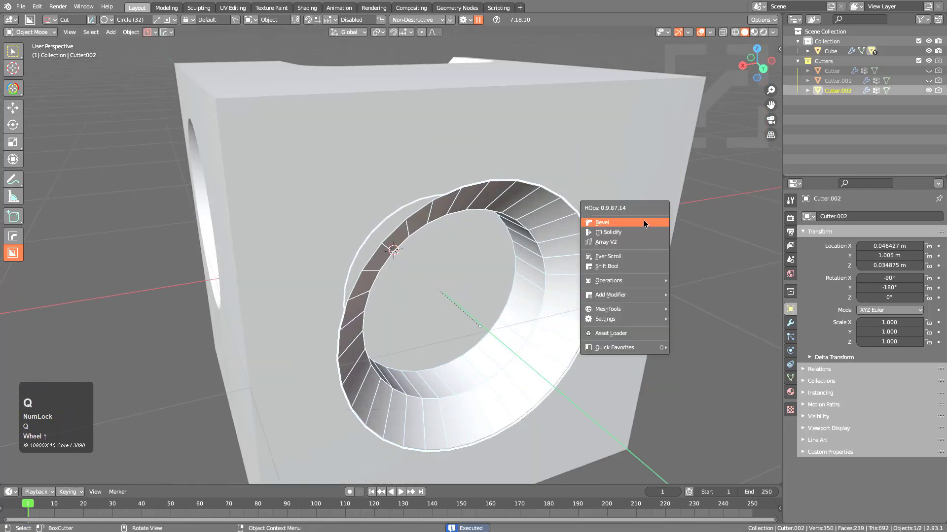
left_click(656, 225)
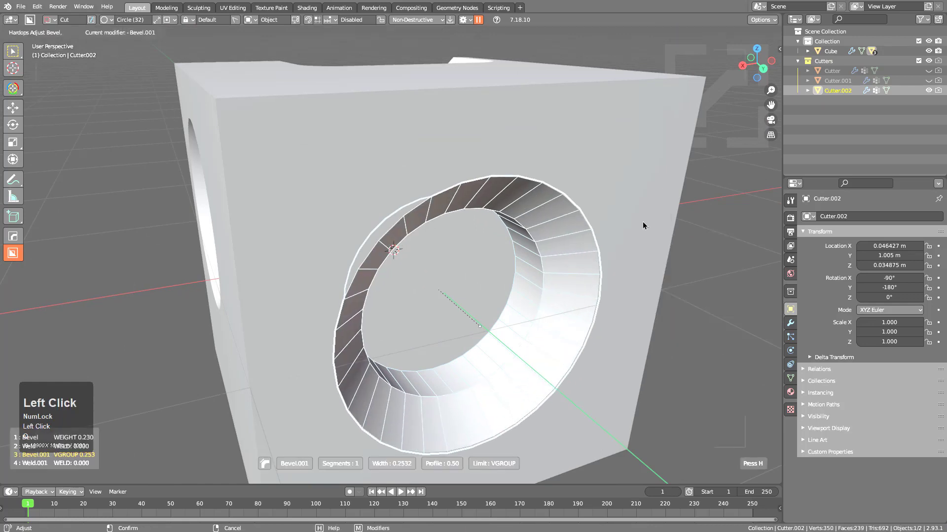
key("shift")
key("p")
scroll(645, 223, "up", 3)
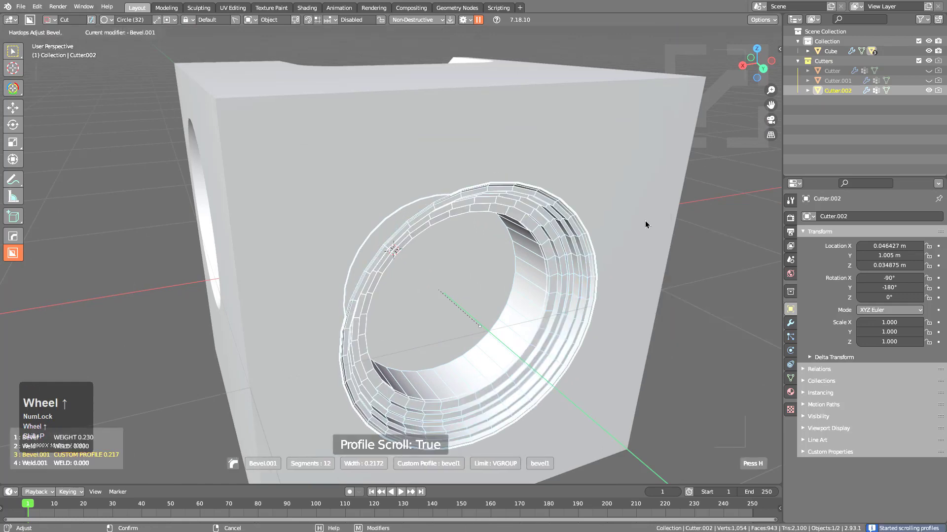
Step: Choose the custom profile bevel22_M at a width of about 0.514, confirm the bevel, and hide the cutters
scroll(646, 220, "up", 3)
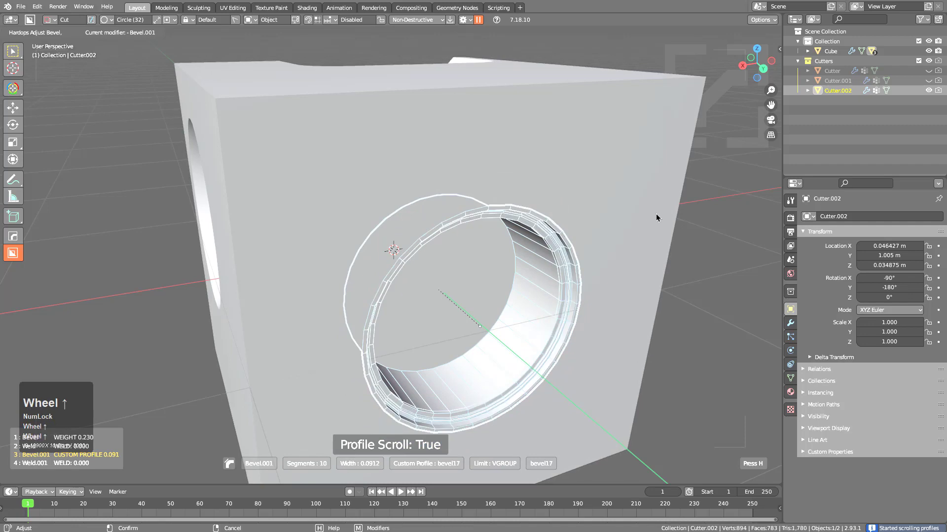
scroll(622, 223, "down", 3)
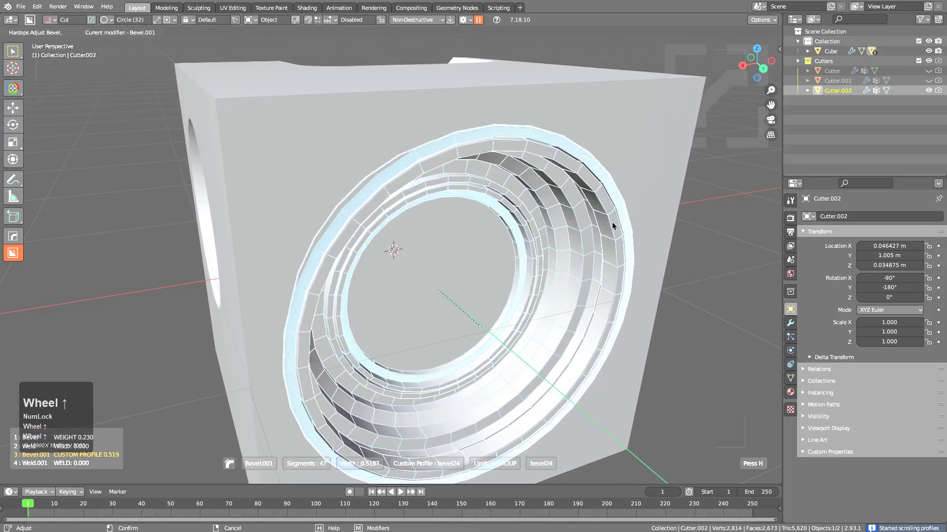
scroll(612, 225, "down", 3)
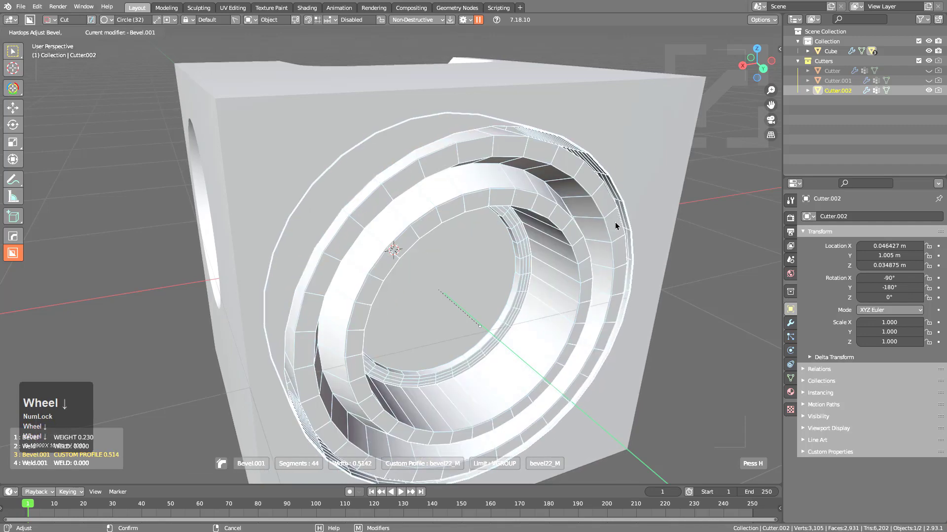
left_click(634, 214)
key("1")
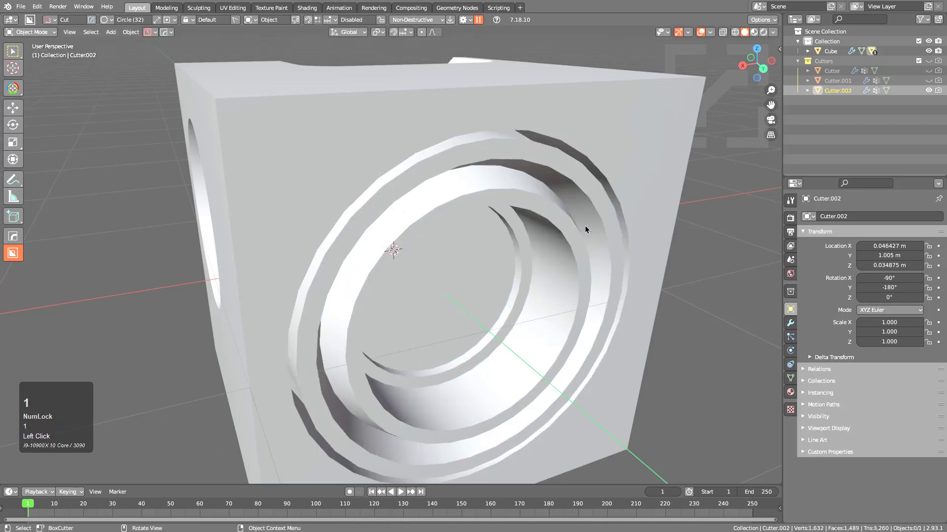
Step: Draw a circle cutter on the cube's adjacent blank face and give it a Z-flipped reverse bevel 0.330 wide
middle_click_drag(584, 226, 483, 229)
scroll(444, 235, "up", 3)
middle_click_drag(413, 243, 401, 302)
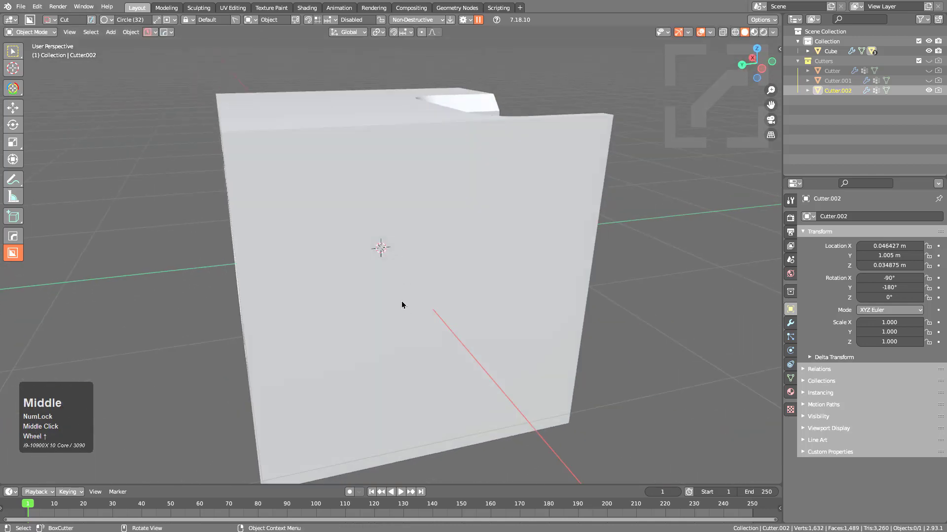
mouse_move(402, 303)
left_mouse_down()
mouse_move(450, 332)
mouse_move(472, 333)
mouse_move(382, 249)
mouse_move(416, 296)
mouse_move(417, 278)
left_mouse_up()
key("b")
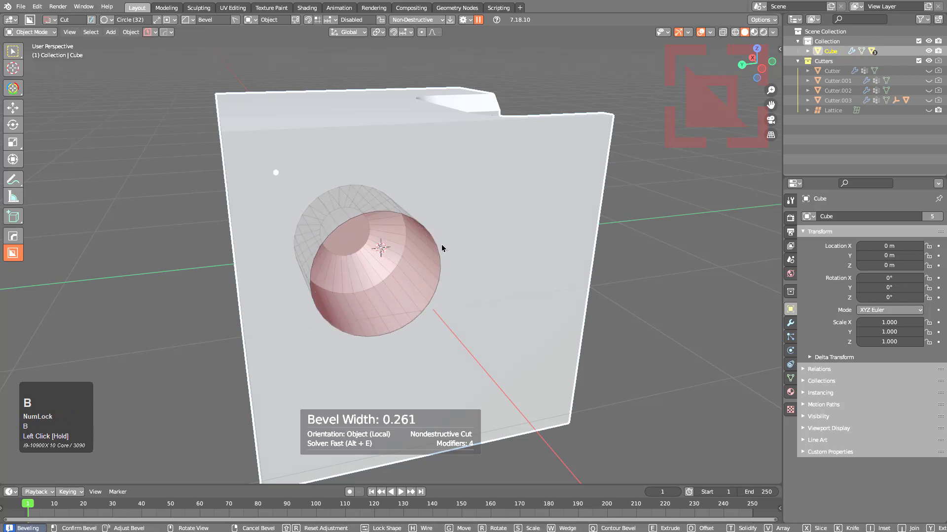
key("shift+f")
left_click(467, 247)
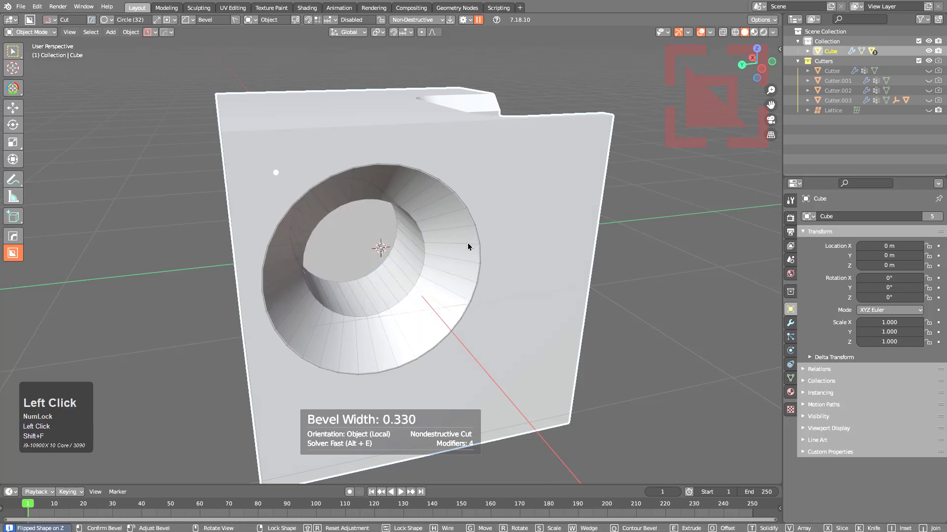
Step: Finish the circular cut with its bevelled cutter kept visible, and apply a custom stepped profile to the cutter's Bevel.001 modifier
left_click(471, 196, "shift")
middle_click_drag(491, 235, 515, 243)
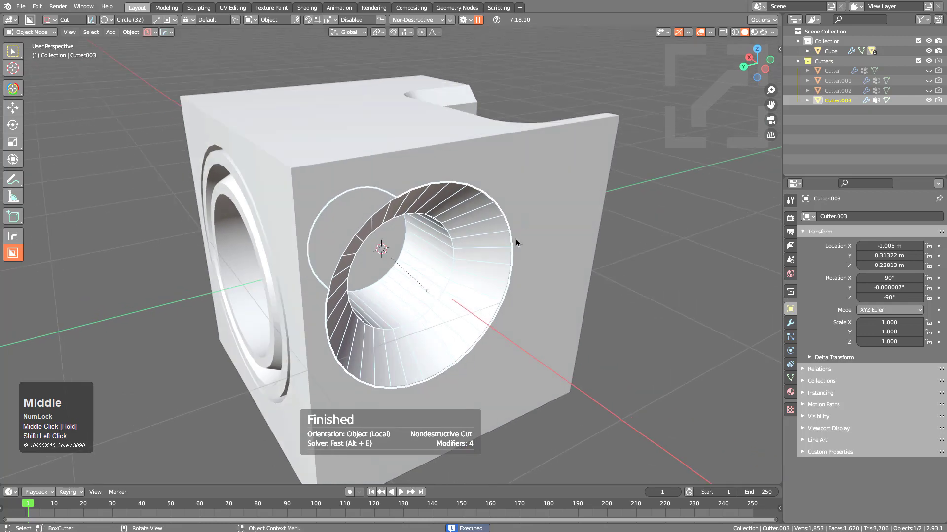
key("q")
left_click(518, 221)
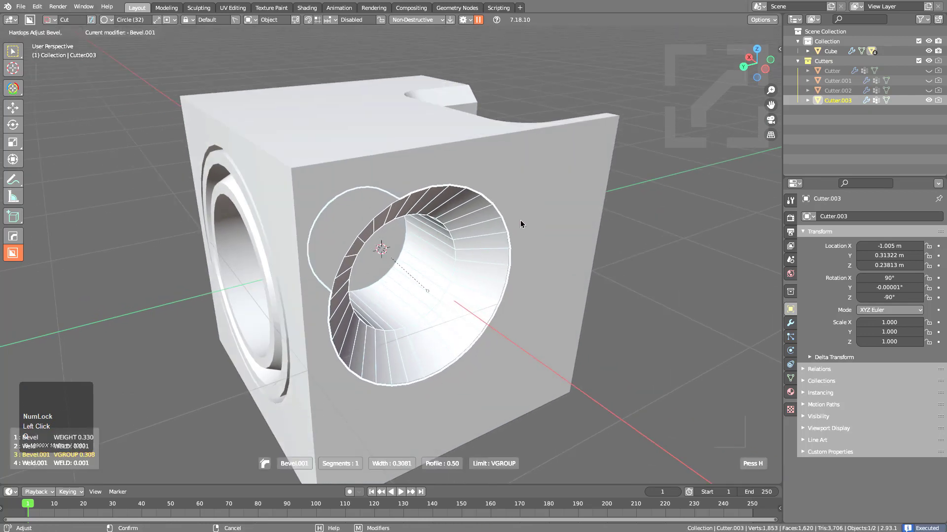
scroll(518, 222, "down", 3)
scroll(504, 220, "down", 3)
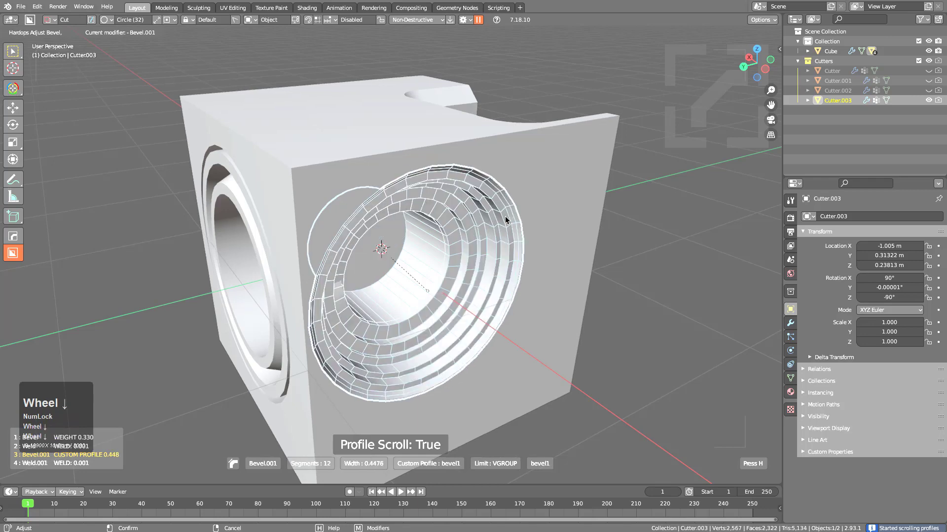
scroll(503, 219, "down", 4)
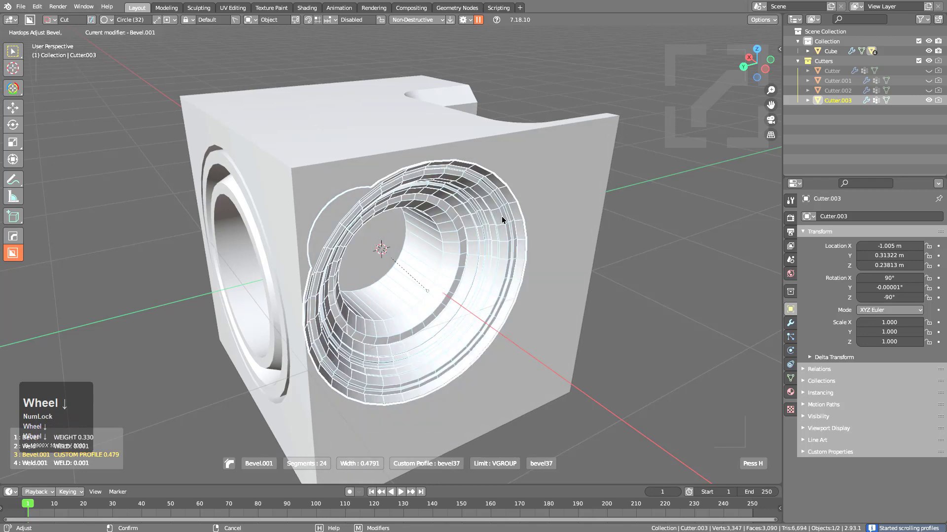
left_click(511, 217)
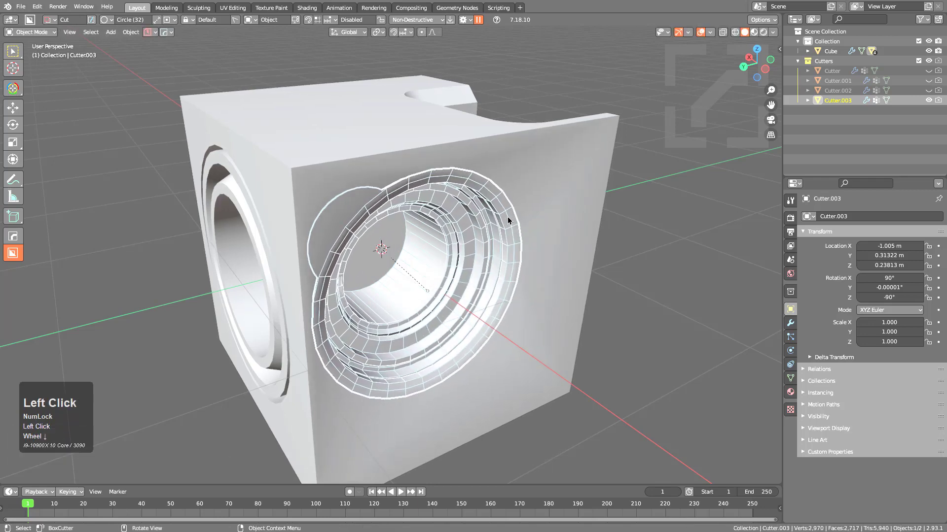
key("1")
middle_click_drag(529, 226, 481, 211)
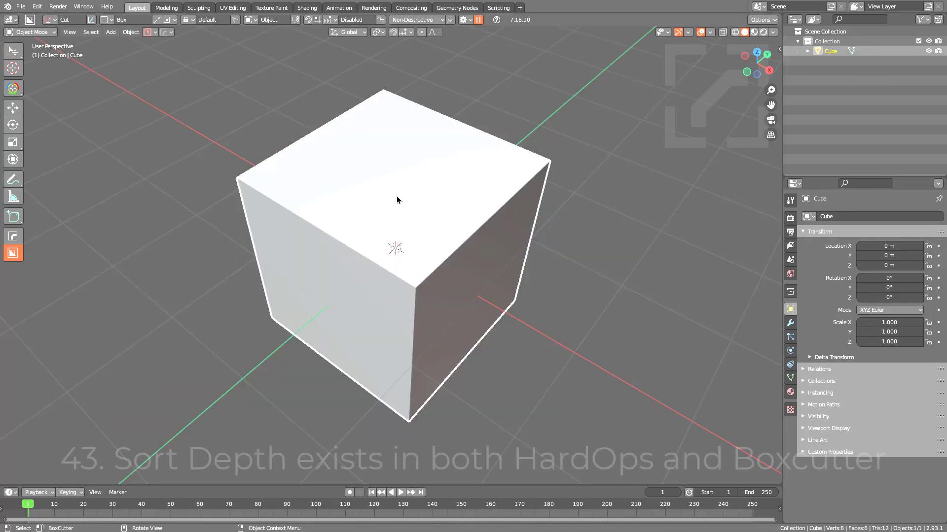
Step: Examine the modifier sorting options in the HardOps workflow settings and in BoxCutter's behavior settings
key("ctrl+grave")
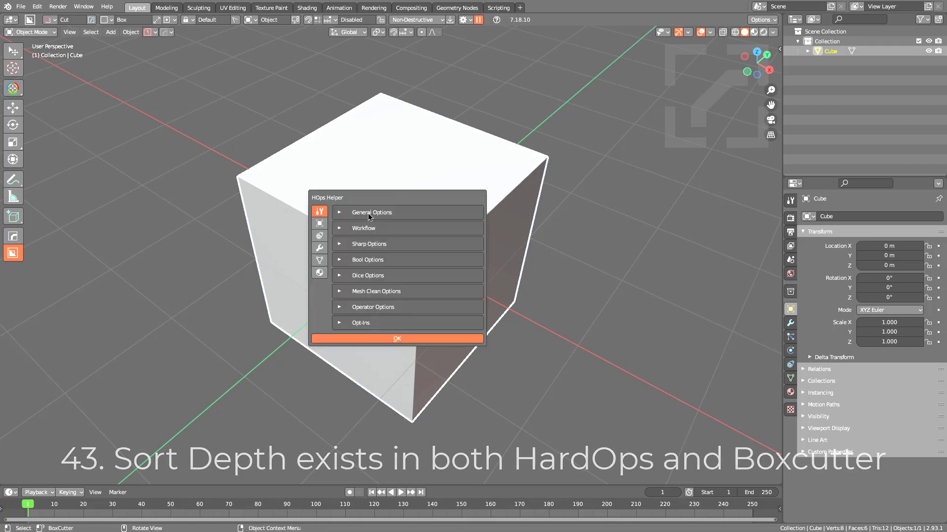
left_click(360, 228)
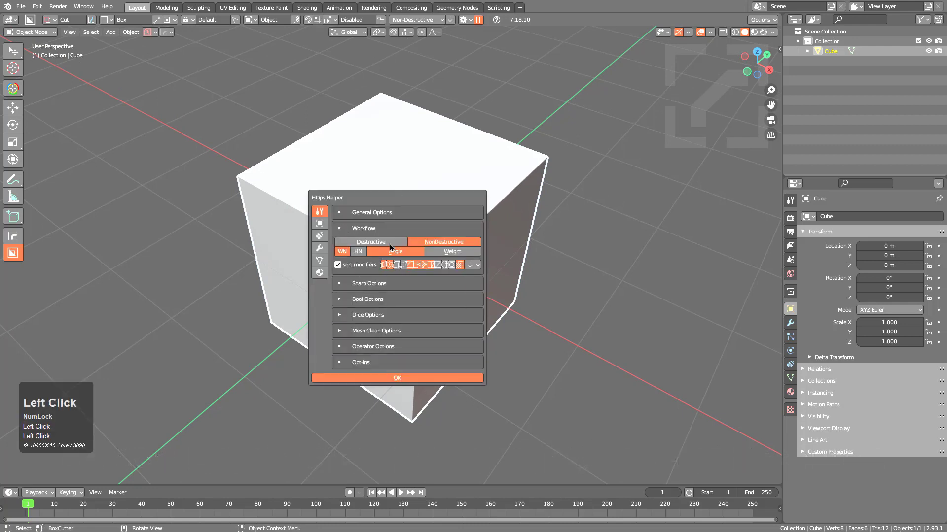
left_click(375, 157)
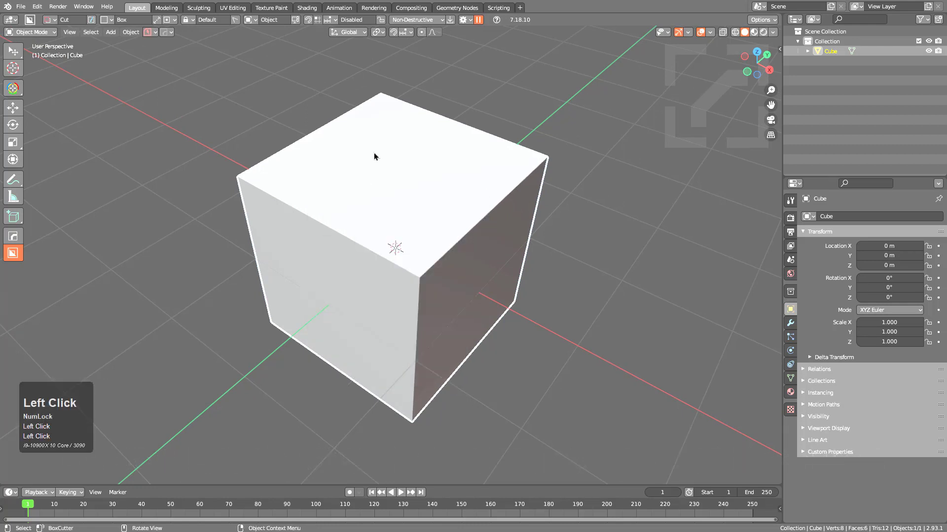
left_click(463, 20)
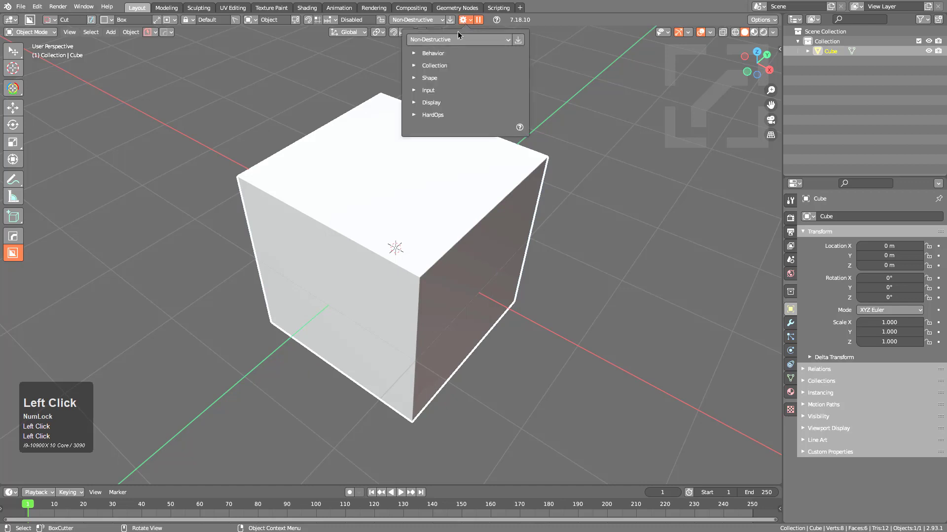
left_click(430, 56)
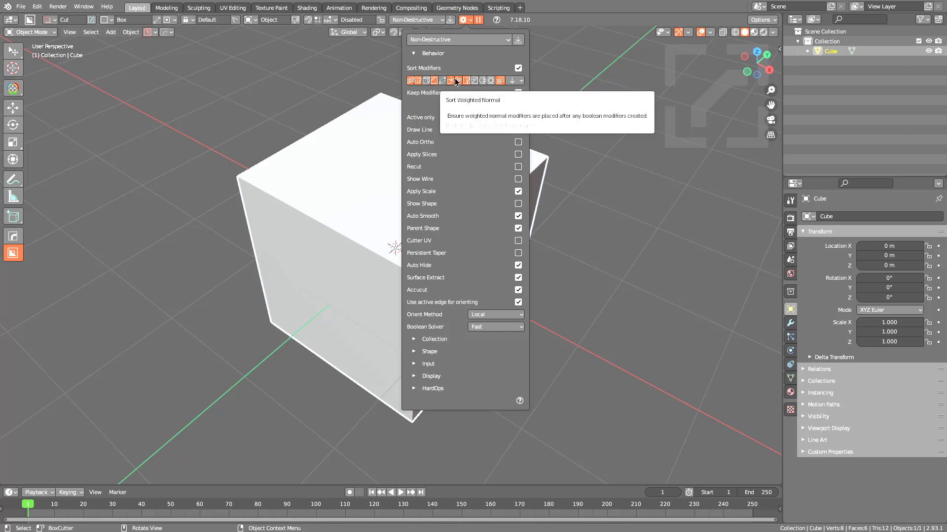
left_click(516, 81)
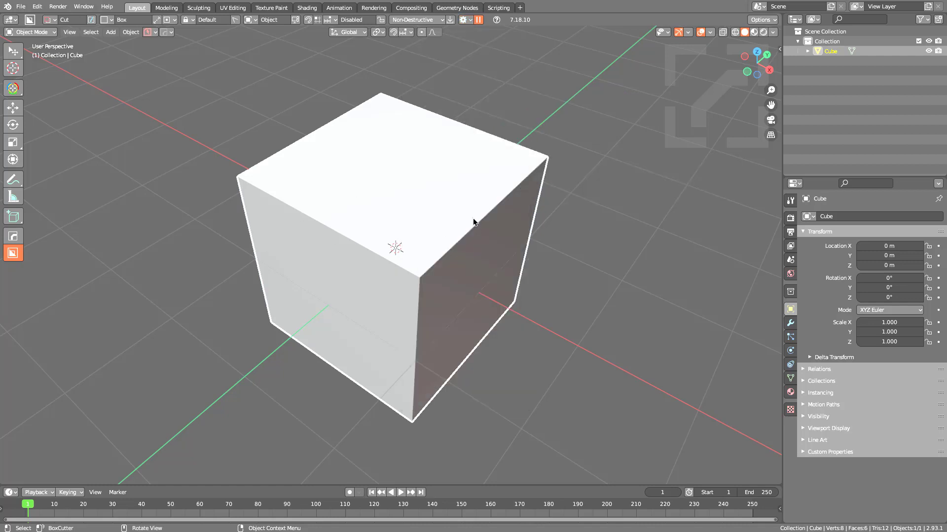
Step: Cut two box notches into the cube's upper edge and mirror the cube across X with a HardOps bisecting mirror
left_click(459, 183)
mouse_move(458, 183)
left_mouse_down()
mouse_move(424, 307)
mouse_move(423, 397)
mouse_move(393, 206)
mouse_move(436, 237)
mouse_move(409, 291)
mouse_move(490, 247)
mouse_move(491, 286)
left_mouse_up()
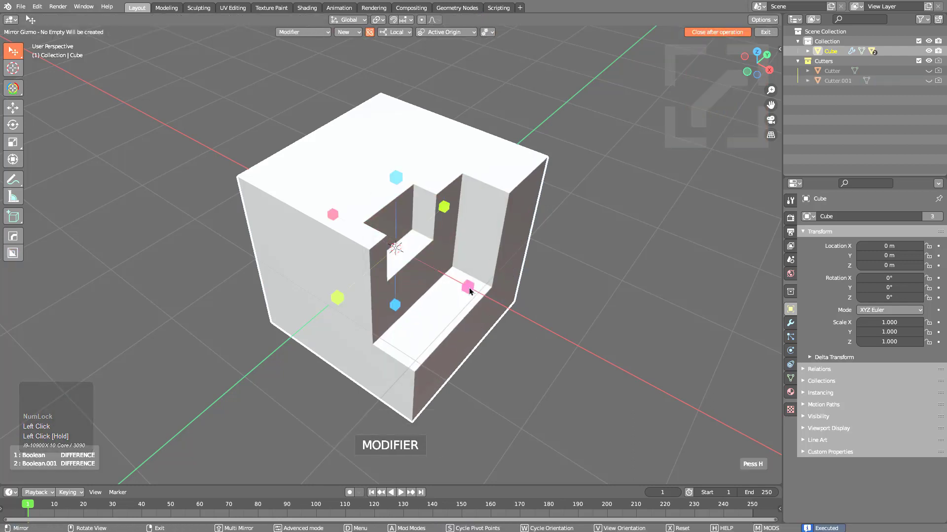
left_click(468, 290)
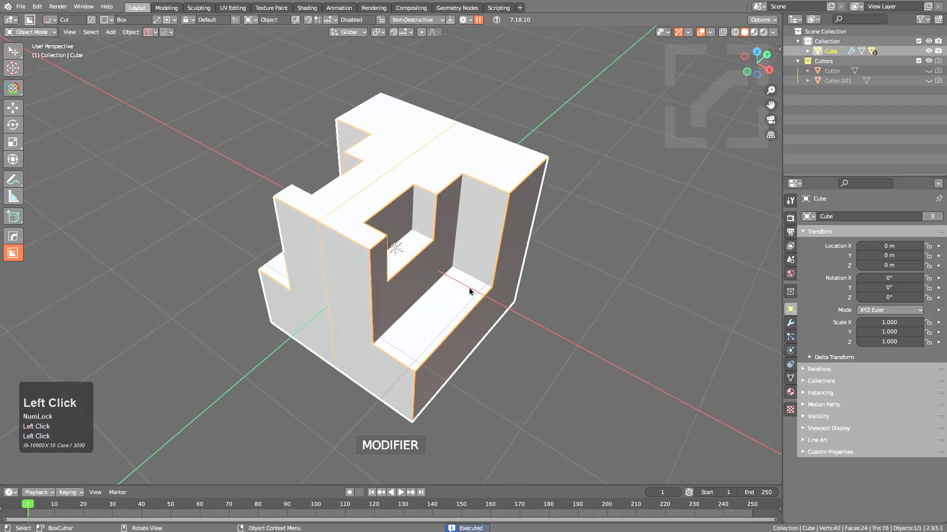
Step: With the cube's modifiers shown, cut two more box pockets, one about 2.015 deep at the upper edge and another through the lower ledge
left_click(791, 324)
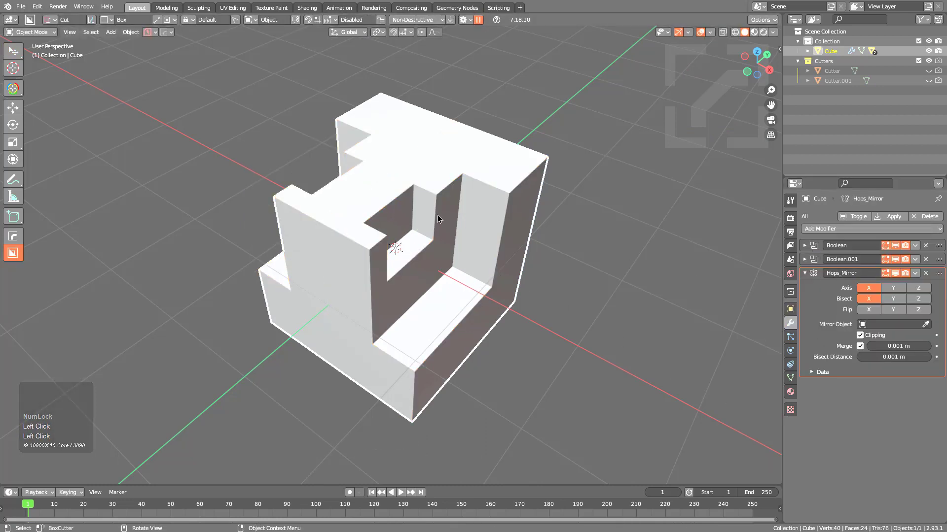
mouse_move(490, 165)
left_mouse_down()
mouse_move(484, 198)
mouse_move(493, 195)
left_mouse_up()
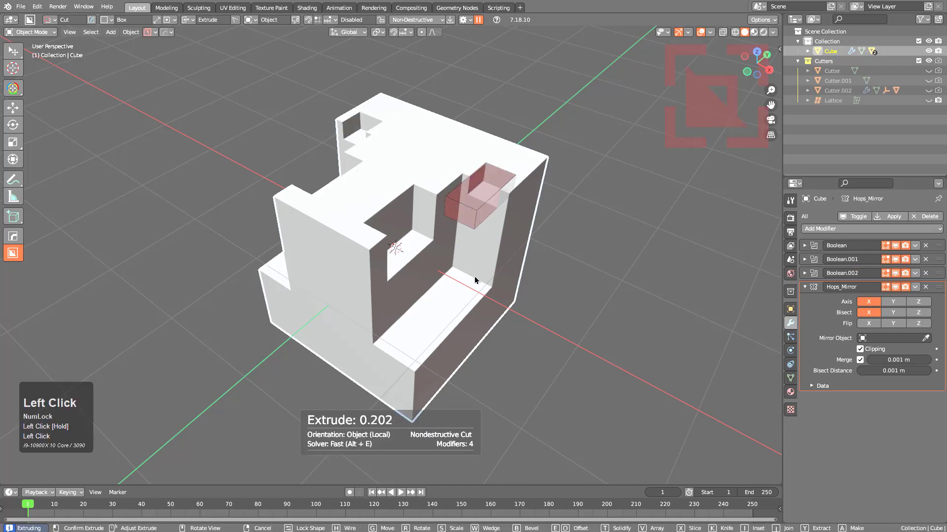
left_click(471, 407)
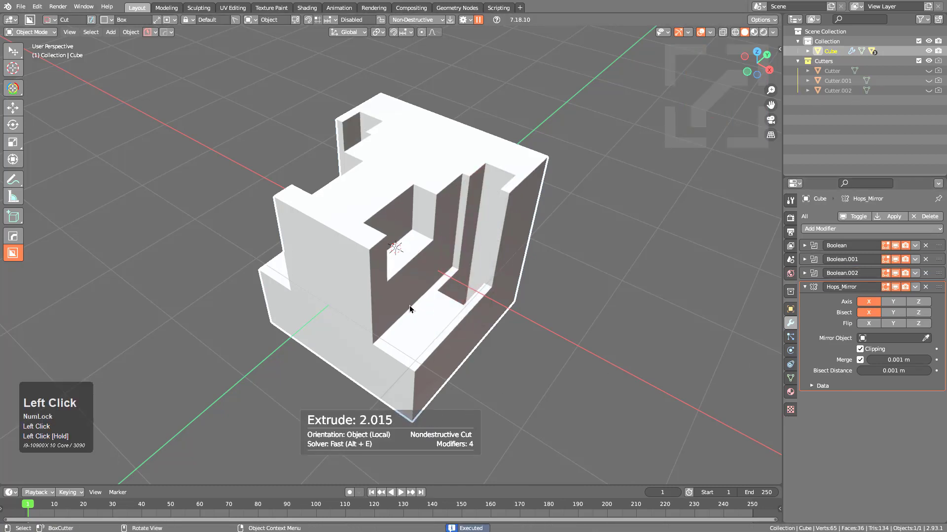
left_click_drag(408, 339, 377, 385)
left_click(378, 375)
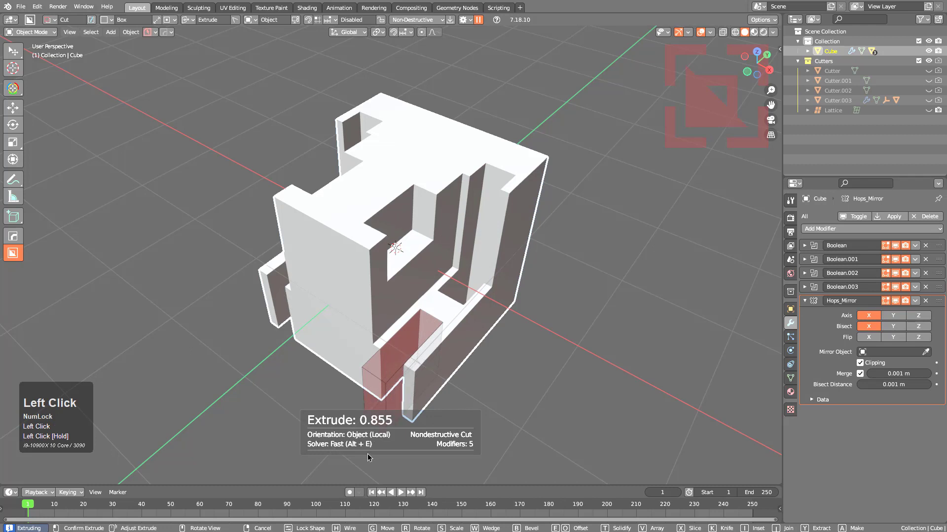
Step: Turn off render display for Hops_Mirror and cut two box recesses along the cube's upper edge, the first about 0.253 deep
left_click(904, 301)
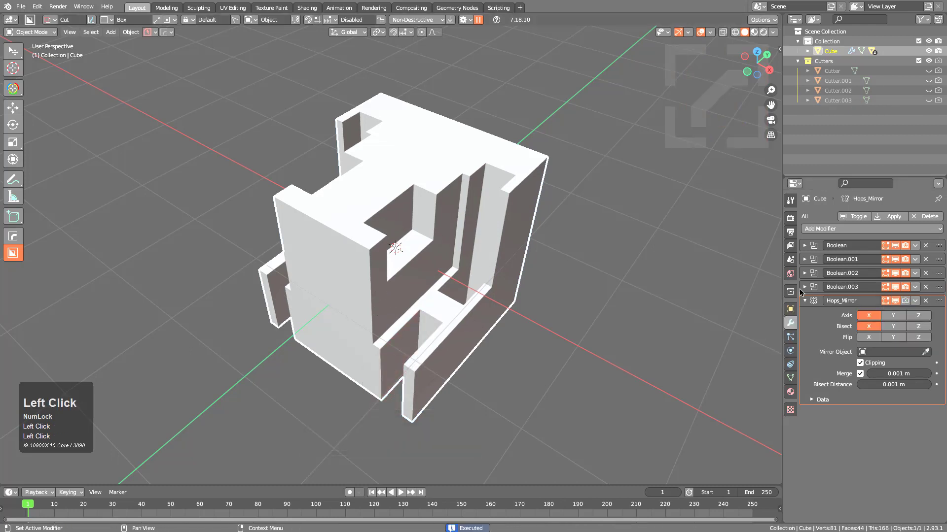
left_click_drag(474, 144, 410, 319)
left_click(409, 287)
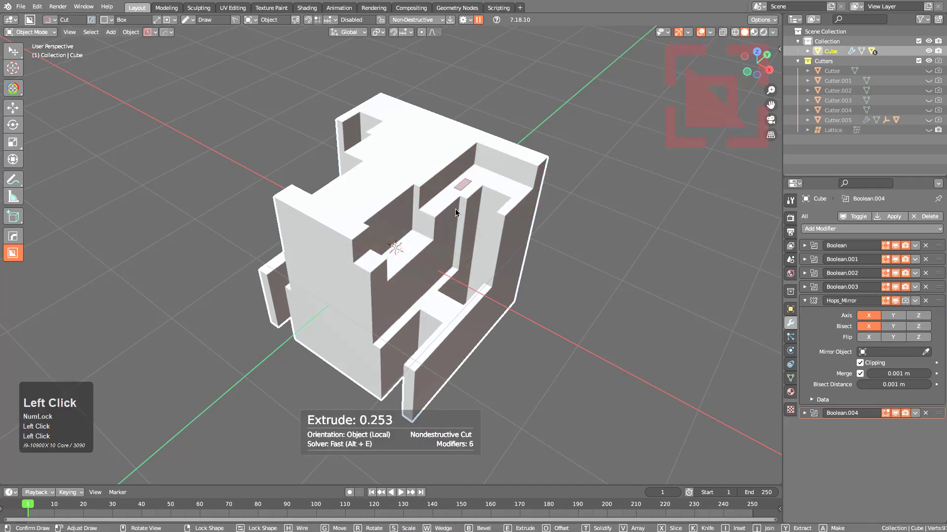
mouse_move(454, 209)
left_mouse_down()
mouse_move(442, 253)
mouse_move(504, 172)
mouse_move(515, 172)
left_mouse_up()
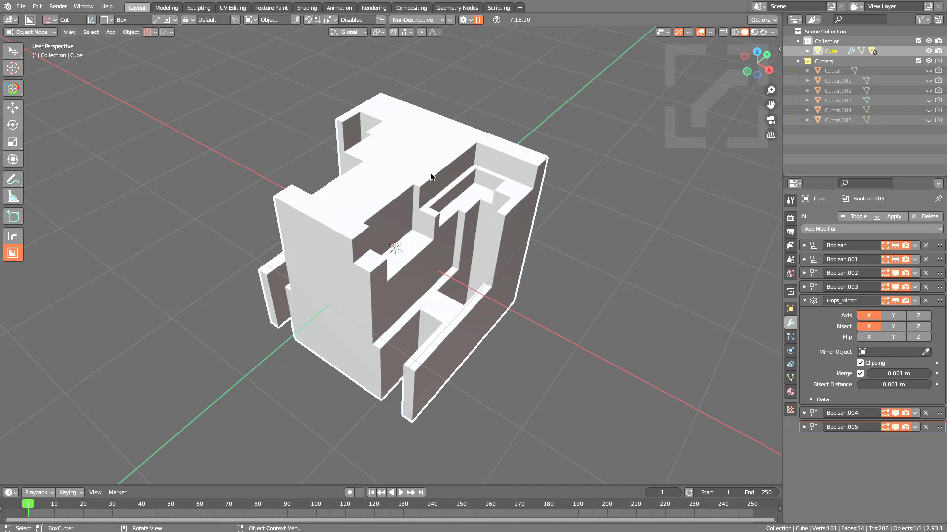
Step: Cut a small box recess about 0.155 deep beside the top edge recess, and move Hops_Mirror above Boolean.005 in the modifier stack
left_click_drag(430, 172, 474, 150)
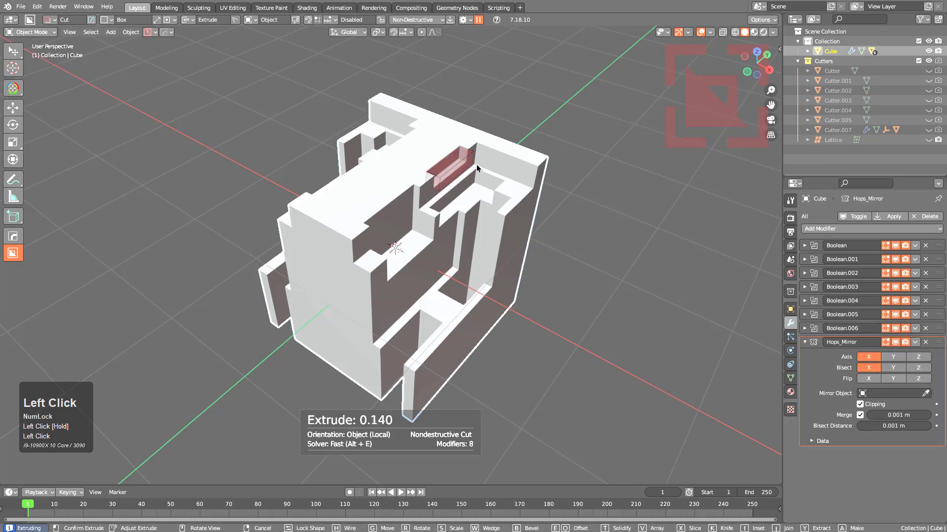
left_click(475, 170)
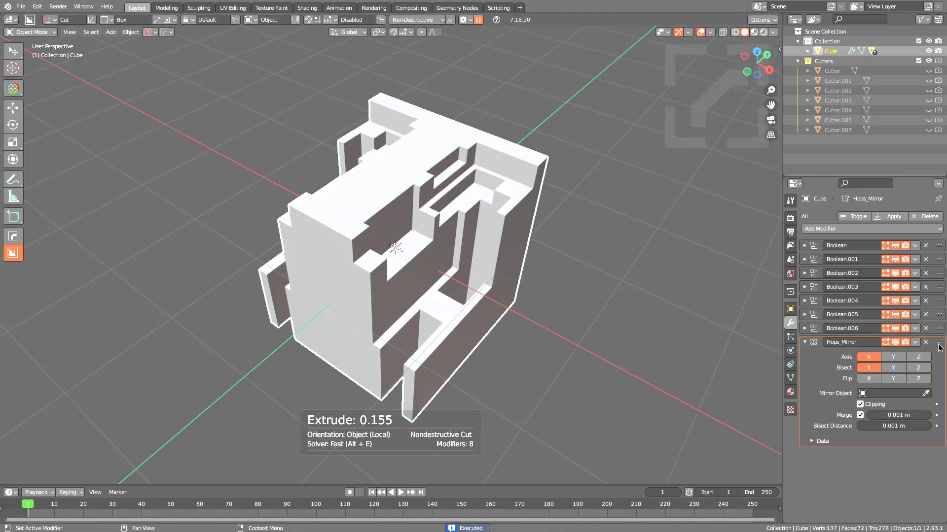
left_click_drag(938, 347, 855, 335)
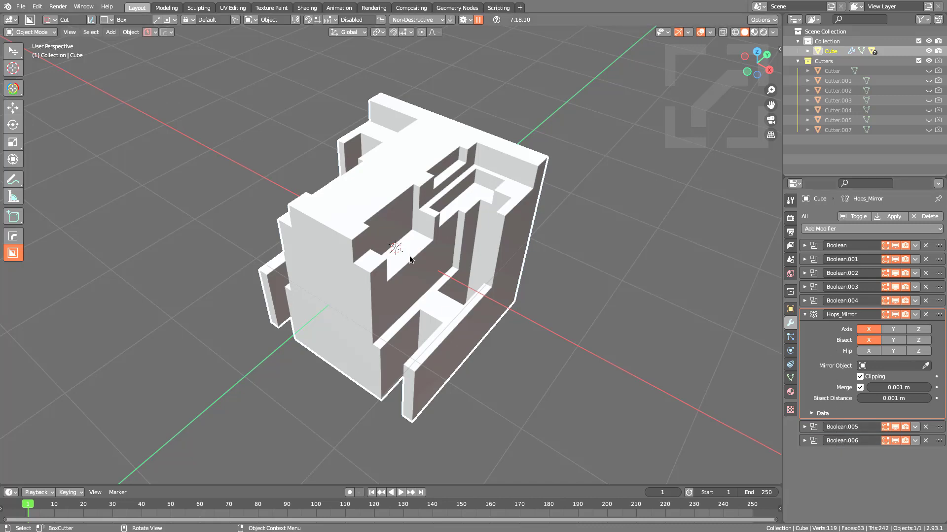
scroll(394, 246, "up", 1)
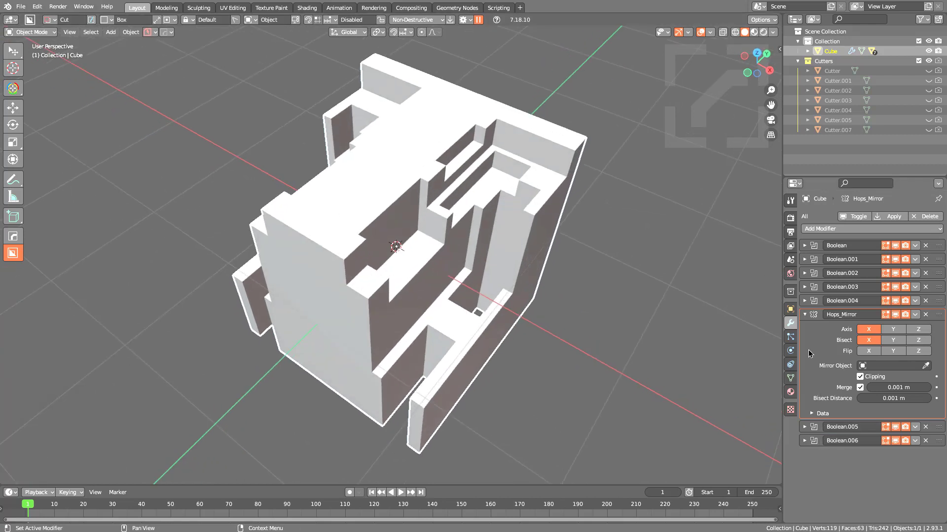
Step: Lower the Sort Depth value in BoxCutter's Sort Modifiers options
left_click(469, 22)
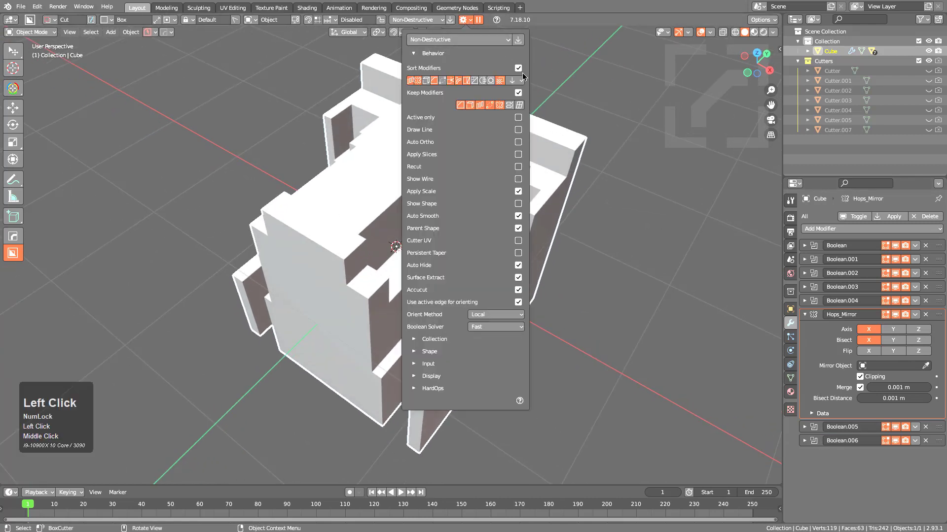
left_click(514, 82)
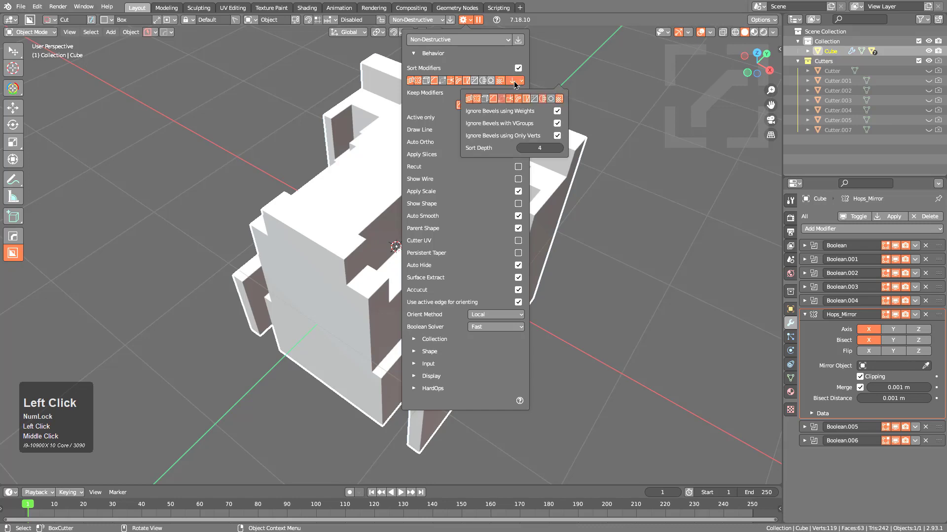
left_click(522, 148)
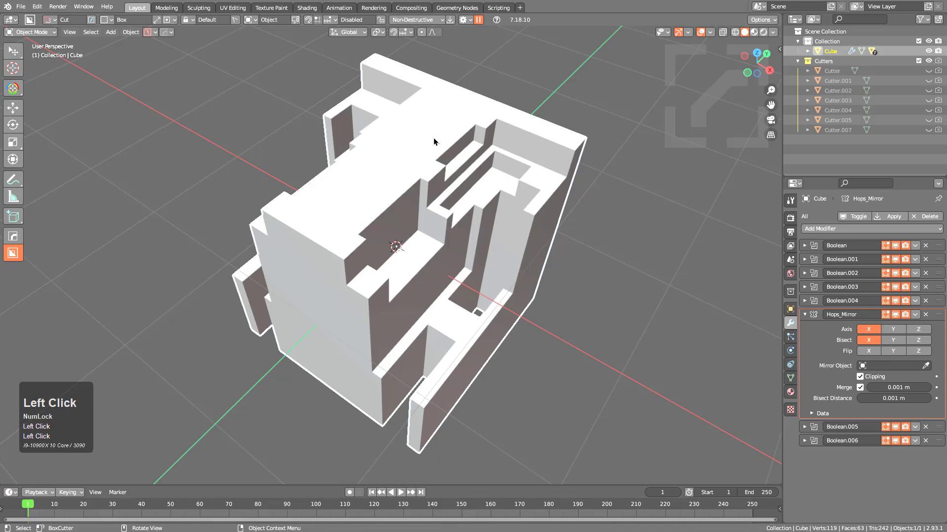
Step: Cut two box recesses into the cube's top, one about 0.147 deep along the middle and one about 0.231 deep at the rear corner
mouse_move(434, 142)
left_mouse_down()
mouse_move(389, 195)
mouse_move(428, 226)
left_mouse_up()
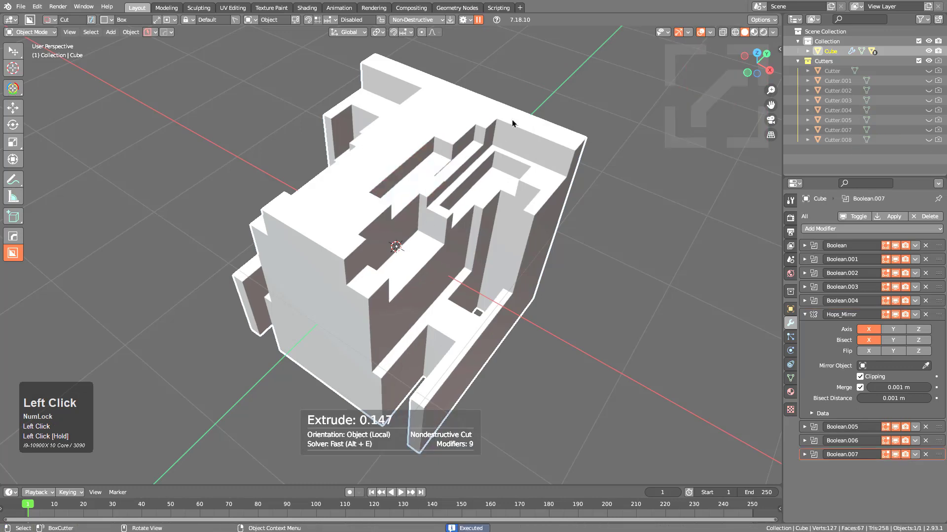
left_click_drag(512, 123, 557, 161)
middle_click_drag(548, 168, 534, 219)
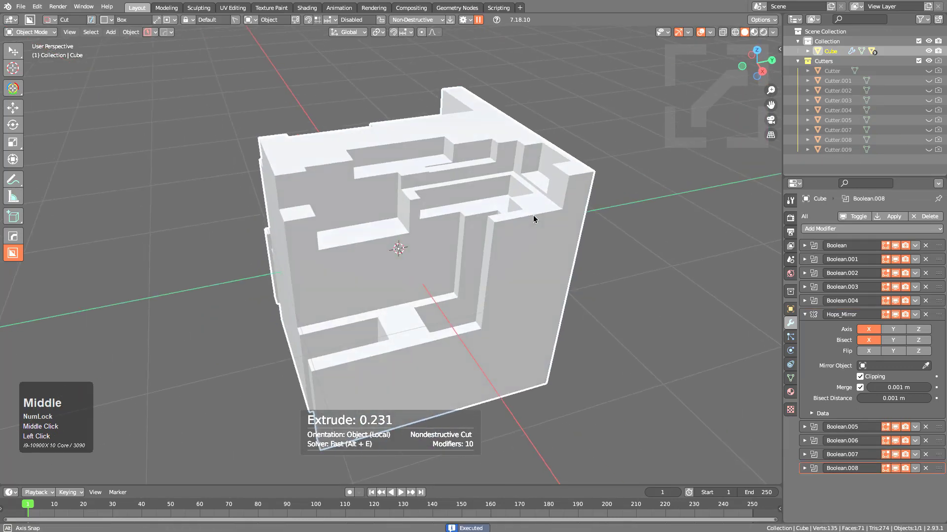
Step: Cut two box openings into the cube's outer side face, the upper about 0.709 deep and the lower about 0.573 by 0.481
mouse_move(502, 237)
left_mouse_down()
mouse_move(533, 268)
mouse_move(546, 330)
left_mouse_up()
left_click(649, 272)
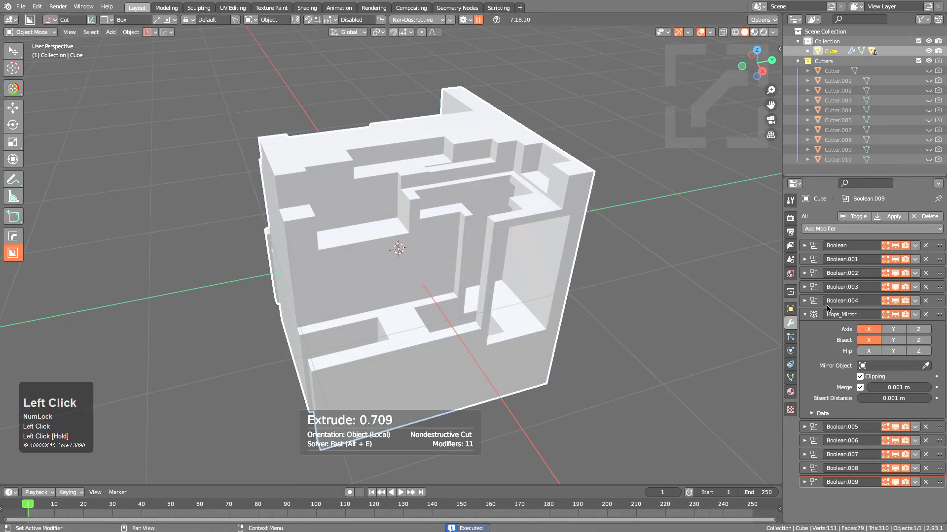
left_click_drag(486, 352, 522, 389)
Step: Review the Box Helper and the modifier sorting settings in the HardOps helper's Workflow section
key("d")
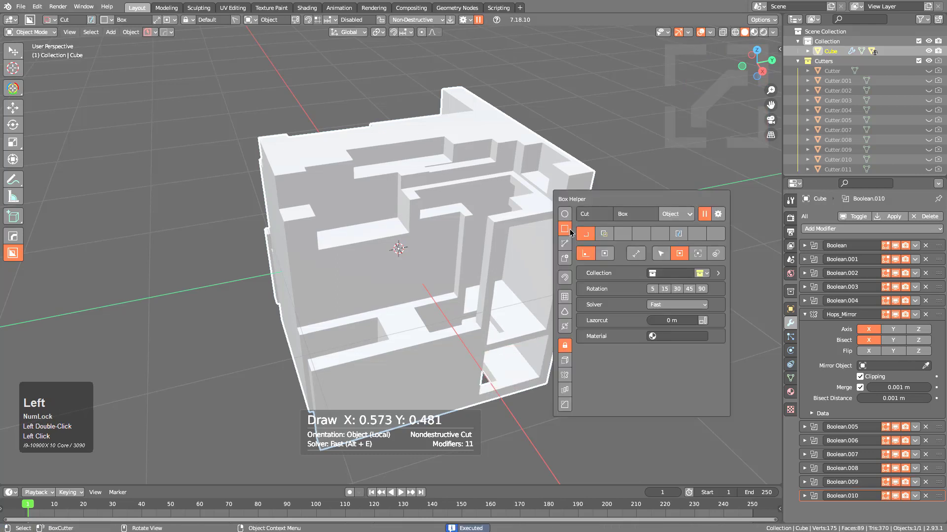
key("ctrl+grave")
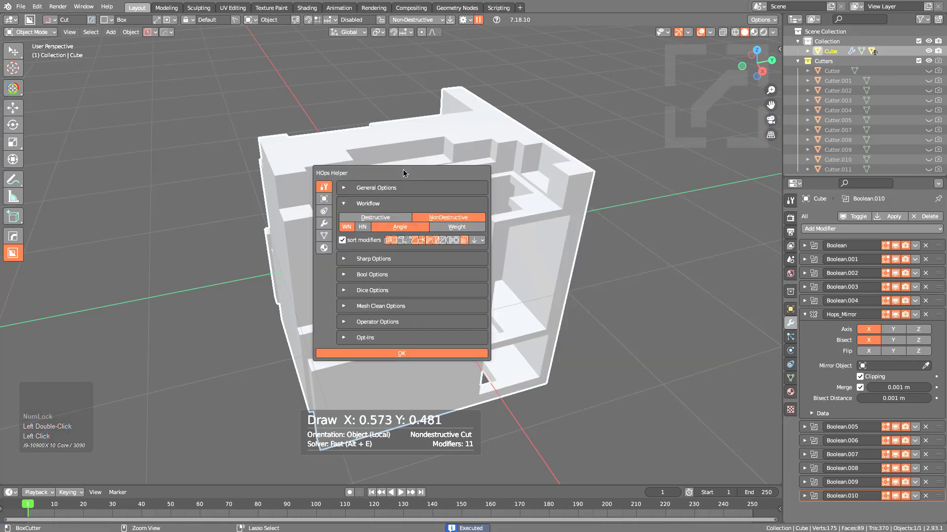
left_click(481, 241)
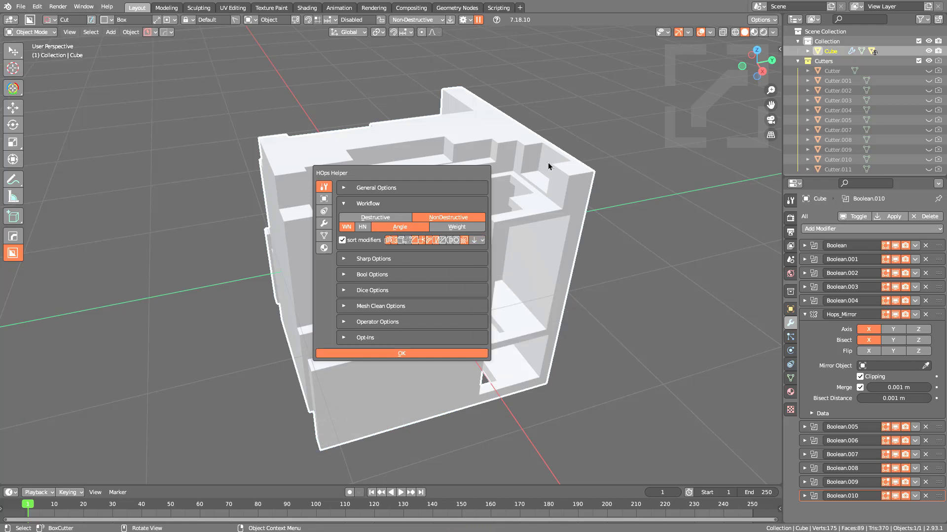
left_click(576, 181)
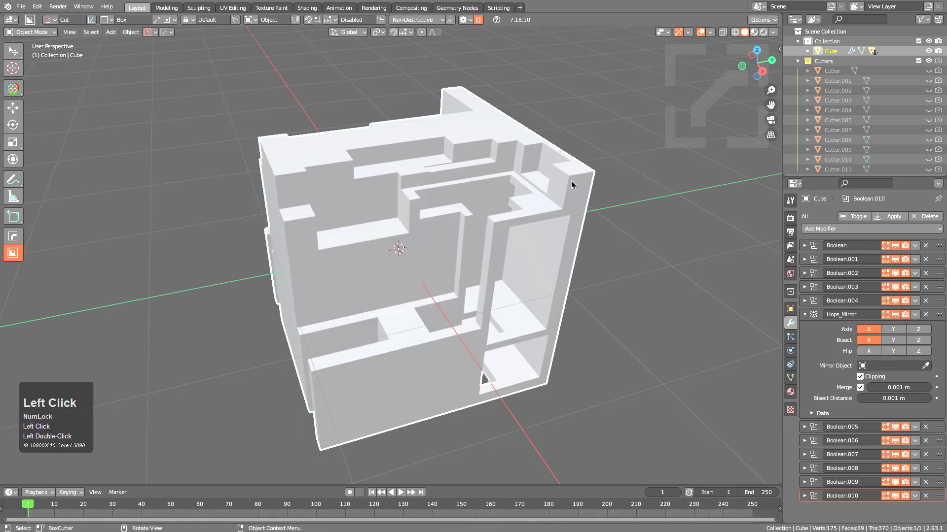
Step: Cut a box opening into the cube's outer side just below the top at the rear corner
left_click_drag(571, 185, 600, 209)
scroll(839, 330, "down", 2)
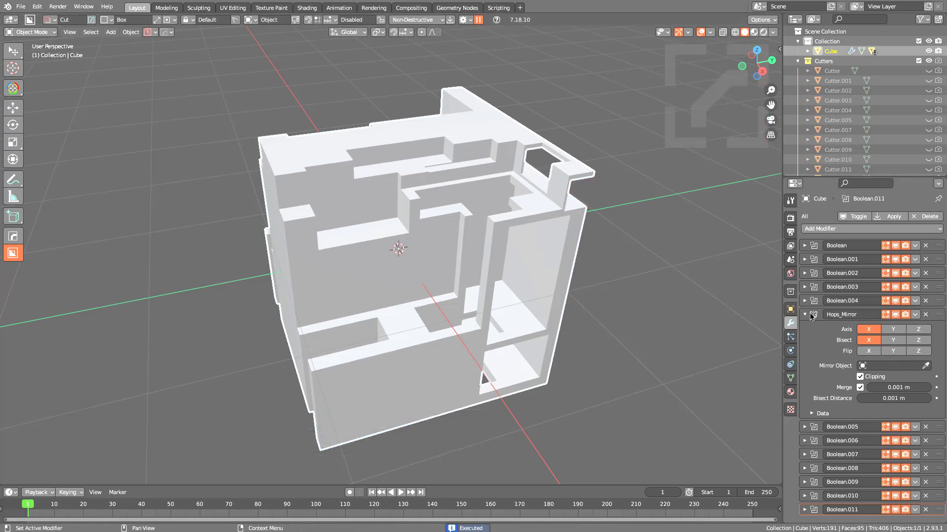
Step: Set Sort Depth to 3 in the Sort Modifiers options and cut a box recess about 0.257 deep into the front wall's lower corner
left_click(463, 20)
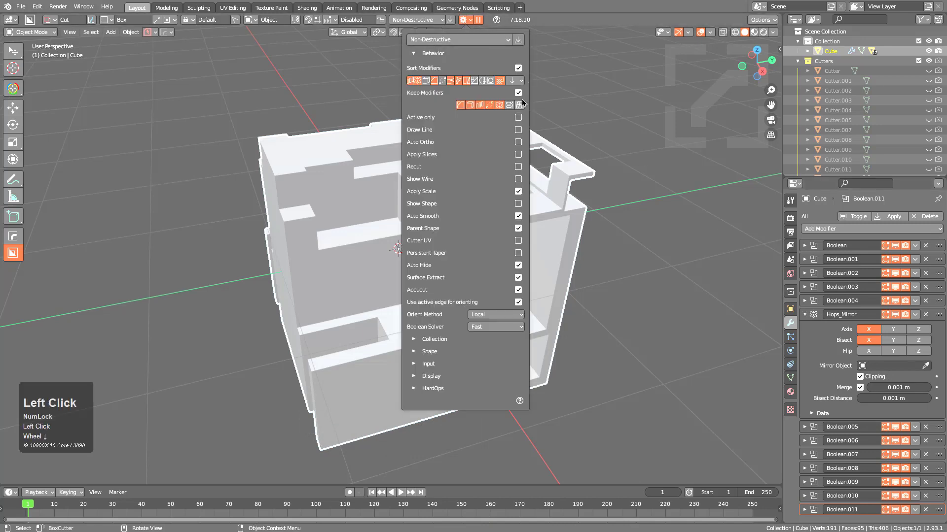
left_click(519, 82)
left_click(561, 148)
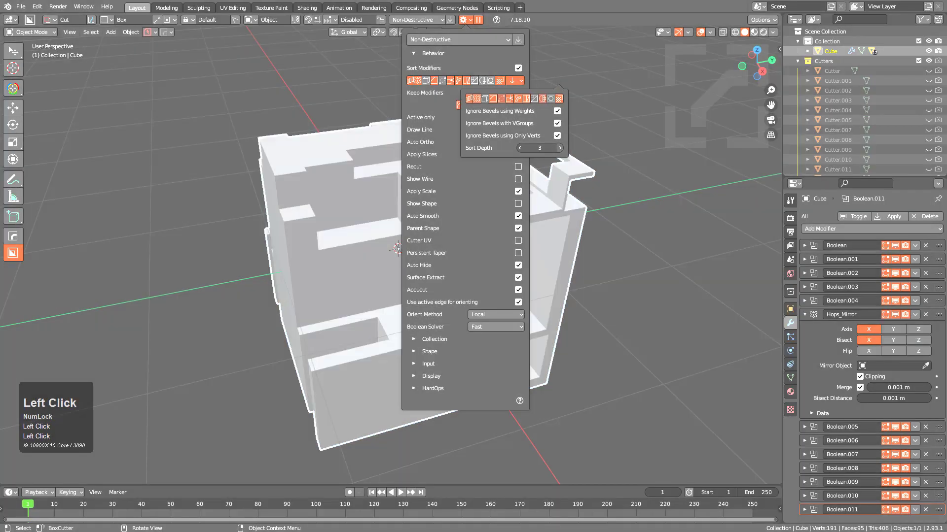
middle_click_drag(316, 345, 328, 365)
mouse_move(326, 373)
left_mouse_down()
mouse_move(348, 420)
mouse_move(368, 434)
left_mouse_up()
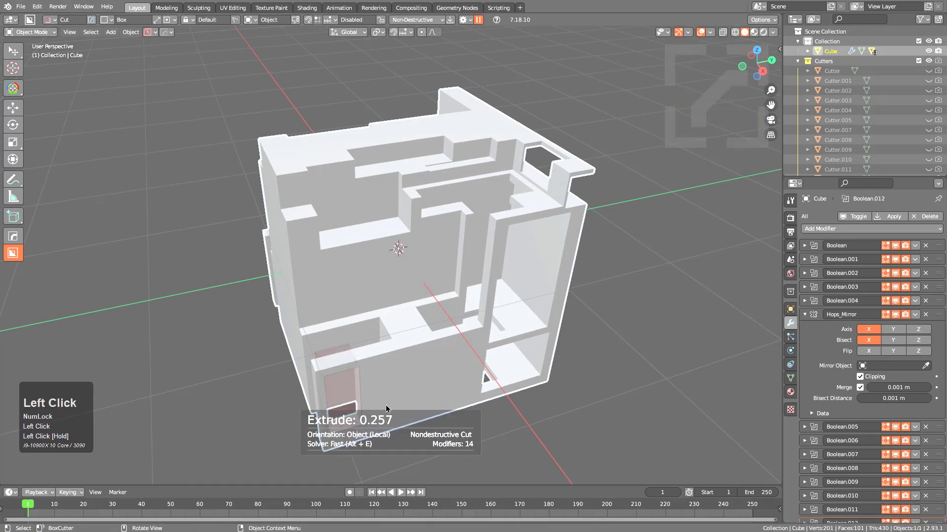
Step: Collapse the Hops_Mirror modifier and move it down the stack to between Boolean.006 and Boolean.007
scroll(847, 454, "down", 3)
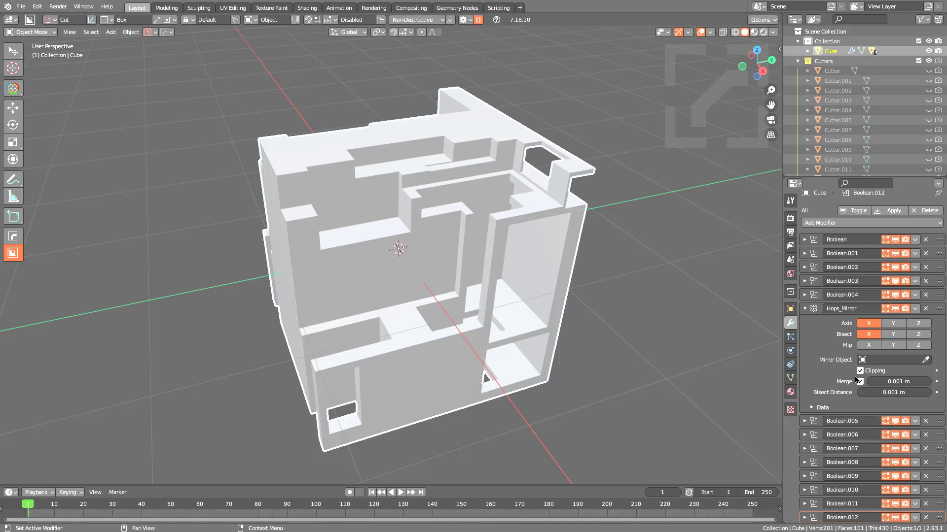
left_click(805, 313)
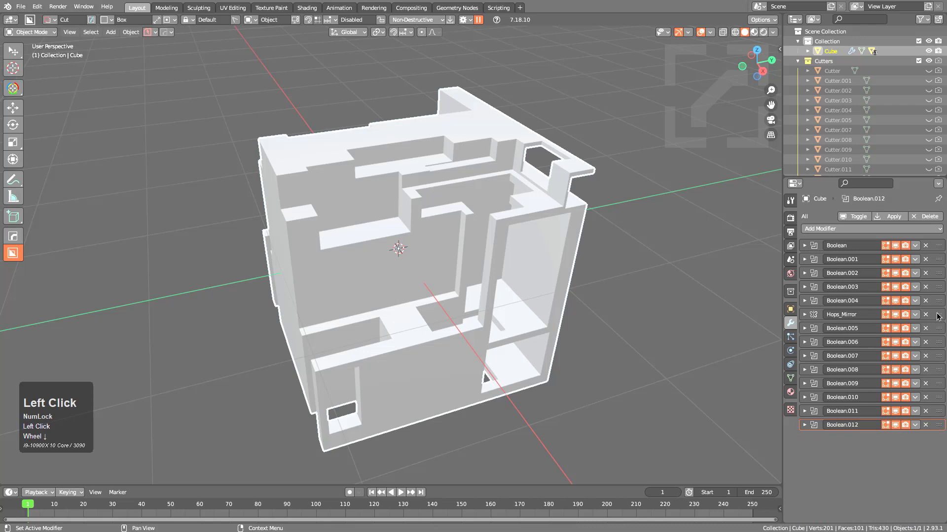
left_click_drag(938, 314, 922, 341)
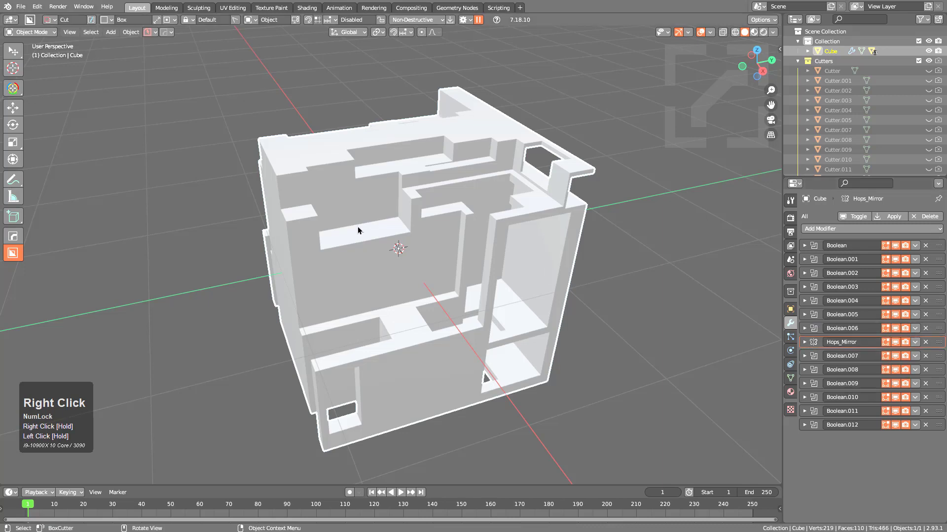
middle_click_drag(345, 231, 402, 277)
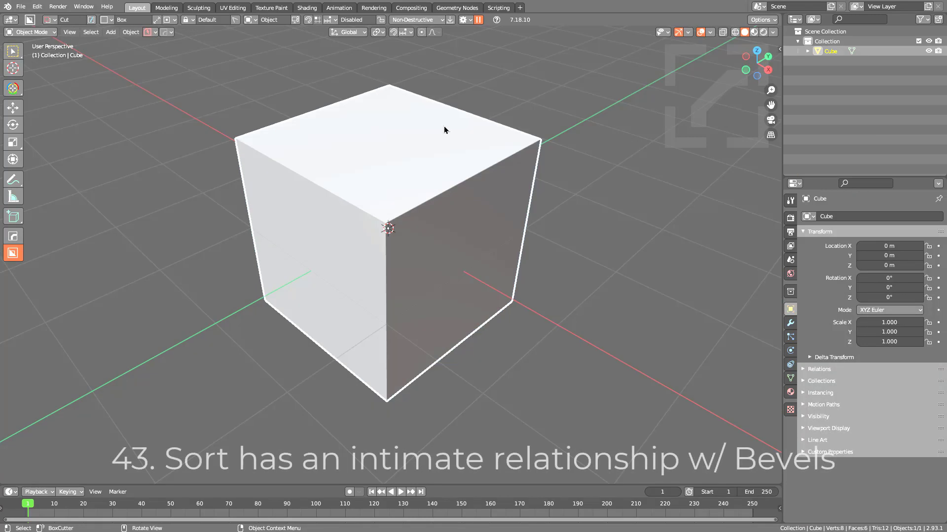
Step: Examine the bevel ignore options and Sort Depth in BoxCutter's Sort Modifiers settings
left_click(466, 20)
left_click(516, 81)
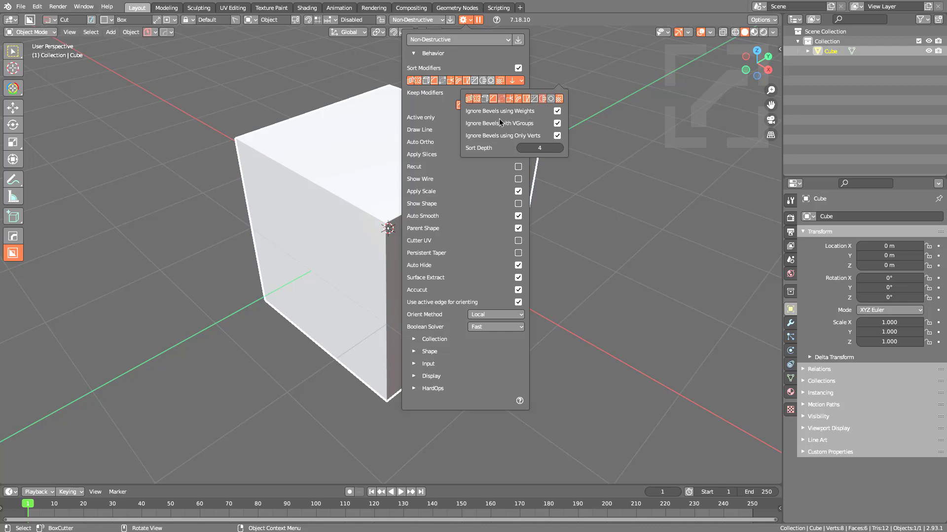
key("Escape")
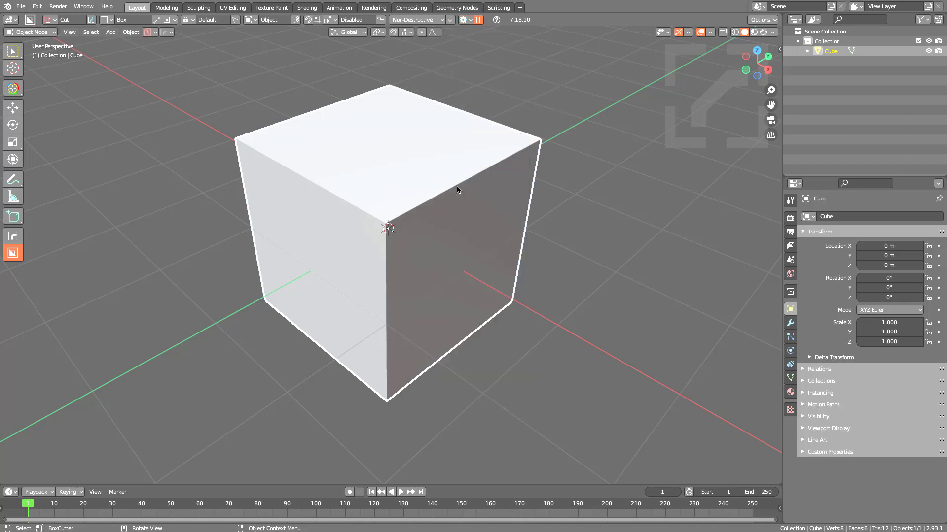
Step: Sharpen the new cube with the HardOps Sharpen operation
key("q")
left_click(396, 194)
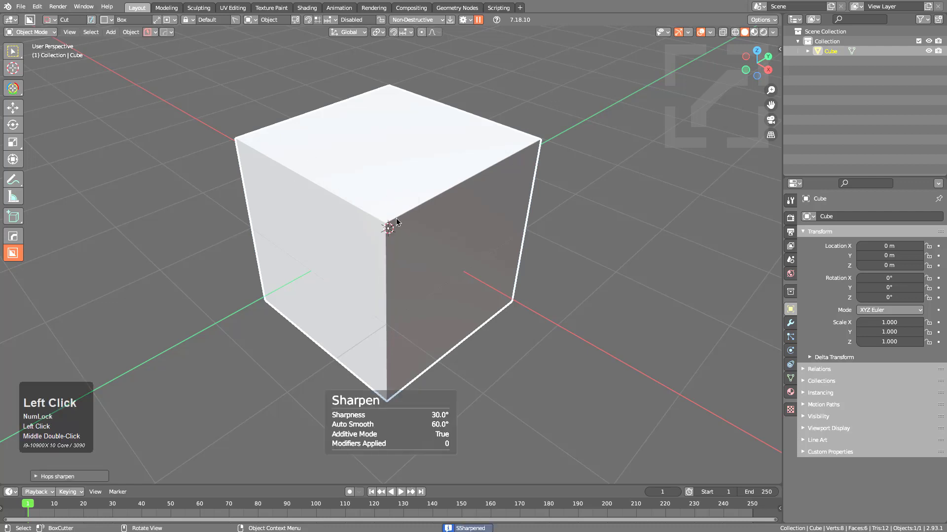
key("Tab")
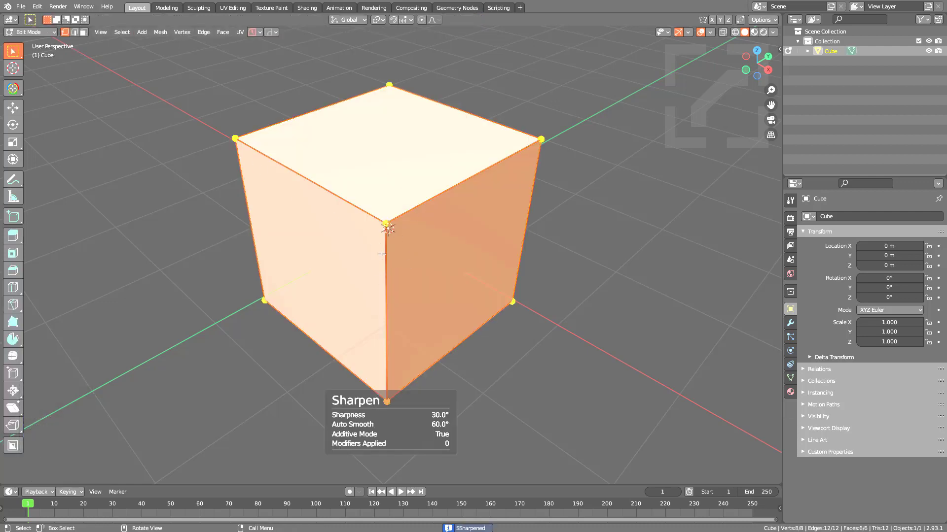
key("Tab")
Step: Add a 7-segment HardOps bevel about 0.41 m wide to the cube with the limit method set to Weight, and show its modifier settings
key("q")
left_click(445, 147)
scroll(446, 153, "up", 3)
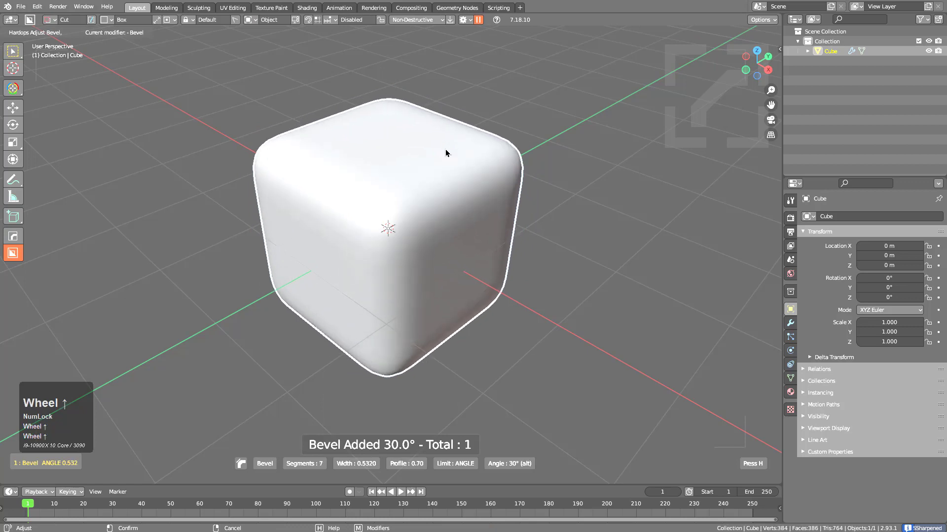
key("l")
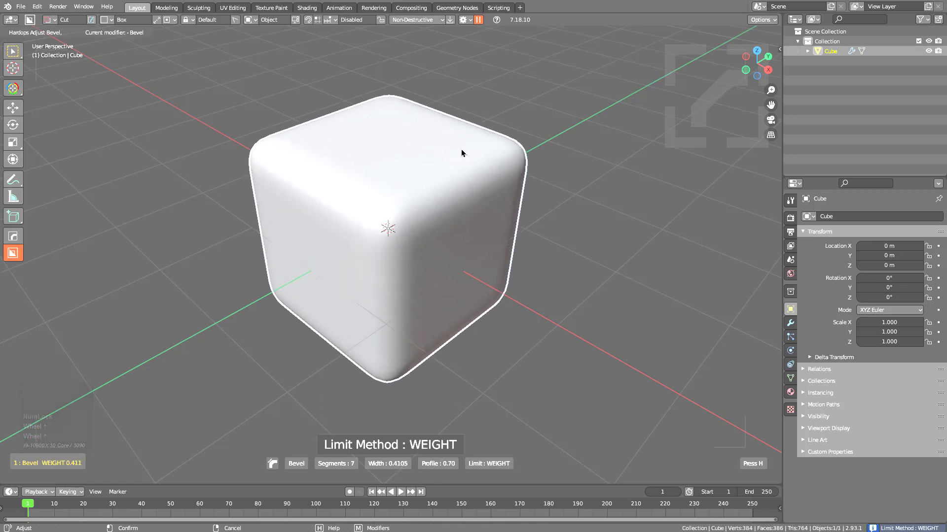
left_click(462, 153)
left_click(791, 323)
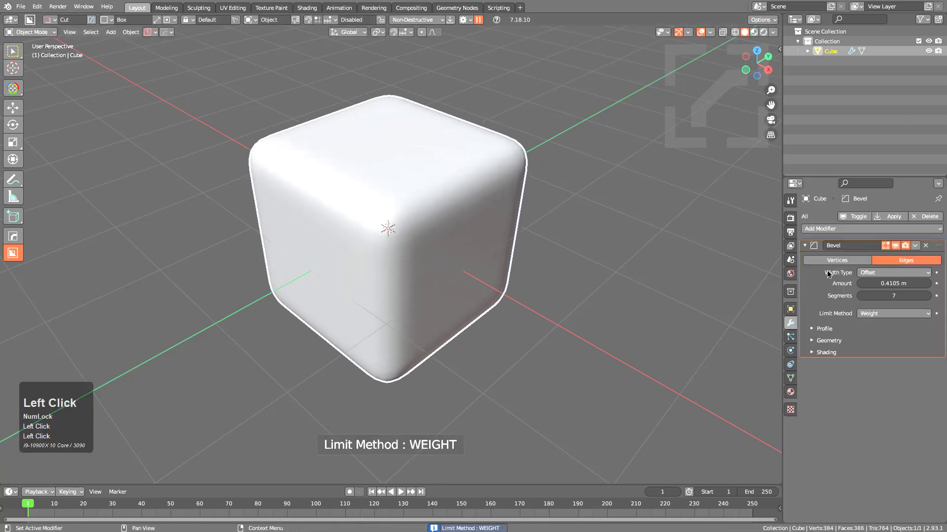
Step: Cut three box openings into the beveled cube: the upper front corner about 0.67 deep, the front face below it, and the upper side corner
left_click_drag(420, 148, 383, 270)
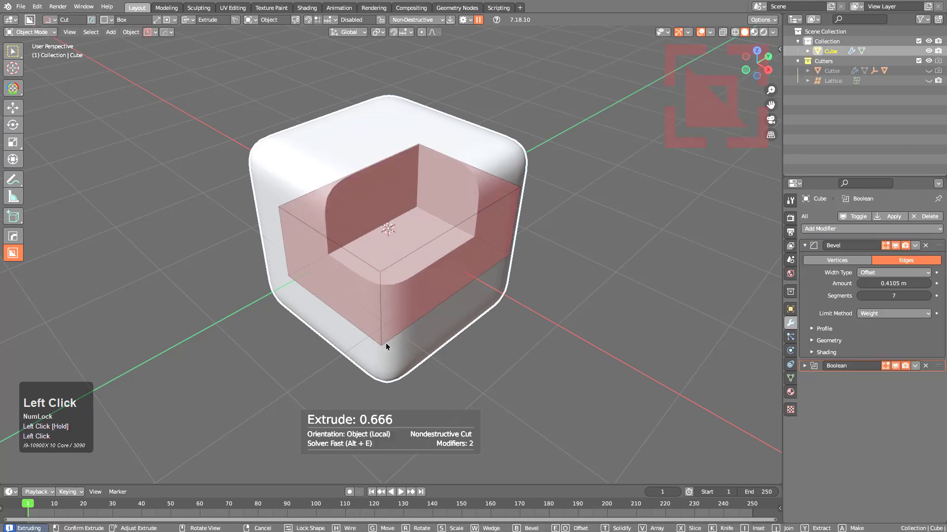
left_click_drag(438, 319, 347, 256)
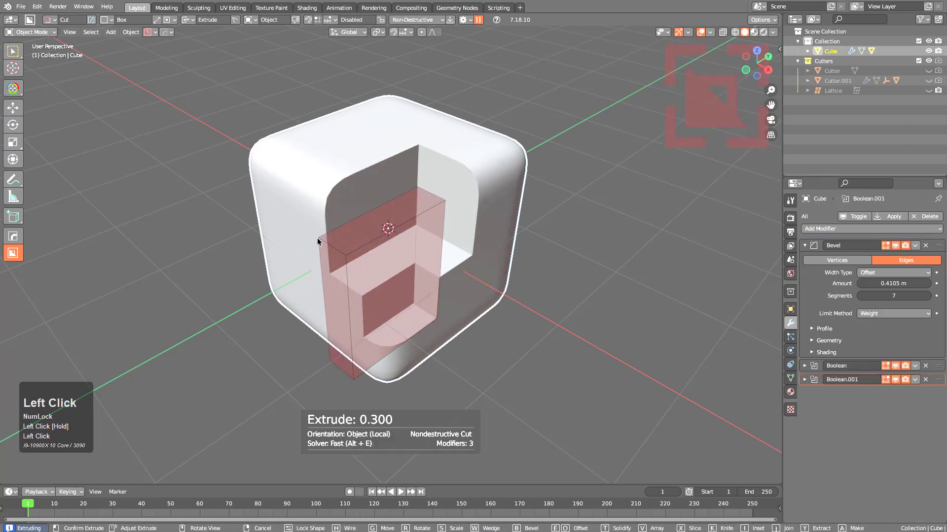
left_click(308, 229)
mouse_move(377, 148)
left_mouse_down()
mouse_move(282, 271)
mouse_move(220, 121)
left_mouse_up()
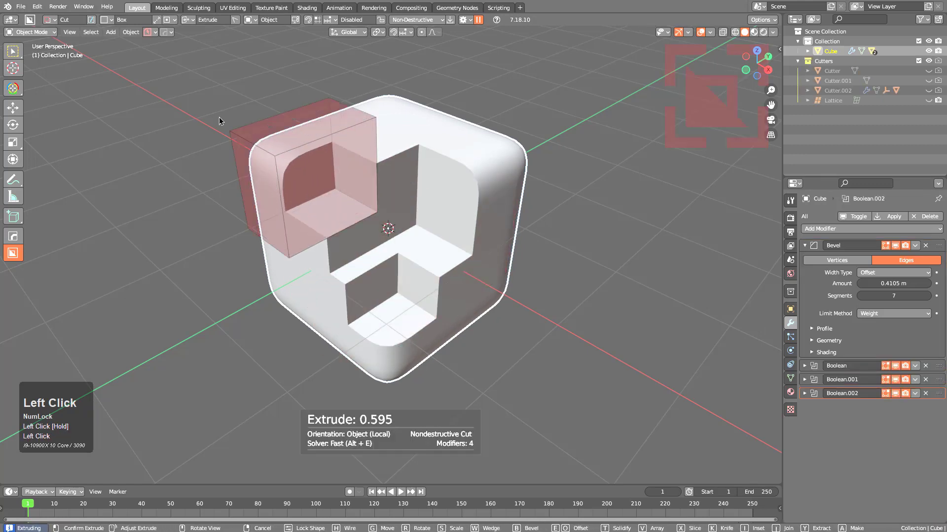
left_click(178, 102)
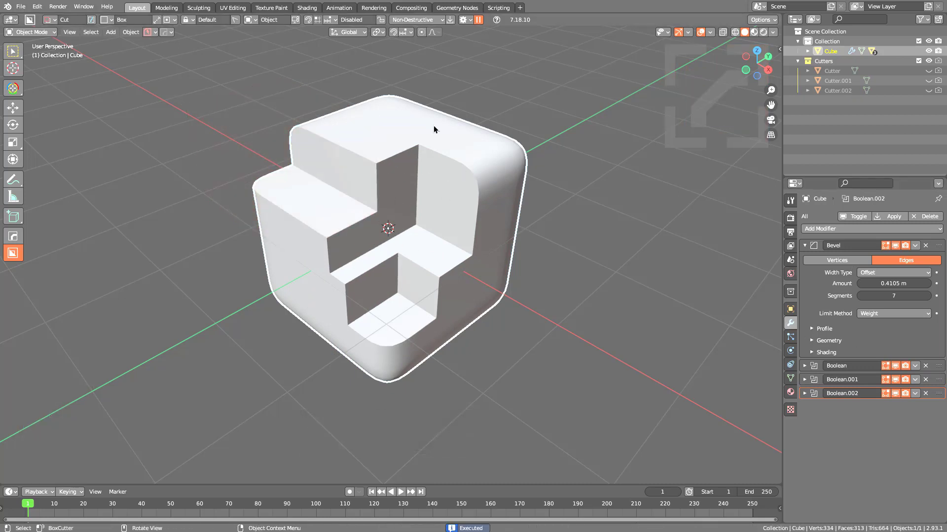
Step: Delete the beveled cube and add a plane at the origin
key("x")
left_click(458, 197)
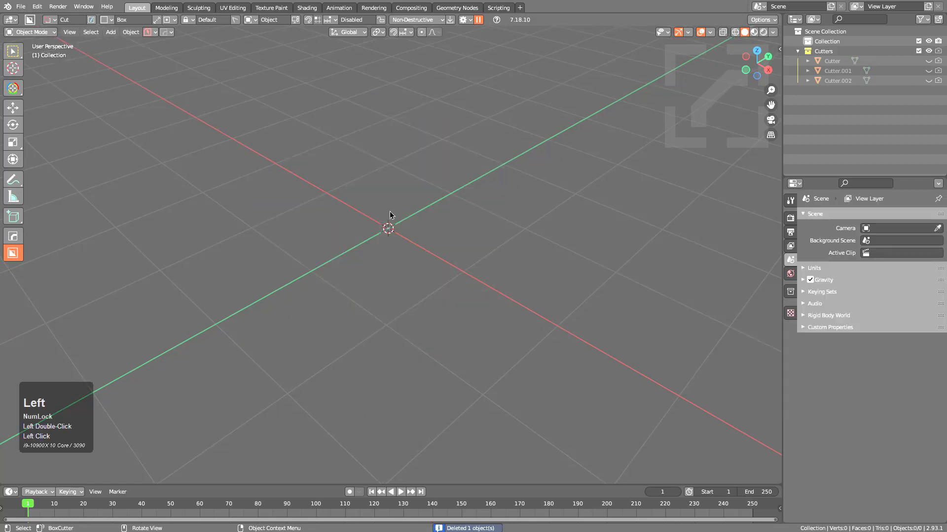
key("shift+a")
left_click(428, 222)
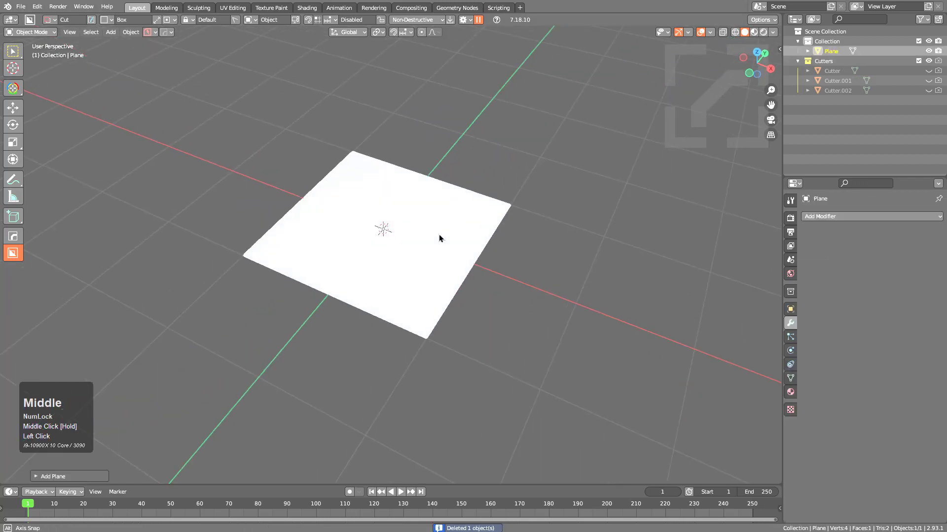
Step: Round the plane's front corner vertex with a HardOps vertex bevel of 11 segments and about 0.71 m width
key("Tab")
left_click(430, 345)
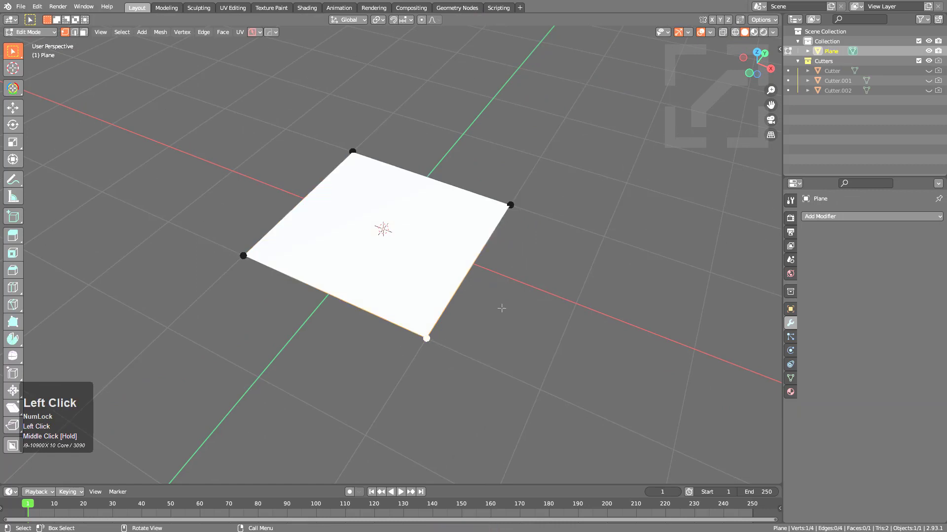
key("q")
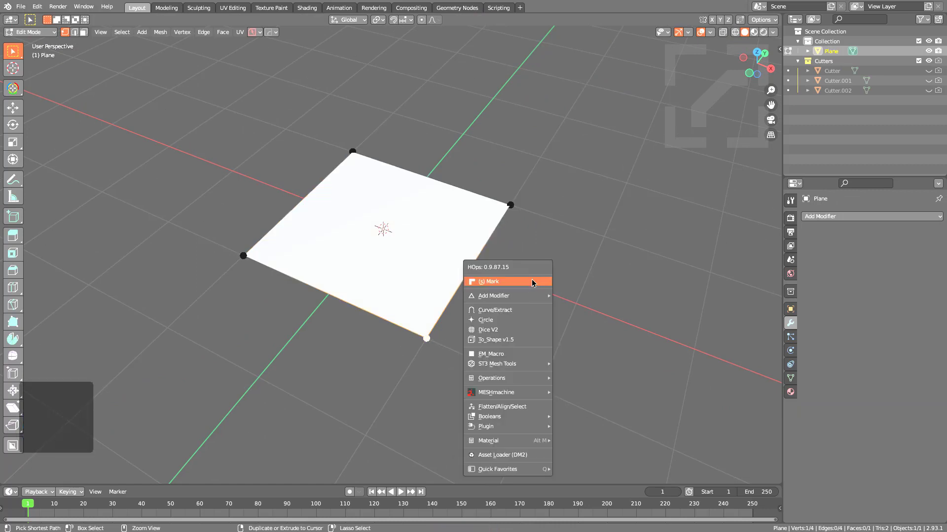
left_click(530, 283)
scroll(434, 282, "up", 3)
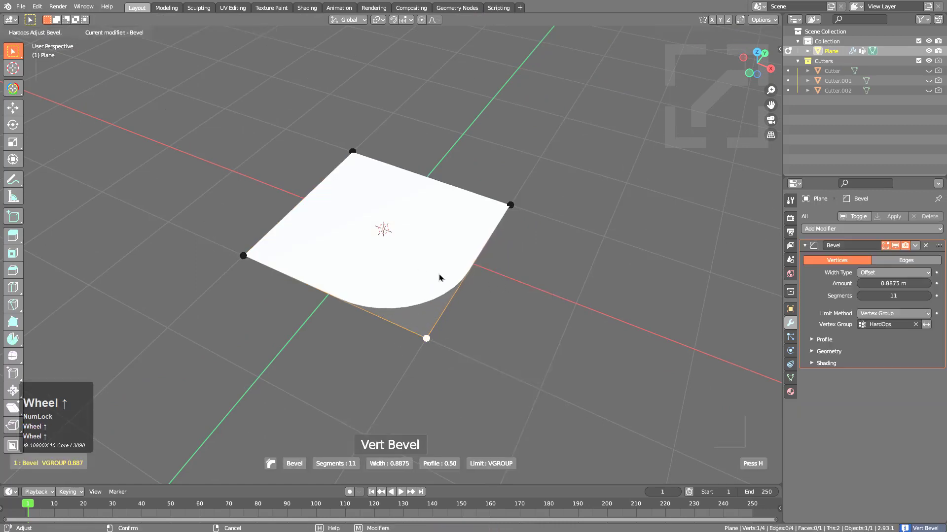
left_click(444, 272)
key("Tab")
middle_click_drag(445, 272, 467, 294)
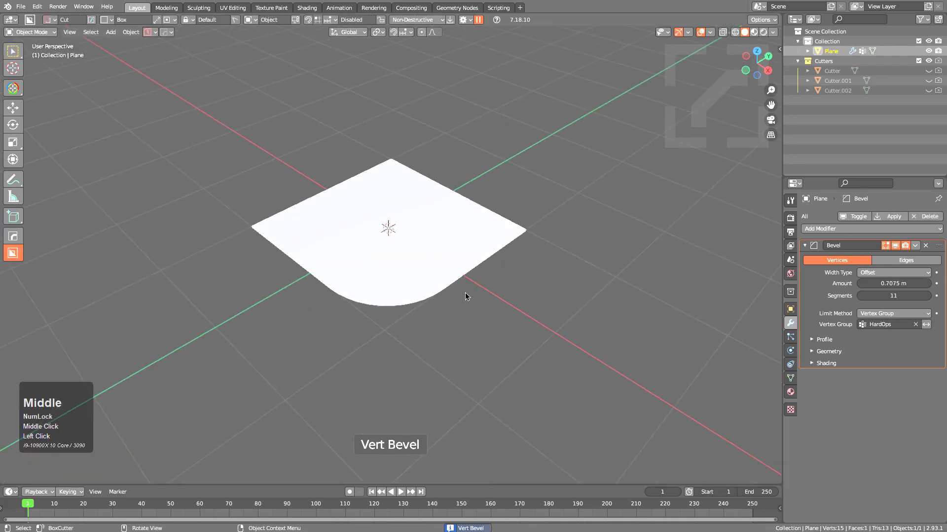
Step: Thicken the rounded plane into a tall block with a Solidify modifier and sharpen it with HardOps
key("q")
left_click(410, 264)
scroll(624, 283, "up", 2)
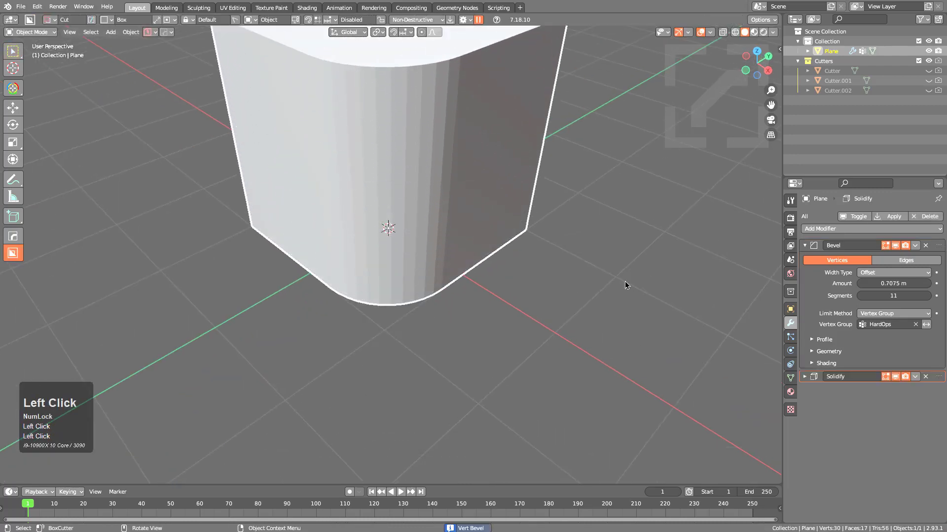
scroll(423, 191, "down", 3)
key("q")
left_click(413, 186)
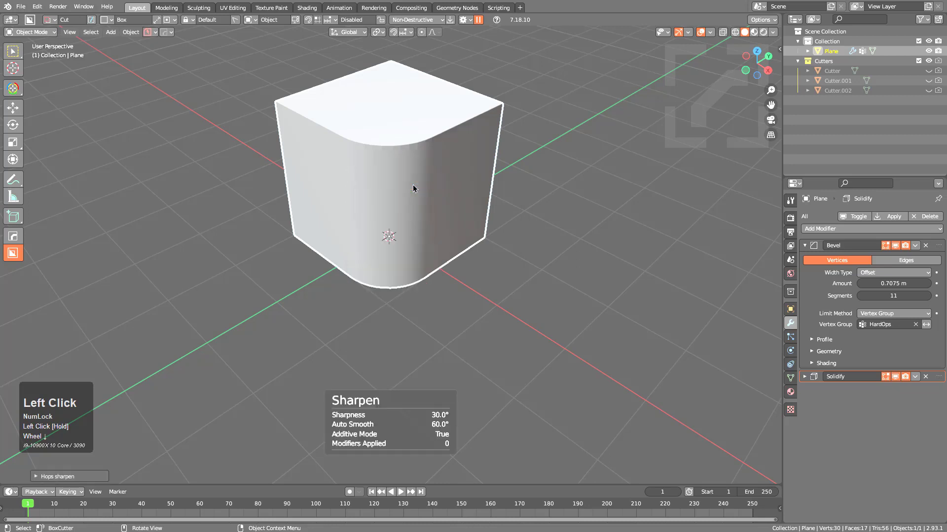
middle_click_drag(413, 186, 386, 178)
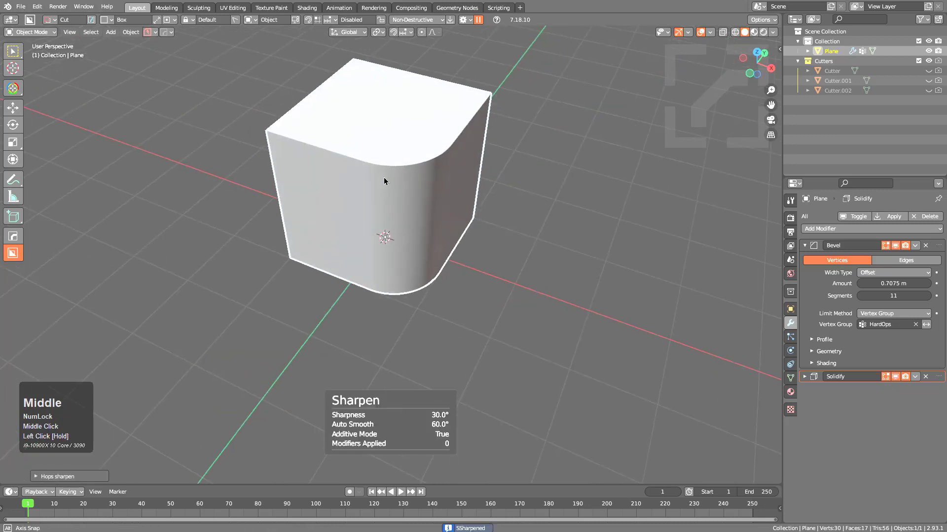
Step: Check the Sort Modifiers options and cut a box inset about 1.88 deep around the block's rounded corner, with the cutter beveled about 0.25 wide
left_click(463, 20)
left_click(516, 84)
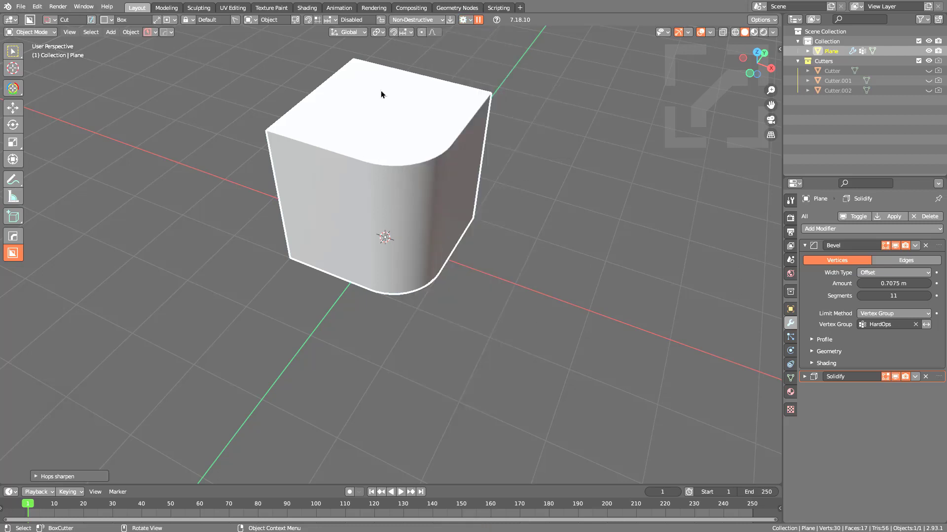
mouse_move(381, 91)
left_mouse_down()
mouse_move(386, 188)
mouse_move(439, 232)
left_mouse_up()
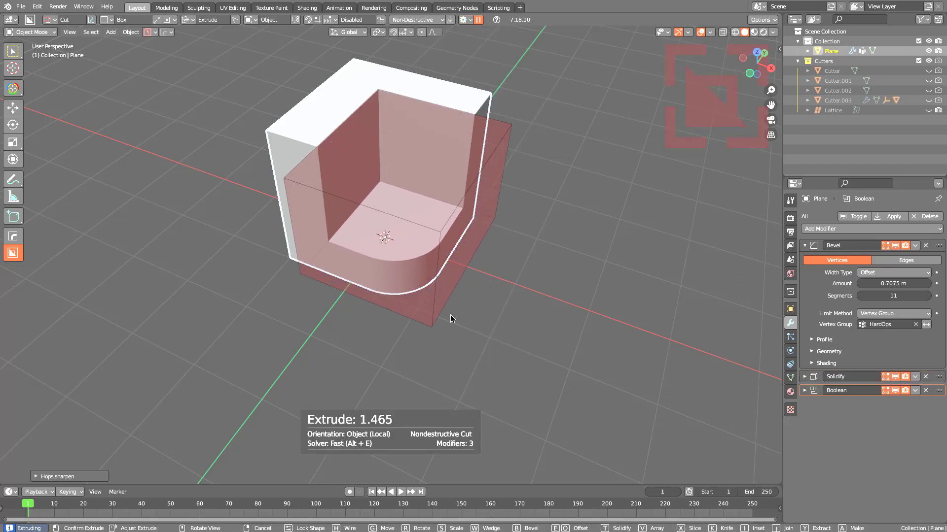
key("i")
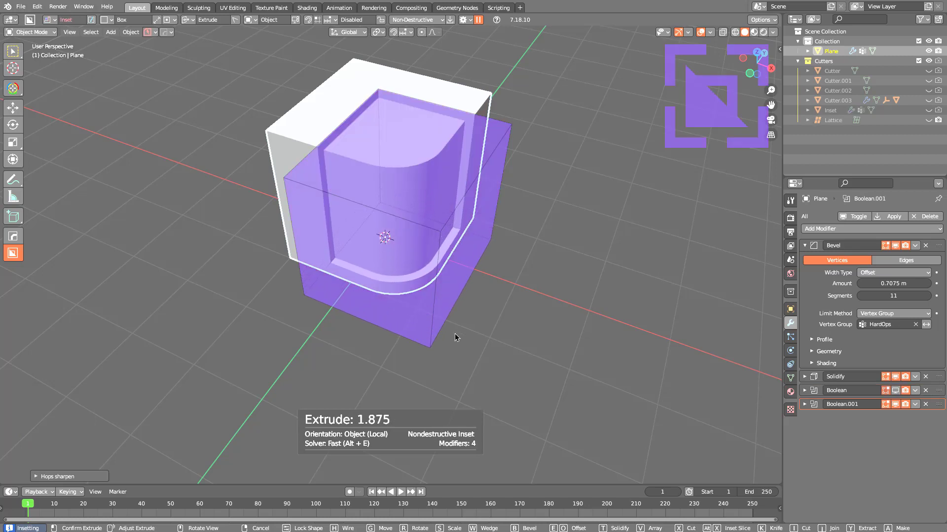
key("b")
scroll(511, 312, "up", 3)
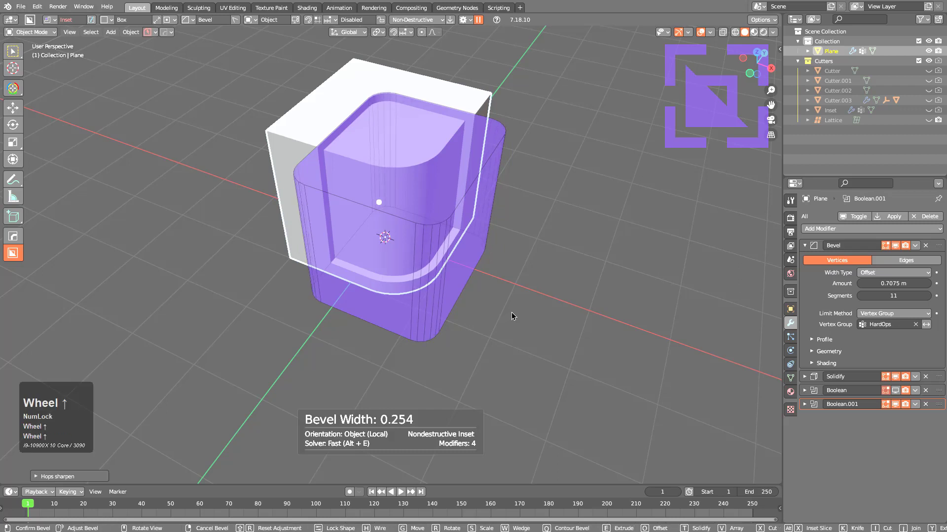
left_click(513, 314)
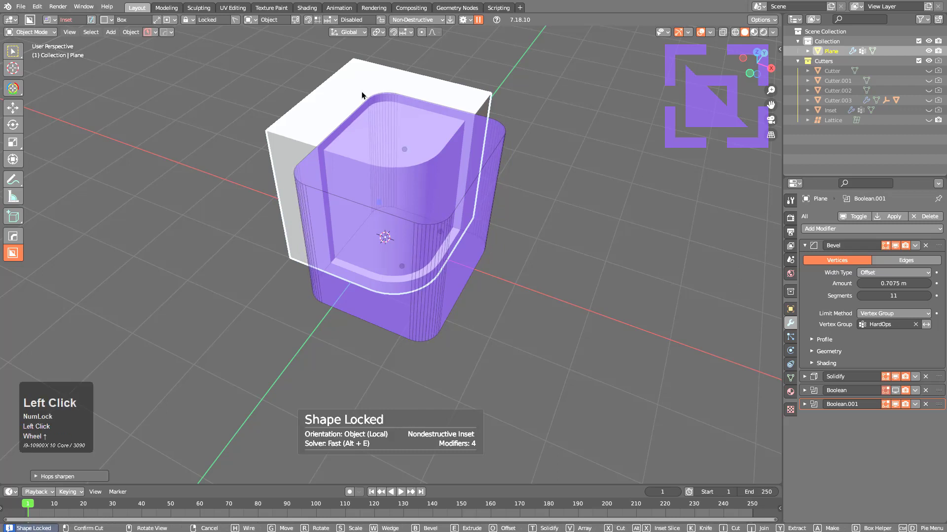
left_click(323, 200)
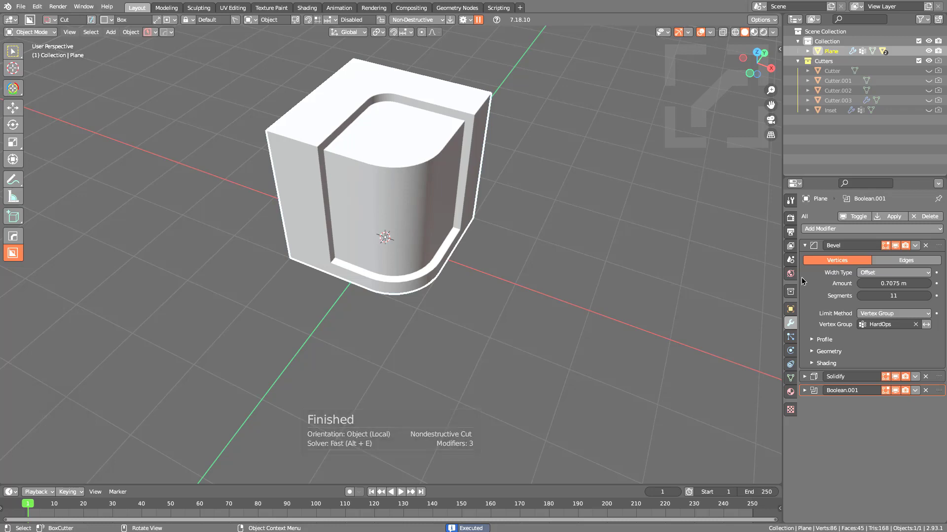
Step: Move the vertex Bevel modifier below the Boolean in the stack, and return it to the top
left_click_drag(938, 248, 938, 385)
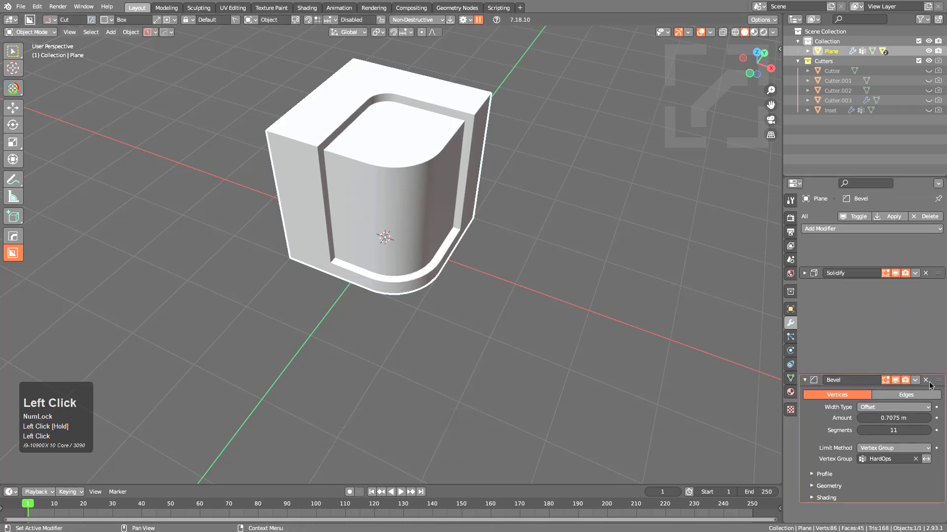
middle_click_drag(522, 200, 365, 173)
mouse_move(937, 273)
left_mouse_down()
mouse_move(938, 234)
mouse_move(939, 245)
left_mouse_up()
middle_click_drag(396, 208, 341, 180)
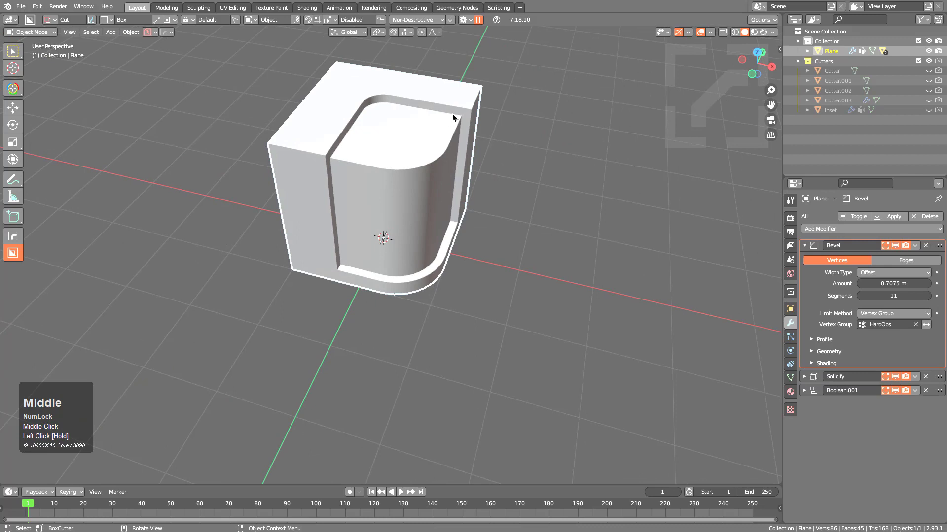
Step: Examine the BoxCutter Sort Modifiers options for ignoring bevels that use weights, vertex groups or only vertices
scroll(452, 118, "down", 2)
left_click(463, 19)
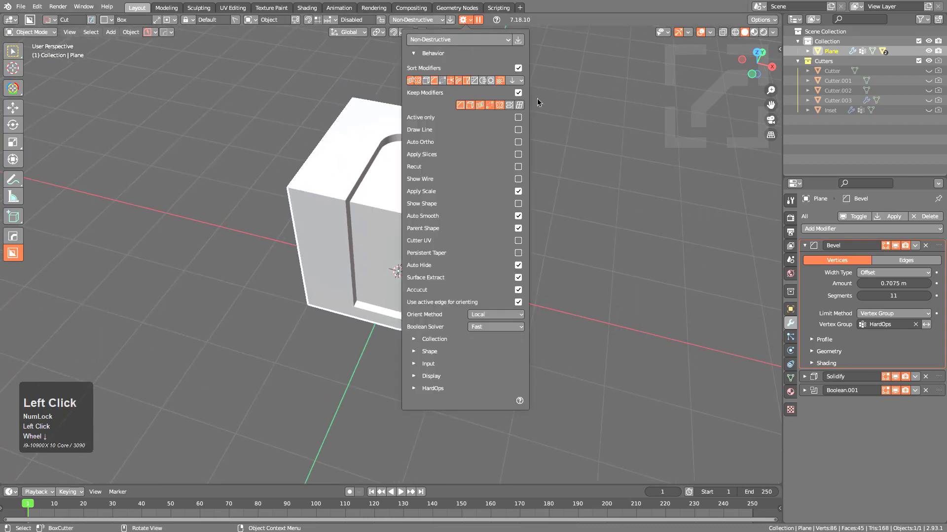
left_click(521, 82)
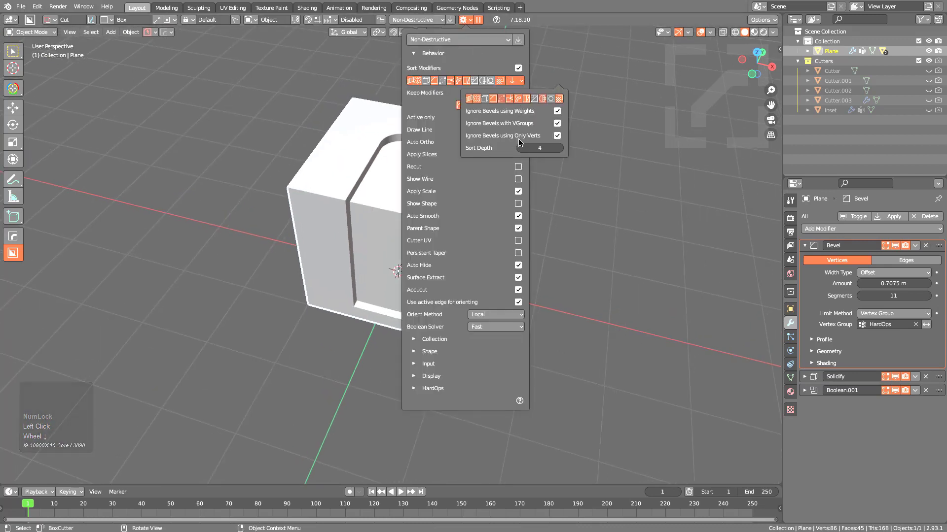
Step: Delete the inset block and add a new plane at the origin
key("x")
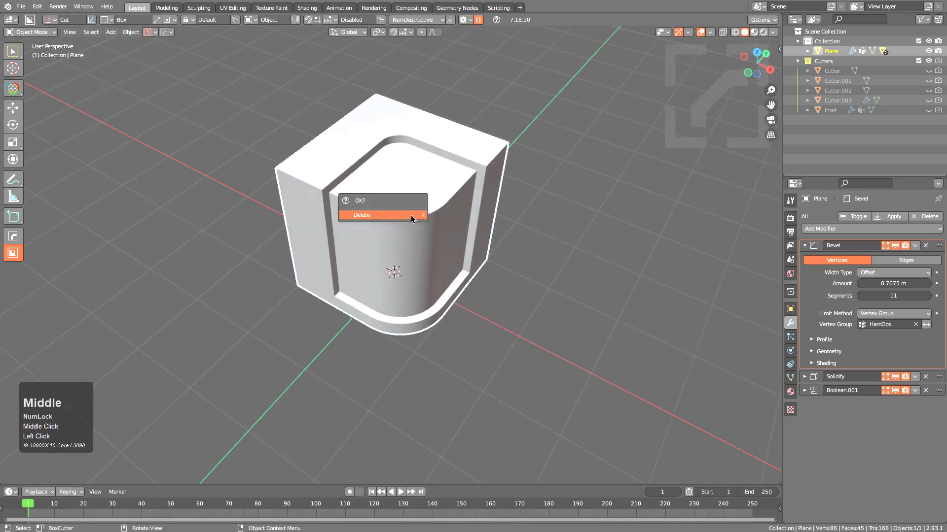
left_click(411, 217)
key("shift+a")
mouse_move(410, 215)
left_click(439, 230)
scroll(459, 222, "up", 3)
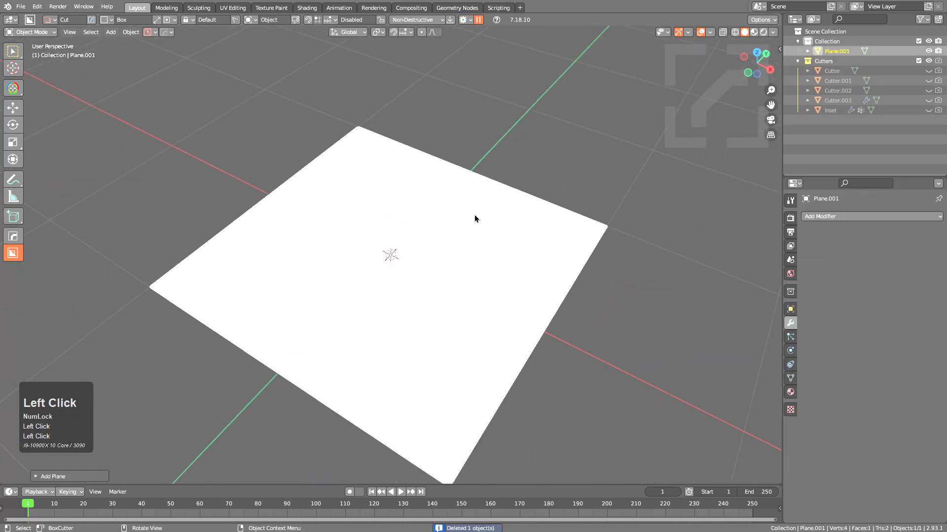
Step: Round all four corners of the plane with a HardOps vertex bevel of 11 segments and about 0.36 m width
scroll(476, 217, "down", 1)
key("q")
left_click(480, 209)
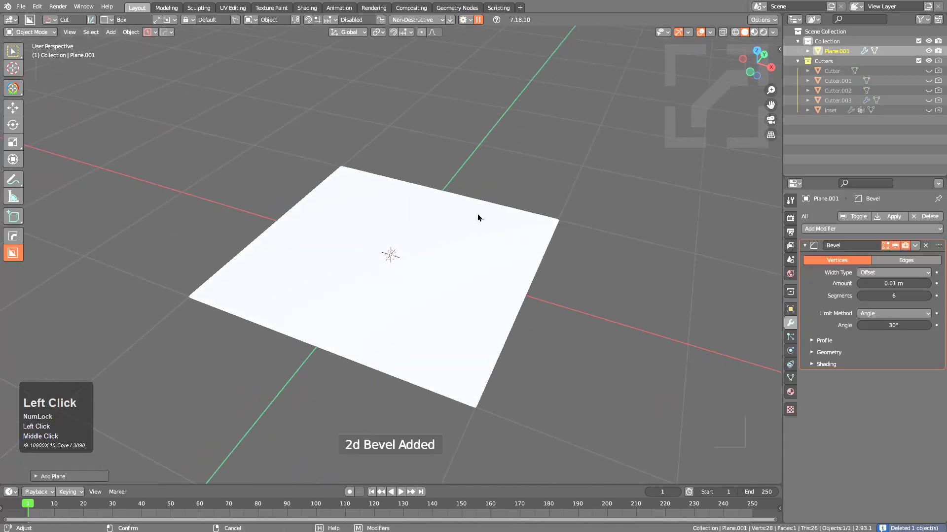
scroll(427, 225, "up", 4)
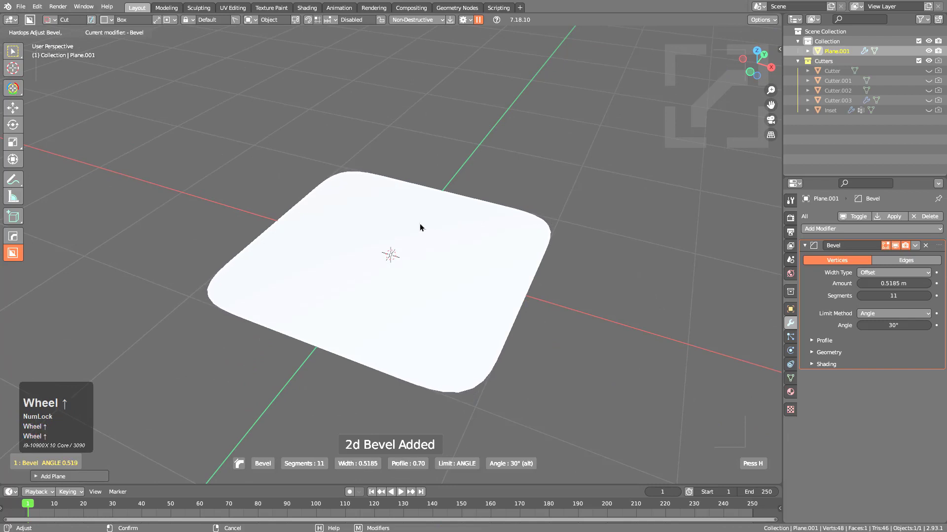
left_click(438, 233)
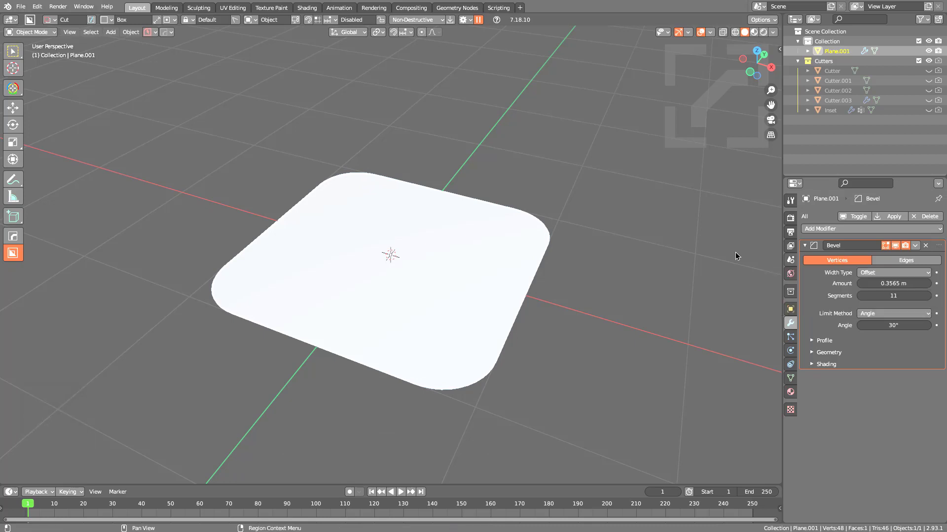
Step: Thicken the rounded plane into a tall block with a HardOps Solidify modifier
key("q")
left_click(472, 261)
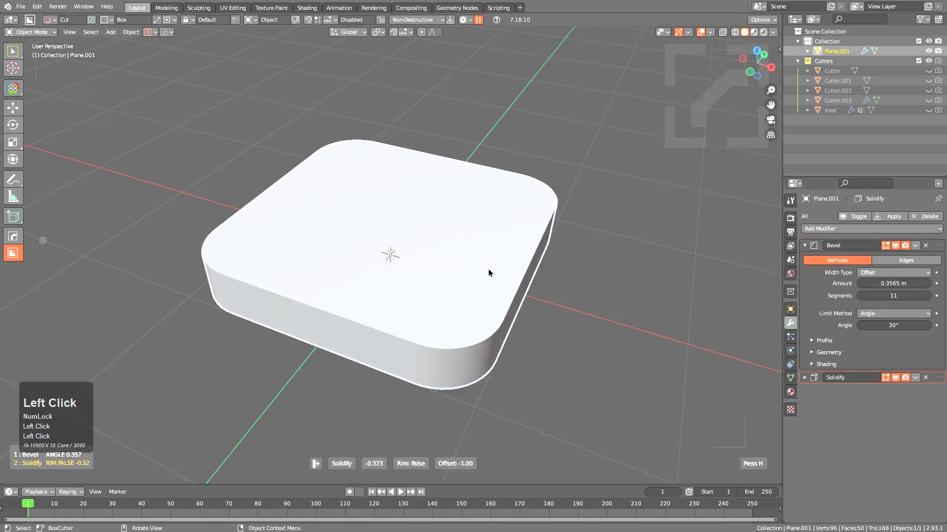
scroll(463, 236, "down", 3)
middle_click_drag(464, 236, 382, 246)
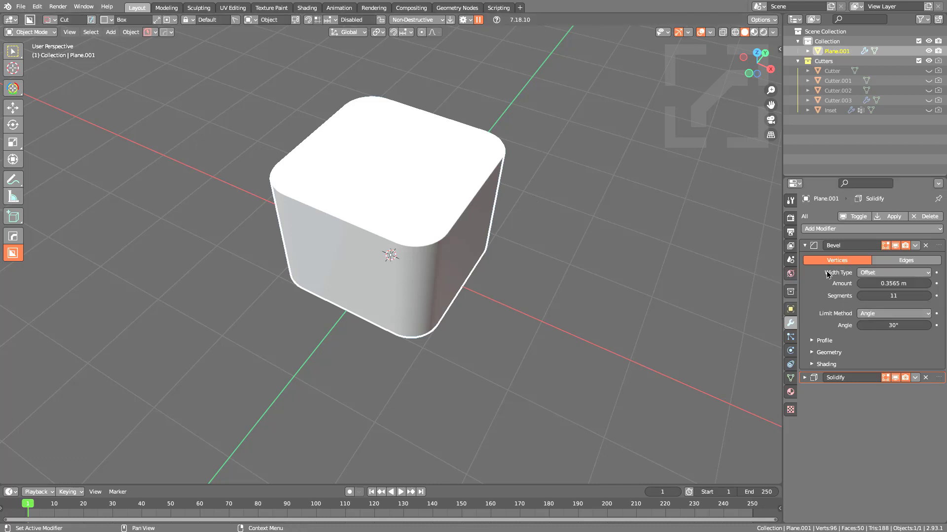
Step: Cut a box inset around the block's front rounded corner with BoxCutter, starting from the top face
scroll(400, 217, "up", 3)
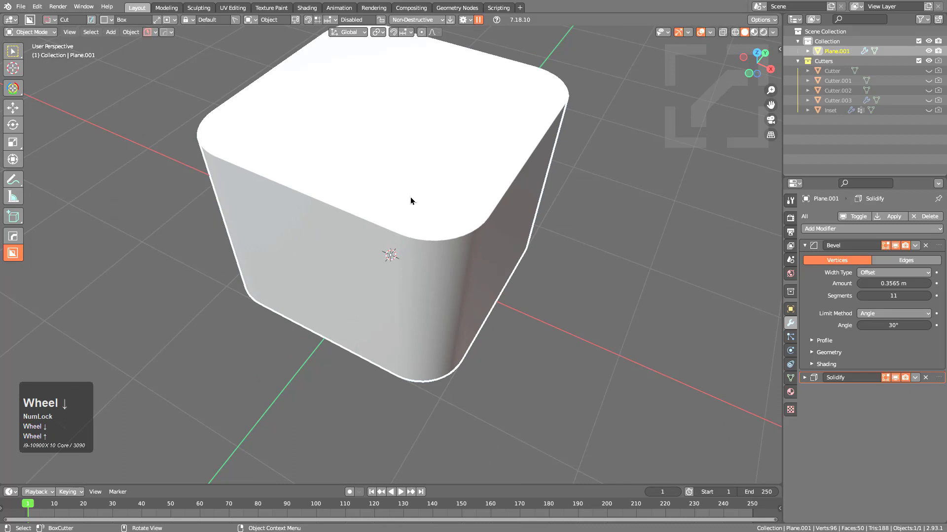
scroll(411, 201, "down", 2)
left_click_drag(401, 127, 445, 335)
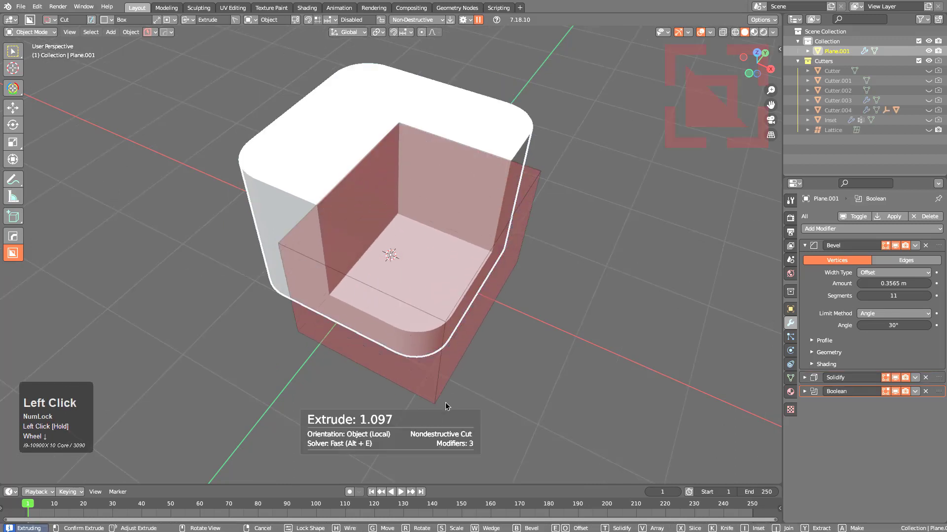
left_click_drag(445, 406, 451, 390)
key("i")
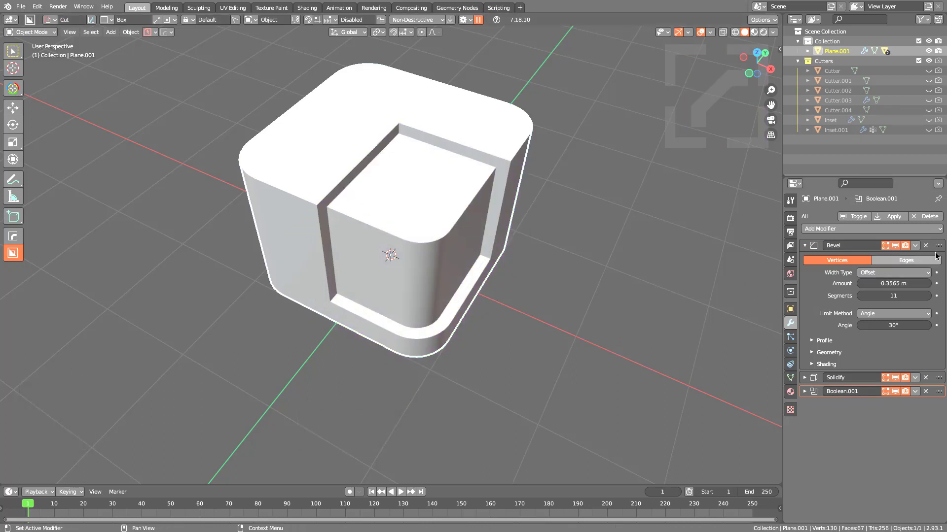
Step: Try the Bevel modifier at the end of the stack, restore it to first place, and check the Sort Modifiers settings
left_click_drag(939, 246, 935, 402)
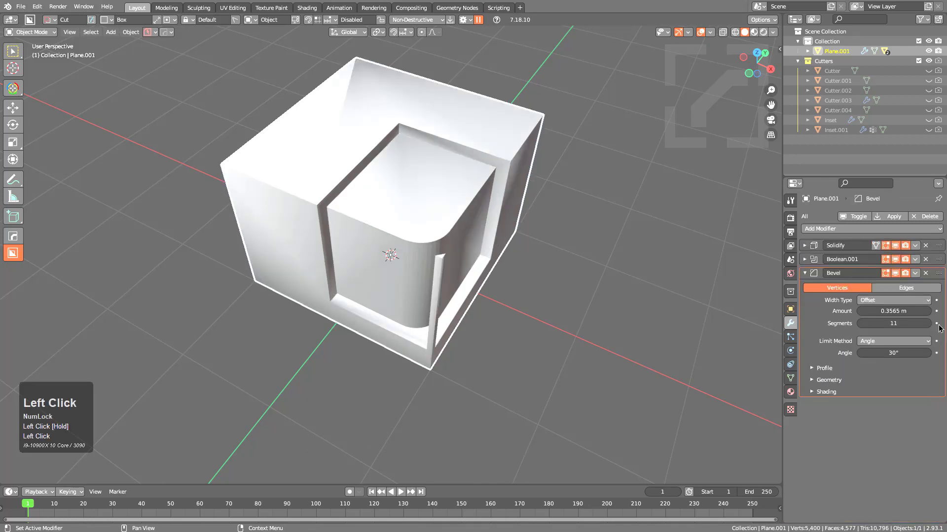
left_click_drag(941, 276, 939, 246)
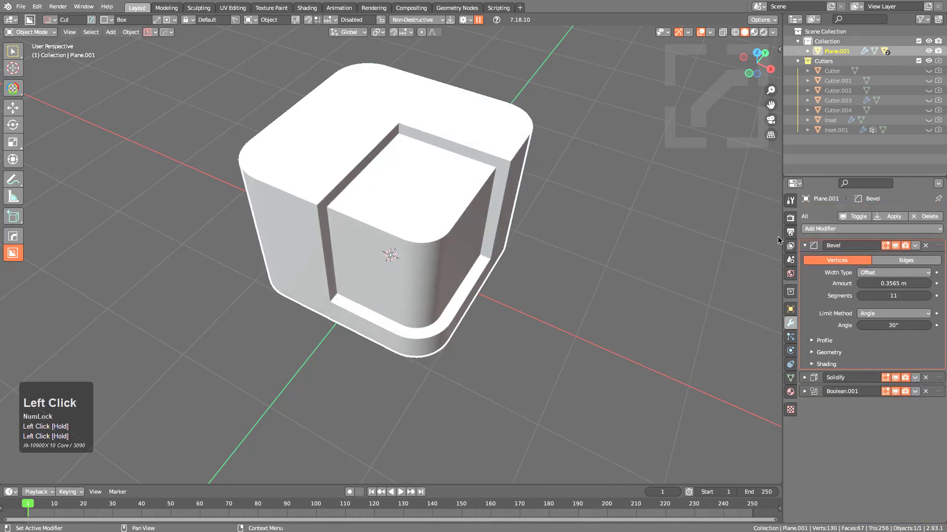
left_click(463, 20)
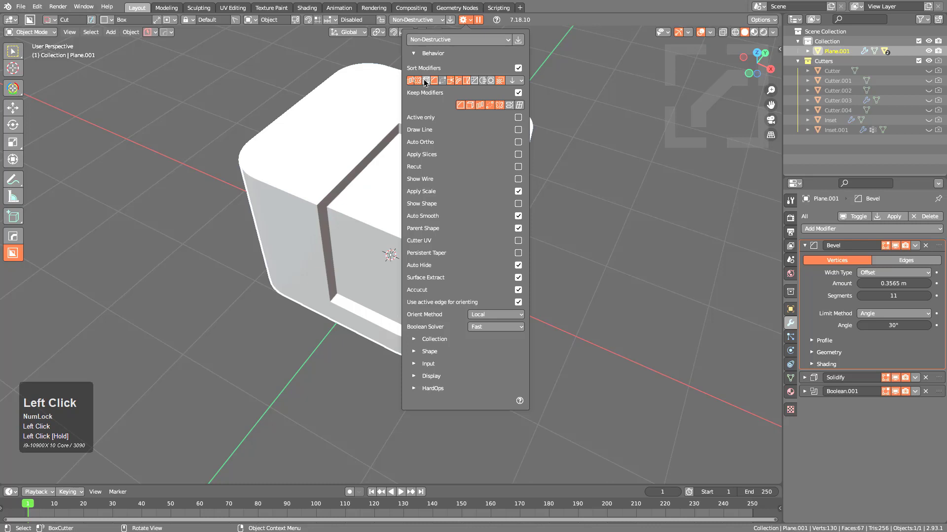
mouse_move(511, 82)
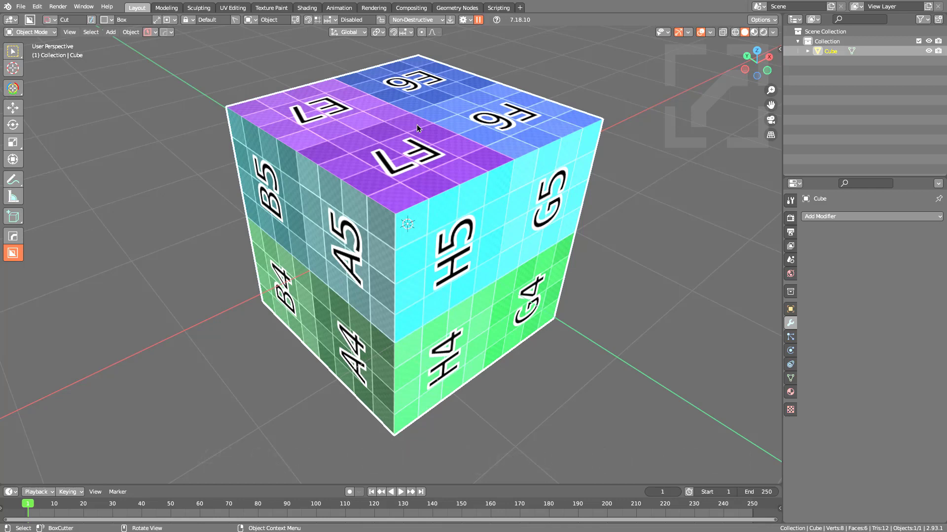
Step: Cut a box out of the UV-textured cube's top front corner with BoxCutter
mouse_move(416, 98)
left_mouse_down()
mouse_move(399, 150)
mouse_move(397, 295)
left_mouse_up()
left_click(414, 386)
middle_click_drag(414, 387, 482, 159)
middle_click_drag(445, 264, 438, 214)
scroll(437, 214, "down", 1)
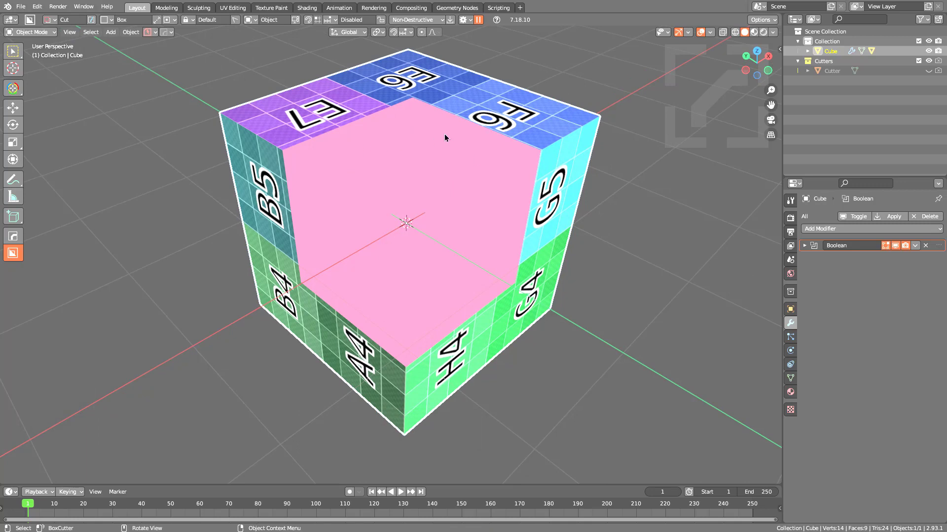
Step: Reveal the cube's boolean cutter with HardOps Ever Scroll and open the cutter's mesh for editing
key("q")
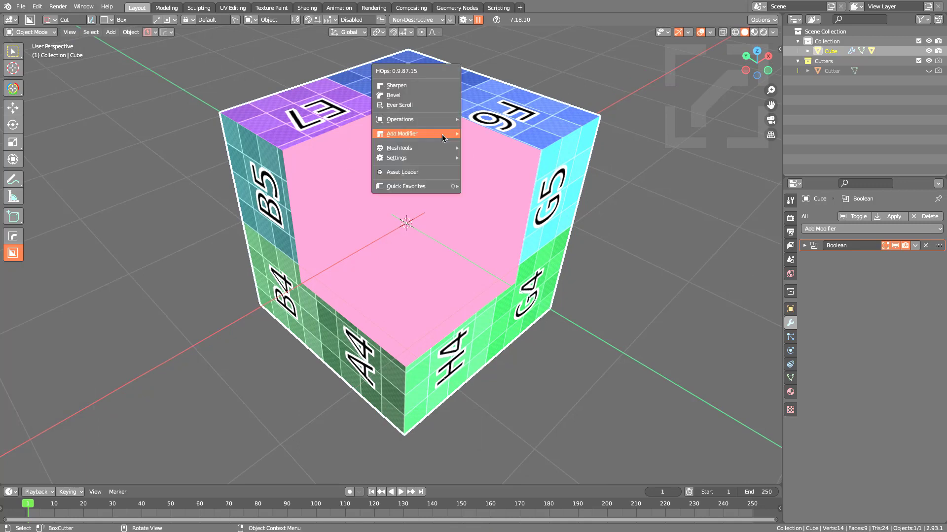
left_click(434, 106)
left_click(285, 151)
key("Tab")
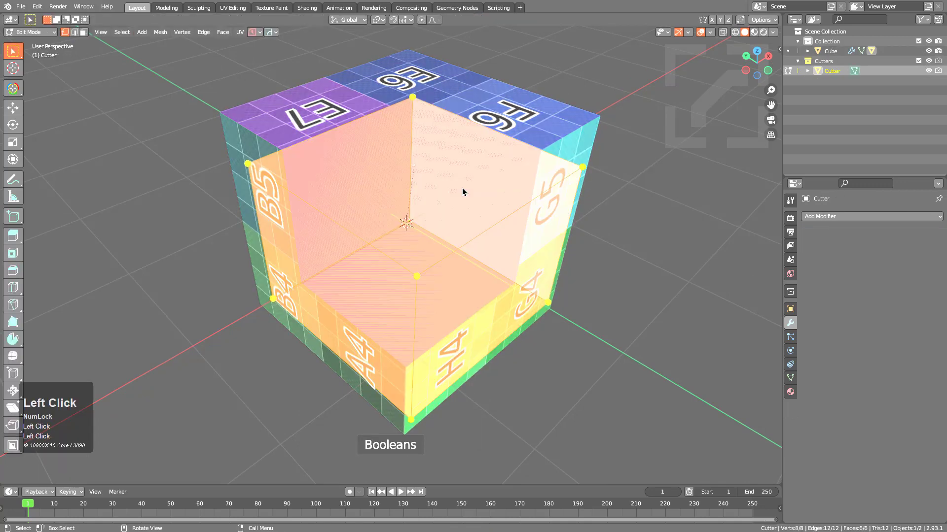
Step: Unwrap the whole cutter with Smart UV Project using the default options, and return to Object Mode with the cube selected
key("u")
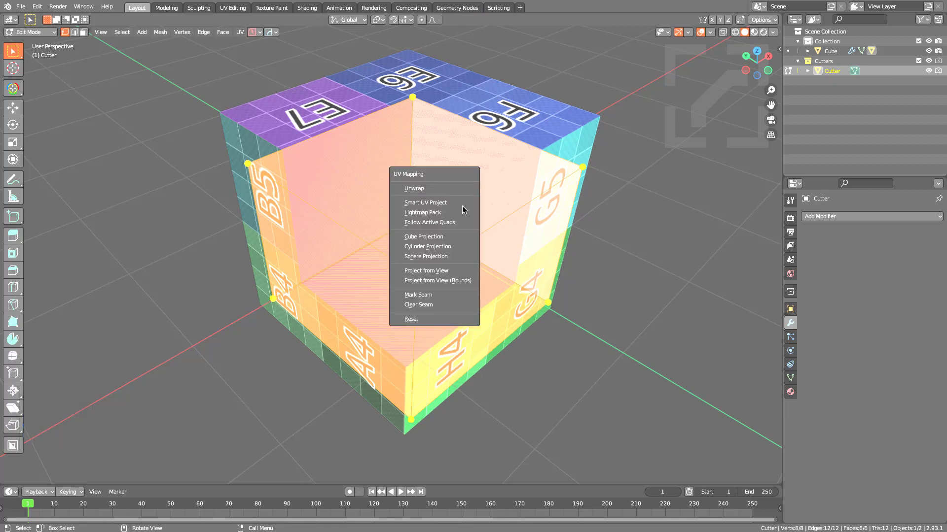
left_click(436, 288)
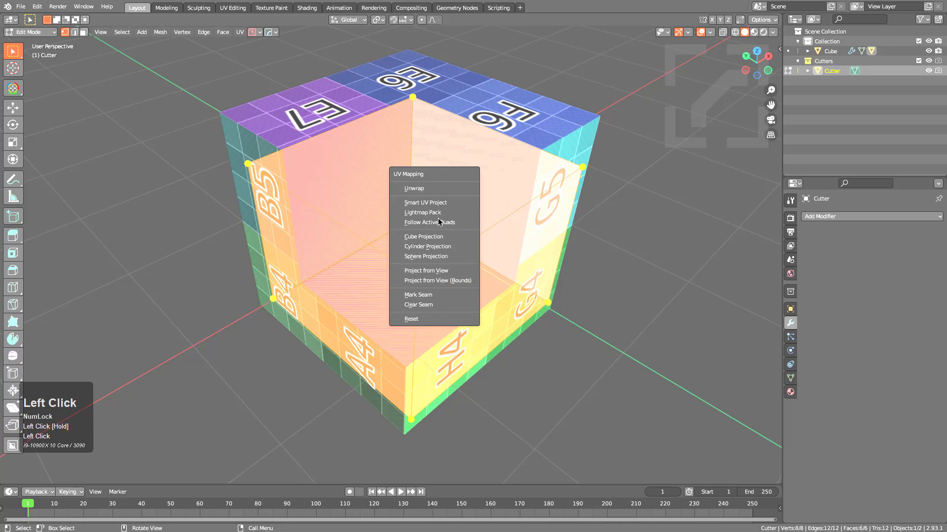
left_click(440, 206)
left_click(434, 283)
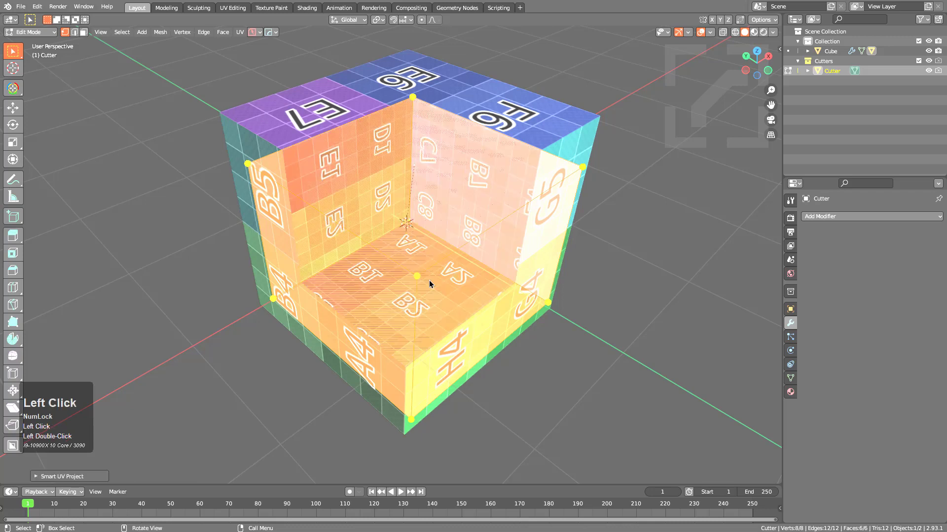
key("Tab")
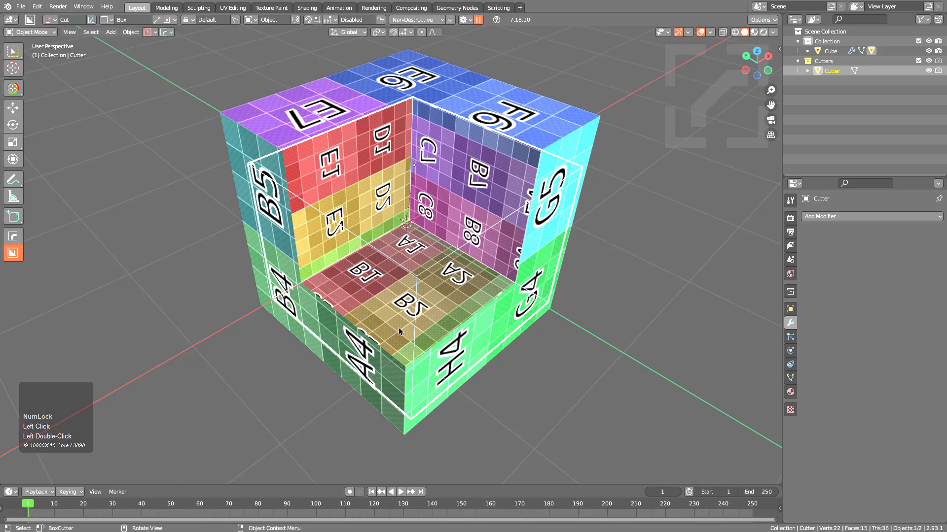
left_click(450, 271)
left_click(466, 254)
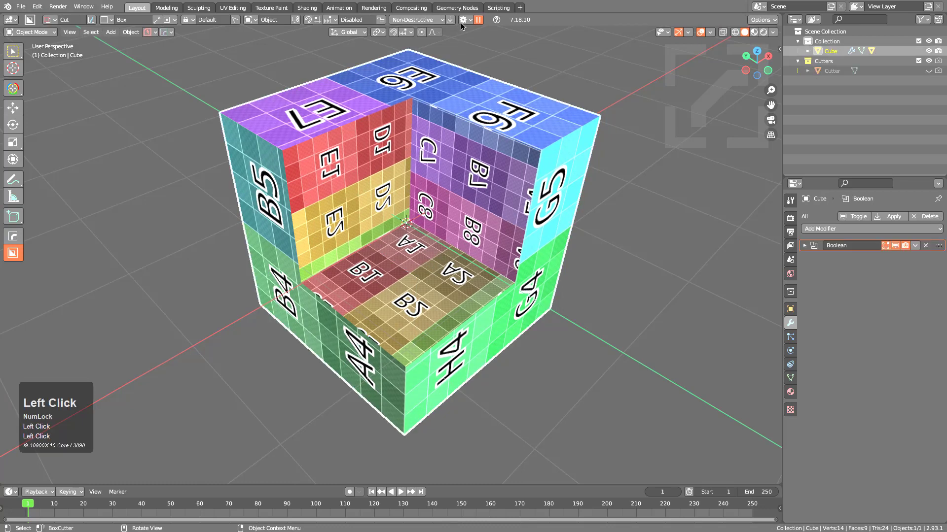
Step: Enable Cutter UV in the BoxCutter behavior settings and cut a box about 1.02 deep into the cube's G5/H4 side
left_click(462, 20)
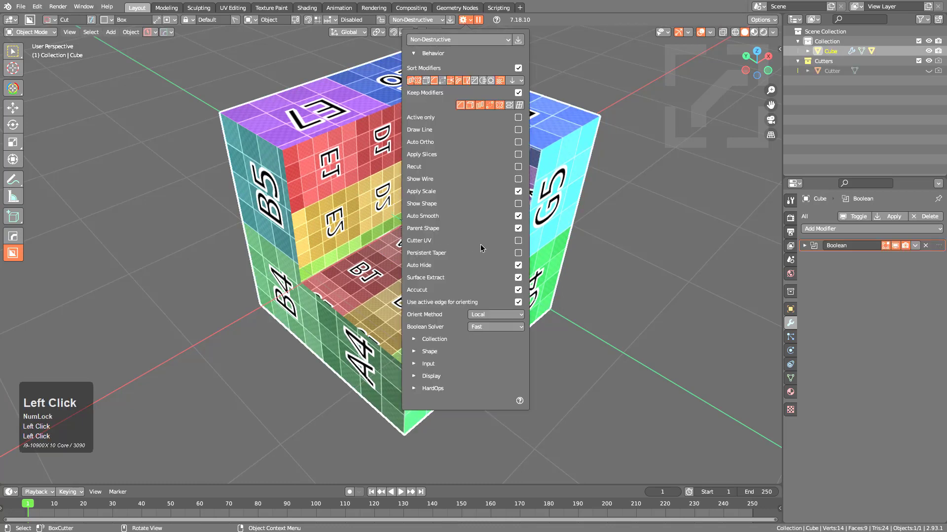
left_click(519, 241)
middle_click_drag(567, 246, 558, 188)
mouse_move(559, 185)
left_mouse_down()
mouse_move(515, 256)
mouse_move(382, 388)
mouse_move(370, 346)
left_mouse_up()
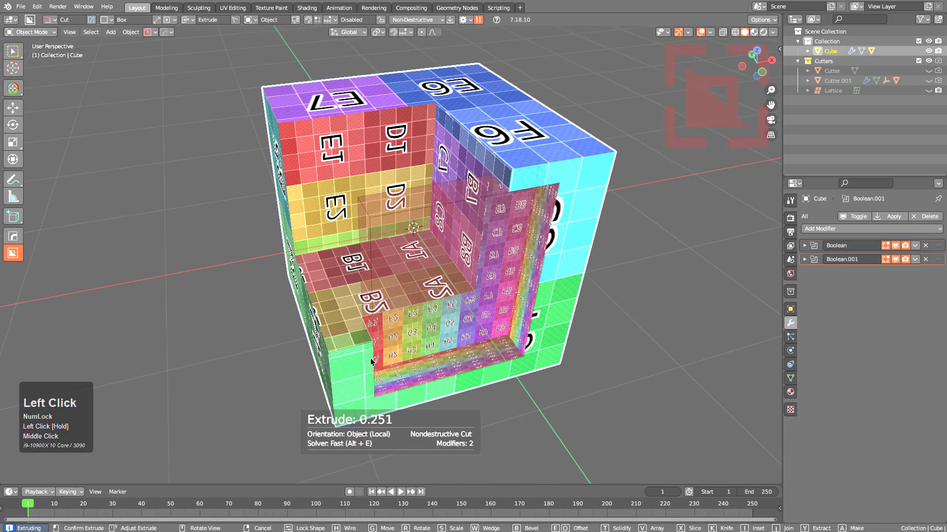
left_click(359, 306)
middle_click_drag(359, 310, 367, 276)
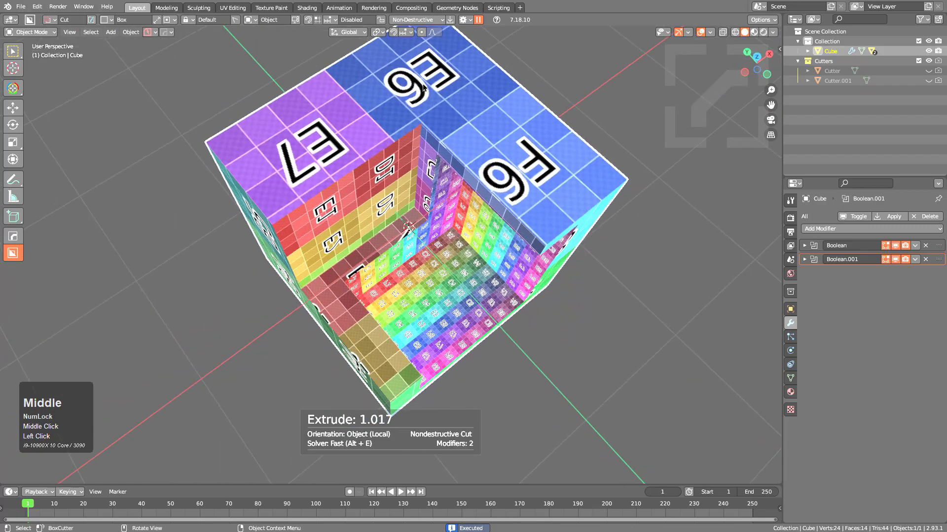
Step: Cut another box down into the cube's top face, overlapping the open corner
left_click_drag(301, 147, 535, 276)
left_click_drag(406, 325, 390, 315)
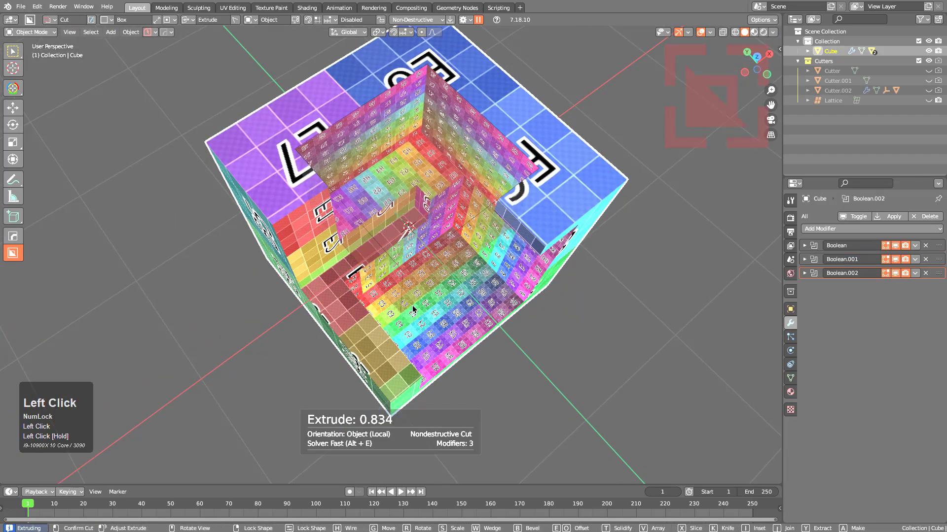
scroll(345, 305, "down", 3)
left_click(325, 290)
Step: Cut a box about 1.01 by 1.35 and 0.65 deep into the cube's B4/A4 side
left_click_drag(325, 290, 410, 170)
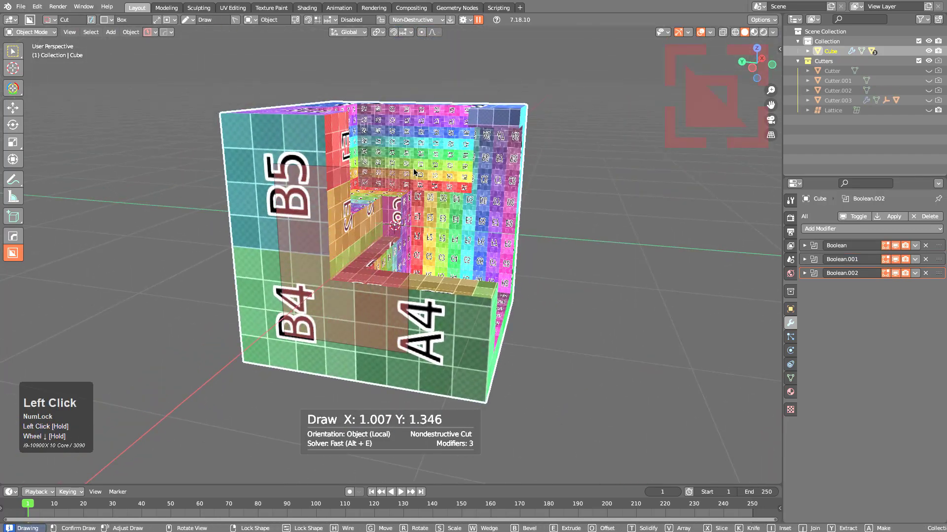
left_click(424, 197)
mouse_move(424, 197)
middle_mouse_down()
mouse_move(430, 189)
mouse_move(410, 181)
middle_mouse_up()
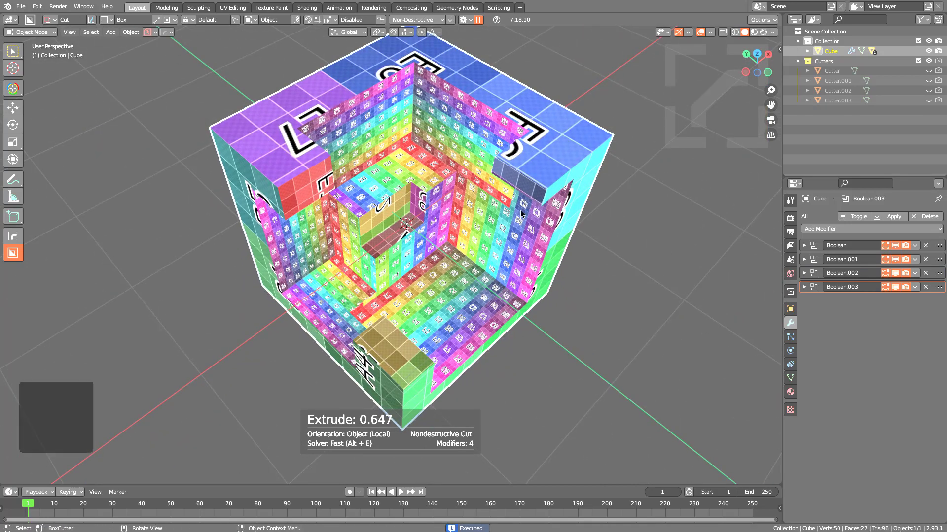
Step: Cut a box about 0.69 deep into the top face, between the previous top cut and the G5 side
middle_click_drag(519, 210, 552, 98)
mouse_move(552, 99)
left_mouse_down()
mouse_move(498, 162)
mouse_move(480, 227)
left_mouse_up()
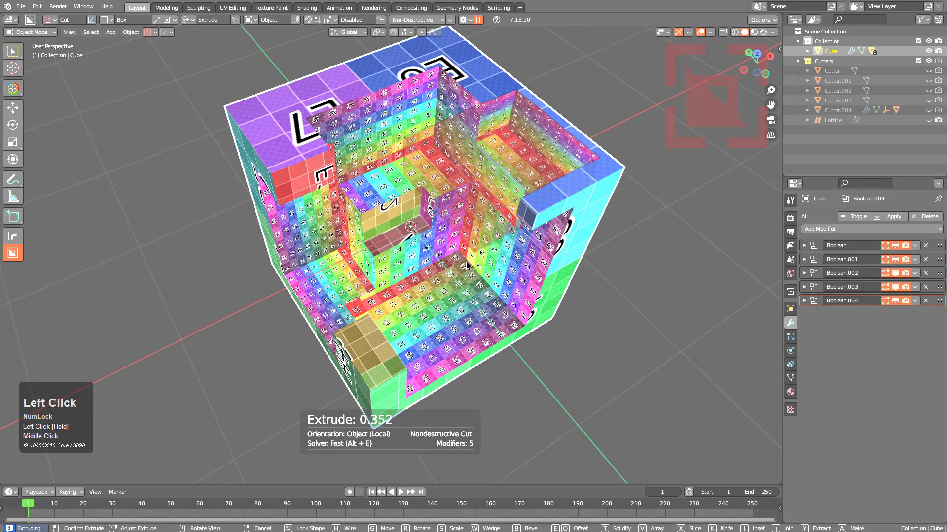
left_click_drag(472, 282, 472, 276)
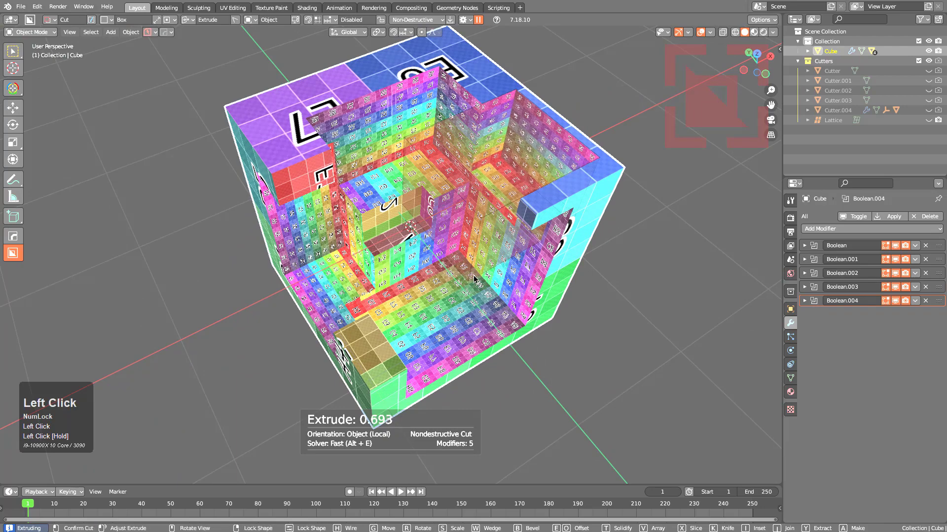
Step: Cut a further box about 1.31 deep through the cube and orbit around to inspect the UVs on the cut faces
middle_click_drag(471, 276, 522, 181)
mouse_move(522, 182)
left_mouse_down()
mouse_move(634, 383)
mouse_move(580, 302)
left_mouse_up()
mouse_move(580, 302)
middle_mouse_down()
mouse_move(485, 299)
mouse_move(473, 276)
middle_mouse_up()
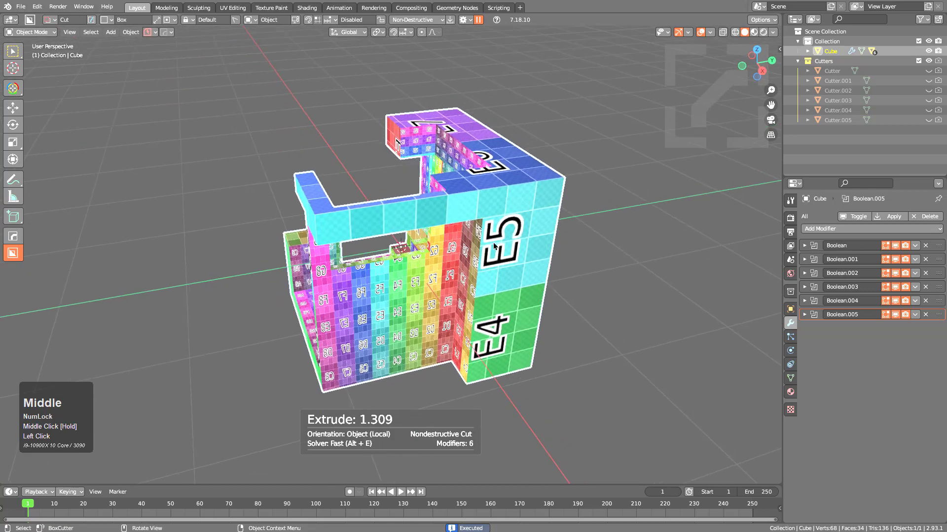
Step: Cut a box about 1.42 deep into the cube's E5 side, and cut another box from the adjoining C5 area
mouse_move(486, 192)
left_mouse_down()
mouse_move(618, 324)
mouse_move(548, 218)
mouse_move(566, 229)
left_mouse_up()
middle_click_drag(566, 228, 324, 233)
scroll(324, 234, "down", 2)
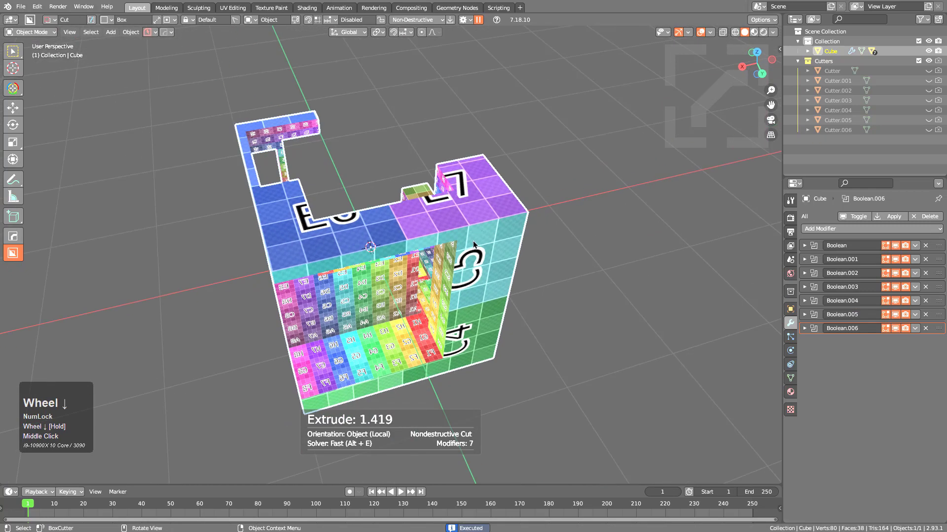
mouse_move(468, 235)
left_mouse_down()
mouse_move(564, 331)
mouse_move(526, 253)
mouse_move(560, 63)
left_mouse_up()
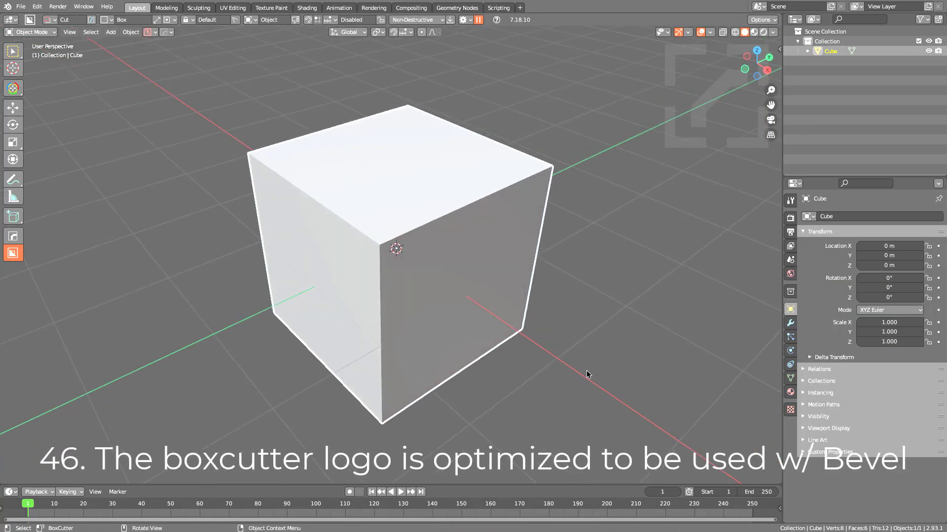
Step: Flatten the new cube by scaling it to about 0.199 along Z
key("s")
key("z")
left_click(438, 275)
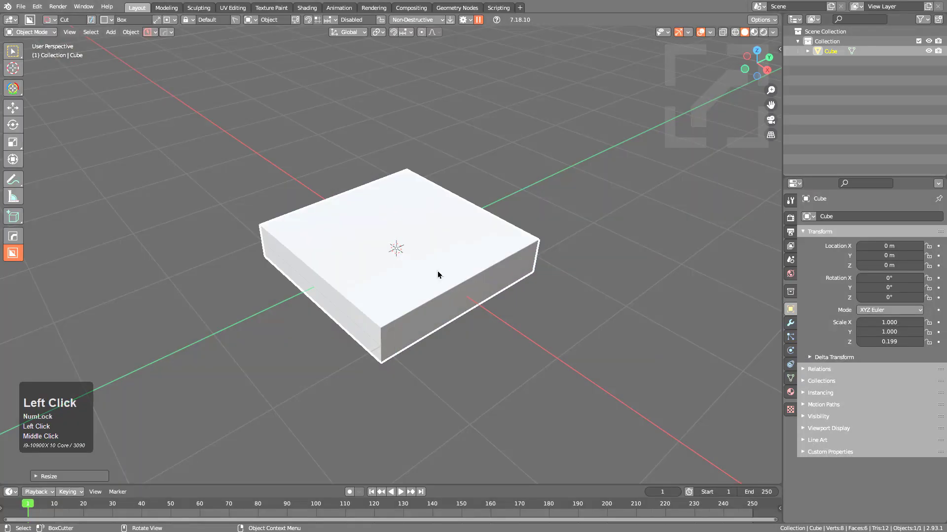
Step: Set the BoxCutter shape to Custom and cut the logo about 0.41 deep through the flattened cube's top face
key("d")
left_click(537, 179)
left_click(385, 216)
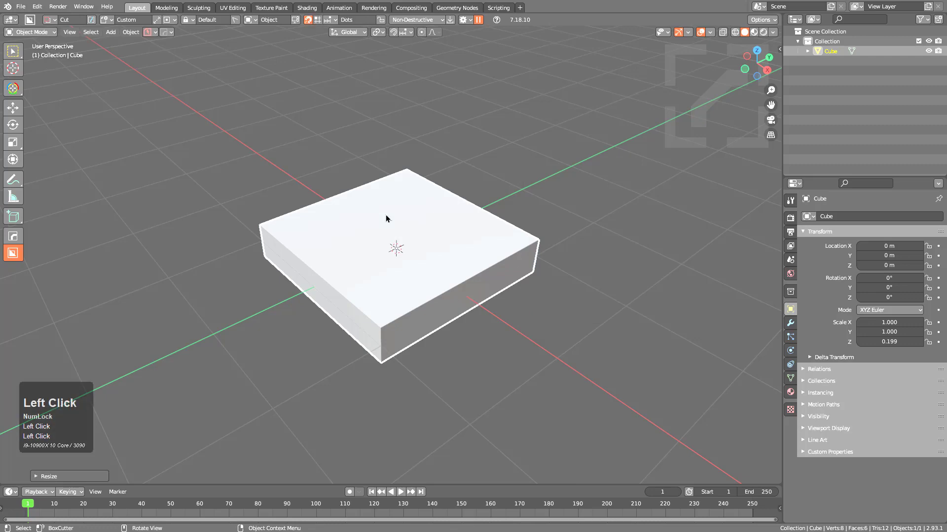
left_click_drag(422, 232, 567, 234)
left_click_drag(558, 274, 558, 273)
middle_click_drag(558, 273, 463, 245)
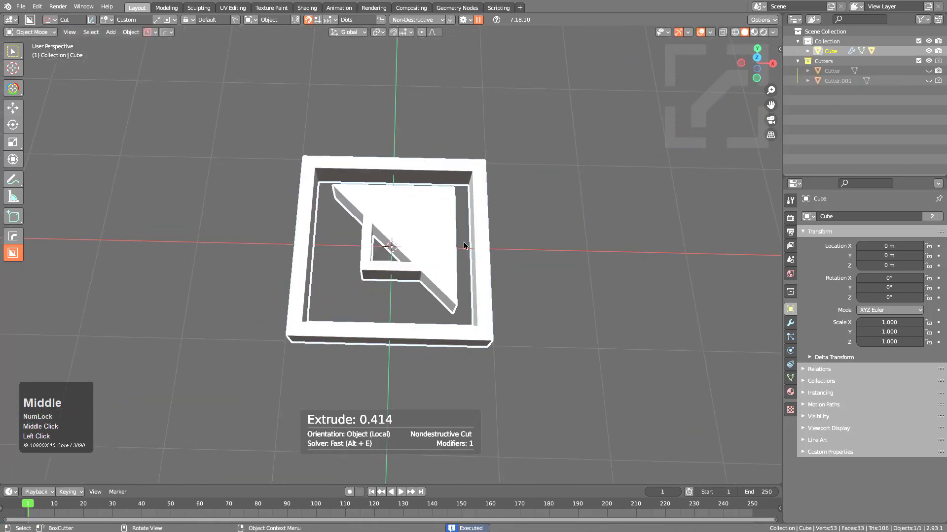
middle_click_drag(443, 295, 431, 287)
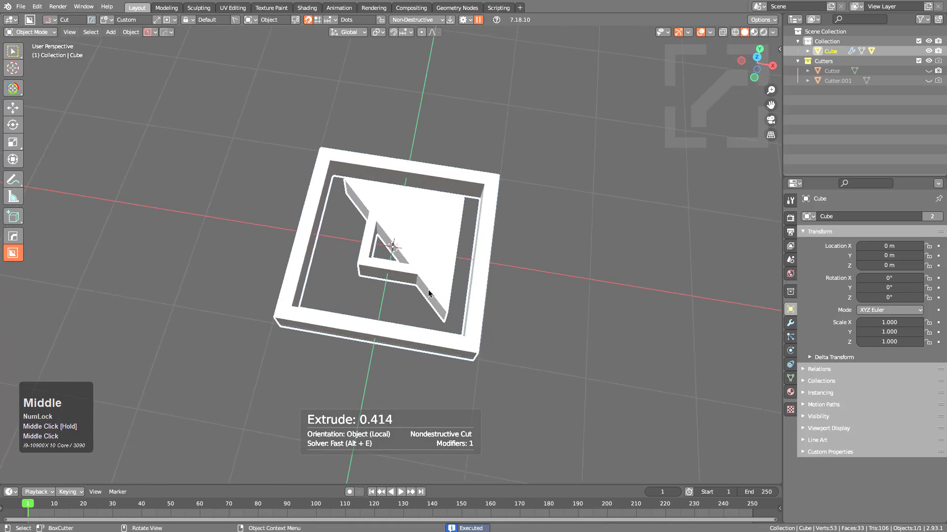
scroll(443, 293, "up", 3)
scroll(458, 301, "down", 3)
Step: Delete the cut flattened cube and add a new default cube in its place
key("x")
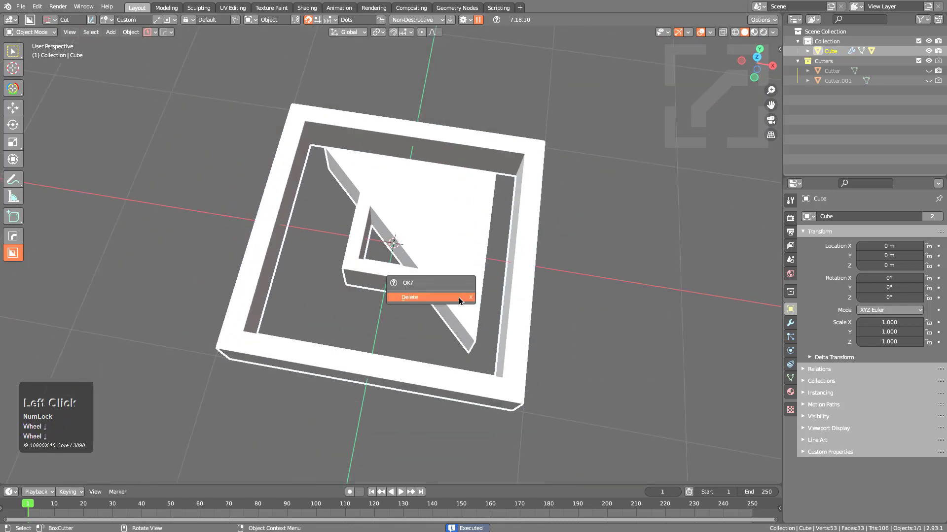
left_click(458, 297)
key("shift+a")
mouse_move(428, 291)
left_click(483, 88)
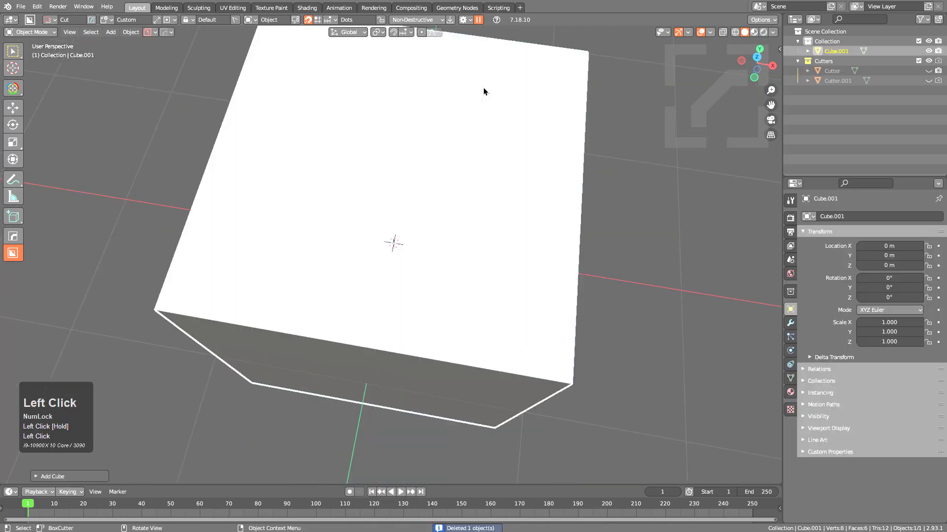
middle_click_drag(446, 298, 431, 243)
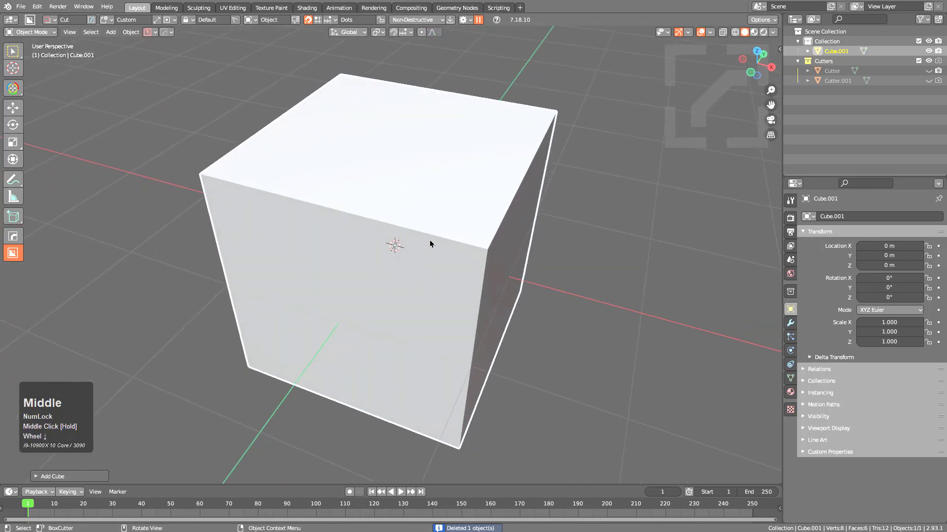
Step: Add a HardOps bevel with 3 segments and a 30° angle limit to the new cube
scroll(431, 243, "up", 2)
key("q")
left_click(486, 230)
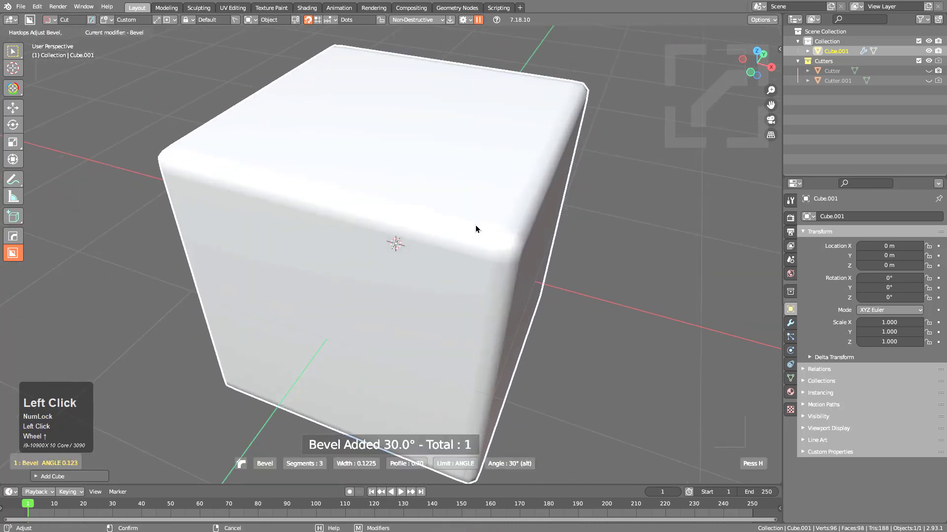
scroll(480, 232, "down", 2)
middle_click_drag(479, 232, 328, 210)
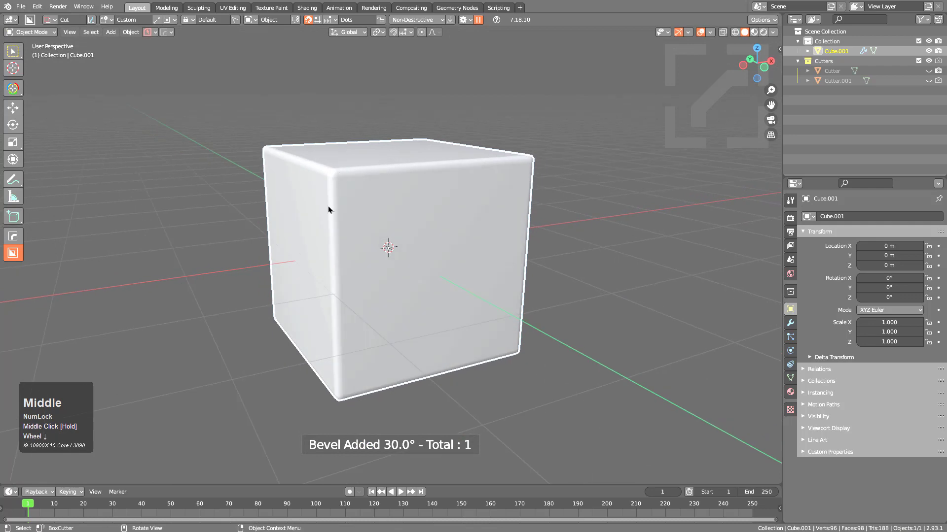
Step: Cut the custom logo shape about 0.39 deep into one vertical side of the beveled cube
scroll(383, 282, "down", 2)
mouse_move(423, 278)
left_mouse_down()
mouse_move(476, 291)
mouse_move(486, 308)
mouse_move(469, 283)
left_mouse_up()
left_click(471, 284)
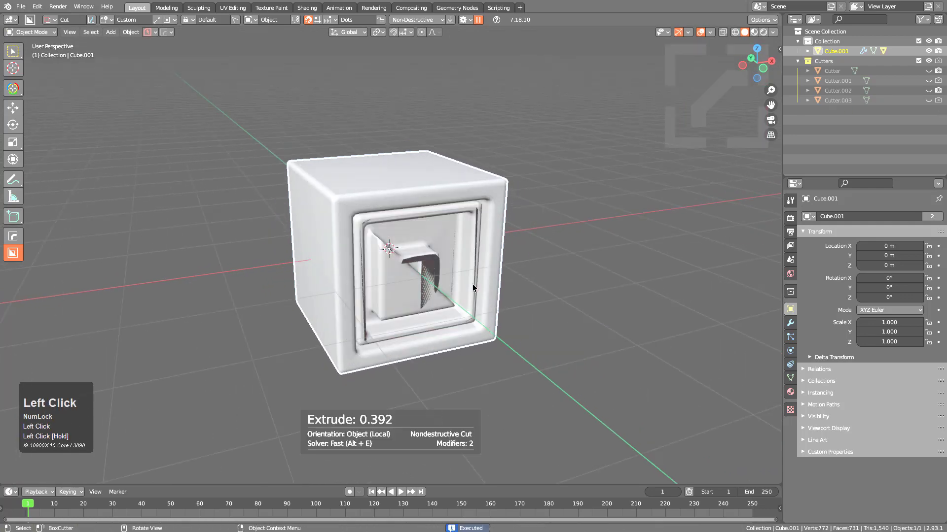
scroll(407, 269, "up", 2)
scroll(407, 268, "up", 2)
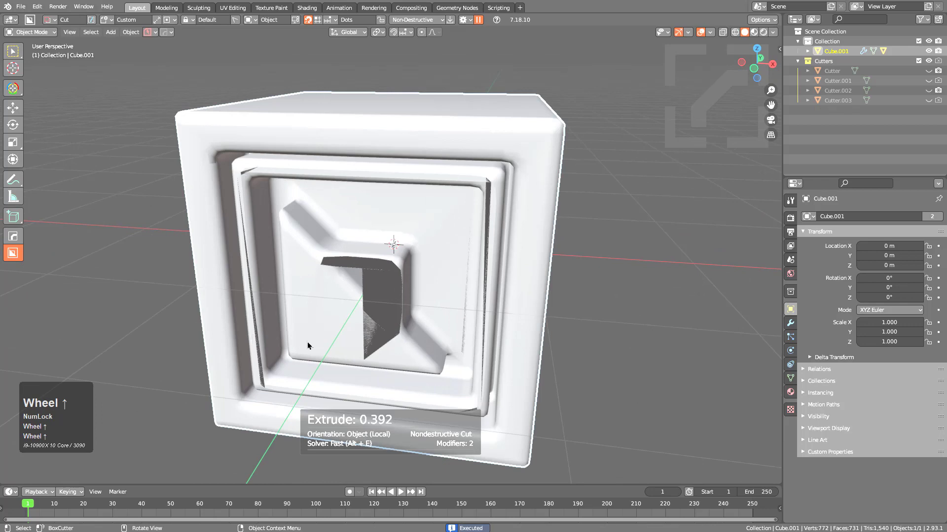
Step: Reduce the cube's HardOps bevel width to about 0.039 to clean up the overlapping edges around the logo cut
scroll(307, 345, "up", 1)
middle_click_drag(401, 159, 426, 210)
scroll(450, 155, "down", 1)
key("q")
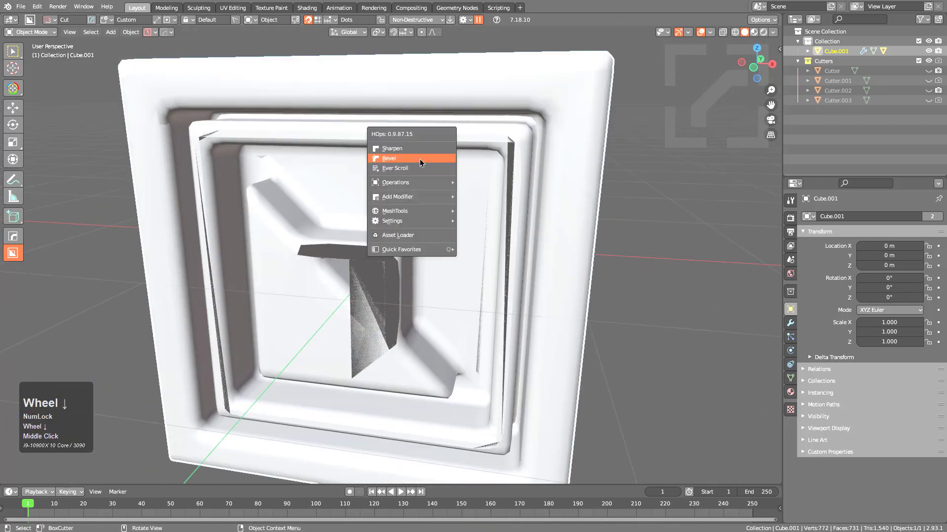
left_click(439, 159)
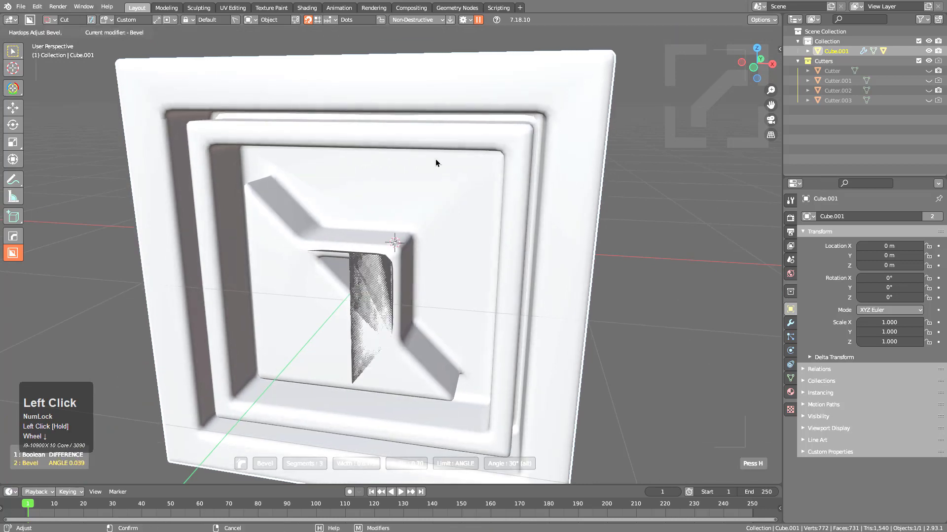
left_click(448, 160)
middle_click_drag(448, 160, 520, 166)
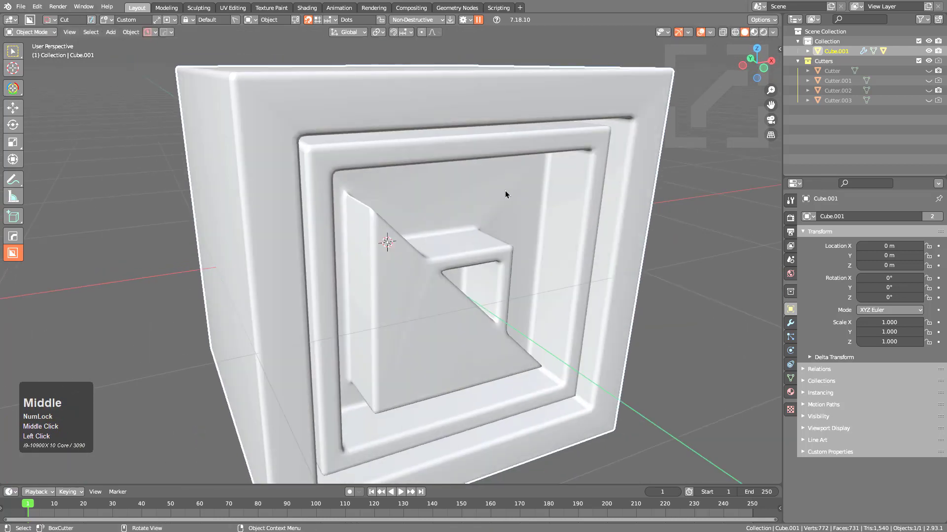
Step: Add a Weighted Normal modifier with Keep Sharp to the cube through the HardOps Sharpen options
key("q")
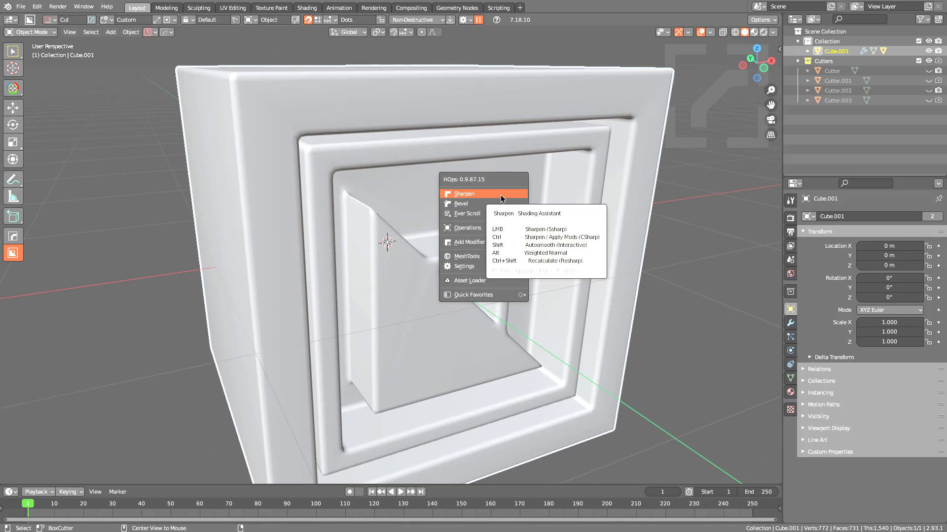
left_click(501, 198)
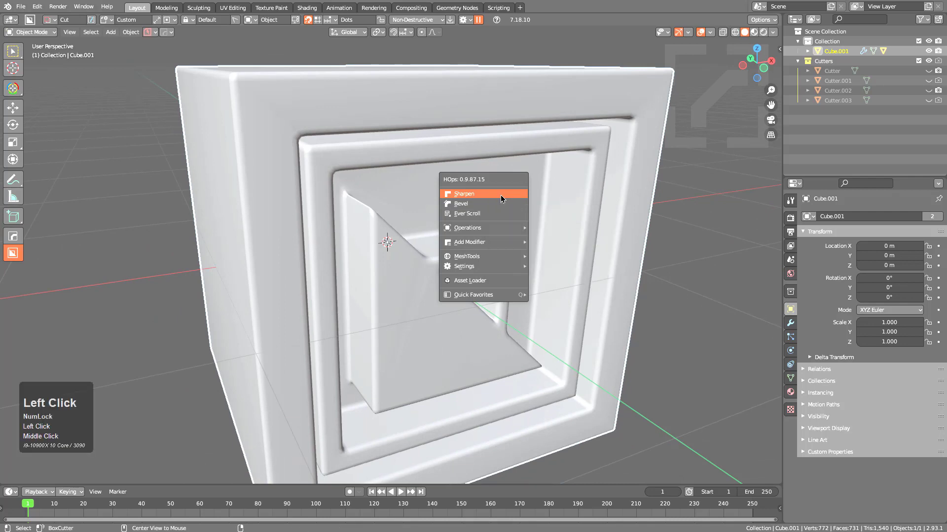
middle_click_drag(501, 198, 261, 184)
scroll(298, 184, "down", 3)
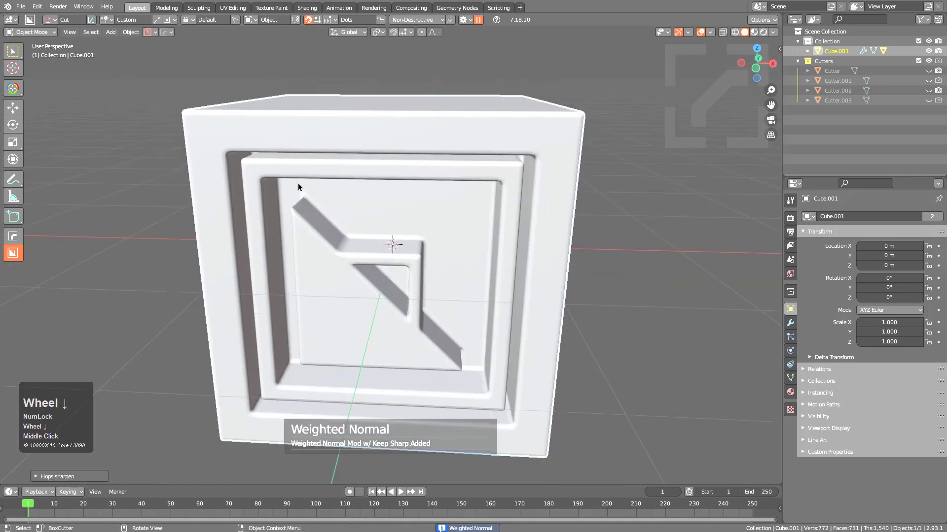
Step: Show the wireframe overlay and examine the beveled edges of the logo cut up close
key("q")
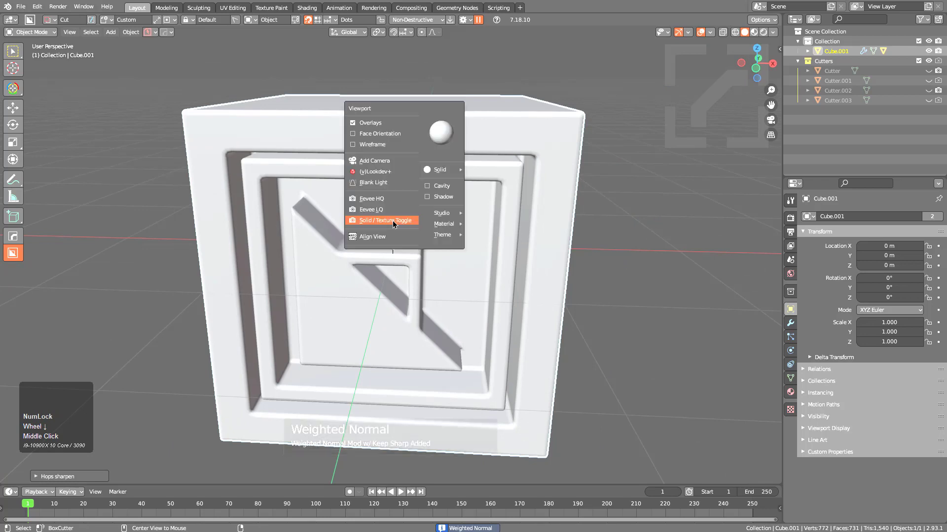
left_click(368, 153)
middle_click_drag(368, 154, 375, 218)
scroll(375, 218, "up", 4)
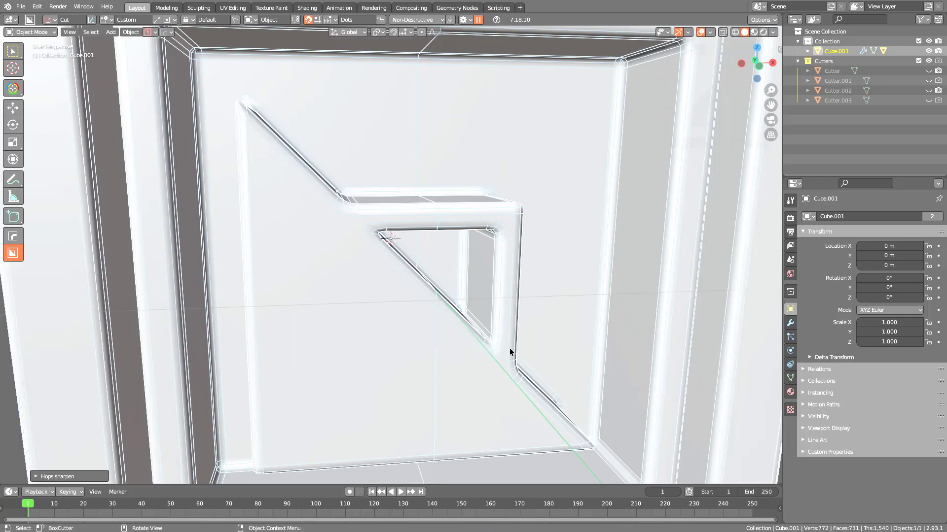
scroll(543, 306, "down", 4)
middle_click_drag(483, 209, 419, 195)
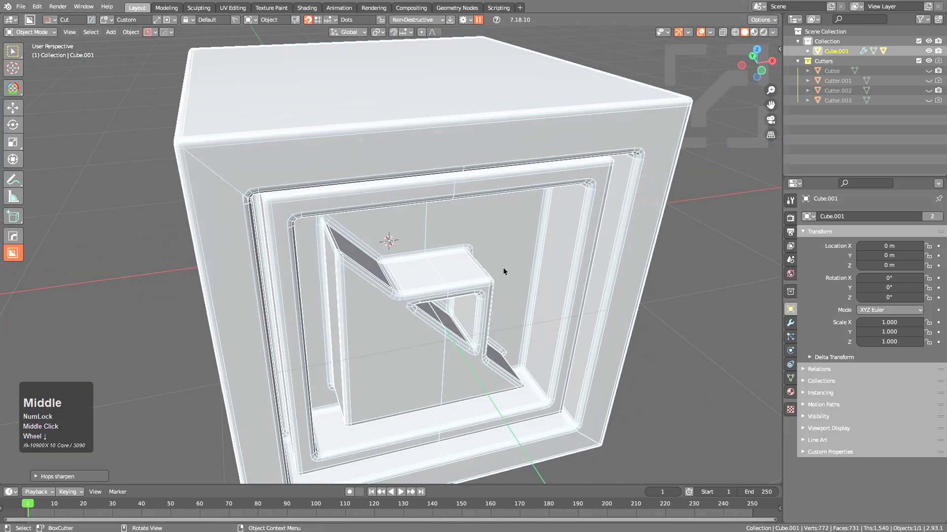
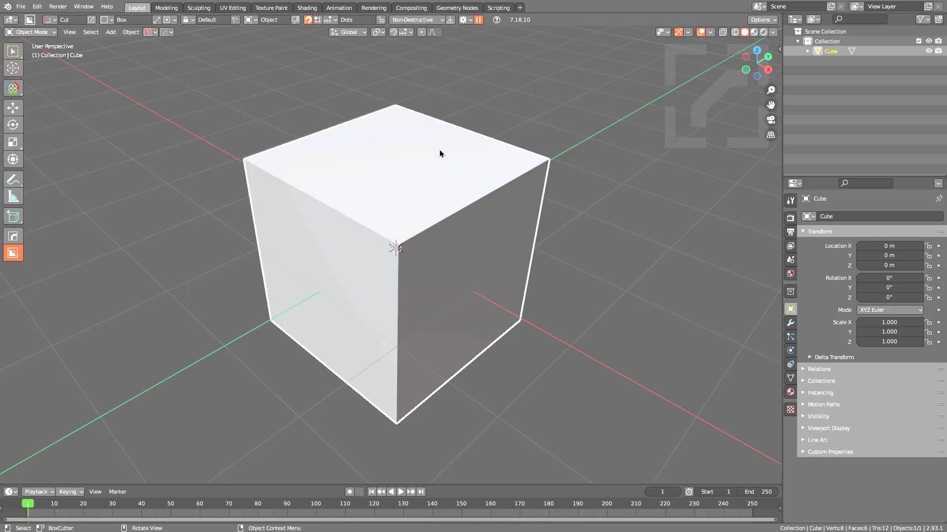
Step: Knife two overlapping boxes into the plain cube from its top face, the second about 1.30 by 2.05 and 0.24 deep
mouse_move(440, 153)
left_mouse_down()
mouse_move(401, 265)
mouse_move(413, 359)
left_mouse_up()
key("k")
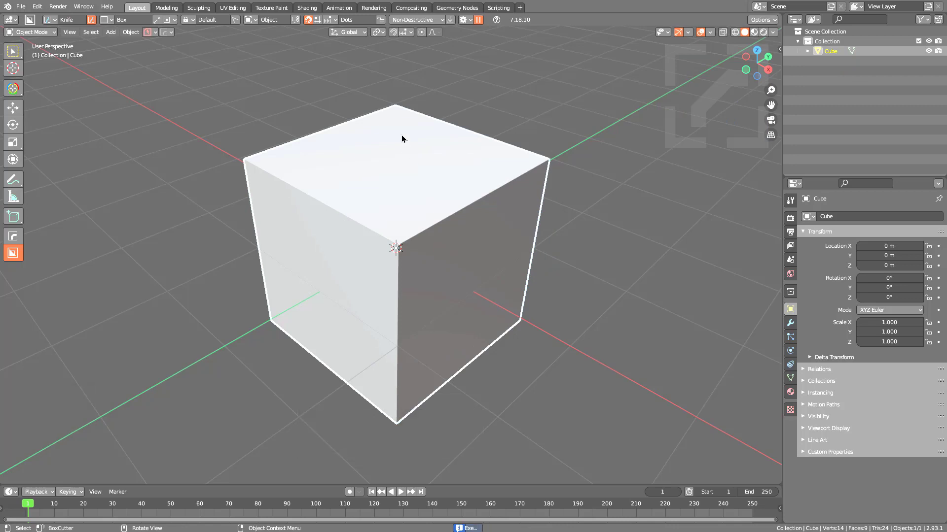
left_click_drag(397, 120, 327, 242)
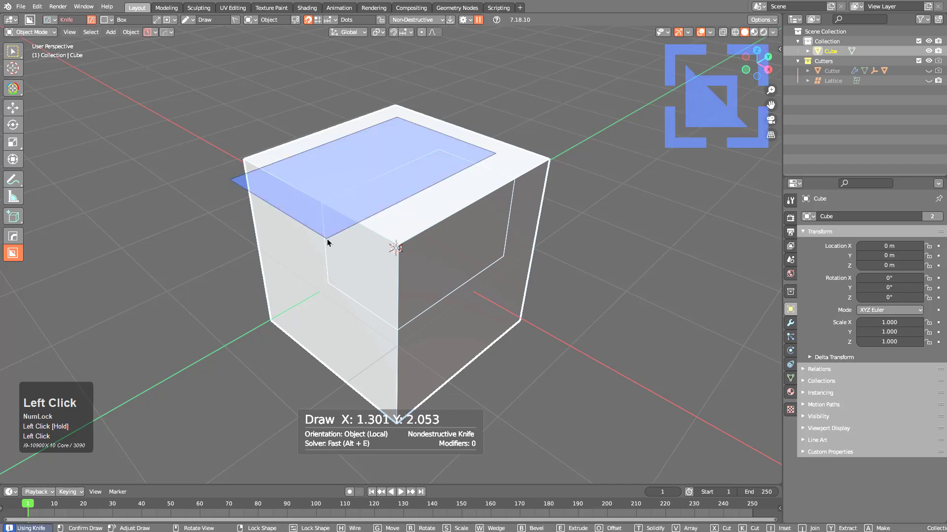
left_click(328, 242)
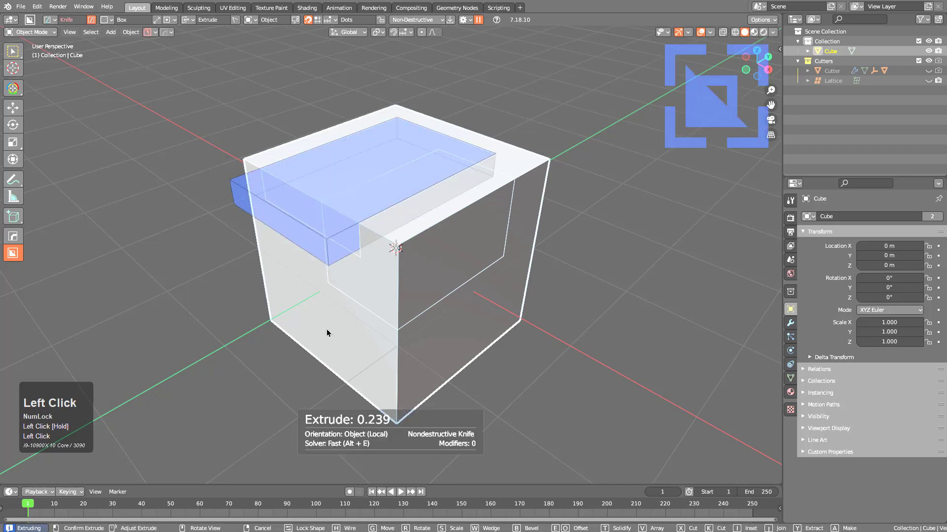
left_click(328, 335)
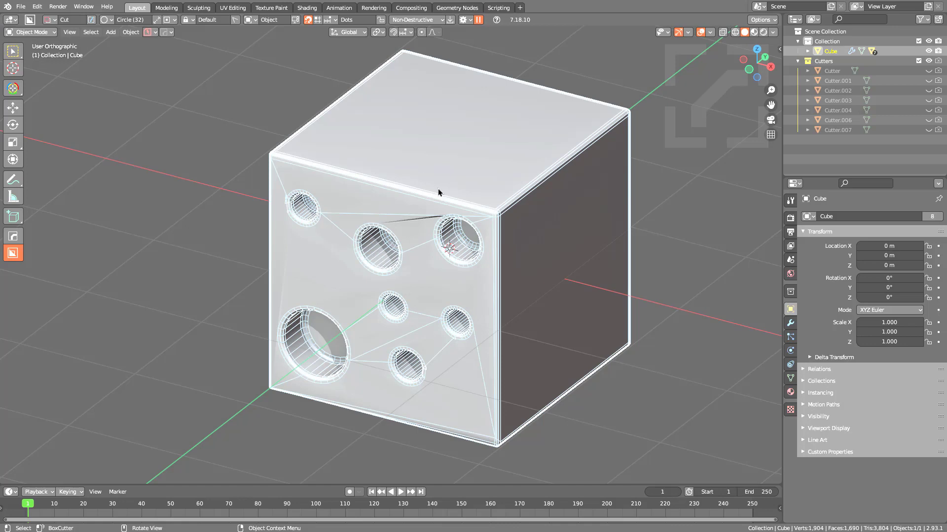
Step: Switch to the Box shape and knife a box about 0.87 deep around the drilled cube's near top corner
scroll(439, 192, "up", 2)
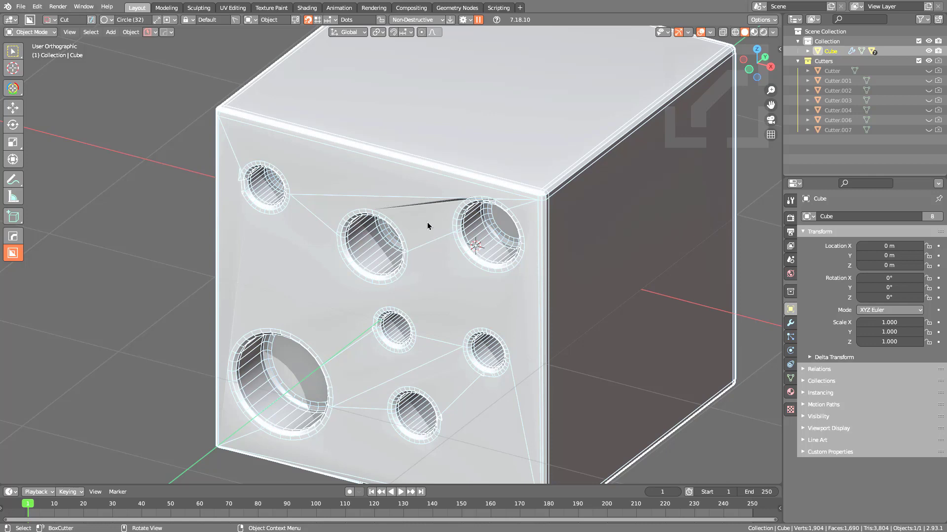
middle_click_drag(427, 226, 416, 213)
key("d")
left_click(412, 239)
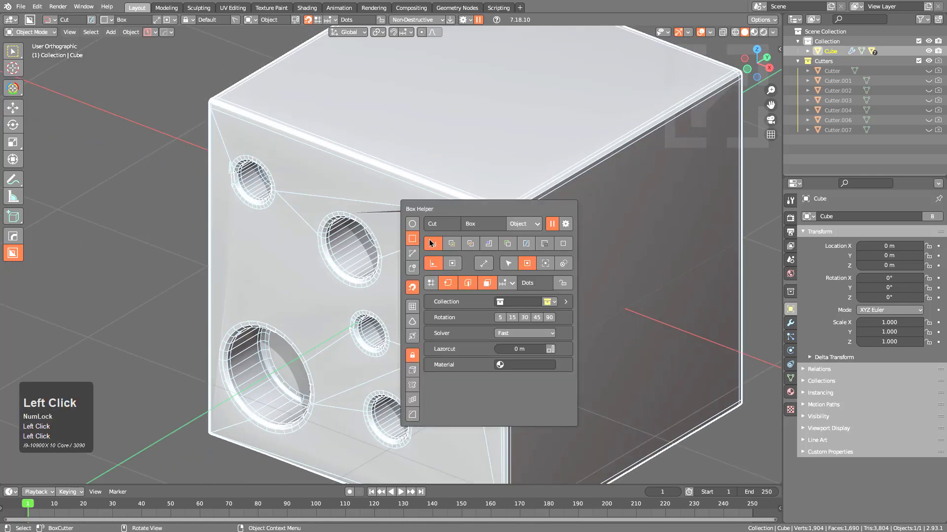
mouse_move(401, 224)
left_mouse_down()
mouse_move(533, 237)
mouse_move(618, 181)
mouse_move(560, 163)
left_mouse_up()
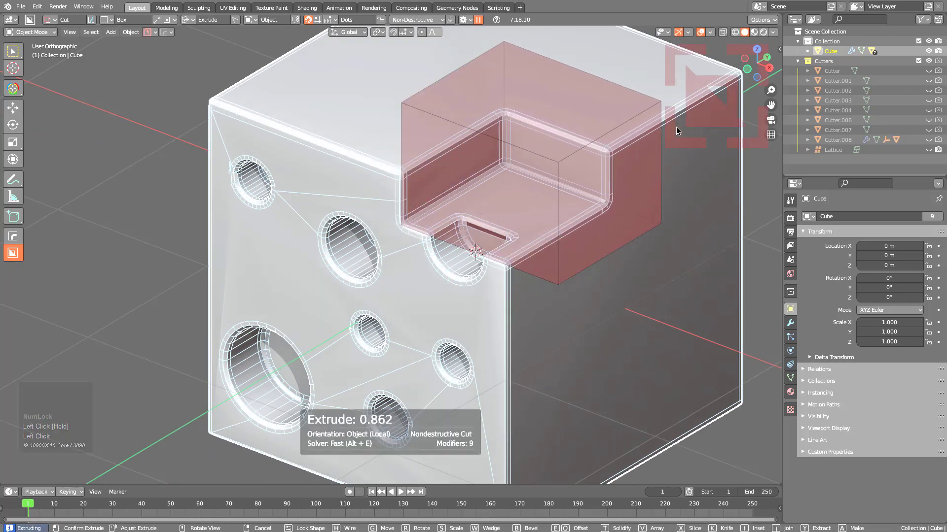
key("k")
left_click(541, 173)
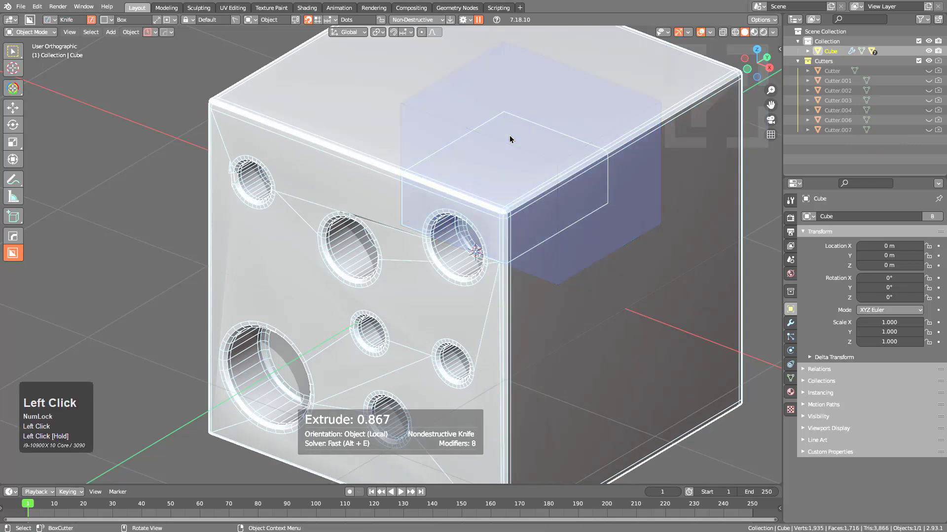
Step: Knife a box about 1.26 by 1.07 and 0.62 deep around the drilled face's far upper corner
left_click(50, 20)
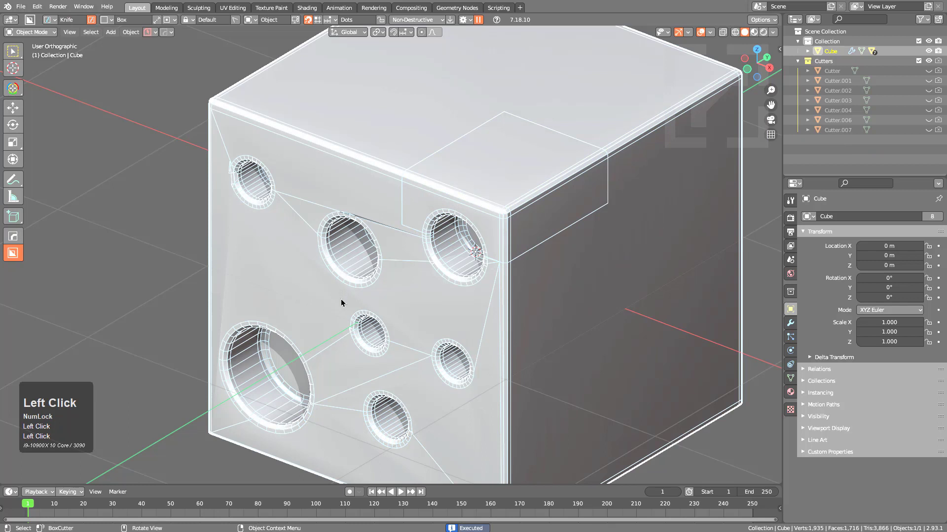
mouse_move(342, 303)
left_mouse_down()
mouse_move(318, 132)
mouse_move(184, 55)
mouse_move(152, 49)
left_mouse_up()
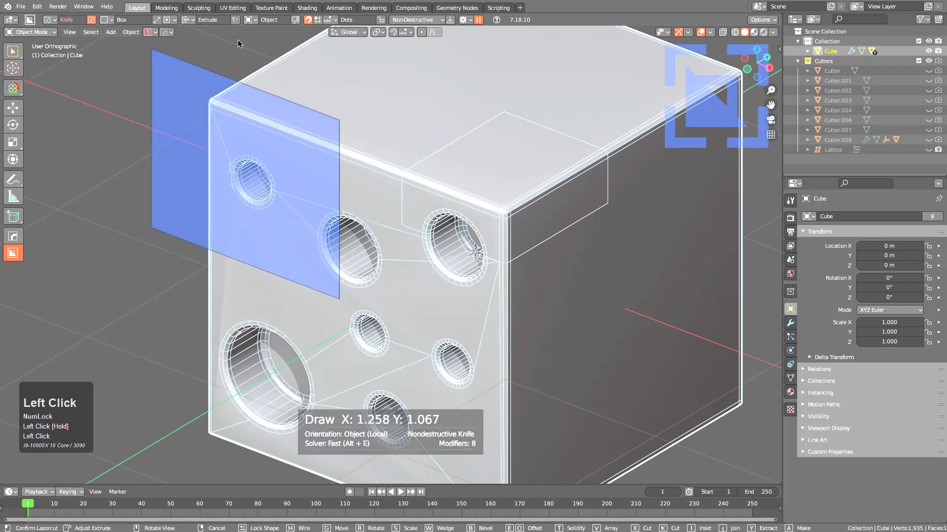
left_click(205, 184)
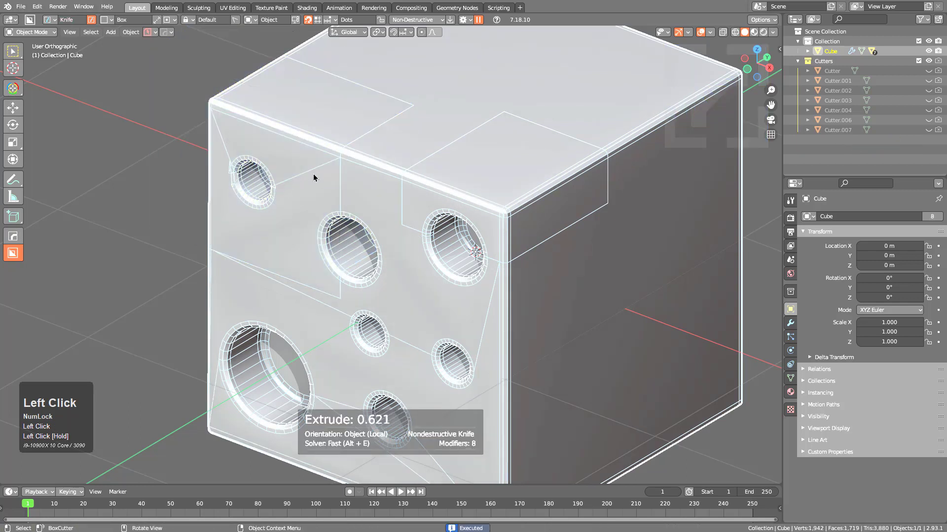
Step: Knife another box about 0.37 deep around the same upper corner, inside the previous outline
left_click_drag(246, 233, 155, 34)
left_click(446, 332)
middle_click_drag(446, 332, 350, 197)
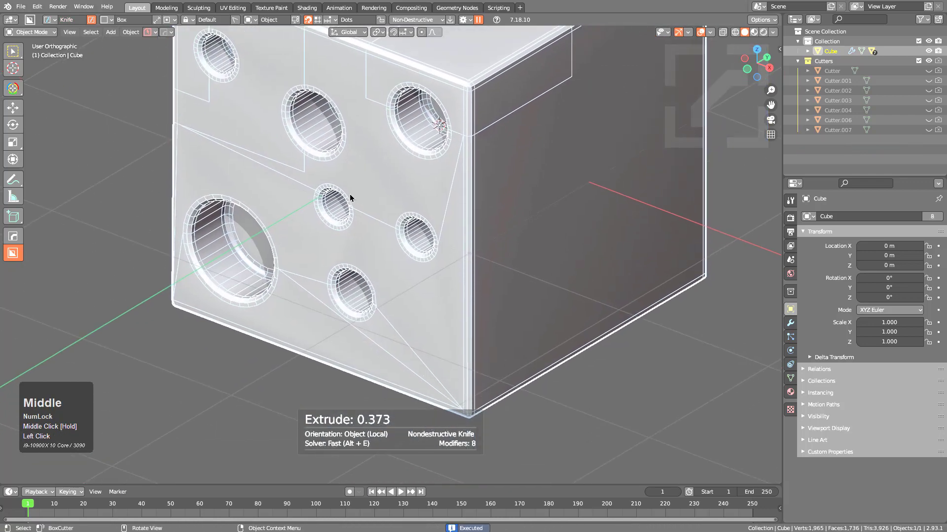
Step: Knife a box about 0.53 deep around the three small holes across the near edge, and one about 1.19 deep over the large hole
mouse_move(301, 193)
left_mouse_down()
mouse_move(503, 317)
mouse_move(561, 325)
mouse_move(577, 307)
left_mouse_up()
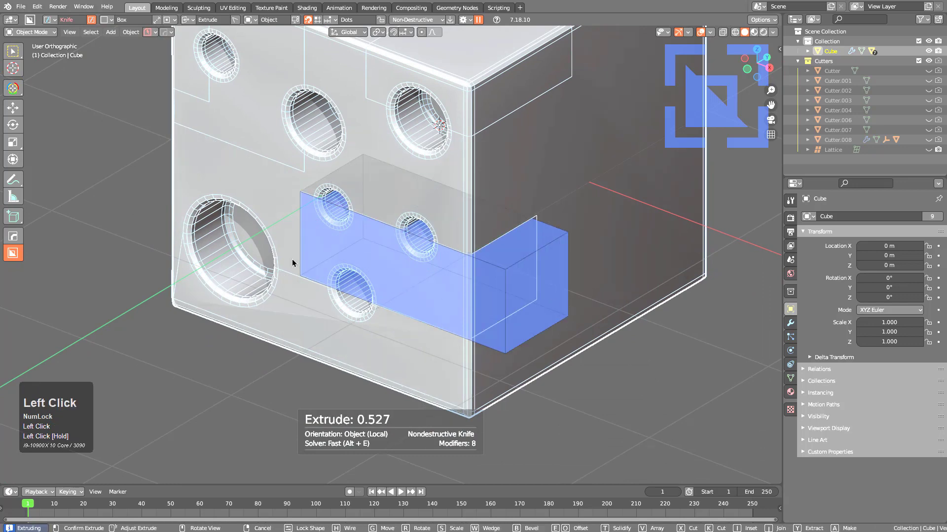
left_click(246, 192)
left_click_drag(242, 173, 140, 410)
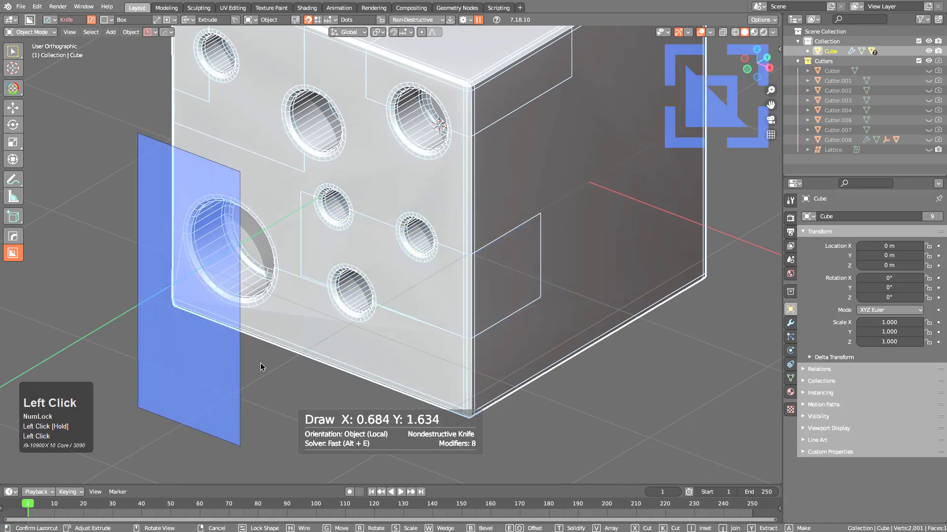
left_click(217, 277)
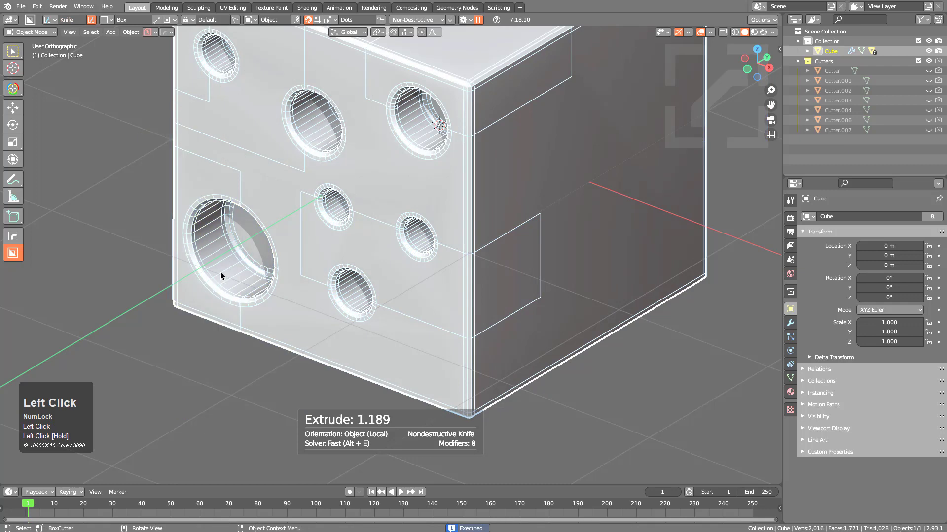
Step: Run the Clean Mesh operation on the knifed cube
scroll(283, 163, "down", 1)
scroll(235, 207, "down", 1)
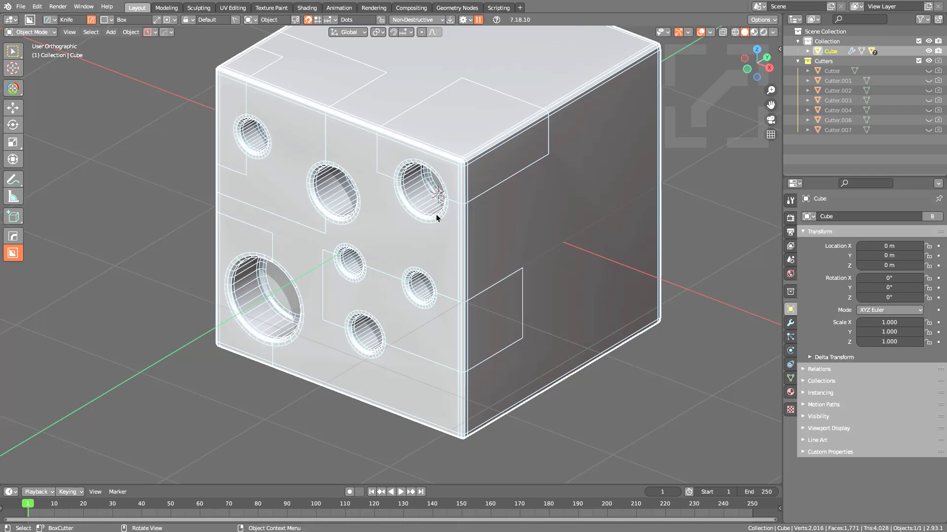
scroll(449, 216, "up", 4)
key("q")
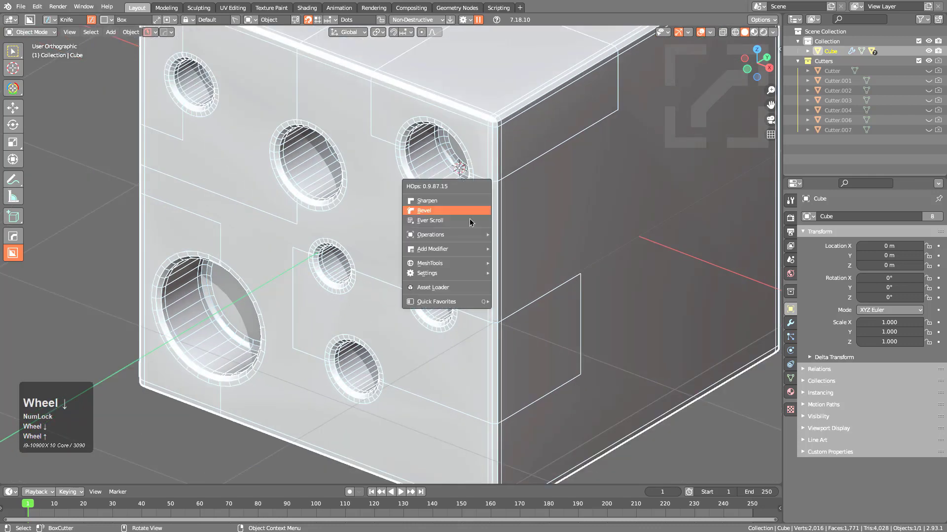
mouse_move(461, 235)
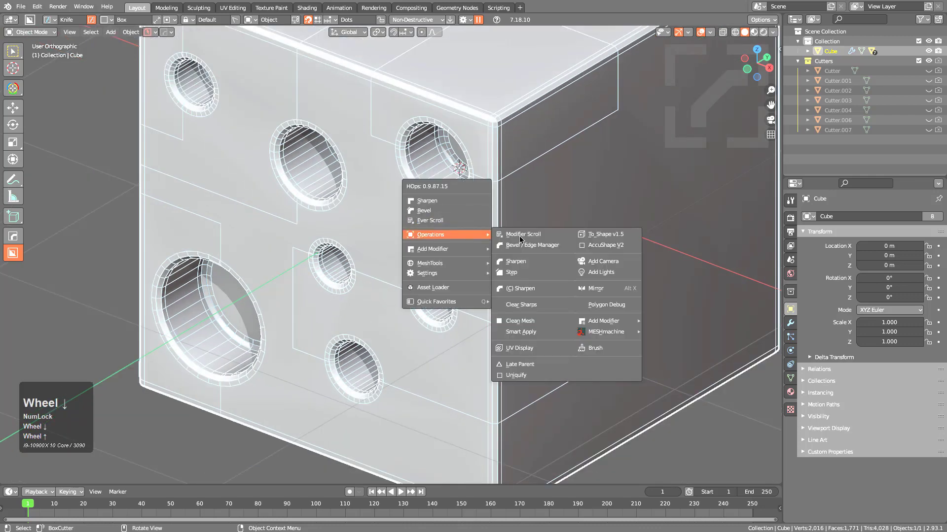
left_click(523, 321)
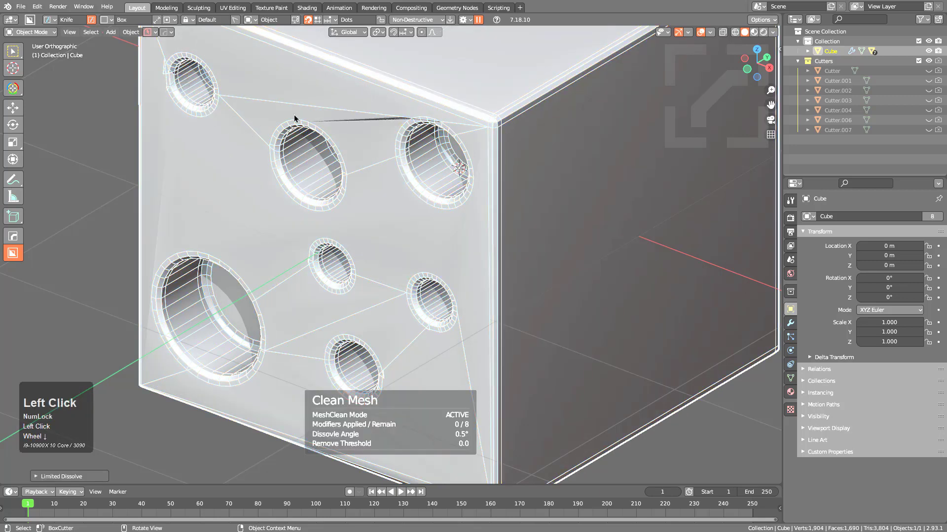
left_click(37, 6)
left_click(52, 19)
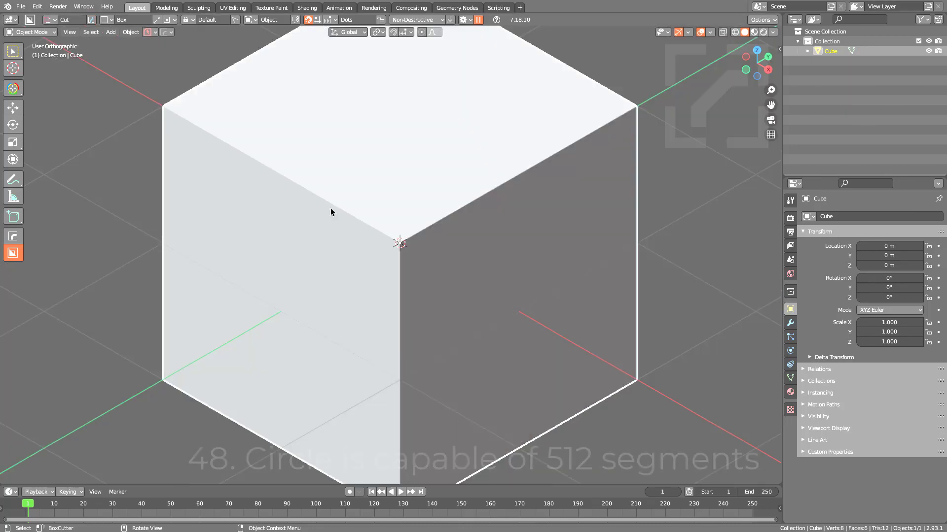
Step: Set the cutter to a Circle with 256 vertices and cut a hole about 0.71 deep across the cube's top edge
key("d")
left_click(333, 186)
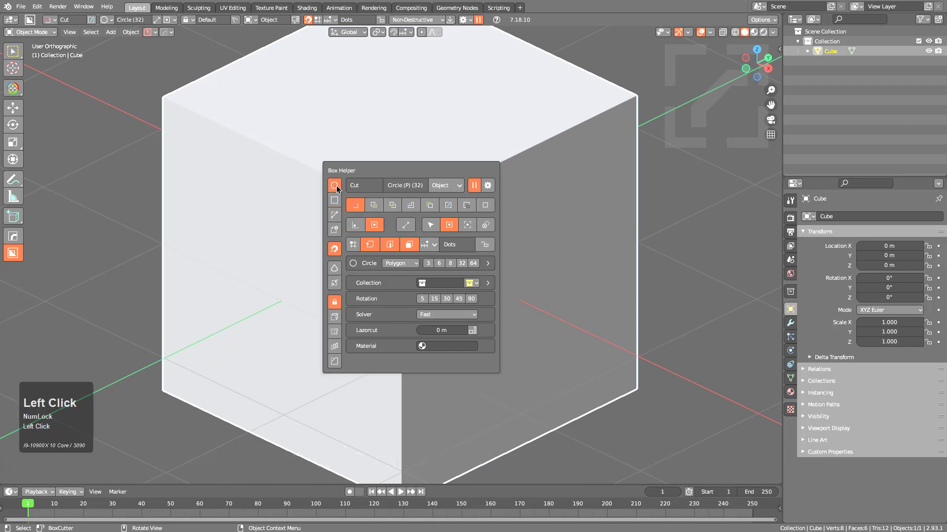
left_click(105, 20)
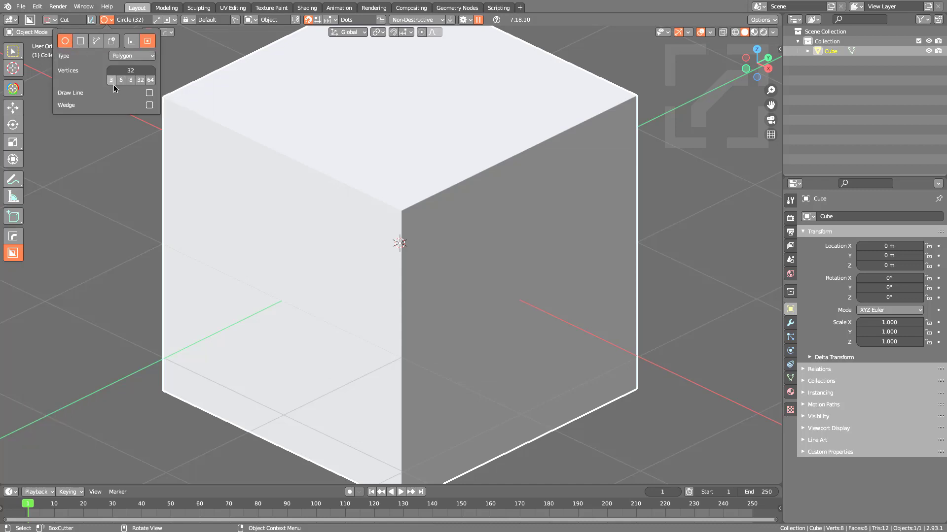
left_click(111, 80)
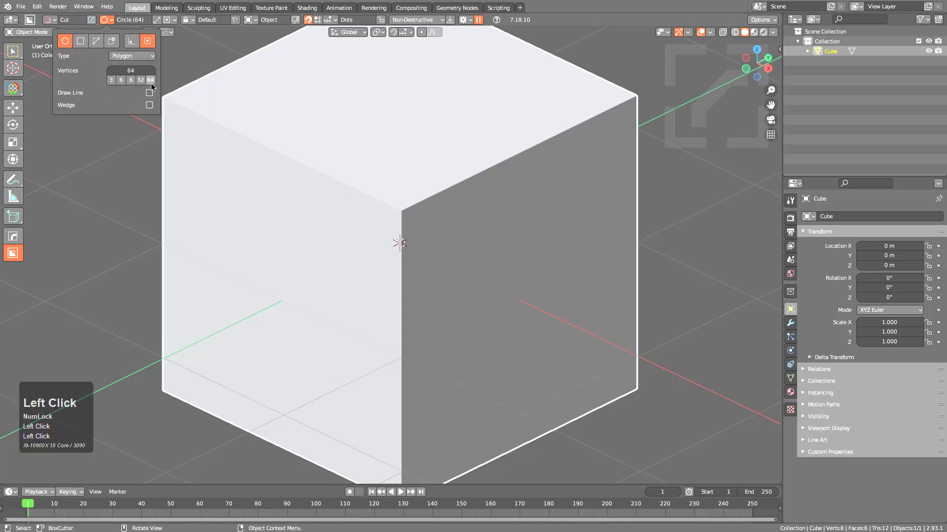
left_click(130, 71)
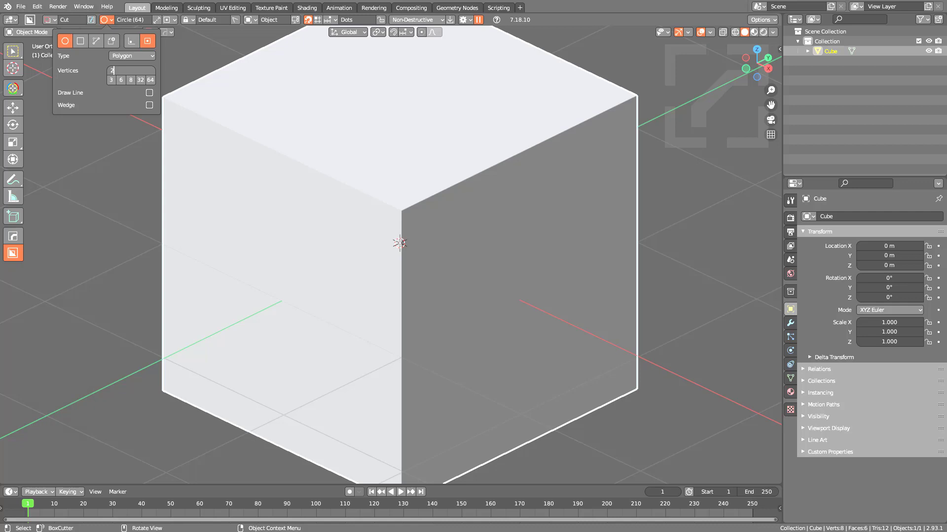
key("Return")
mouse_move(232, 194)
left_mouse_down()
mouse_move(266, 206)
mouse_move(369, 171)
left_mouse_up()
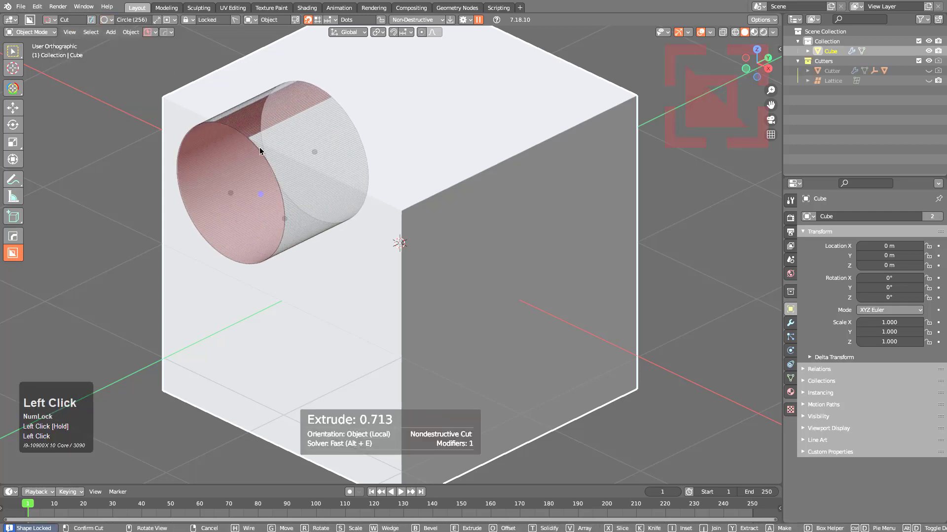
left_click(315, 196)
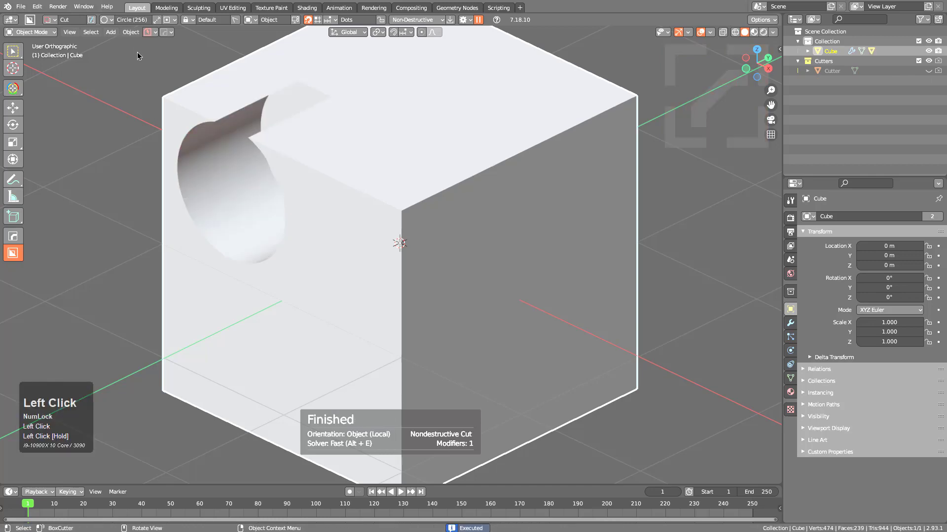
Step: Set the circle's vertices to 512 and cut a larger hole about 1.00 deep into the cube's darker side face
left_click(105, 20)
left_click(131, 71)
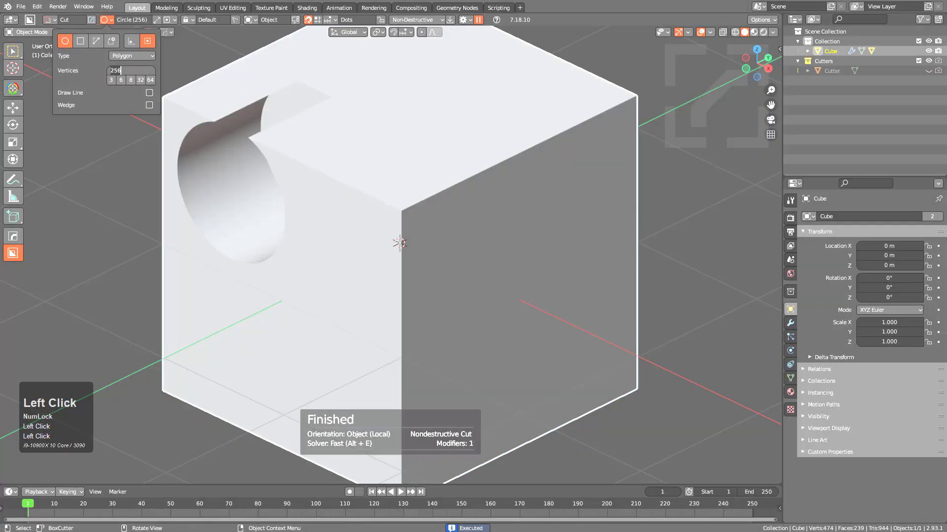
key("BackSpace")
key("BackSpace")
key("BackSpace")
type("512")
key("Return")
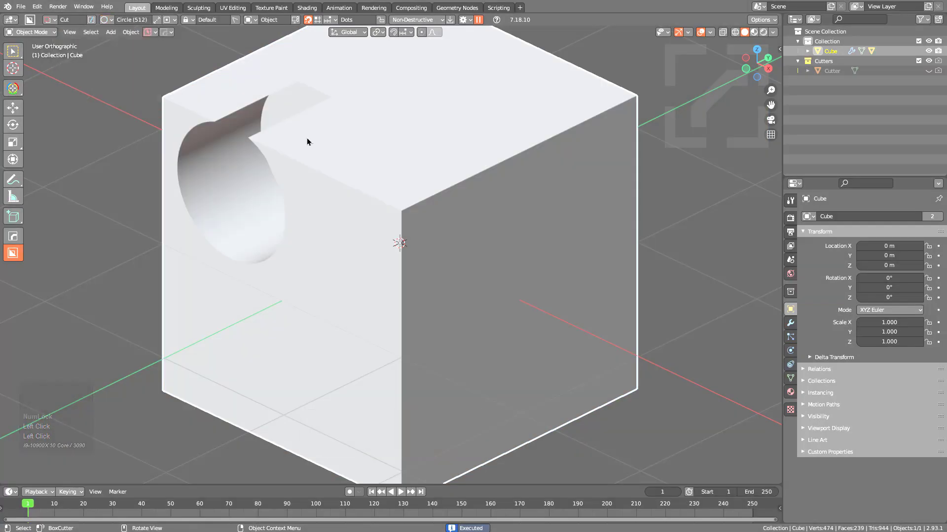
left_click_drag(529, 302, 594, 303)
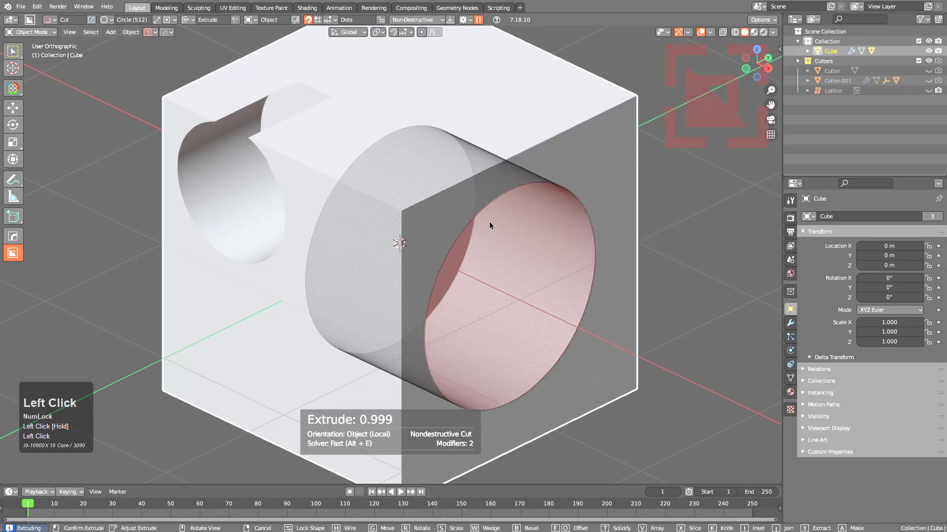
scroll(459, 224, "up", 6)
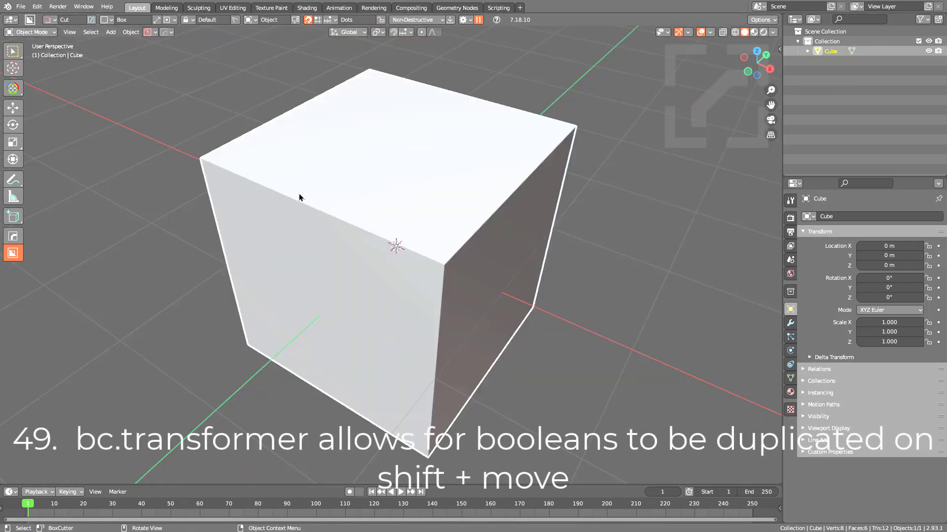
Step: Cut a small box about 0.32 deep into the top edge of the plain cube near its corner
left_click_drag(238, 158, 222, 195)
left_click(225, 229)
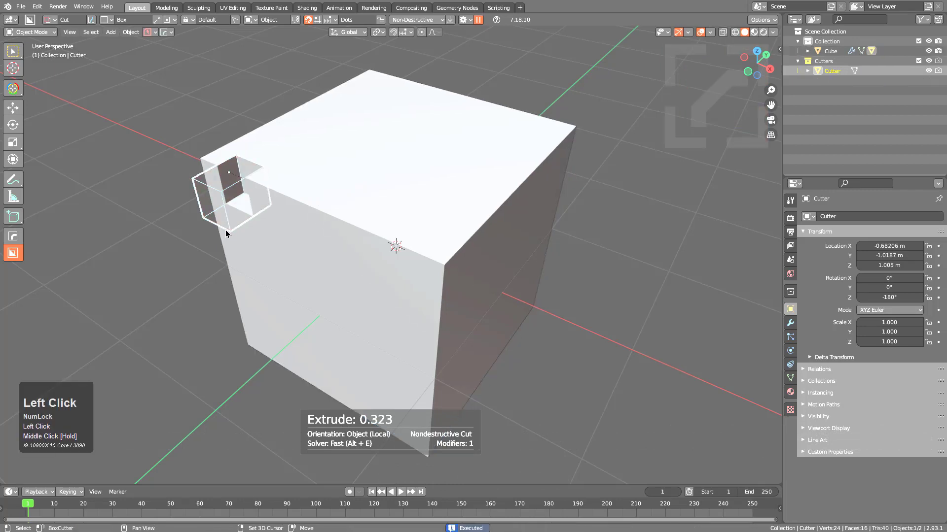
Step: Enable the transform gizmo and use it to duplicate the box cutter three times, moving the copies across the cube's top
left_click(250, 21)
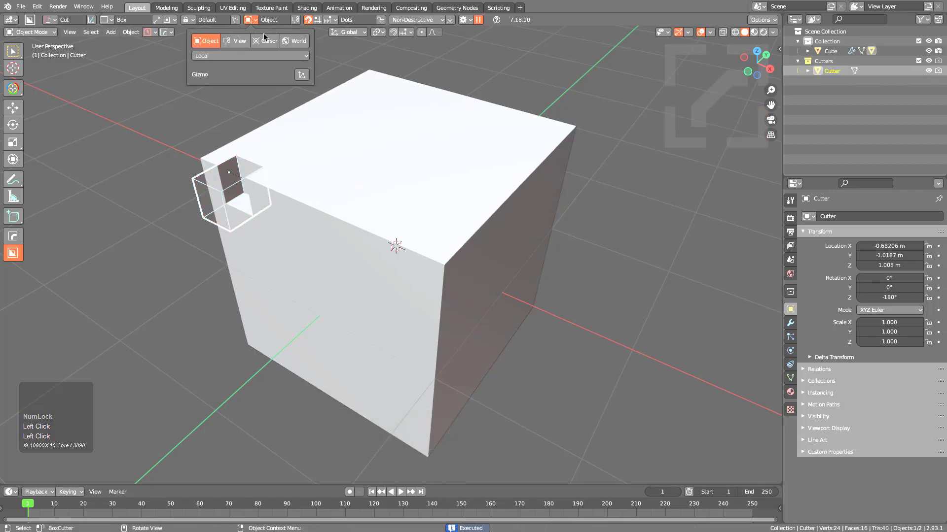
left_click(305, 74)
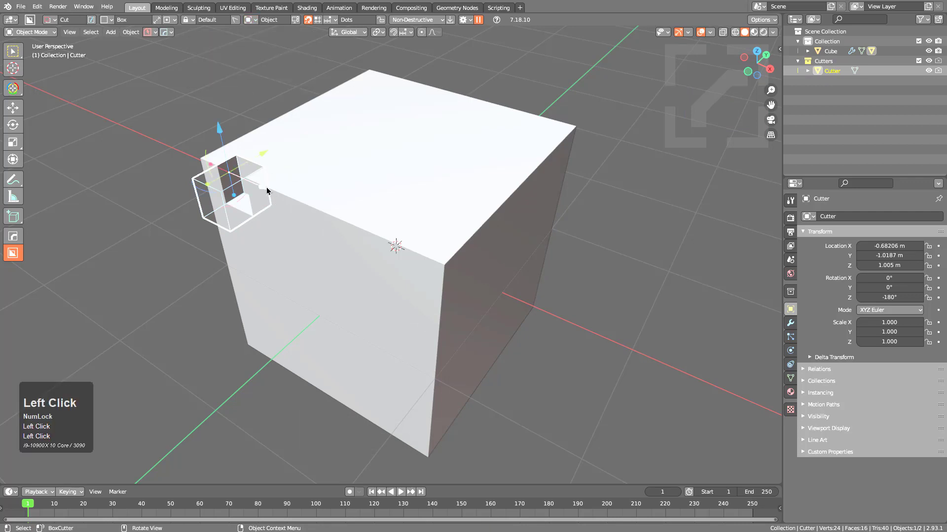
left_click_drag(269, 204, 345, 156)
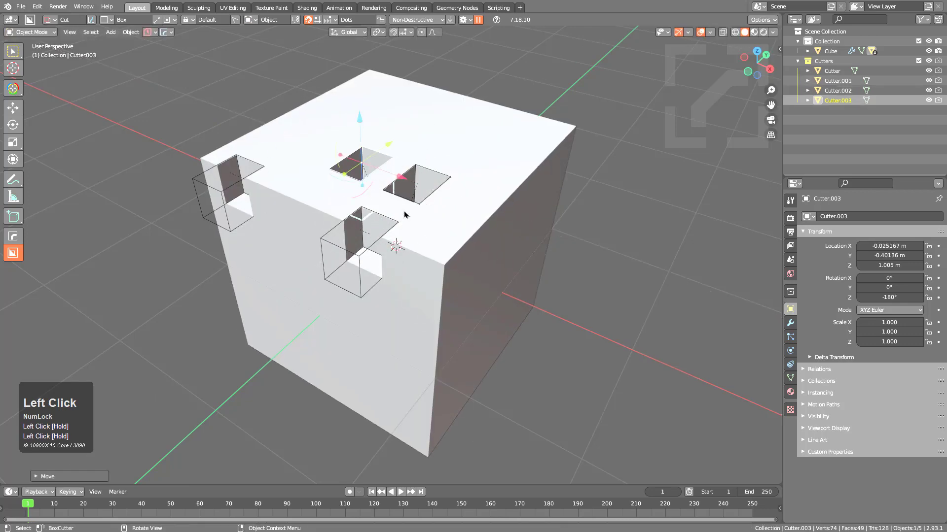
Step: Select the cube, cut a thin box about 0.30 deep centred on its side face, and array it radially into eight copies
right_click(506, 140)
middle_click_drag(516, 222, 414, 252)
left_click(418, 260)
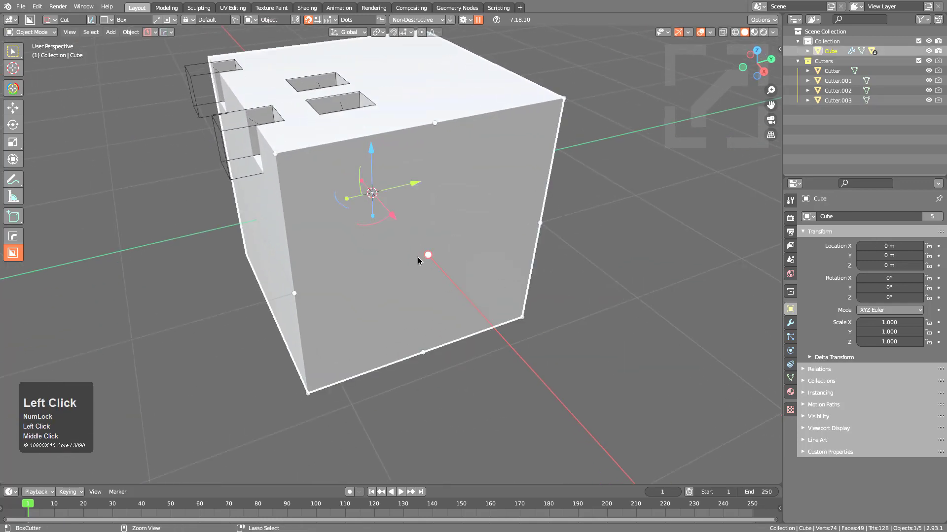
left_click_drag(402, 240, 463, 254)
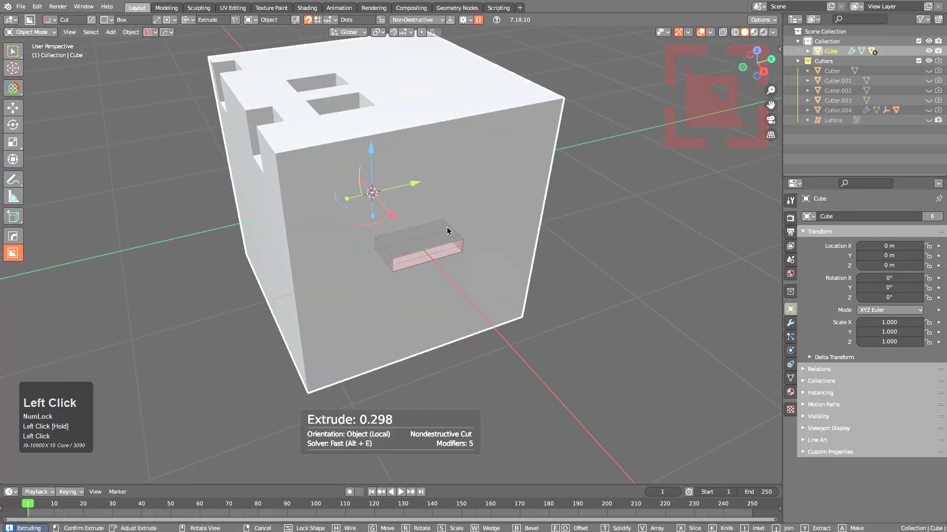
key("v")
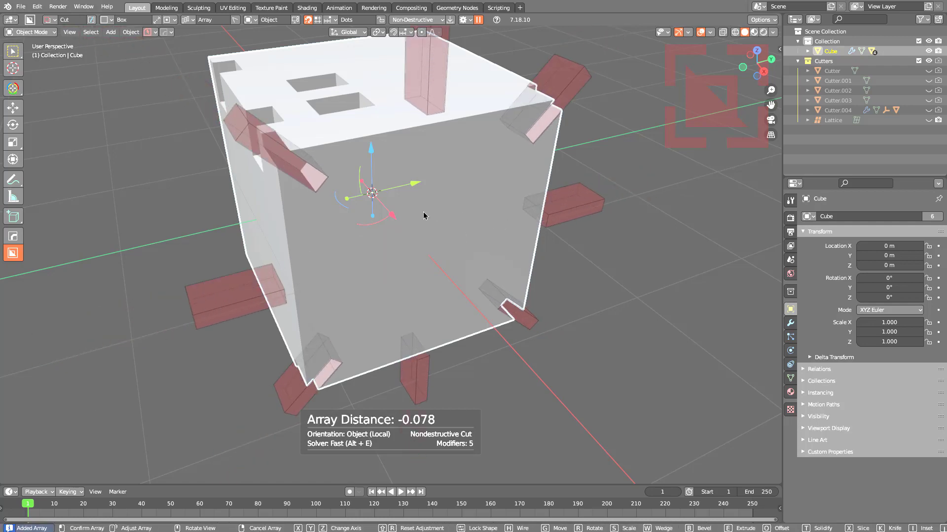
left_click(409, 216)
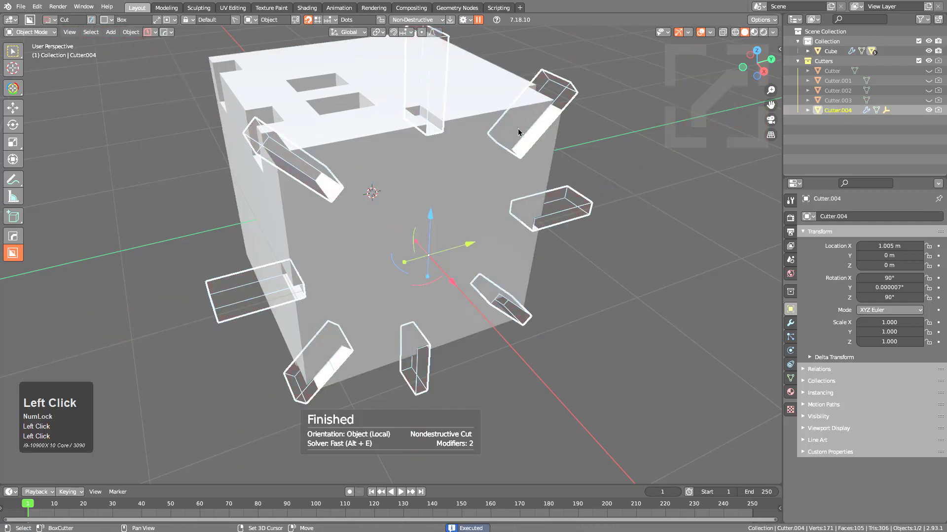
Step: Duplicate the radial cutter array, scale the copy to 0.57 and move it along Y to about -0.007 m
middle_click_drag(519, 131, 498, 207)
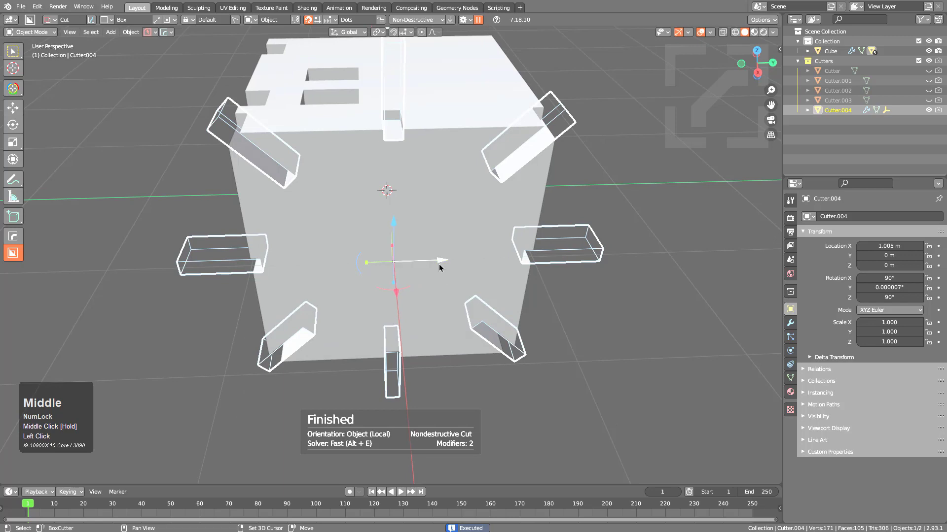
key("shift+d")
left_click(425, 231)
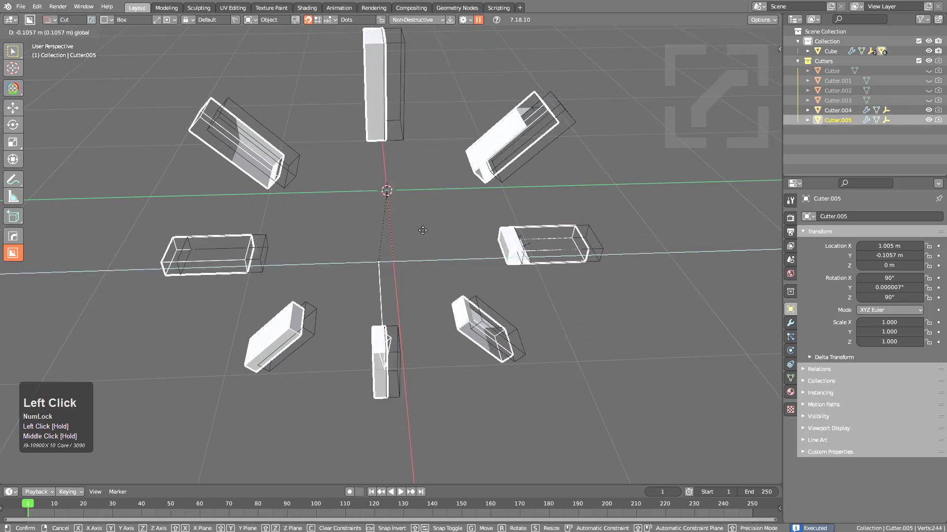
key("s")
left_click(475, 259)
key("g")
key("y")
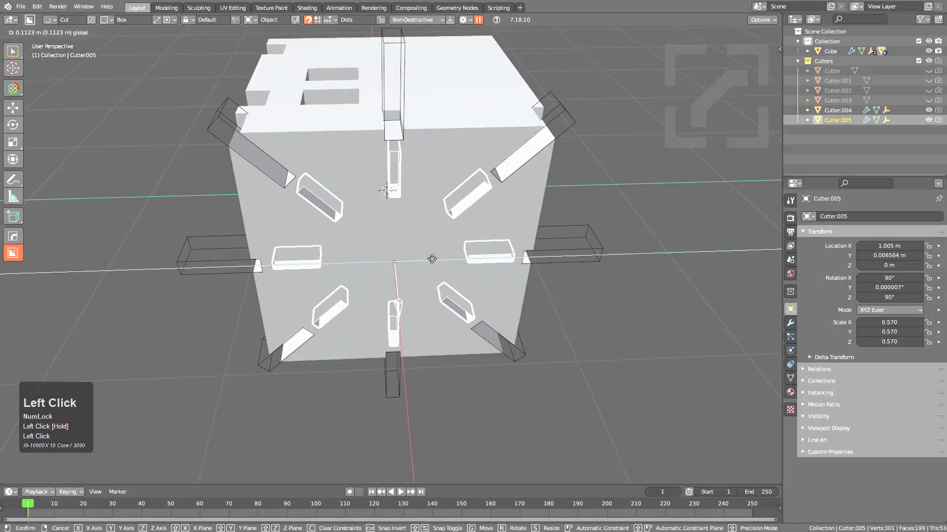
left_click(410, 250)
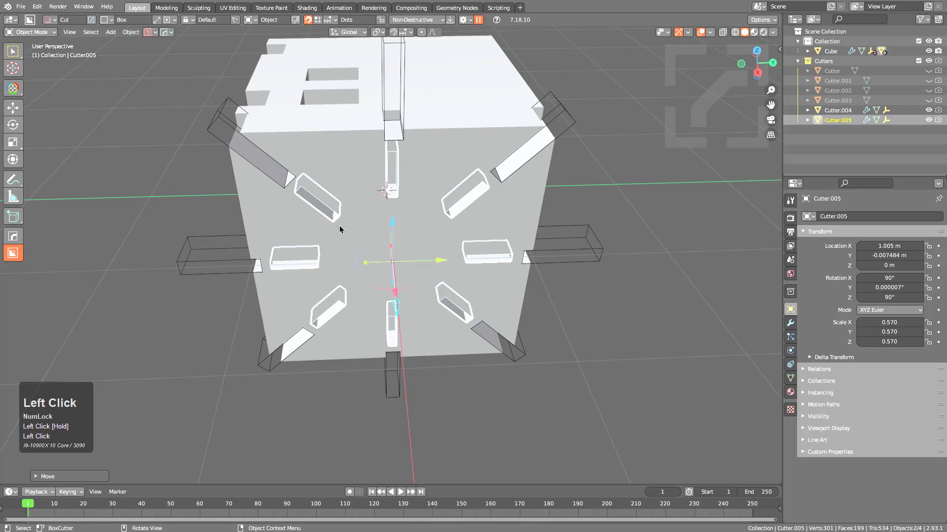
Step: Align the smaller radial cutter array to the cube with Reset Axis/AlignSelect and clear the selection
left_click(443, 144, "shift")
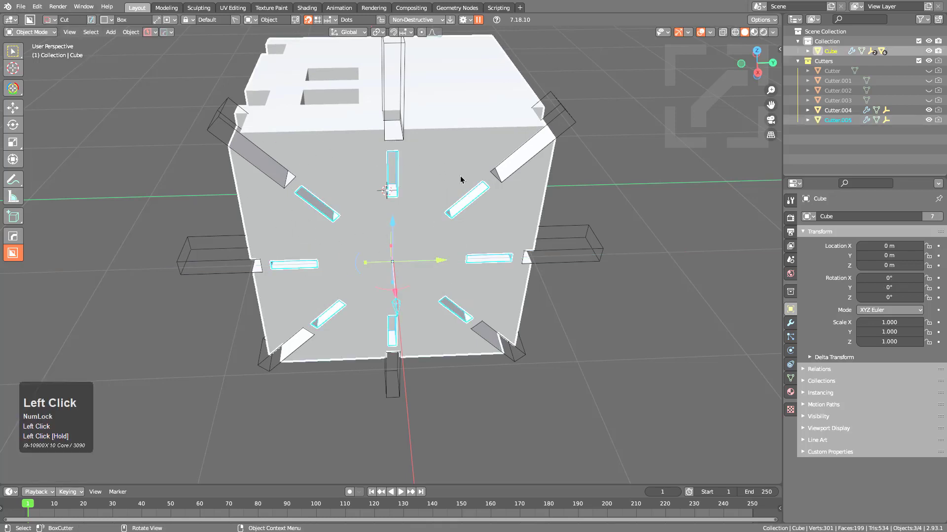
key("q")
mouse_move(456, 191)
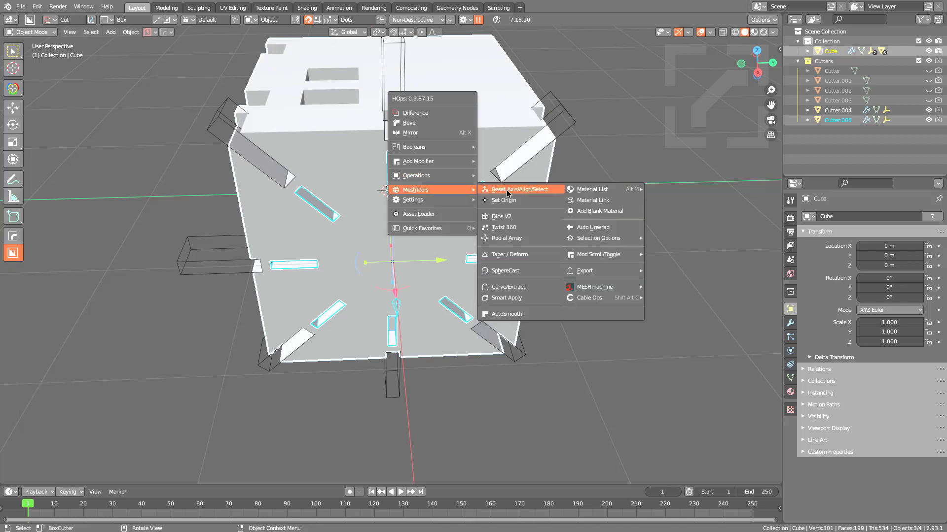
left_click(507, 192)
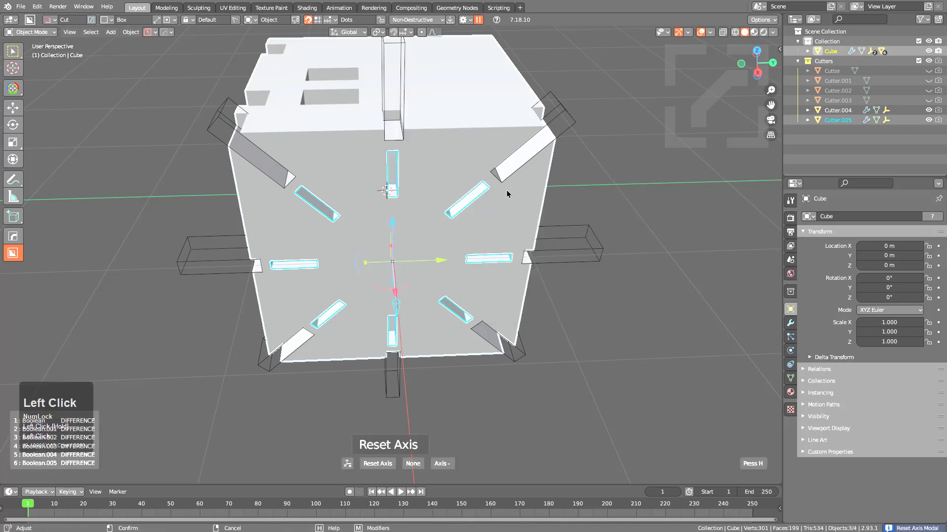
left_click(507, 193)
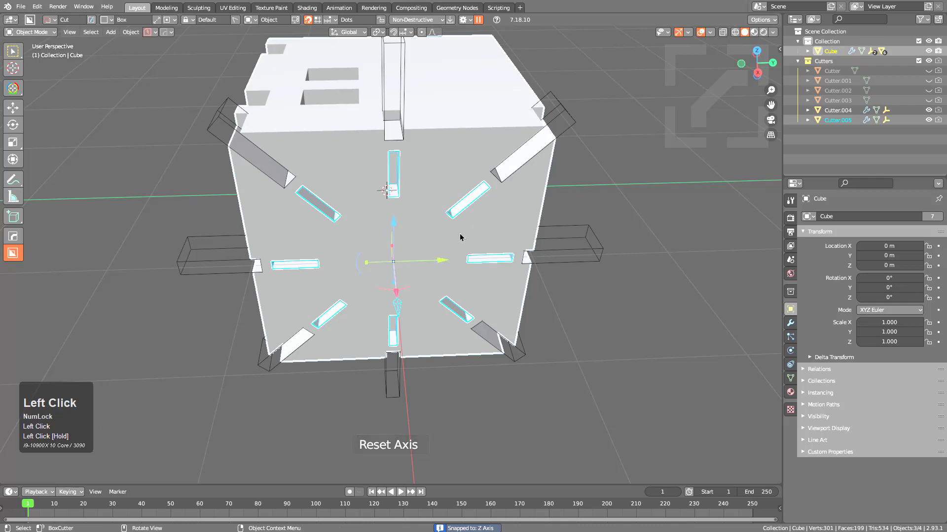
left_click(410, 173)
middle_click_drag(410, 173, 405, 137)
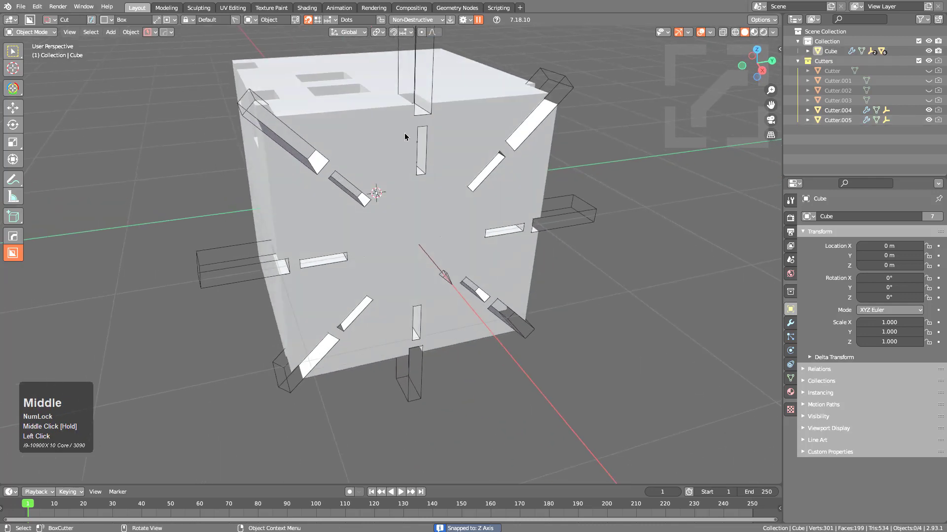
Step: Disable the transform gizmo for BoxCutter
middle_click_drag(469, 158, 548, 263)
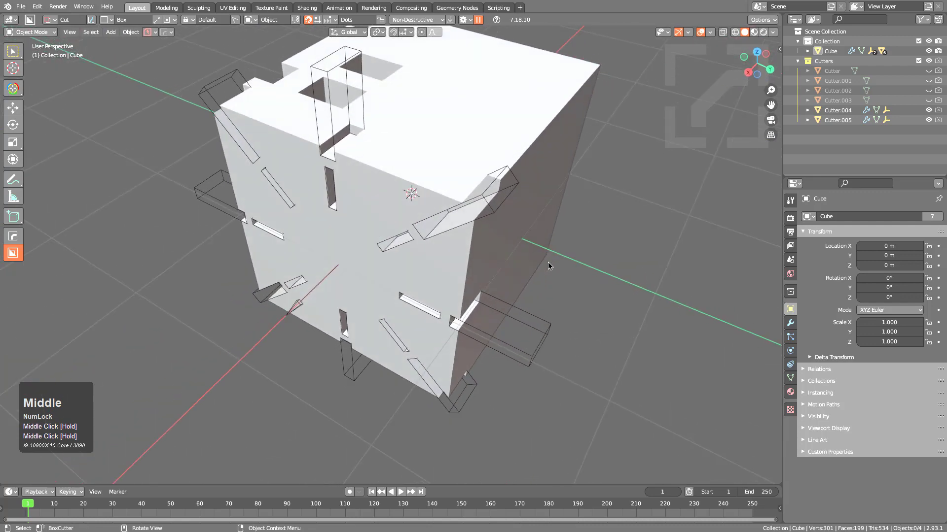
left_click(252, 20)
left_click(301, 75)
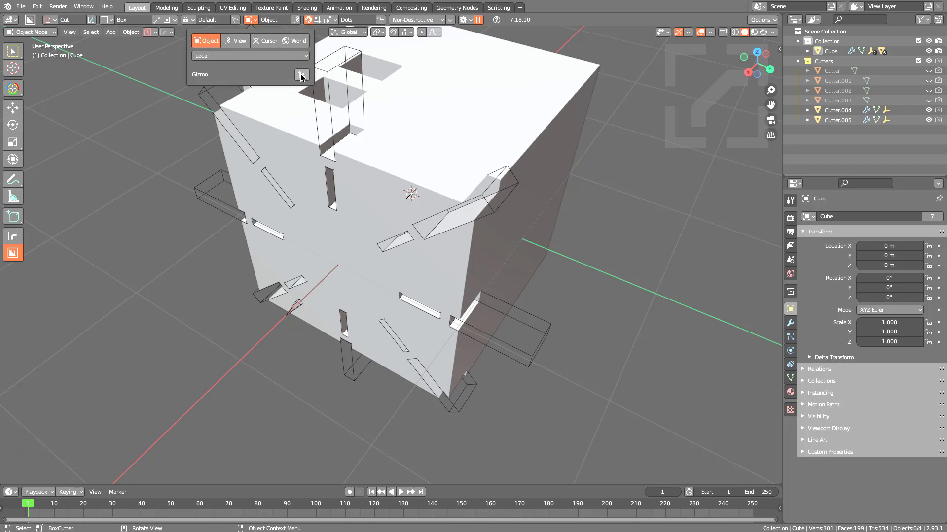
Step: Select the cube and draw a joining box that rises from its top face near the front corner
middle_click_drag(566, 184, 376, 152)
left_click(400, 159)
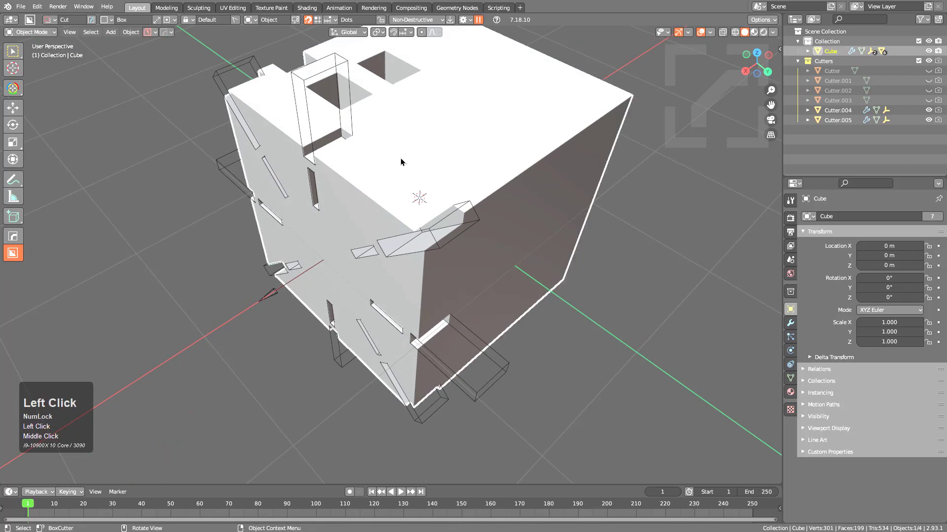
mouse_move(395, 191)
left_mouse_down()
mouse_move(409, 205)
mouse_move(415, 173)
left_mouse_up()
Step: Bevel the joining box with 15 segments and a width of about 0.11, flip its shape on Z, and finish the join
key("b")
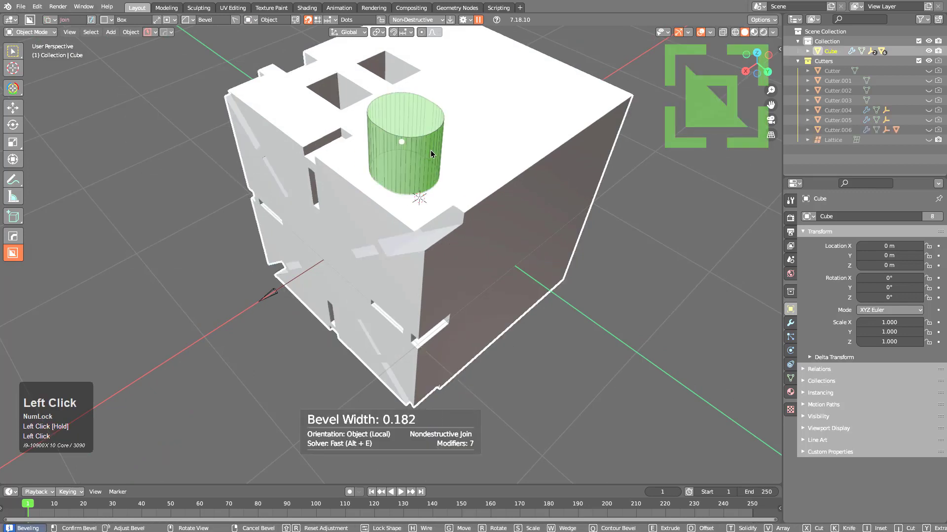
scroll(412, 150, "up", 5)
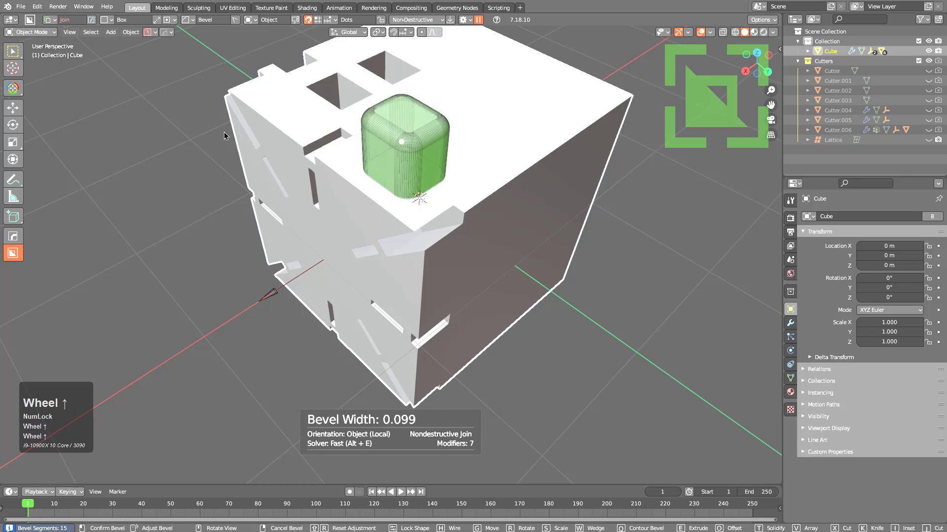
mouse_move(212, 128)
key("f")
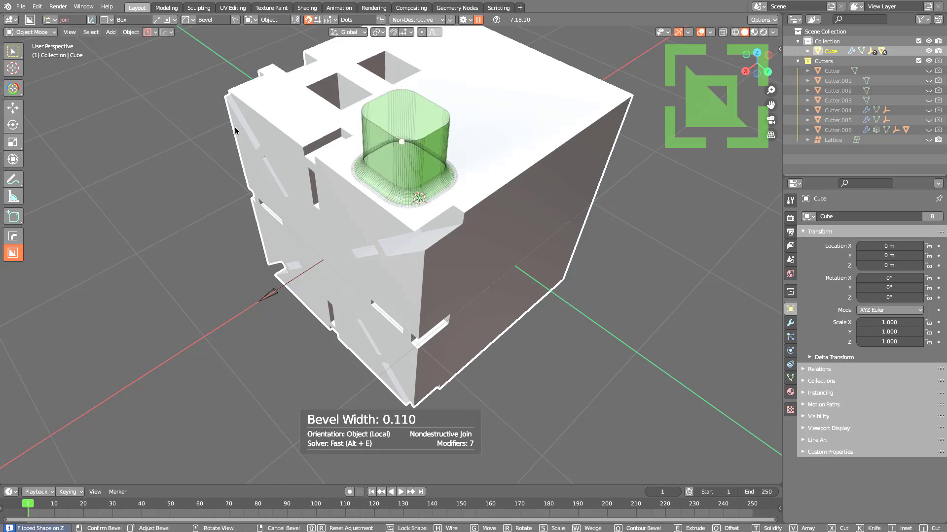
left_click(227, 126)
left_click(338, 112)
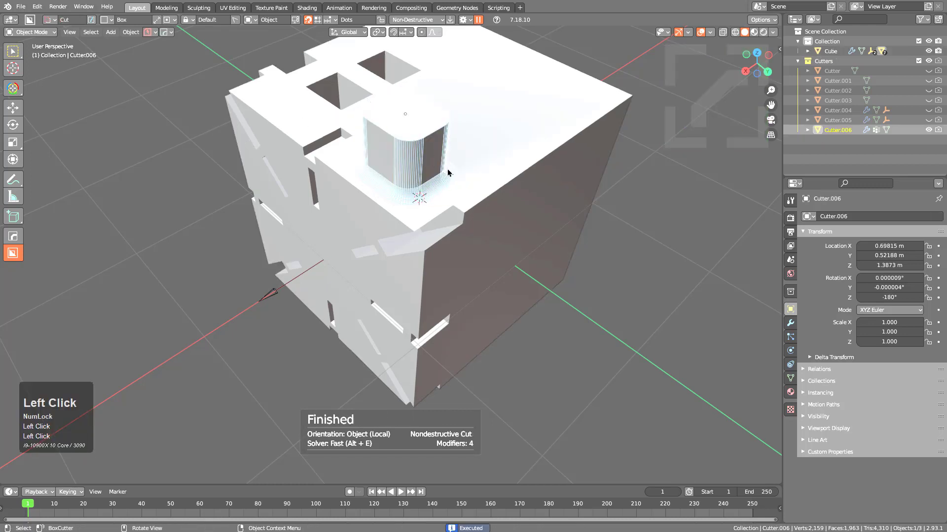
Step: Enable the transform gizmo and use it to duplicate the joined box cutter along X, placing the copy at about 0.106 m
middle_click_drag(337, 111, 430, 181)
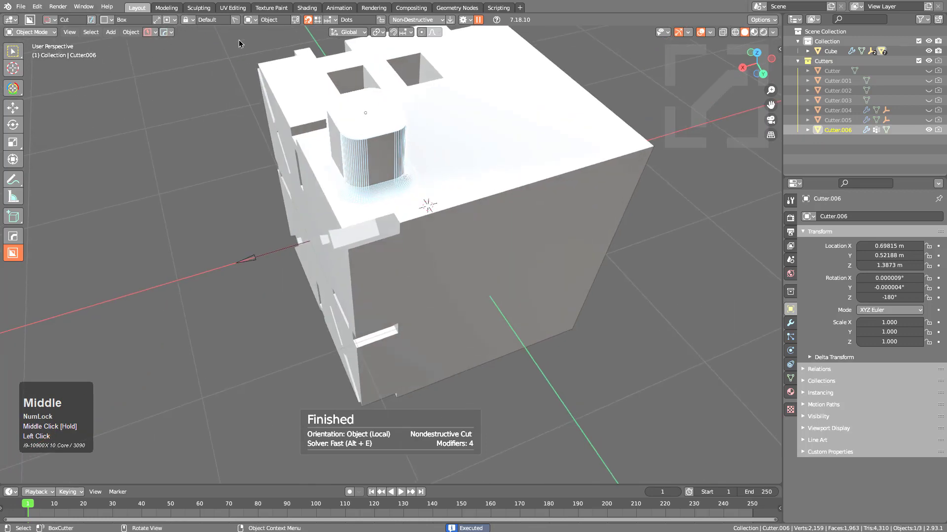
left_click(235, 20)
left_click(301, 75)
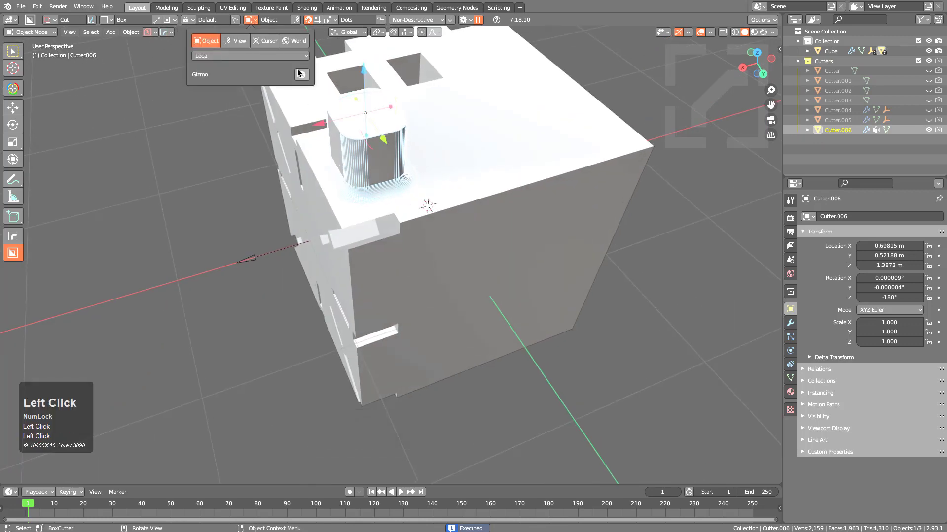
left_click_drag(330, 141, 437, 185)
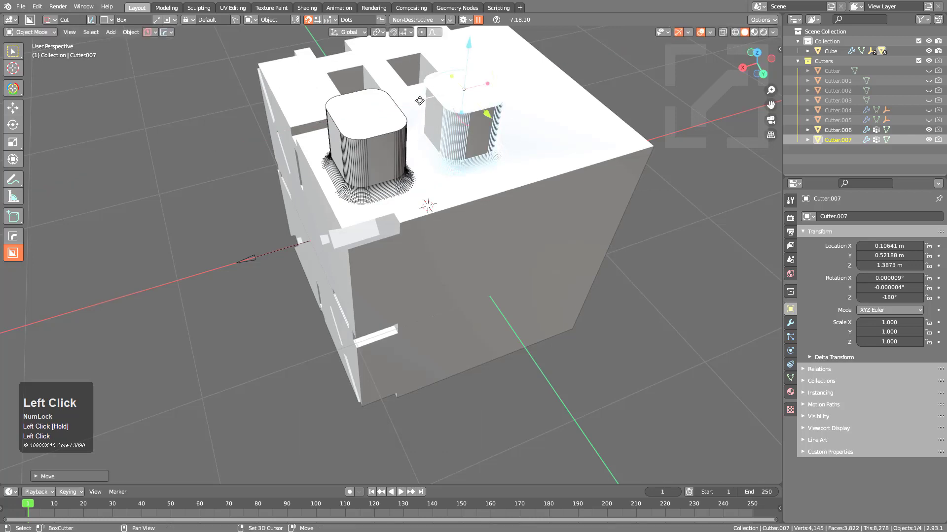
middle_click_drag(437, 184, 442, 127)
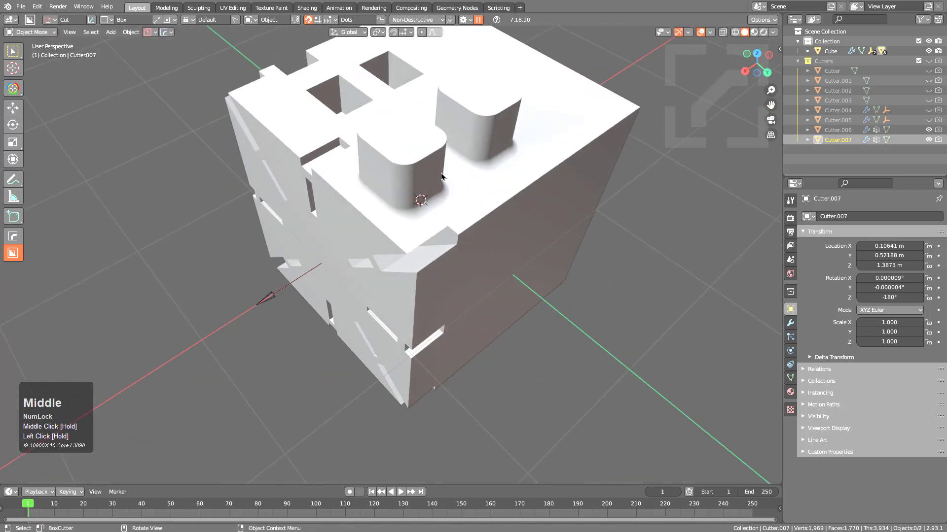
middle_click_drag(442, 177, 332, 169)
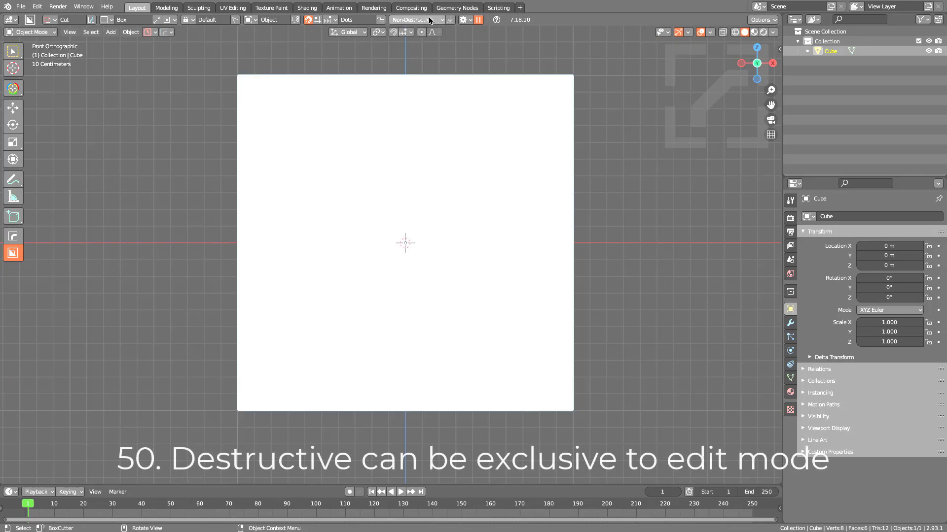
Step: Enter Edit Mode on the cube, activate BoxCutter there and set its behavior to Destructive
left_click(428, 22)
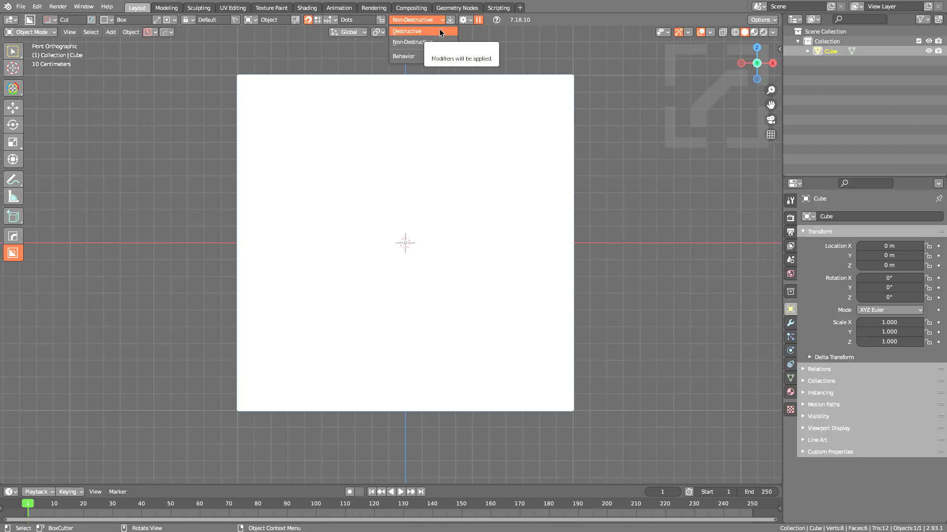
middle_click_drag(494, 150, 516, 173)
key("Tab")
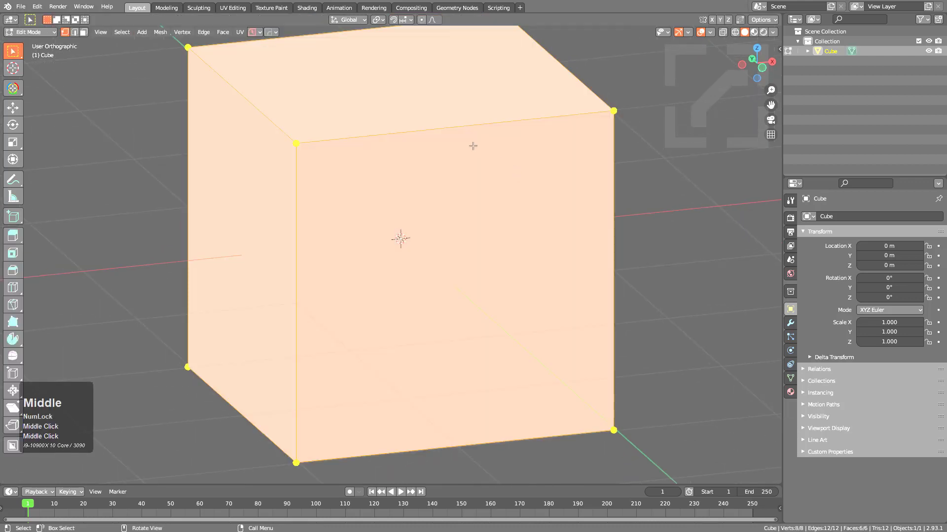
key("w")
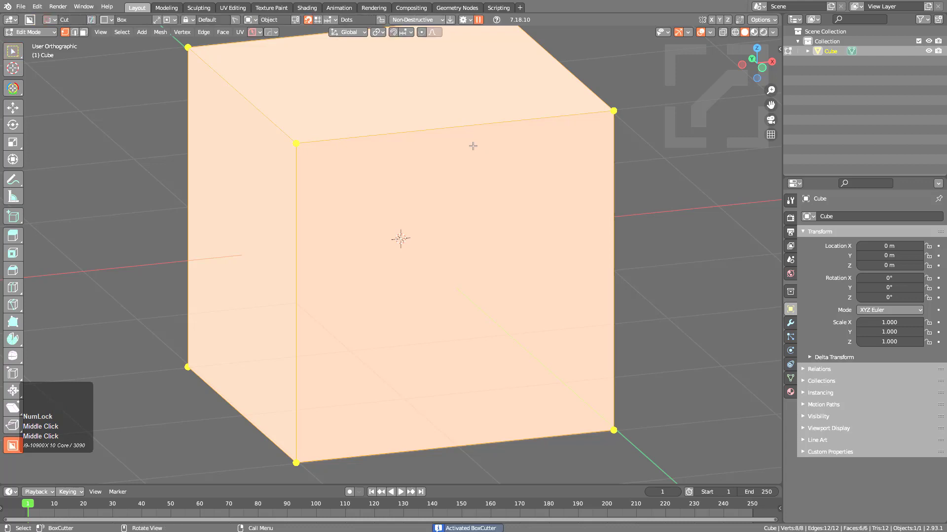
left_click(437, 22)
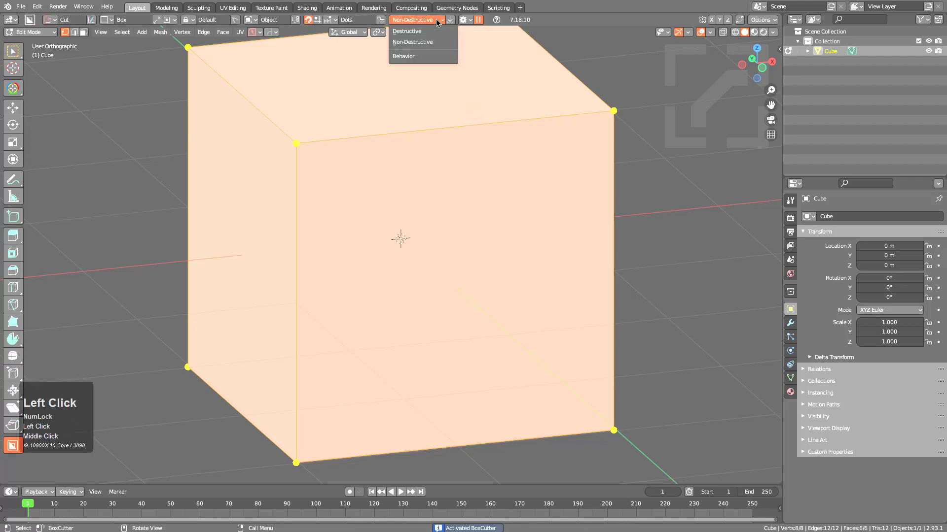
left_click(428, 32)
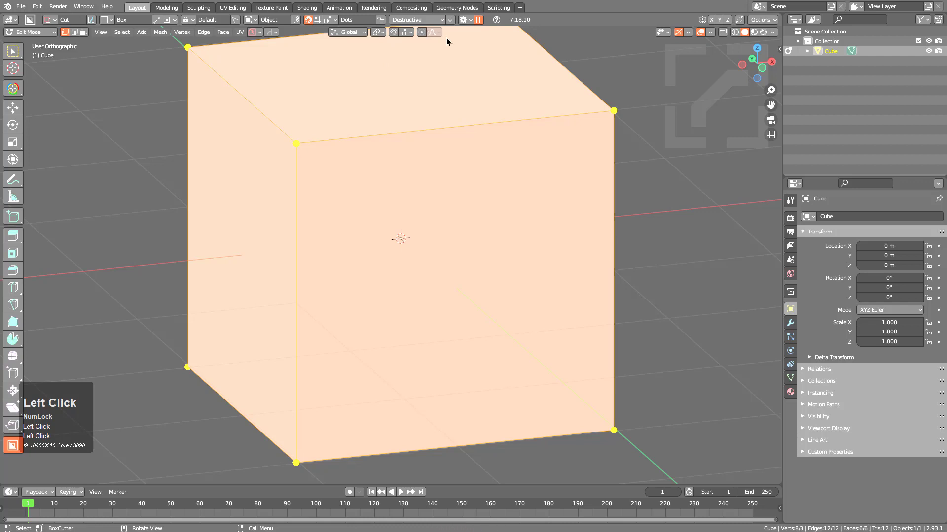
Step: Compare the cut behavior of both modes, then cut two boxes destructively from the cube's top and side in Edit Mode
middle_click_drag(497, 110, 526, 129)
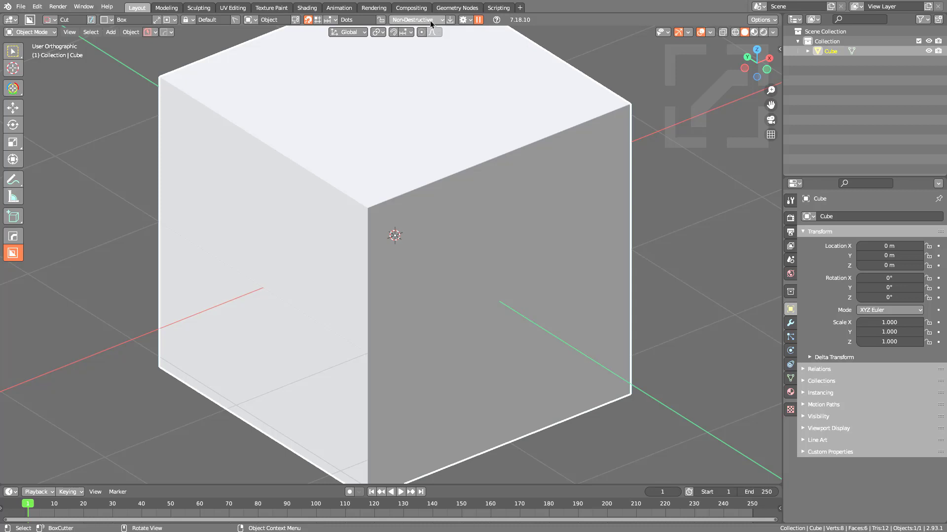
key("Tab")
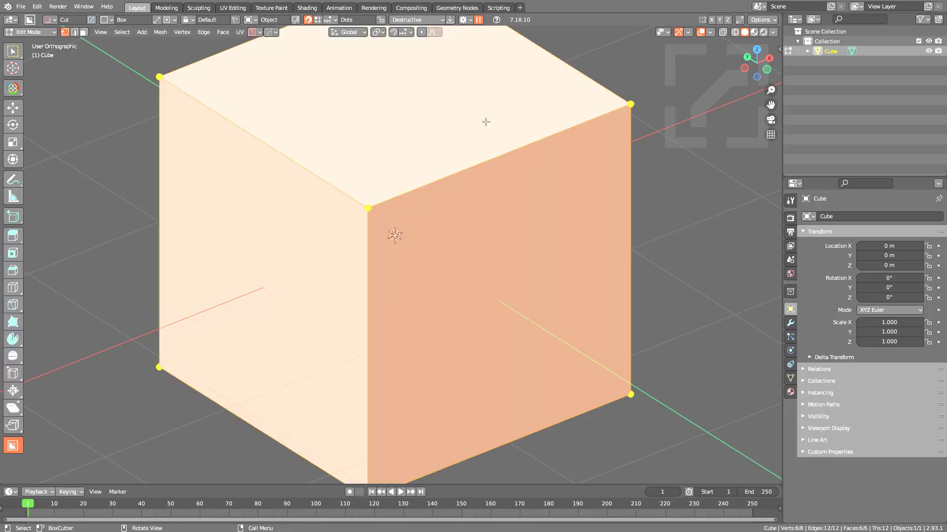
key("Tab")
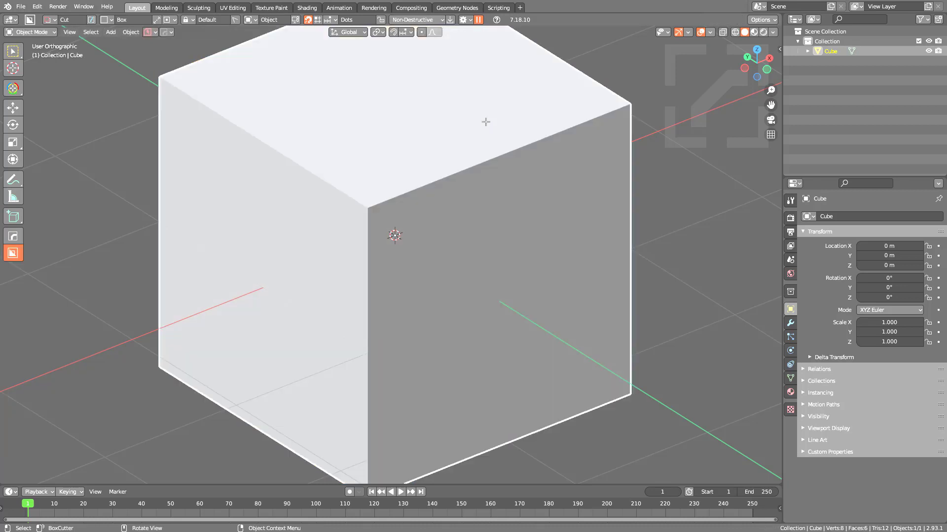
key("Tab")
left_click_drag(484, 105, 258, 173)
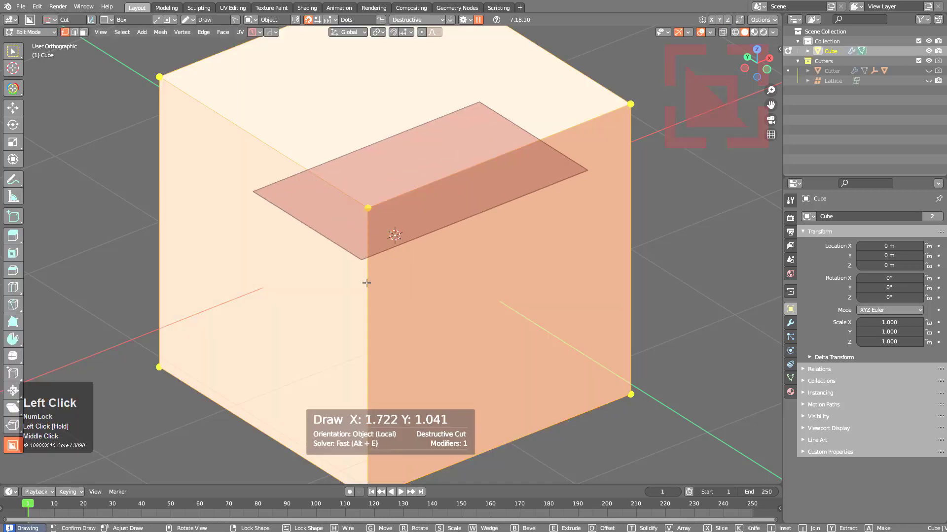
left_click(572, 169)
left_click_drag(526, 238, 439, 345)
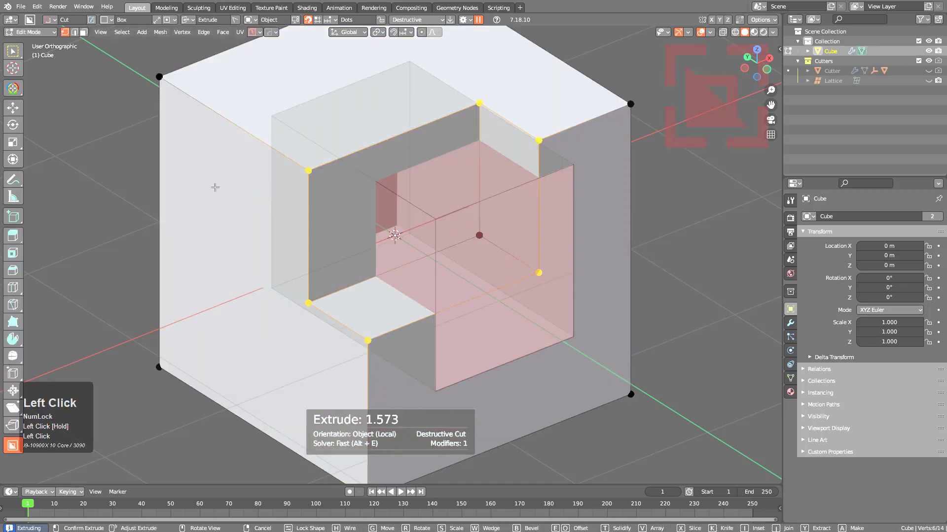
left_click(288, 173)
Step: Return to Object Mode and make three non-destructive box cuts, through the top, the side face and the adjacent face
key("Tab")
left_click_drag(488, 80, 444, 202)
left_click(566, 263)
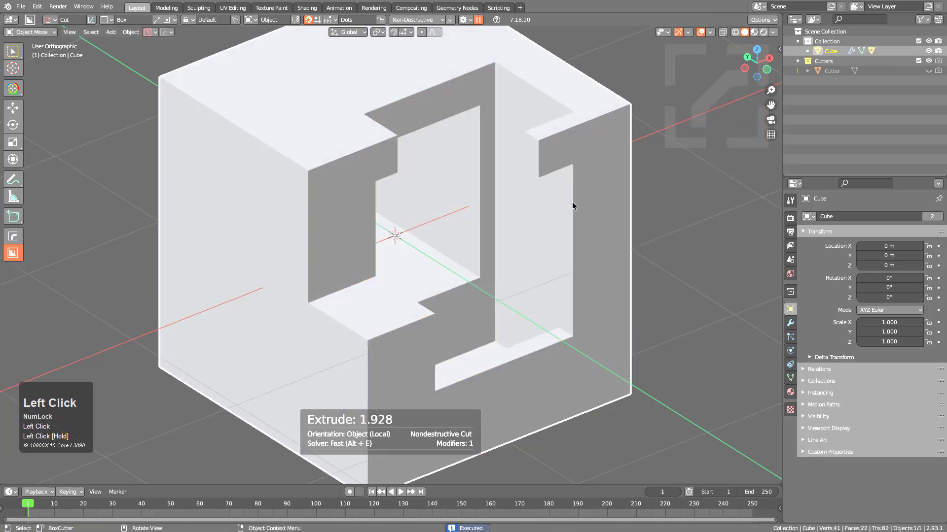
left_click_drag(611, 153, 537, 415)
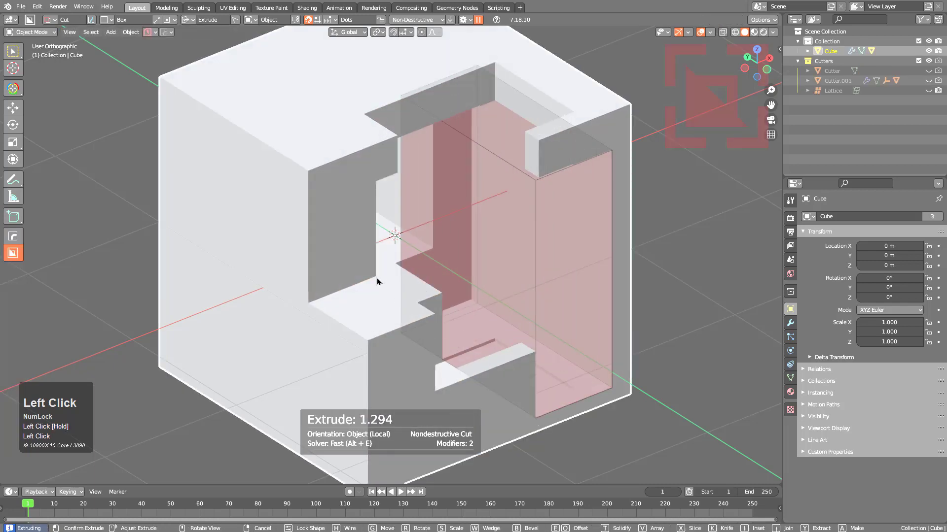
left_click(211, 156)
left_click_drag(363, 172, 236, 268)
left_click(75, 146)
Step: Switch to Edit Mode and cut two more boxes destructively from the cube's lower faces, then return to Object Mode
middle_click_drag(296, 161, 327, 183)
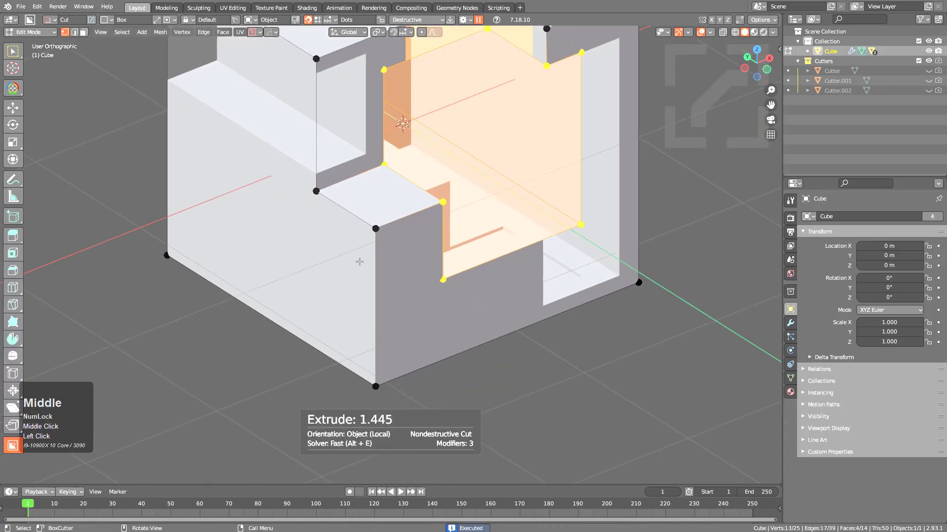
left_click_drag(360, 262, 327, 381)
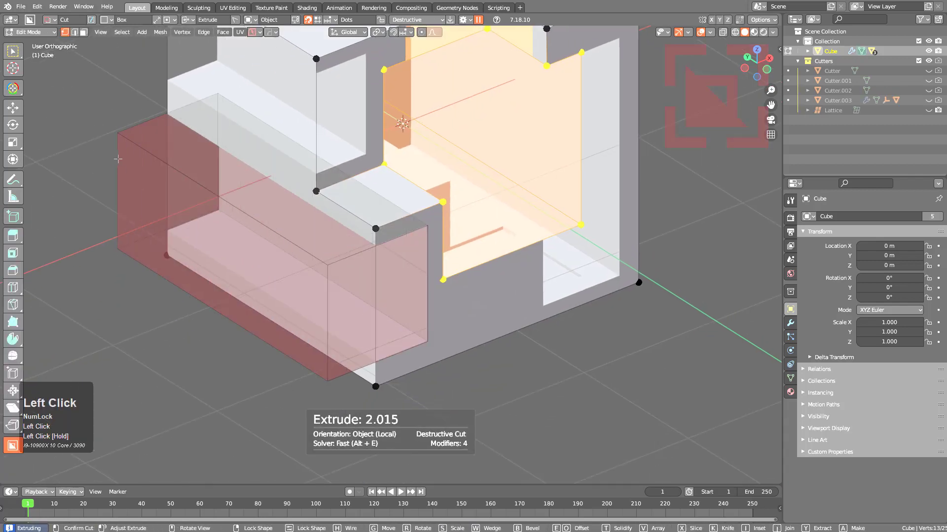
left_click(495, 348)
left_click_drag(445, 263, 508, 444)
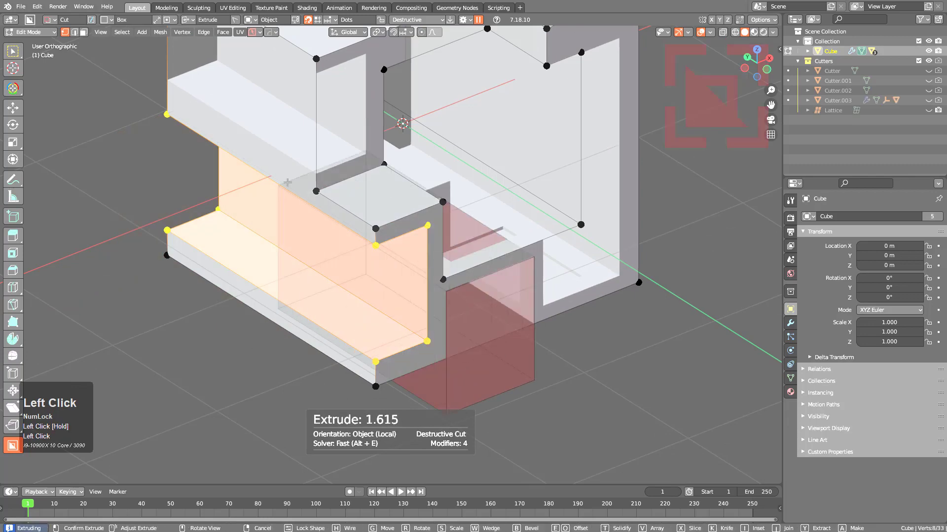
left_click(452, 101)
scroll(451, 101, "down", 2)
middle_click_drag(452, 101, 561, 94)
key("Tab")
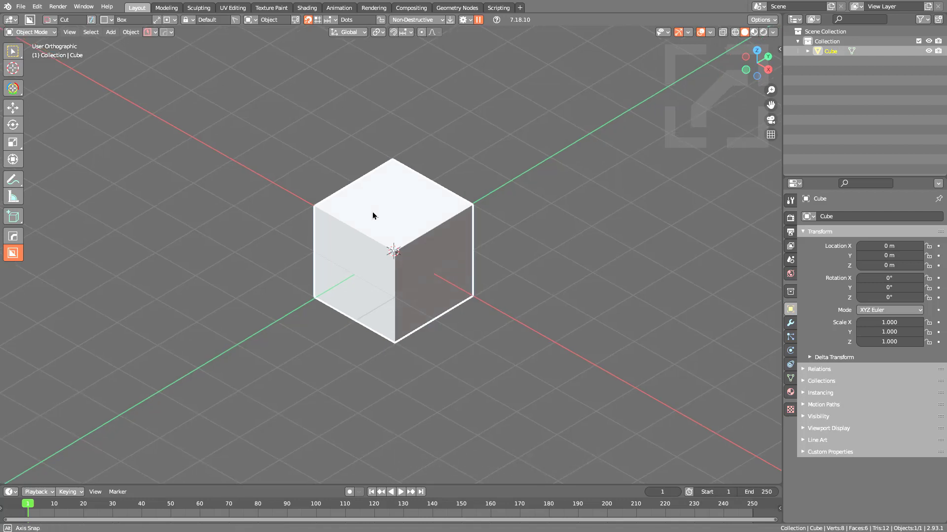
Step: Add a plane and move it along X to about 3.54 m, beside the cube
key("shift+a")
mouse_move(372, 212)
left_click(410, 211)
key("g")
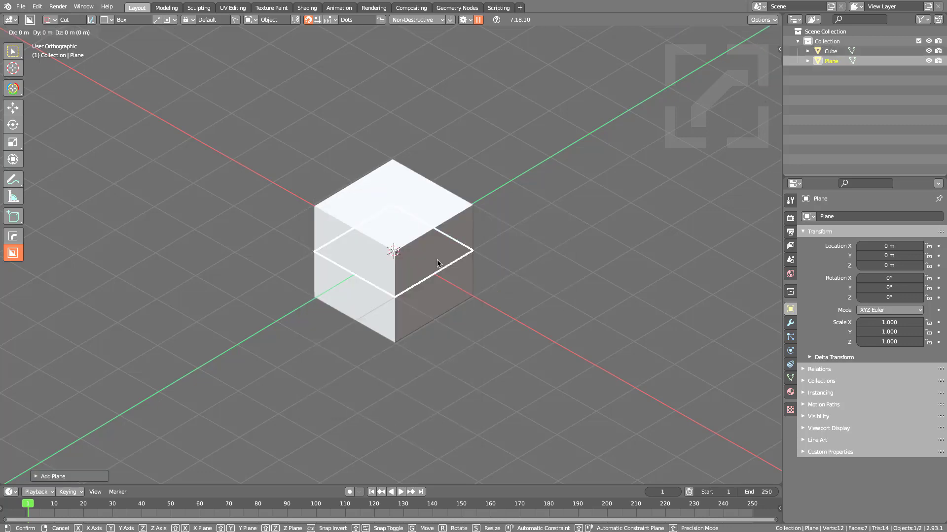
key("x")
left_click(581, 350)
middle_click_drag(582, 351, 486, 266)
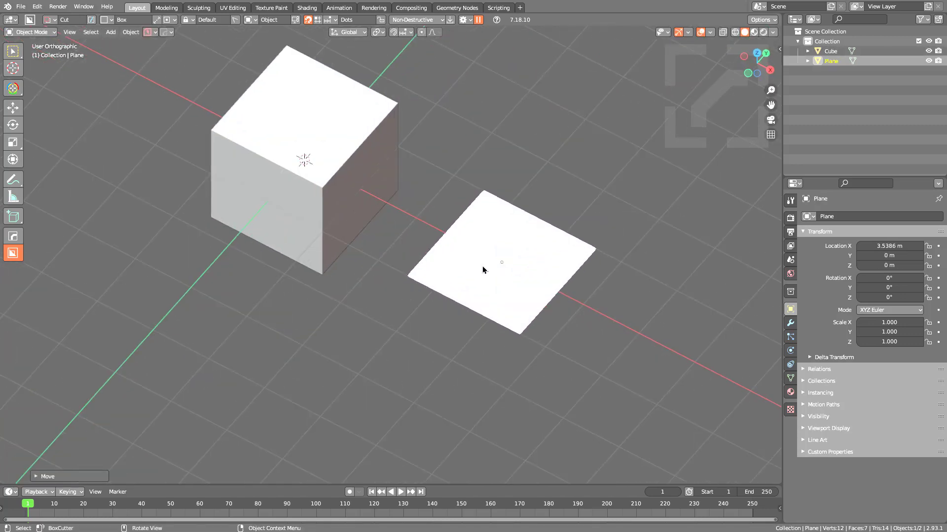
Step: Cut four boxes out of the plane near the edge facing the cube, and mirror the plane across X
key("d")
mouse_move(429, 271)
left_mouse_down()
mouse_move(490, 207)
mouse_move(503, 211)
mouse_move(435, 316)
left_mouse_up()
key("alt+x")
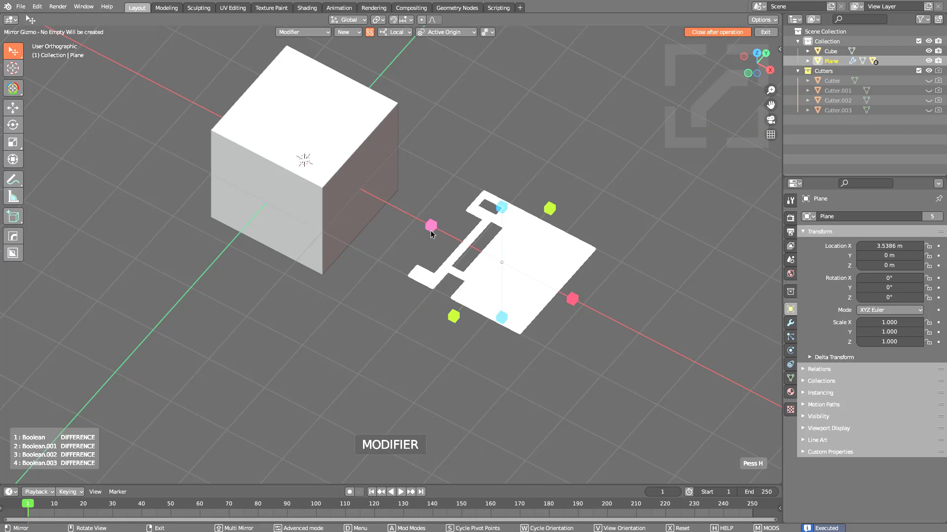
left_click(431, 226)
Step: Cut more boxes into the mirrored plane, including strips of about 0.08 by 0.57 and 0.21 by 1.43
scroll(611, 253, "up", 4)
mouse_move(611, 252)
left_mouse_down()
mouse_move(594, 252)
mouse_move(581, 268)
mouse_move(526, 274)
mouse_move(589, 204)
left_mouse_up()
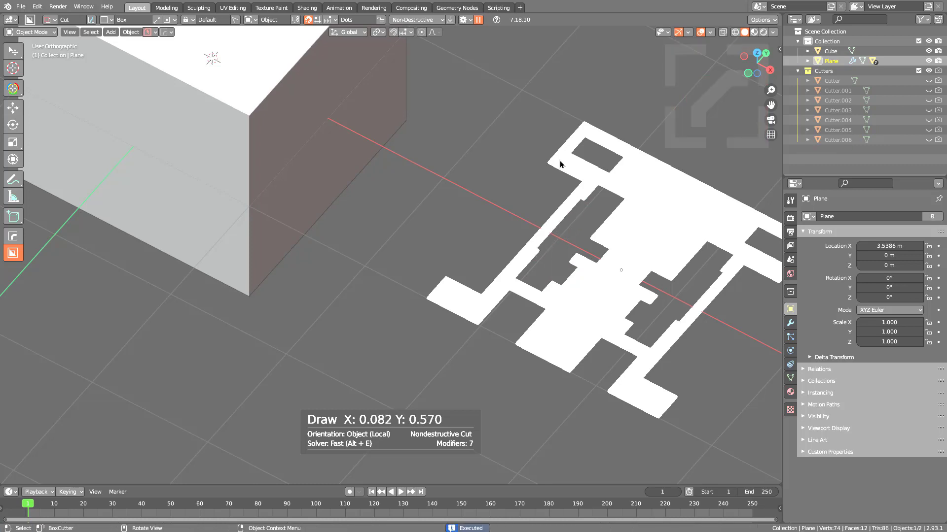
mouse_move(562, 164)
left_mouse_down()
mouse_move(464, 269)
mouse_move(487, 295)
left_mouse_up()
scroll(487, 294, "down", 4)
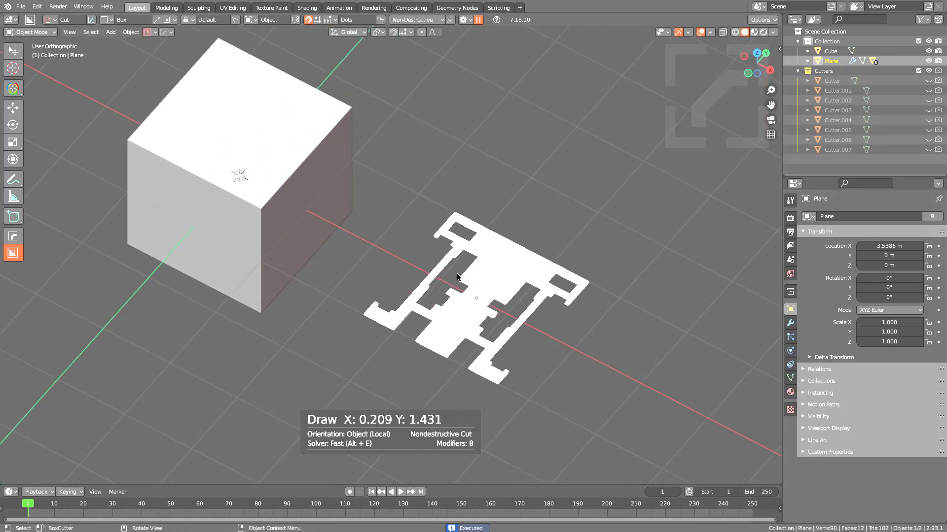
Step: Switch BoxCutter to the Custom shape and assign the mirrored plane as the cutter shape
key("ctrl+d")
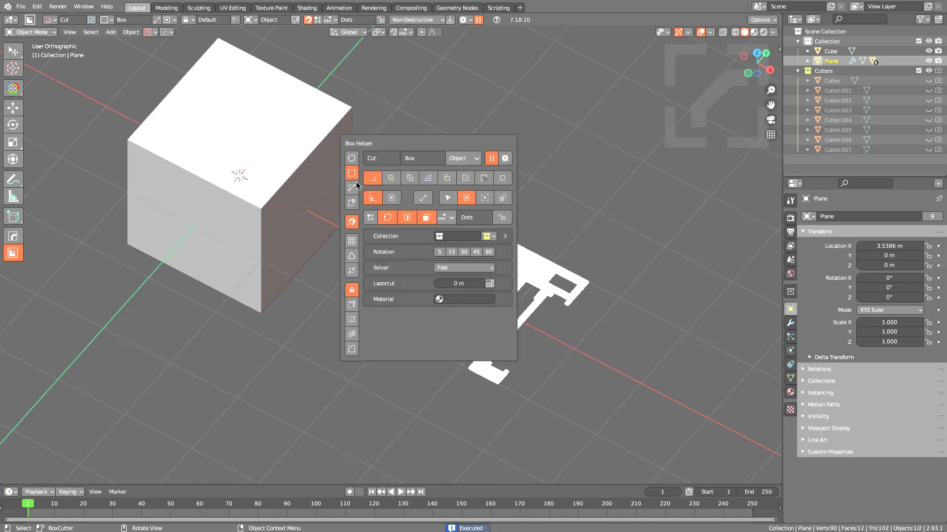
left_click(351, 203)
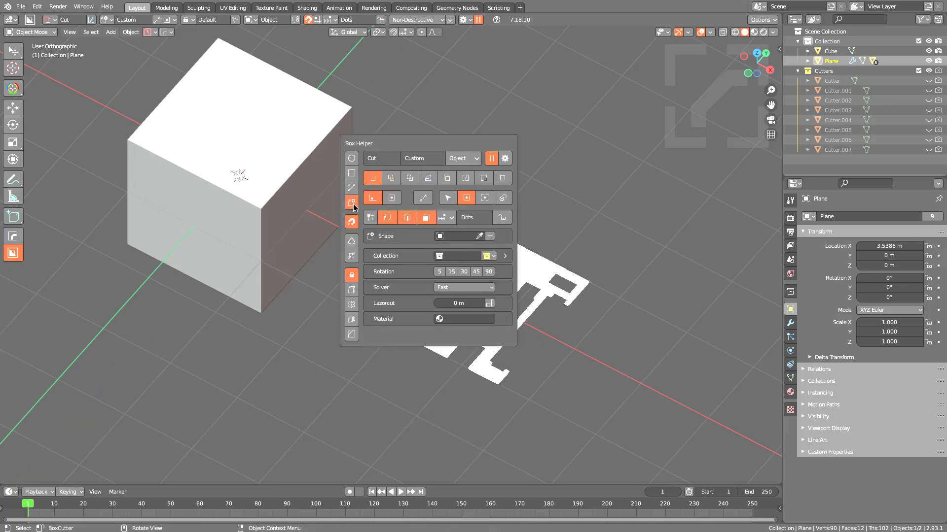
left_click(479, 236)
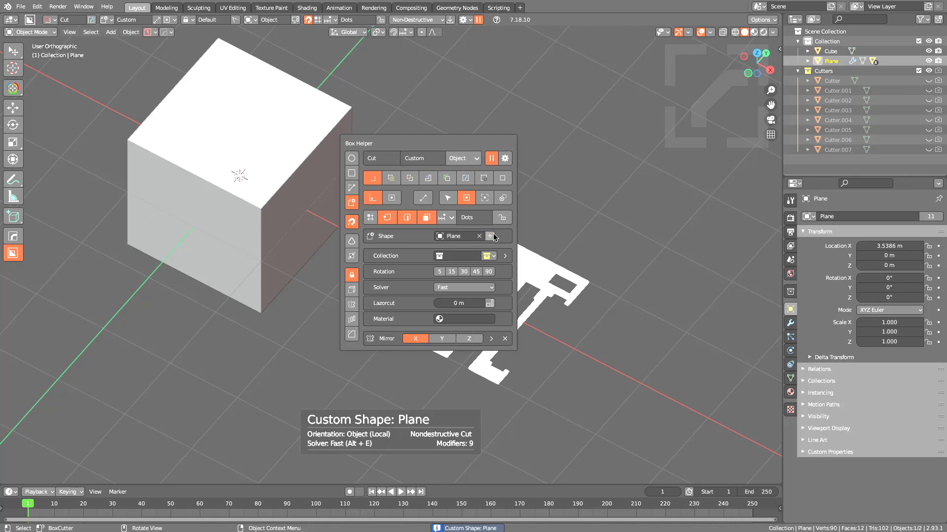
Step: Select the cube and draw the custom plane shape across its top face, extruding the cut about 0.595 deep
scroll(443, 212, "up", 3)
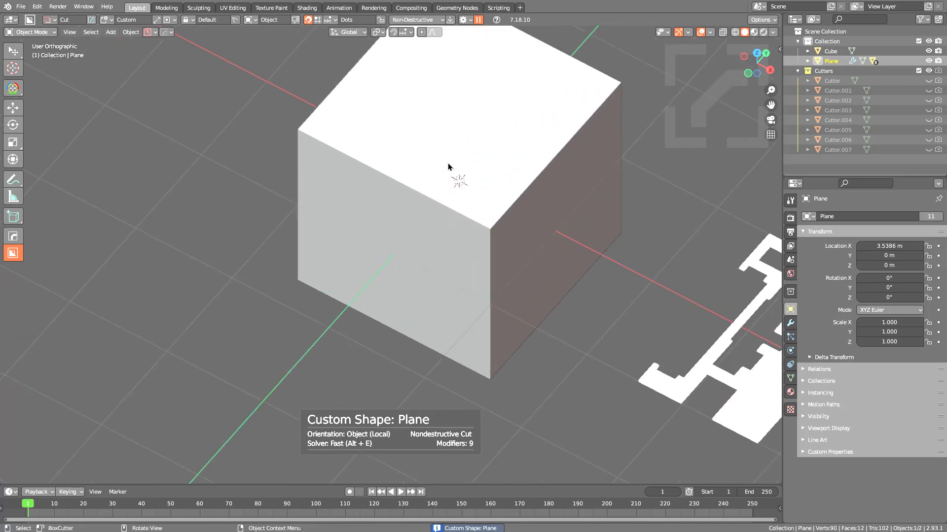
left_click(456, 201)
left_click_drag(437, 58, 477, 271)
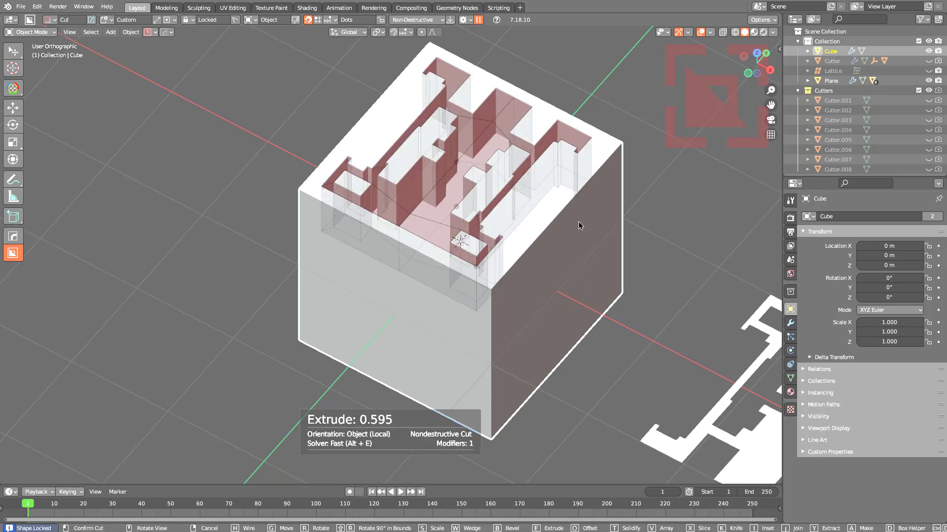
Step: Rotate the custom cutter repeatedly in 90° steps within its bounds on the cube's top face
key("d")
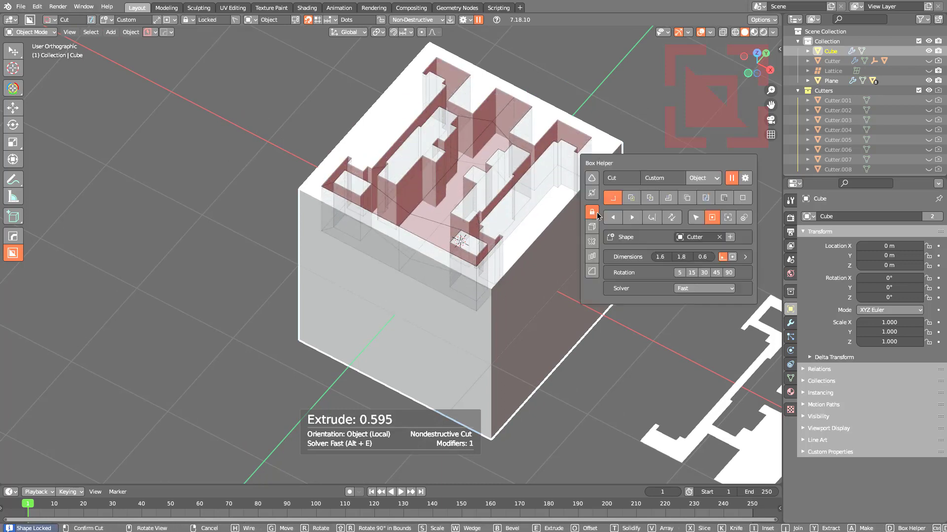
left_click(652, 218)
left_click(652, 219)
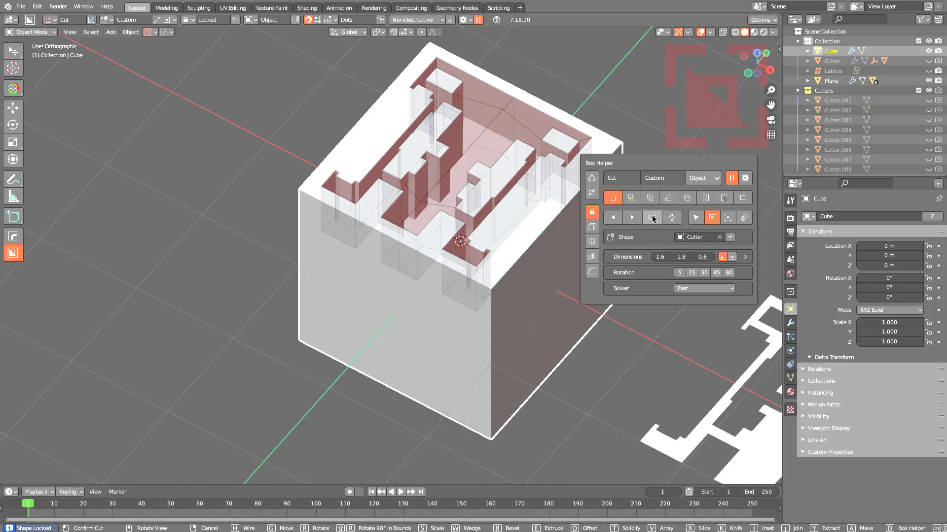
left_click(652, 218)
left_click(652, 218)
left_click(652, 218)
left_click(652, 218)
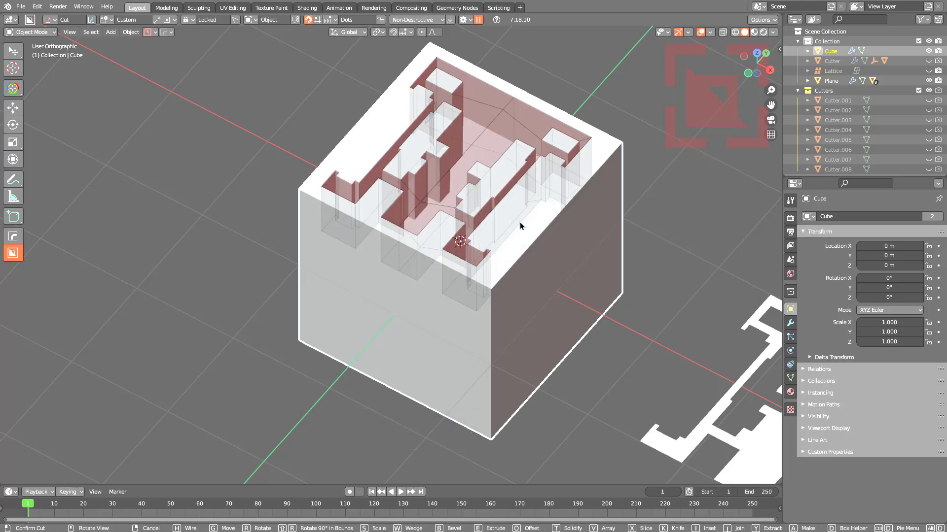
key("shift+r")
key("shift+r")
key("shift+r")
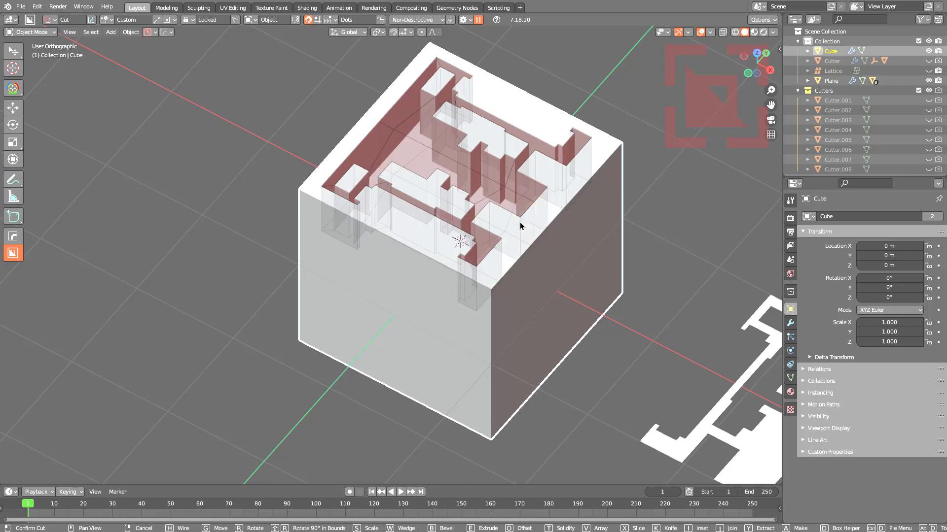
key("shift+r")
key("shift+r")
key("shift+r")
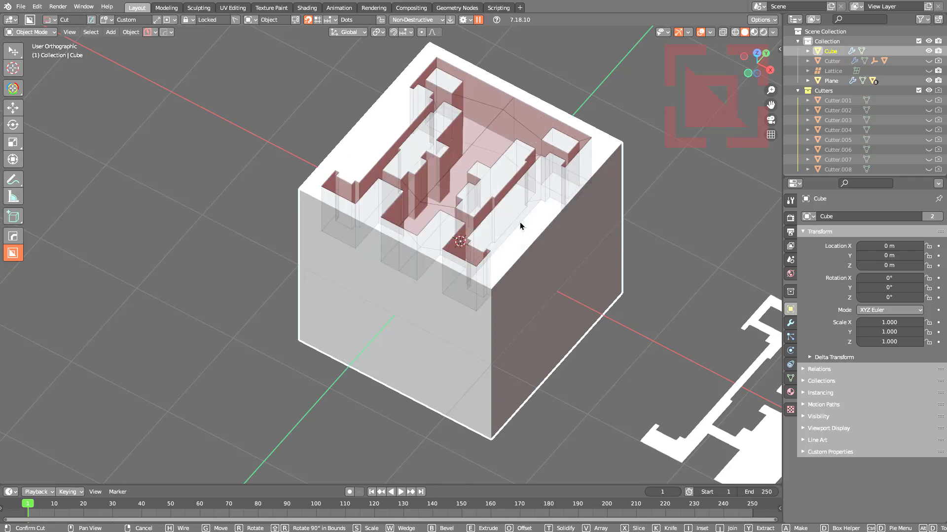
key("shift+r")
key("shift+r")
key("shift+r")
key("shift+r")
key("shift+r")
key("shift+r")
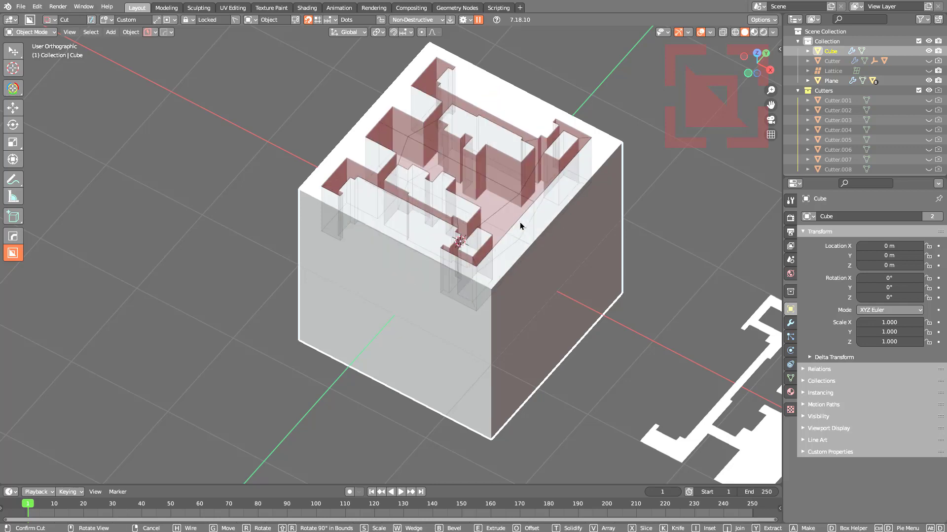
Step: Turn the custom cutter into a wedge and rotate it 90° within its bounds
middle_click_drag(520, 226, 535, 200)
key("w")
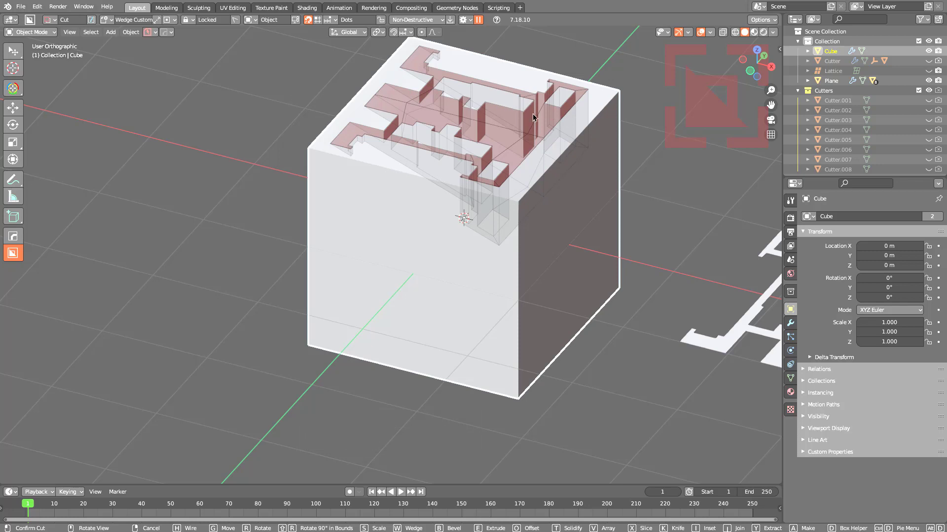
key("shift")
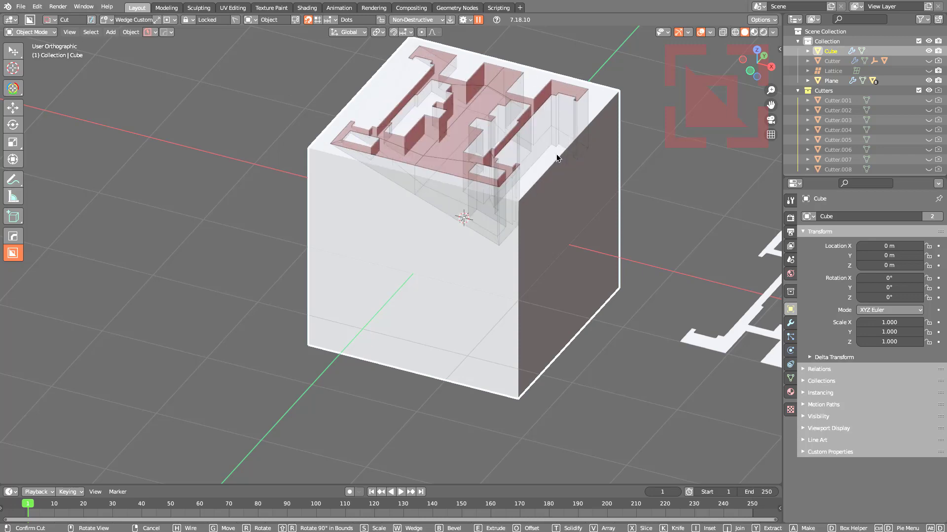
middle_click_drag(558, 156, 593, 165)
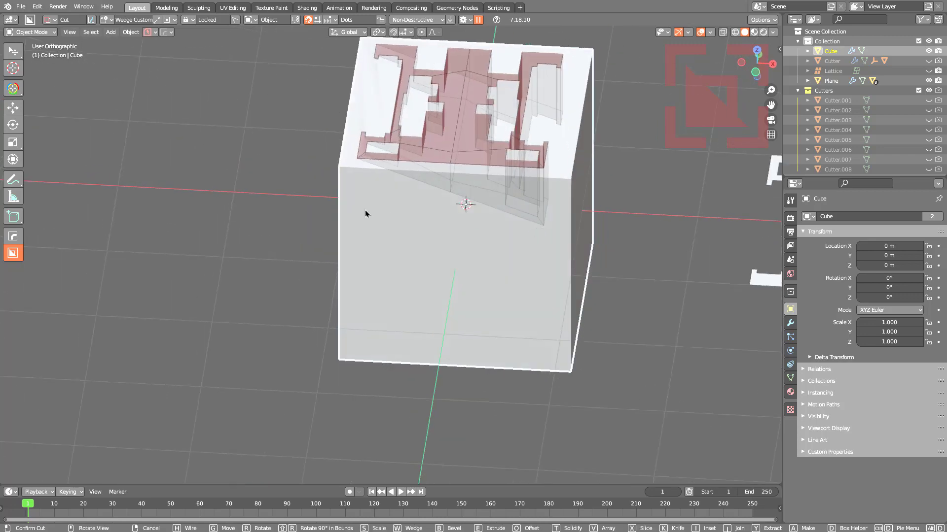
Step: Toggle the cutter's wedge factor between 0.0 and 1.0, ending at 0.0
key("d")
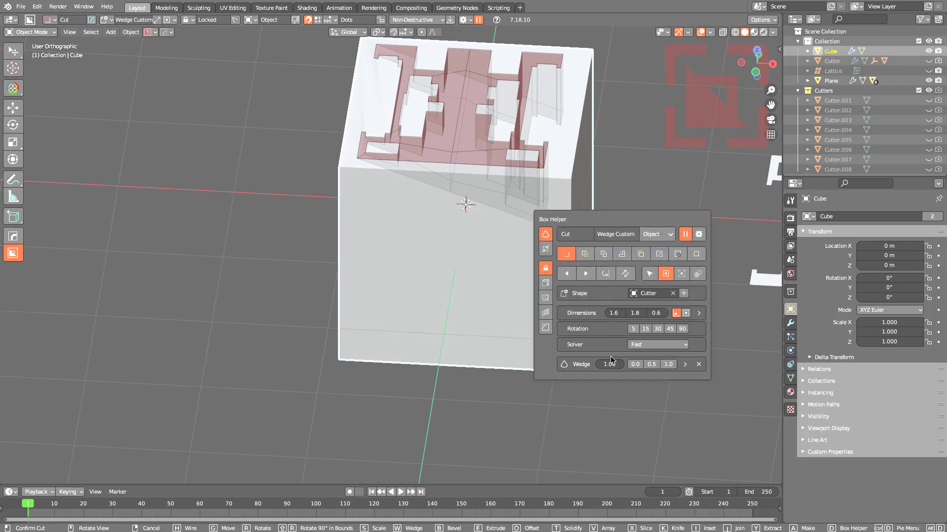
left_click(635, 364)
left_click(668, 365)
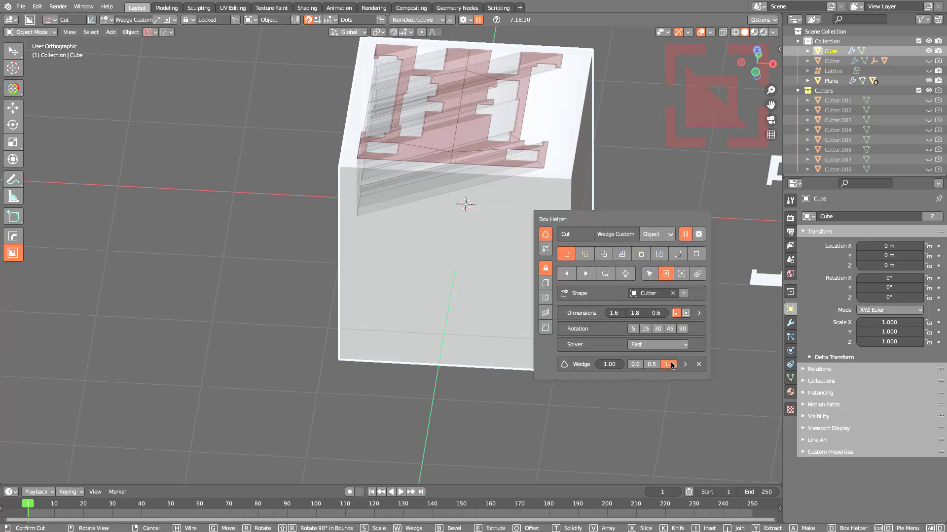
left_click(635, 364)
left_click(668, 364)
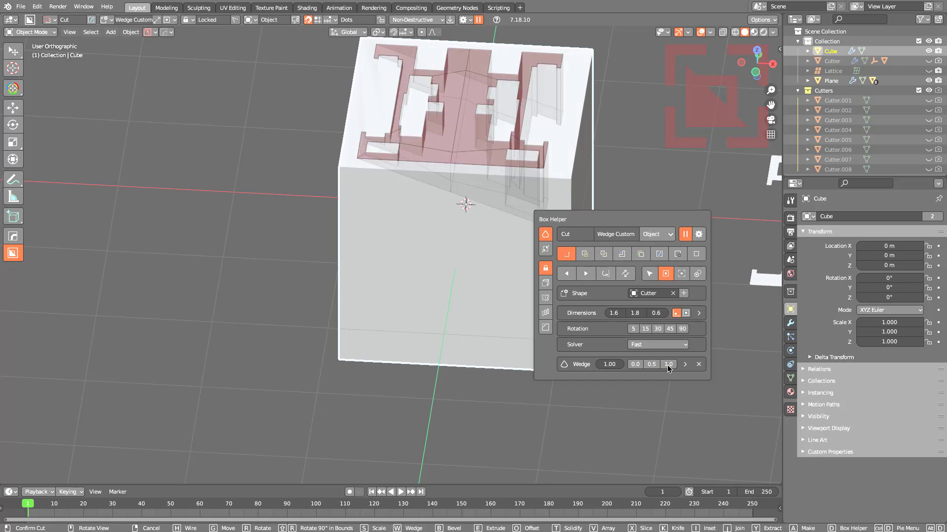
left_click(635, 364)
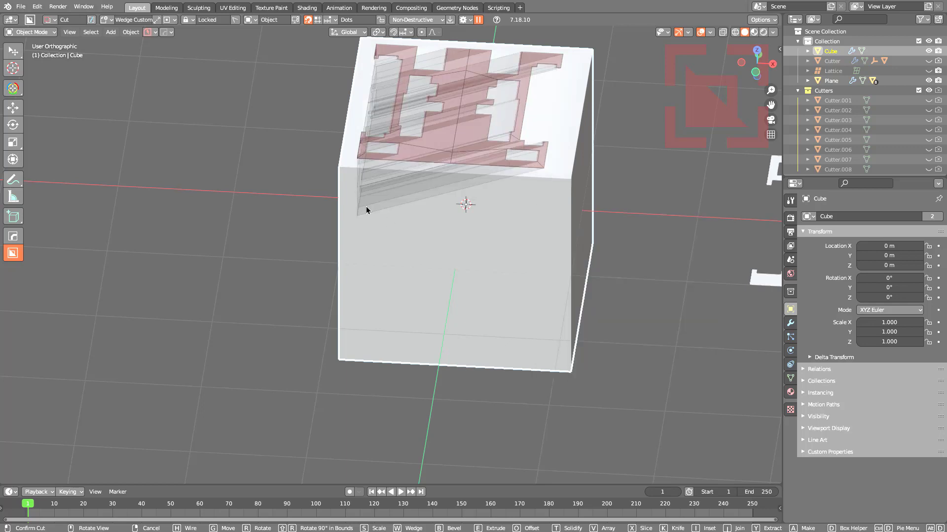
Step: Switch the wedge slope to another side of the cutter and rotate the wedged cutter repeatedly by 90° within its bounds
middle_click_drag(366, 210, 466, 203)
key("w")
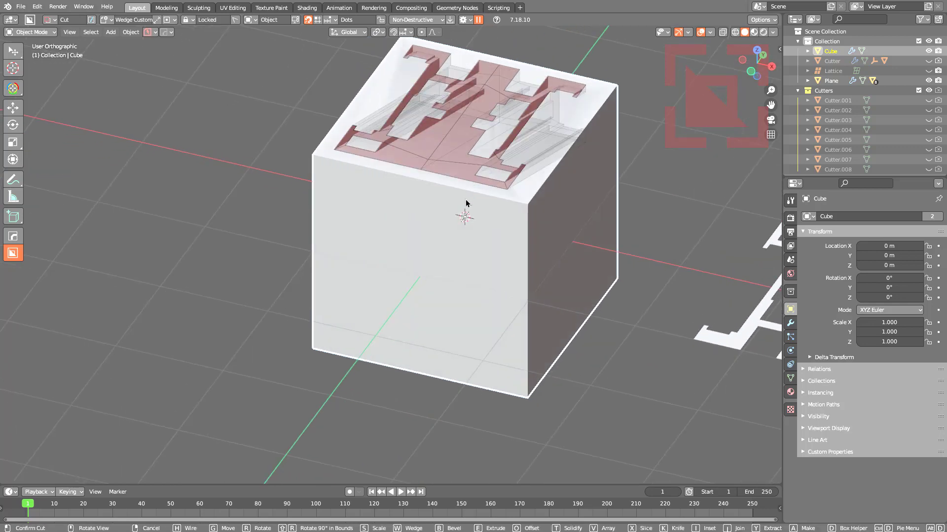
middle_click_drag(546, 211, 480, 197)
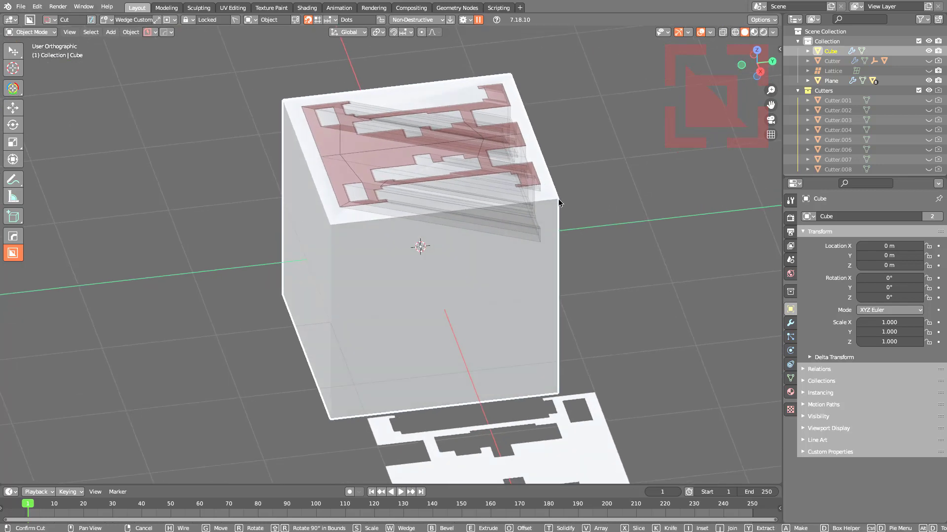
key("shift+r")
key("shift+r")
key("shift+r")
key("shift+r")
key("shift+r")
middle_click_drag(482, 211, 511, 232)
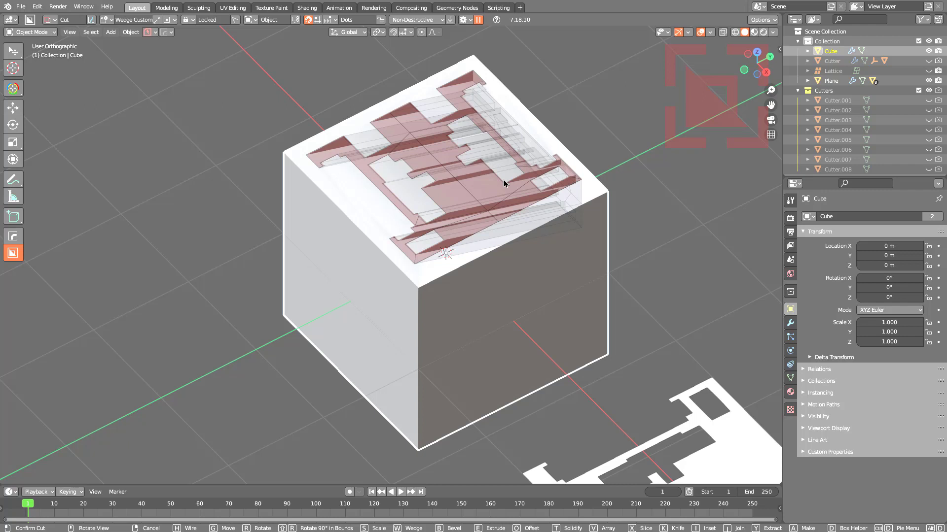
Step: Cycle the wedge to another side and try wedge factors 0.5 and 0.0, ending at 1.0
key("w")
key("w")
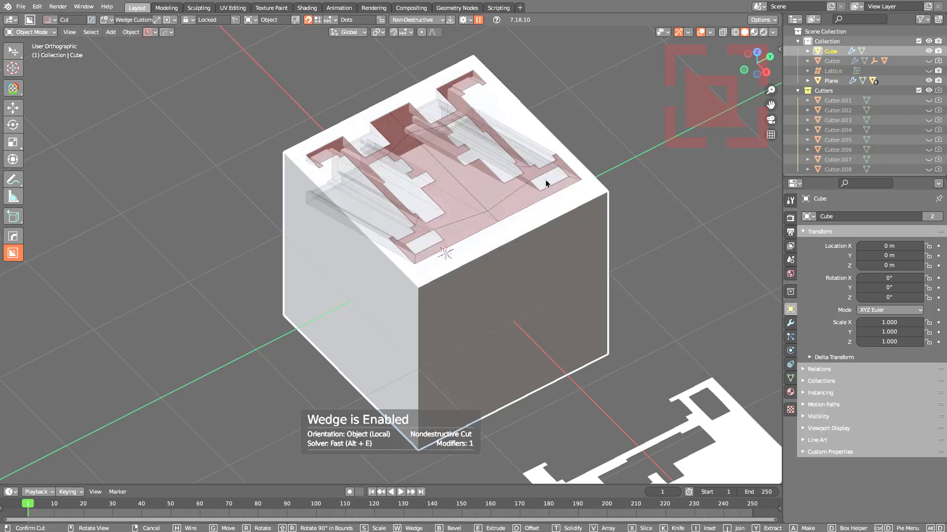
key("d")
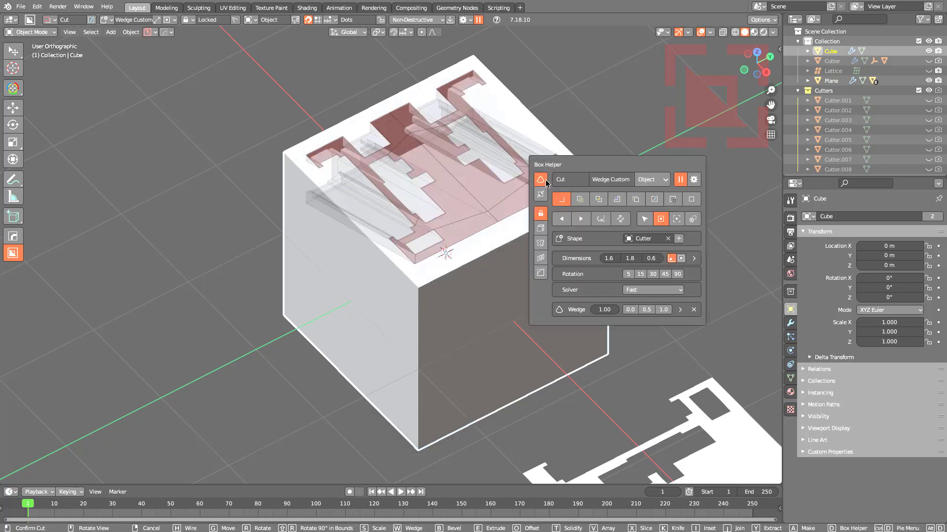
left_click(665, 316)
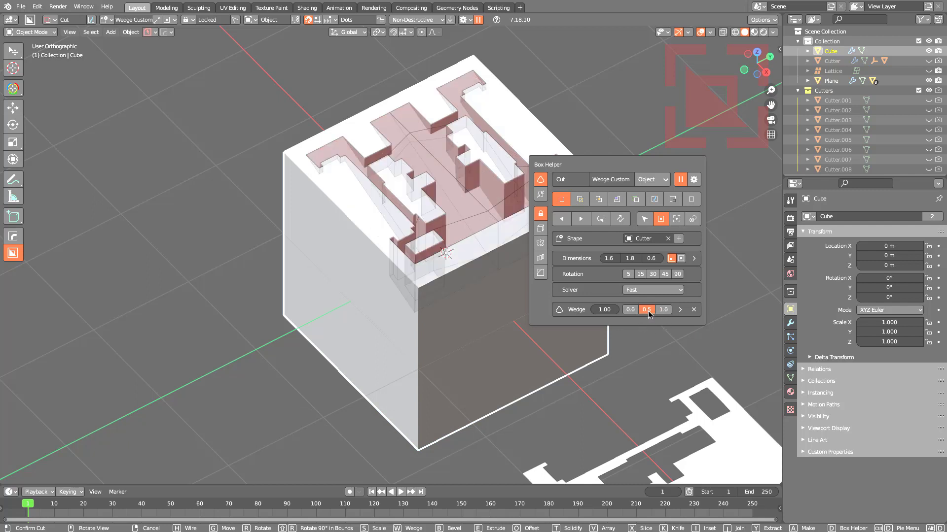
left_click(646, 310)
left_click(658, 311)
left_click(630, 310)
left_click(662, 310)
Step: Rotate the wedged custom cutter four more times in 90° steps within its bounds
left_click(601, 225)
left_click(601, 225)
left_click(600, 224)
left_click(601, 224)
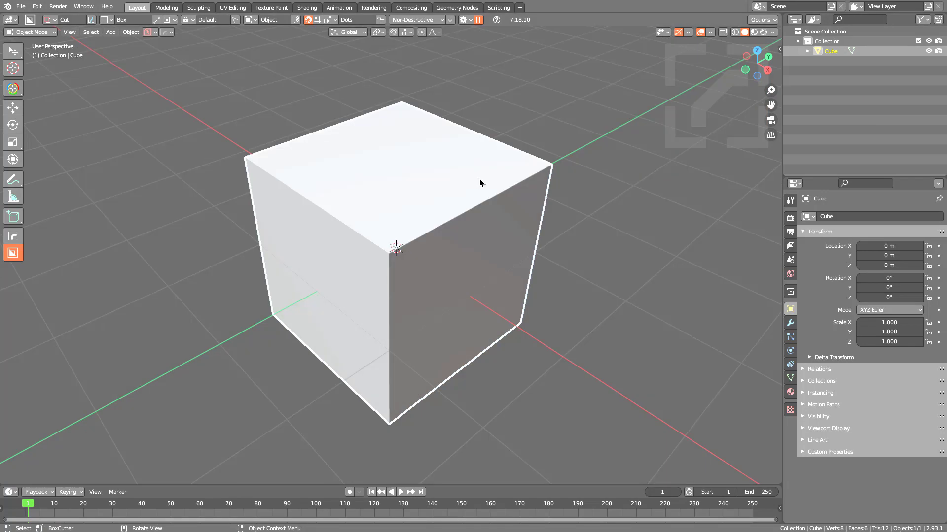
Step: Draw a small box cut at the cube's nearest top corner, extrude it about 0.310, and add an array to it
middle_click_drag(479, 190, 463, 195)
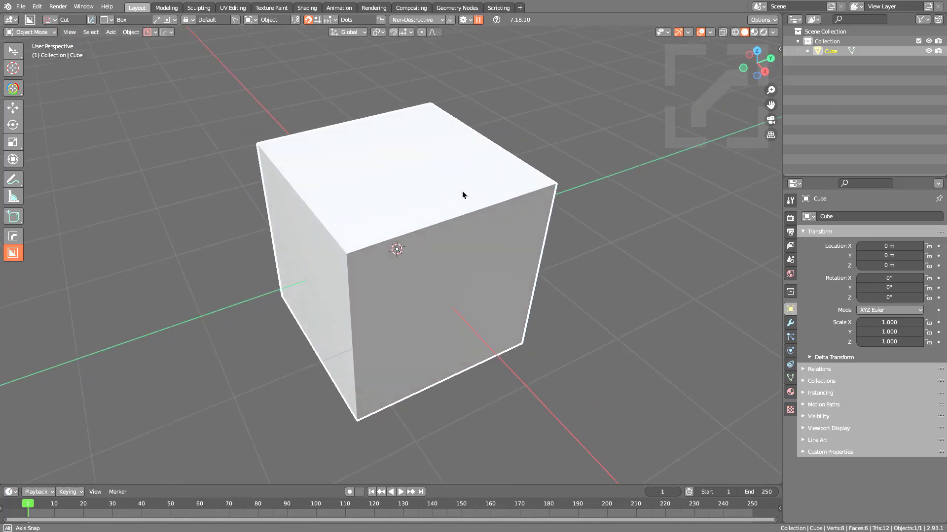
left_click_drag(353, 234, 391, 266)
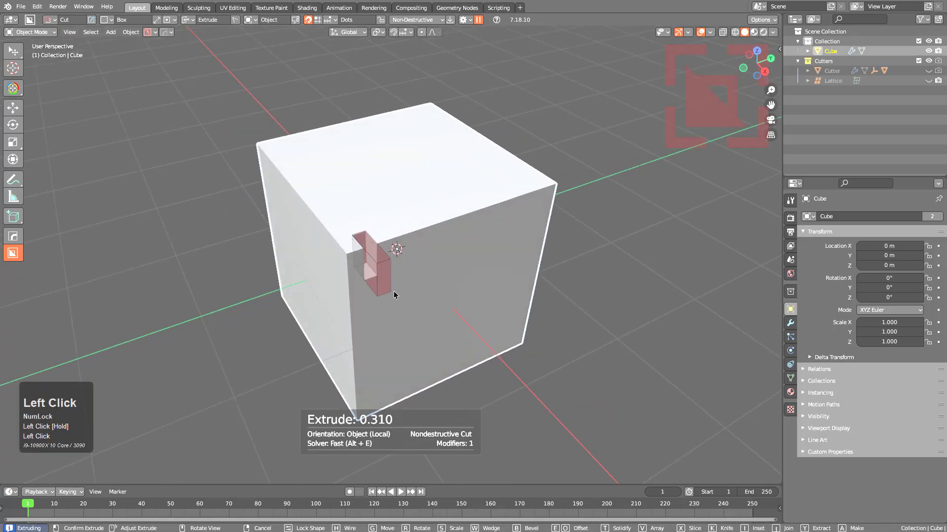
key("v")
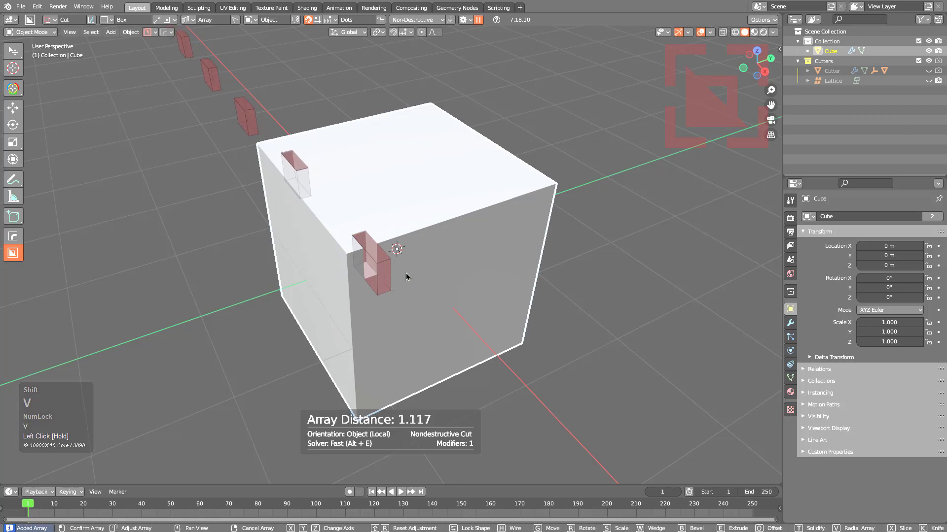
Step: Reset the array adjustment, change the array axis, space the copies at a distance of about -1.494, and lock the shape
key("shift+r")
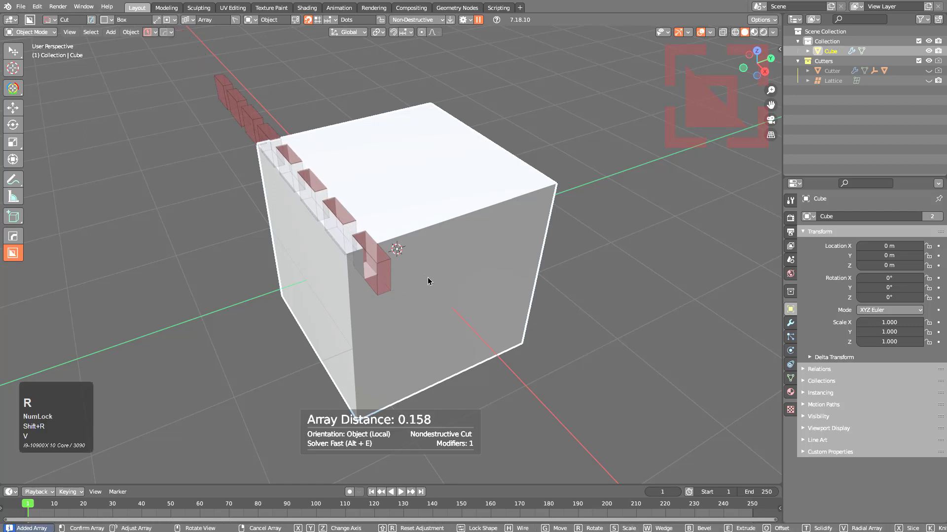
key("x")
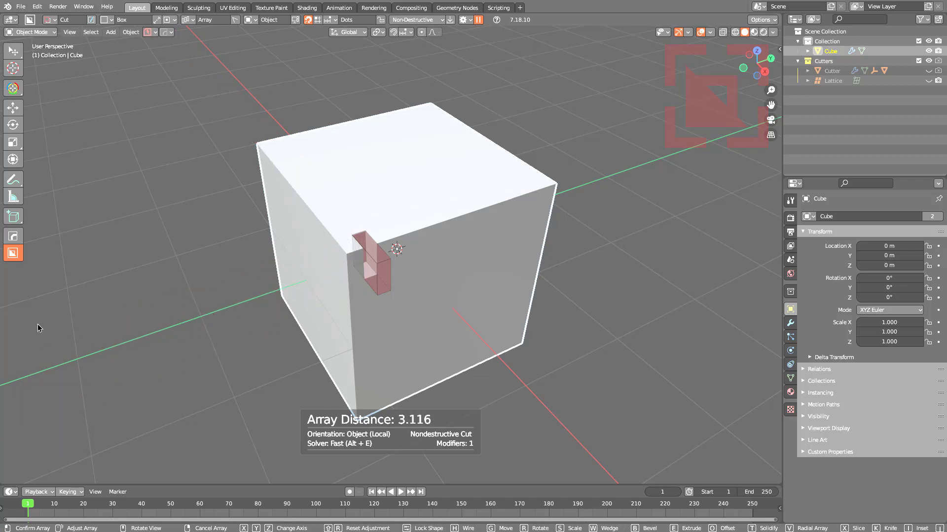
key("shift+r")
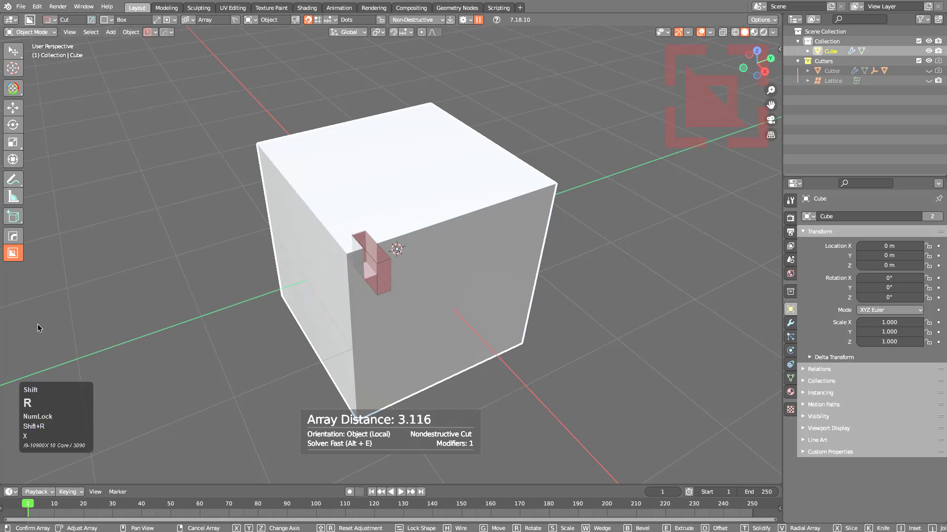
key("Tab")
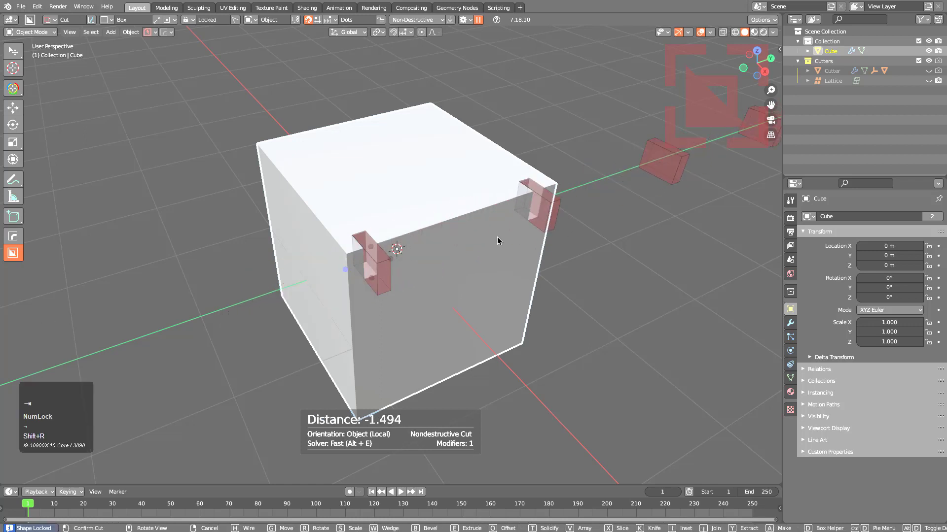
Step: Set the locked cutter's array distance to 0.20, and adjust the spacing further
key("d")
left_click(604, 293)
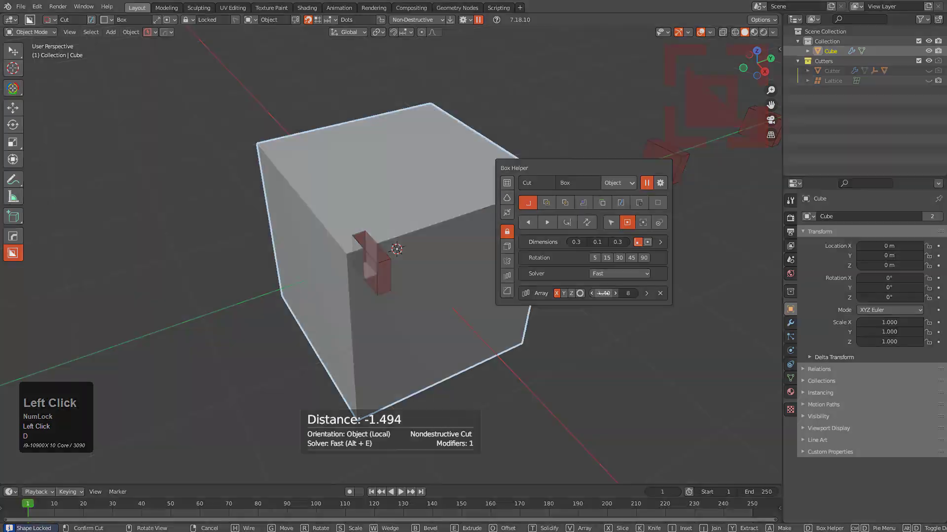
type(".2")
key("Return")
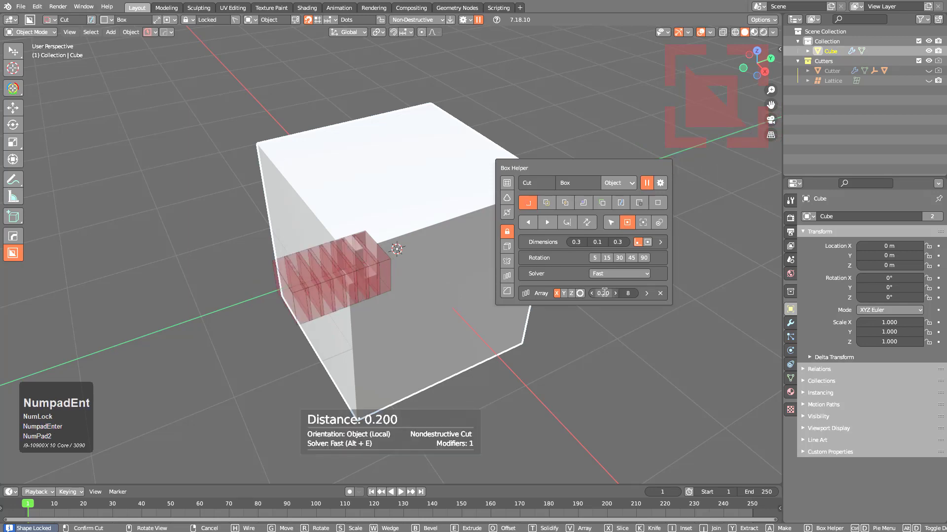
left_click_drag(604, 293, 577, 293)
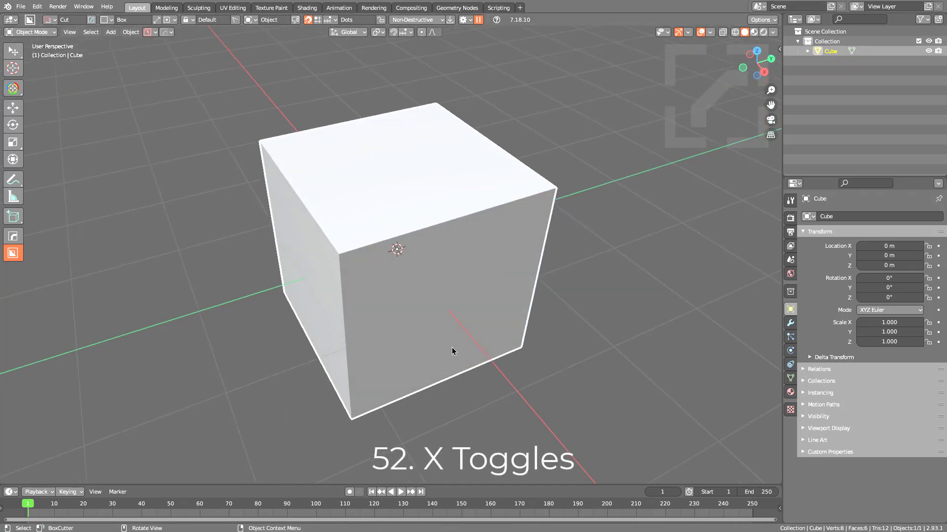
Step: Draw a large box cut from the cube's top face over its near corner and extrude it downward
scroll(452, 351, "up", 1)
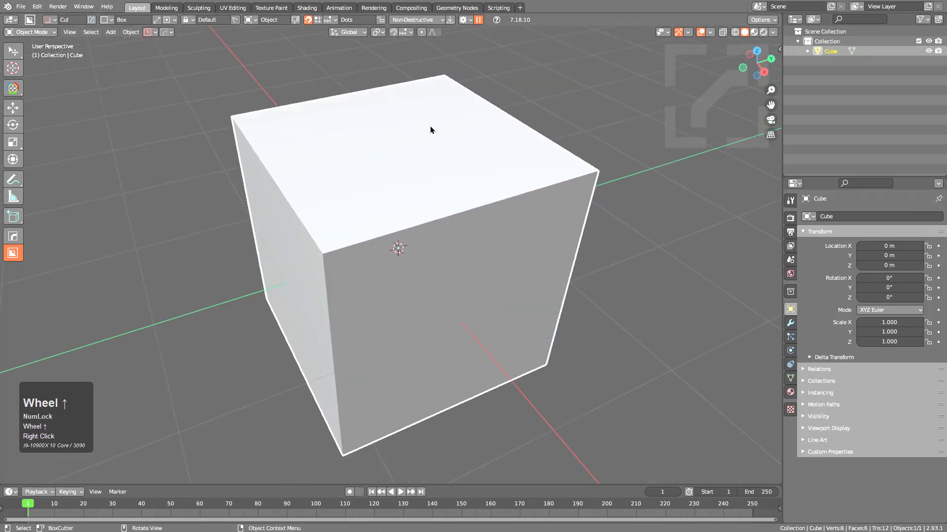
left_click_drag(430, 130, 291, 332)
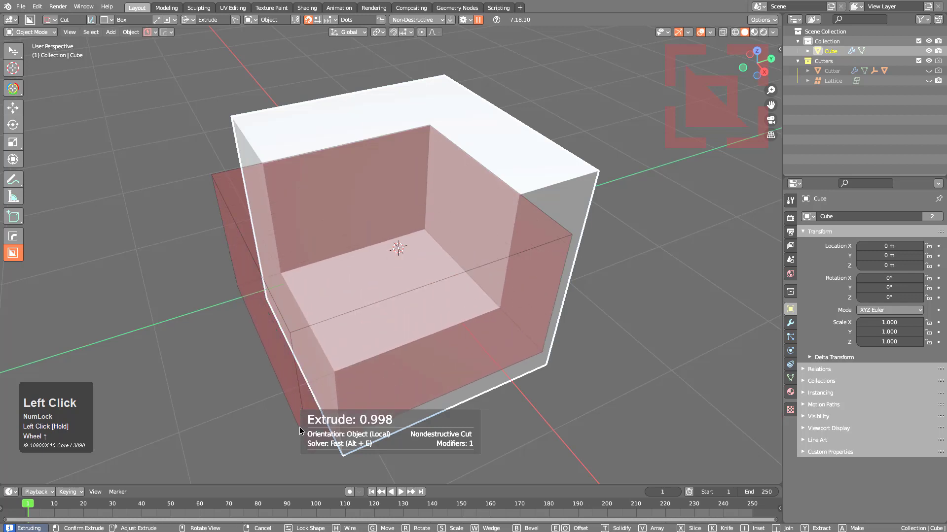
left_click_drag(300, 427, 317, 398)
Step: Cycle the box cutter's mode through Slice, Intersect and Inset, adjust its extrusion depth, and return it to Cut
key("x")
key("x")
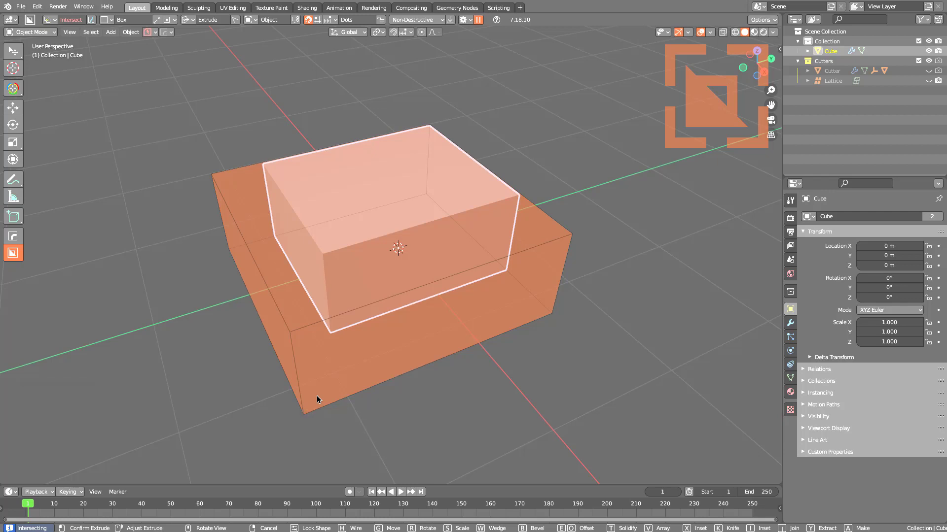
key("x")
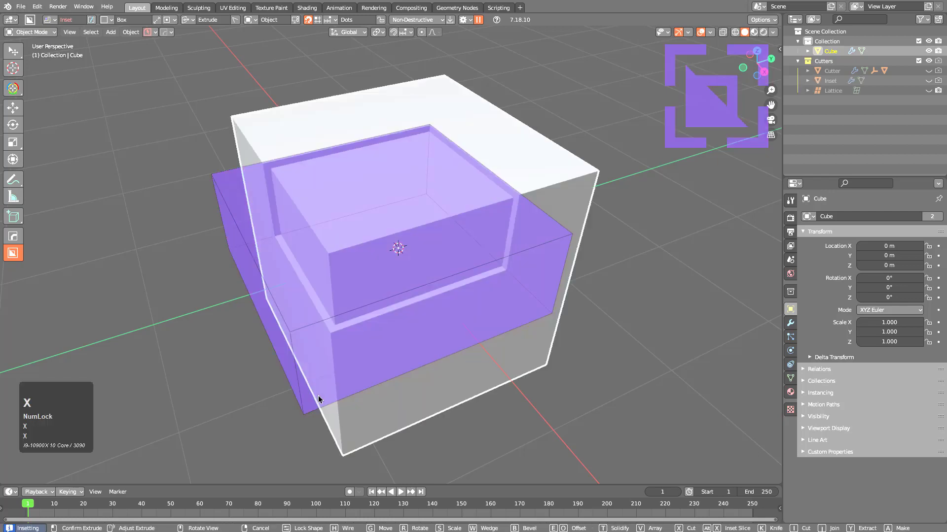
left_click_drag(320, 399, 334, 408)
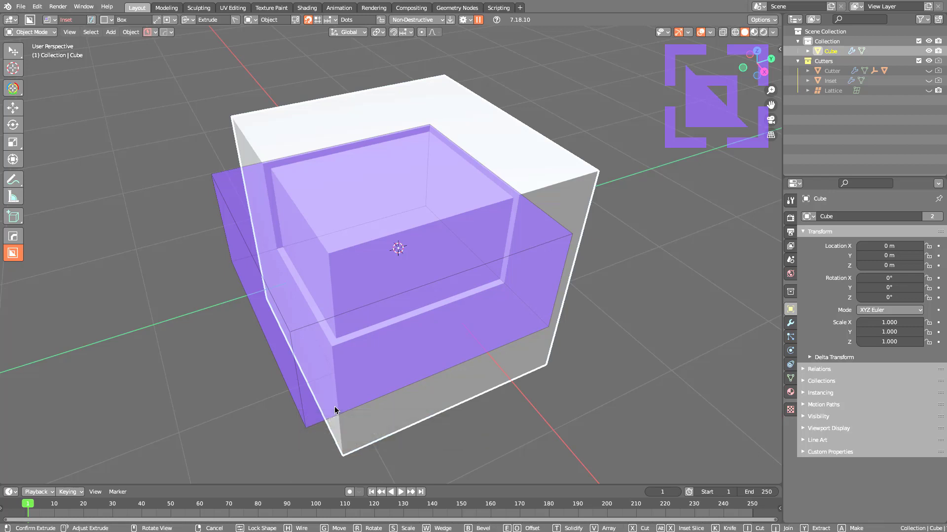
left_click_drag(336, 410, 341, 410)
key("x")
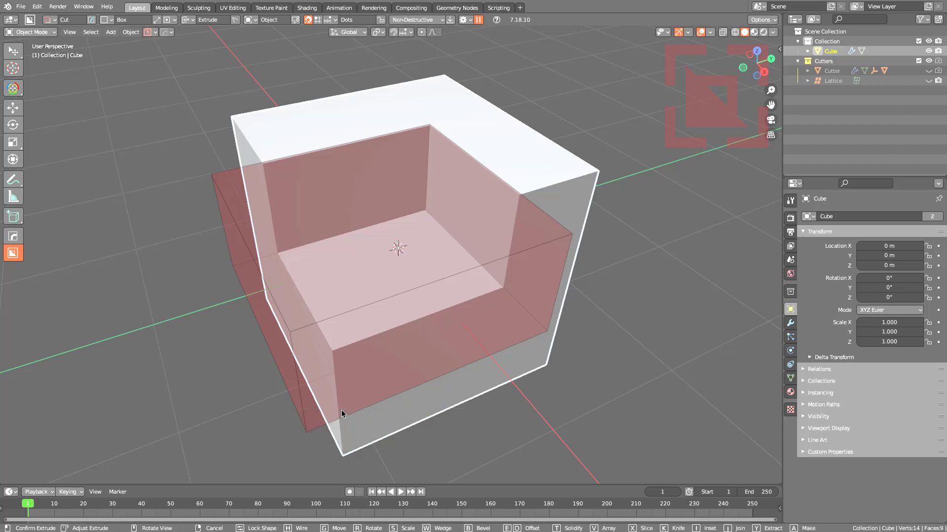
Step: Lock the cutter shape and use Box Helper to try each cutting mode from Slice through Knife
key("Tab")
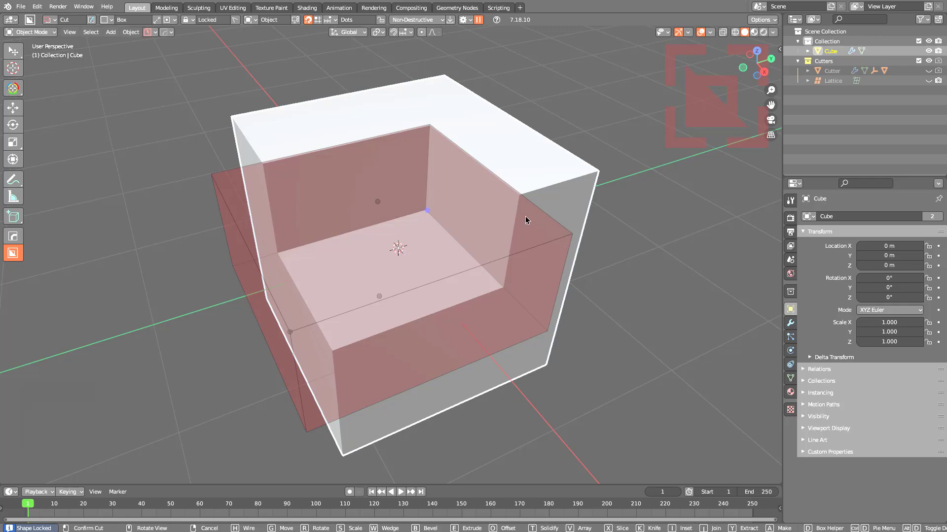
key("d")
left_click(607, 158)
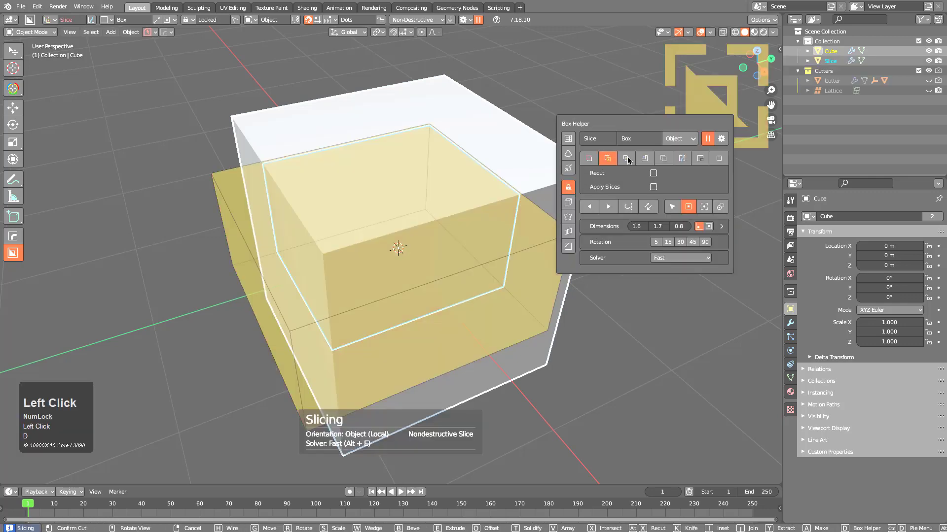
left_click(626, 158)
left_click(644, 158)
left_click(663, 158)
left_click(682, 158)
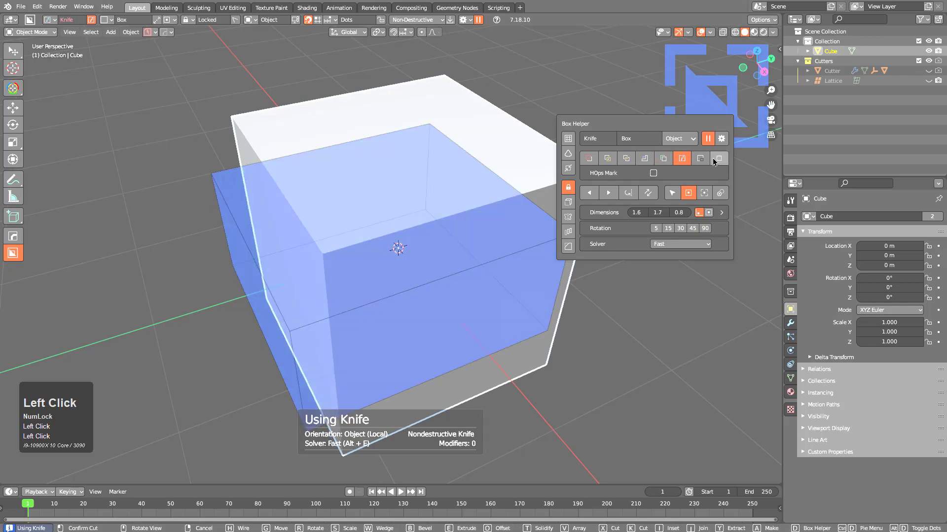
Step: Try the remaining modes after Knife on the locked cutter, go back through Intersect and Slice, and return to Cut
left_click(700, 158)
left_click(719, 158)
left_click(641, 160)
left_click(626, 158)
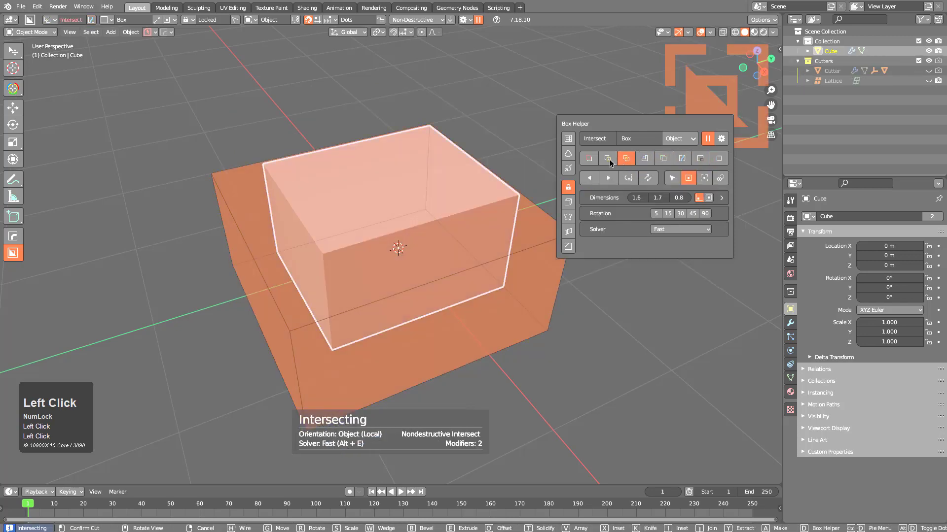
left_click(608, 158)
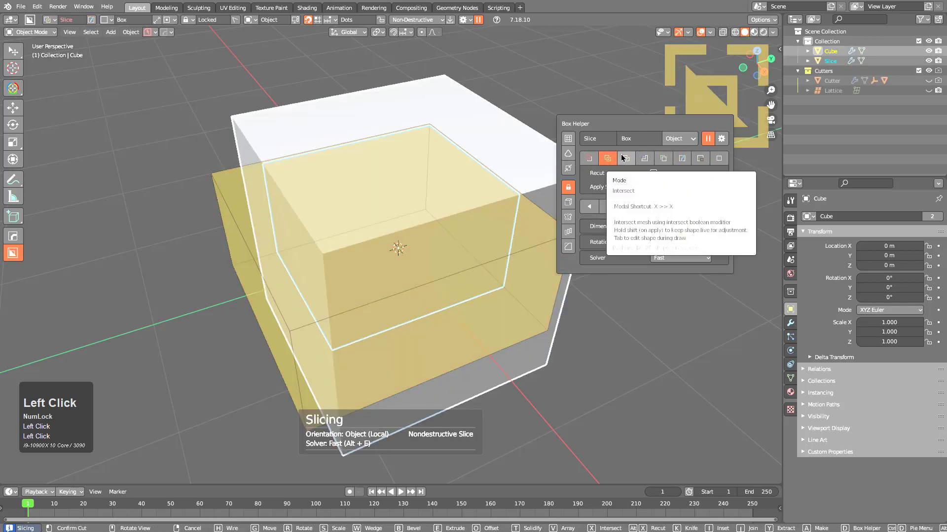
left_click(622, 158)
left_click(597, 160)
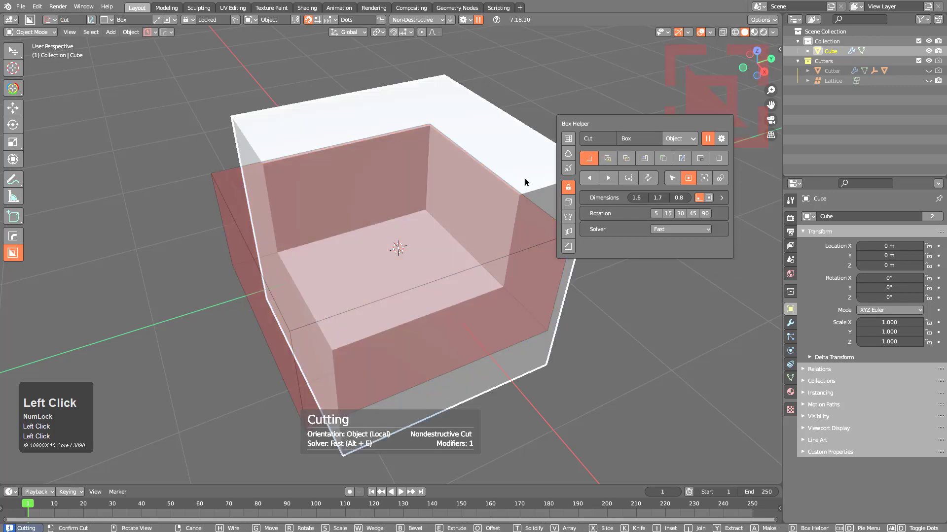
Step: Toggle the locked cutter through Slice to Intersect and cancel the box cut
middle_click(486, 197)
key("x")
key("x")
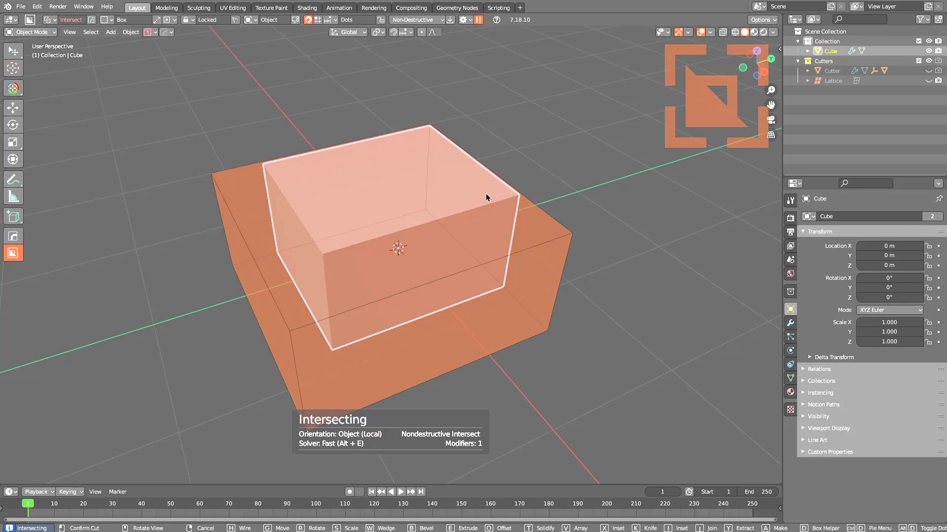
right_click(486, 198)
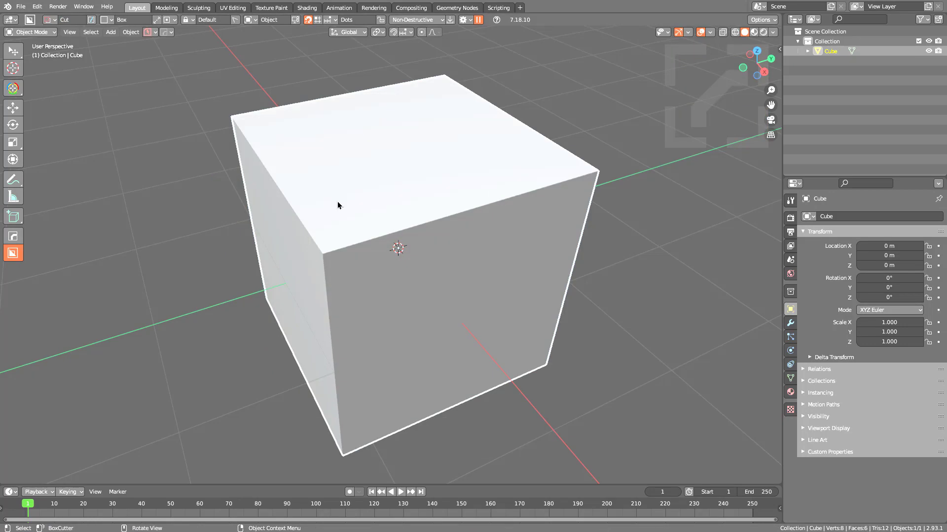
Step: Cut two overlapping box notches down the cube's near vertical corner and mirror them across X and Y
scroll(337, 212, "up", 2)
middle_click_drag(335, 219, 355, 268)
scroll(355, 268, "down", 2)
middle_click(347, 269)
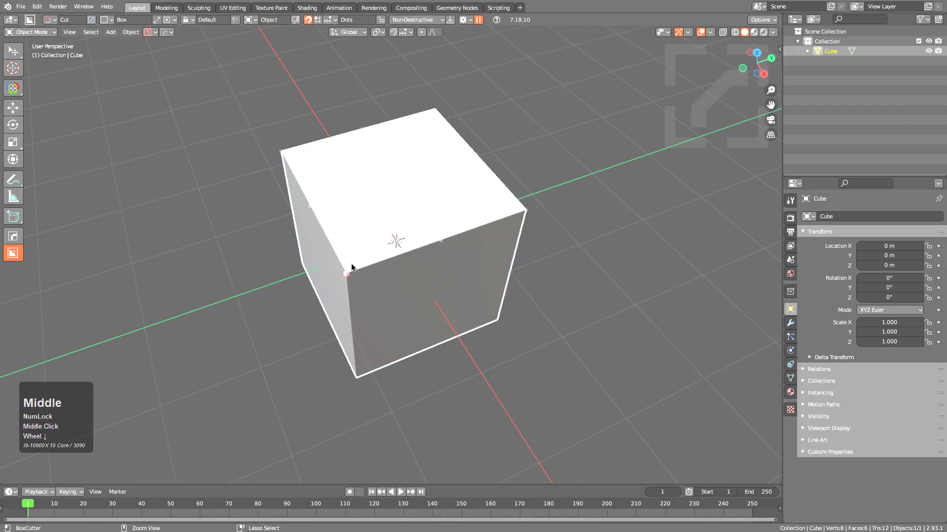
left_click(365, 270, "ctrl")
left_click_drag(366, 271, 396, 295)
left_click_drag(362, 243, 352, 270)
key("x")
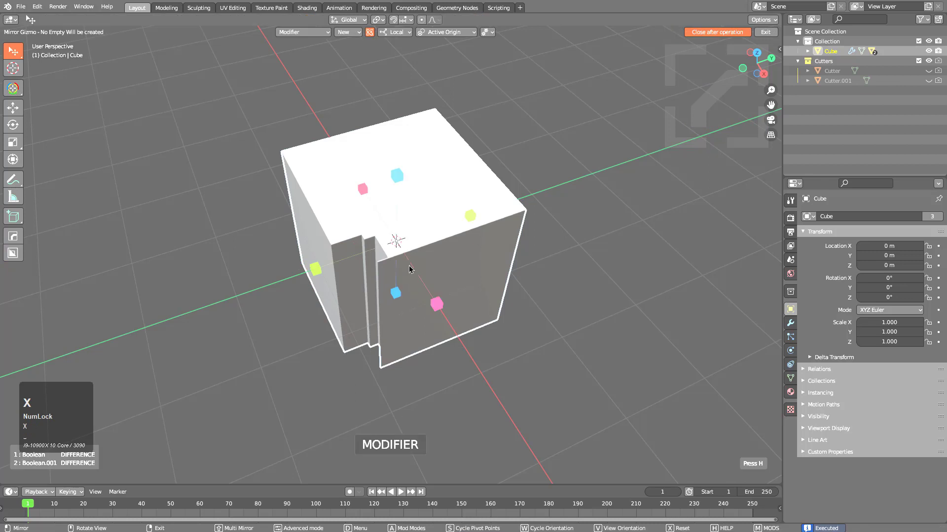
left_click(312, 271)
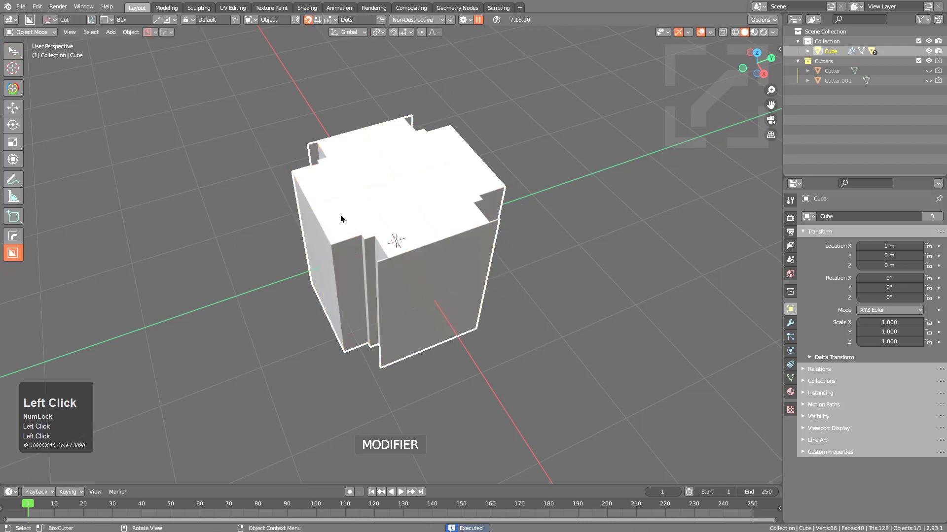
Step: Cut five more box notches into the mirrored cube, including one in its side and a narrow slot across the top
left_click_drag(344, 216, 306, 241)
left_click_drag(415, 260, 433, 274)
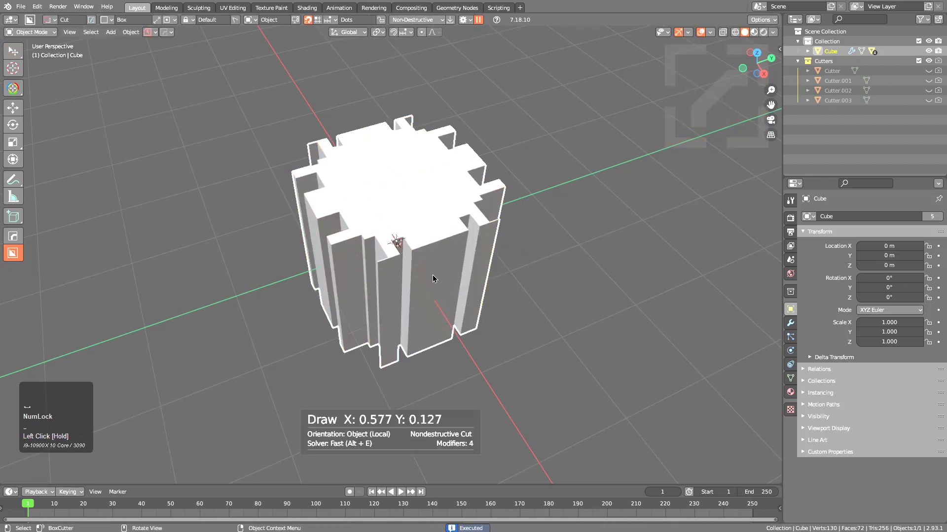
left_click_drag(346, 218, 330, 232)
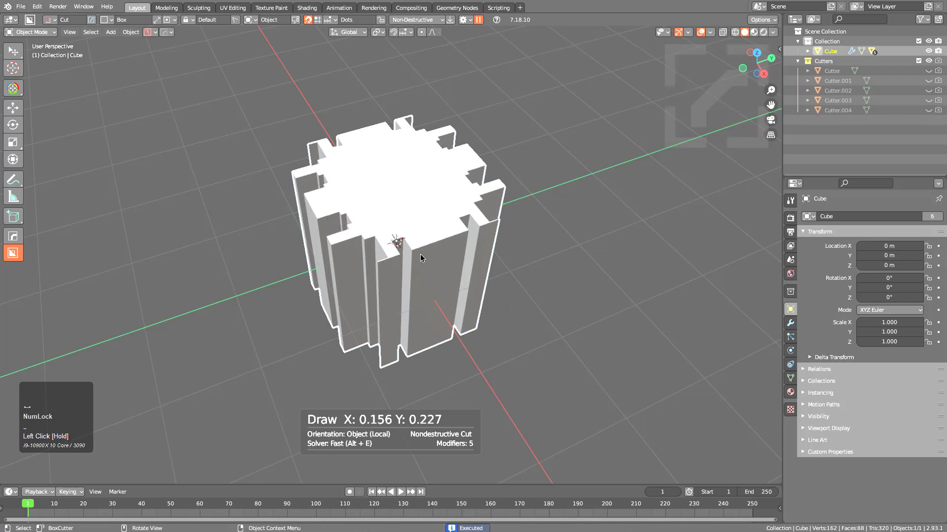
left_click_drag(420, 257, 390, 310)
left_click(418, 231)
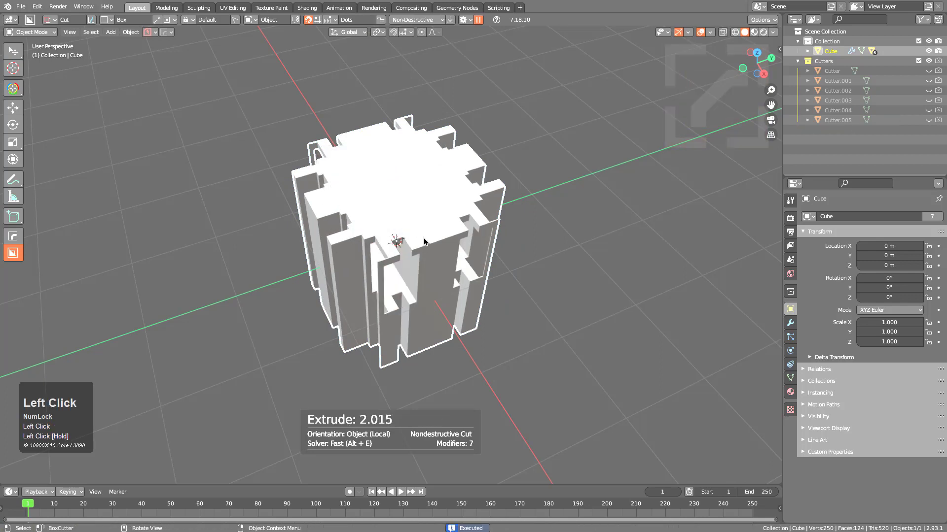
left_click_drag(424, 242, 474, 285)
Step: Switch to the circle cutter and draw a circle centred on the notched cube's top, extruding it about 2.015
key("d")
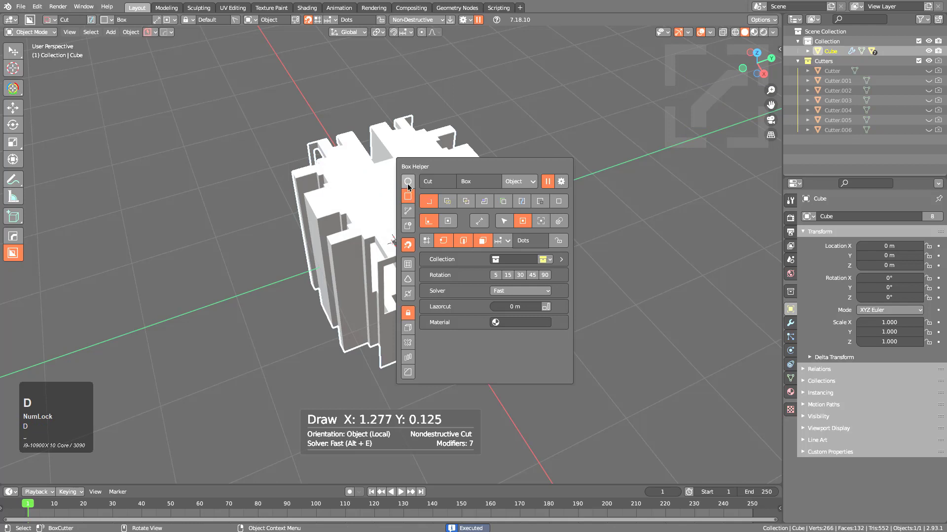
left_click(407, 183)
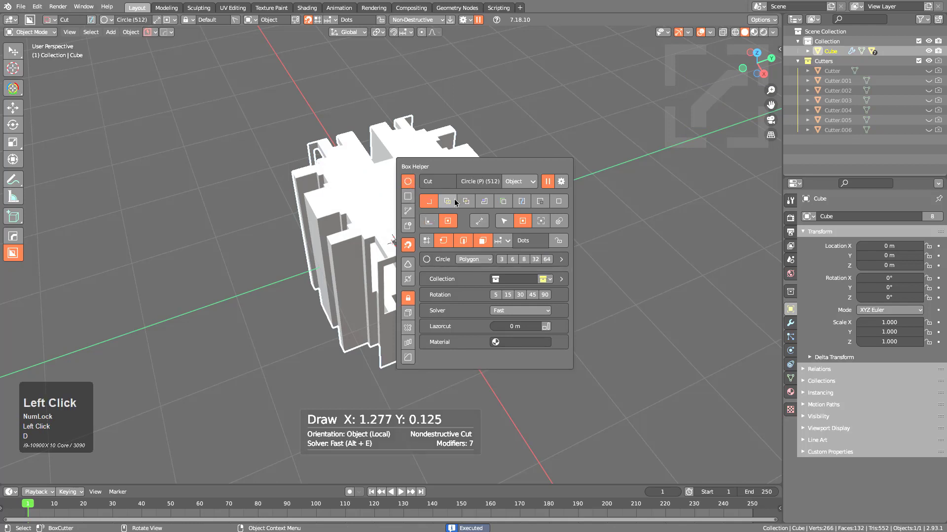
left_click(400, 180, "ctrl")
left_click(397, 179)
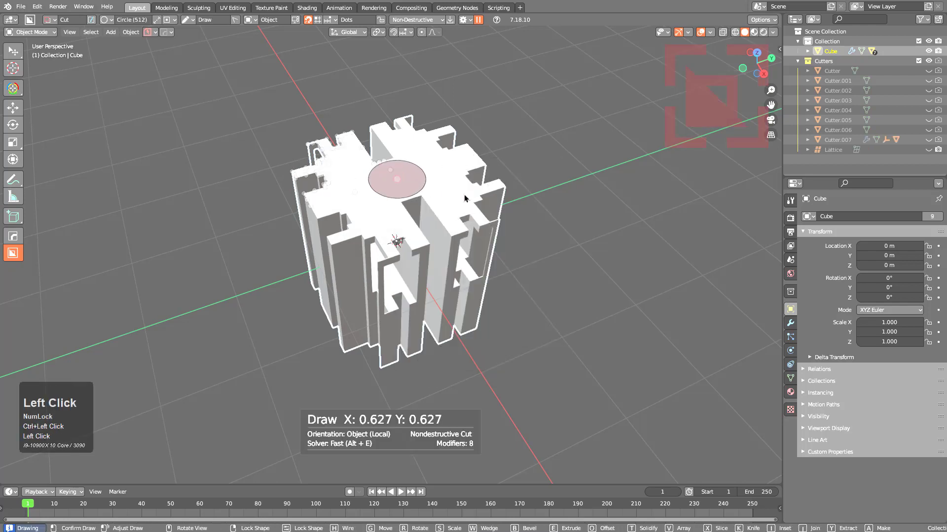
left_click(516, 221)
Step: Toggle the circle cutter through Slice to Intersect, lock its shape, and apply it to the notched cube
key("x")
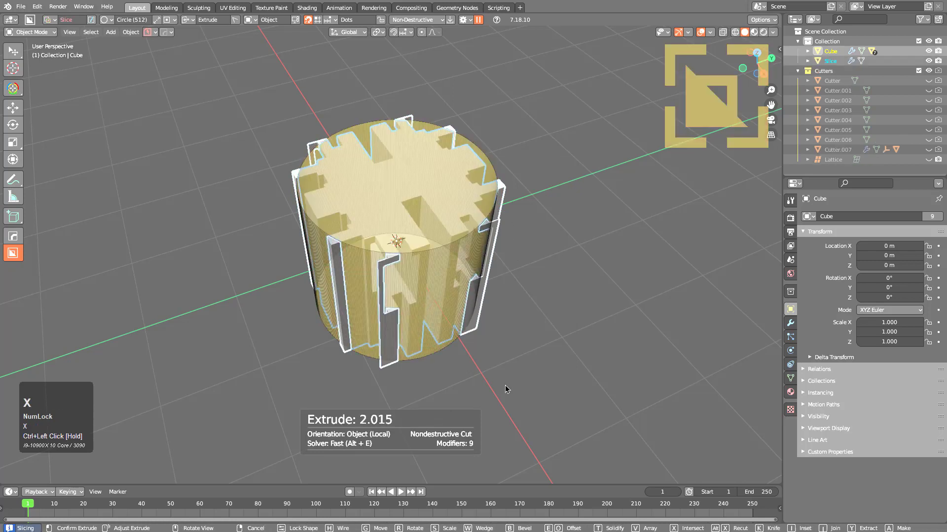
key("x")
key("Tab")
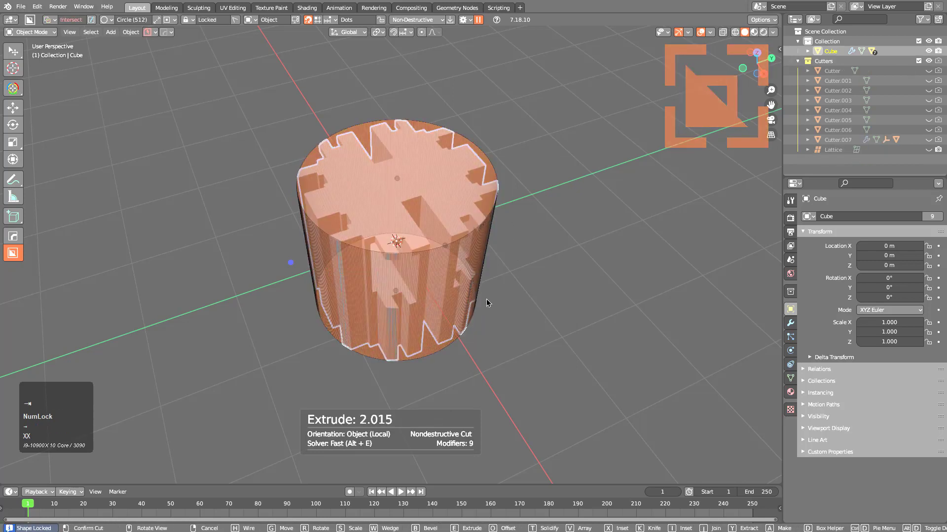
left_click(486, 303)
middle_click_drag(455, 262, 290, 245)
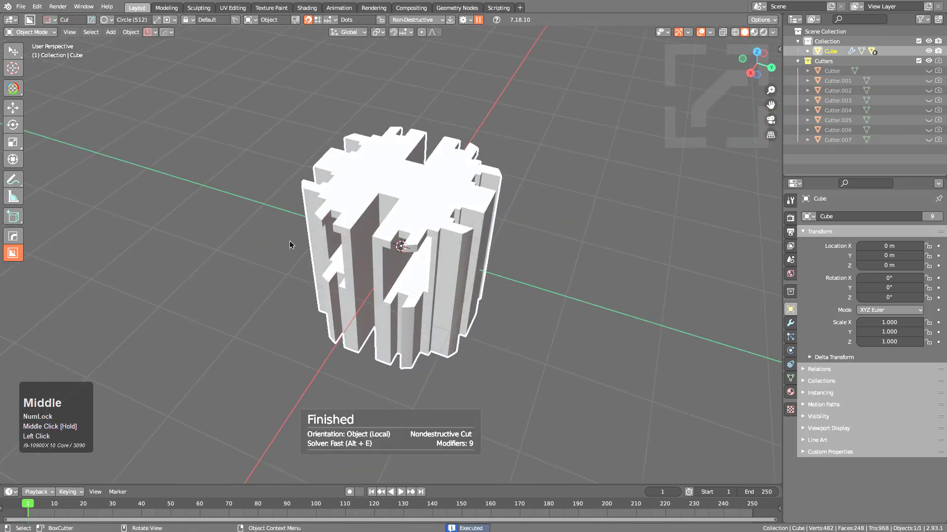
middle_click_drag(311, 284, 427, 263)
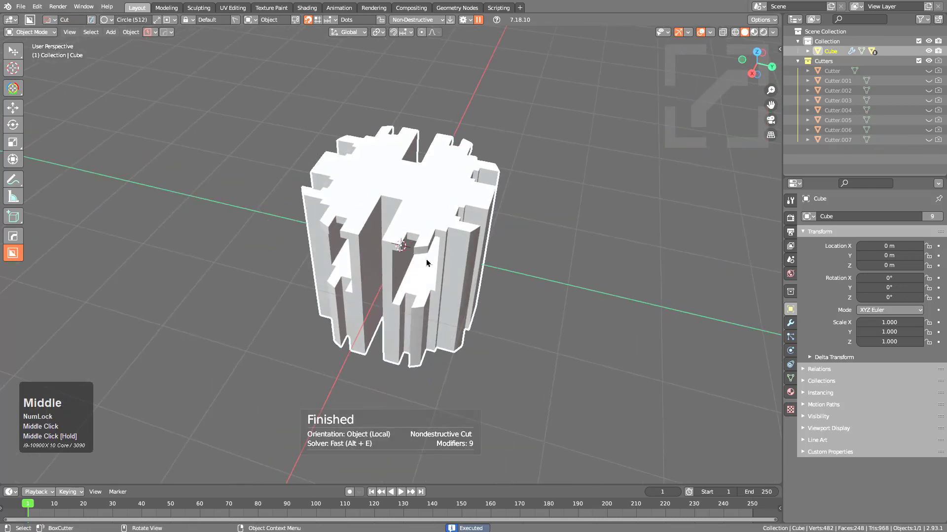
Step: Wrap the notched shape in a centred To_Shape cylinder aligned to Z with 32 segments
key("q")
key("o")
key("t")
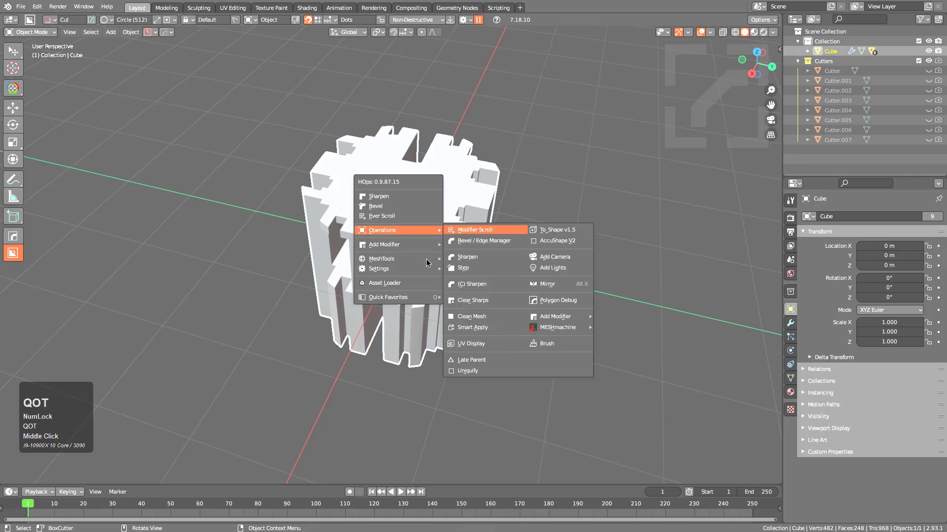
key("space")
left_click(401, 302)
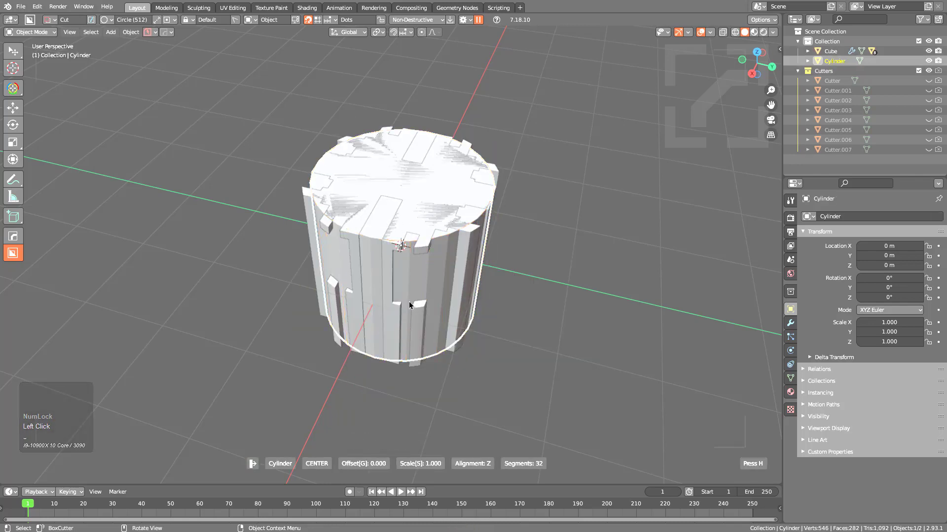
key("a")
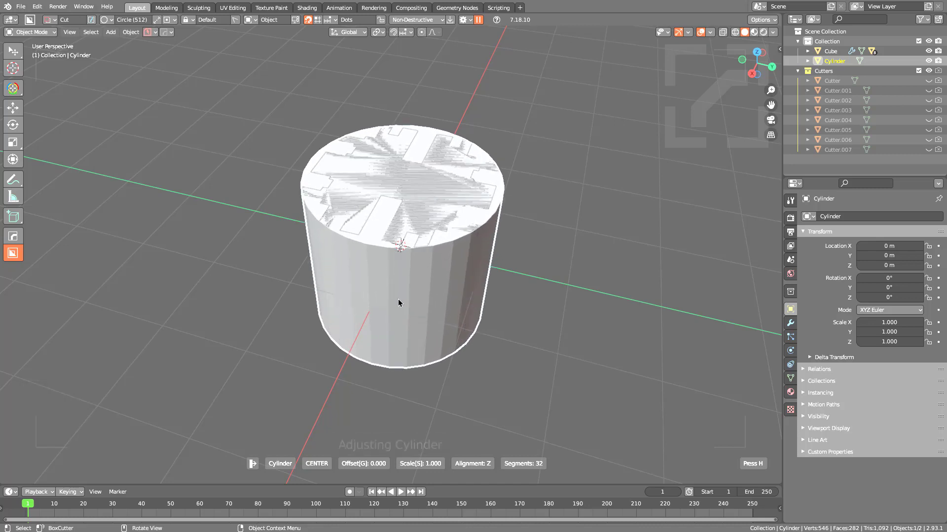
left_click(401, 293)
Step: Delete the cylinder's top and bottom cap faces to leave an open tube
key("Tab")
key("3")
left_click(432, 210)
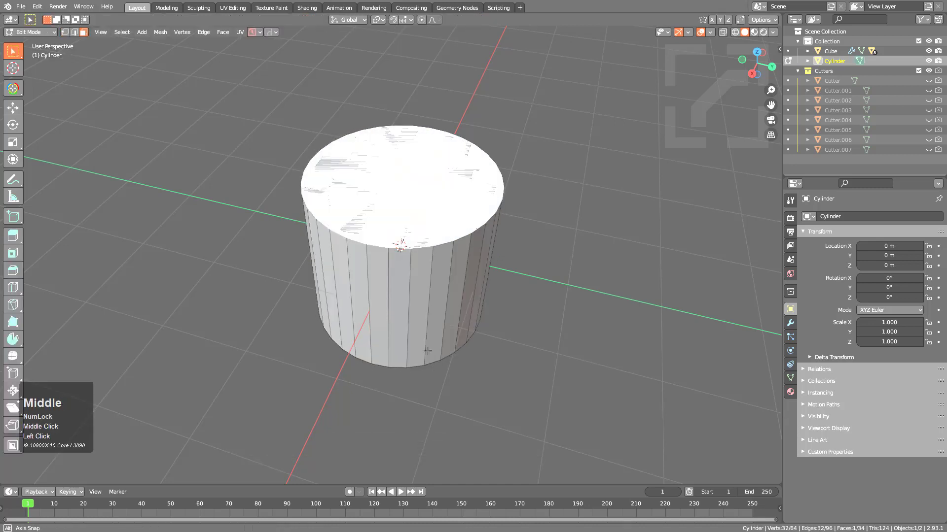
middle_click_drag(432, 211, 467, 289)
left_click(439, 306, "shift")
key("x")
left_click(438, 256)
key("Tab")
Step: Add a Solidify modifier to thicken the open tube's wall outward
key("q")
mouse_move(465, 292)
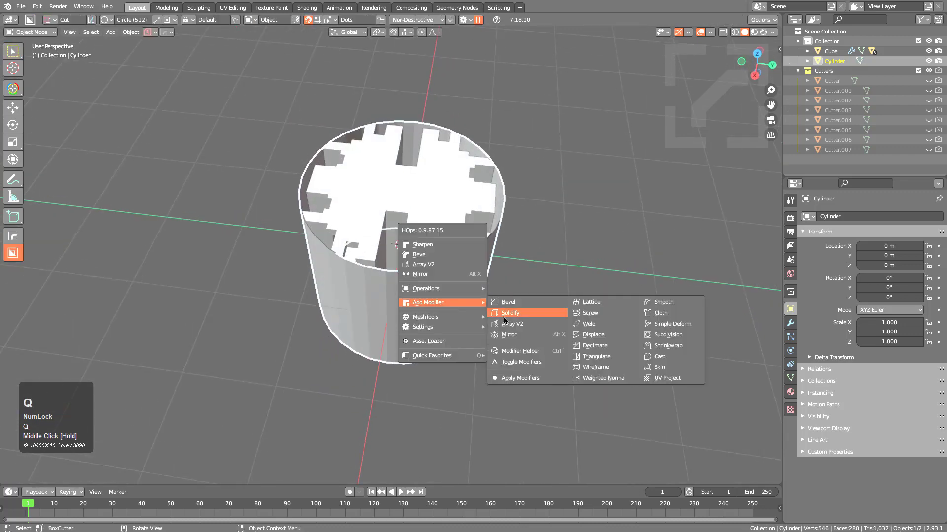
left_click(516, 317)
left_click(531, 323)
Step: Sharpen the thickened tube to smooth its shading, clear the selection, and reselect the tube
key("q")
left_click(502, 205)
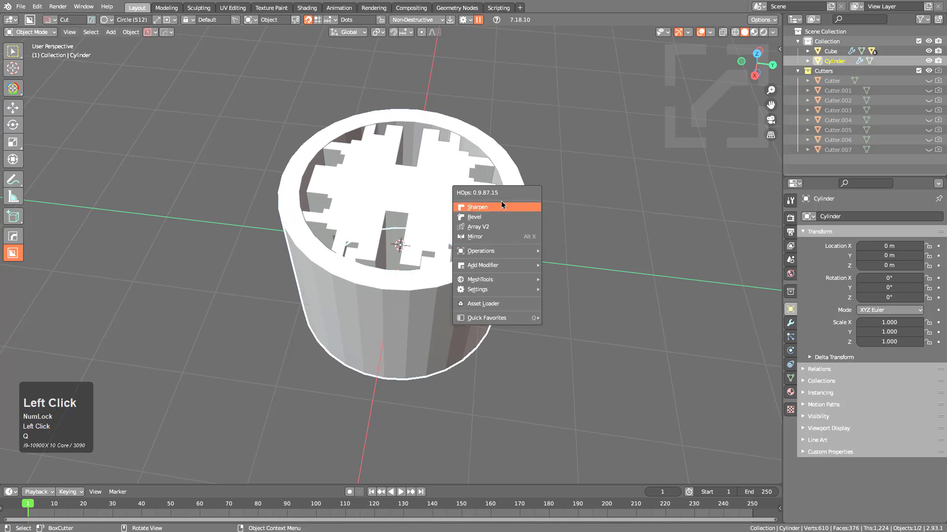
key("alt+a")
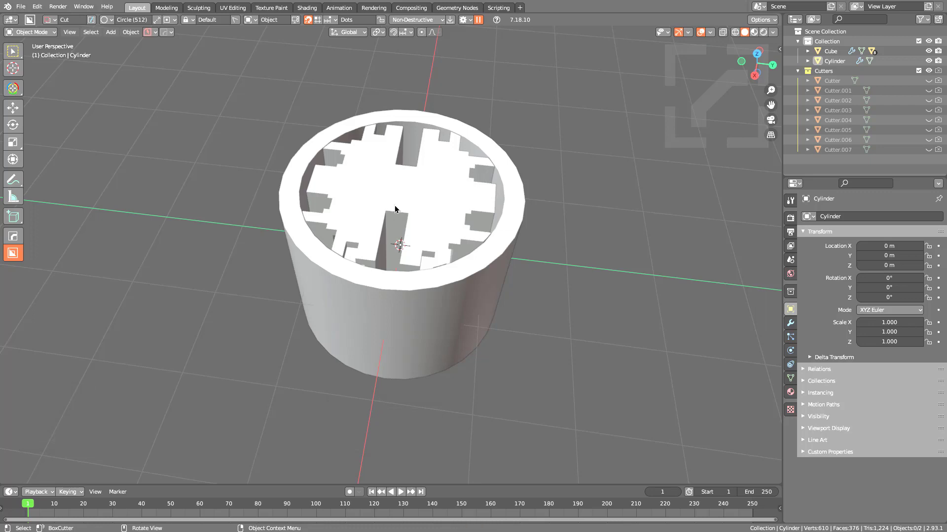
left_click(357, 346)
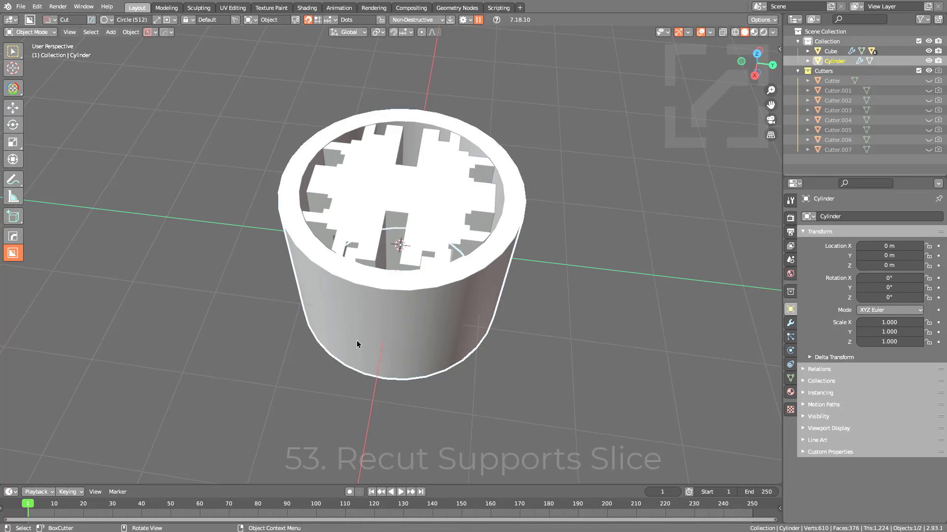
Step: Delete the thickened tube surrounding the notched shape
middle_click_drag(357, 346, 371, 339, "alt")
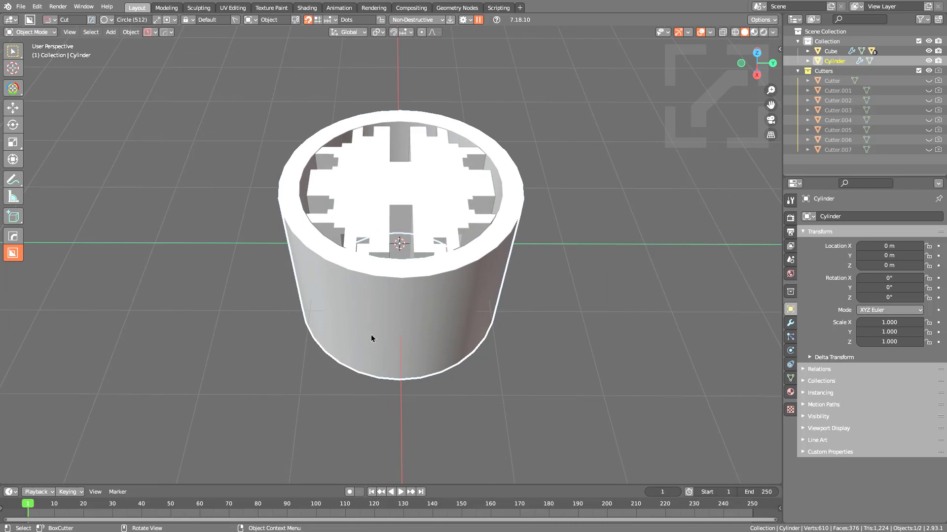
key("x")
left_click(373, 335)
middle_click_drag(382, 209, 341, 205)
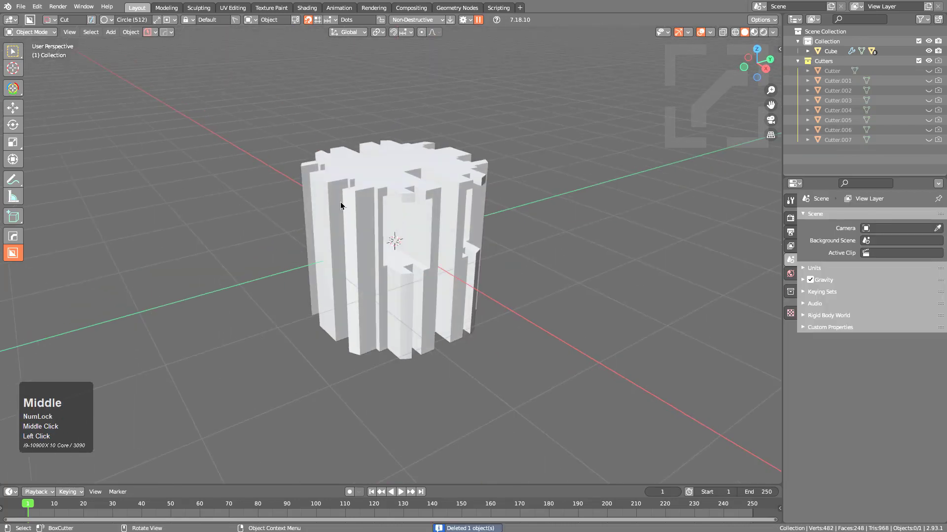
Step: In right orthographic view, draw a box cutter about 0.9 by 1.5 m over one side of the notched shape and lock it
left_click(341, 203)
middle_click_drag(398, 257, 375, 234)
key("KP_5")
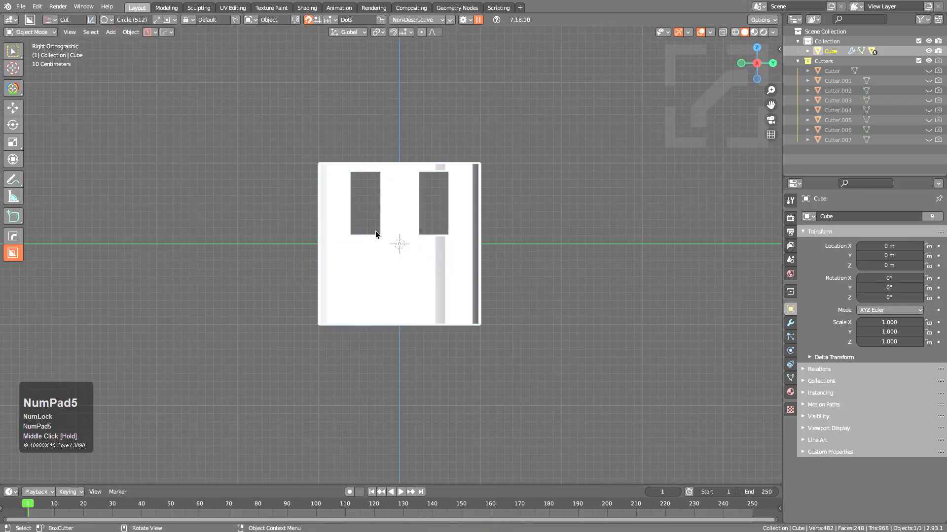
scroll(363, 238, "up", 3)
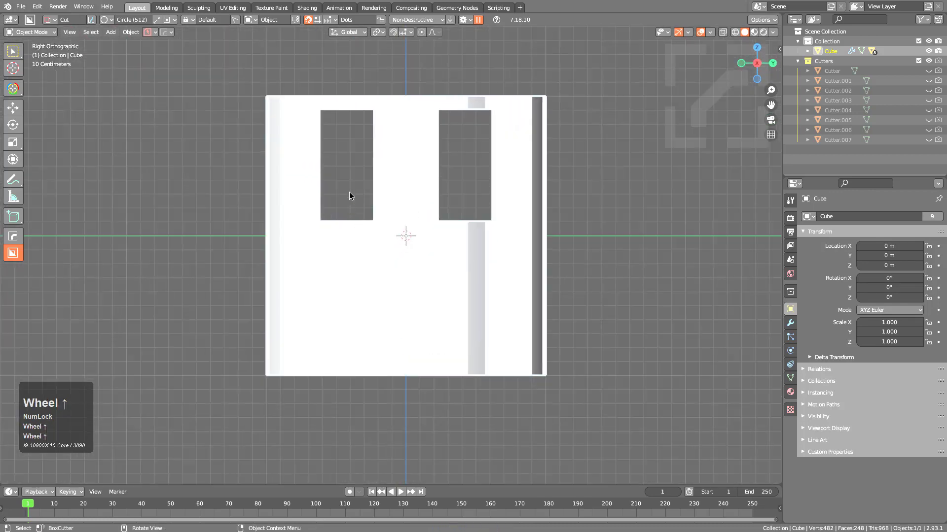
key("d")
left_click(346, 210)
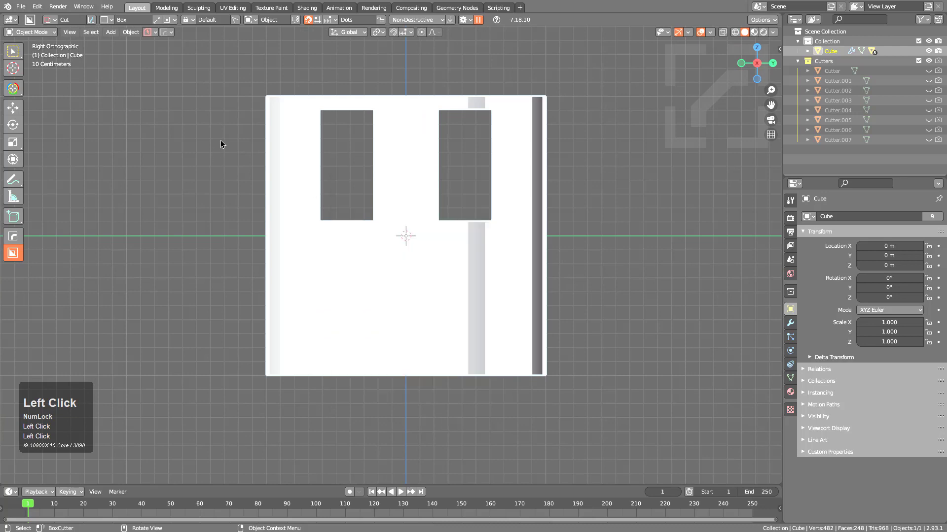
left_click_drag(220, 142, 359, 353)
middle_click(202, 264)
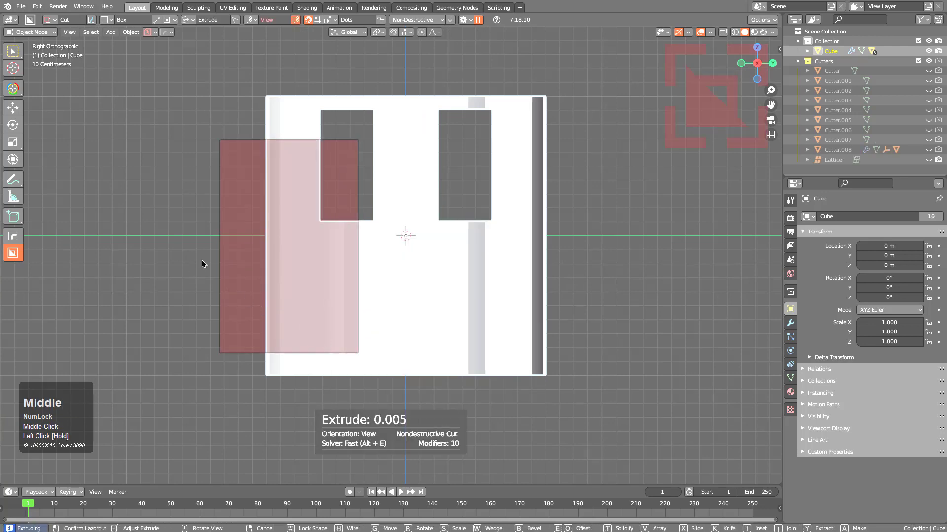
middle_click_drag(202, 263, 271, 300)
key("Tab")
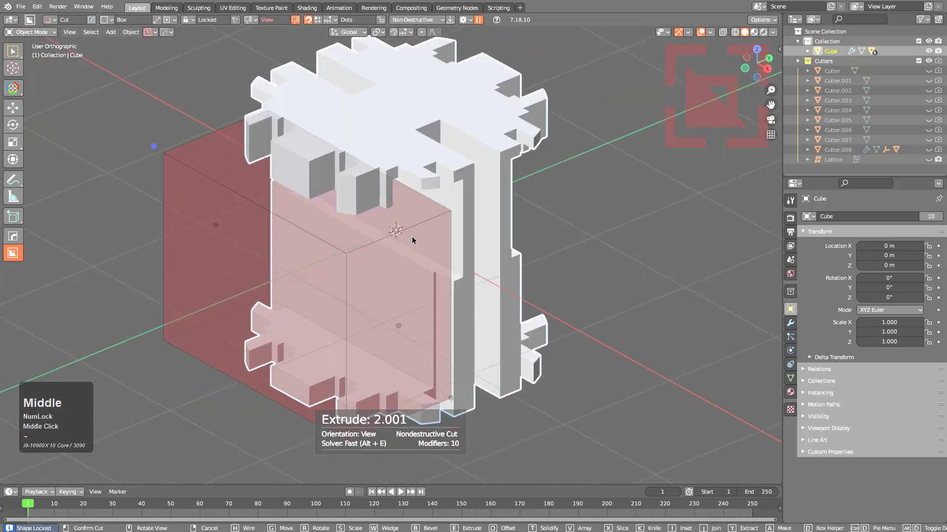
Step: Change the locked cutter's mode to Slice and enable Recut
key("d")
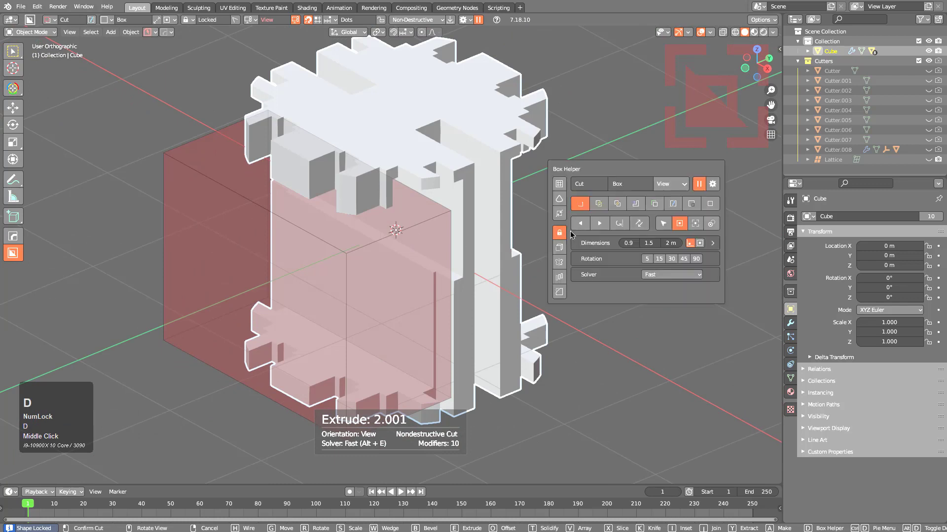
left_click(599, 204)
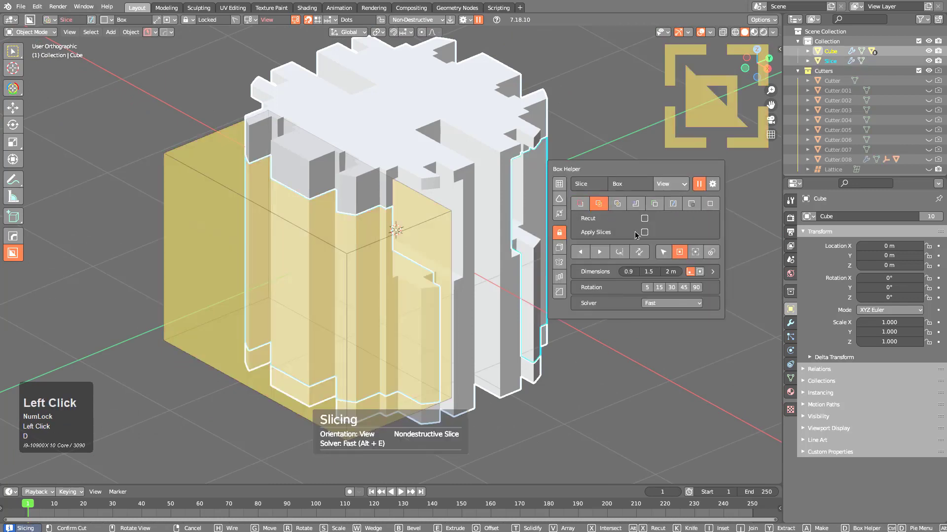
left_click(645, 218)
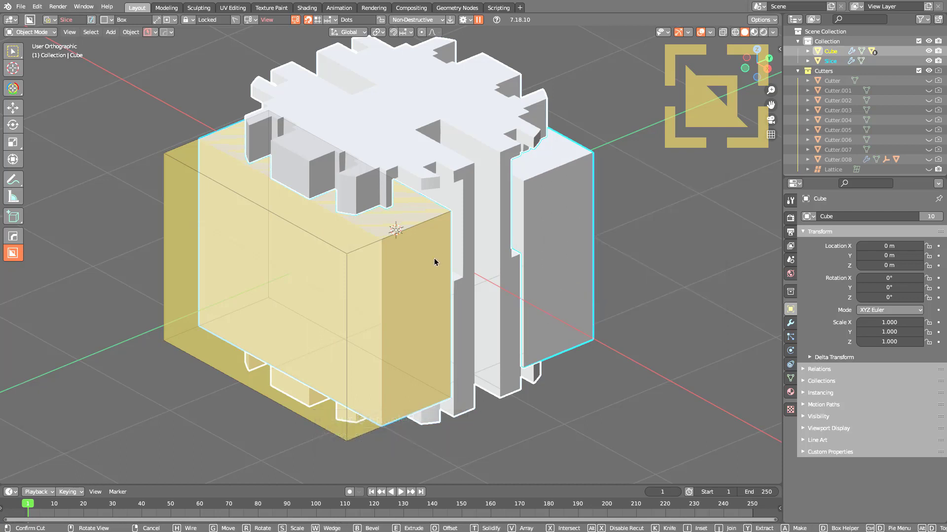
Step: Bevel the locked slice cutter's edges with a width of about 0.09
key("b")
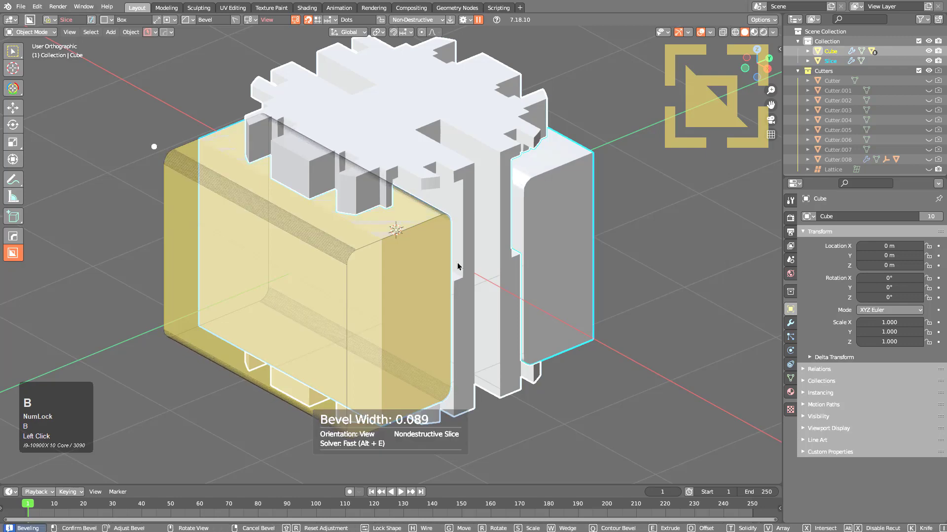
left_click(451, 285)
middle_click_drag(451, 284, 365, 284)
left_click(291, 257)
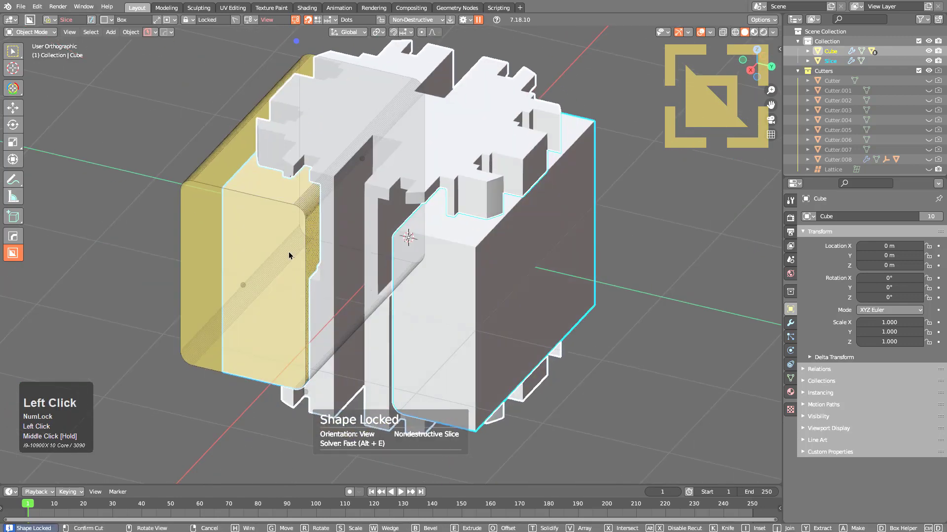
middle_click_drag(291, 256, 353, 252)
key("a")
key("a")
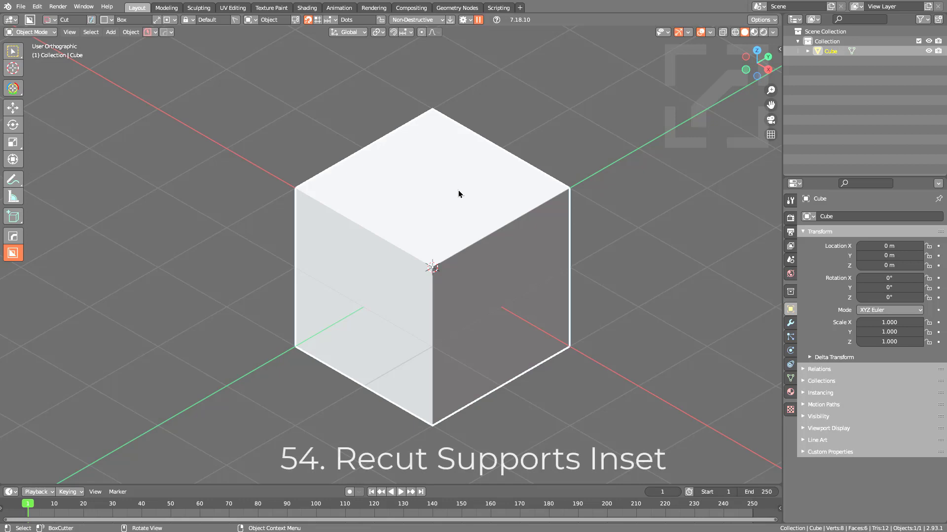
Step: Cut a small box slot about 0.592 deep near the front corner of the cube's top face
scroll(460, 192, "up", 4)
mouse_move(465, 255)
left_mouse_down()
mouse_move(499, 209)
mouse_move(494, 226)
left_mouse_up()
left_click(483, 235)
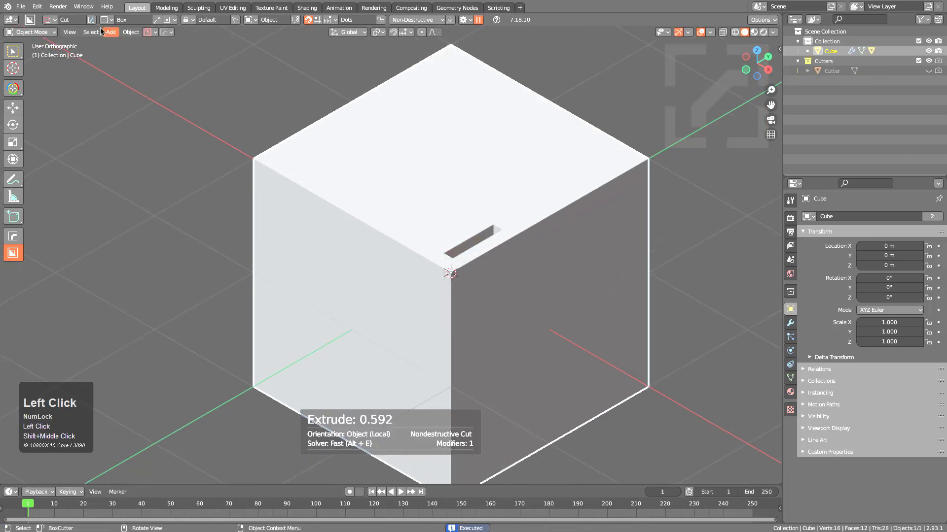
Step: Draw an Inset box over the cube's front corner, enclosing the slot, extrude it about 0.993, and lock the shape
left_click(51, 22)
left_click(96, 75)
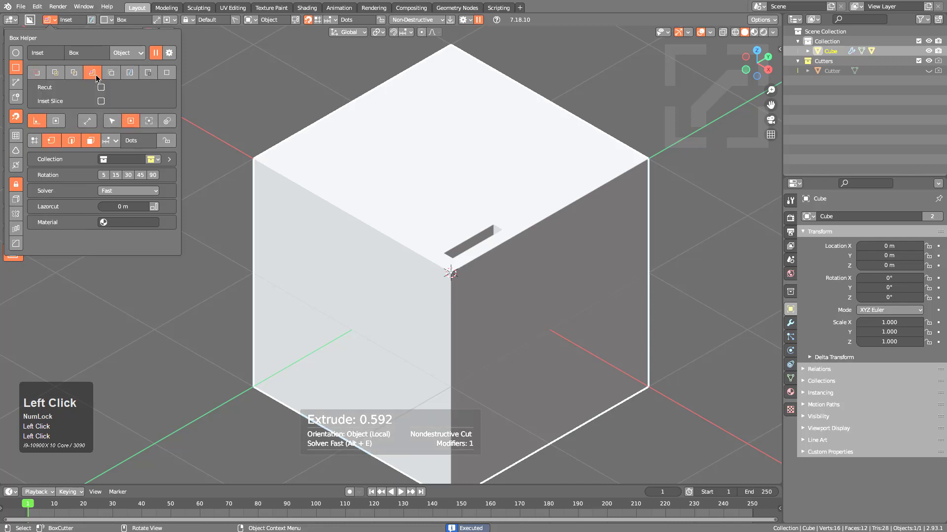
mouse_move(450, 272)
left_mouse_down()
mouse_move(482, 310)
mouse_move(470, 385)
left_mouse_up()
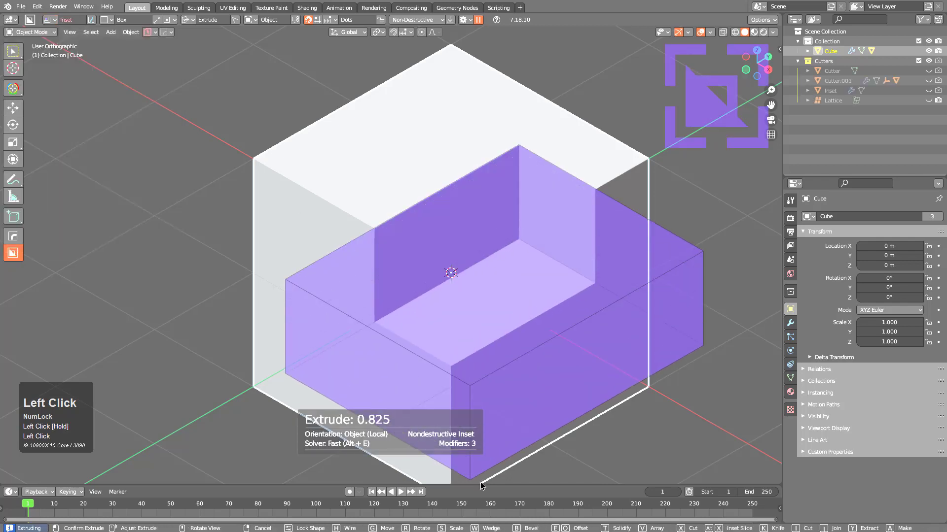
middle_click_drag(506, 445, 486, 391, "shift")
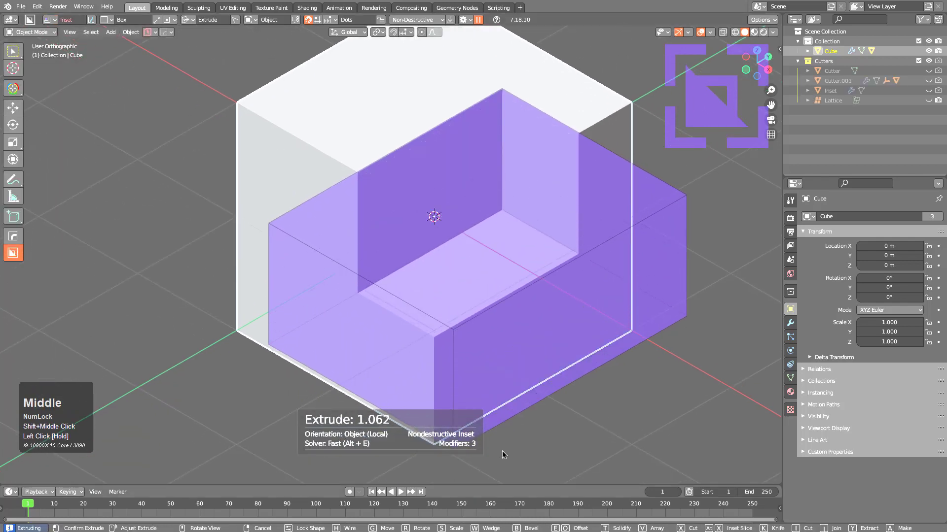
left_click_drag(502, 455, 540, 309)
key("Tab")
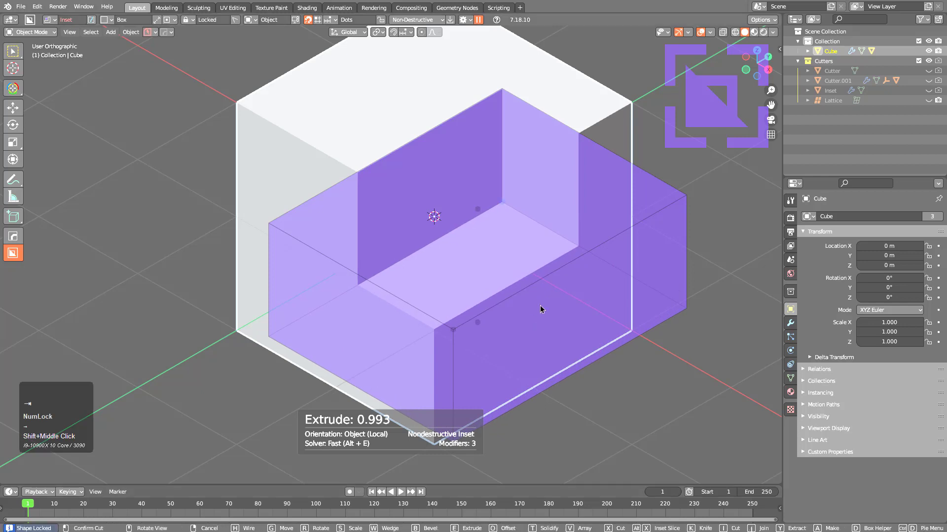
Step: Enable Recut for the locked inset and adjust its Solidify thickness
key("d")
left_click(680, 222)
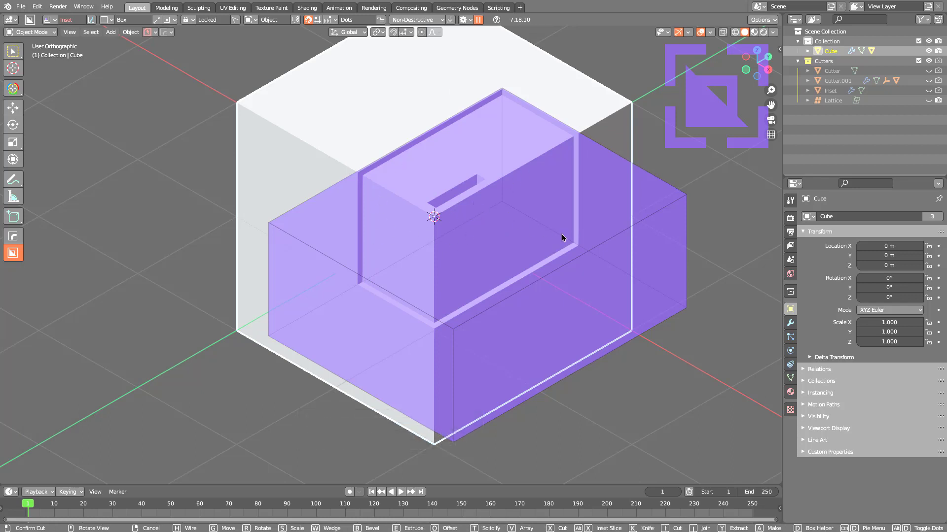
key("t")
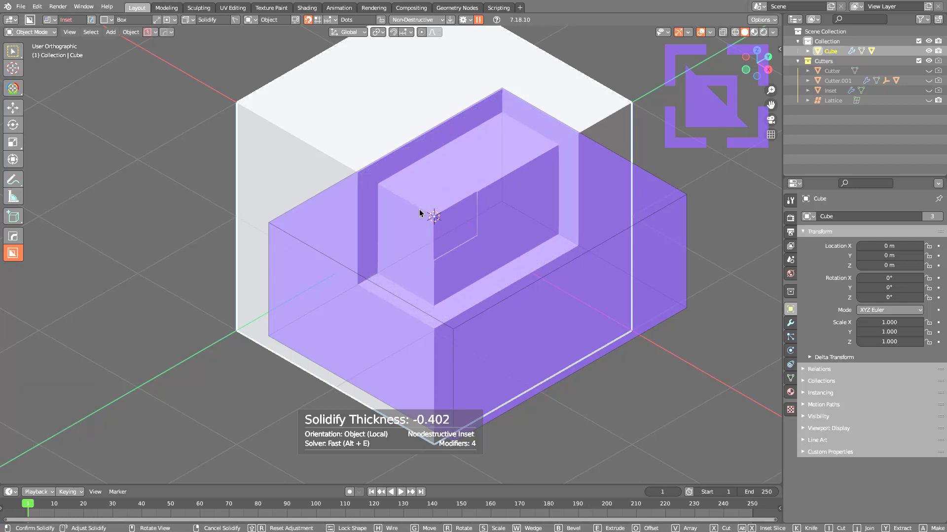
left_click(534, 259)
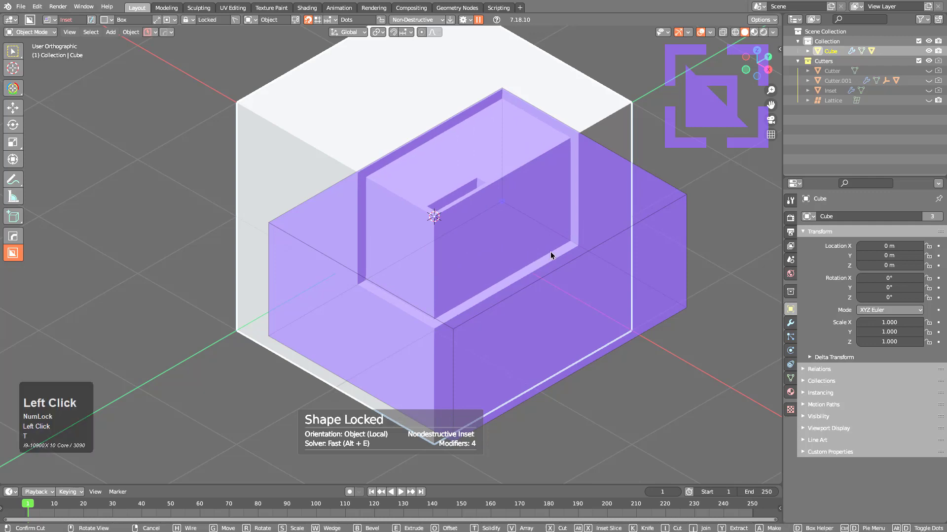
key("d")
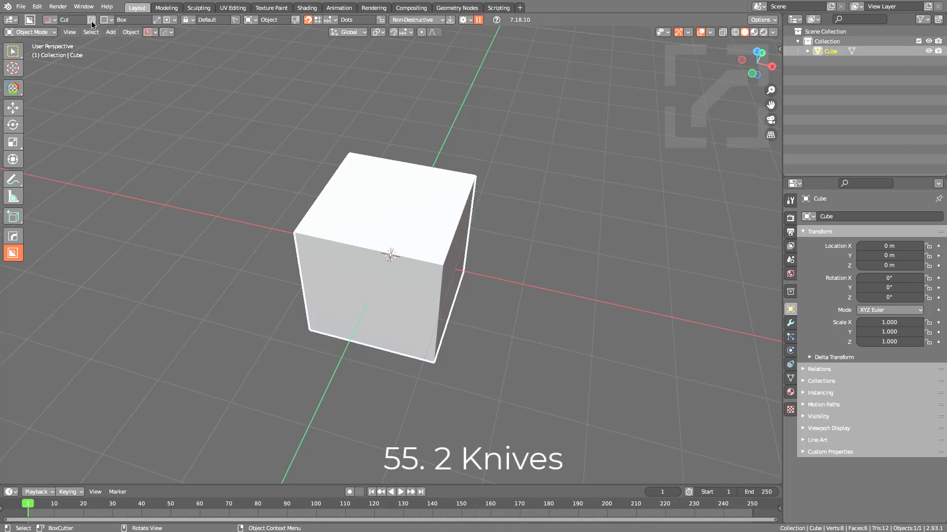
Step: Set BoxCutter to Knife mode and knife a box about 1.156 deep over the front corner of the cube's top face
left_click(92, 21)
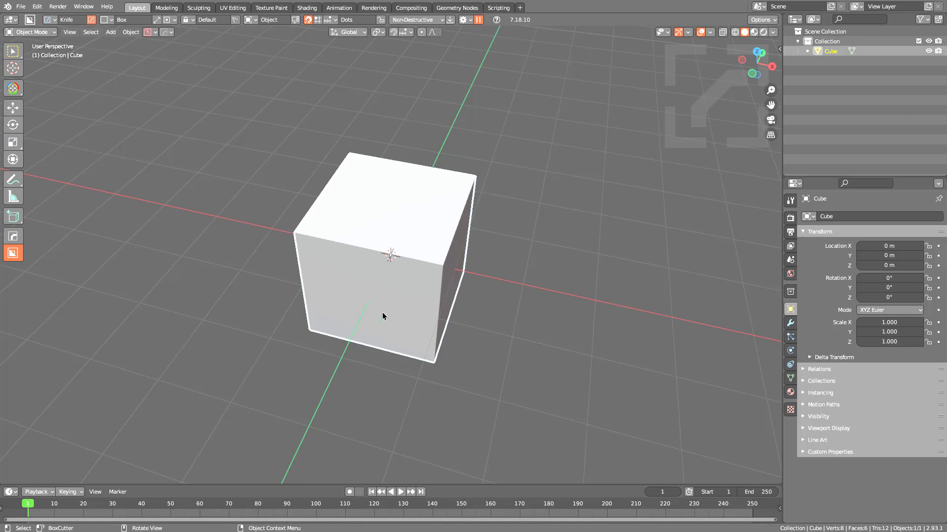
scroll(382, 316, "up", 3)
left_click_drag(422, 209, 435, 296)
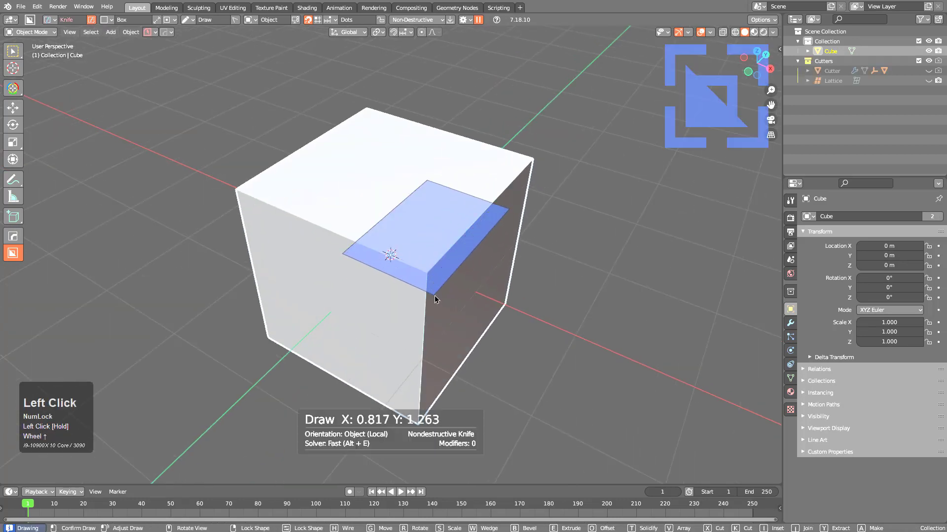
left_click(422, 386)
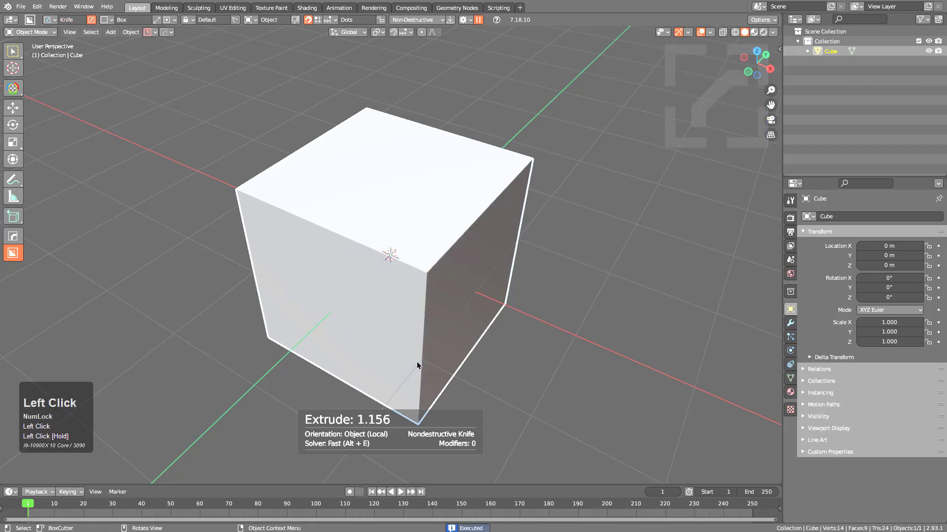
Step: Knife a long strip across the cube's top face and another box about 0.589 deep near its front corner
left_click_drag(423, 142, 338, 276)
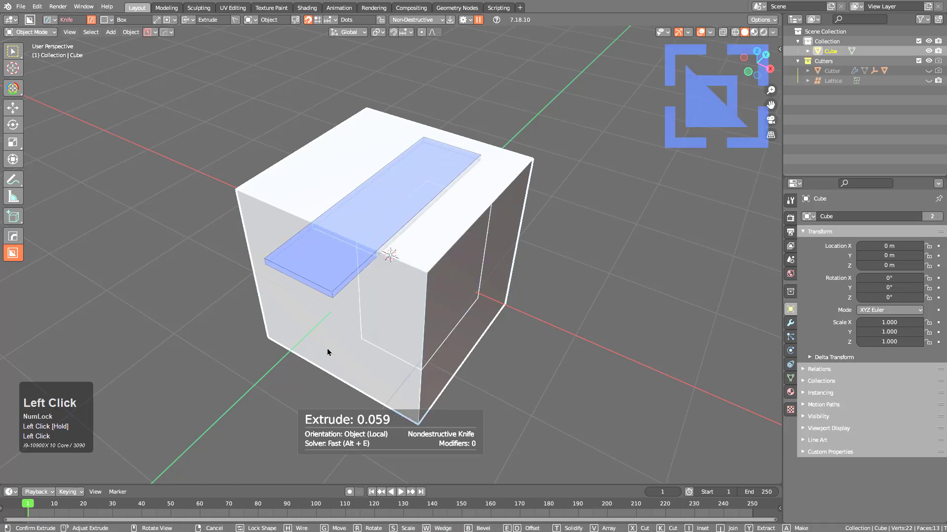
left_click(327, 401)
left_click_drag(390, 243, 433, 296)
mouse_move(423, 163)
left_mouse_down()
mouse_move(394, 270)
mouse_move(397, 381)
mouse_move(438, 292)
left_mouse_up()
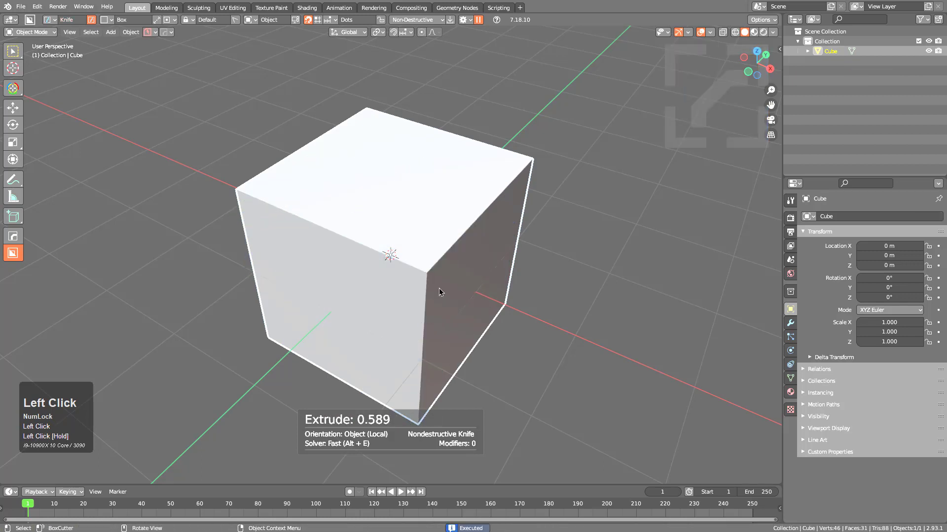
Step: Knife two more overlapping boxes from the cube's top face, about 1.333 and 2.015 deep
mouse_move(376, 130)
left_mouse_down()
mouse_move(299, 284)
mouse_move(283, 384)
left_mouse_up()
left_click_drag(437, 220, 450, 376)
left_click_drag(454, 417, 454, 418)
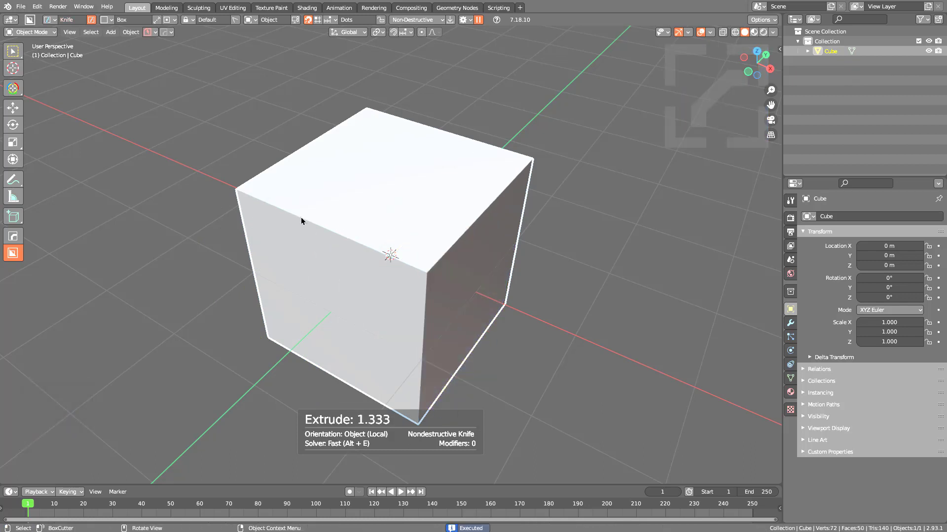
mouse_move(388, 143)
left_mouse_down()
mouse_move(528, 116)
mouse_move(554, 126)
left_mouse_up()
left_click_drag(552, 229, 550, 349)
Step: In orthographic view, knife a series of crisscrossing view-aligned boxes through the cube, starting each one outside it
scroll(549, 350, "down", 2)
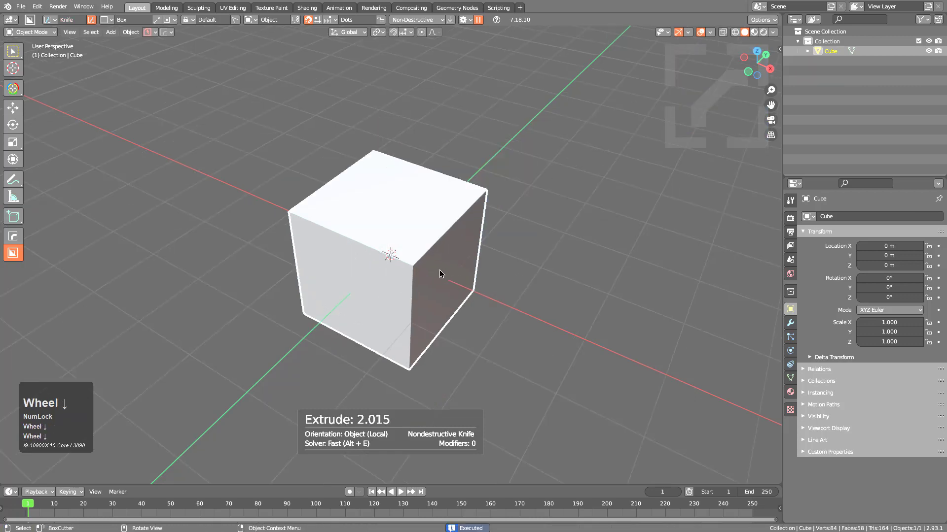
middle_click_drag(439, 270, 422, 261)
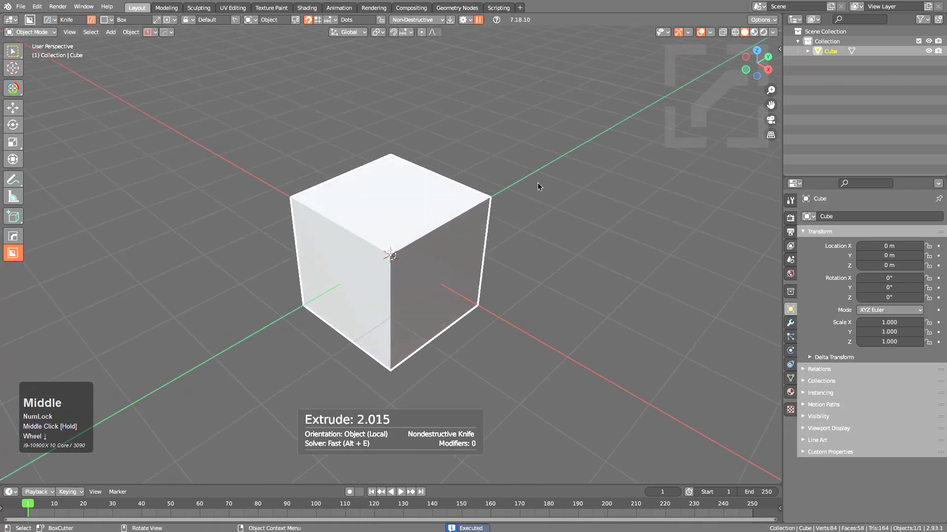
key("KP_5")
mouse_move(258, 79)
left_mouse_down()
mouse_move(329, 400)
mouse_move(512, 177)
mouse_move(557, 182)
left_mouse_up()
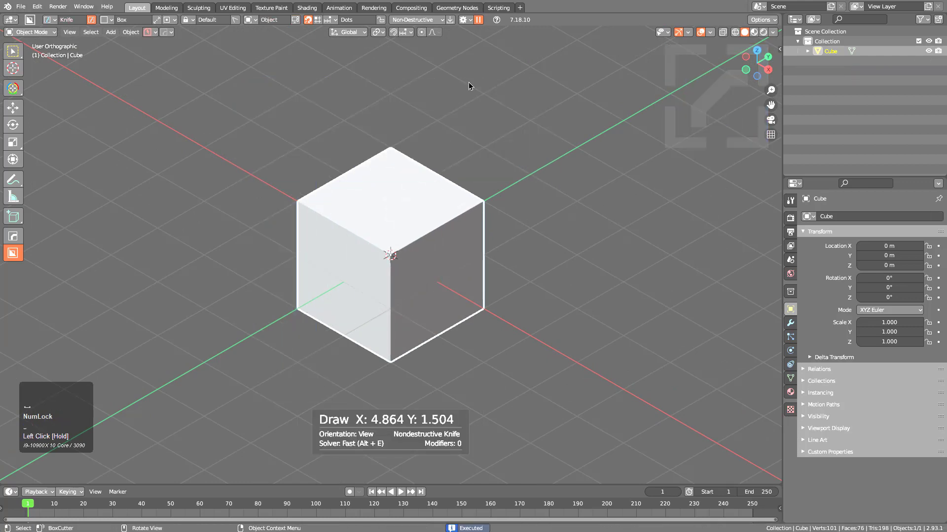
left_click_drag(510, 64, 461, 408)
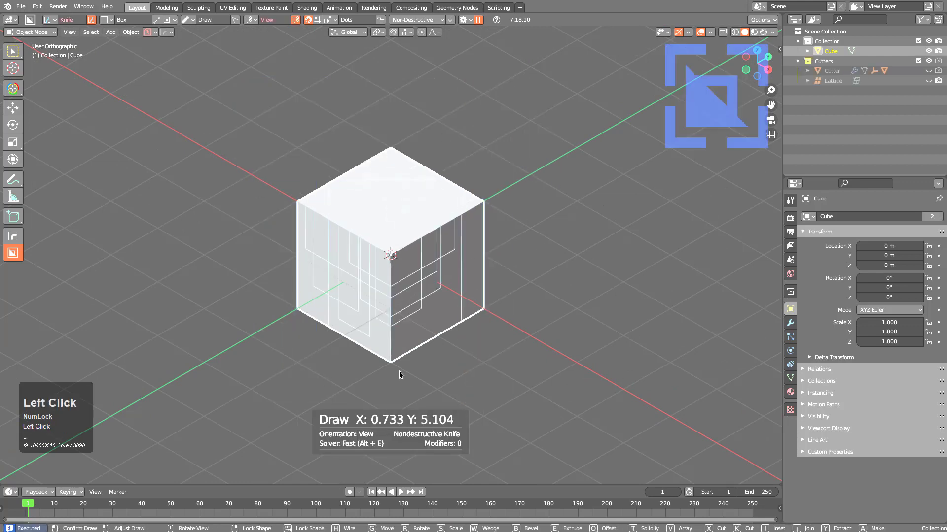
left_click_drag(604, 425, 228, 291)
left_click_drag(573, 427, 270, 241)
left_click_drag(625, 418, 216, 211)
left_click_drag(545, 417, 217, 264)
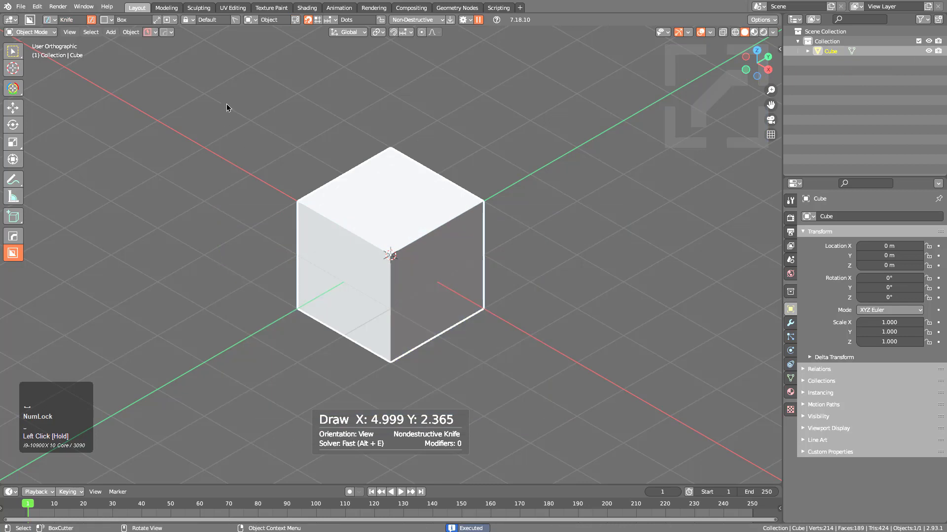
left_click_drag(226, 107, 338, 349)
left_click_drag(282, 78, 368, 424)
left_click_drag(257, 44, 383, 390)
left_click_drag(392, 65, 469, 444)
left_click_drag(539, 129, 452, 433)
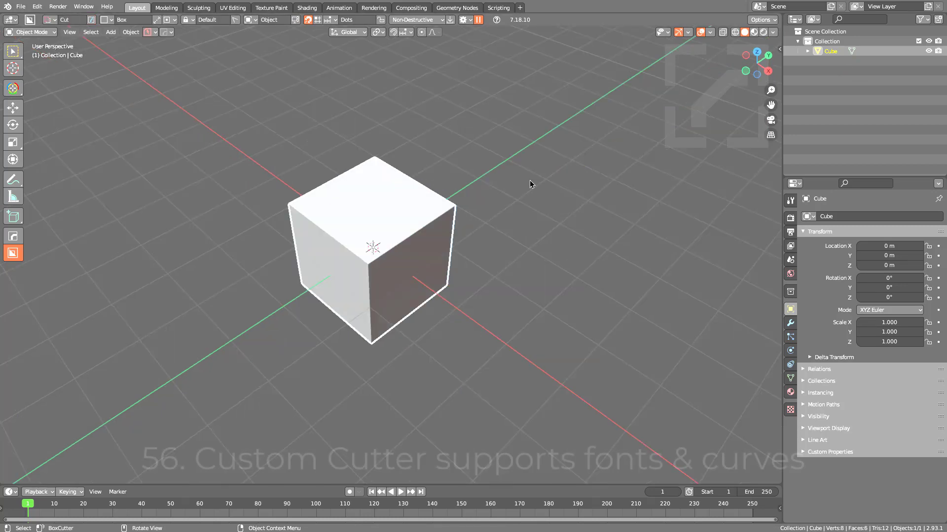
middle_click_drag(528, 180, 494, 189)
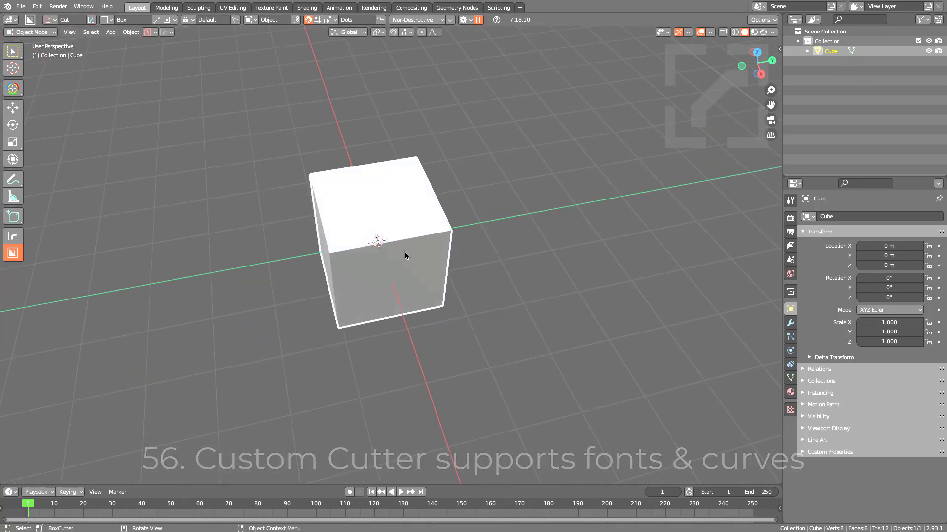
Step: Add a text object and move it along X to about 1.61 m, beside the cube
key("shift+a")
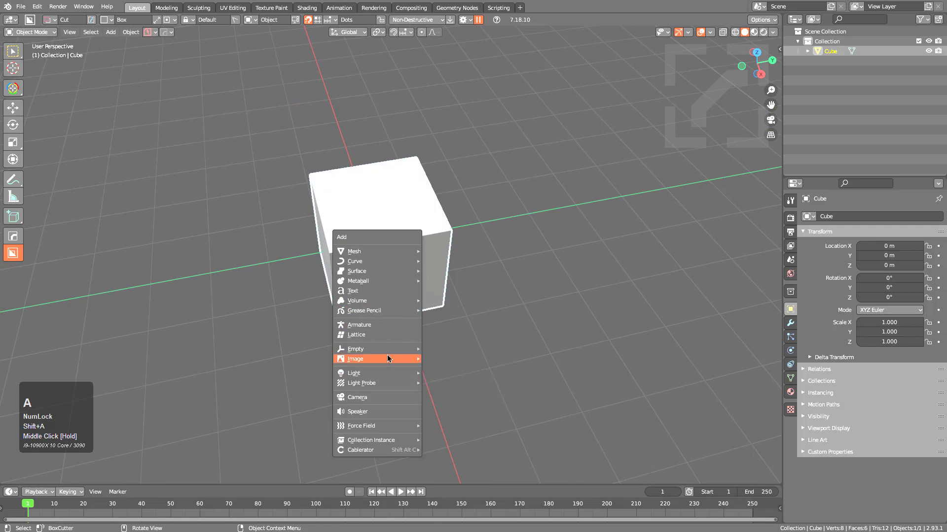
left_click(381, 291)
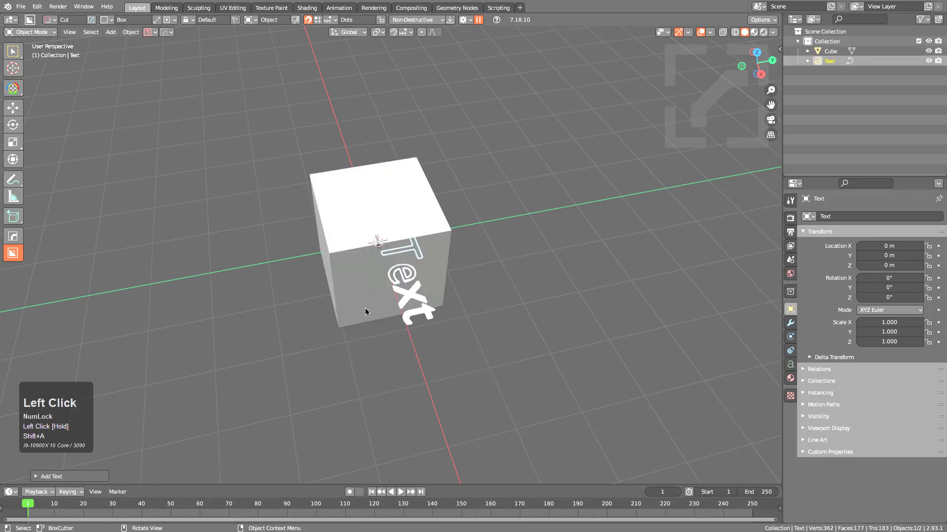
middle_click_drag(365, 311, 482, 320)
scroll(481, 321, "down", 1)
key("g")
key("x")
left_click(528, 311)
Step: Replace the text object's wording with FONT
key("Tab")
key("ctrl+a")
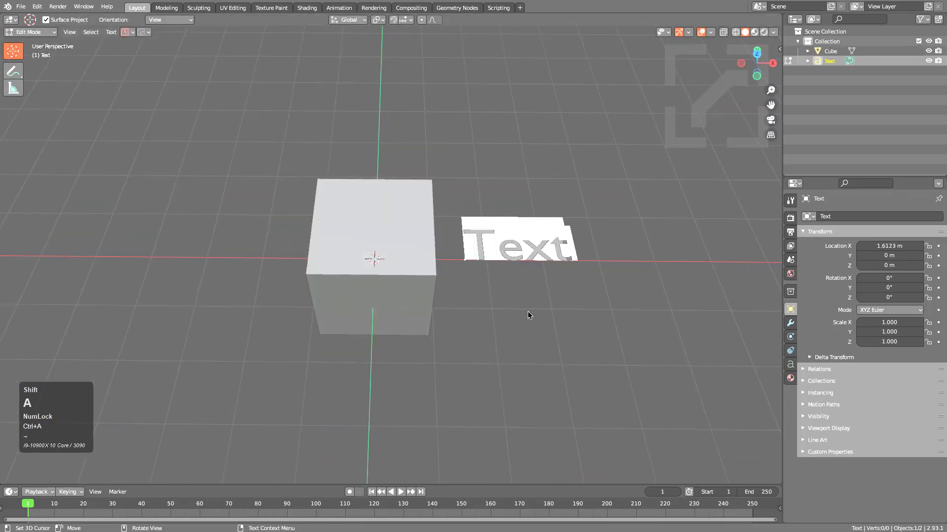
type("FONT")
key("Tab")
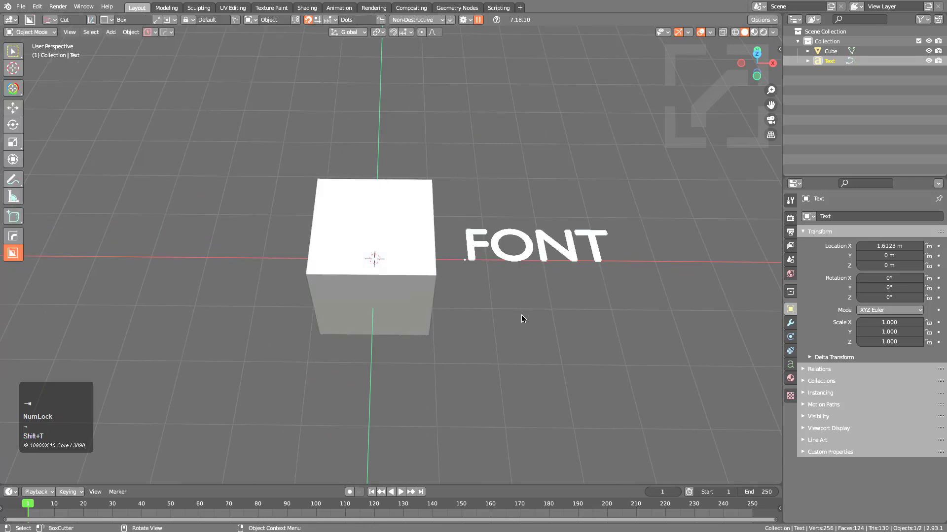
Step: Set BoxCutter's shape to Custom and assign the FONT text object as the custom cutter
middle_click_drag(522, 314, 546, 289)
key("d")
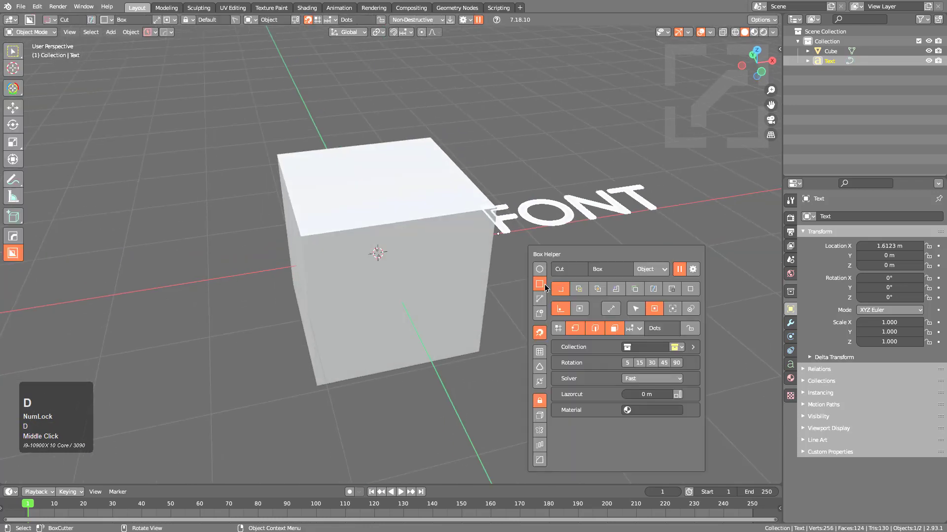
left_click(540, 314)
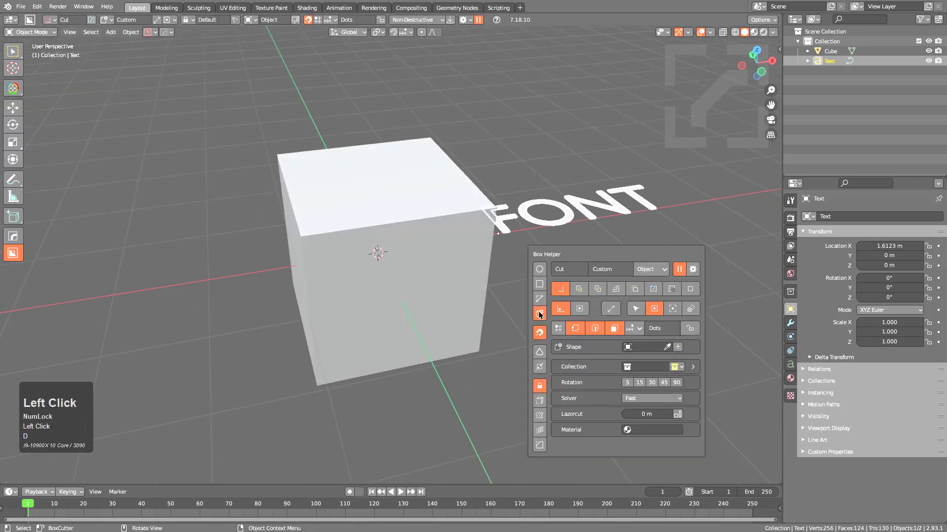
left_click(678, 347)
middle_click(403, 274)
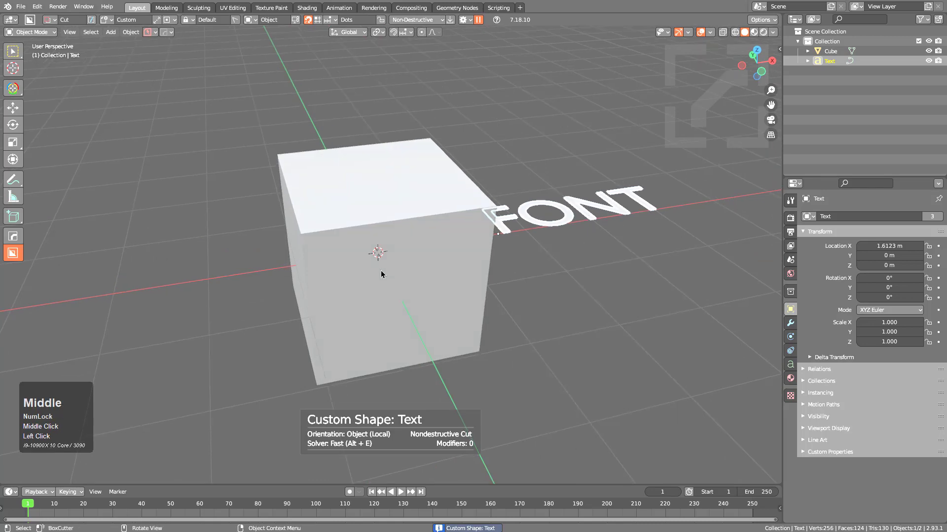
Step: Cut FONT about 0.327 deep across the upper part of the cube's front face and a smaller FONT about 0.201 deep below it
left_click(305, 236)
mouse_move(306, 240)
left_mouse_down()
mouse_move(448, 294)
mouse_move(479, 291)
left_mouse_up()
left_click(436, 280)
middle_click_drag(436, 280, 327, 267)
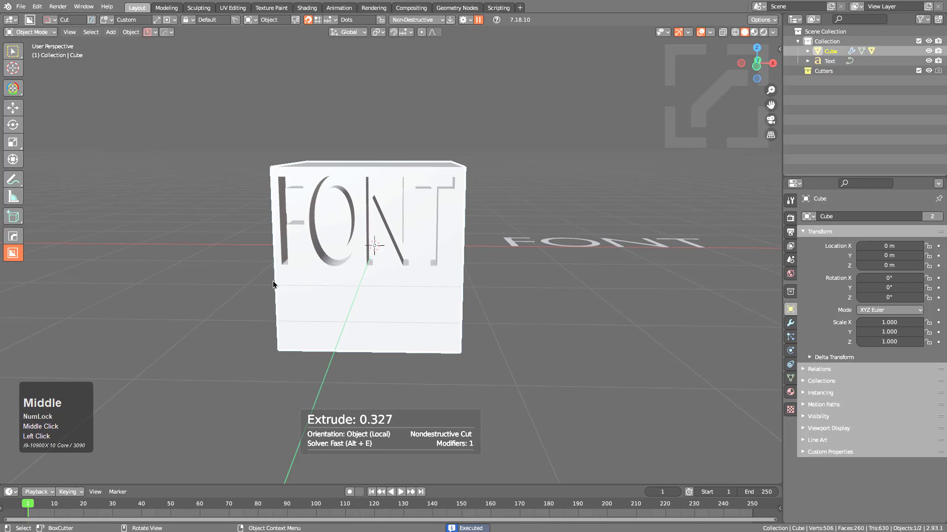
mouse_move(291, 282)
left_mouse_down()
mouse_move(400, 344)
mouse_move(401, 327)
left_mouse_up()
left_click(450, 259)
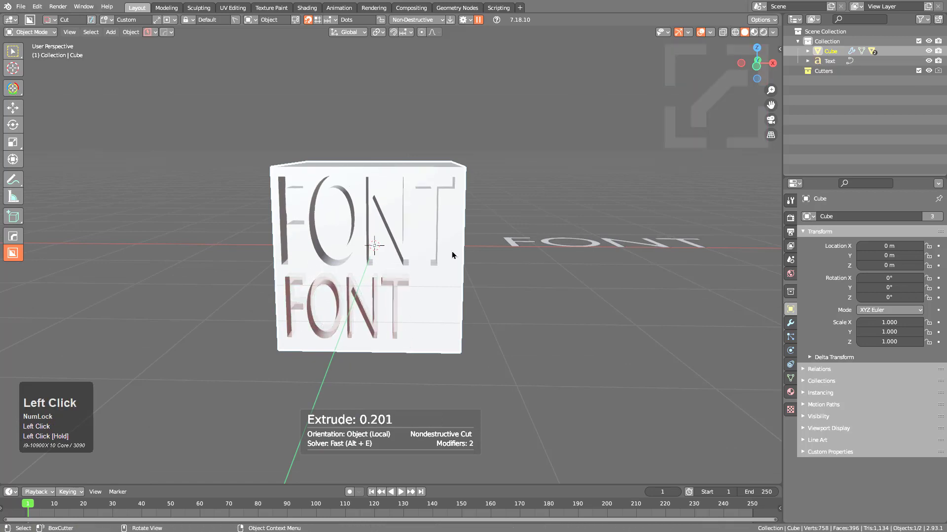
Step: Change the text object's wording to BOX
middle_click_drag(450, 260, 646, 272)
left_click(646, 272)
key("Tab")
key("ctrl+a")
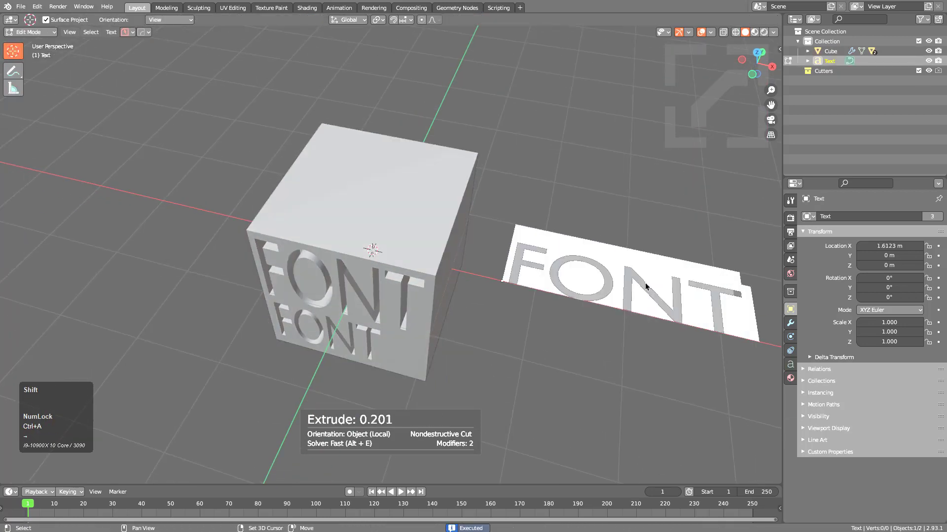
type("BOX")
key("Tab")
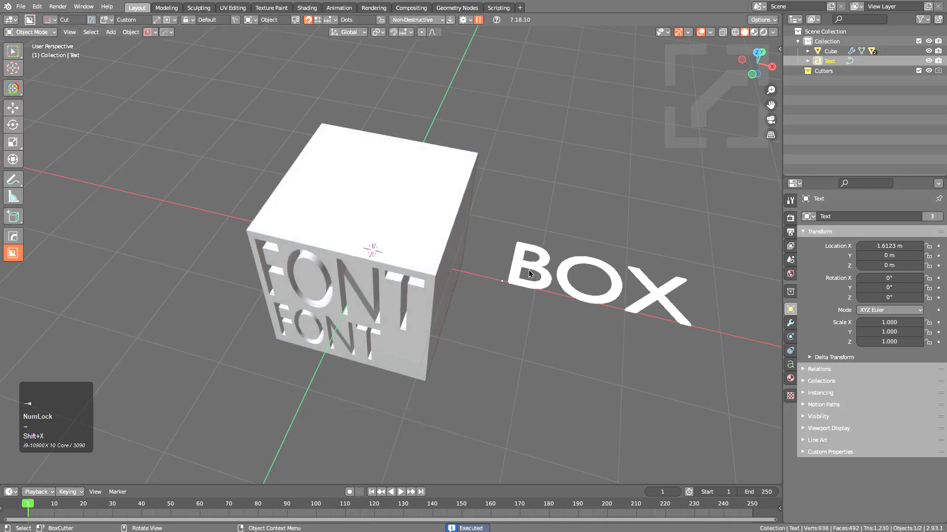
Step: Assign the BOX text as the custom cutter, draw it about 0.165 deep on the cube's top face, and lock the shape
key("c")
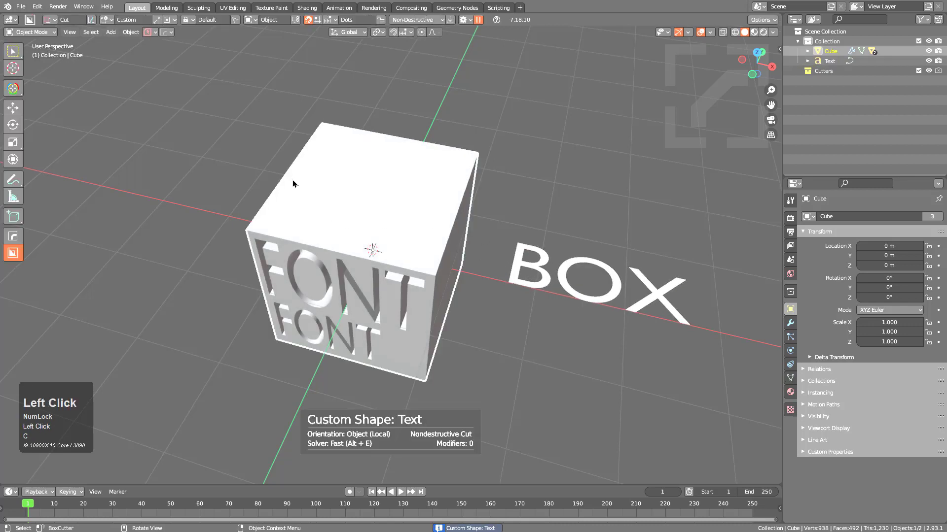
left_click_drag(294, 182, 392, 261)
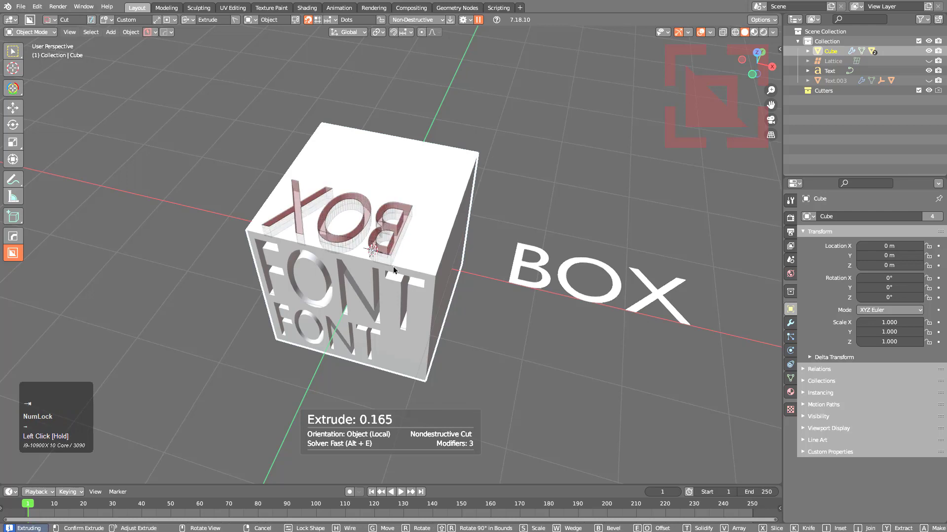
key("Tab")
Step: Rotate the locked BOX cutter within its bounds and flip it so the word reads correctly from the front
key("shift+r")
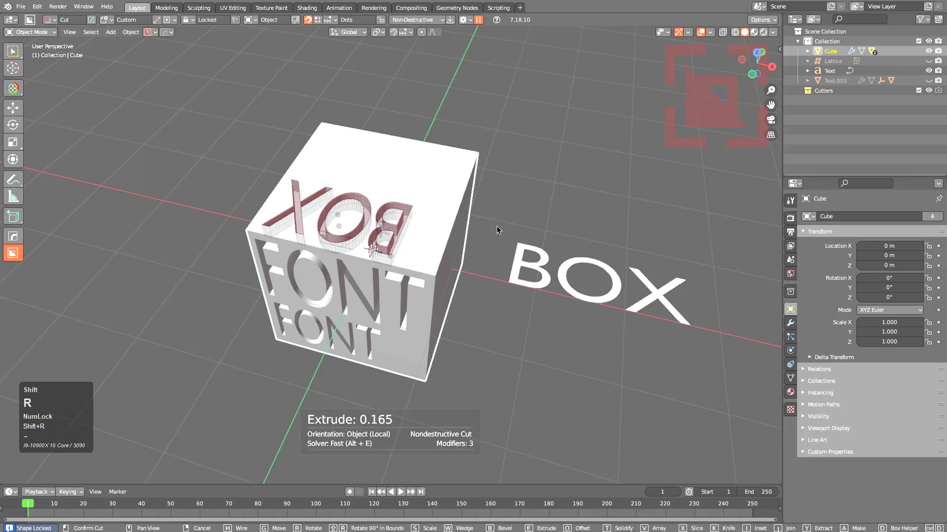
key("shift+r")
key("shift+grave")
key("shift+grave")
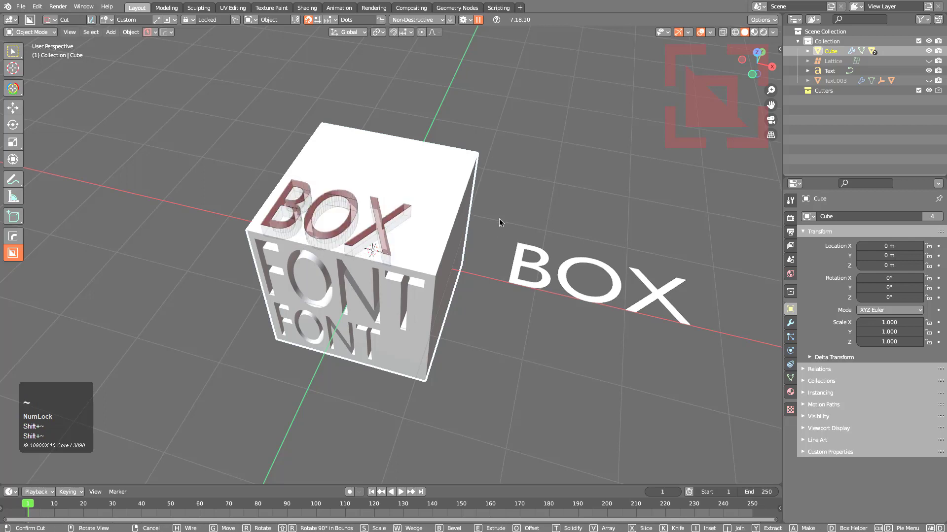
Step: Toggle the BOX cutter's flip through Box Helper, leaving it readable, and finalize the cut in the cube's top face
key("d")
left_click(554, 225)
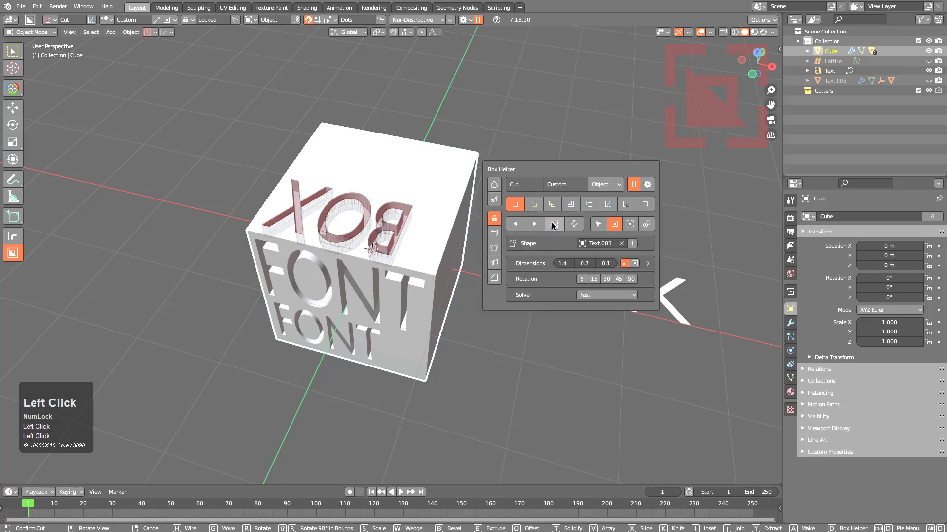
left_click(553, 224)
left_click(554, 224)
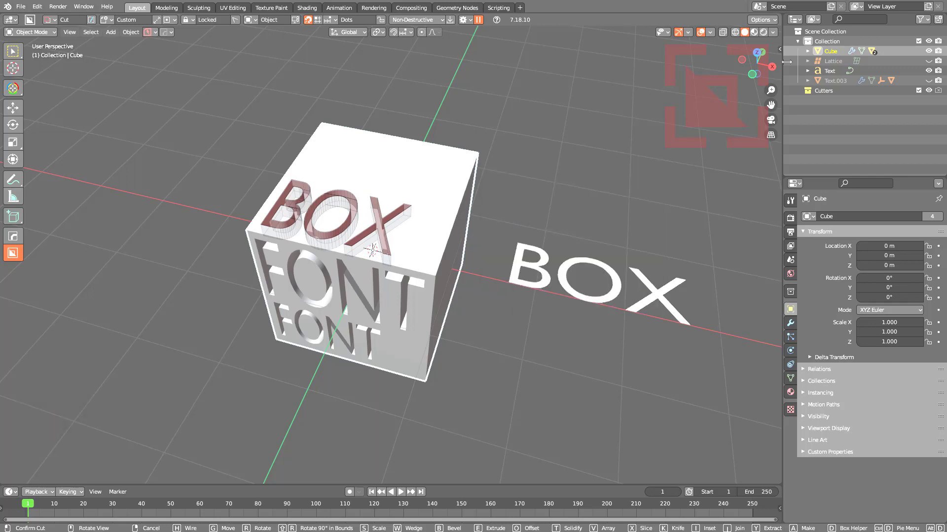
left_click(386, 228)
Step: Add a Bezier circle and move it along X to about -3.11 m, on the other side of the cube from the text
middle_click_drag(386, 228, 365, 238)
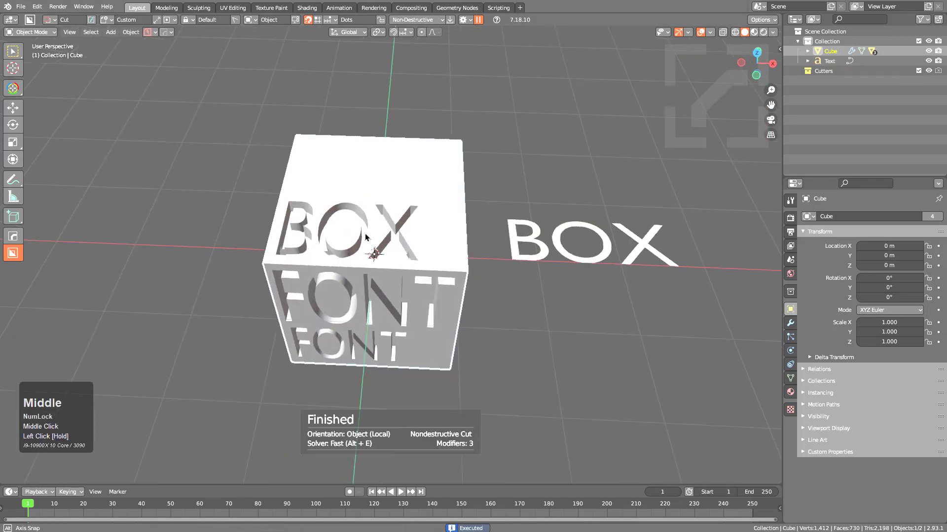
key("shift+a")
mouse_move(448, 184)
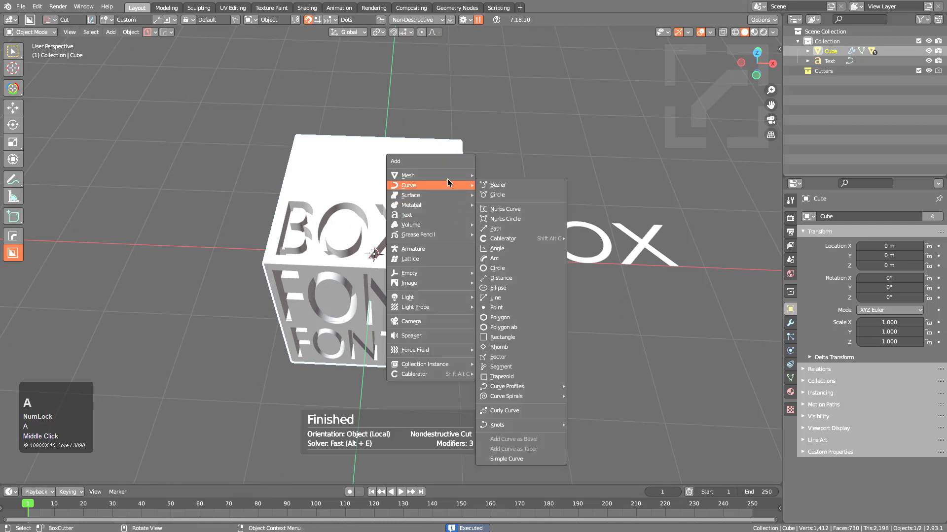
left_click(498, 195)
key("g")
key("x")
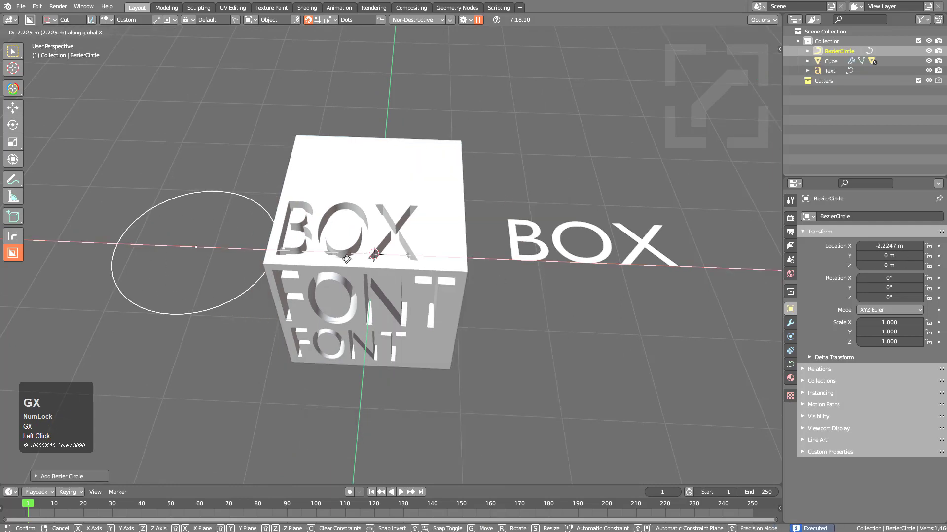
left_click(302, 257)
middle_click_drag(303, 257, 407, 260, "shift")
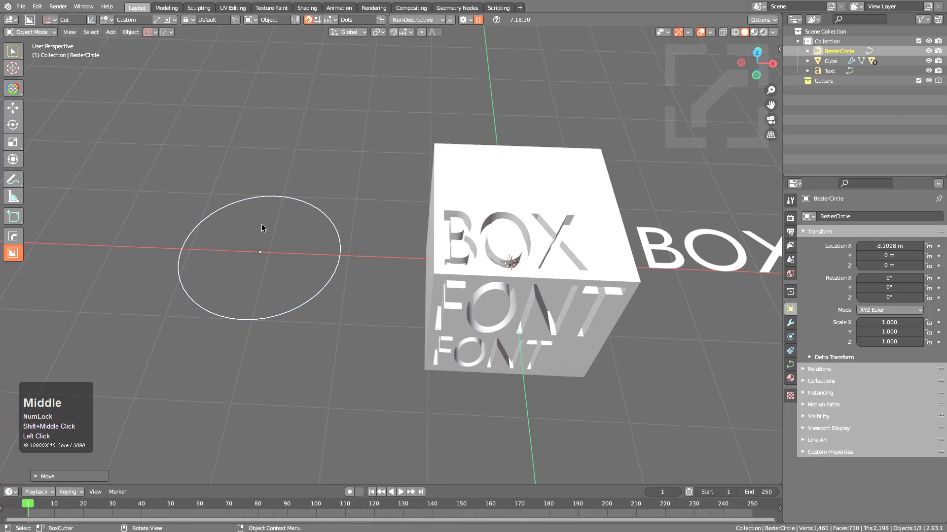
Step: Set the Bezier circle's curve shape to 2D with Fill Mode Both
key("ctrl+grave")
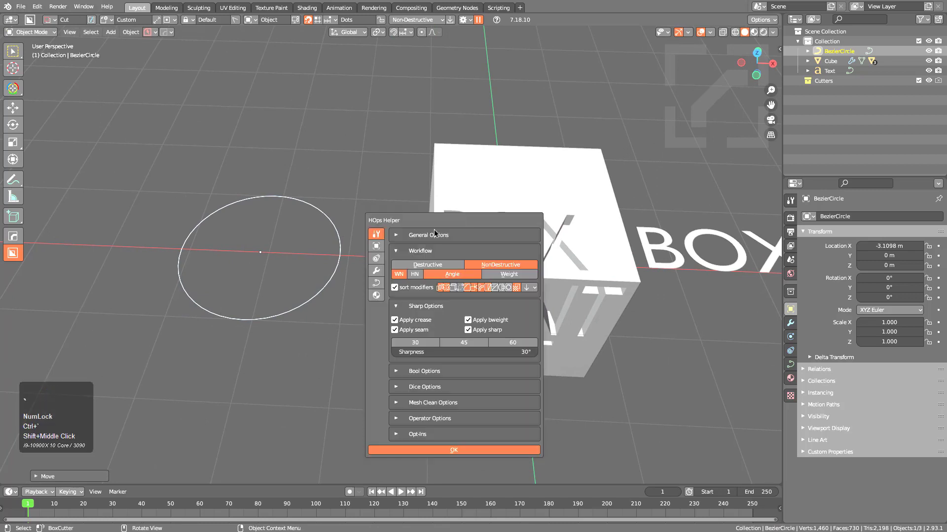
left_click(377, 284)
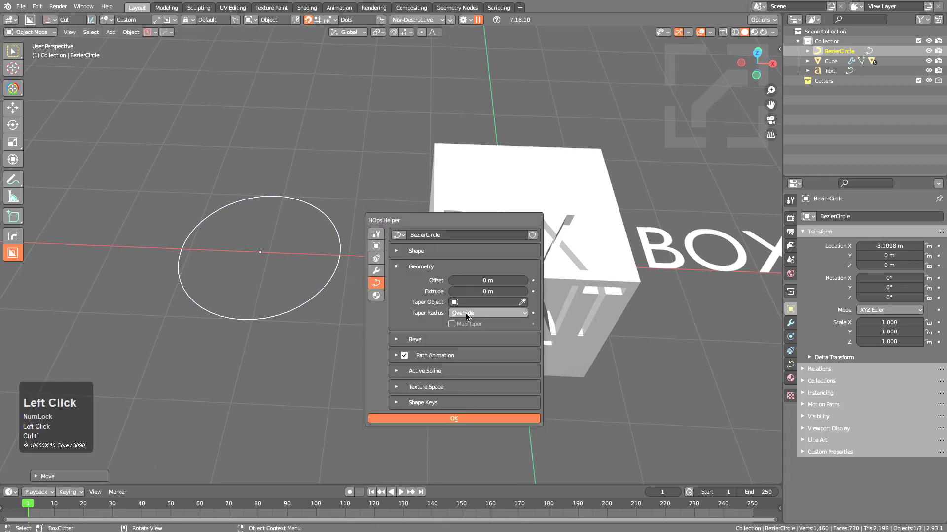
left_click(410, 252)
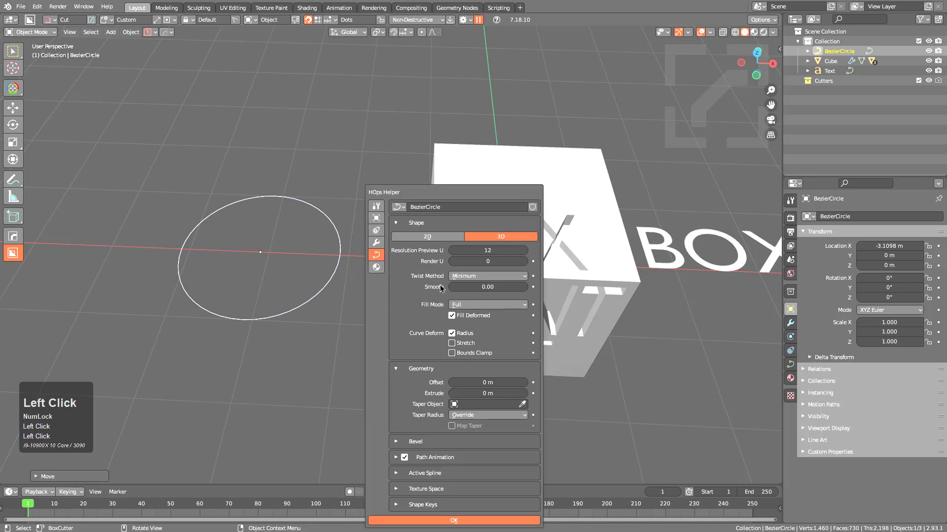
left_click(474, 306)
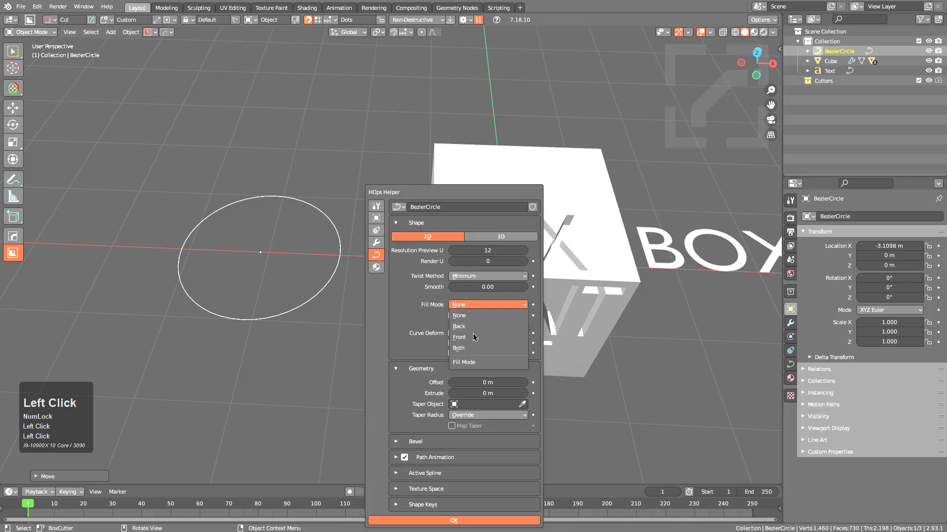
left_click(470, 350)
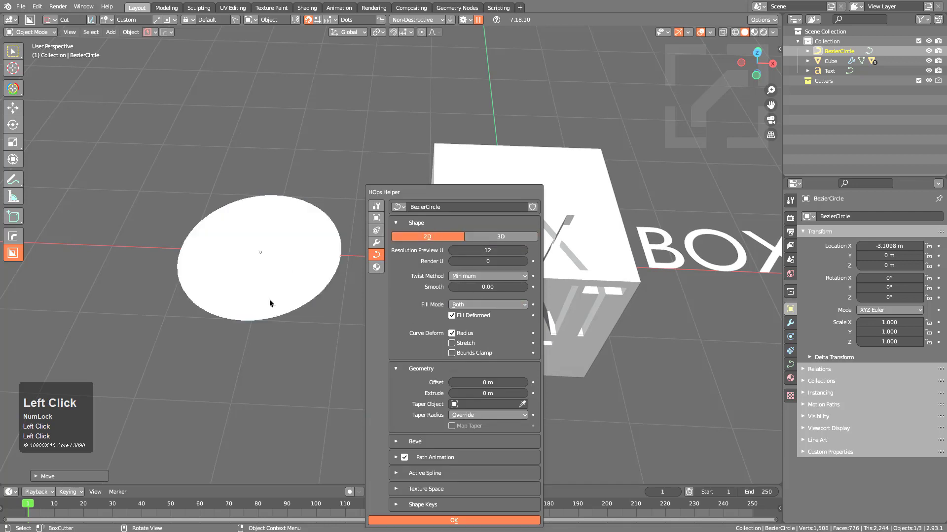
Step: Change the handle type of the Bezier circle's front control point to Vector, making a sharp corner
key("Tab")
left_click(256, 318)
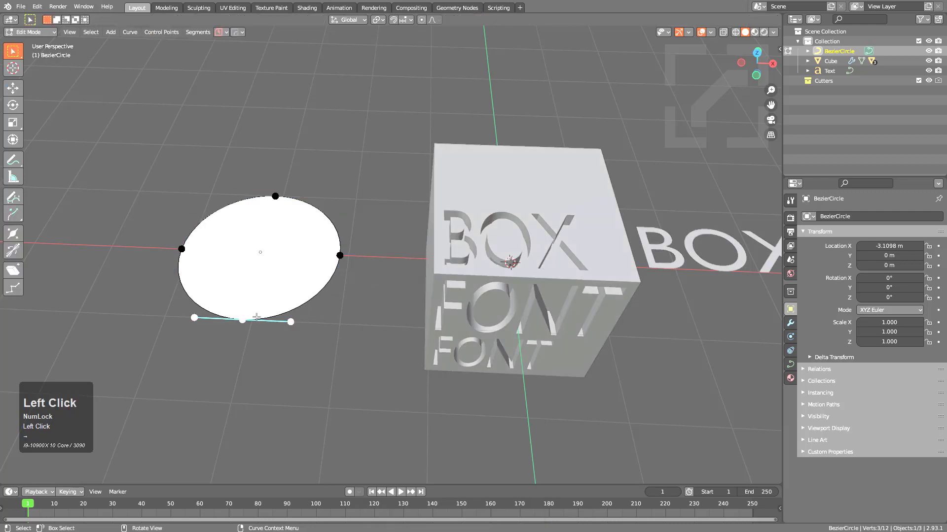
key("v")
left_click(287, 307)
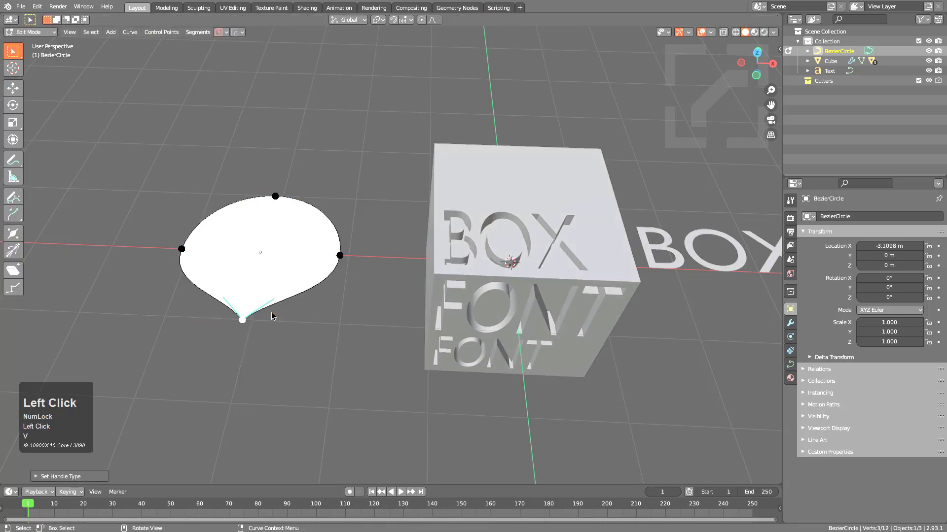
Step: Move the sharp control point outward along Y to stretch the filled curve into a teardrop
key("Tab")
key("Tab")
key("g")
key("y")
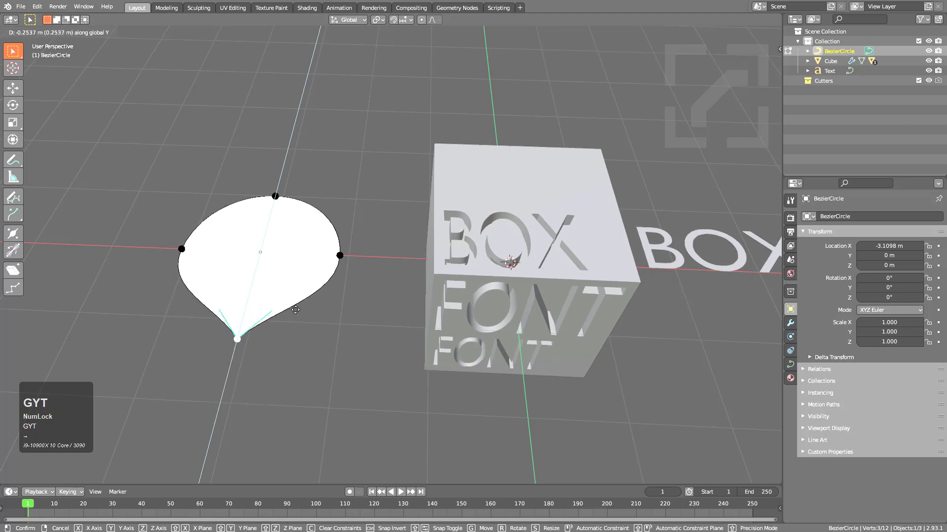
left_click(320, 319)
key("Tab")
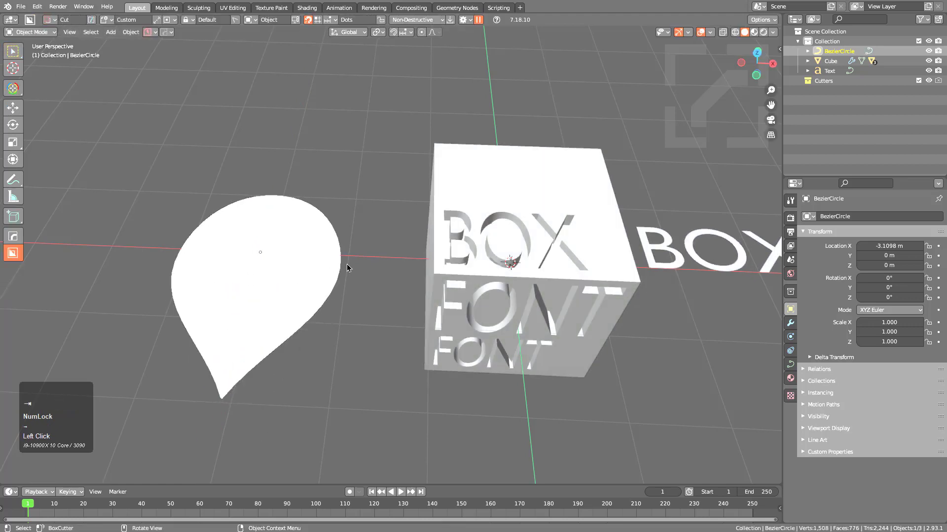
Step: Assign the teardrop curve as the custom cutter and cut two teardrops into the cube's top face behind BOX, the second about 0.403 deep
key("c")
left_click(490, 187)
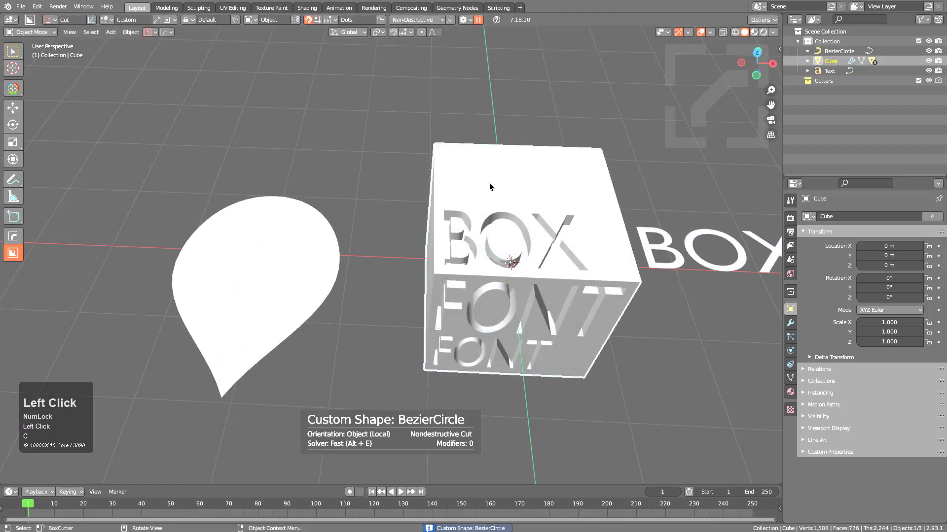
mouse_move(456, 154)
left_mouse_down()
mouse_move(503, 188)
mouse_move(507, 206)
left_mouse_up()
mouse_move(531, 156)
left_mouse_down()
mouse_move(600, 208)
mouse_move(552, 225)
left_mouse_up()
Step: Set the teardrop curve's rear control point, opposite the sharp tip, to a Vector handle and move it outward to form a leaf shape
middle_click_drag(421, 256, 478, 241)
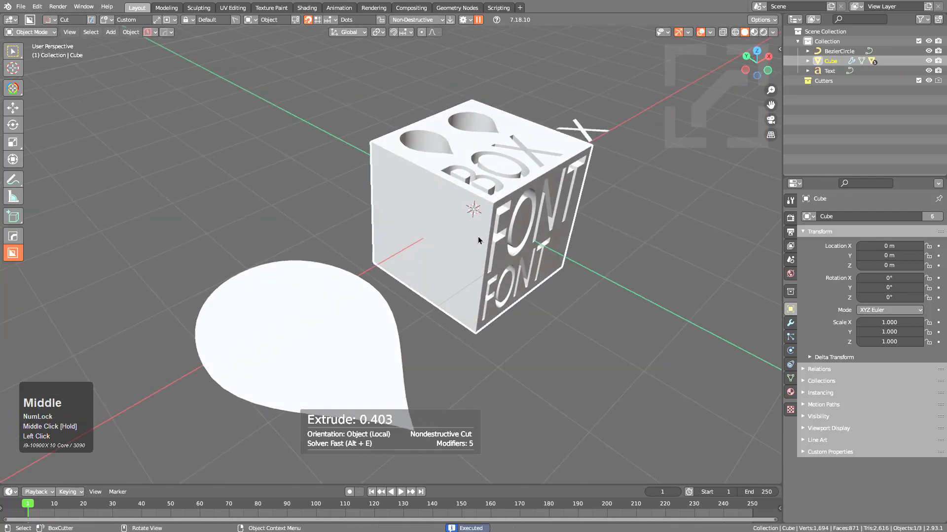
left_click(348, 305)
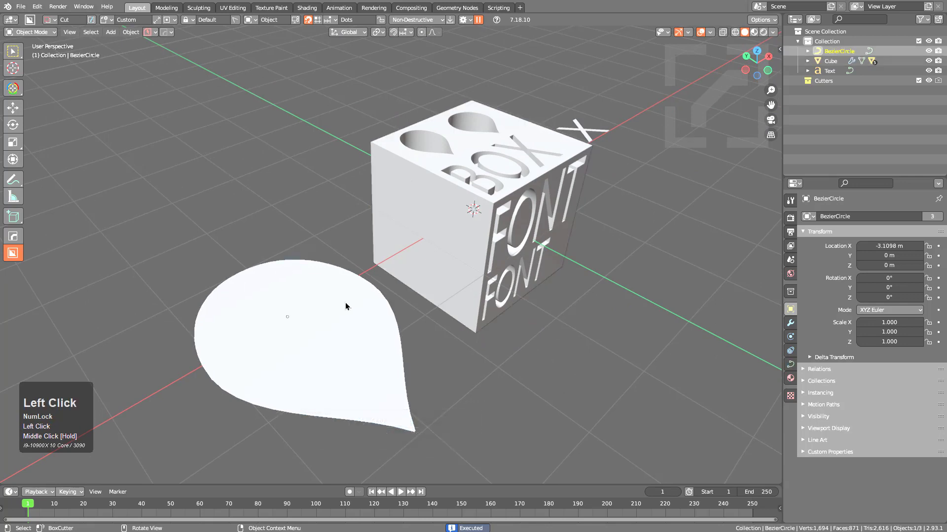
key("Tab")
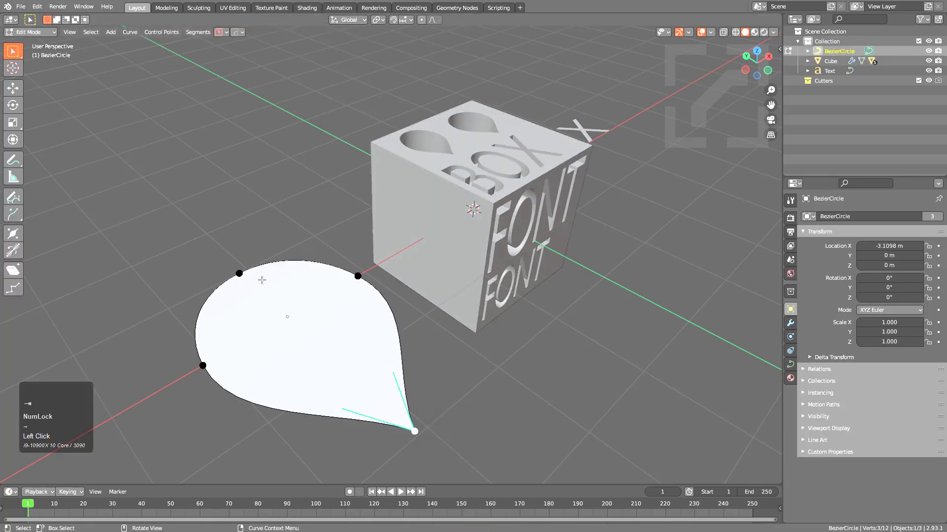
key("c")
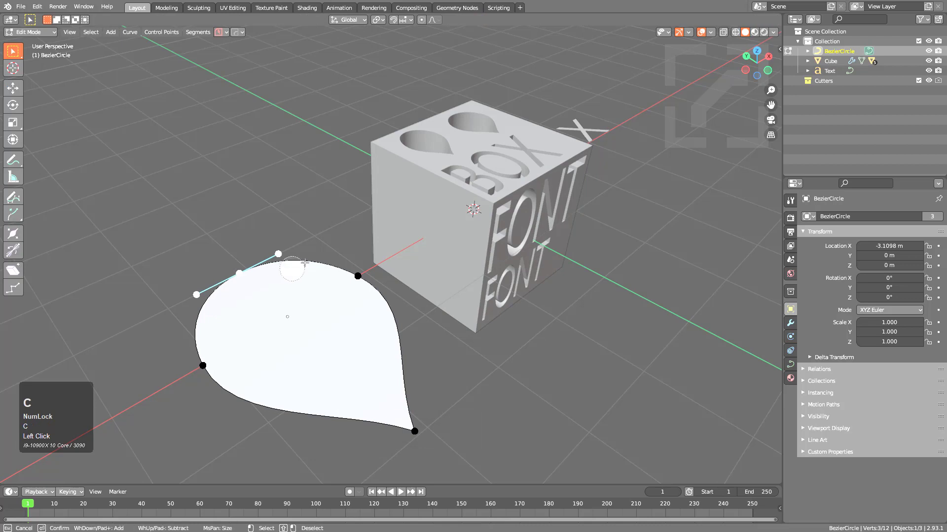
key("v")
left_click(304, 262)
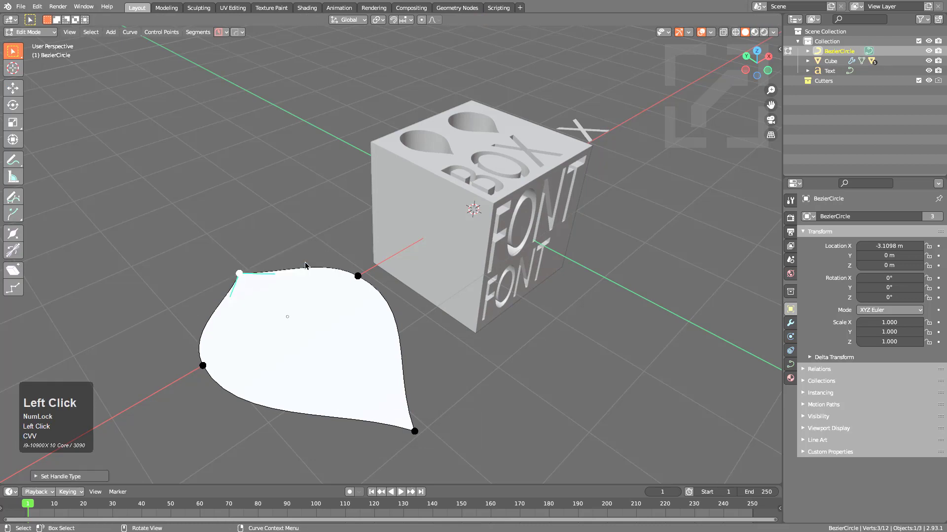
key("g")
left_click(274, 233)
key("Tab")
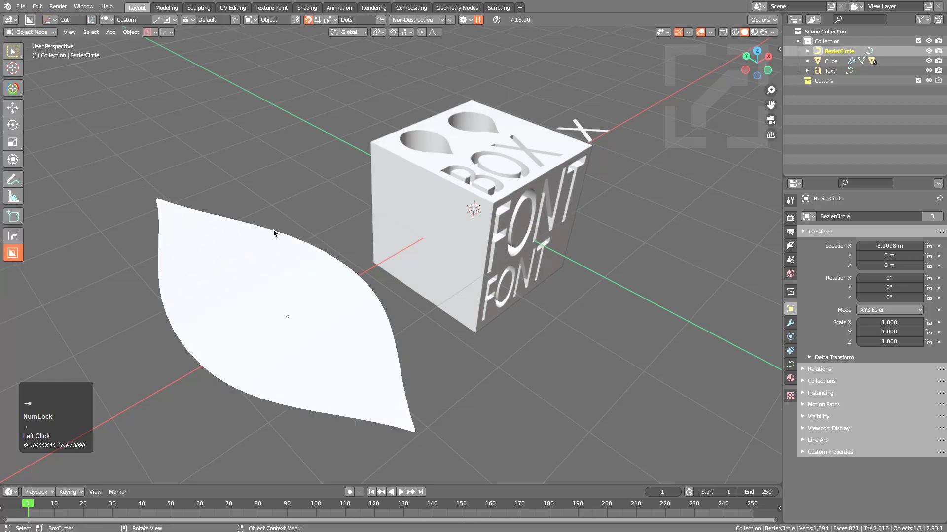
Step: Cut the leaf-shaped custom curve into the cube's blank side face, about 0.344 deep
left_click(403, 221)
mouse_move(389, 165)
left_mouse_down()
mouse_move(459, 199)
mouse_move(458, 268)
mouse_move(439, 305)
mouse_move(435, 298)
left_mouse_up()
left_click(414, 190)
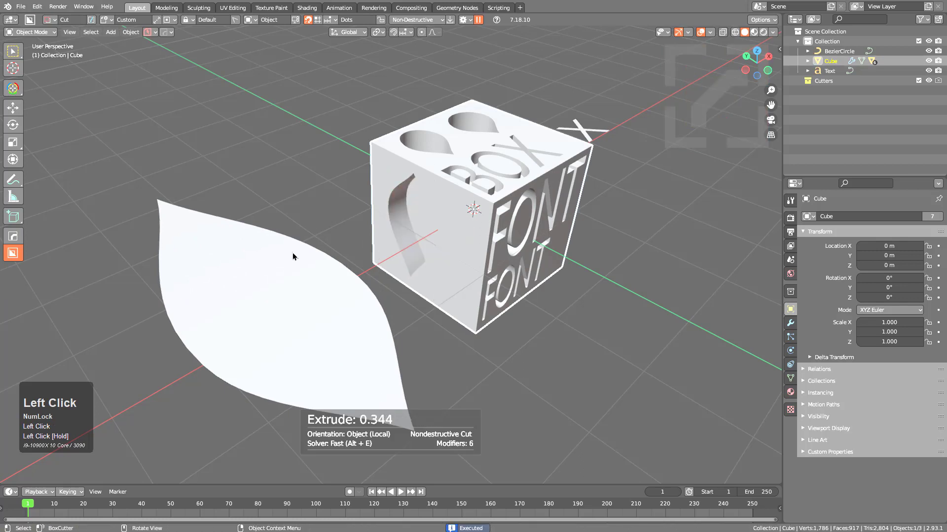
Step: Move the leaf curve's outer control point along X, away from the cube, to widen the shape
left_click(203, 265)
key("Tab")
key("g")
key("x")
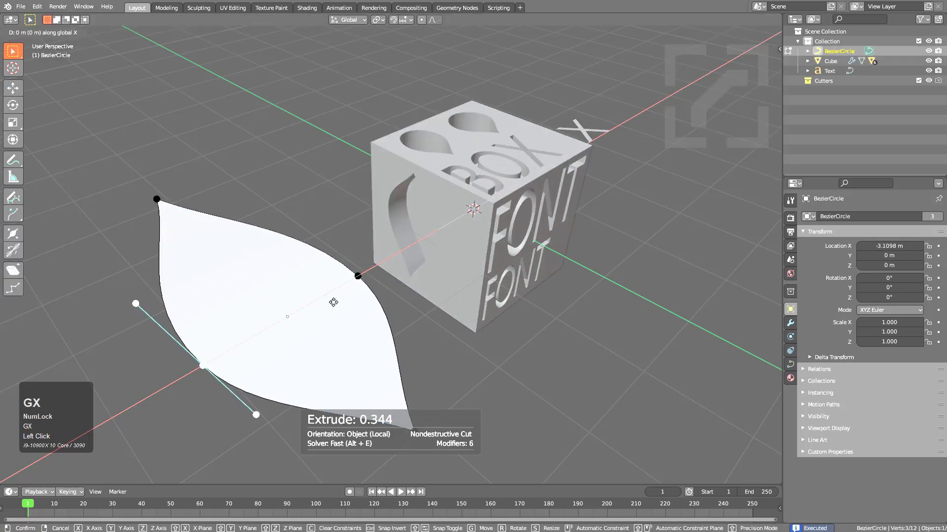
left_click(200, 394)
key("Tab")
Step: Cut the widened curve shape into the cube's side face beside the leaf cut, about 0.318 deep
left_click(470, 215)
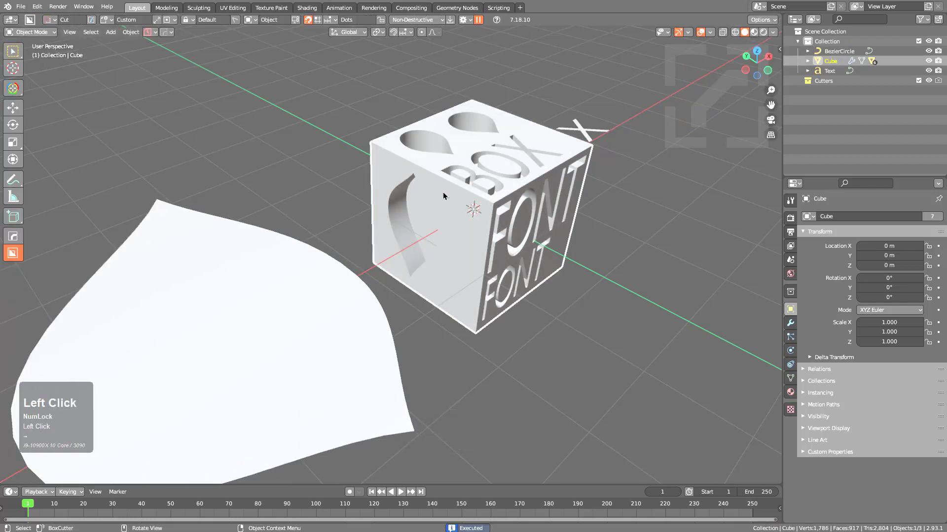
mouse_move(443, 195)
left_mouse_down()
mouse_move(461, 244)
mouse_move(500, 267)
mouse_move(495, 288)
mouse_move(511, 295)
left_mouse_up()
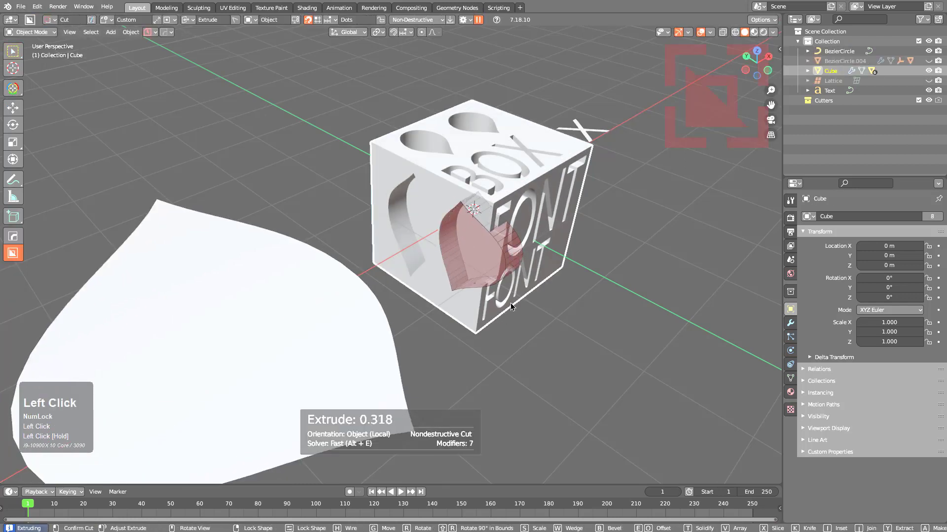
left_click(511, 306)
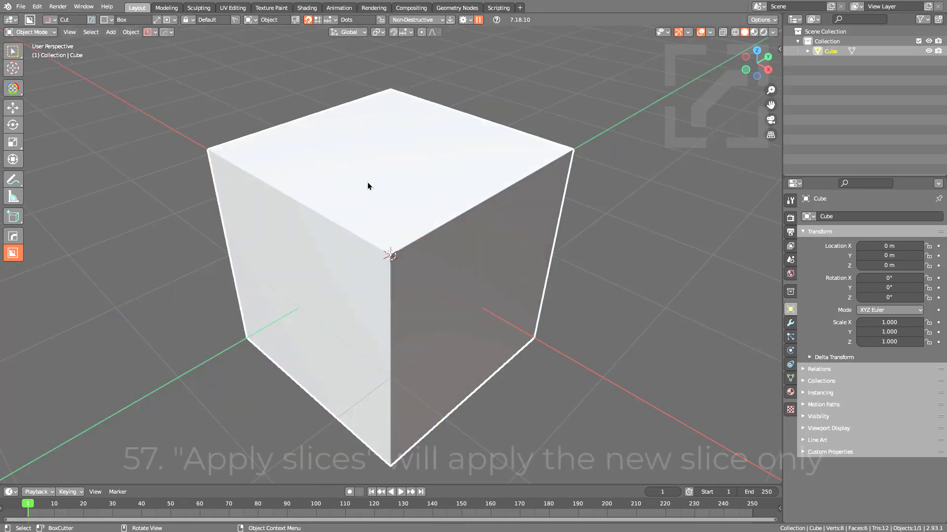
Step: Set BoxCutter to Slice with Apply Slices enabled and slice a box about 0.734 deep from the cube's near top corner
key("d")
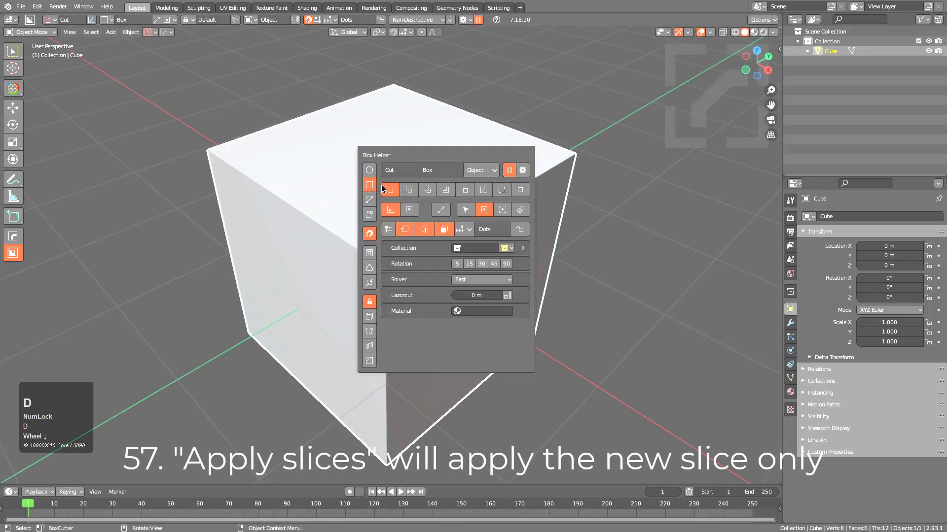
left_click(408, 190)
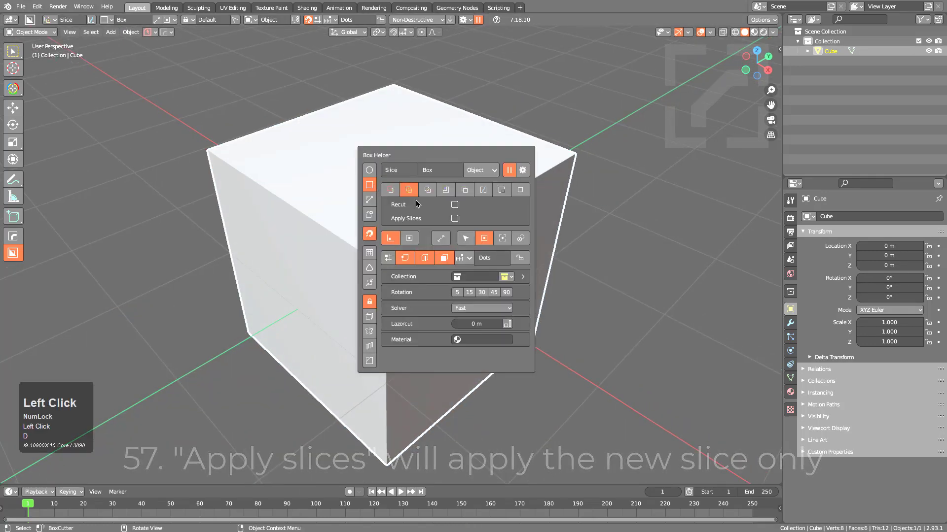
left_click(454, 219)
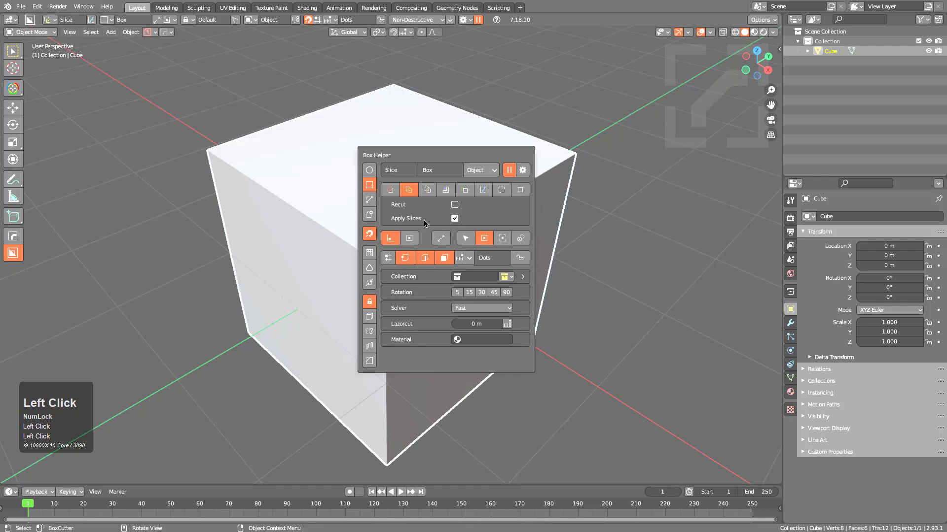
left_click_drag(368, 205, 374, 351)
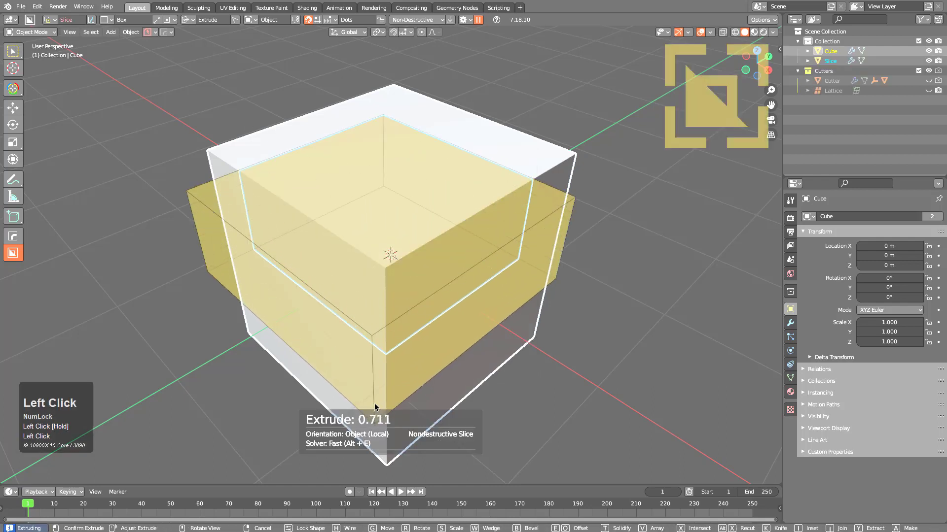
left_click_drag(374, 403, 374, 400)
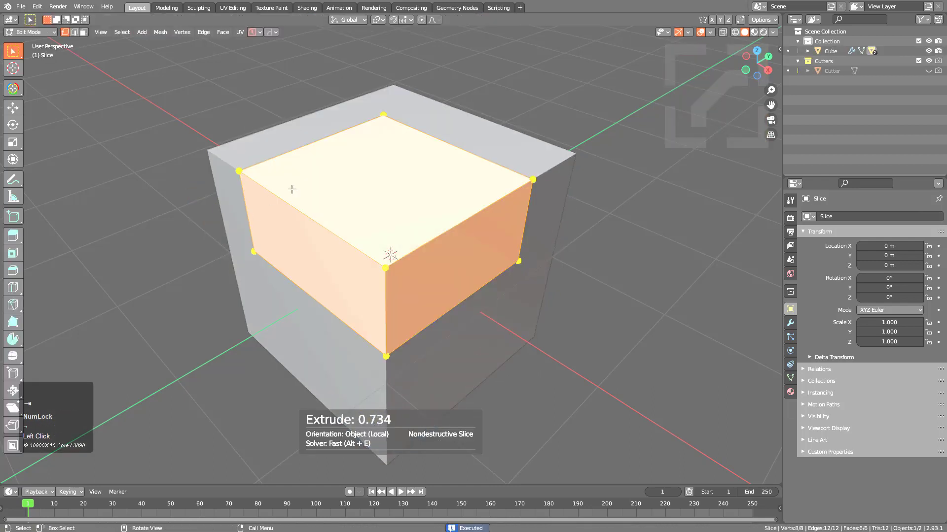
Step: Check the mesh of the slice against the cube's, return to Object Mode, and reveal the cube's boolean cutter
left_click(229, 167)
key("Tab")
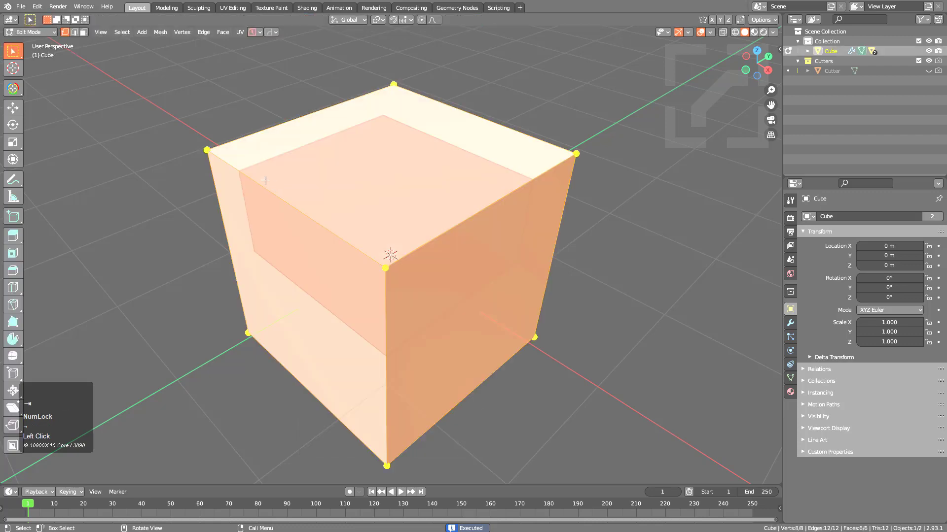
key("Tab")
key("q")
left_click(385, 217)
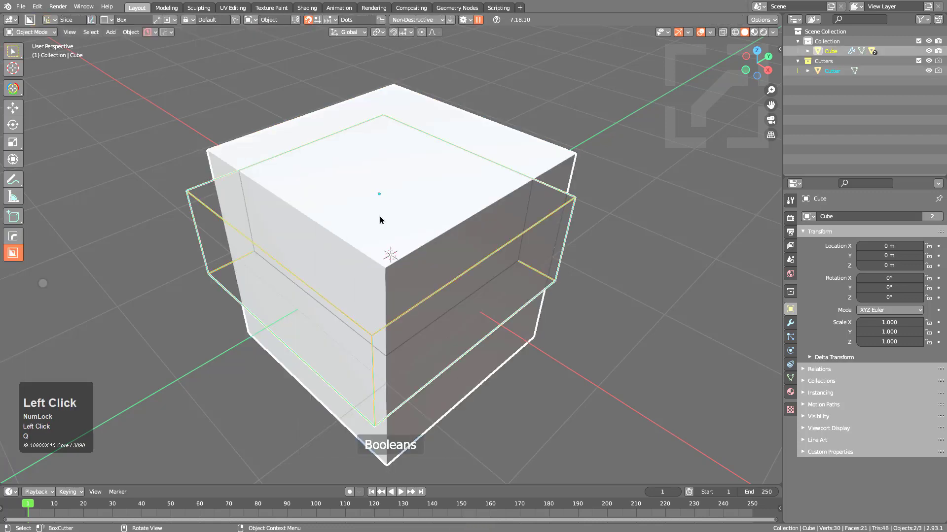
Step: Scale the box cutter uniformly to about 1.083 to open a gap around the sliced block
middle_click_drag(389, 232, 479, 286)
key("s")
left_click(497, 316)
Step: Move the cutter up to about 1.0238 m on Z and over to about 0.4515 m on X
key("g")
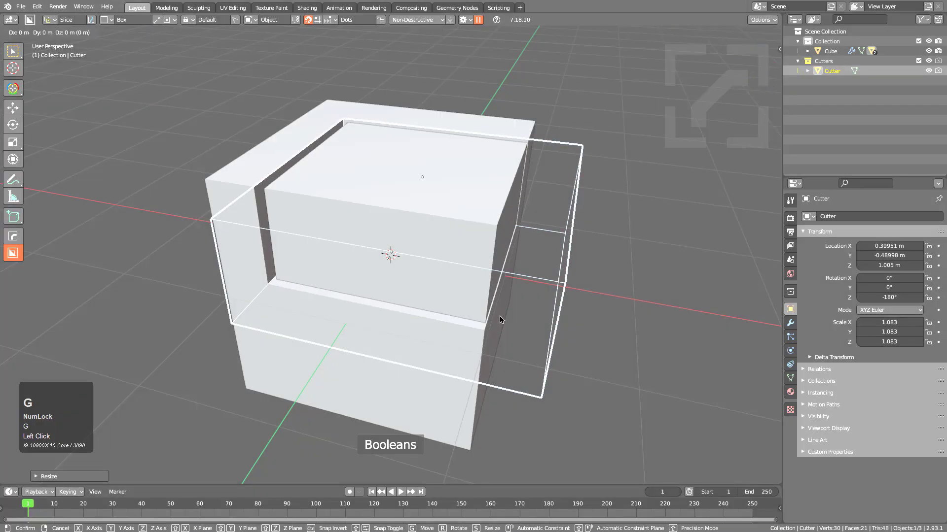
key("z")
left_click(502, 313)
key("g")
key("x")
left_click(510, 314)
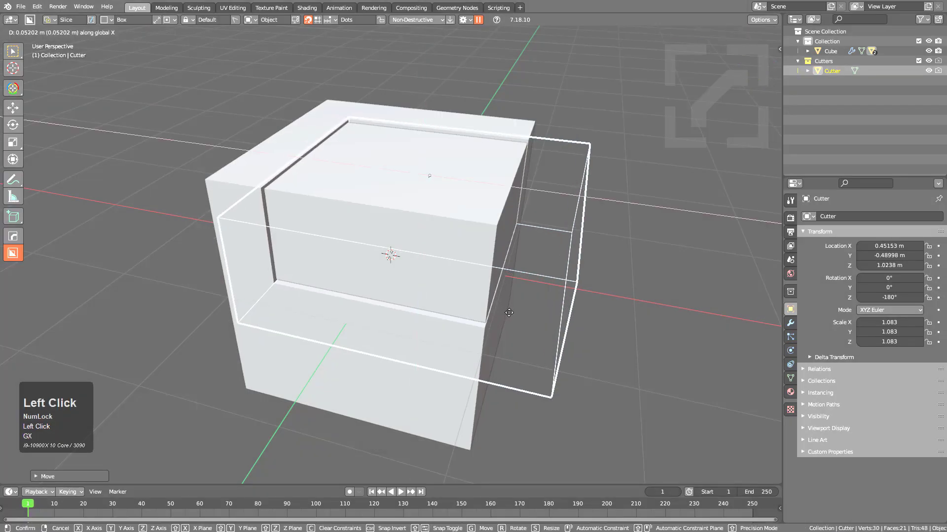
Step: Cut the cutter itself with a BoxCutter box in Intersect mode along the gap edge, extruded about 0.877
middle_click_drag(511, 313, 422, 250)
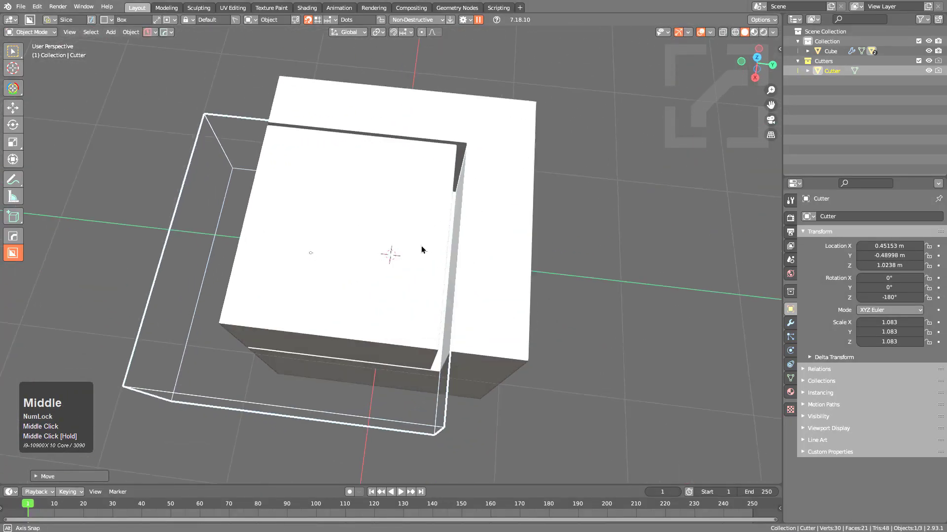
left_click_drag(457, 173, 488, 335)
key("x")
key("x")
key("x")
left_click(450, 442)
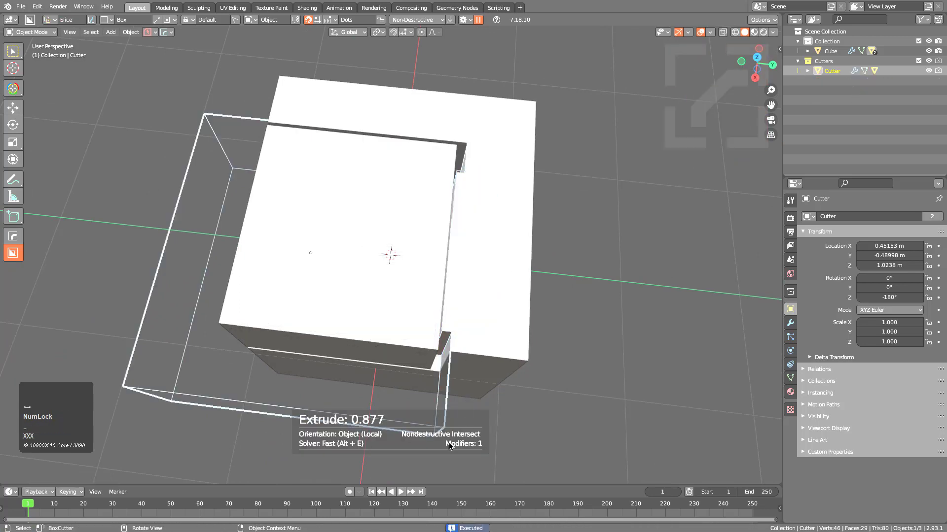
Step: Hide the Cutters collection and select the cube's main body
key("alt+a")
middle_click_drag(416, 281, 349, 251)
key("1")
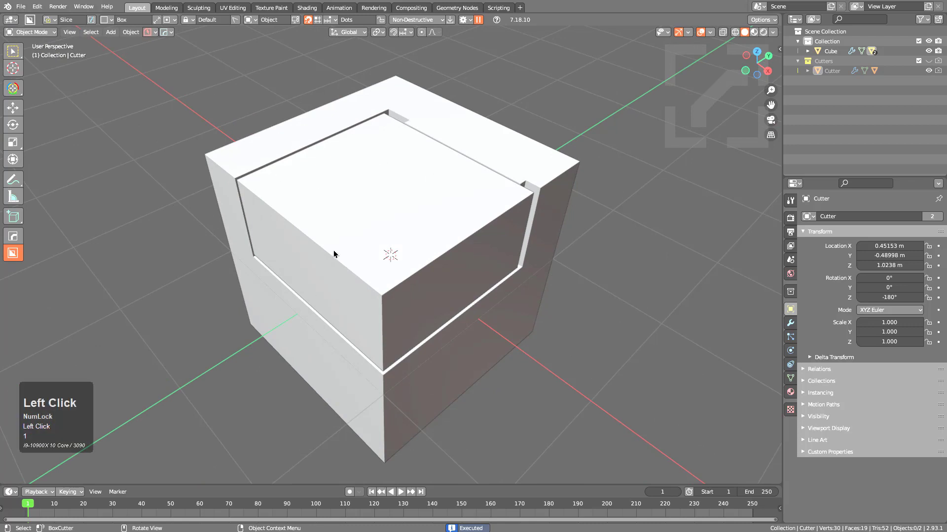
left_click(334, 255)
left_click(295, 333)
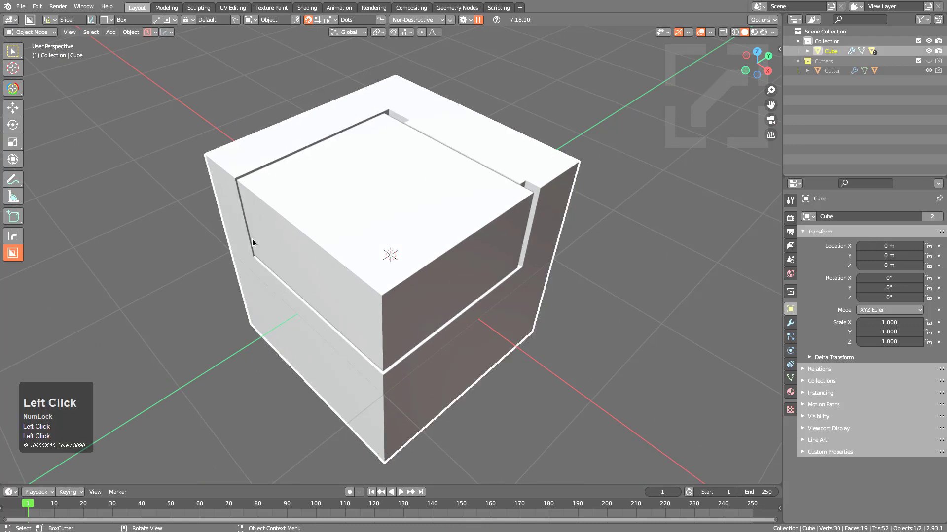
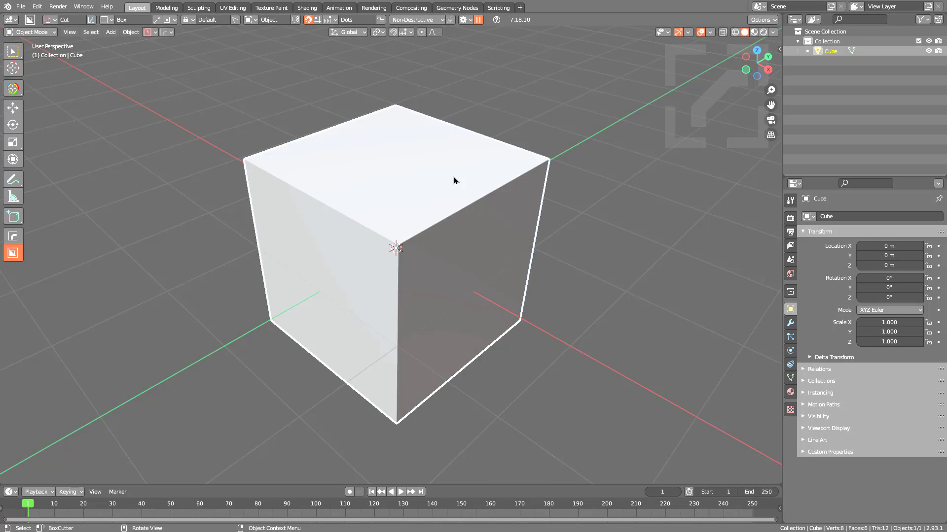
Step: Scale the default cube along Z to about 2.512 to make a tall block
key("s")
key("z")
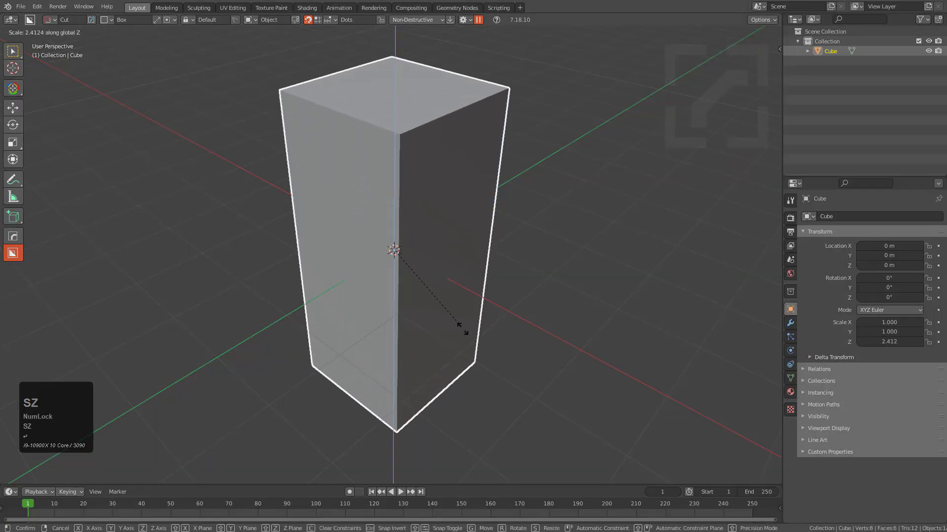
left_click(462, 329)
scroll(431, 317, "down", 2)
middle_click_drag(431, 317, 347, 159)
Step: In Sculpt Mode, set the voxel size to about 0.108 and voxelize the tall block
left_click(28, 30)
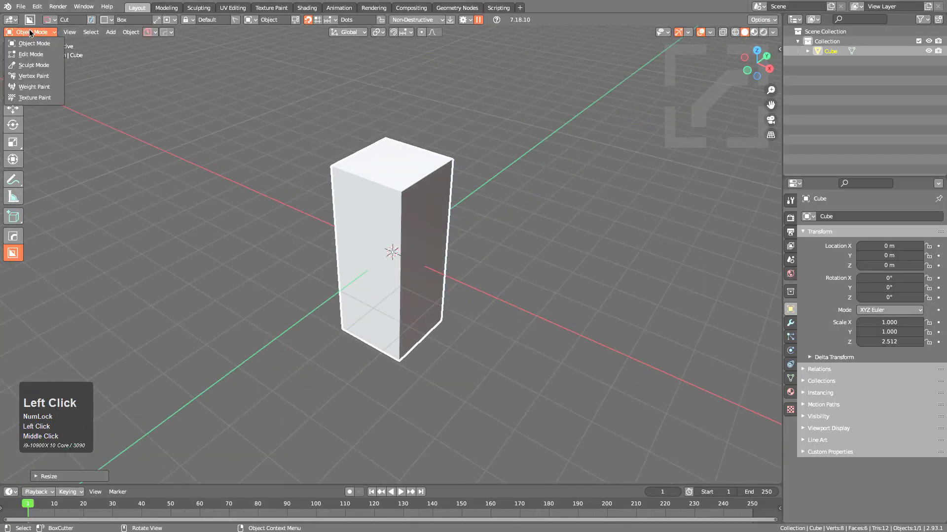
left_click(31, 65)
scroll(394, 214, "up", 3)
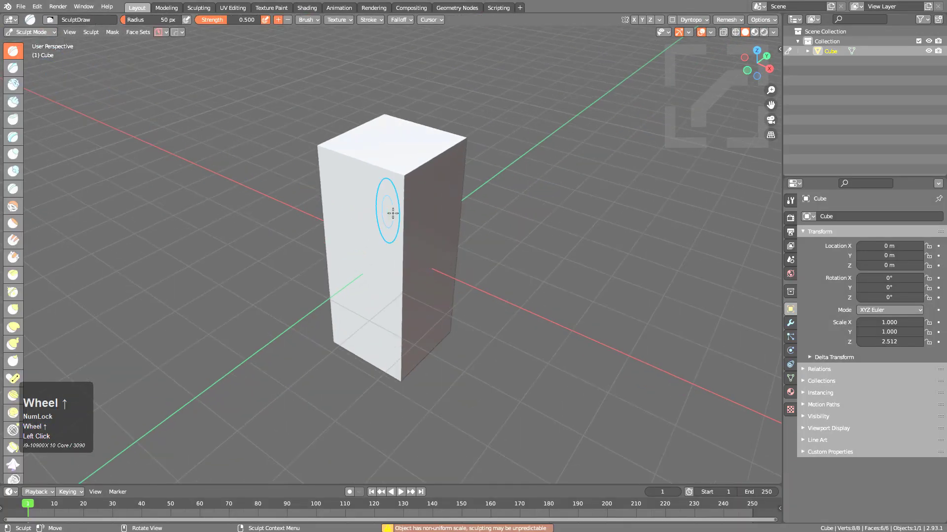
key("q")
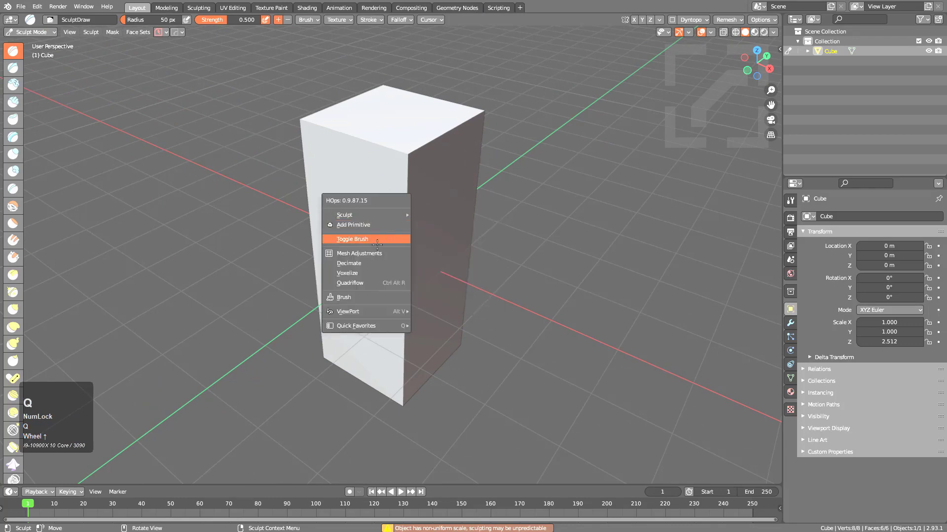
key("shift")
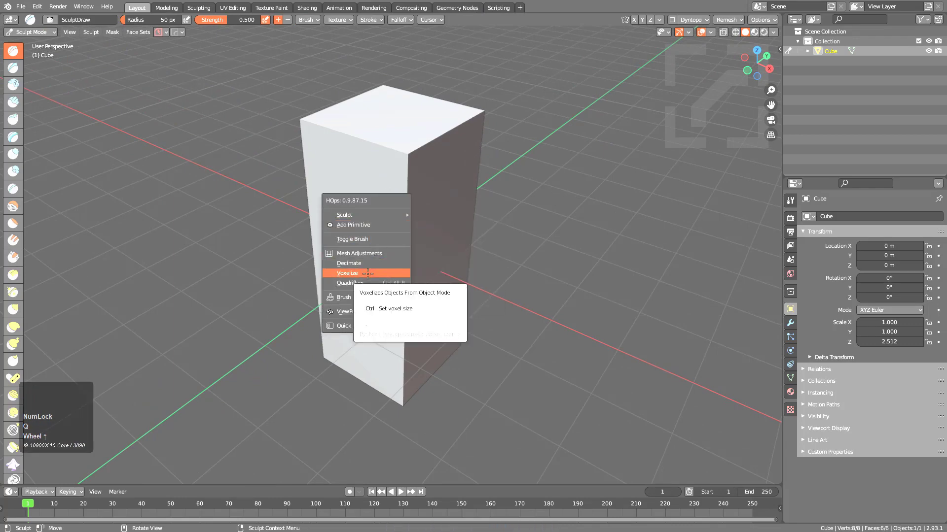
left_click(368, 273, "ctrl")
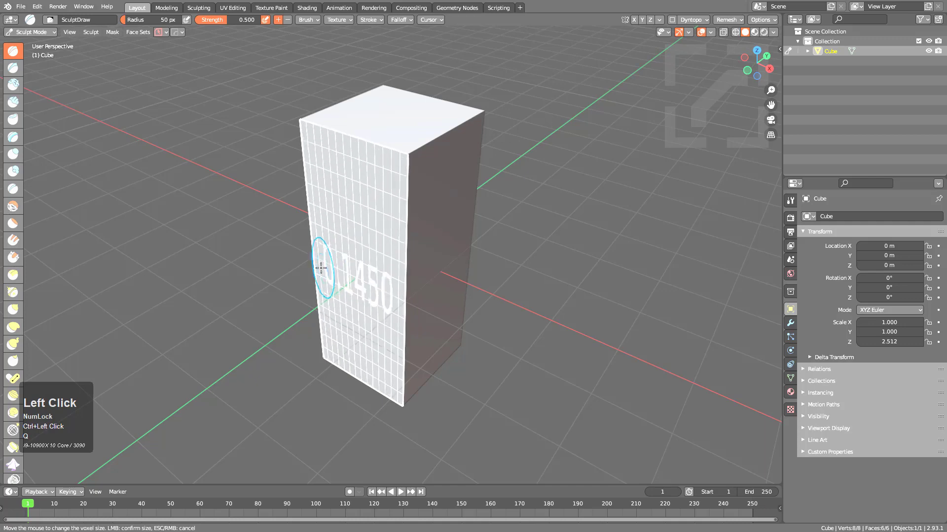
left_click(362, 269)
key("q")
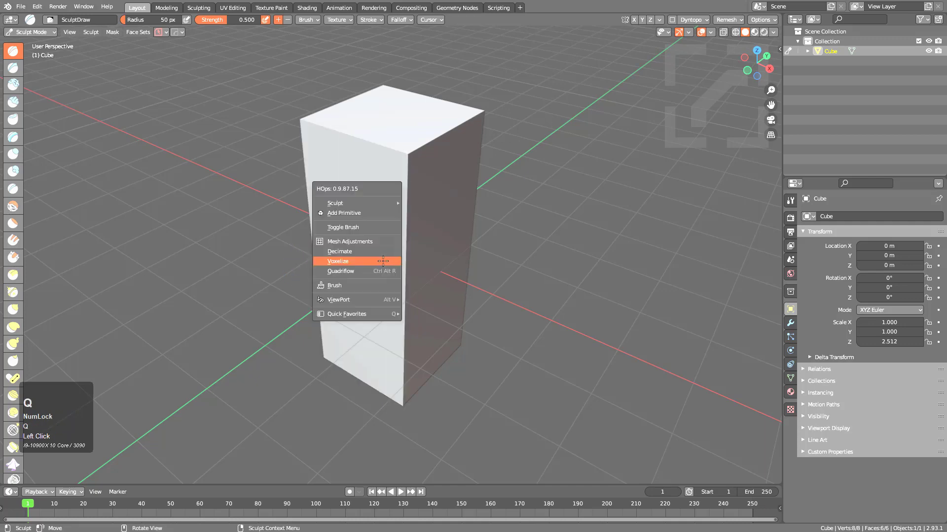
left_click(365, 266)
middle_click_drag(364, 263, 368, 238)
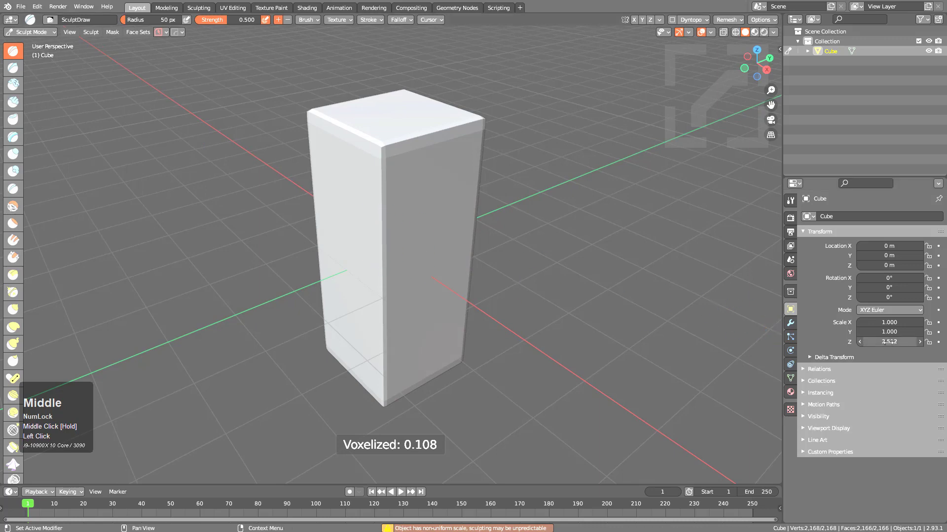
Step: Return to Object Mode and apply the block's scale
left_click(39, 44)
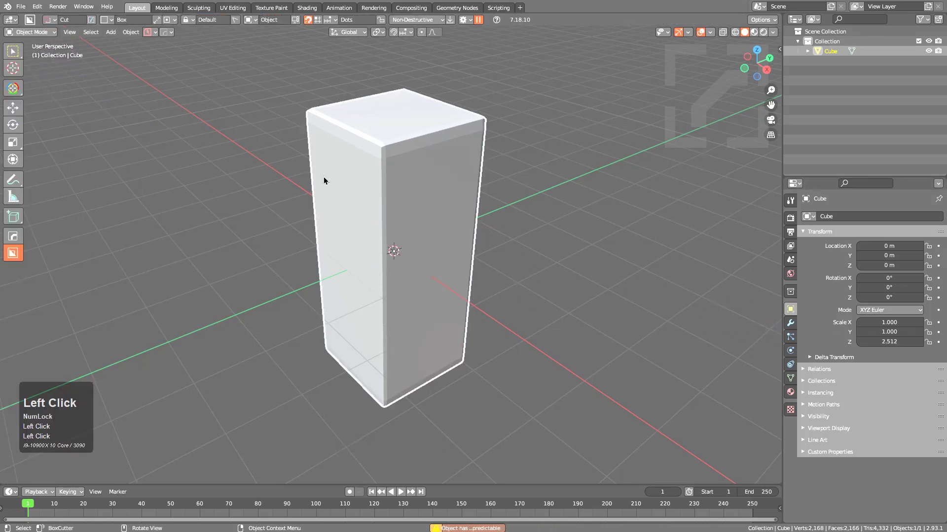
key("ctrl+a")
left_click(355, 240)
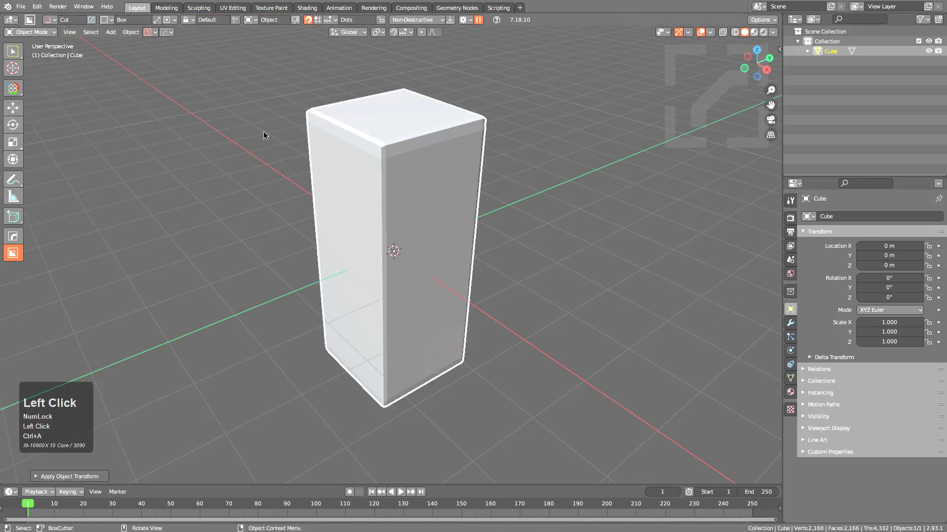
Step: Back in Sculpt Mode, set the voxel size to 0.2031 and voxelize the block again
left_click(27, 32)
left_click(32, 65)
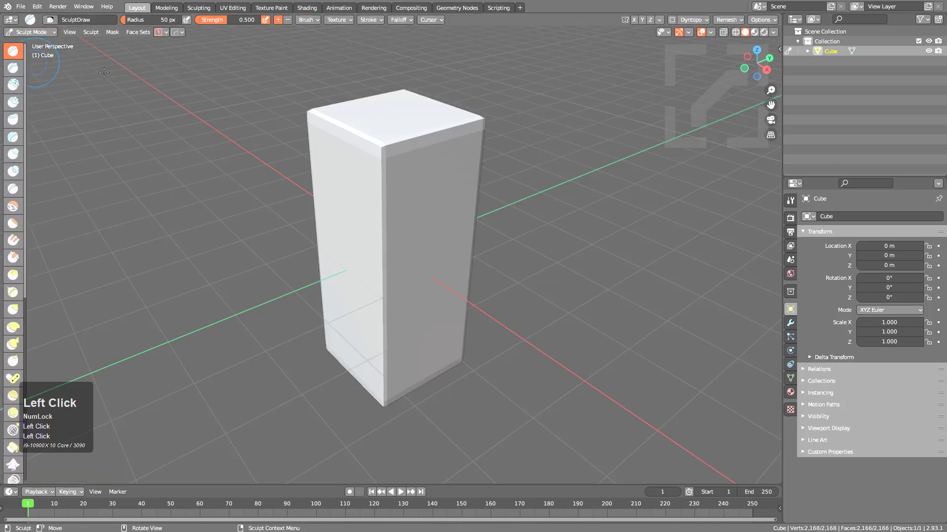
key("shift+q")
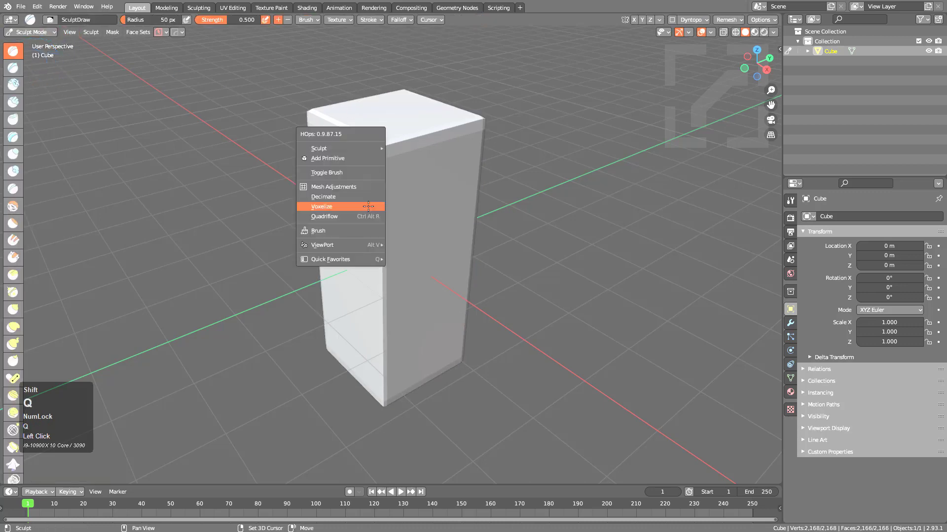
left_click(369, 206)
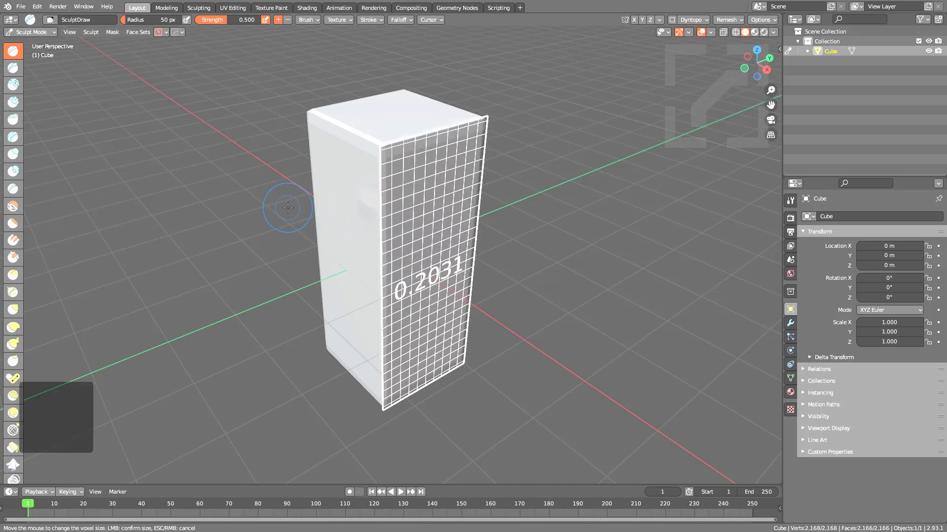
left_click(288, 207)
key("w")
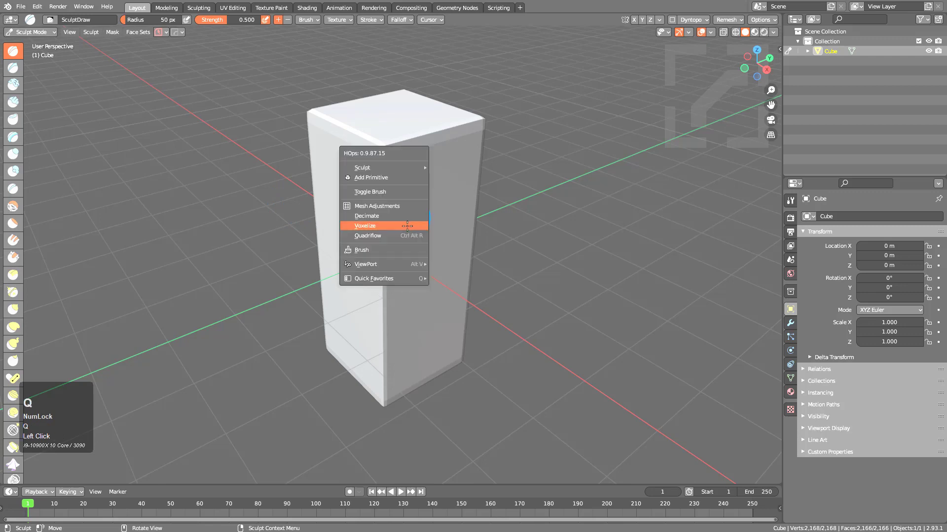
left_click(410, 227)
middle_click_drag(416, 221, 319, 171)
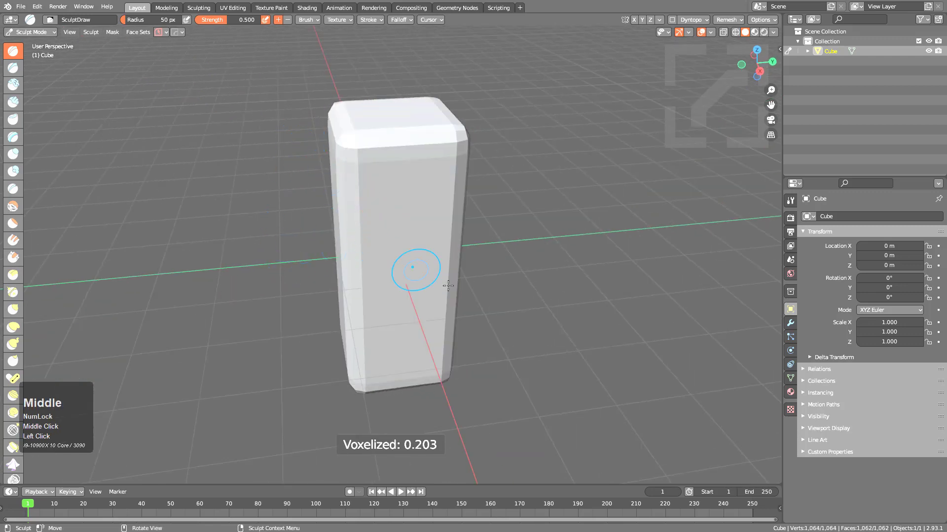
Step: Return to Object Mode and set BoxCutter's operation to Slice
left_click(39, 32)
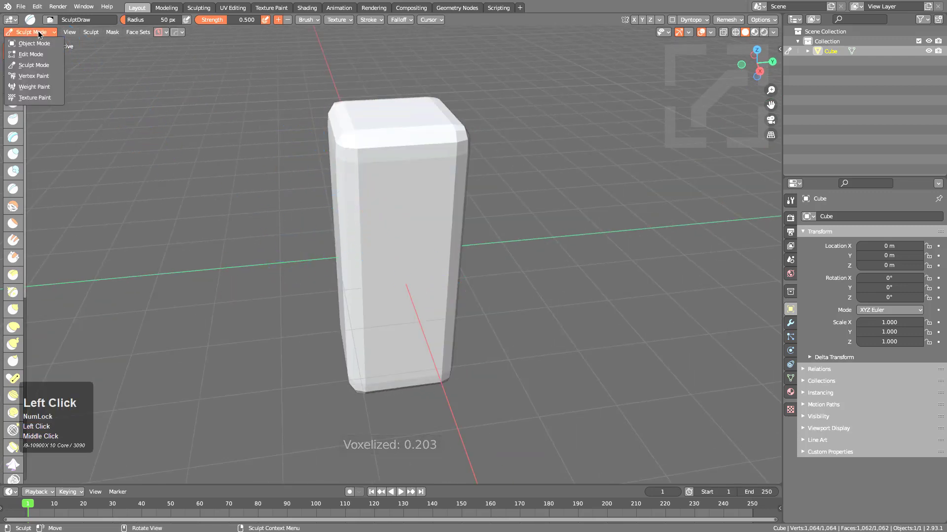
left_click(34, 44)
middle_click_drag(296, 242, 342, 182)
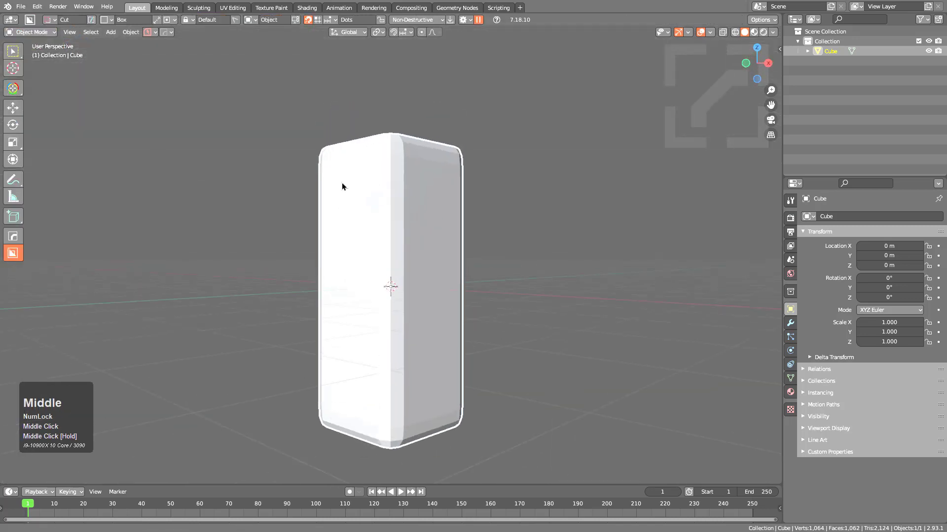
left_click(51, 22)
left_click(54, 72)
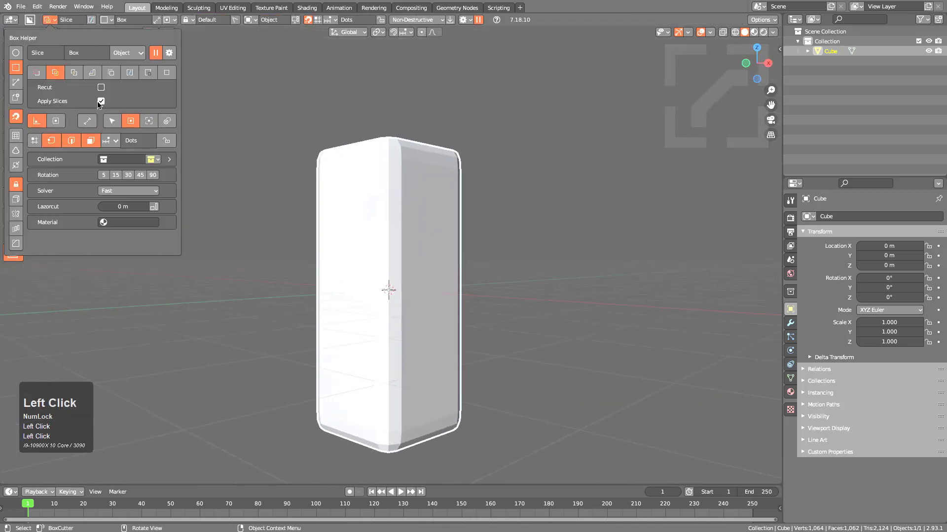
Step: Slice the upper half off the block with a box drawn across its whole width
left_click_drag(209, 63, 579, 278)
key("x")
key("x")
key("x")
key("x")
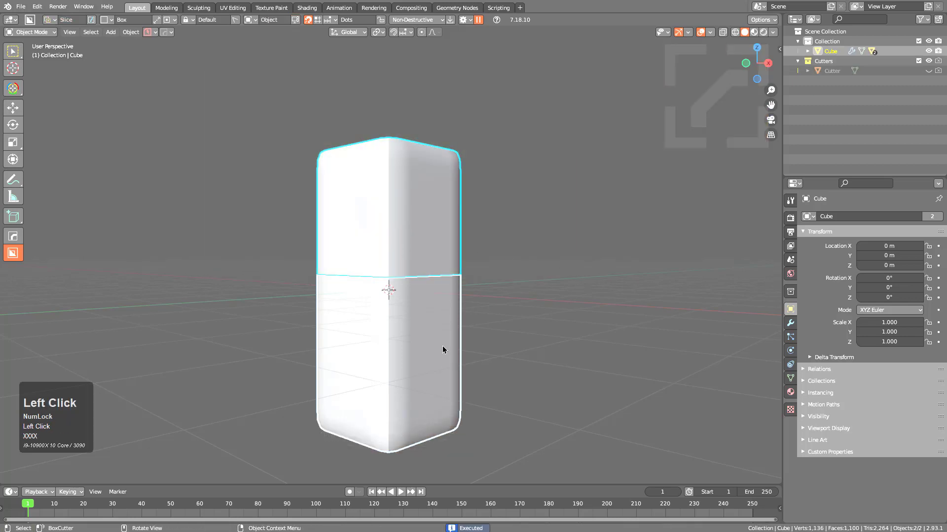
Step: Slice off the lower part of the remaining block with a view-aligned box about 5.391 by 1.976
left_click_drag(552, 474, 201, 349)
middle_click_drag(423, 302, 429, 328)
left_click(396, 317)
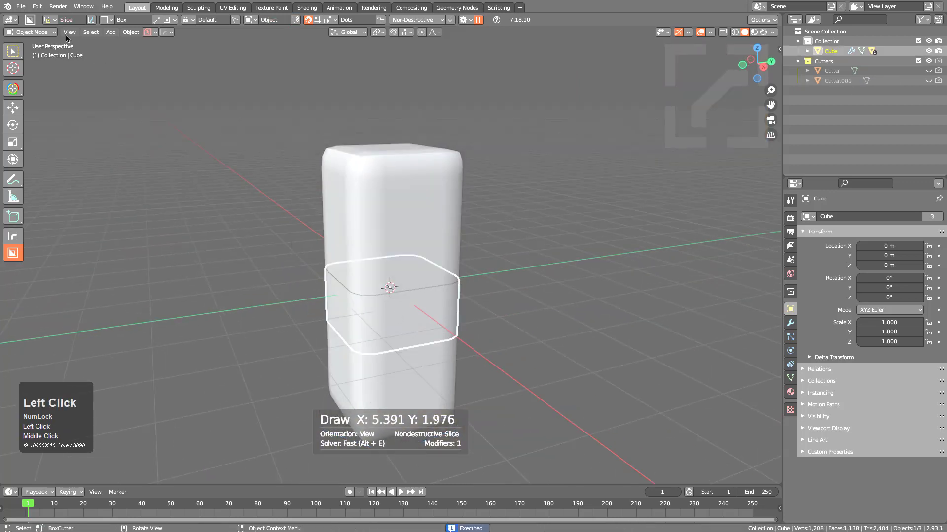
Step: Select only the middle section, enter Sculpt Mode, and voxelize it with a voxel size of 0.2031
left_click(355, 301)
left_click(351, 201, "shift")
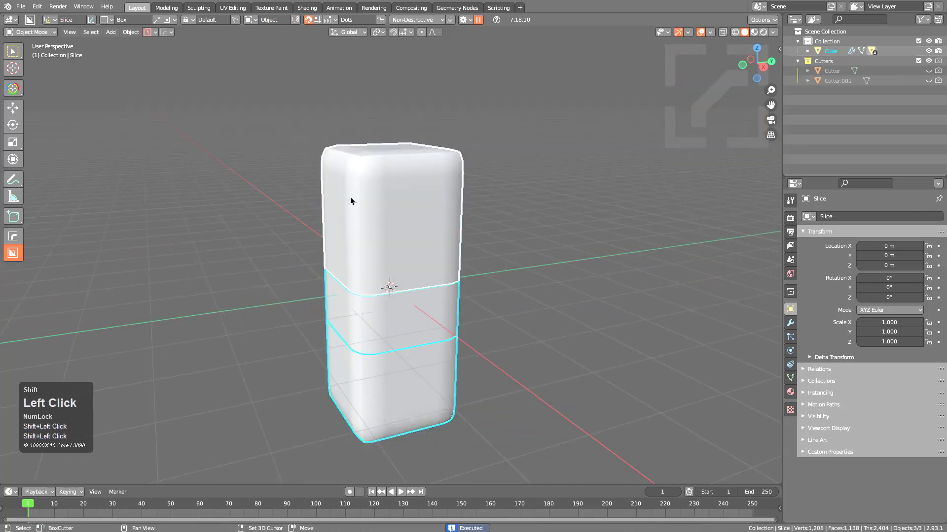
left_click(379, 323)
left_click(36, 33)
left_click(40, 68)
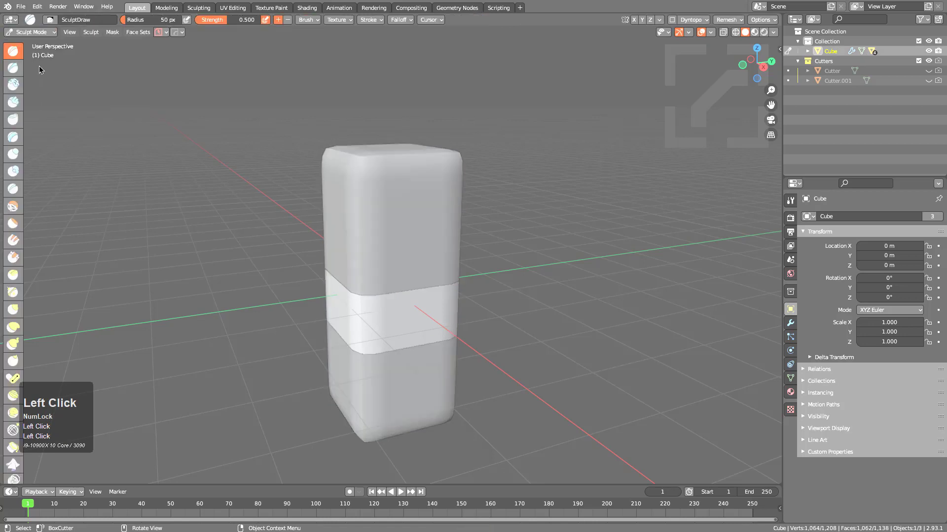
key("q")
left_click(417, 306, "ctrl")
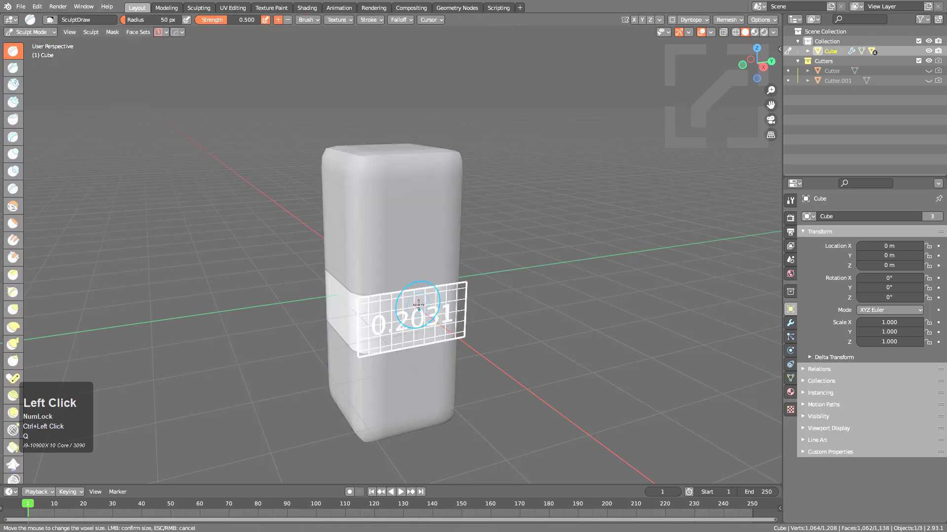
left_click(418, 305)
key("q")
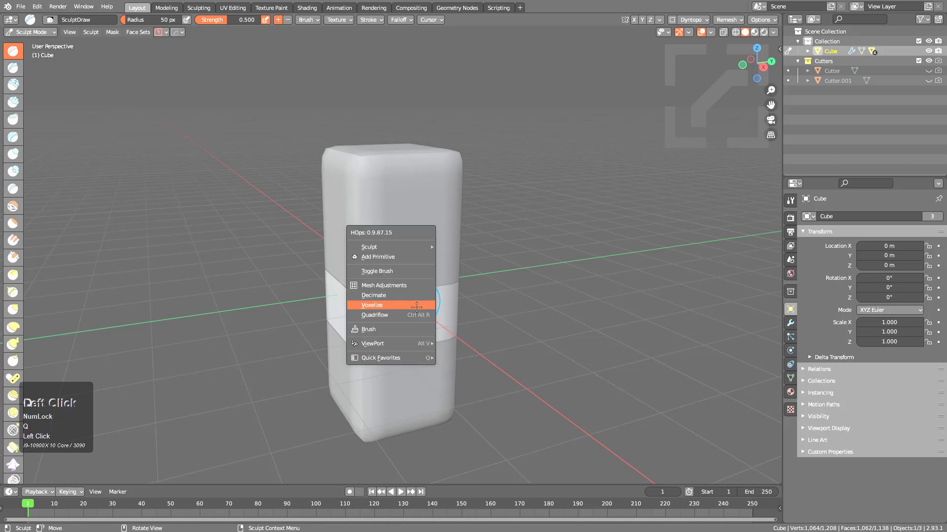
left_click(418, 306)
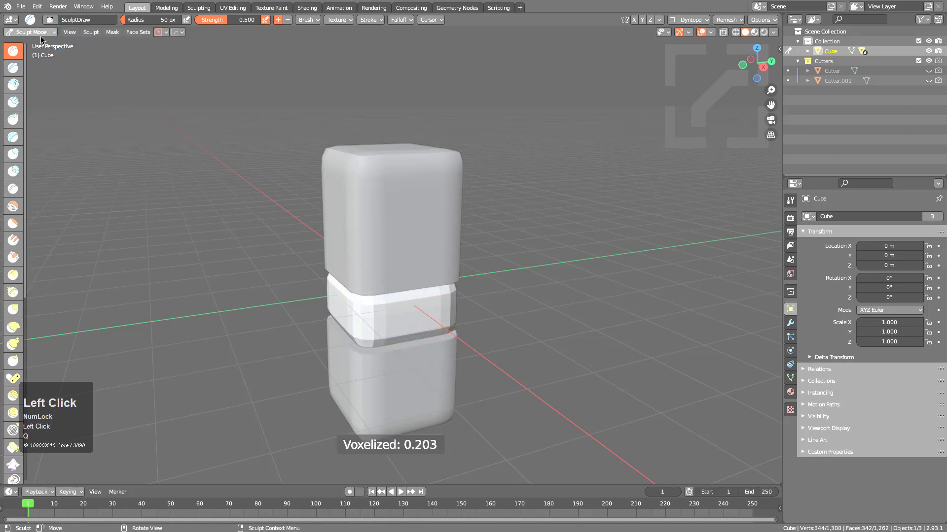
Step: Select the lower block section in Object Mode, voxelize it in Sculpt Mode at 0.203, and return to Object Mode
left_click(31, 32)
left_click(27, 43)
left_click(393, 404)
key("q")
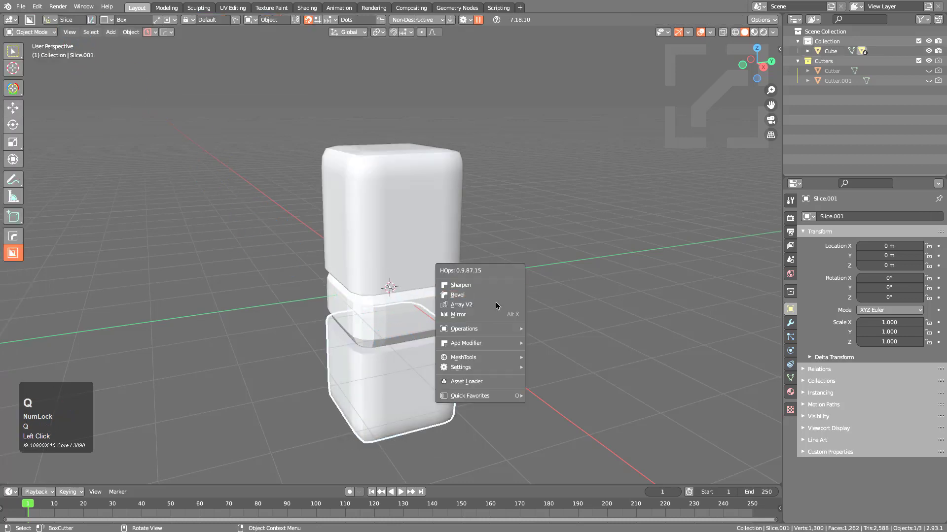
left_click(31, 32)
left_click(27, 63)
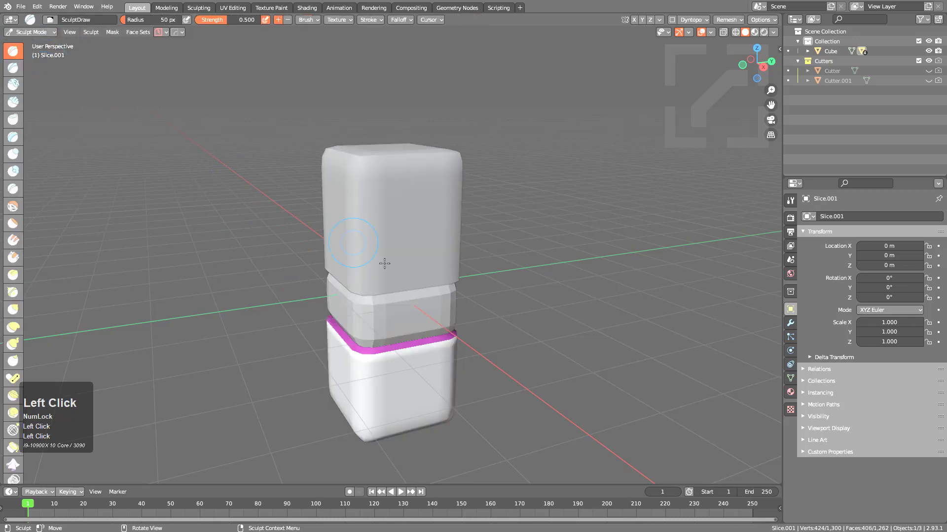
key("q")
left_click(400, 276)
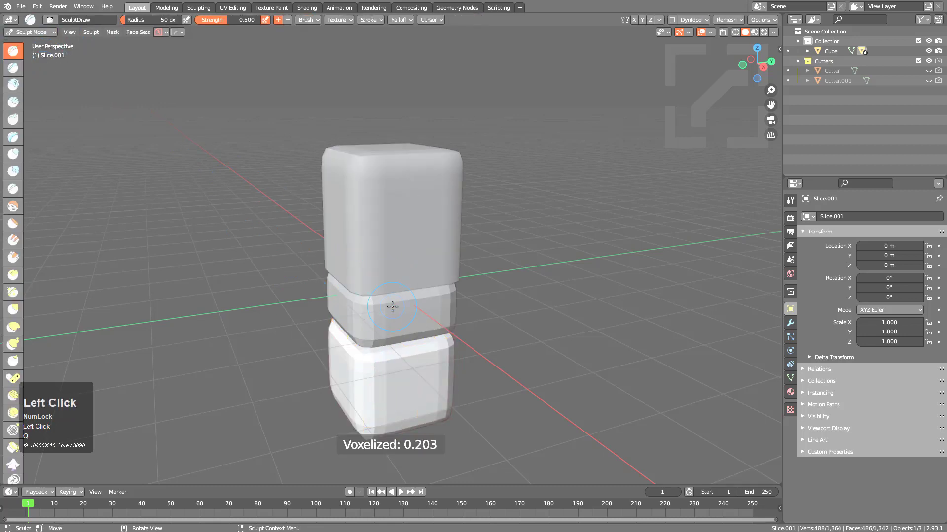
left_click(28, 33)
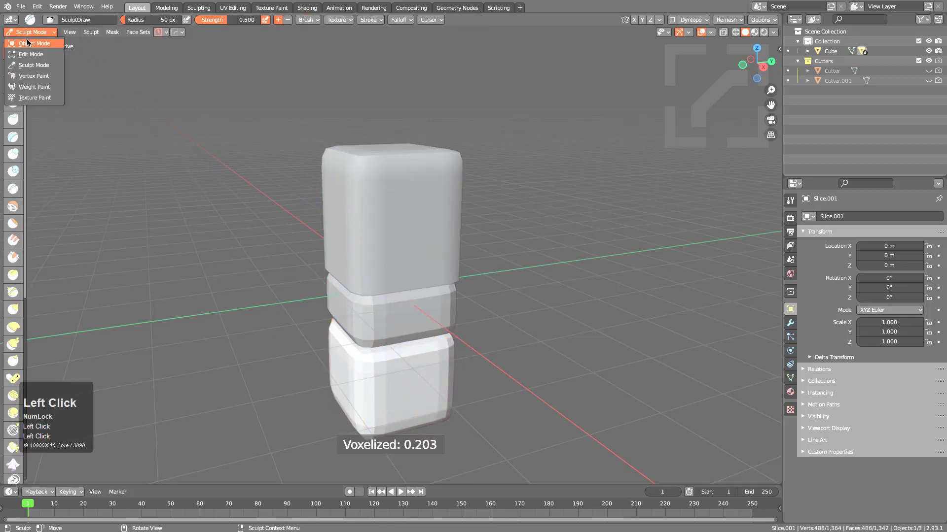
left_click(28, 43)
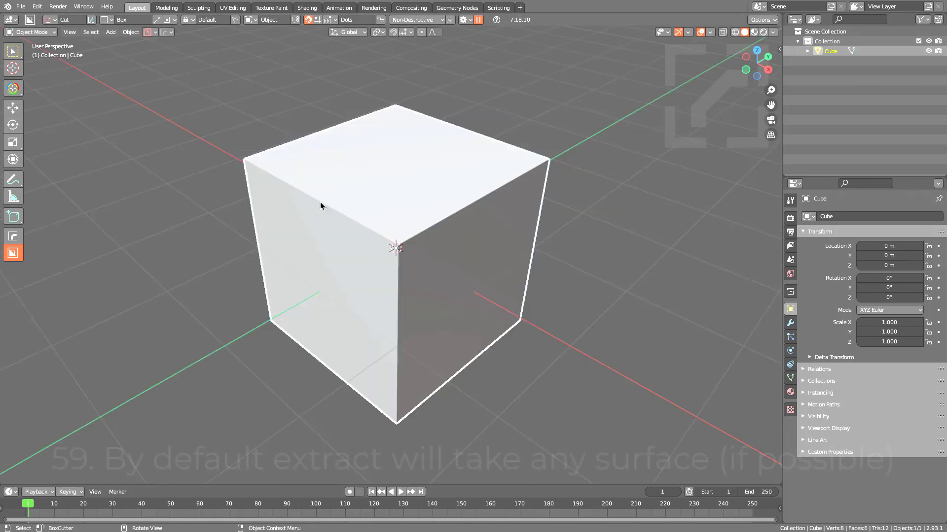
Step: Cut four small overlapping boxes into the cube's top near the front corner, the last about 0.269 deep
scroll(323, 205, "up", 4)
left_click_drag(348, 168, 317, 232)
left_click(345, 217)
mouse_move(370, 202)
left_mouse_down()
mouse_move(280, 181)
mouse_move(277, 194)
left_mouse_up()
left_click(340, 200)
left_click_drag(423, 201, 372, 260)
left_click(371, 262)
left_click_drag(366, 178, 387, 197)
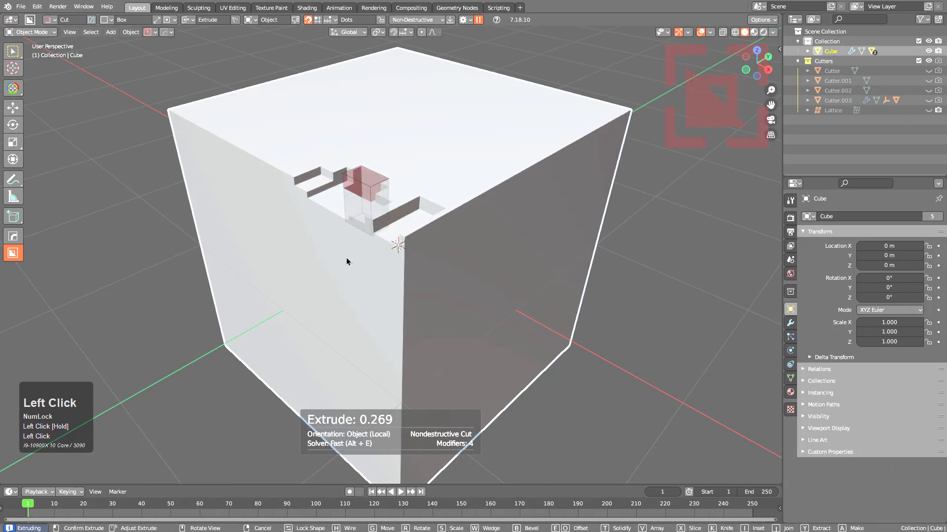
left_click(351, 169)
Step: Draw a box around the cut details and extract their surface as a custom cutter about 0.345 deep
left_click_drag(347, 129, 368, 280)
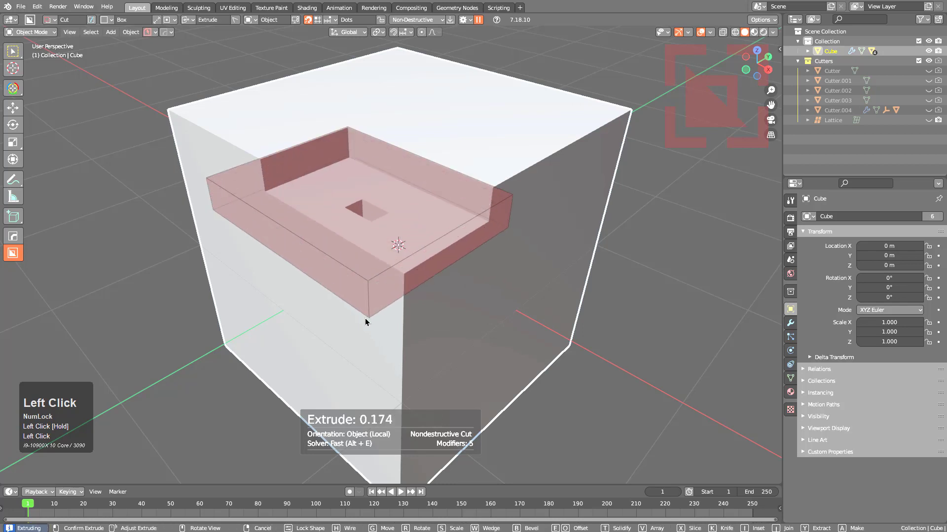
left_click_drag(365, 322, 363, 338)
key("y")
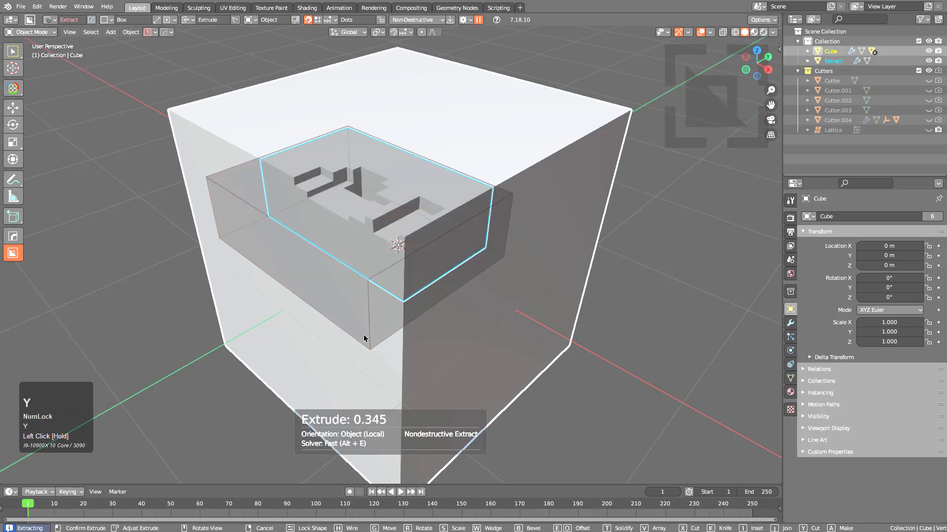
left_click(363, 334)
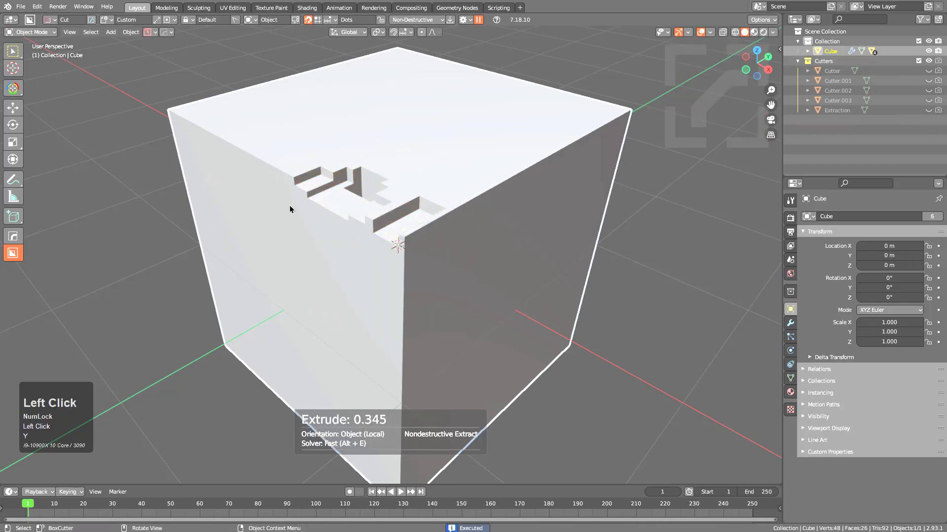
Step: Stamp the extracted shape into the cube's side face as four overlapping nondestructive cuts, the last about 0.202 deep
middle_click_drag(399, 243, 401, 250)
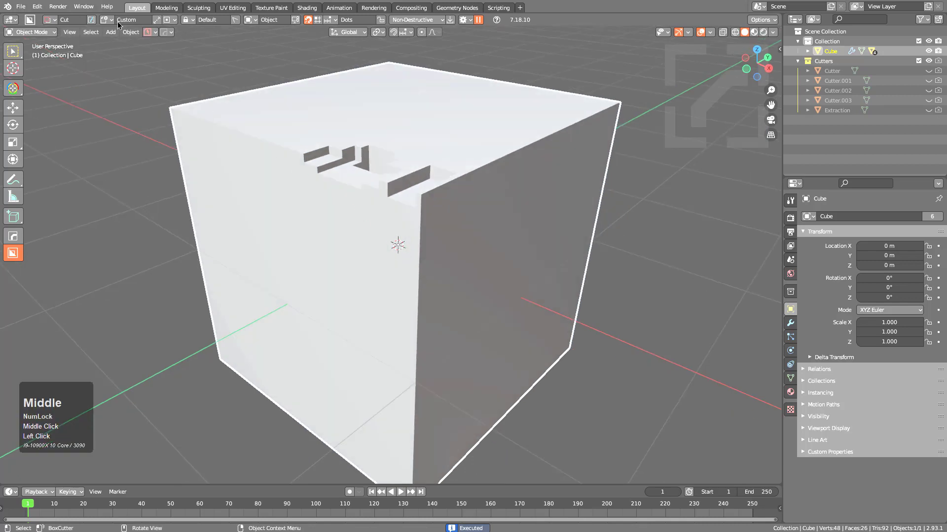
mouse_move(328, 190)
left_mouse_down()
mouse_move(399, 427)
mouse_move(411, 296)
left_mouse_up()
left_click(339, 282)
mouse_move(339, 282)
left_mouse_down()
mouse_move(399, 486)
mouse_move(406, 463)
left_mouse_up()
key("shift+grave")
left_click(313, 285)
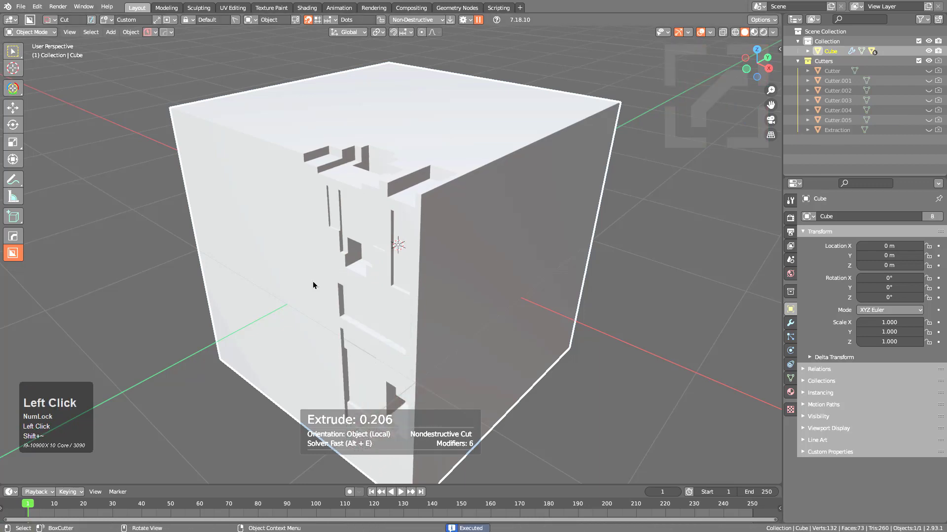
left_click_drag(236, 176, 345, 351)
left_click(270, 206)
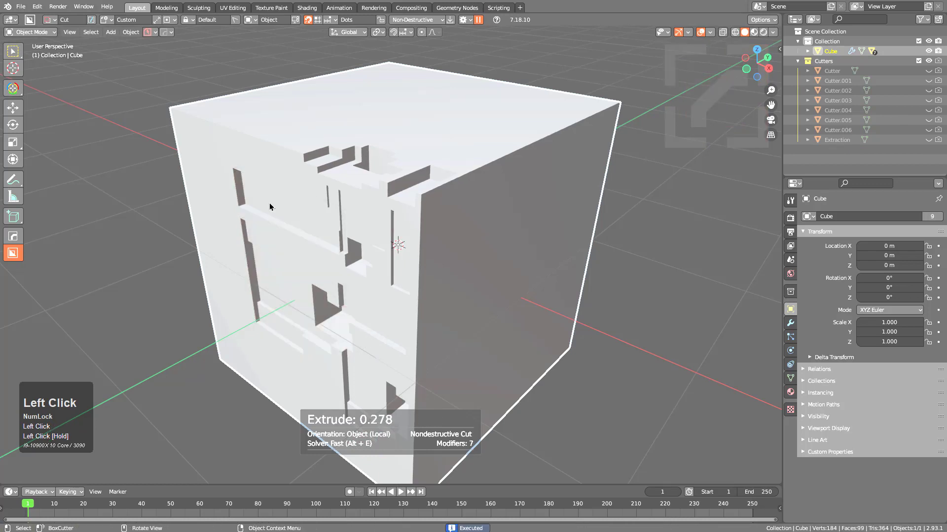
left_click_drag(208, 138, 315, 418)
left_click(431, 253)
middle_click(431, 253)
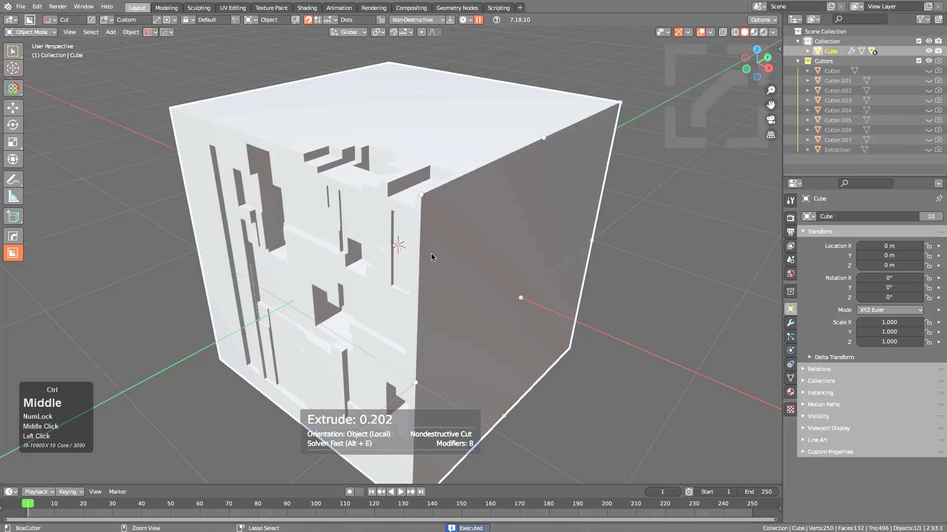
Step: Start a new file and subdivide the default cube's mesh once in Edit Mode
key("ctrl+n")
left_click(431, 257)
middle_click_drag(441, 232, 416, 247)
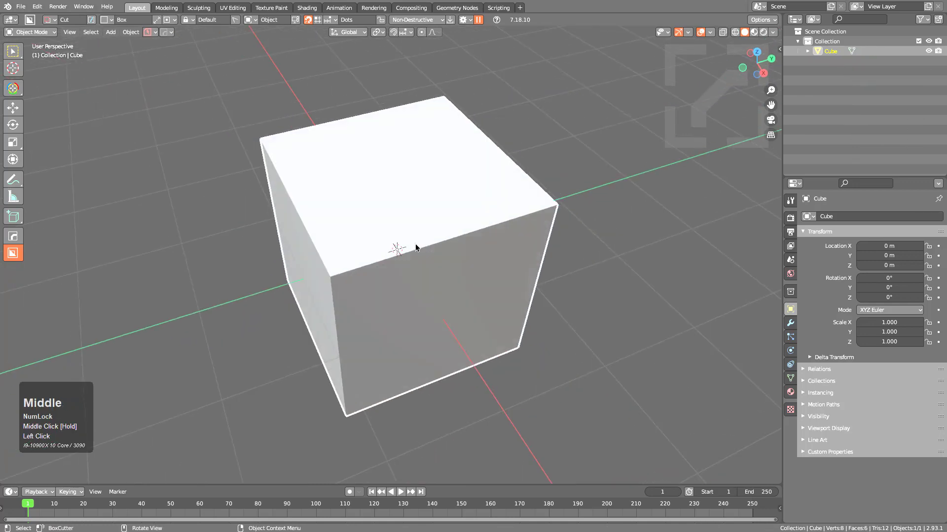
key("Tab")
right_click(406, 212)
left_click(406, 213)
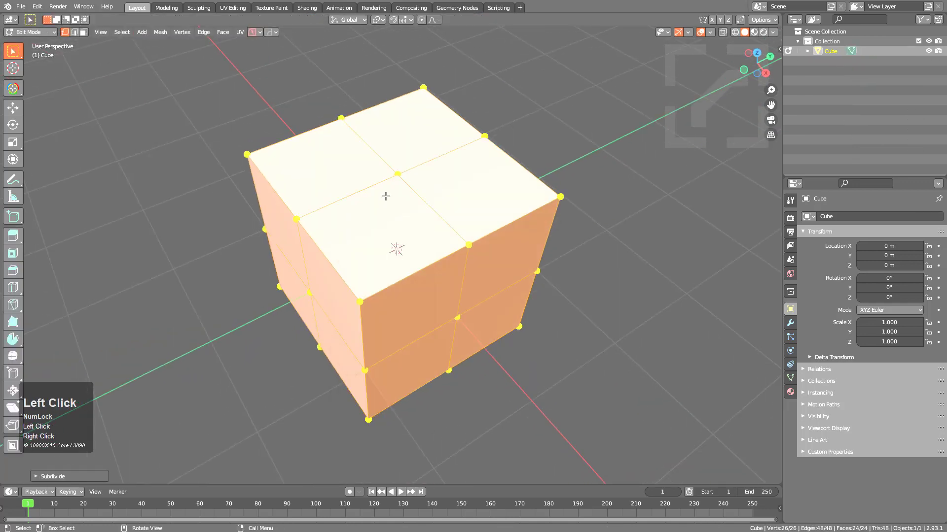
Step: Turn the top face's centre vertex into a circle with 4 divisions and inset a smaller circle inside it
left_click(395, 180)
key("q")
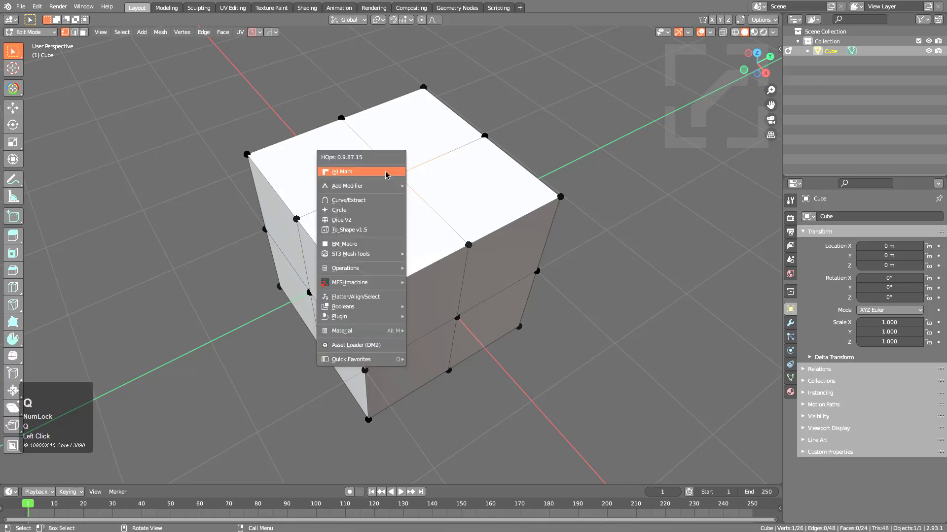
left_click(366, 211)
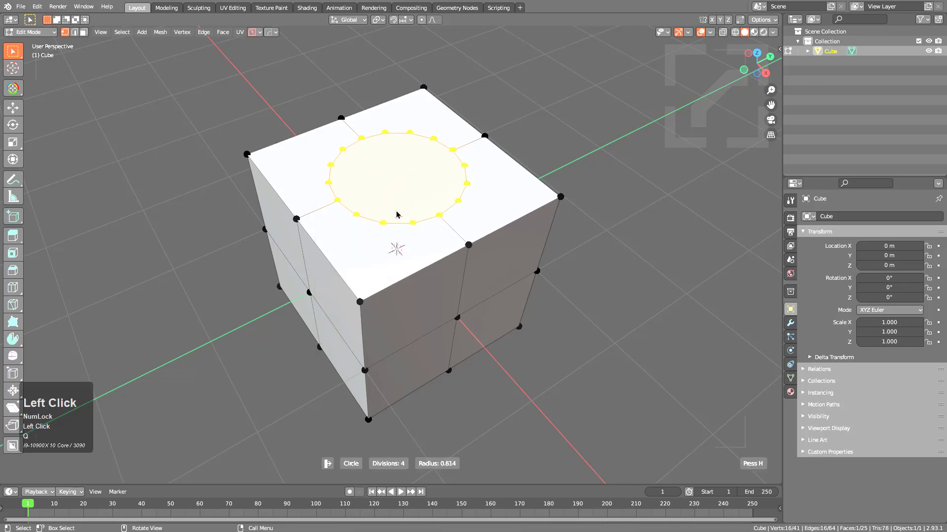
right_click(393, 210)
key("s")
left_click(434, 220)
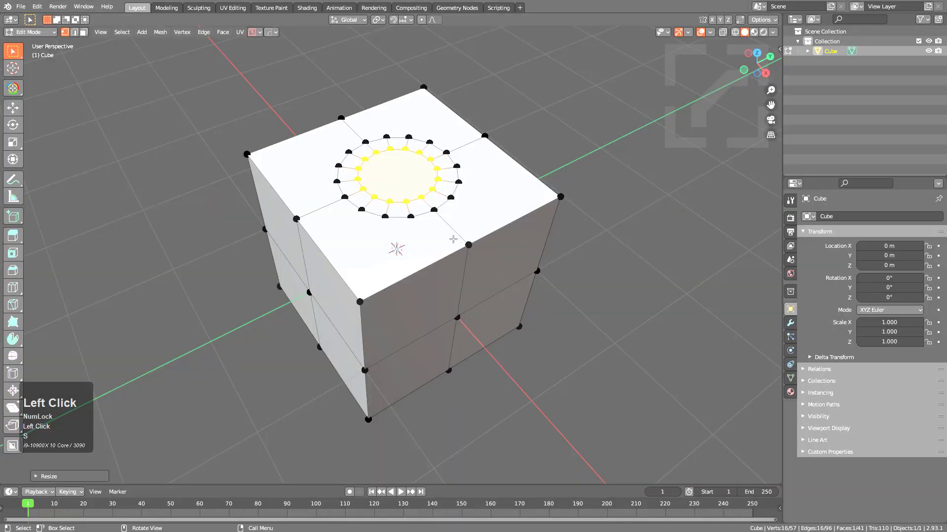
Step: Sink the inner circle to form a tapered recess and inset a smaller circle in its floor
key("alt+s")
left_click(455, 230)
key("e")
right_click(452, 249)
key("s")
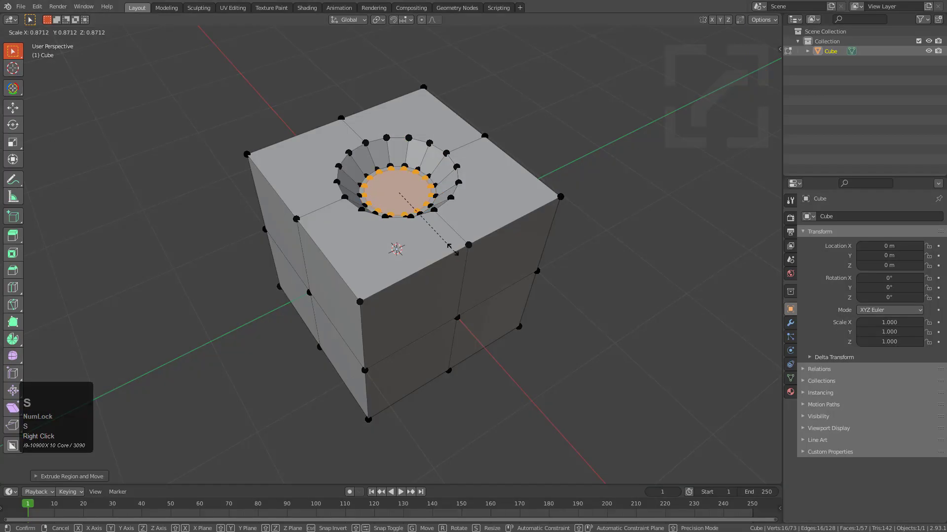
left_click(437, 229)
Step: Extrude the inner circle down into a hole, raise a bevelled knob from its floor, and return to Object Mode
key("e")
left_click(439, 242)
middle_click_drag(438, 241, 451, 269)
key("e")
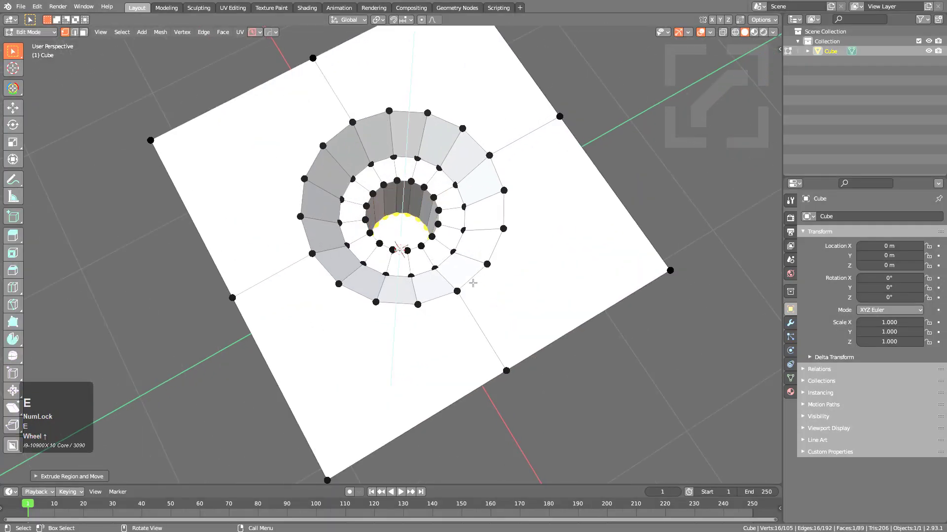
right_click(451, 271)
key("s")
left_click(459, 271)
key("ctrl+b")
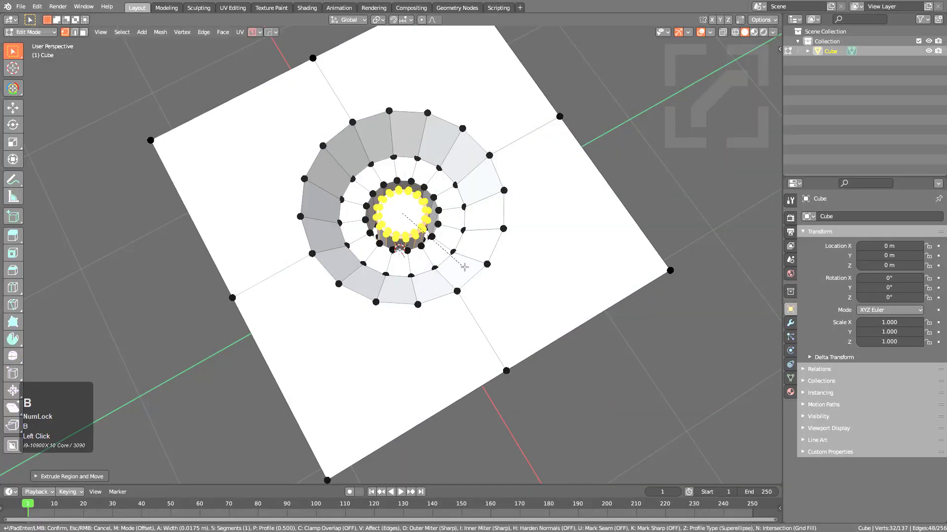
left_click(465, 271)
key("Tab")
Step: Smooth the cube's shading with HardOps Autosmooth at 30° sharpness and 35° auto smooth
middle_click_drag(465, 270, 452, 260)
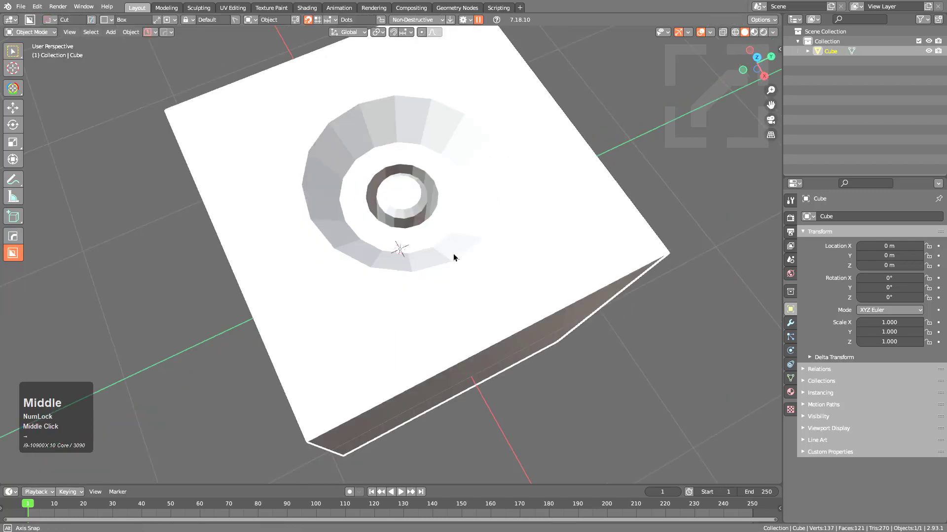
scroll(465, 218, "down", 2)
key("q")
left_click(458, 215)
left_click(462, 219)
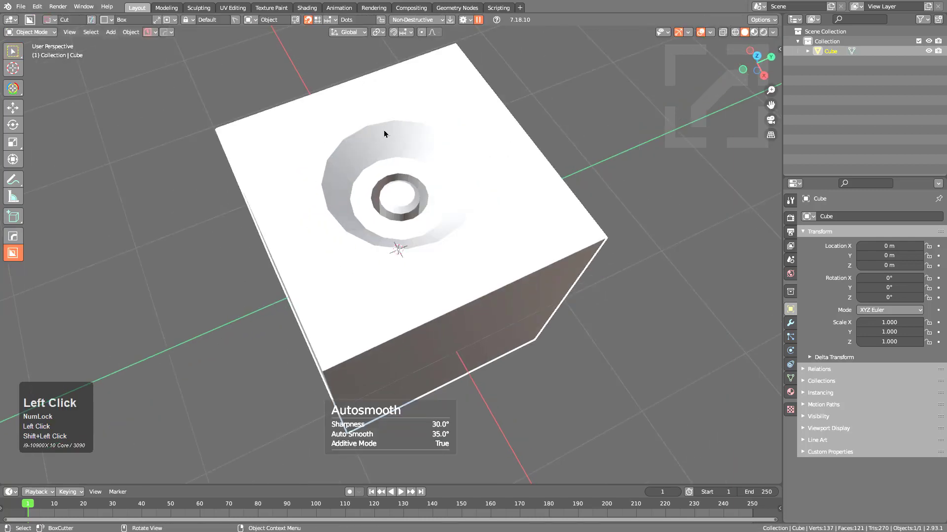
Step: Draw a box around the round recess on the cube's top and extract it as a custom shape about 1.238 deep
middle_click_drag(434, 175, 416, 211)
scroll(416, 211, "down", 2)
key("d")
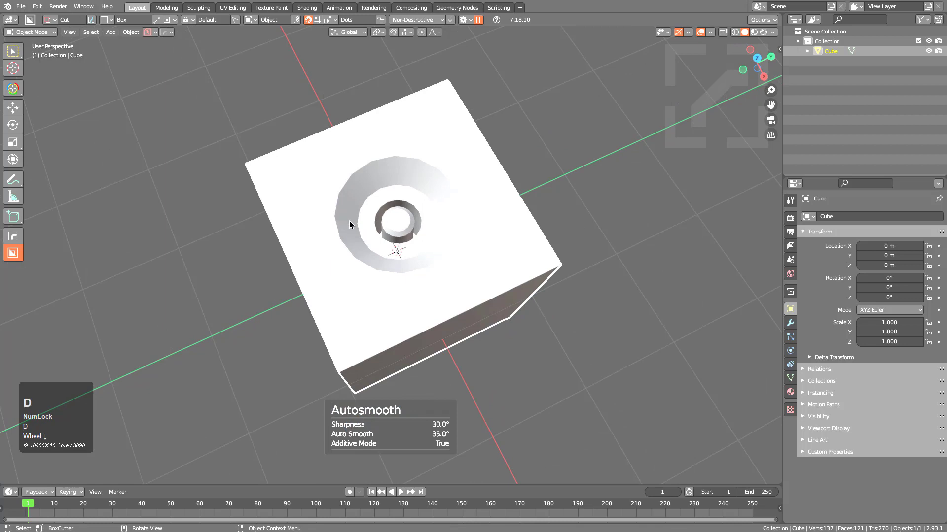
left_click_drag(287, 172, 513, 259)
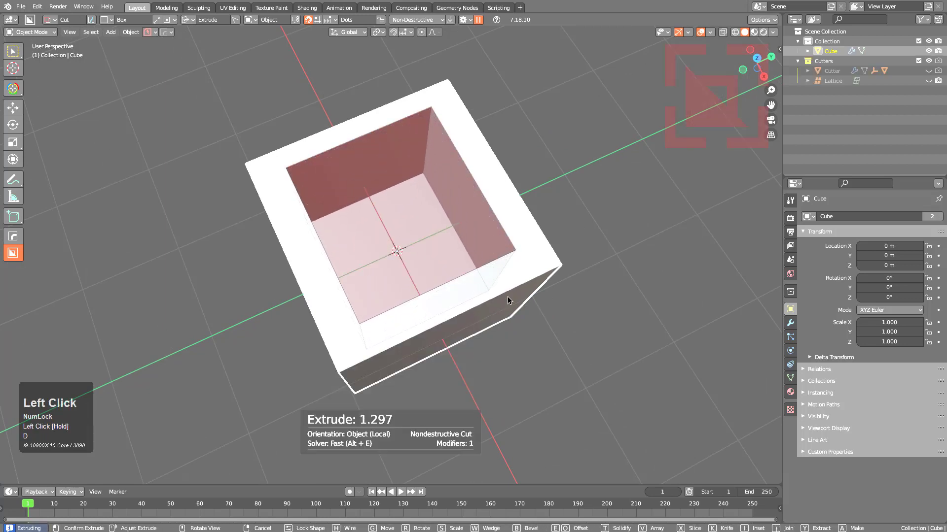
mouse_move(507, 295)
middle_mouse_down()
mouse_move(495, 253)
mouse_move(507, 296)
middle_mouse_up()
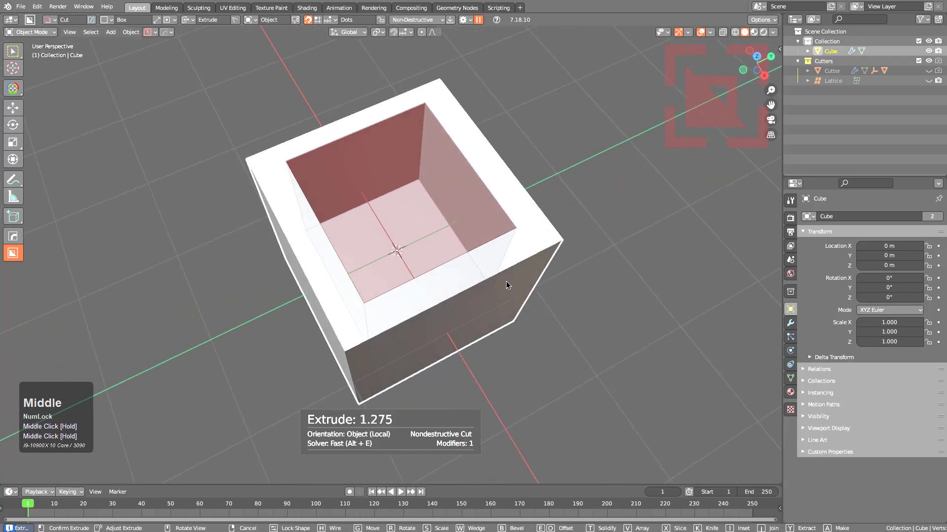
key("y")
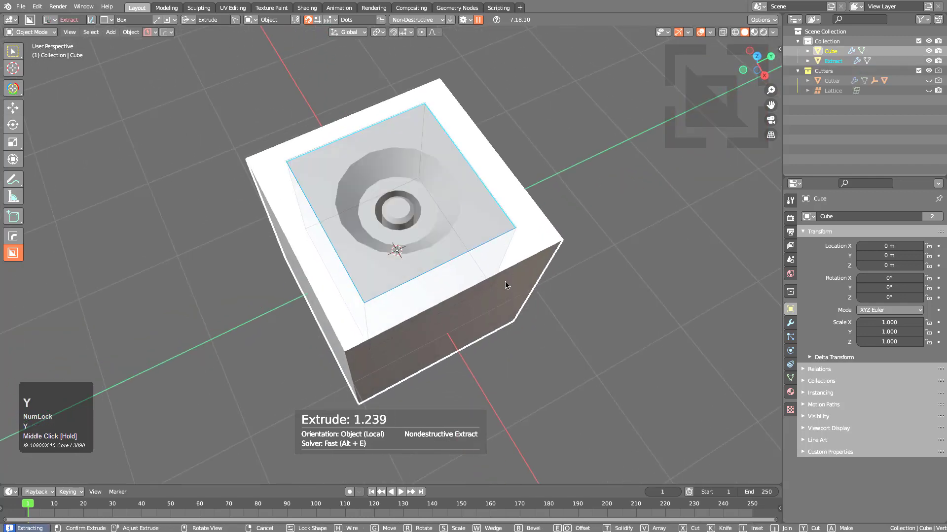
left_click(506, 284)
Step: Cut the extracted round recess into the cube's front face four times at varying sizes, the fourth about 0.364 deep
scroll(471, 301, "up", 5)
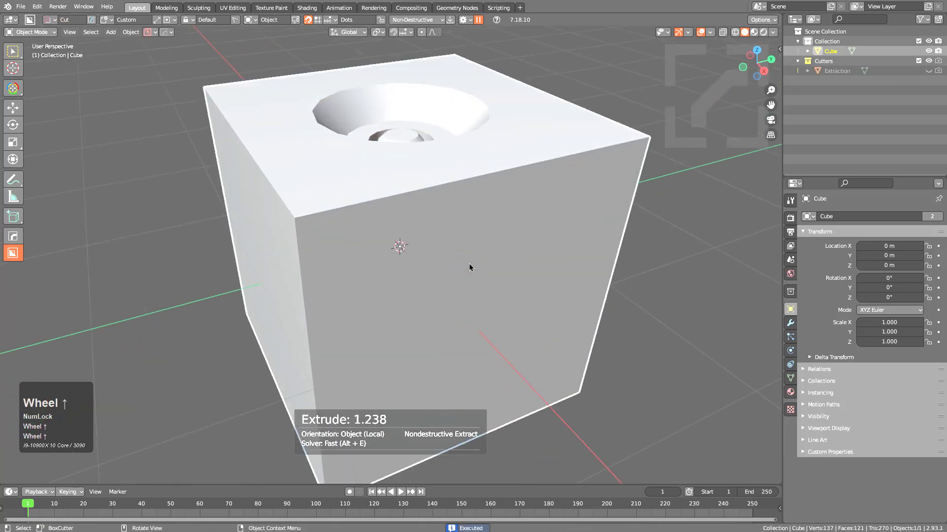
left_click_drag(302, 233, 412, 298)
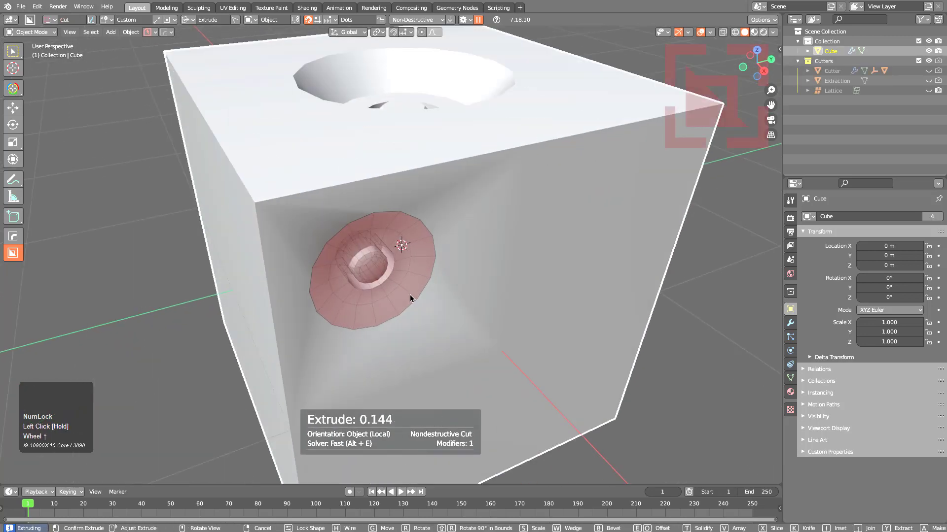
left_click(404, 285)
left_click_drag(479, 198, 544, 236)
left_click(545, 236)
left_click_drag(611, 166, 628, 185)
left_click(627, 185)
middle_click_drag(574, 286, 532, 217, "shift")
mouse_move(553, 237)
left_mouse_down()
mouse_move(585, 268)
mouse_move(565, 246)
left_mouse_up()
left_click(565, 246)
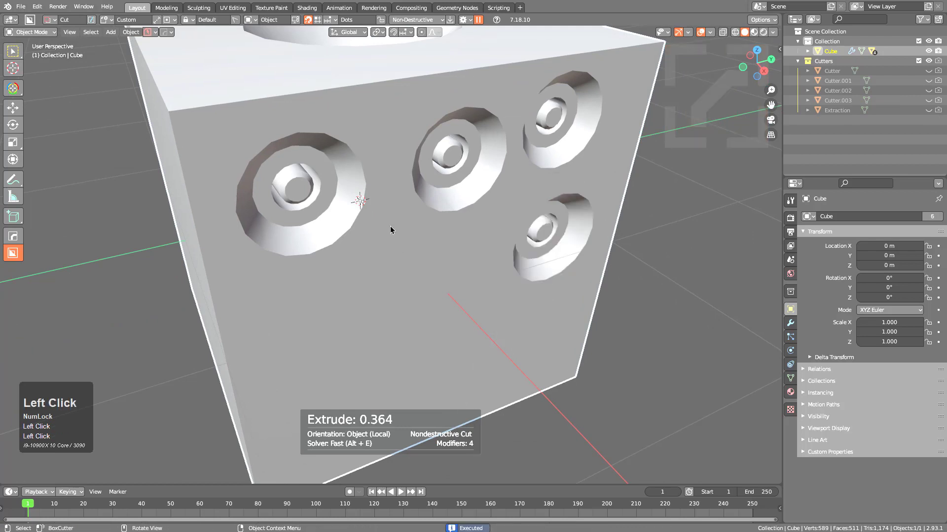
mouse_move(392, 217)
left_mouse_down()
mouse_move(476, 291)
mouse_move(450, 269)
mouse_move(482, 236)
mouse_move(444, 258)
mouse_move(392, 209)
left_mouse_up()
key("g")
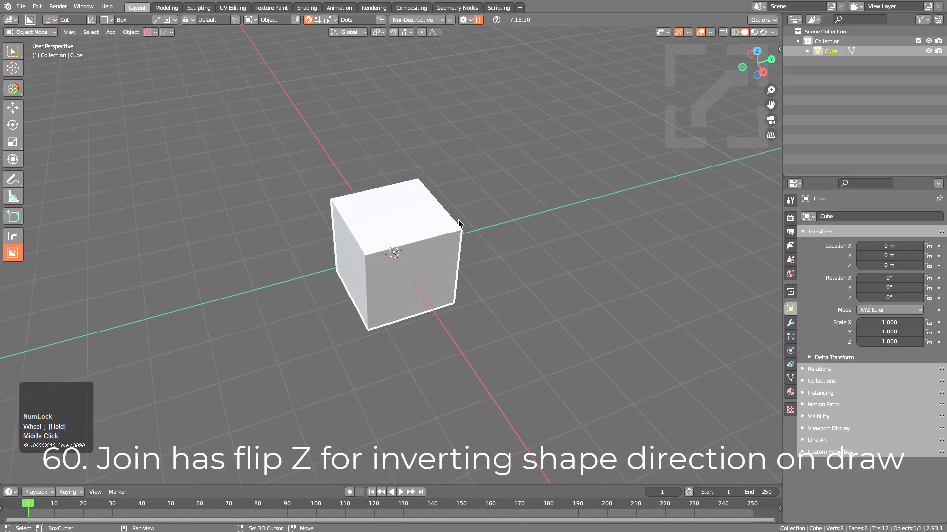
Step: Duplicate the cube to about -3.7 m along X and flatten the copy to about 0.255 along Y
key("shift+d")
key("x")
left_click(271, 247)
middle_click_drag(270, 247, 371, 249)
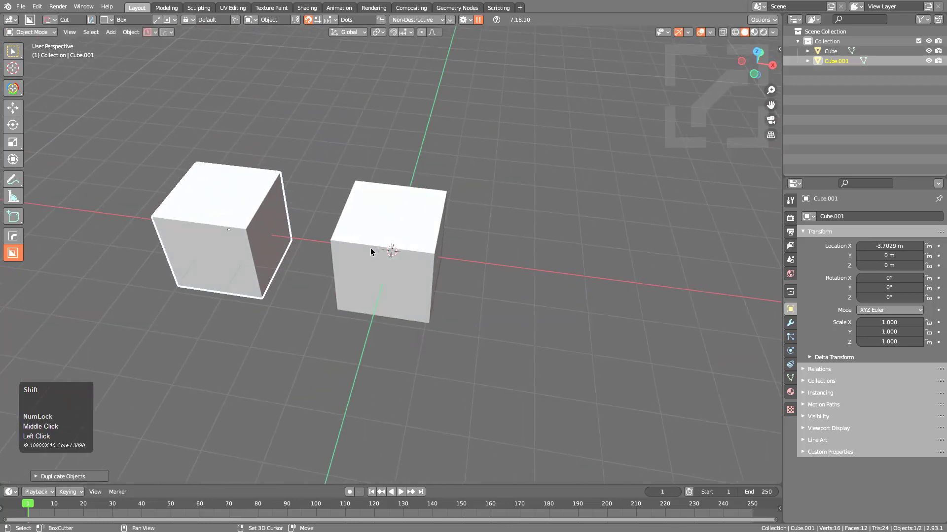
scroll(552, 296, "up", 3)
key("s")
key("y")
left_click(433, 291)
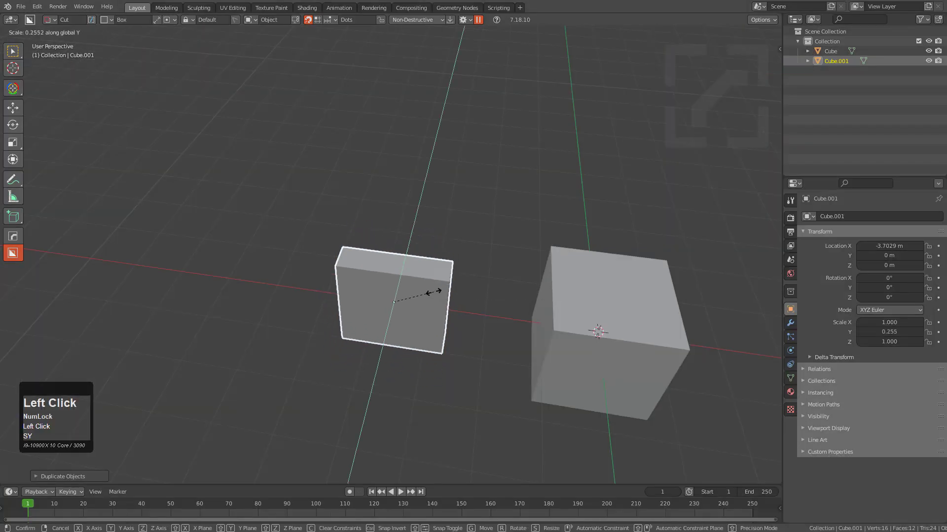
Step: Add a centred vertical loop cut to the flattened copy and switch to edge selection with X-ray enabled
middle_click_drag(433, 292, 463, 275)
scroll(385, 342, "up", 3)
key("Tab")
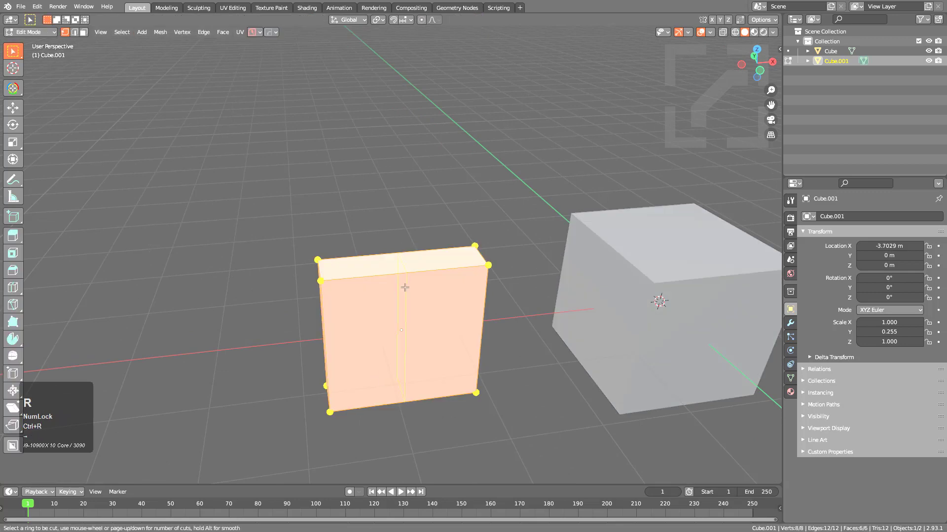
left_click(405, 288)
right_click(404, 287)
key("2")
key("alt+z")
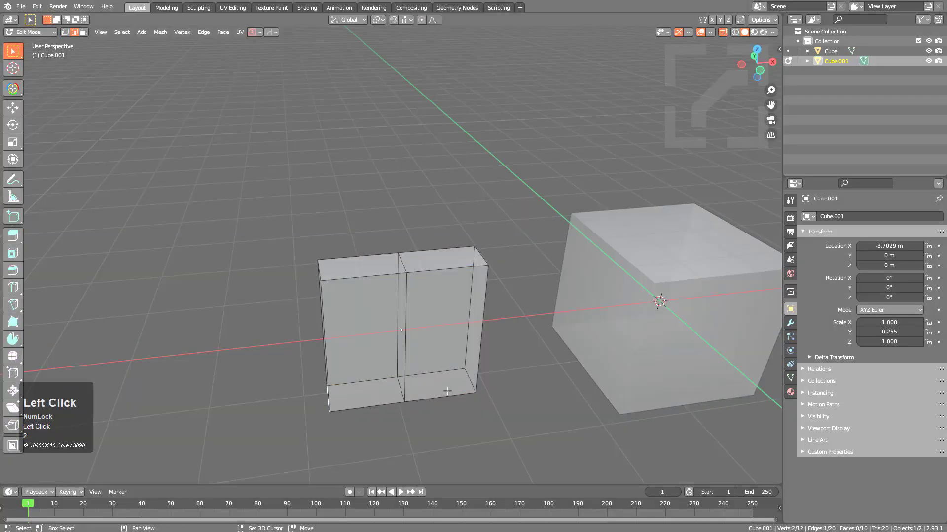
Step: Taper the flattened copy to a single bottom edge along its centre and bevel the middle edge on top
key("alt+x")
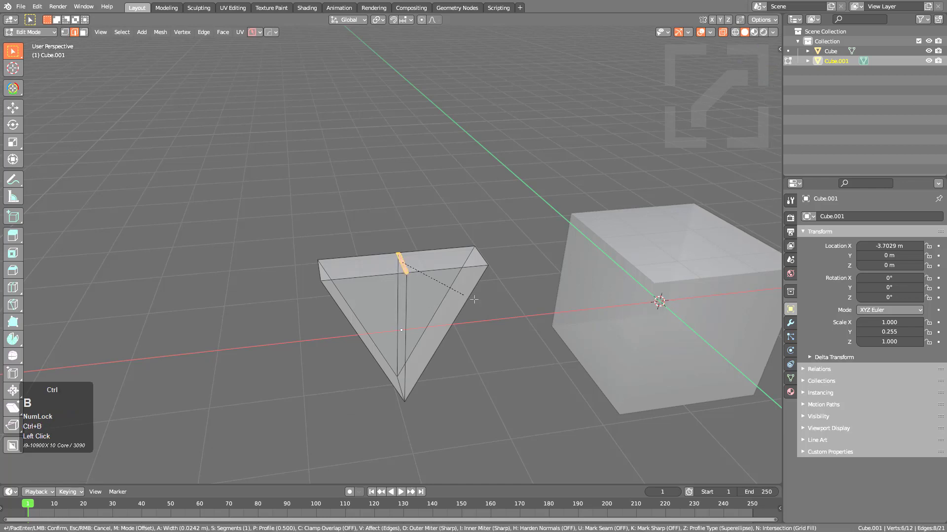
key("ctrl+b")
left_click(428, 273)
Step: Turn off X-ray, extrude the bevelled top face upward about 1.9 m to form an arrow, and return to Object Mode
key("3")
key("alt+z")
left_click(413, 281)
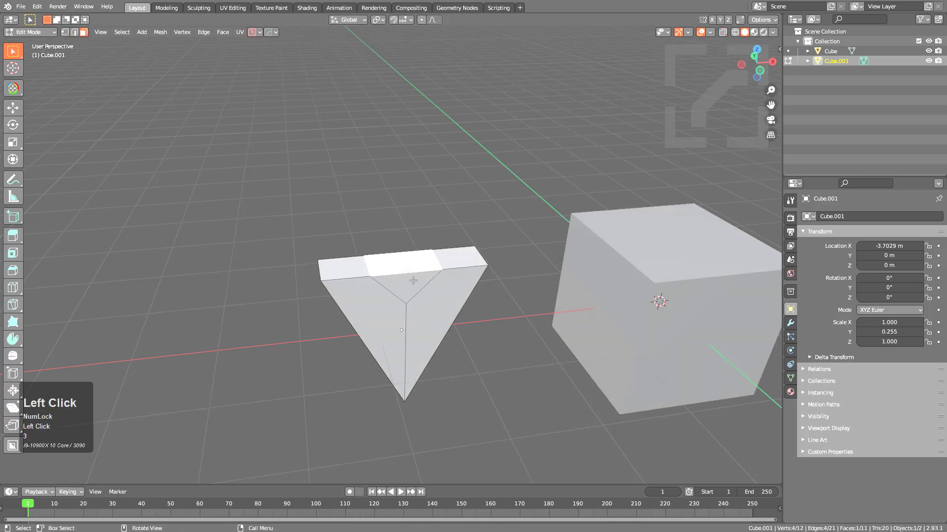
scroll(454, 340, "down", 1)
key("e")
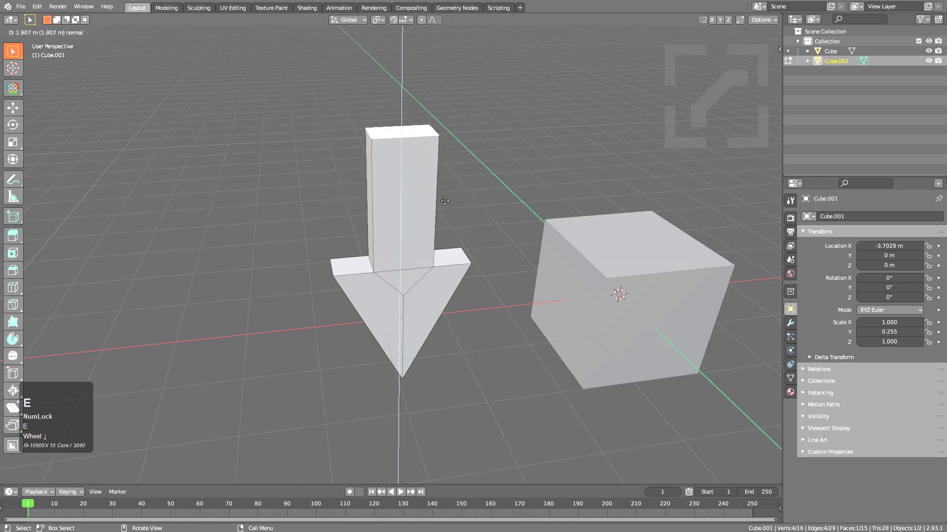
left_click(500, 235)
middle_click_drag(500, 236, 324, 221)
key("Tab")
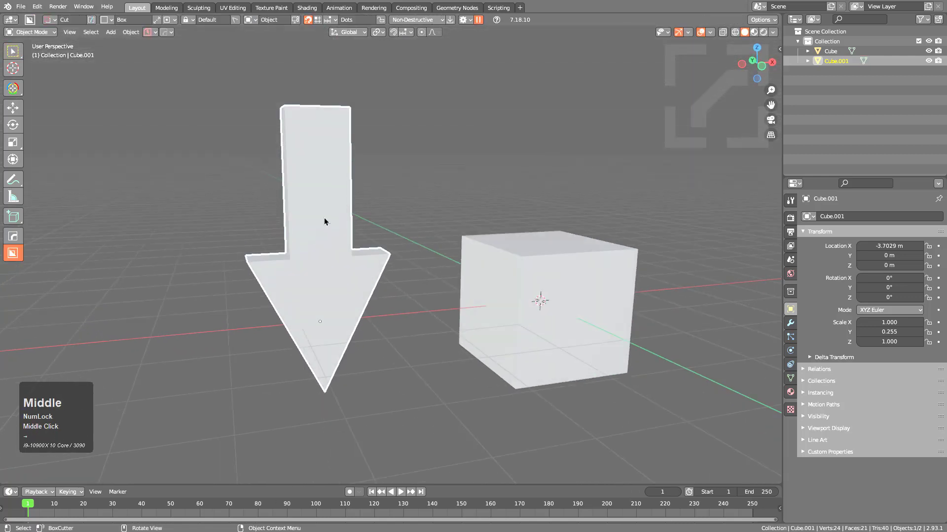
Step: Assign the arrow as BoxCutter's custom shape and switch the operation to Join
key("d")
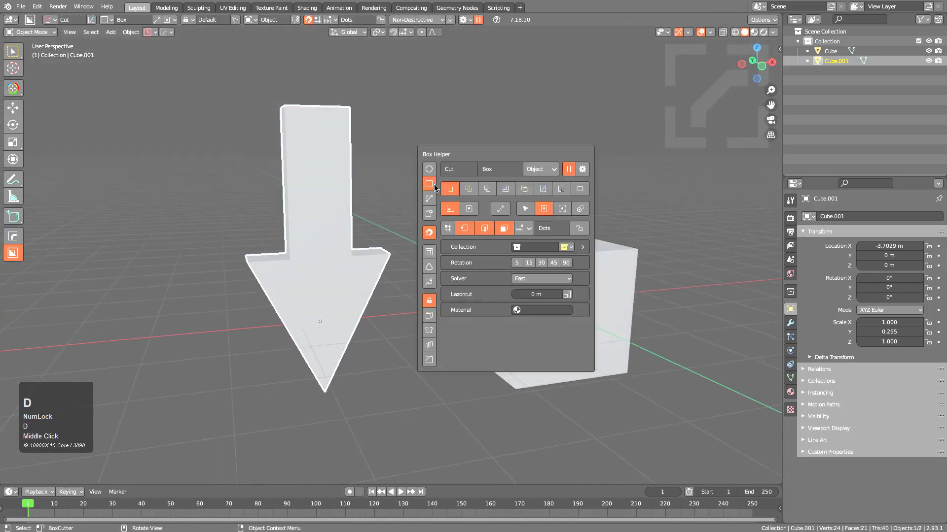
left_click(429, 214)
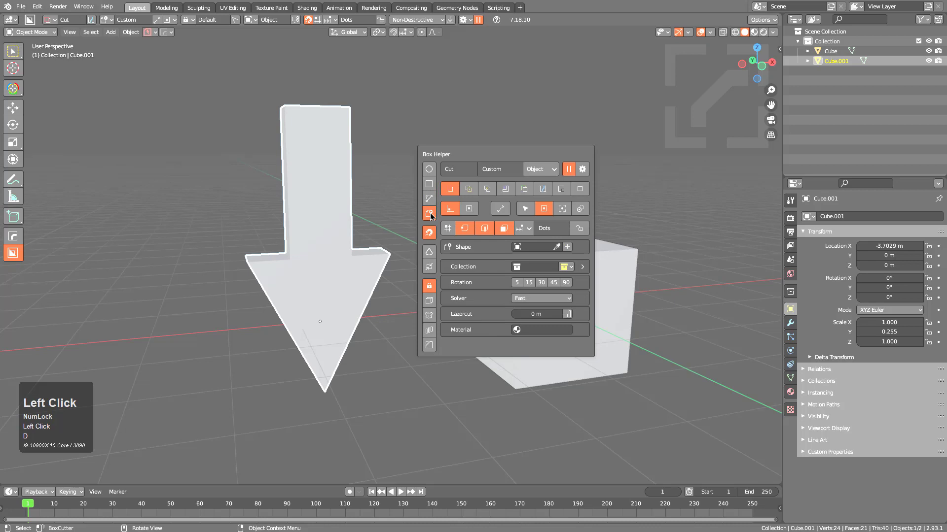
left_click(567, 248)
left_click(521, 189)
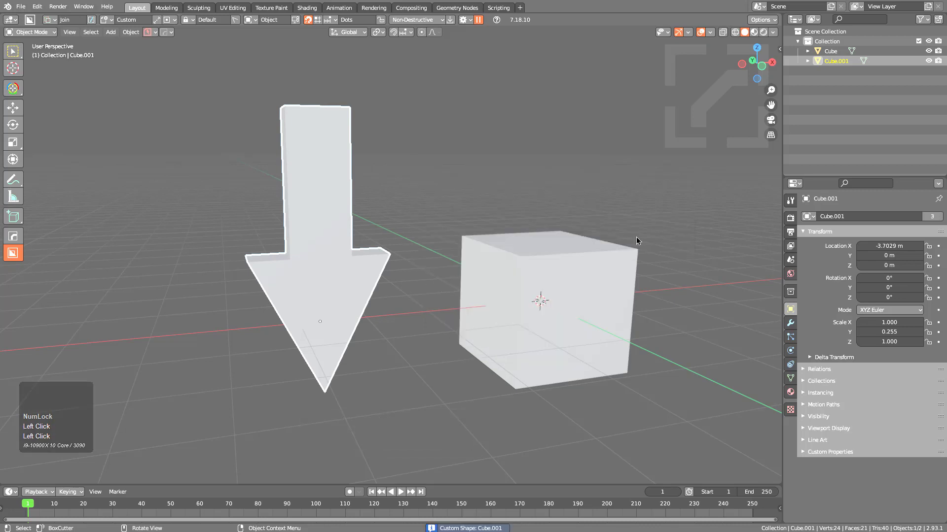
middle_click_drag(539, 302, 475, 249)
left_click(444, 215)
left_click_drag(445, 215, 526, 223)
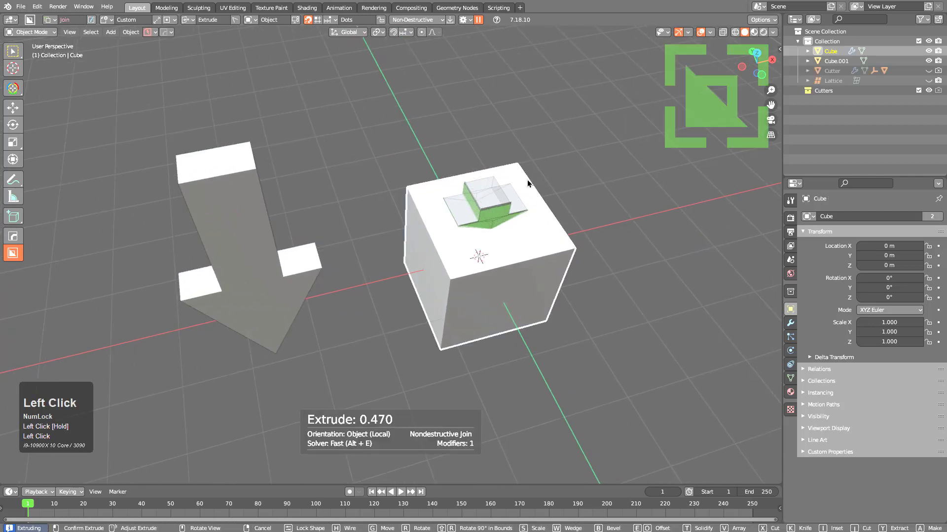
right_click(537, 140)
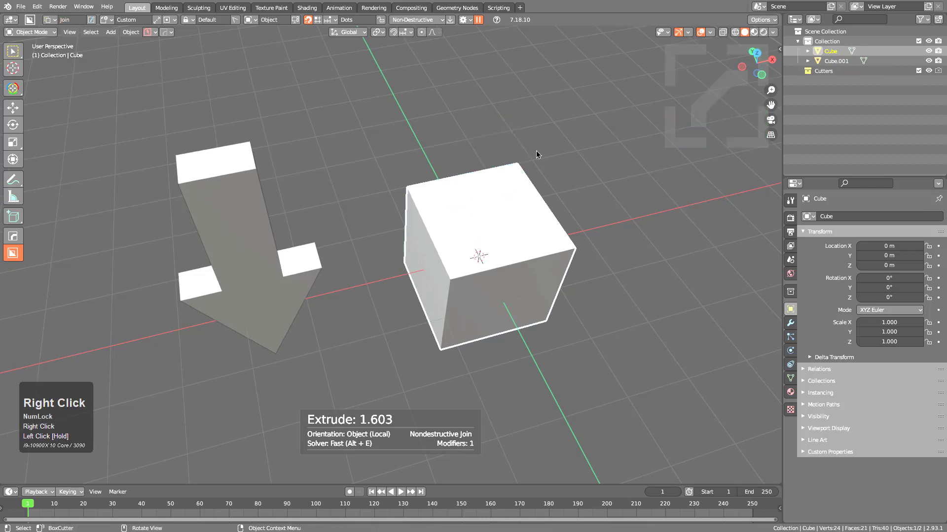
key("d")
left_click(600, 209)
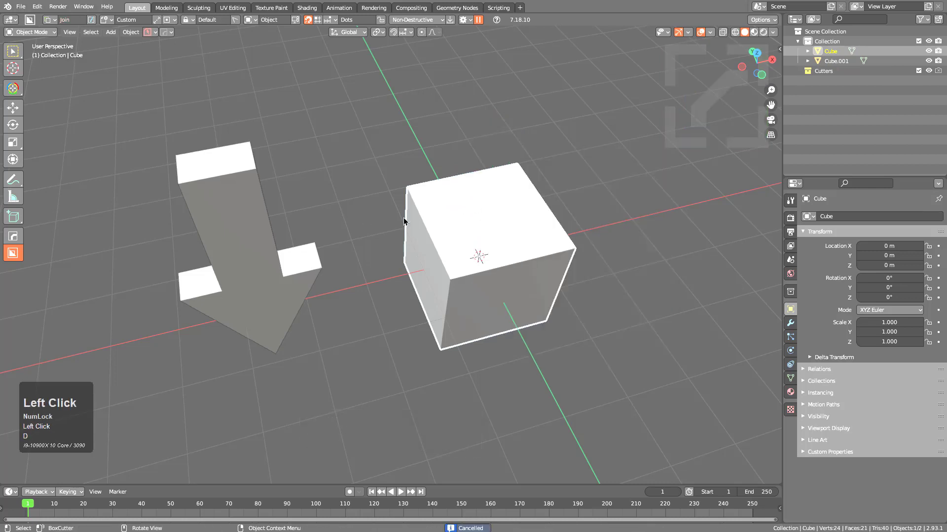
Step: Join the custom arrow shape onto the cube's top face twice, extruding the first about 1.753 upward
mouse_move(428, 207)
left_mouse_down()
mouse_move(495, 225)
mouse_move(530, 214)
left_mouse_up()
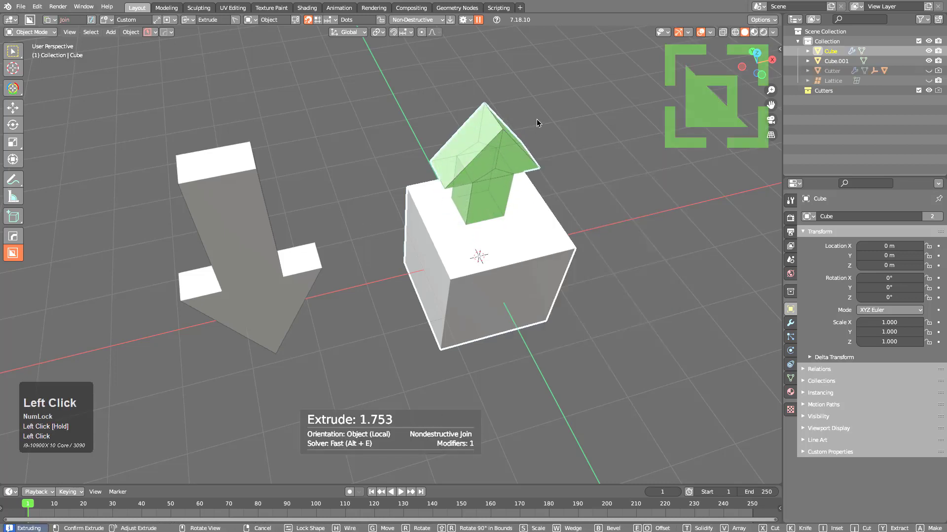
left_click(537, 123)
left_click_drag(463, 249, 560, 222)
left_click(556, 151)
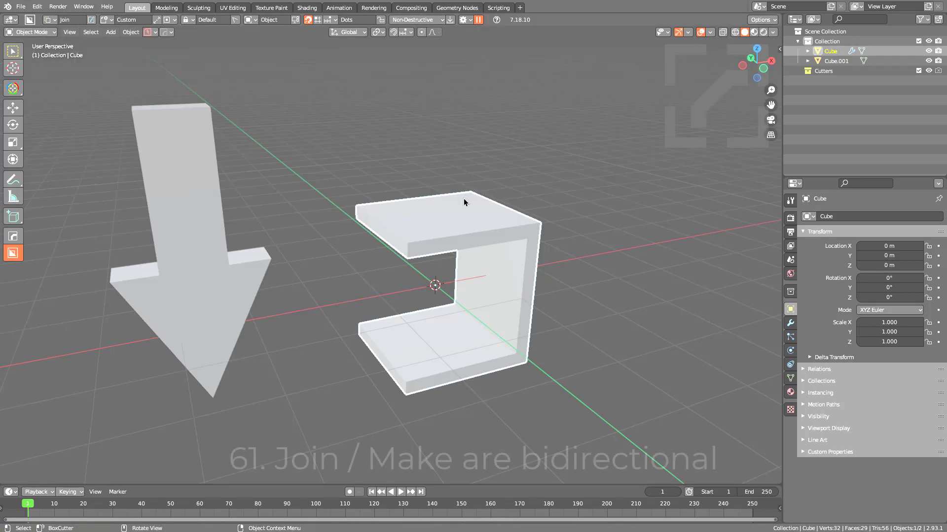
Step: Try joining the arrow at the C-shaped block's upper slab, extruded both upward and downward, and switch it to Cut
middle_click_drag(463, 202, 425, 237)
mouse_move(408, 205)
left_mouse_down()
mouse_move(488, 228)
mouse_move(492, 168)
left_mouse_up()
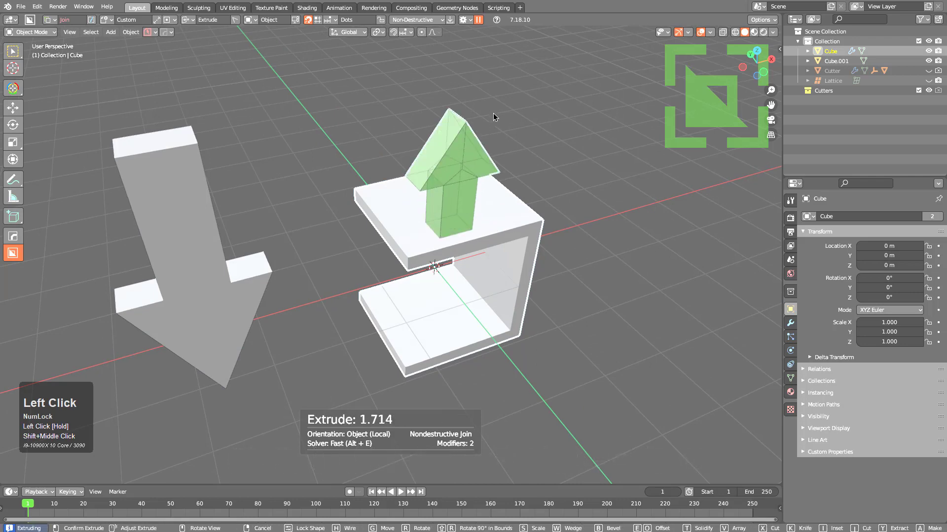
middle_click_drag(492, 298, 475, 322)
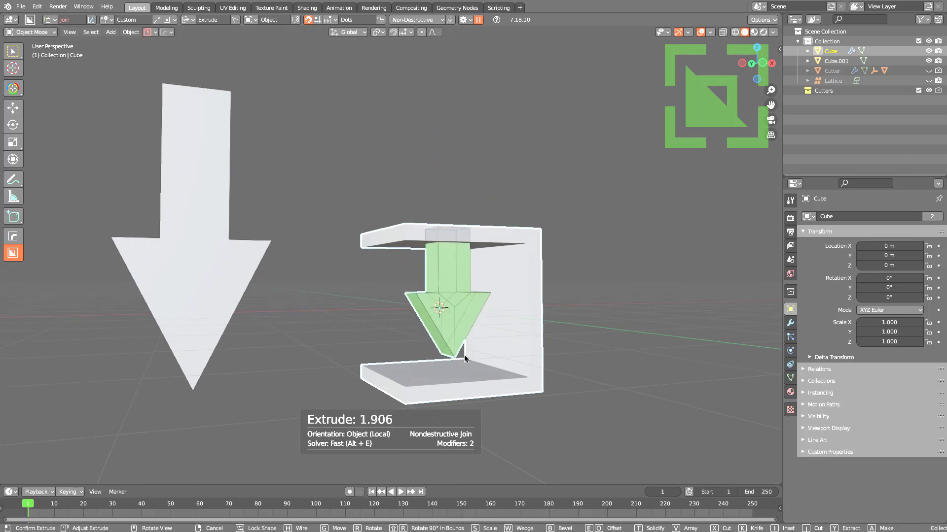
key("x")
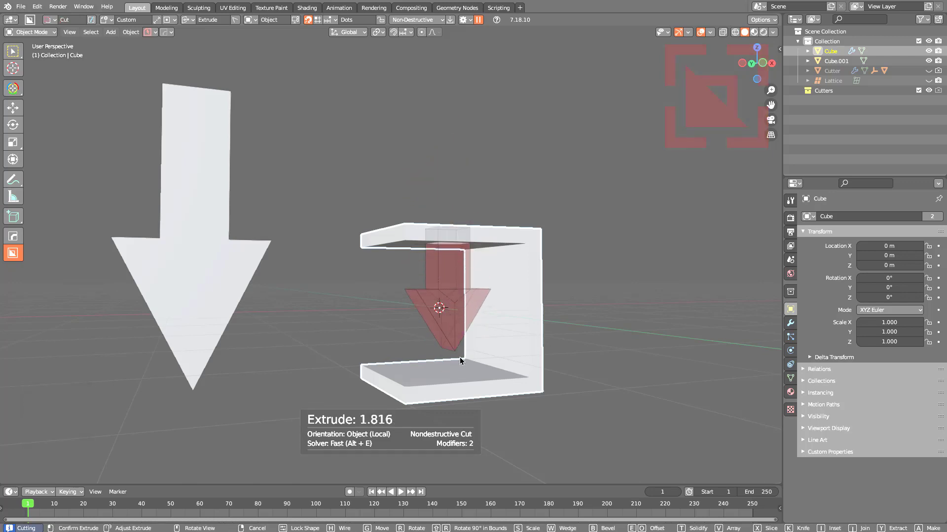
right_click(475, 156)
Step: Try cutting the arrow down through the C-shaped block's top, cycling the operation from Cut to Join and Make
middle_click_drag(475, 158, 217, 88)
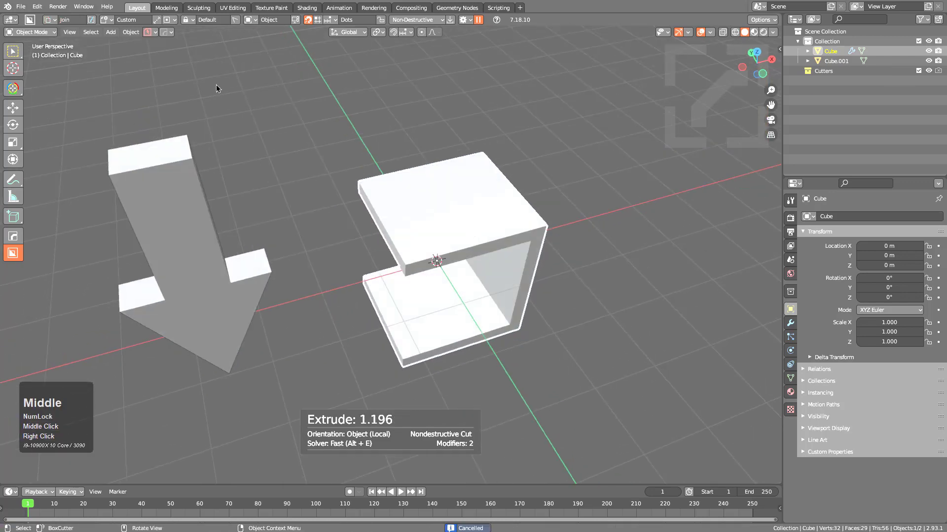
left_click(54, 22)
left_click(37, 73)
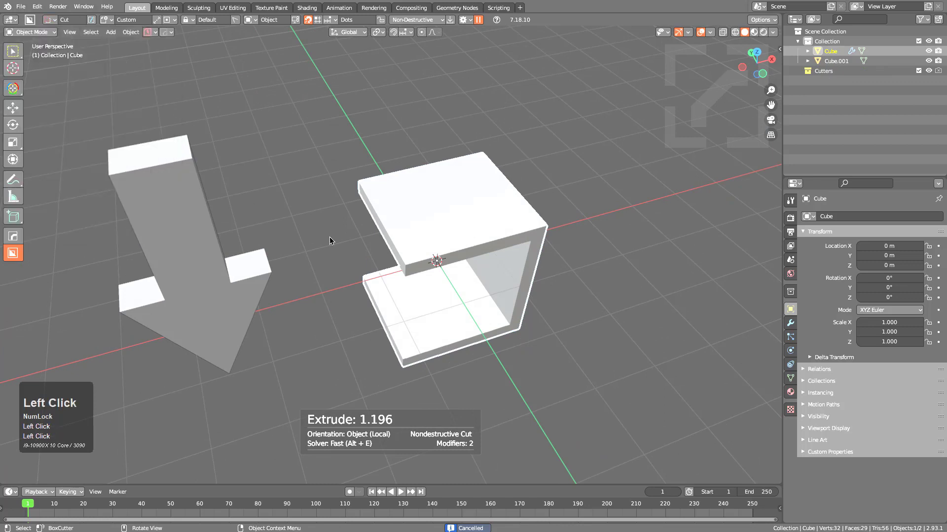
left_click_drag(463, 211, 413, 251)
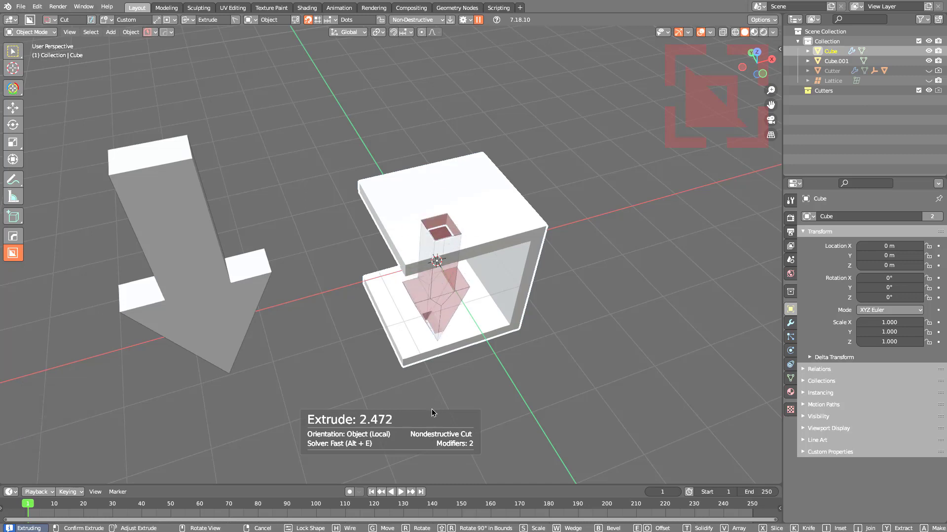
key("j")
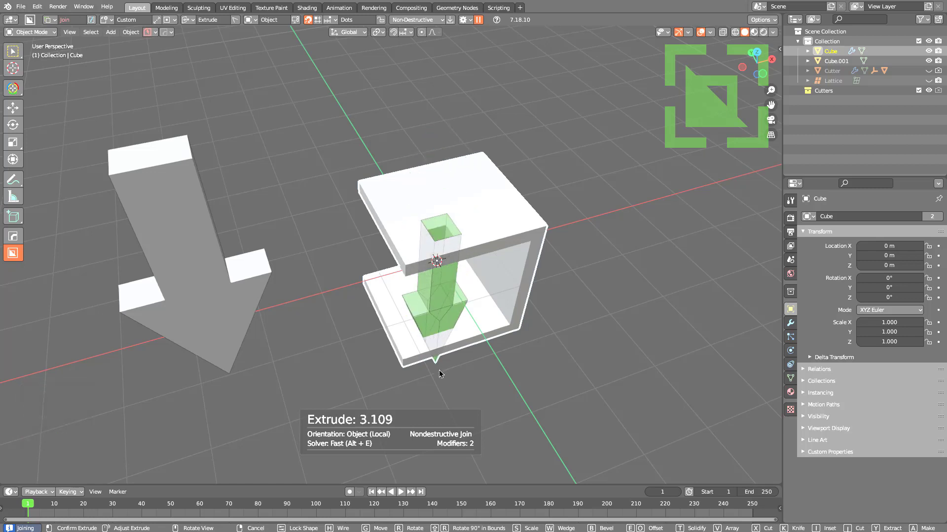
key("a")
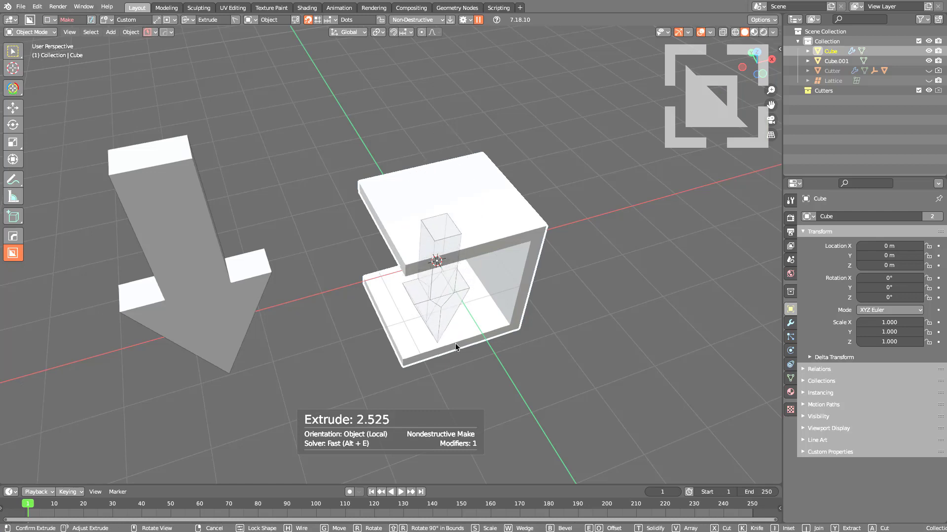
right_click(456, 306)
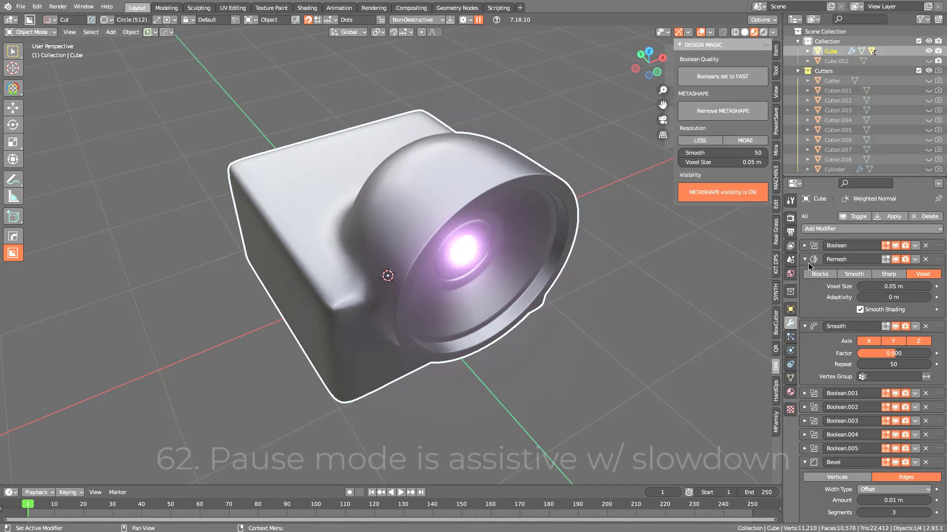
Step: Collapse the expanded Remesh, Smooth, Bevel and Weighted Normal modifiers of the rounded lens-shaped body
left_click_drag(809, 266, 807, 281)
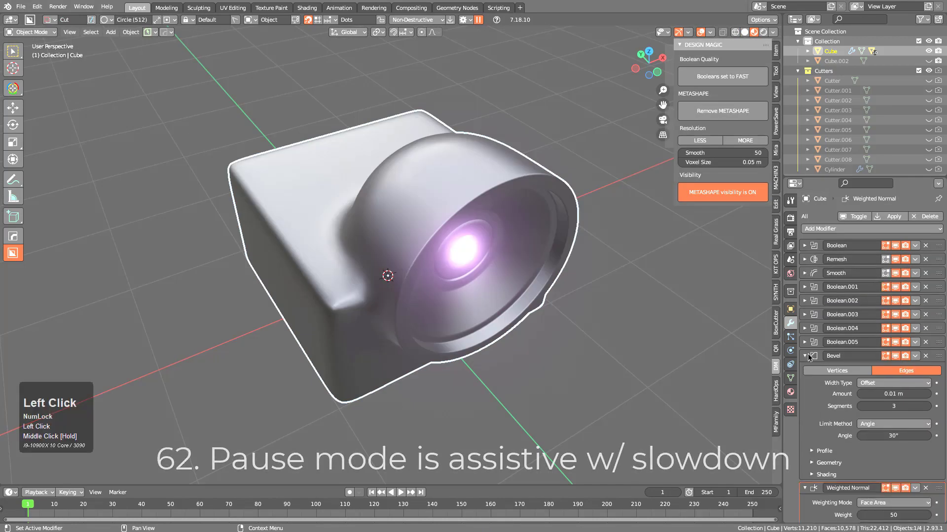
left_click(805, 356)
left_click(806, 370)
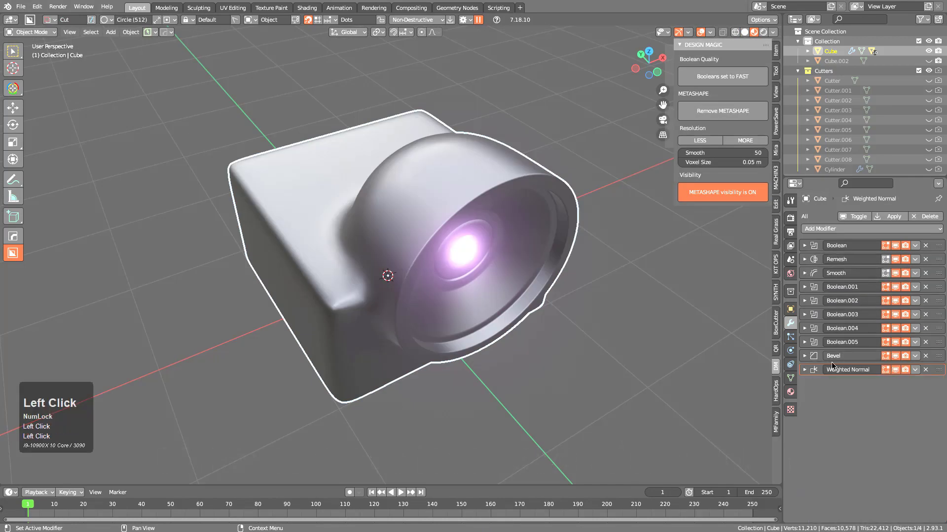
Step: Try a circular cut about 0.59 deep at the rear corner of the rounded body's top
left_click_drag(283, 169, 242, 235)
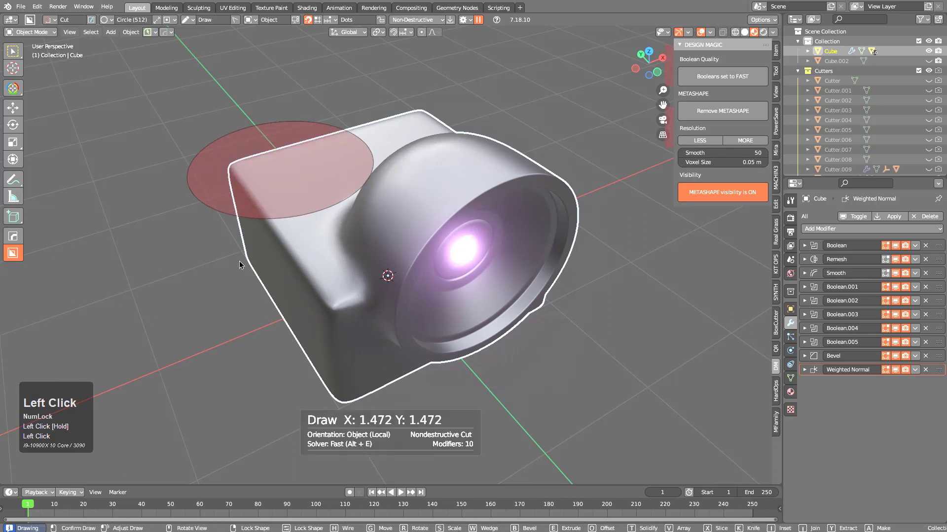
left_click_drag(234, 294, 234, 294)
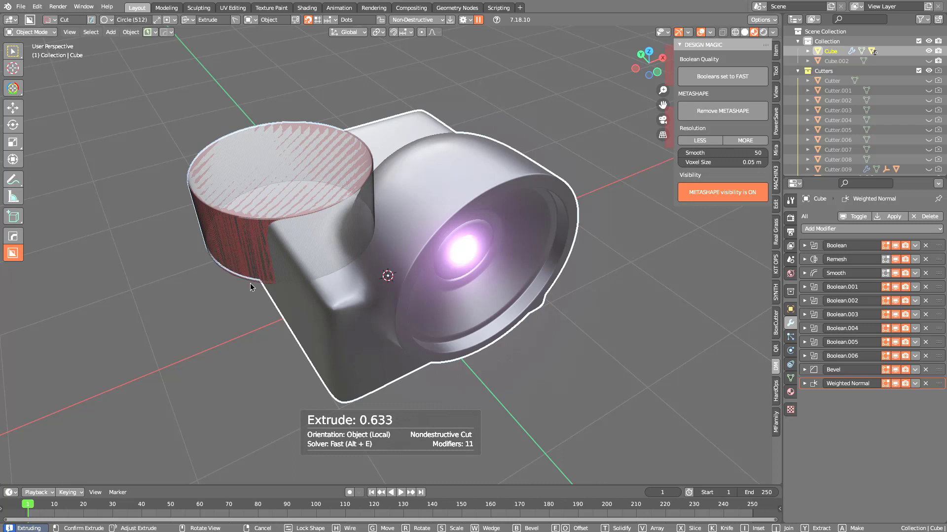
right_click(325, 240)
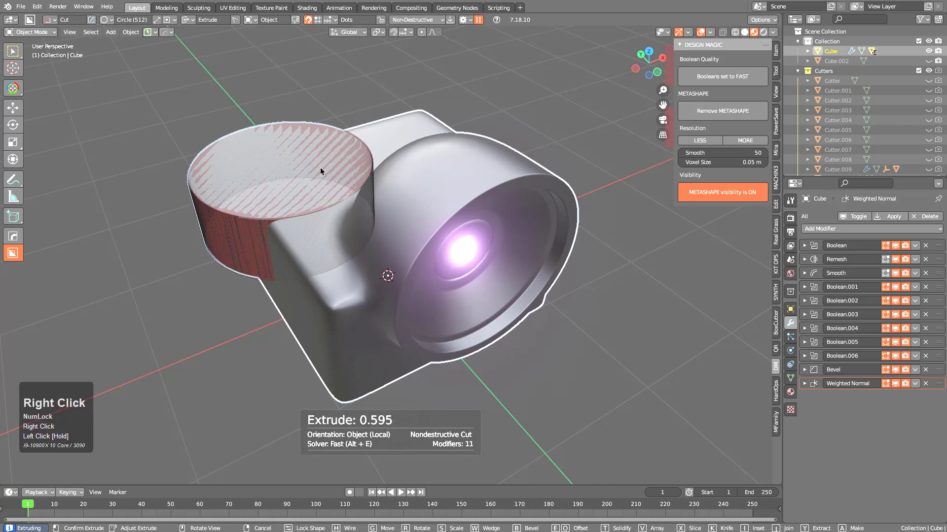
Step: Switch the cutter shape to Box and cut a notch about 0.658 deep into the body's top along its side edge
left_click(110, 20)
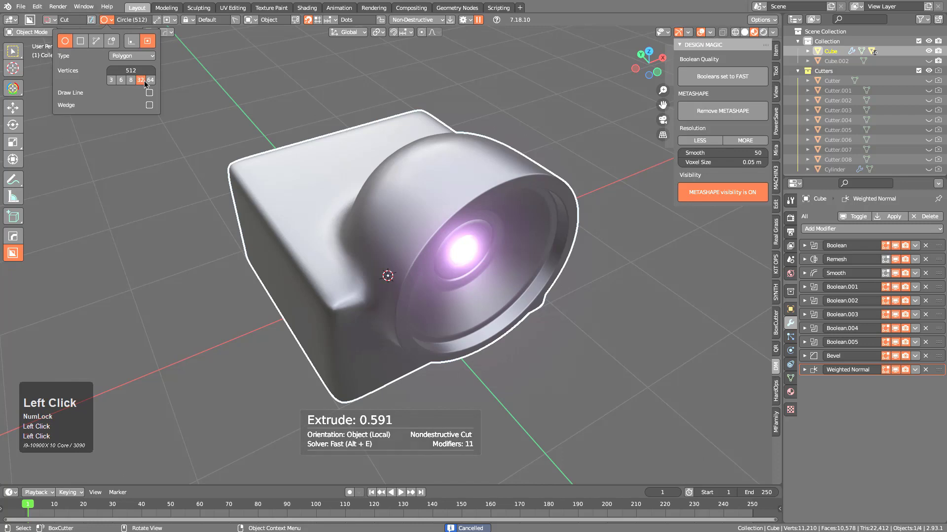
left_click(80, 41)
middle_click_drag(138, 152, 227, 234)
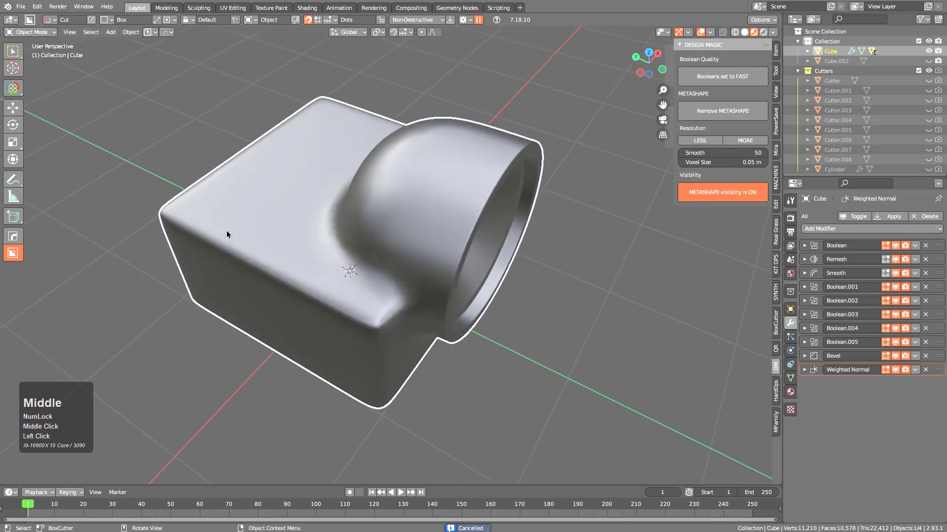
left_click_drag(226, 188, 219, 283)
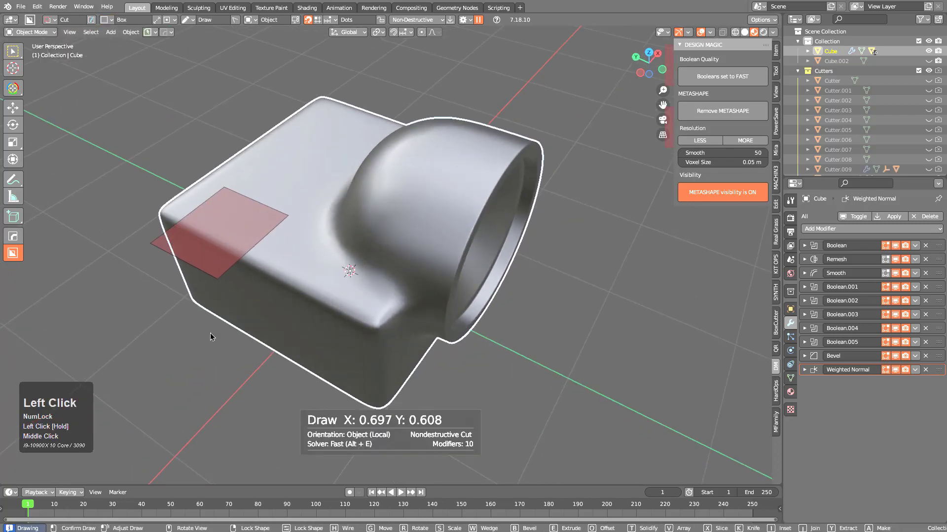
left_click_drag(213, 340, 215, 340)
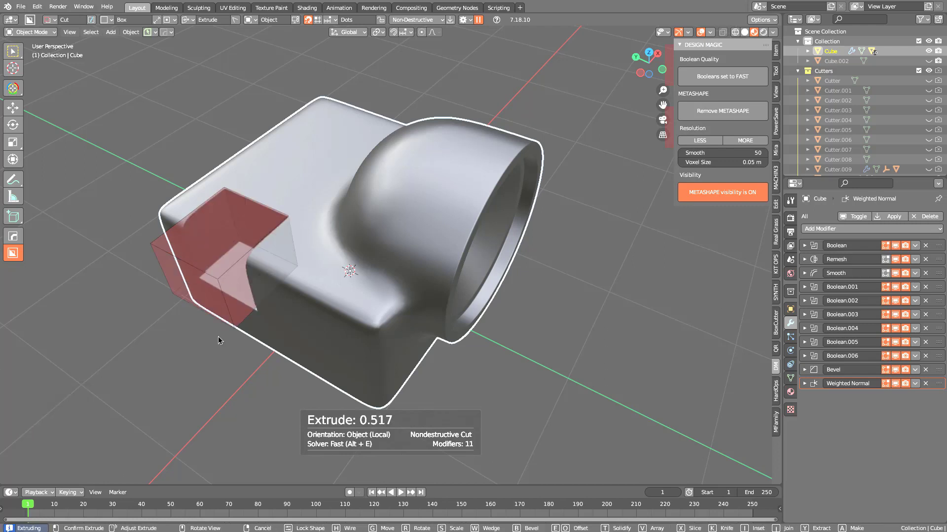
left_click(218, 340)
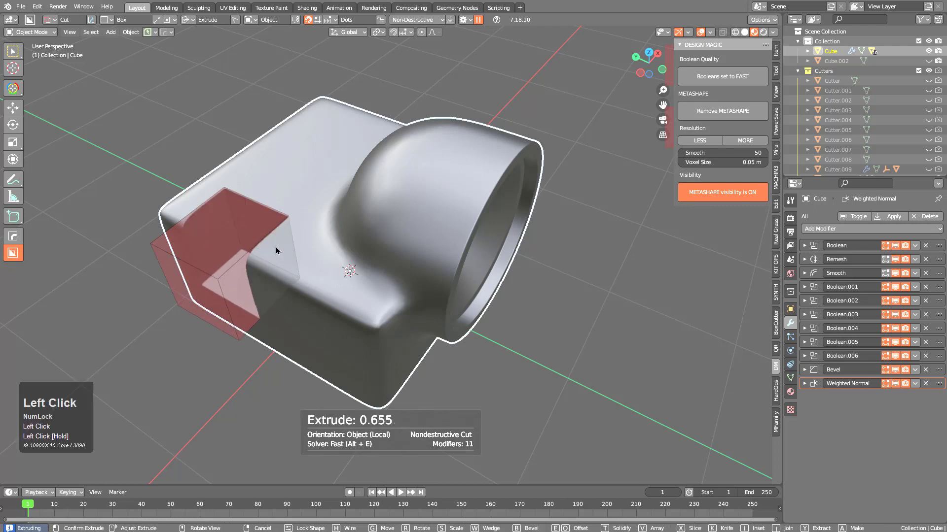
left_click_drag(277, 250, 269, 247)
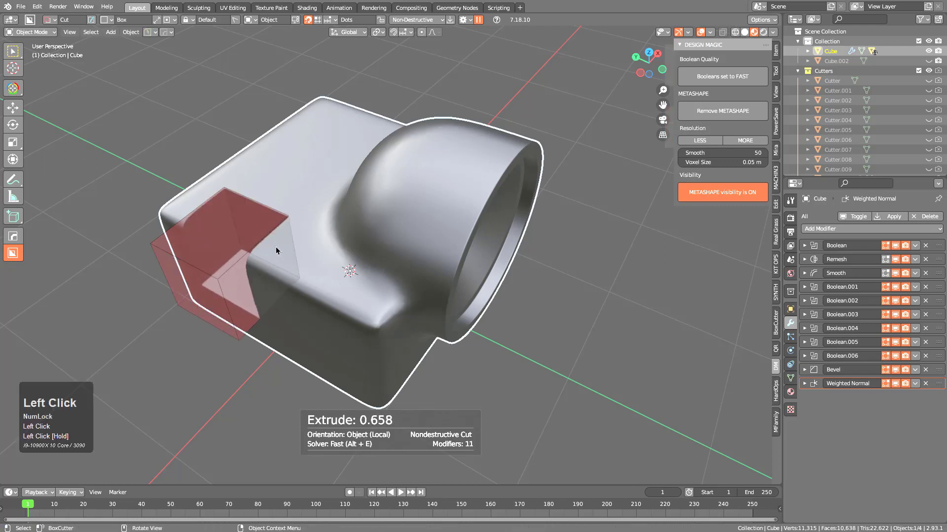
Step: Turn off BoxCutter's live cut display and cut a second box notch about 0.733 deep overlapping the first one on the body's top
left_click(479, 21)
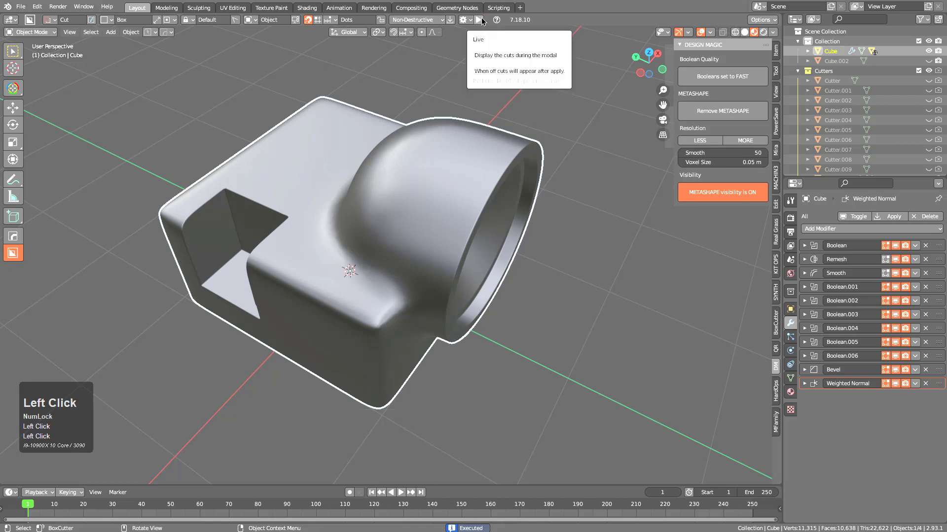
mouse_move(271, 205)
left_mouse_down()
mouse_move(242, 283)
mouse_move(220, 297)
left_mouse_up()
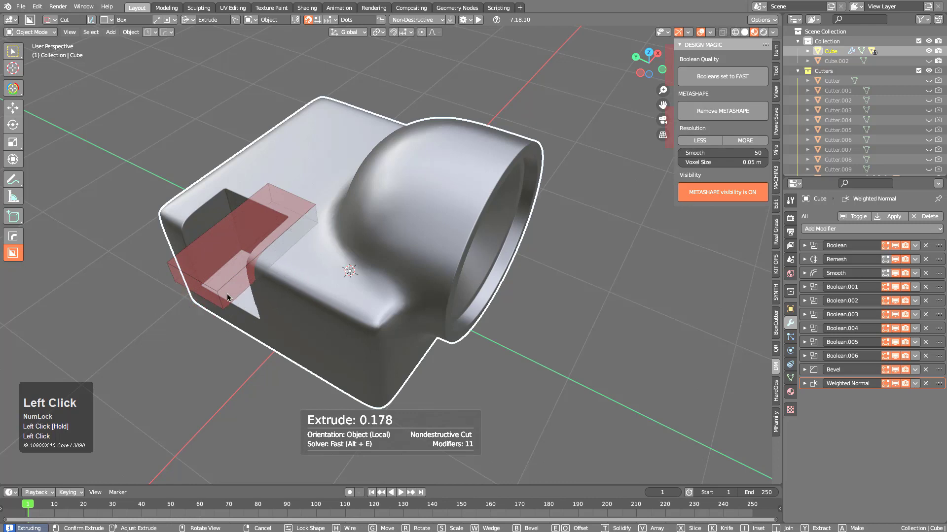
middle_click_drag(243, 353, 272, 363)
left_click_drag(272, 363, 268, 401)
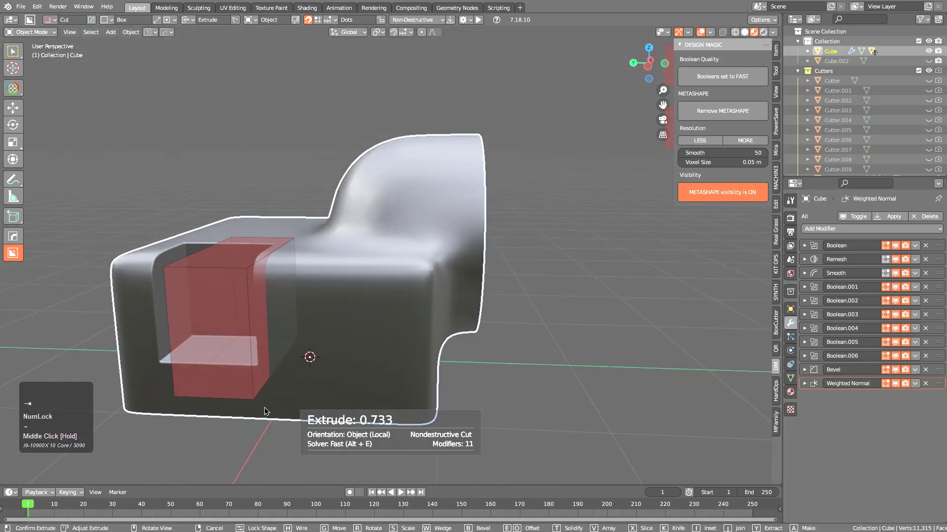
middle_click_drag(268, 401, 274, 246)
left_click(273, 219)
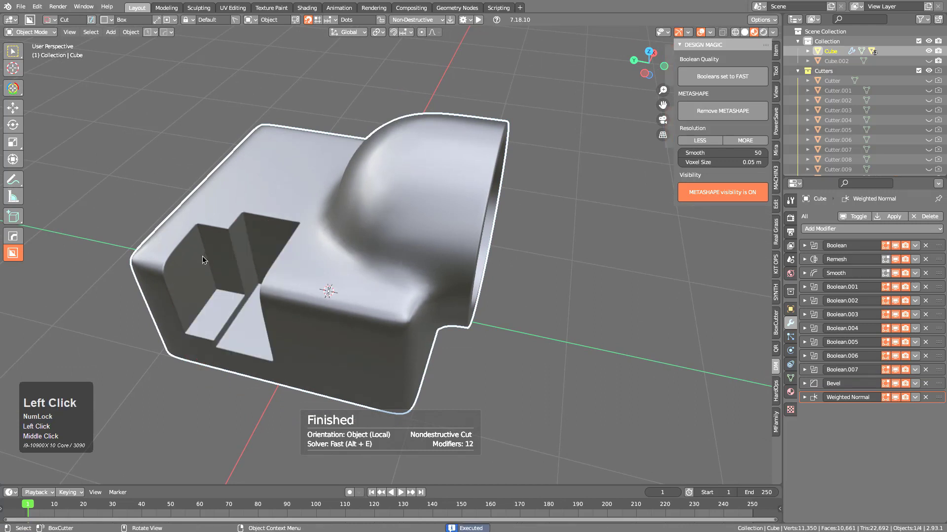
Step: Cut two more boxes beside the notches, one about 0.378 deep and one about 1.95 deep nearer the dome
mouse_move(242, 202)
left_mouse_down()
mouse_move(228, 239)
mouse_move(233, 291)
left_mouse_up()
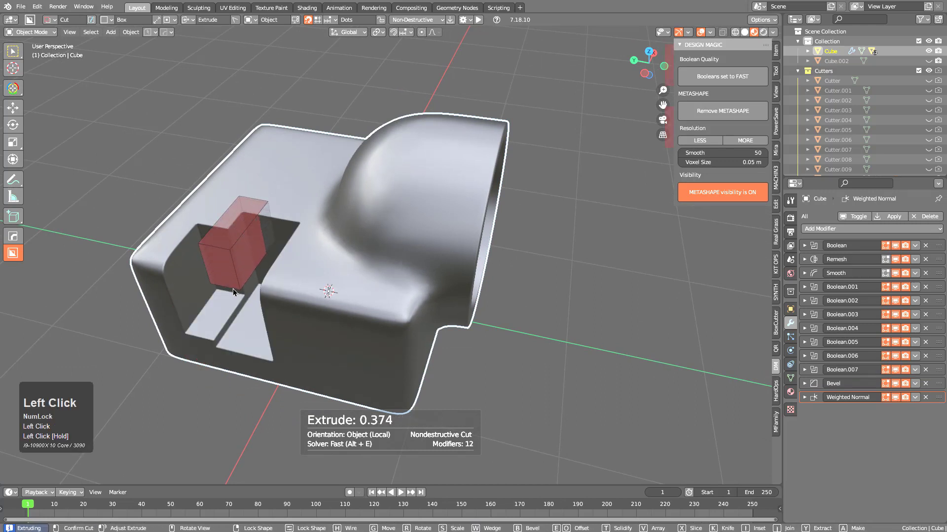
left_click(242, 243)
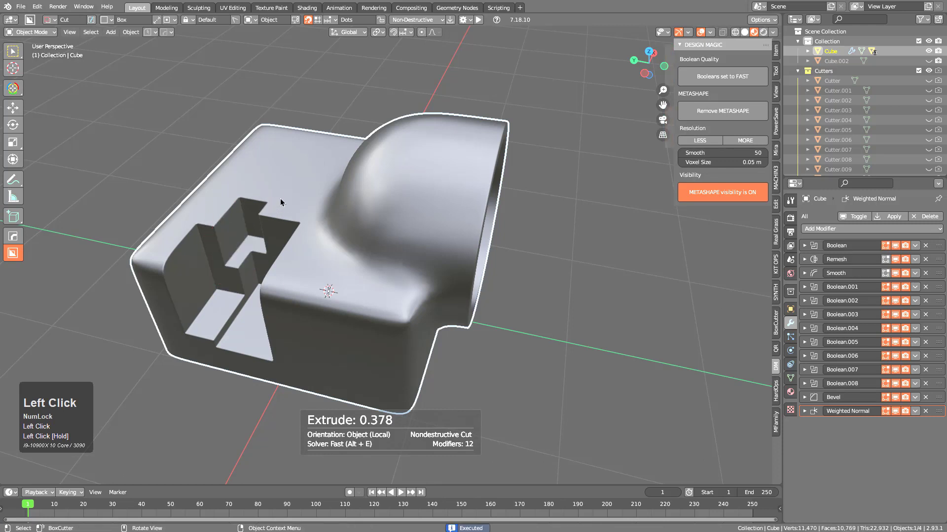
left_click_drag(281, 202, 247, 256)
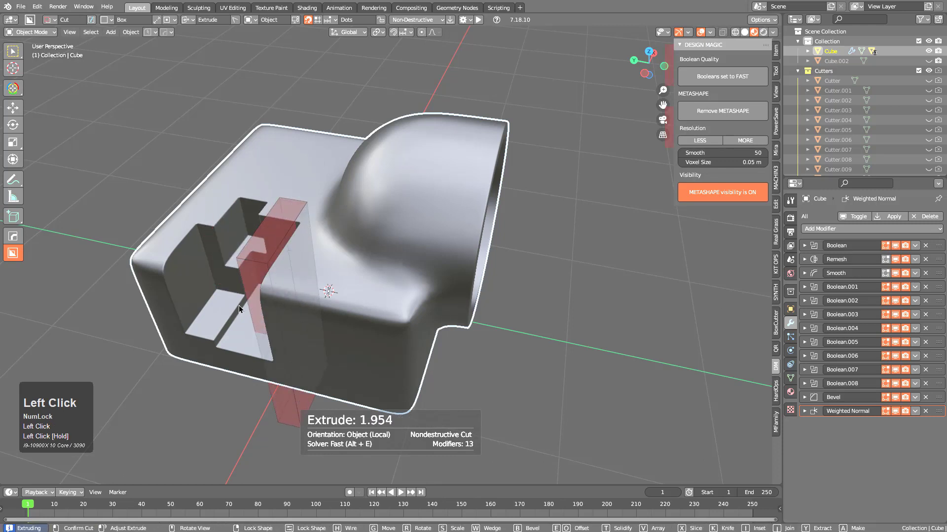
left_click(276, 209)
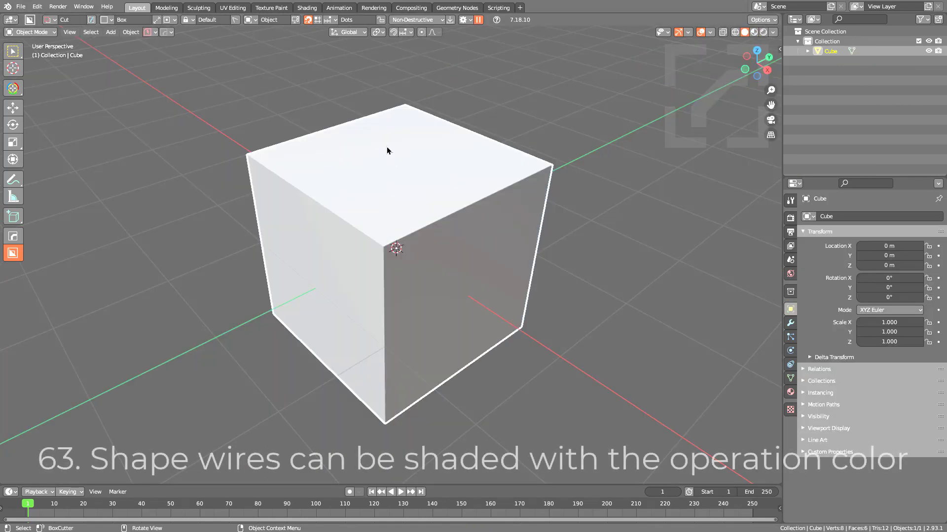
Step: Try a box cut about 1.255 deep in the cube's top, and enable the Wire color's operation-color option in the BoxCutter preferences
mouse_move(388, 153)
left_mouse_down()
mouse_move(370, 265)
mouse_move(385, 258)
mouse_move(383, 274)
left_mouse_up()
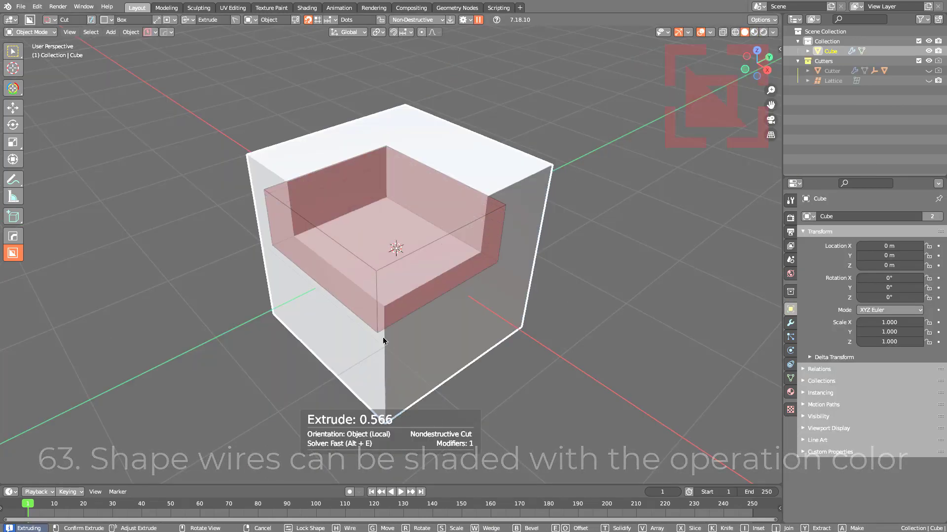
right_click(397, 376, "ctrl")
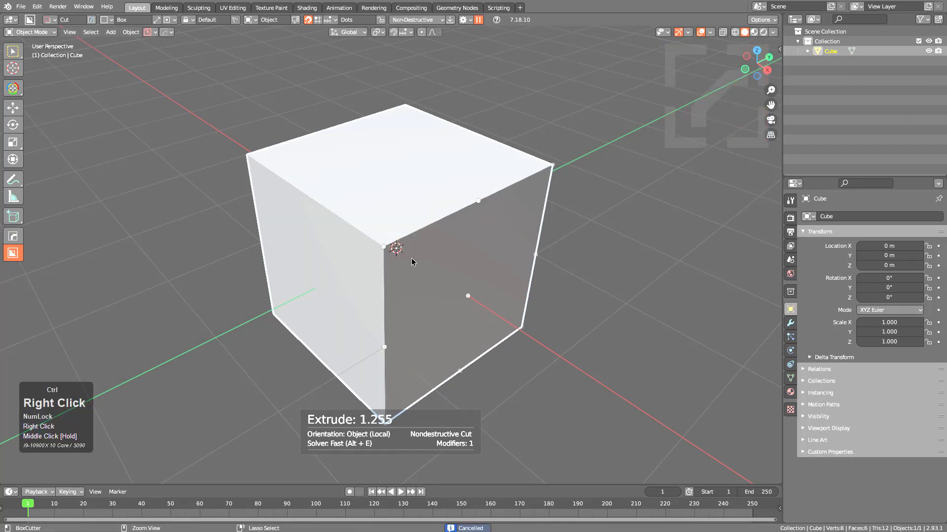
key("ctrl+k")
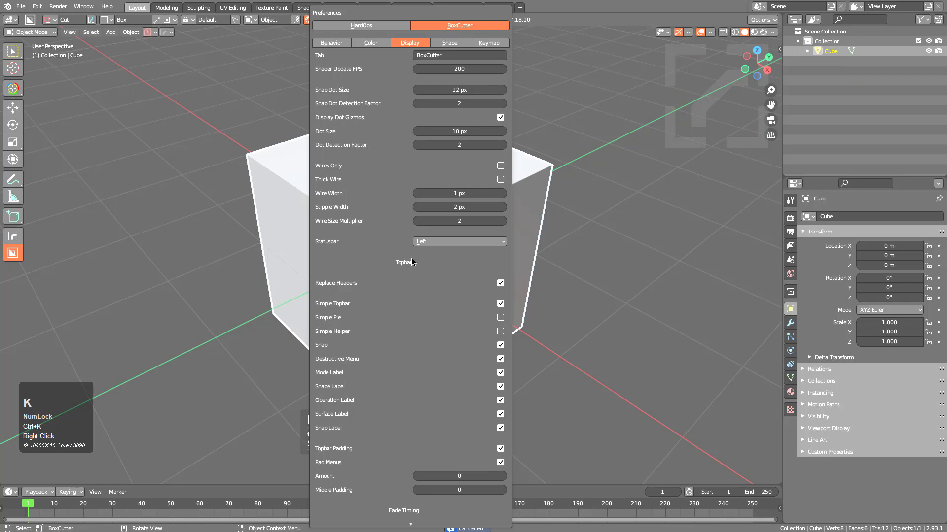
left_click(376, 44)
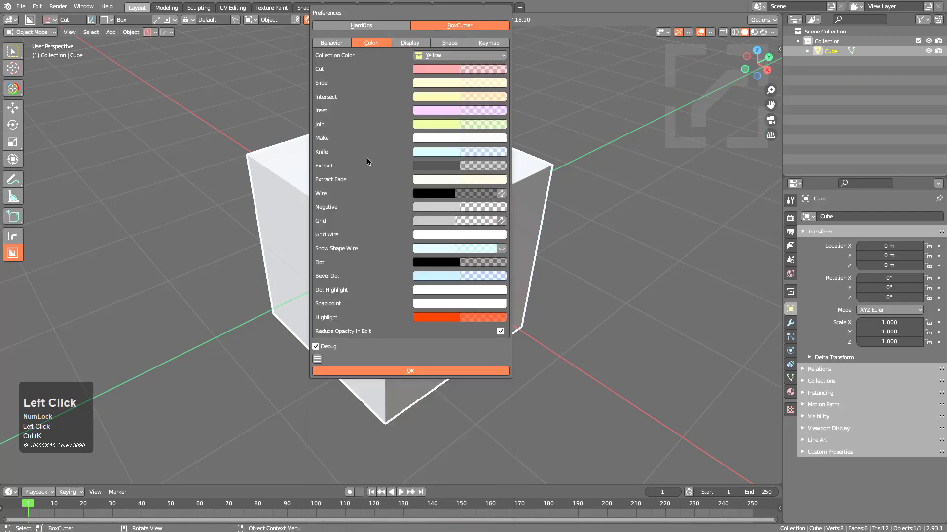
left_click(502, 193)
Step: Try a box cut about 1.04 deep over the cube's front top corner to preview the shape wires
mouse_move(436, 153)
left_mouse_down()
mouse_move(386, 283)
mouse_move(385, 325)
left_mouse_up()
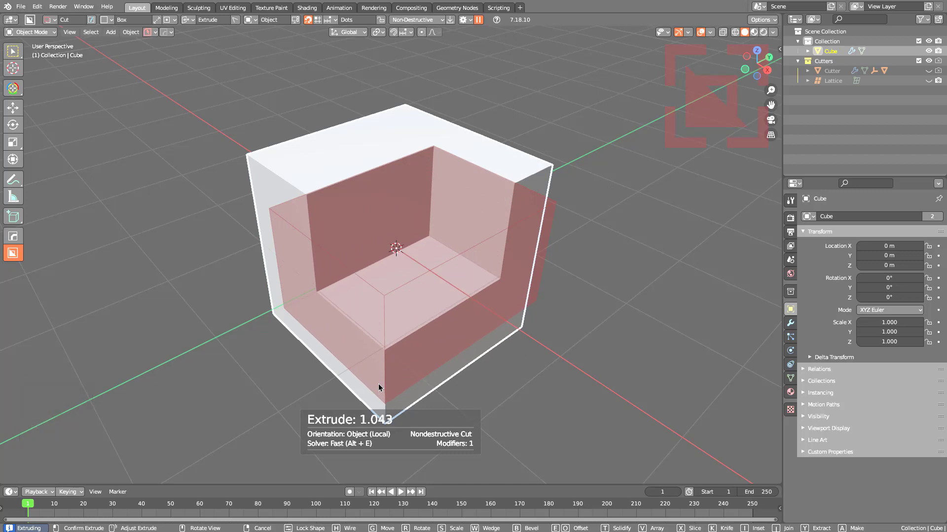
left_click(378, 385)
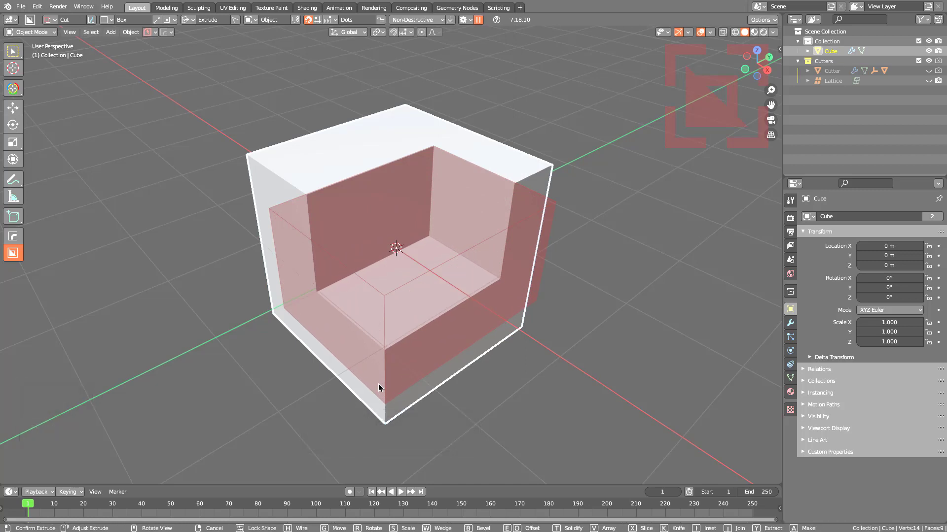
right_click(378, 383)
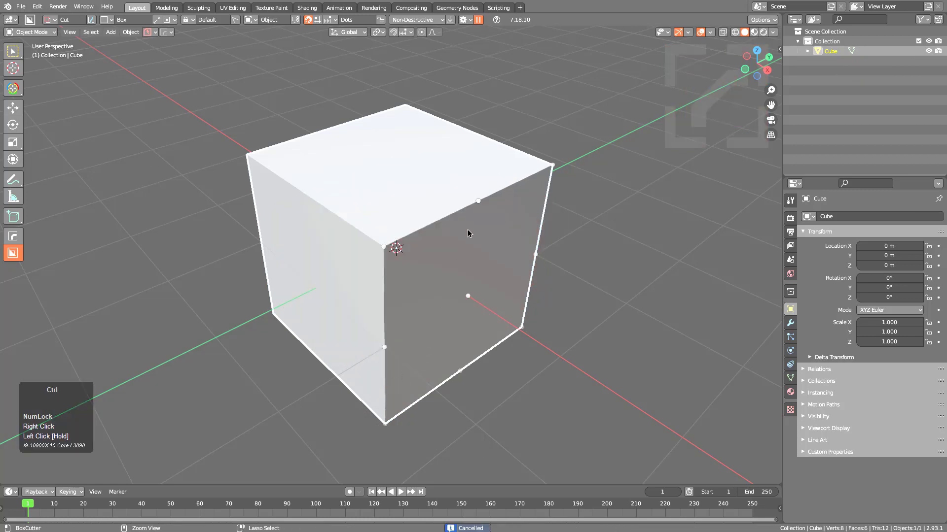
Step: Disable the Wire color's operation-color option in the BoxCutter preferences and draw another box cutter from the cube's top
key("ctrl+k")
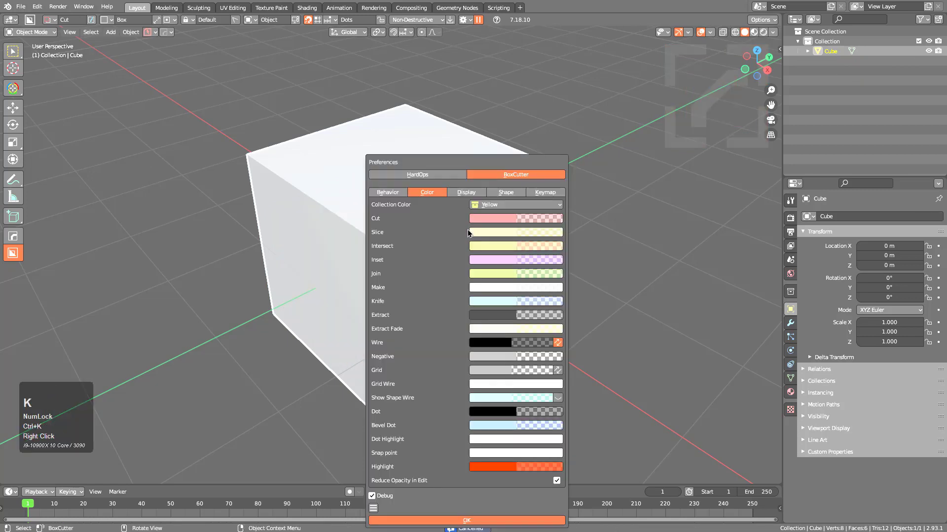
left_click(558, 342)
left_click_drag(410, 118, 376, 293)
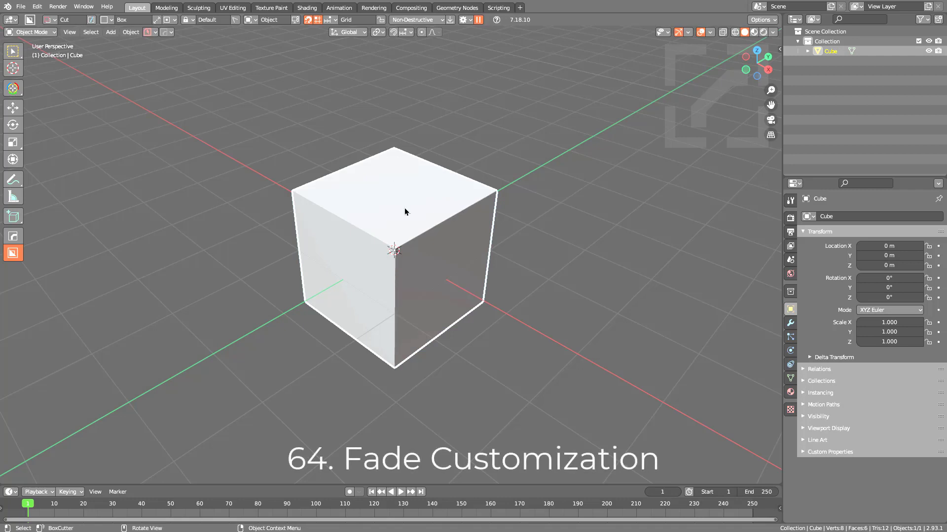
Step: Cut two box notches into the new cube's top, the second about 0.269 deep beside the first
mouse_move(354, 203)
left_mouse_down()
mouse_move(359, 276)
mouse_move(359, 246)
left_mouse_up()
left_click_drag(383, 203, 363, 271)
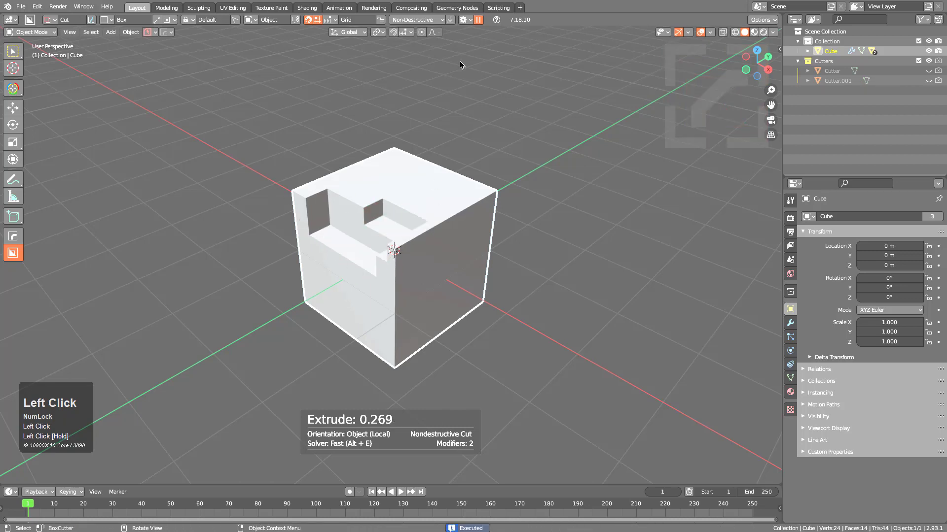
Step: Set BoxCutter's Fade In to 300 and Fade Out to 600, and cut a box recess about 0.216 deep in the cube's top
left_click(463, 20)
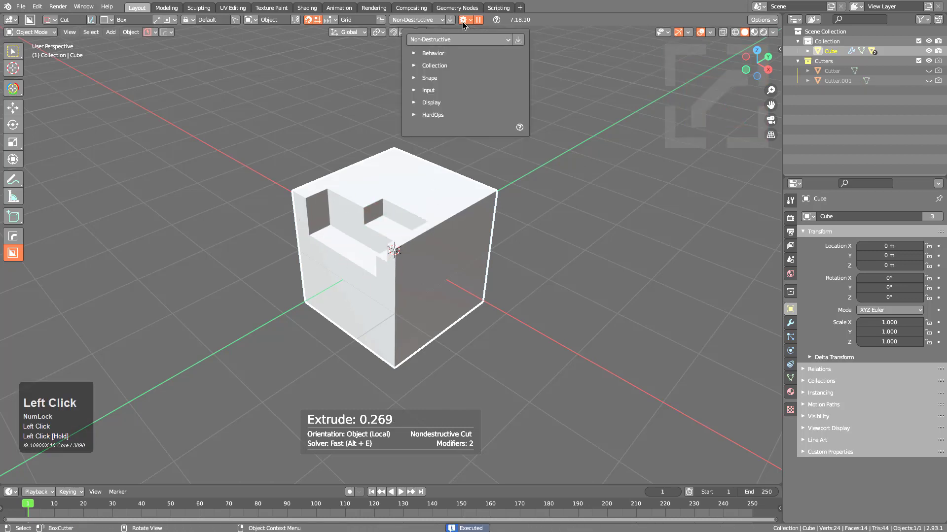
left_click(420, 105)
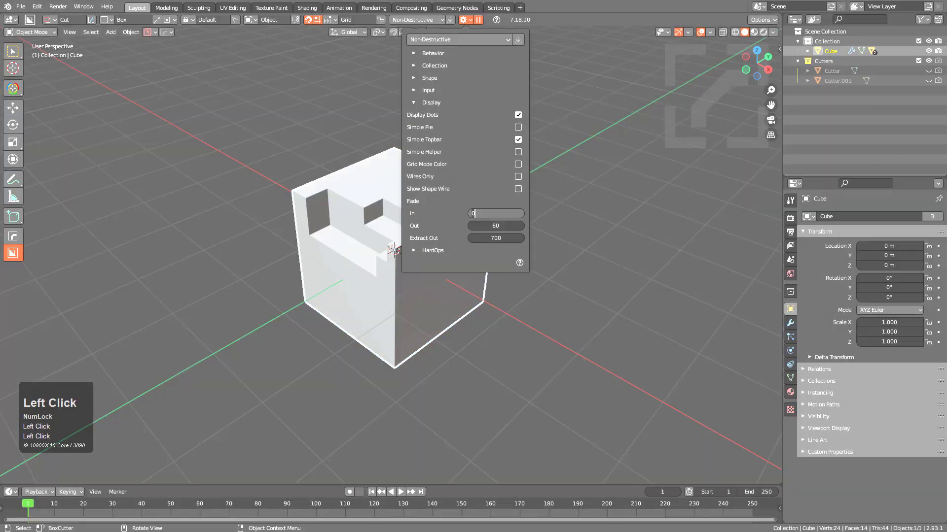
type("300")
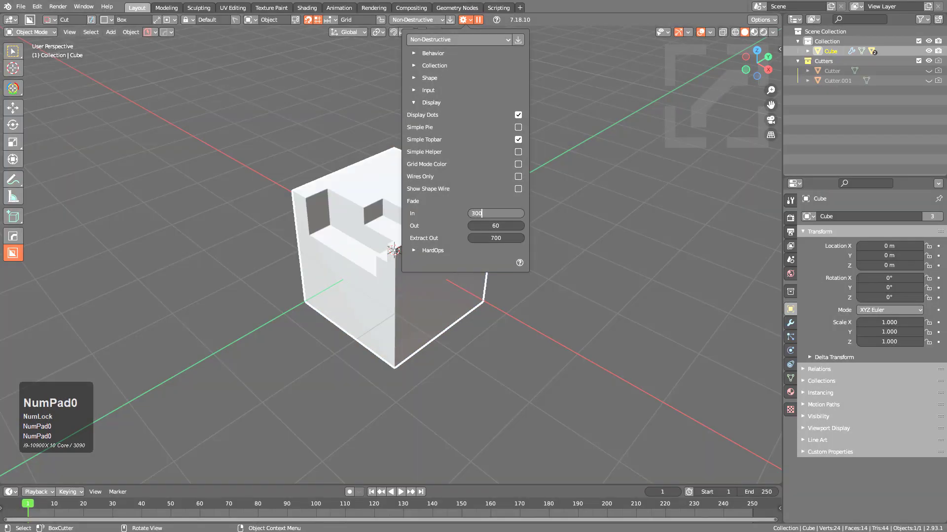
key("KP_Enter")
left_click(496, 225)
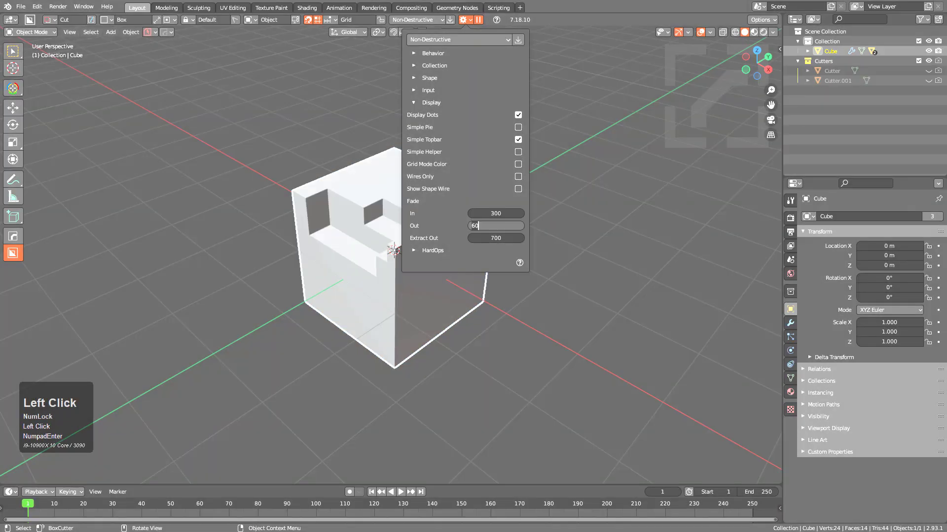
type("600")
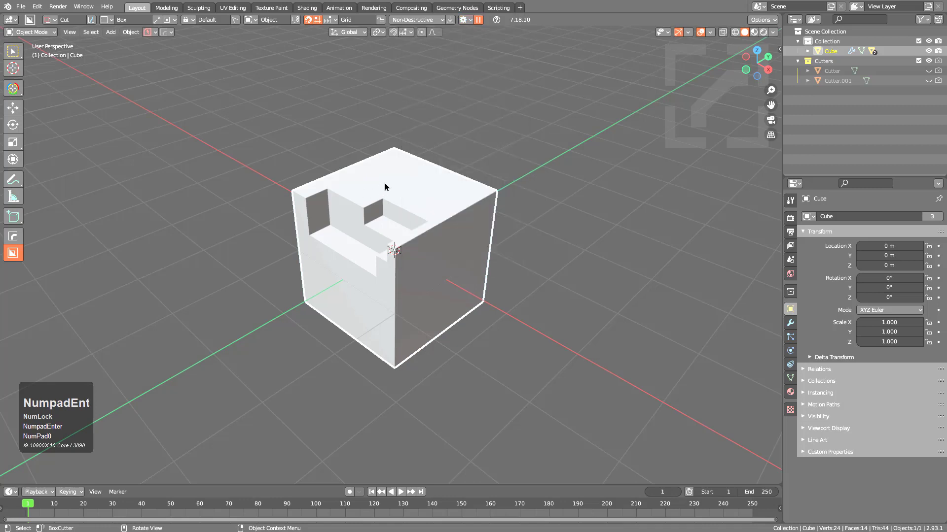
left_click_drag(386, 183, 368, 303)
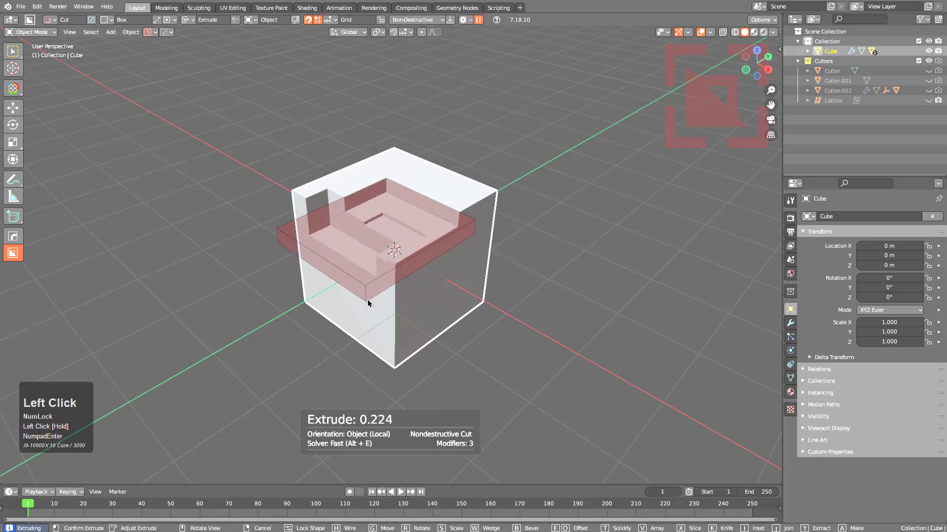
left_click(368, 303)
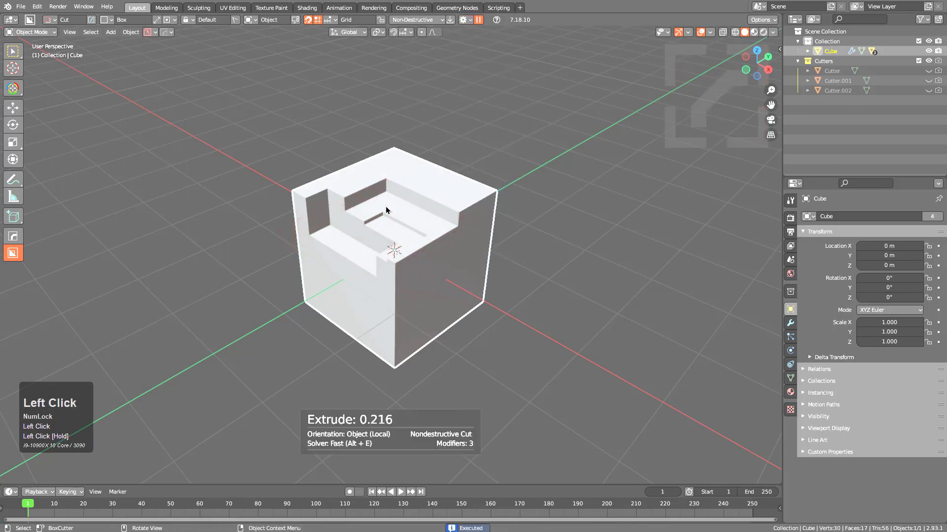
Step: Set BoxCutter's Fade Out to 1200
left_click(463, 20)
left_click(495, 226)
type("1200")
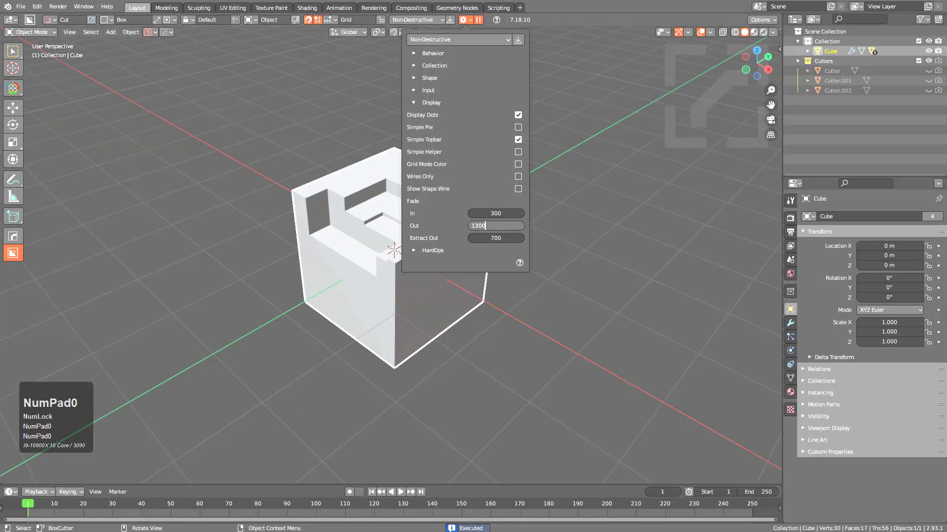
key("KP_Enter")
Step: Cut a large box about 1.384 deep through the cube's top and cut further boxes through its side walls
mouse_move(390, 156)
left_mouse_down()
mouse_move(359, 242)
mouse_move(306, 232)
mouse_move(320, 242)
left_mouse_up()
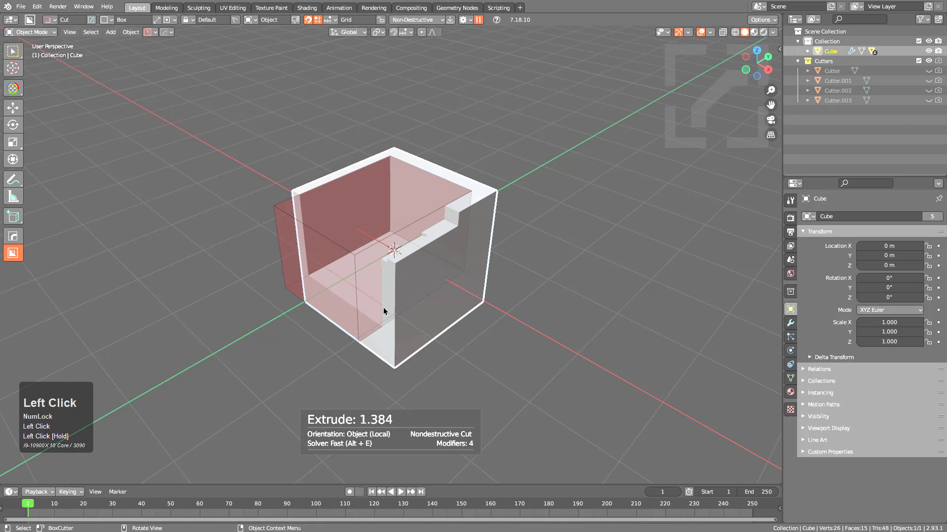
left_click(433, 321)
mouse_move(433, 321)
left_mouse_down()
mouse_move(387, 248)
mouse_move(395, 252)
left_mouse_up()
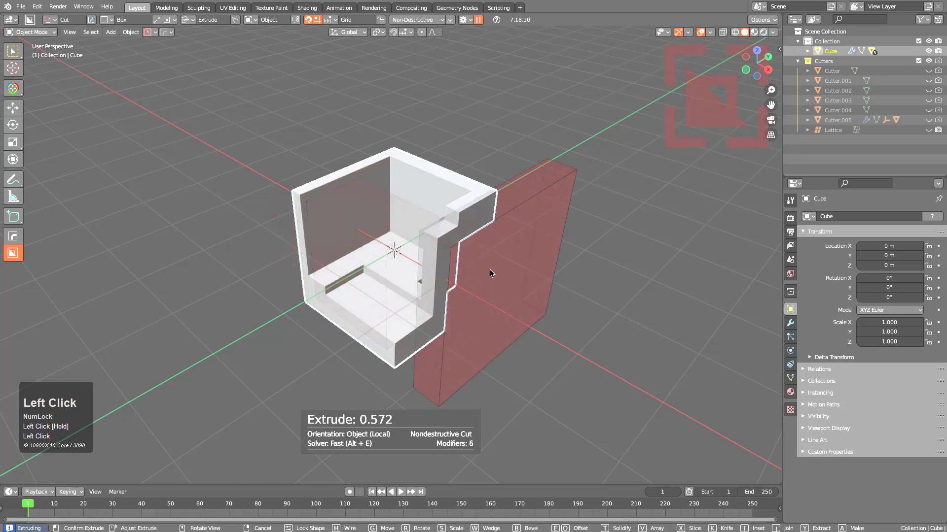
left_click(411, 174)
Step: Cut a box notch about 0.278 deep into the back wall's top and another box about 2.681 deep through the adjacent side wall
left_click_drag(427, 167, 459, 157)
left_click(534, 131)
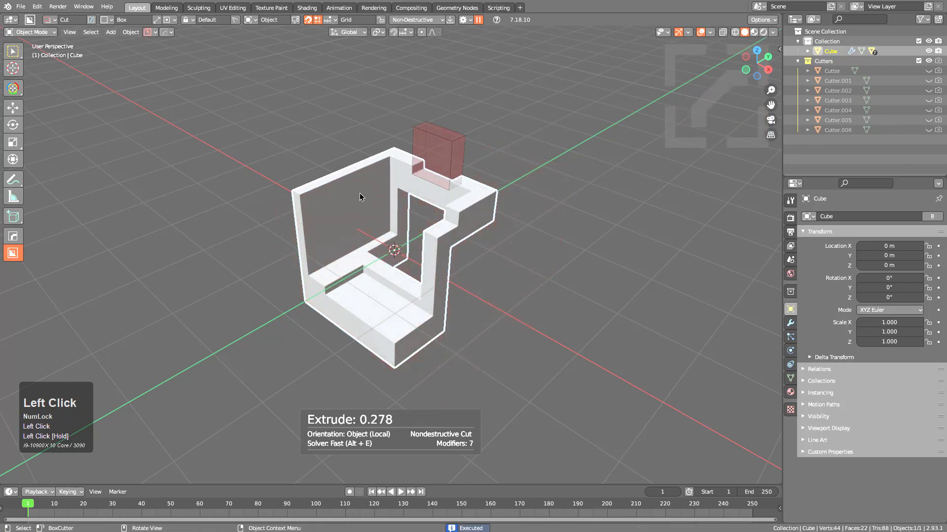
left_click_drag(359, 197, 178, 134)
left_click(148, 119)
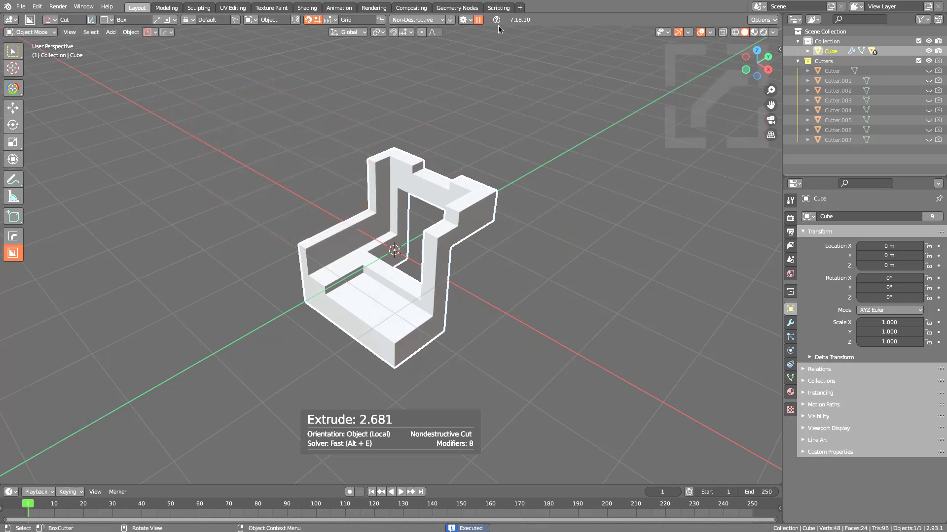
Step: Draw a box about 1.838 deep over the carved cube's interior and use Extract to capture its geometry as a custom cutter
left_click(469, 21)
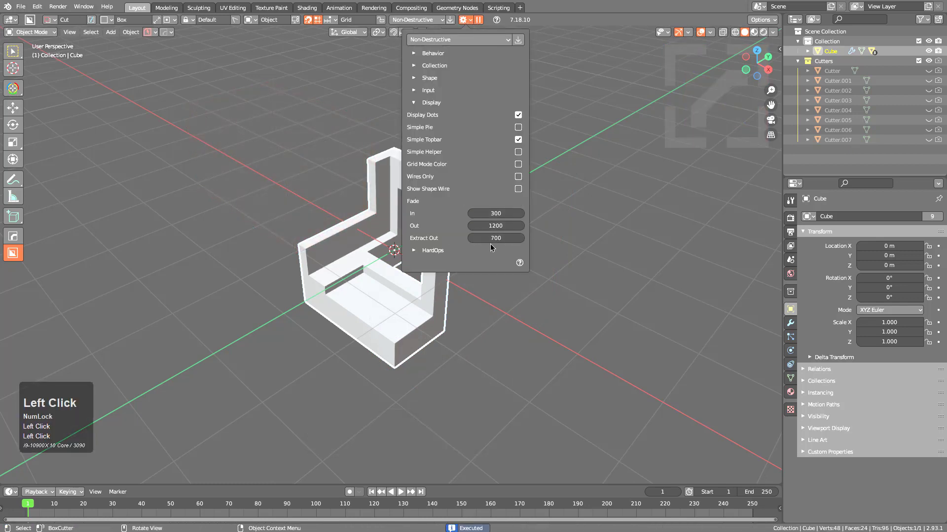
middle_click_drag(315, 231, 264, 226)
scroll(440, 207, "up", 2)
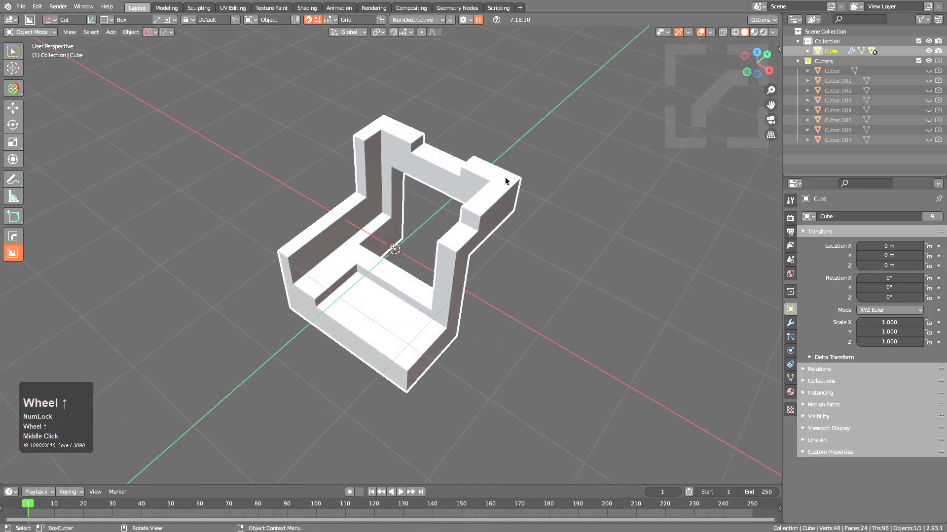
mouse_move(505, 181)
left_mouse_down()
mouse_move(434, 199)
mouse_move(311, 202)
left_mouse_up()
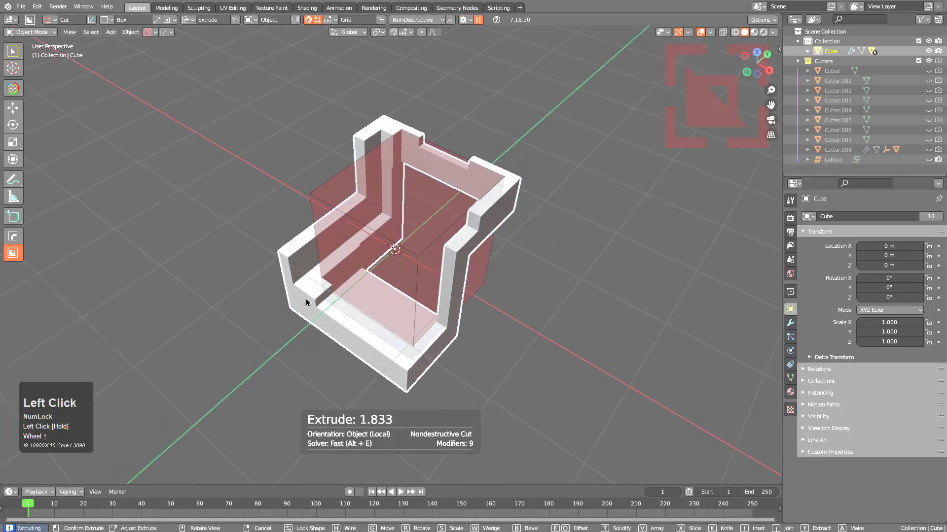
key("y")
left_click(306, 298)
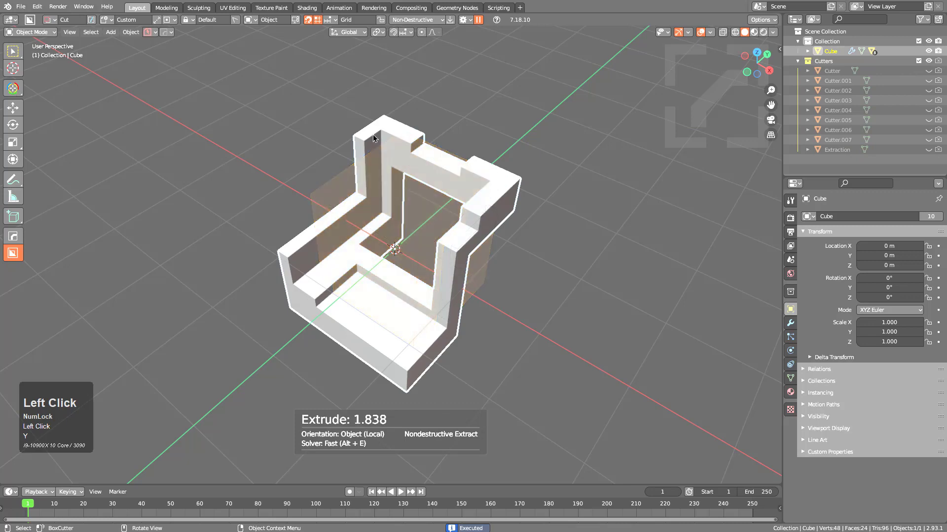
Step: Set BoxCutter's Extract Out fade to 1200
left_click(463, 20)
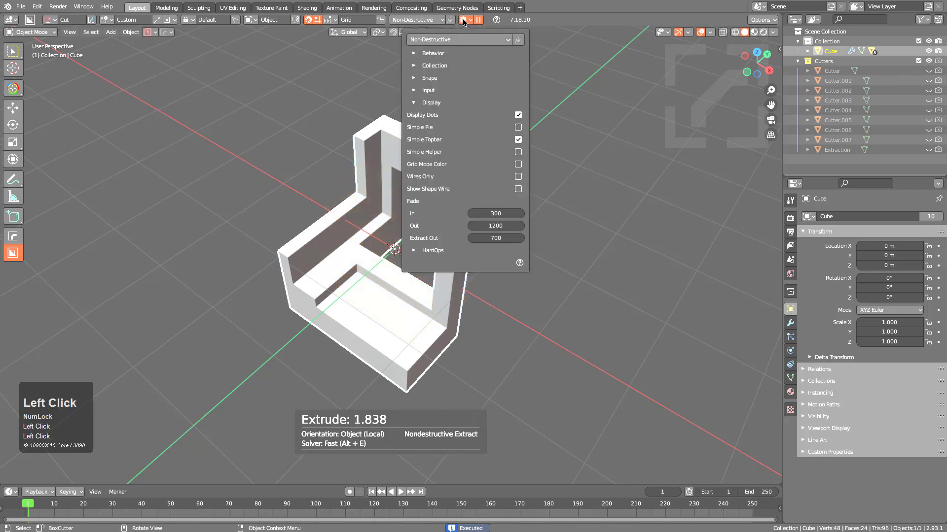
left_click(489, 237)
type("0")
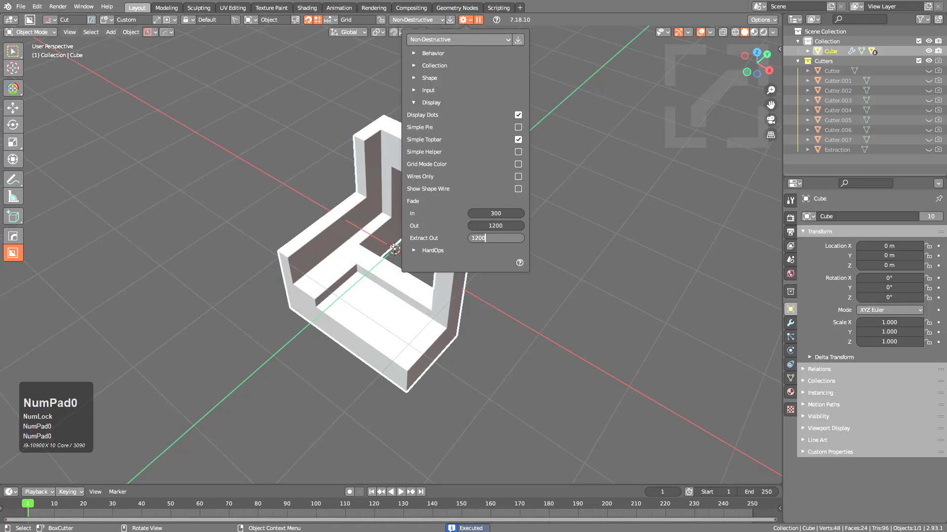
key("KP_Enter")
Step: Switch to the Box shape, draw a box about 2.015 deep over the carved cube's interior, and extract its geometry as a custom cutter
left_click(158, 32)
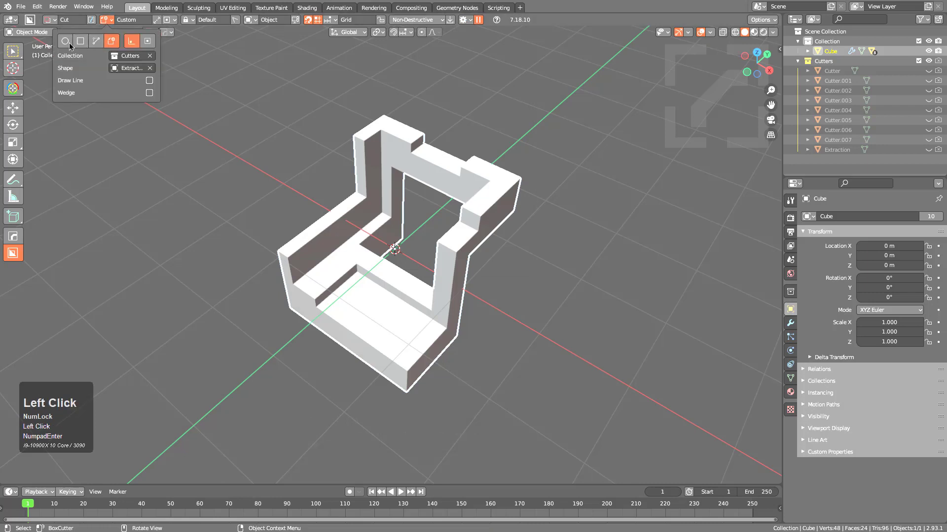
left_click(68, 43)
left_click_drag(505, 185, 312, 187)
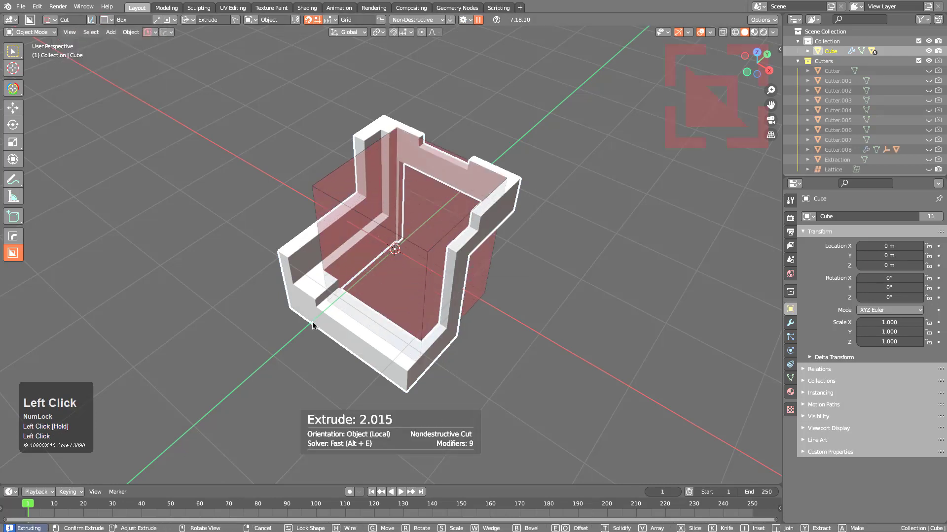
key("y")
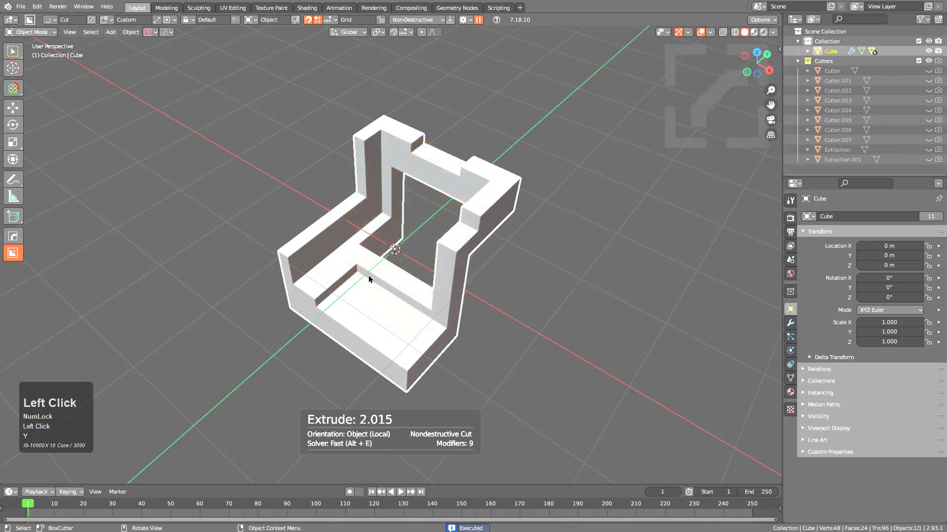
Step: Set the snapping grid's fade timing to 20 in and 600 out, and preview the grid on the carved cube
left_click(329, 21)
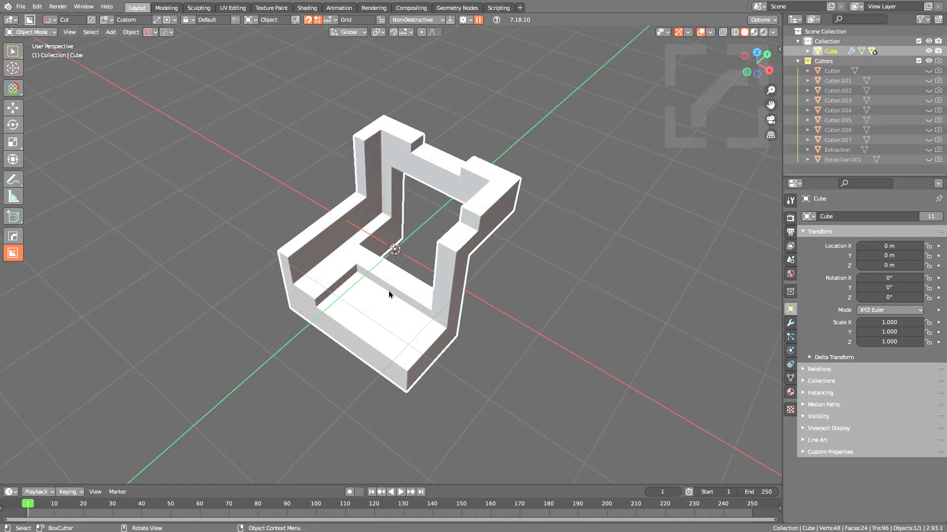
key("ctrl")
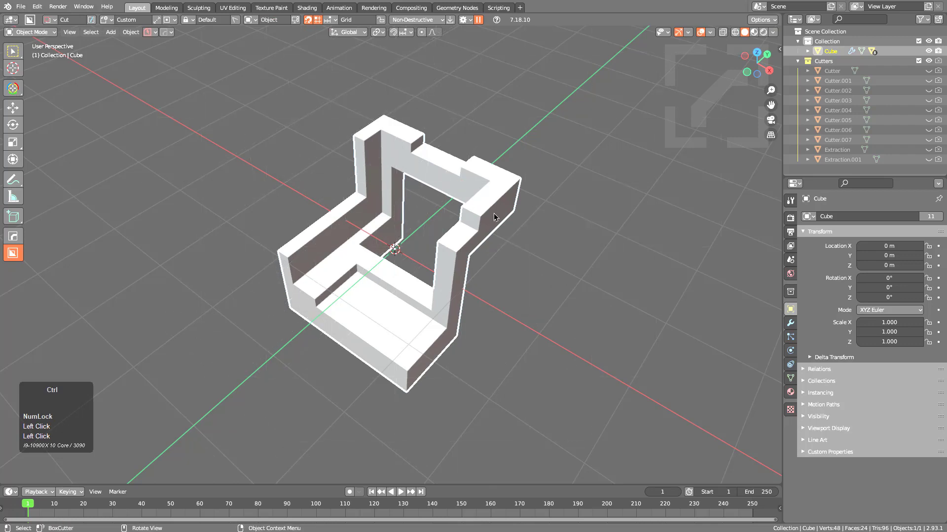
left_click(328, 19)
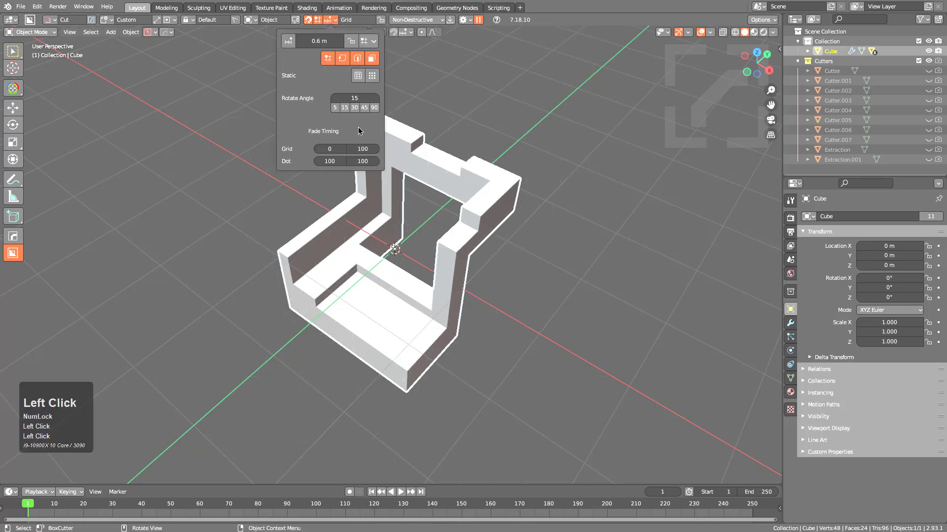
type("20")
key("Tab")
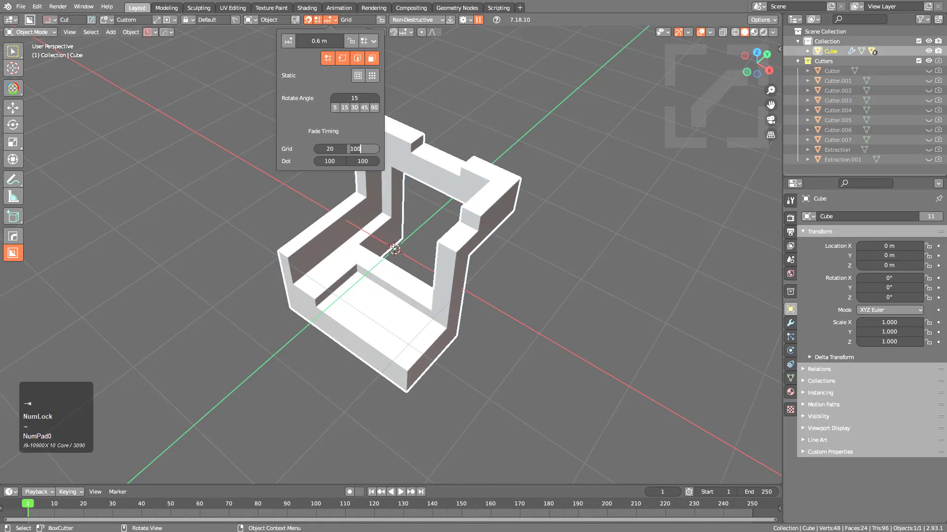
type("0")
key("KP_Enter")
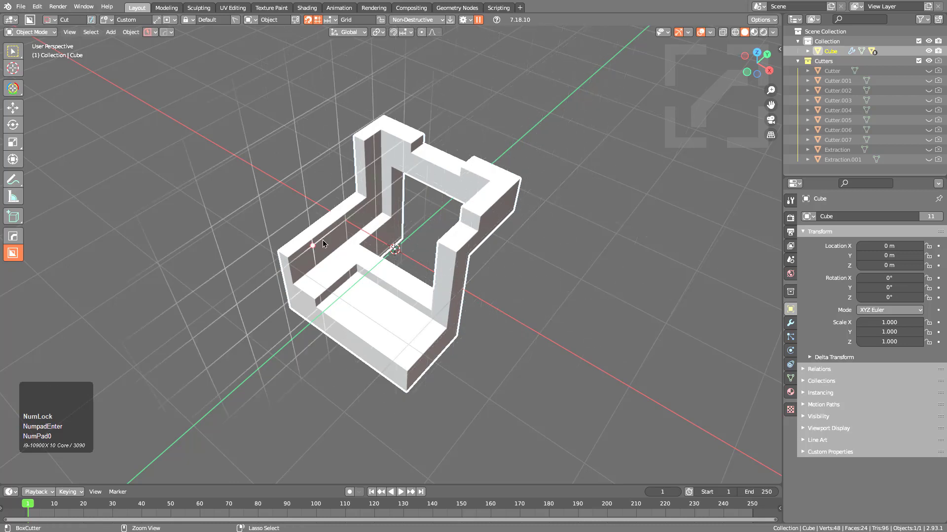
key("ctrl")
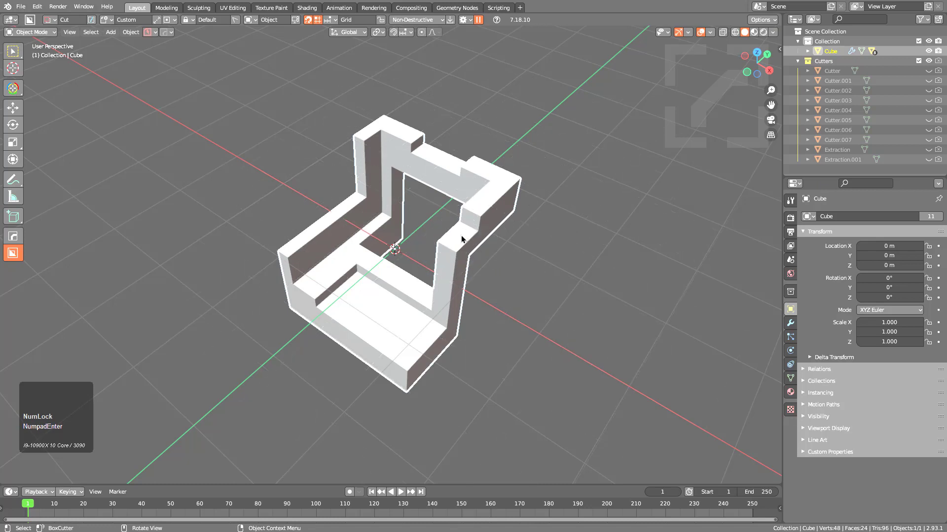
Step: Switch snapping from grid to dots and set the dot fade-out time to 600
left_click(328, 21)
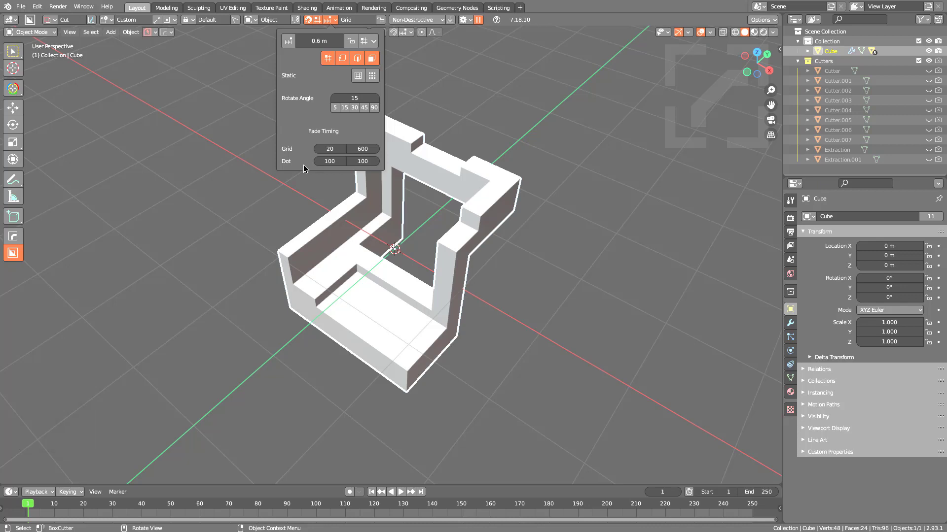
left_click(317, 19)
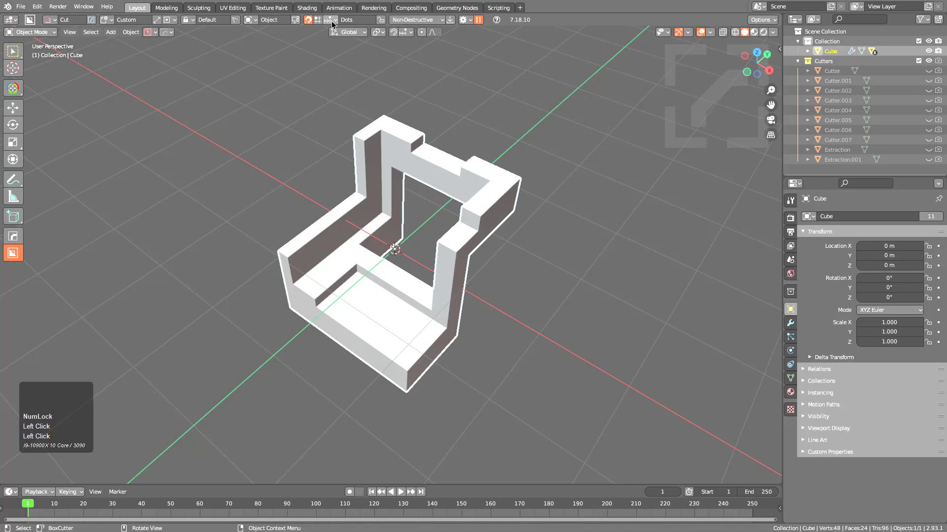
left_click(328, 21)
left_click(361, 132)
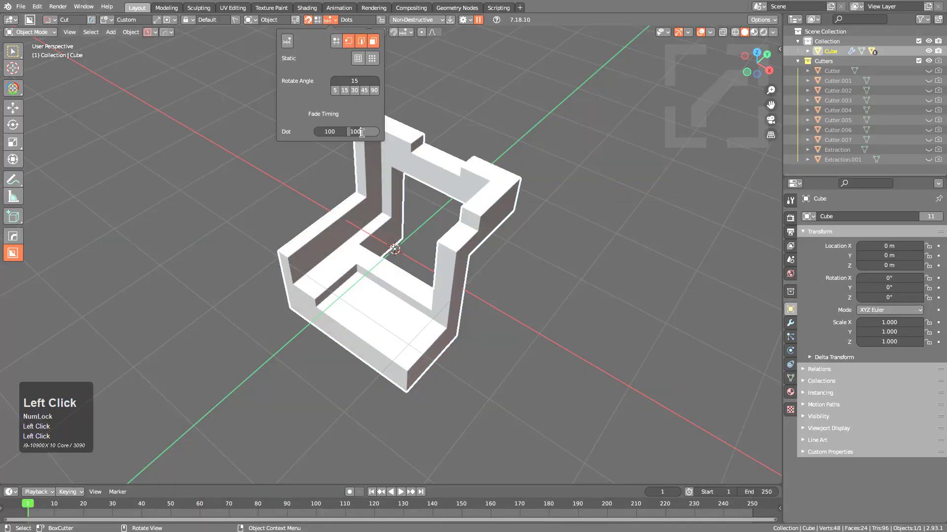
type("600")
key("KP_Enter")
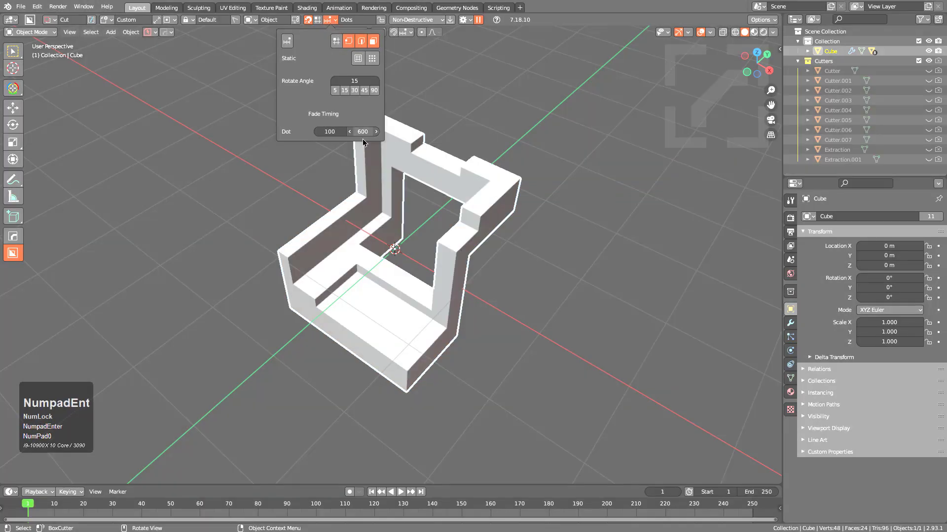
Step: Preview the fading snap dots on the front face, floor, side wall and back wall notch of the carved cube
middle_click_drag(314, 349, 331, 336)
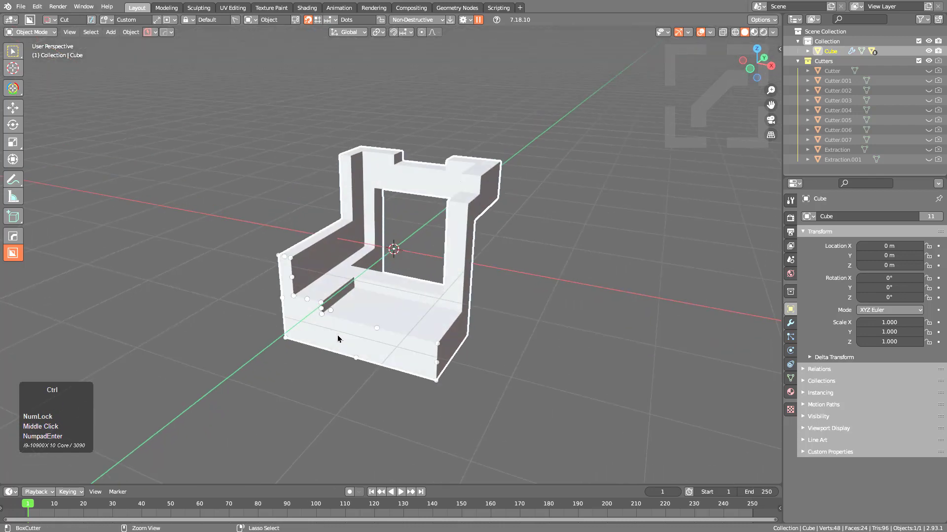
key("ctrl")
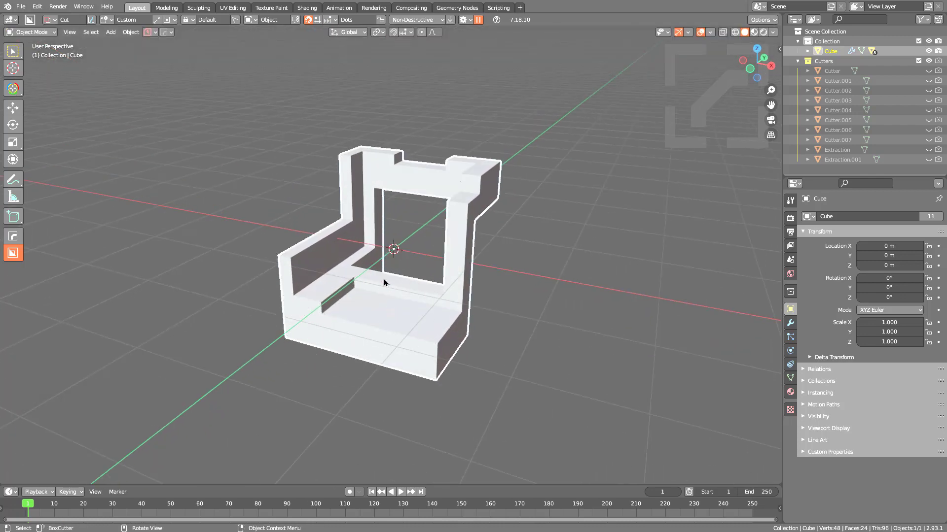
middle_click_drag(503, 221, 464, 234)
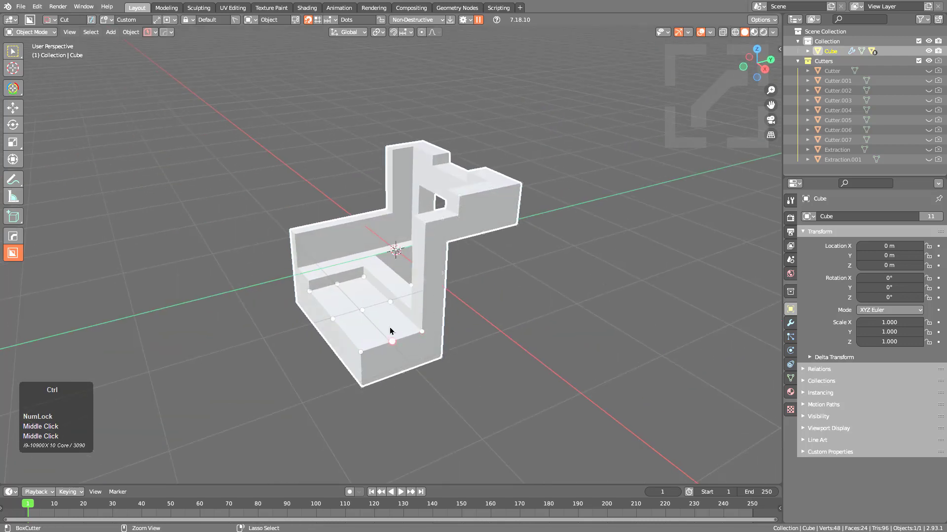
key("ctrl")
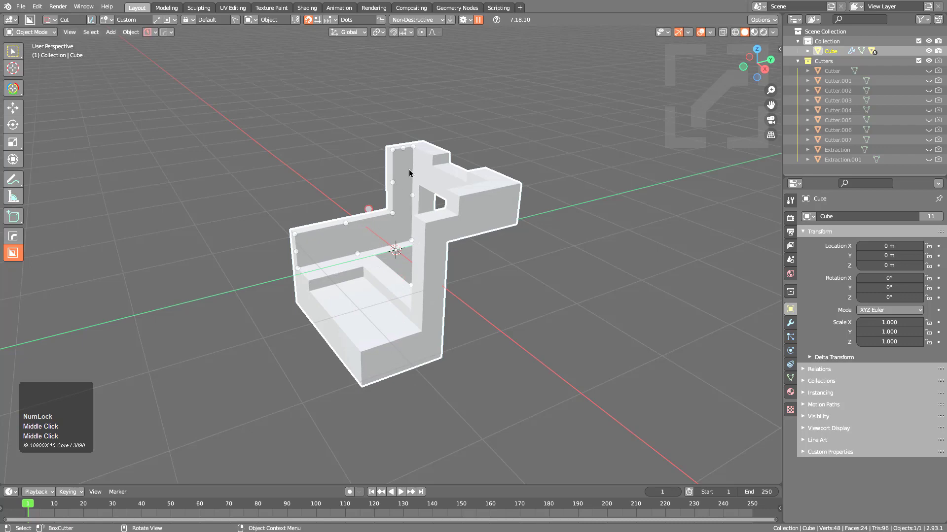
middle_click_drag(423, 165, 447, 185)
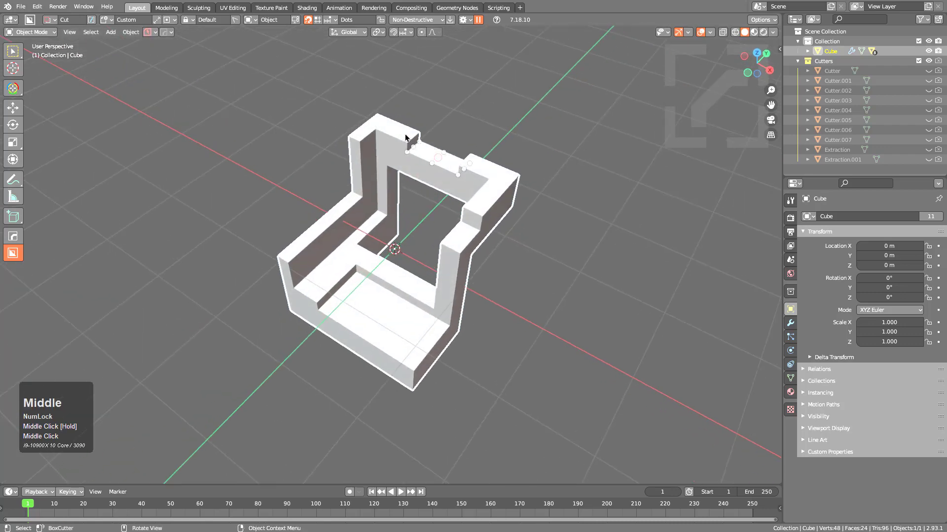
key("shift")
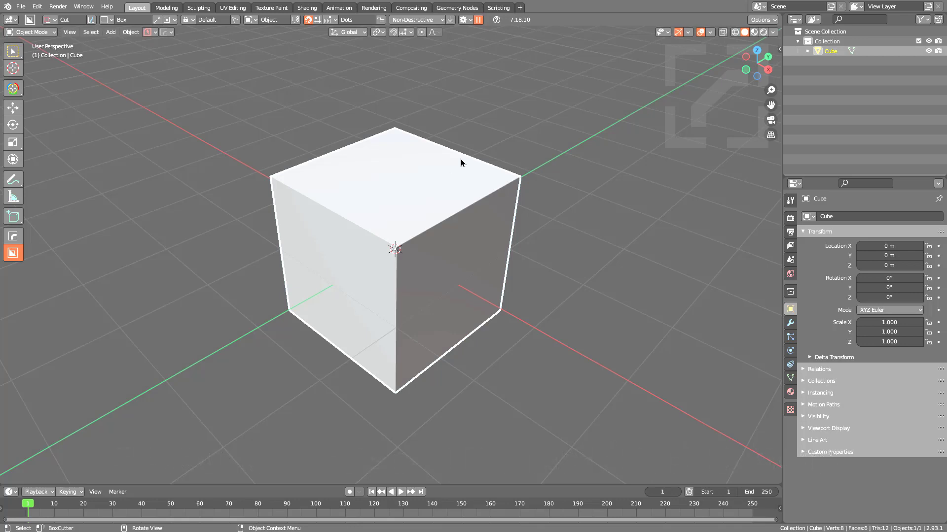
Step: Set BoxCutter's Fade Out to 123
left_click(463, 19)
left_click(495, 228)
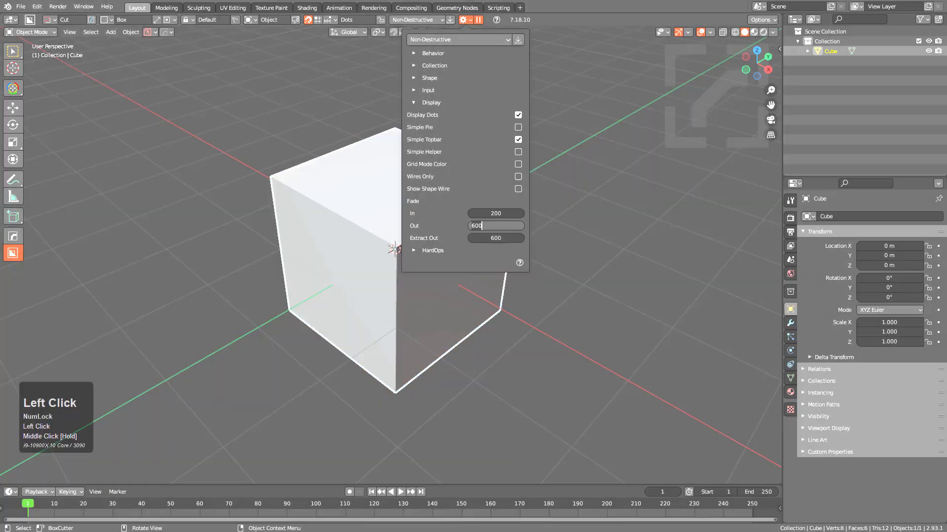
type("123")
key("Return")
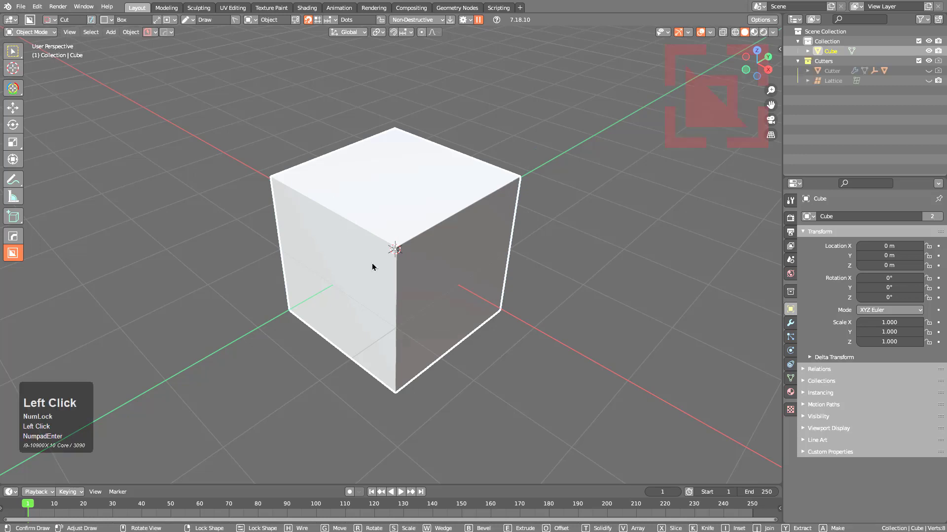
Step: Cut a box notch along the cube's upper front edge, then further boxes through the adjacent side face and the top's outer corner
mouse_move(374, 262)
left_mouse_down()
mouse_move(398, 301)
mouse_move(421, 289)
left_mouse_up()
left_click(421, 285)
left_click_drag(434, 239, 405, 314)
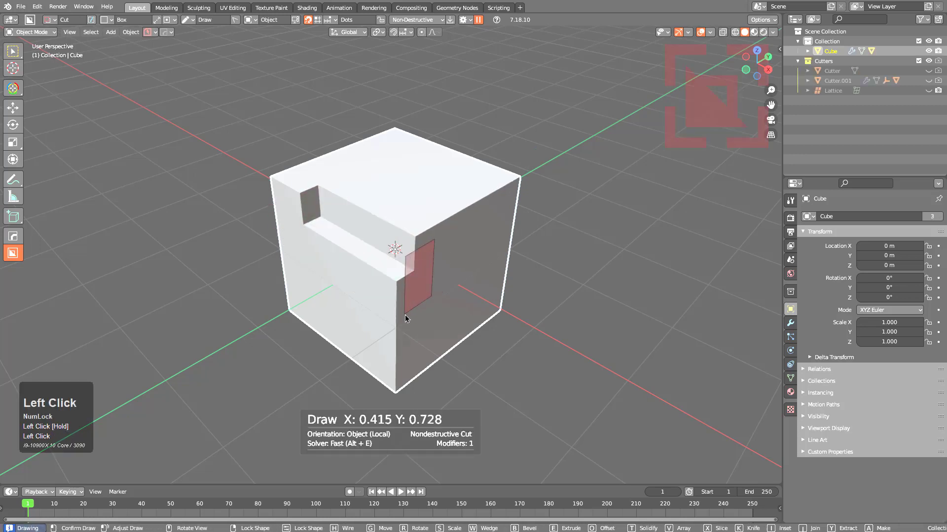
left_click(461, 270)
left_click_drag(465, 267, 541, 317)
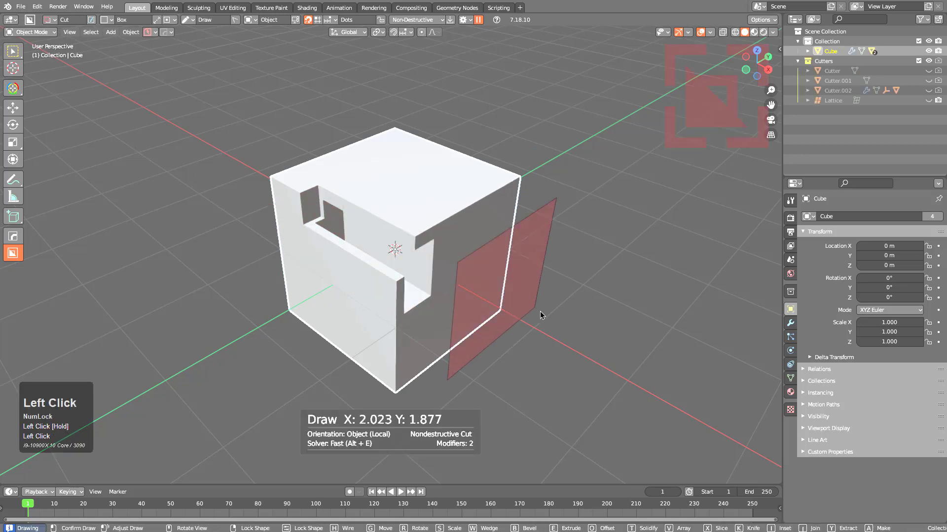
left_click(514, 300)
mouse_move(460, 242)
left_mouse_down()
mouse_move(539, 163)
mouse_move(528, 159)
left_mouse_up()
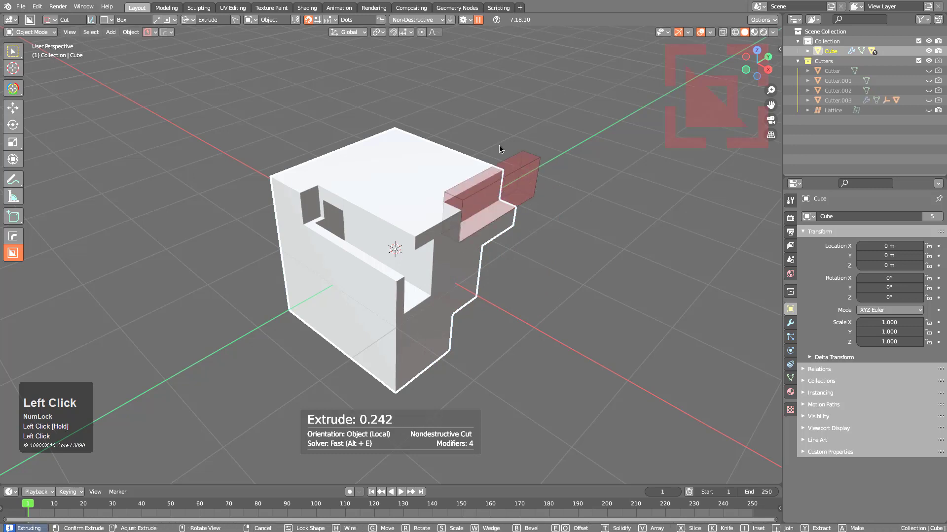
left_click(439, 194)
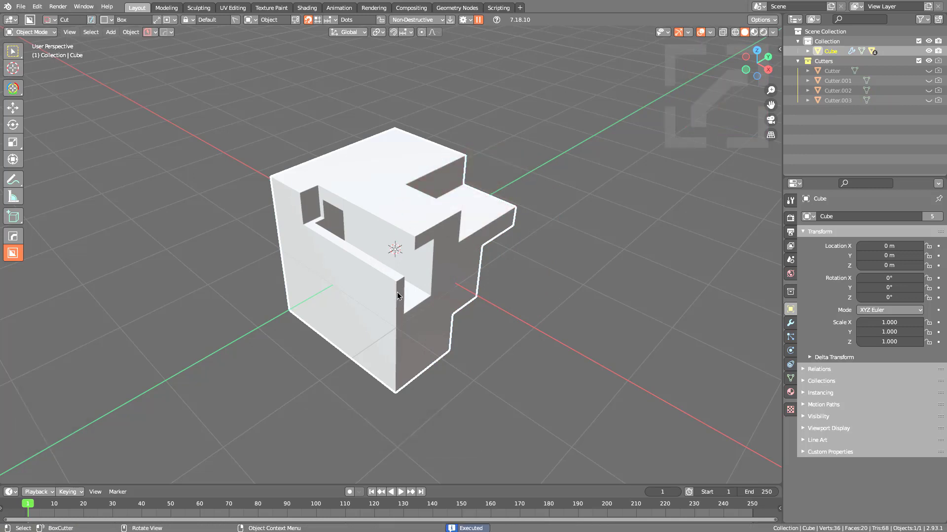
Step: Set BoxCutter's audio device to OpenAL
left_click(468, 23)
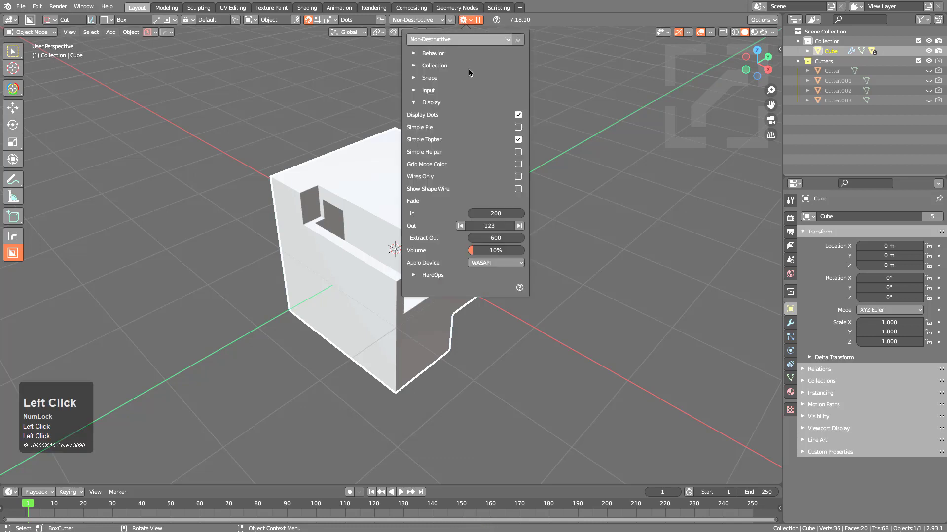
left_click(497, 263)
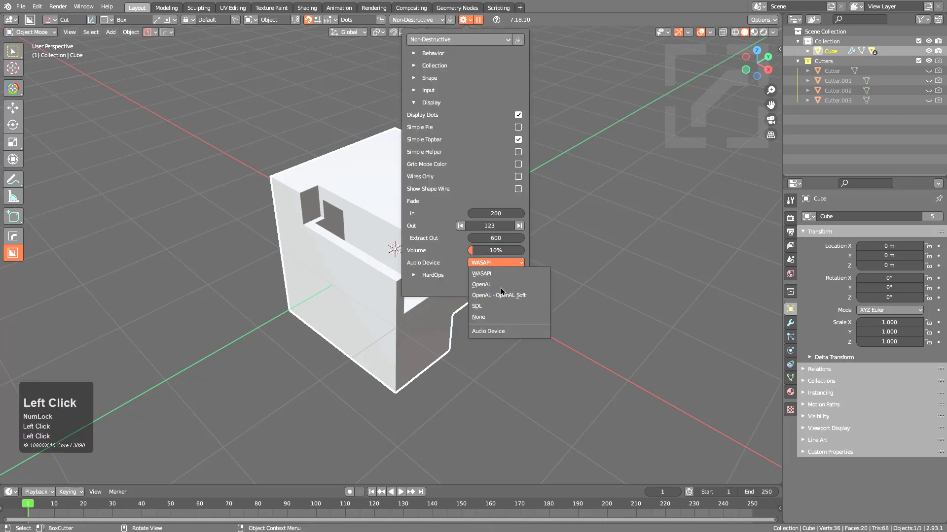
left_click(501, 289)
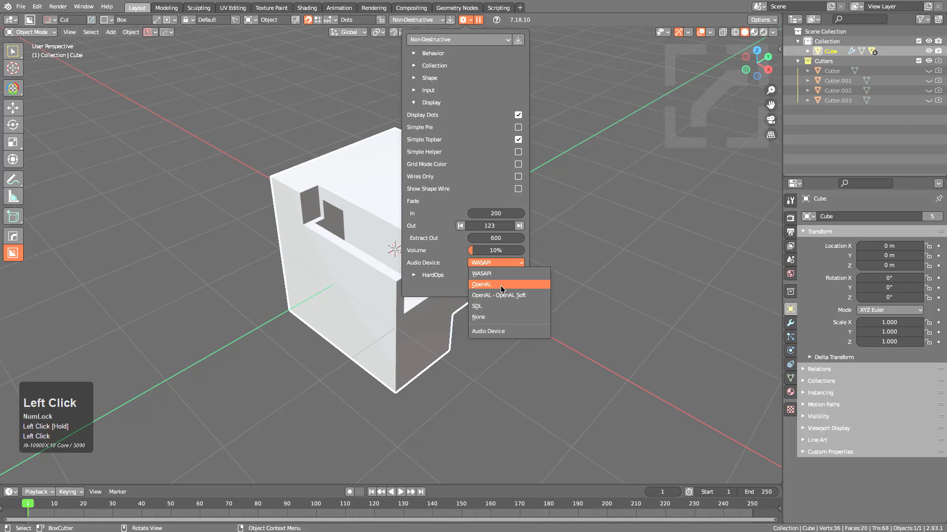
Step: Cut four more boxes, about 0.323 and 0.590 deep into the top, and about 0.220 and 0.289 deep around the front corner
left_click_drag(403, 165, 413, 228)
left_click(385, 252)
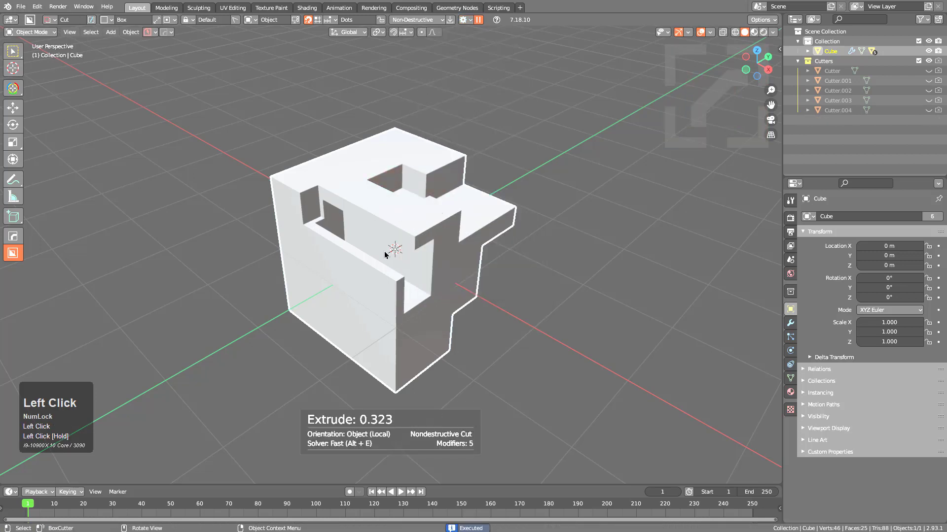
left_click_drag(376, 200, 374, 224)
left_click(369, 247)
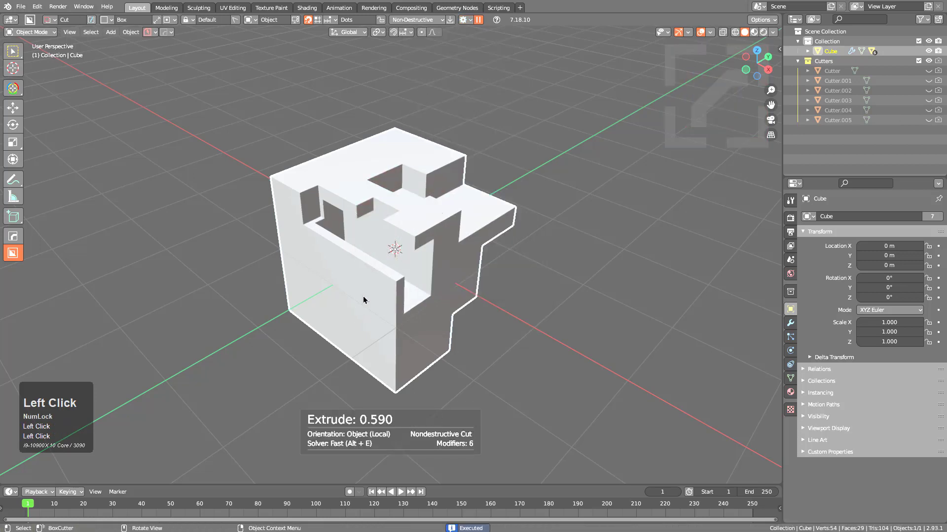
left_click_drag(363, 300, 404, 240)
left_click(430, 269)
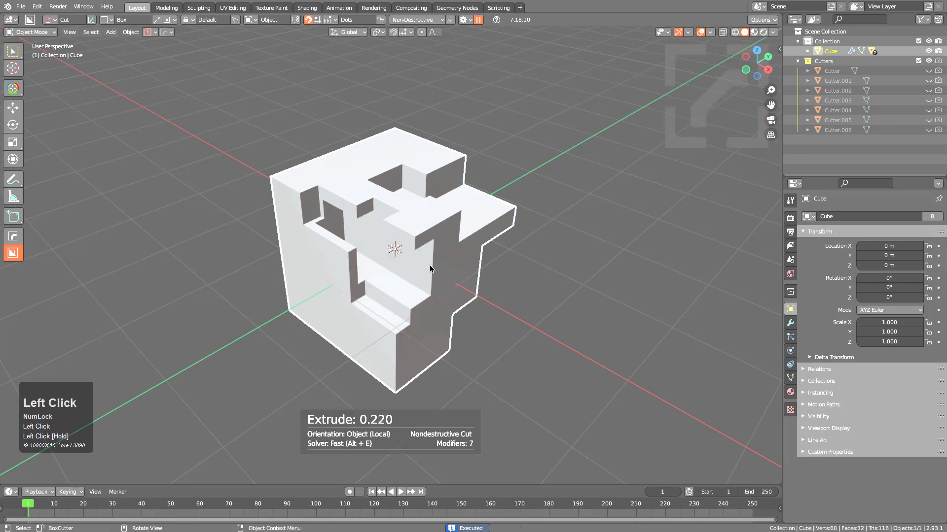
mouse_move(442, 335)
left_mouse_down()
mouse_move(397, 244)
mouse_move(379, 276)
left_mouse_up()
left_click(380, 276)
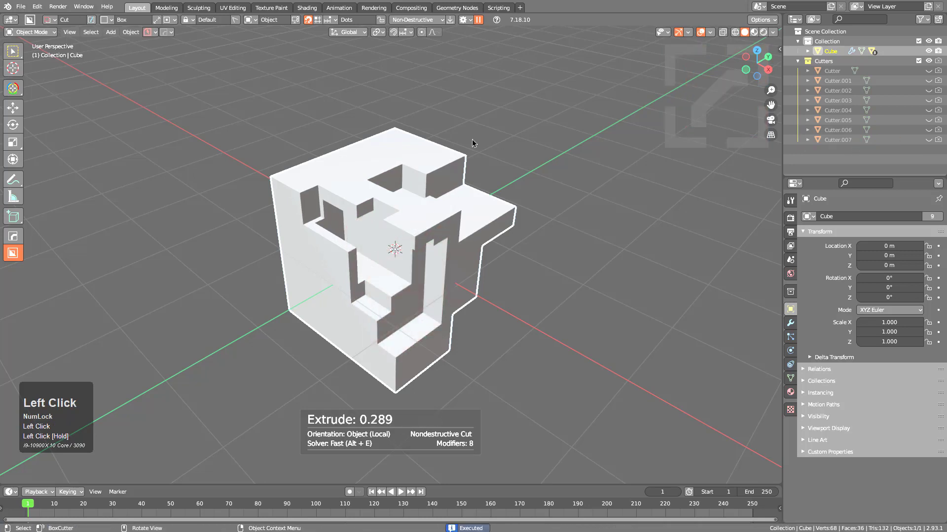
Step: Cut a large box into the cube's top and a smaller box about 1.156 deep at its near corner
left_click(472, 20)
mouse_move(390, 138)
left_mouse_down()
mouse_move(340, 187)
mouse_move(385, 202)
mouse_move(408, 327)
left_mouse_up()
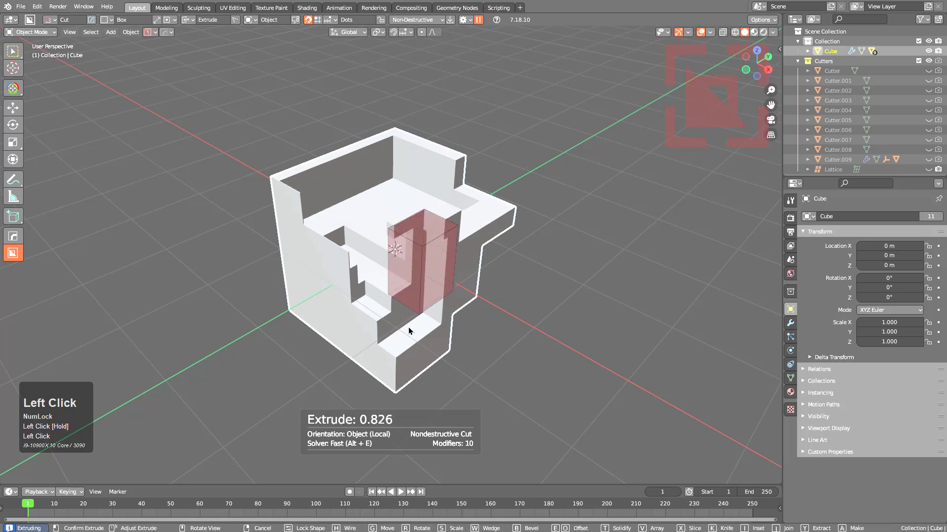
left_click(408, 327)
Step: Set BoxCutter's Fade Out to 151 and cut two boxes into the cube's front side face, the second about 0.602 deep
left_click(467, 20)
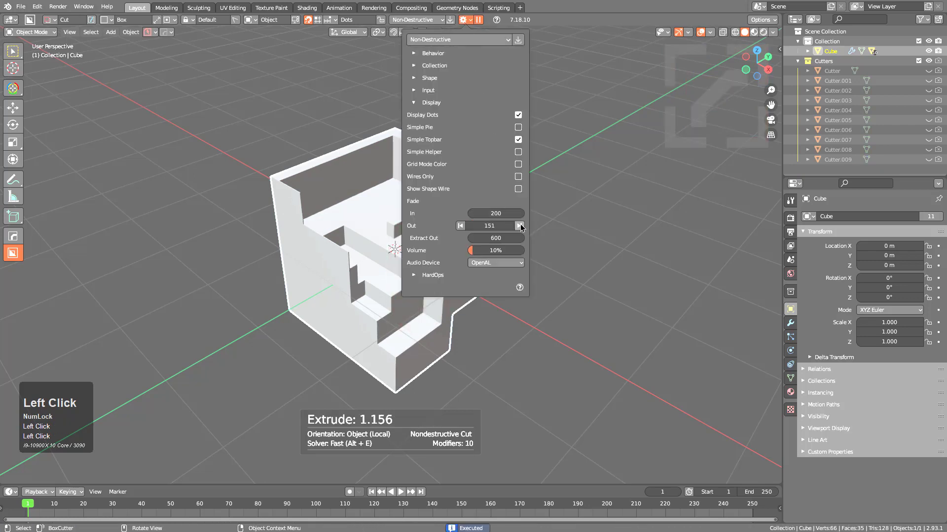
left_click_drag(338, 332, 419, 209)
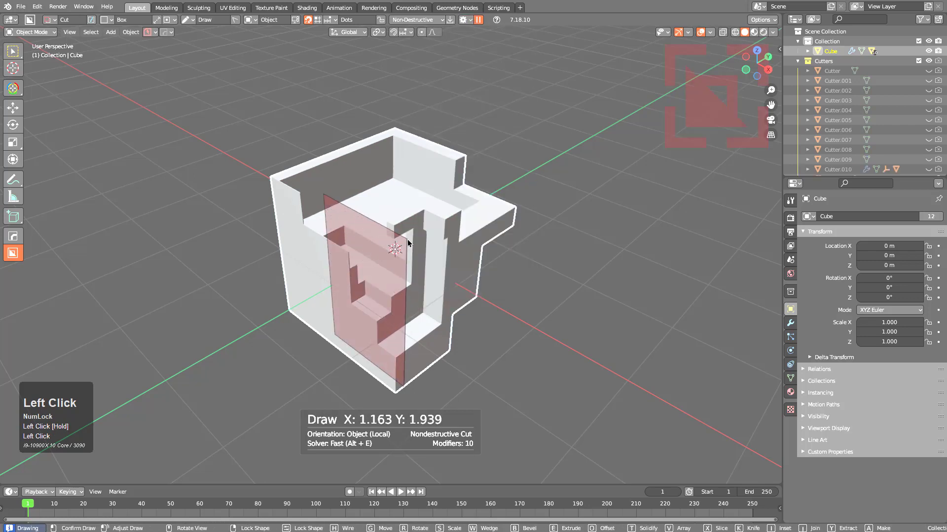
left_click(470, 203)
mouse_move(319, 287)
left_mouse_down()
mouse_move(375, 207)
mouse_move(405, 200)
left_mouse_up()
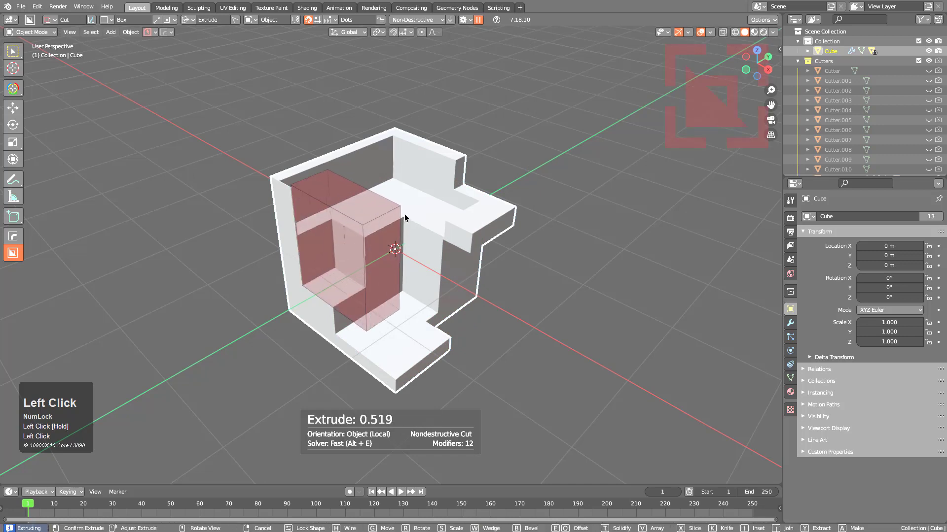
left_click(459, 195)
Step: Cut boxes into the inner ledge's corner, the upper outer arm and the near edge of the base plate
left_click(467, 22)
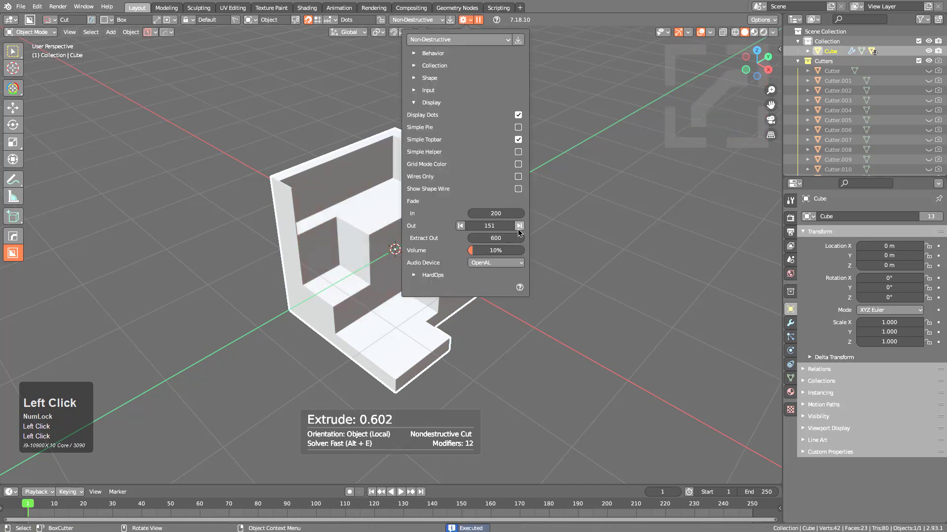
left_click_drag(379, 222, 390, 261)
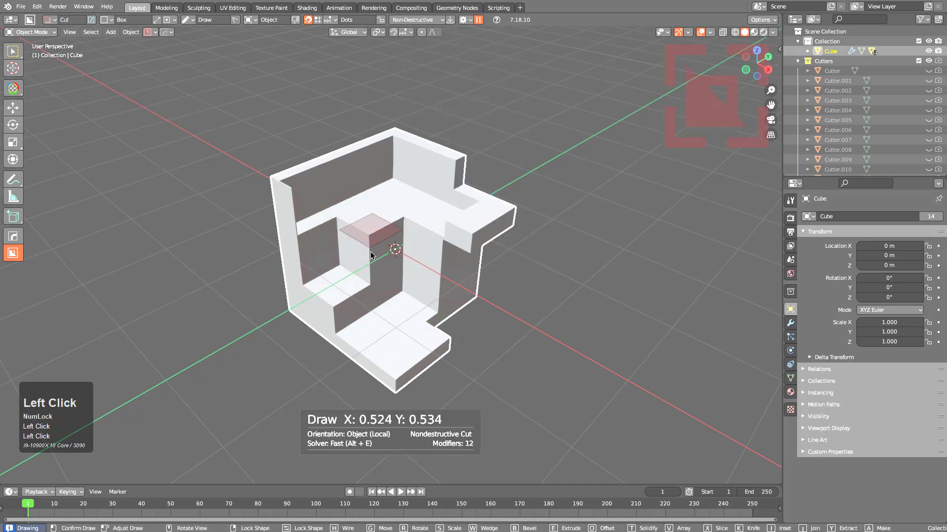
left_click(472, 247)
left_click_drag(481, 213, 512, 234)
left_click(418, 336)
left_click_drag(418, 335, 412, 384)
left_click(409, 422)
Step: Set BoxCutter's Fade Out to 333 and cut a narrow box slot through the base plate
left_click(463, 19)
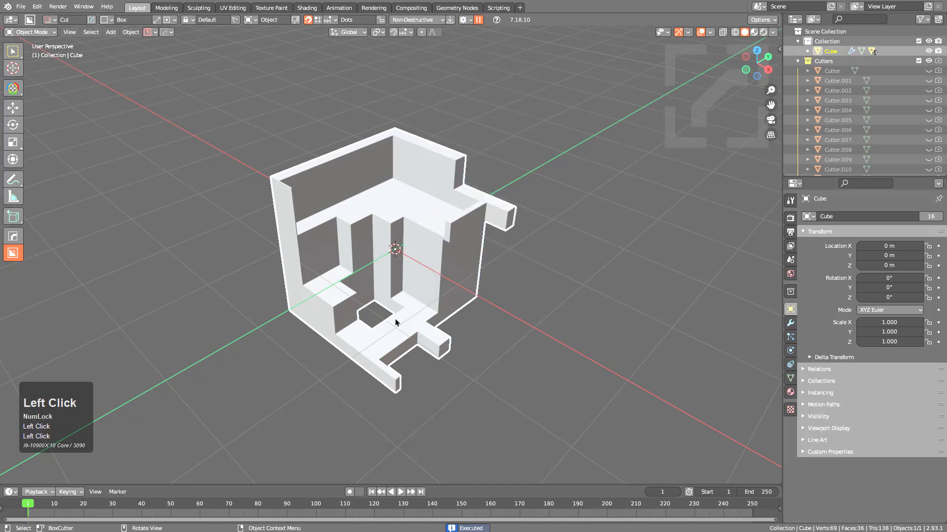
left_click_drag(365, 325, 371, 353)
left_click(371, 353)
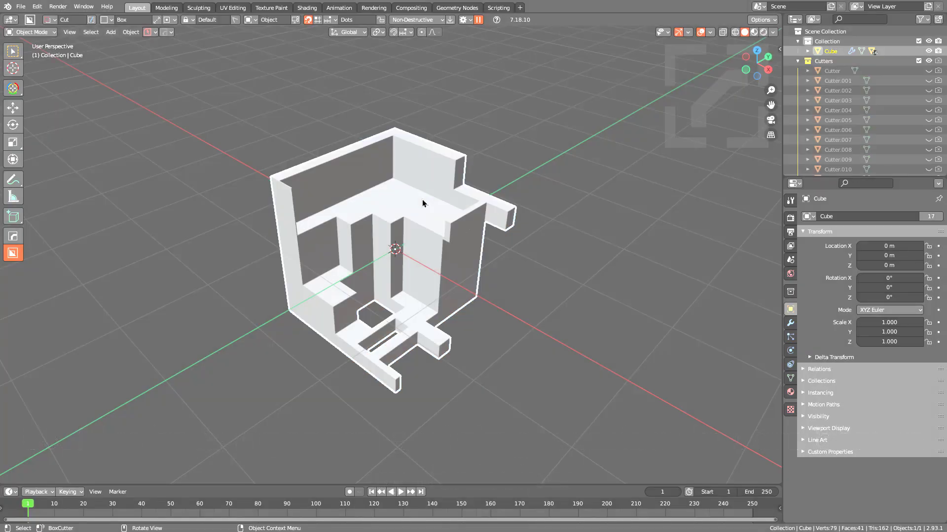
Step: Enable Simple Pie in BoxCutter's display settings, checking its pie menu before and after the change
key("d")
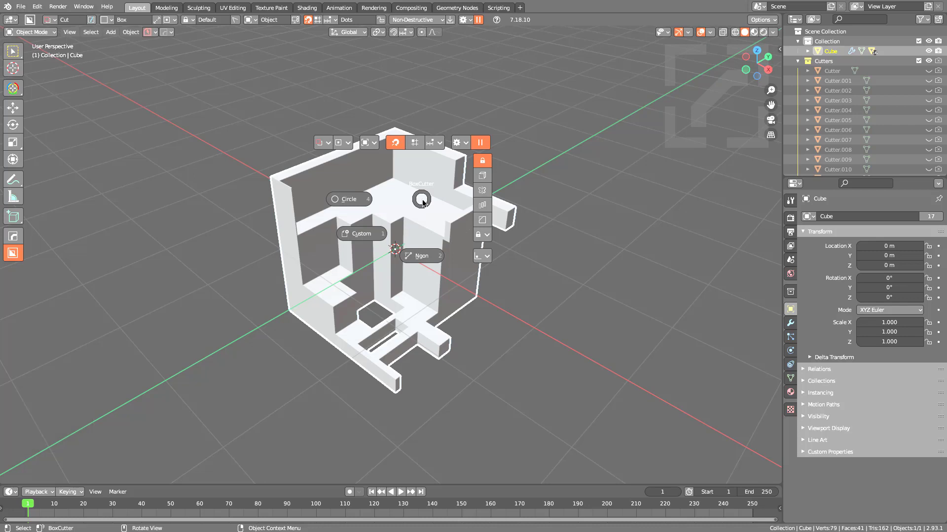
right_click(423, 202)
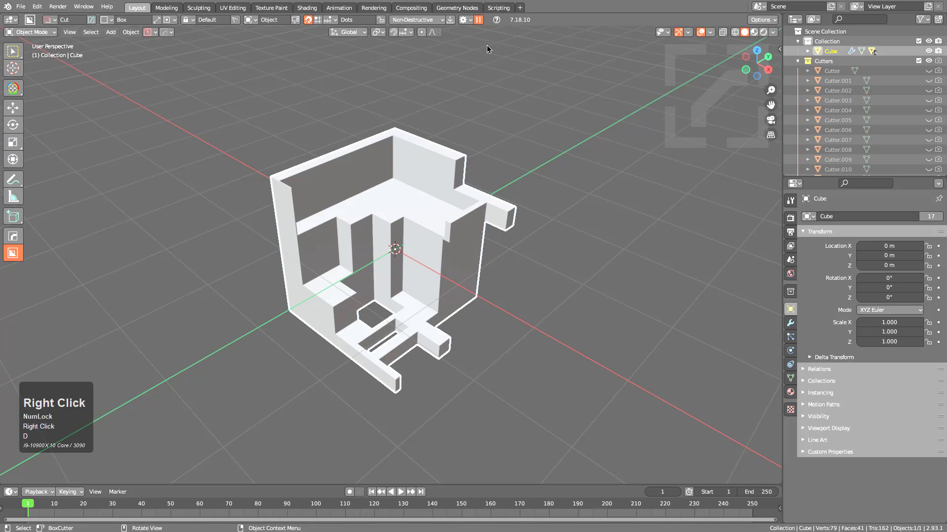
left_click(466, 19)
left_click(427, 90)
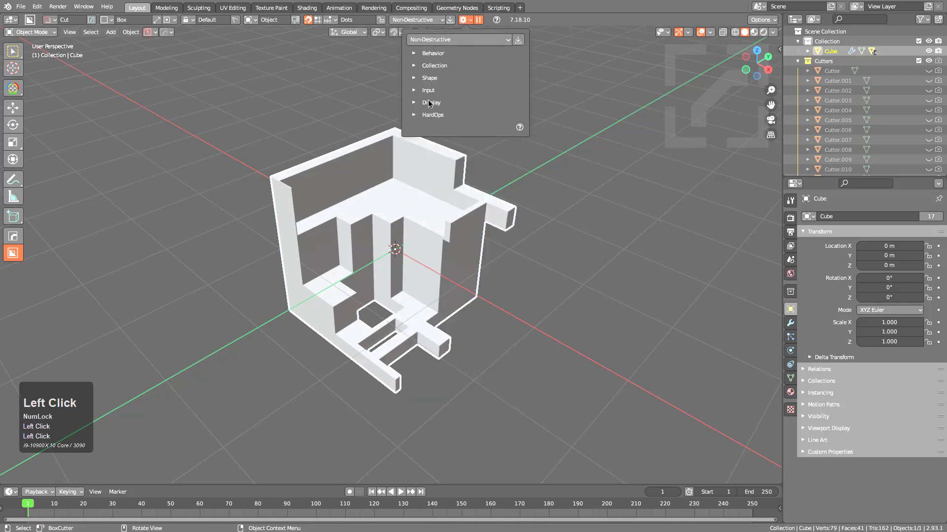
left_click(427, 102)
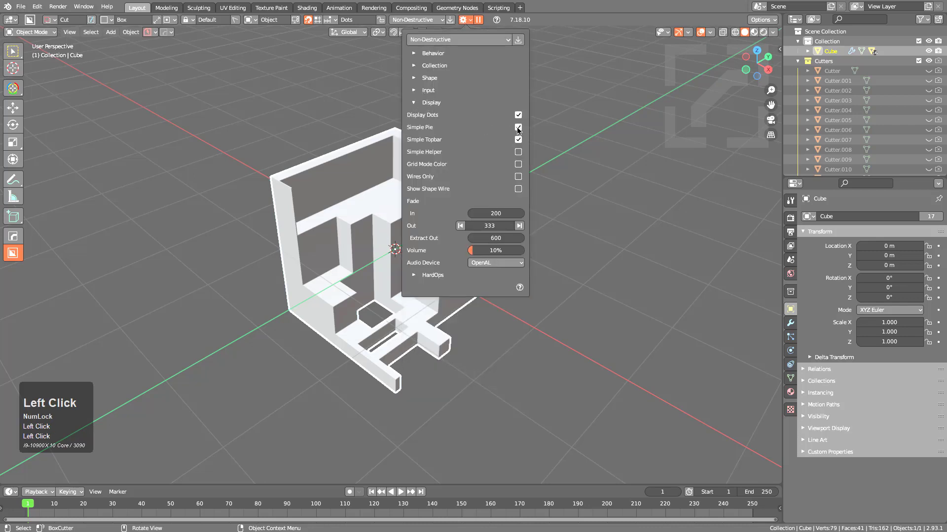
key("d")
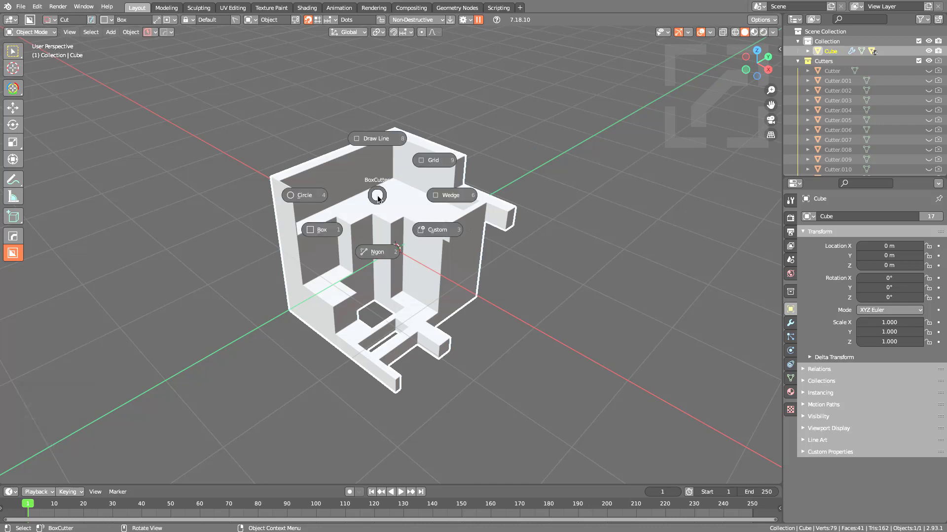
right_click(377, 199)
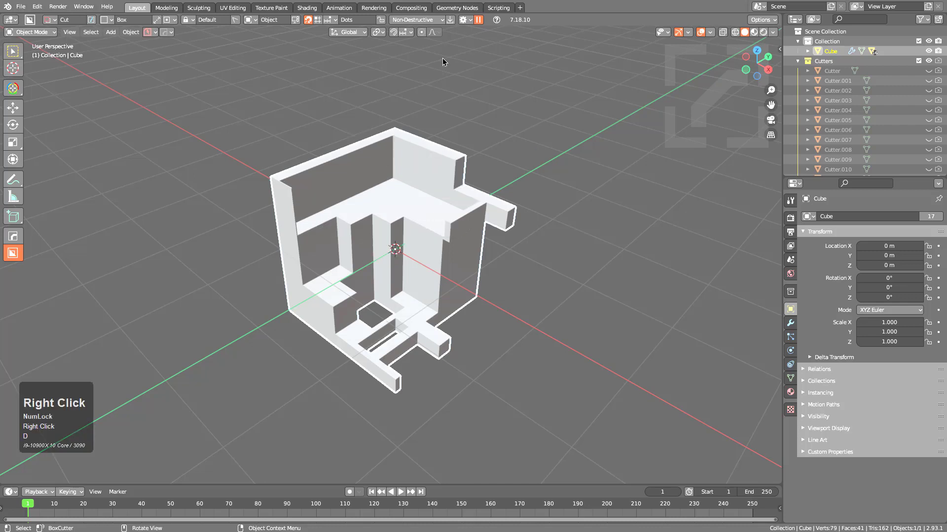
Step: Expand BoxCutter's Input settings and bring up its menu over the viewport
left_click(463, 20)
left_click(436, 102)
left_click(429, 91)
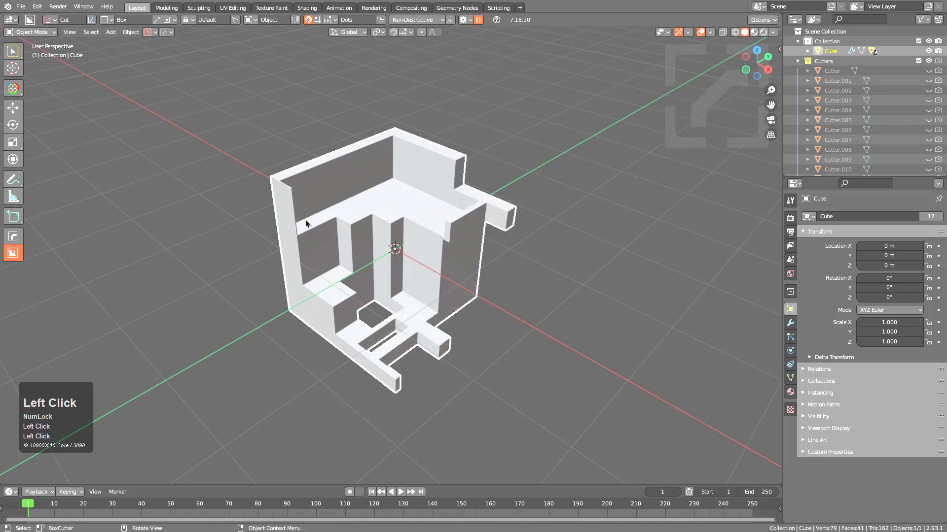
key("d")
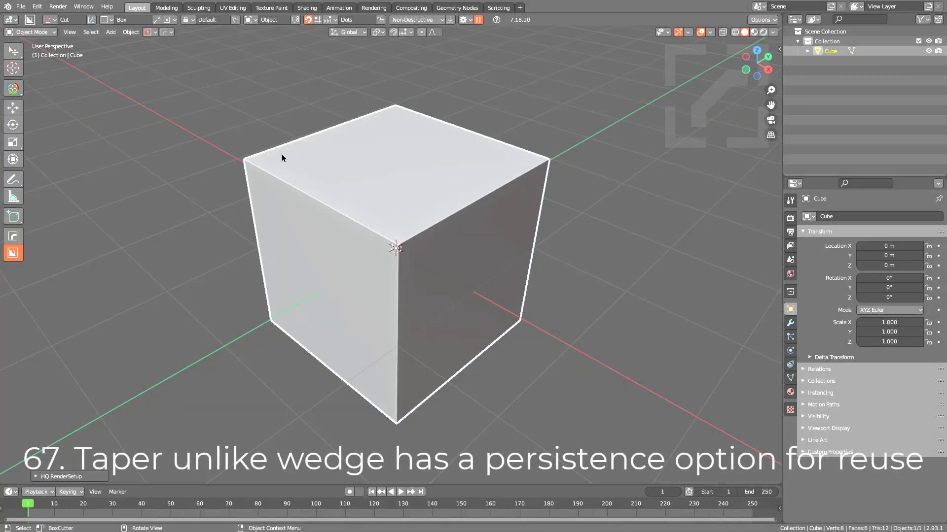
Step: Cut wedge-shaped notches along three of the new cube's top edges, starting with one about 0.481 deep
mouse_move(283, 158)
left_mouse_down()
mouse_move(364, 209)
mouse_move(365, 249)
left_mouse_up()
key("w")
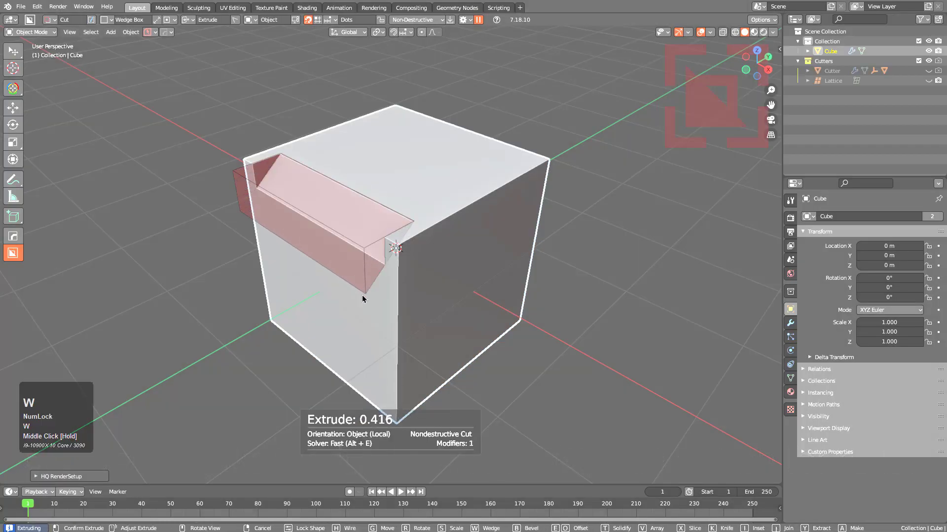
left_click(364, 297)
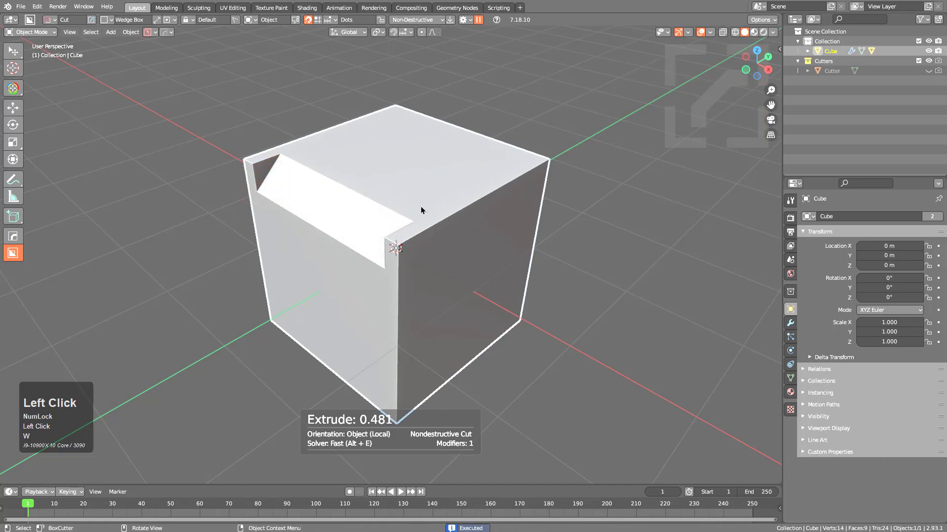
left_click_drag(421, 210, 540, 188)
left_click(546, 199)
mouse_move(545, 200)
middle_mouse_down()
mouse_move(474, 229)
mouse_move(508, 232)
middle_mouse_up()
left_click_drag(508, 231, 549, 155)
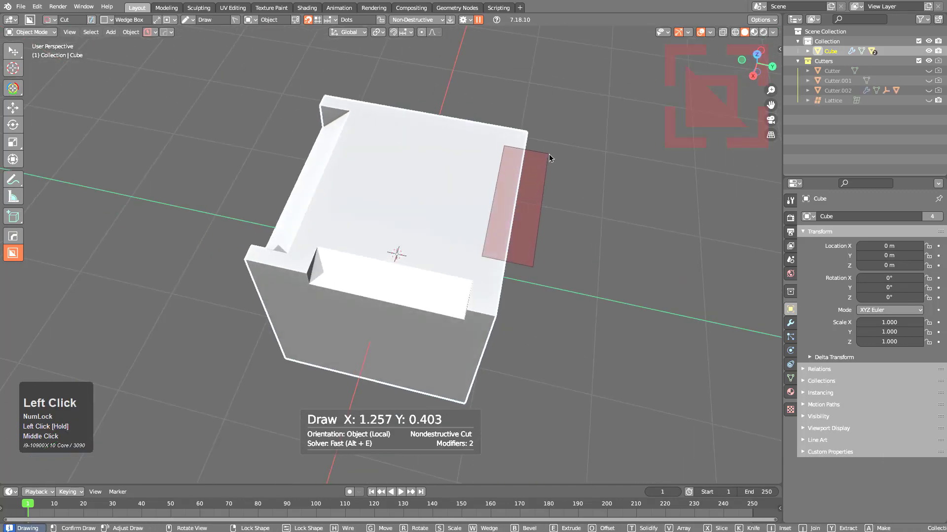
left_click(548, 191)
Step: Cut a notch about 0.242 deep along the cube's remaining top edge, switching the Wedge off to make it a plain box
mouse_move(548, 190)
middle_mouse_down()
mouse_move(474, 196)
mouse_move(380, 249)
middle_mouse_up()
left_click_drag(362, 268, 518, 234)
key("w")
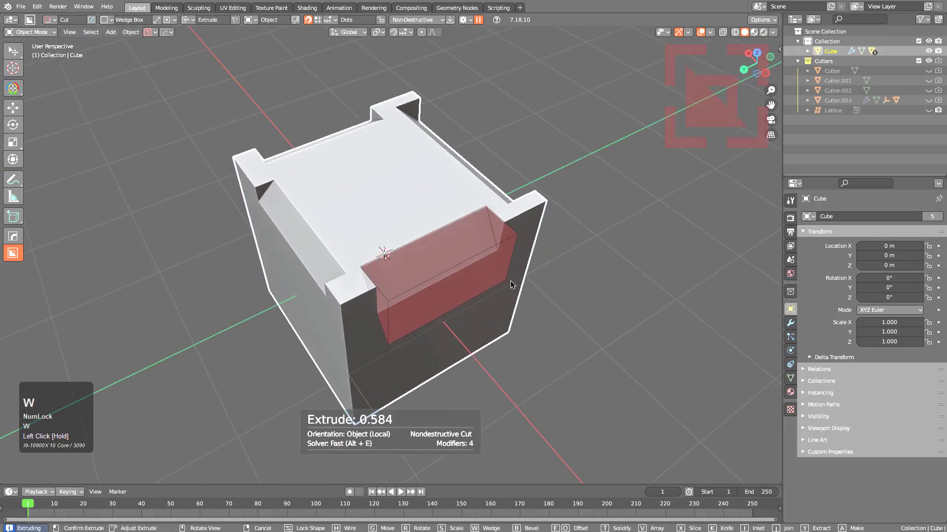
key("w")
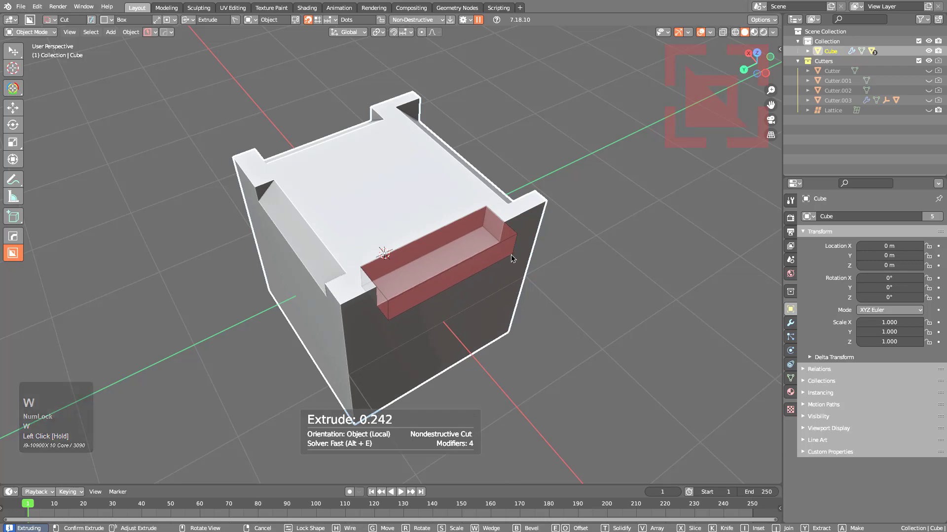
left_click(510, 254)
middle_click_drag(511, 254, 413, 199)
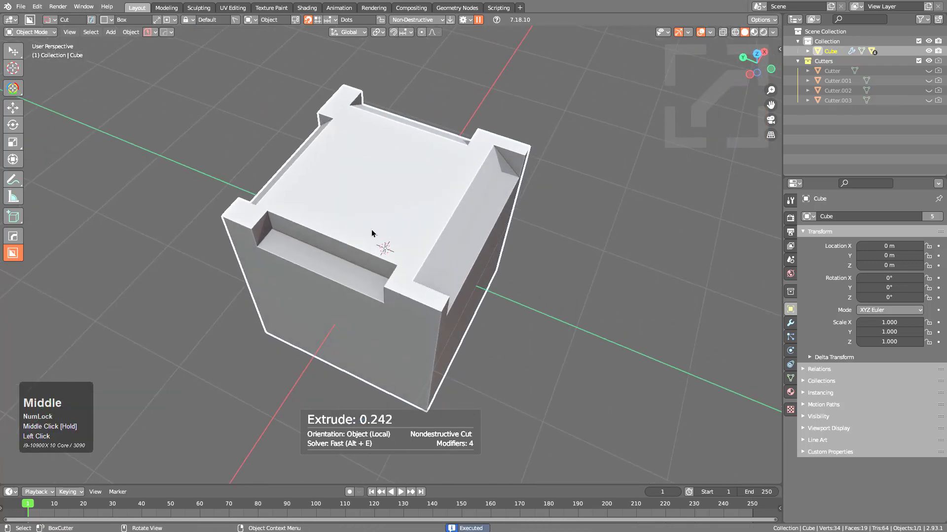
middle_click_drag(416, 261, 396, 269)
Step: Enable Taper at 0.5 and cut two boxes into the top's near corner, about 0.627 and 0.118 deep
key("d")
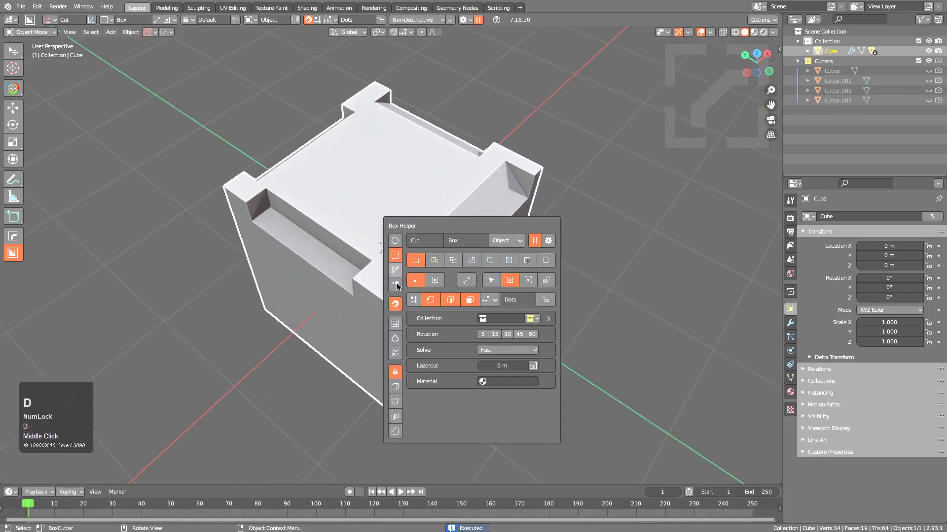
left_click(395, 353)
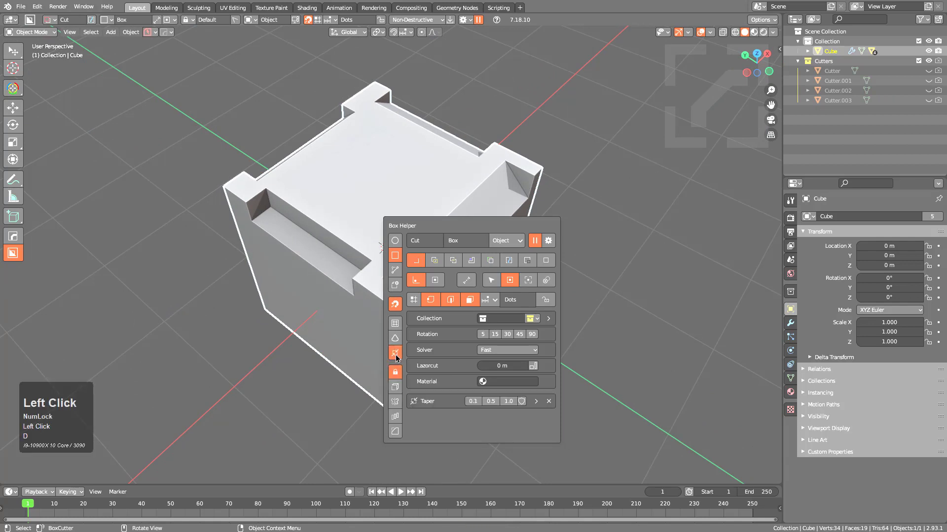
left_click(491, 402)
left_click_drag(393, 203, 401, 362)
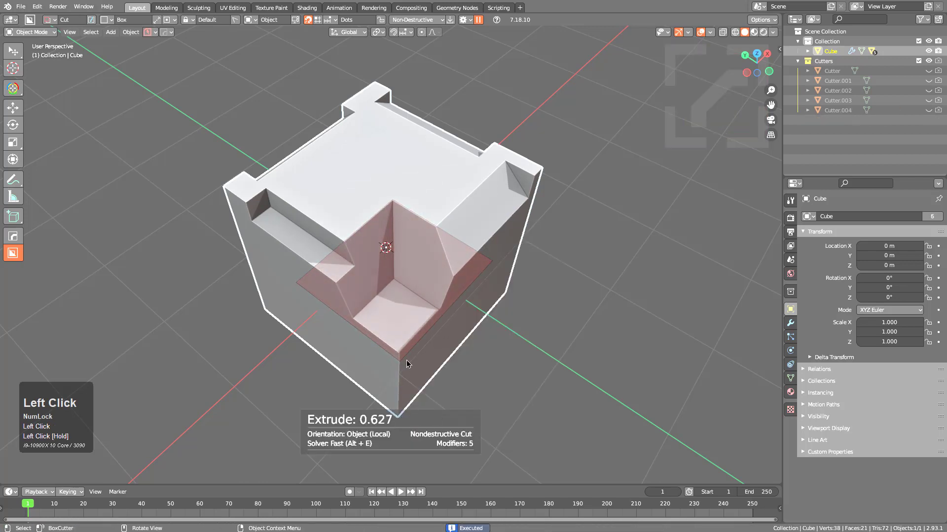
left_click(401, 390)
left_click_drag(394, 174, 397, 301)
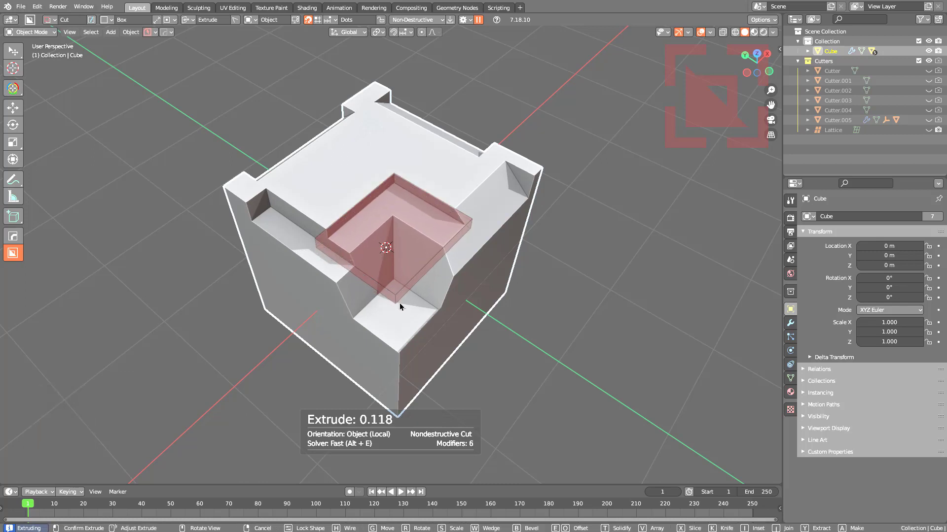
left_click(401, 305)
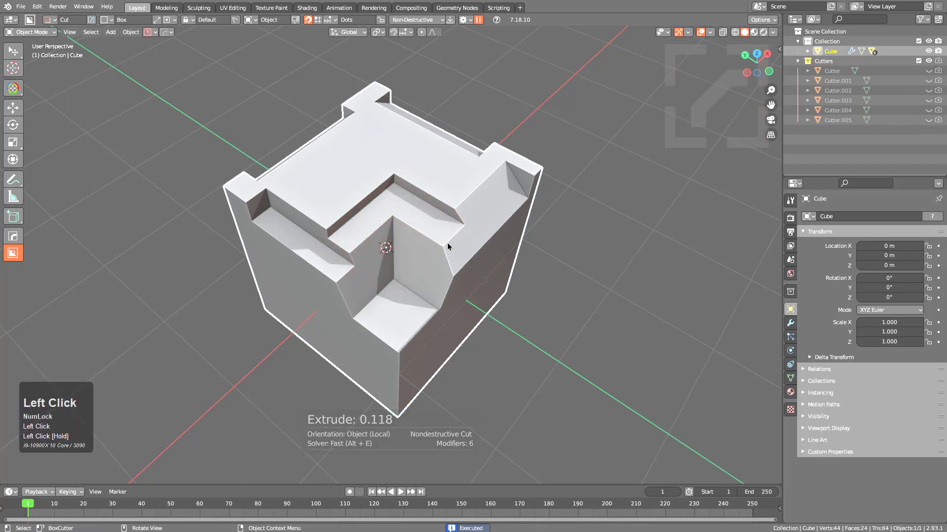
Step: Enable BoxCutter's Taper again with its persistence option turned on
key("d")
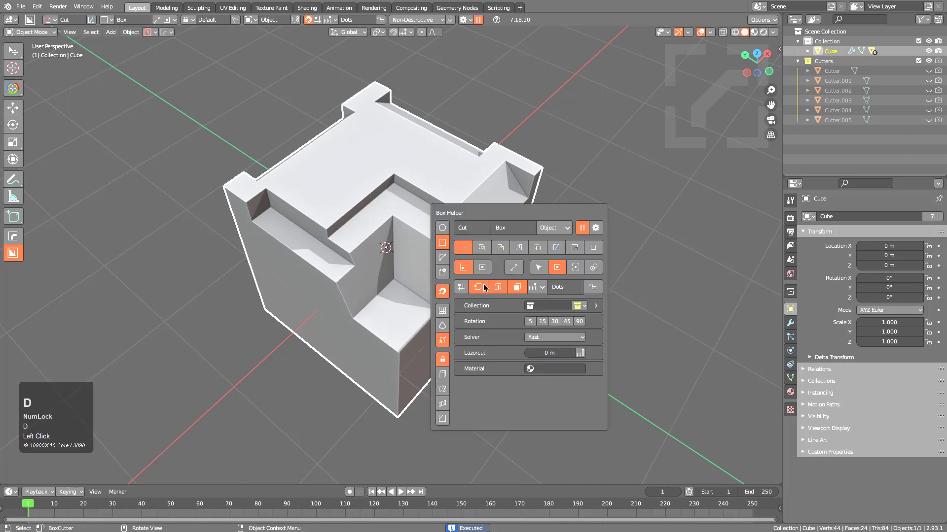
left_click(444, 345)
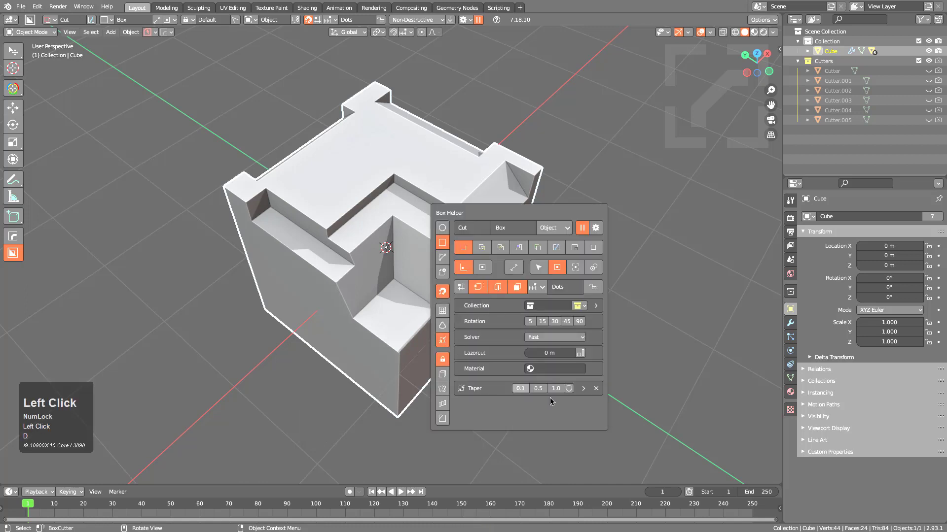
left_click(570, 393)
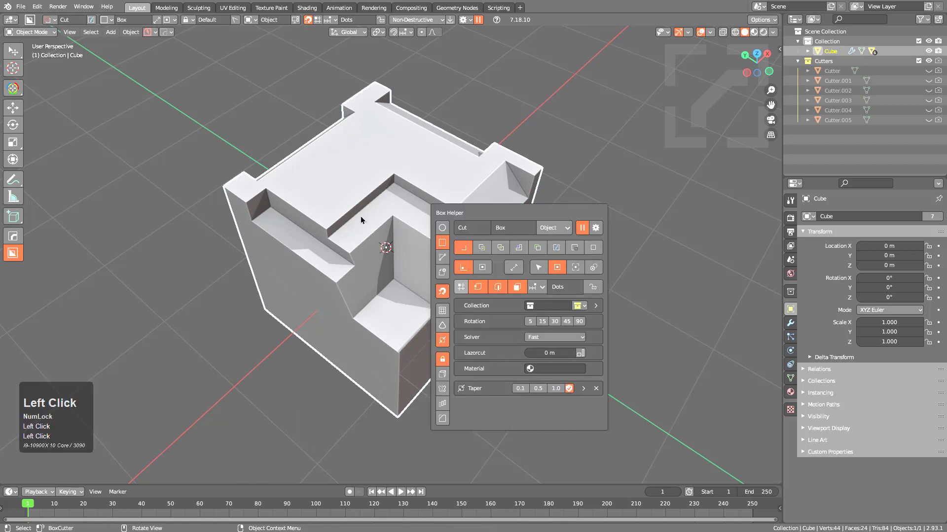
Step: Cut tapered boxes about 0.346 deep into the top's centre, another behind it, and one about 0.731 deep beside an outer notch, continuing across the top
left_click_drag(393, 149, 395, 254)
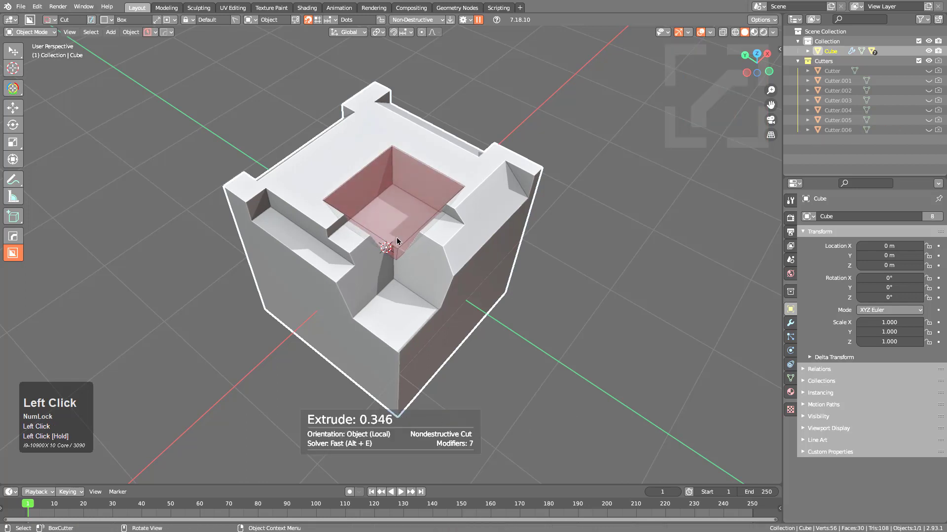
left_click(393, 238)
left_click_drag(387, 129, 384, 187)
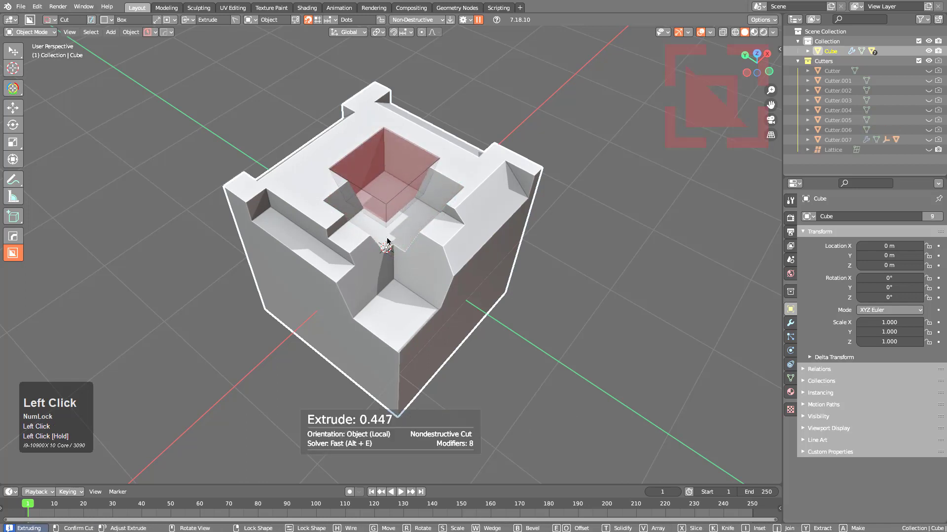
left_click(387, 207)
left_click_drag(304, 163, 291, 252)
left_click(436, 192)
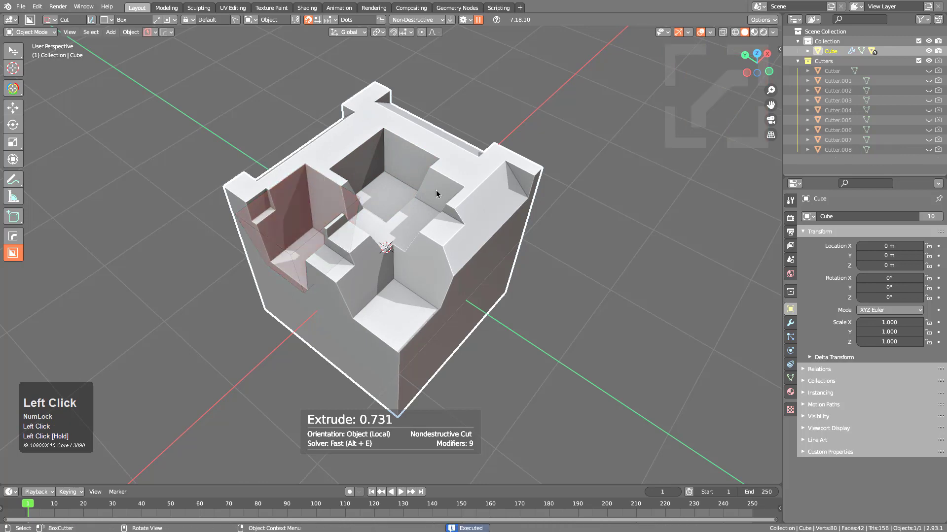
left_click_drag(456, 159, 466, 250)
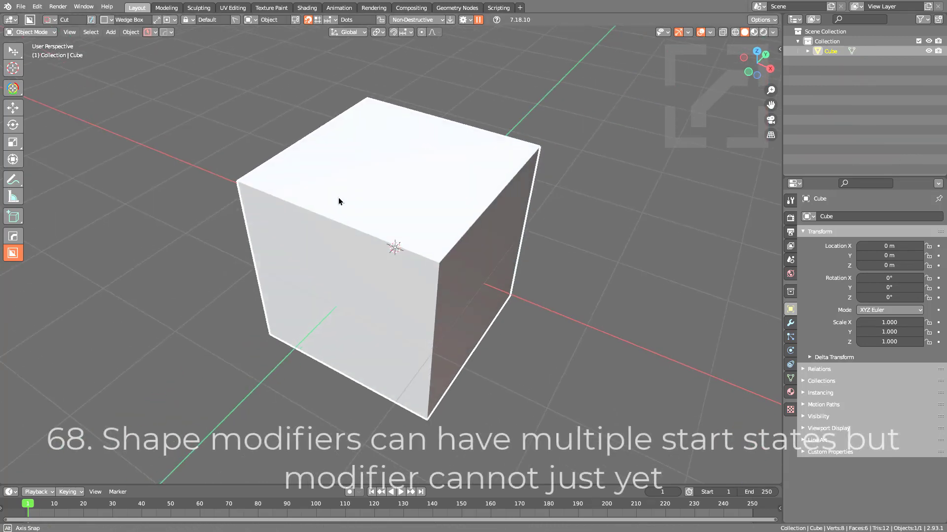
Step: Remove Wedge from BoxCutter's start settings so new cuts begin as a plain box
middle_click_drag(338, 201, 339, 204)
key("d")
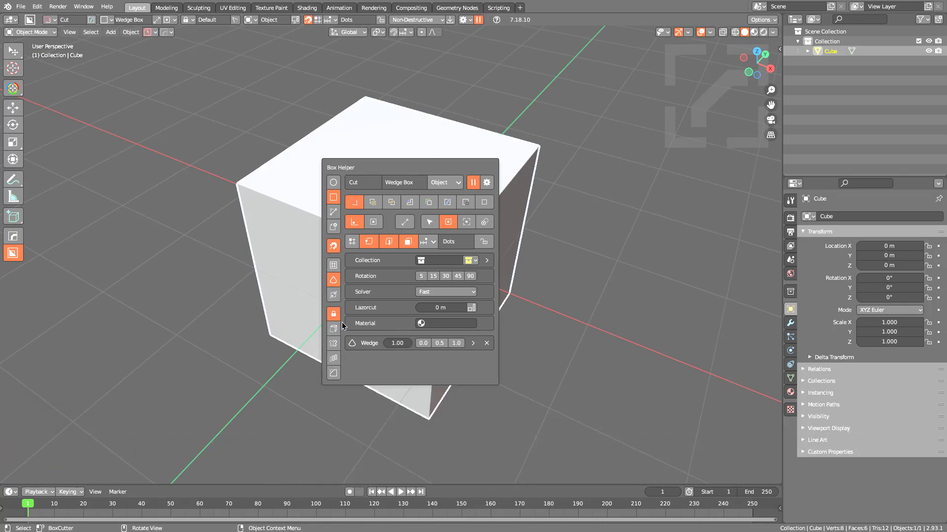
left_click(488, 344)
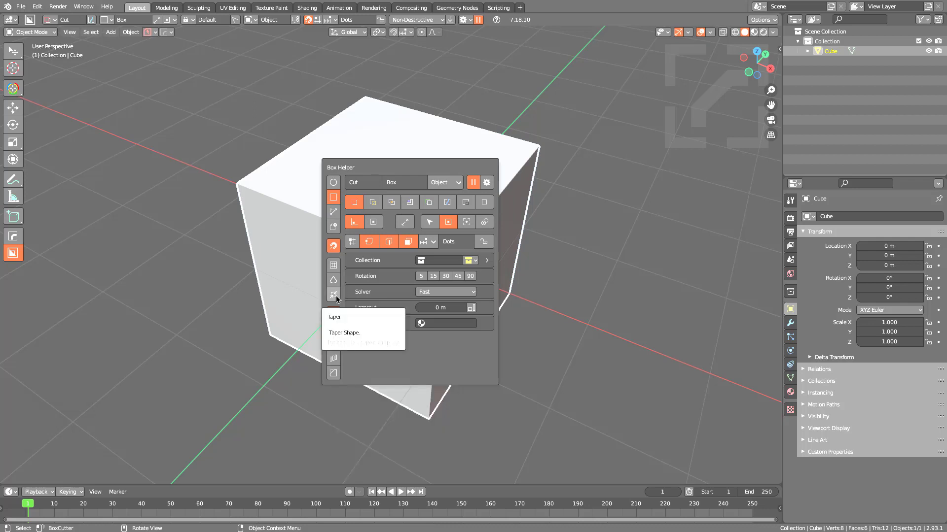
Step: Enable the Box Grid, Wedge and Taper start states together, collapse the grid options, and remove all three
left_click_drag(336, 299, 336, 268)
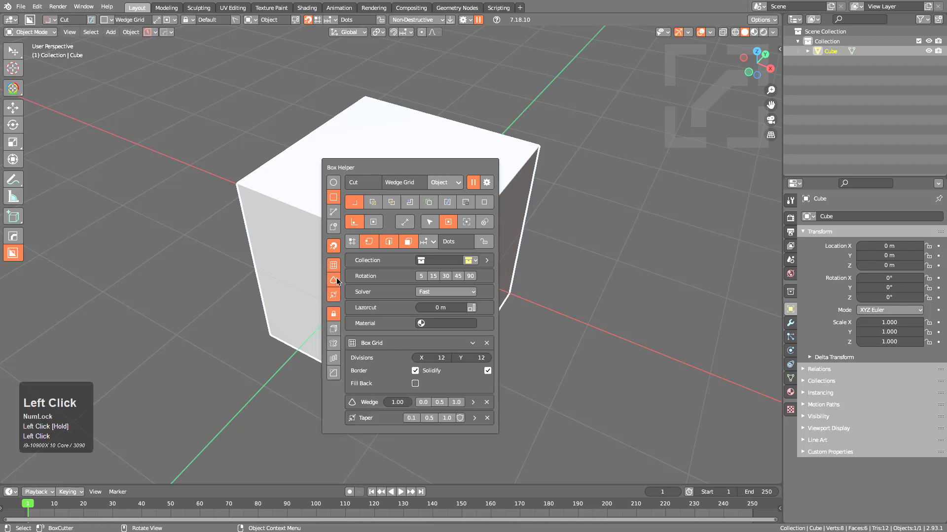
left_click(367, 345)
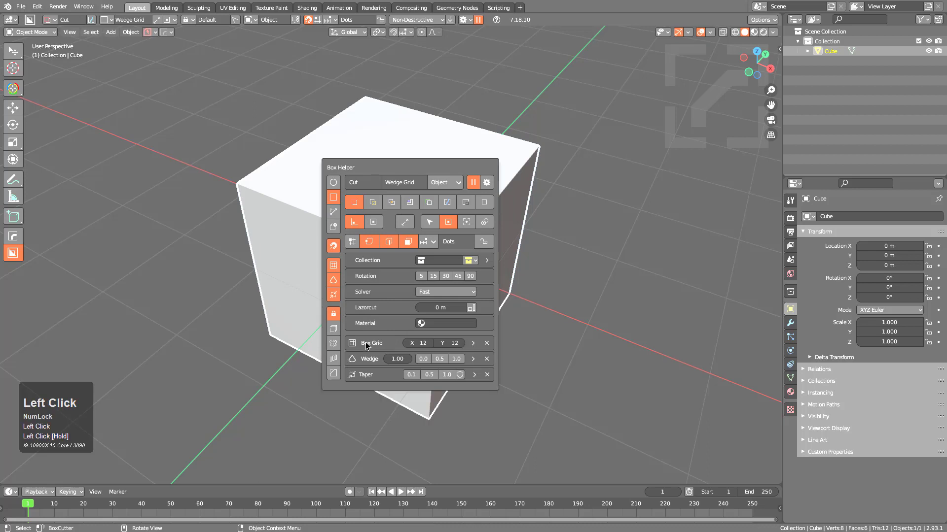
left_click(487, 359)
left_click(486, 359)
left_click(487, 343)
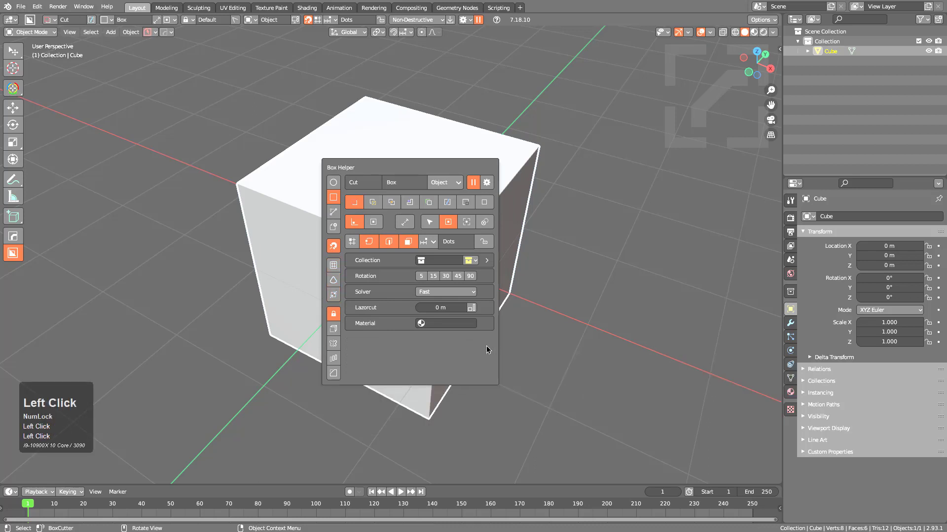
Step: Set Array as the start operation, draw a locked box cut about 0.522 deep at the cube's corner, and redirect the array along the near edge
left_click(334, 359)
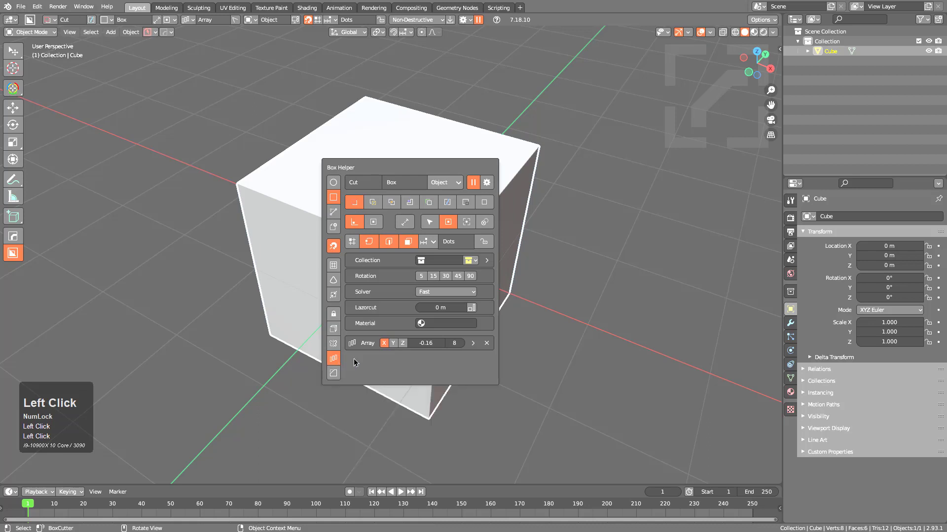
left_click_drag(284, 175, 269, 218)
key("Tab")
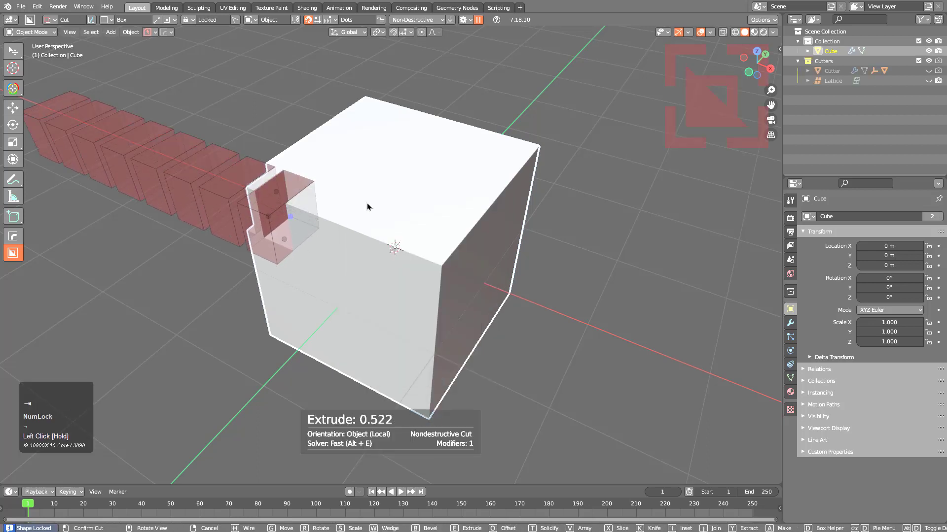
key("d")
left_click_drag(626, 283, 626, 283)
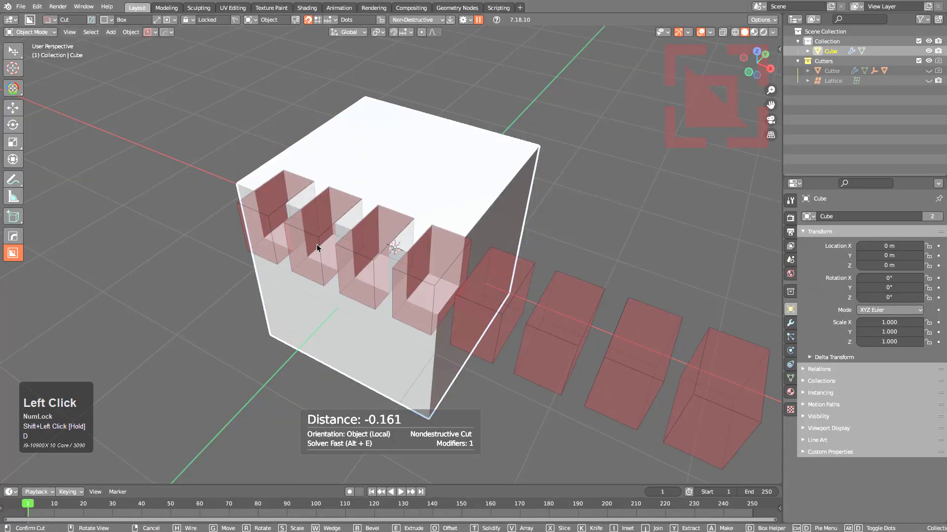
Step: Bevel the arrayed cutters about 0.282 m wide and solidify them to a thickness of about -0.027
key("b")
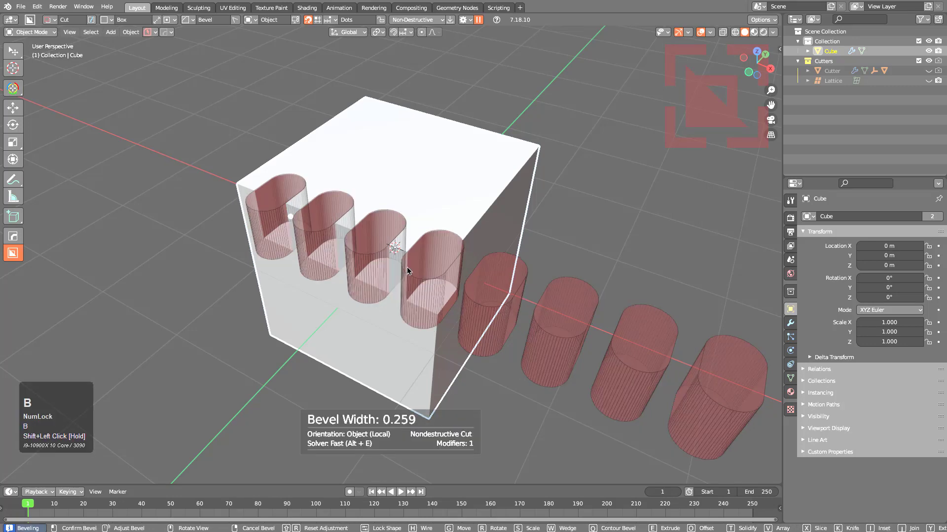
left_click(407, 271)
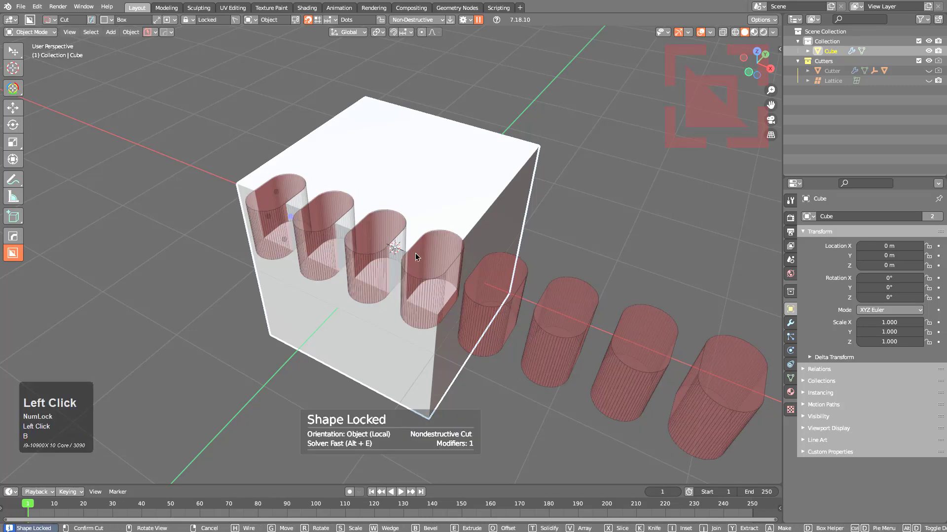
key("t")
left_click(526, 206)
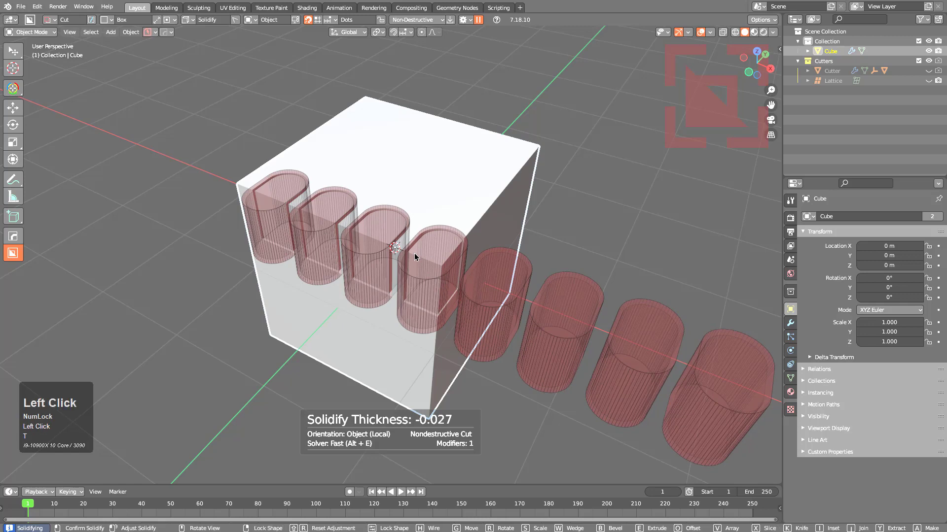
Step: Remove the Solidify, Bevel and Array modifiers from the locked cutter
key("d")
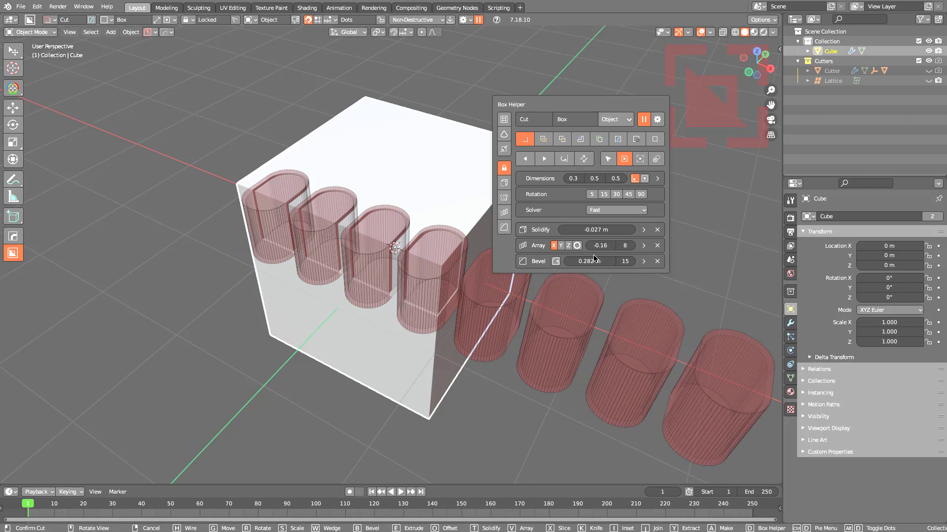
left_click(657, 230)
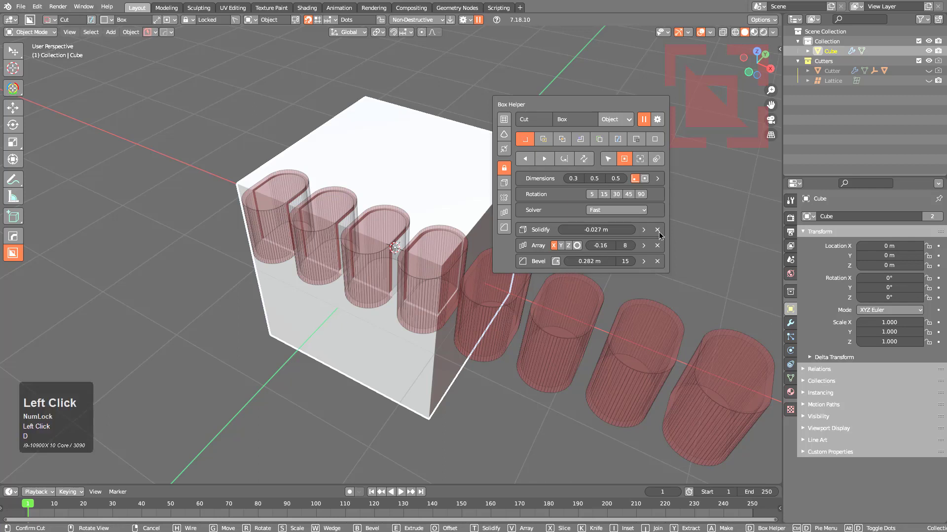
left_click(657, 245)
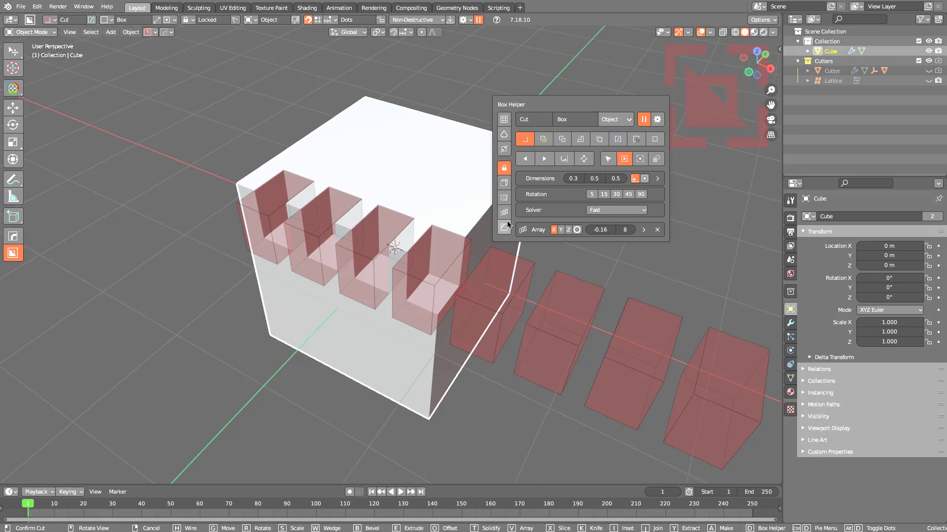
left_click(657, 230)
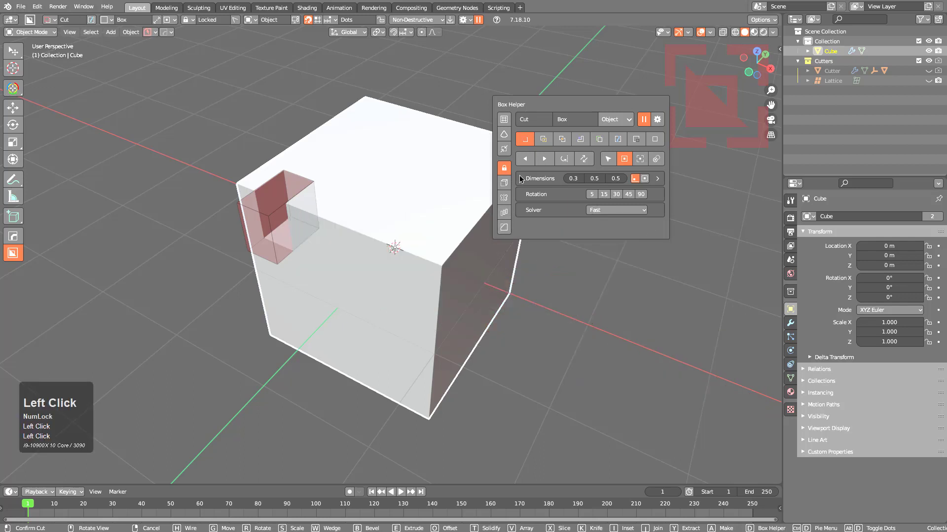
Step: Enable Wedge, Taper and Box Grid together on the locked cutter, and switch all three off again
left_click(504, 134)
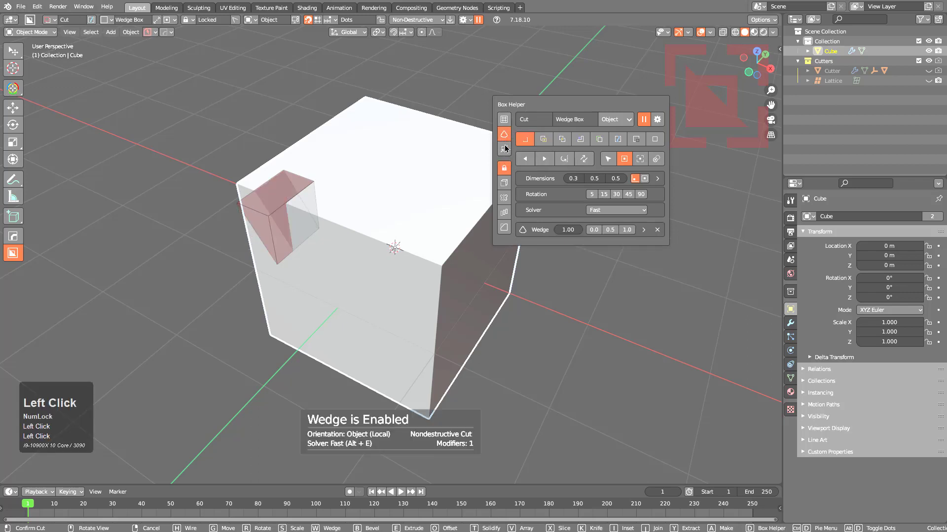
left_click(504, 148)
left_click(505, 120)
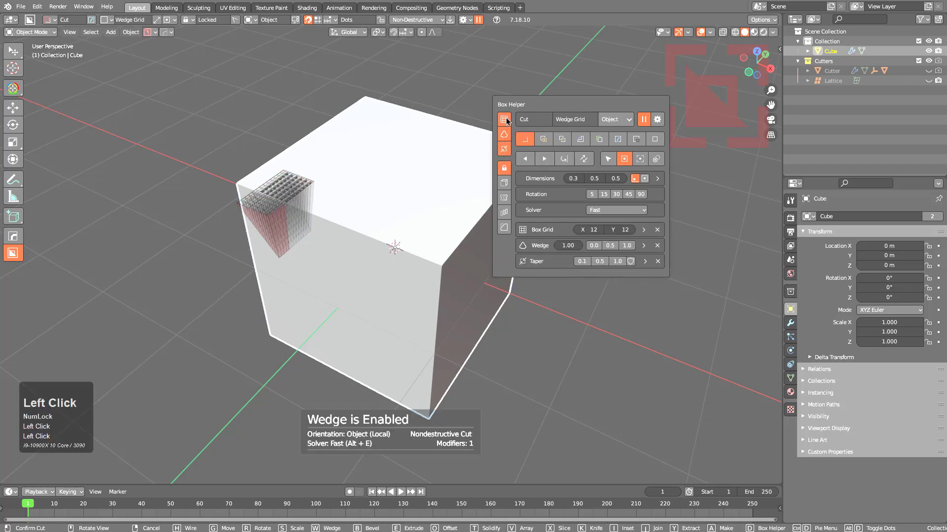
left_click(504, 120)
left_click(504, 134)
left_click(504, 149)
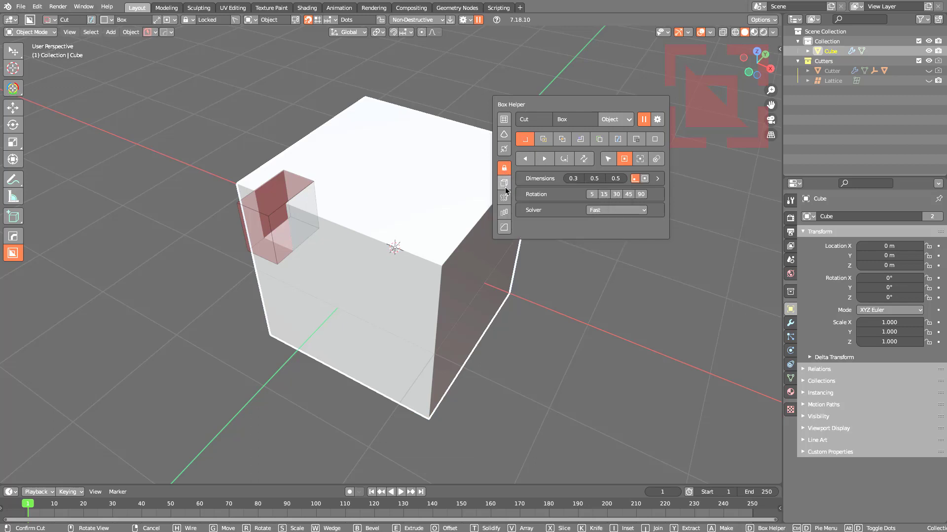
Step: Bevel the corner box cutter about 0.116 m wide with 7 segments
left_click(503, 228)
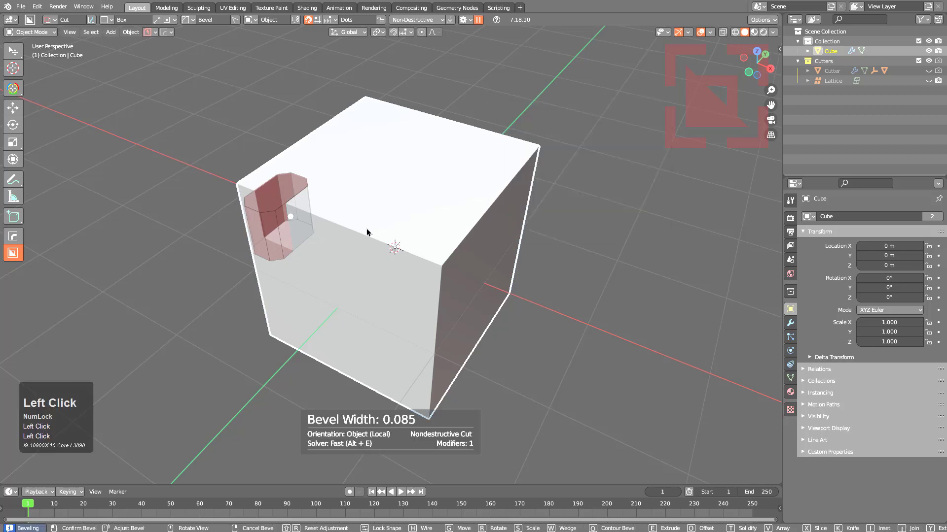
scroll(391, 233, "up", 6)
left_click(389, 229)
key("d")
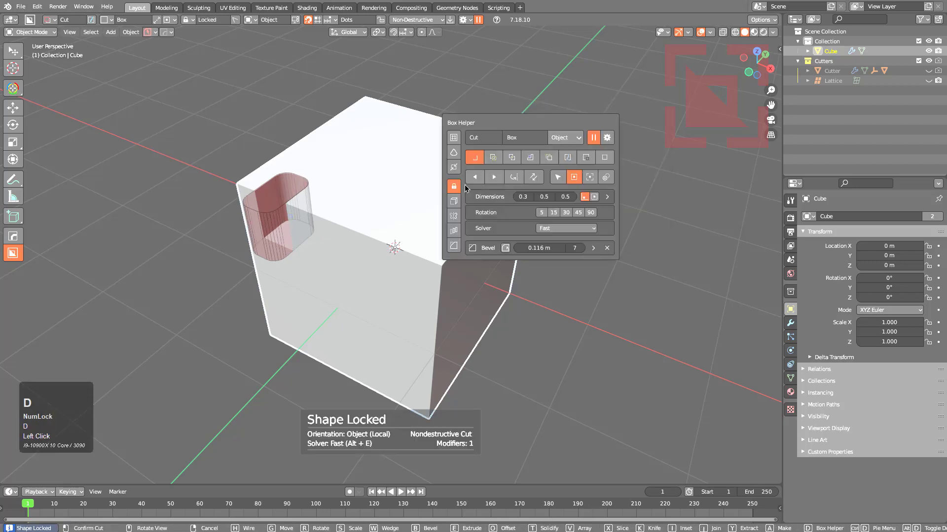
Step: Enable Q Bevel on the cutter, flip the second bevel so the opening flares outward, and confirm the cut
left_click(505, 248)
left_click(516, 265)
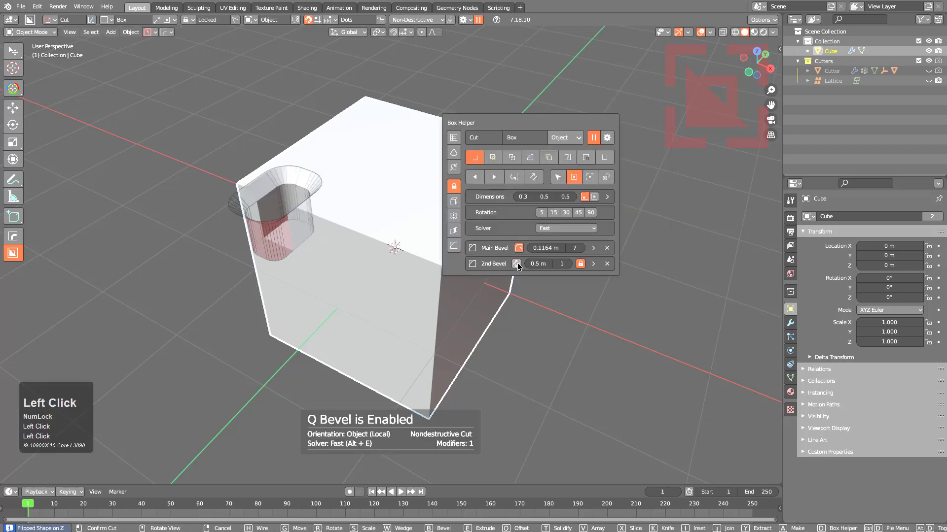
left_click(306, 174)
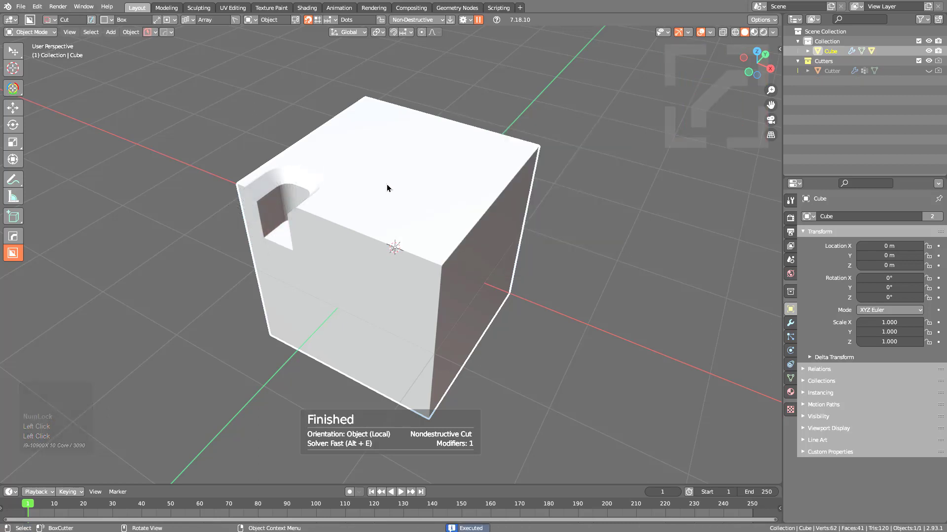
Step: Try an arrayed box cut about 0.957 deep from the cube's top over its near edge, and cancel it
mouse_move(384, 184)
left_mouse_down()
mouse_move(345, 290)
mouse_move(353, 295)
left_mouse_up()
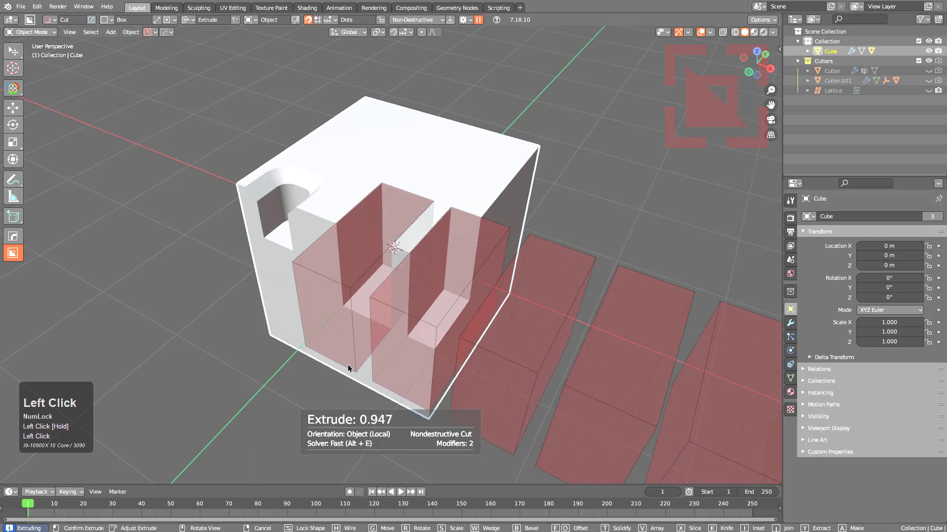
key("Tab")
key("d")
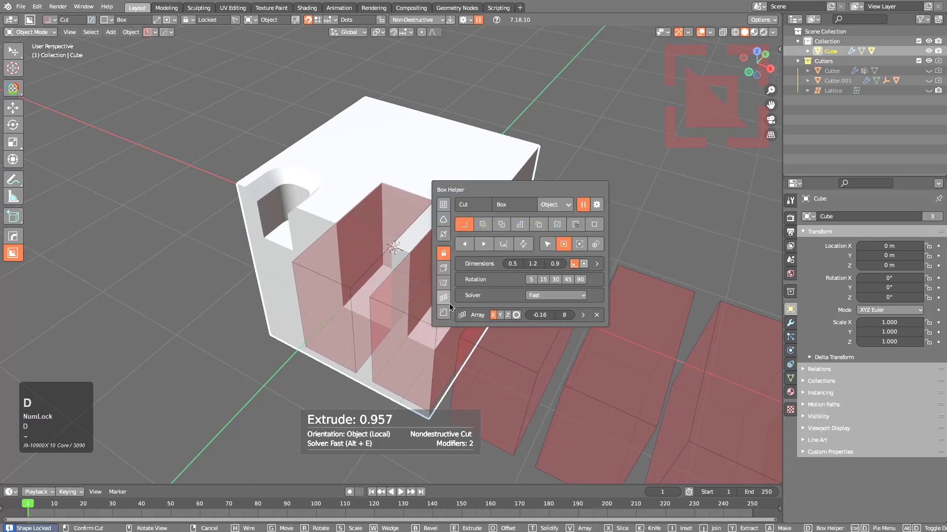
right_click(387, 193)
Step: Remove Array from the start settings and cut a plain box about 0.576 deep into the top across the near edge
key("d")
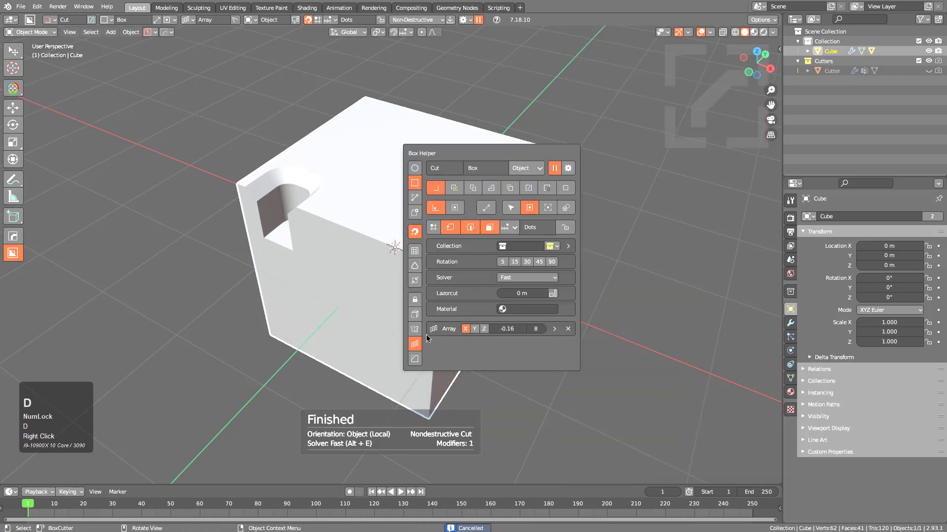
left_click(571, 330)
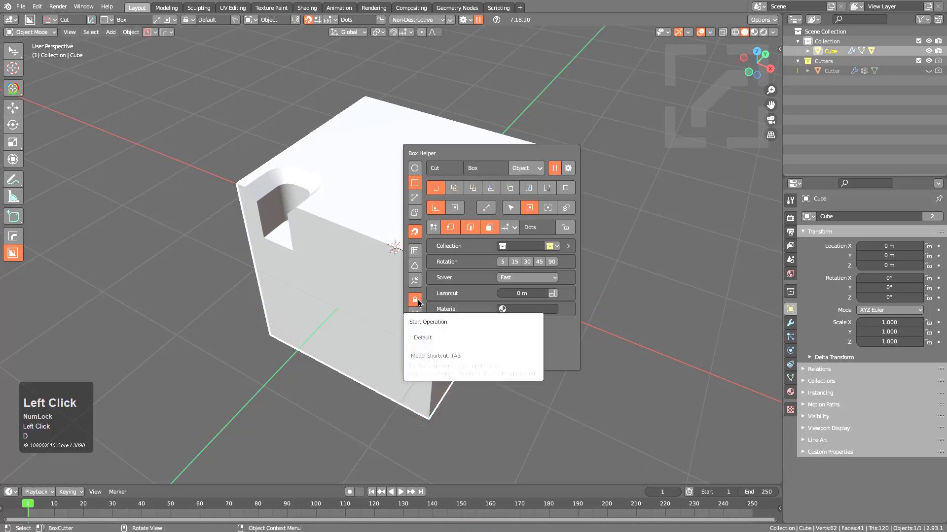
left_click(379, 155)
left_click_drag(333, 284, 335, 288)
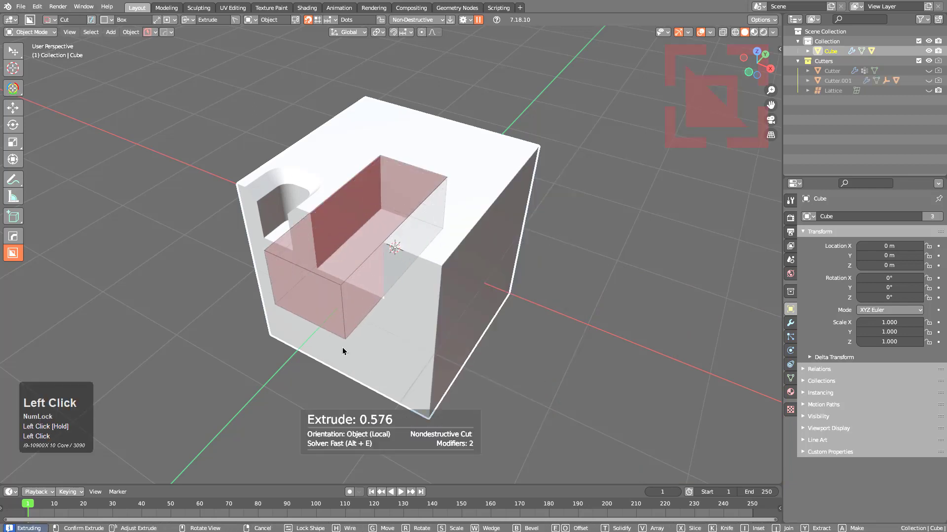
left_click(342, 355)
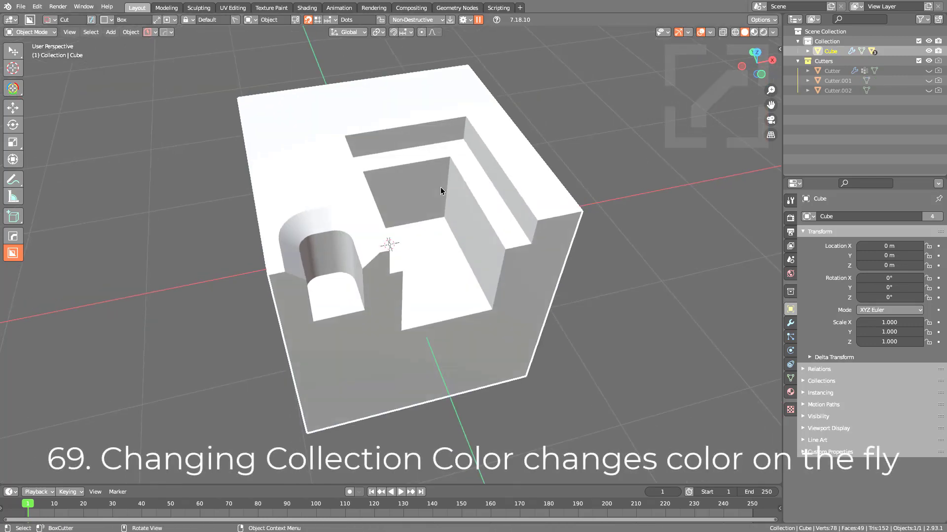
Step: Set the Cutters collection's colour tag to blue, and change it to pink
right_click(825, 60)
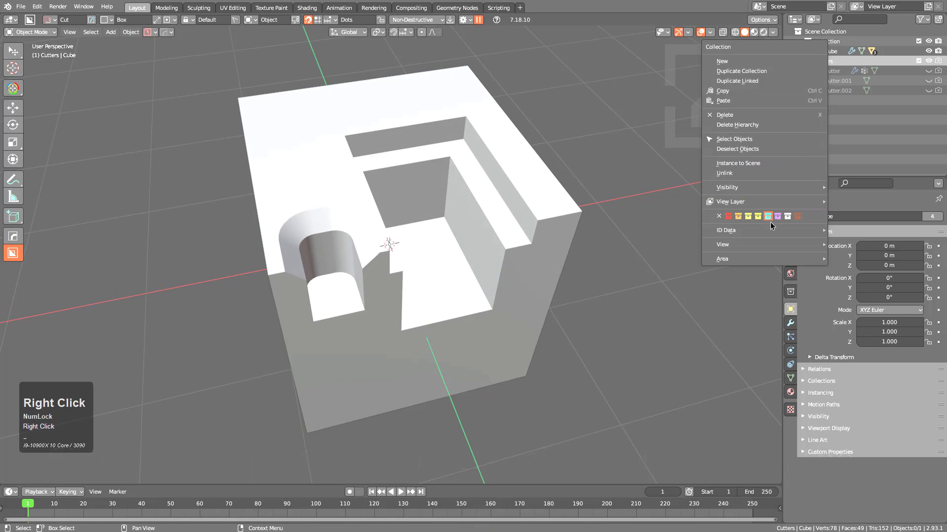
left_click(766, 217)
right_click(835, 58)
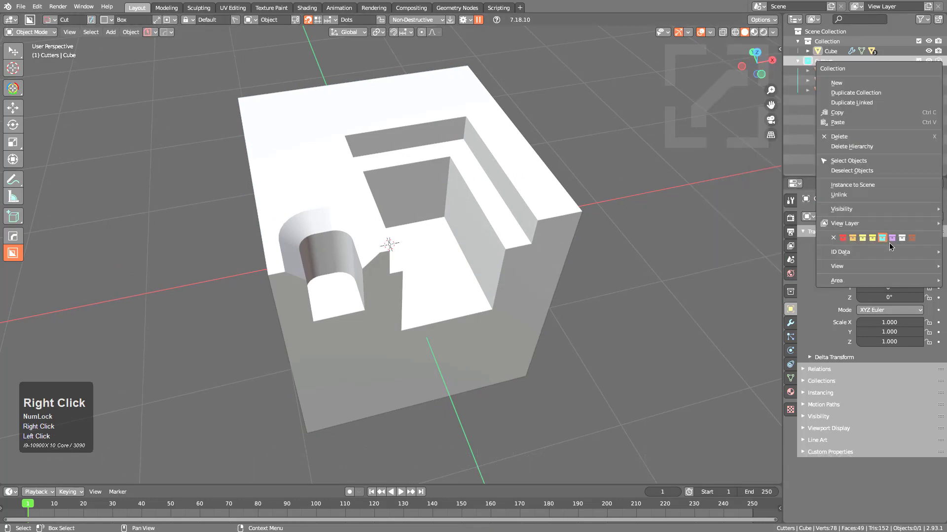
left_click(901, 238)
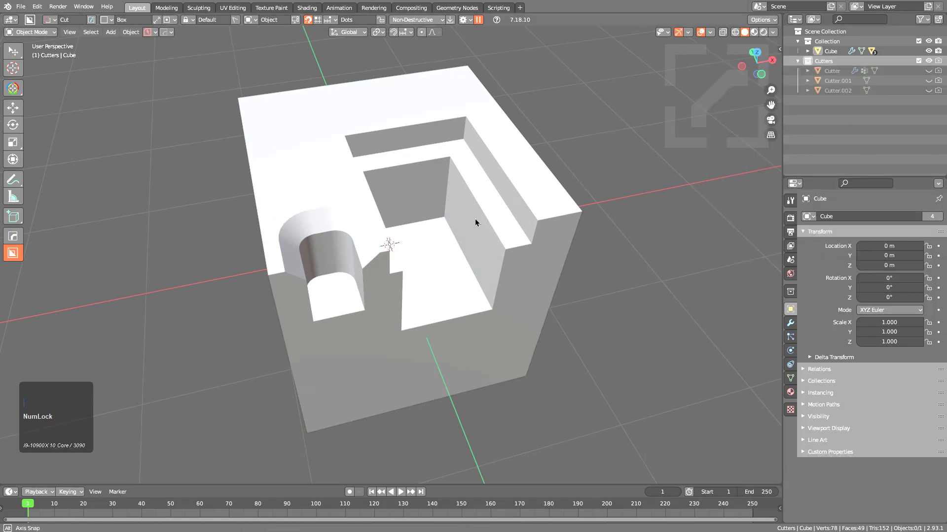
Step: Set BoxCutter's collection colour to red, and change it to yellow
middle_click_drag(476, 218, 476, 221)
key("d")
left_click(606, 281)
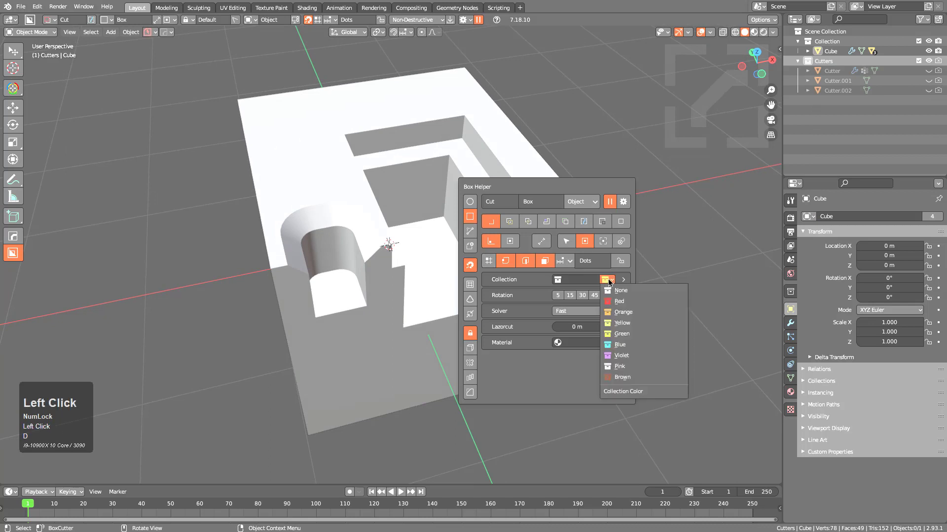
left_click(628, 302)
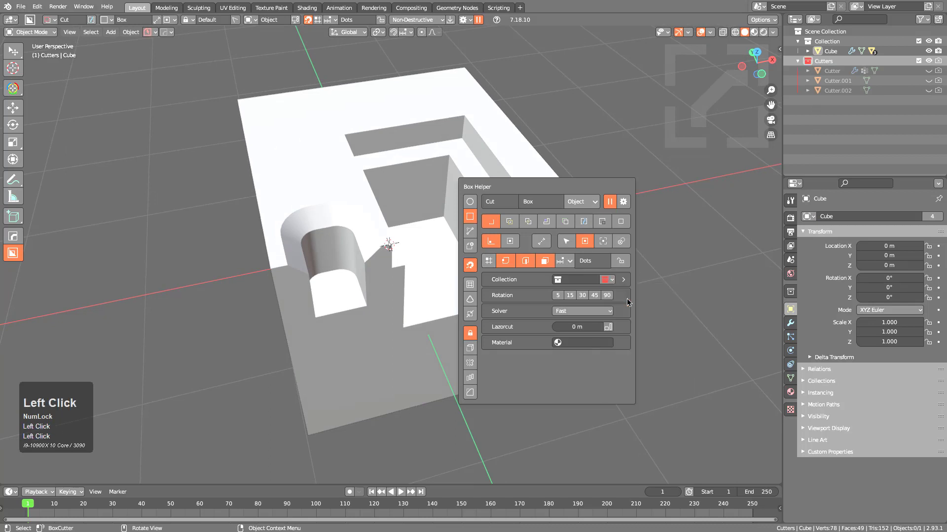
left_click(610, 281)
left_click(624, 324)
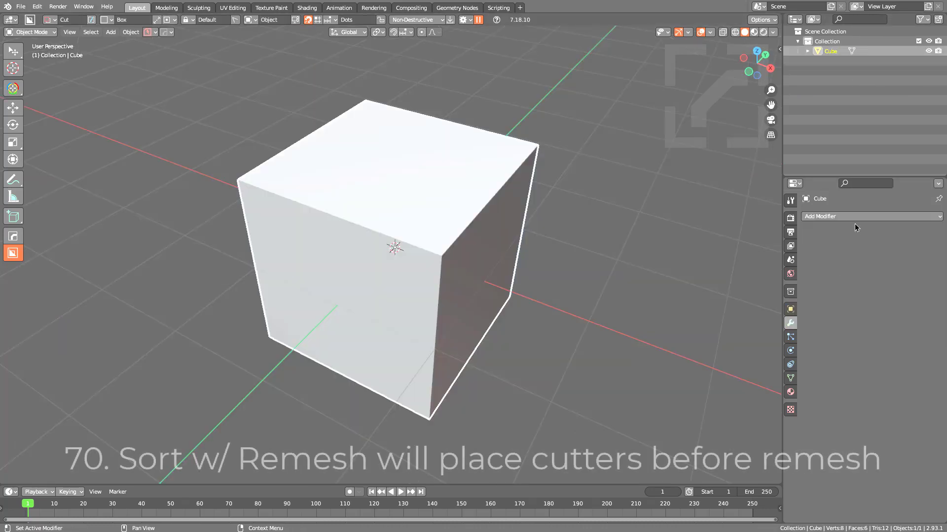
Step: Add a Remesh modifier to the cube and display its wireframe over the solid surface
left_click(856, 217)
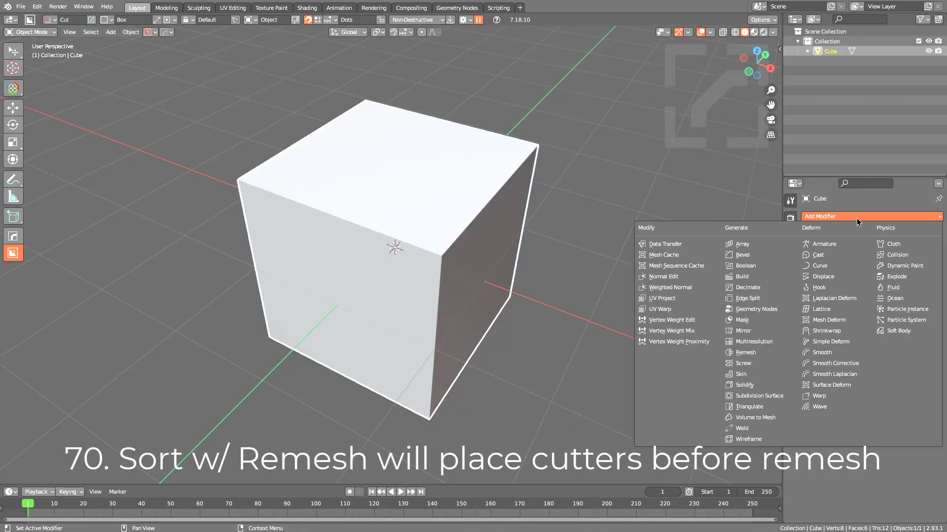
left_click(745, 353)
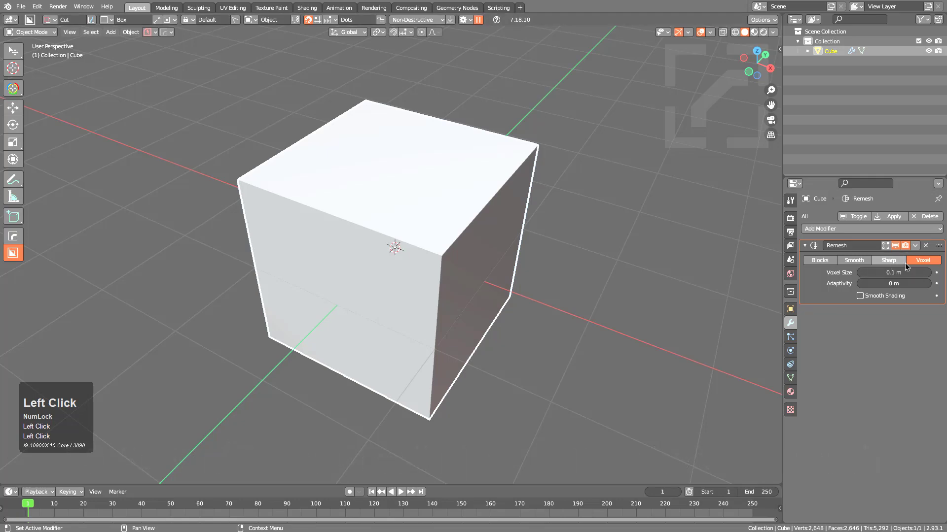
scroll(464, 224, "up", 2)
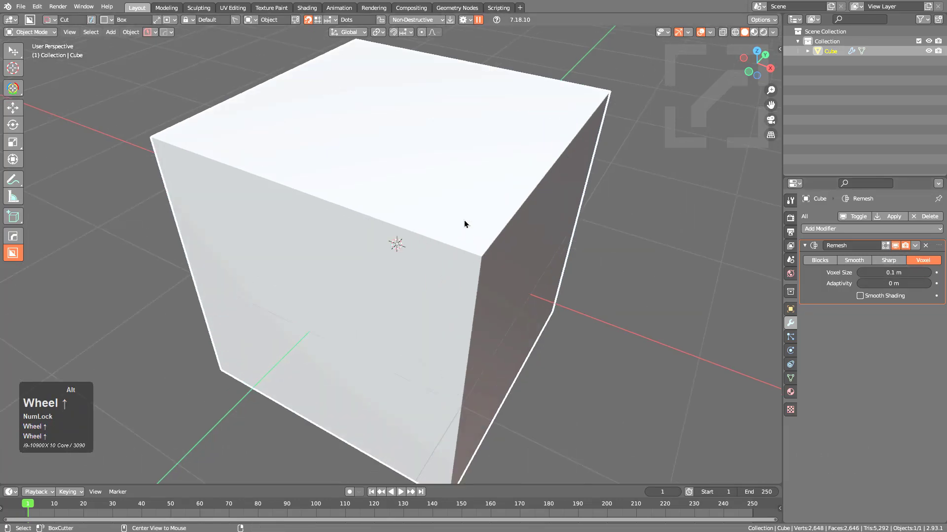
key("alt+v")
left_click(402, 242)
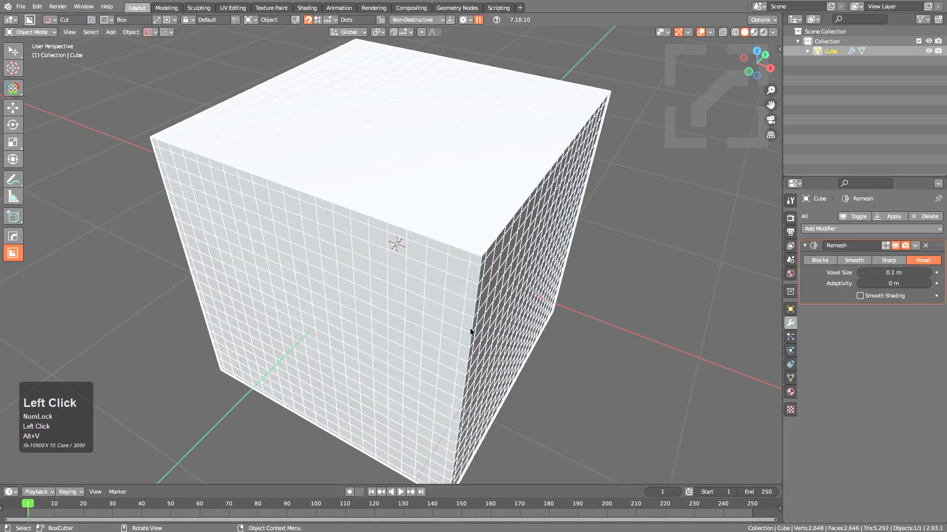
Step: Enable Remesh among the Sort Modifiers options in BoxCutter's Behavior settings
left_click(464, 20)
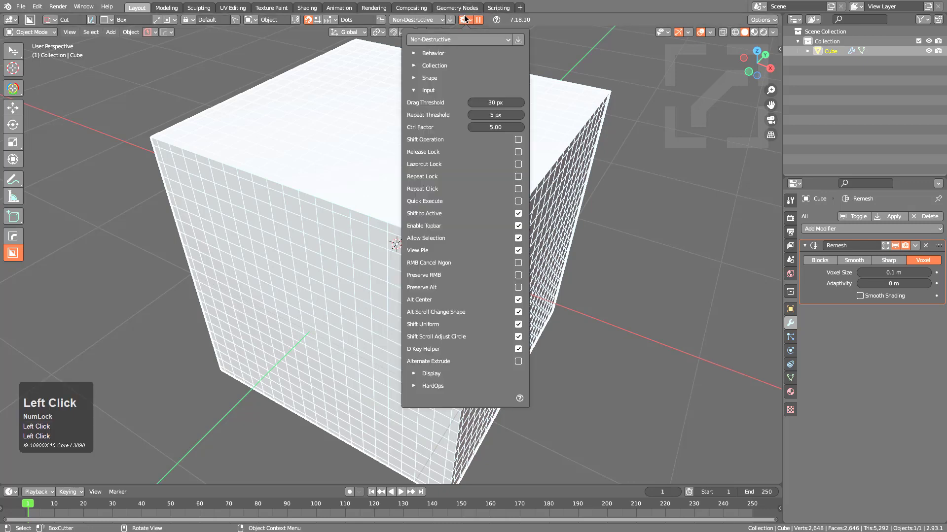
left_click(428, 54)
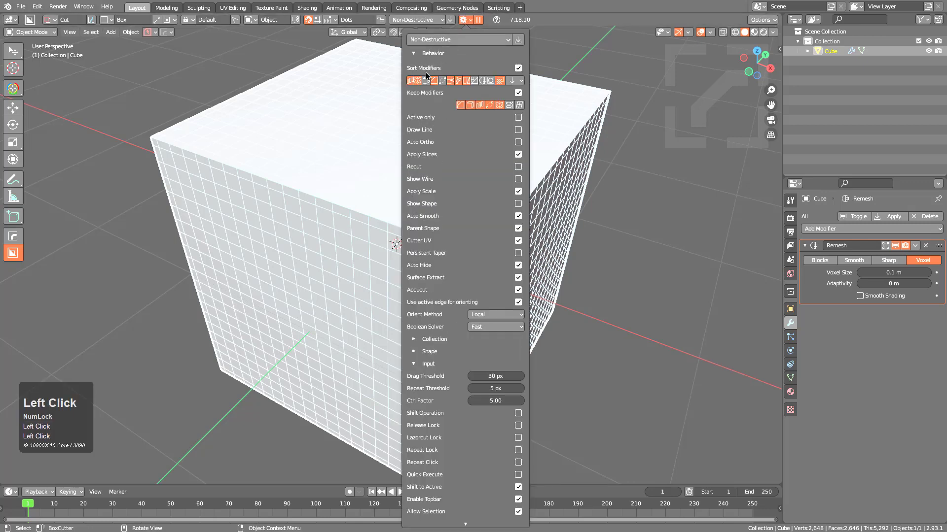
left_click(485, 81)
Step: Cut three boxes out of the upper part of the remeshed cube, the last about 1.054 deep
left_click_drag(383, 131, 511, 289)
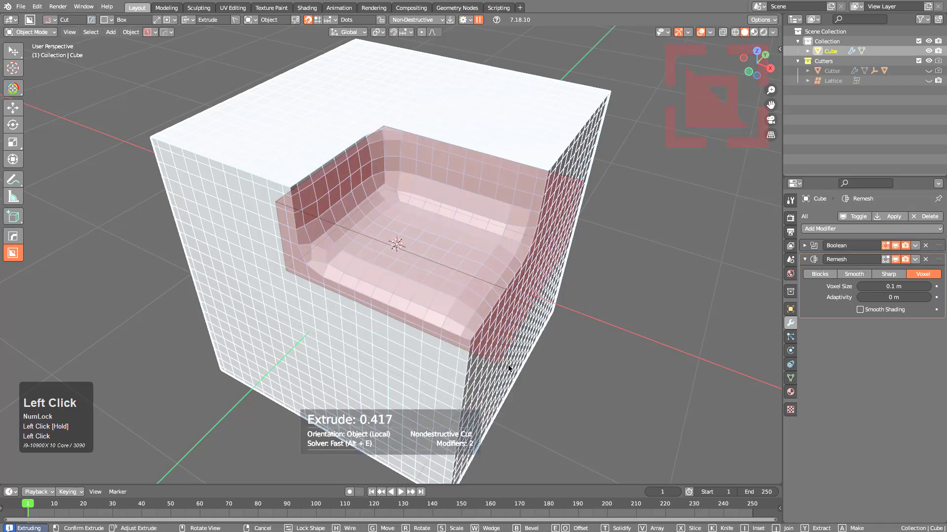
middle_click_drag(508, 408, 458, 252)
mouse_move(486, 169)
left_mouse_down()
mouse_move(686, 154)
mouse_move(661, 254)
left_mouse_up()
middle_click_drag(660, 254, 583, 266)
mouse_move(428, 131)
left_mouse_down()
mouse_move(188, 67)
mouse_move(81, 80)
mouse_move(117, 174)
left_mouse_up()
mouse_move(118, 174)
middle_mouse_down()
mouse_move(409, 232)
mouse_move(372, 292)
middle_mouse_up()
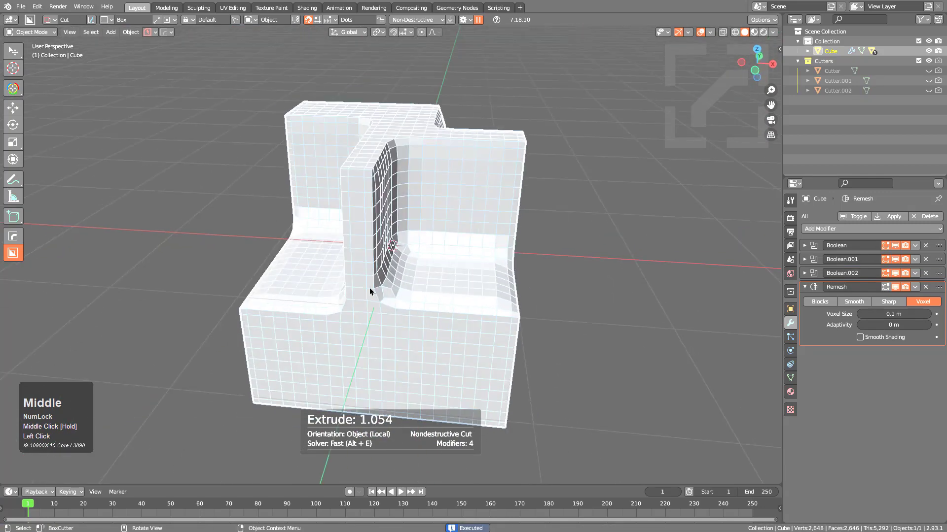
Step: Cut two more boxes through the lower part of the remeshed block, each about 2.015 deep
mouse_move(330, 349)
left_mouse_down()
mouse_move(579, 474)
mouse_move(600, 262)
mouse_move(616, 214)
left_mouse_up()
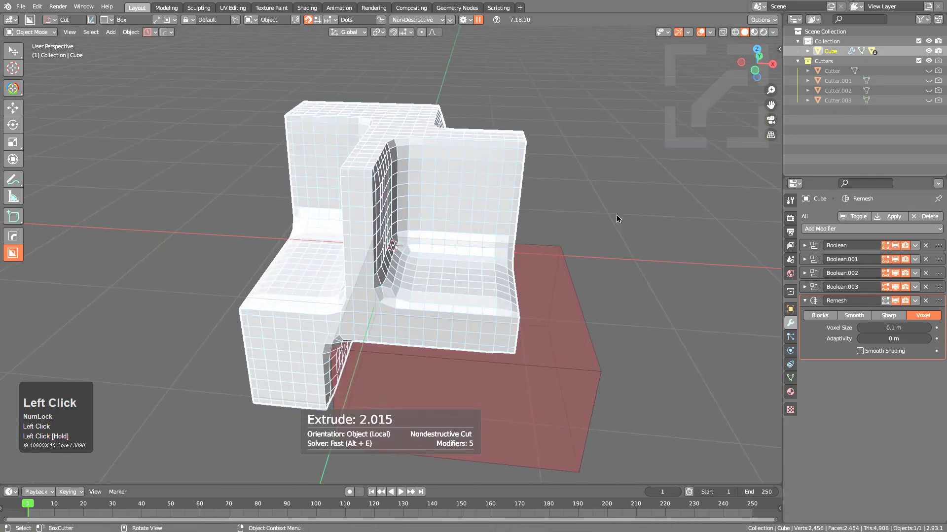
mouse_move(616, 214)
middle_mouse_down()
mouse_move(502, 243)
mouse_move(508, 224)
mouse_move(450, 218)
middle_mouse_up()
mouse_move(532, 199)
left_mouse_down()
mouse_move(684, 182)
mouse_move(607, 397)
mouse_move(561, 287)
left_mouse_up()
middle_click_drag(561, 287, 494, 279)
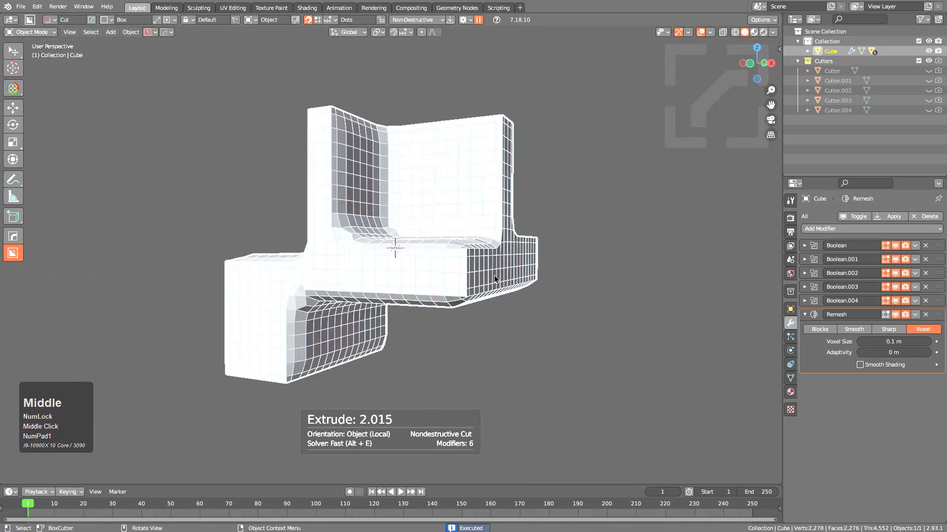
middle_click_drag(294, 161, 380, 232)
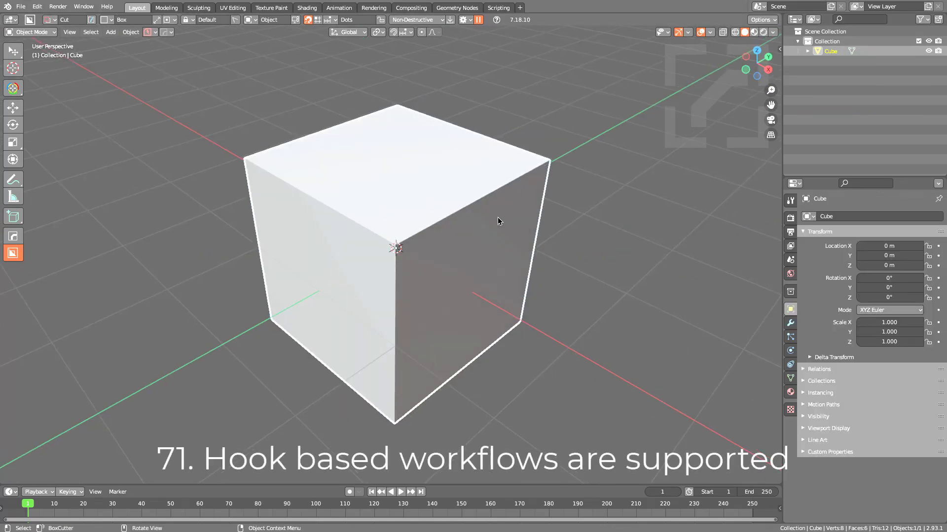
Step: Select the top face of the new cube in Edit Mode and hook it to a new object
key("Tab")
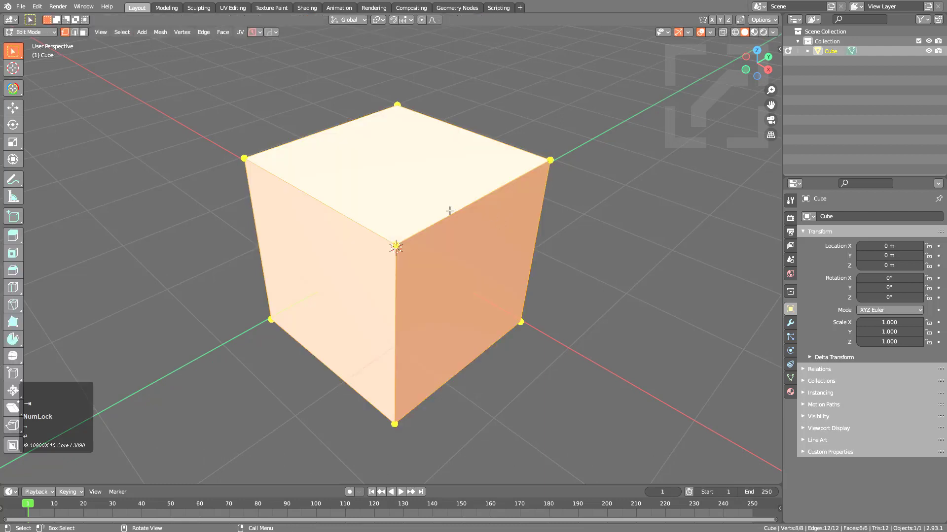
key("3")
left_click(383, 164)
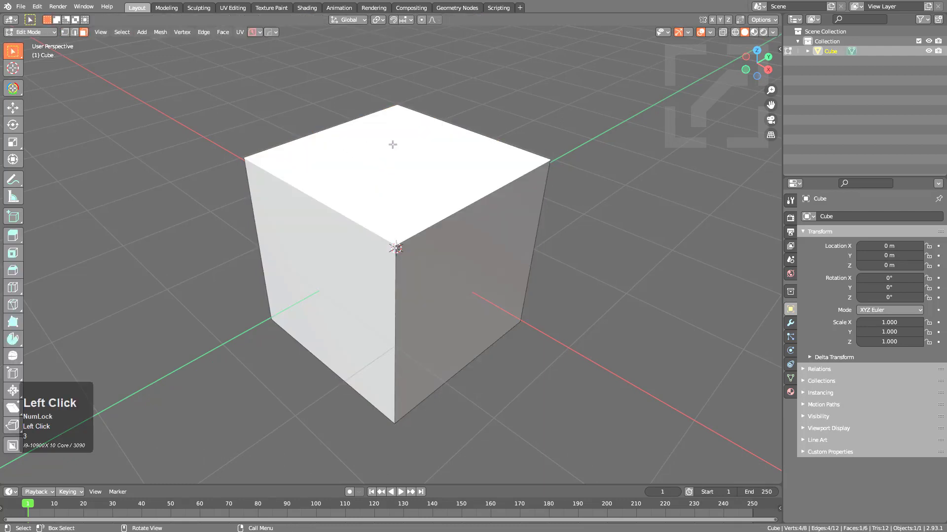
key("ctrl+h")
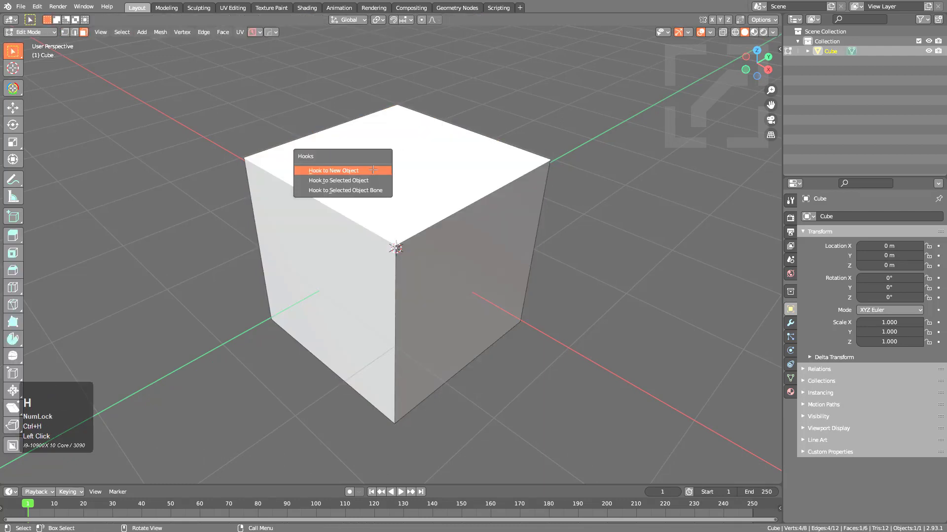
left_click(374, 170)
Step: Return to Object Mode and raise the hook empty along Z to about 4.04 m, stretching the cube
scroll(402, 159, "down", 2)
left_click(399, 140)
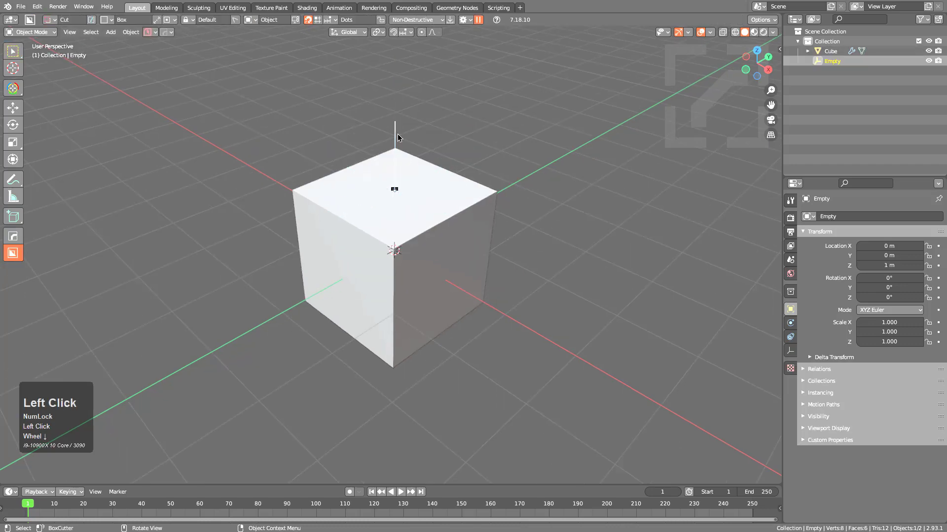
middle_click_drag(420, 239, 394, 240)
scroll(405, 264, "down", 2)
key("g")
key("z")
scroll(433, 242, "down", 1)
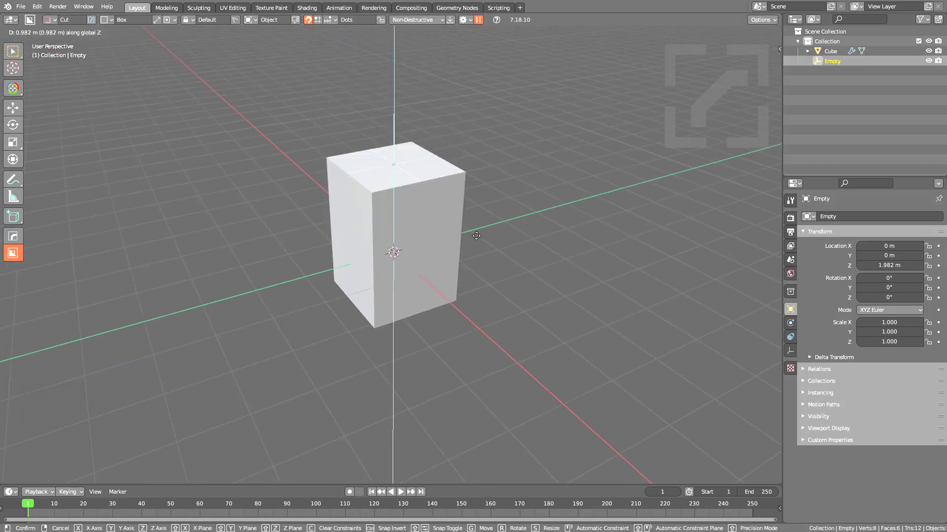
left_click(454, 101)
Step: Cut three boxes into the stretched block around its near vertical edge, the first about 0.927 deep and the last about 2.015
middle_click_drag(456, 120, 392, 155)
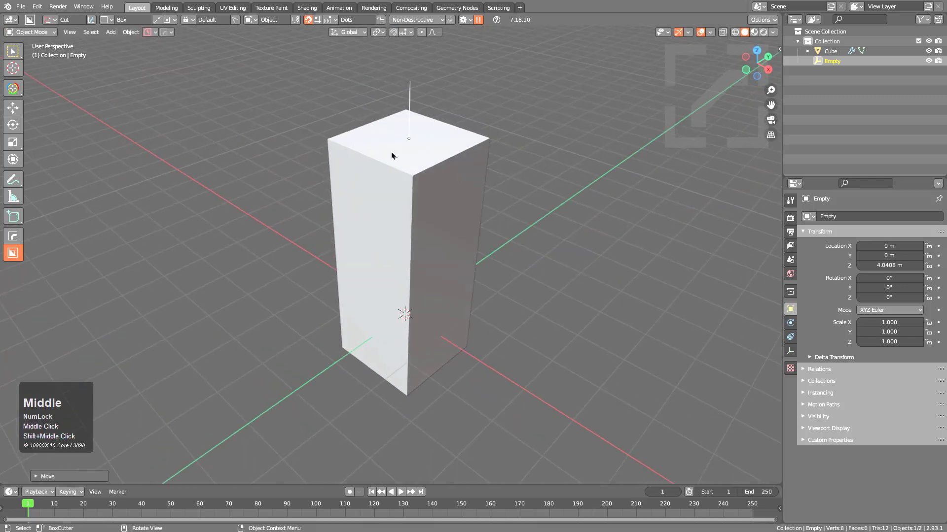
scroll(388, 230, "up", 1)
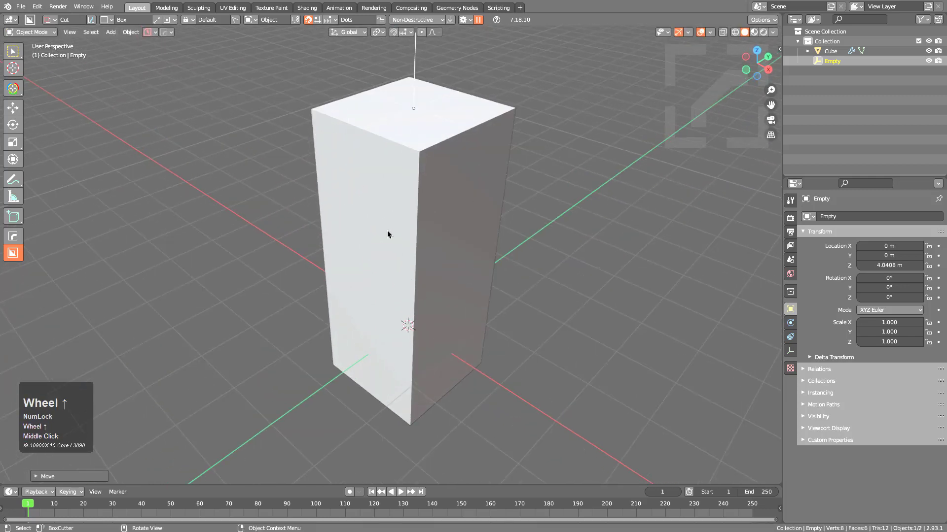
left_click(400, 177)
left_click_drag(398, 170, 438, 375)
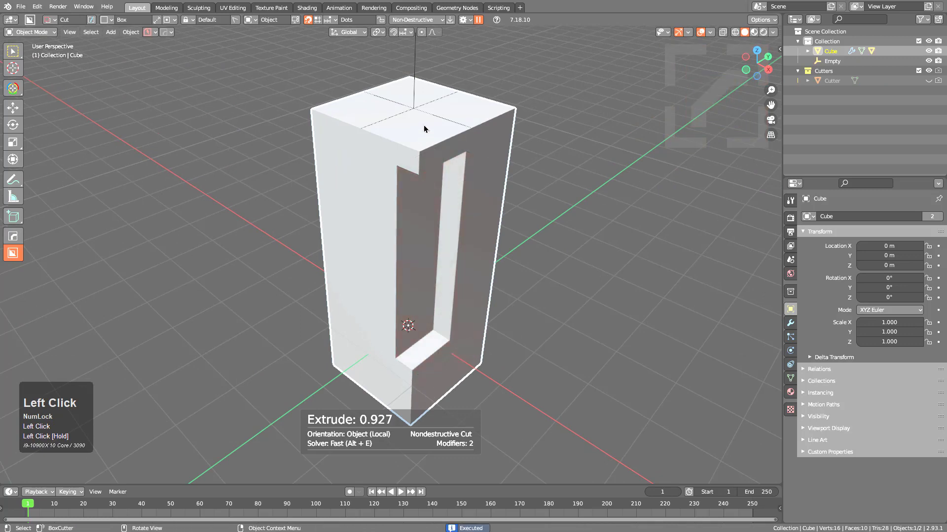
left_click_drag(424, 129, 446, 232)
left_click(491, 186)
mouse_move(491, 186)
left_mouse_down()
mouse_move(427, 327)
mouse_move(380, 265)
left_mouse_up()
left_click(340, 211)
Step: Raise the hook empty along Z to about 4.57 m
left_click(416, 71)
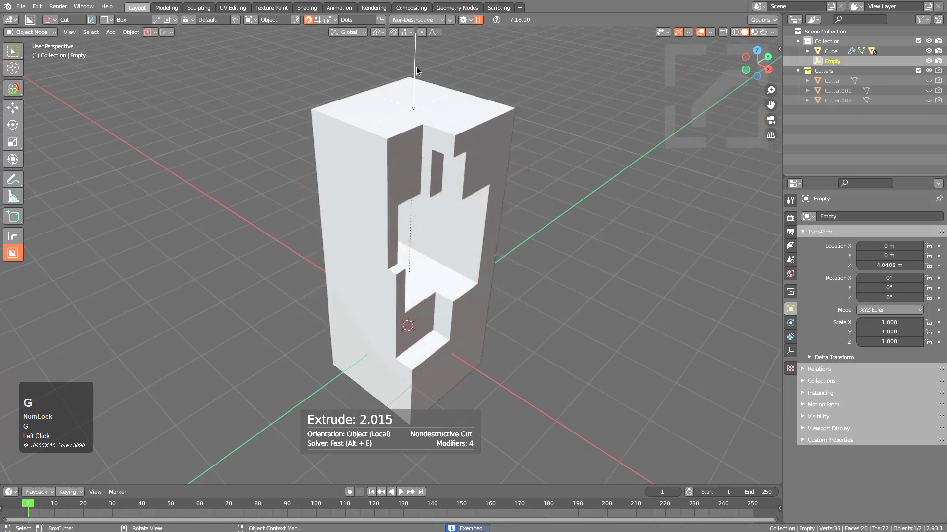
key("z")
left_click(400, 32)
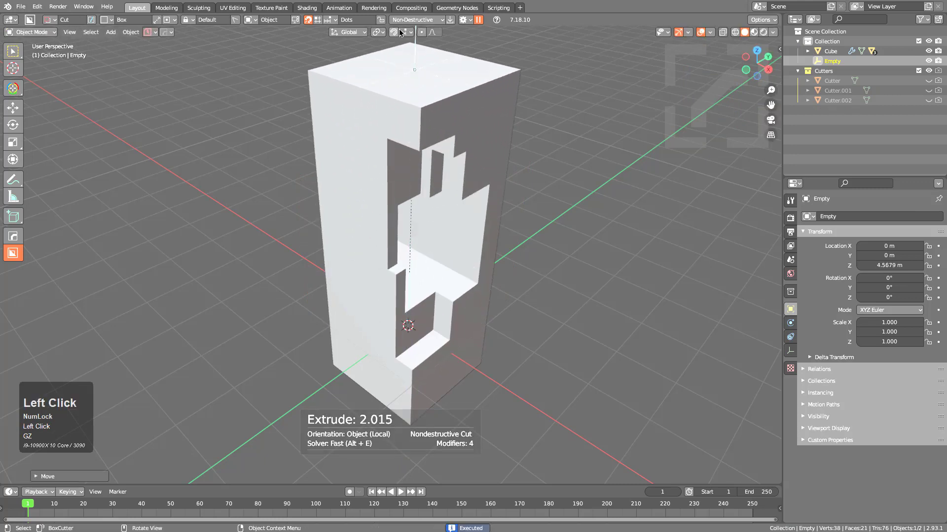
Step: Cut three more boxes into the taller block, including a long vertical slot, with the last cut about 2.015 deep
left_click(347, 172)
left_click_drag(367, 111, 388, 393)
left_click(476, 225)
mouse_move(394, 105)
left_mouse_down()
mouse_move(440, 146)
mouse_move(522, 130)
mouse_move(506, 174)
left_mouse_up()
left_click(535, 131)
left_click(427, 52)
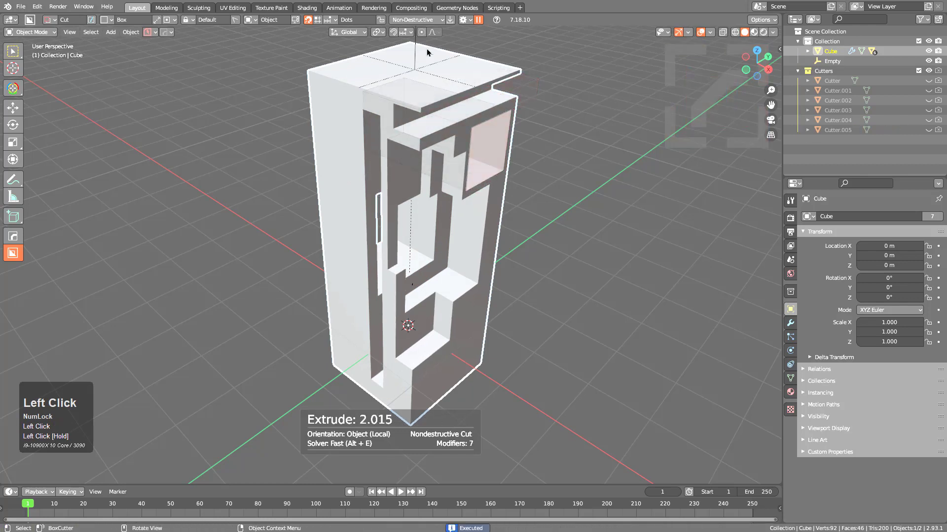
Step: Move the hook empty along Z again to change the height of the cut block
left_click(415, 63)
key("g")
key("z")
left_click(415, 64)
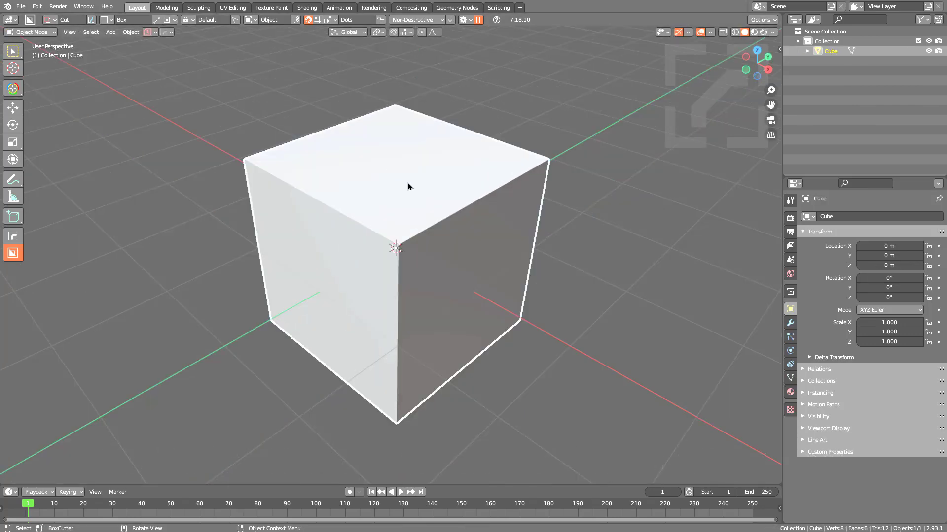
Step: Draw a box cut about 0.421 deep over the new cube's top near corner and bevel it with 7 segments
left_click_drag(445, 167, 389, 294)
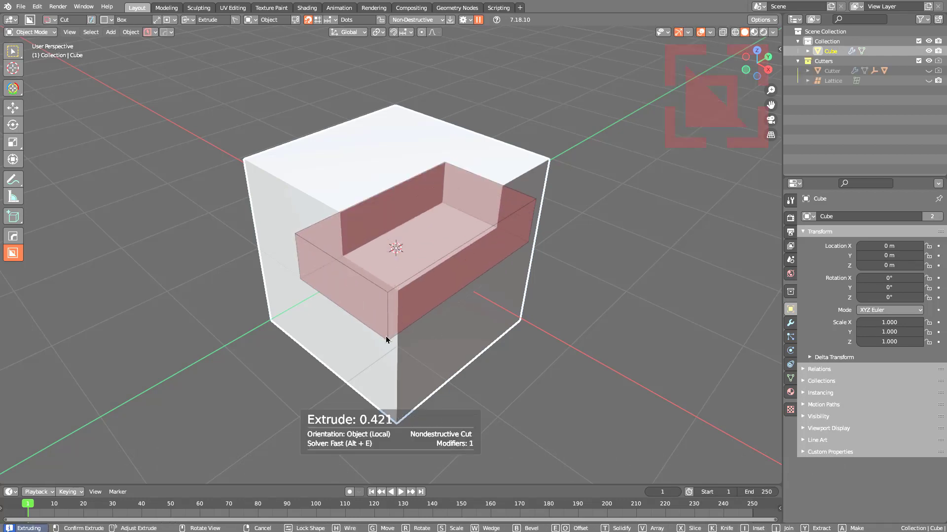
key("b")
scroll(400, 340, "down", 3)
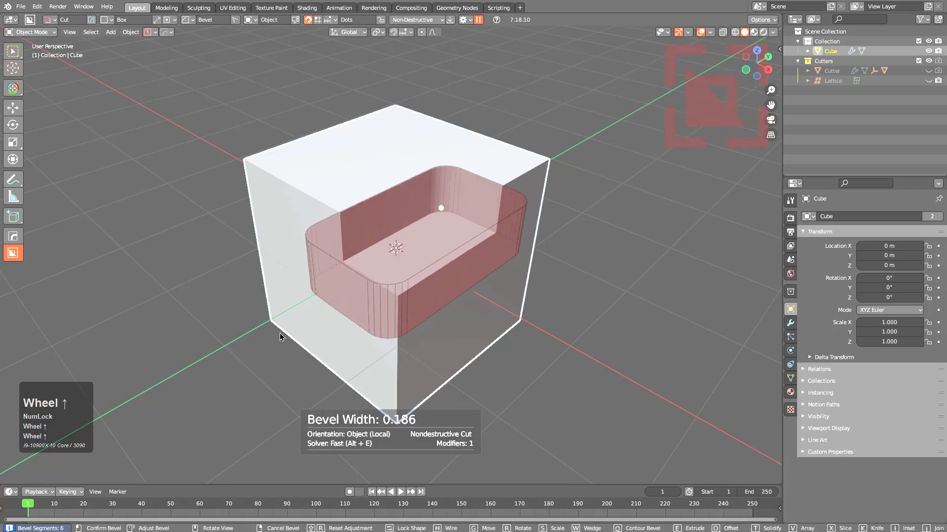
scroll(336, 334, "down", 1)
scroll(336, 334, "up", 2)
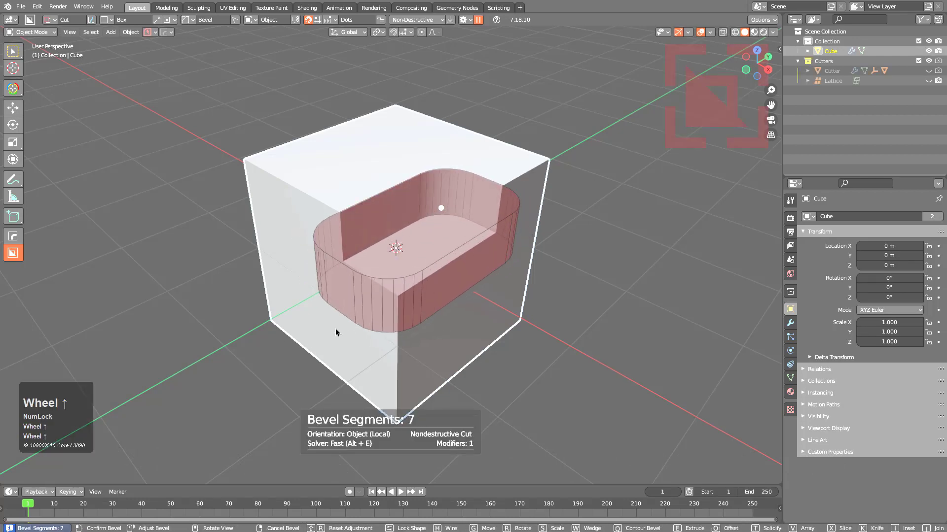
scroll(336, 333, "down", 1)
Step: Step the cutter's bevel segment count up and down, and cancel the bevelled box cut
key("Up")
key("Up")
key("Up")
key("Down")
key("Down")
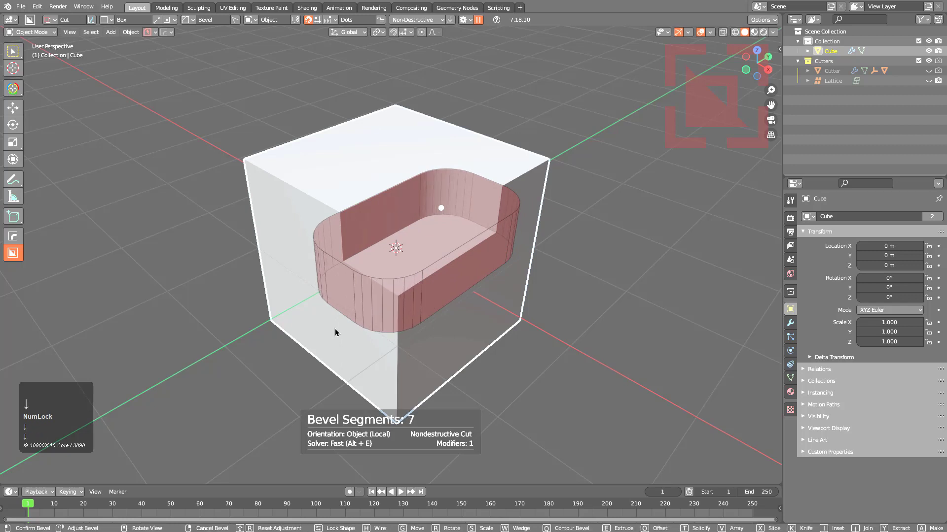
key("Down")
key("Down")
key("Up")
right_click(331, 316)
left_click(321, 218)
Step: Draw a box cut over the cube's top side edge, array it, and step the array count down to 1 and back up
mouse_move(321, 144)
left_mouse_down()
mouse_move(286, 206)
mouse_move(289, 249)
mouse_move(307, 255)
left_mouse_up()
key("v")
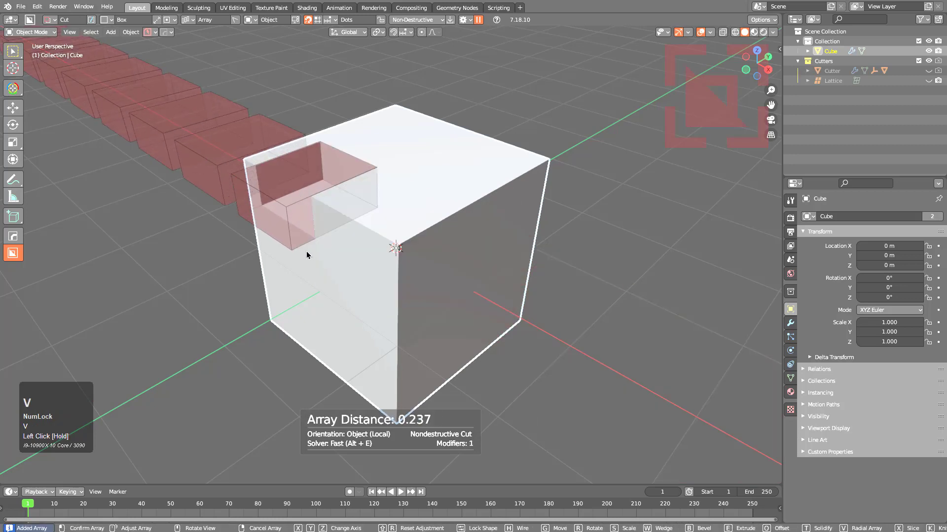
key("Down")
key("Down")
key("Down")
key("Down")
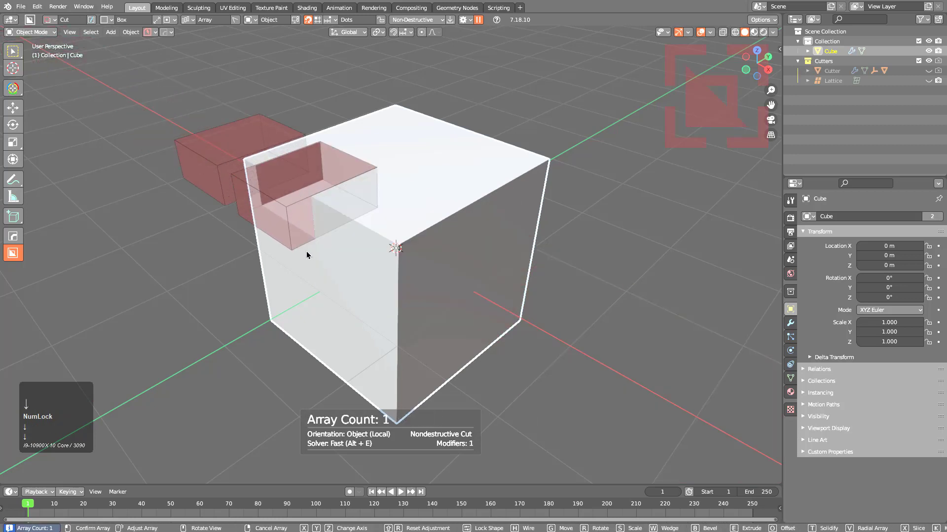
key("Up")
key("Up")
key("Up")
Step: Redirect the array across the cube at a distance of about -0.121, vary its count, and cancel the cut
left_click_drag(307, 255, 289, 225)
key("Down")
key("Down")
key("Down")
key("Up")
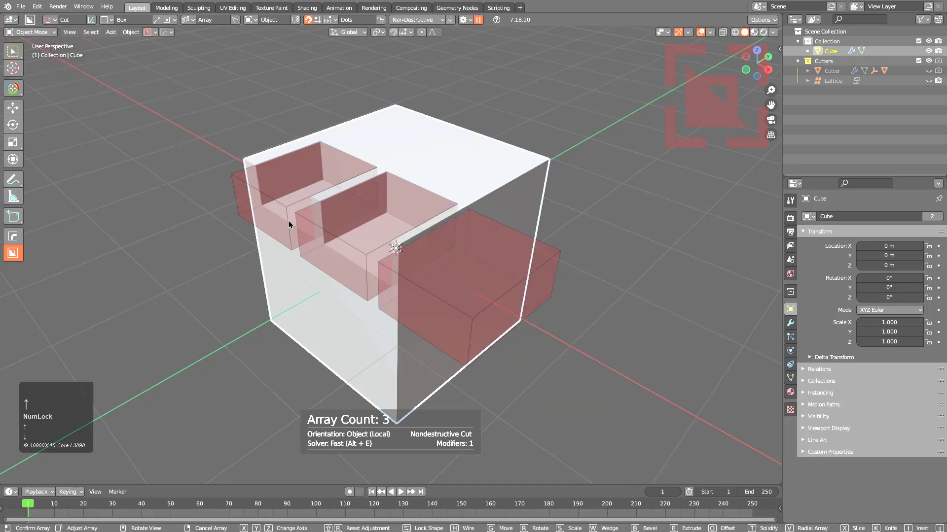
right_click(289, 224)
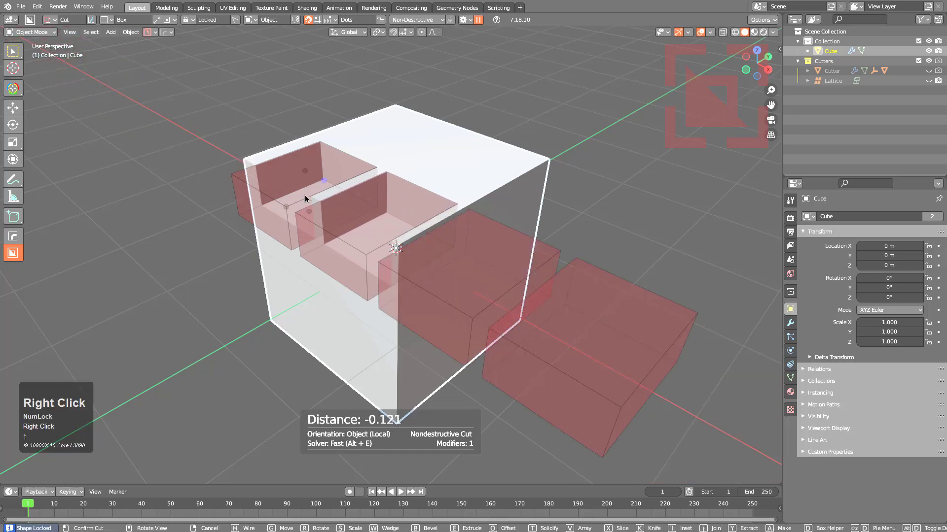
Step: Draw a box cut about 0.418 deep over the cube's top side edge and mirror it across X, Y and Z
key("d")
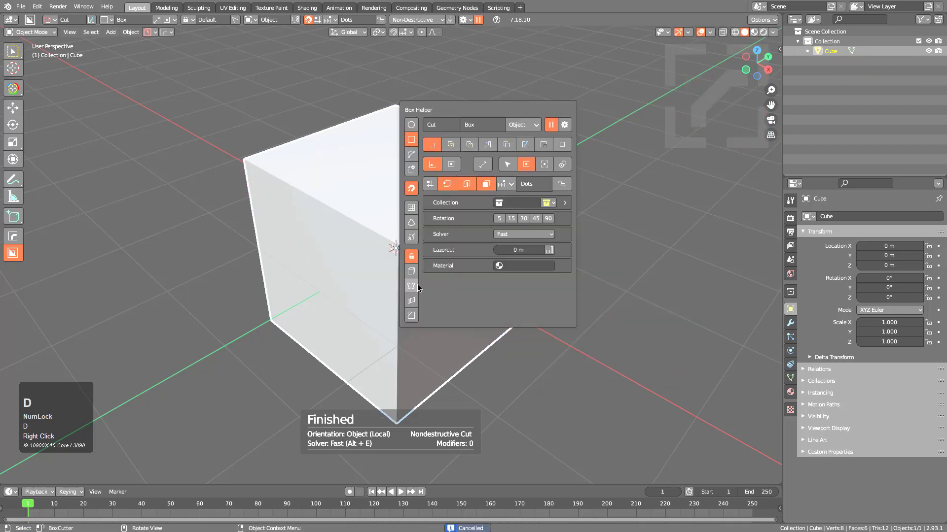
mouse_move(310, 157)
left_mouse_down()
mouse_move(254, 201)
mouse_move(346, 212)
left_mouse_up()
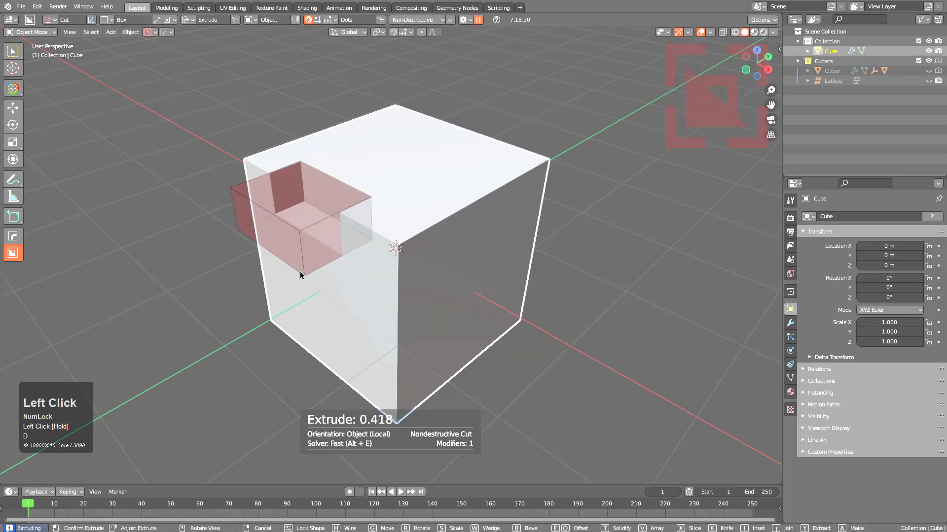
key("1")
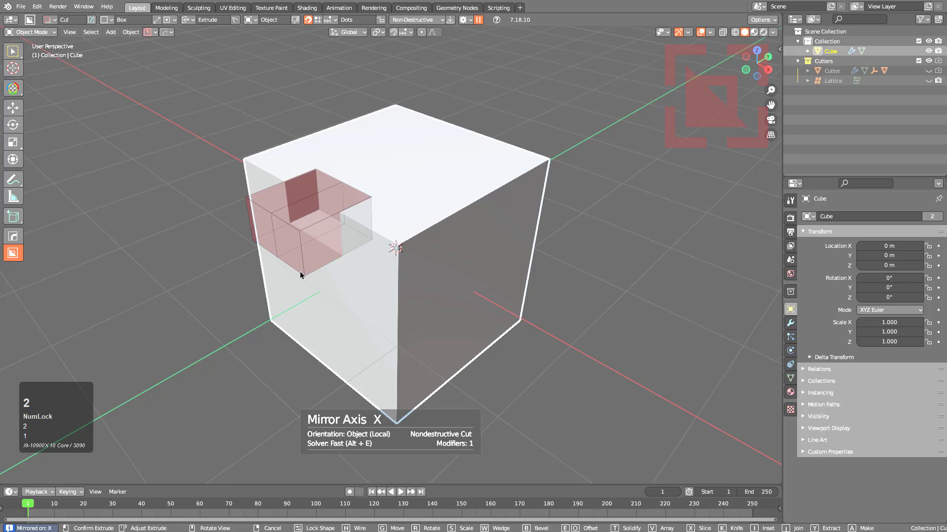
key("2")
key("3")
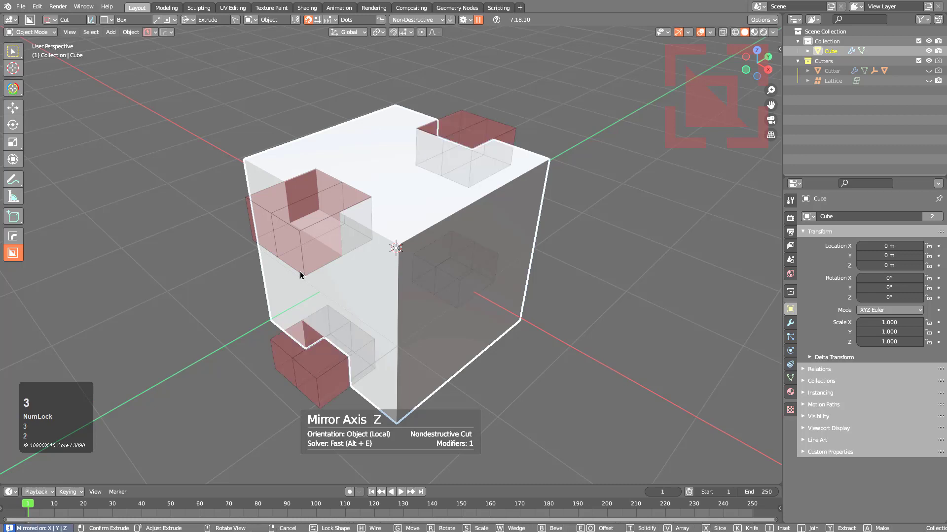
Step: Move the mirrored cutter to the cube's top near corner, collapse its Mirror options in the Box Helper, and cancel the cut
key("g")
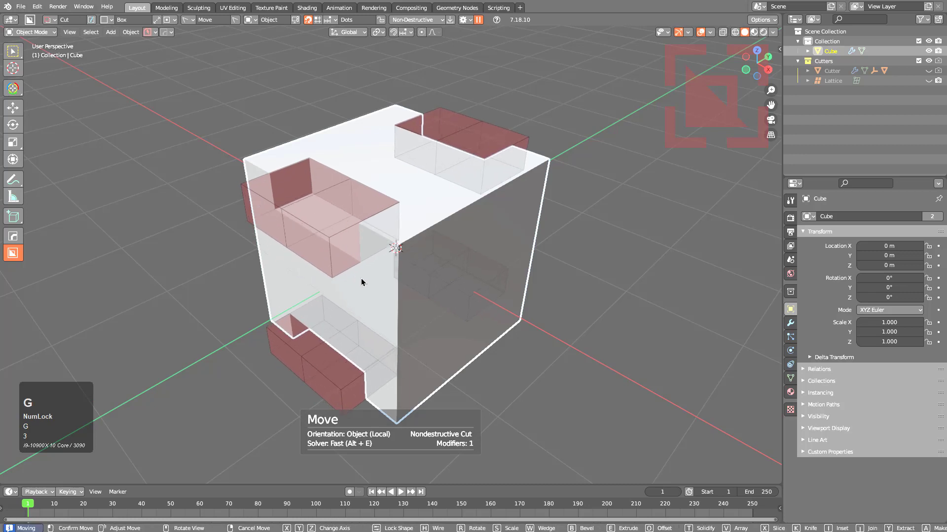
left_click(426, 313)
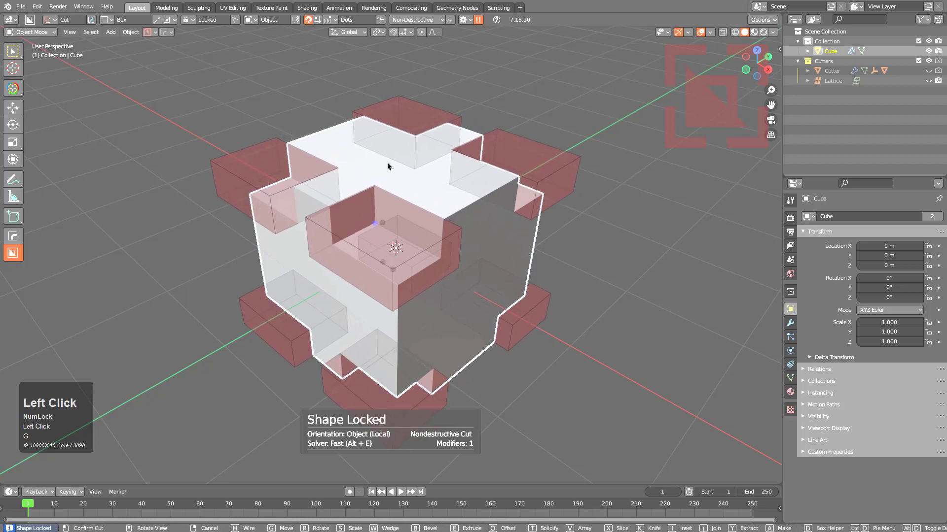
key("d")
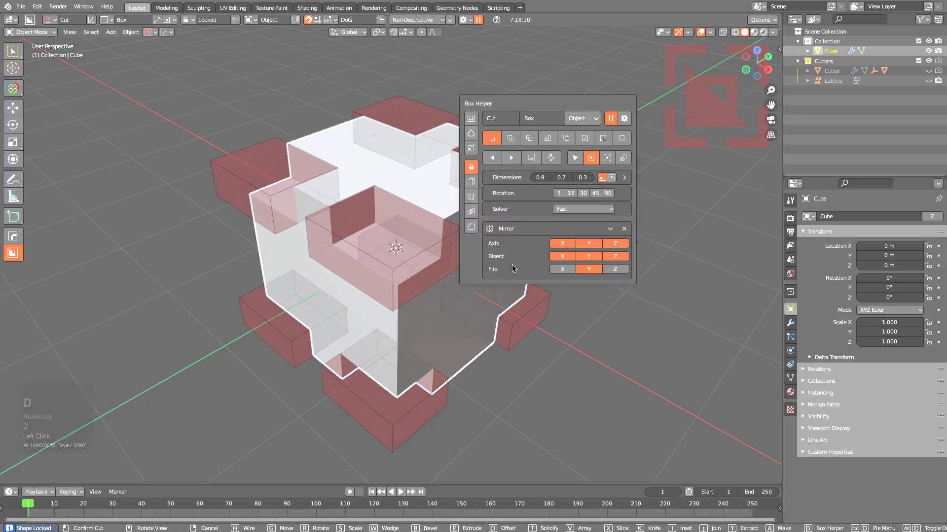
left_click(505, 230)
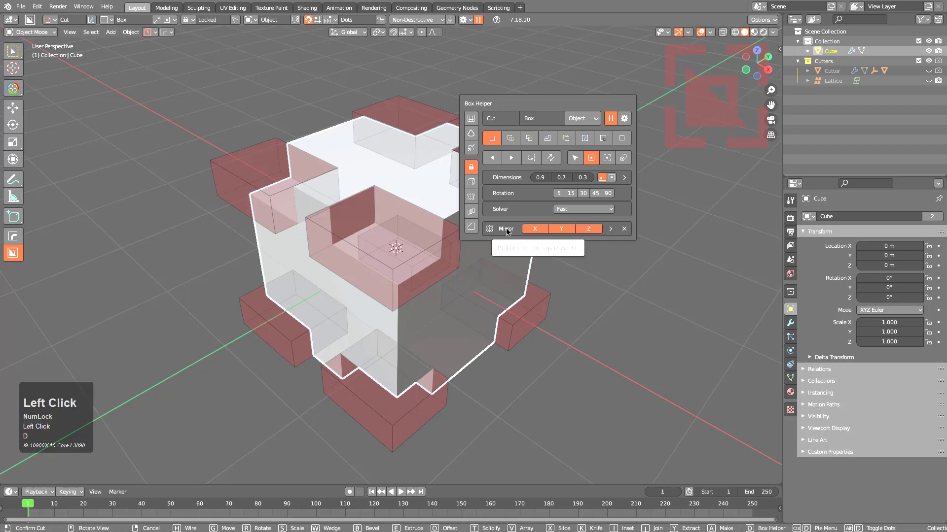
right_click(395, 213)
Step: Draw a box cut around the cube's near vertical edge and solidify it with a thickness of about -0.059
left_click_drag(396, 232, 388, 376)
key("t")
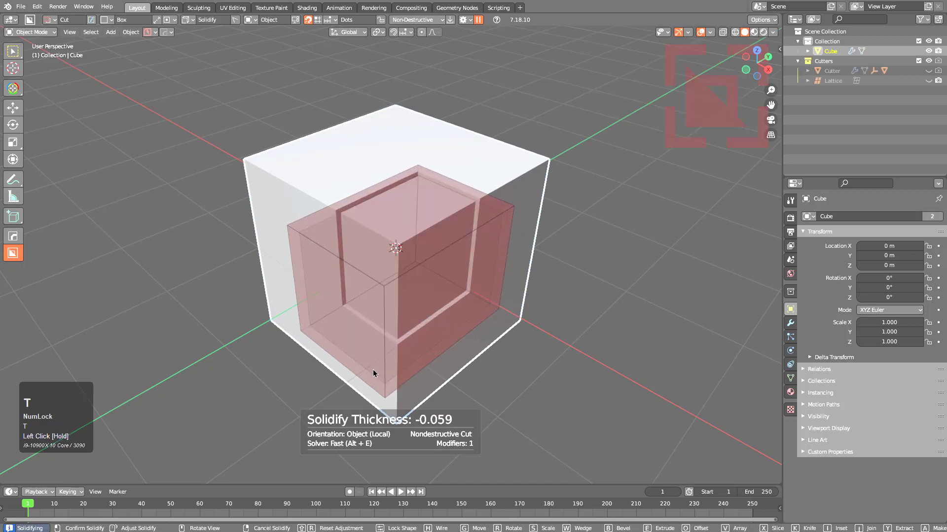
key("Down")
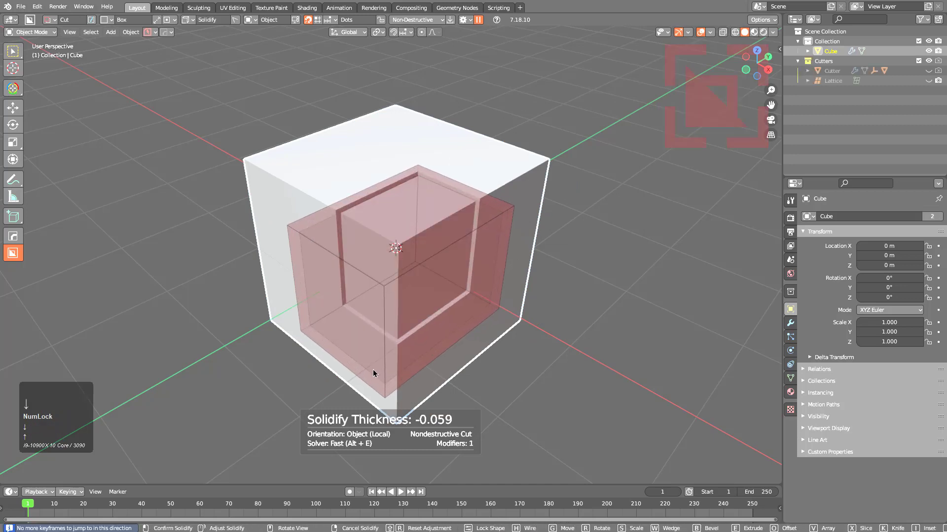
left_click(361, 334)
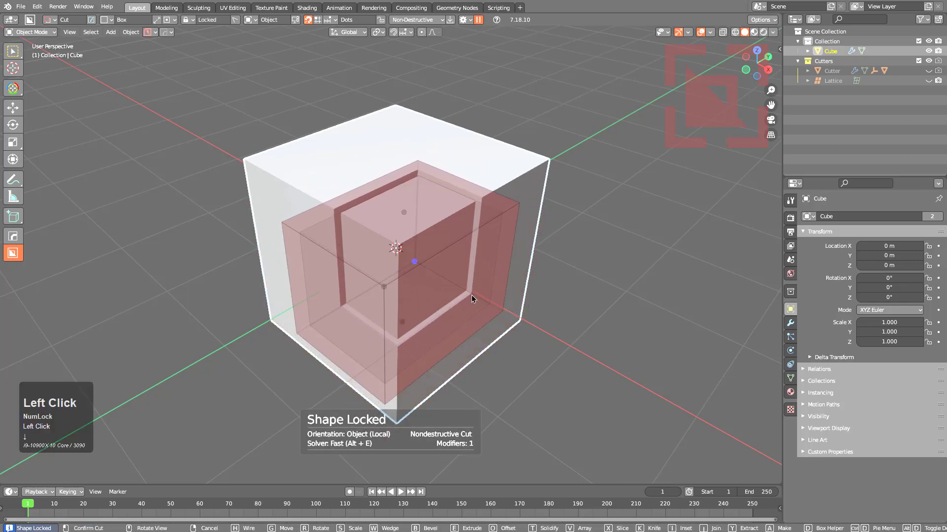
Step: Bevel the solidified cutter about 0.349 wide, step its segments up to 8 and back down, and cancel the cut
key("b")
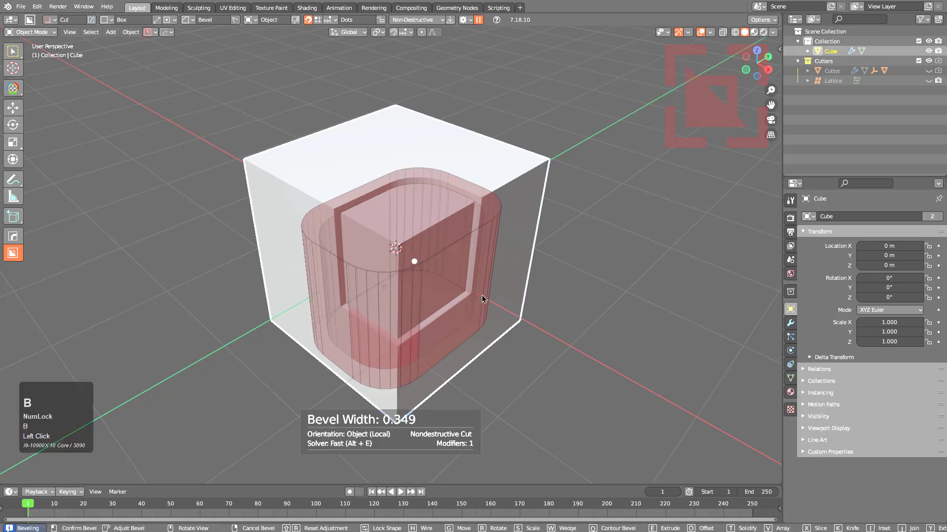
scroll(470, 297, "up", 4)
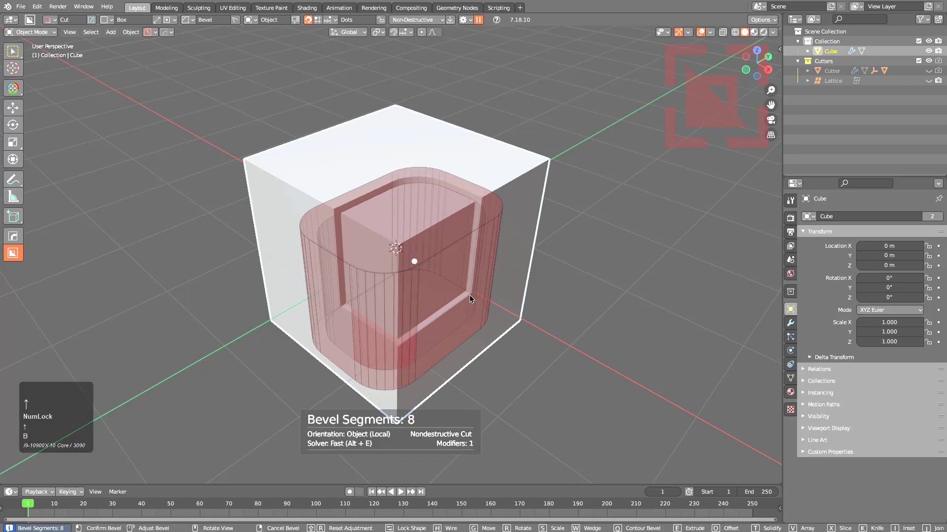
scroll(470, 298, "down", 2)
right_click(470, 298)
right_click(469, 295)
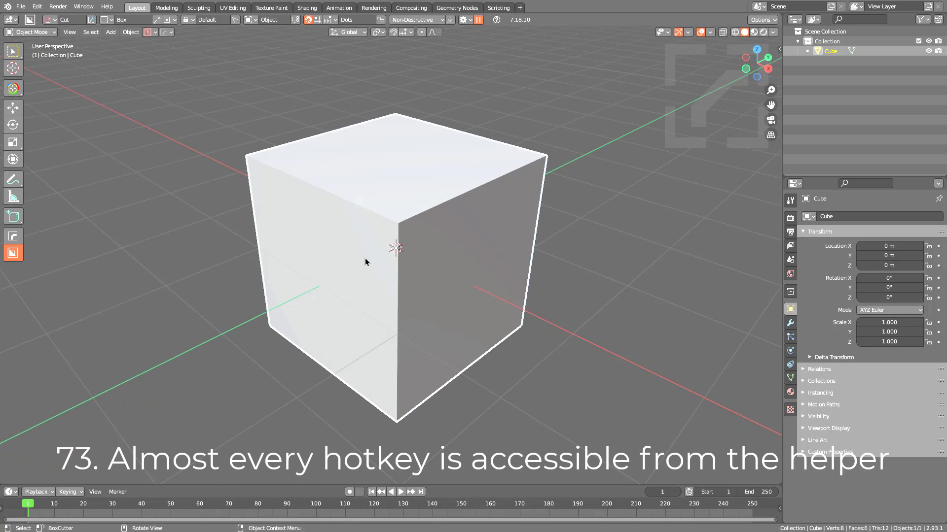
Step: Reposition the Box Helper, then draw a small centred box cut about 0.376 deep on the cube's front face and lock its shape
key("d")
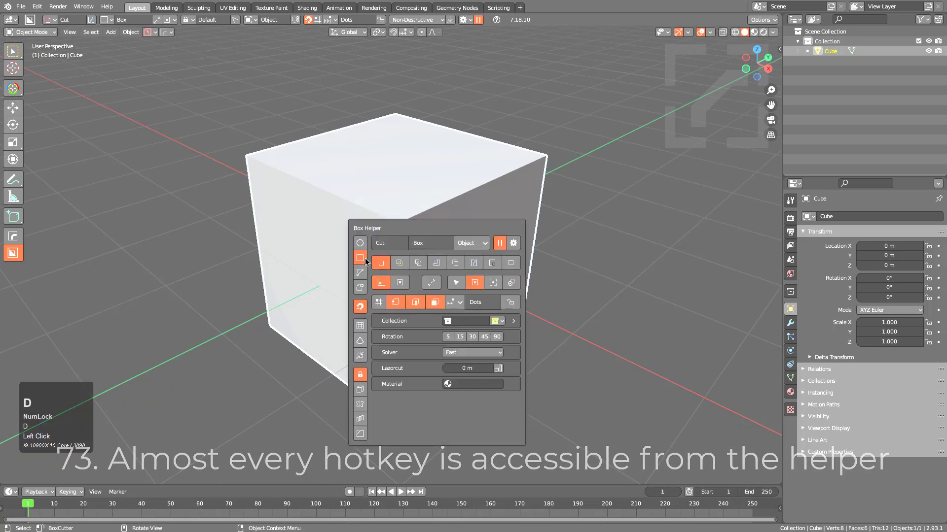
left_click_drag(389, 224, 377, 180)
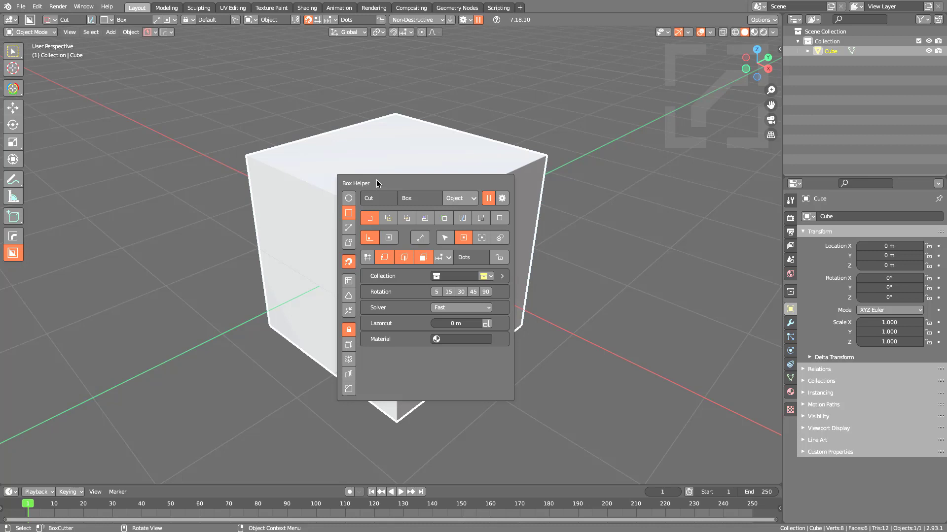
middle_click_drag(315, 276, 324, 301)
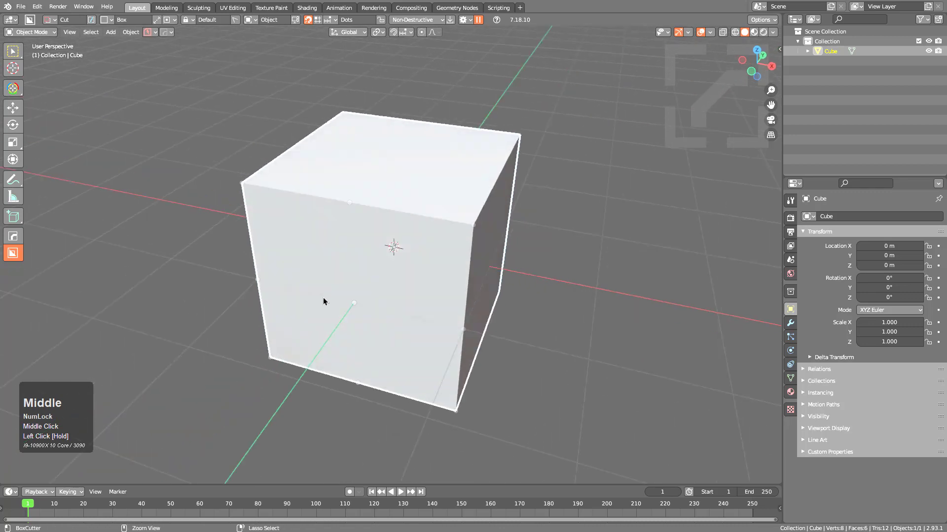
left_click_drag(354, 304, 383, 319, "alt")
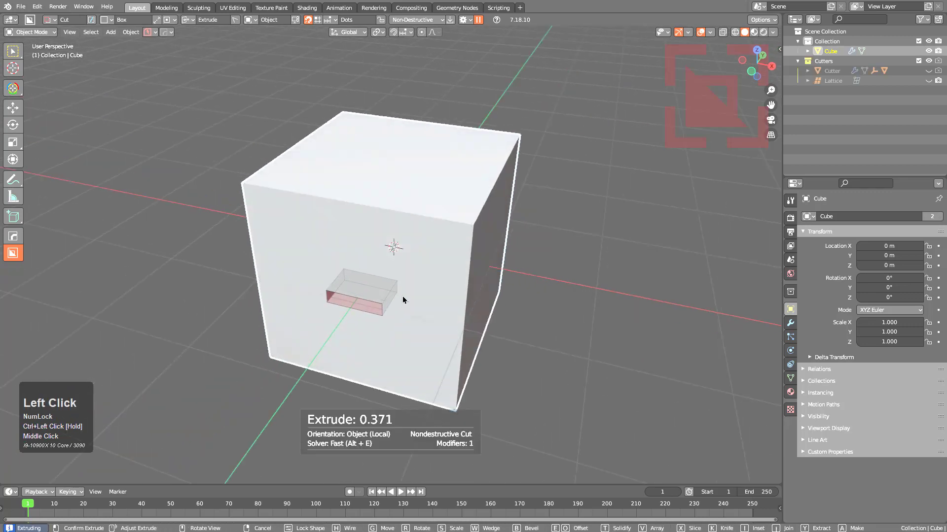
key("d")
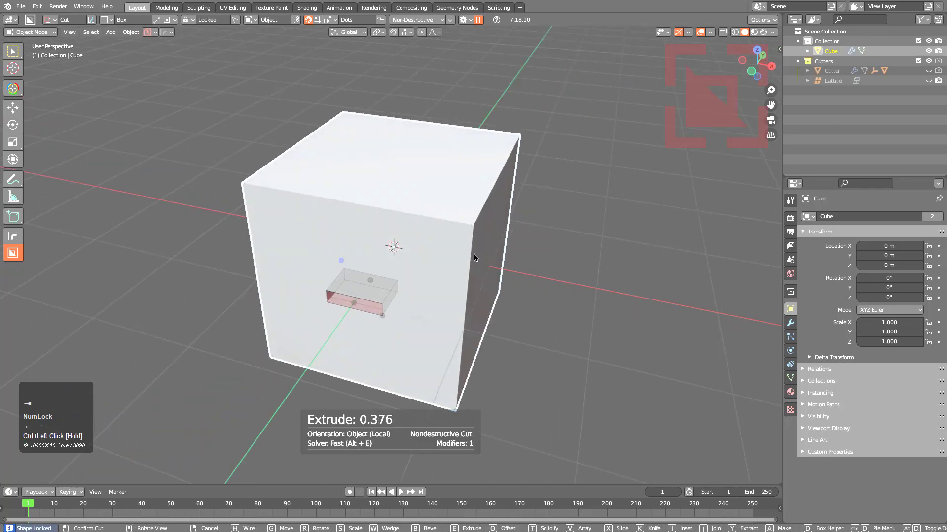
Step: Array the cutter from the Box Helper along X with a count of 5 and a distance of about 0.306
left_click(555, 306)
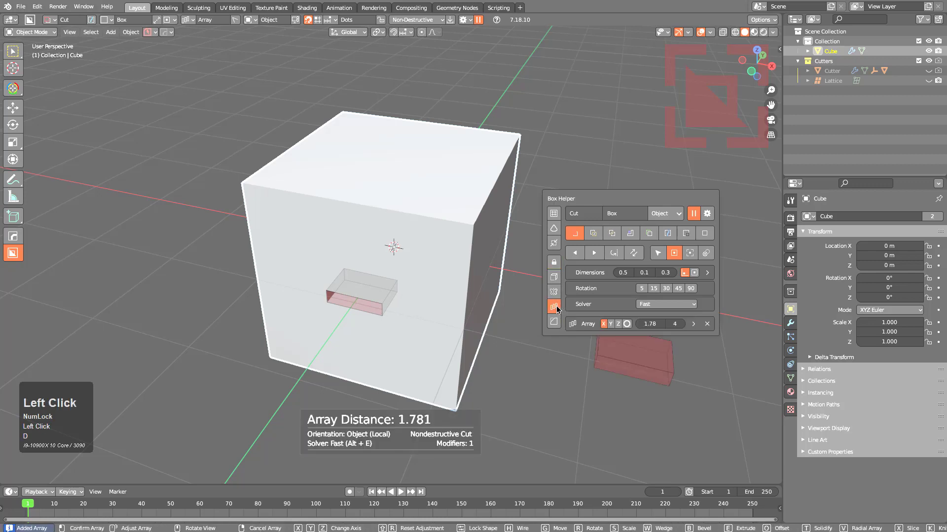
scroll(557, 312, "up", 1)
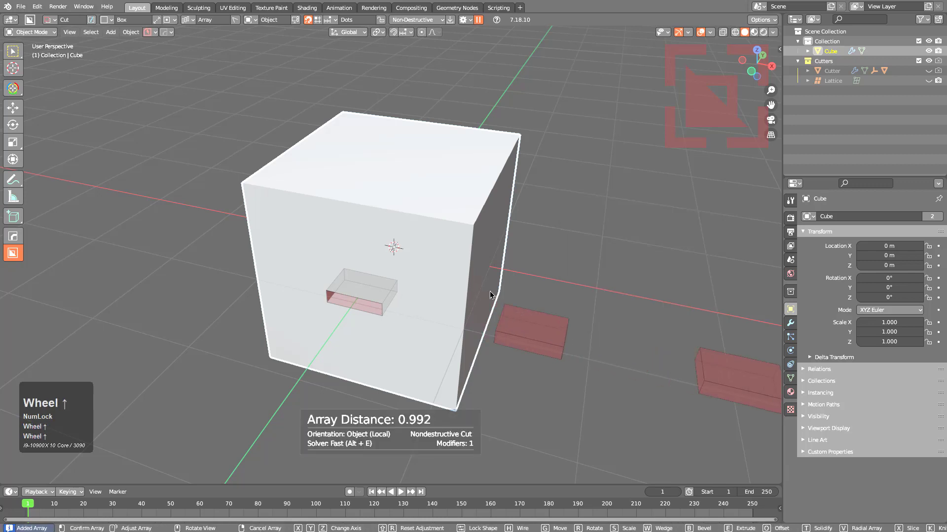
left_click(423, 283)
Step: Convert the cutter's array to radial in the Box Helper, with a count of 7 and a distance of 1.24
key("d")
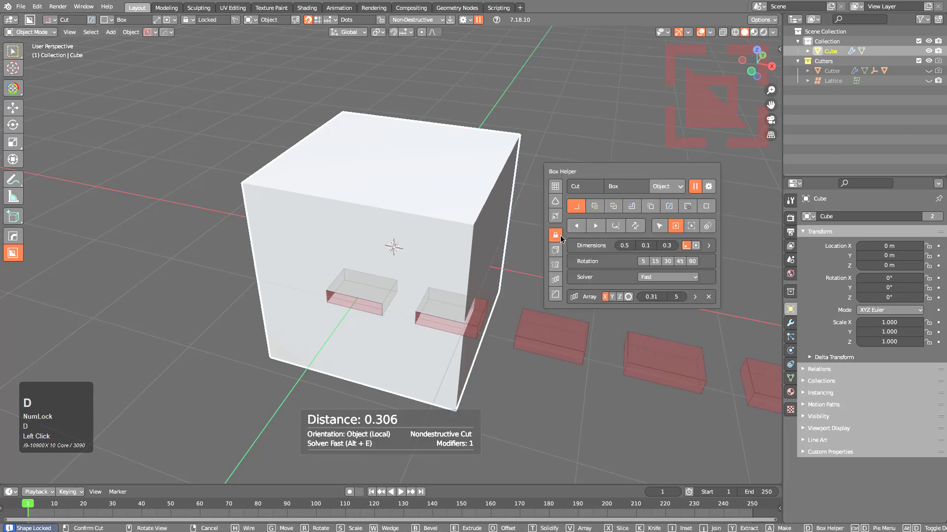
left_click(629, 297)
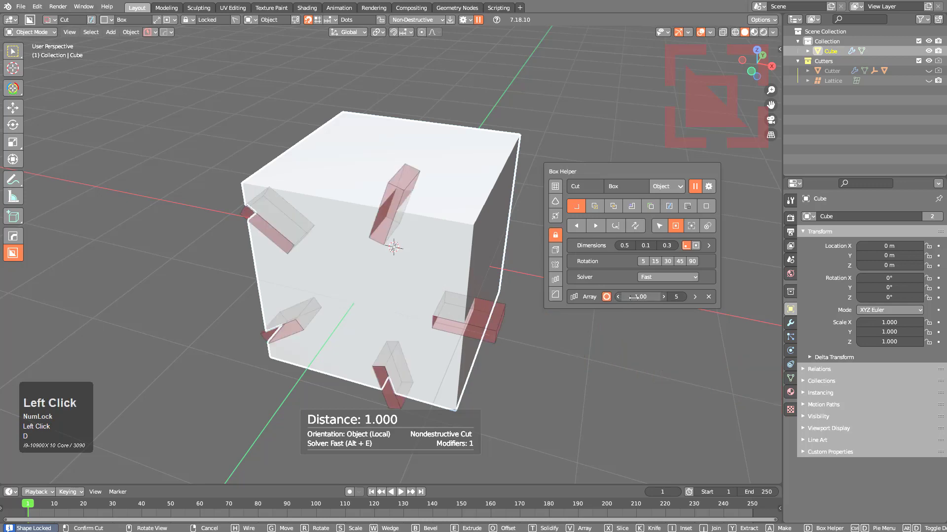
scroll(676, 296, "up", 4)
scroll(676, 296, "down", 2, "ctrl")
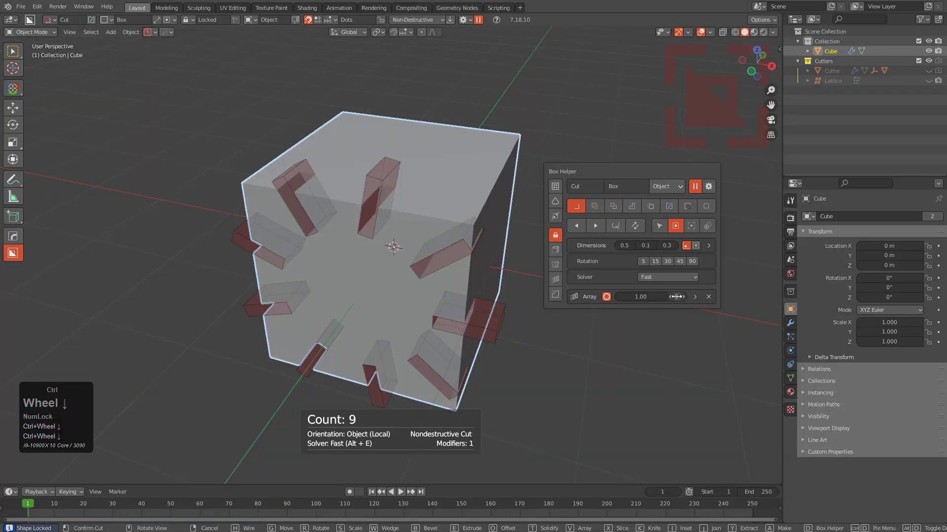
mouse_move(635, 297)
left_mouse_down()
mouse_move(646, 298)
mouse_move(627, 296)
mouse_move(645, 297)
left_mouse_up()
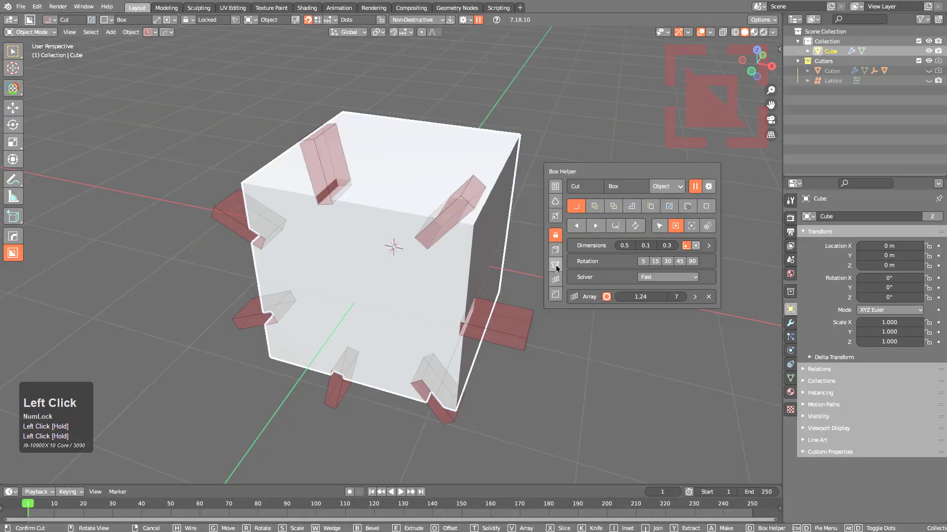
Step: Bevel the radially arrayed cutter from the Box Helper at a width of about 0.587, increase its segments, and lock the shape
left_click(555, 294)
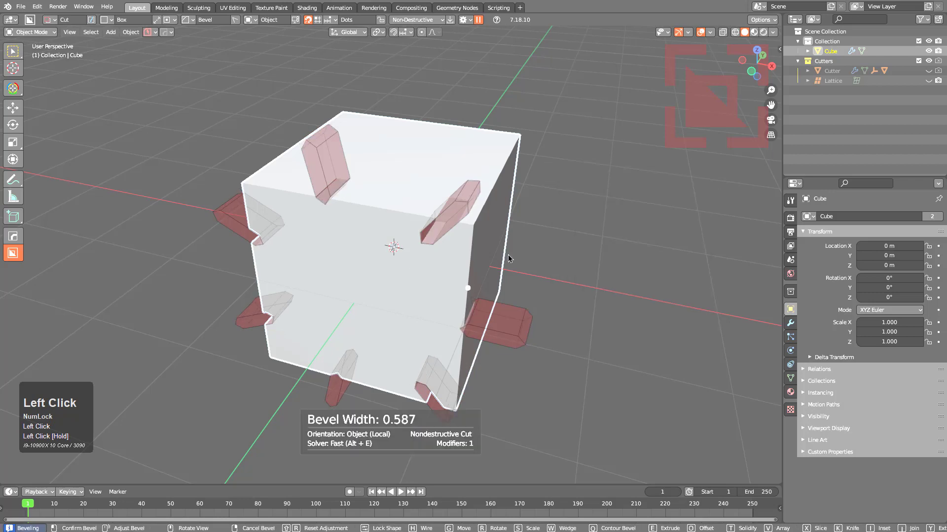
scroll(509, 258, "up", 4)
scroll(509, 259, "up", 2)
key("Tab")
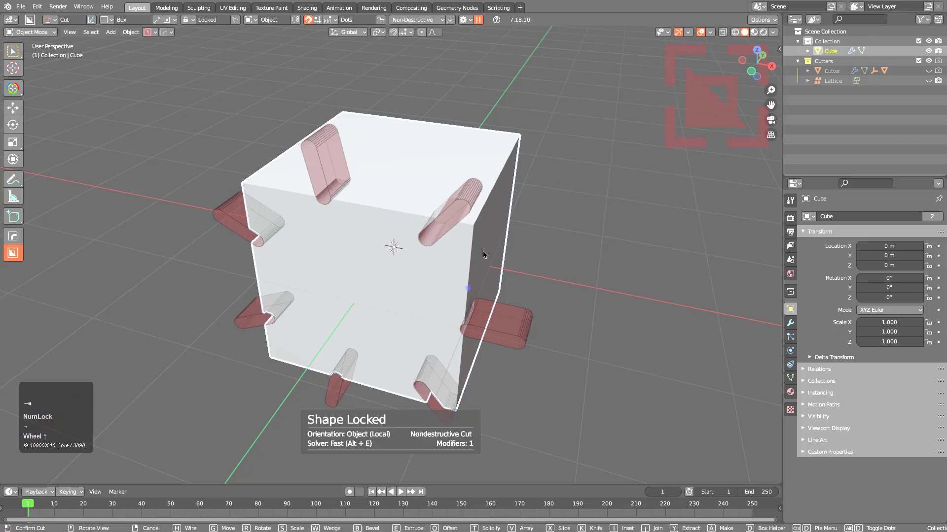
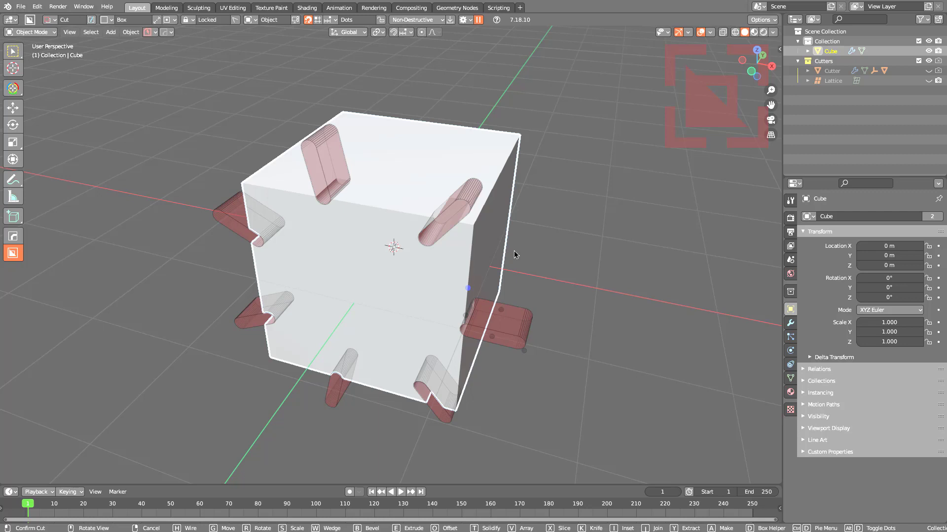
Step: Toggle the locked cutter's wire display and live shape mode on and off to compare the previews
key("h")
key("h")
key("l")
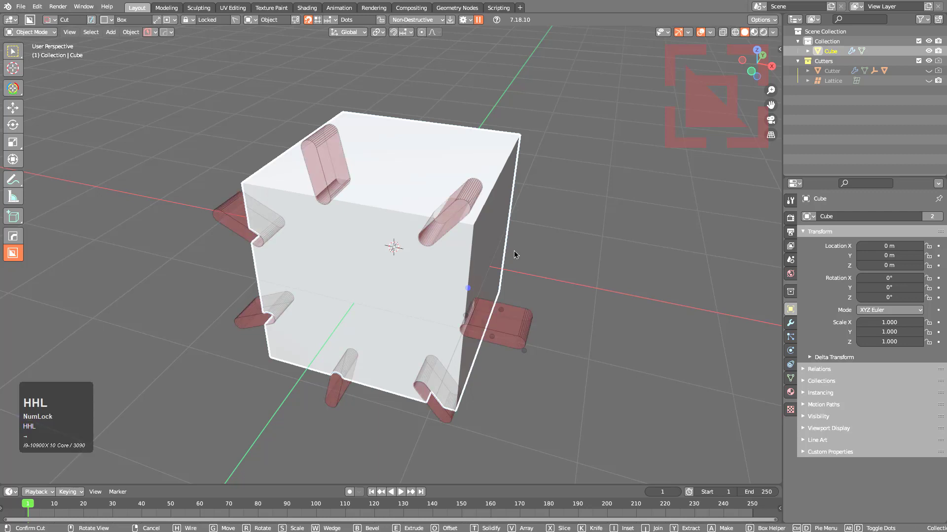
key("l")
key("l")
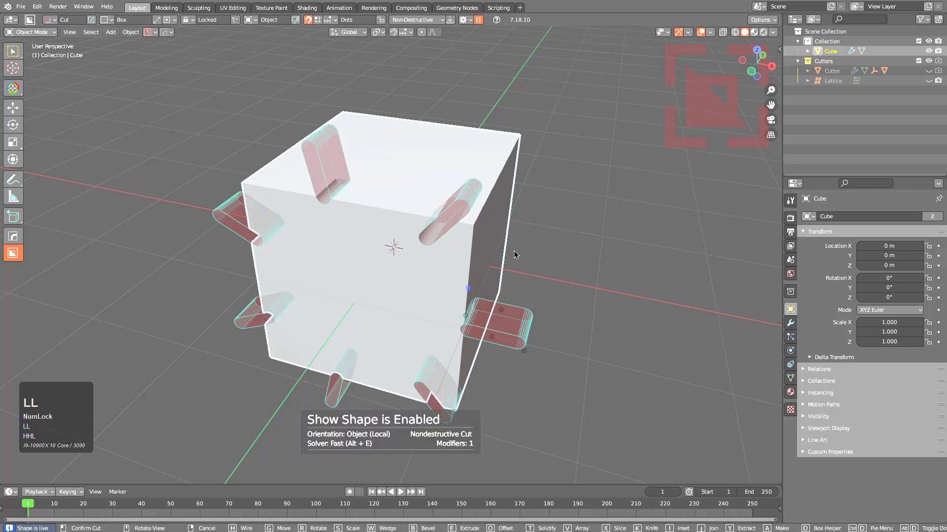
key("l")
key("h")
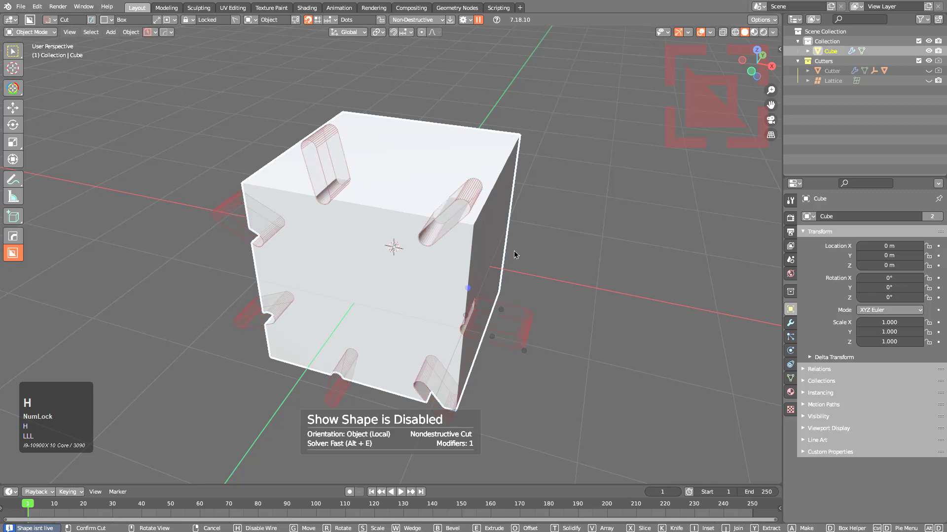
key("h")
key("h")
key("h")
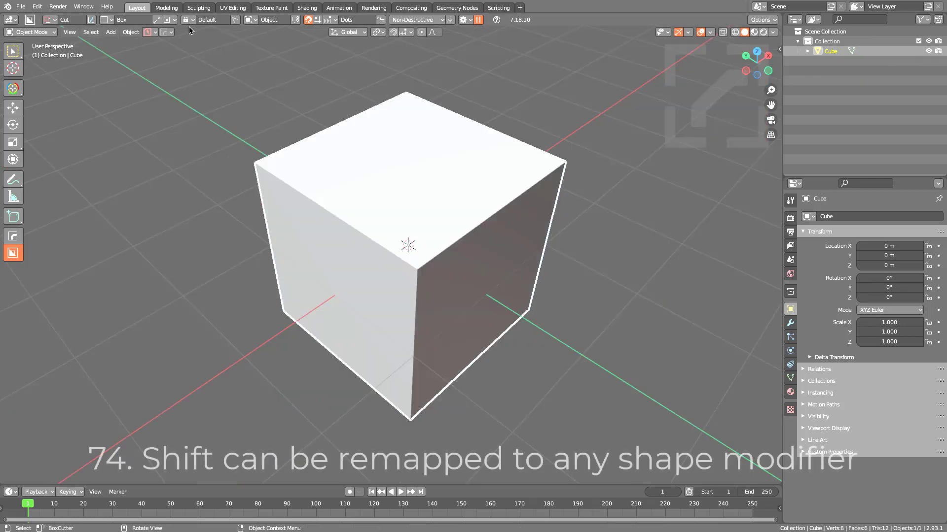
Step: Enable BoxCutter's Shift Operation and assign it to Taper
left_click(186, 20)
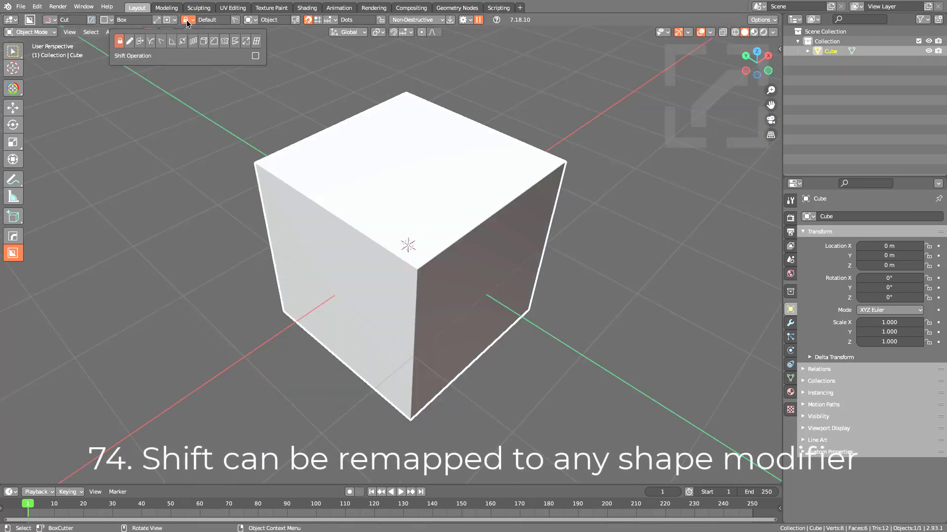
left_click(255, 56)
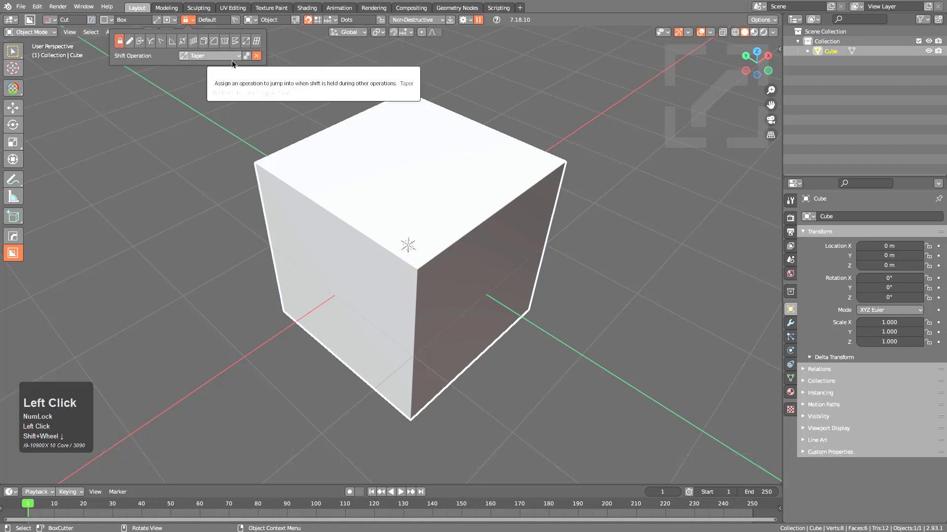
left_click(228, 56)
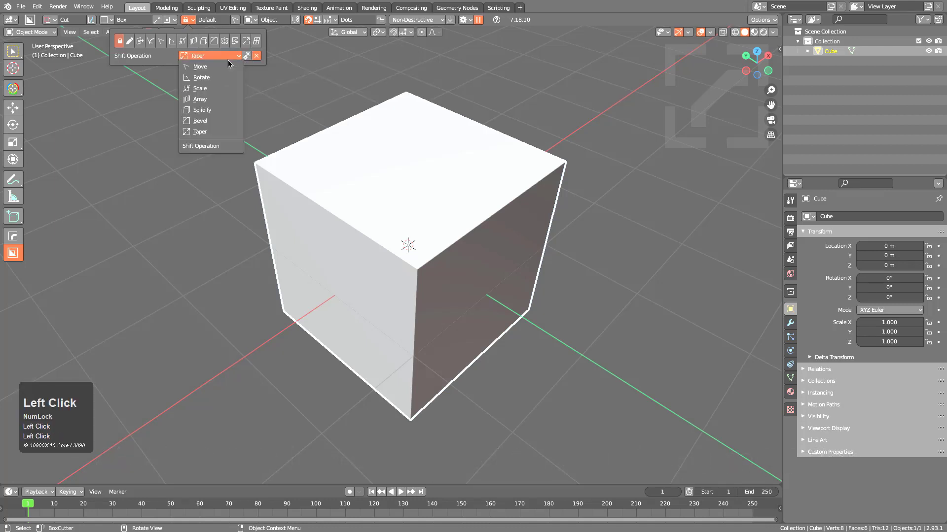
left_click(210, 132)
Step: Cut three tapered box pockets into the cube from its top face, the last one about 0.333 deep
left_click_drag(311, 183, 315, 238)
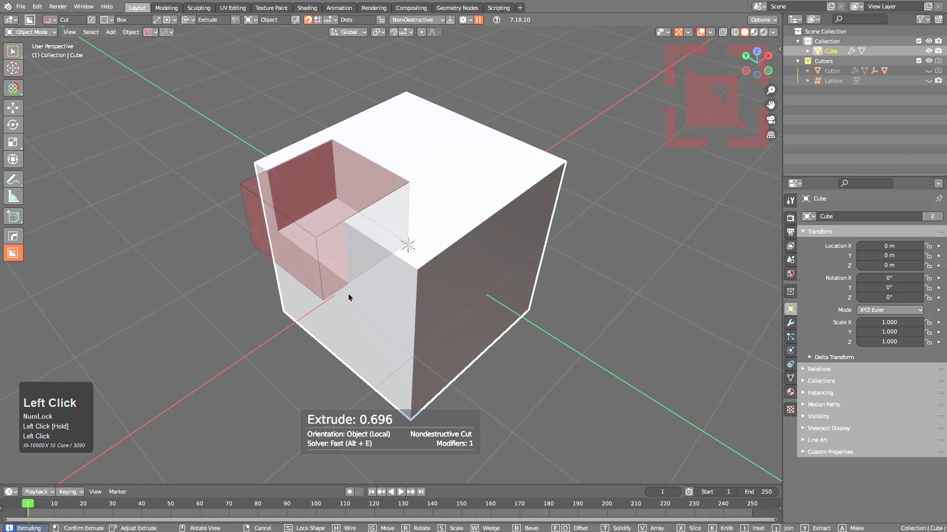
key("shift")
left_click_drag(268, 255, 135, 220)
mouse_move(364, 173)
left_mouse_down()
mouse_move(340, 220)
mouse_move(363, 388)
mouse_move(197, 290)
left_mouse_up()
mouse_move(410, 119)
left_mouse_down()
mouse_move(371, 241)
mouse_move(317, 234)
mouse_move(190, 188)
left_mouse_up()
left_click(191, 189)
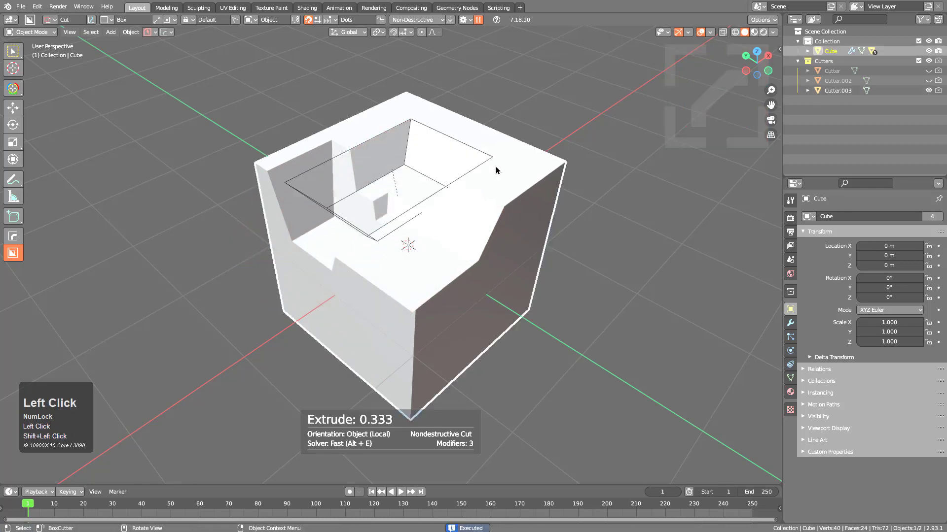
Step: Cut two more tapered boxes into the cube's top, the second a large one about 0.265 deep
mouse_move(488, 138)
left_mouse_down()
mouse_move(503, 275)
mouse_move(492, 300)
mouse_move(450, 271)
mouse_move(311, 220)
left_mouse_up()
left_click(311, 220)
left_click(406, 101)
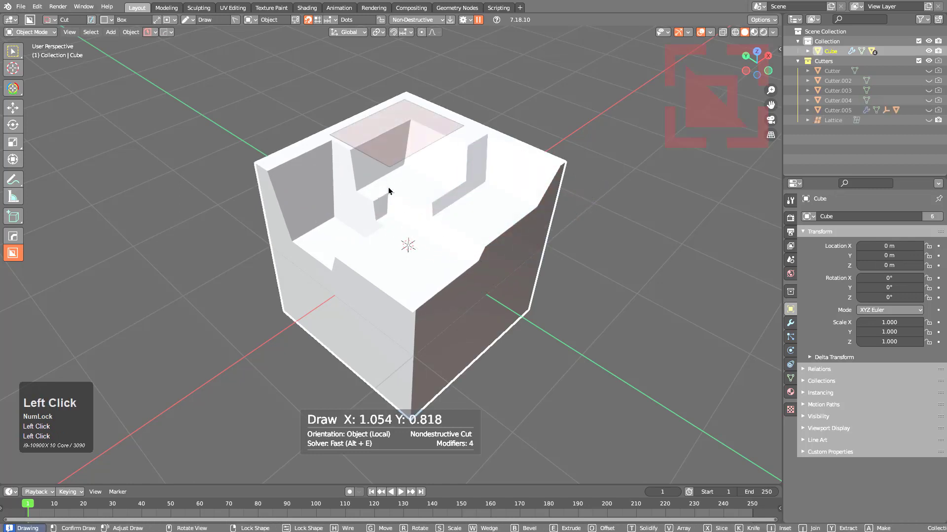
left_click(390, 254)
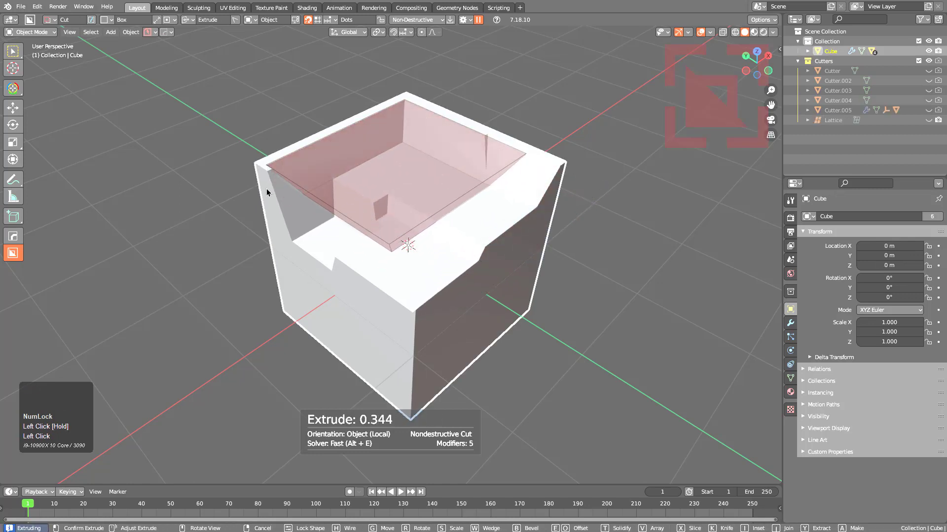
left_click(282, 182)
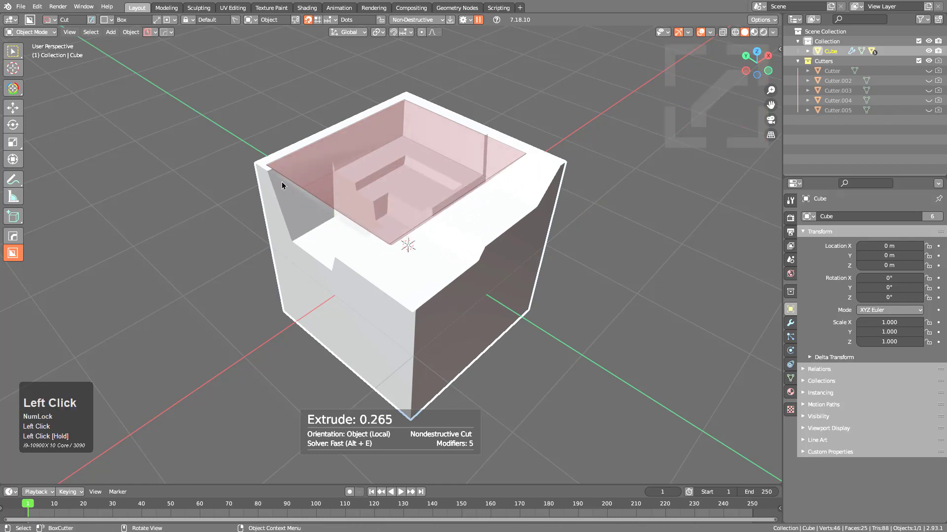
Step: Cut two tapered boxes into the recessed floor, about 0.330 deep near the middle and 0.237 deep at the front corner
left_click_drag(430, 160, 436, 251)
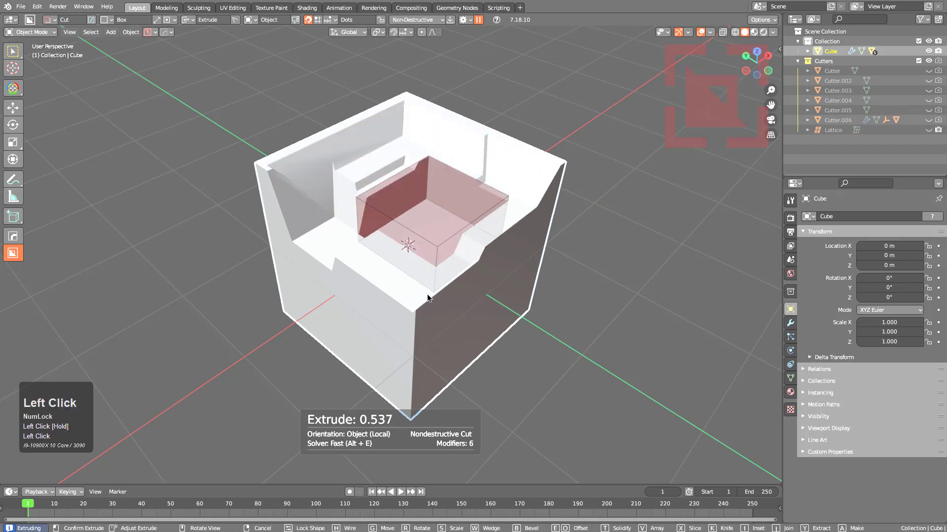
key("e")
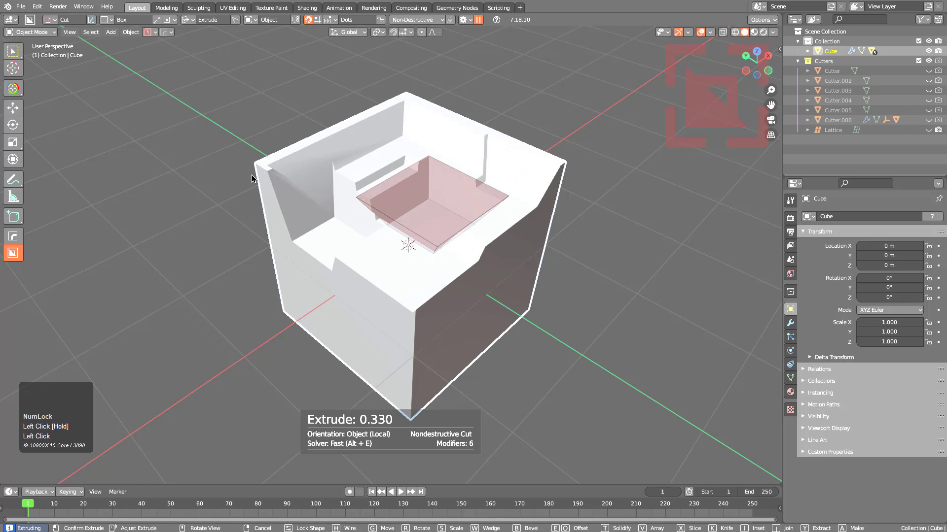
left_click(251, 179)
left_click_drag(391, 245, 386, 386)
key("shift")
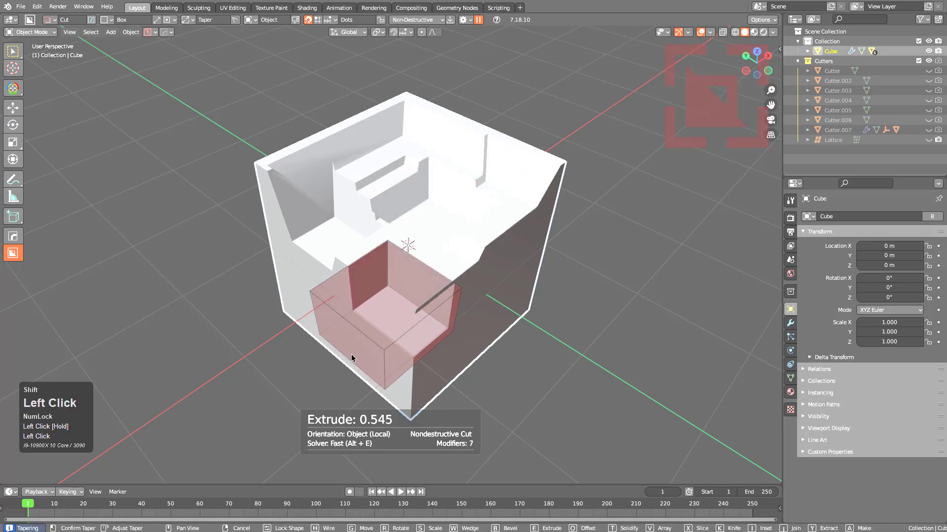
key("e")
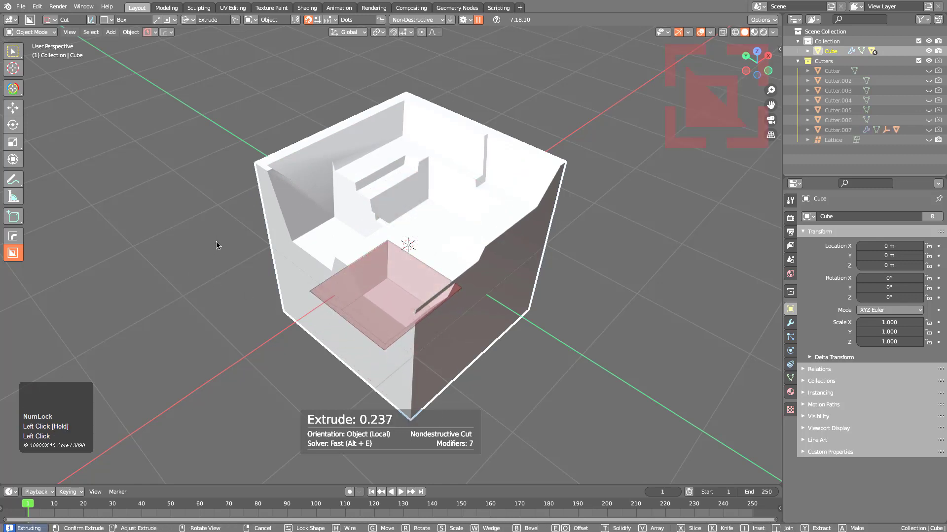
left_click(216, 245)
Step: Cut tapered boxes about 0.652 deep through the dark side face and about 0.476 deep against the inner back wall
mouse_move(489, 247)
left_mouse_down()
mouse_move(459, 340)
mouse_move(455, 393)
left_mouse_up()
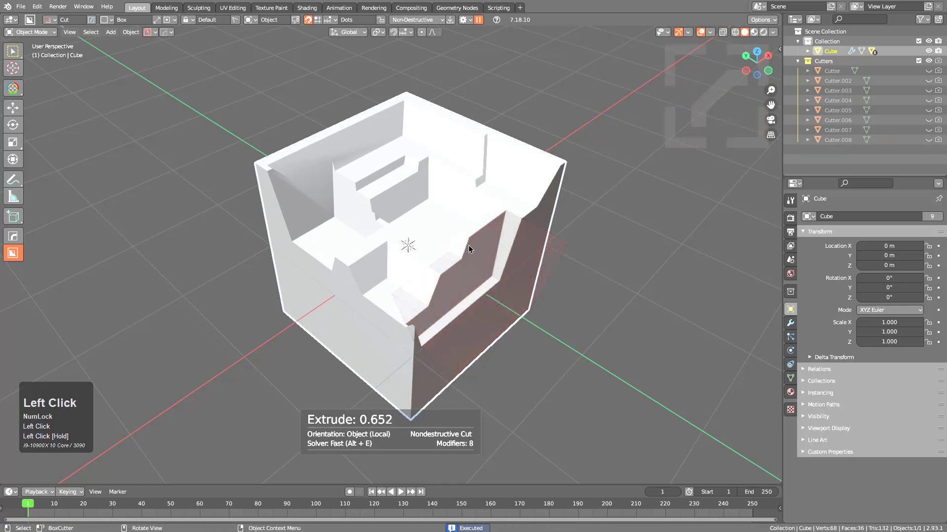
mouse_move(396, 144)
left_mouse_down()
mouse_move(377, 224)
mouse_move(307, 233)
mouse_move(233, 206)
left_mouse_up()
key("shift")
left_click(230, 200)
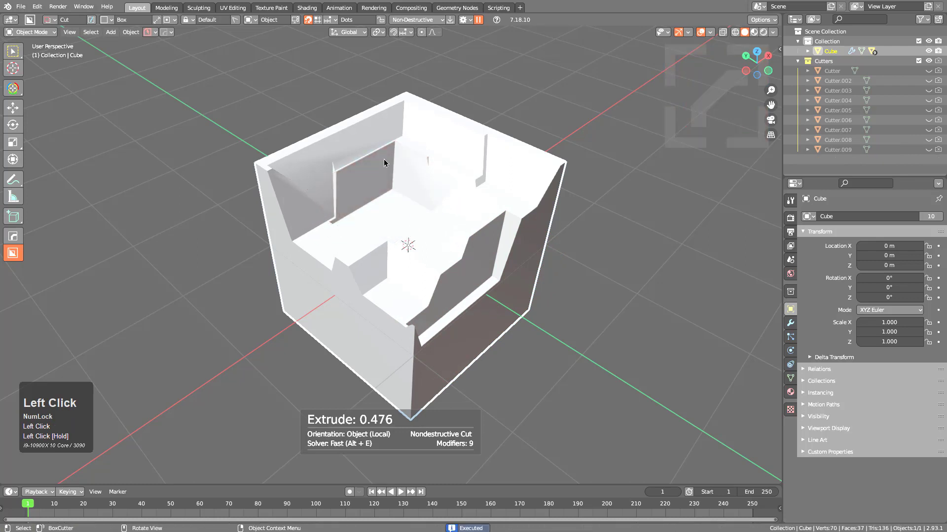
Step: Reassign BoxCutter's Shift Operation to Bevel
left_click(193, 20)
left_click(203, 56)
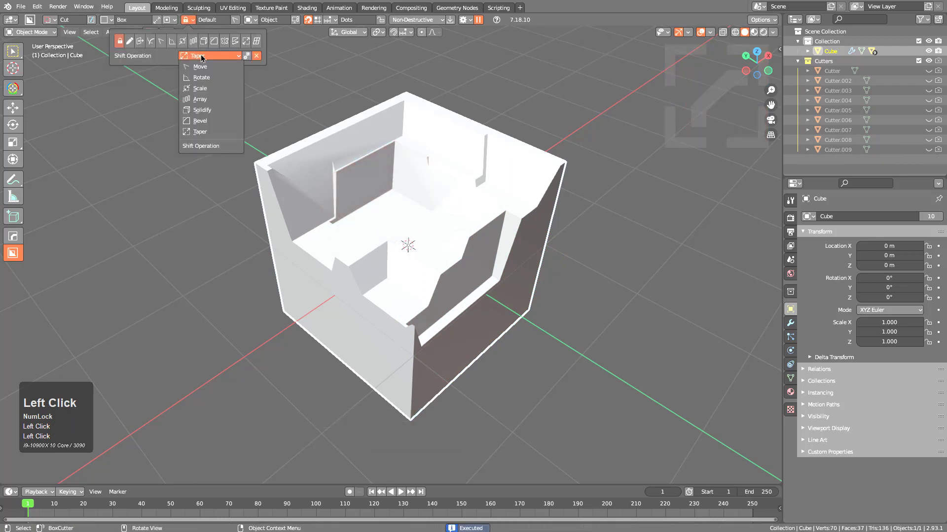
left_click(200, 121)
Step: Cut two bevelled boxes into the light side face's lower corner, about 0.268 and 0.106 deep, using the Shift bevel
middle_click_drag(338, 270, 401, 269)
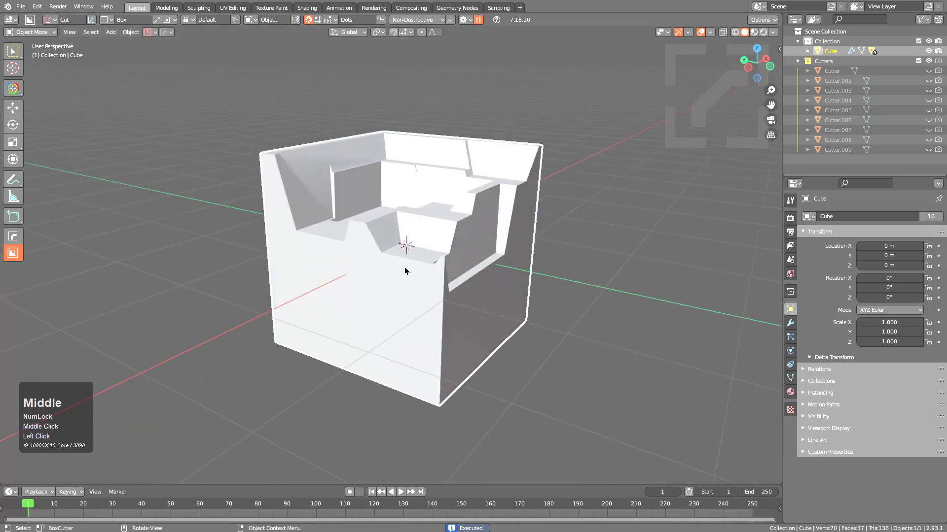
mouse_move(396, 283)
left_mouse_down()
mouse_move(487, 382)
mouse_move(506, 368)
left_mouse_up()
key("shift")
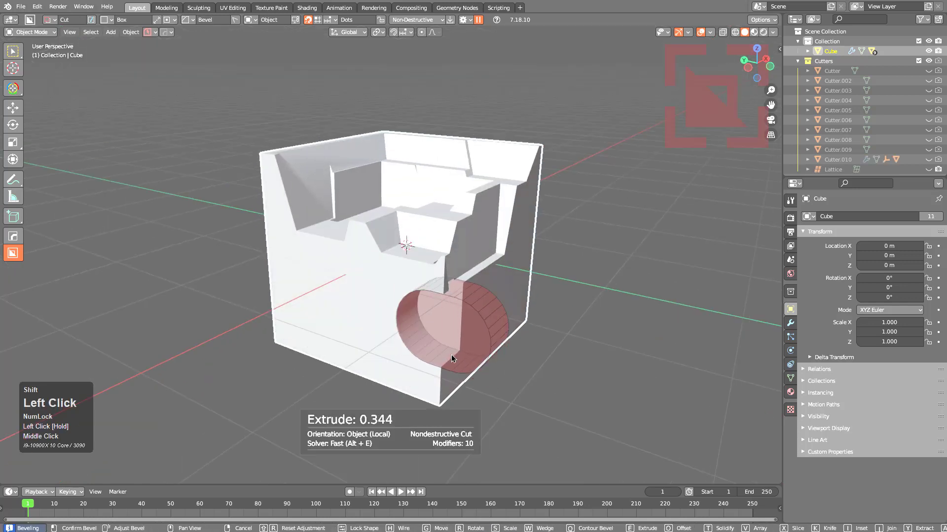
left_click(330, 323)
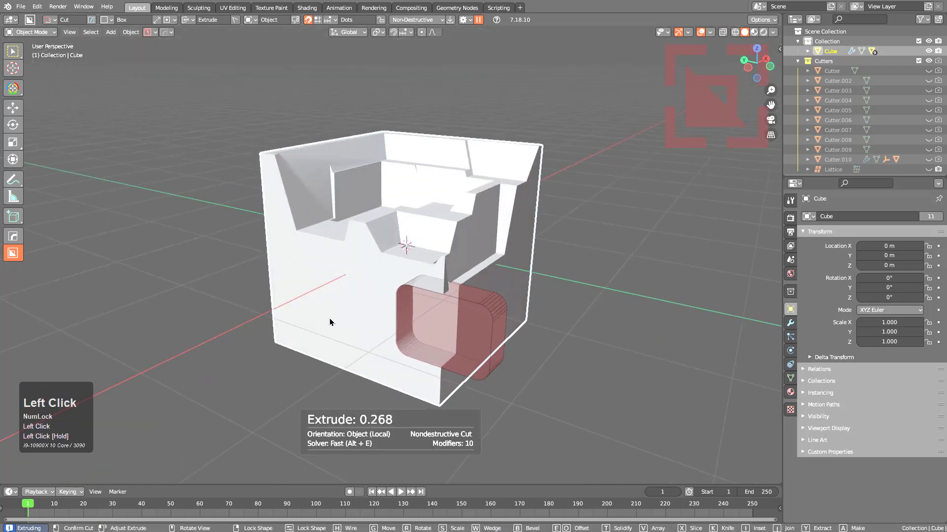
mouse_move(356, 293)
left_mouse_down()
mouse_move(476, 407)
mouse_move(469, 402)
left_mouse_up()
key("shift")
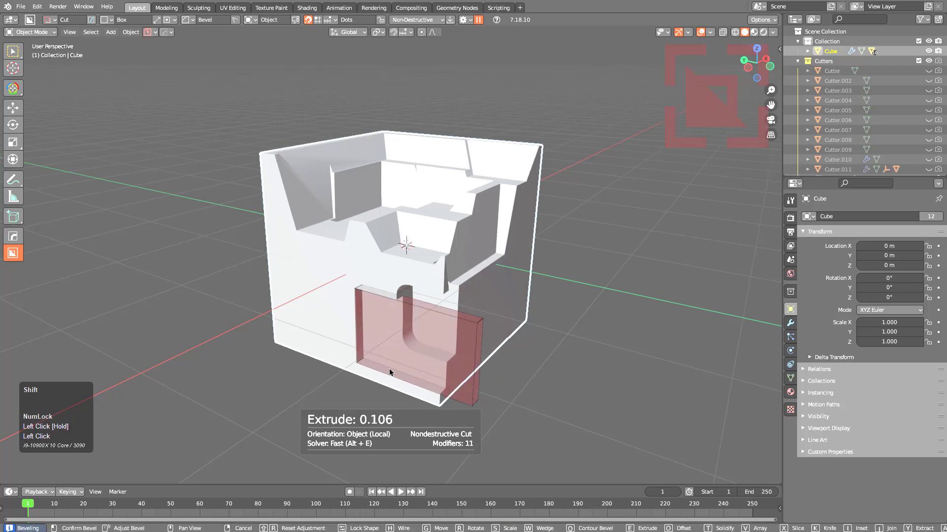
left_click(417, 371)
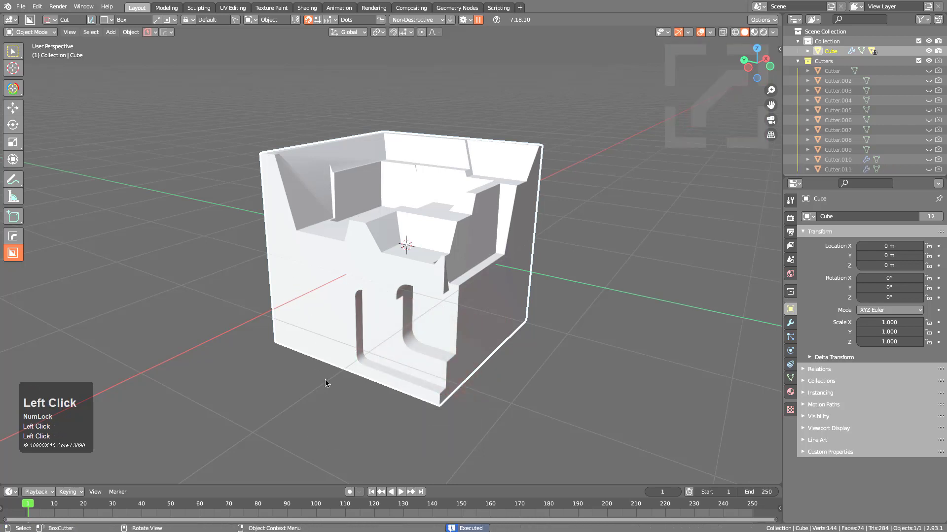
Step: Cut a narrow bevelled slot near the light side face's far edge and a bevelled corner box about 0.563 deep
mouse_move(286, 254)
left_mouse_down()
mouse_move(317, 400)
mouse_move(339, 411)
mouse_move(344, 402)
mouse_move(279, 360)
mouse_move(295, 364)
left_mouse_up()
key("shift")
mouse_move(352, 254)
left_mouse_down()
mouse_move(501, 434)
mouse_move(485, 425)
left_mouse_up()
key("shift")
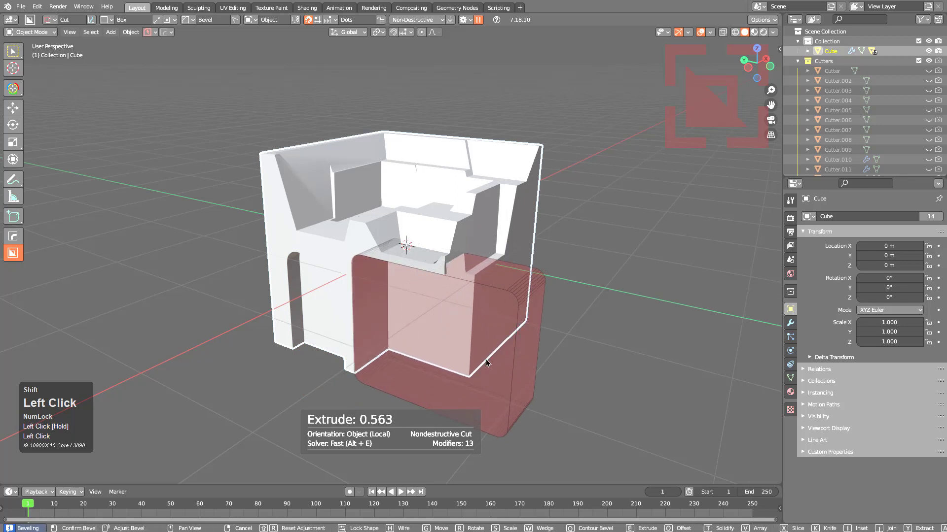
left_click(429, 335)
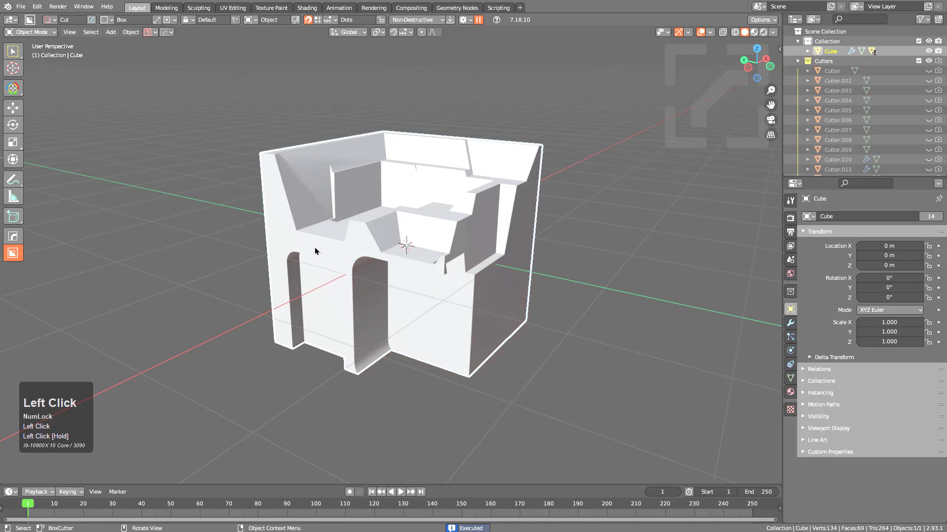
Step: Cut one more tall bevelled box about 0.157 deep between the slot and the corner cut
left_click_drag(314, 247, 379, 407)
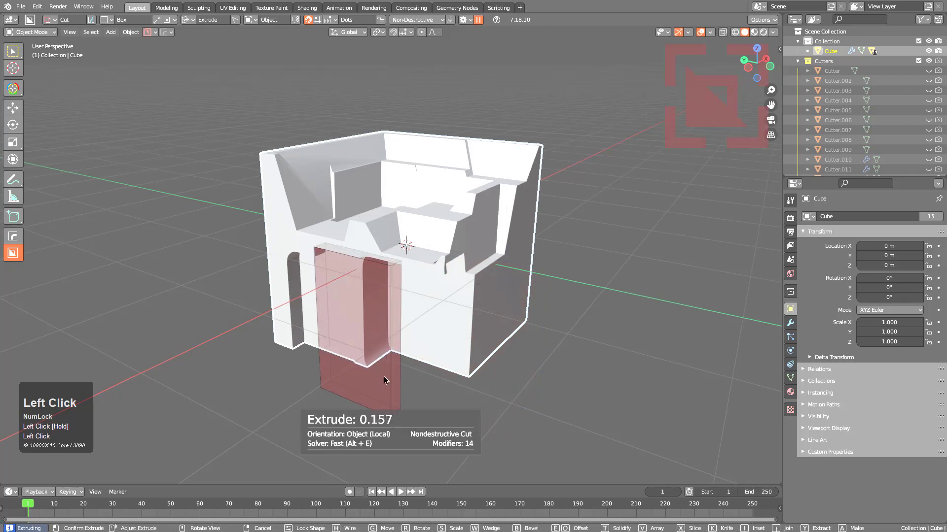
key("b")
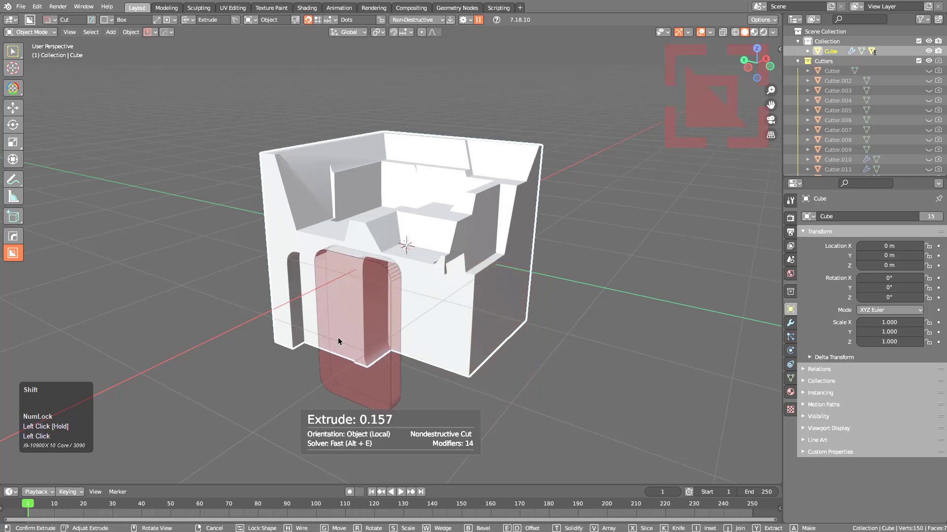
left_click(339, 337)
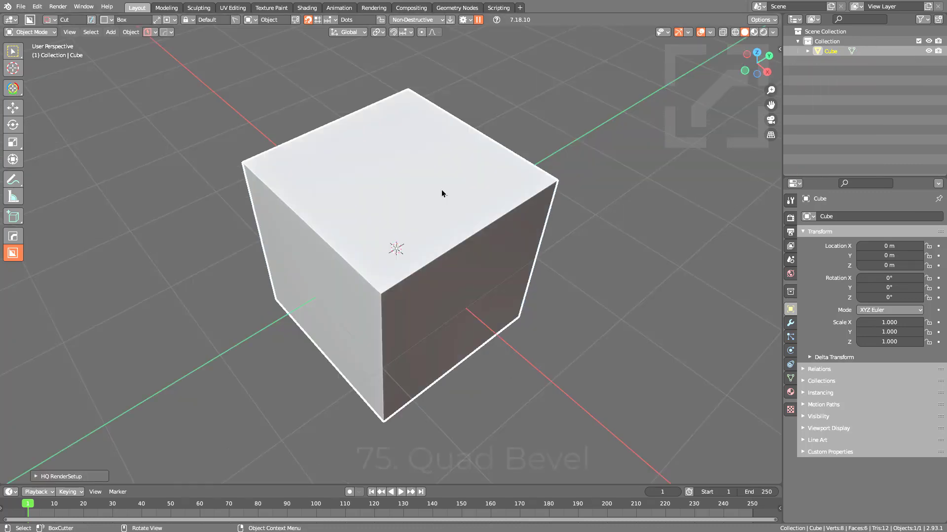
Step: Draw and extrude a box cutter from the cube's top face, bevel it with 9 segments, and enable Q Bevel
left_click_drag(393, 141, 377, 348)
key("b")
scroll(392, 411, "up", 3)
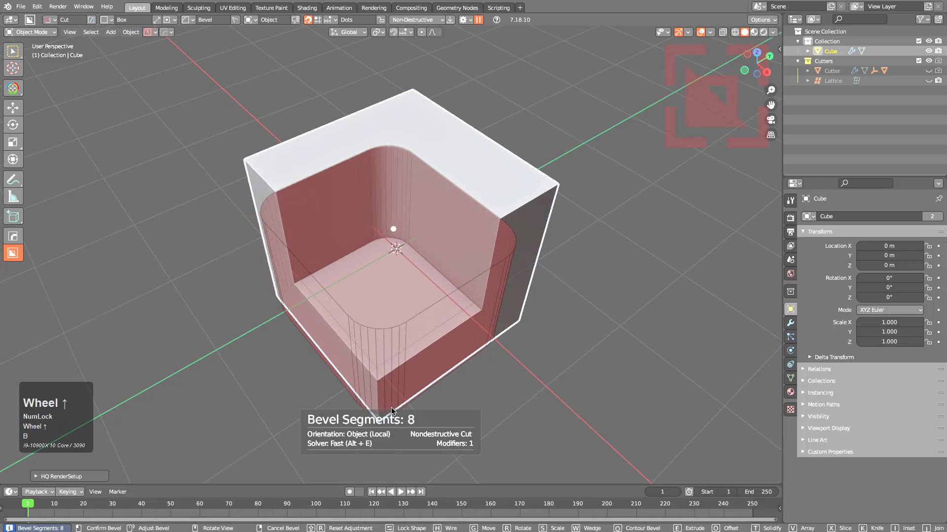
key("q")
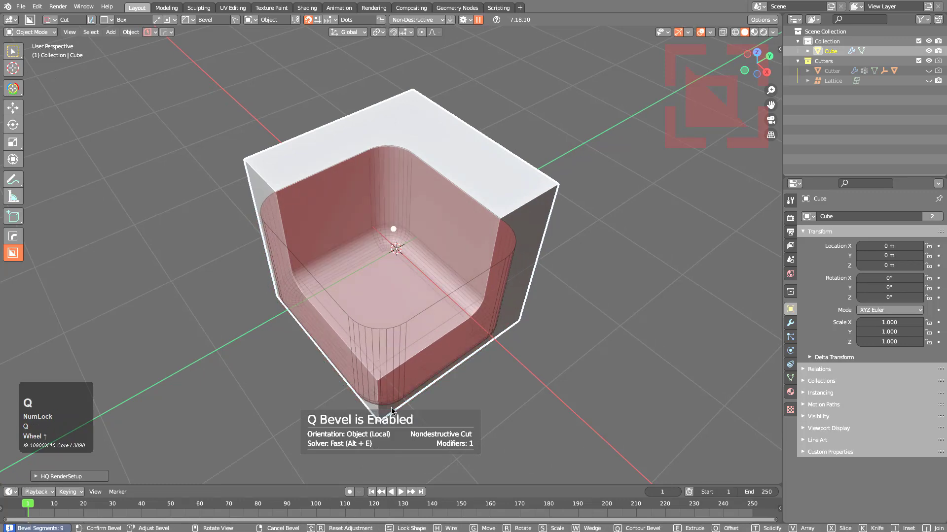
Step: Lock the cutter's shape to examine the bevel topology at its inner corner, and cancel the cut
key("Tab")
scroll(370, 241, "up", 5)
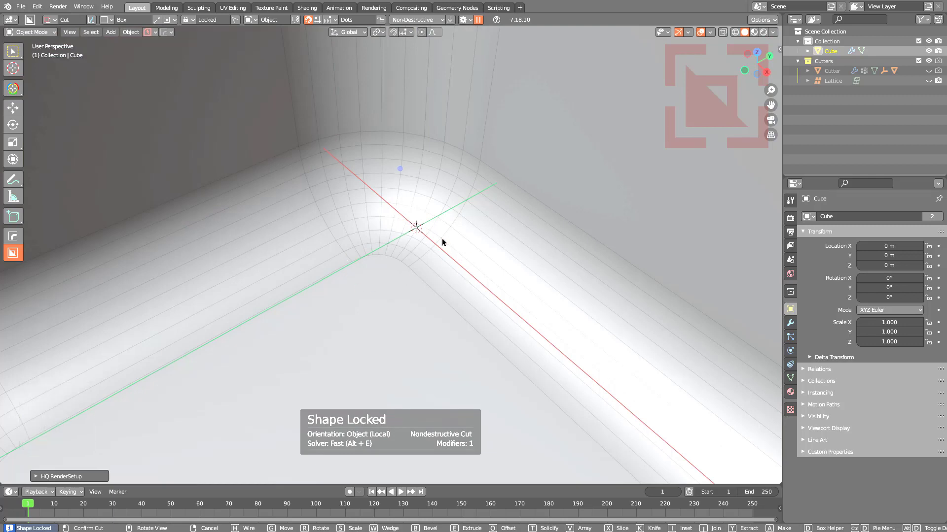
scroll(441, 241, "down", 3)
right_click(438, 260)
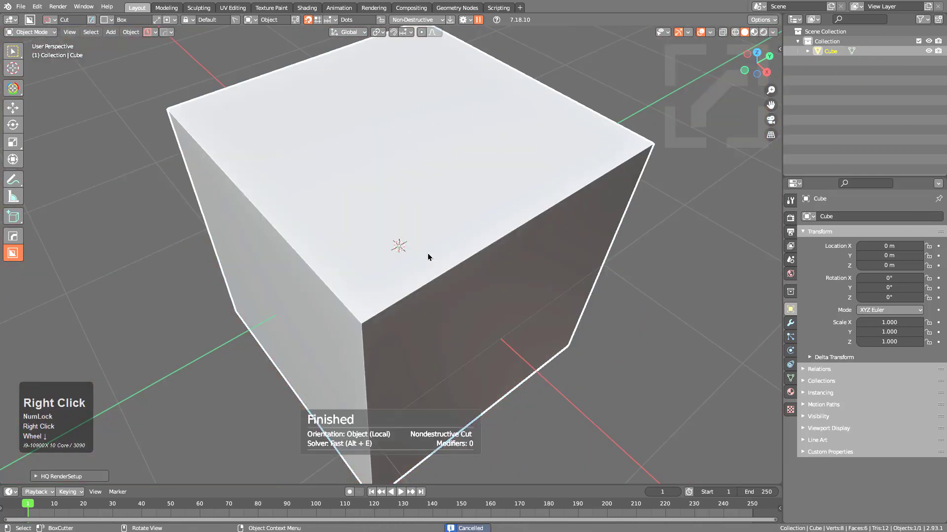
Step: Activate the cutter's bevel in the Box Helper and show its settings, with Quad Bevel off
key("d")
left_click(410, 353)
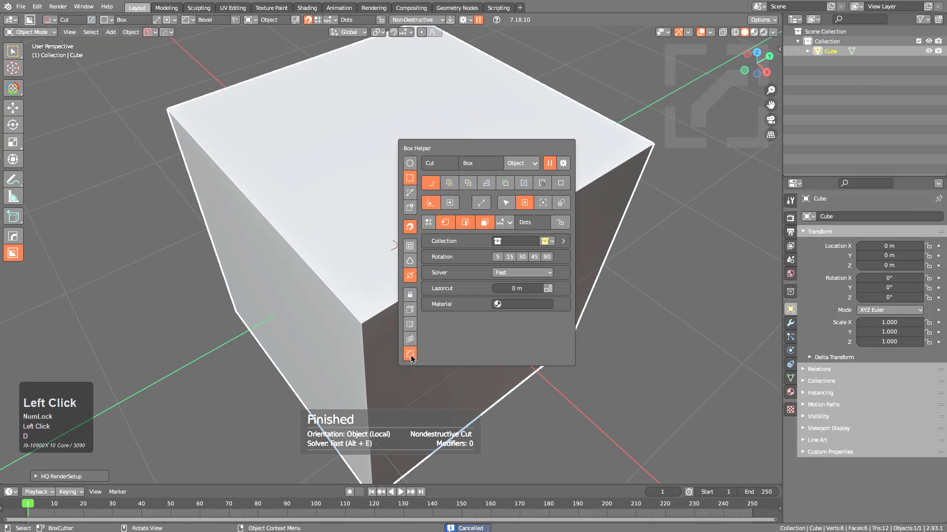
left_click(440, 325)
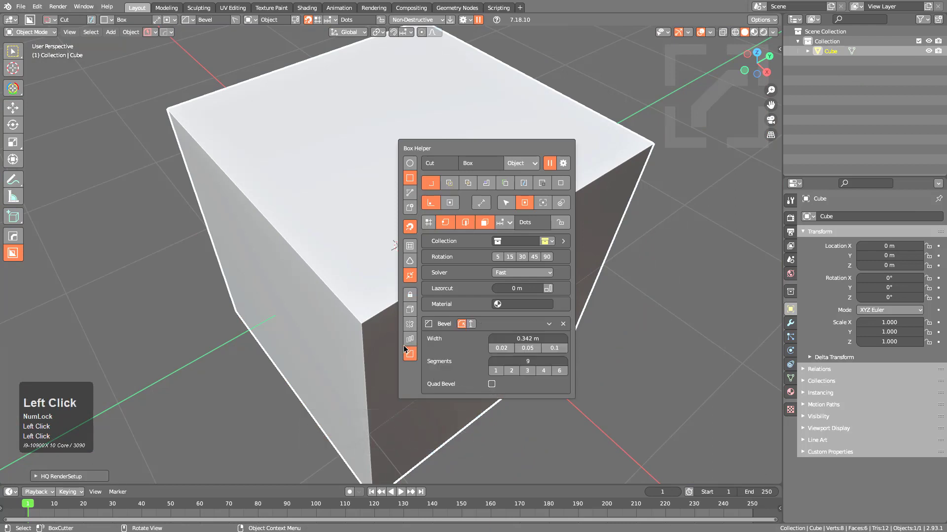
Step: Draw a bevelled box cutter on the cube's top with Quad Bevel off and examine its inner corner topology
scroll(414, 176, "down", 3)
left_click_drag(413, 173, 383, 306)
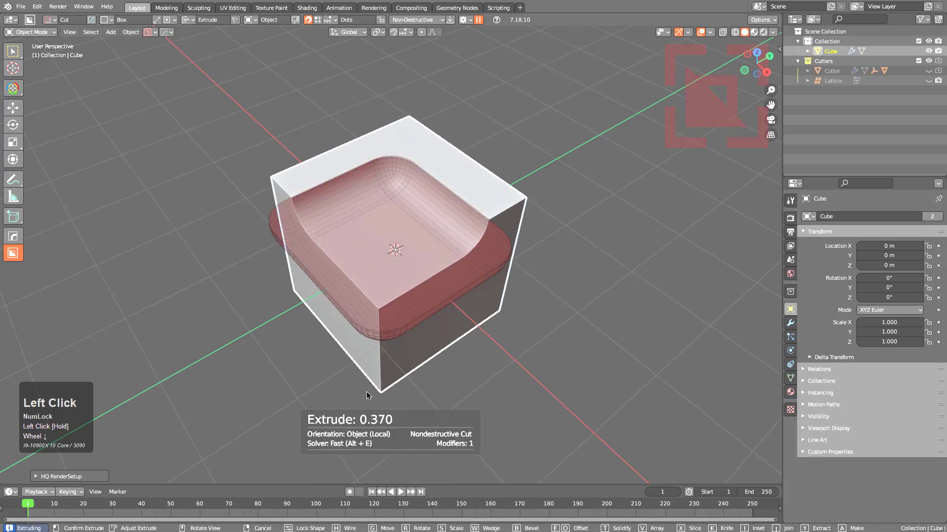
scroll(432, 300, "up", 3)
scroll(432, 300, "up", 3)
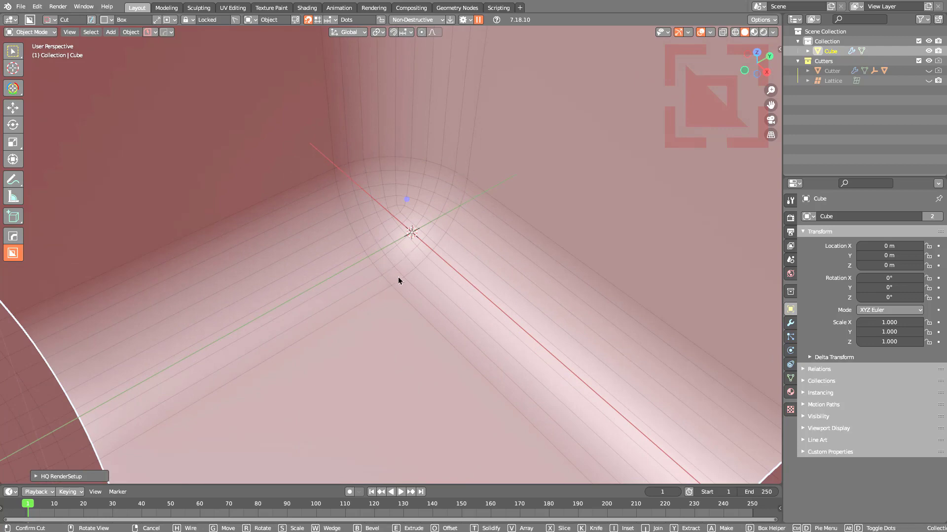
scroll(482, 262, "down", 3)
Step: Turn on Quad Bevel for the cutter in the Box Helper
key("d")
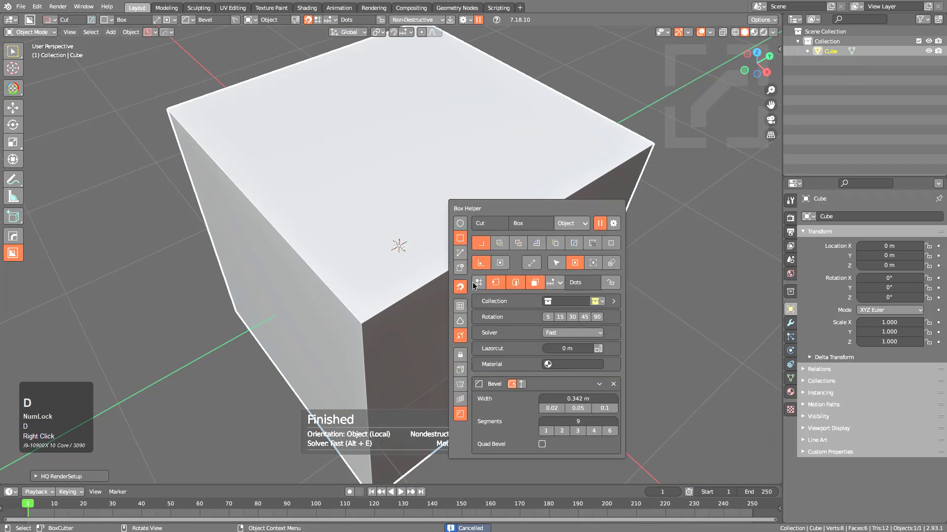
left_click(542, 444)
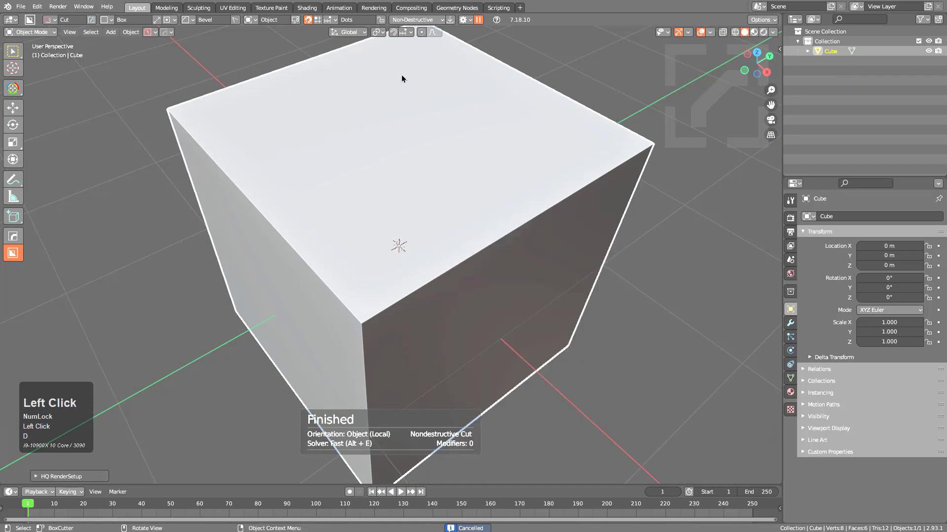
Step: Draw a bevelled box cutter on the cube's top with Quad Bevel on and lock its shape to examine the inner corner topology
left_click_drag(401, 78, 363, 462)
key("Tab")
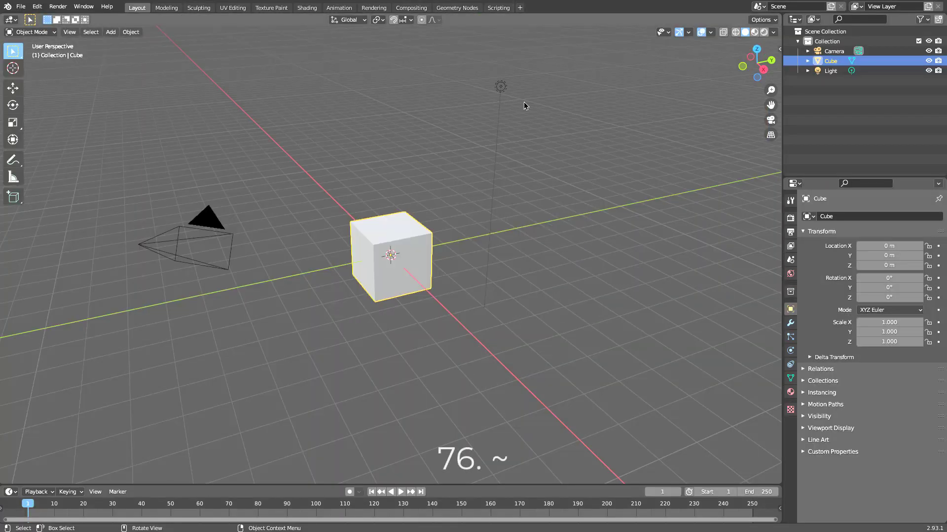
Step: Use the View pie to look at the default cube from the Left and Right orthographic views
scroll(368, 194, "up", 3)
middle_click_drag(368, 194, 385, 218)
key("grave")
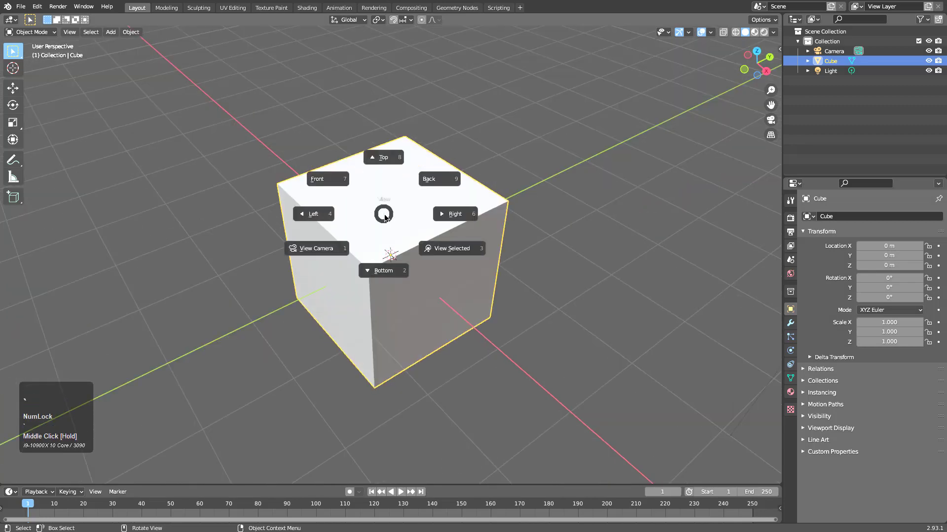
left_click(389, 156)
left_click(325, 192)
key("grave")
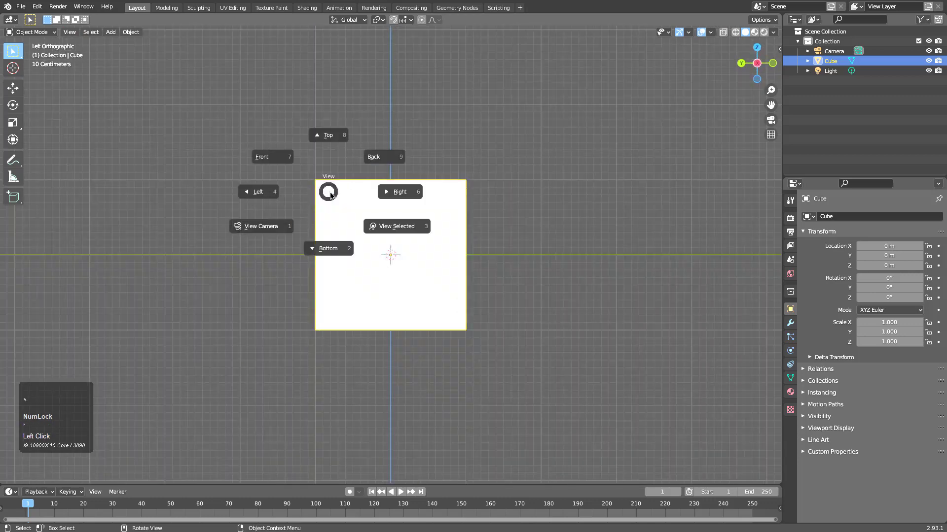
left_click(267, 236)
key("grave")
left_click(364, 236)
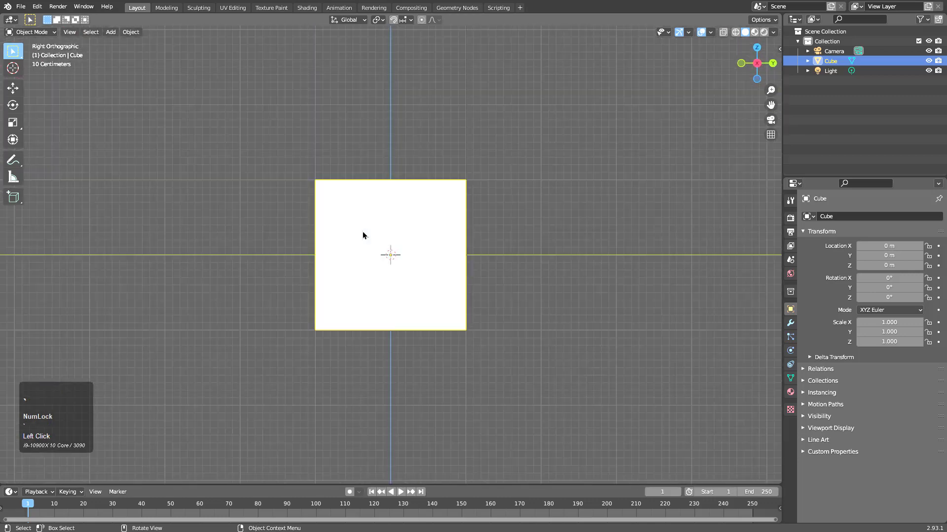
Step: Cycle through further preset views of the default cube with the View pie
key("grave")
left_click(421, 235)
key("grave")
left_click(471, 198)
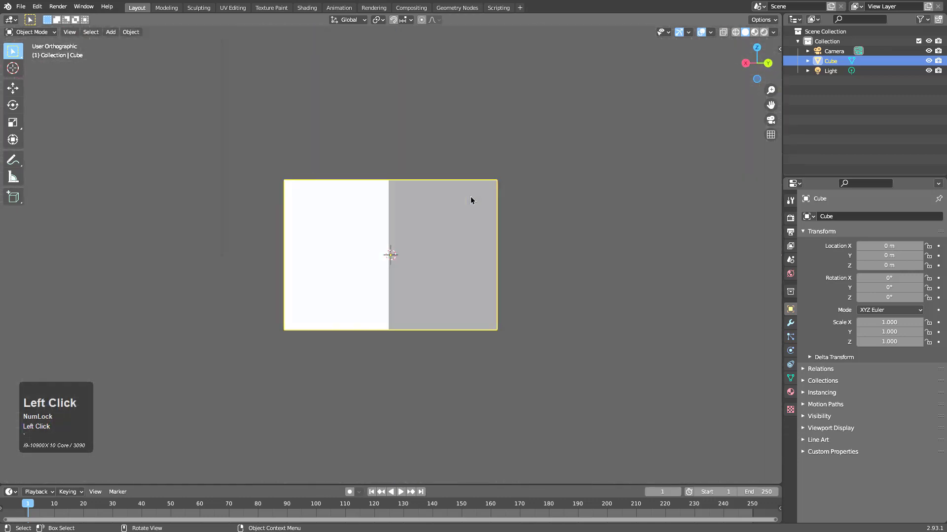
key("grave")
left_click(354, 171)
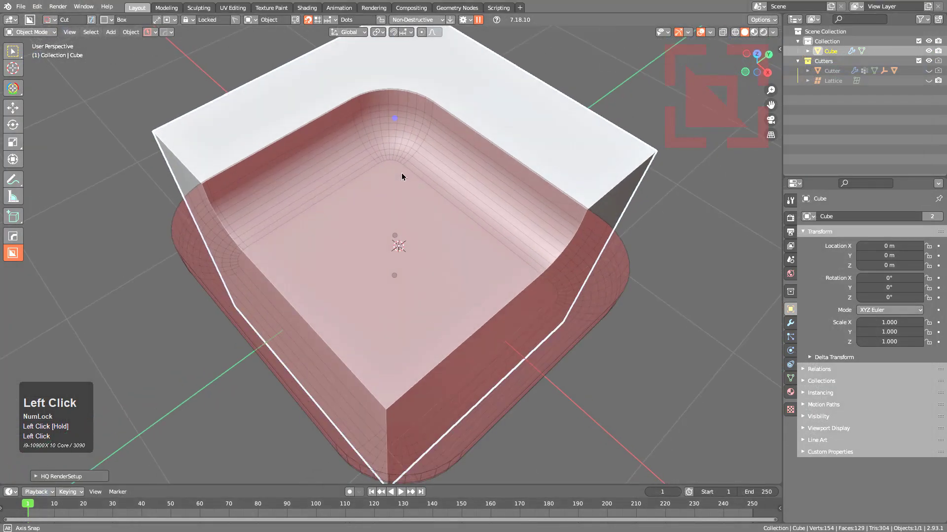
Step: With the cutter still live, use the View pie to examine the cut from the top, the side and underneath
key("grave")
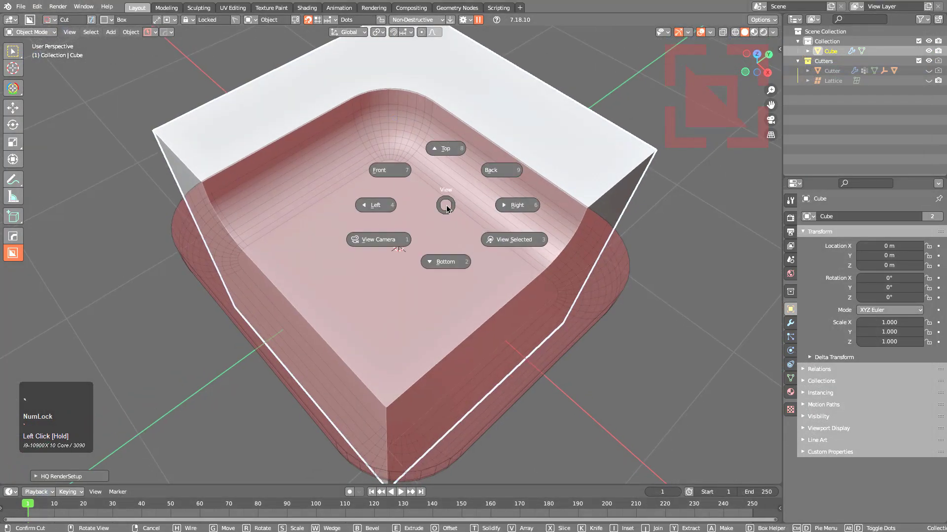
left_click(447, 150)
key("grave")
left_click(483, 167)
key("grave")
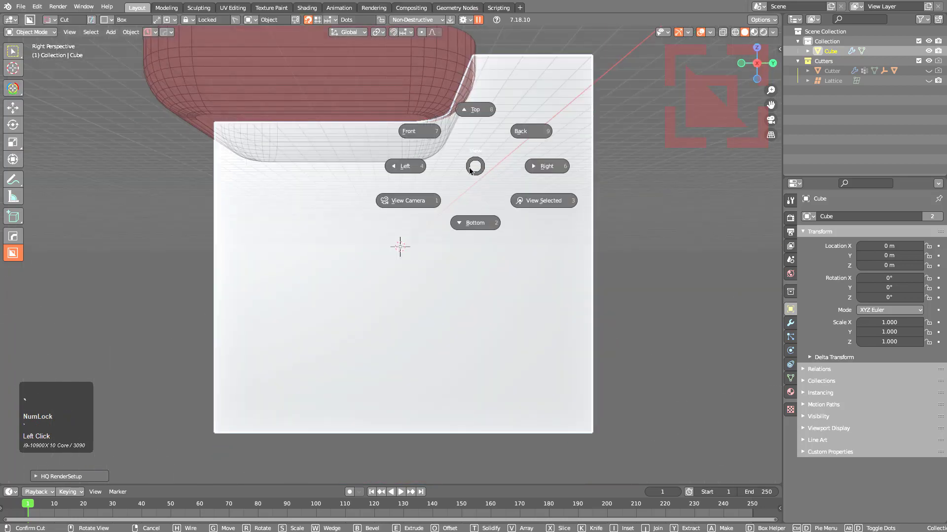
left_click(419, 169)
key("grave")
left_click(425, 217)
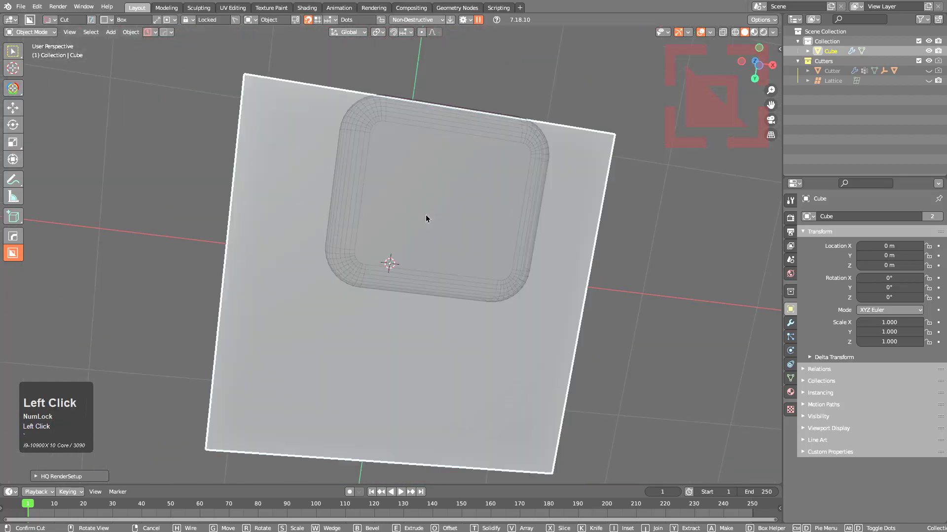
Step: View the live cut from the Top and Right with the View pie, and cancel the cut
key("grave")
left_click(429, 156)
key("grave")
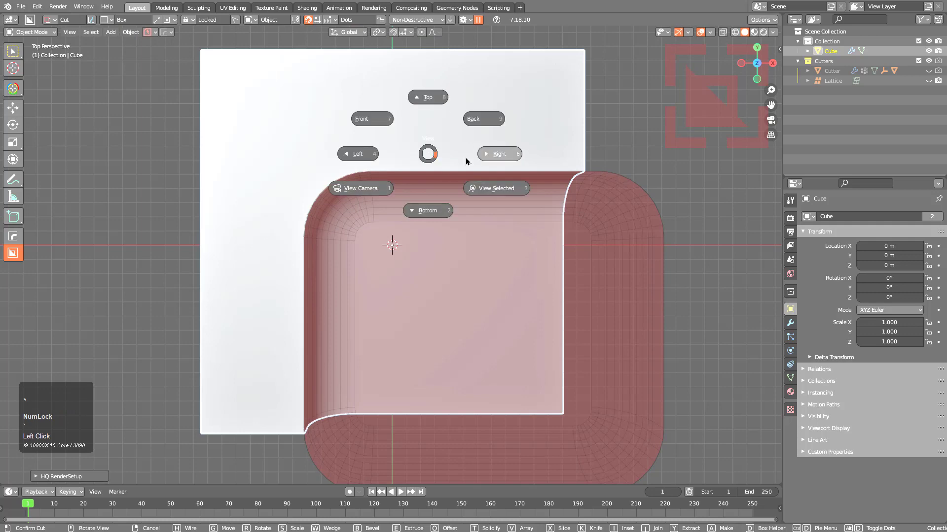
left_click(473, 165)
right_click(458, 191)
Step: Toggle the View Pie option in BoxCutter's Input settings and draw a box cutter across the cube's top
middle_click_drag(459, 191, 430, 198)
scroll(430, 199, "down", 1)
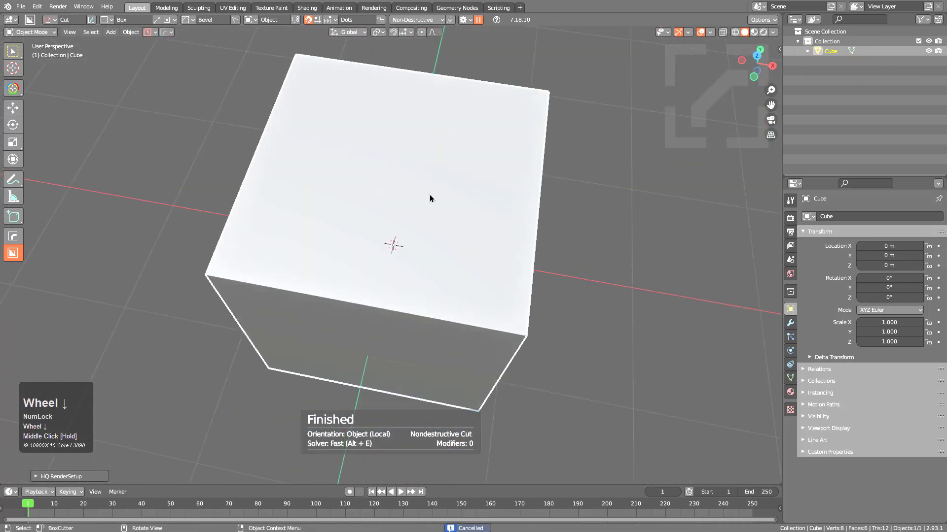
left_click(463, 19)
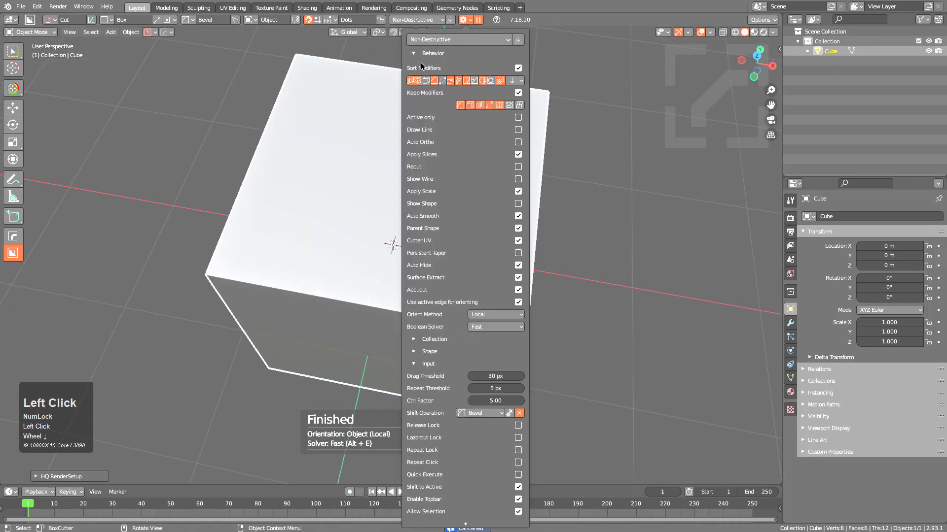
left_click(418, 90)
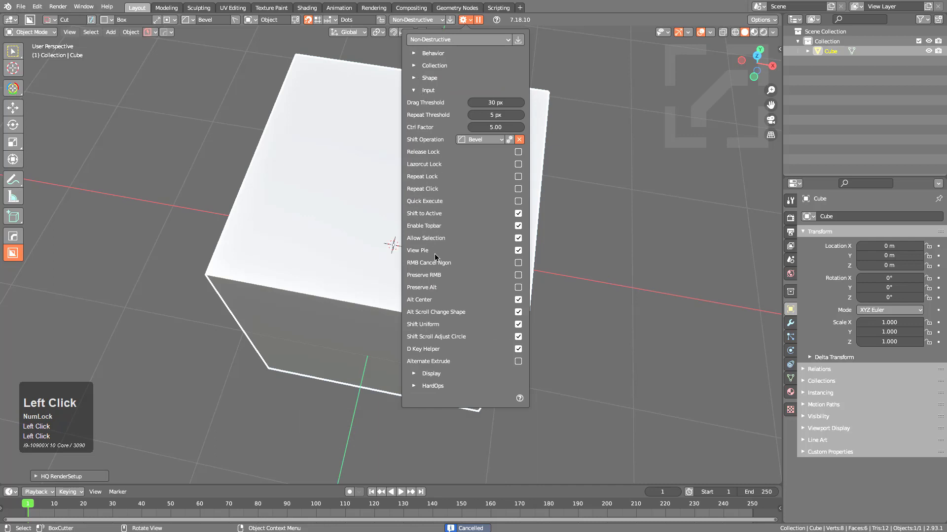
left_click(518, 251)
mouse_move(334, 152)
left_mouse_down()
mouse_move(522, 363)
mouse_move(616, 410)
left_mouse_up()
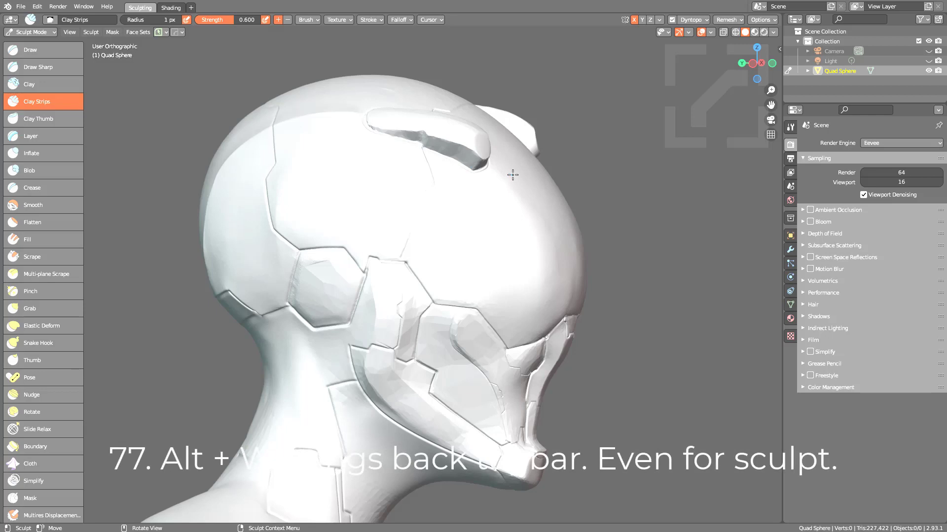
Step: Maximize the sculpt viewport with its header kept, restore the regular layout, and briefly play and stop the animation
middle_click_drag(509, 176, 506, 174)
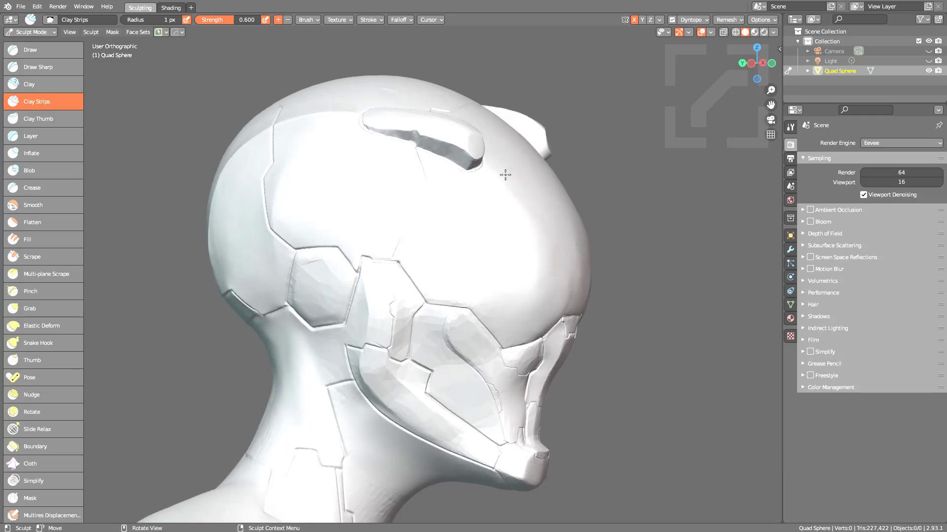
key("ctrl+space")
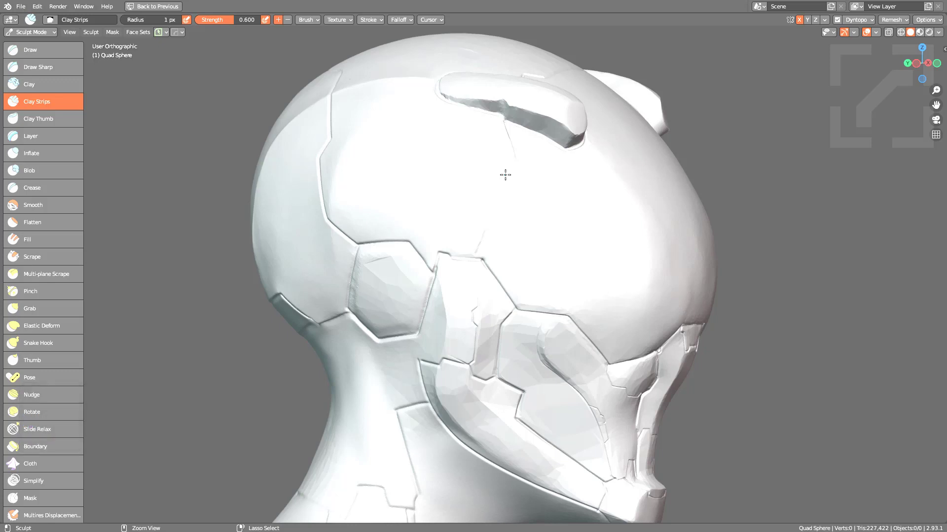
key("ctrl+space")
key("ctrl+shift+space")
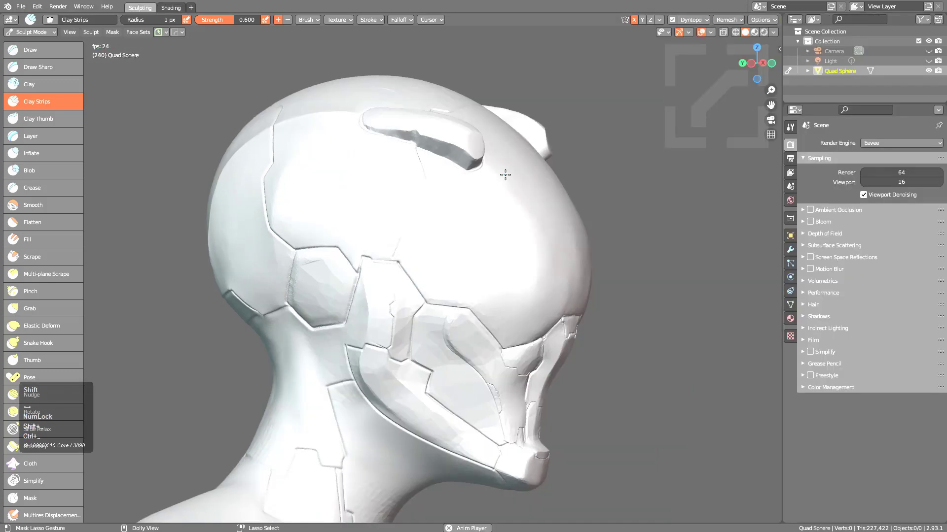
key("ctrl+shift+space")
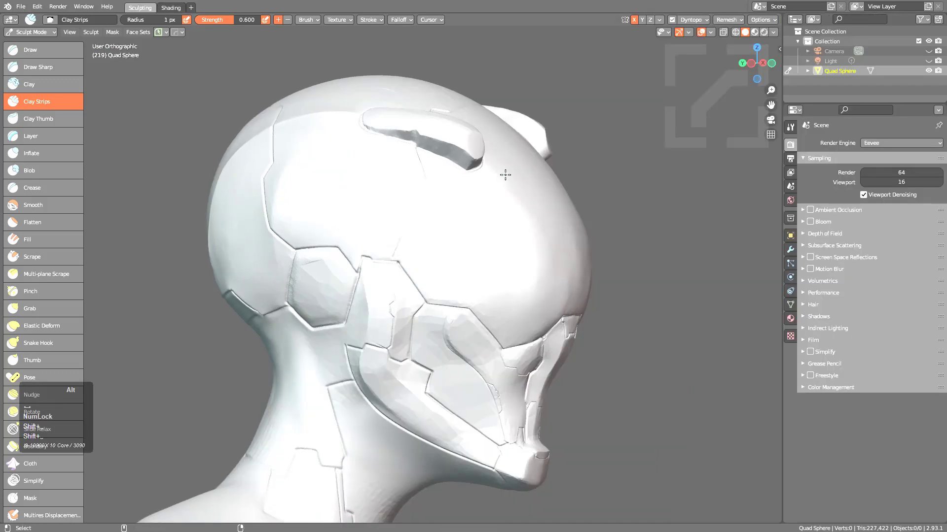
Step: Show the sculpted head in a full-screen viewport without interface bars, and bring back the hidden top bar
key("ctrl+alt+space")
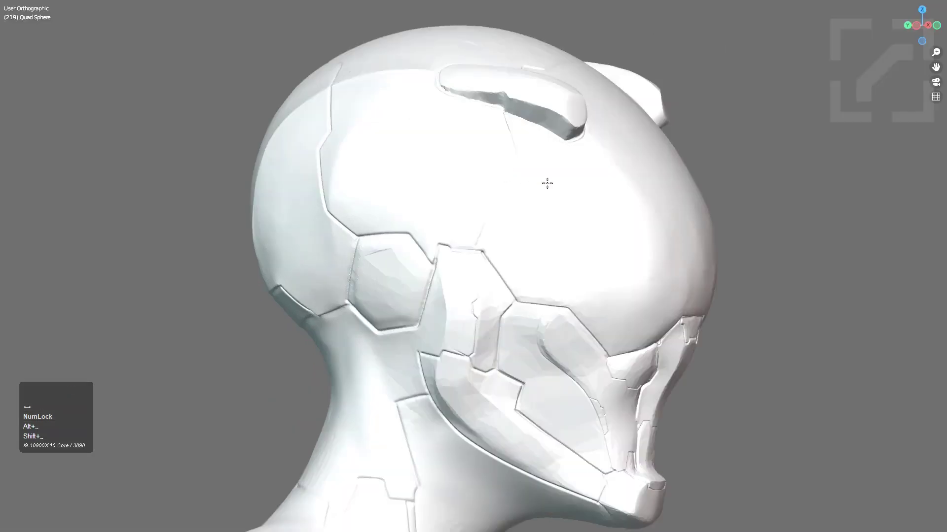
mouse_move(609, 208)
middle_mouse_down()
mouse_move(490, 206)
mouse_move(592, 202)
middle_mouse_up()
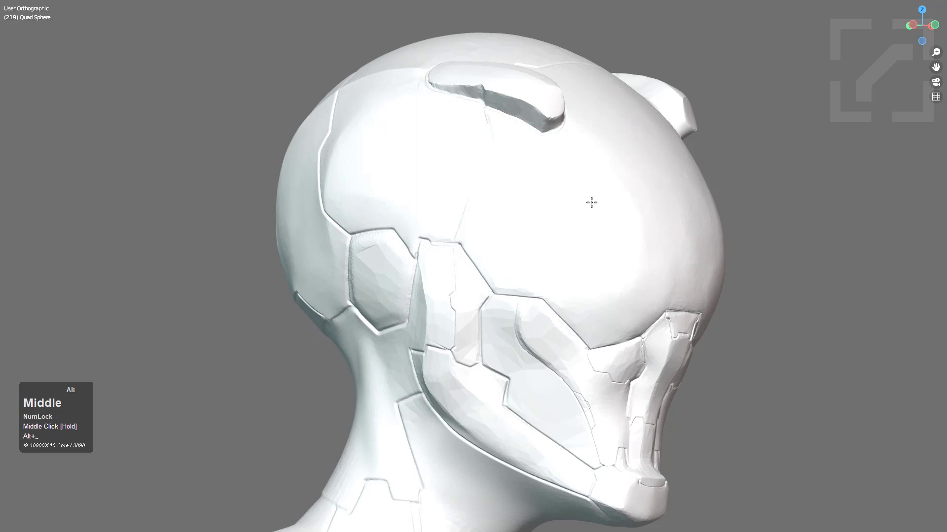
key("alt+w")
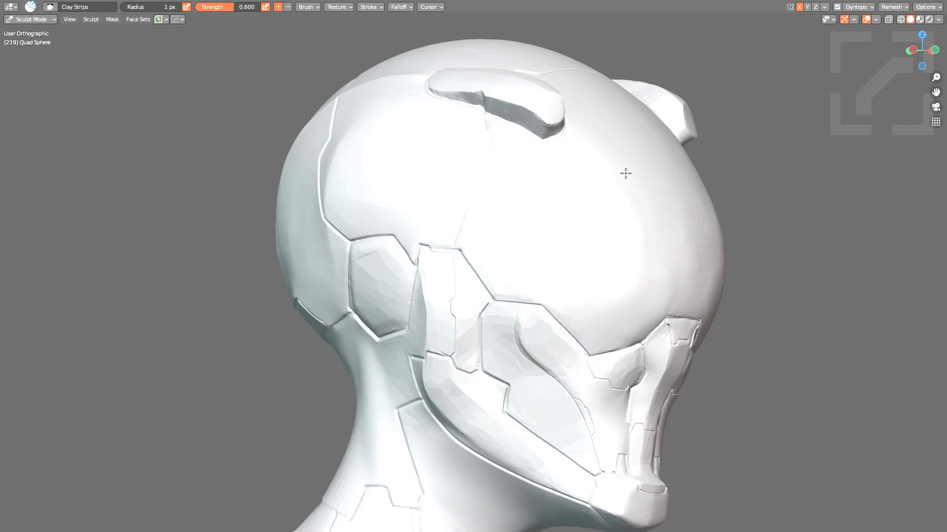
Step: Return to the regular layout, put the sculpt viewport in full screen once more, and restore its top bar
key("ctrl+alt")
key("ctrl+alt+space")
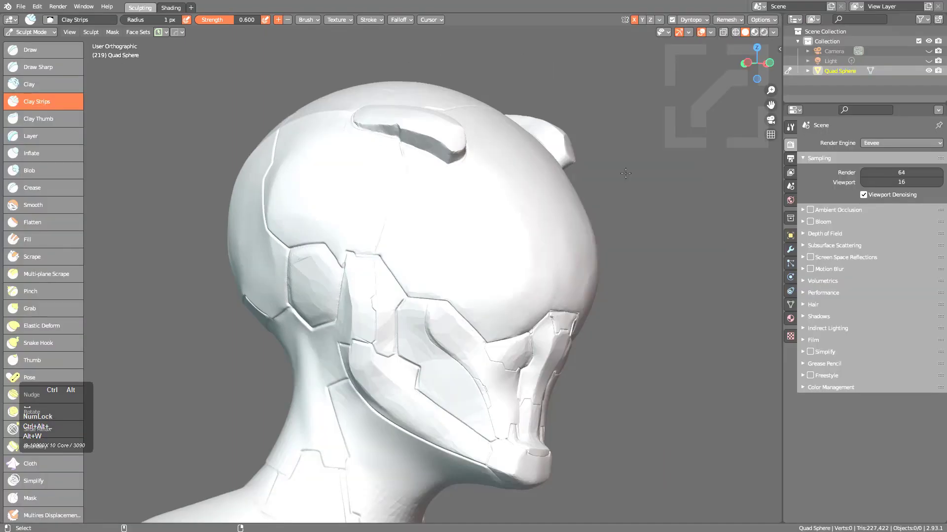
key("ctrl+alt+space")
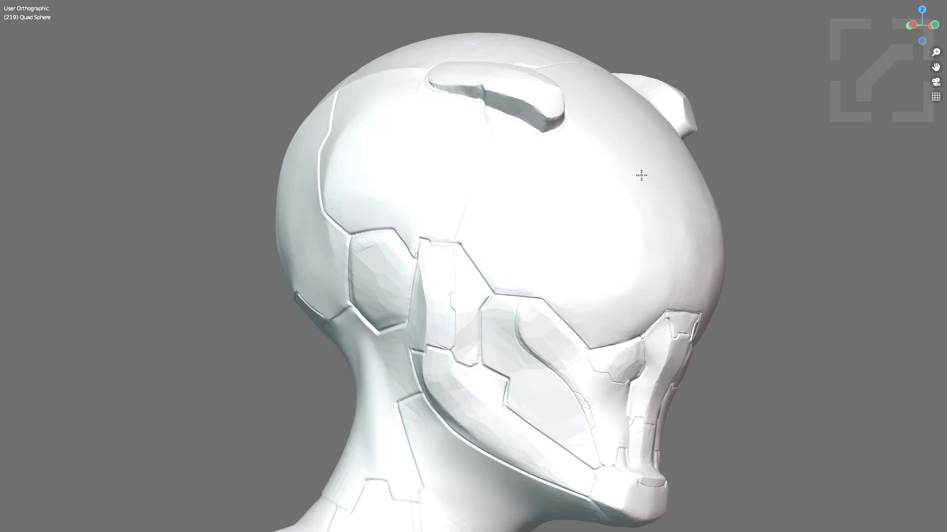
key("w")
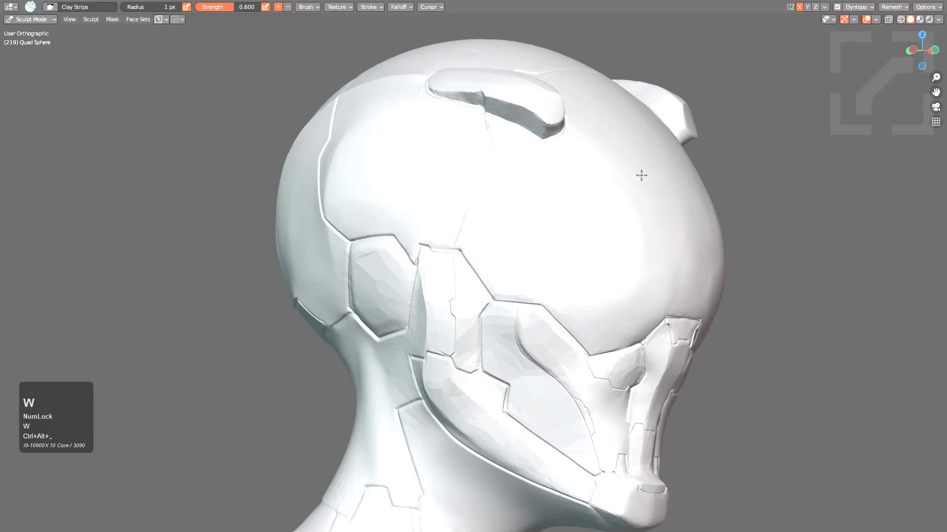